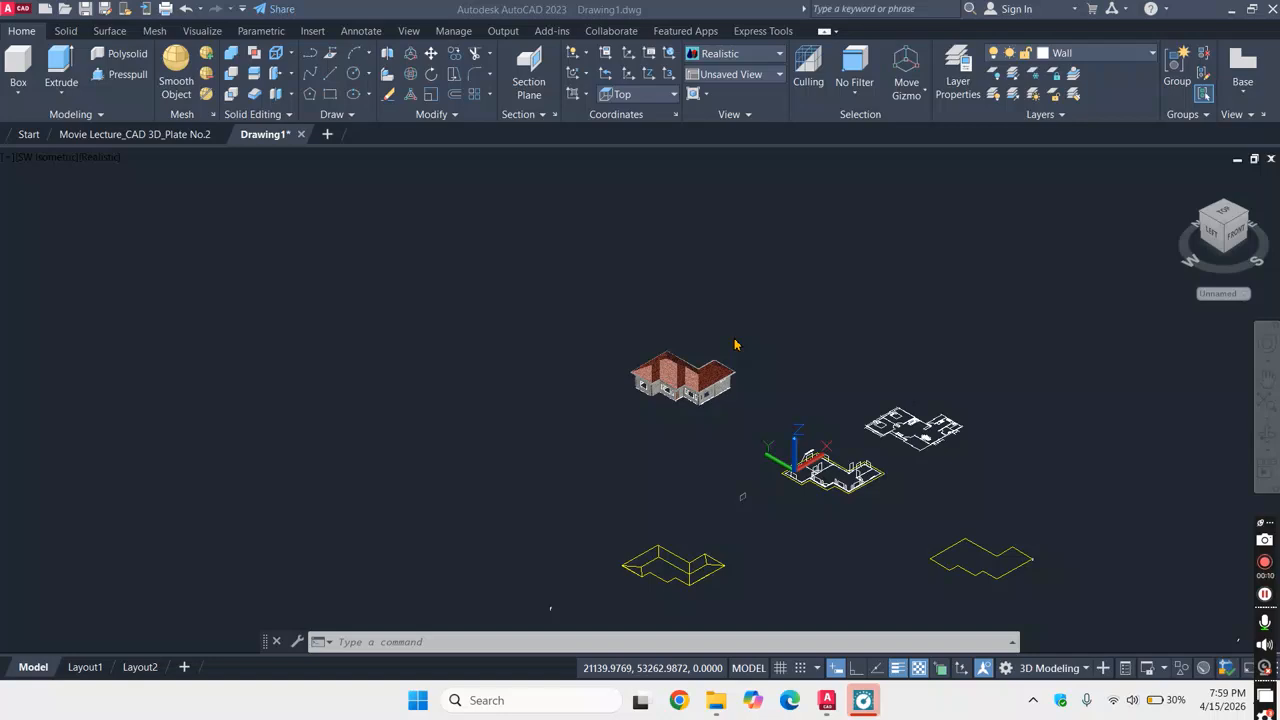
- Examine the roofed 3D house model and the plan and roof outlines around it in the isometric view
{"action": "scroll", "coordinate": [735, 345], "scroll_direction": "up", "scroll_amount": 2}
{"action": "scroll", "coordinate": [736, 342], "scroll_direction": "down", "scroll_amount": 5}
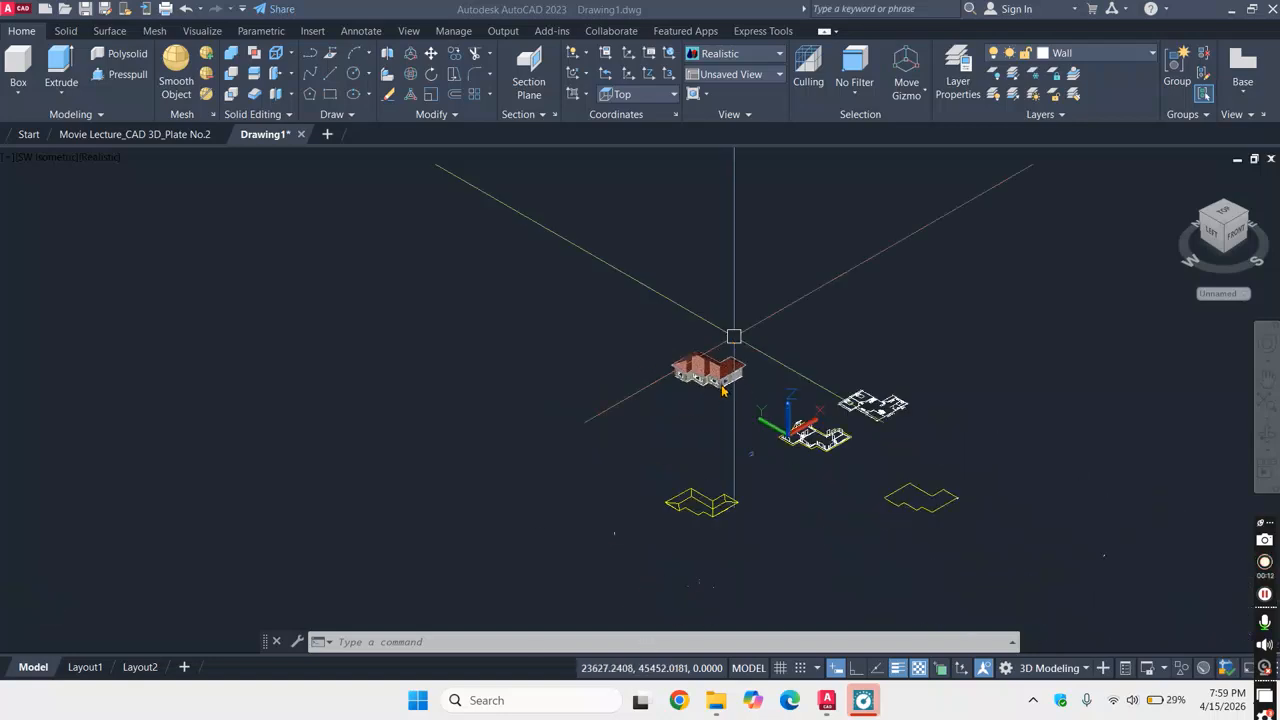
{"action": "scroll", "coordinate": [724, 335], "scroll_direction": "up", "scroll_amount": 4}
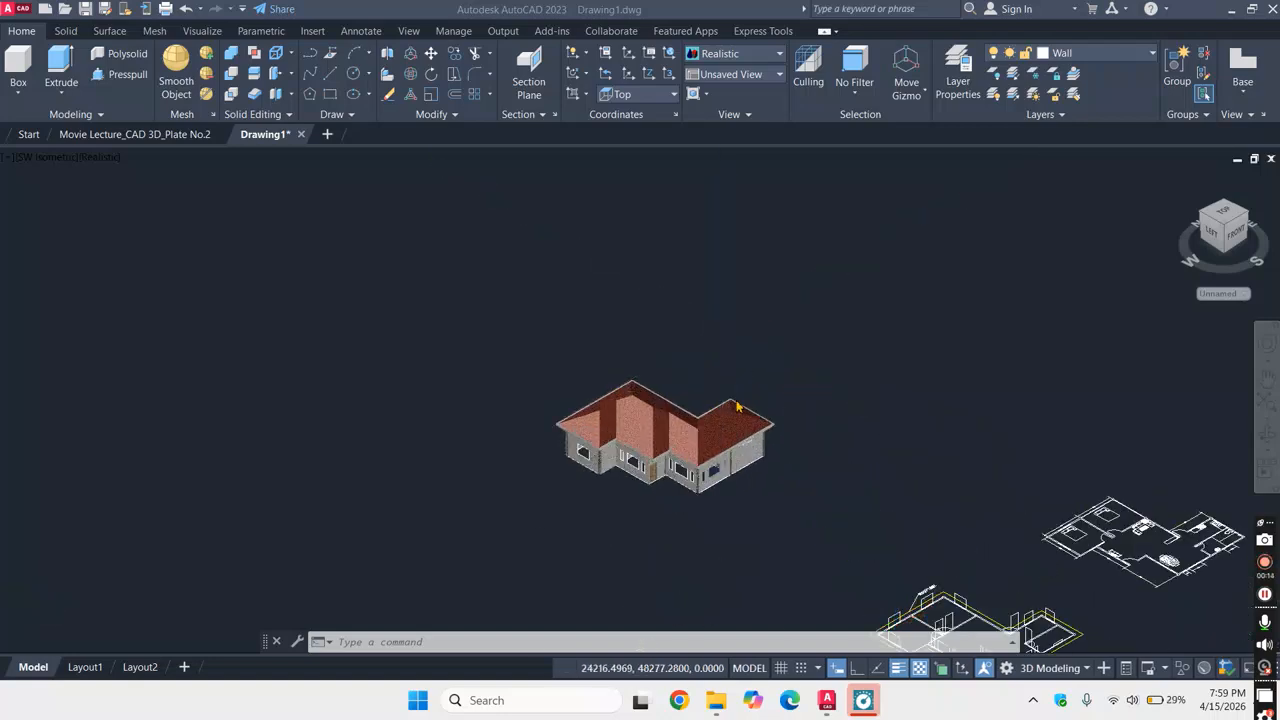
{"action": "scroll", "coordinate": [737, 400], "scroll_direction": "up", "scroll_amount": 3}
{"action": "scroll", "coordinate": [738, 440], "scroll_direction": "down", "scroll_amount": 4}
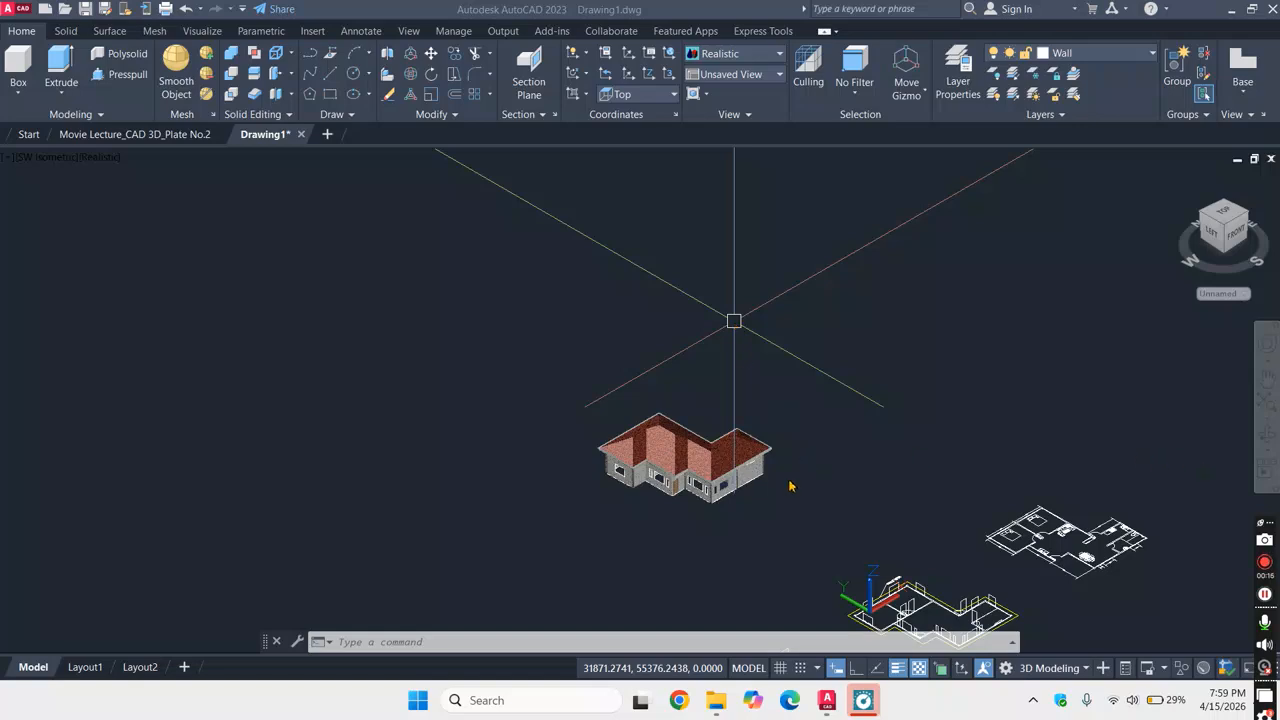
{"action": "scroll", "coordinate": [741, 459], "scroll_direction": "up", "scroll_amount": 3}
{"action": "scroll", "coordinate": [740, 430], "scroll_direction": "down", "scroll_amount": 3}
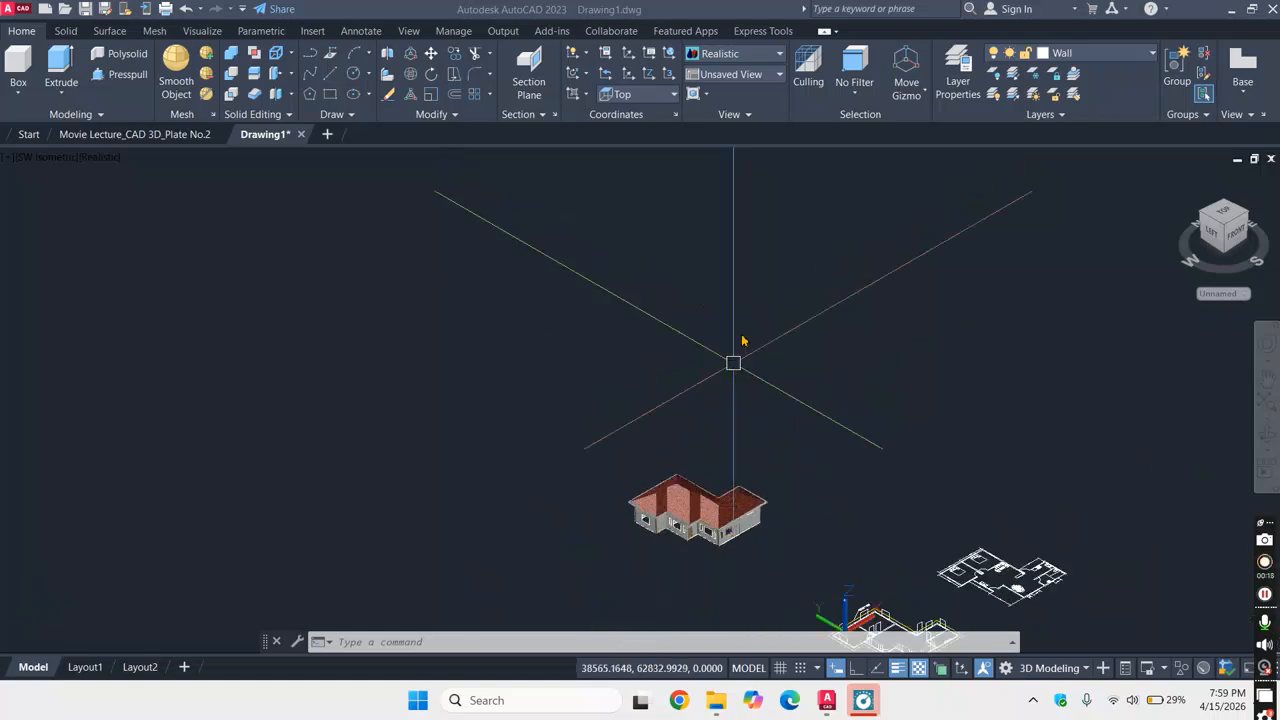
{"action": "scroll", "coordinate": [884, 375], "scroll_direction": "down", "scroll_amount": 3}
{"action": "scroll", "coordinate": [664, 436], "scroll_direction": "up", "scroll_amount": 5}
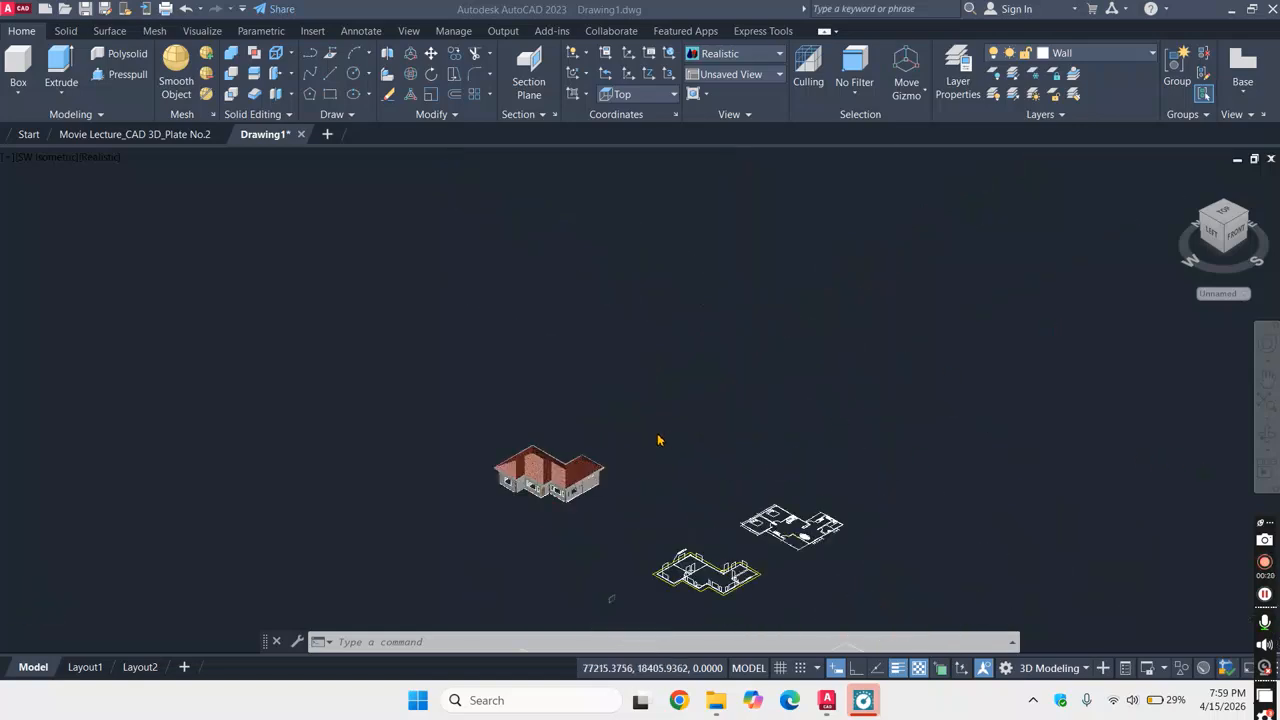
{"action": "scroll", "coordinate": [715, 390], "scroll_direction": "down", "scroll_amount": 5}
{"action": "scroll", "coordinate": [760, 410], "scroll_direction": "up", "scroll_amount": 3}
{"action": "scroll", "coordinate": [761, 483], "scroll_direction": "down", "scroll_amount": 2}
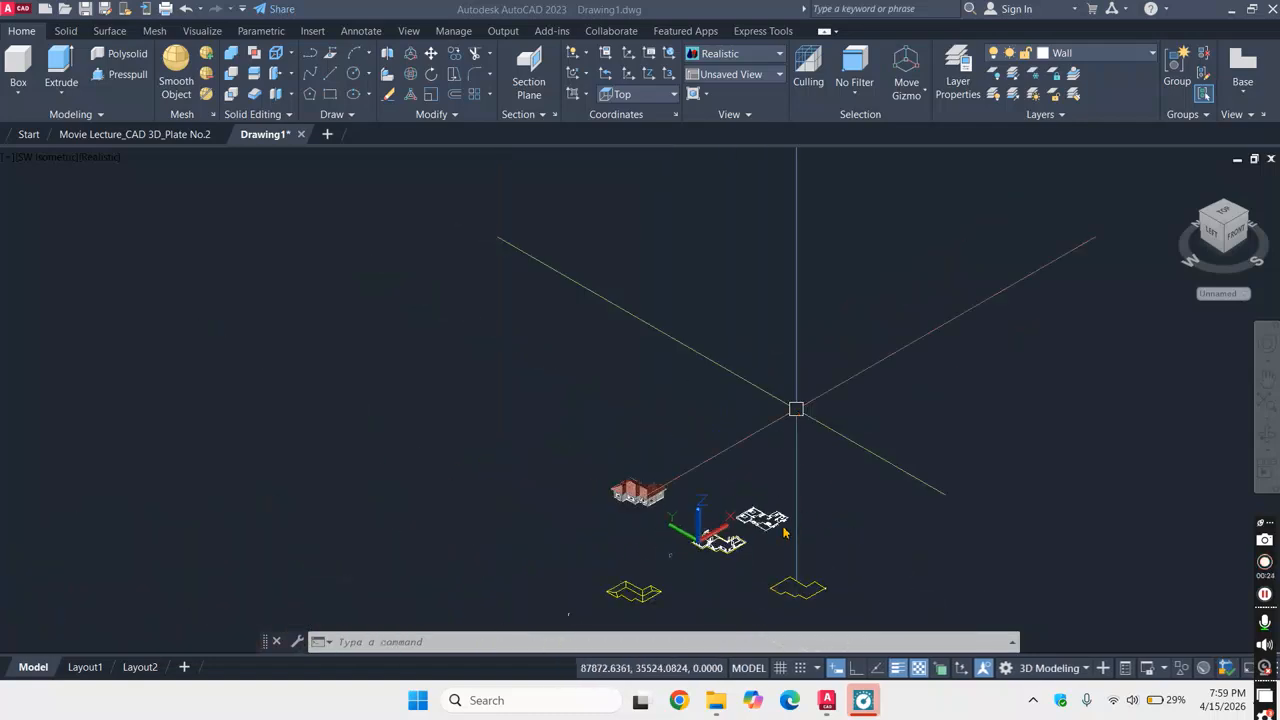
{"action": "scroll", "coordinate": [784, 533], "scroll_direction": "up", "scroll_amount": 3}
{"action": "scroll", "coordinate": [788, 470], "scroll_direction": "down", "scroll_amount": 3}
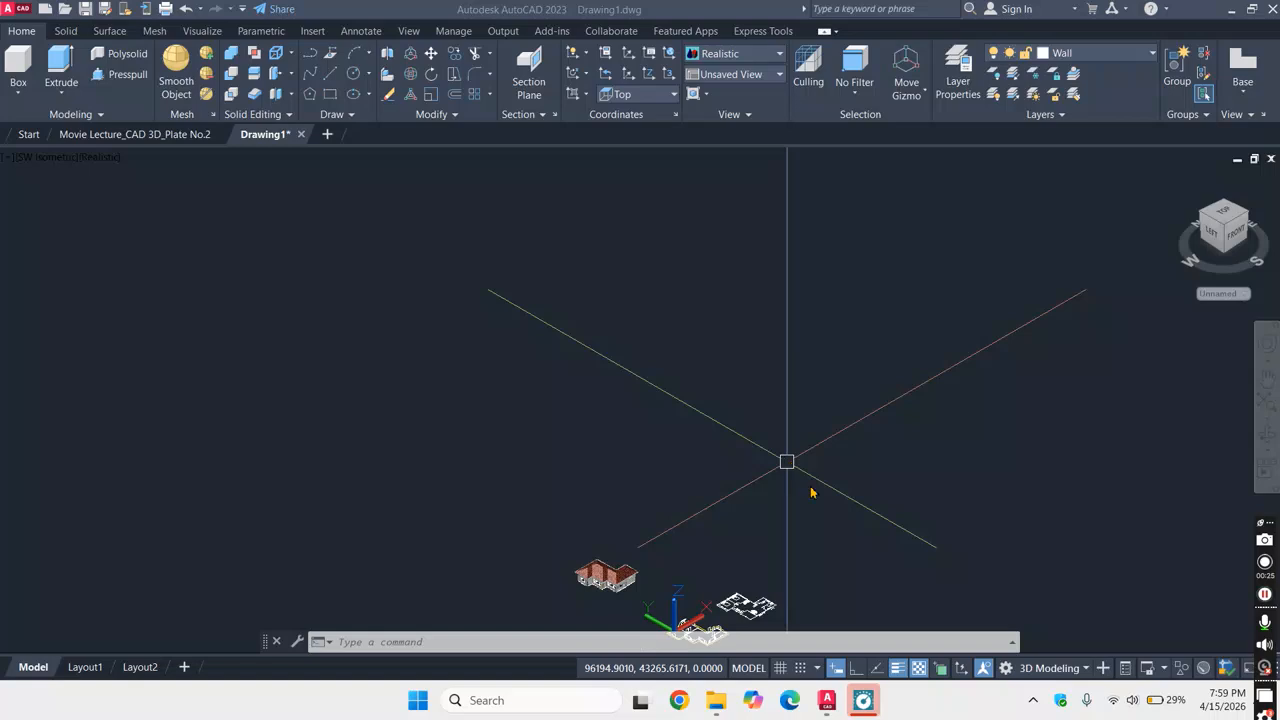
{"action": "left_click", "coordinate": [1116, 441]}
{"action": "scroll", "coordinate": [683, 463], "scroll_direction": "down", "scroll_amount": 5}
{"action": "scroll", "coordinate": [685, 520], "scroll_direction": "up", "scroll_amount": 3}
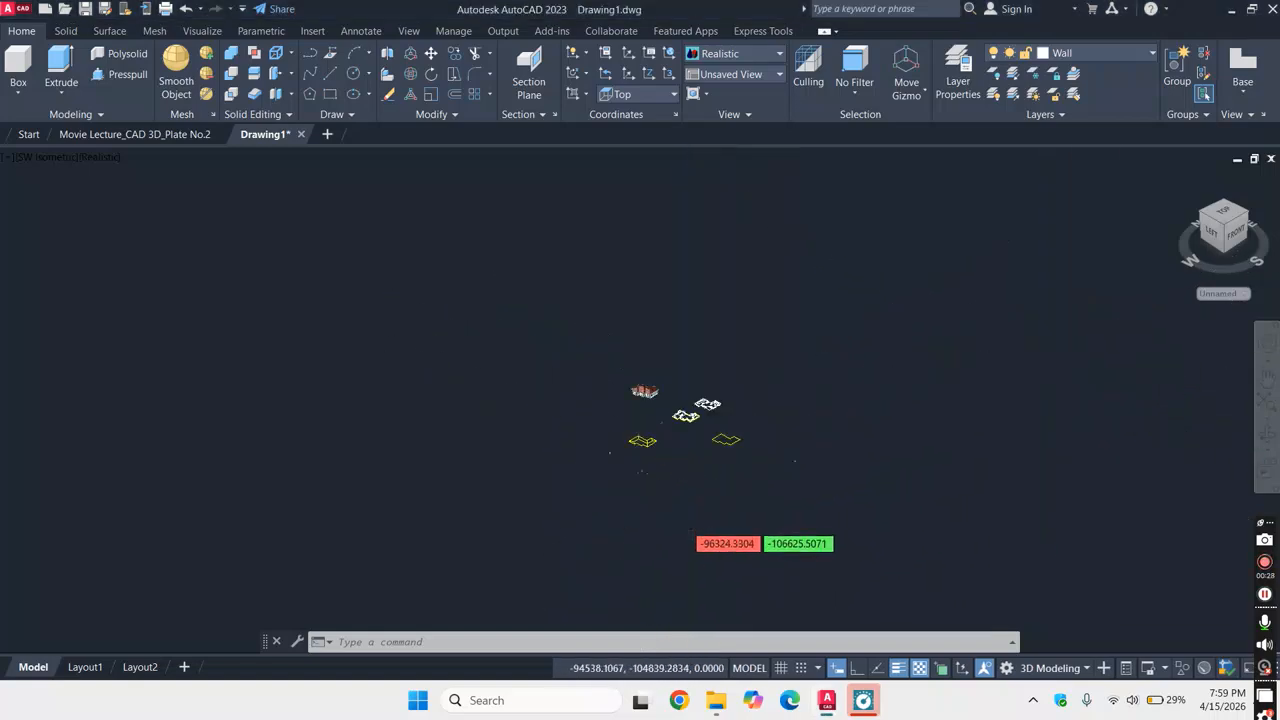
- Examine the furnished, dimensioned floor plan and the neighbouring roof-line plan with its upright door and window outlines
{"action": "scroll", "coordinate": [680, 440], "scroll_direction": "up", "scroll_amount": 5}
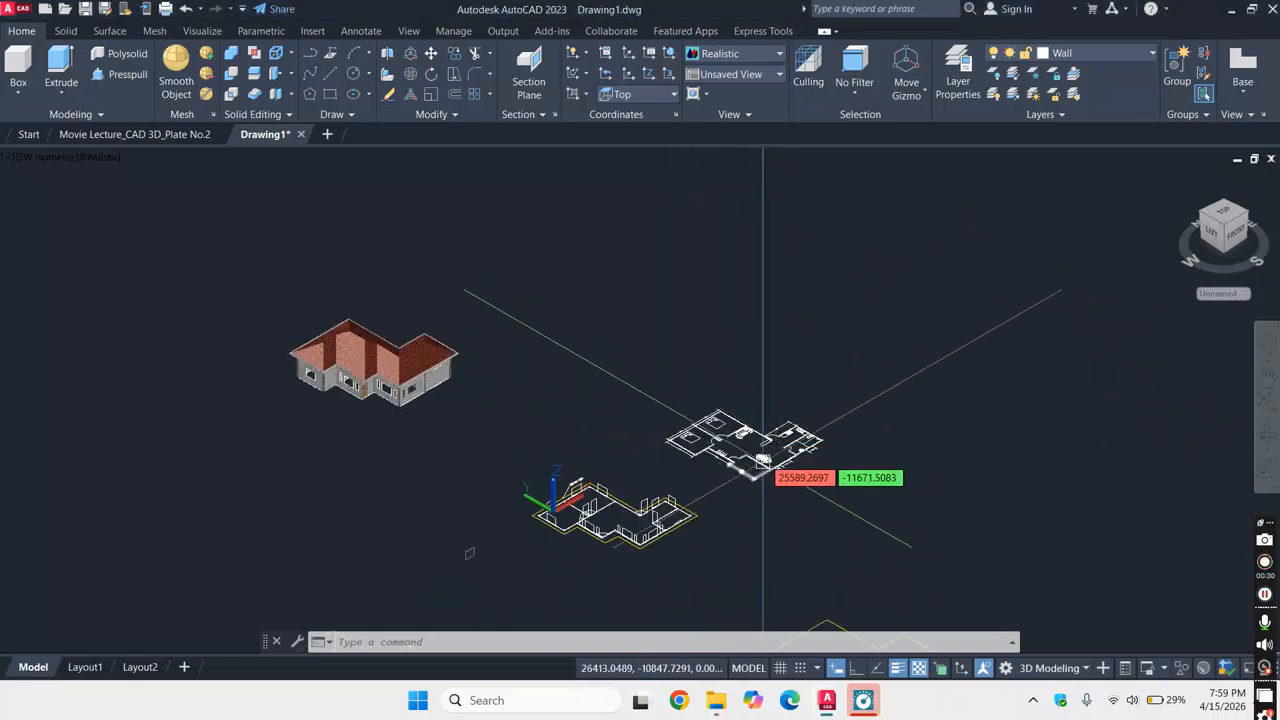
{"action": "scroll", "coordinate": [763, 460], "scroll_direction": "up", "scroll_amount": 4}
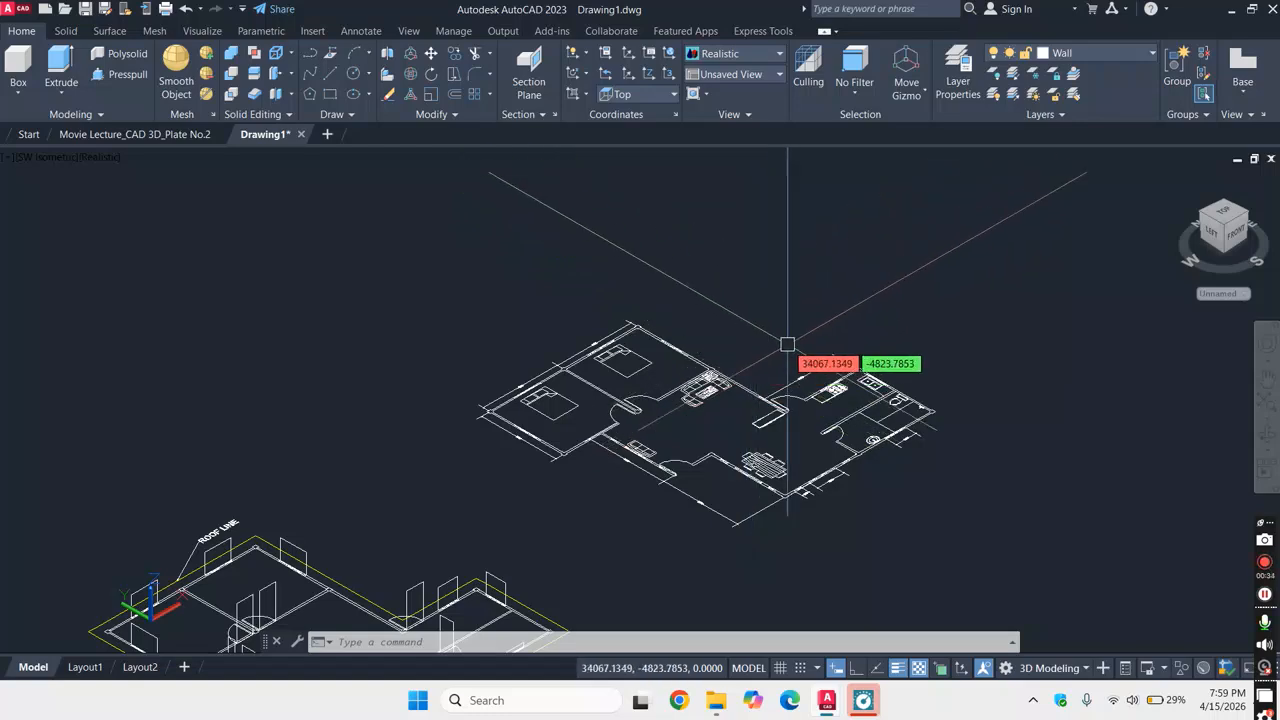
{"action": "scroll", "coordinate": [779, 366], "scroll_direction": "up", "scroll_amount": 2}
{"action": "scroll", "coordinate": [779, 370], "scroll_direction": "up", "scroll_amount": 1}
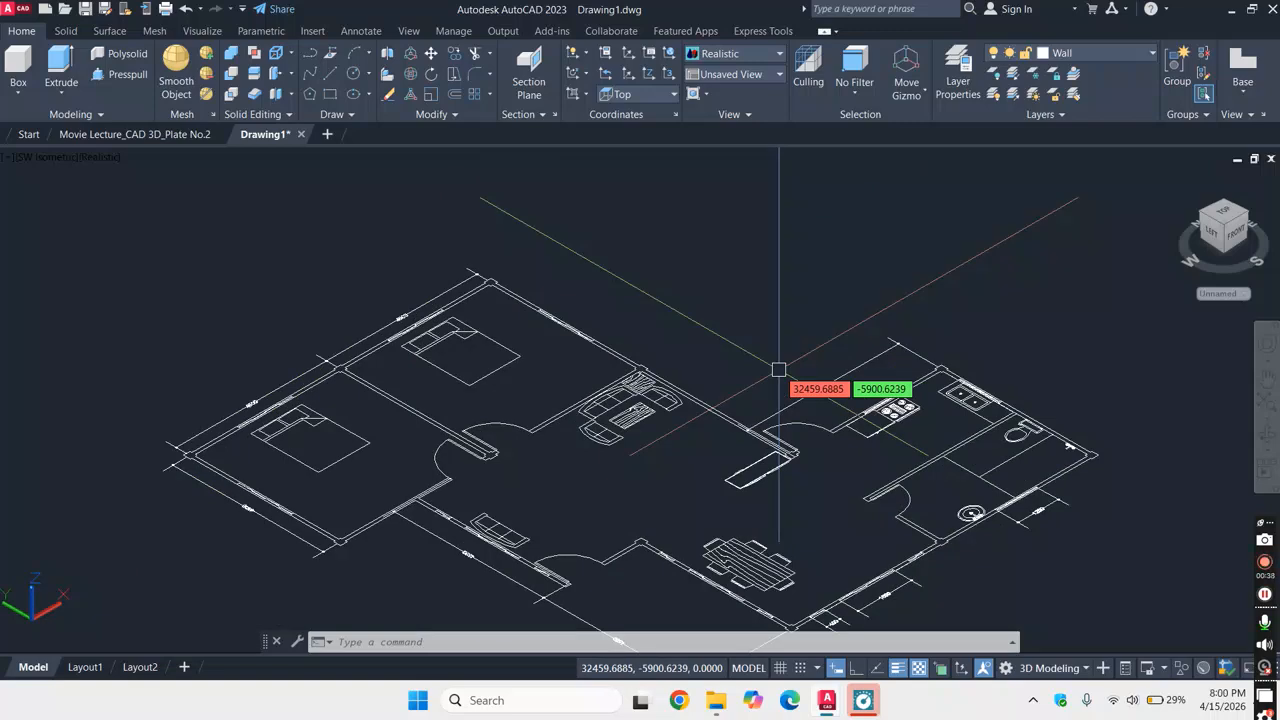
{"action": "scroll", "coordinate": [929, 394], "scroll_direction": "up", "scroll_amount": 3}
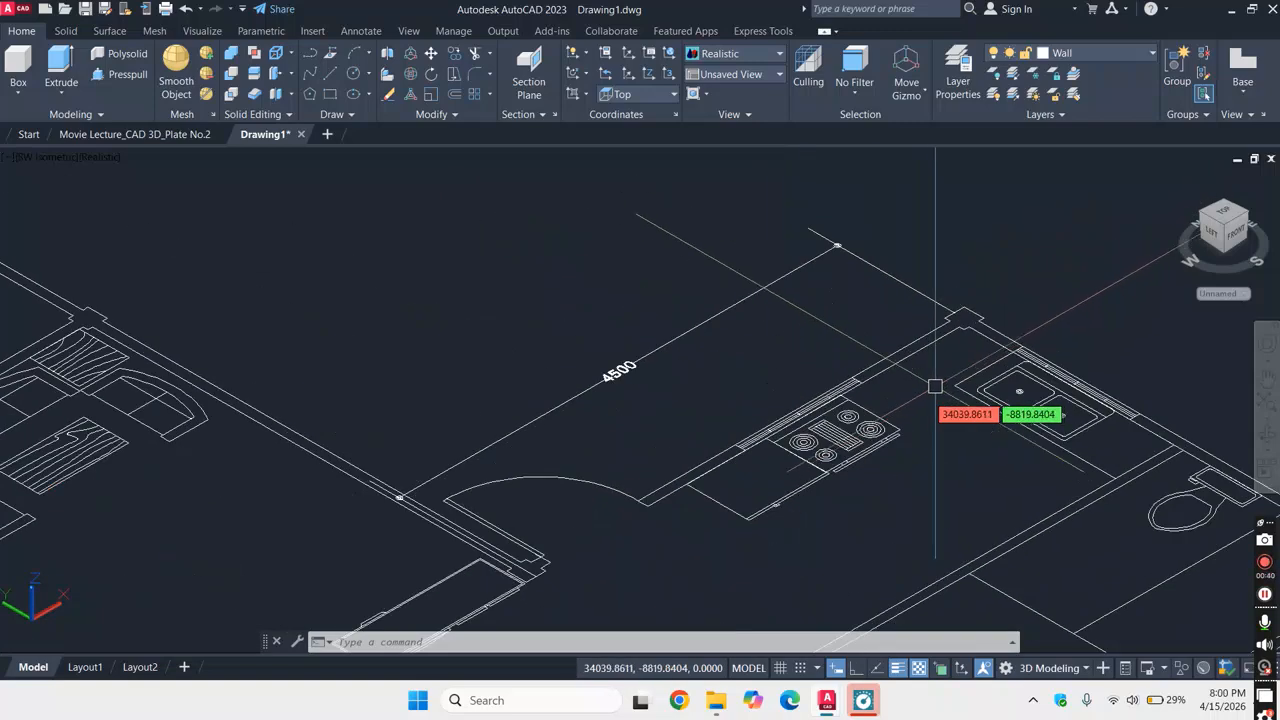
{"action": "scroll", "coordinate": [929, 394], "scroll_direction": "down", "scroll_amount": 3}
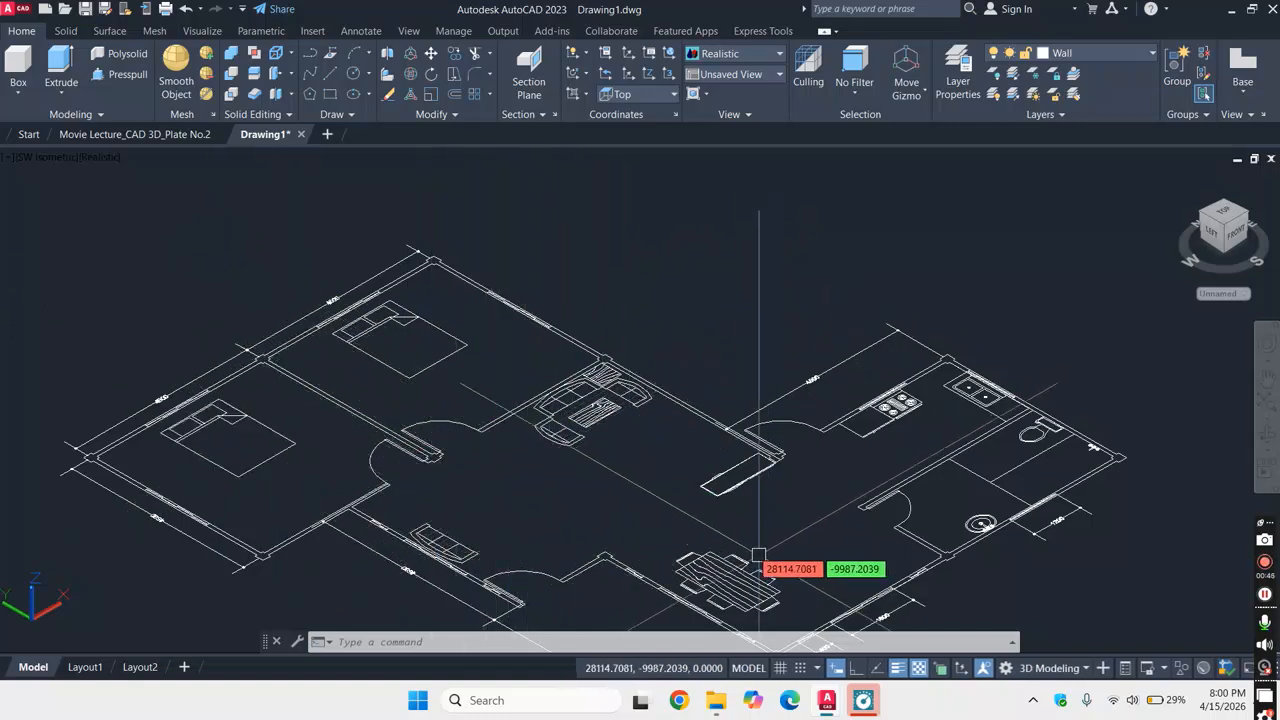
{"action": "scroll", "coordinate": [910, 415], "scroll_direction": "up", "scroll_amount": 2}
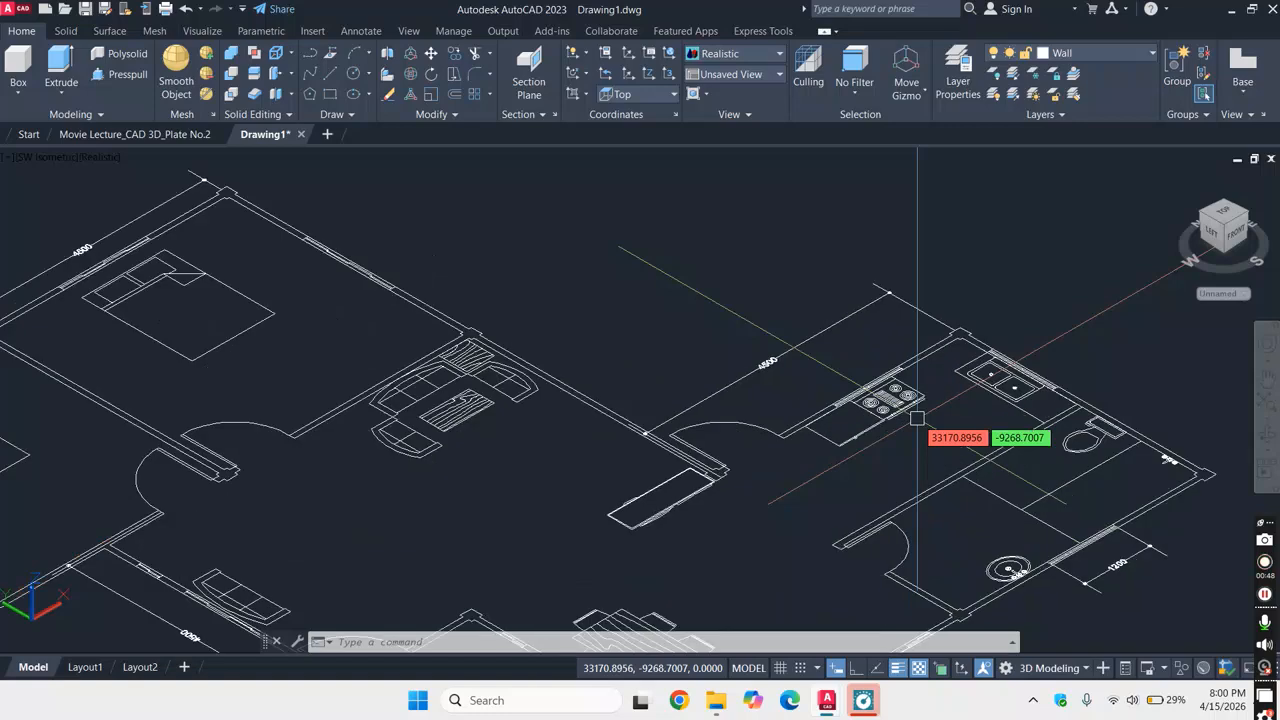
{"action": "scroll", "coordinate": [1070, 445], "scroll_direction": "down", "scroll_amount": 5}
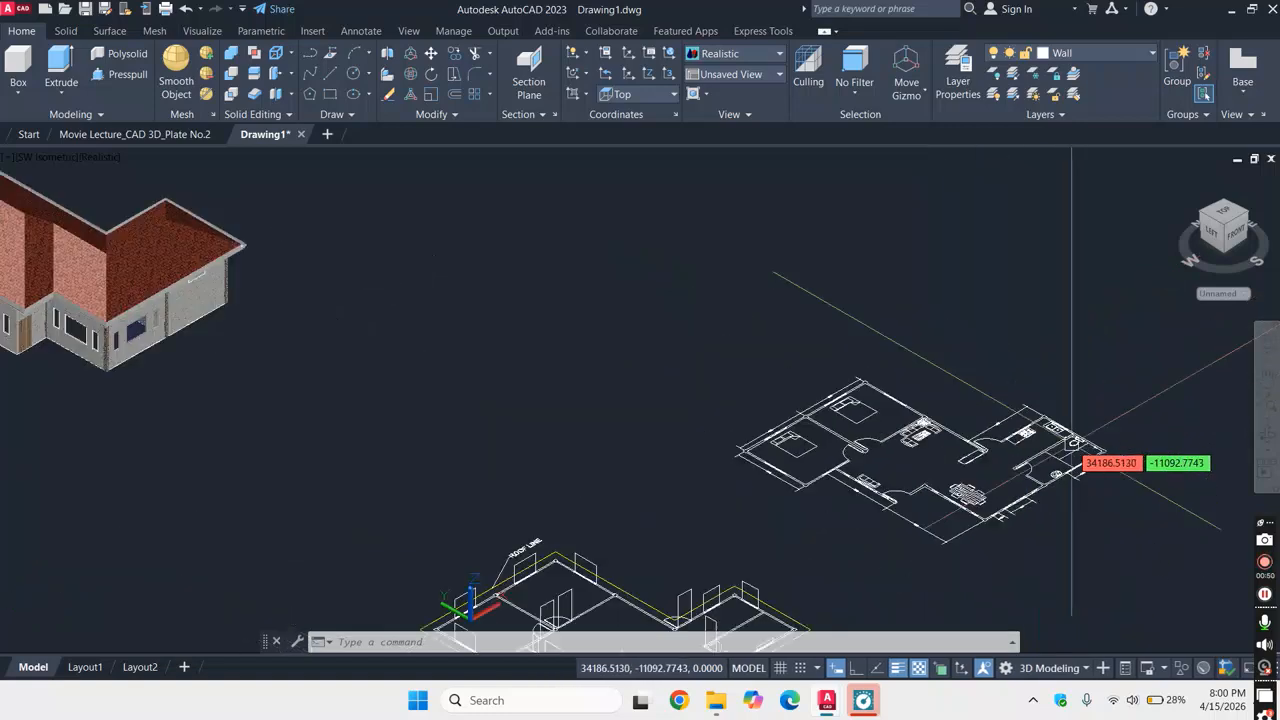
{"action": "scroll", "coordinate": [1072, 445], "scroll_direction": "down", "scroll_amount": 3}
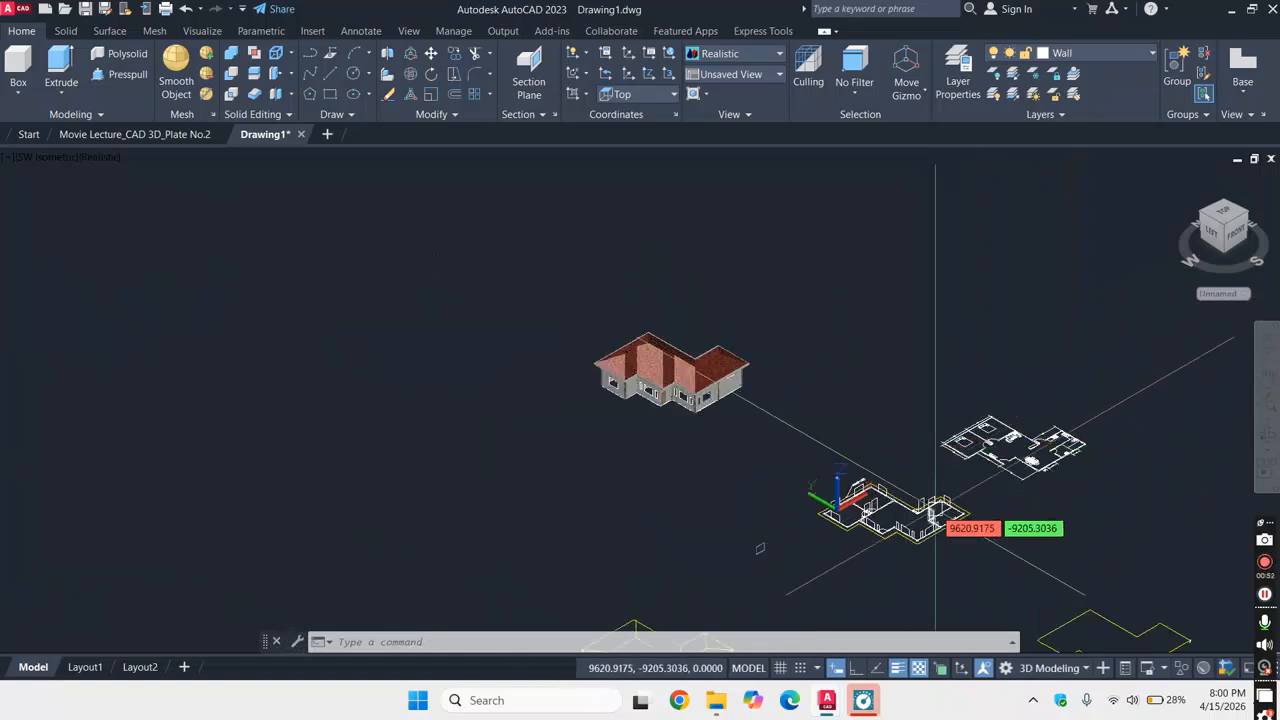
{"action": "scroll", "coordinate": [941, 527], "scroll_direction": "up", "scroll_amount": 3}
{"action": "scroll", "coordinate": [1016, 518], "scroll_direction": "up", "scroll_amount": 2}
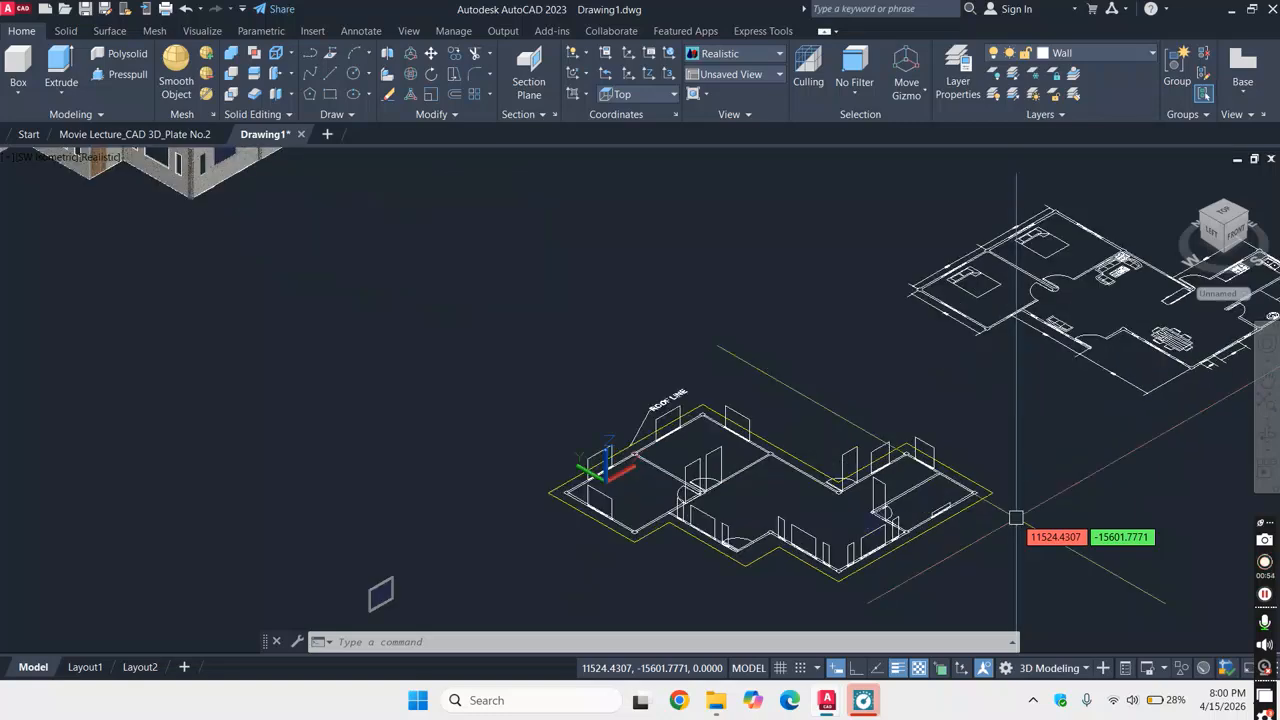
{"action": "scroll", "coordinate": [1016, 518], "scroll_direction": "up", "scroll_amount": 3}
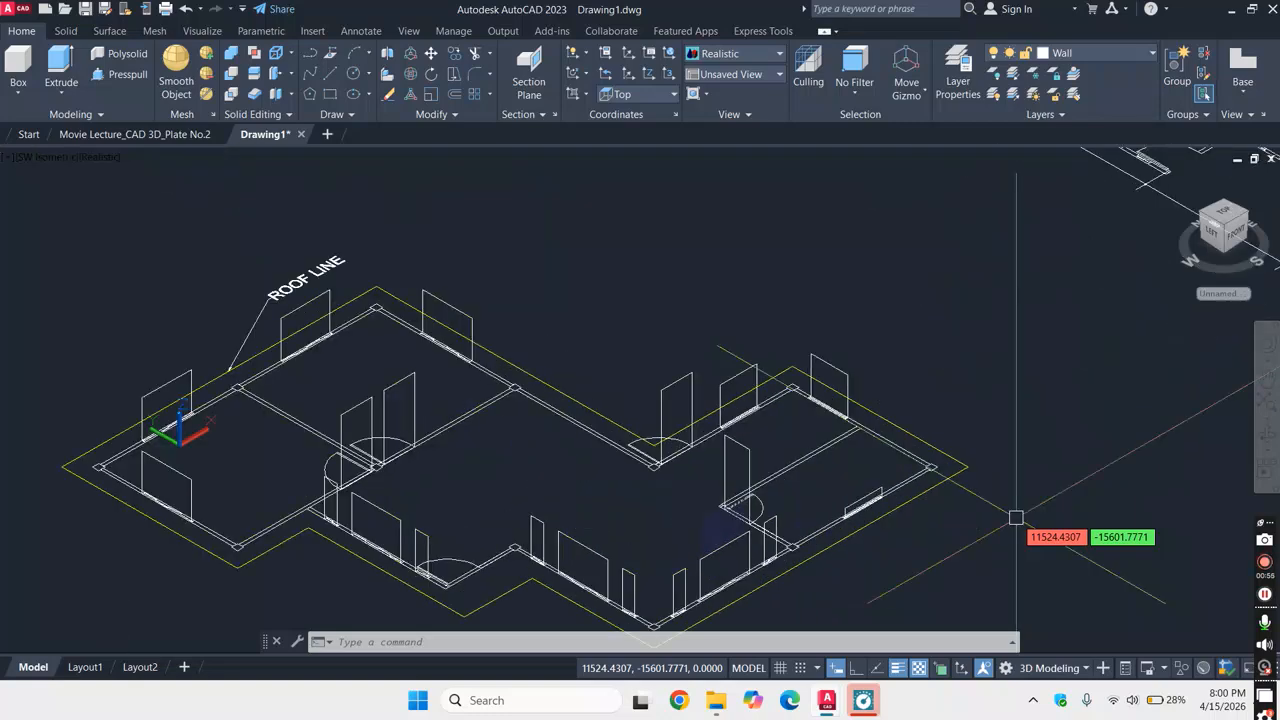
{"action": "scroll", "coordinate": [1041, 497], "scroll_direction": "down", "scroll_amount": 4}
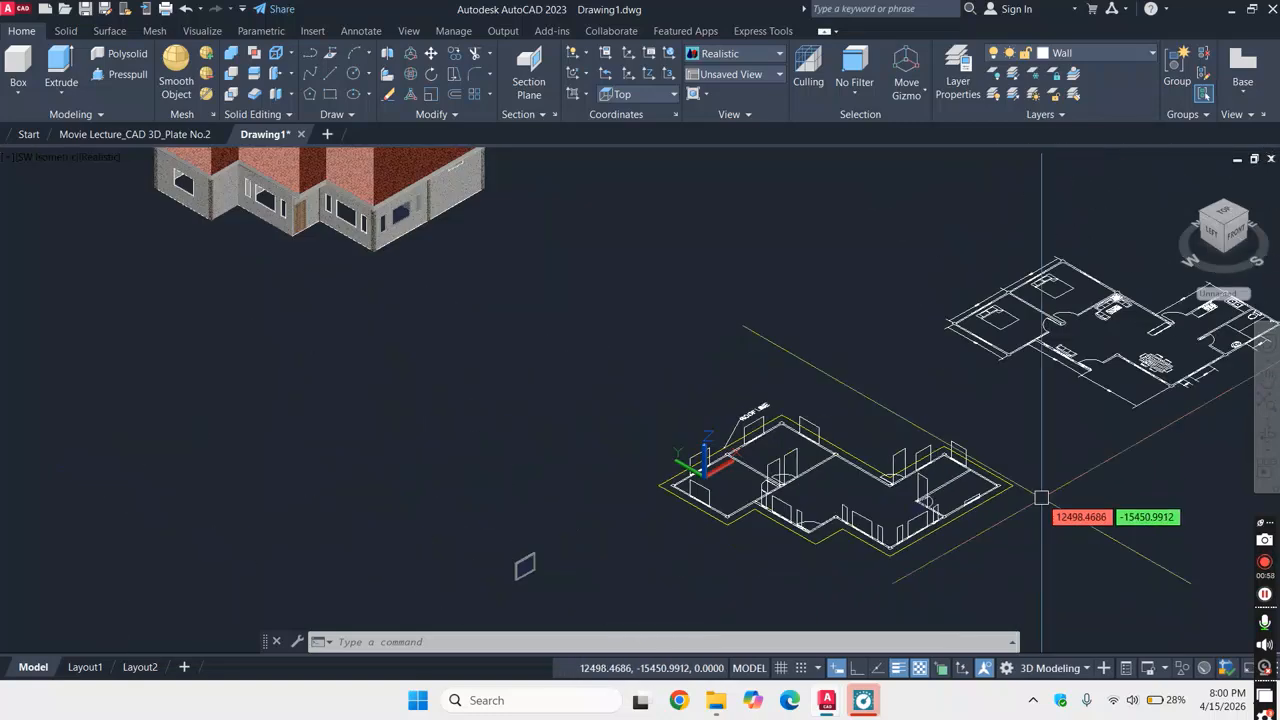
{"action": "scroll", "coordinate": [1041, 497], "scroll_direction": "up", "scroll_amount": 2}
{"action": "scroll", "coordinate": [1041, 497], "scroll_direction": "up", "scroll_amount": 1}
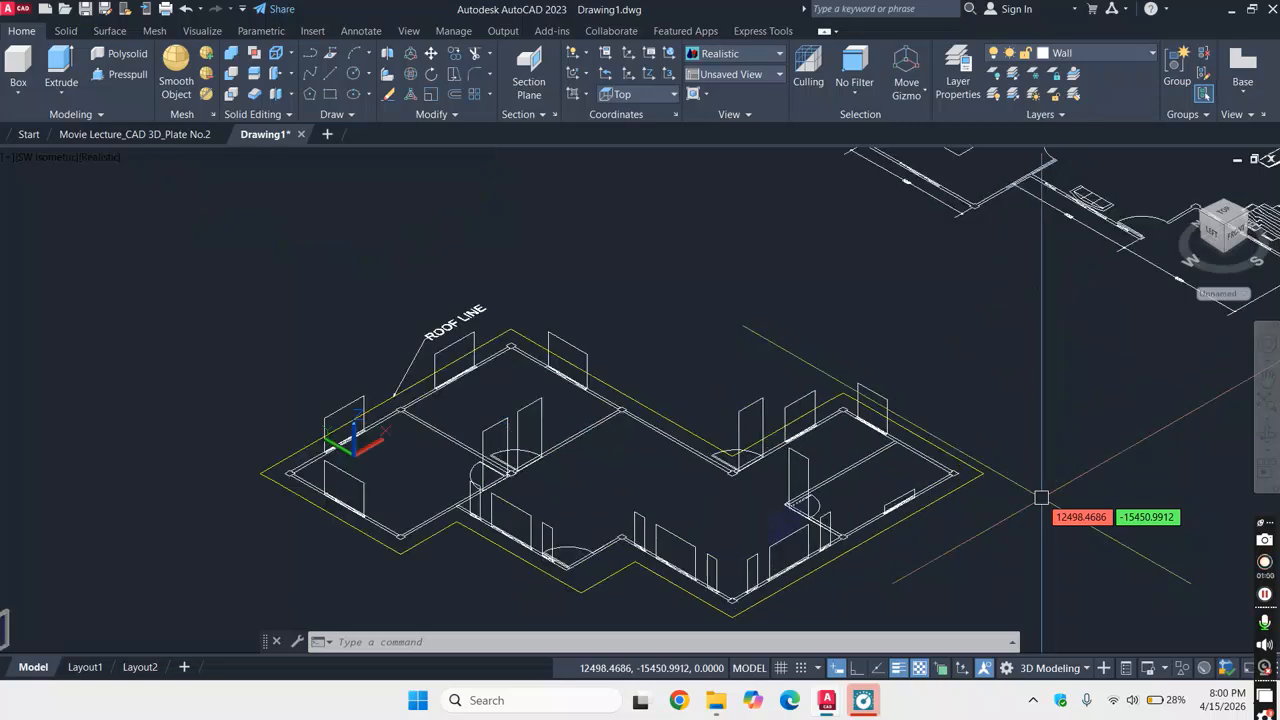
- Switch the viewport from the isometric view to the Top view at the roof-line plan
{"action": "left_click", "coordinate": [50, 157]}
{"action": "left_click", "coordinate": [92, 201]}
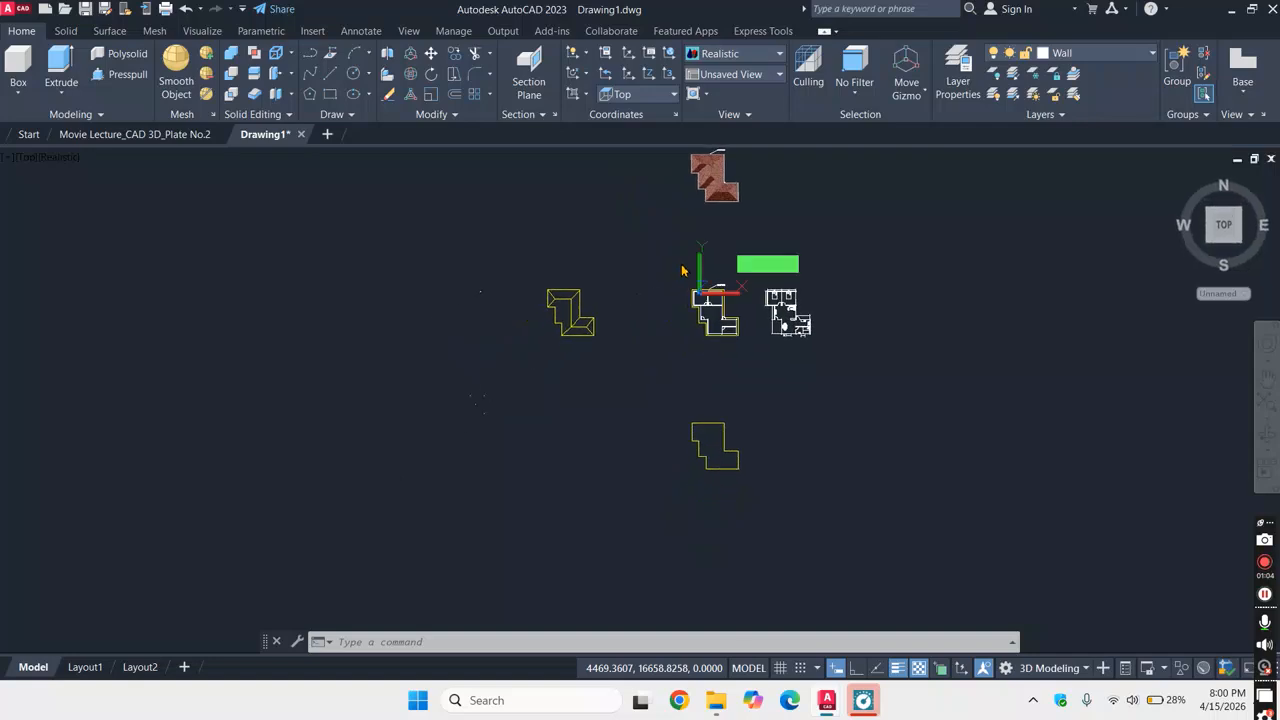
{"action": "scroll", "coordinate": [712, 330], "scroll_direction": "up", "scroll_amount": 5}
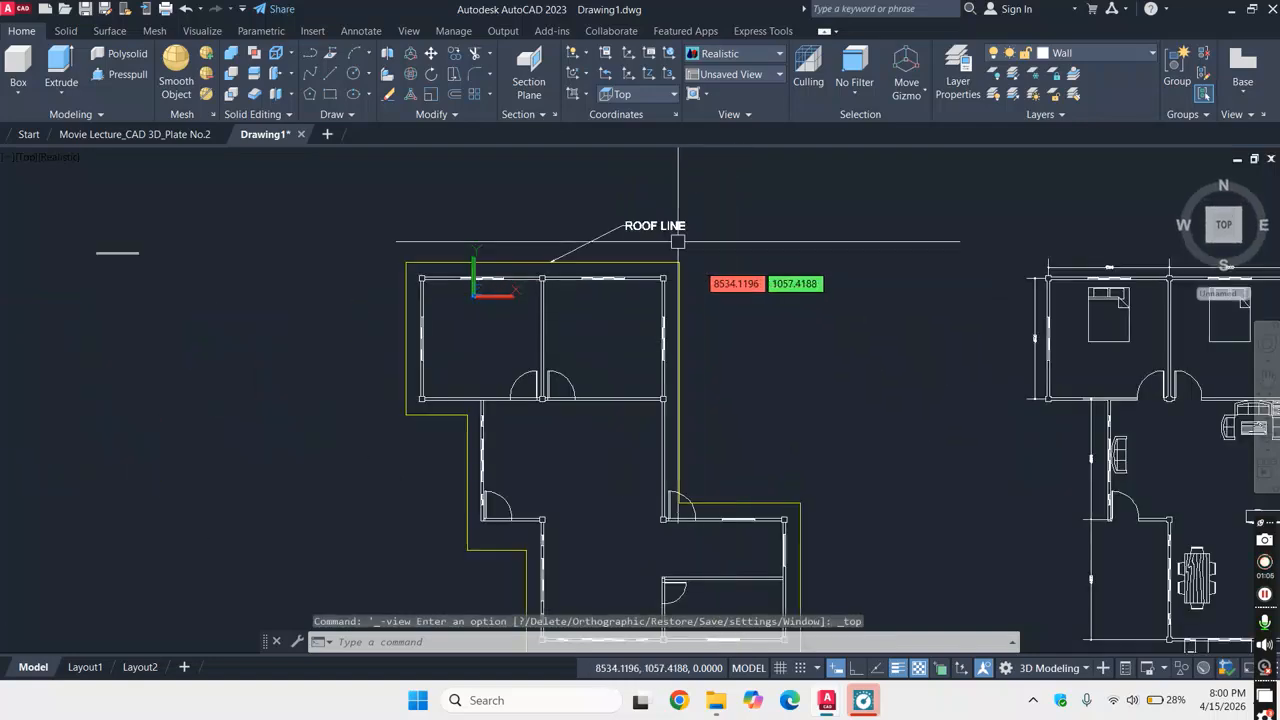
{"action": "scroll", "coordinate": [573, 235], "scroll_direction": "up", "scroll_amount": 2}
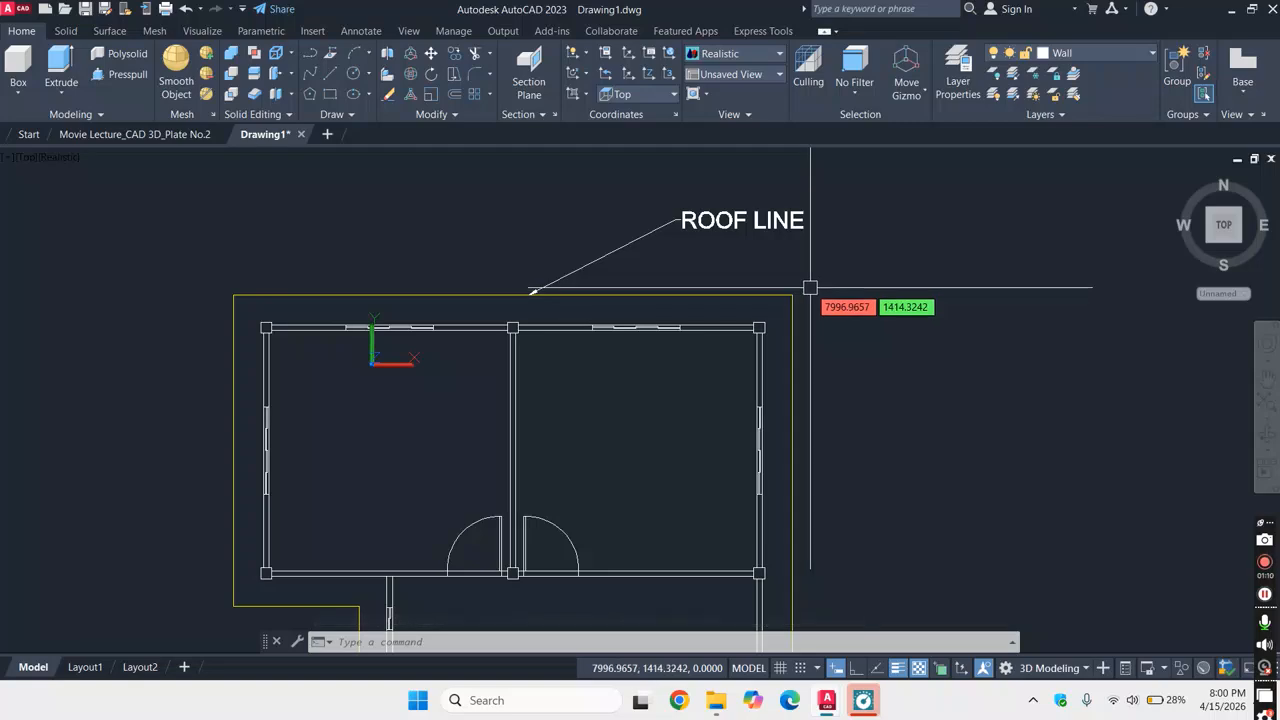
{"action": "scroll", "coordinate": [816, 285], "scroll_direction": "up", "scroll_amount": 2}
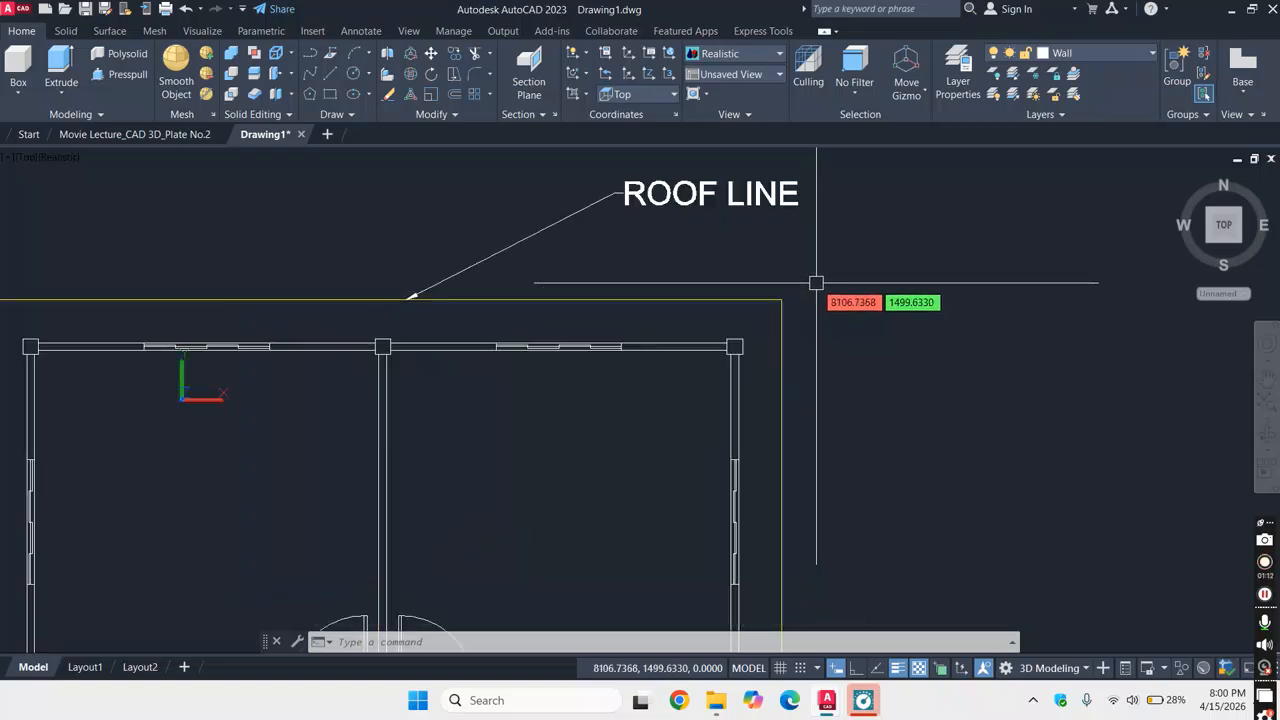
{"action": "left_click", "coordinate": [333, 74]}
{"action": "scroll", "coordinate": [500, 305], "scroll_direction": "up", "scroll_amount": 3}
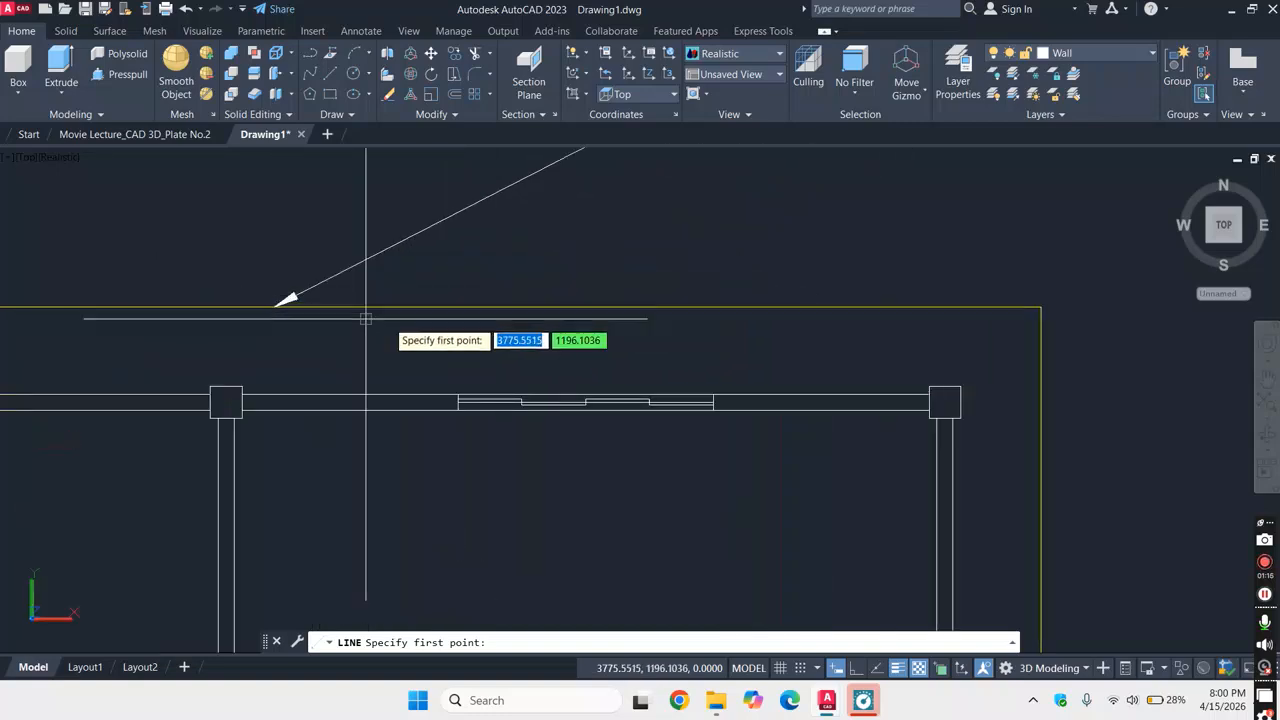
{"action": "left_click", "coordinate": [585, 398]}
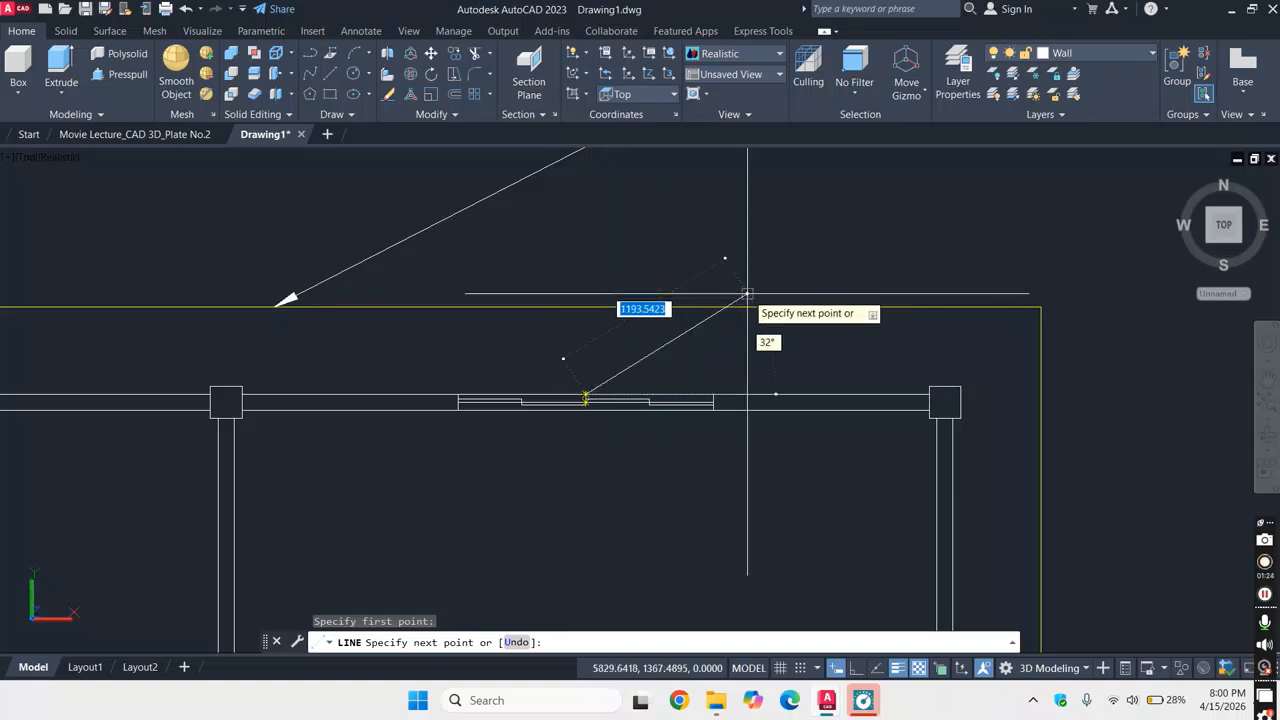
{"action": "key", "text": "Escape"}
{"action": "scroll", "coordinate": [742, 286], "scroll_direction": "down", "scroll_amount": 3}
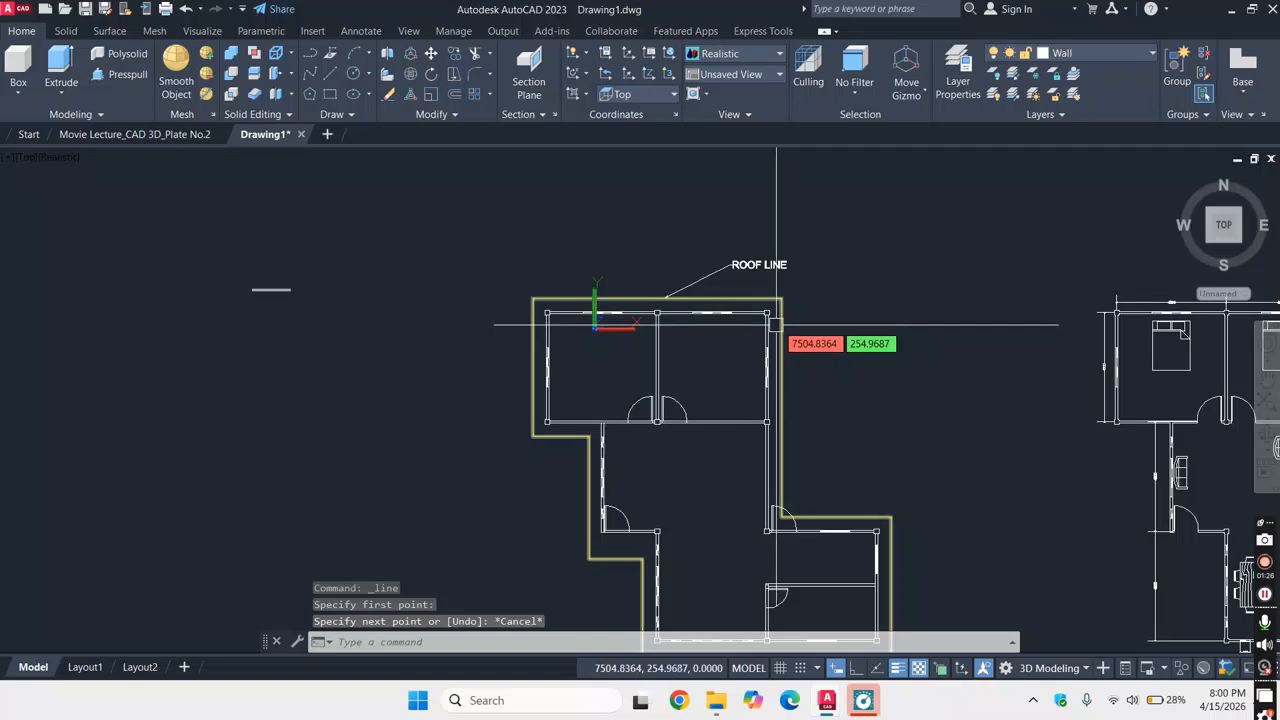
- Examine the roof-line plan, the yellow hip roof layout, the tiled roof model and the furnished floor plan from above
{"action": "scroll", "coordinate": [760, 296], "scroll_direction": "up", "scroll_amount": 2}
{"action": "scroll", "coordinate": [756, 296], "scroll_direction": "up", "scroll_amount": 3}
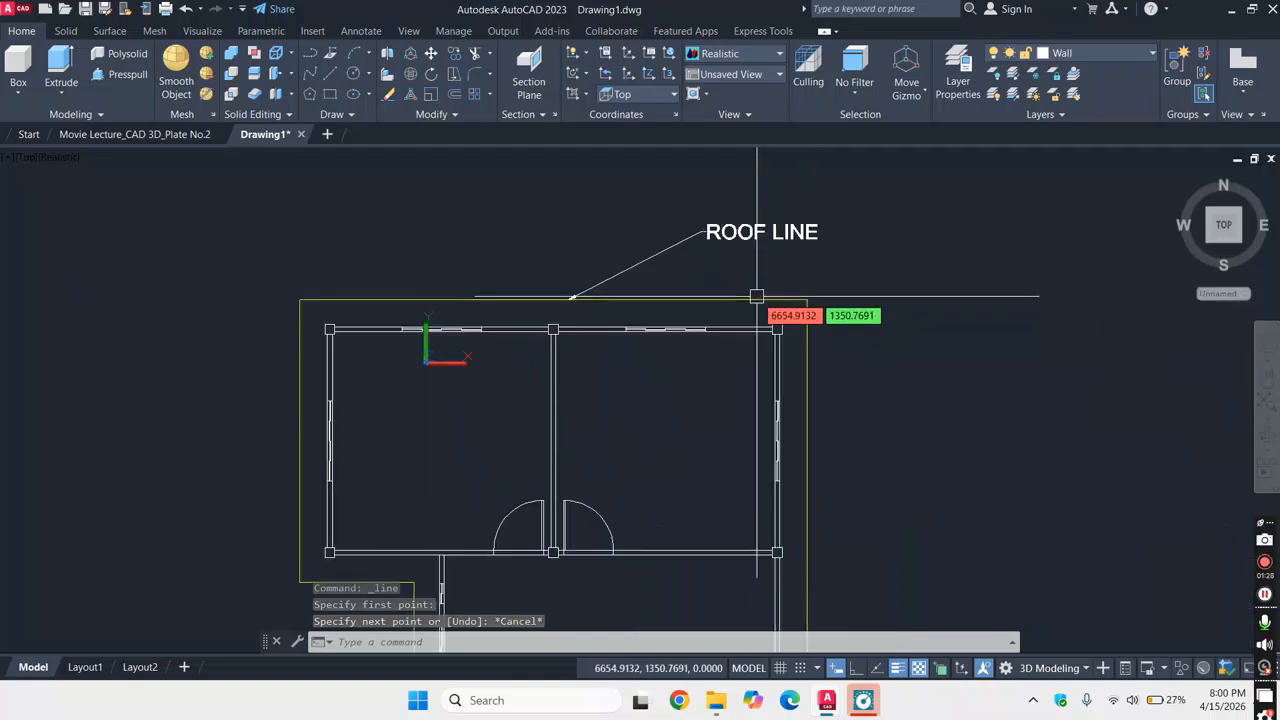
{"action": "scroll", "coordinate": [754, 292], "scroll_direction": "down", "scroll_amount": 7}
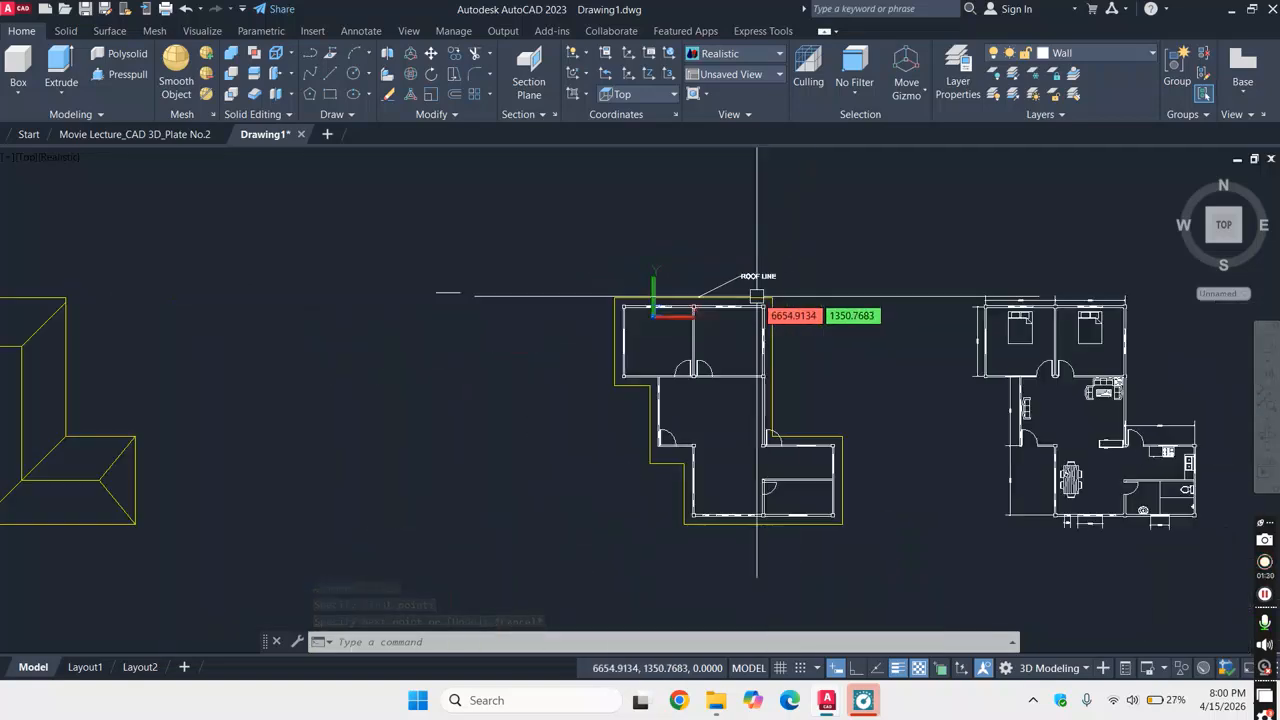
{"action": "scroll", "coordinate": [797, 292], "scroll_direction": "down", "scroll_amount": 3}
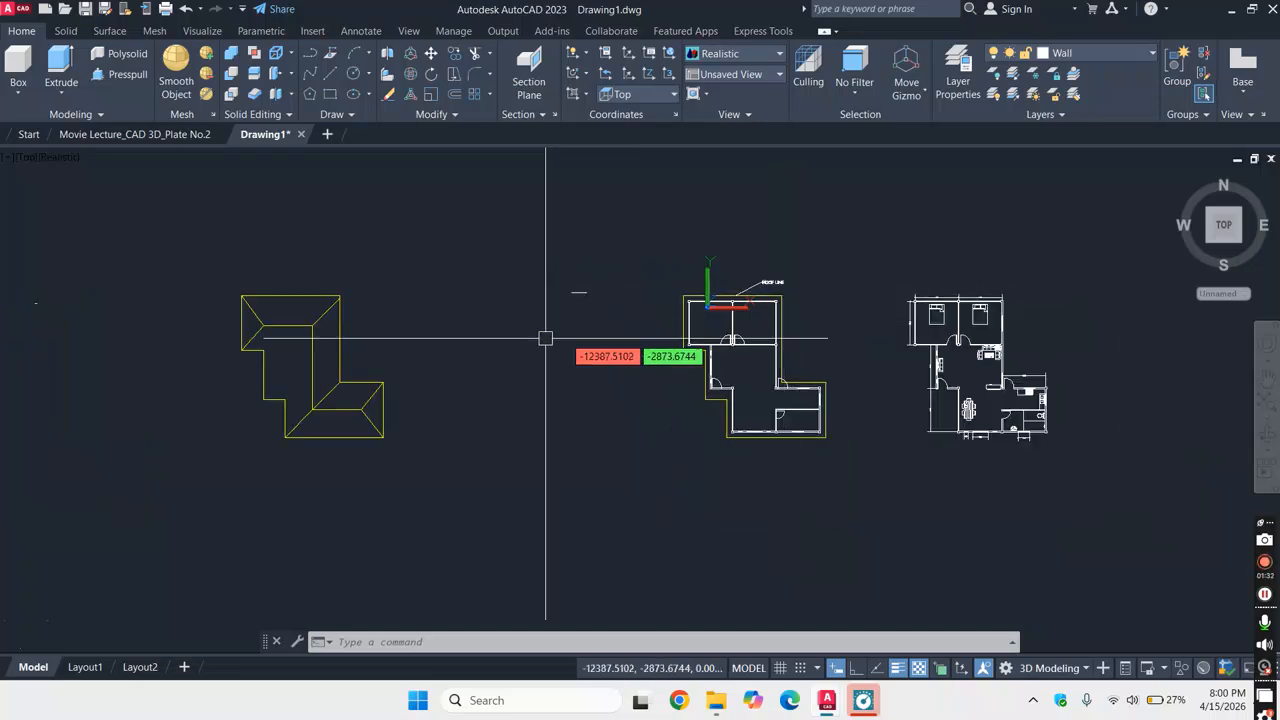
{"action": "scroll", "coordinate": [325, 335], "scroll_direction": "up", "scroll_amount": 5}
{"action": "scroll", "coordinate": [458, 309], "scroll_direction": "down", "scroll_amount": 7}
{"action": "scroll", "coordinate": [440, 302], "scroll_direction": "up", "scroll_amount": 5}
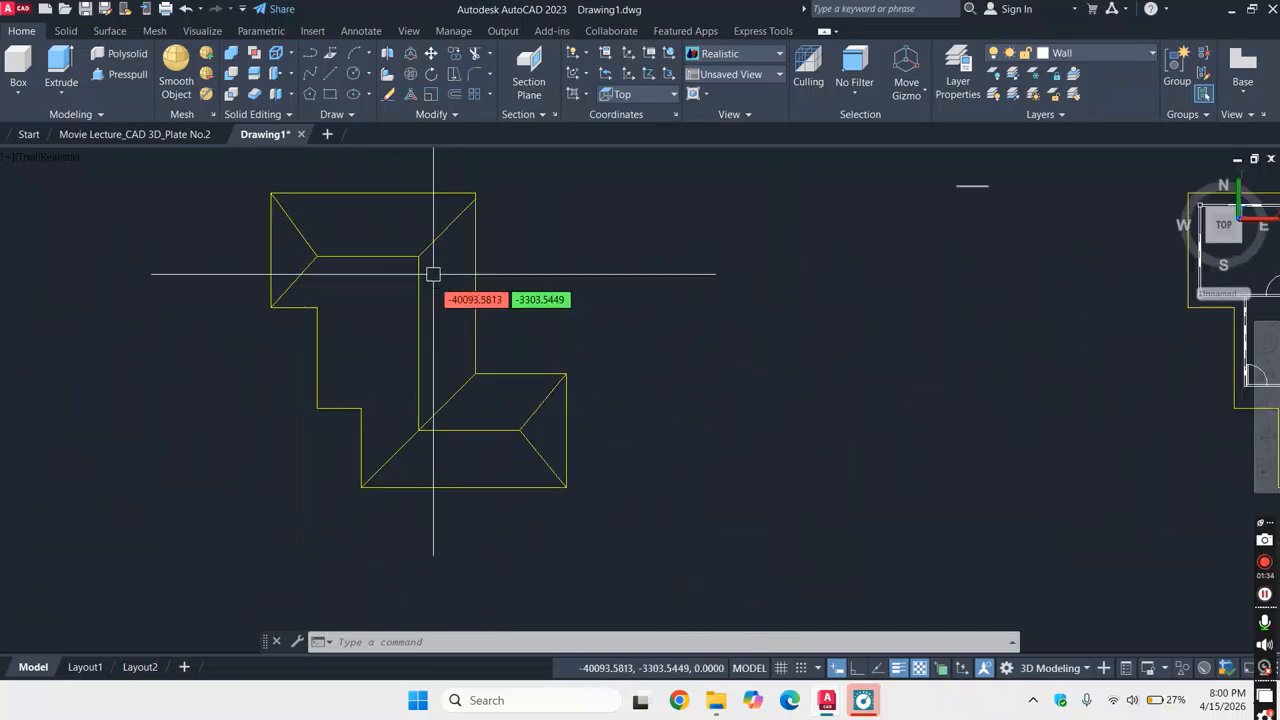
{"action": "scroll", "coordinate": [425, 298], "scroll_direction": "down", "scroll_amount": 4}
{"action": "scroll", "coordinate": [474, 206], "scroll_direction": "down", "scroll_amount": 4}
{"action": "scroll", "coordinate": [543, 189], "scroll_direction": "up", "scroll_amount": 3}
{"action": "scroll", "coordinate": [630, 203], "scroll_direction": "up", "scroll_amount": 7}
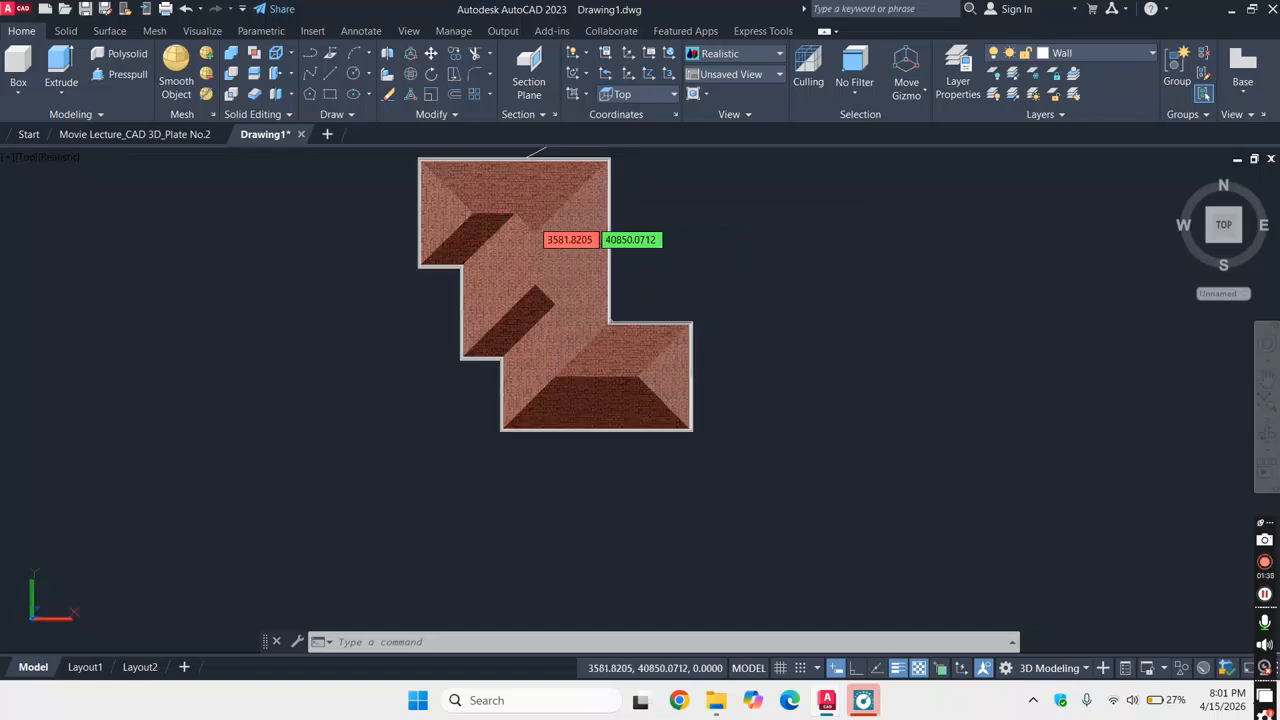
{"action": "scroll", "coordinate": [577, 242], "scroll_direction": "down", "scroll_amount": 7}
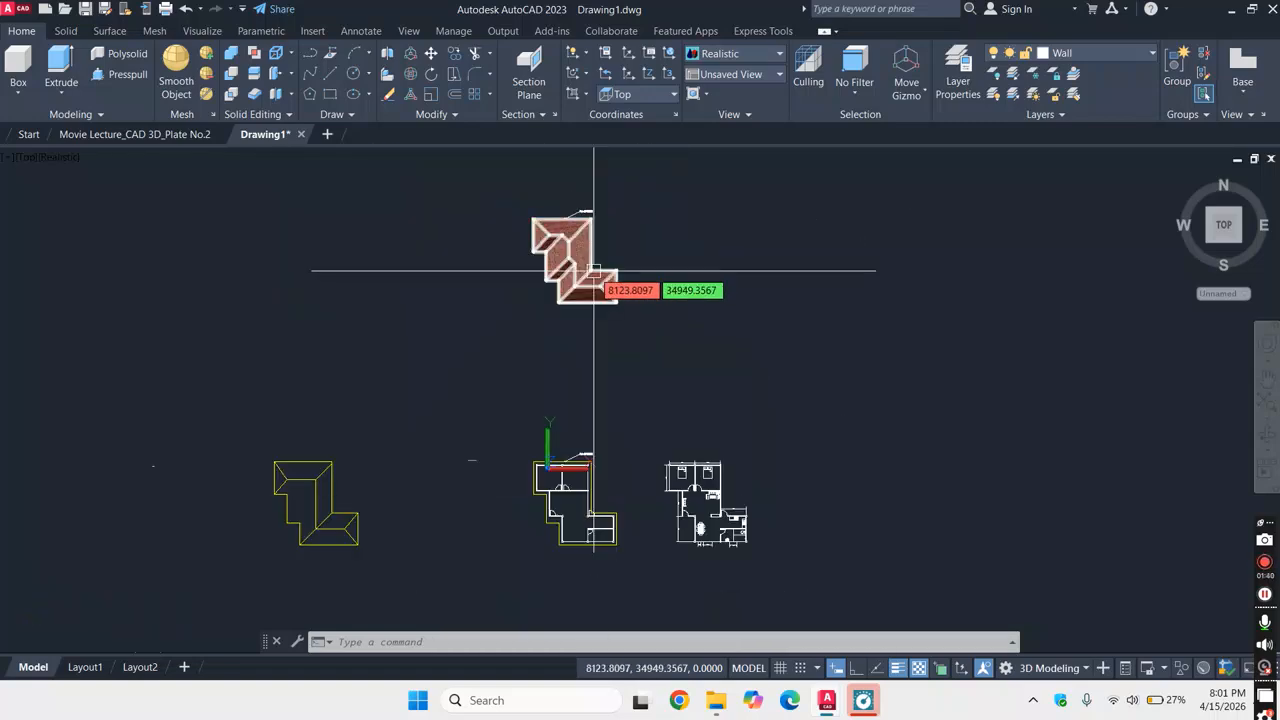
{"action": "scroll", "coordinate": [506, 546], "scroll_direction": "up", "scroll_amount": 5}
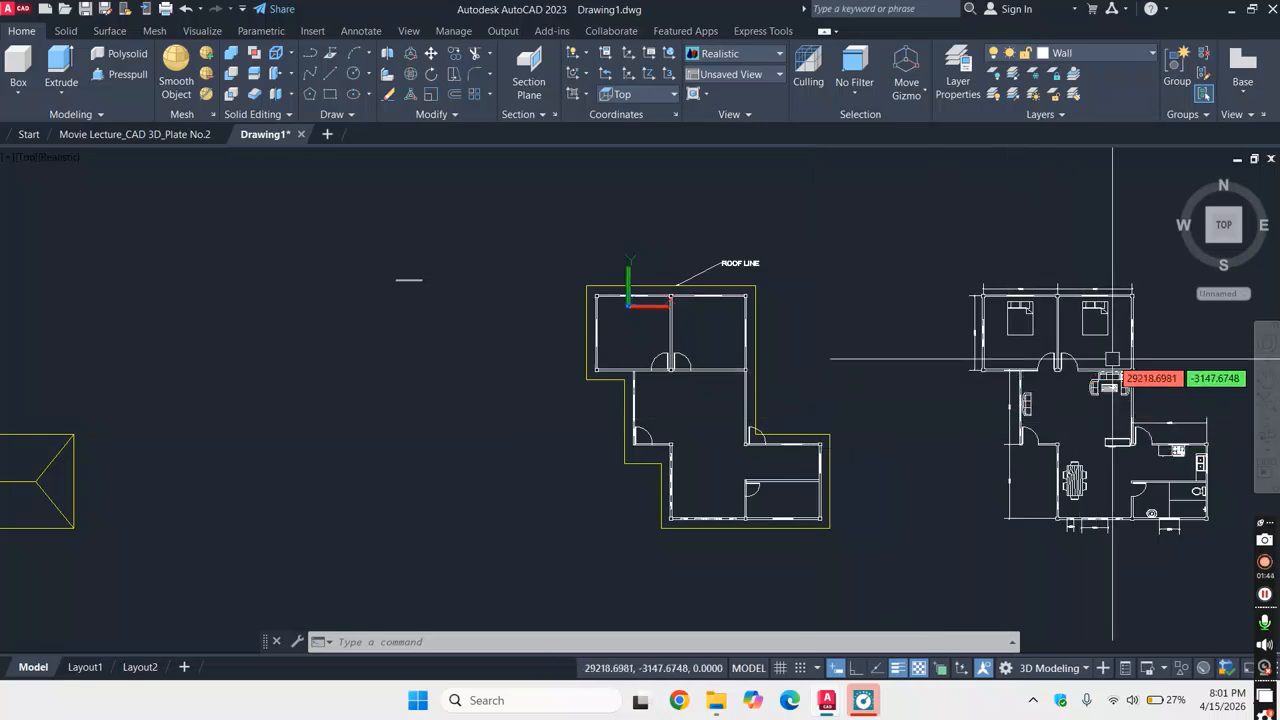
{"action": "scroll", "coordinate": [692, 346], "scroll_direction": "up", "scroll_amount": 3}
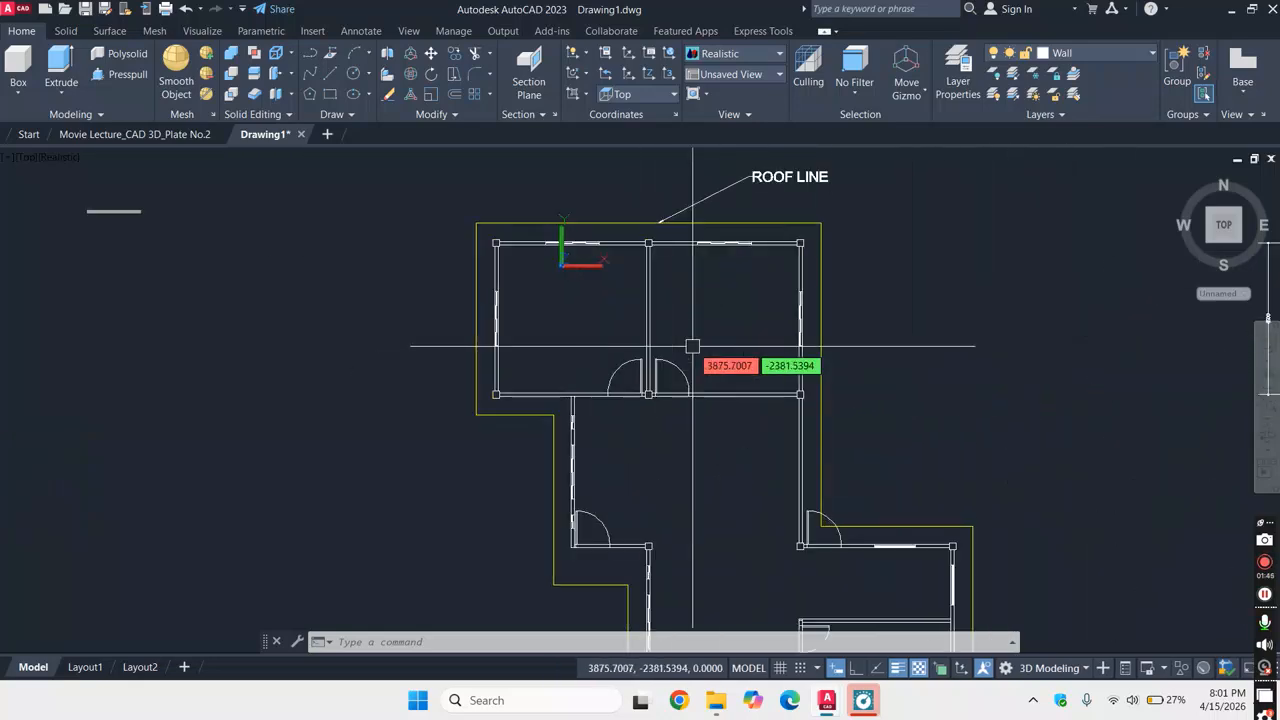
- Switch the viewport from the Top view to the SW Isometric view at the roof-line plan
{"action": "scroll", "coordinate": [748, 283], "scroll_direction": "down", "scroll_amount": 4}
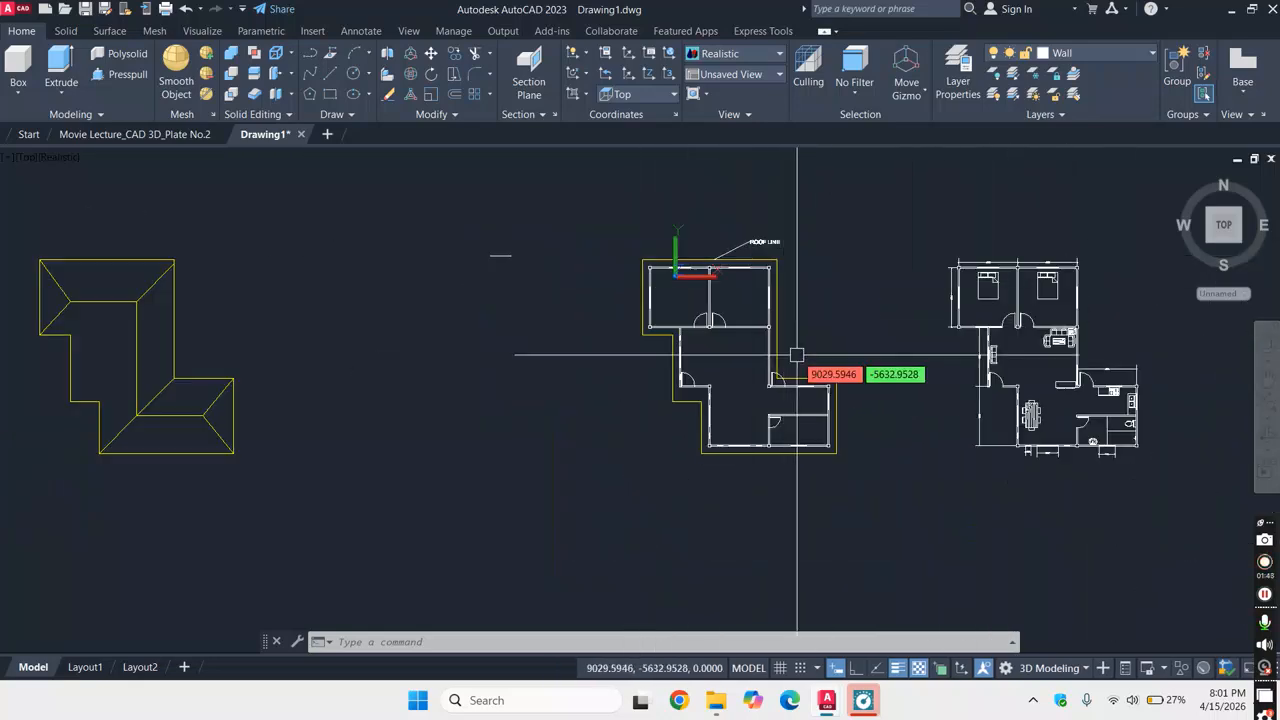
{"action": "scroll", "coordinate": [808, 368], "scroll_direction": "up", "scroll_amount": 3}
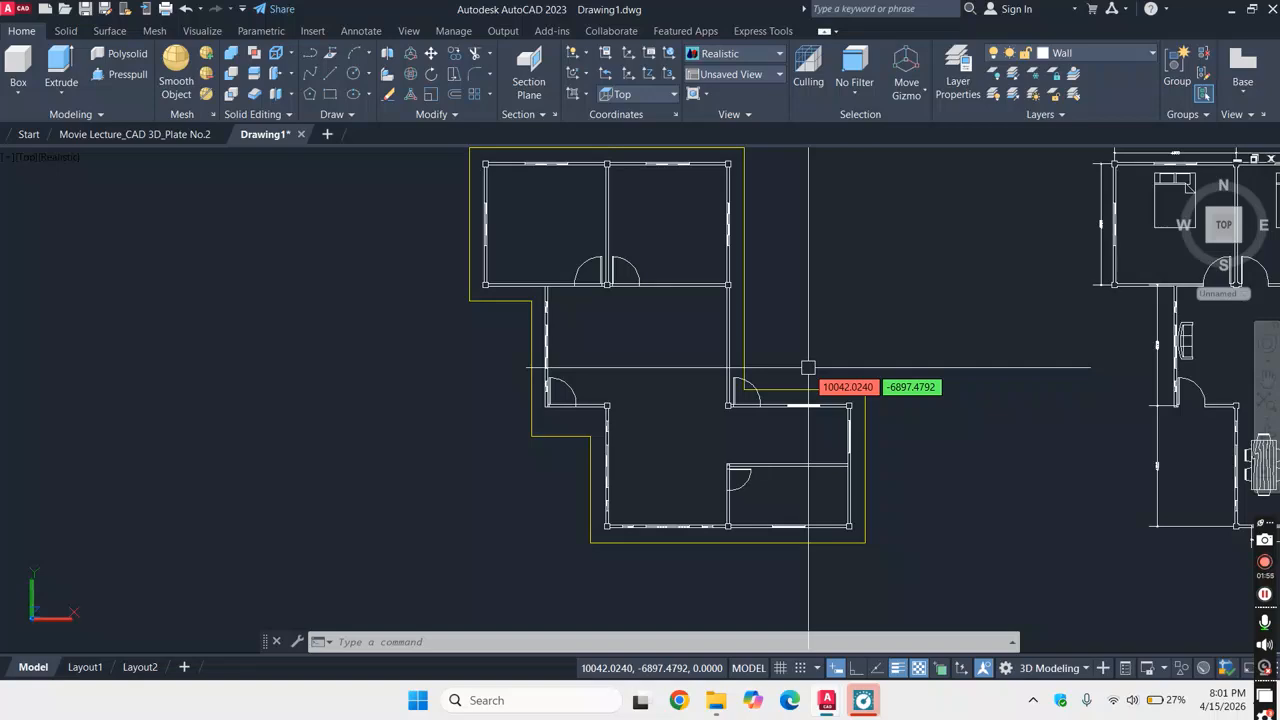
{"action": "scroll", "coordinate": [727, 205], "scroll_direction": "up", "scroll_amount": 4}
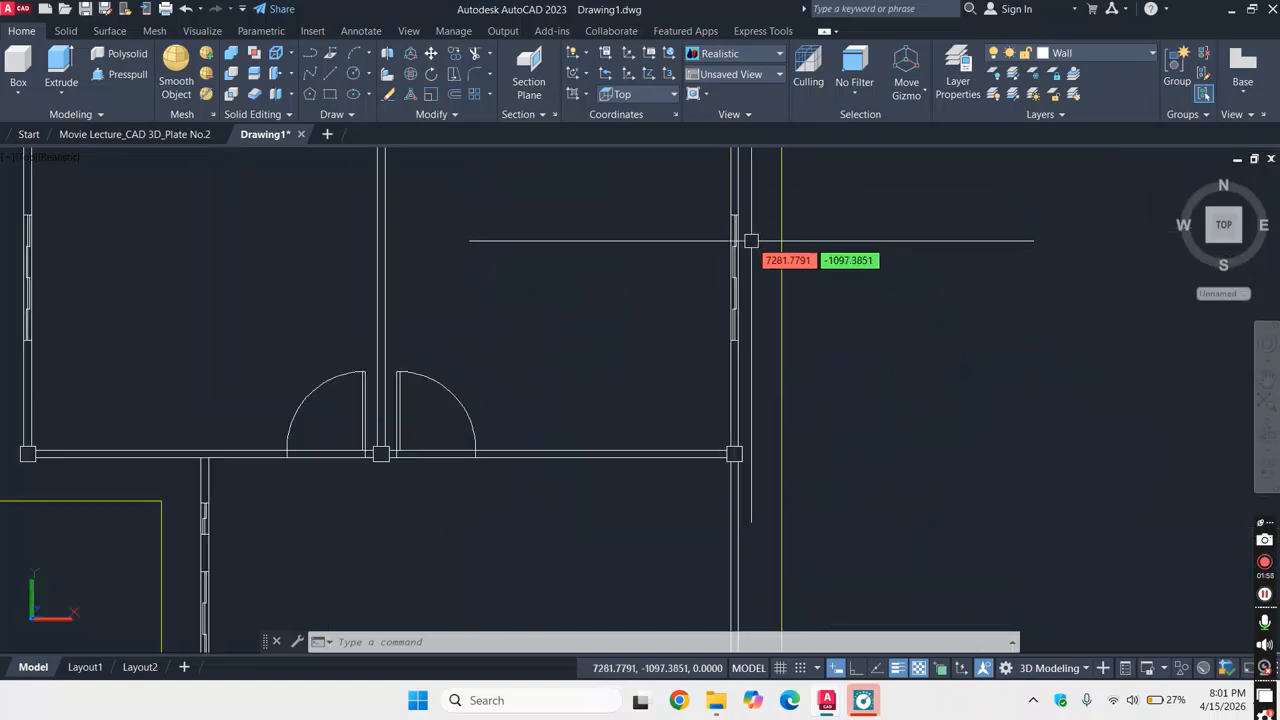
{"action": "scroll", "coordinate": [751, 253], "scroll_direction": "down", "scroll_amount": 5}
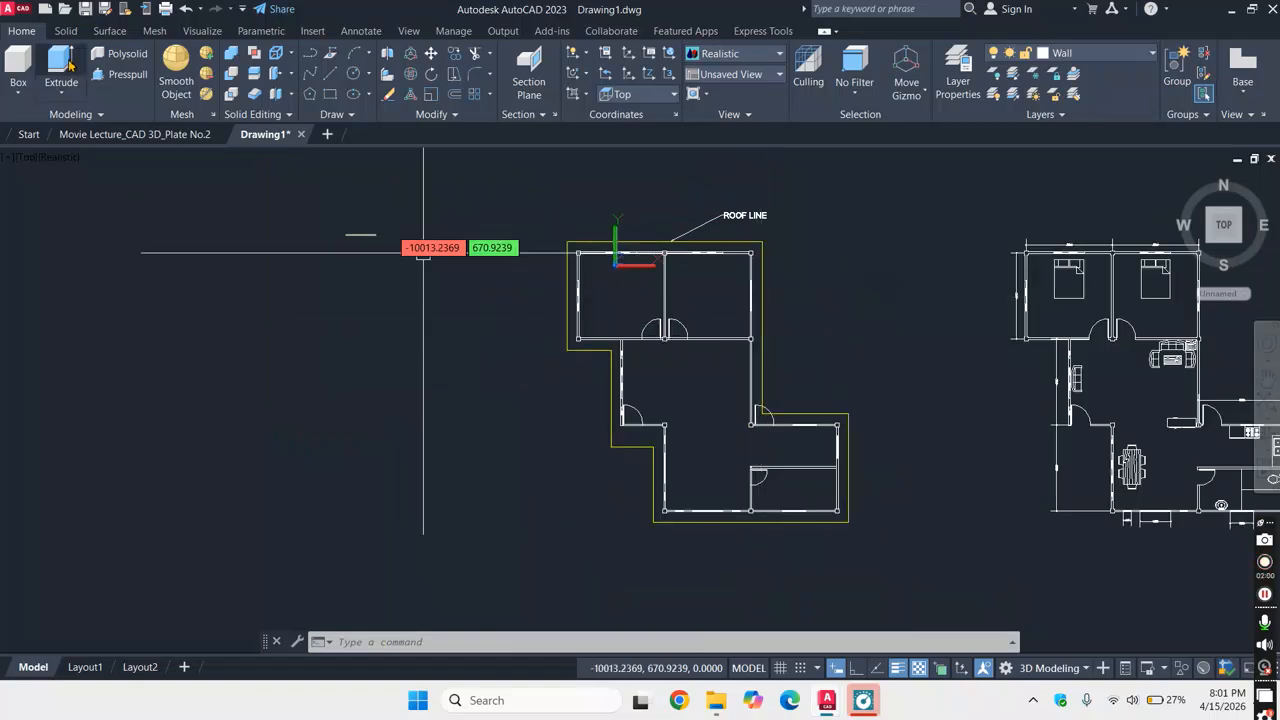
{"action": "left_click", "coordinate": [28, 158]}
{"action": "left_click", "coordinate": [84, 304]}
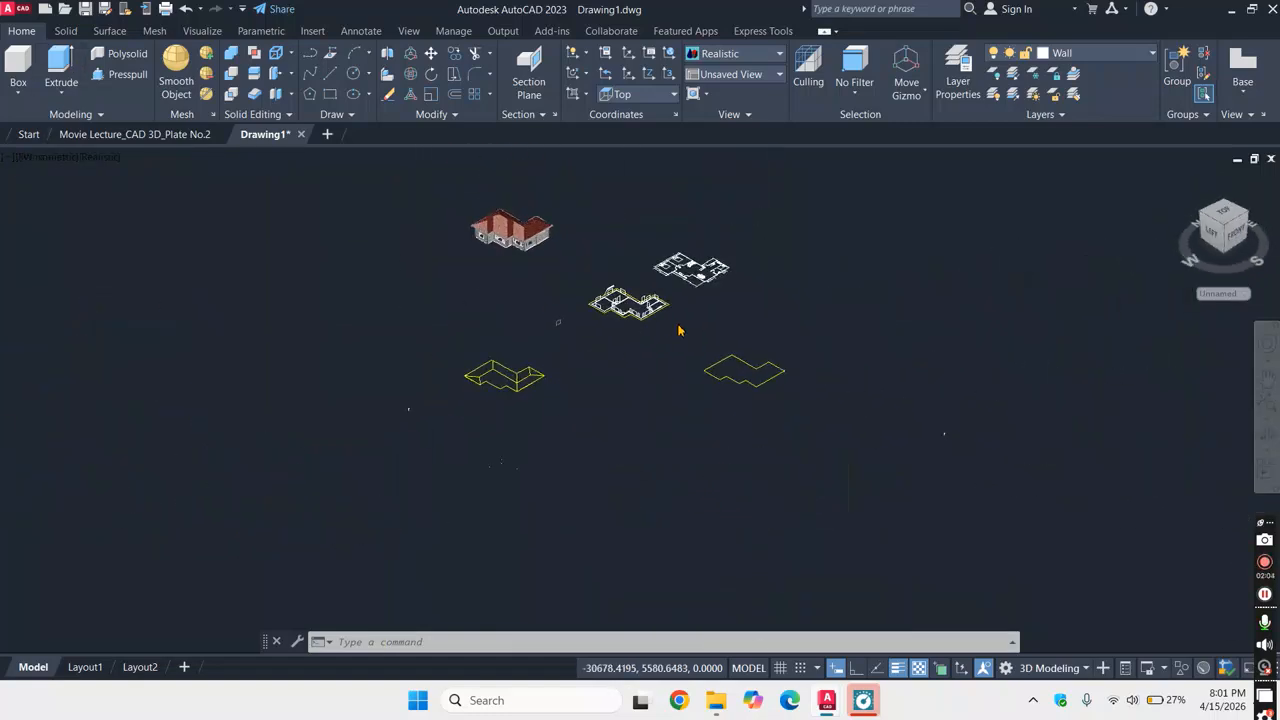
{"action": "scroll", "coordinate": [543, 371], "scroll_direction": "up", "scroll_amount": 4}
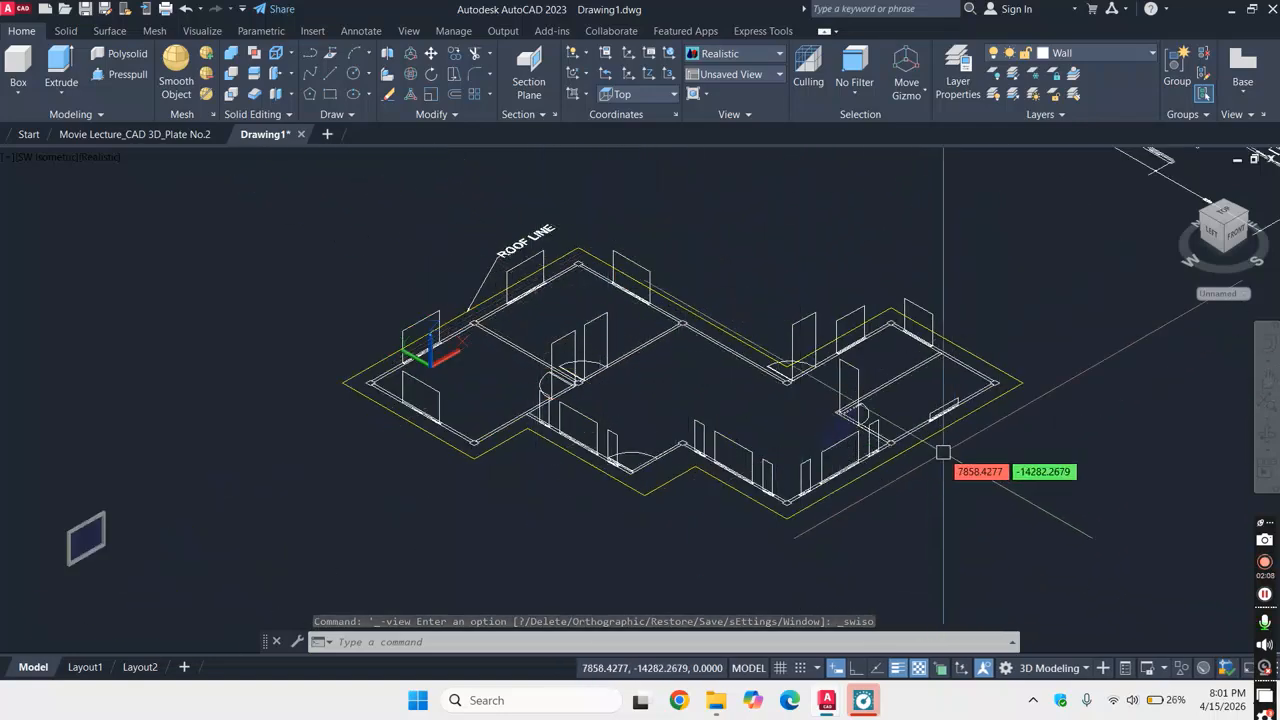
- Examine the upright door and window outlines and the window symbols in the front walls of the roof-line plan
{"action": "scroll", "coordinate": [1024, 400], "scroll_direction": "up", "scroll_amount": 2}
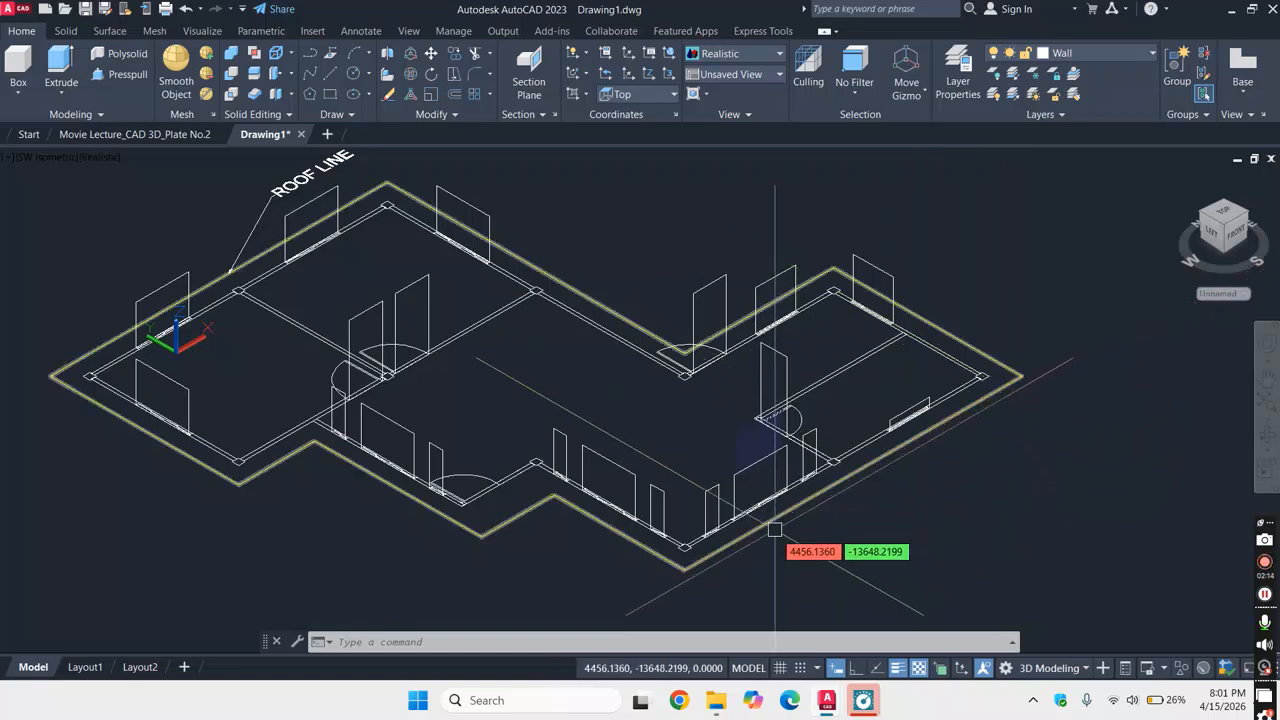
{"action": "scroll", "coordinate": [779, 557], "scroll_direction": "up", "scroll_amount": 3}
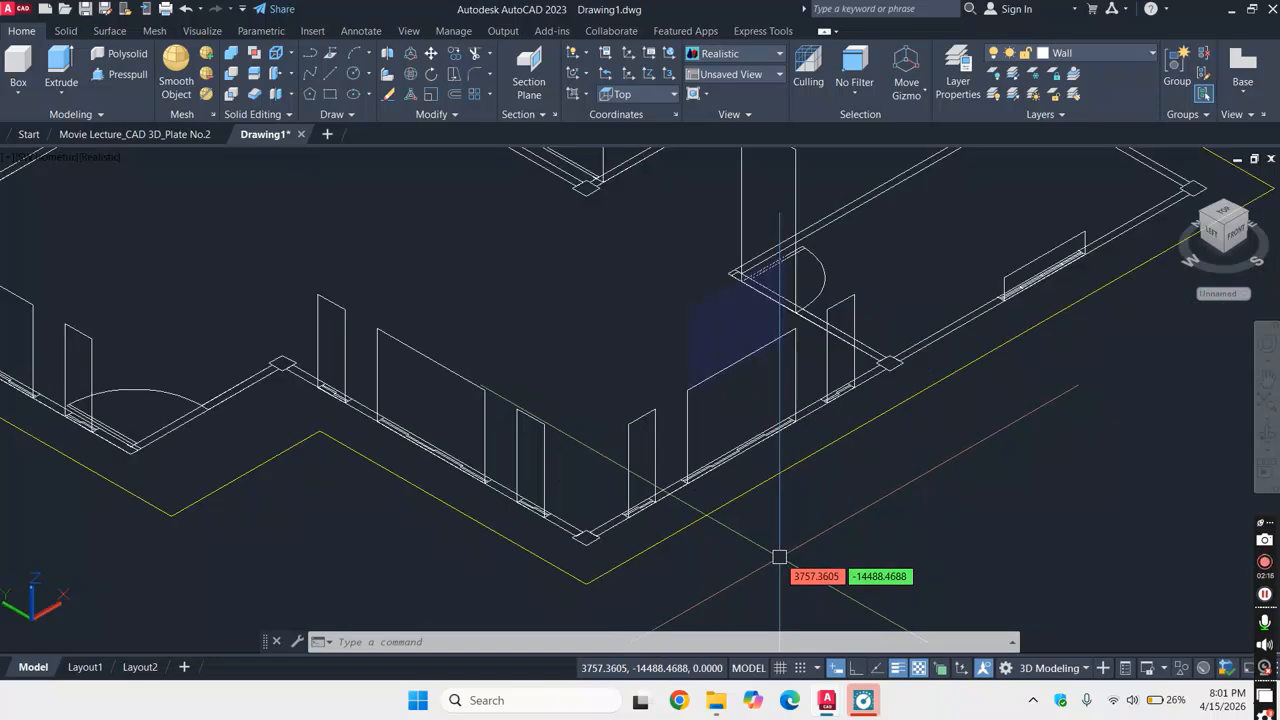
{"action": "scroll", "coordinate": [872, 510], "scroll_direction": "down", "scroll_amount": 4}
{"action": "scroll", "coordinate": [862, 505], "scroll_direction": "up", "scroll_amount": 4}
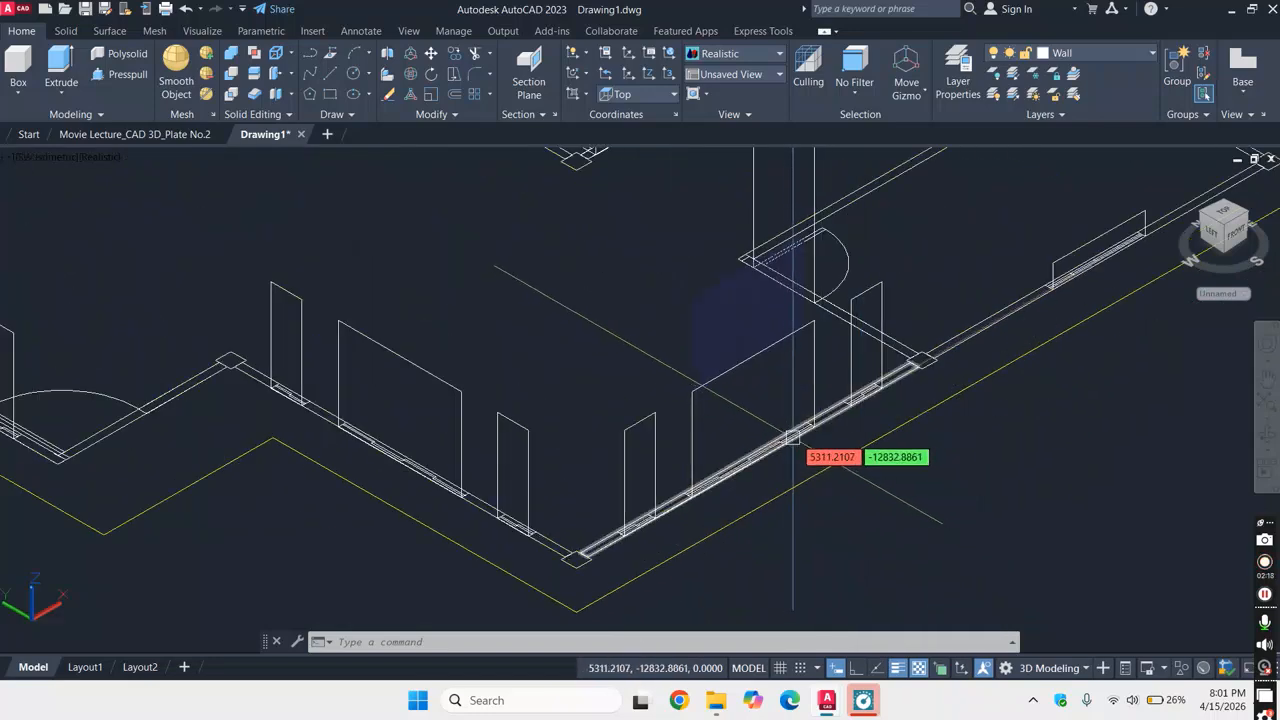
{"action": "scroll", "coordinate": [729, 429], "scroll_direction": "up", "scroll_amount": 2}
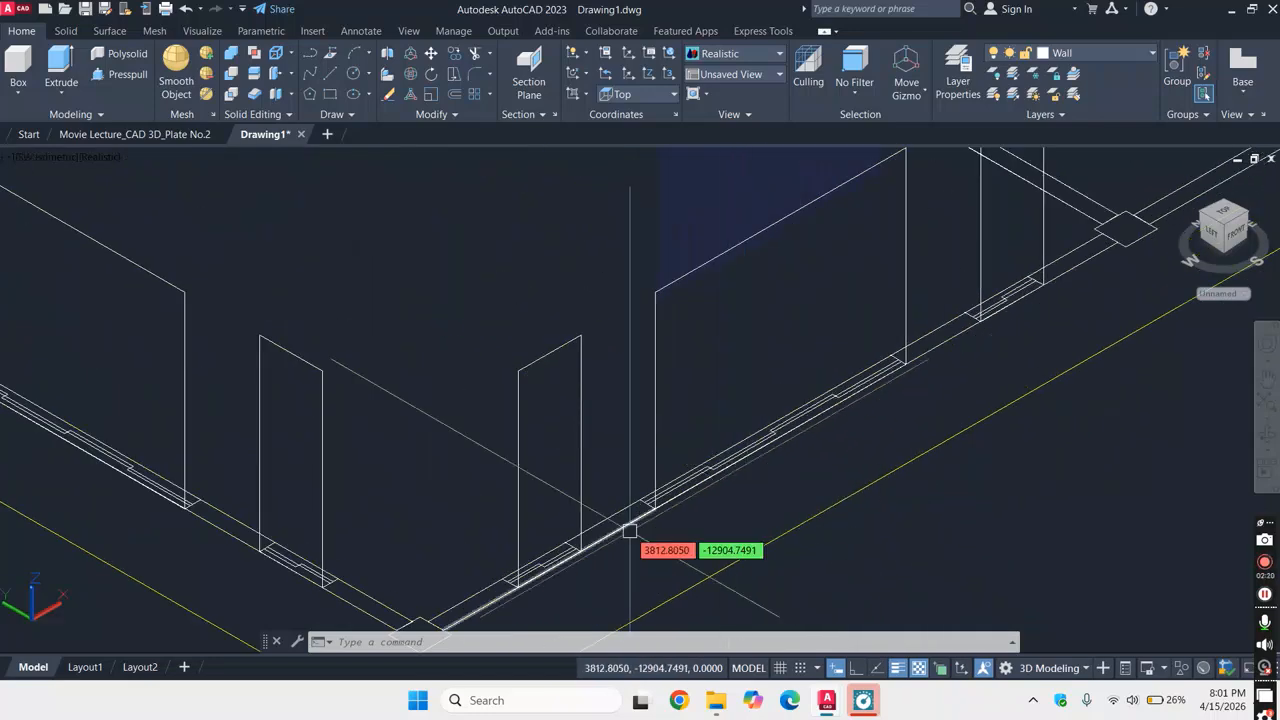
{"action": "scroll", "coordinate": [650, 522], "scroll_direction": "up", "scroll_amount": 3}
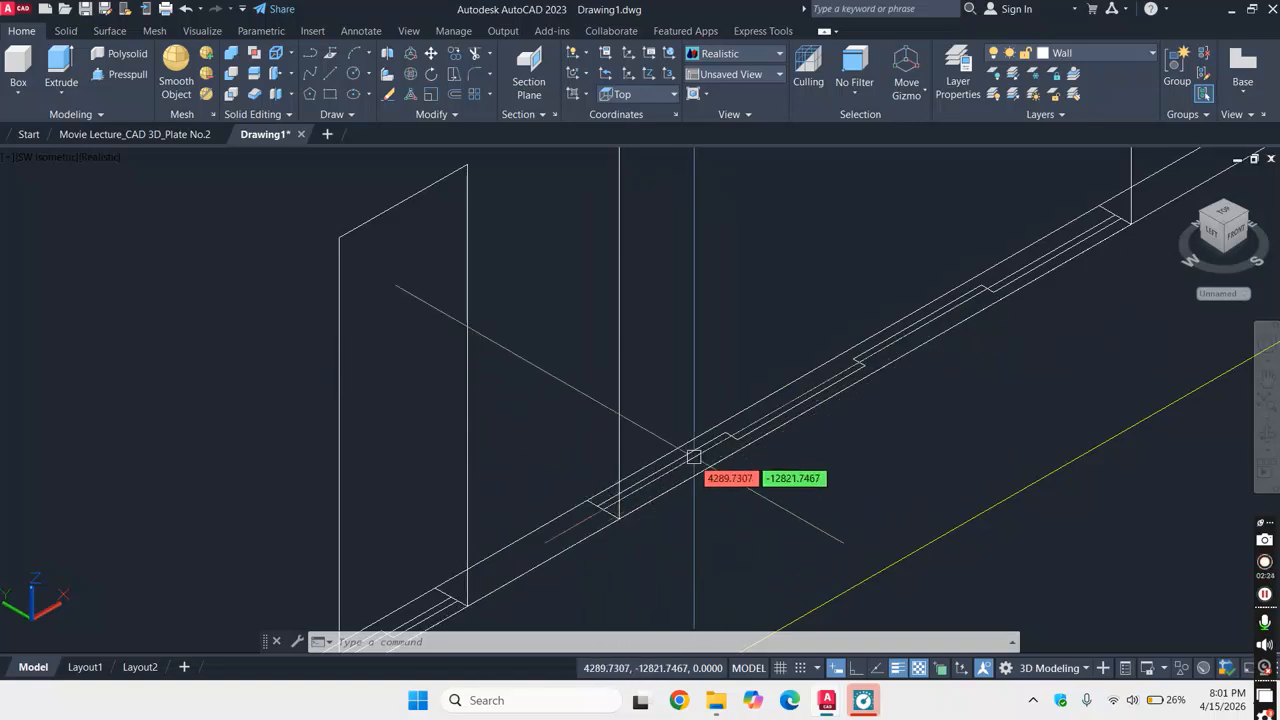
{"action": "scroll", "coordinate": [914, 366], "scroll_direction": "down", "scroll_amount": 3}
{"action": "scroll", "coordinate": [928, 361], "scroll_direction": "down", "scroll_amount": 2}
{"action": "scroll", "coordinate": [930, 360], "scroll_direction": "down", "scroll_amount": 5}
{"action": "scroll", "coordinate": [995, 341], "scroll_direction": "up", "scroll_amount": 3}
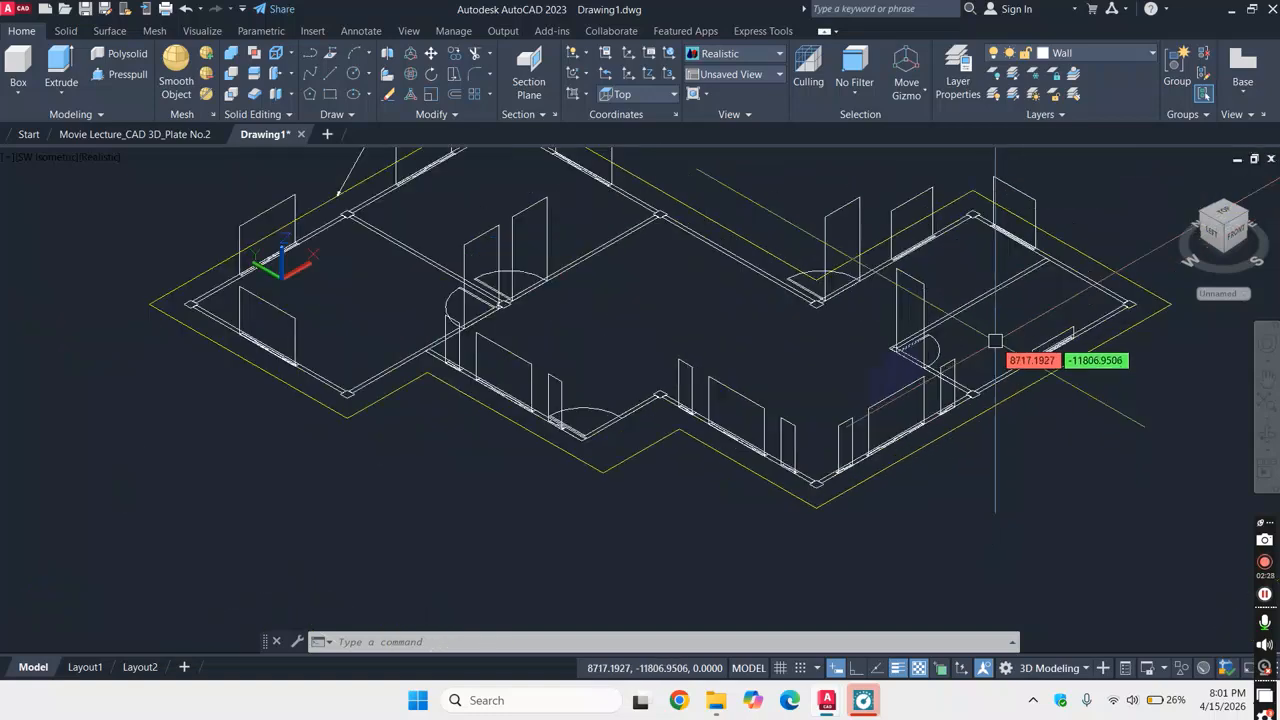
{"action": "scroll", "coordinate": [951, 428], "scroll_direction": "up", "scroll_amount": 3}
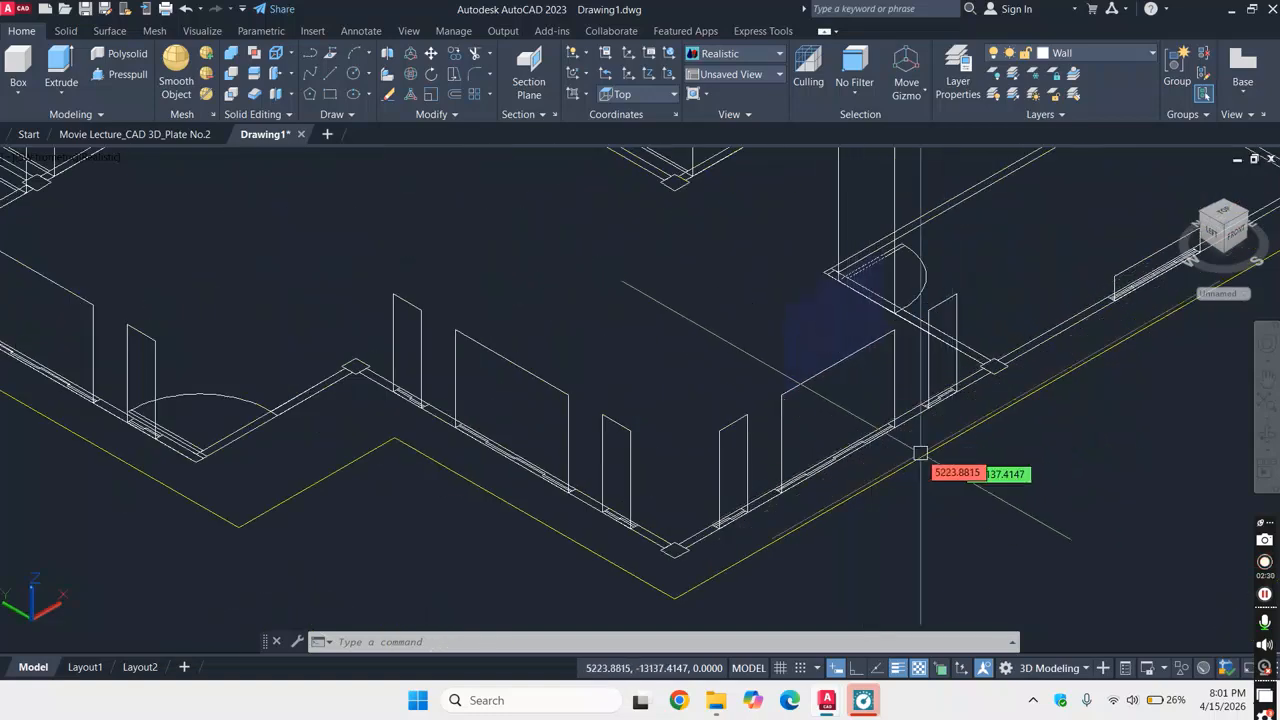
{"action": "scroll", "coordinate": [900, 440], "scroll_direction": "up", "scroll_amount": 2}
{"action": "scroll", "coordinate": [909, 443], "scroll_direction": "down", "scroll_amount": 6}
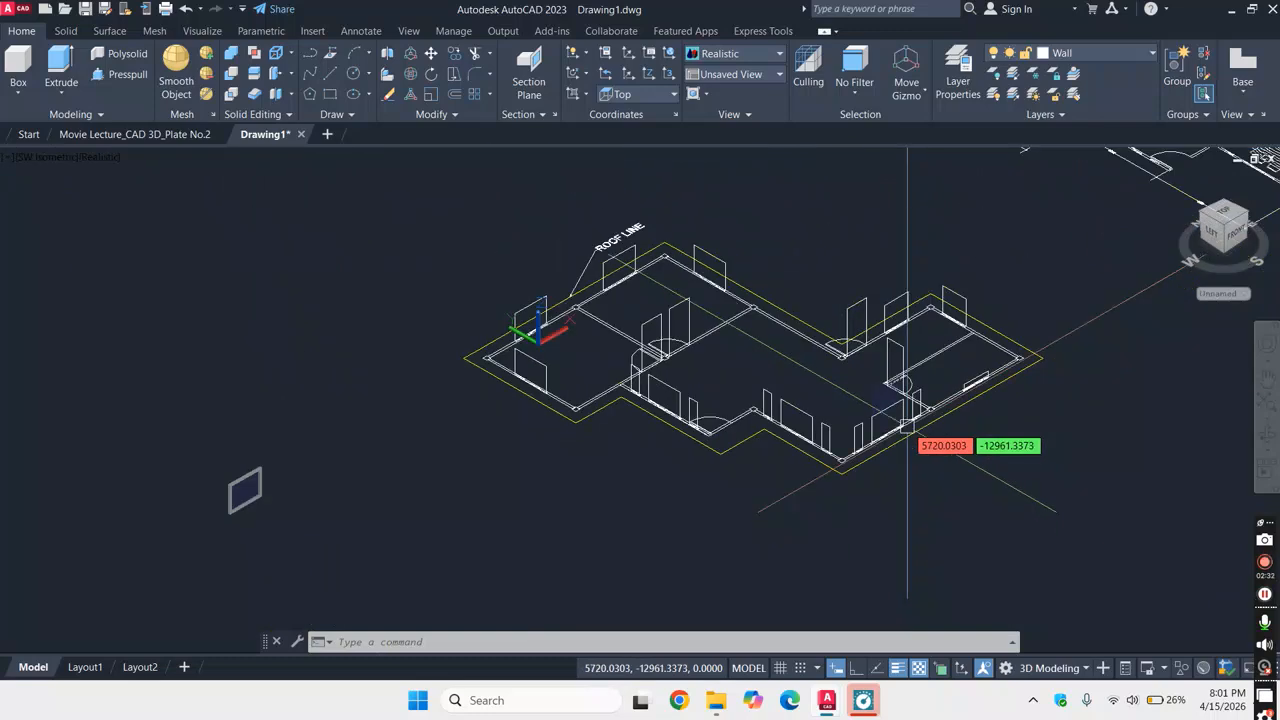
- Redirect the UCS Z axis horizontally to 270° with Ortho on, so the drawing plane stands upright
{"action": "scroll", "coordinate": [557, 323], "scroll_direction": "up", "scroll_amount": 4}
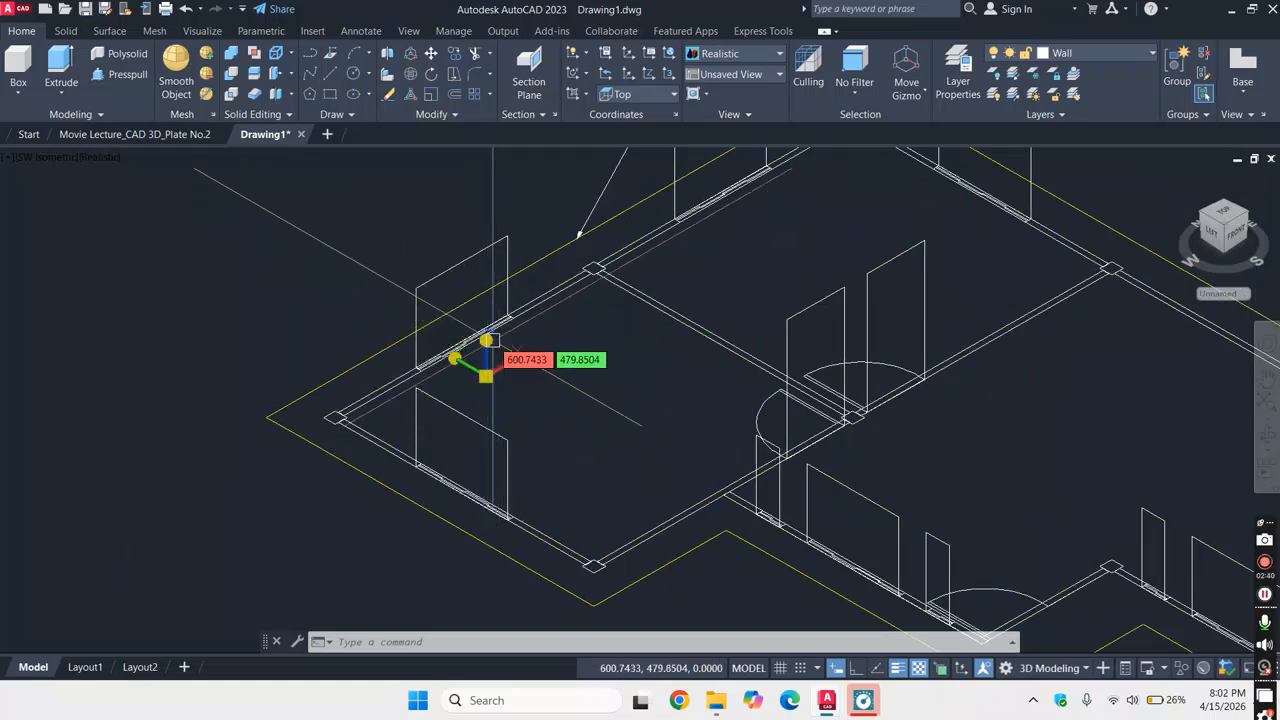
{"action": "scroll", "coordinate": [484, 358], "scroll_direction": "down", "scroll_amount": 6}
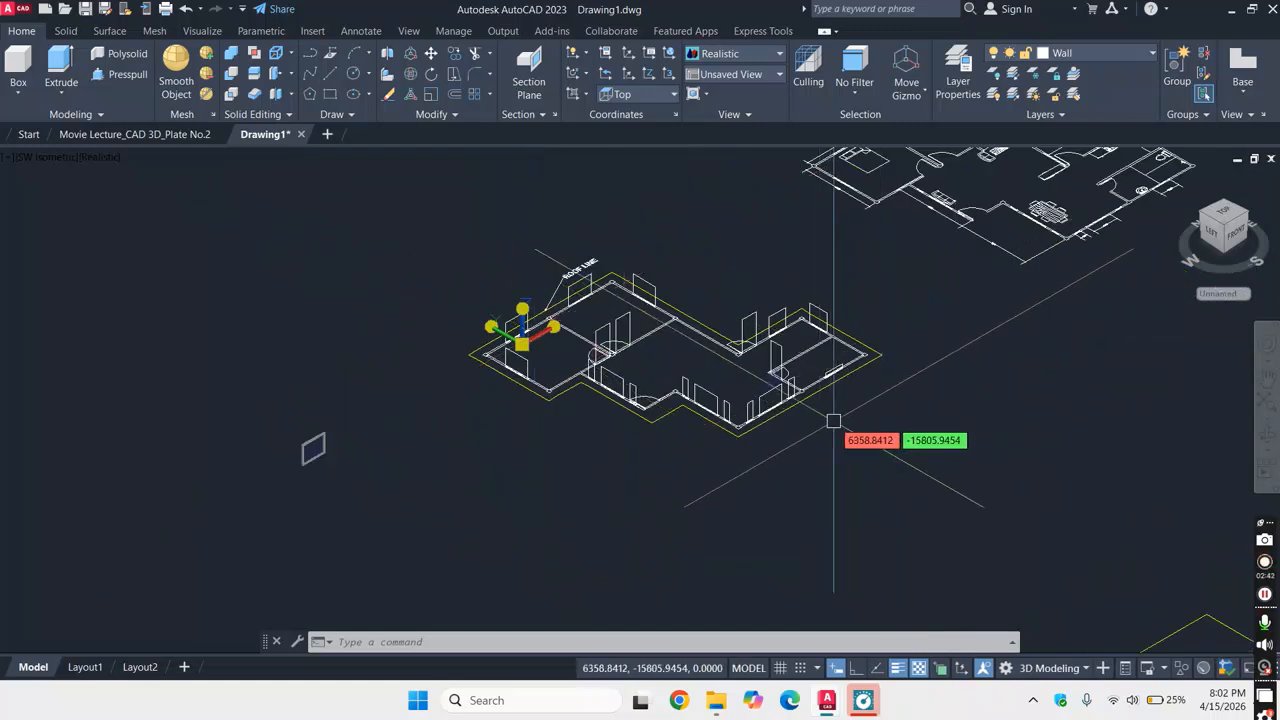
{"action": "scroll", "coordinate": [510, 320], "scroll_direction": "up", "scroll_amount": 2}
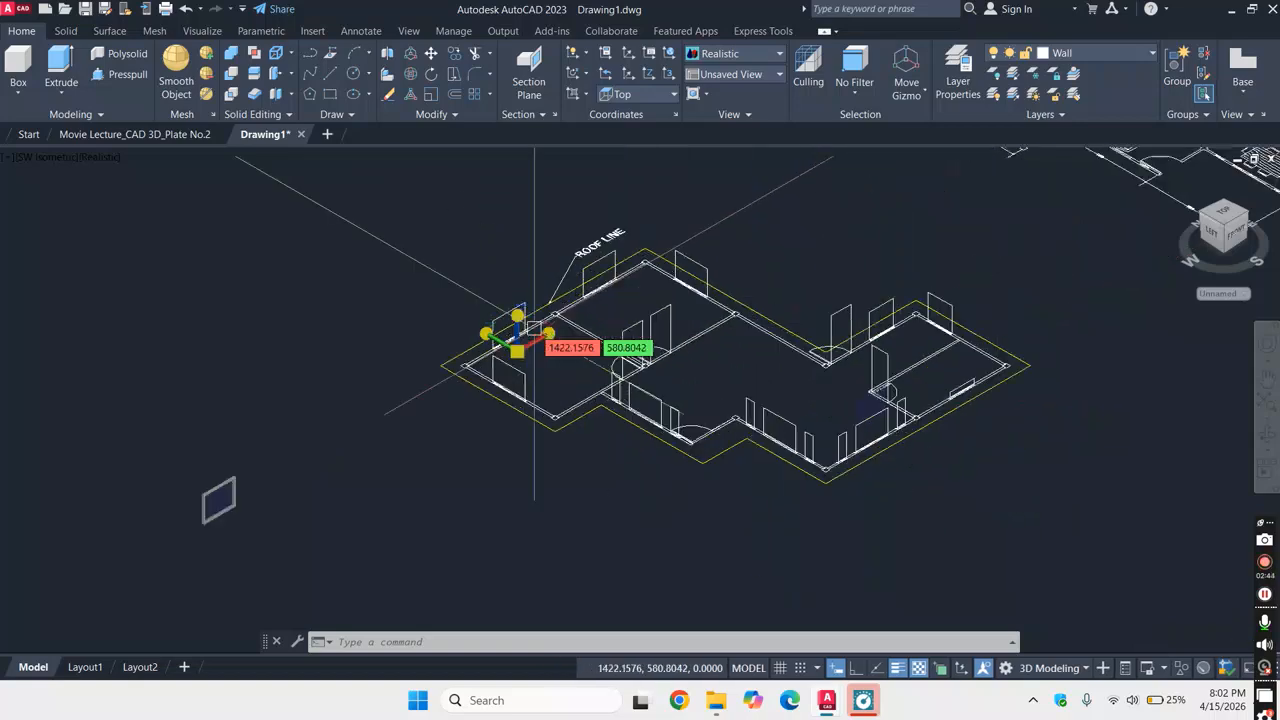
{"action": "mouse_move", "coordinate": [518, 318]}
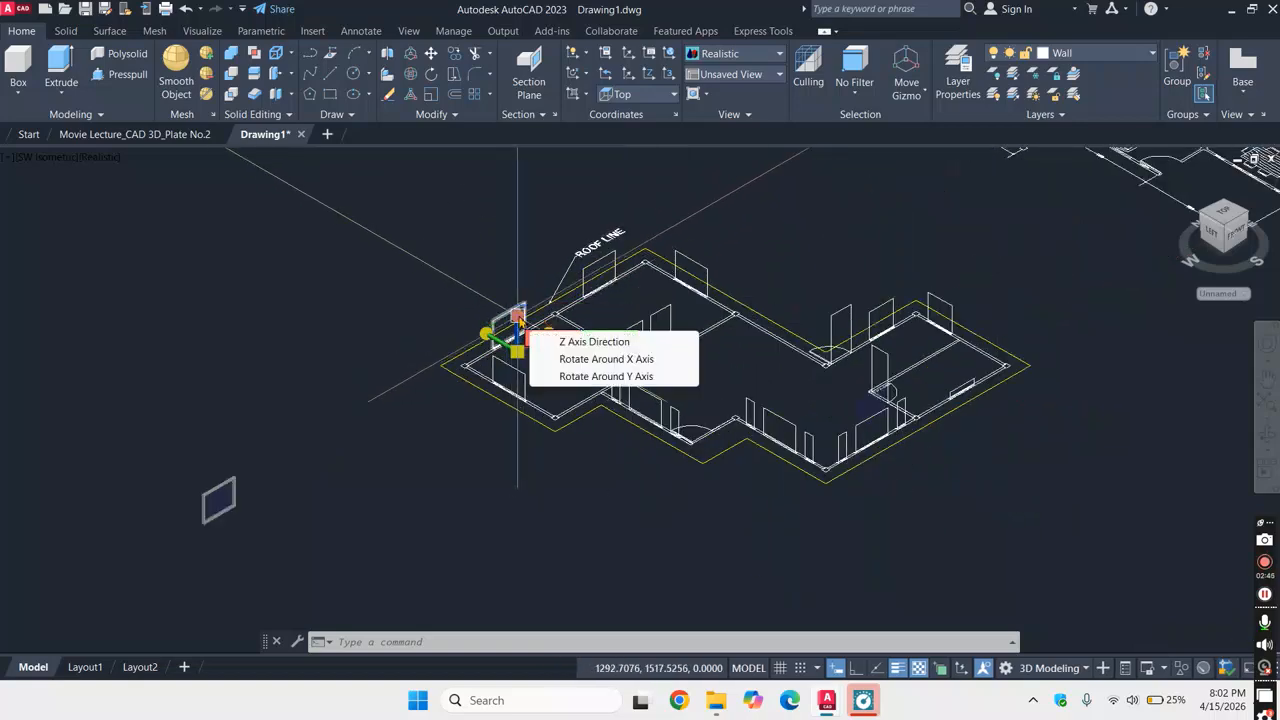
{"action": "left_click", "coordinate": [548, 339]}
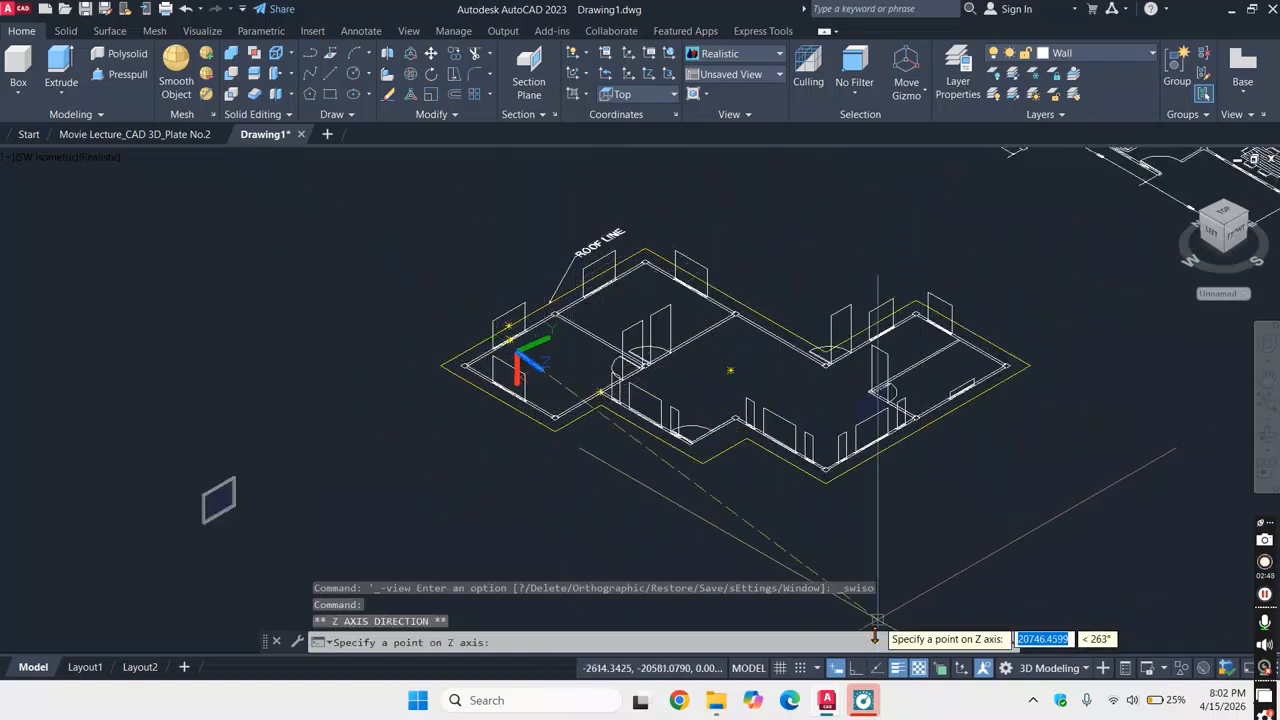
{"action": "left_click", "coordinate": [857, 670]}
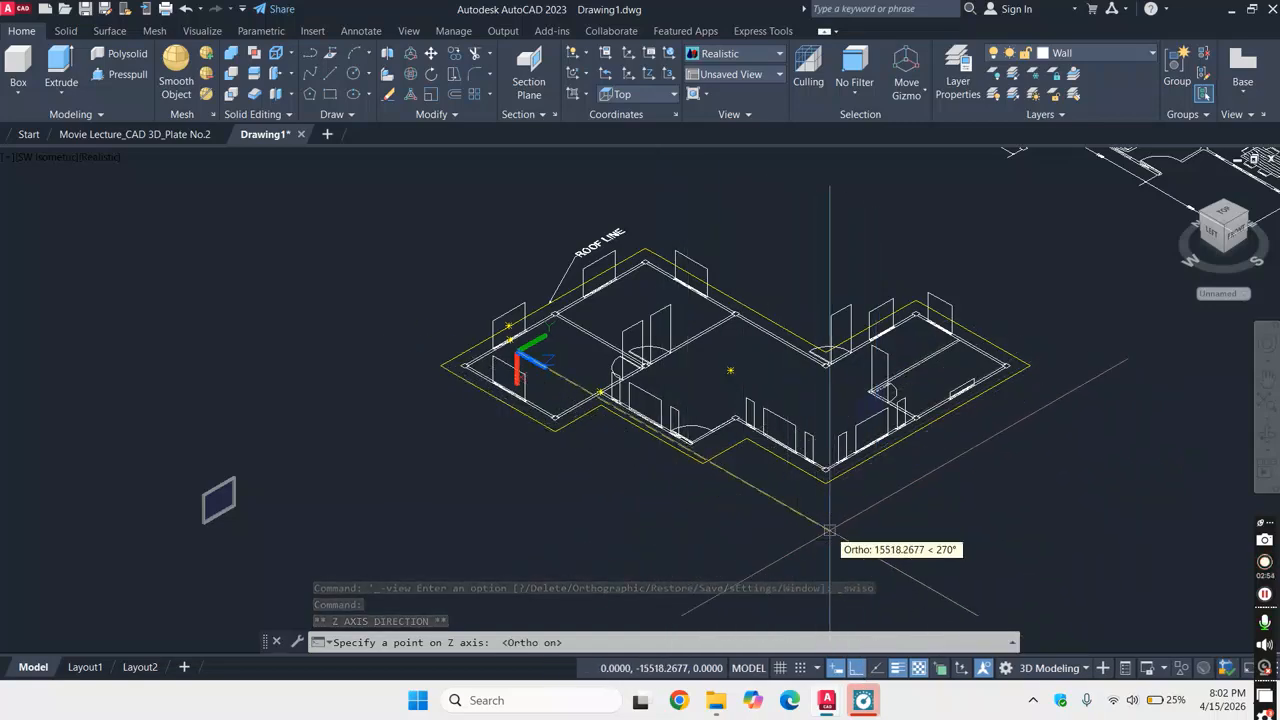
{"action": "left_click", "coordinate": [838, 535]}
{"action": "key", "text": "Escape"}
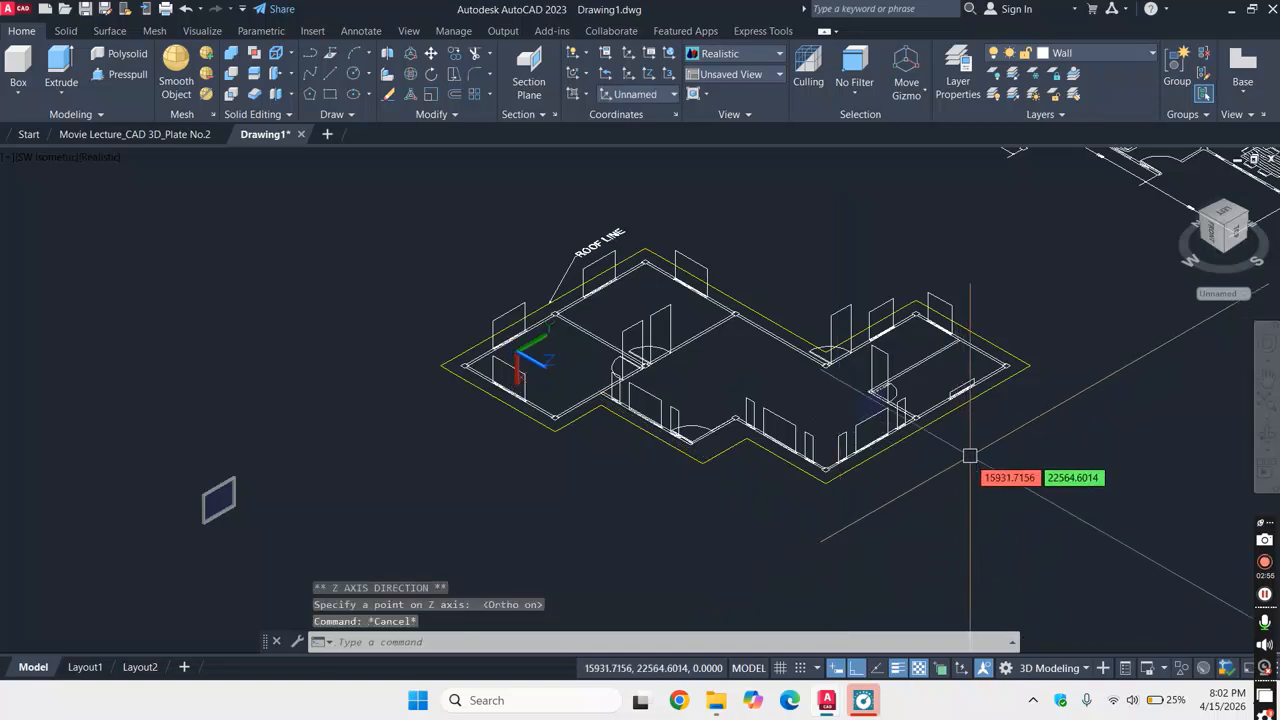
{"action": "left_click", "coordinate": [330, 94]}
{"action": "scroll", "coordinate": [900, 450], "scroll_direction": "up", "scroll_amount": 5}
{"action": "left_click", "coordinate": [936, 482]}
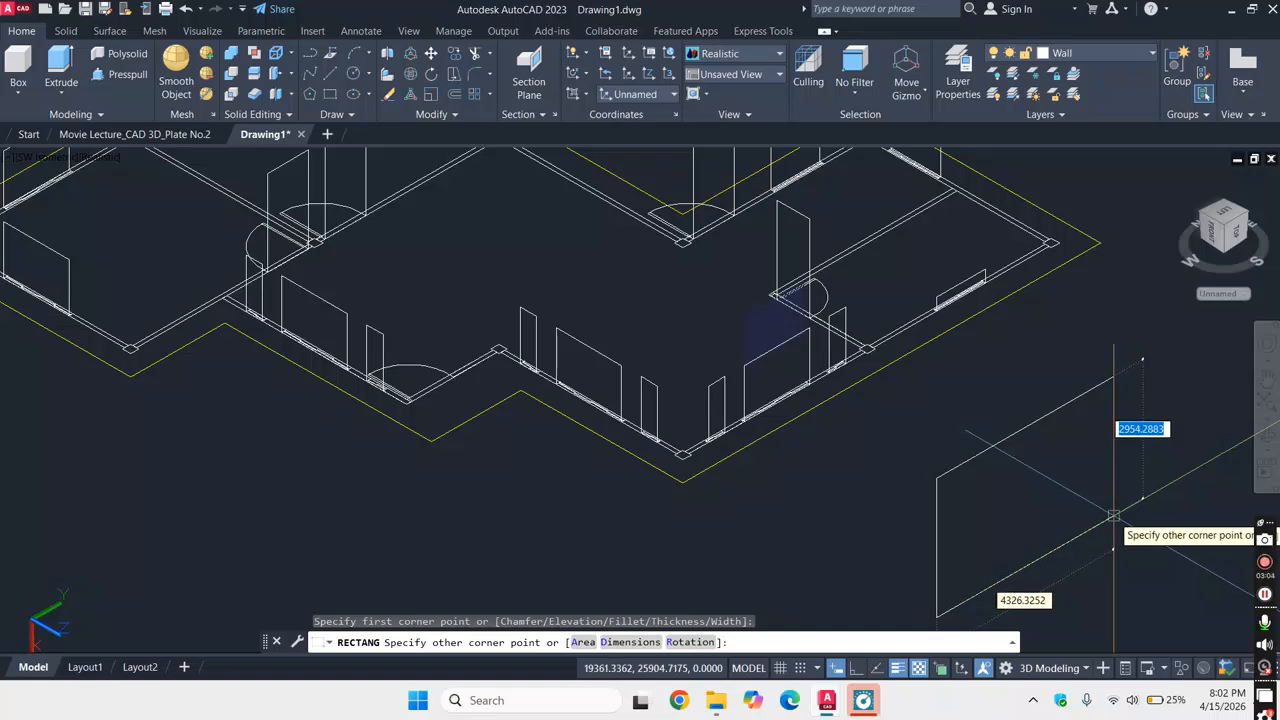
{"action": "key", "text": "Return"}
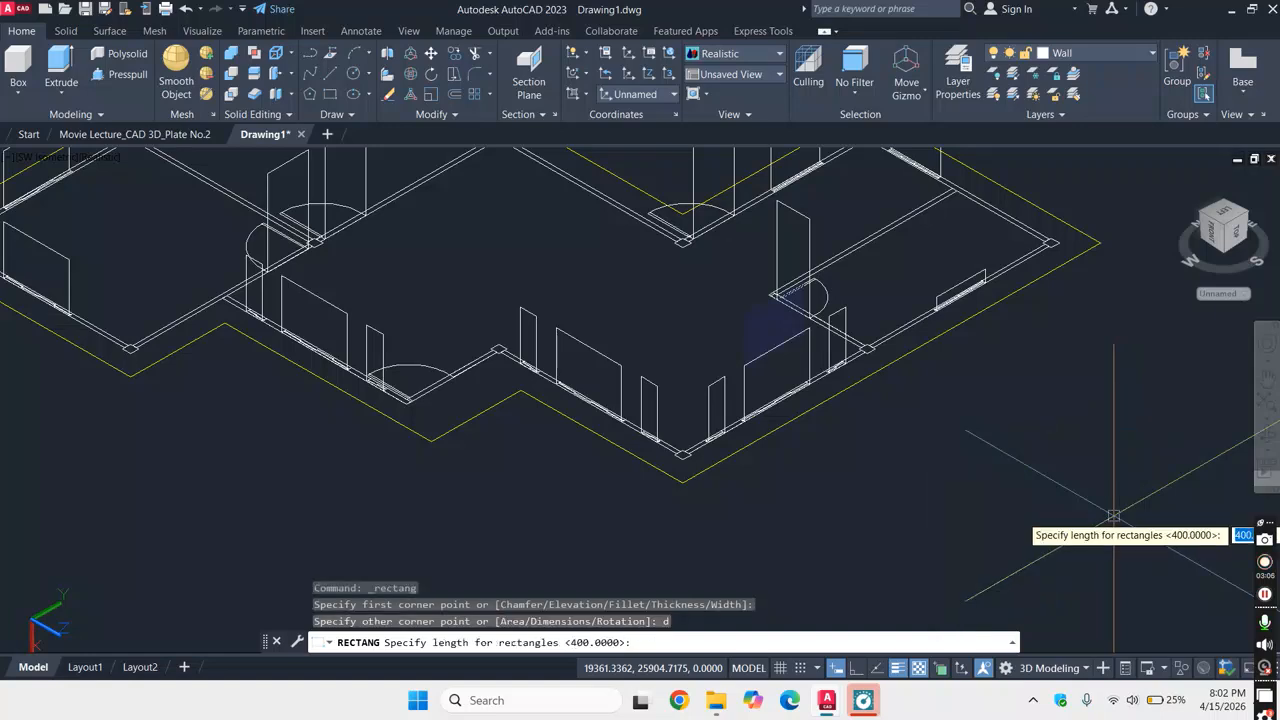
{"action": "type", "text": "1200"}
{"action": "key", "text": "Return"}
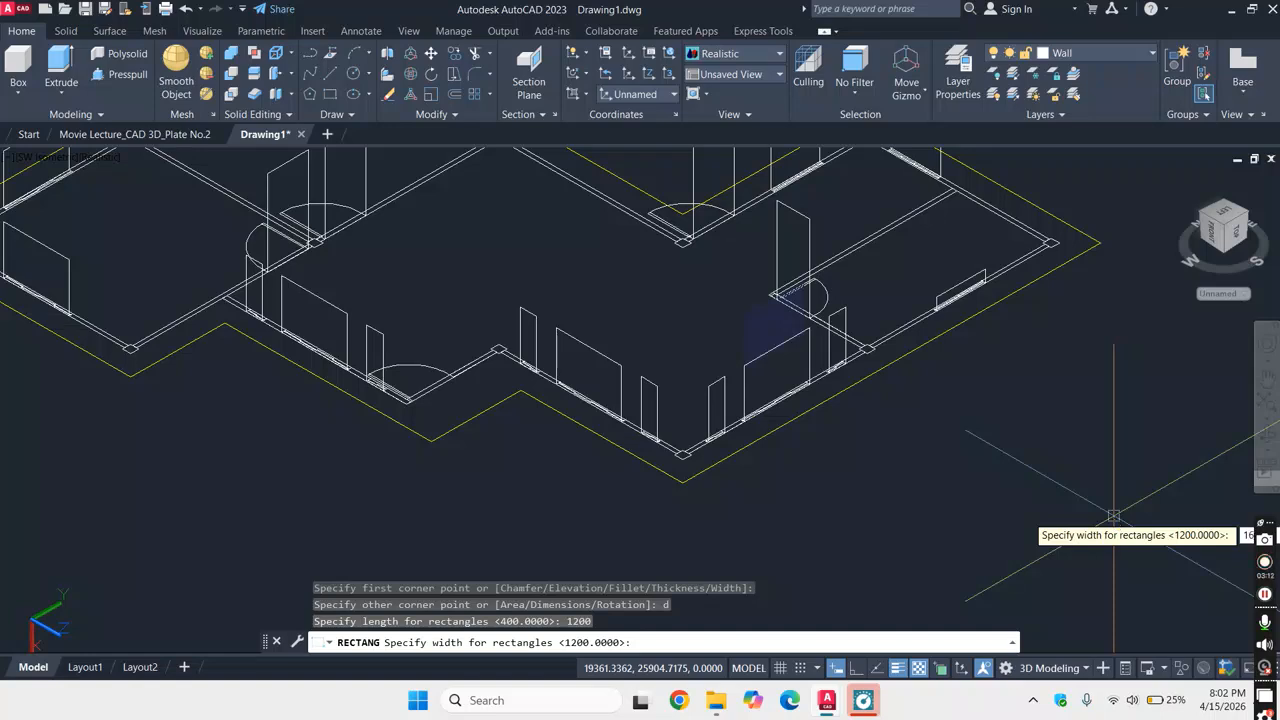
{"action": "type", "text": "1600"}
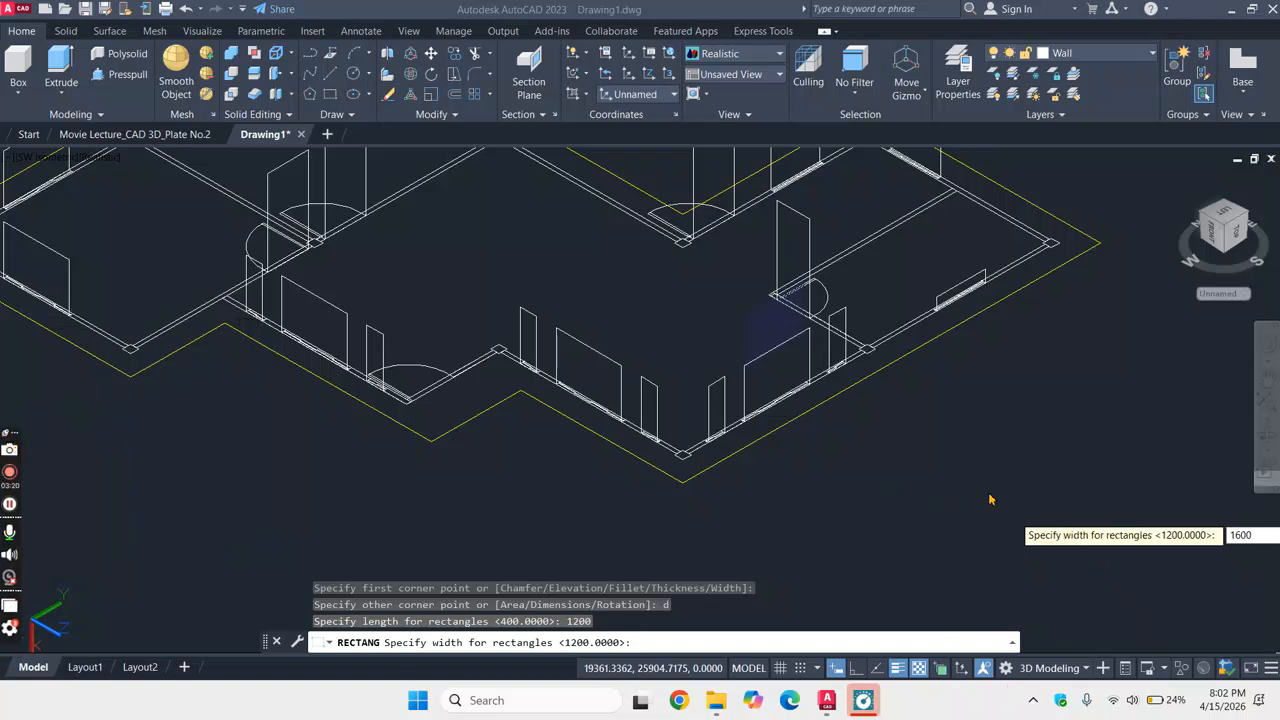
{"action": "scroll", "coordinate": [990, 497], "scroll_direction": "down", "scroll_amount": 5}
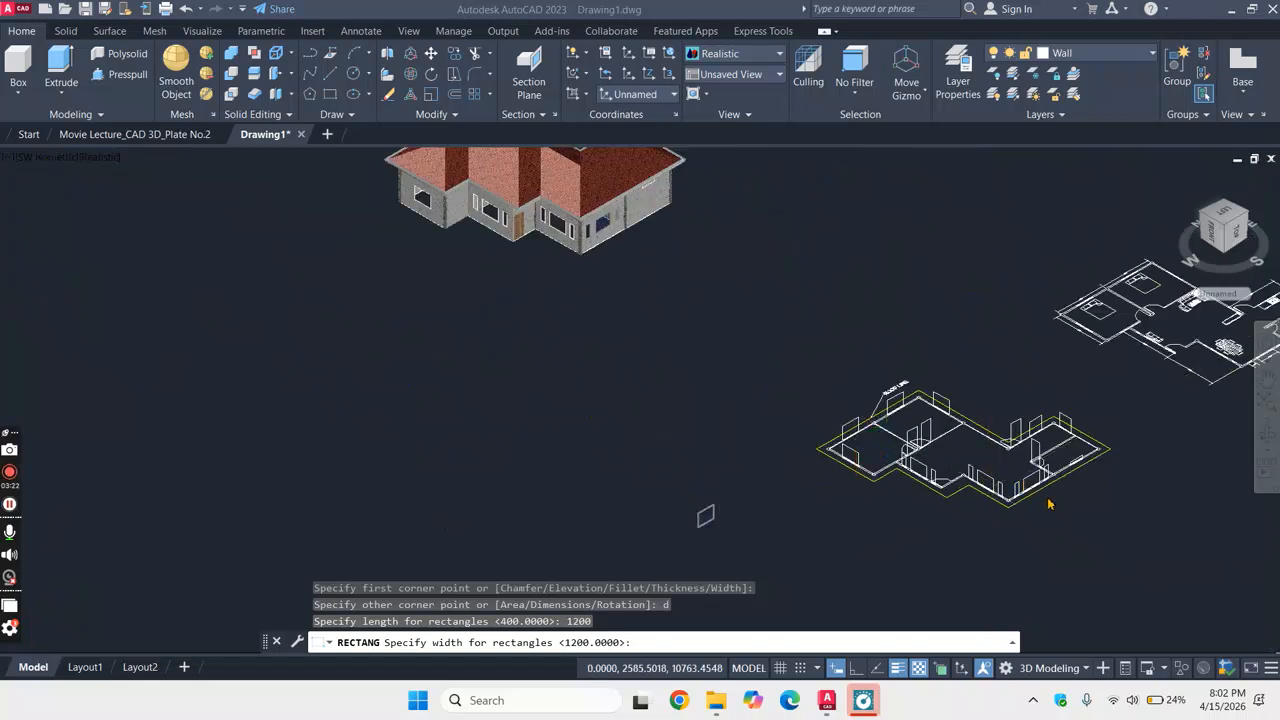
{"action": "scroll", "coordinate": [1049, 504], "scroll_direction": "up", "scroll_amount": 4}
{"action": "scroll", "coordinate": [1097, 527], "scroll_direction": "up", "scroll_amount": 3}
{"action": "scroll", "coordinate": [908, 500], "scroll_direction": "down", "scroll_amount": 3}
{"action": "scroll", "coordinate": [896, 496], "scroll_direction": "down", "scroll_amount": 2}
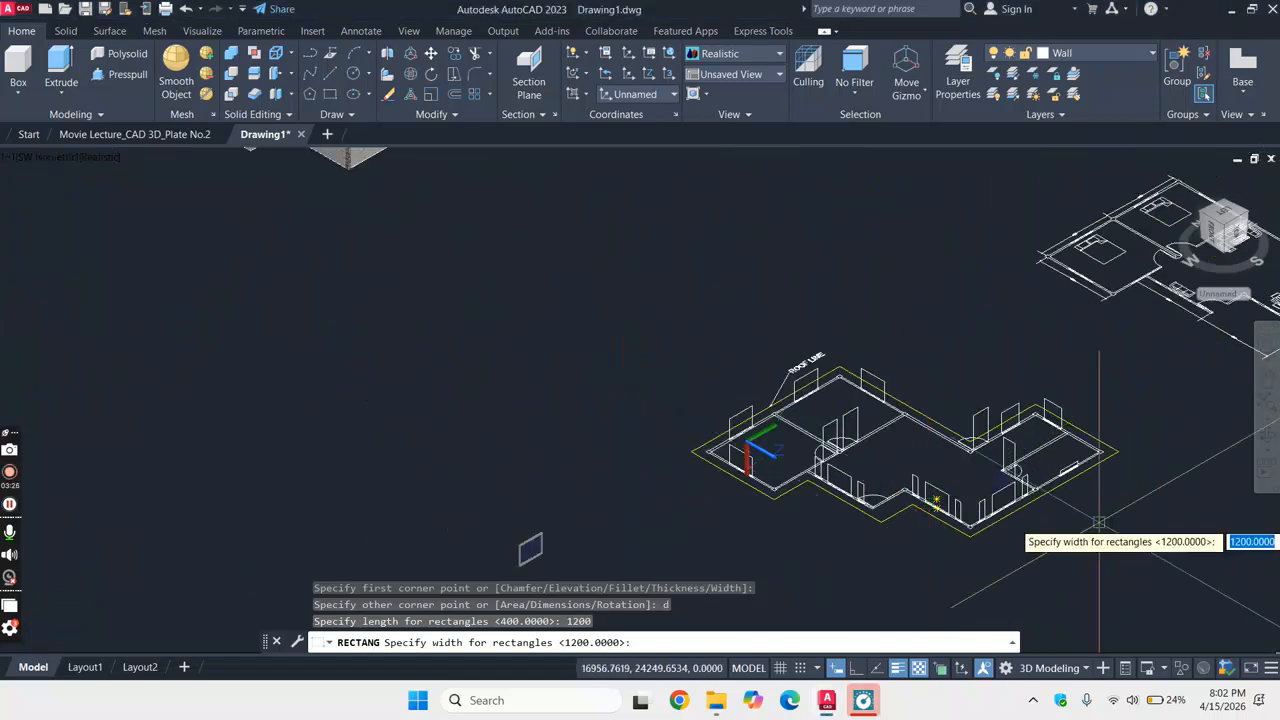
{"action": "scroll", "coordinate": [1014, 507], "scroll_direction": "up", "scroll_amount": 3}
{"action": "key", "text": "Return"}
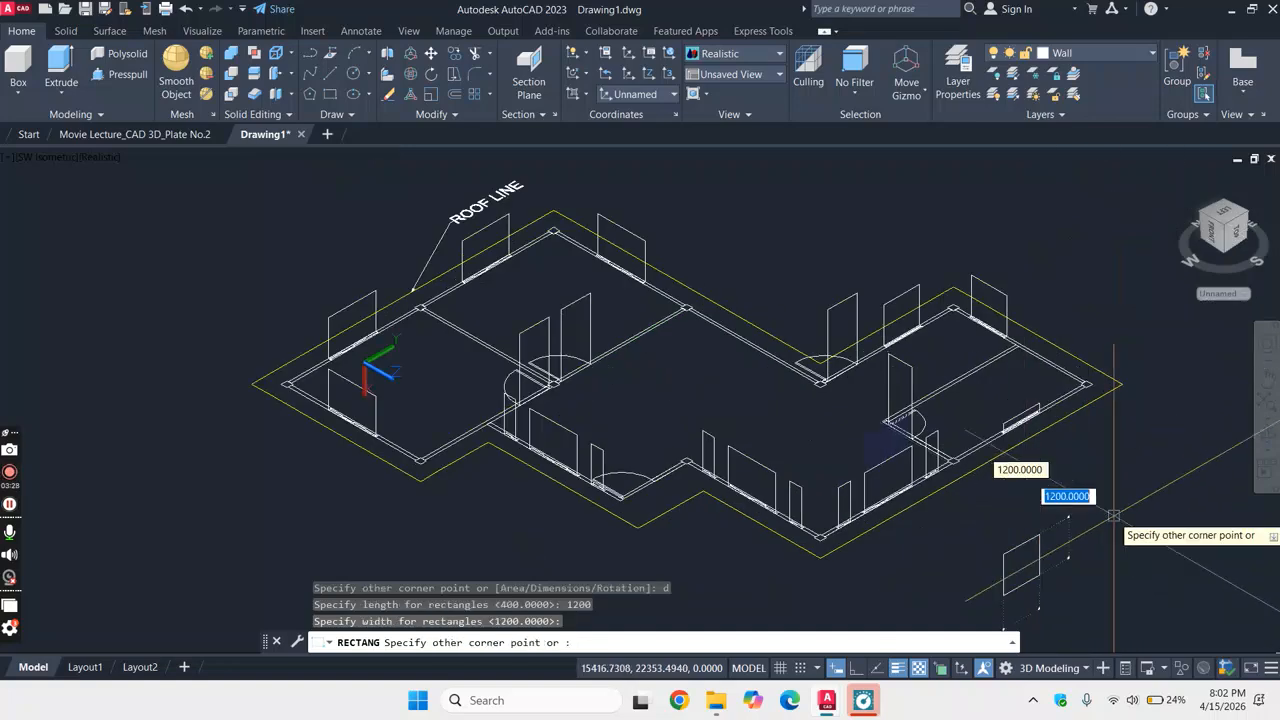
{"action": "key", "text": "Escape"}
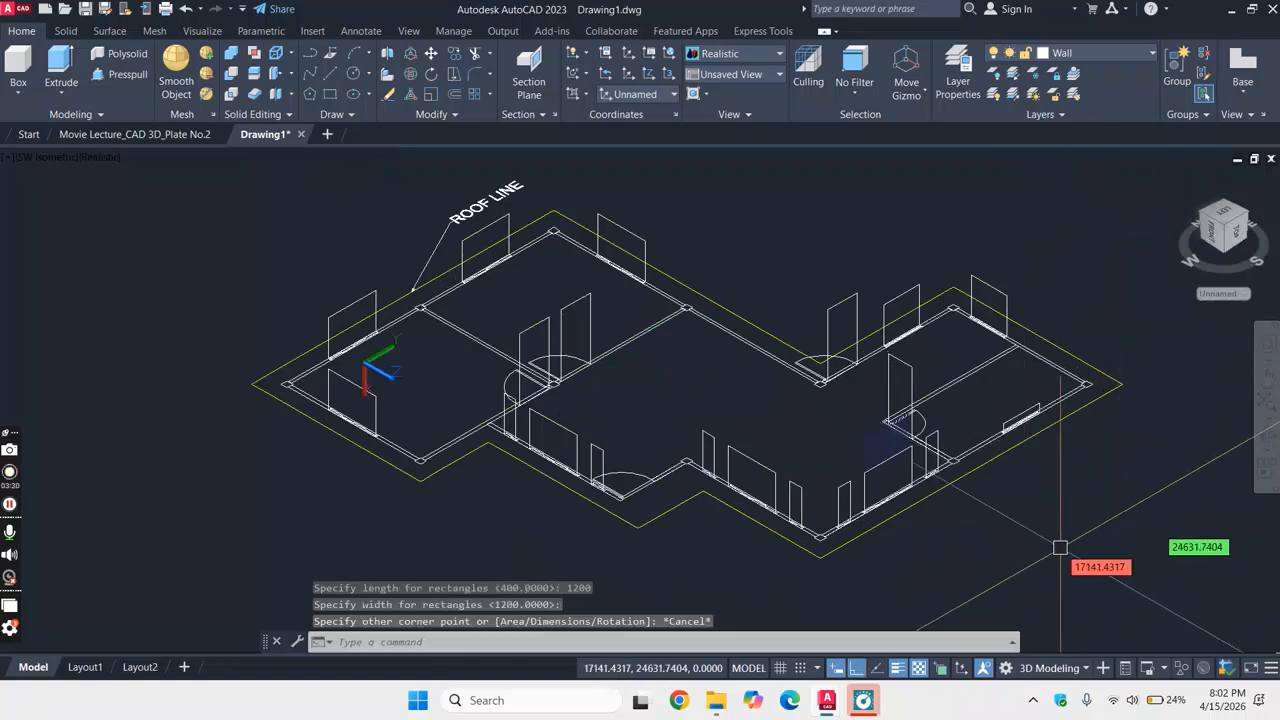
- Draw an upright rectangle with length 1200 and width 1600 in the empty space outside the roof line, near the wide SW-facing window
{"action": "left_click", "coordinate": [333, 97]}
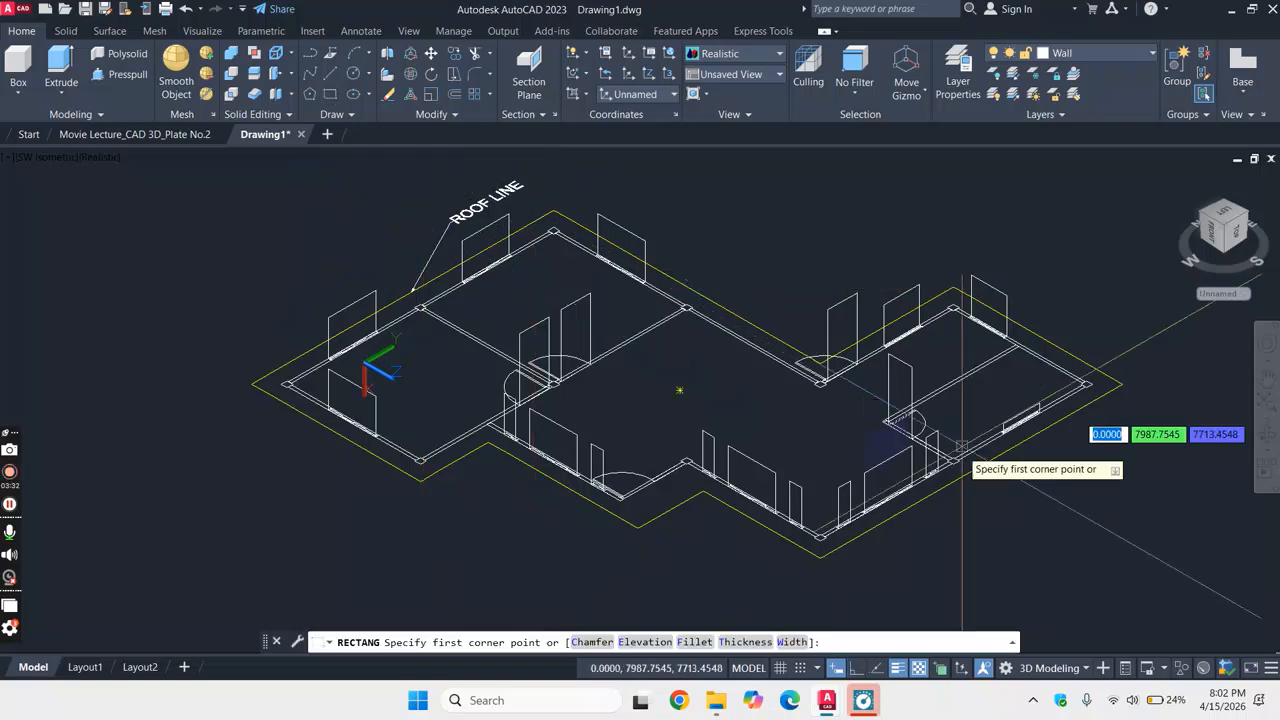
{"action": "scroll", "coordinate": [966, 505], "scroll_direction": "up", "scroll_amount": 2}
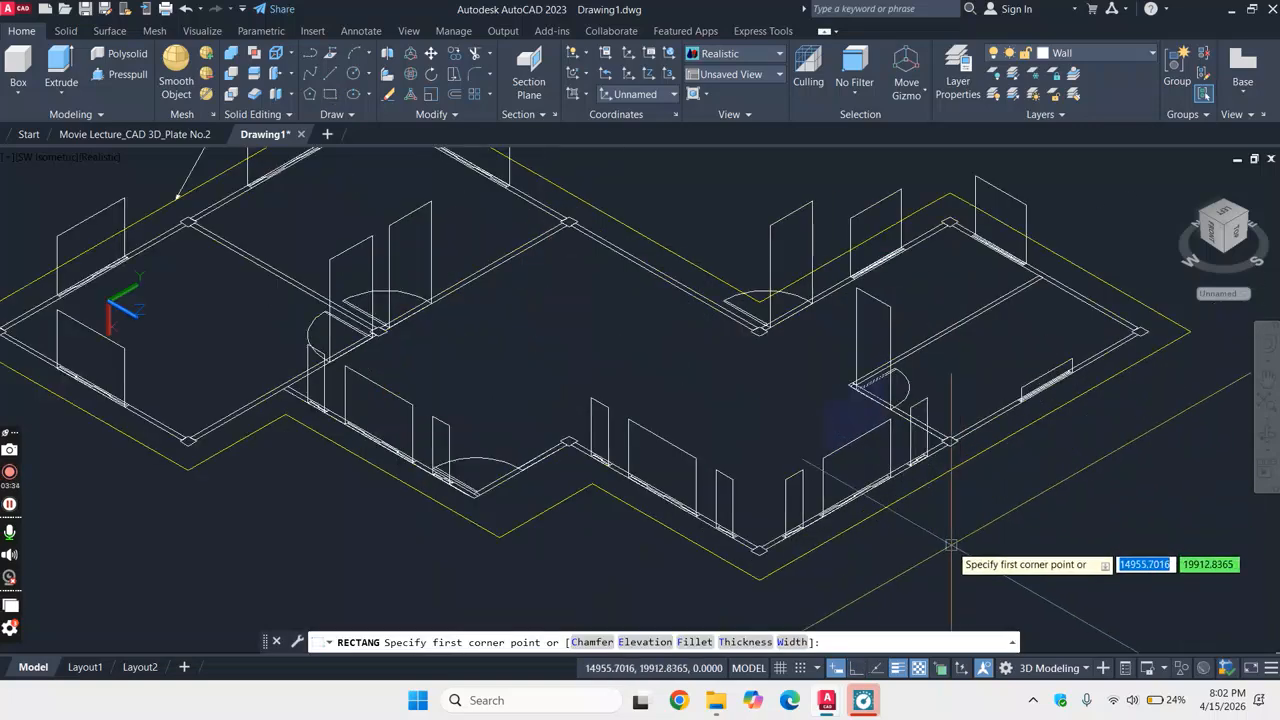
{"action": "left_click", "coordinate": [946, 530]}
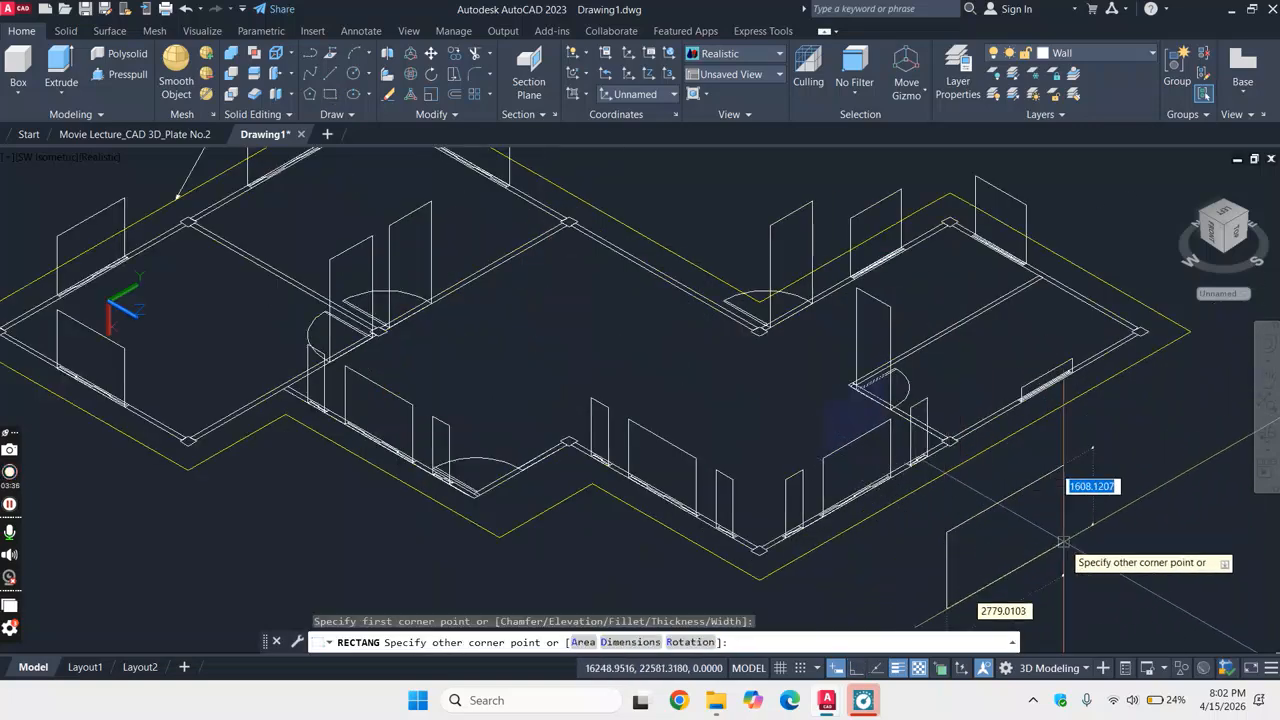
{"action": "type", "text": "d"}
{"action": "key", "text": "Return"}
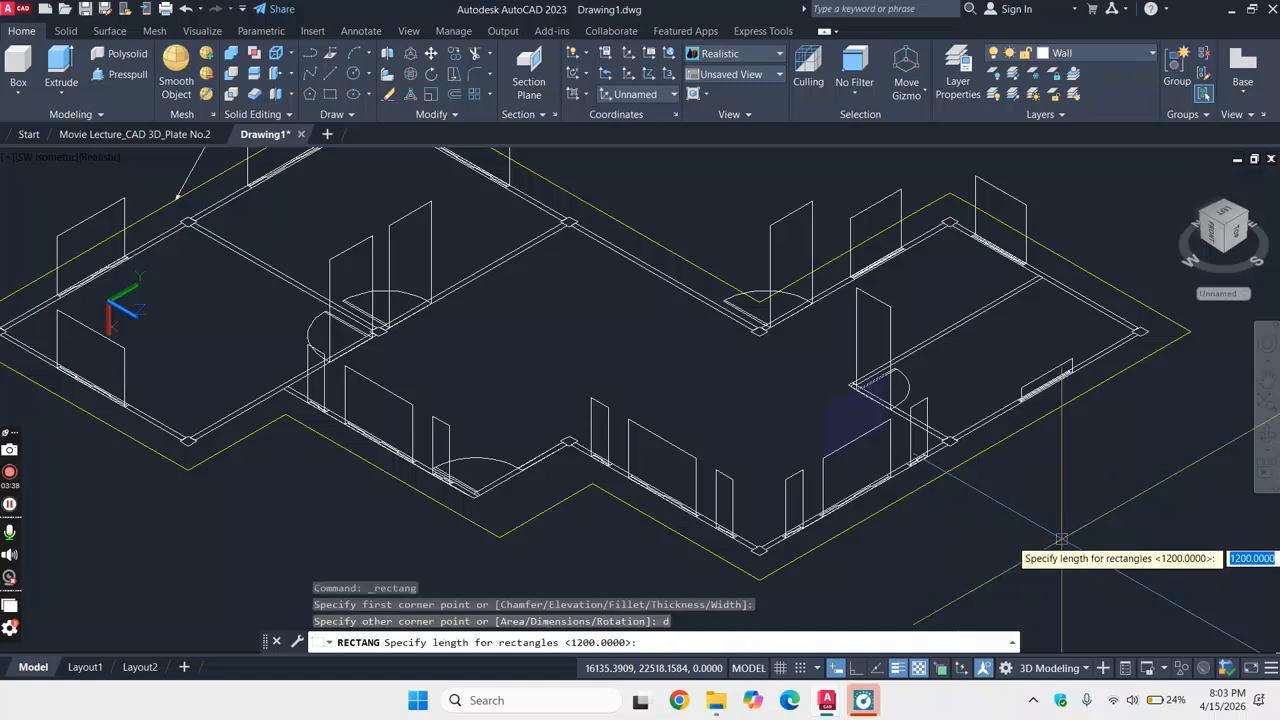
{"action": "type", "text": "1200"}
{"action": "key", "text": "Return"}
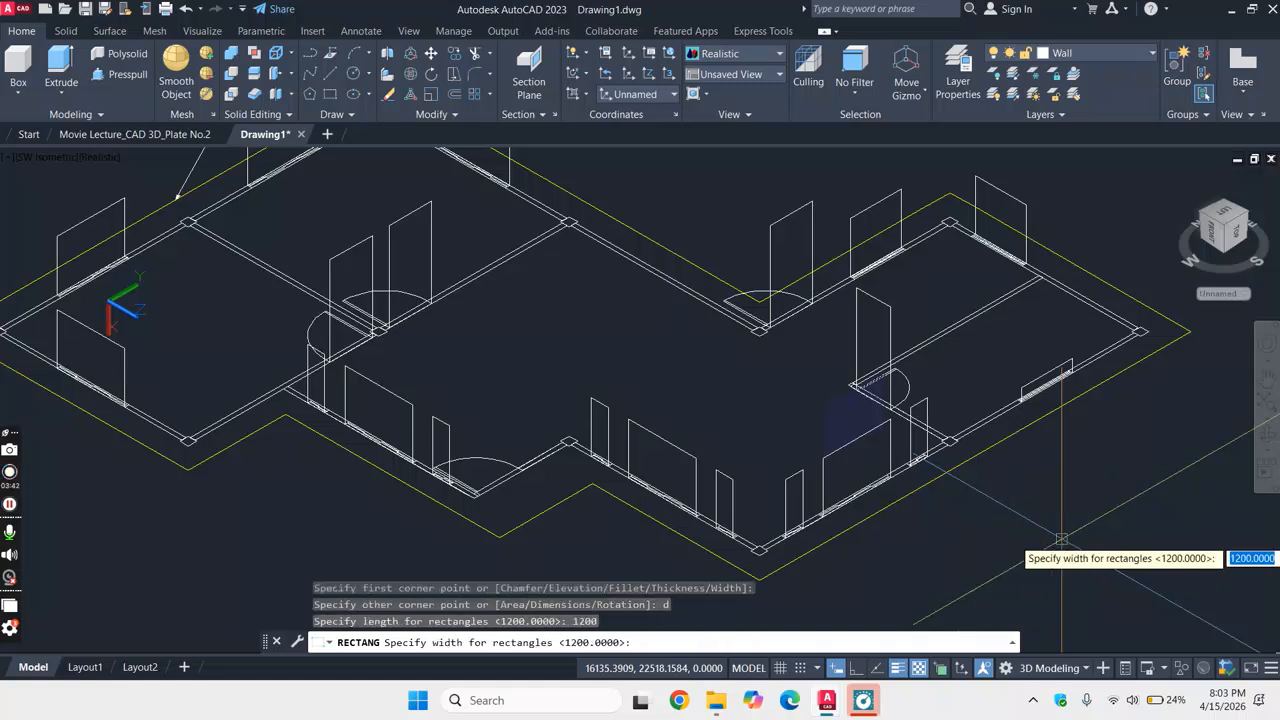
{"action": "type", "text": "1600"}
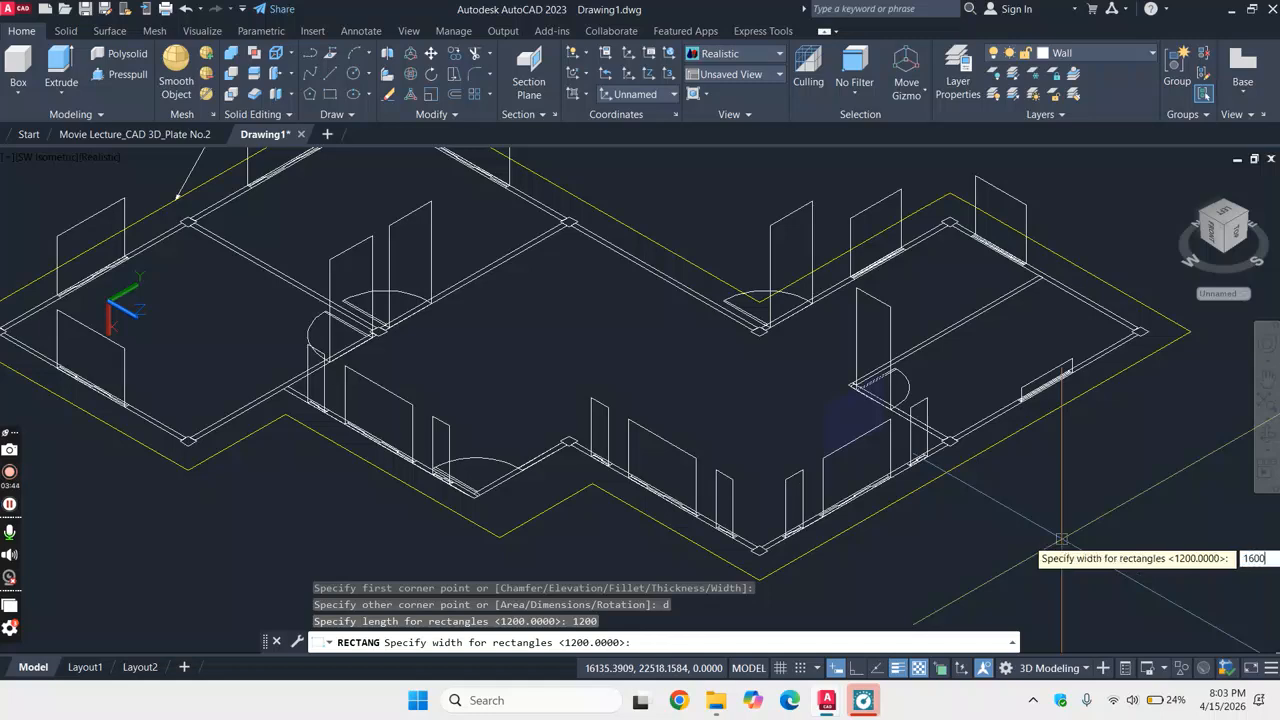
{"action": "key", "text": "Return"}
{"action": "left_click", "coordinate": [1061, 538]}
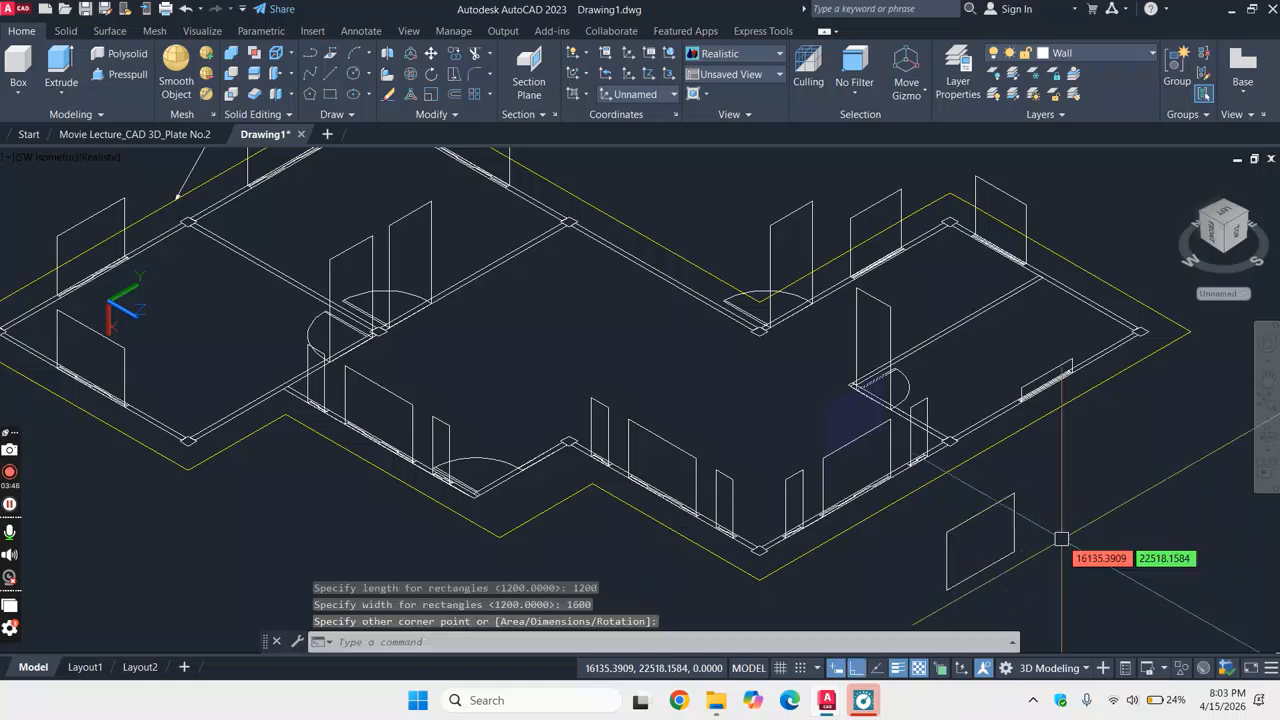
{"action": "scroll", "coordinate": [1061, 538], "scroll_direction": "up", "scroll_amount": 3}
{"action": "left_click", "coordinate": [897, 487]}
{"action": "left_click", "coordinate": [897, 487]}
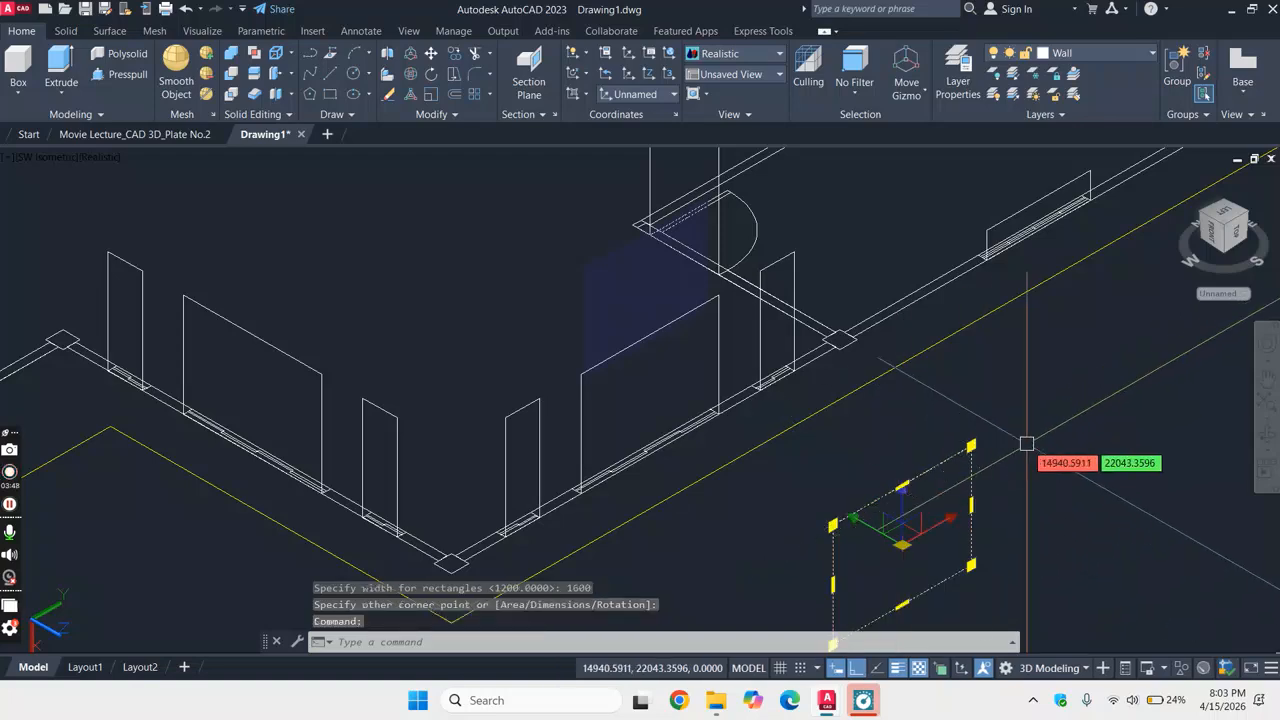
{"action": "right_click", "coordinate": [1027, 450]}
{"action": "key", "text": "Escape"}
{"action": "key", "text": "Escape"}
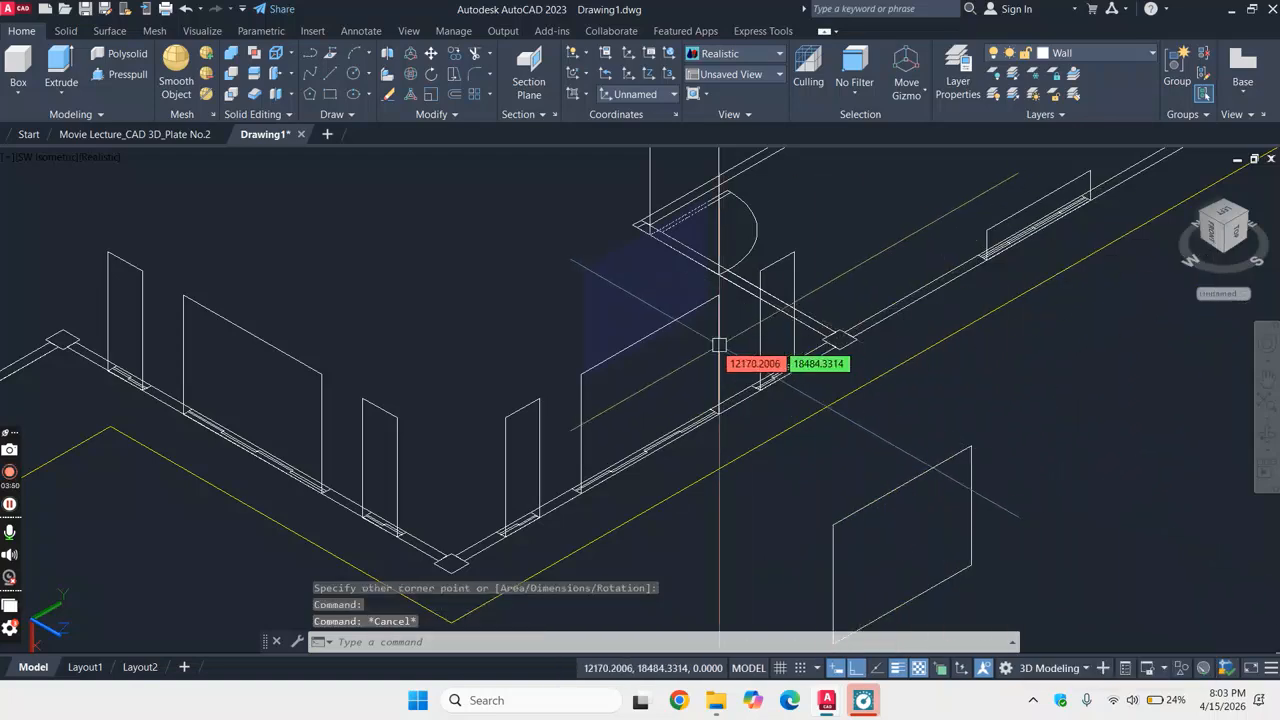
- Erase the existing upright outline of the wide window between the two narrow windows on that wall
{"action": "left_click", "coordinate": [674, 328]}
{"action": "mouse_move", "coordinate": [717, 356]}
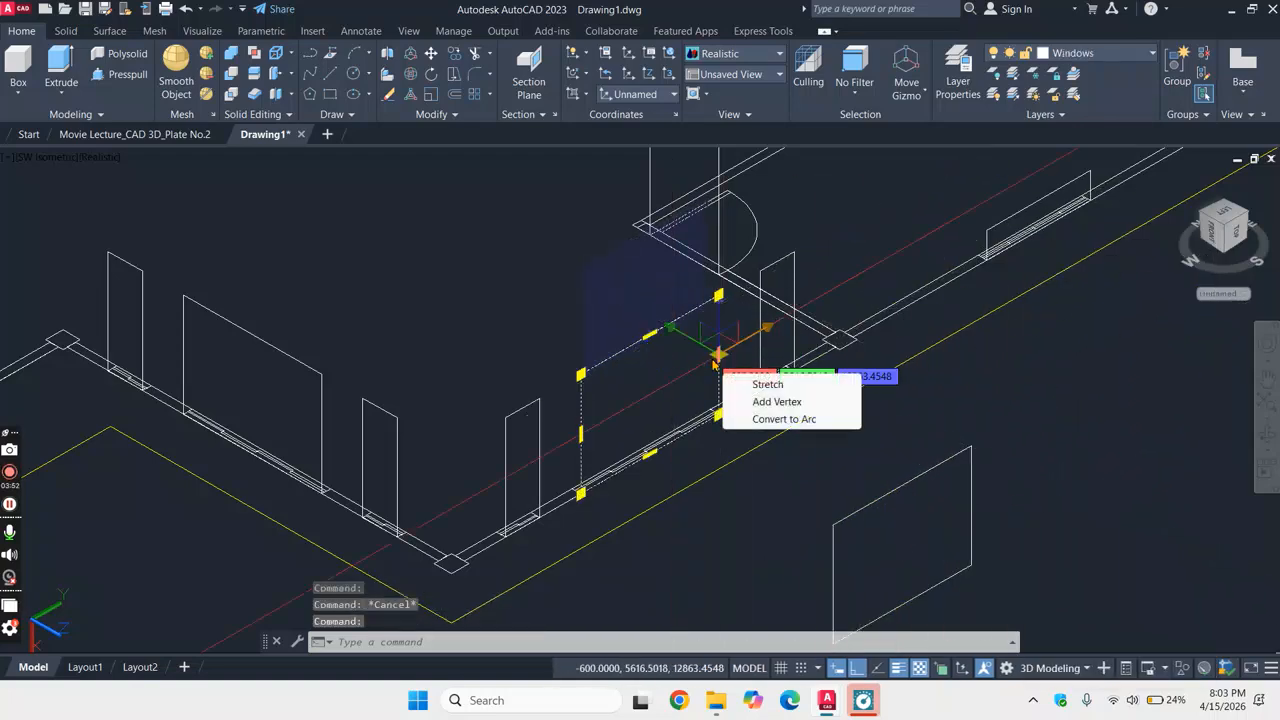
{"action": "key", "text": "Delete"}
- Move the new rectangle by its lower outer corner onto the outer end corner of the wide window symbol in the wall
{"action": "left_click", "coordinate": [903, 518]}
{"action": "right_click", "coordinate": [1008, 404]}
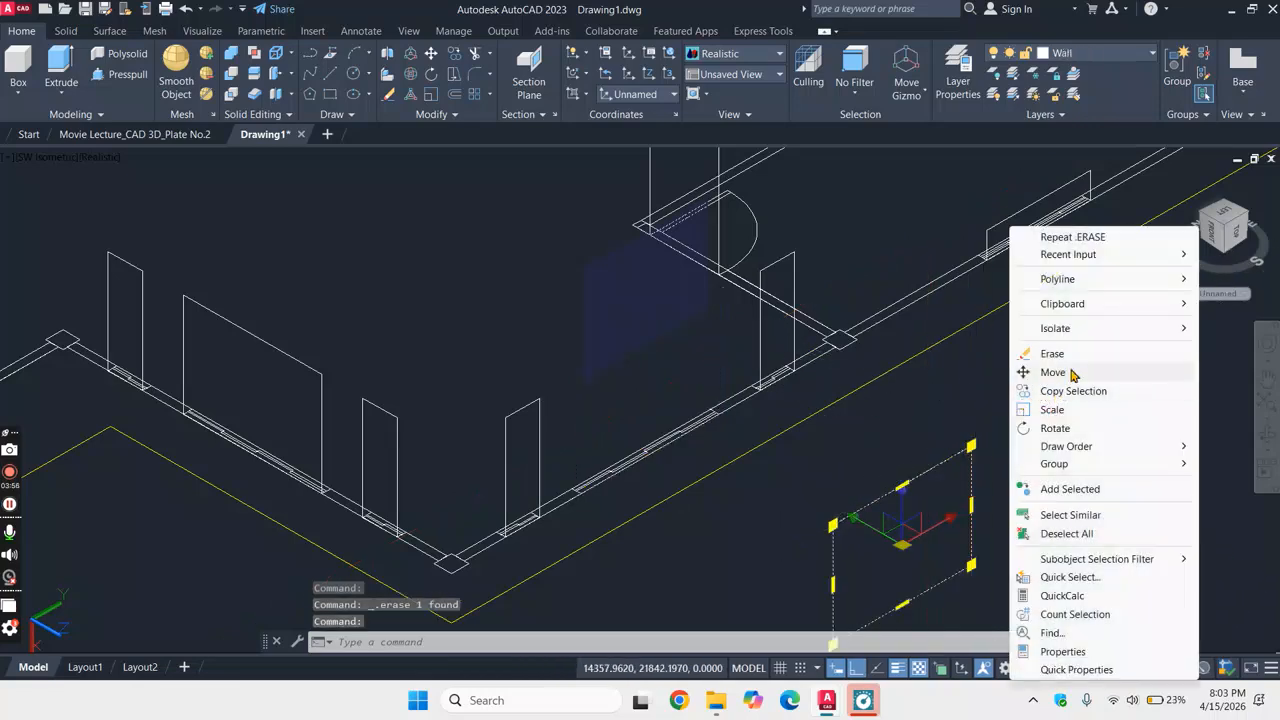
{"action": "left_click", "coordinate": [1052, 372]}
{"action": "left_click", "coordinate": [971, 565]}
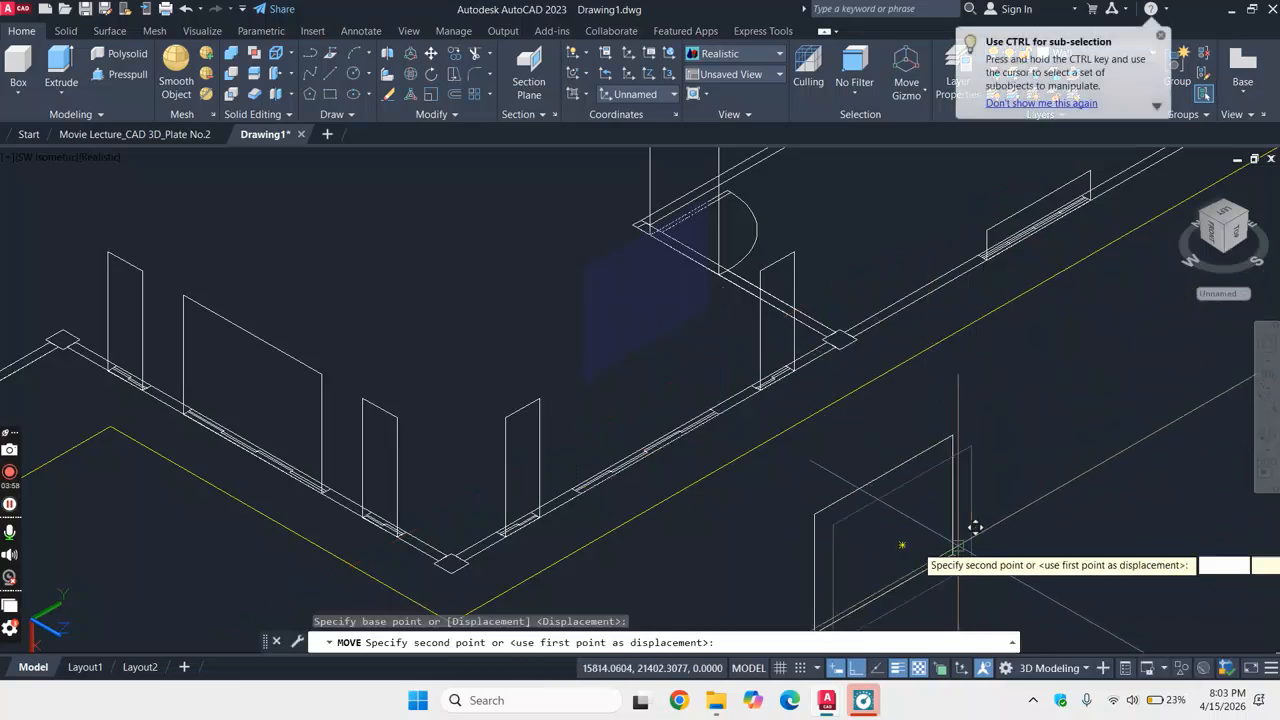
{"action": "scroll", "coordinate": [740, 415], "scroll_direction": "up", "scroll_amount": 3}
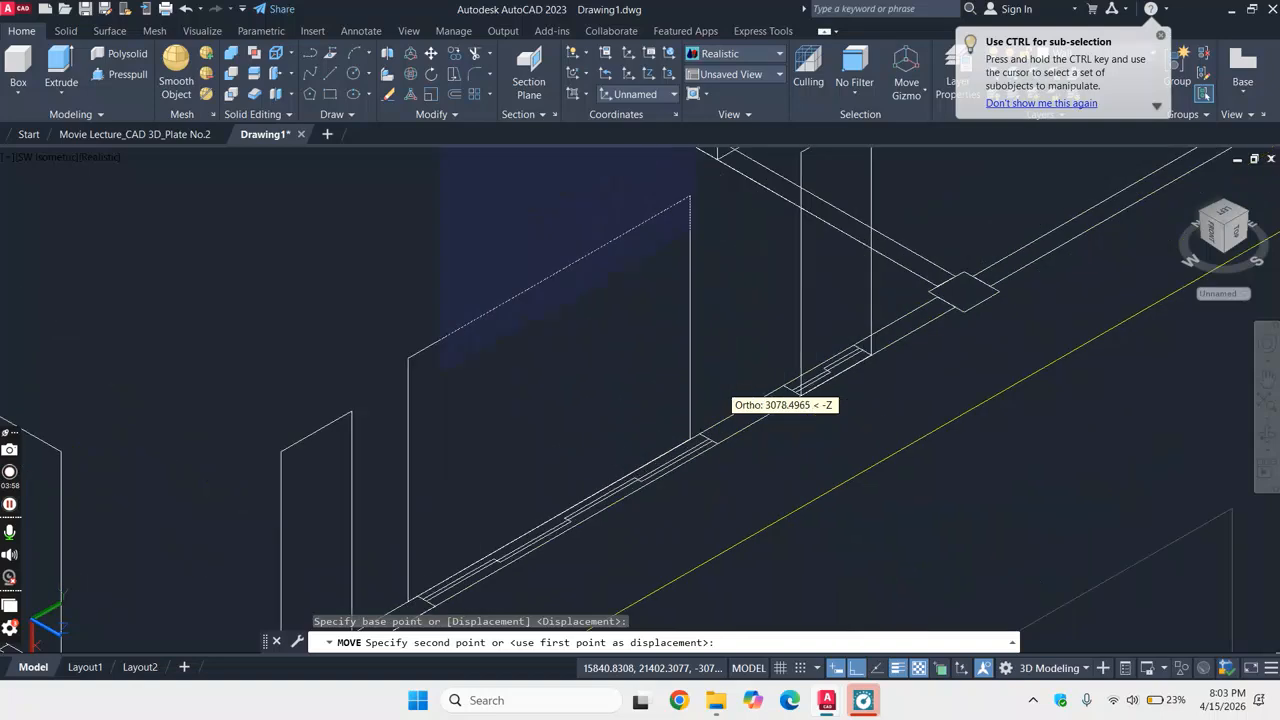
{"action": "left_click", "coordinate": [720, 437]}
{"action": "scroll", "coordinate": [657, 438], "scroll_direction": "up", "scroll_amount": 2}
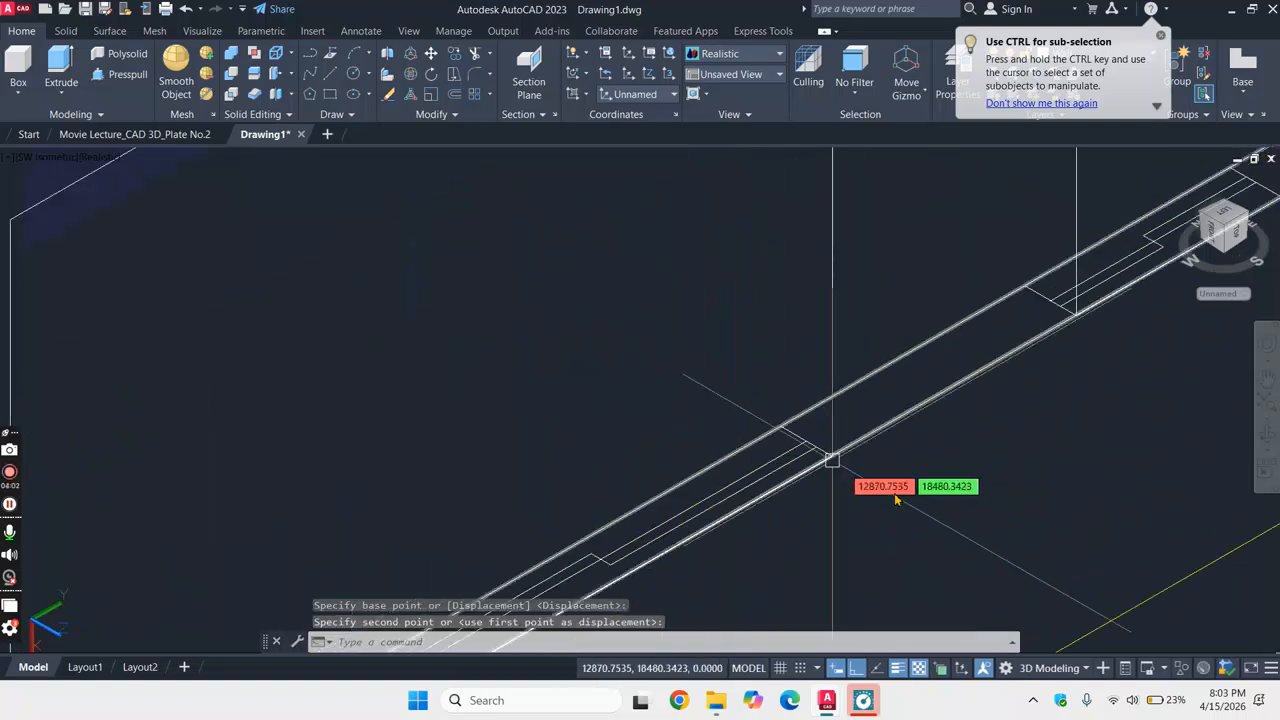
- Examine the window and door outlines along the walls of the whole plan and how they sit on their symbols
{"action": "scroll", "coordinate": [881, 465], "scroll_direction": "up", "scroll_amount": 3}
{"action": "scroll", "coordinate": [881, 465], "scroll_direction": "down", "scroll_amount": 8}
{"action": "scroll", "coordinate": [883, 470], "scroll_direction": "down", "scroll_amount": 4}
{"action": "scroll", "coordinate": [885, 450], "scroll_direction": "up", "scroll_amount": 6}
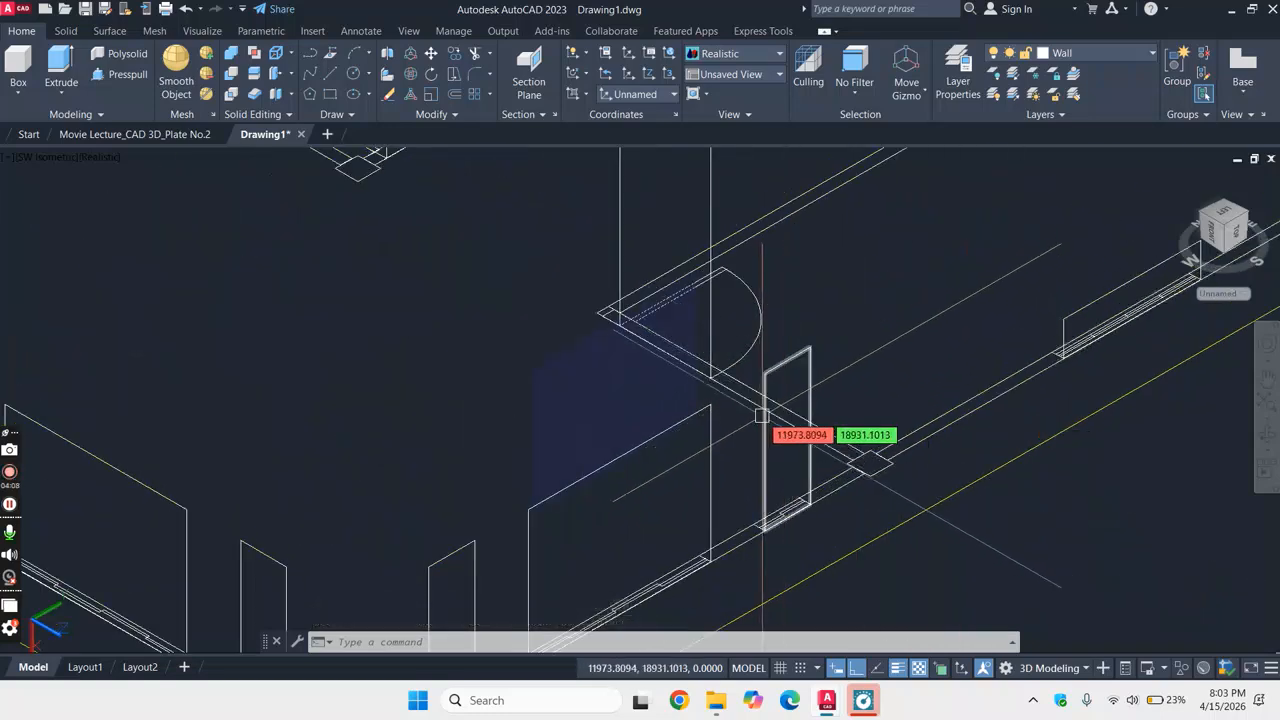
{"action": "scroll", "coordinate": [762, 417], "scroll_direction": "down", "scroll_amount": 3}
{"action": "scroll", "coordinate": [786, 485], "scroll_direction": "up", "scroll_amount": 4}
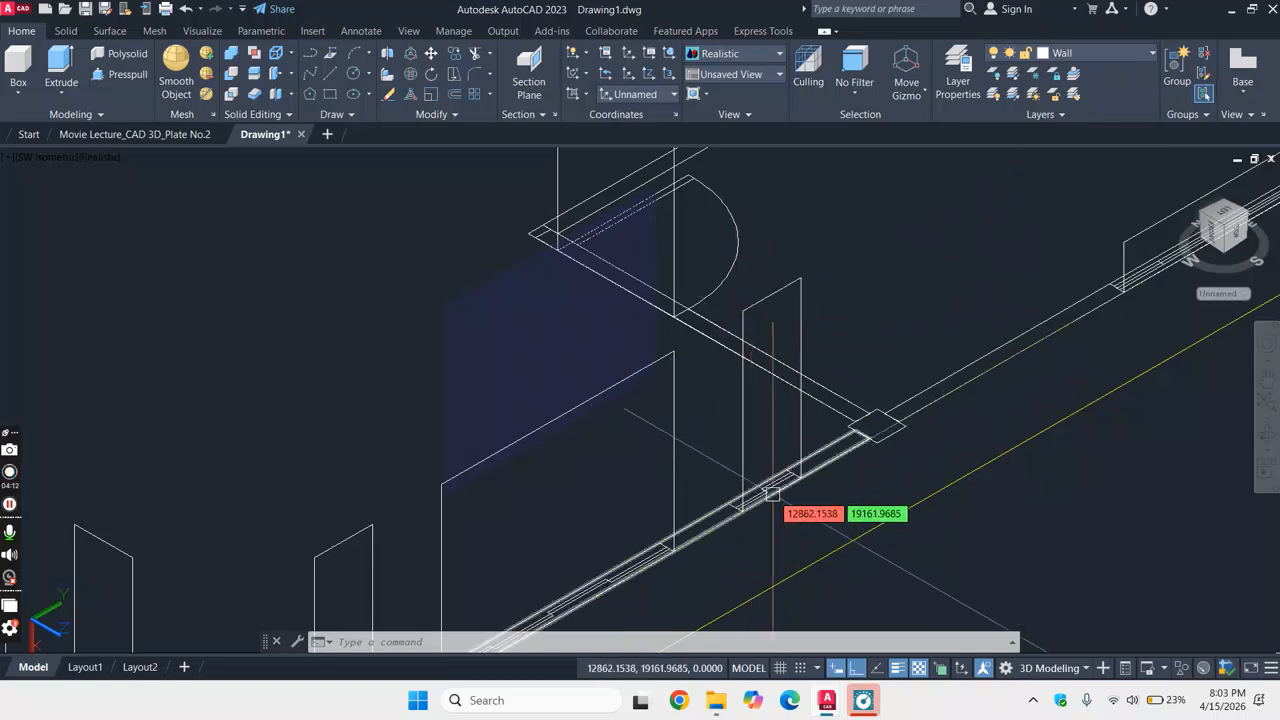
{"action": "scroll", "coordinate": [770, 305], "scroll_direction": "down", "scroll_amount": 3}
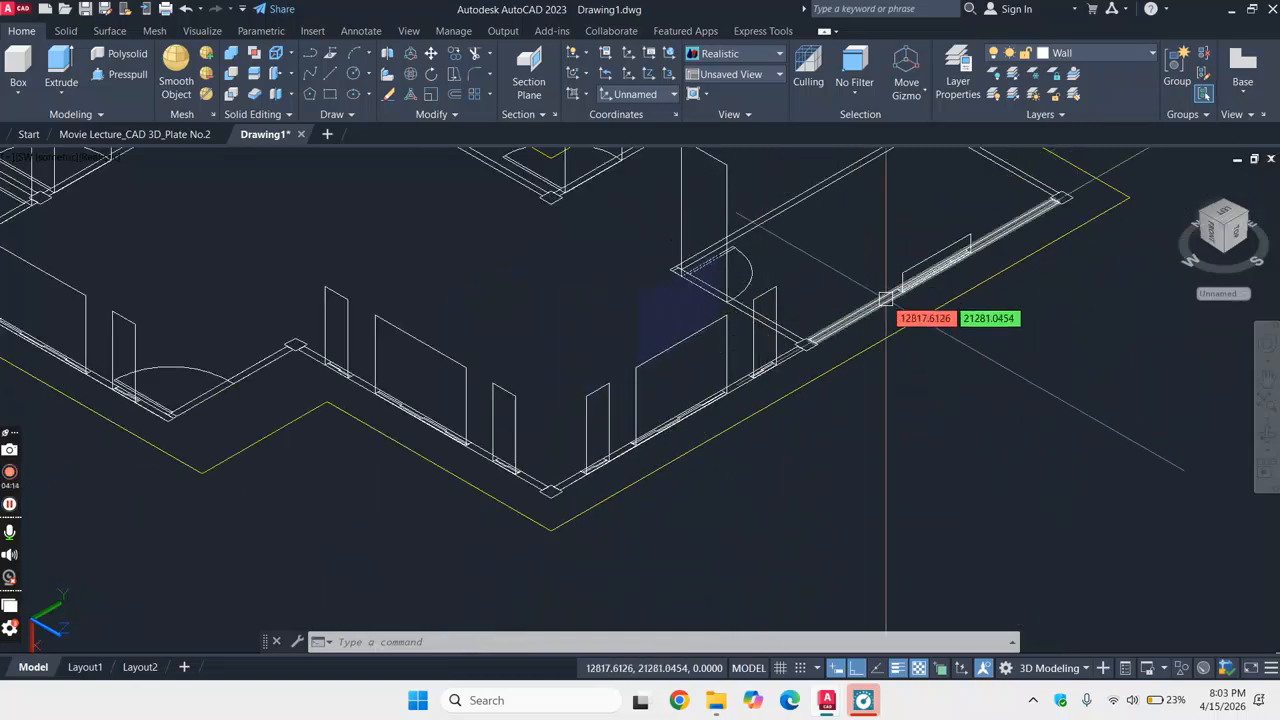
{"action": "scroll", "coordinate": [987, 234], "scroll_direction": "up", "scroll_amount": 5}
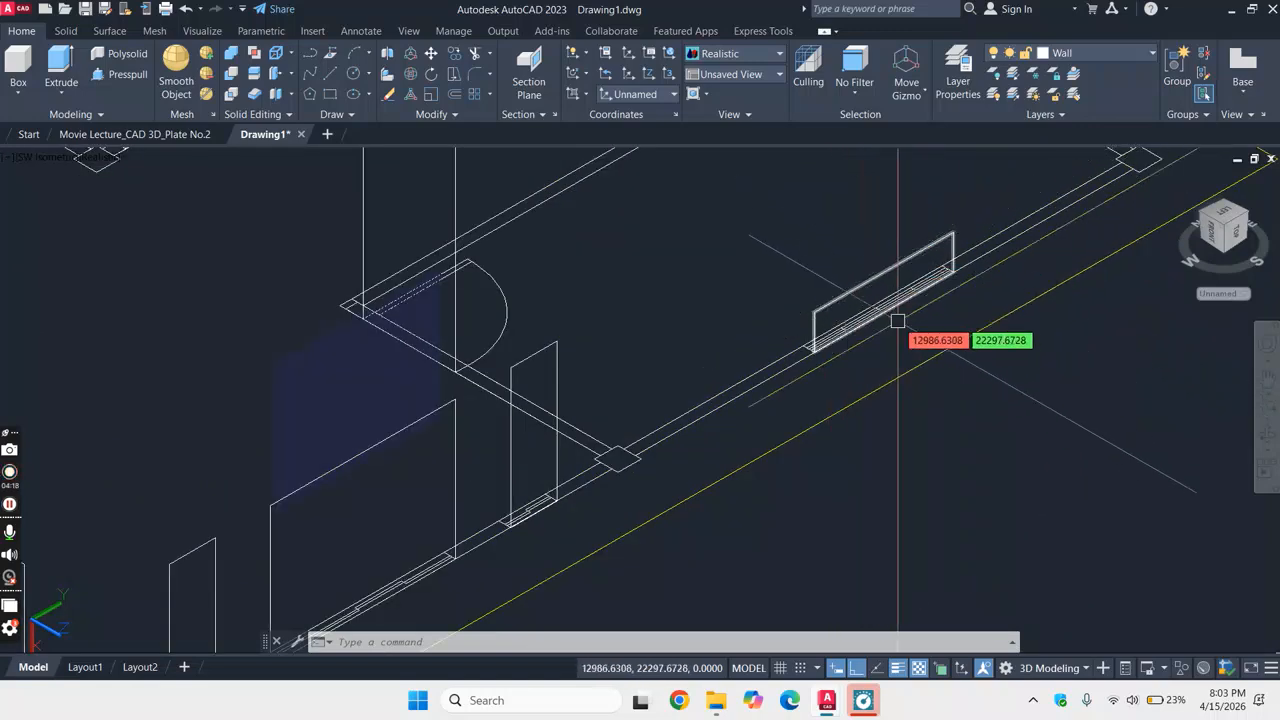
{"action": "scroll", "coordinate": [900, 300], "scroll_direction": "down", "scroll_amount": 5}
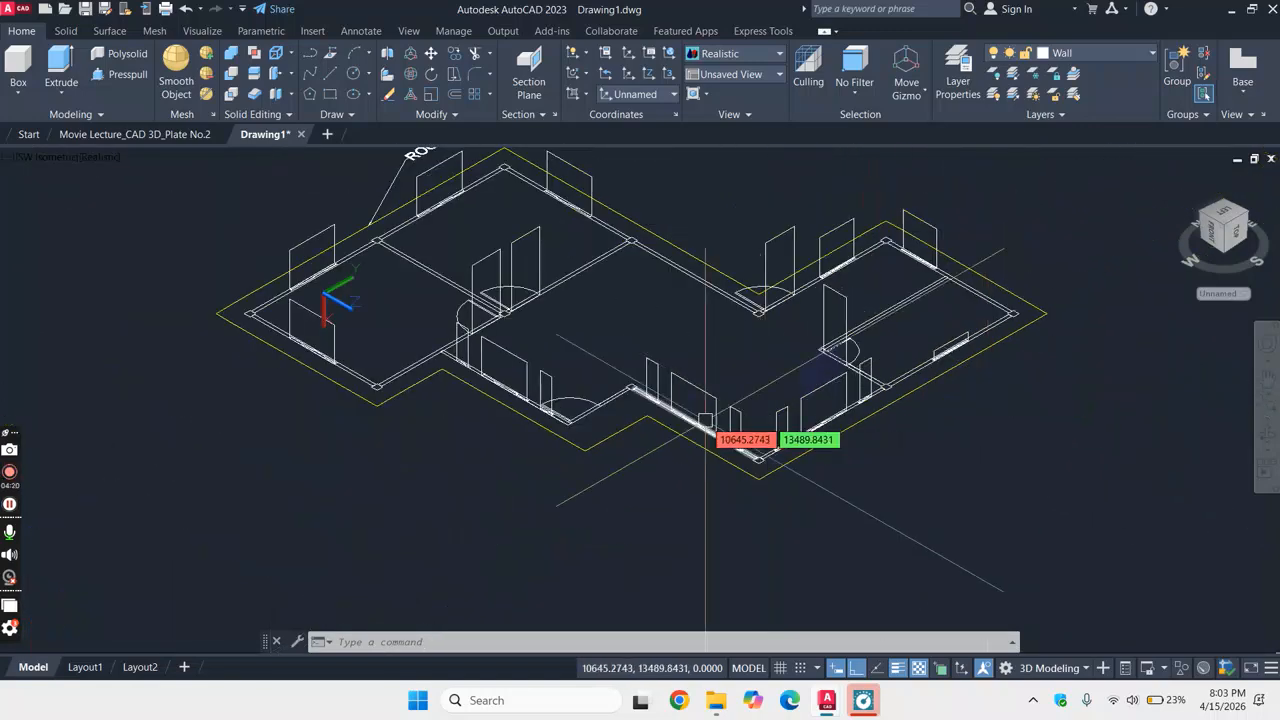
{"action": "scroll", "coordinate": [760, 430], "scroll_direction": "up", "scroll_amount": 5}
{"action": "scroll", "coordinate": [776, 333], "scroll_direction": "down", "scroll_amount": 5}
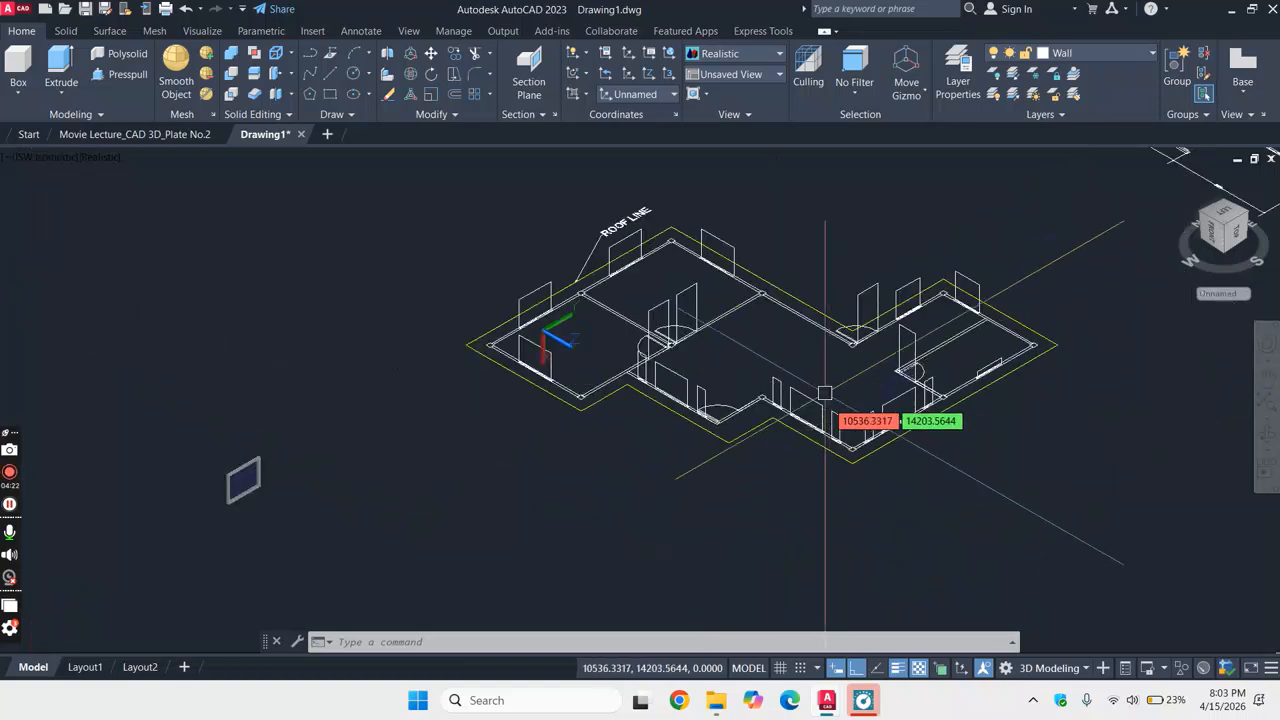
{"action": "scroll", "coordinate": [666, 301], "scroll_direction": "up", "scroll_amount": 4}
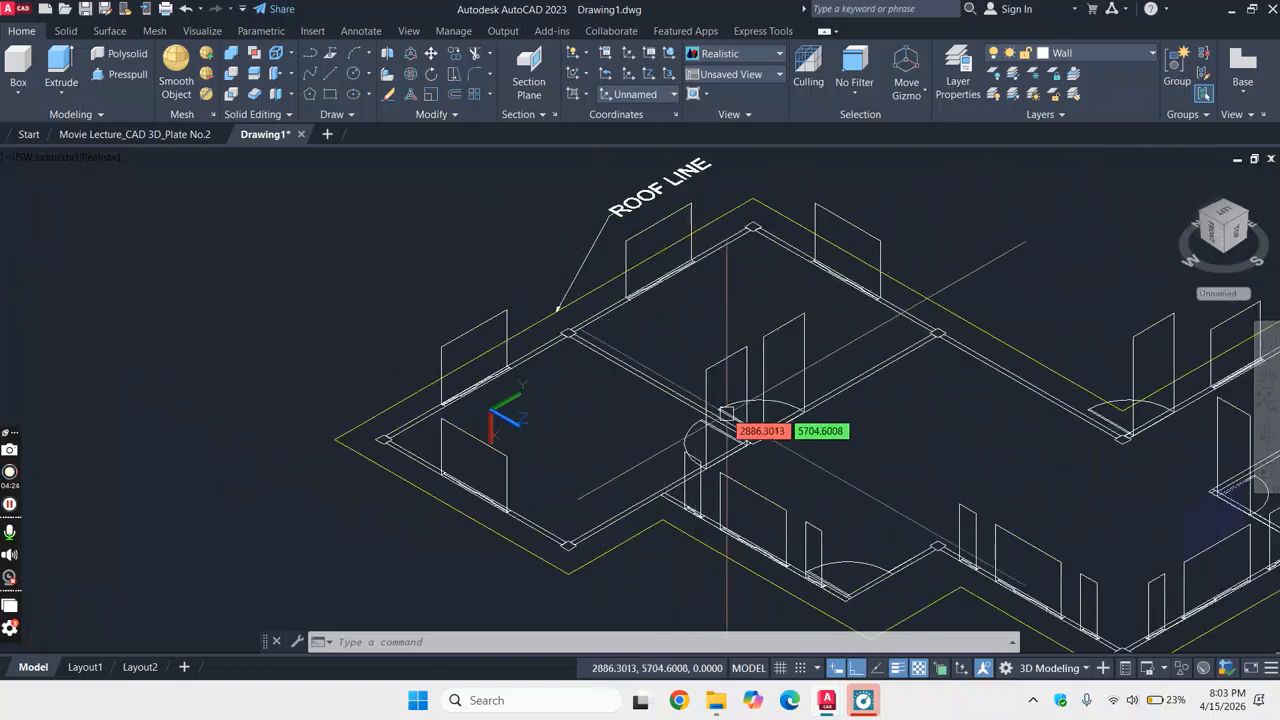
{"action": "scroll", "coordinate": [790, 455], "scroll_direction": "up", "scroll_amount": 2}
{"action": "scroll", "coordinate": [900, 460], "scroll_direction": "down", "scroll_amount": 5}
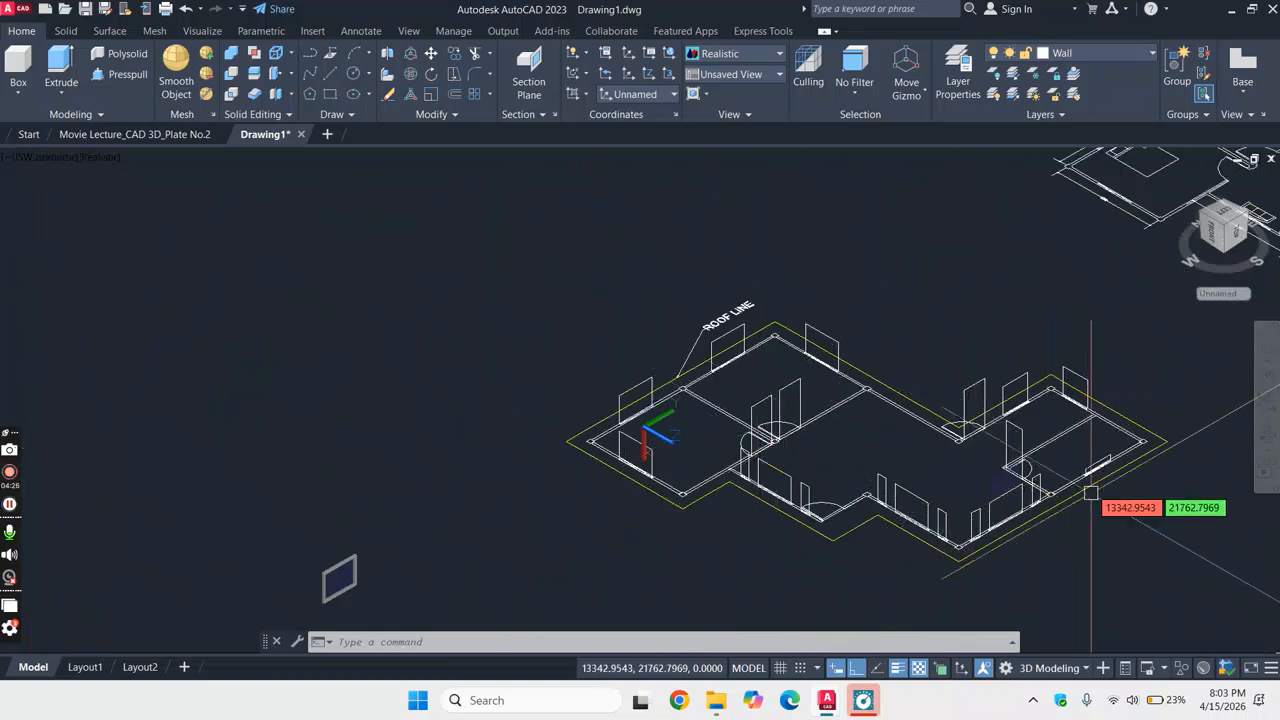
{"action": "scroll", "coordinate": [1120, 500], "scroll_direction": "up", "scroll_amount": 3}
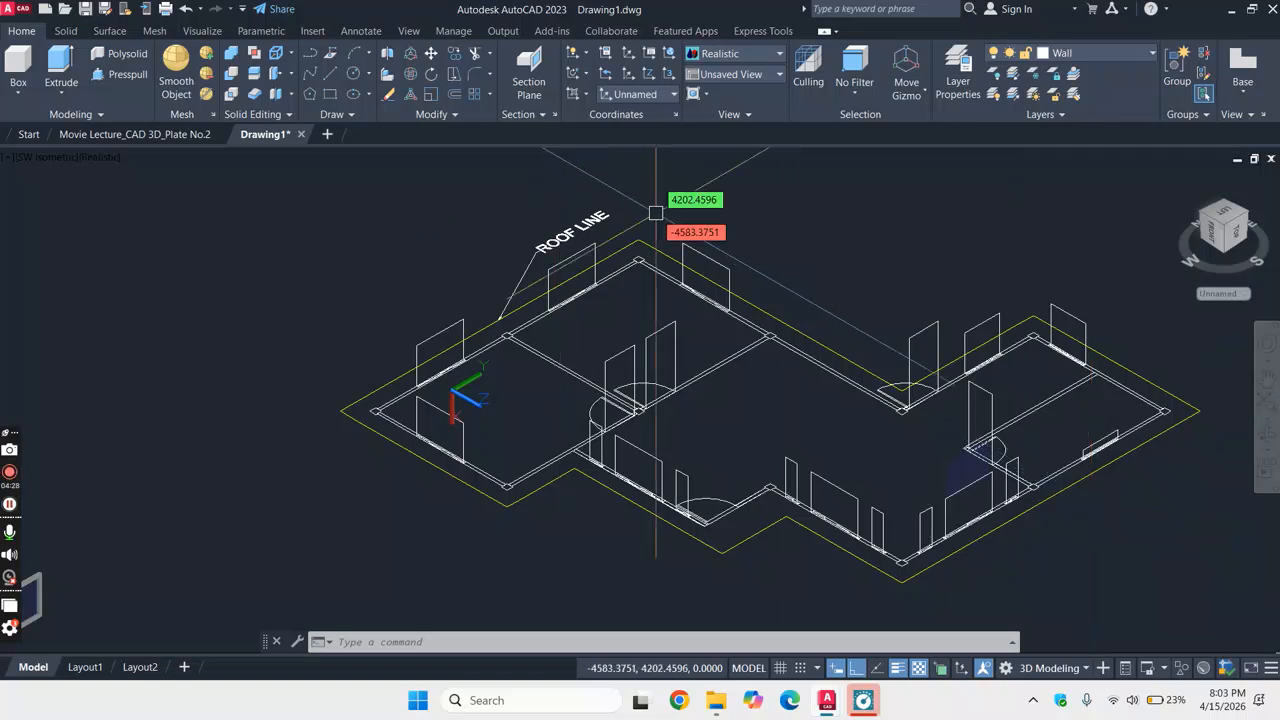
{"action": "type", "text": "LA"}
{"action": "key", "text": "Return"}
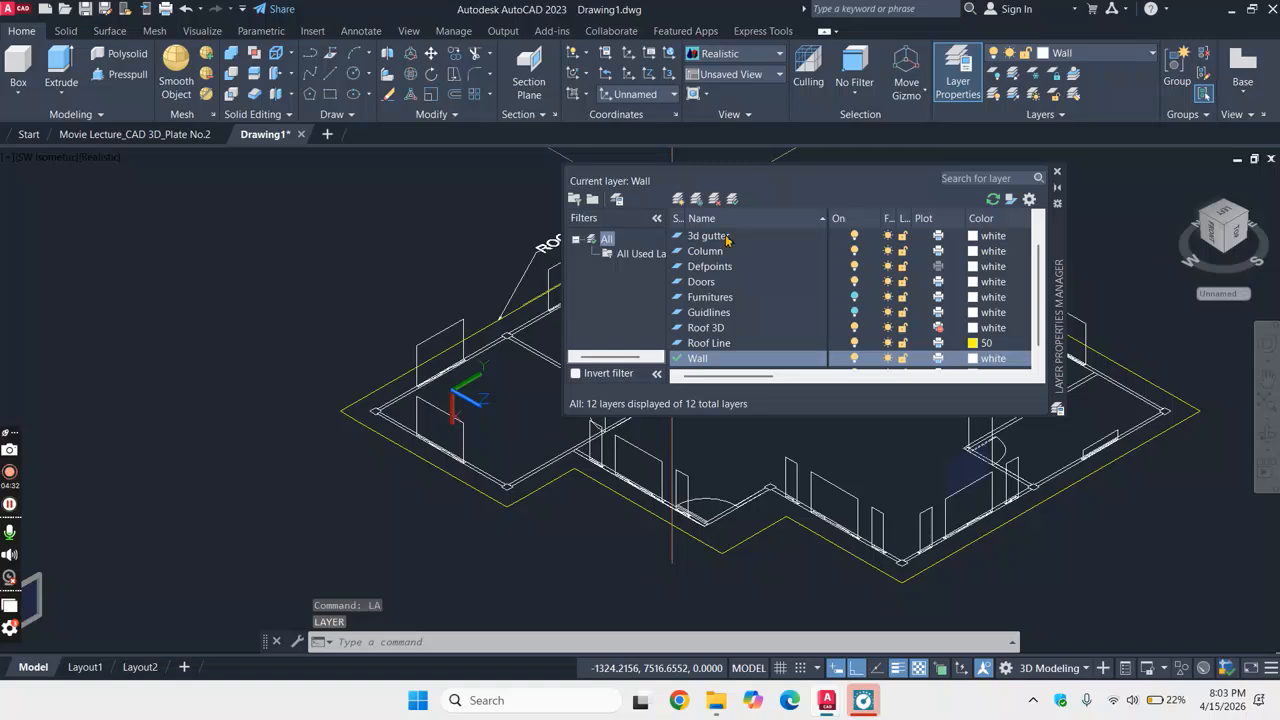
{"action": "scroll", "coordinate": [740, 305], "scroll_direction": "down", "scroll_amount": 1}
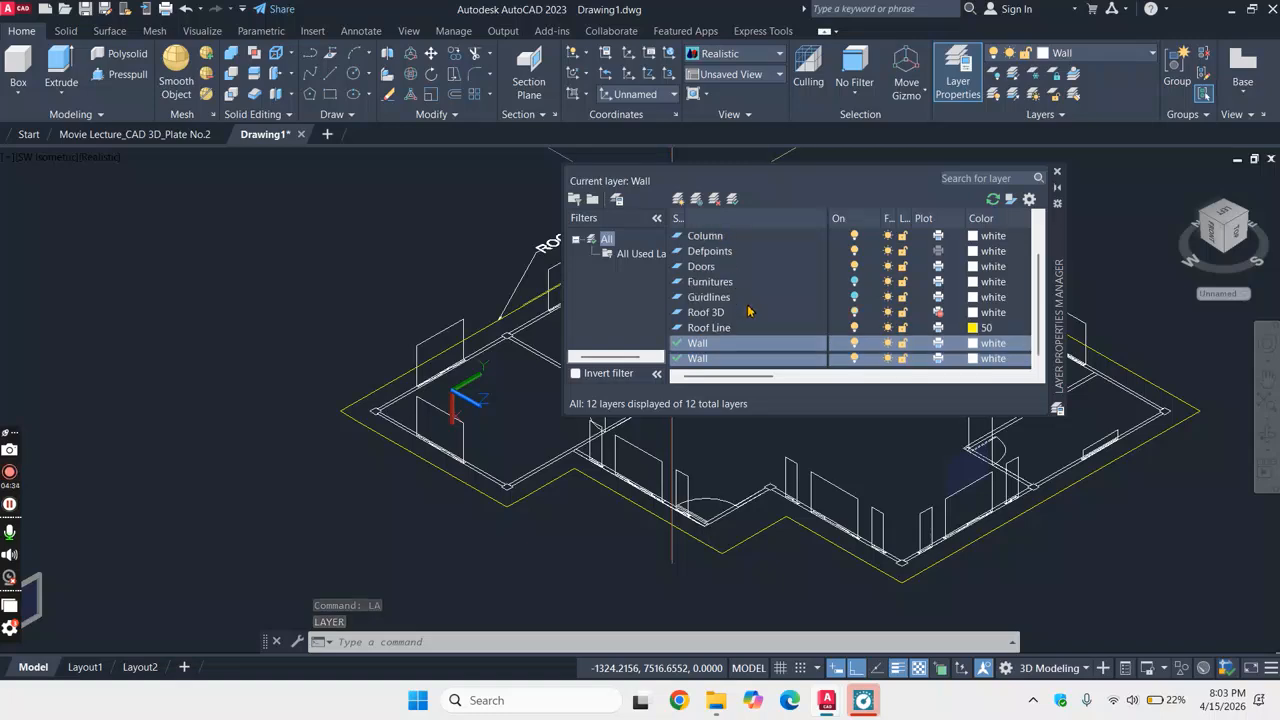
{"action": "left_click", "coordinate": [1057, 171]}
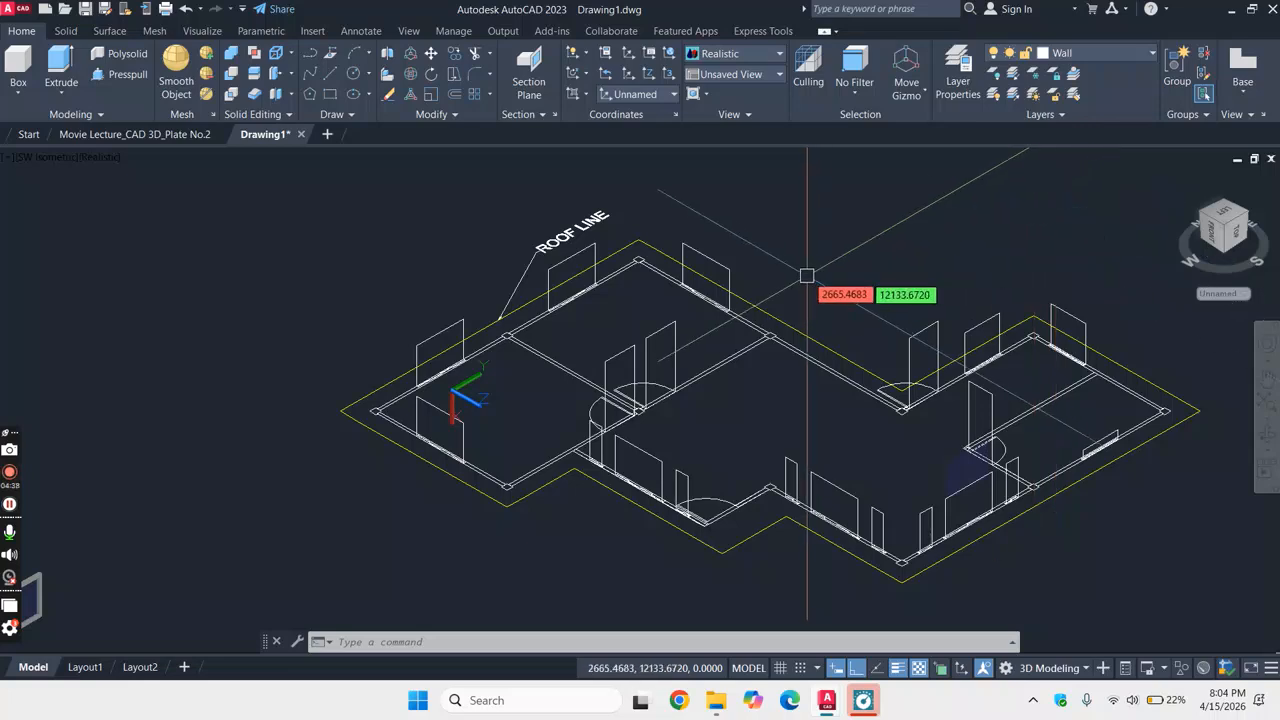
- Make layer 0 the current layer in the Layer Properties Manager
{"action": "scroll", "coordinate": [852, 296], "scroll_direction": "up", "scroll_amount": 2}
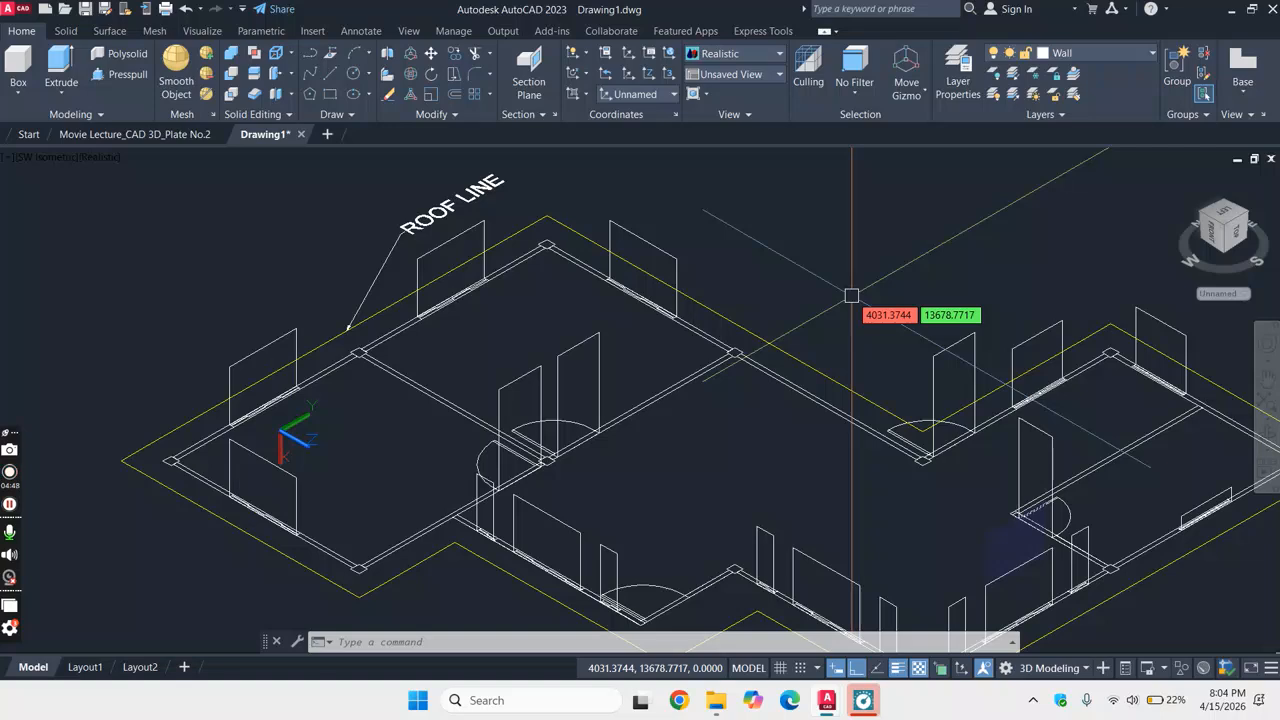
{"action": "type", "text": "la"}
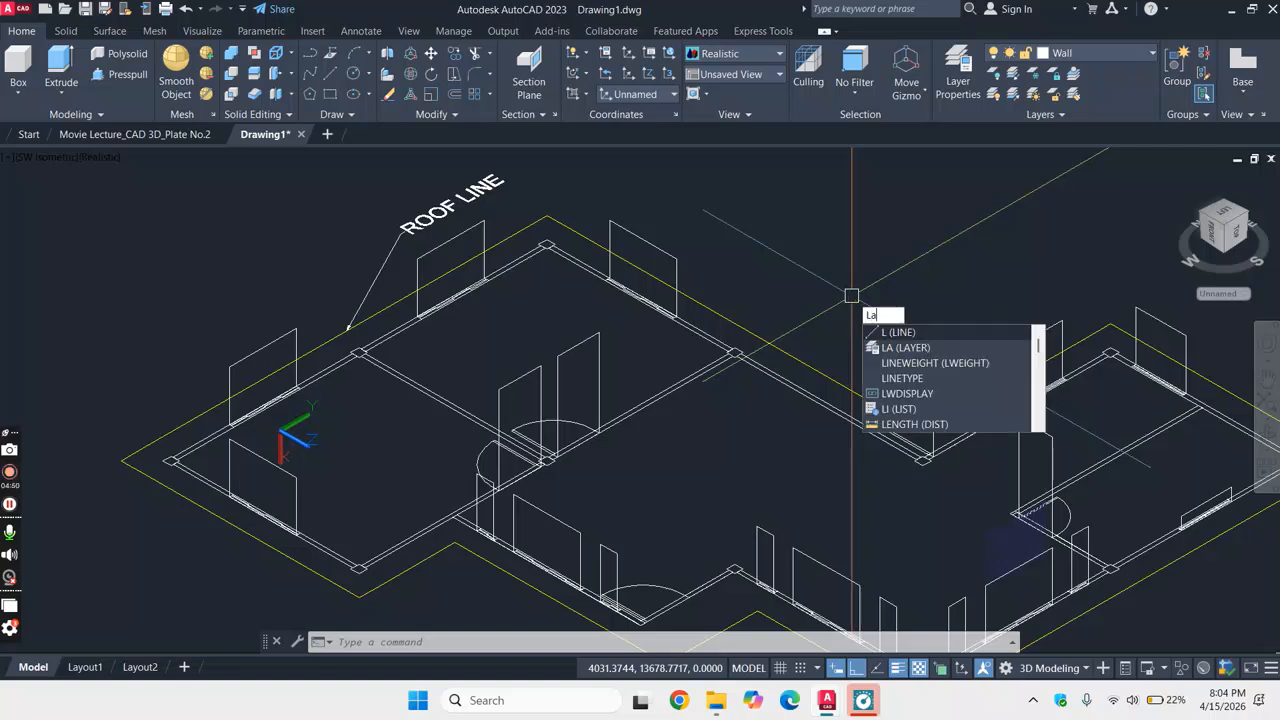
{"action": "key", "text": "Return"}
{"action": "scroll", "coordinate": [745, 300], "scroll_direction": "down", "scroll_amount": 1}
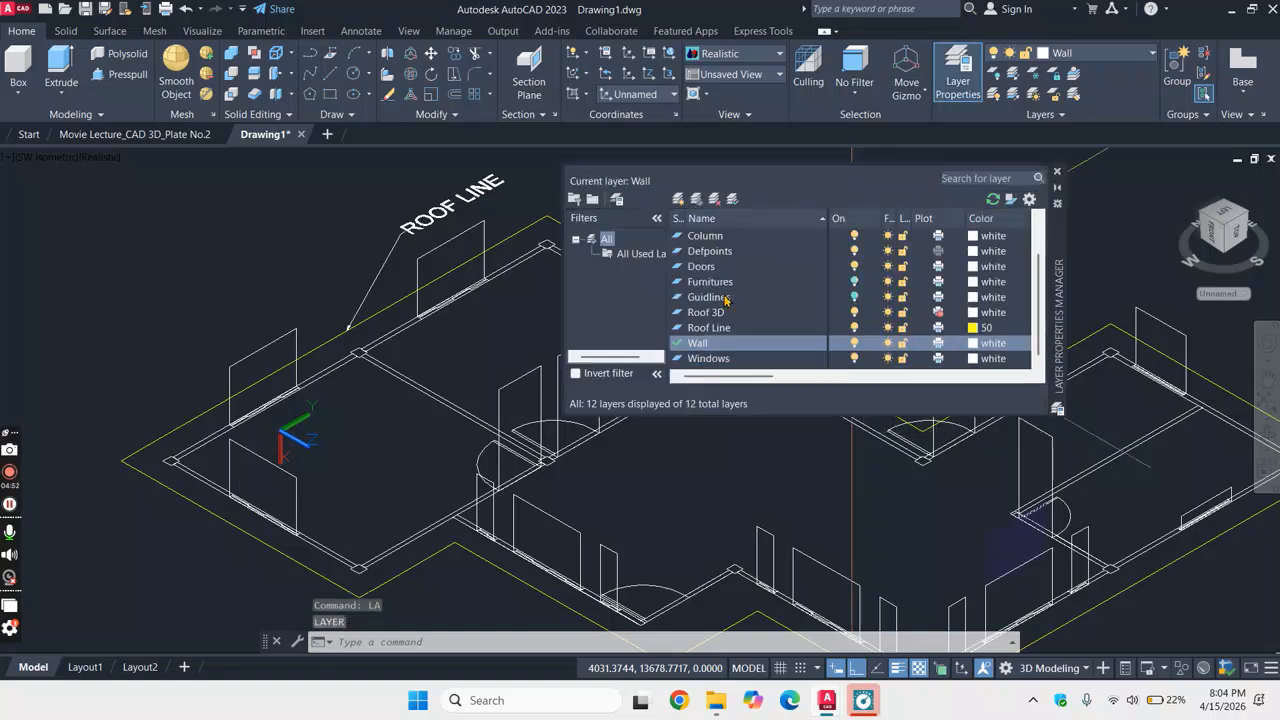
{"action": "scroll", "coordinate": [749, 287], "scroll_direction": "up", "scroll_amount": 3}
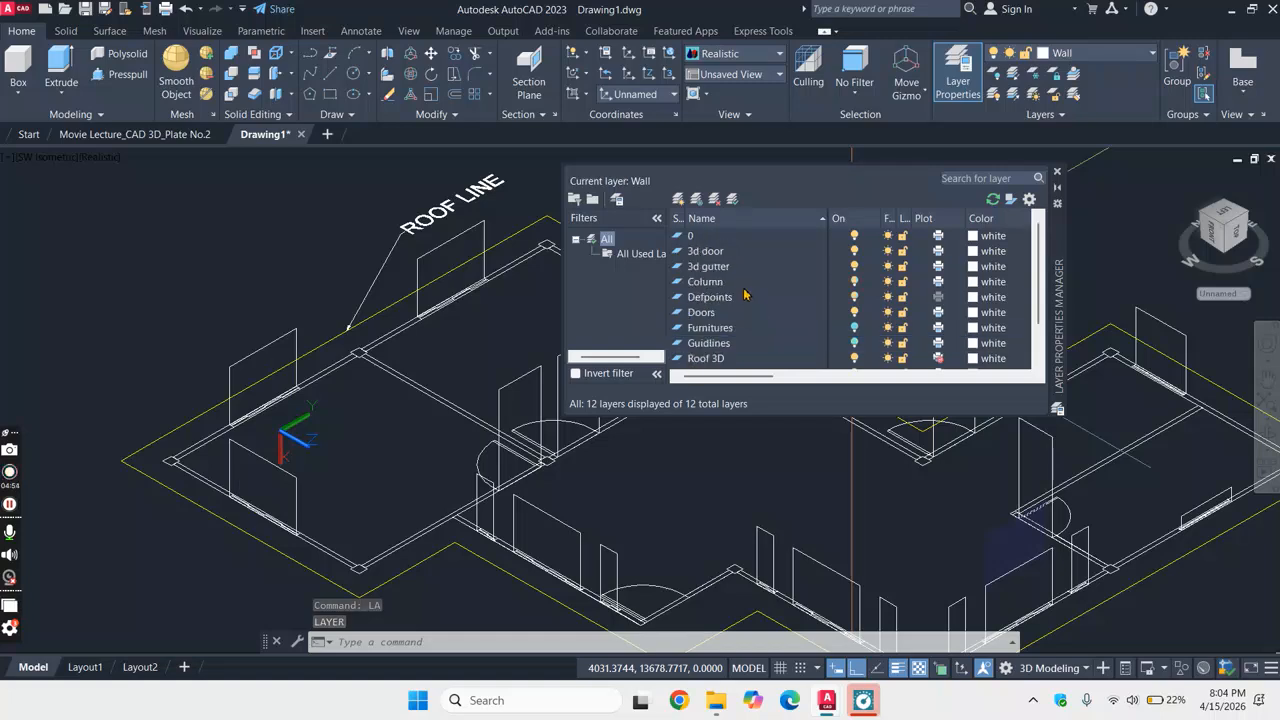
{"action": "double_click", "coordinate": [682, 240]}
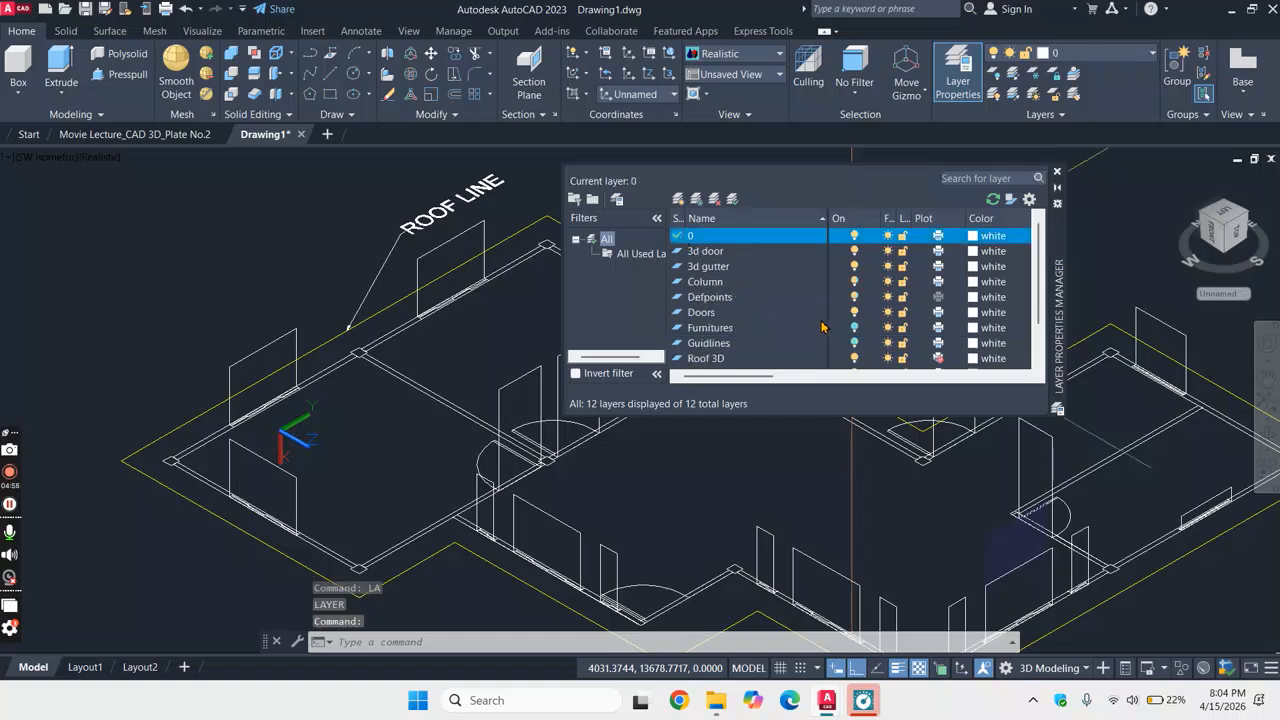
- Turn off the Windows and Doors layers
{"action": "scroll", "coordinate": [806, 335], "scroll_direction": "down", "scroll_amount": 3}
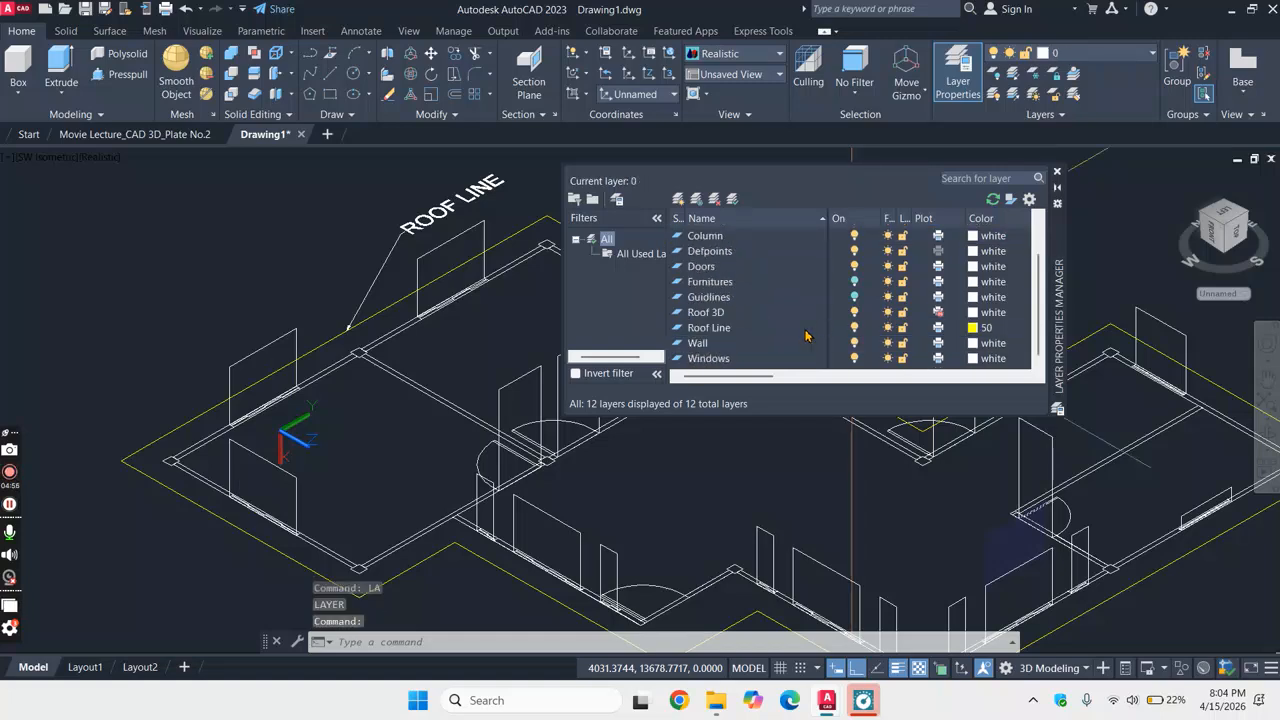
{"action": "left_click", "coordinate": [853, 360]}
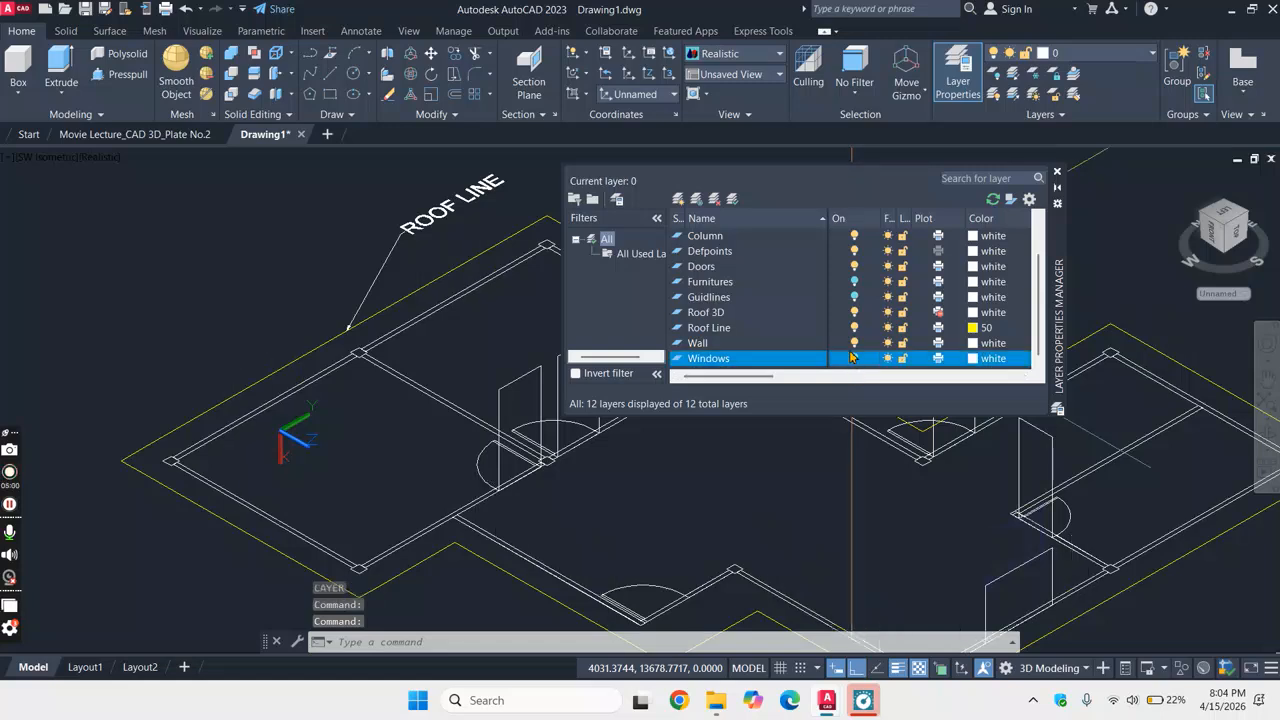
{"action": "left_click", "coordinate": [855, 267]}
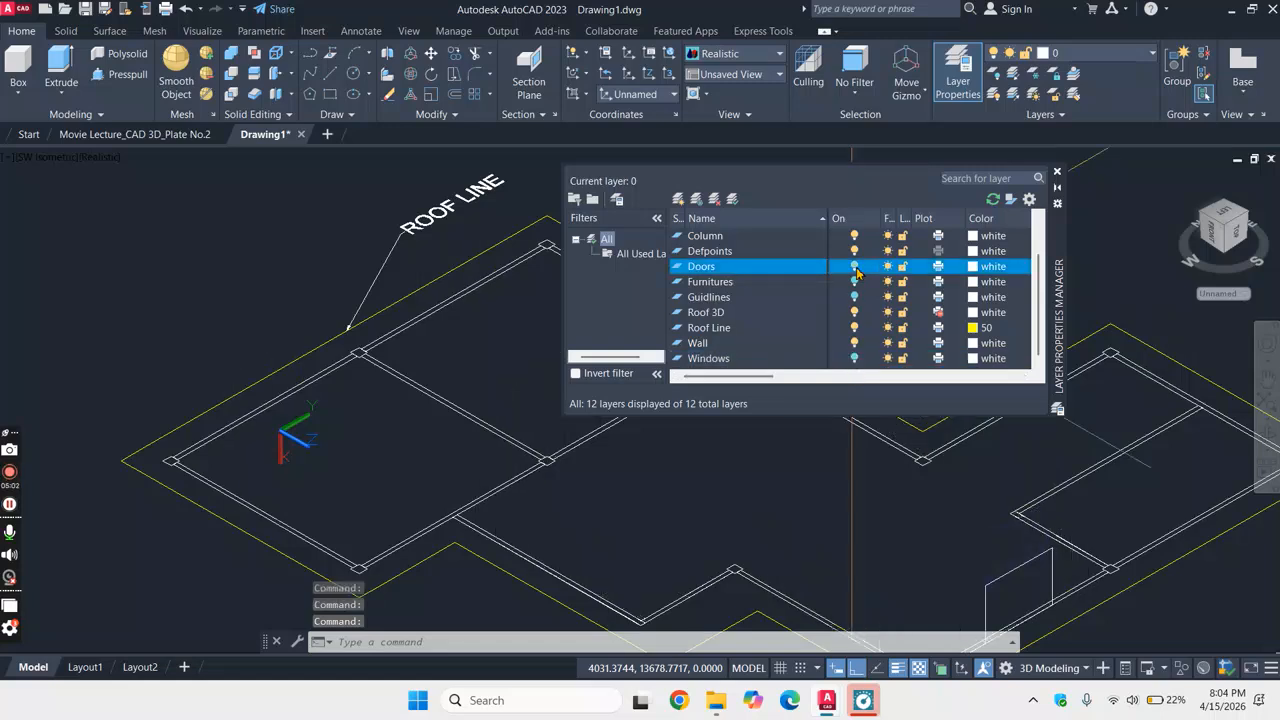
{"action": "scroll", "coordinate": [856, 270], "scroll_direction": "up", "scroll_amount": 3}
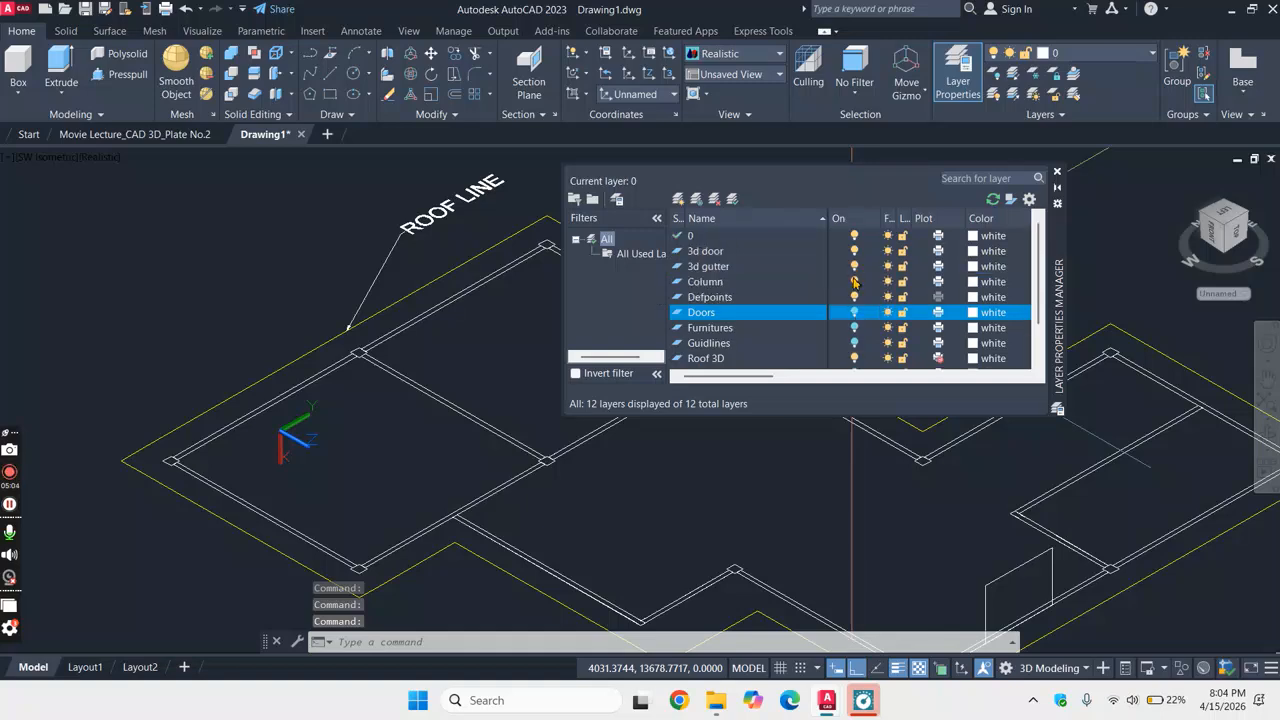
- Turn off the Wall and Roof Line layers, keep the Column layer on, and close the Layer Properties Manager
{"action": "left_click", "coordinate": [854, 283]}
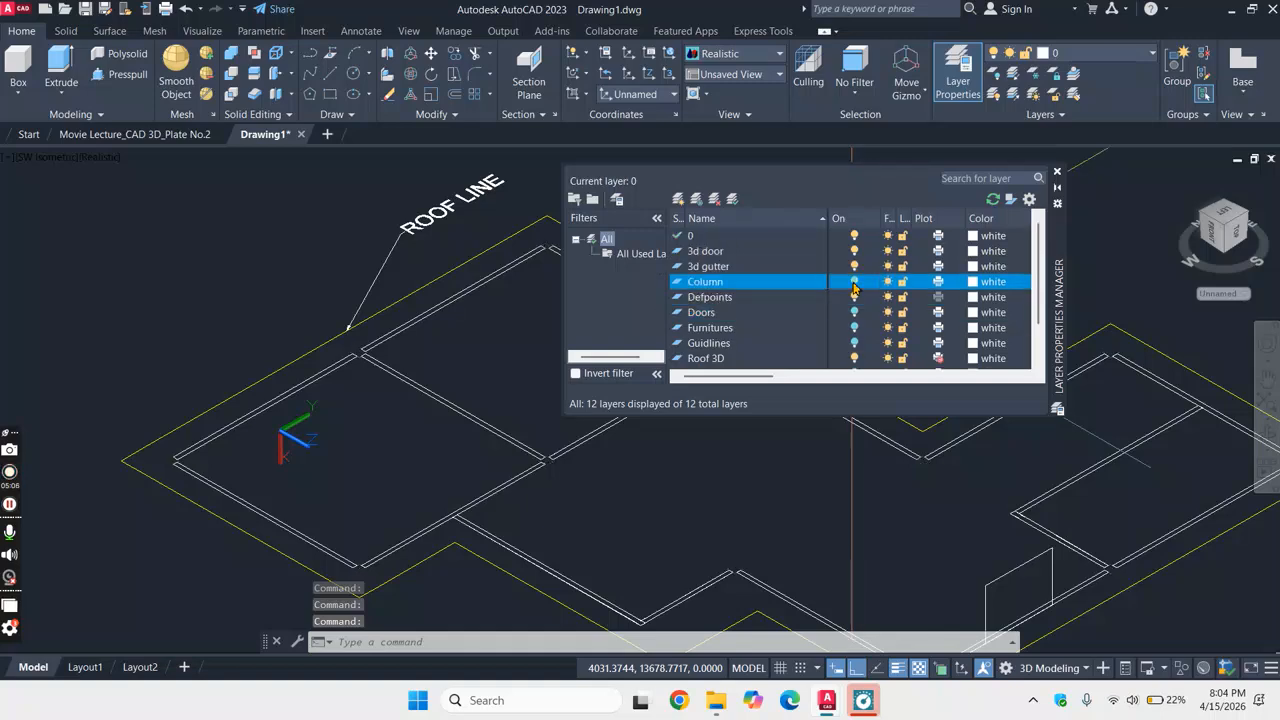
{"action": "left_click", "coordinate": [854, 283]}
{"action": "scroll", "coordinate": [858, 334], "scroll_direction": "down", "scroll_amount": 3}
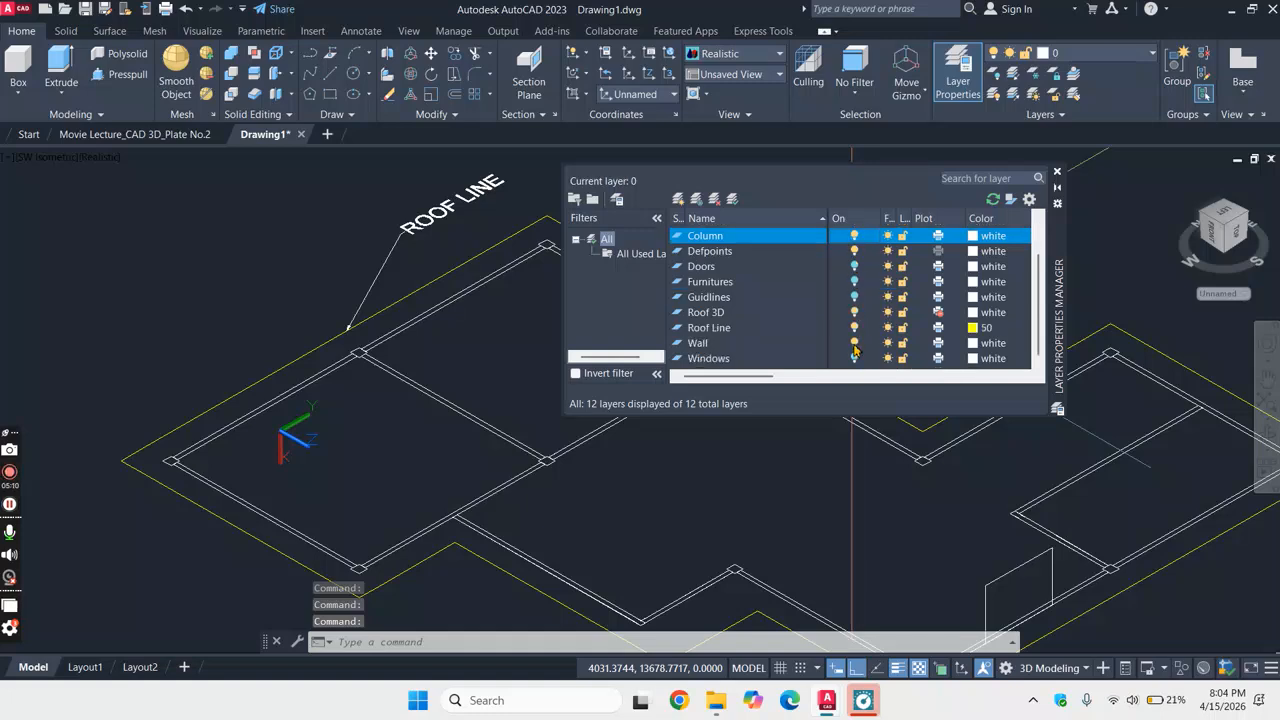
{"action": "left_click", "coordinate": [854, 343]}
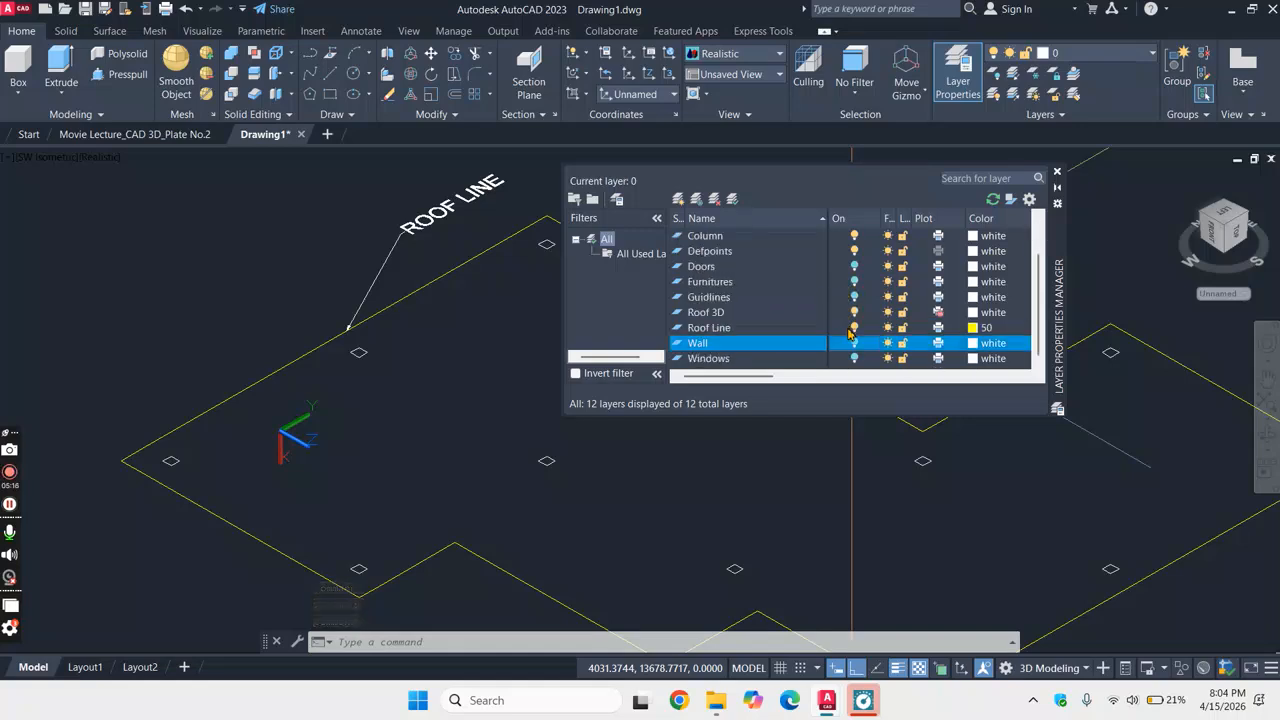
{"action": "left_click", "coordinate": [852, 328]}
{"action": "left_click", "coordinate": [1056, 174]}
- Extrude all the column outlines of the plan to a height of 3500
{"action": "scroll", "coordinate": [883, 351], "scroll_direction": "down", "scroll_amount": 6}
{"action": "scroll", "coordinate": [966, 380], "scroll_direction": "up", "scroll_amount": 2}
{"action": "scroll", "coordinate": [1029, 370], "scroll_direction": "up", "scroll_amount": 3}
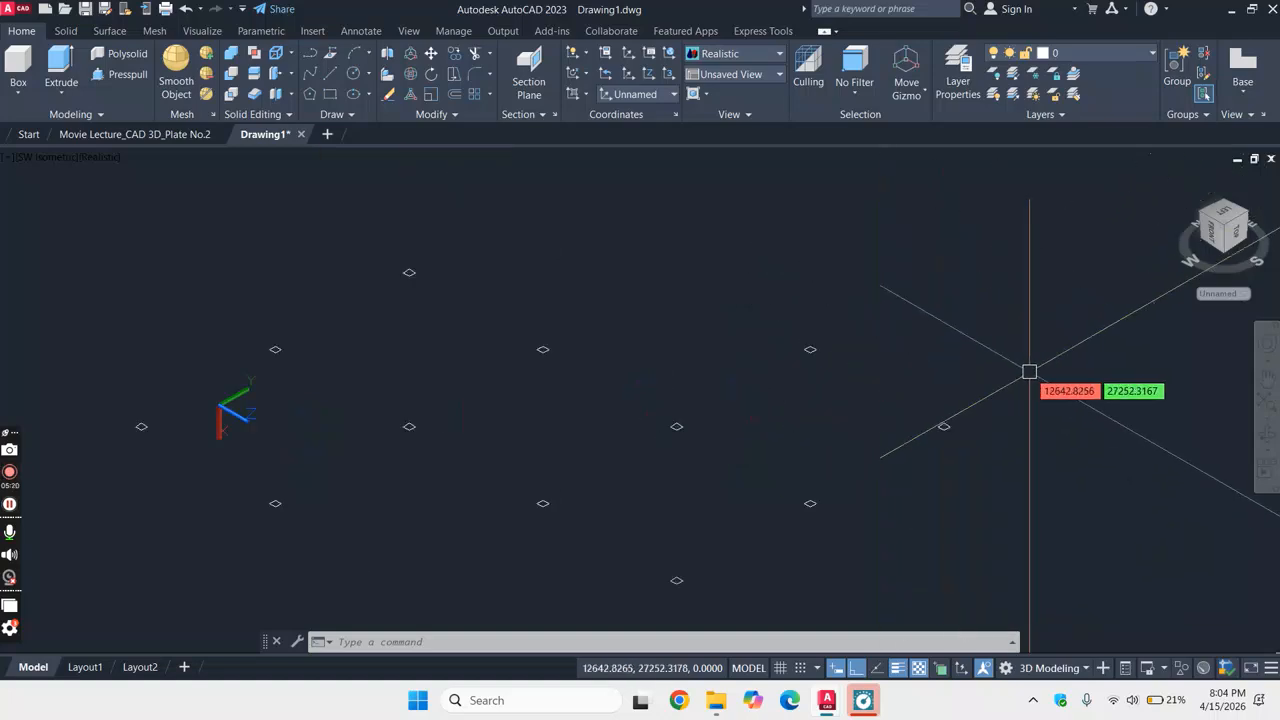
{"action": "scroll", "coordinate": [1029, 370], "scroll_direction": "down", "scroll_amount": 2}
{"action": "scroll", "coordinate": [1029, 369], "scroll_direction": "up", "scroll_amount": 2}
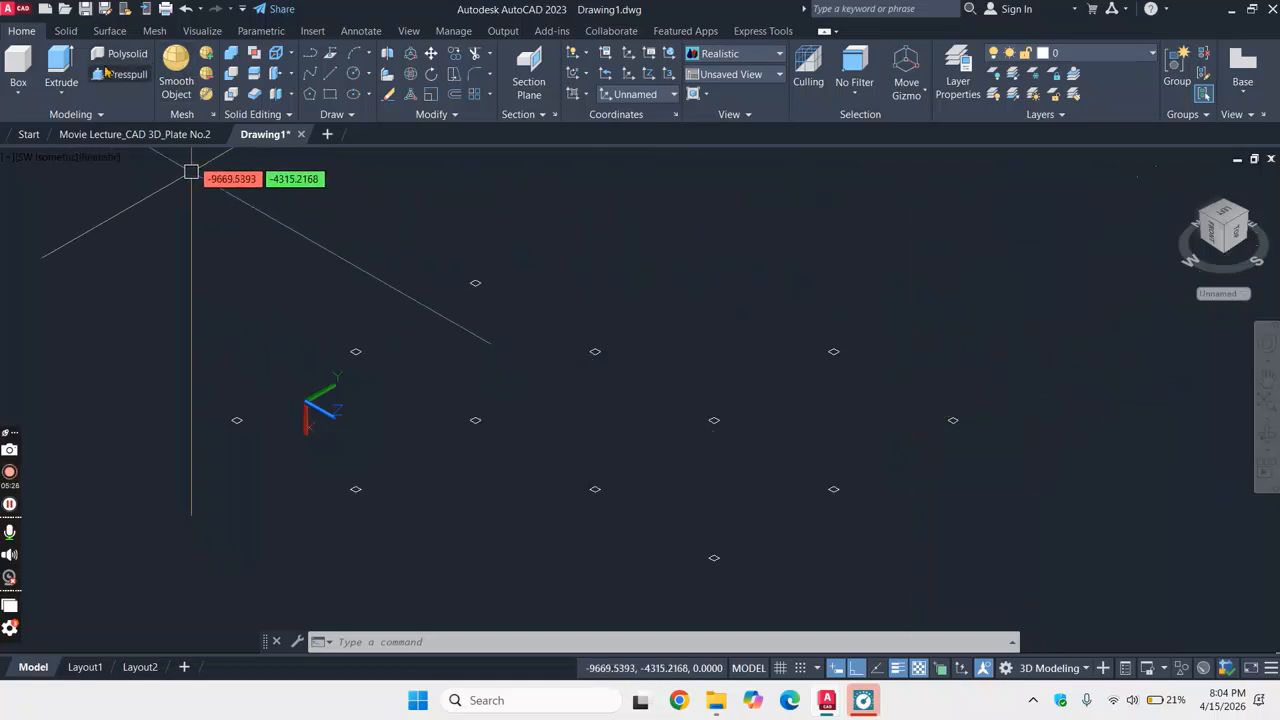
{"action": "left_click", "coordinate": [58, 61]}
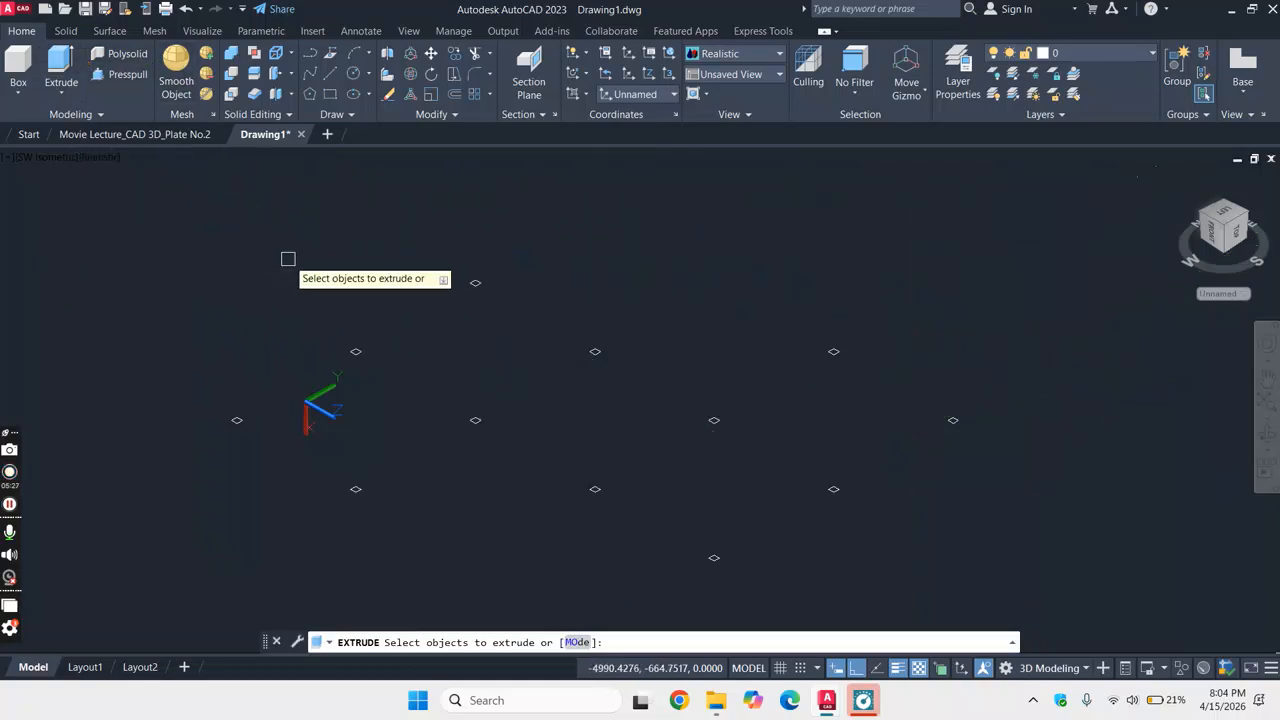
{"action": "left_click", "coordinate": [181, 188]}
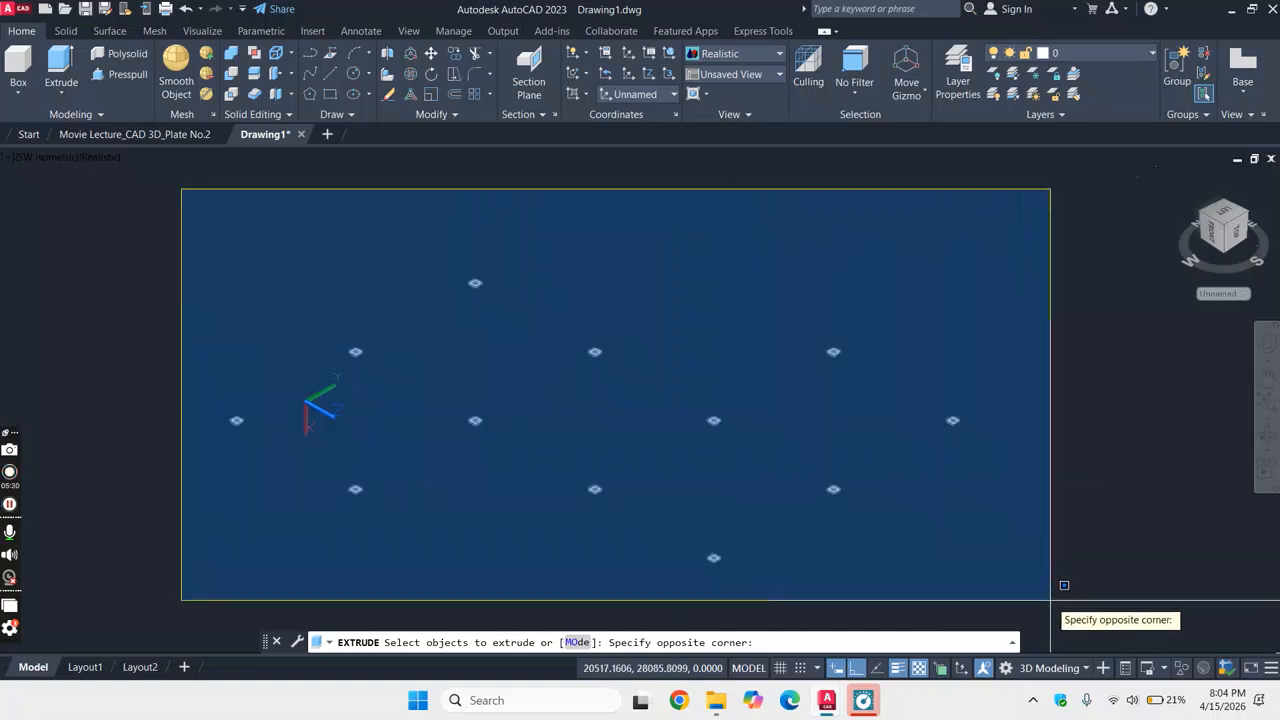
{"action": "left_click", "coordinate": [1050, 592]}
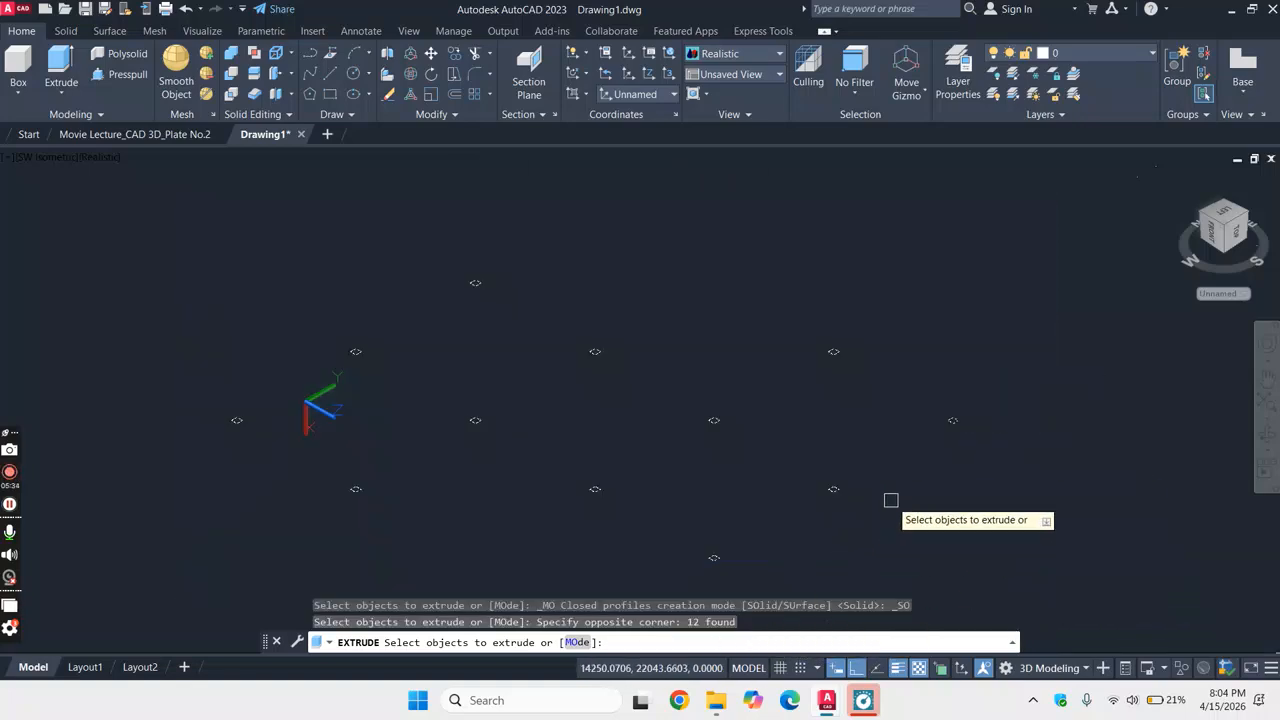
{"action": "key", "text": "Return"}
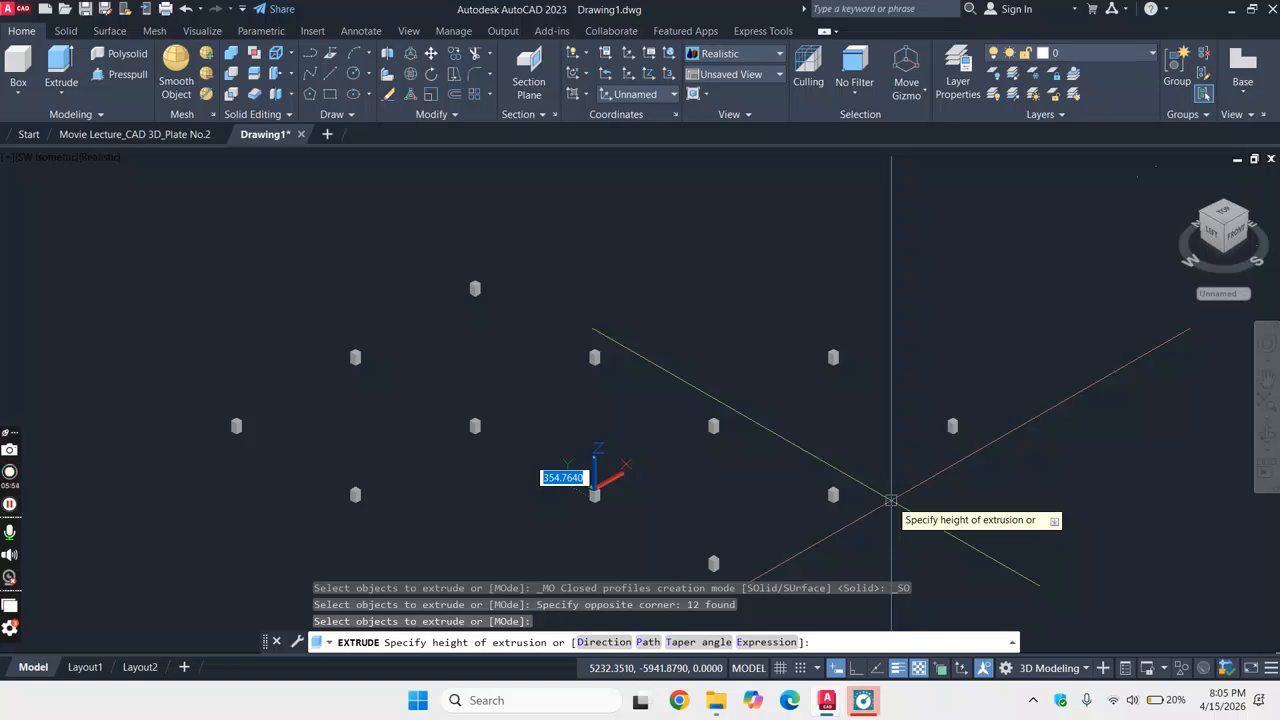
{"action": "type", "text": "3500"}
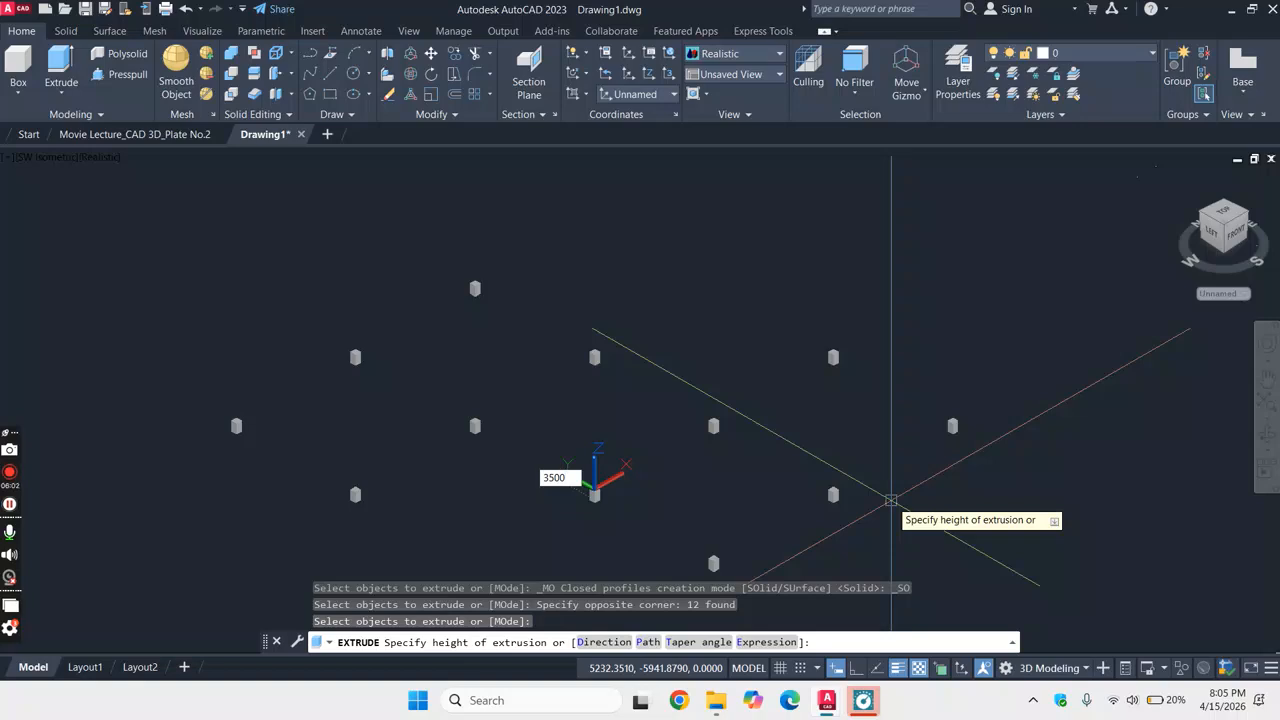
{"action": "key", "text": "Return"}
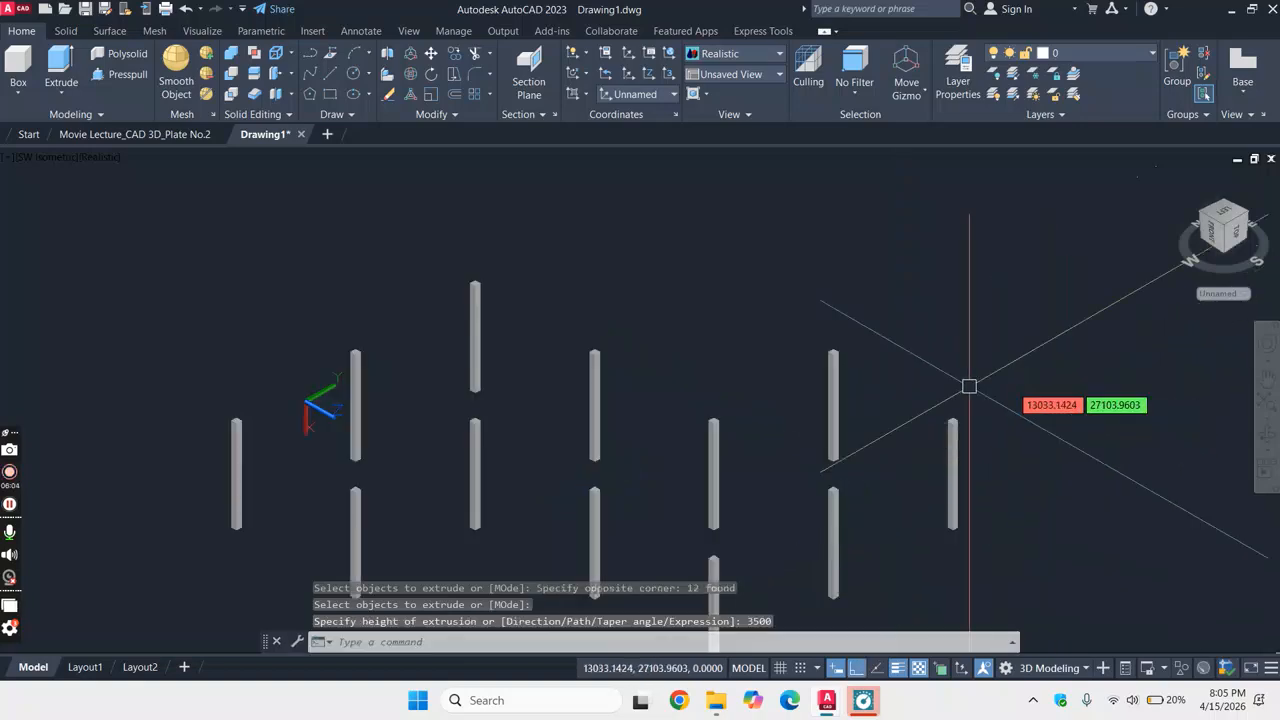
- Examine the extruded columns up close and across the whole layout
{"action": "scroll", "coordinate": [914, 374], "scroll_direction": "down", "scroll_amount": 3}
{"action": "scroll", "coordinate": [809, 380], "scroll_direction": "up", "scroll_amount": 4}
{"action": "scroll", "coordinate": [687, 324], "scroll_direction": "up", "scroll_amount": 1}
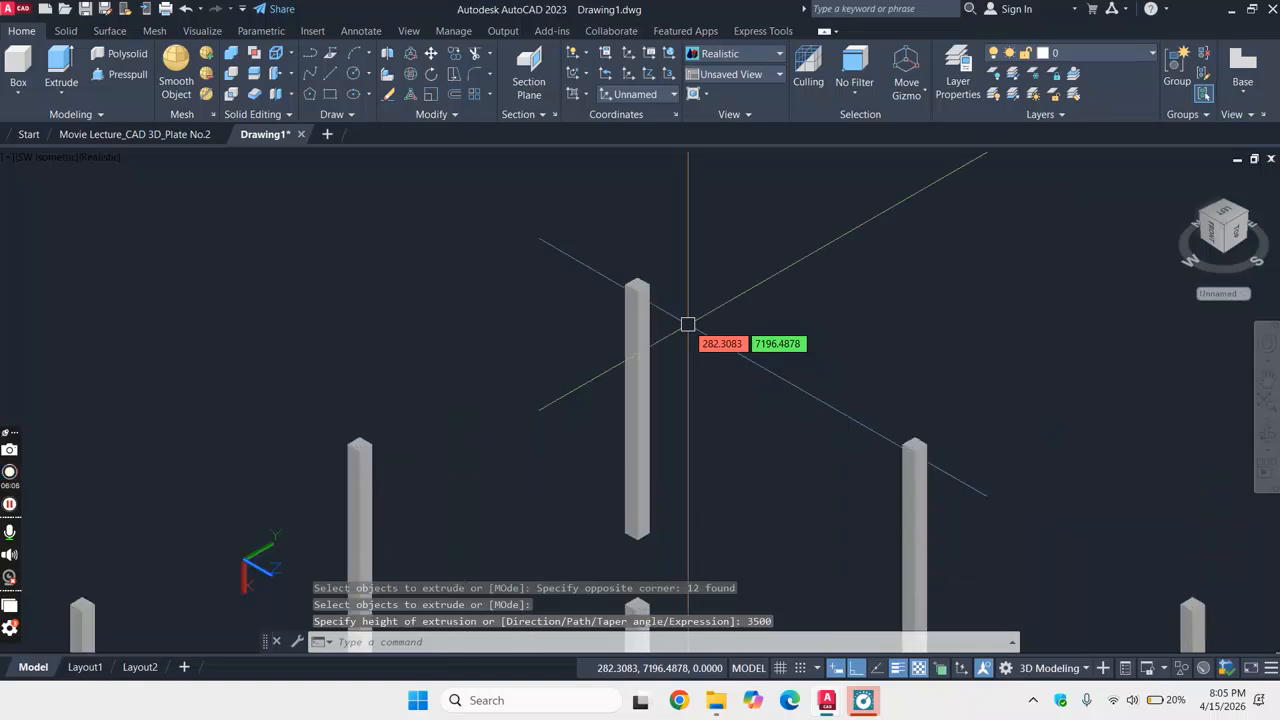
{"action": "scroll", "coordinate": [687, 324], "scroll_direction": "down", "scroll_amount": 3}
{"action": "scroll", "coordinate": [690, 325], "scroll_direction": "up", "scroll_amount": 2}
{"action": "scroll", "coordinate": [703, 300], "scroll_direction": "down", "scroll_amount": 2}
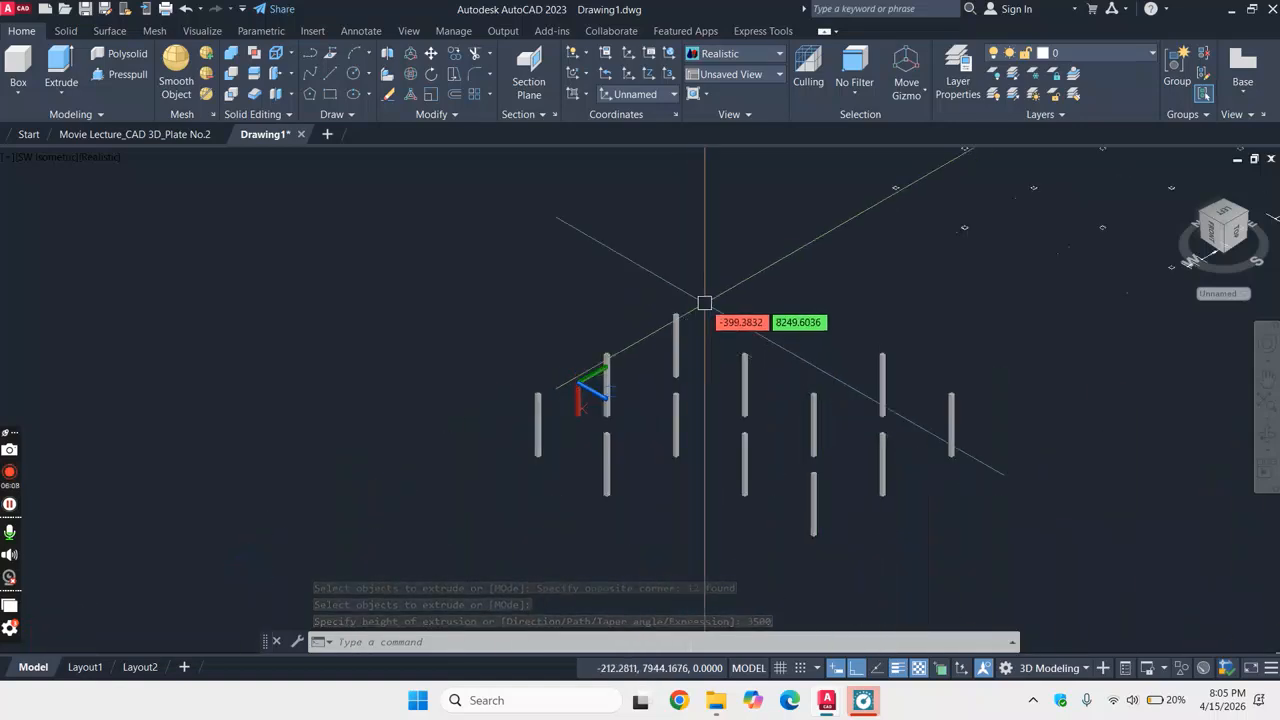
{"action": "scroll", "coordinate": [704, 302], "scroll_direction": "up", "scroll_amount": 3}
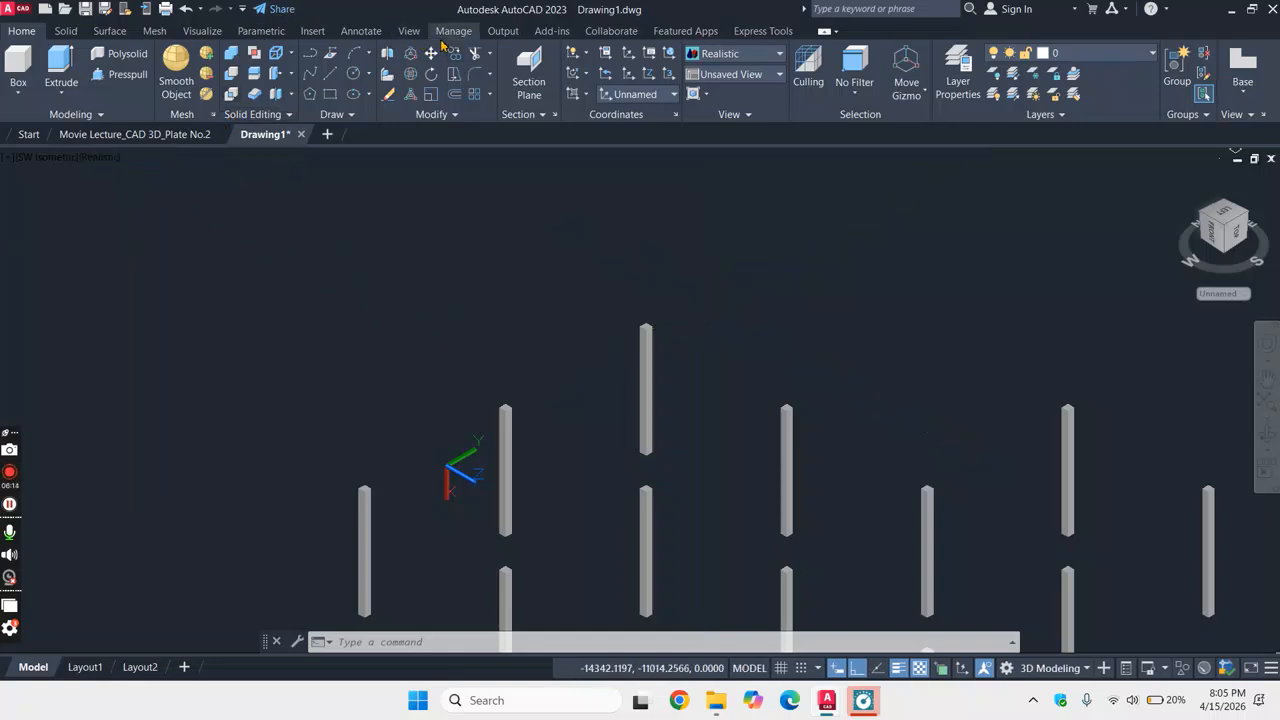
- Purge all unused materials from the document in the Materials Browser and close it
{"action": "type", "text": "mater"}
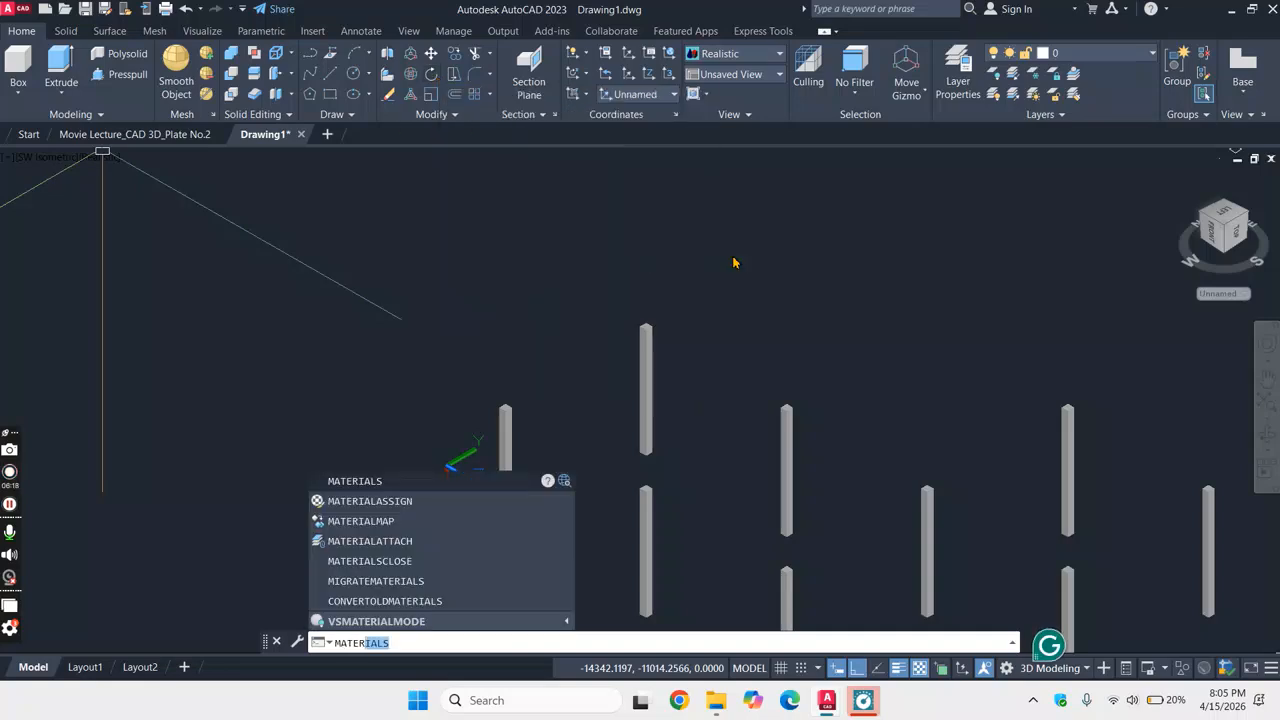
{"action": "key", "text": "Return"}
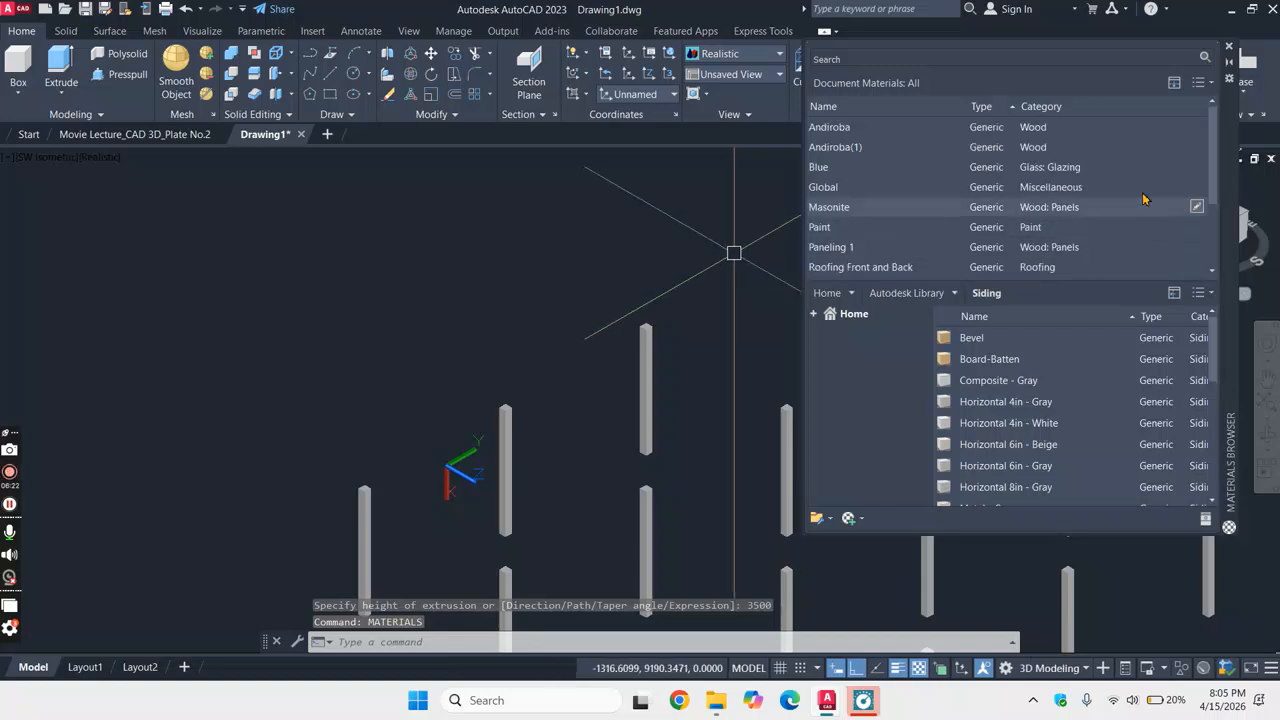
{"action": "scroll", "coordinate": [1150, 191], "scroll_direction": "down", "scroll_amount": 2}
{"action": "scroll", "coordinate": [1140, 200], "scroll_direction": "up", "scroll_amount": 2}
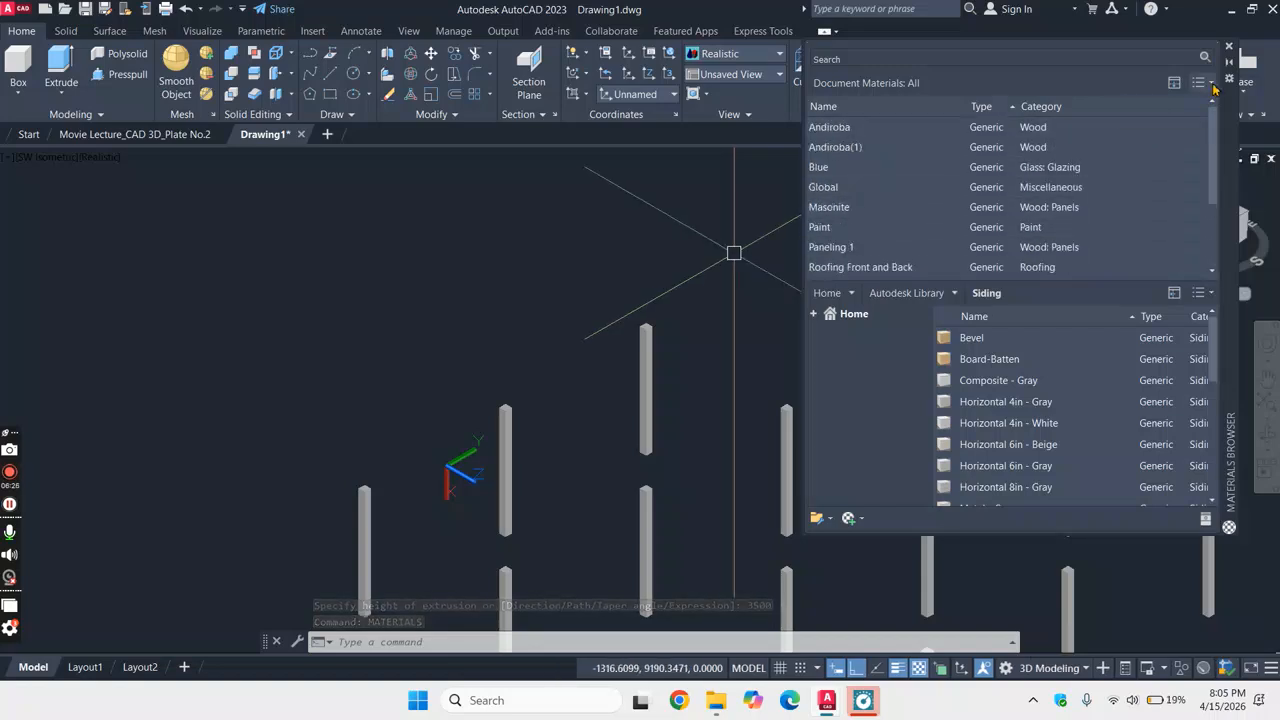
{"action": "left_click", "coordinate": [1212, 83]}
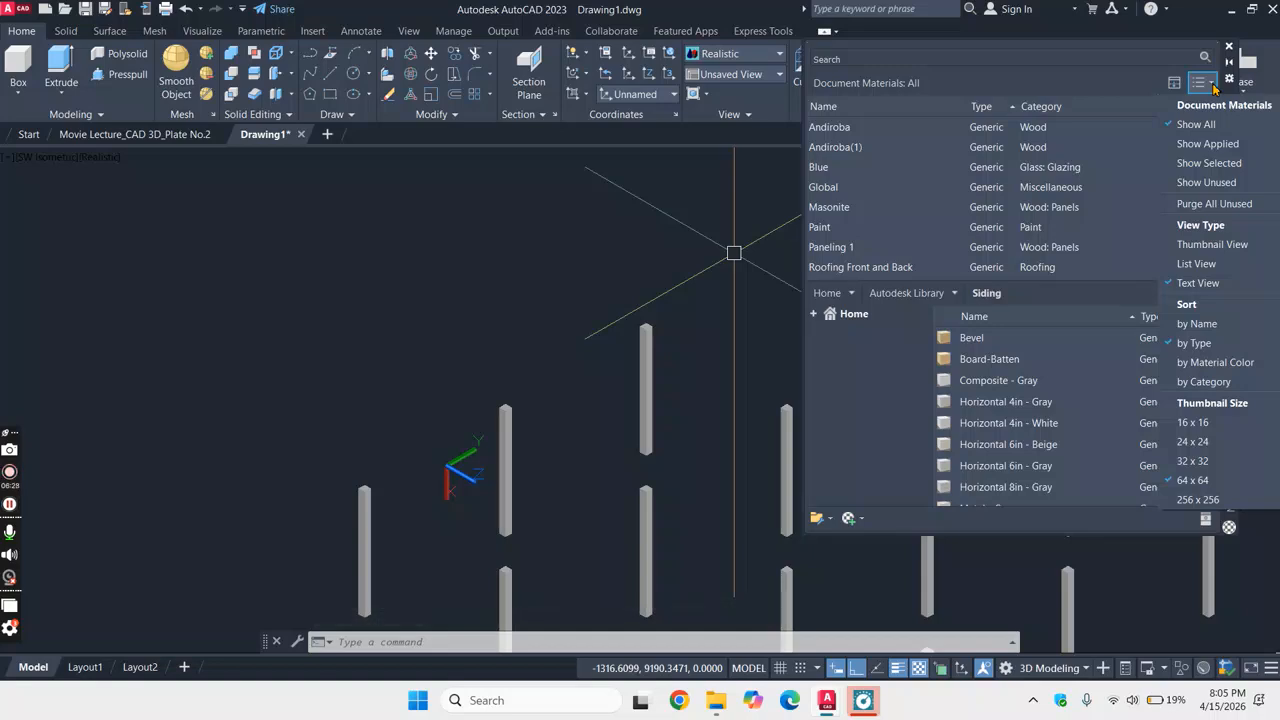
{"action": "left_click", "coordinate": [1224, 204]}
{"action": "scroll", "coordinate": [1113, 207], "scroll_direction": "down", "scroll_amount": 2}
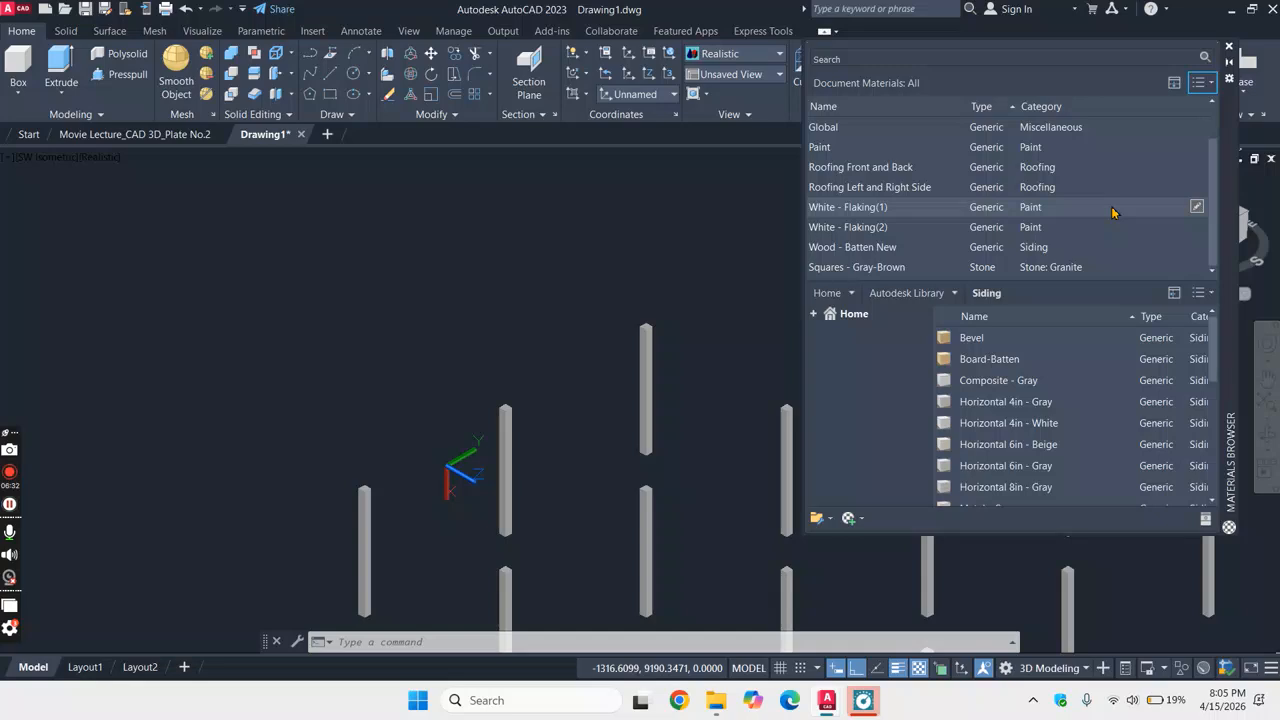
{"action": "left_click", "coordinate": [1229, 46]}
- Turn the Doors, Furnitures and Guidlines layers back on and close the Layer Properties Manager
{"action": "scroll", "coordinate": [1028, 231], "scroll_direction": "down", "scroll_amount": 5}
{"action": "scroll", "coordinate": [1028, 231], "scroll_direction": "up", "scroll_amount": 2}
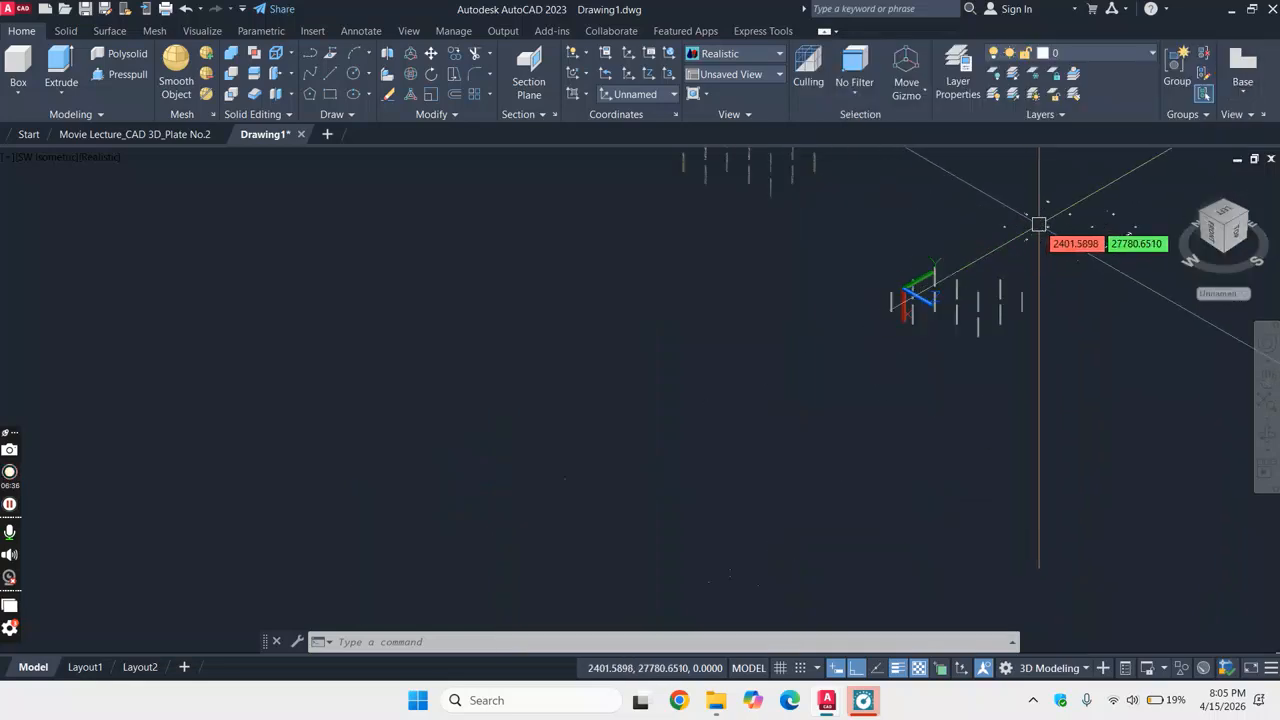
{"action": "type", "text": "LA"}
{"action": "key", "text": "Return"}
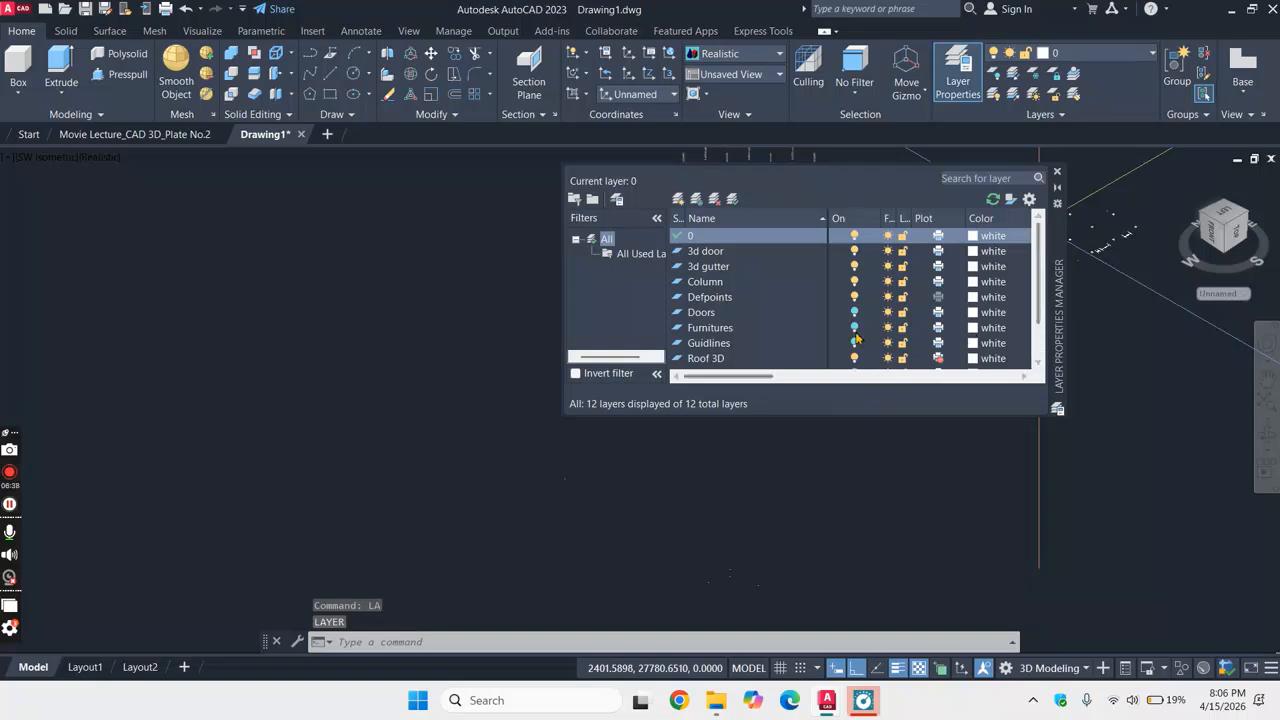
{"action": "left_click", "coordinate": [854, 312]}
{"action": "left_click", "coordinate": [854, 327]}
{"action": "left_click", "coordinate": [854, 343]}
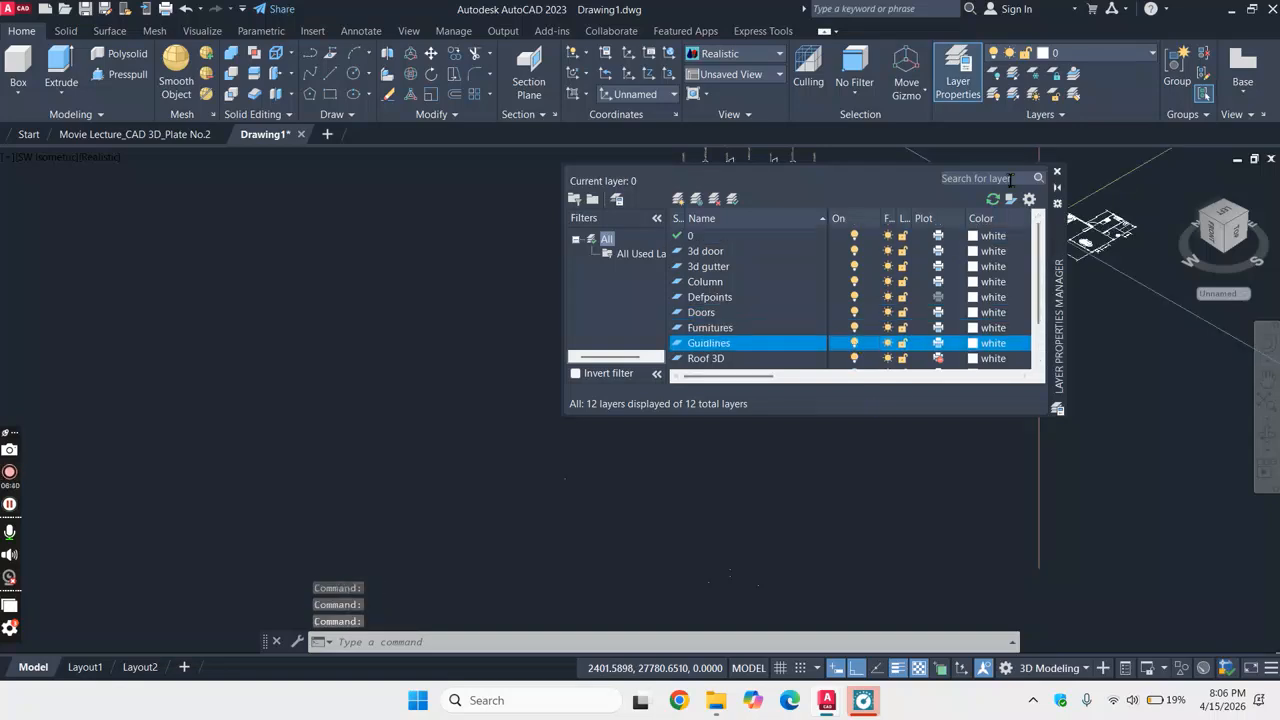
{"action": "left_click", "coordinate": [1058, 176]}
- Turn the Roof Line, Wall and Windows layers back on and close the Layer Properties Manager
{"action": "scroll", "coordinate": [986, 277], "scroll_direction": "down", "scroll_amount": 3}
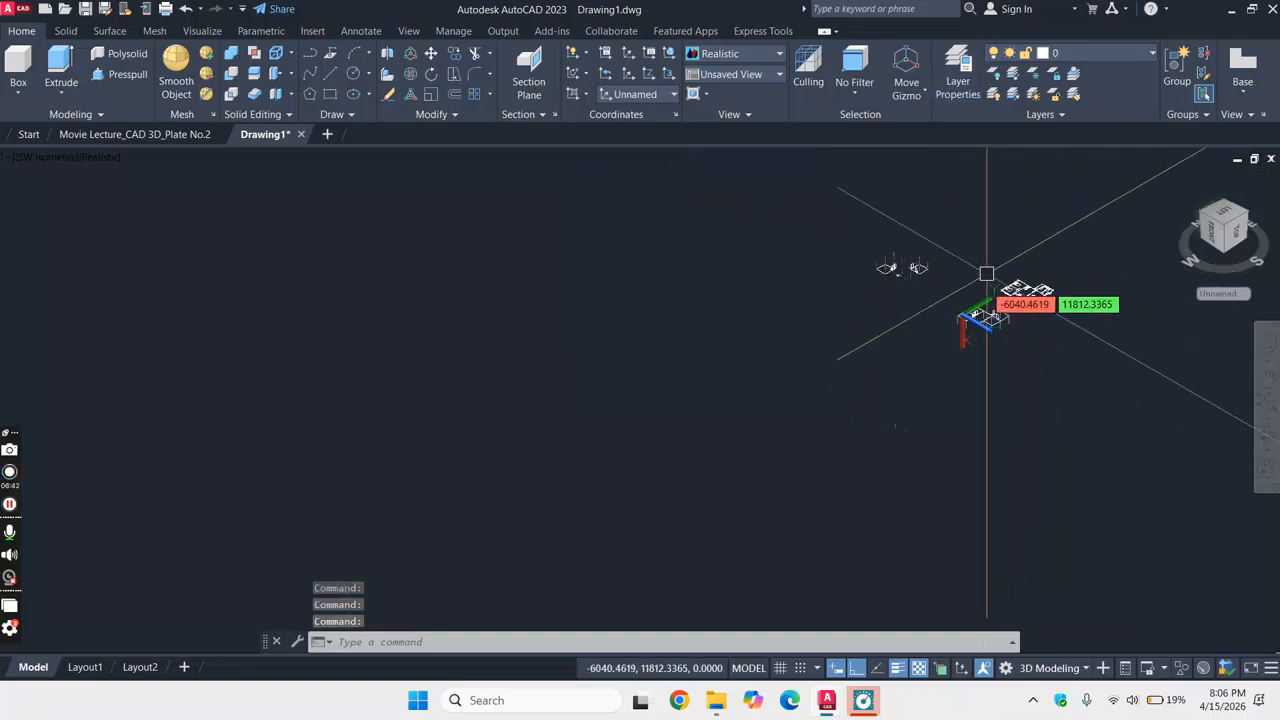
{"action": "scroll", "coordinate": [1014, 280], "scroll_direction": "up", "scroll_amount": 4}
{"action": "scroll", "coordinate": [1066, 392], "scroll_direction": "up", "scroll_amount": 3}
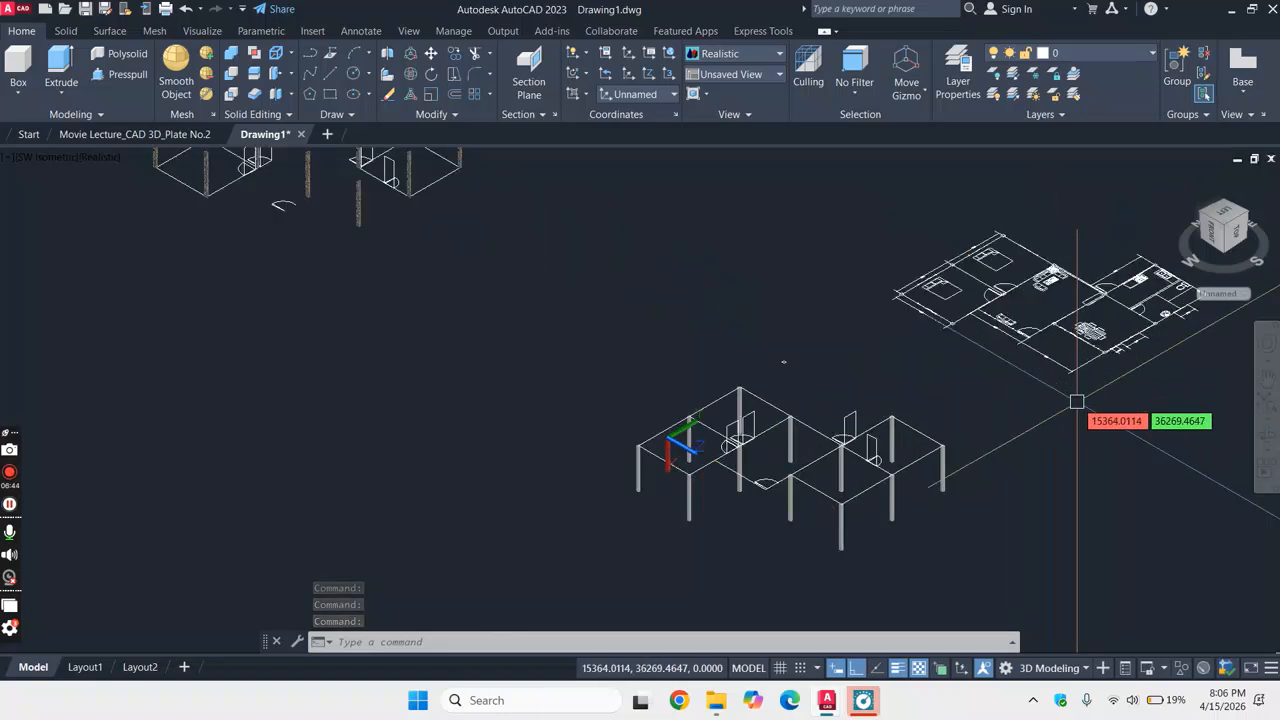
{"action": "type", "text": "la"}
{"action": "key", "text": "Return"}
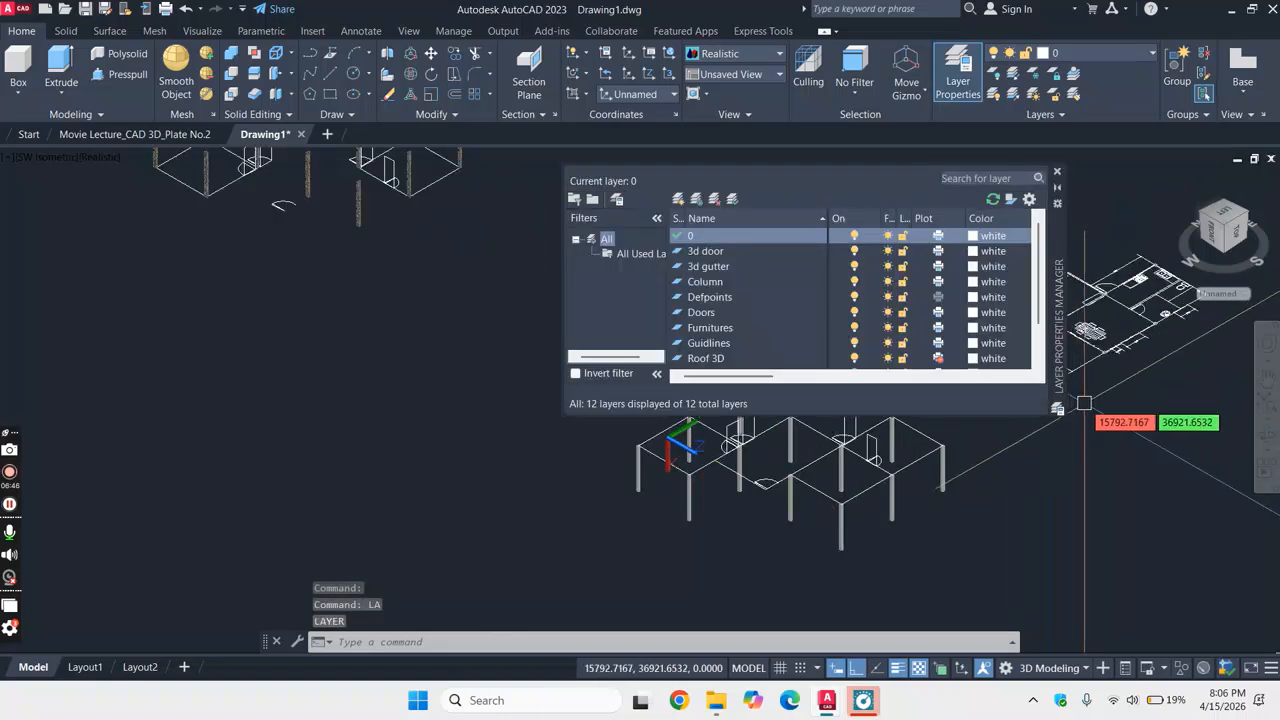
{"action": "scroll", "coordinate": [873, 280], "scroll_direction": "down", "scroll_amount": 1}
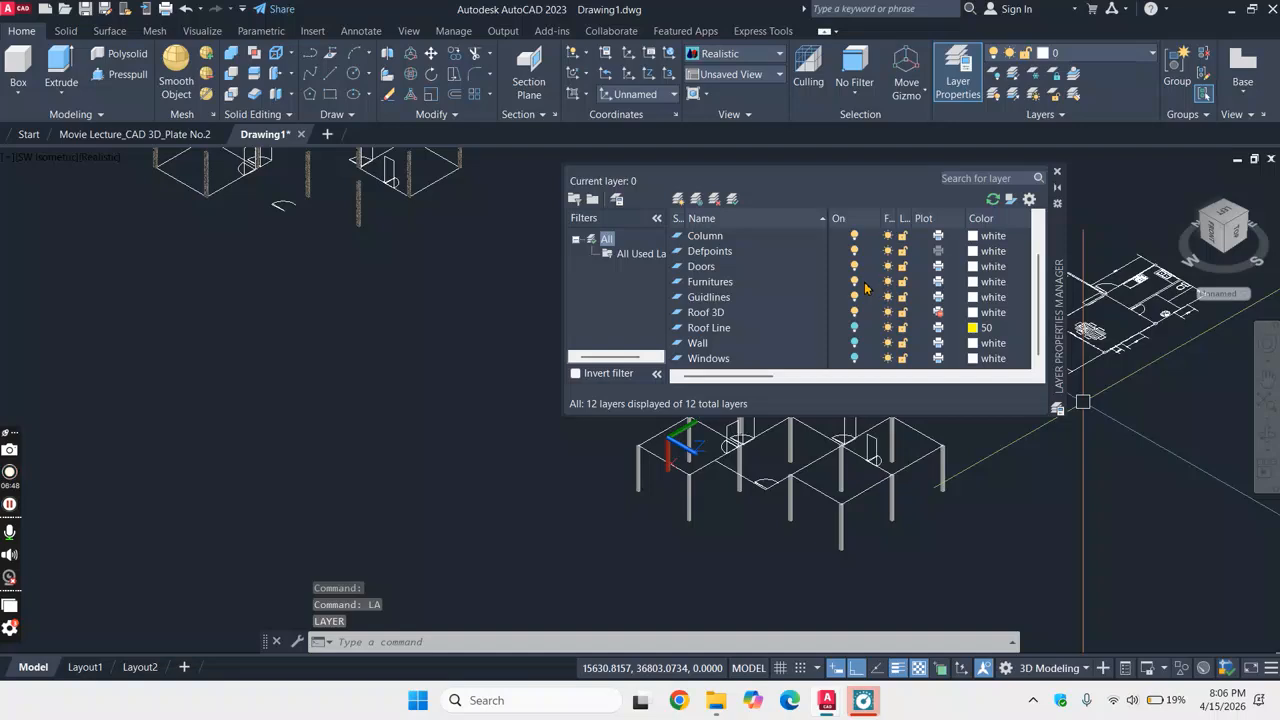
{"action": "left_click", "coordinate": [855, 331]}
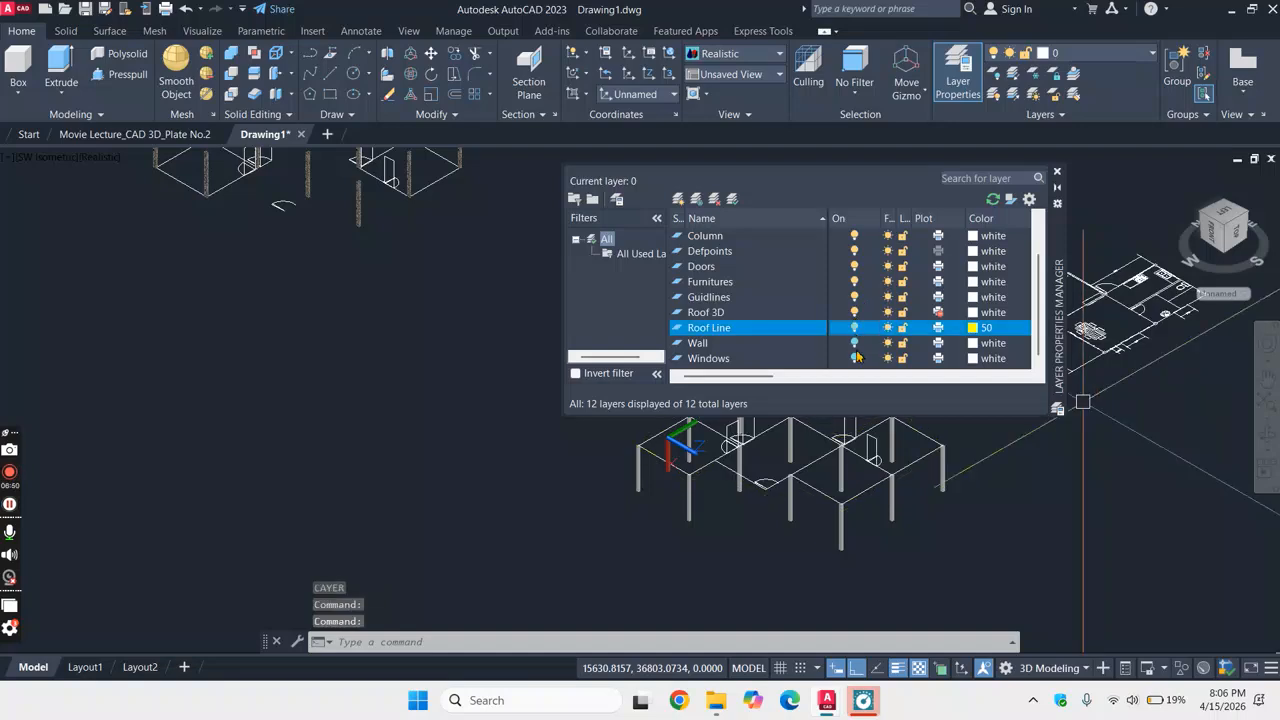
{"action": "left_click", "coordinate": [855, 344]}
{"action": "left_click", "coordinate": [855, 344]}
{"action": "left_click", "coordinate": [854, 330]}
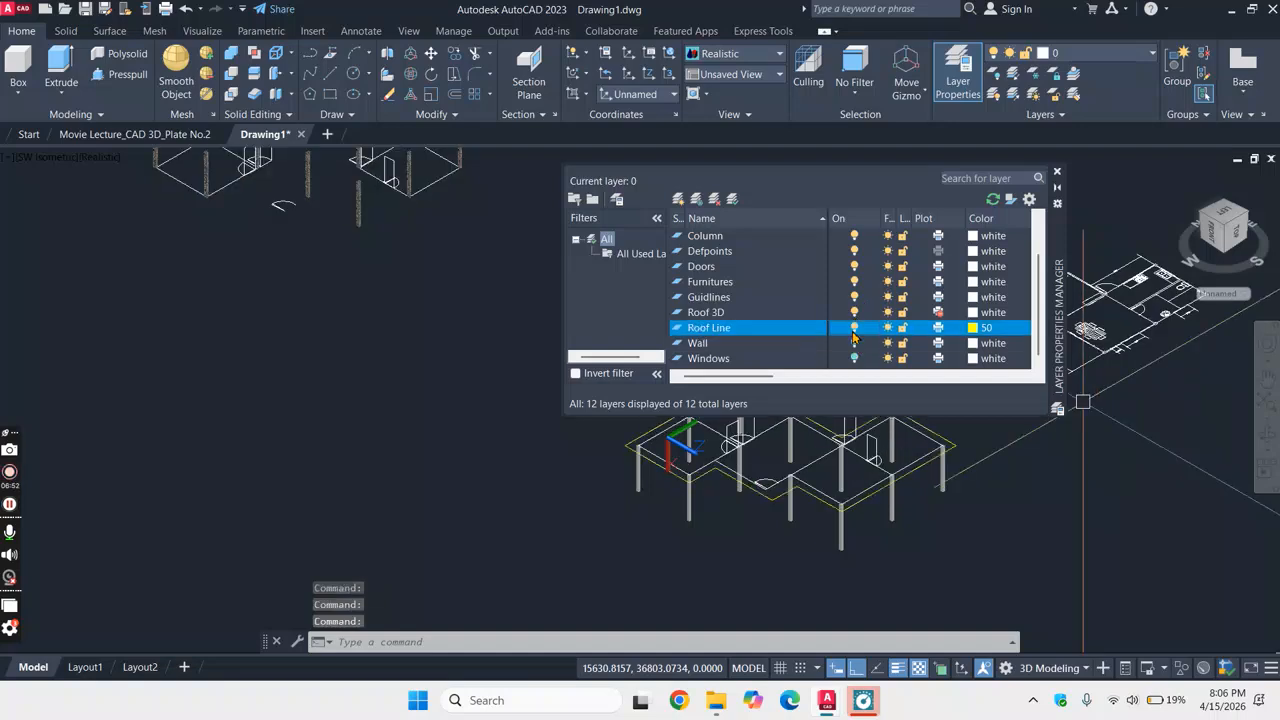
{"action": "left_click", "coordinate": [855, 358]}
{"action": "left_click", "coordinate": [855, 343]}
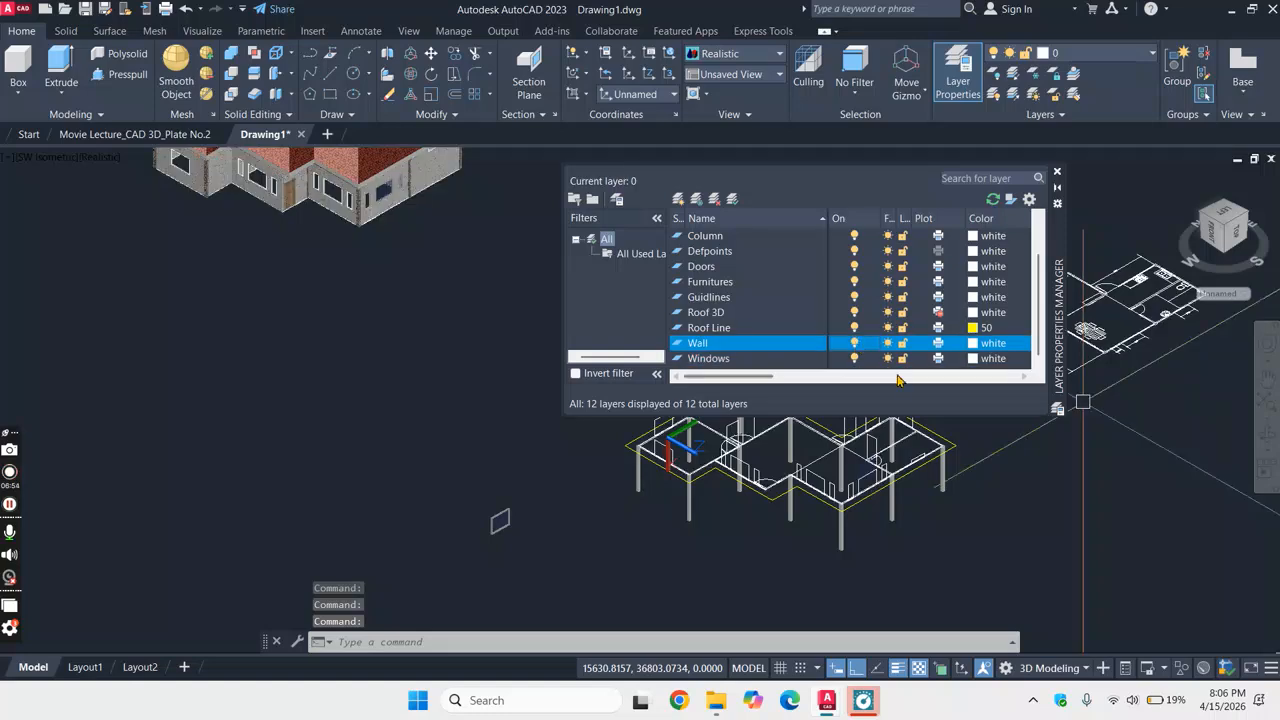
{"action": "left_click", "coordinate": [1060, 176]}
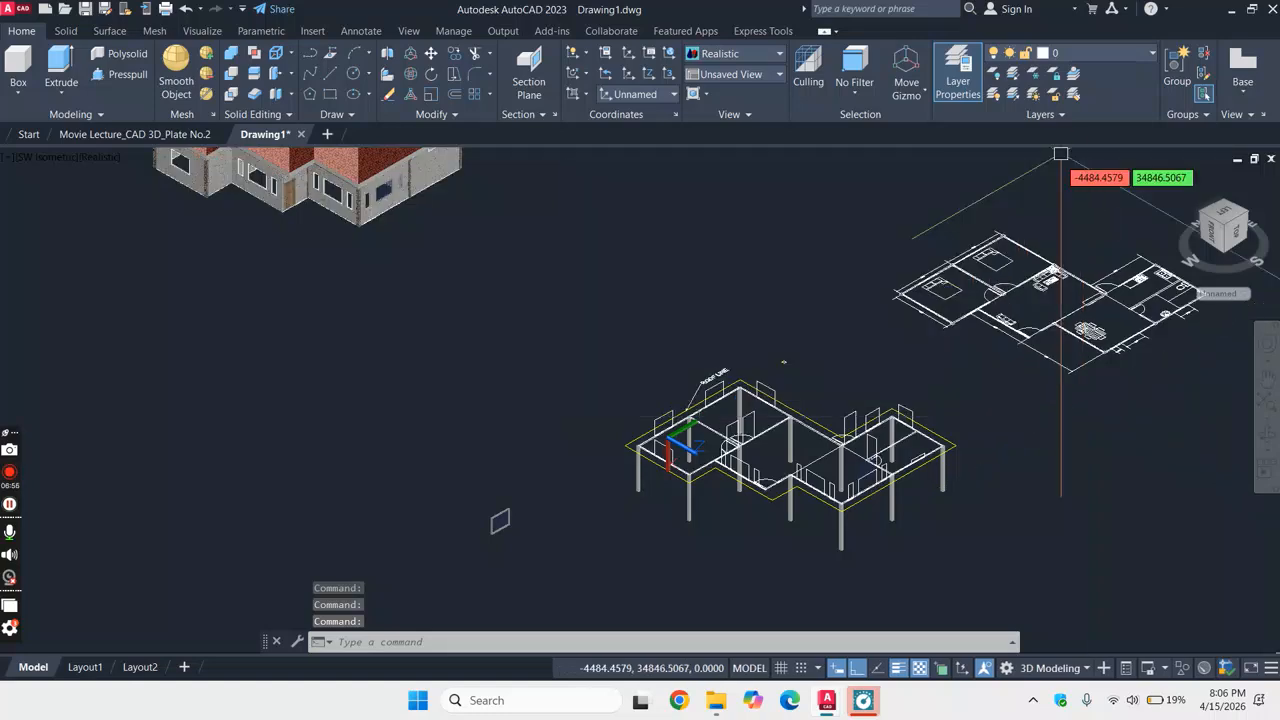
- Compare the columns with the plan and the finished house model, and undo turning on the Roof Line, Wall and Windows layers
{"action": "scroll", "coordinate": [951, 390], "scroll_direction": "up", "scroll_amount": 3}
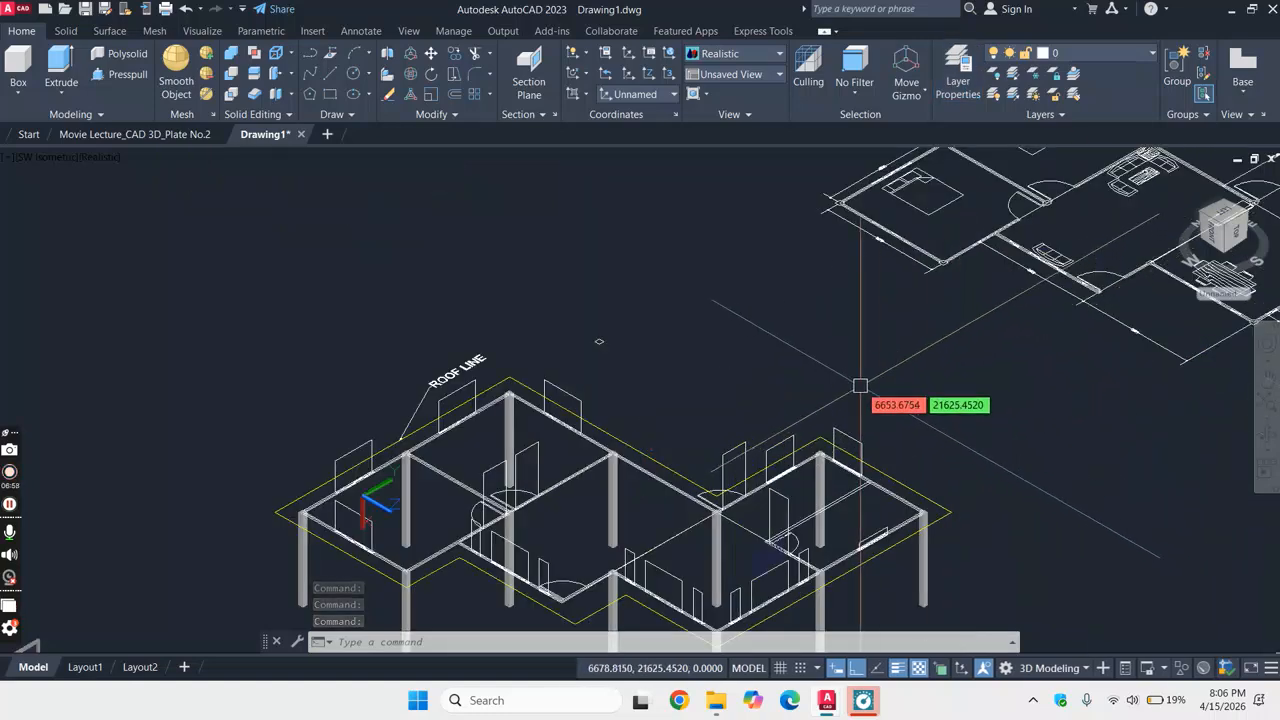
{"action": "scroll", "coordinate": [835, 406], "scroll_direction": "up", "scroll_amount": 3}
{"action": "scroll", "coordinate": [886, 377], "scroll_direction": "down", "scroll_amount": 6}
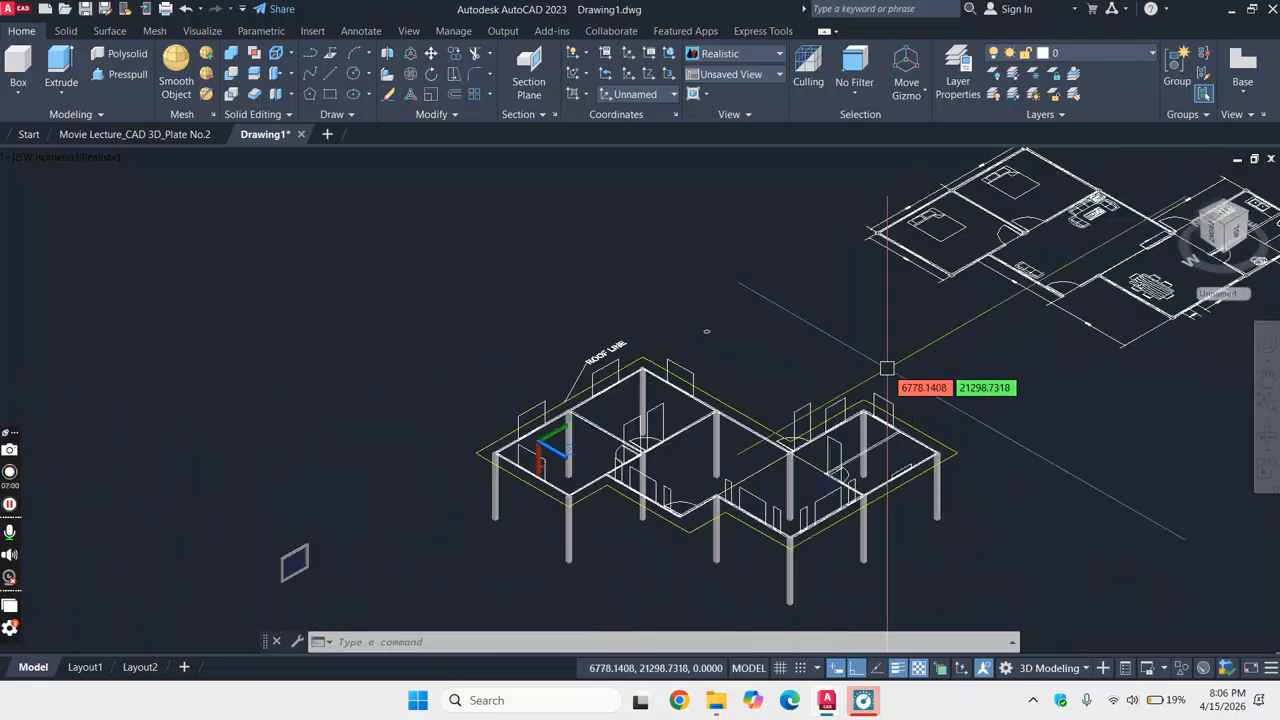
{"action": "scroll", "coordinate": [983, 466], "scroll_direction": "up", "scroll_amount": 3}
{"action": "scroll", "coordinate": [982, 466], "scroll_direction": "down", "scroll_amount": 4}
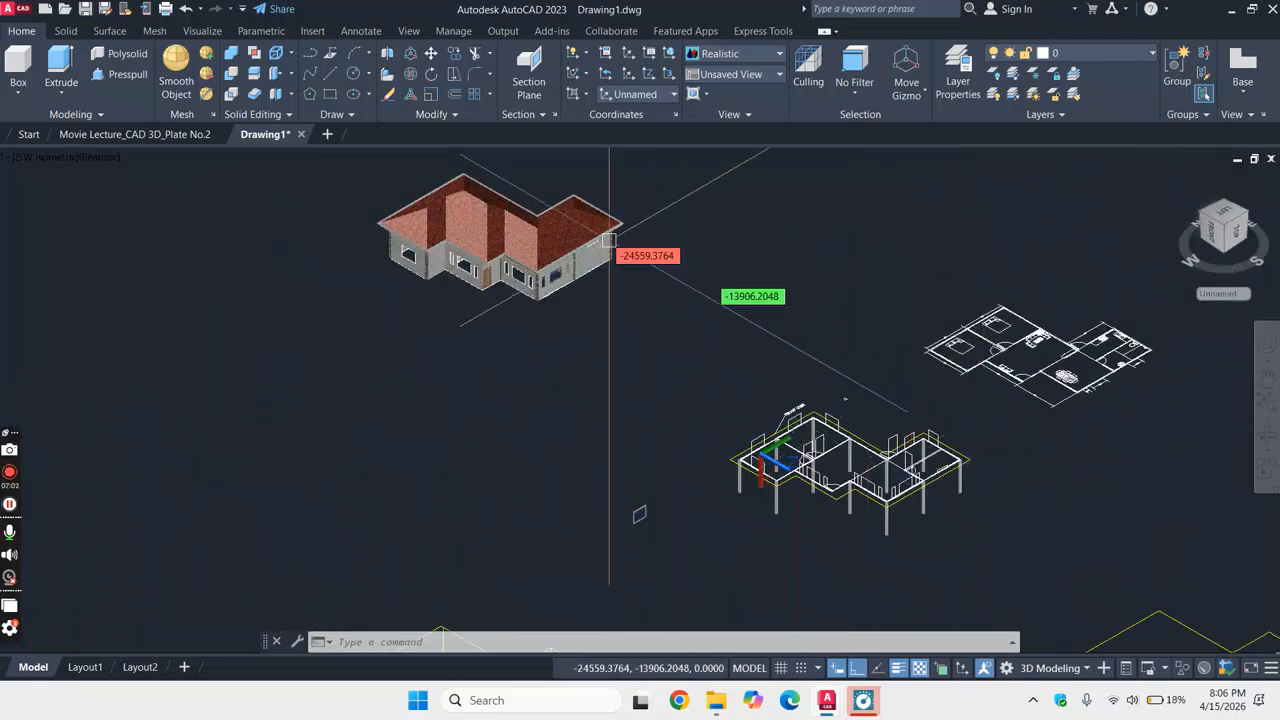
{"action": "scroll", "coordinate": [858, 382], "scroll_direction": "up", "scroll_amount": 3}
{"action": "scroll", "coordinate": [860, 385], "scroll_direction": "down", "scroll_amount": 5}
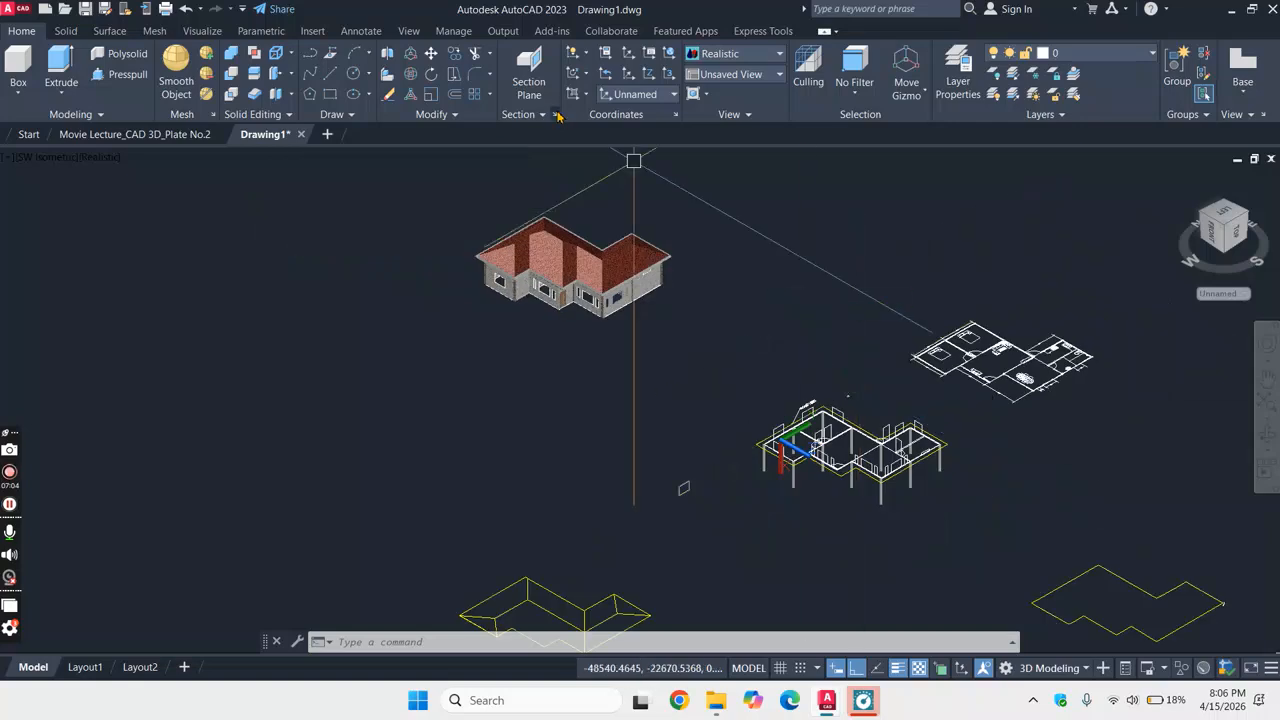
{"action": "left_click", "coordinate": [186, 9]}
{"action": "left_click", "coordinate": [186, 9]}
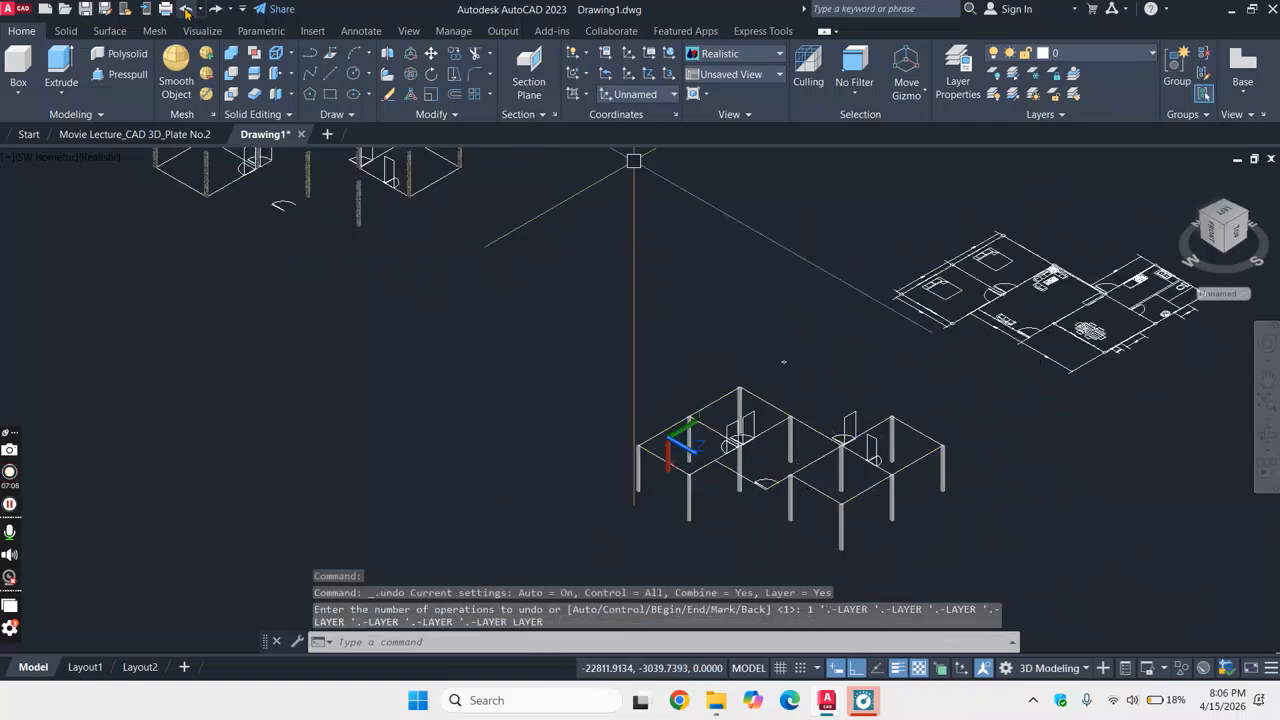
- Undo the remaining layer changes and the earlier extrusion of the columns, back to the flat column profiles
{"action": "left_click", "coordinate": [186, 9]}
{"action": "left_click", "coordinate": [186, 9]}
{"action": "left_click", "coordinate": [186, 9]}
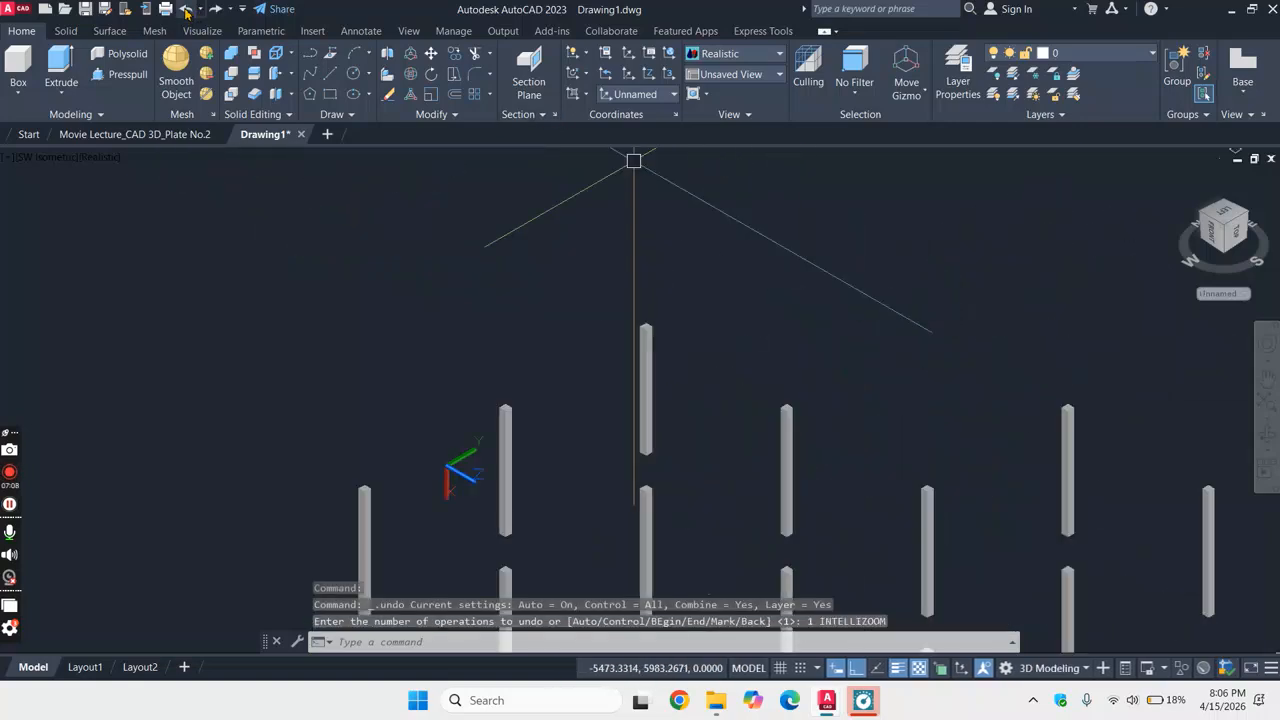
{"action": "left_click", "coordinate": [186, 9]}
{"action": "left_click", "coordinate": [186, 9]}
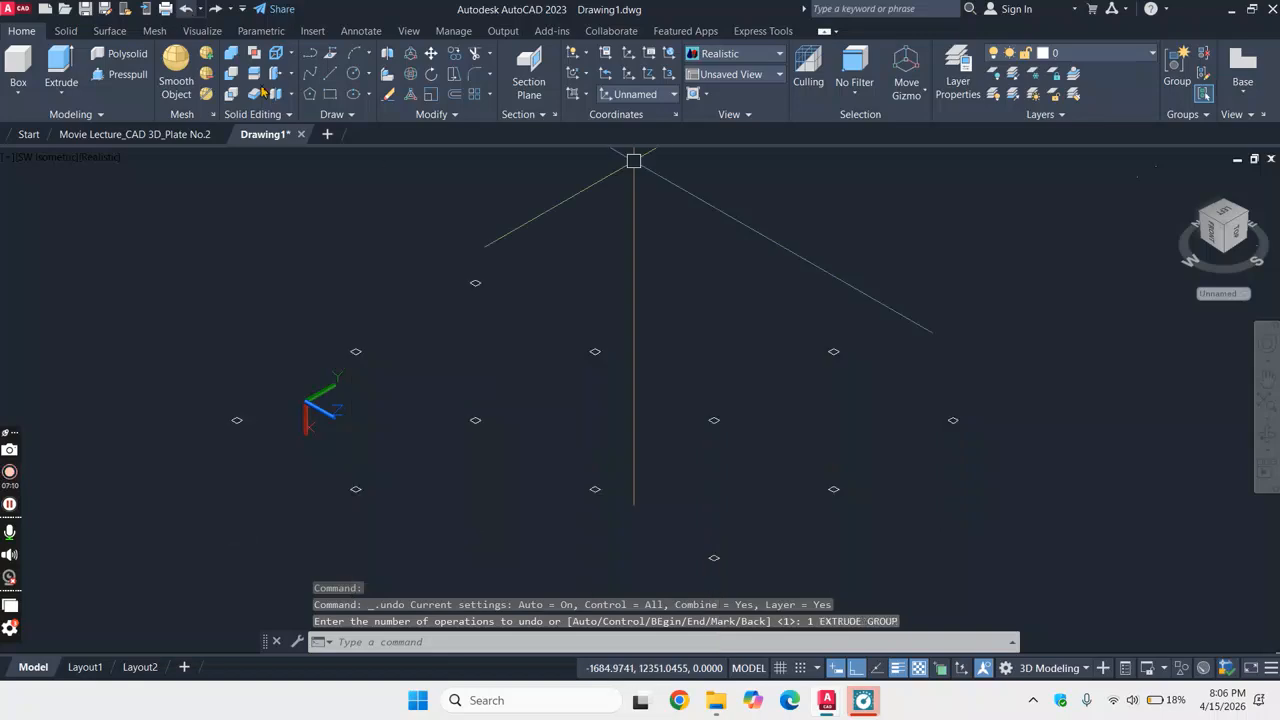
- Extrude the twelve column profiles of the roof-line plan to a height of 3500
{"action": "scroll", "coordinate": [606, 247], "scroll_direction": "down", "scroll_amount": 6}
{"action": "scroll", "coordinate": [395, 214], "scroll_direction": "up", "scroll_amount": 3}
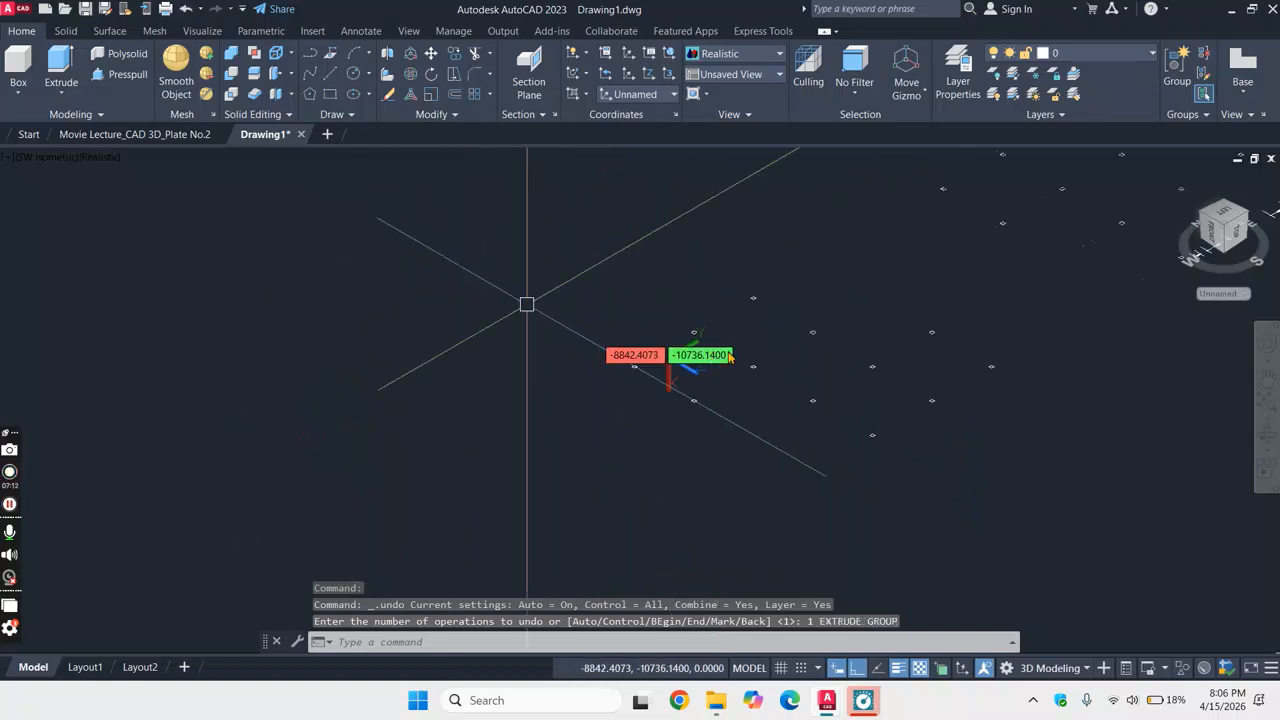
{"action": "scroll", "coordinate": [871, 340], "scroll_direction": "up", "scroll_amount": 2}
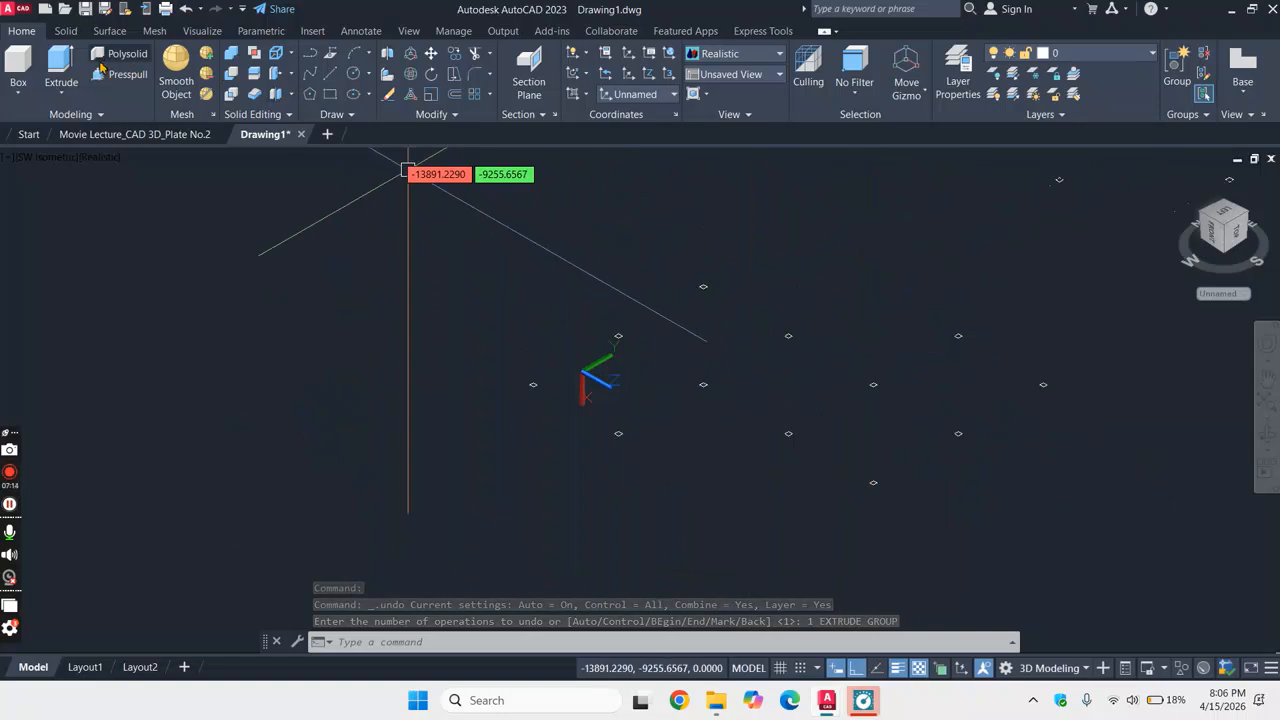
{"action": "left_click", "coordinate": [62, 62]}
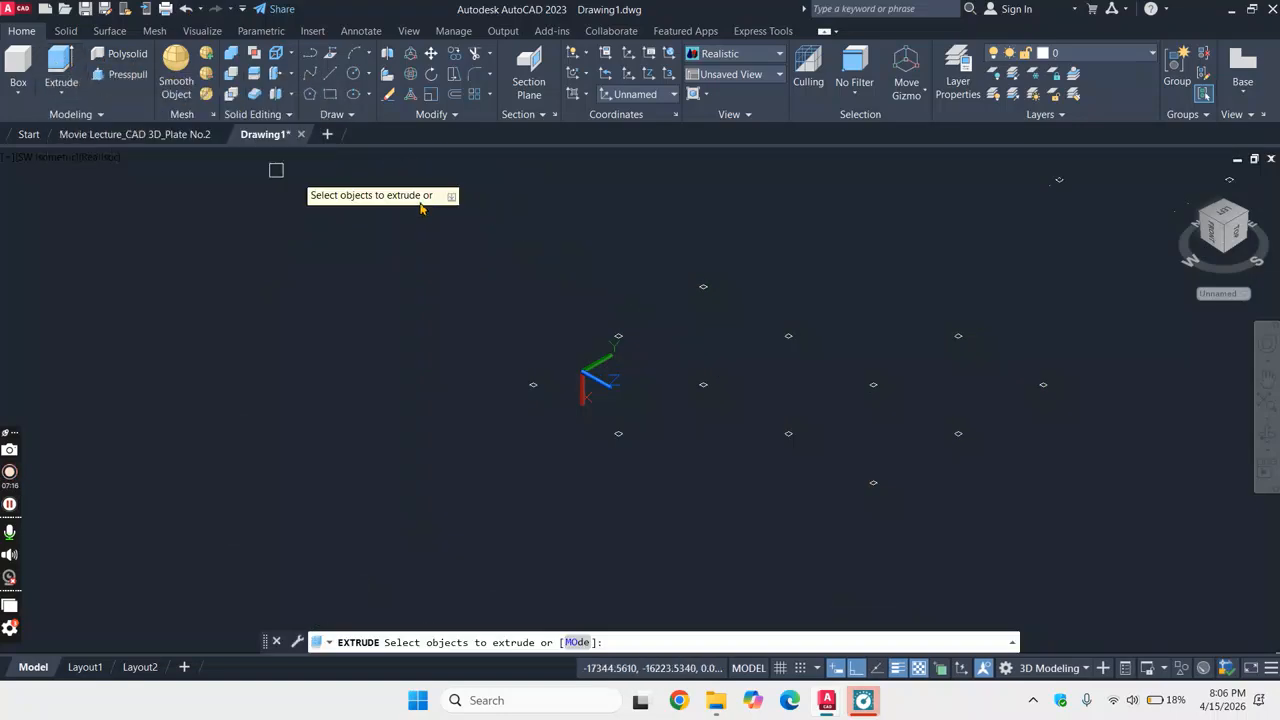
{"action": "left_click", "coordinate": [431, 189]}
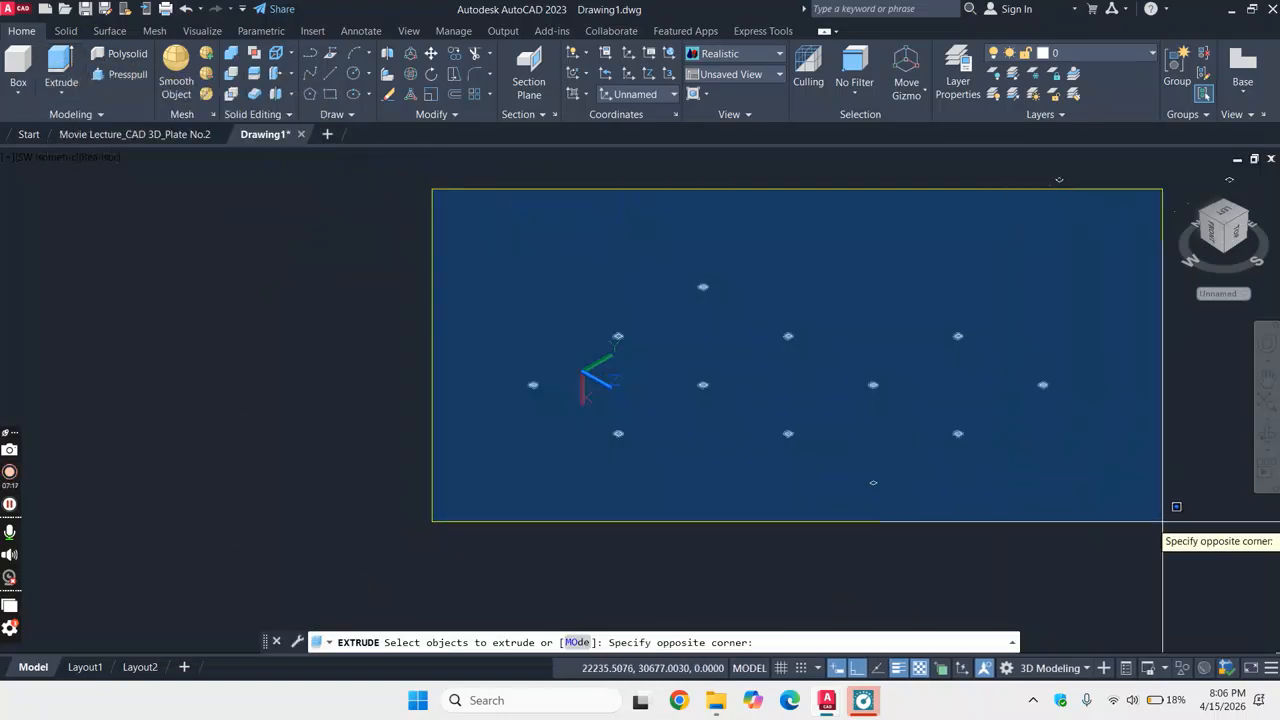
{"action": "left_click", "coordinate": [1062, 545]}
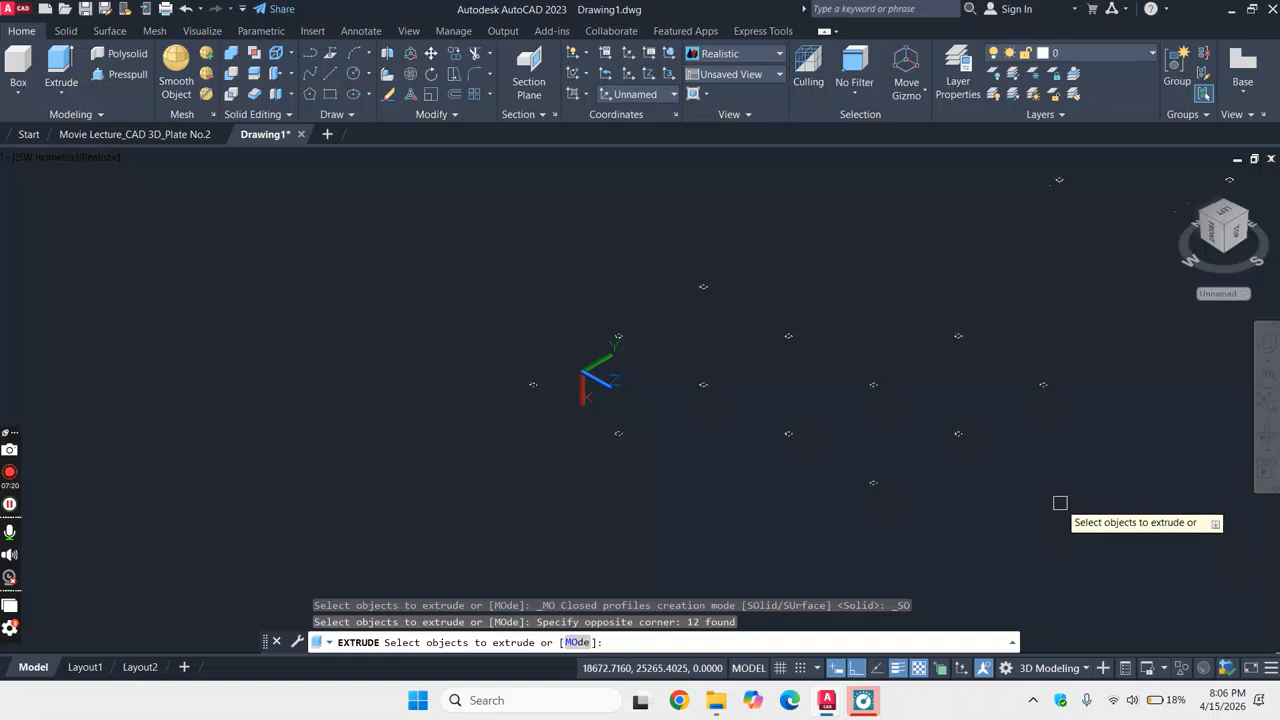
{"action": "key", "text": "Return"}
{"action": "scroll", "coordinate": [833, 342], "scroll_direction": "down", "scroll_amount": 6}
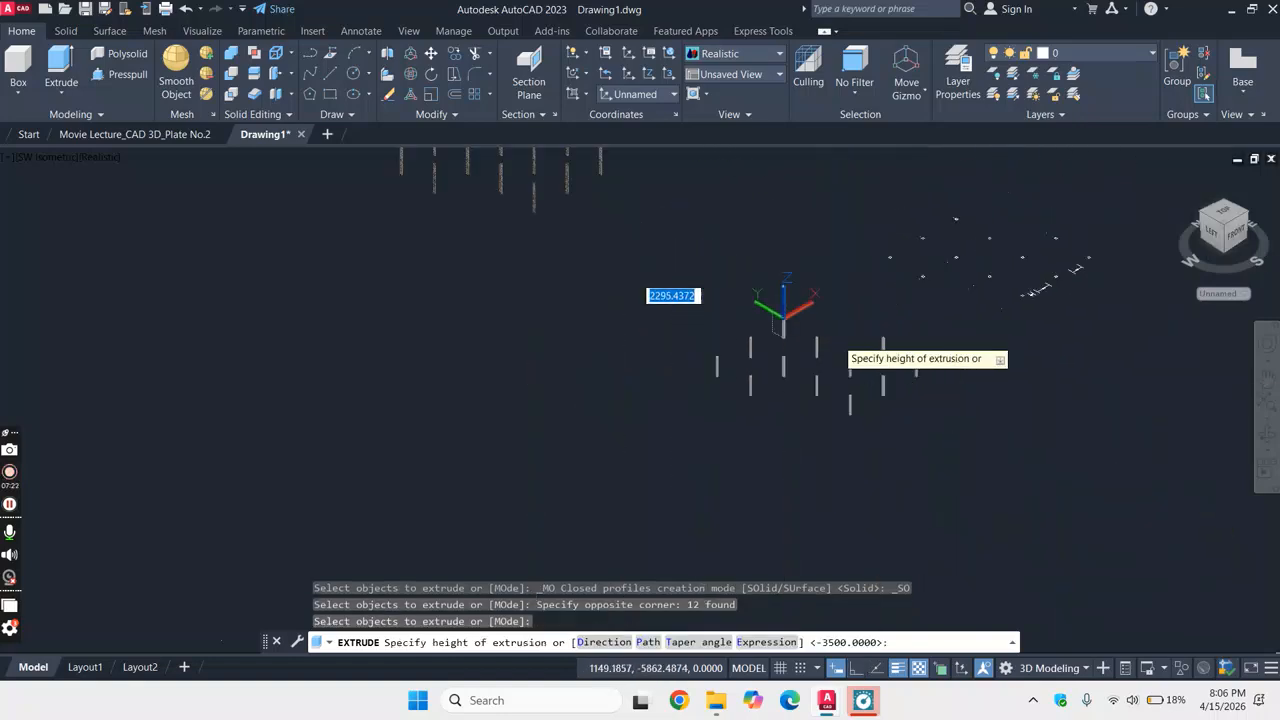
{"action": "scroll", "coordinate": [830, 390], "scroll_direction": "down", "scroll_amount": 3}
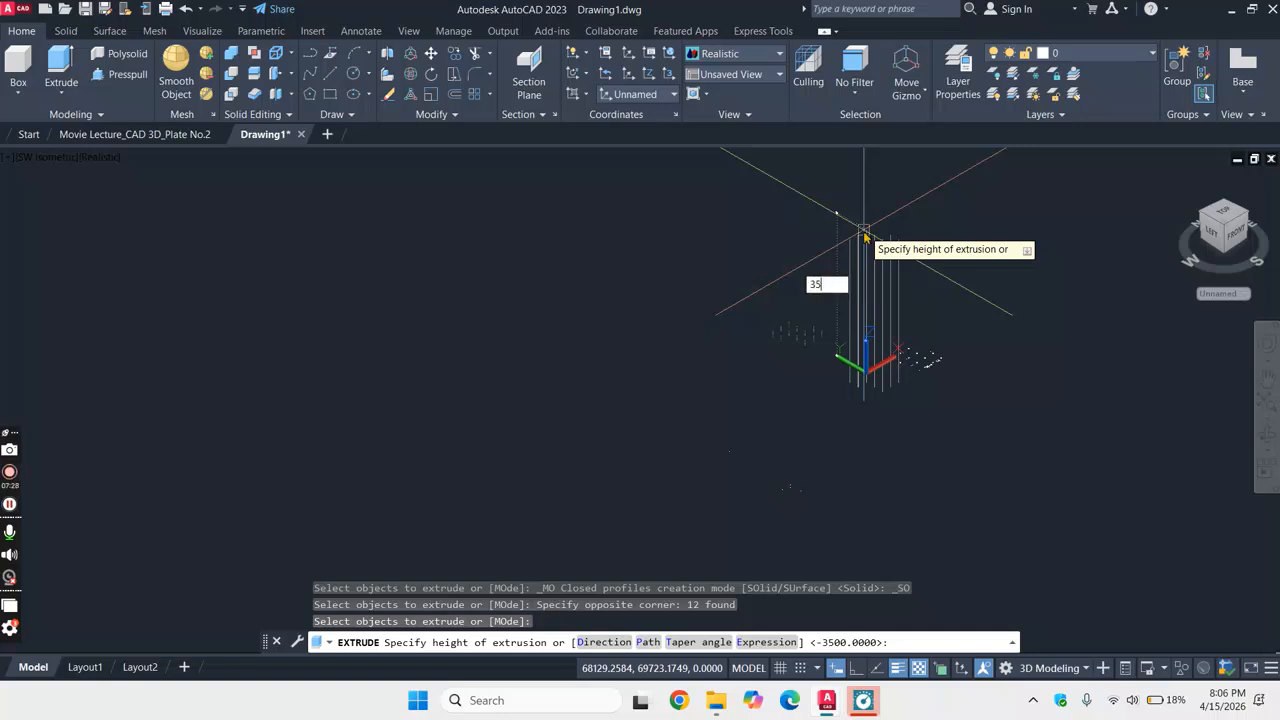
{"action": "key", "text": "Return"}
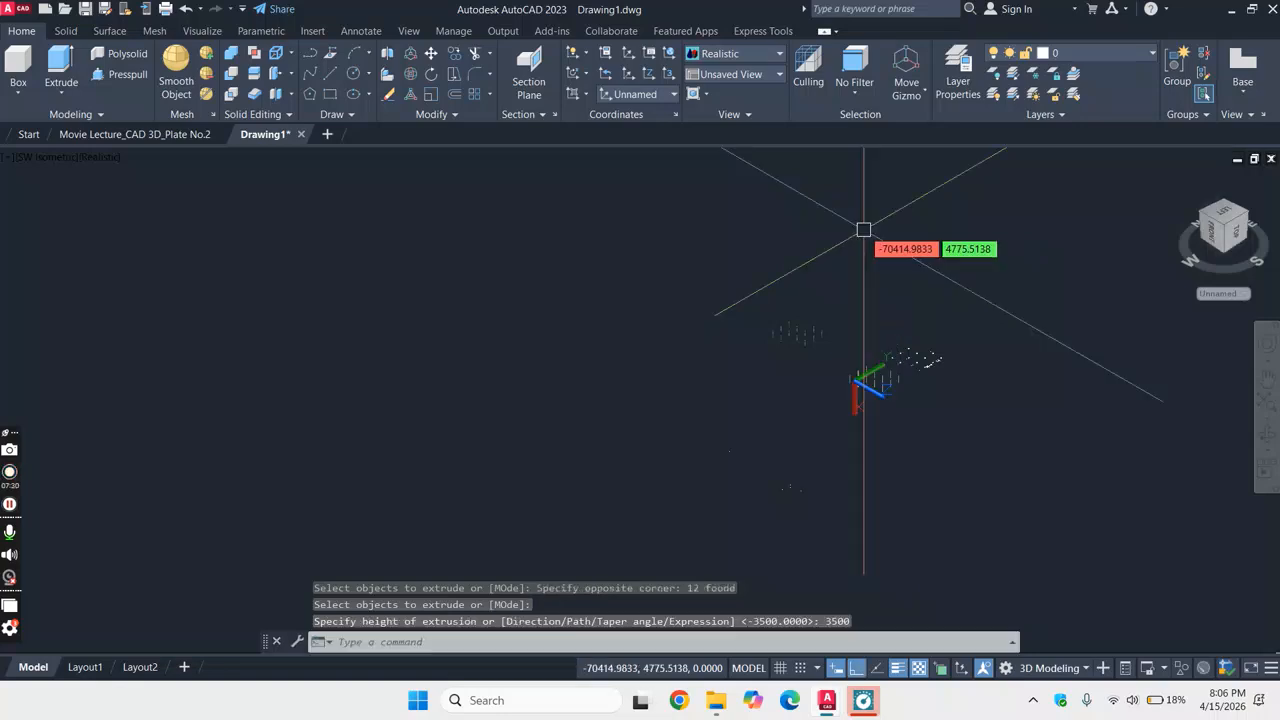
{"action": "scroll", "coordinate": [866, 386], "scroll_direction": "up", "scroll_amount": 6}
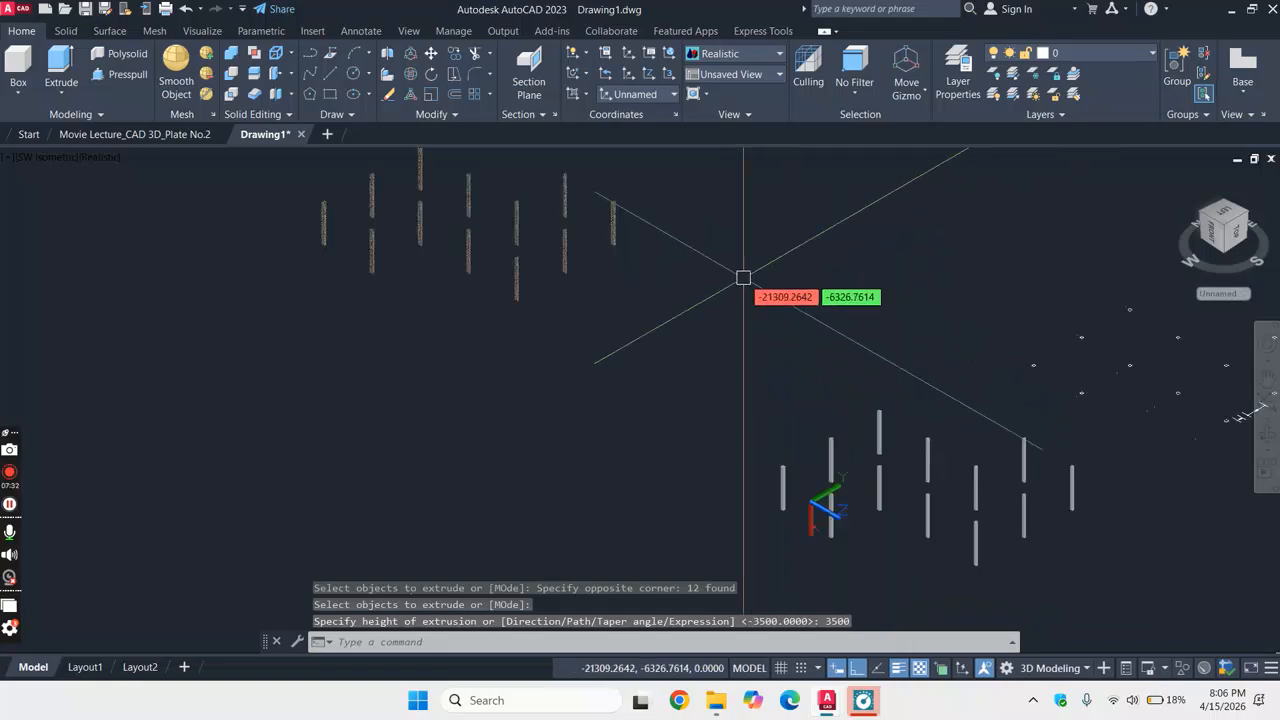
- Turn on the Doors, Furnitures, Guidlines, Roof Line, Wall and Windows layers and close the Layer Properties Manager
{"action": "type", "text": "la"}
{"action": "key", "text": "Return"}
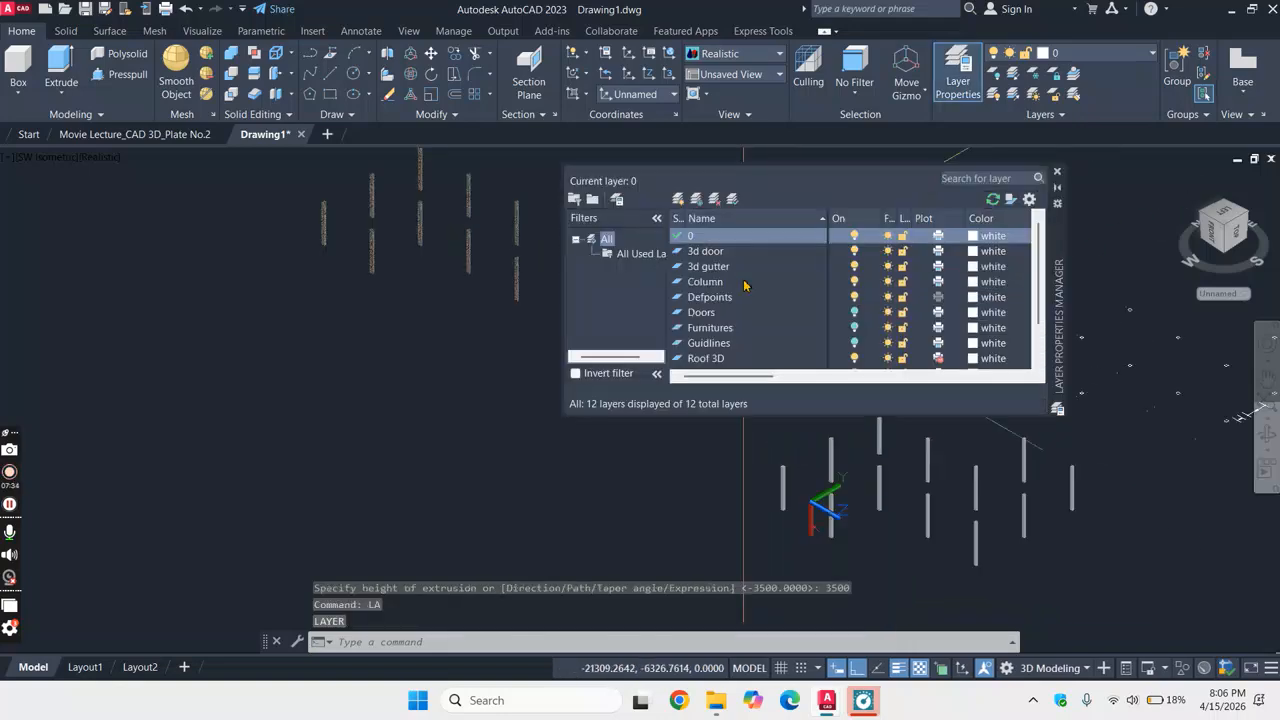
{"action": "left_click", "coordinate": [854, 312]}
{"action": "left_click", "coordinate": [854, 327]}
{"action": "left_click", "coordinate": [854, 343]}
{"action": "scroll", "coordinate": [884, 338], "scroll_direction": "down", "scroll_amount": 1}
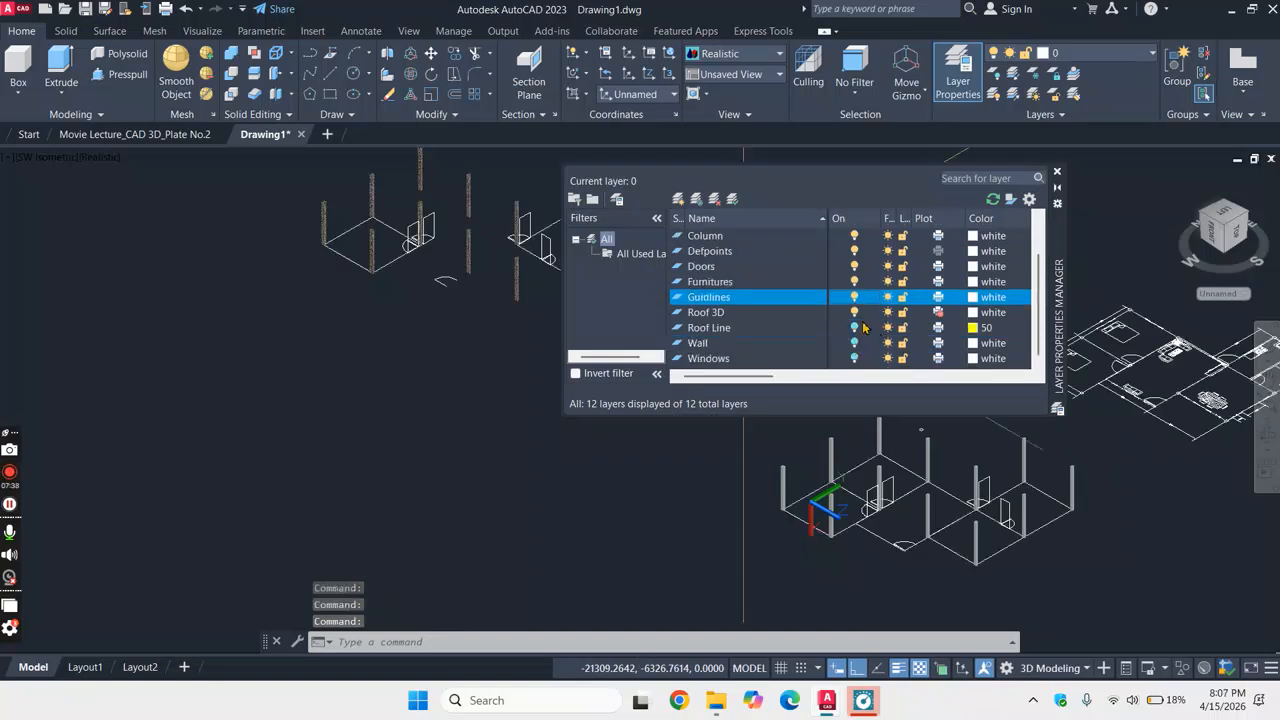
{"action": "left_click", "coordinate": [854, 328]}
{"action": "left_click", "coordinate": [855, 343]}
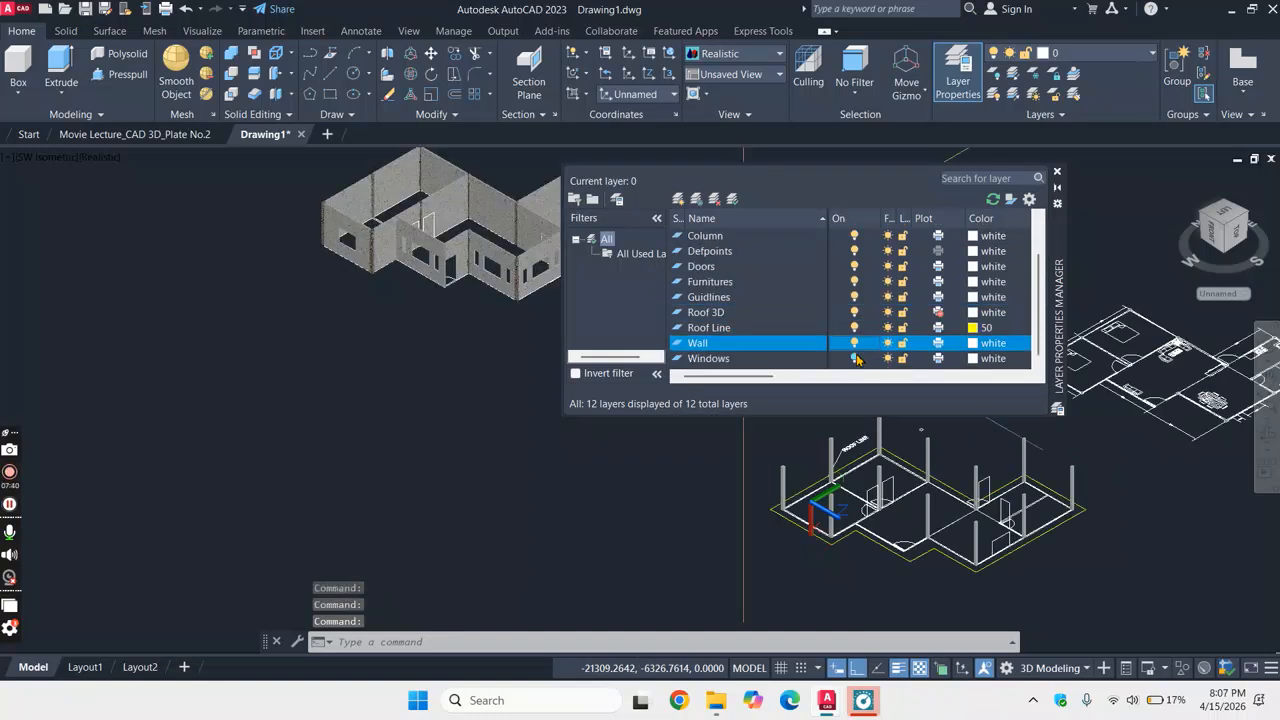
{"action": "left_click", "coordinate": [855, 358]}
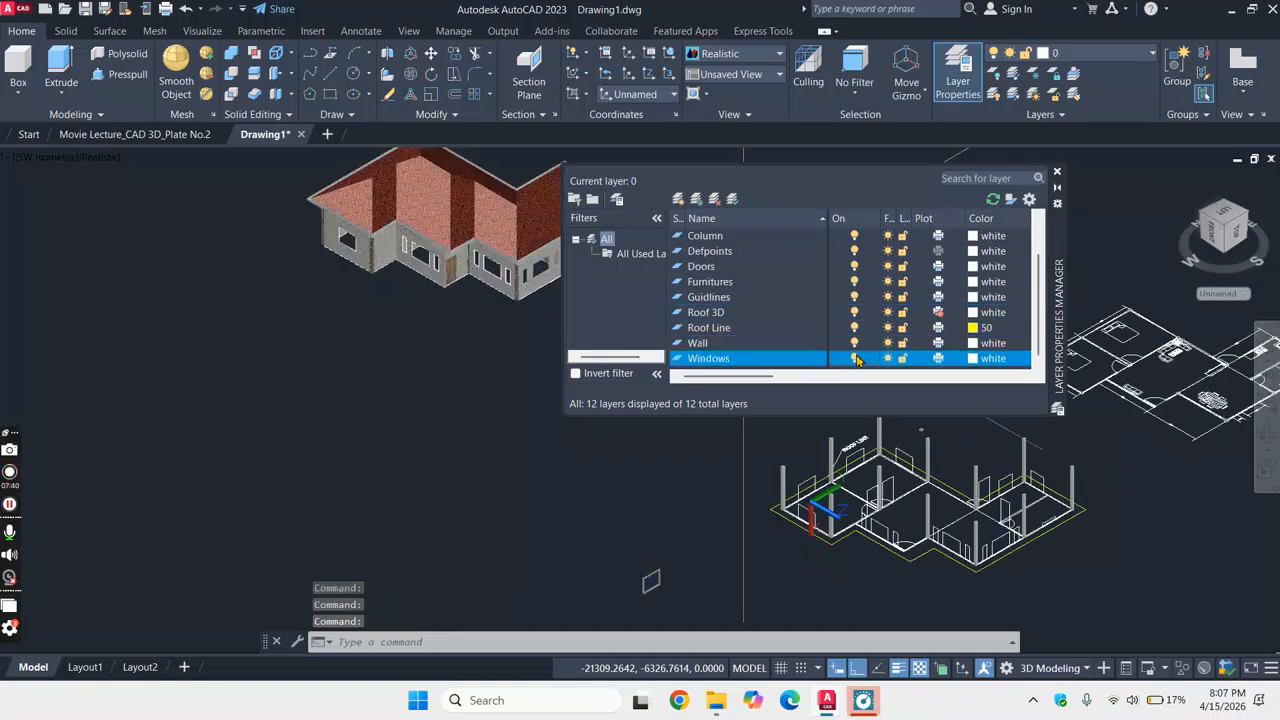
{"action": "left_click", "coordinate": [1057, 171]}
- Delete the finished house model with the red roof
{"action": "scroll", "coordinate": [768, 290], "scroll_direction": "down", "scroll_amount": 3}
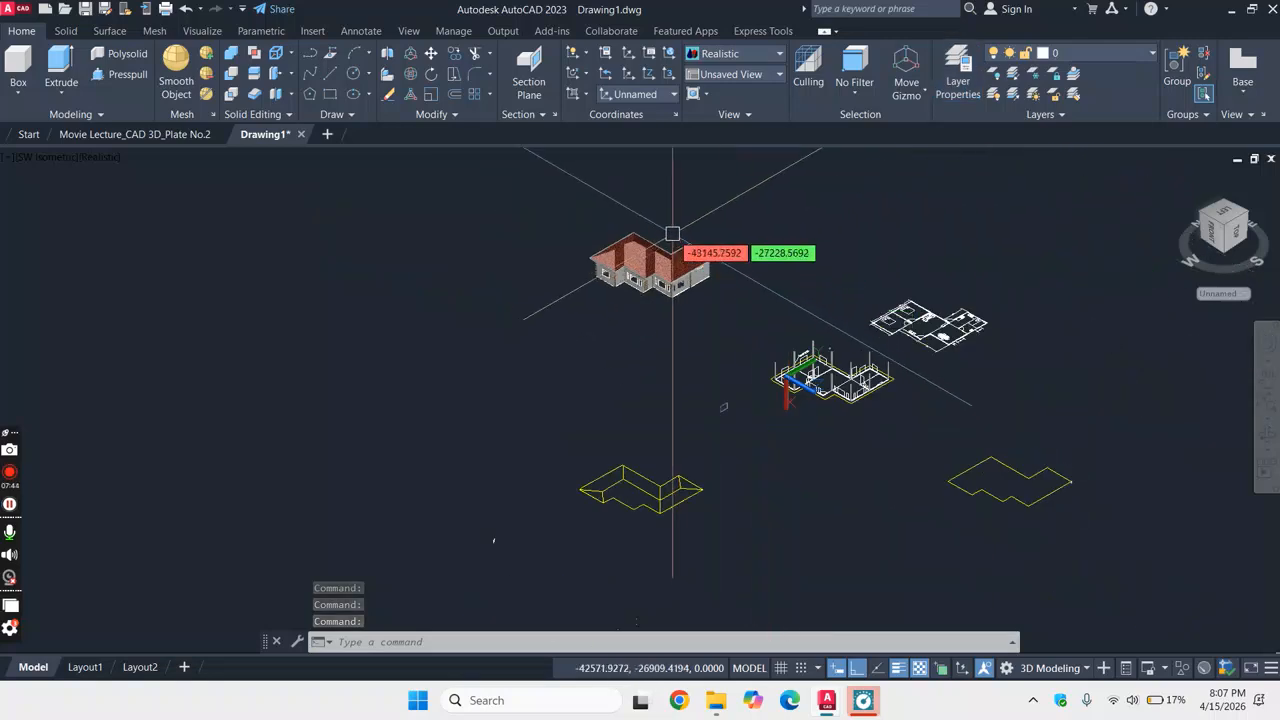
{"action": "scroll", "coordinate": [600, 240], "scroll_direction": "up", "scroll_amount": 3}
{"action": "left_click", "coordinate": [453, 201]}
{"action": "left_click", "coordinate": [811, 390]}
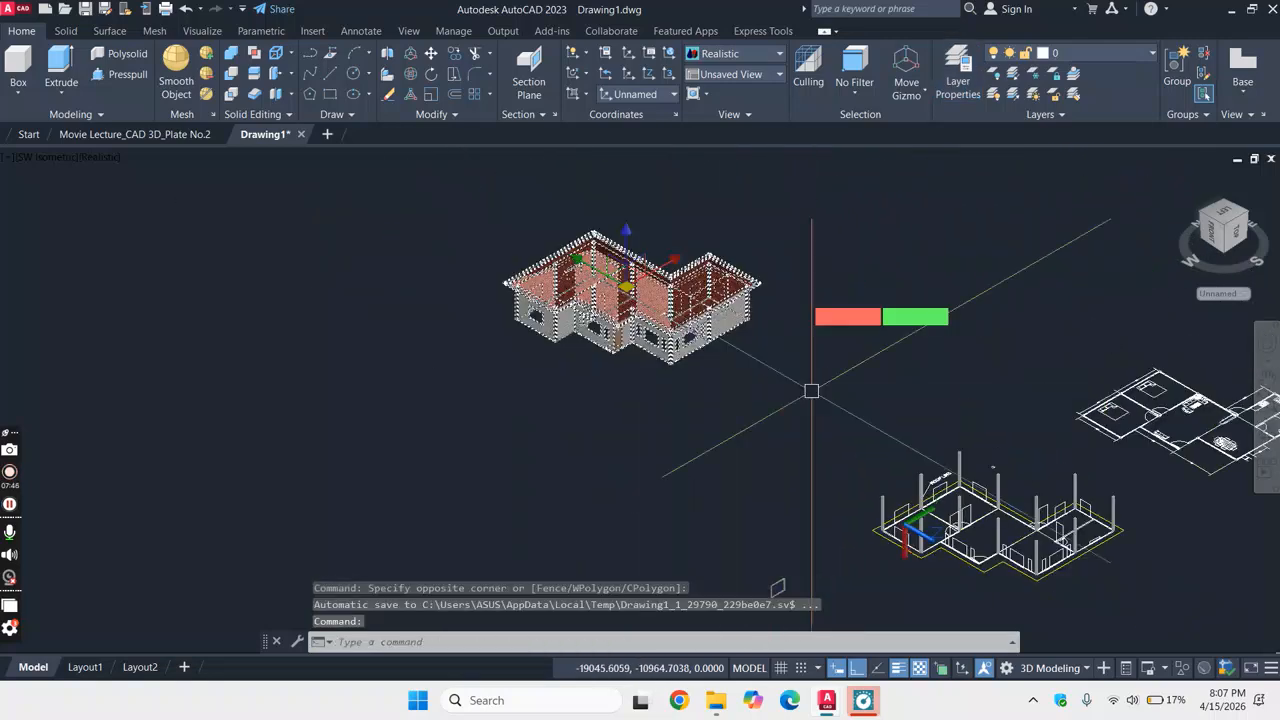
{"action": "key", "text": "Delete"}
- Examine the separate window model and the plan with its extruded columns
{"action": "scroll", "coordinate": [788, 274], "scroll_direction": "down", "scroll_amount": 4}
{"action": "scroll", "coordinate": [790, 321], "scroll_direction": "up", "scroll_amount": 8}
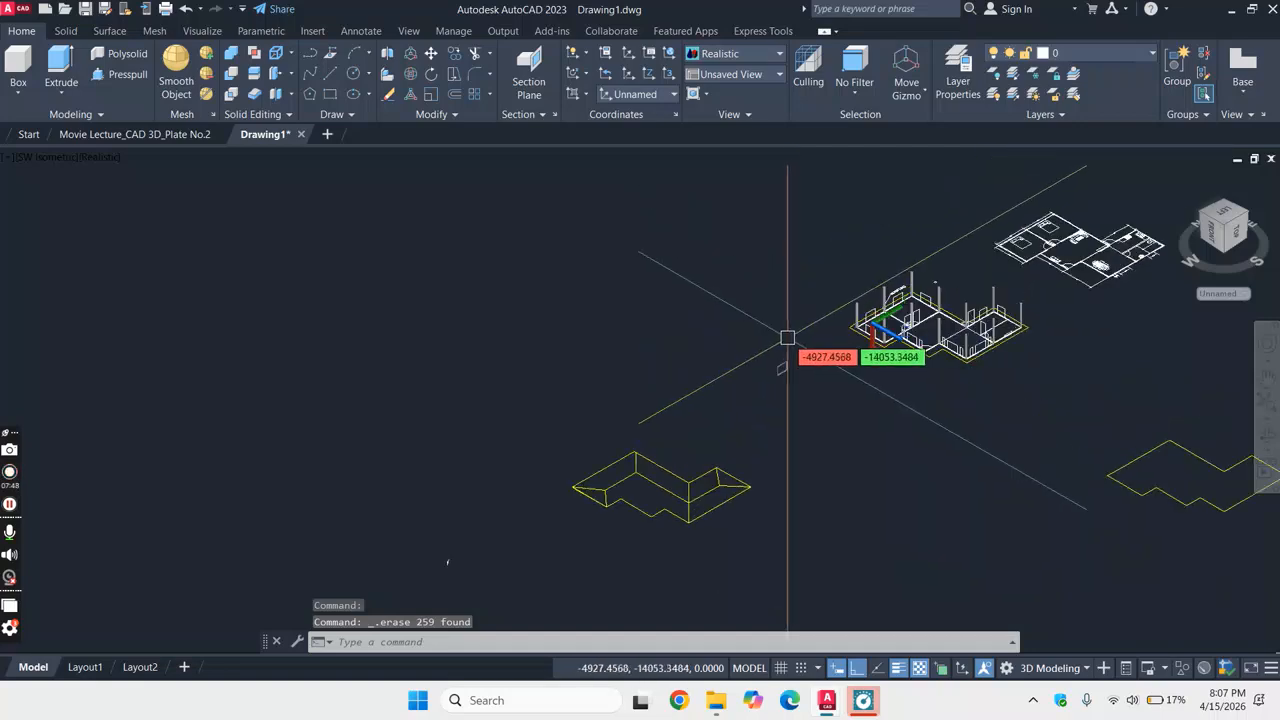
{"action": "scroll", "coordinate": [765, 368], "scroll_direction": "up", "scroll_amount": 8}
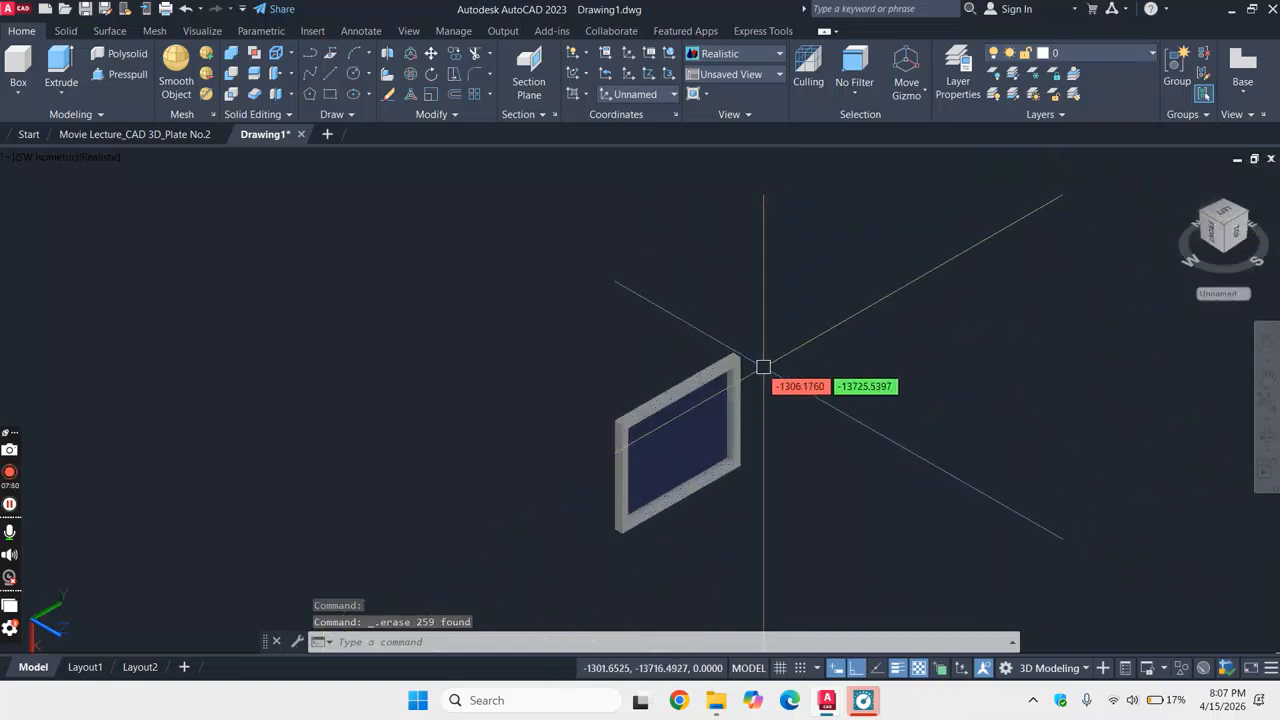
{"action": "scroll", "coordinate": [592, 357], "scroll_direction": "down", "scroll_amount": 9}
{"action": "scroll", "coordinate": [591, 355], "scroll_direction": "up", "scroll_amount": 3}
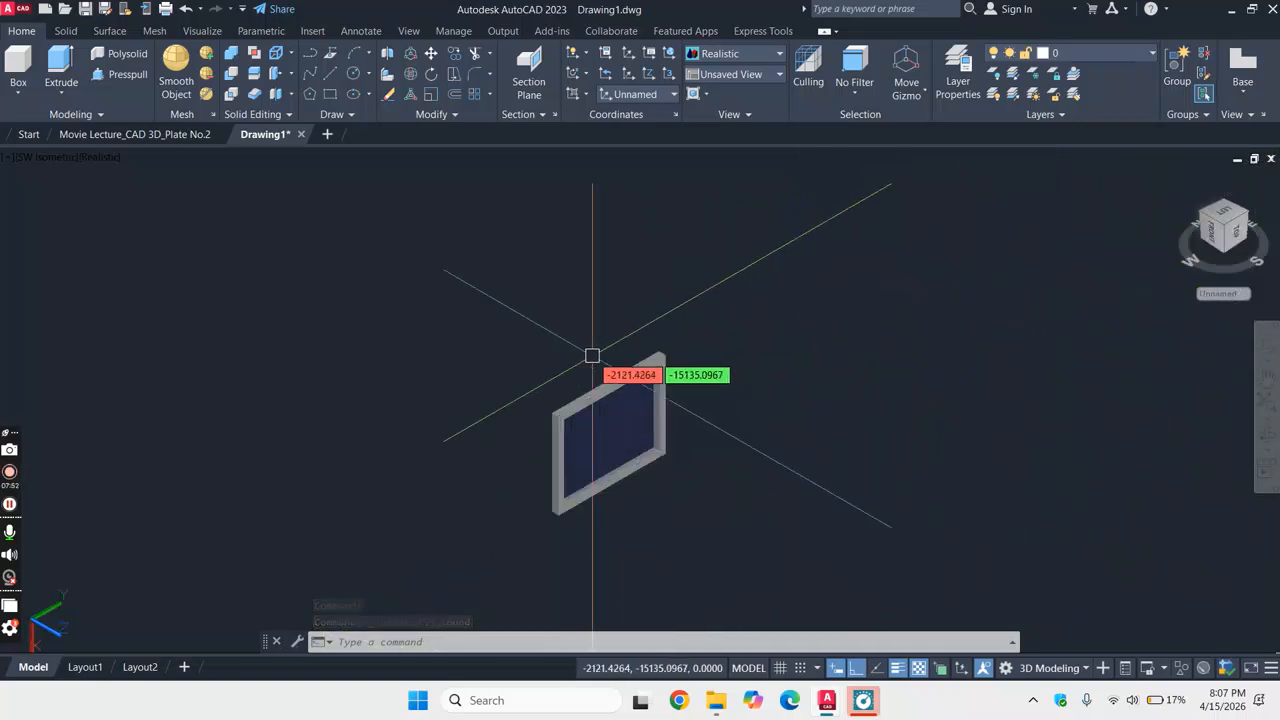
{"action": "scroll", "coordinate": [794, 263], "scroll_direction": "down", "scroll_amount": 6}
{"action": "scroll", "coordinate": [707, 251], "scroll_direction": "up", "scroll_amount": 3}
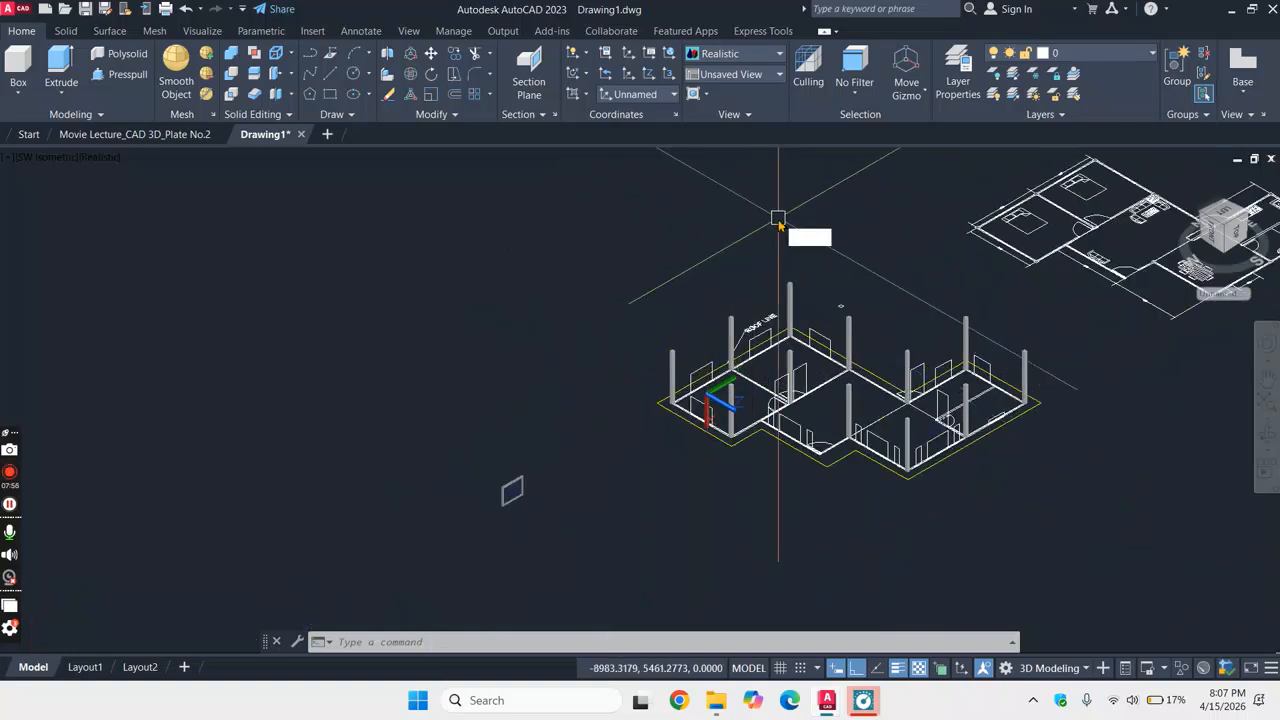
- Turn off the Guidlines, Wall, Windows, Doors and Roof Line layers and close the Layer Properties Manager
{"action": "key", "text": "Return"}
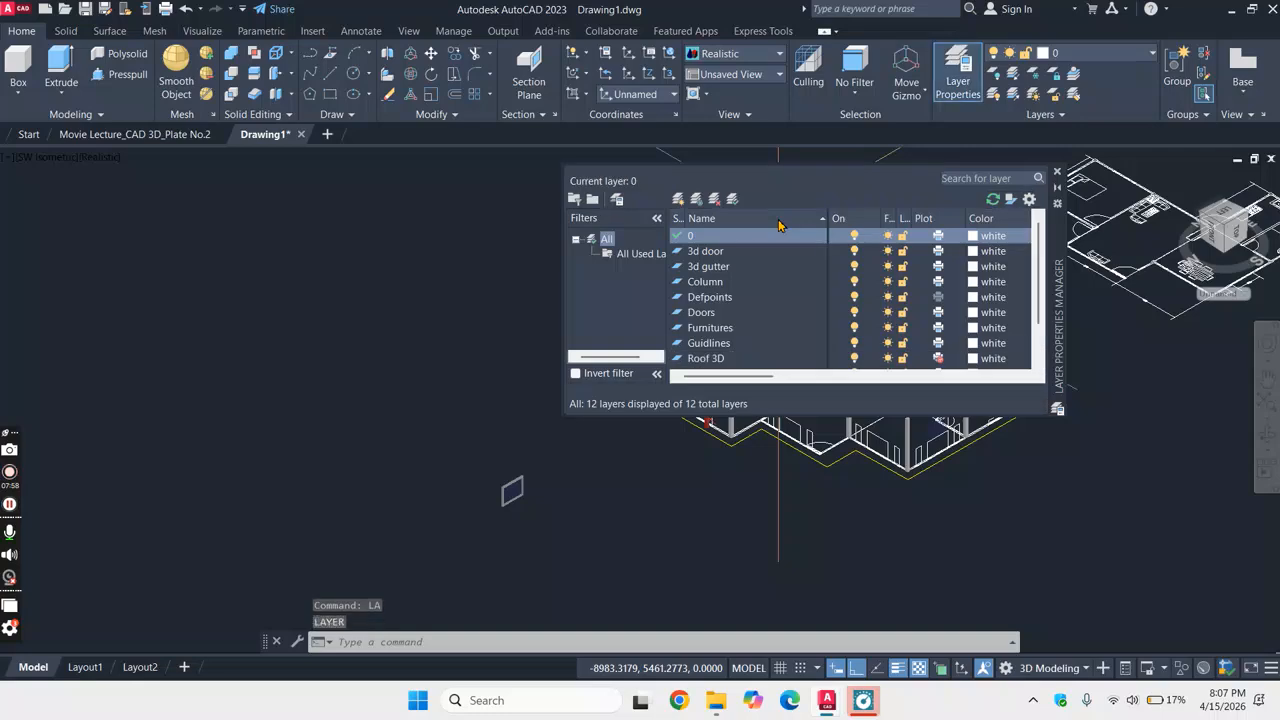
{"action": "left_click", "coordinate": [856, 300]}
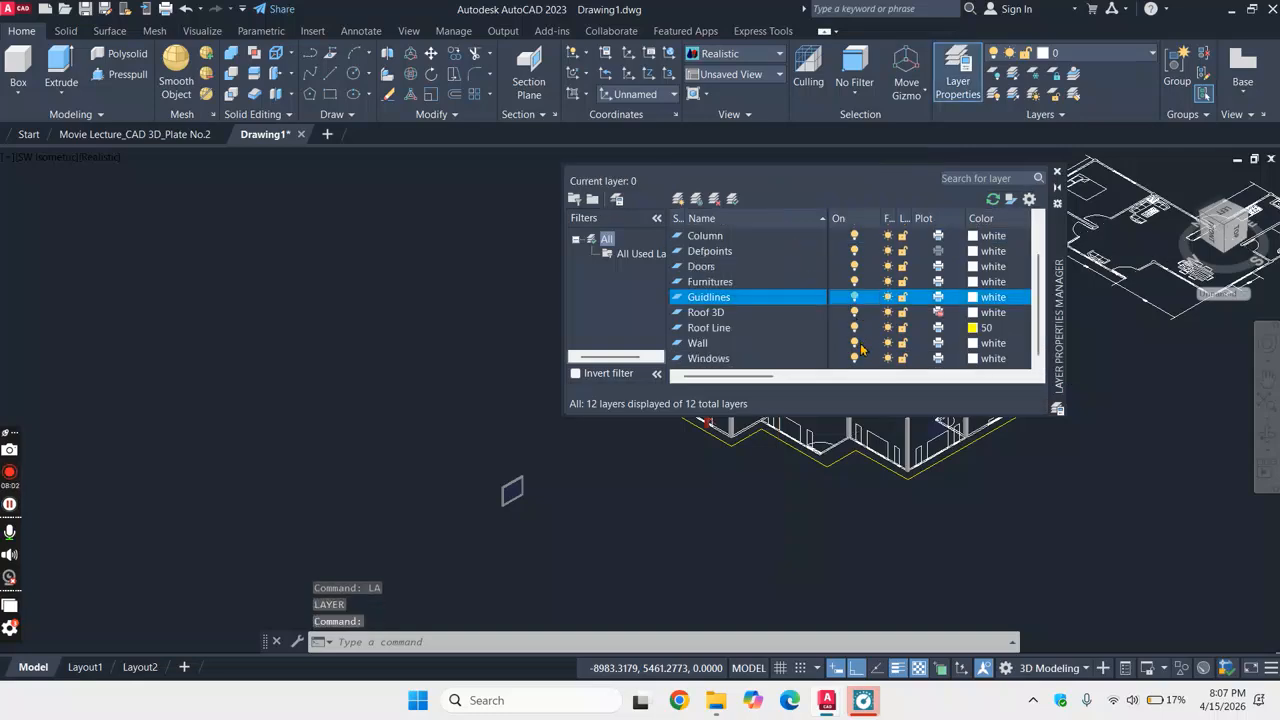
{"action": "left_click", "coordinate": [855, 344]}
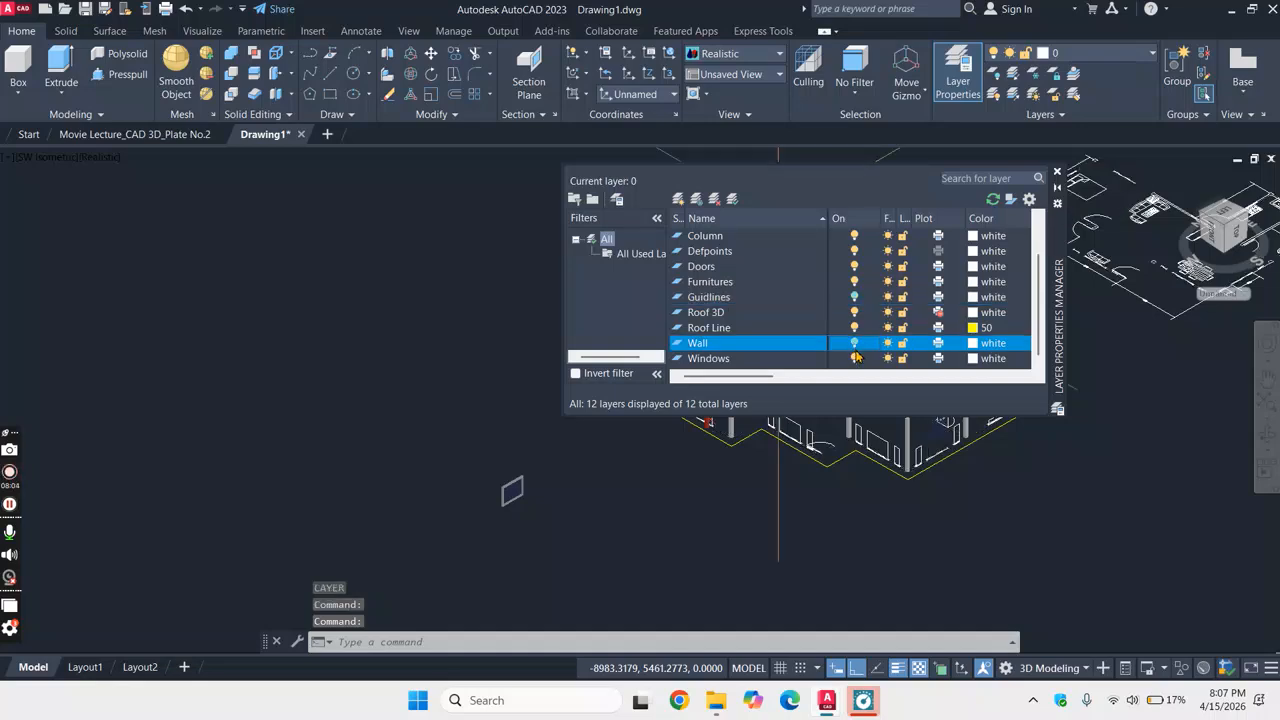
{"action": "left_click", "coordinate": [855, 358]}
{"action": "left_click", "coordinate": [855, 267]}
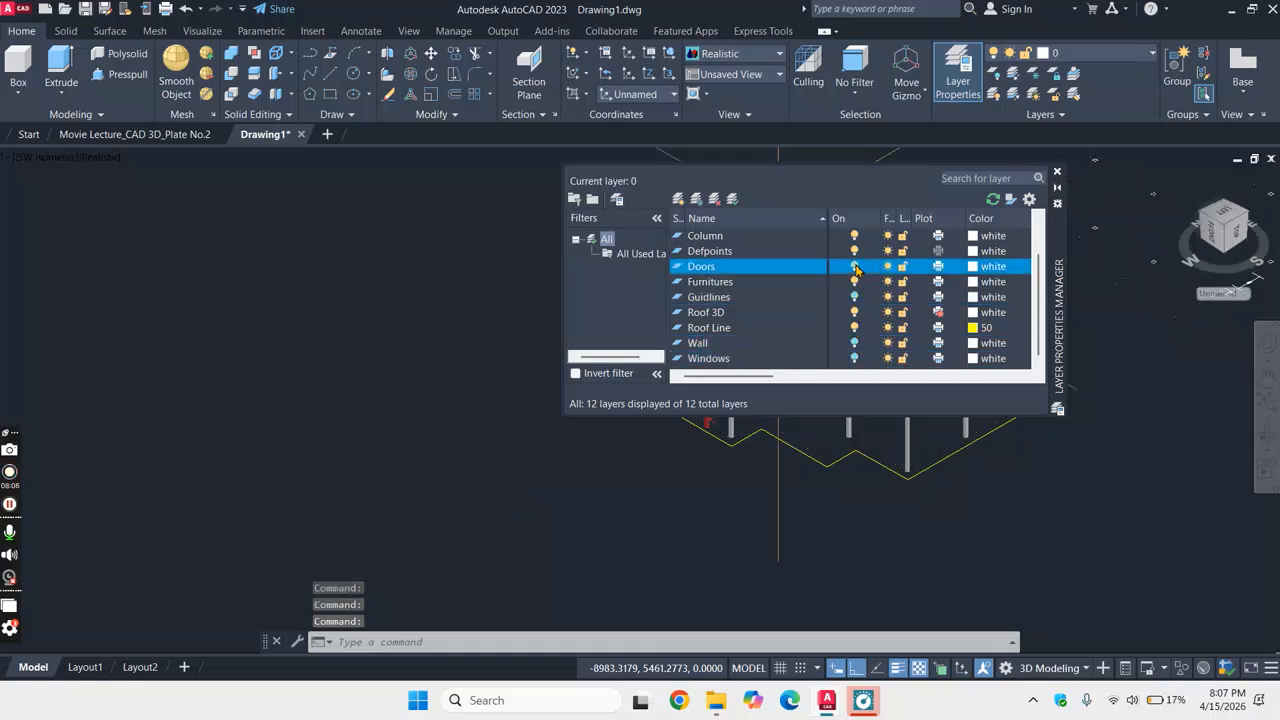
{"action": "scroll", "coordinate": [848, 317], "scroll_direction": "up", "scroll_amount": 1}
{"action": "scroll", "coordinate": [849, 317], "scroll_direction": "down", "scroll_amount": 1}
{"action": "left_click", "coordinate": [855, 328]}
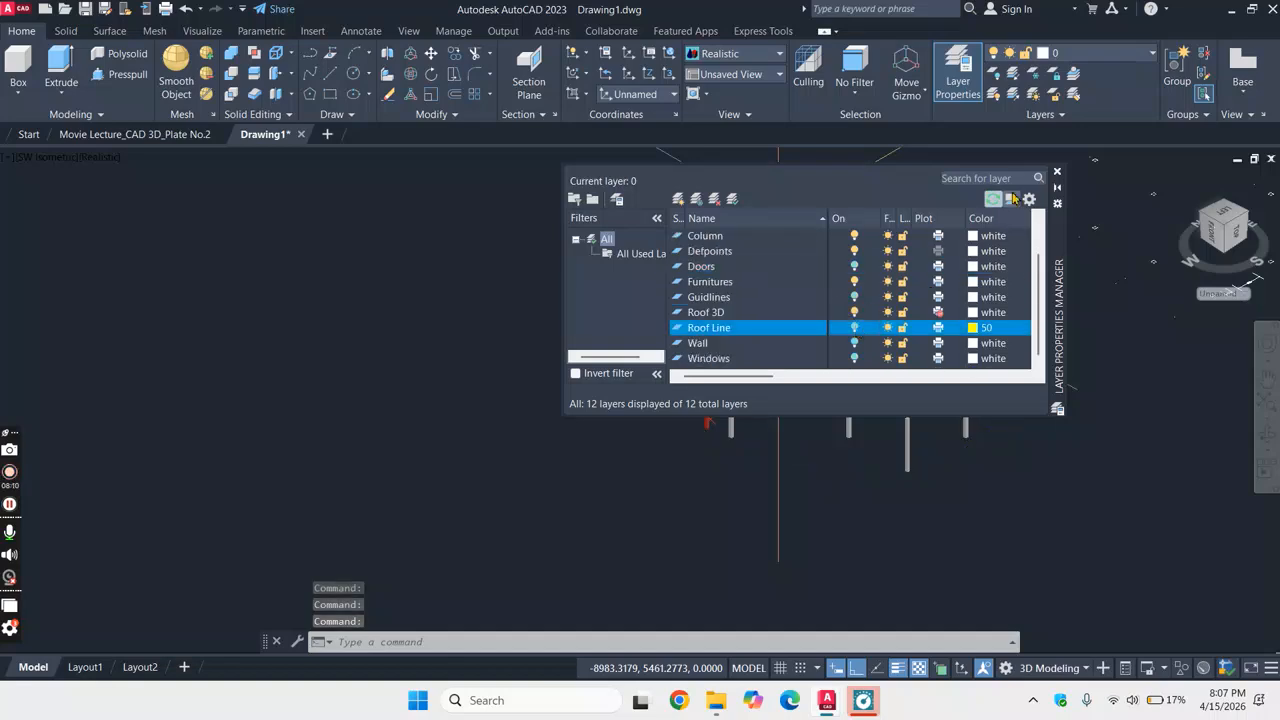
{"action": "left_click", "coordinate": [1059, 175]}
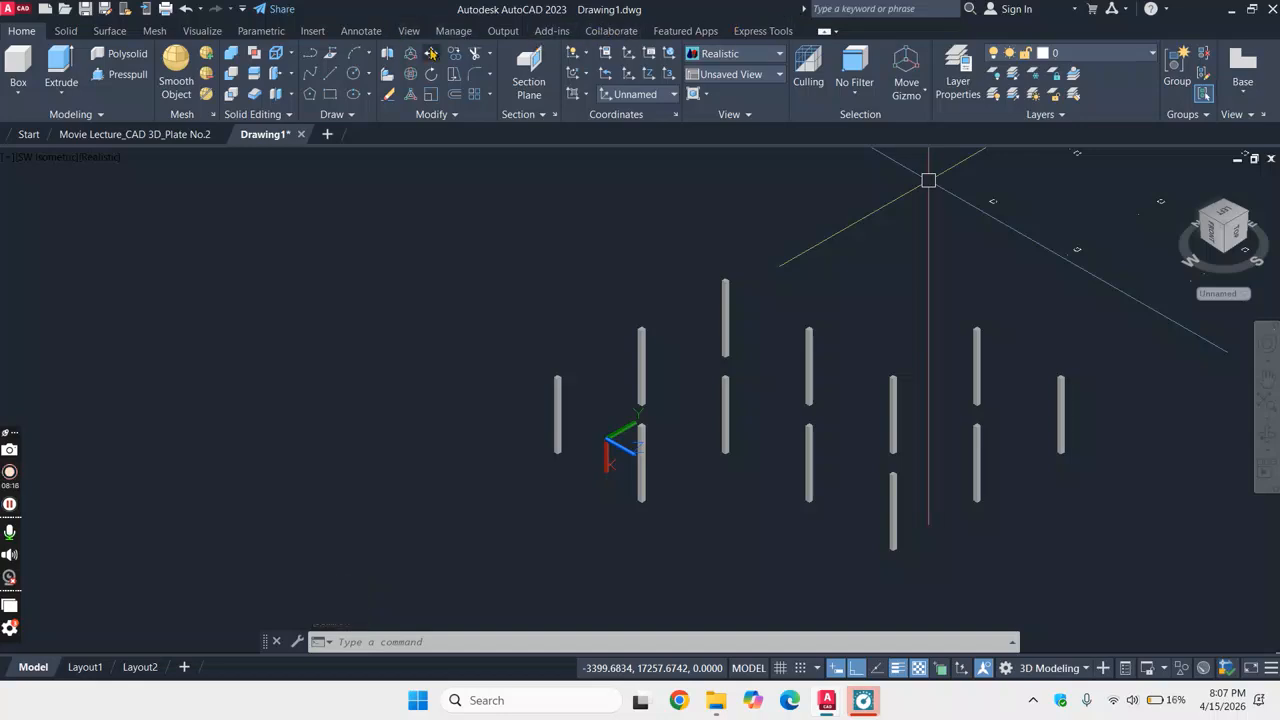
- Open the Materials Browser and purge all unused materials from the document
{"action": "type", "text": "MA"}
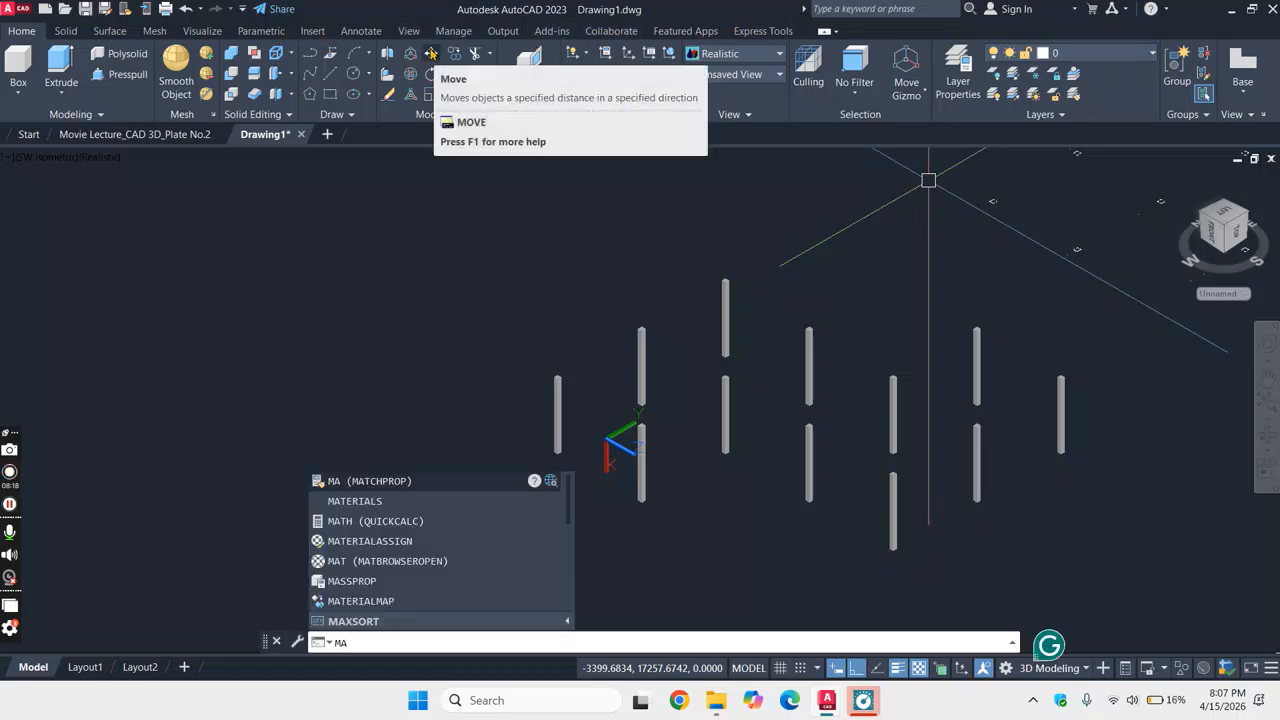
{"action": "key", "text": "Escape"}
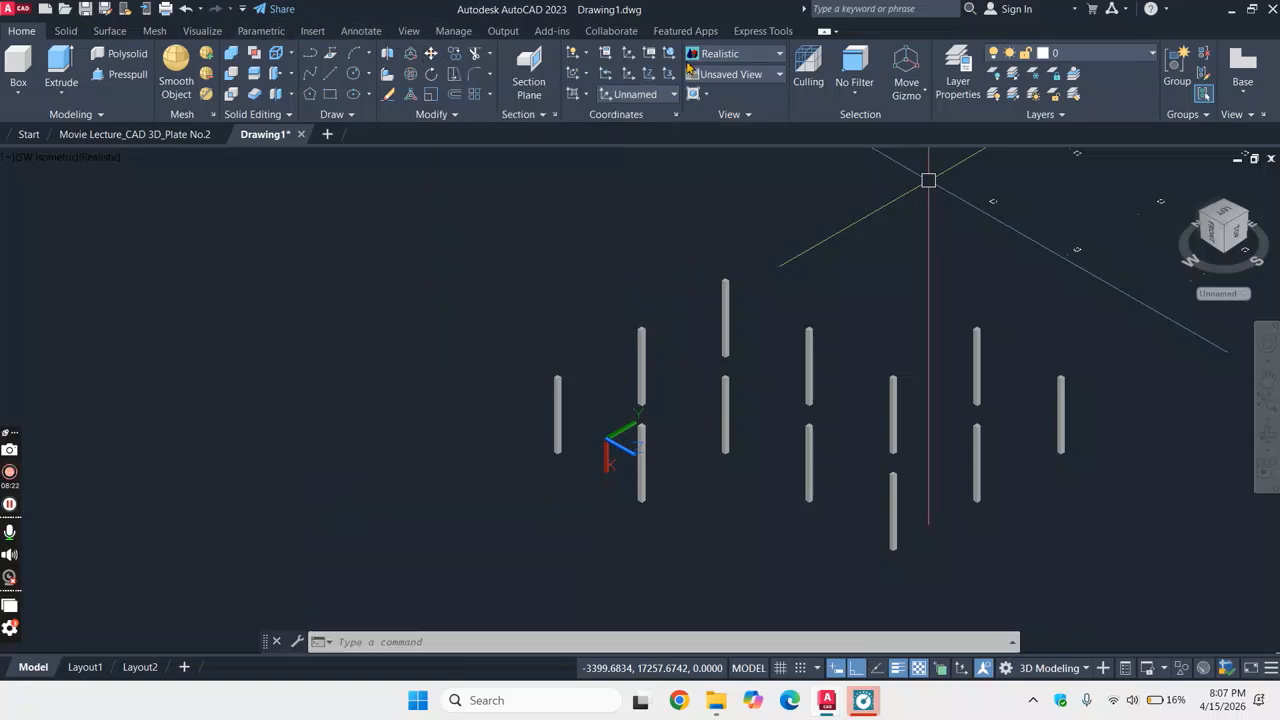
{"action": "left_click", "coordinate": [408, 31]}
{"action": "left_click", "coordinate": [752, 55]}
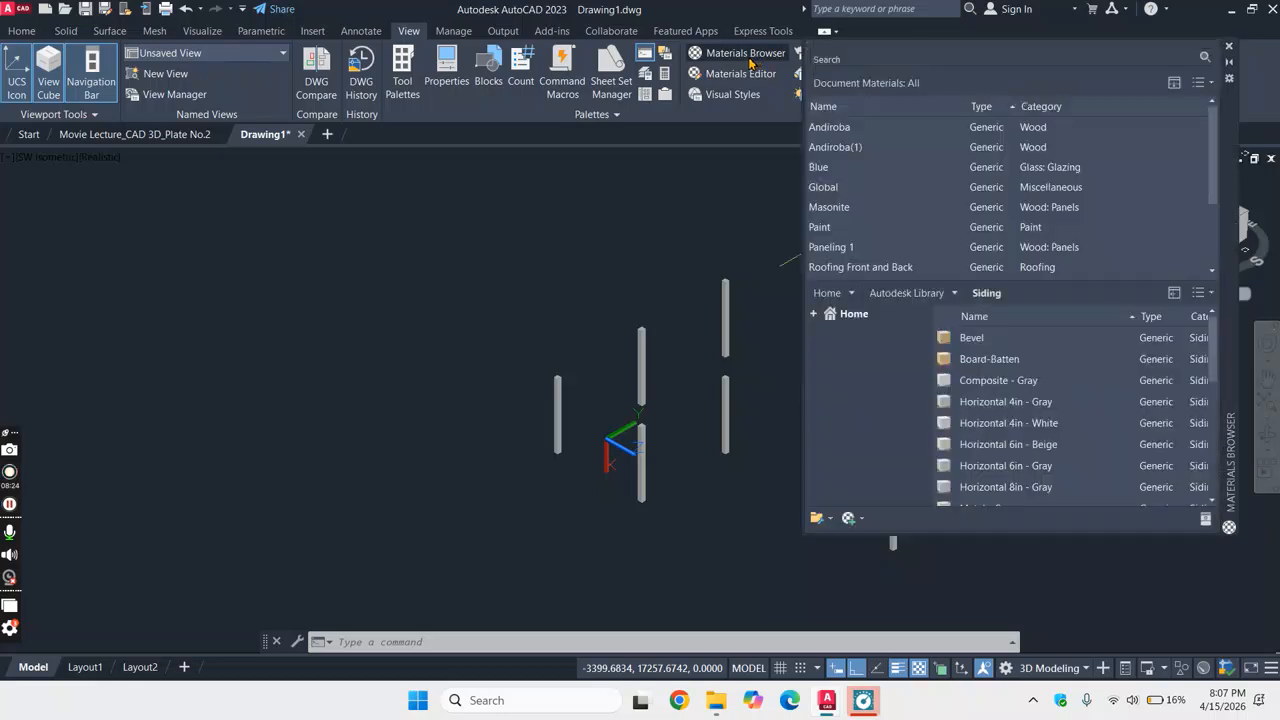
{"action": "left_click", "coordinate": [1203, 82]}
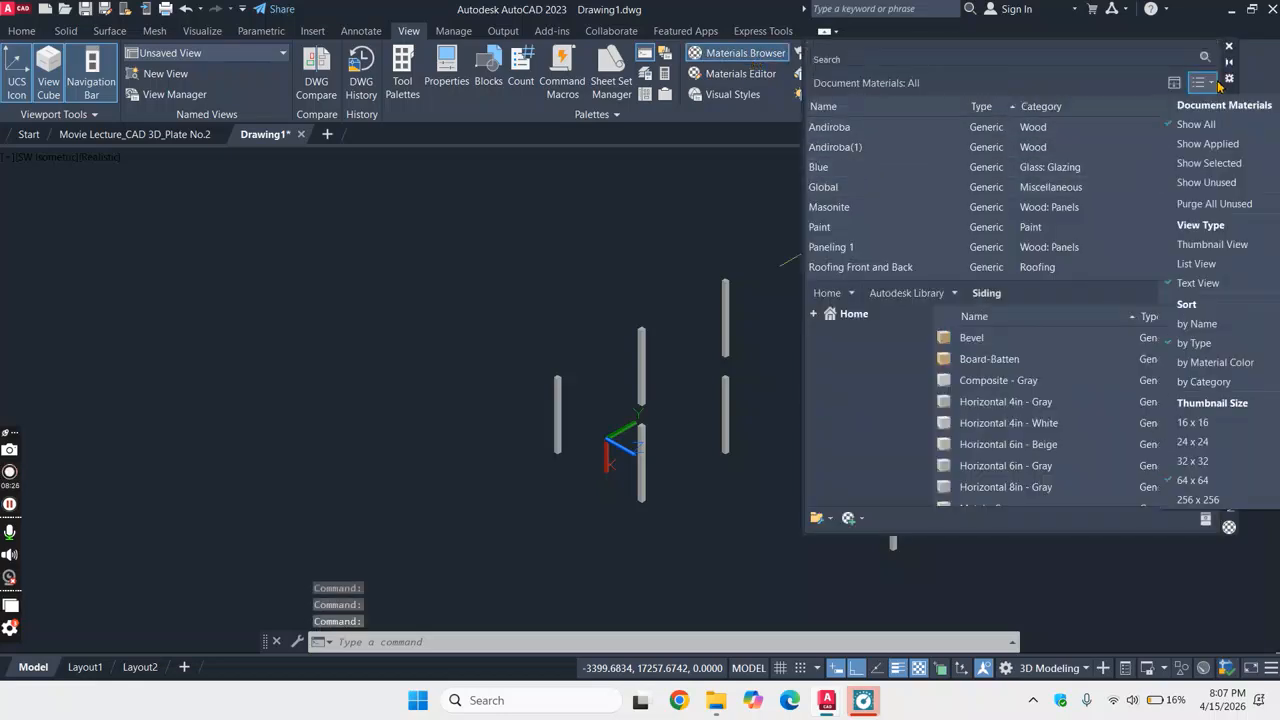
{"action": "left_click", "coordinate": [1236, 204]}
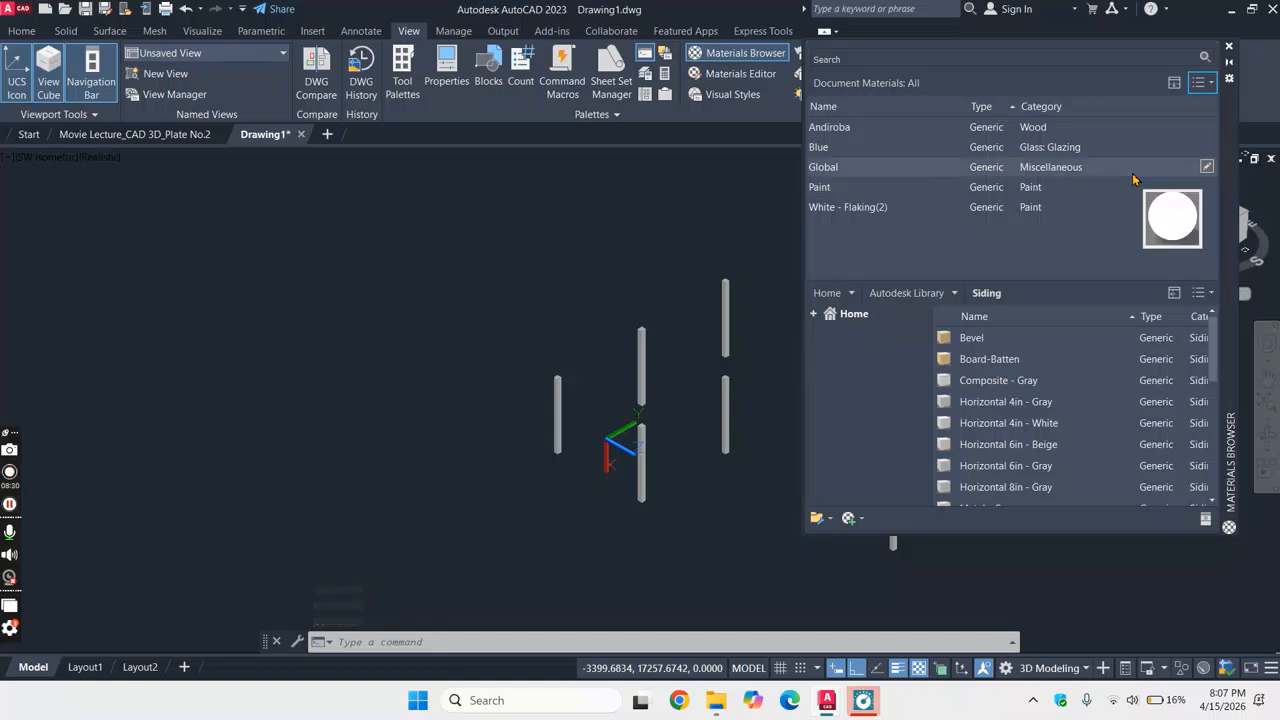
- Try to delete the Paint material from the document materials
{"action": "right_click", "coordinate": [1061, 194]}
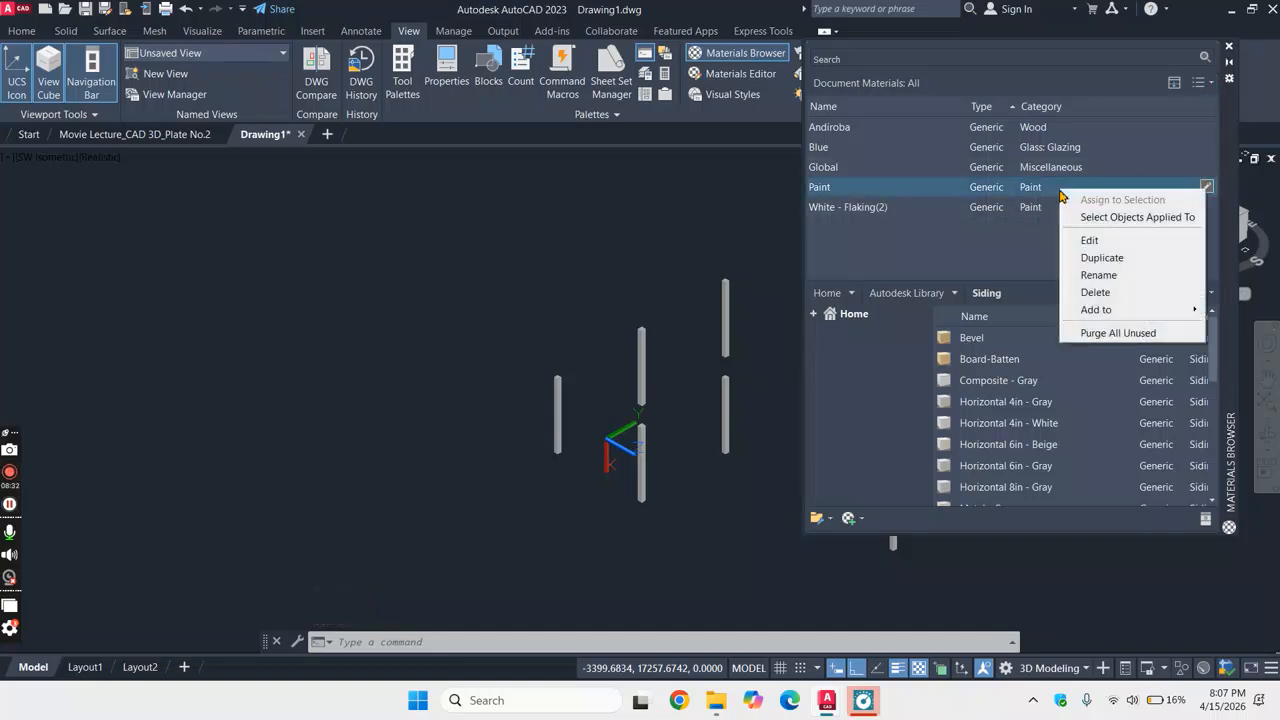
{"action": "left_click", "coordinate": [1115, 293]}
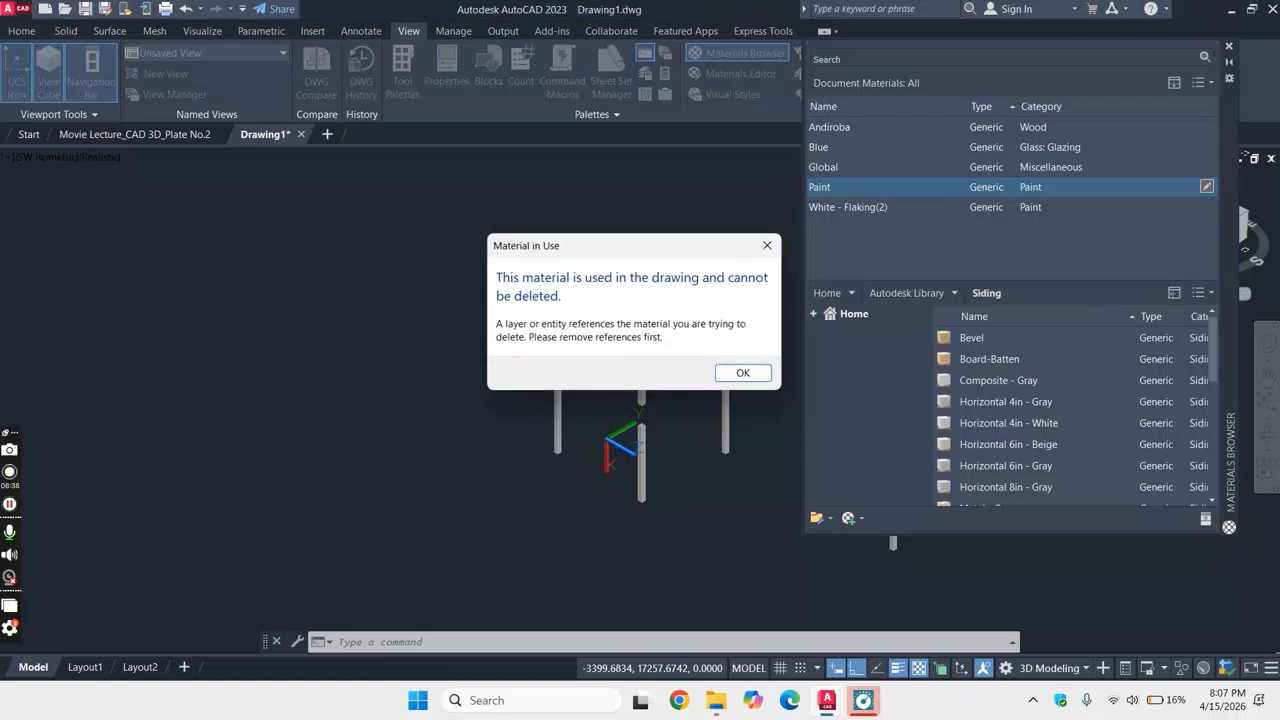
{"action": "left_click", "coordinate": [765, 247]}
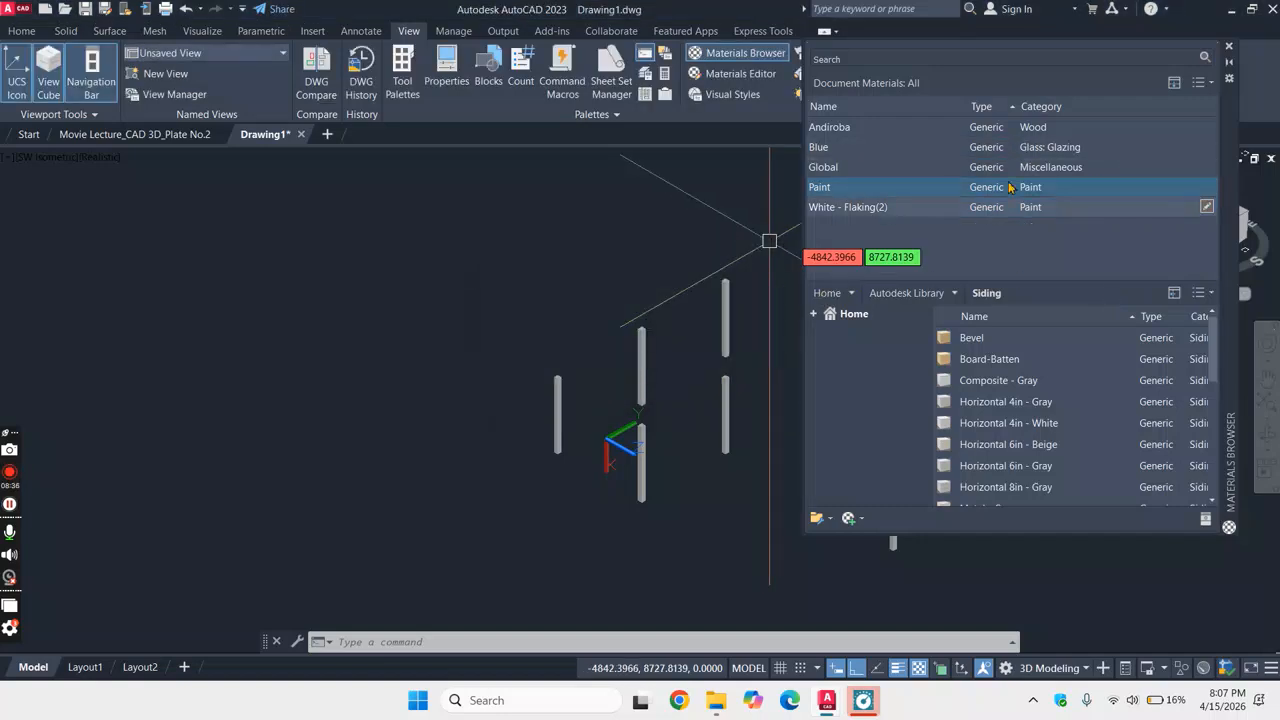
- Try to delete the White - Flaking(2) material from the document materials
{"action": "left_click", "coordinate": [918, 210]}
{"action": "right_click", "coordinate": [918, 210]}
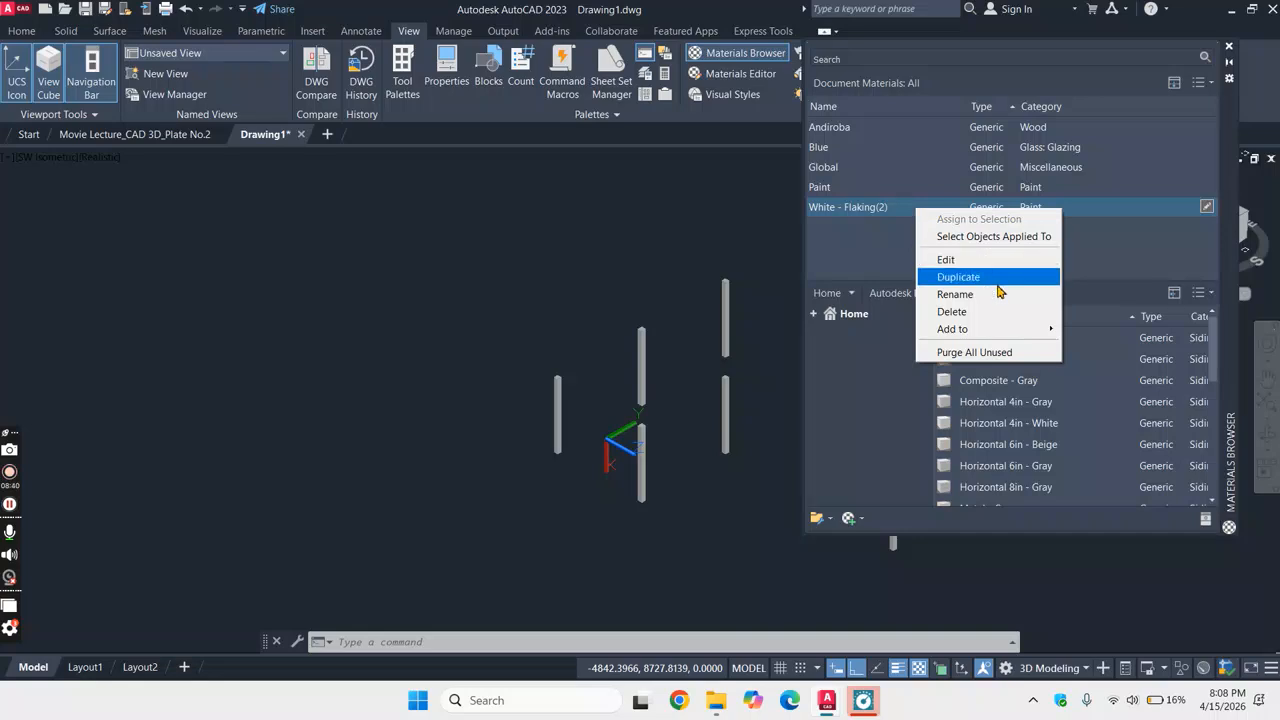
{"action": "left_click", "coordinate": [980, 311]}
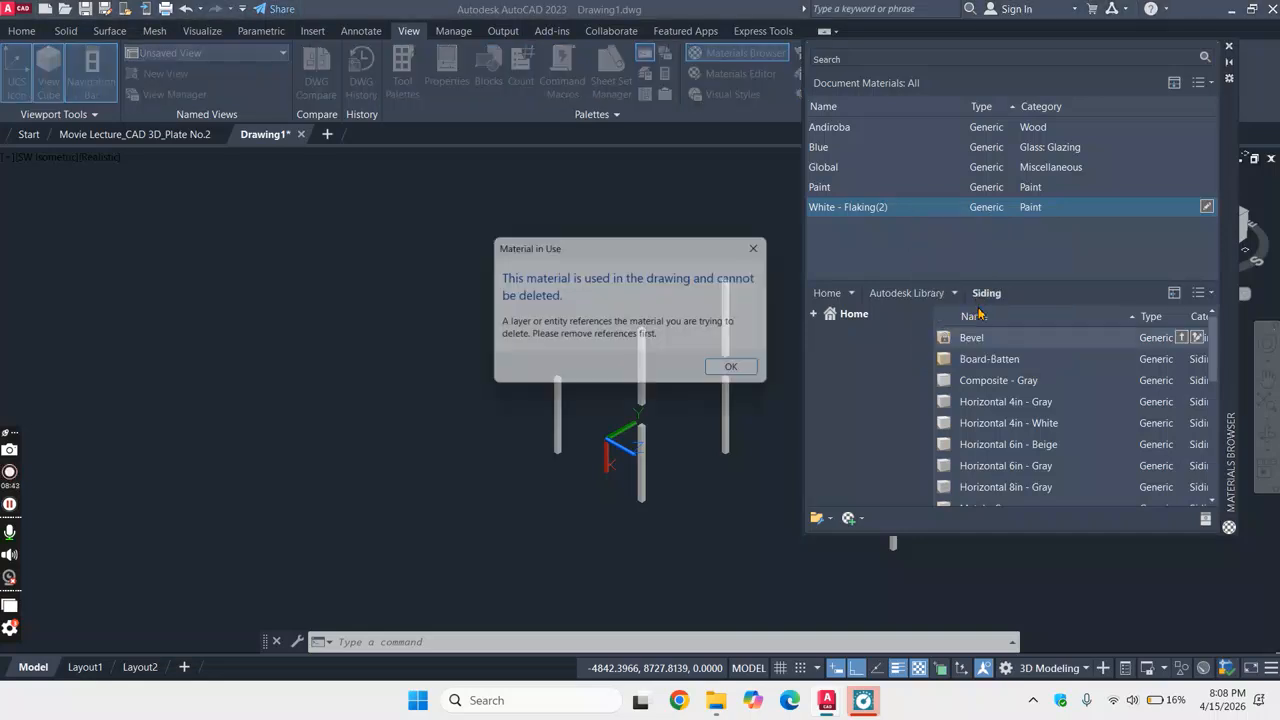
{"action": "left_click", "coordinate": [743, 373]}
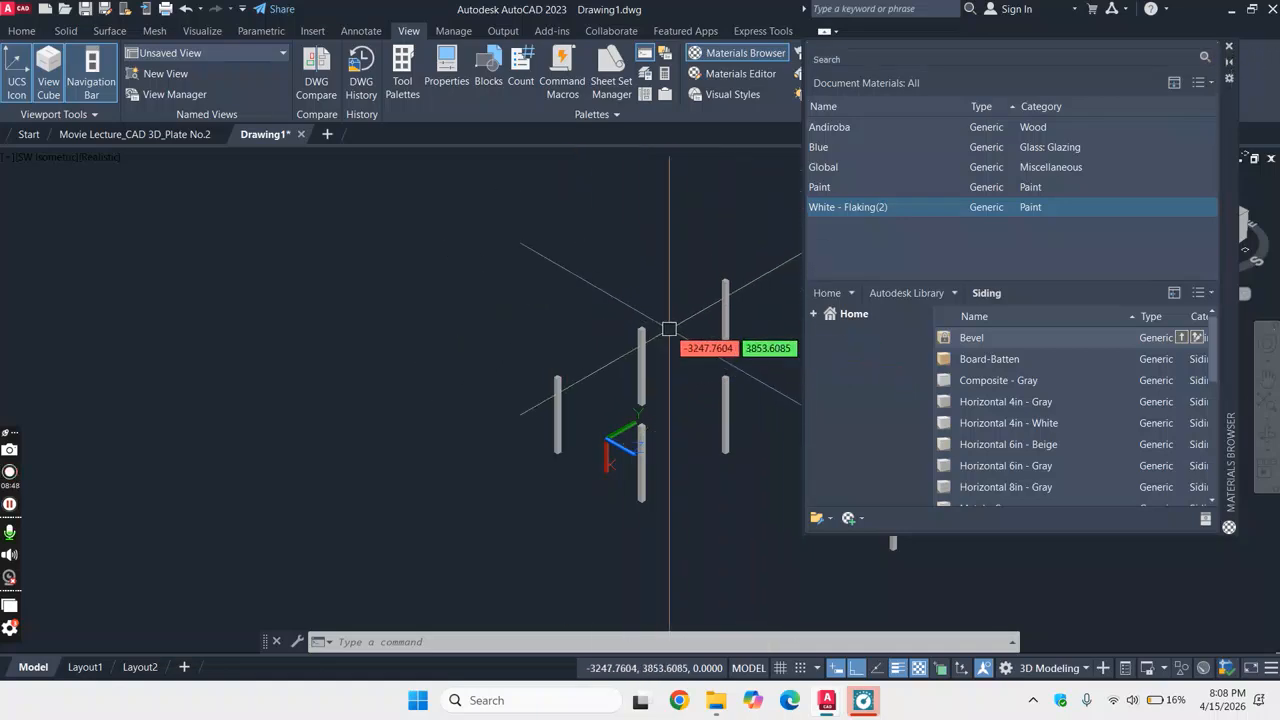
- Browse the Masonry and Concrete categories of the Autodesk Library for a suitable column material
{"action": "scroll", "coordinate": [669, 329], "scroll_direction": "up", "scroll_amount": 3}
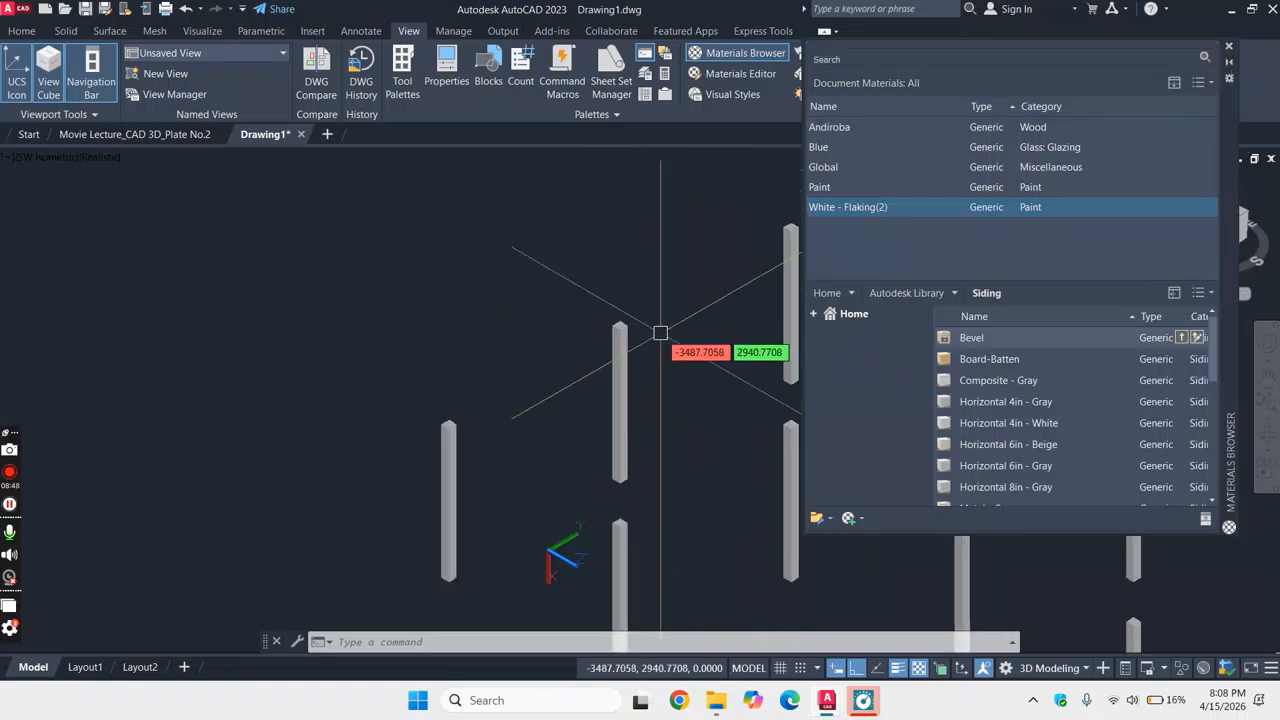
{"action": "left_click", "coordinate": [955, 293]}
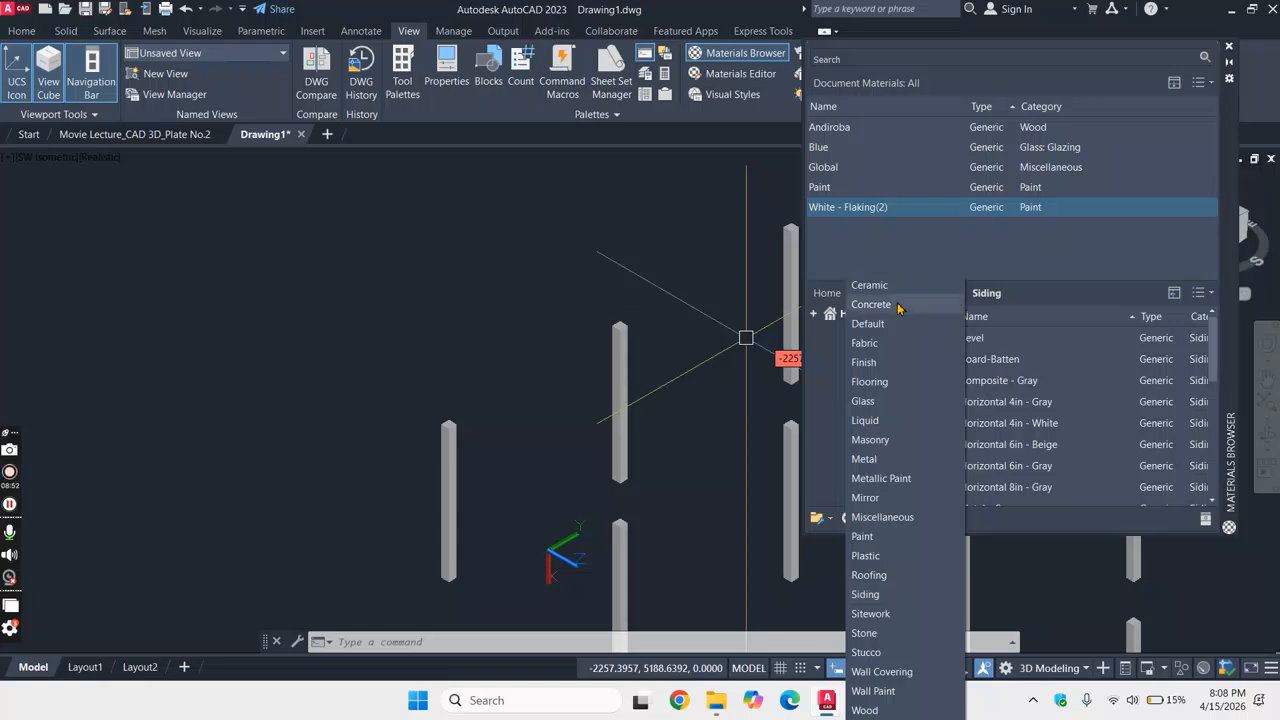
{"action": "left_click", "coordinate": [910, 440]}
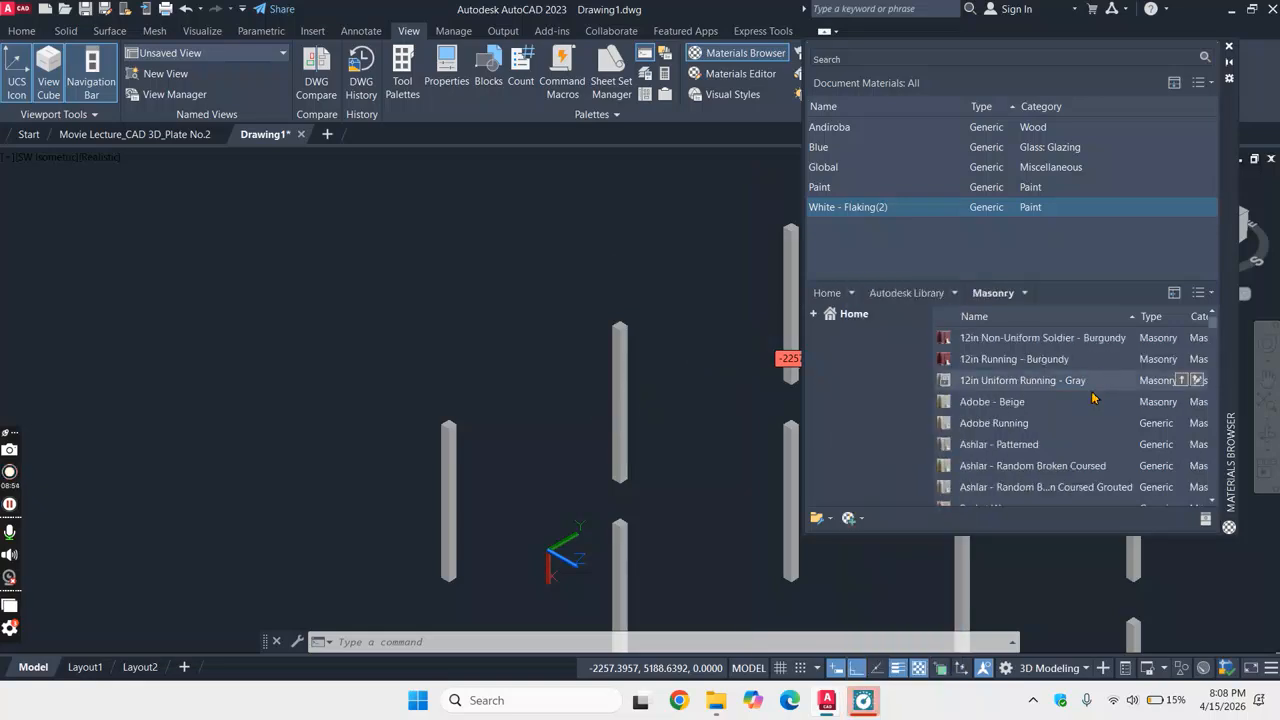
{"action": "scroll", "coordinate": [1060, 420], "scroll_direction": "down", "scroll_amount": 5}
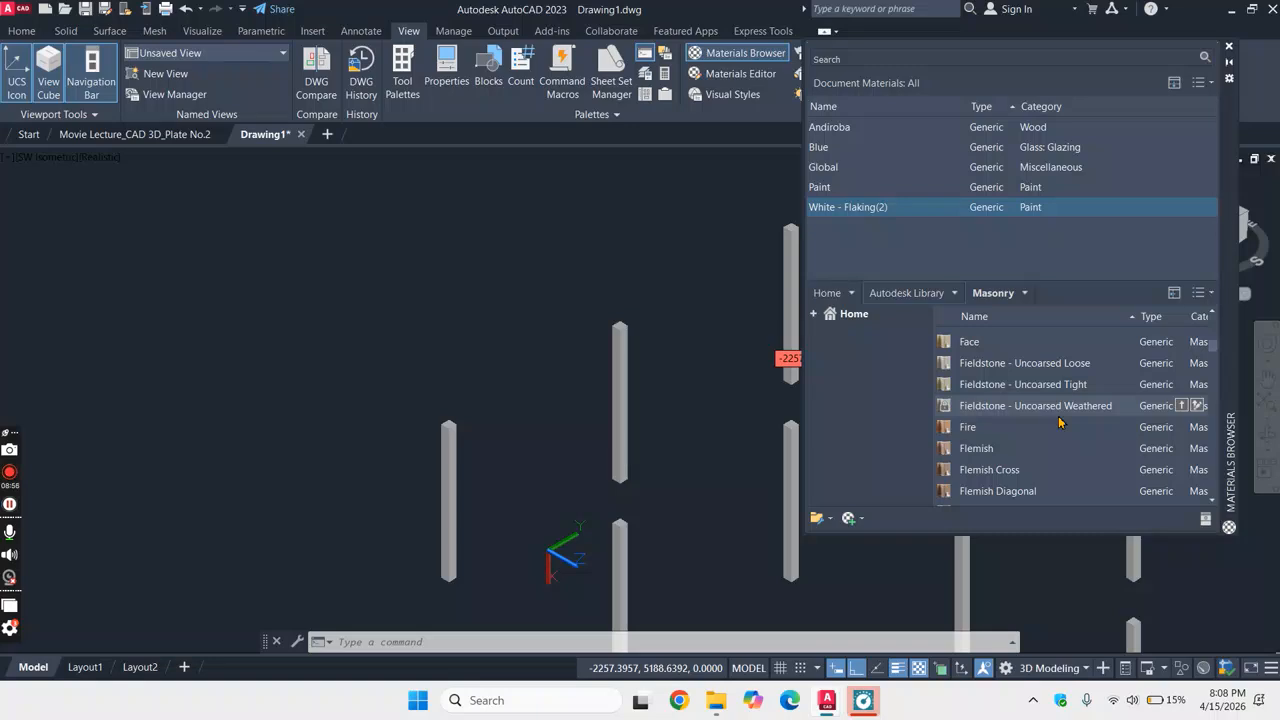
{"action": "scroll", "coordinate": [1059, 422], "scroll_direction": "down", "scroll_amount": 3}
{"action": "scroll", "coordinate": [1070, 385], "scroll_direction": "up", "scroll_amount": 8}
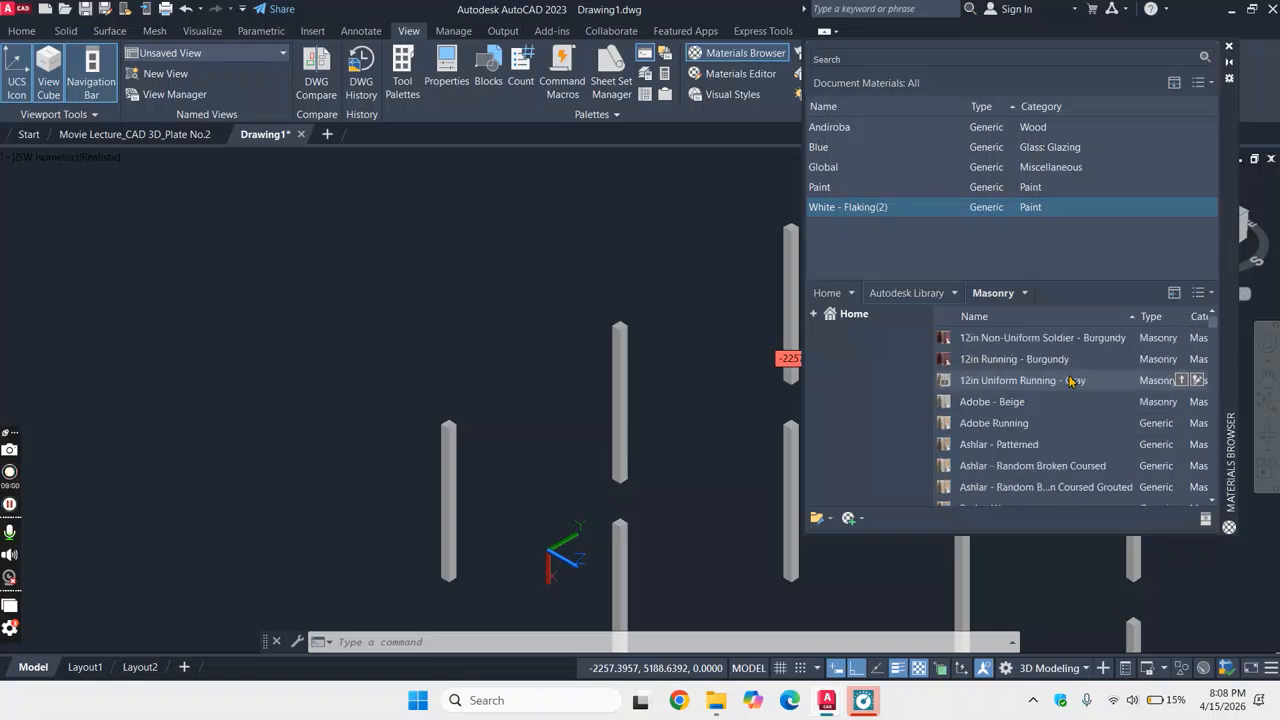
{"action": "left_click", "coordinate": [955, 293]}
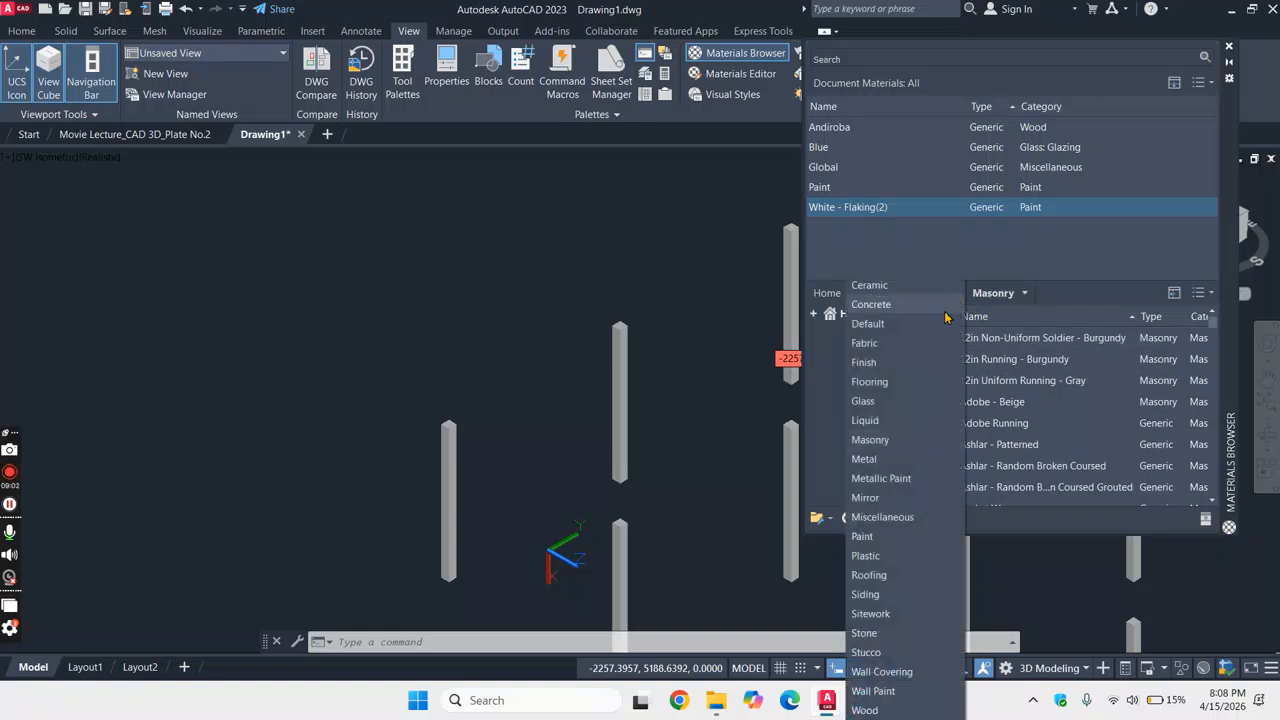
{"action": "left_click", "coordinate": [875, 304]}
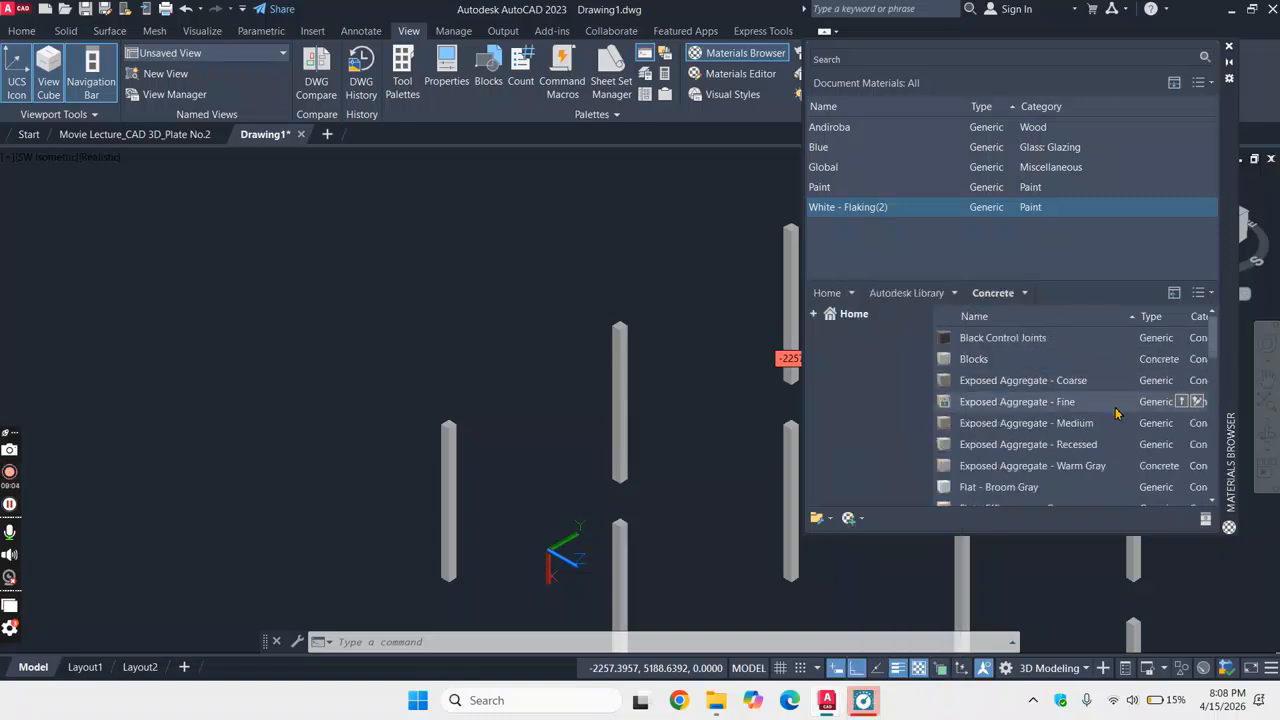
{"action": "scroll", "coordinate": [1100, 425], "scroll_direction": "down", "scroll_amount": 8}
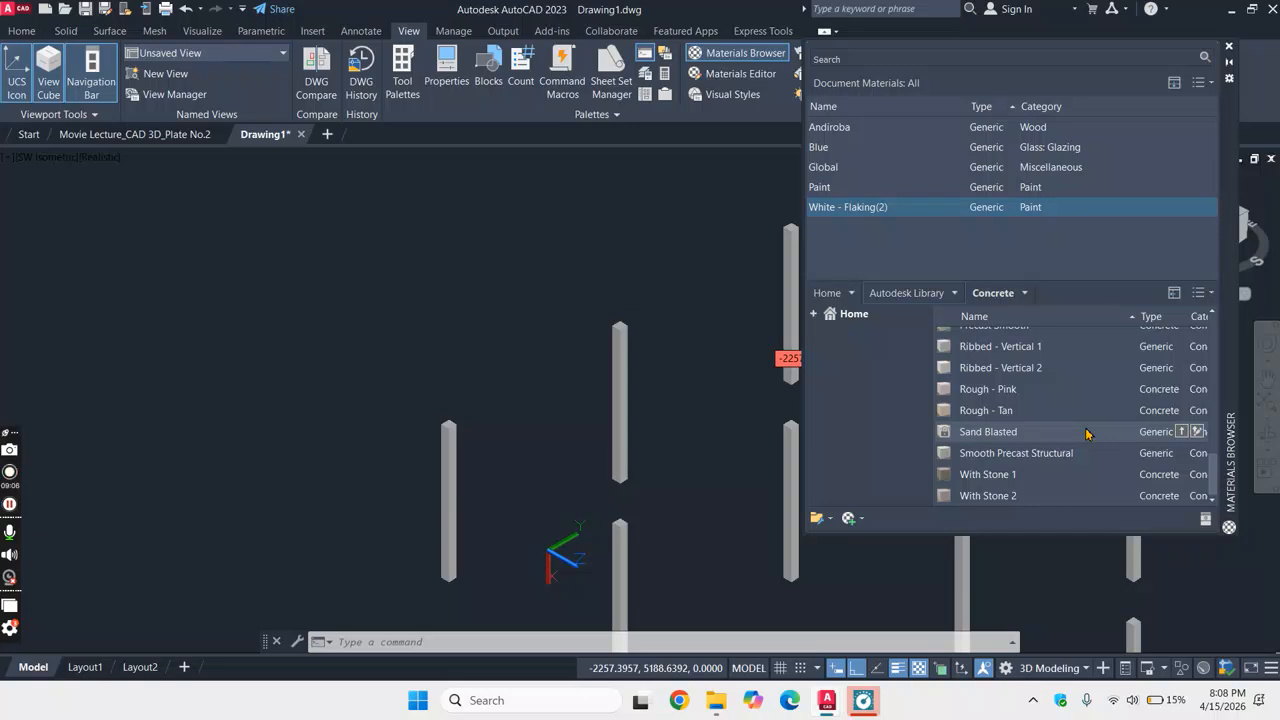
{"action": "scroll", "coordinate": [1087, 433], "scroll_direction": "up", "scroll_amount": 8}
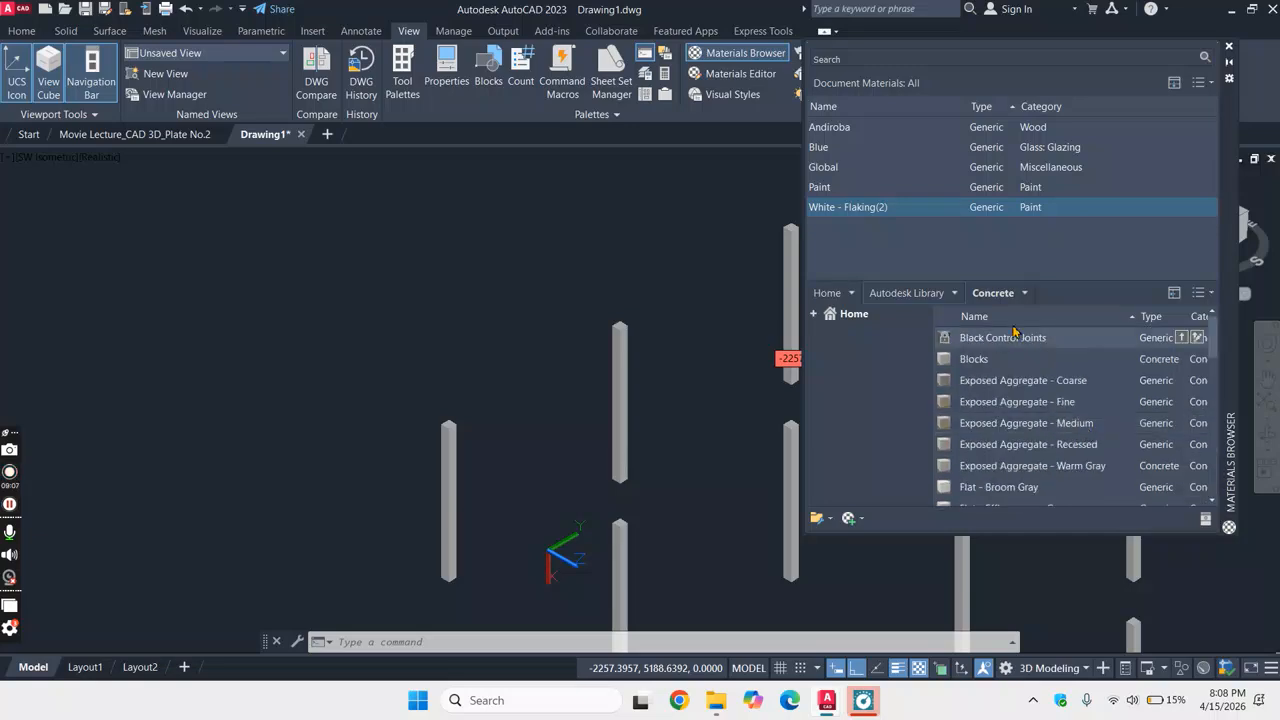
- Apply the polished Black-White square granite from the Masonry category to one of the columns
{"action": "left_click", "coordinate": [955, 293]}
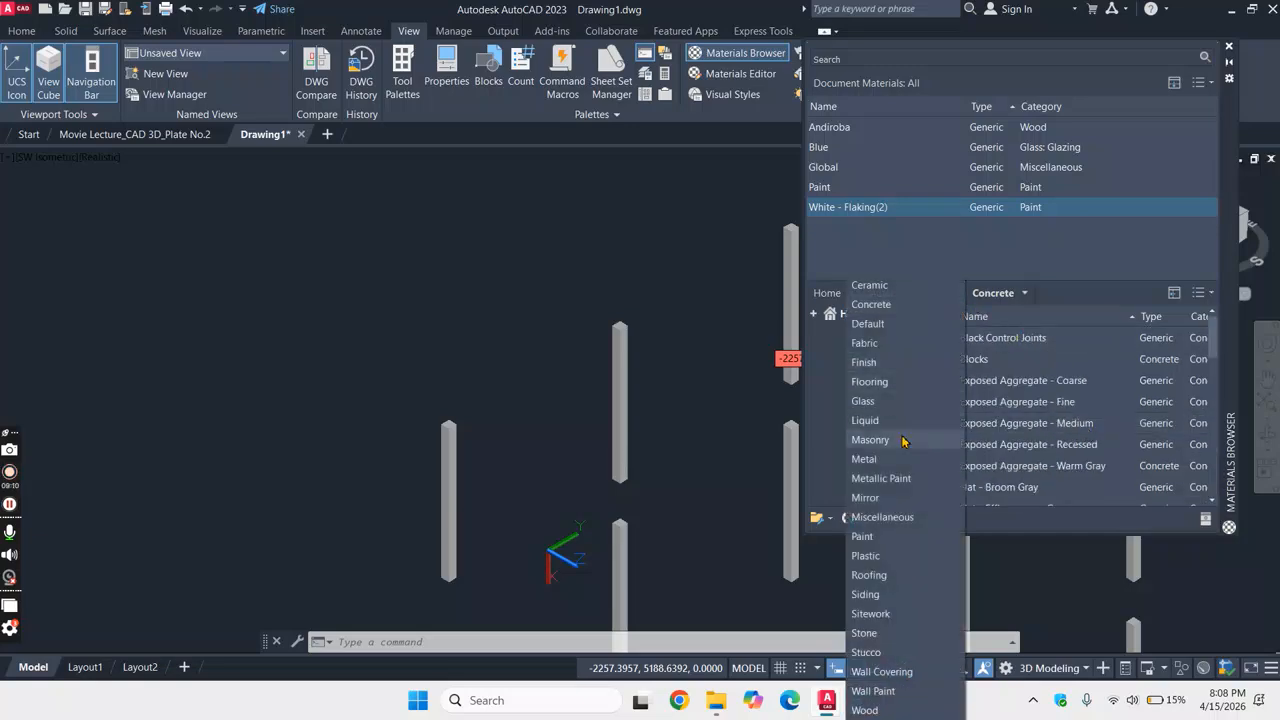
{"action": "left_click", "coordinate": [870, 440]}
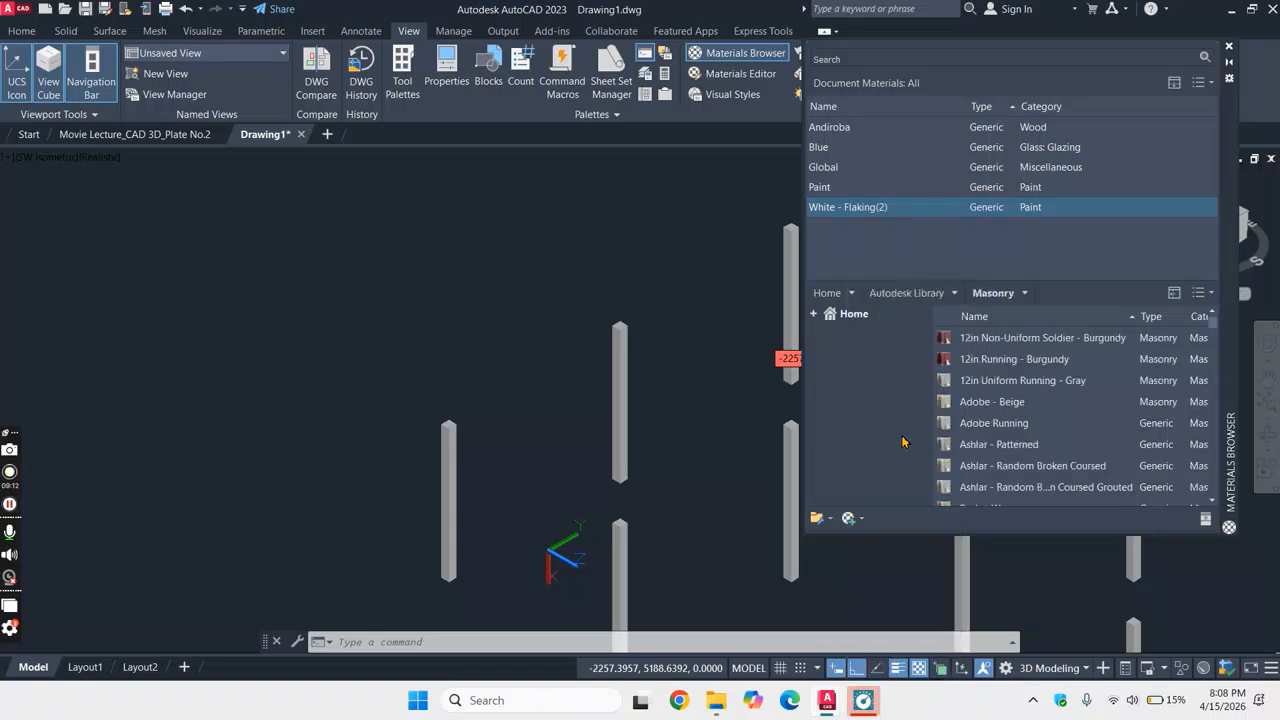
{"action": "scroll", "coordinate": [1066, 427], "scroll_direction": "down", "scroll_amount": 3}
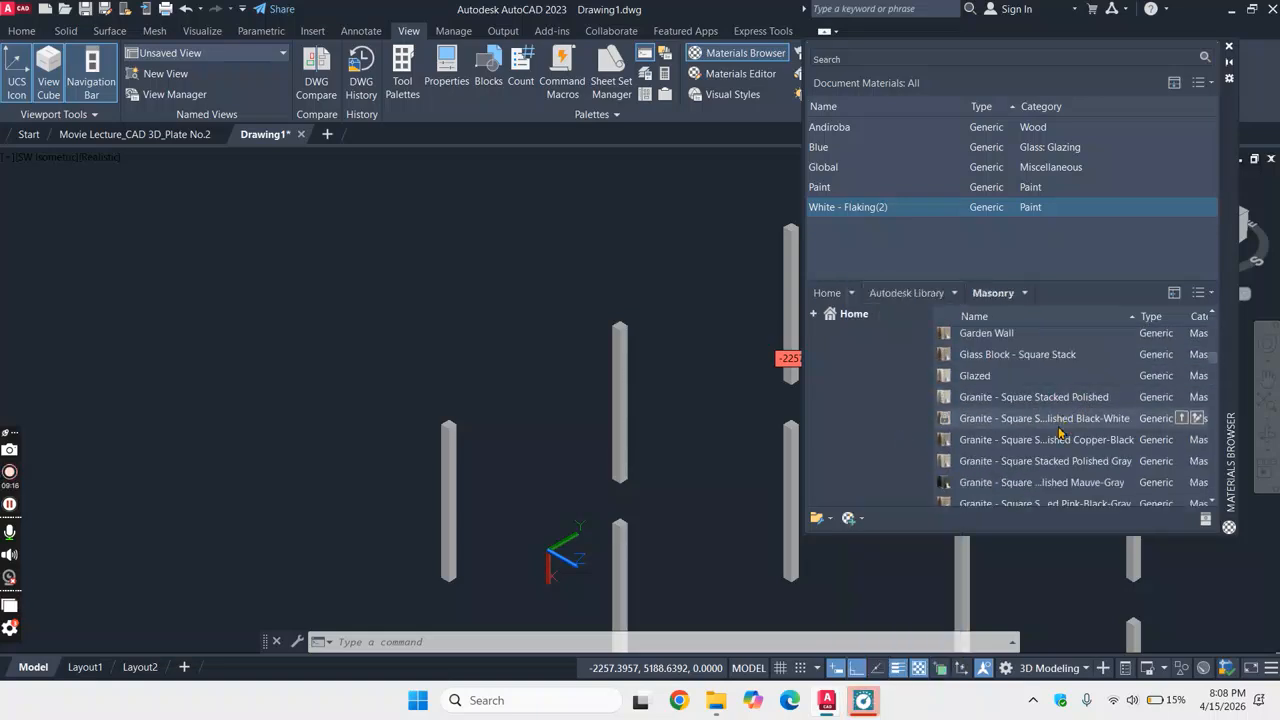
{"action": "left_click_drag", "start_coordinate": [1075, 427], "coordinate": [619, 420]}
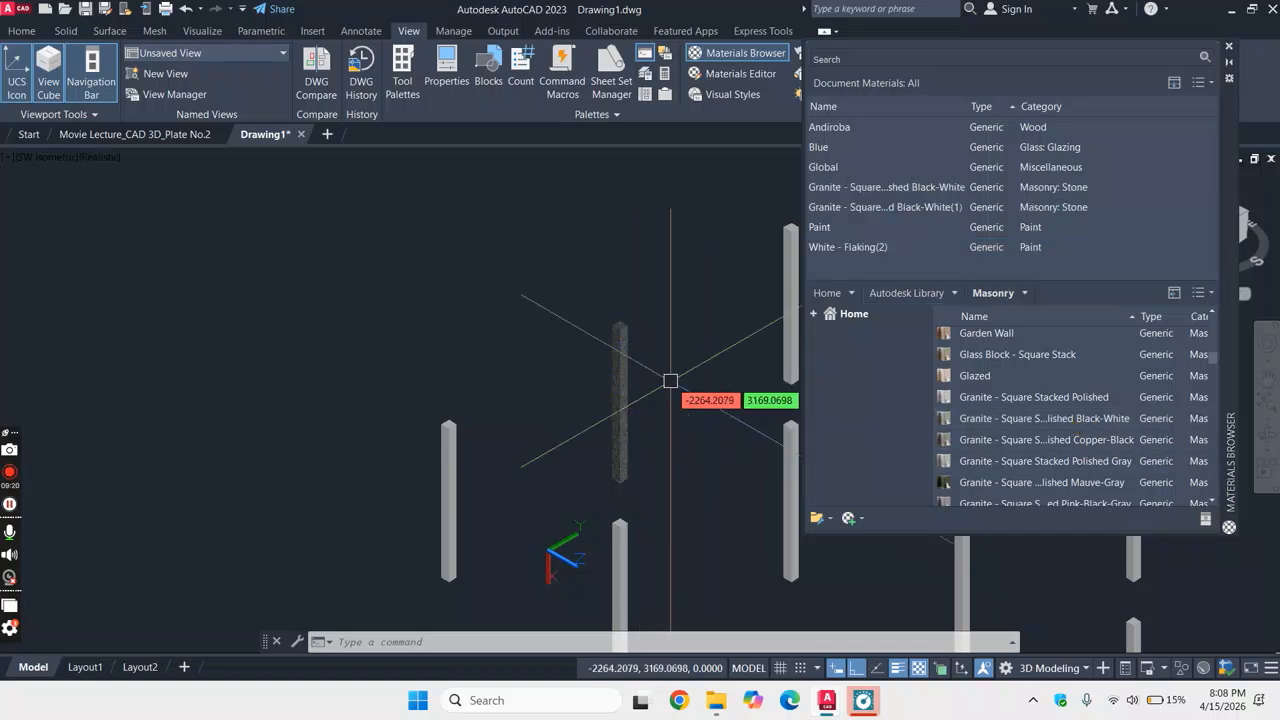
{"action": "scroll", "coordinate": [640, 380], "scroll_direction": "up", "scroll_amount": 8}
{"action": "scroll", "coordinate": [740, 362], "scroll_direction": "down", "scroll_amount": 5}
- Apply the Granite - Square Stacked Polished Gray material to the same column instead
{"action": "left_click_drag", "start_coordinate": [1021, 459], "coordinate": [755, 373]}
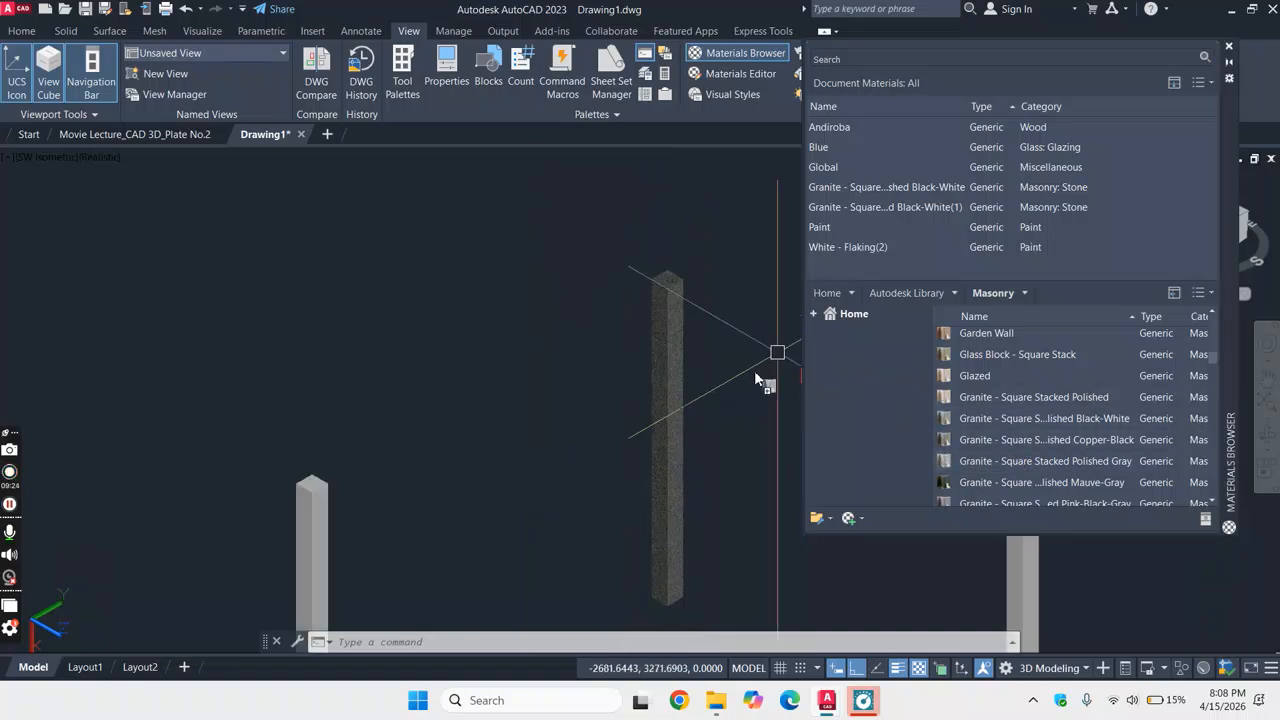
{"action": "left_click_drag", "start_coordinate": [677, 376], "coordinate": [680, 378]}
{"action": "scroll", "coordinate": [690, 360], "scroll_direction": "up", "scroll_amount": 3}
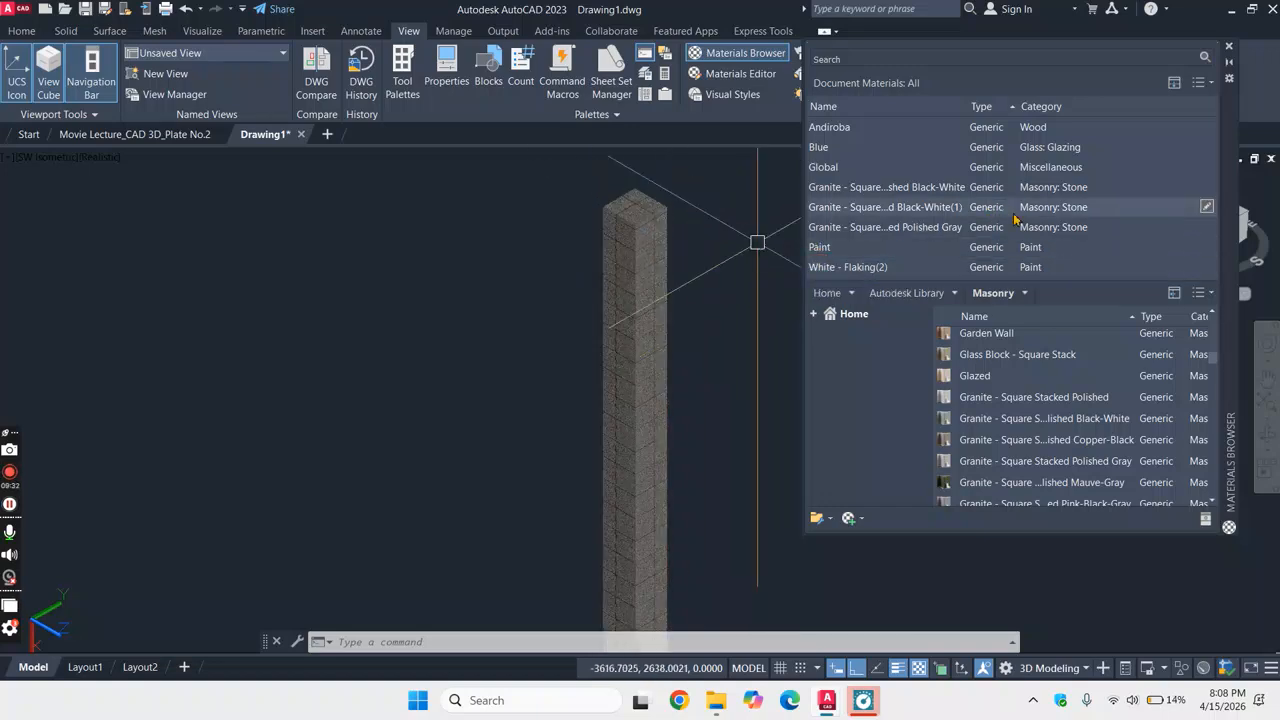
- Delete both Black-White granite materials from the document materials and close the Materials Browser
{"action": "right_click", "coordinate": [1044, 214]}
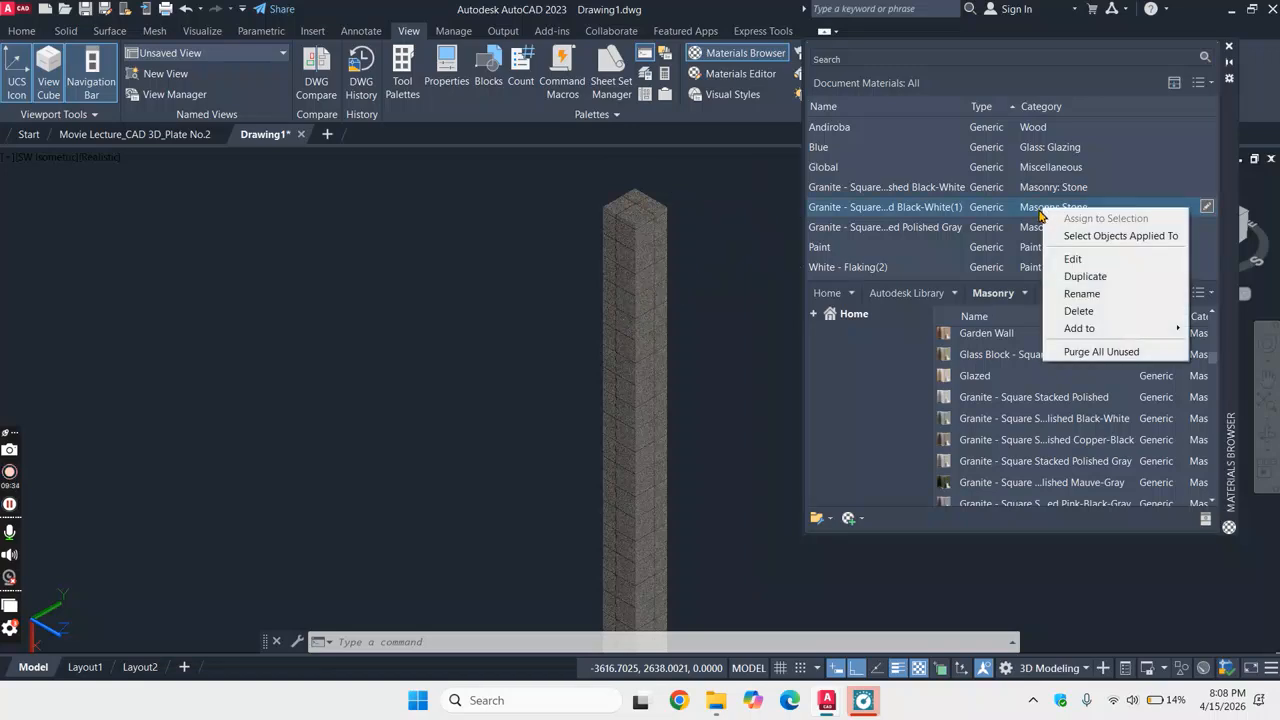
{"action": "left_click", "coordinate": [1079, 311]}
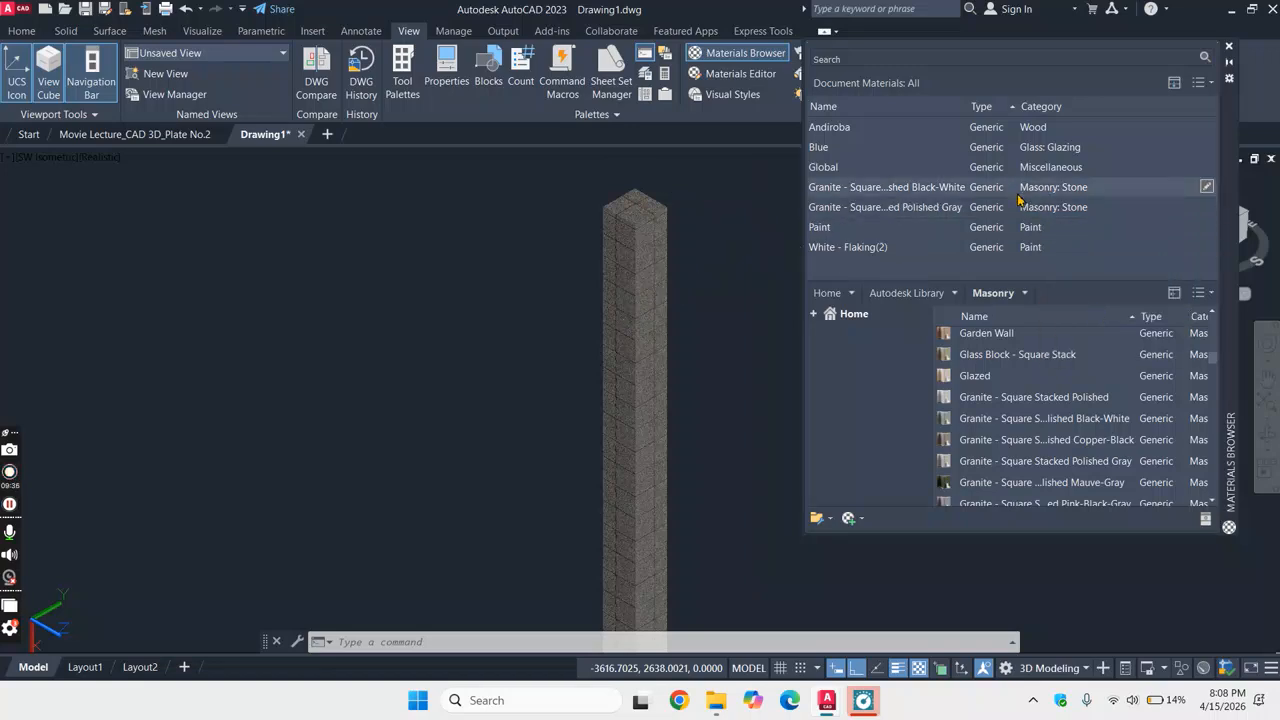
{"action": "right_click", "coordinate": [1024, 187]}
{"action": "left_click", "coordinate": [1103, 292]}
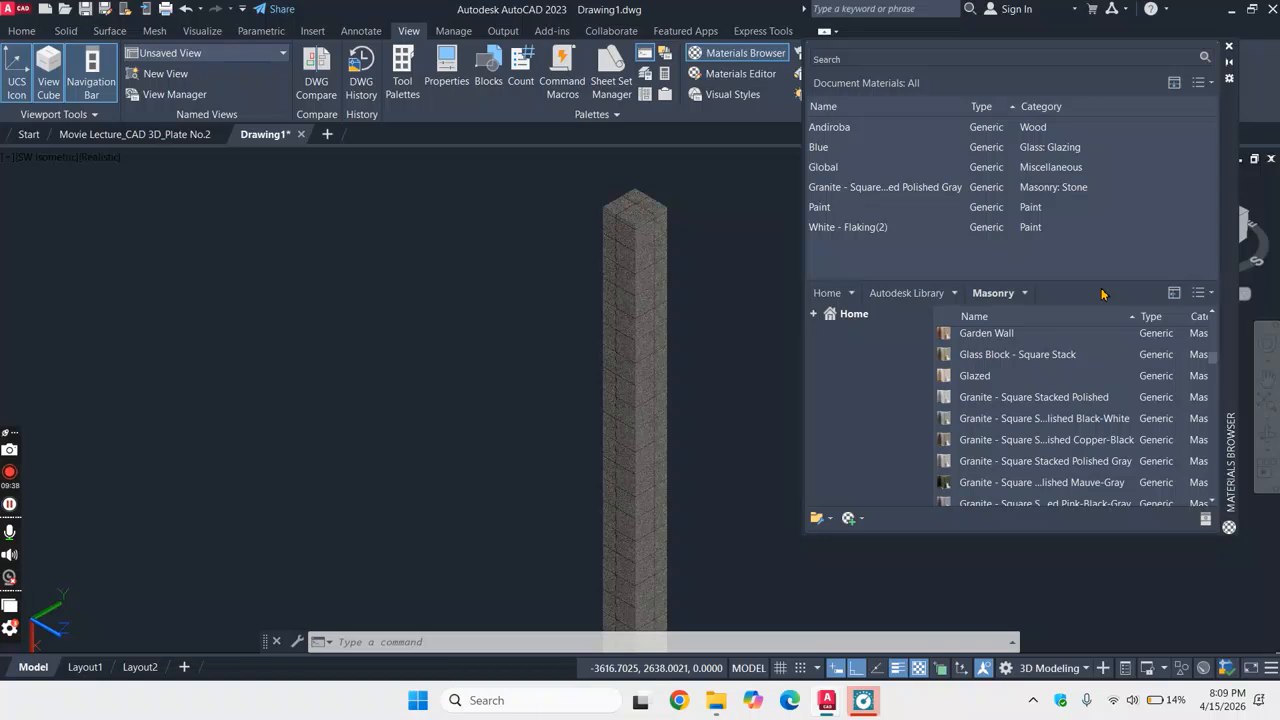
{"action": "left_click", "coordinate": [1230, 48]}
{"action": "scroll", "coordinate": [951, 194], "scroll_direction": "down", "scroll_amount": 6}
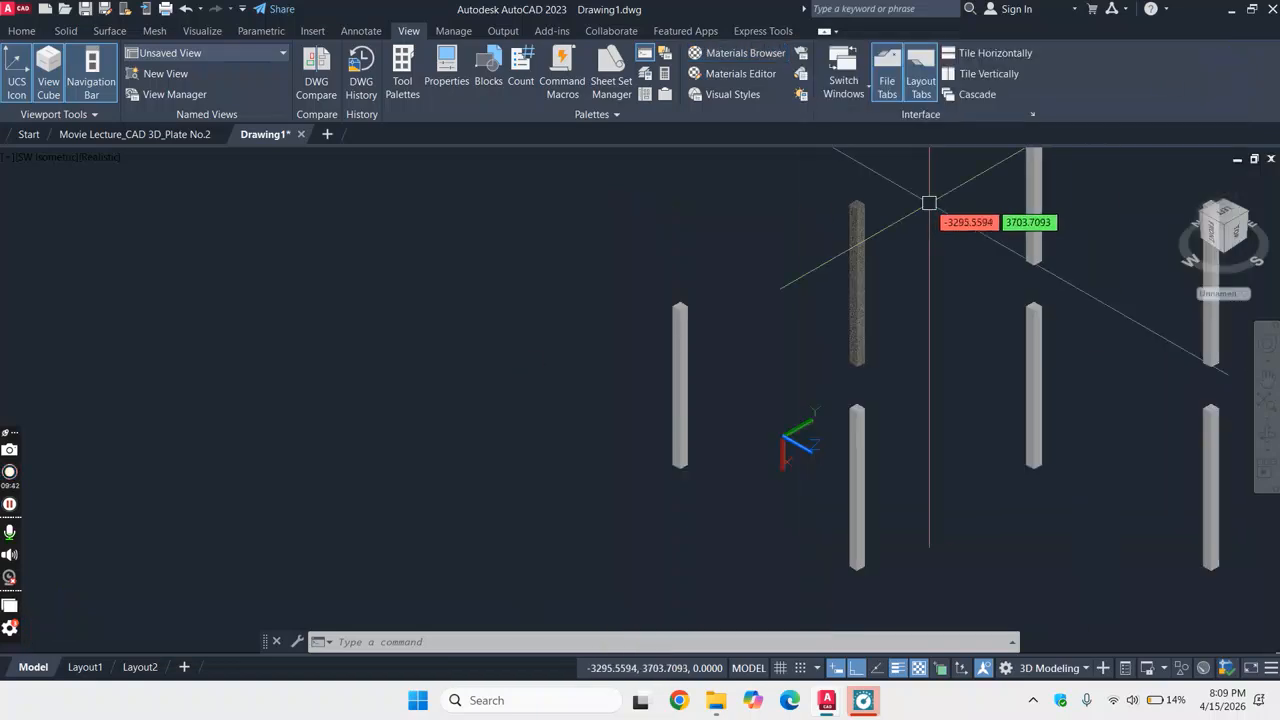
{"action": "scroll", "coordinate": [900, 252], "scroll_direction": "up", "scroll_amount": 4}
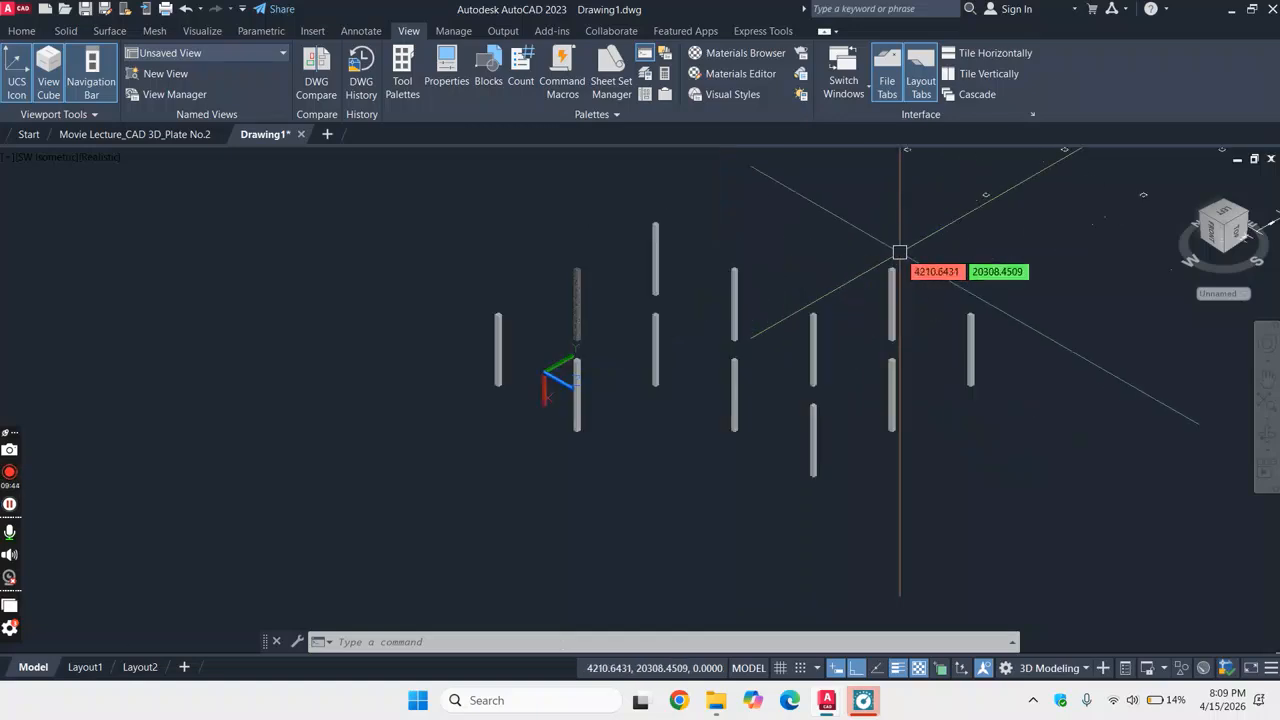
{"action": "left_click", "coordinate": [434, 186]}
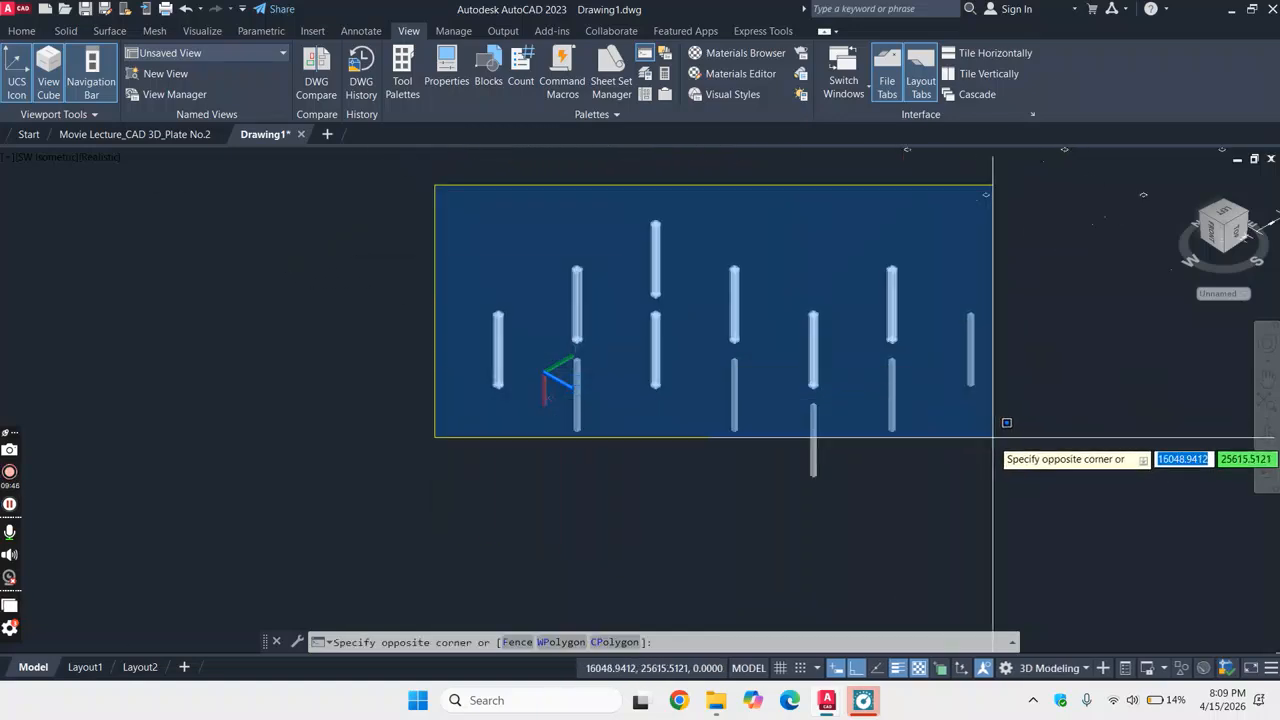
{"action": "left_click", "coordinate": [1000, 482]}
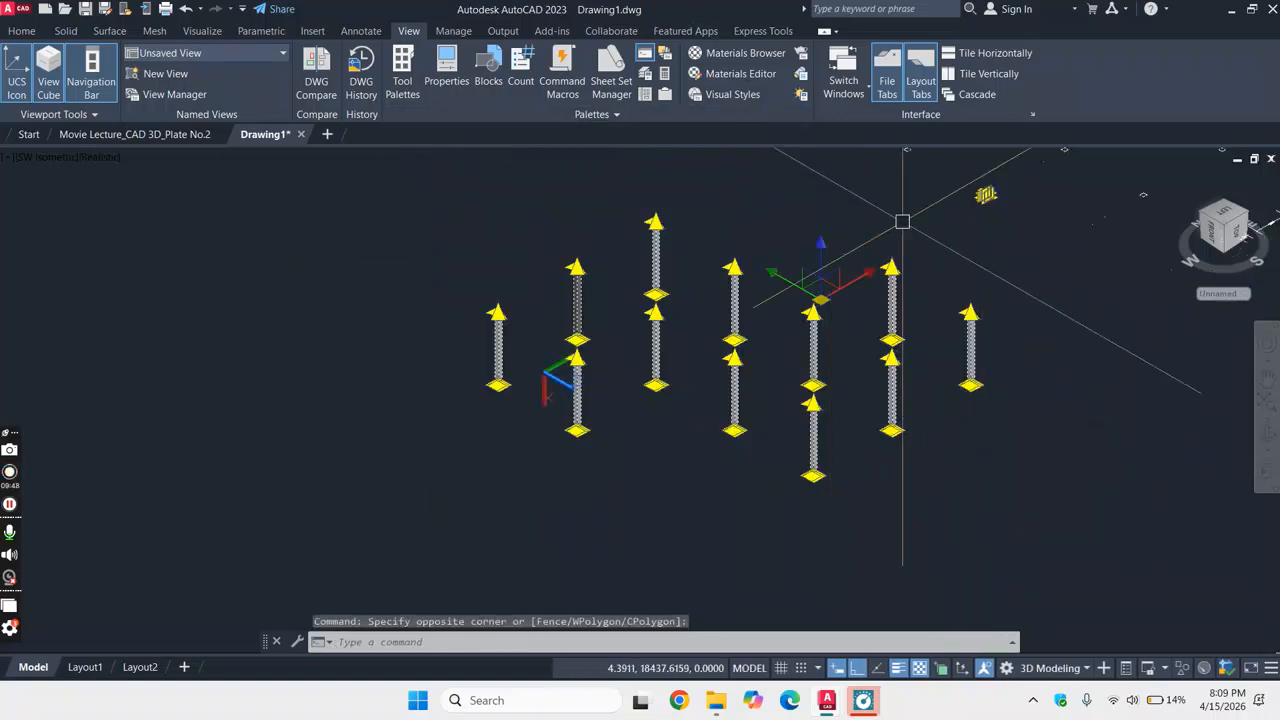
{"action": "key", "text": "Escape"}
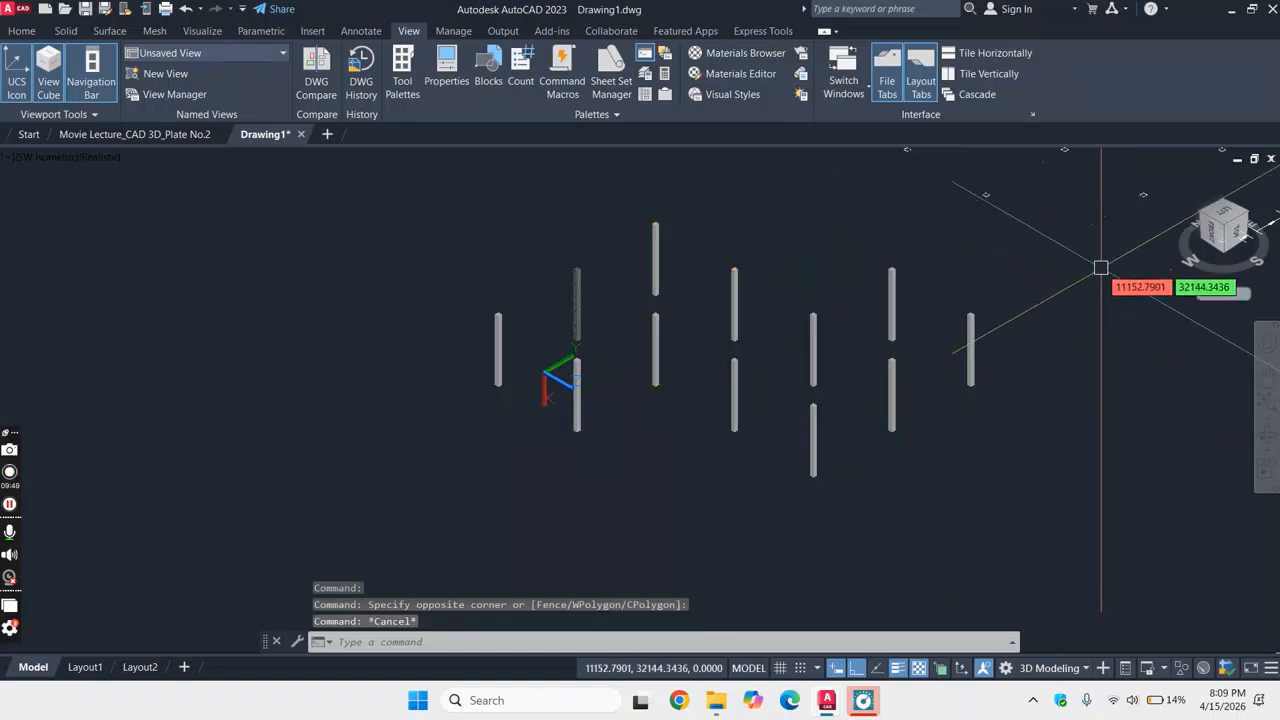
{"action": "left_click", "coordinate": [438, 224]}
{"action": "left_click", "coordinate": [1036, 512]}
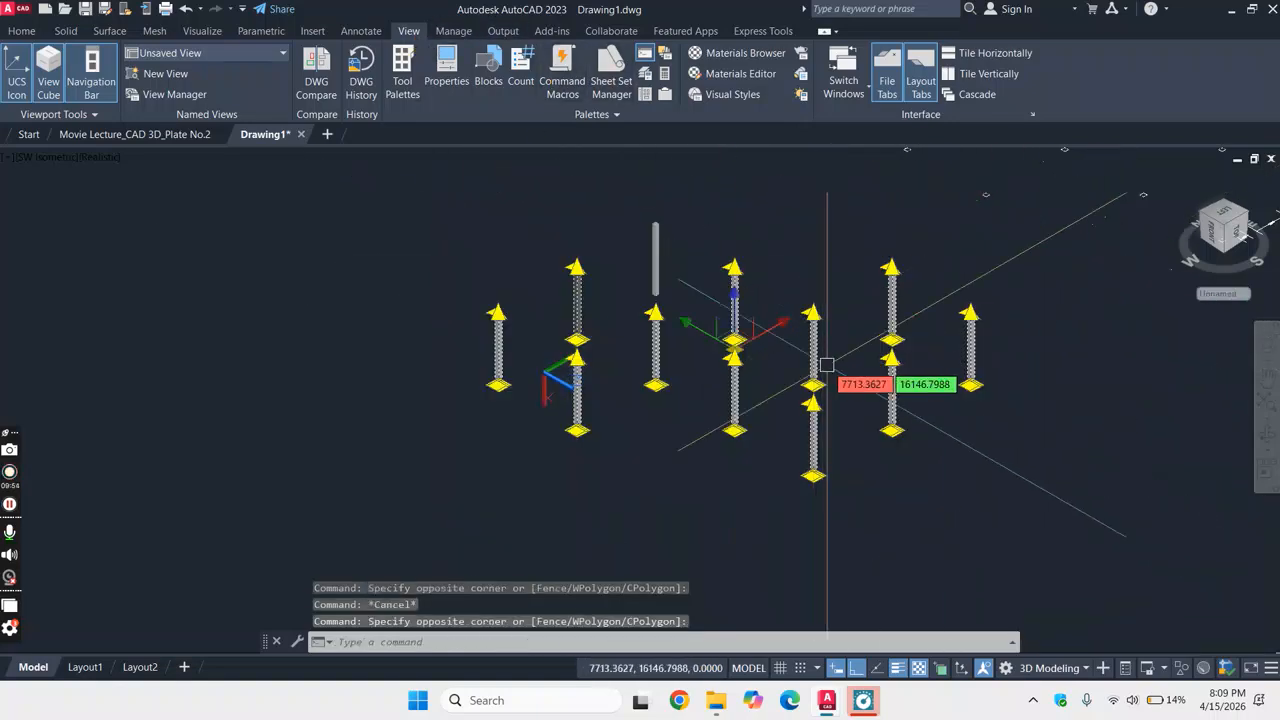
- Reopen the Materials Browser, move it clear of the model, and assign Granite - Square Stacked Polished Gray to all the columns
{"action": "left_click", "coordinate": [740, 53]}
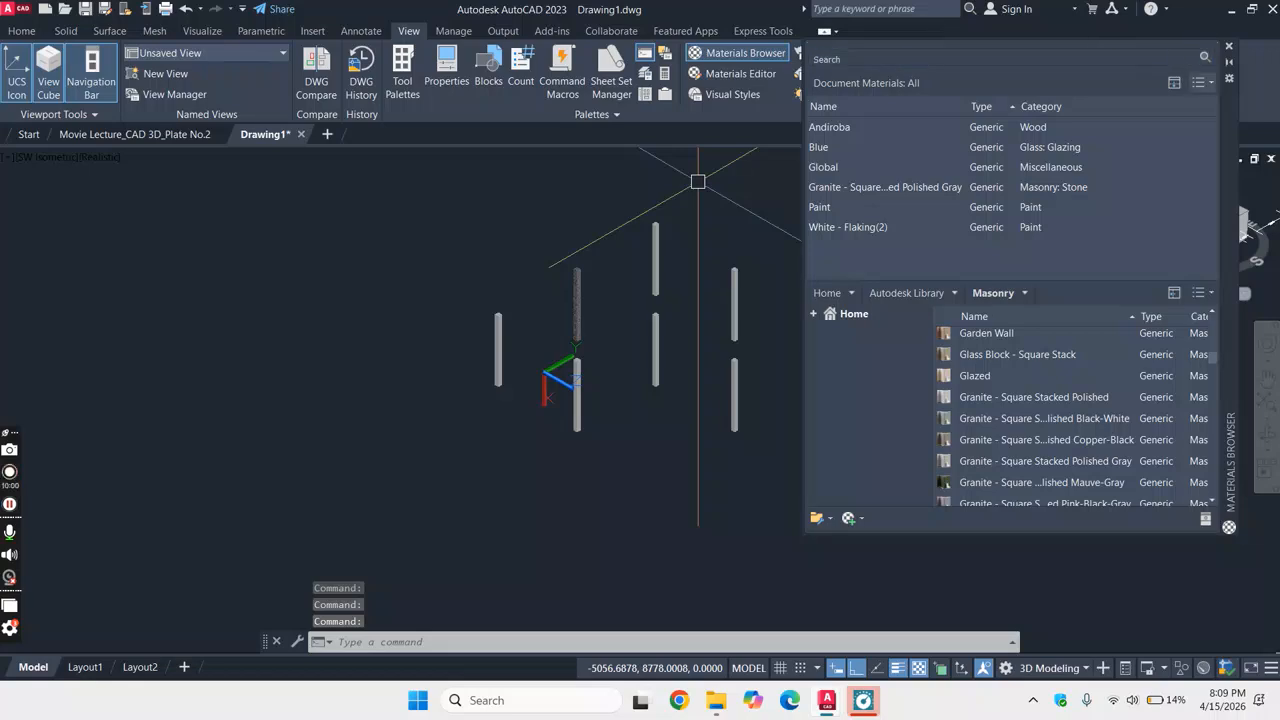
{"action": "left_click_drag", "start_coordinate": [1187, 50], "coordinate": [465, 217]}
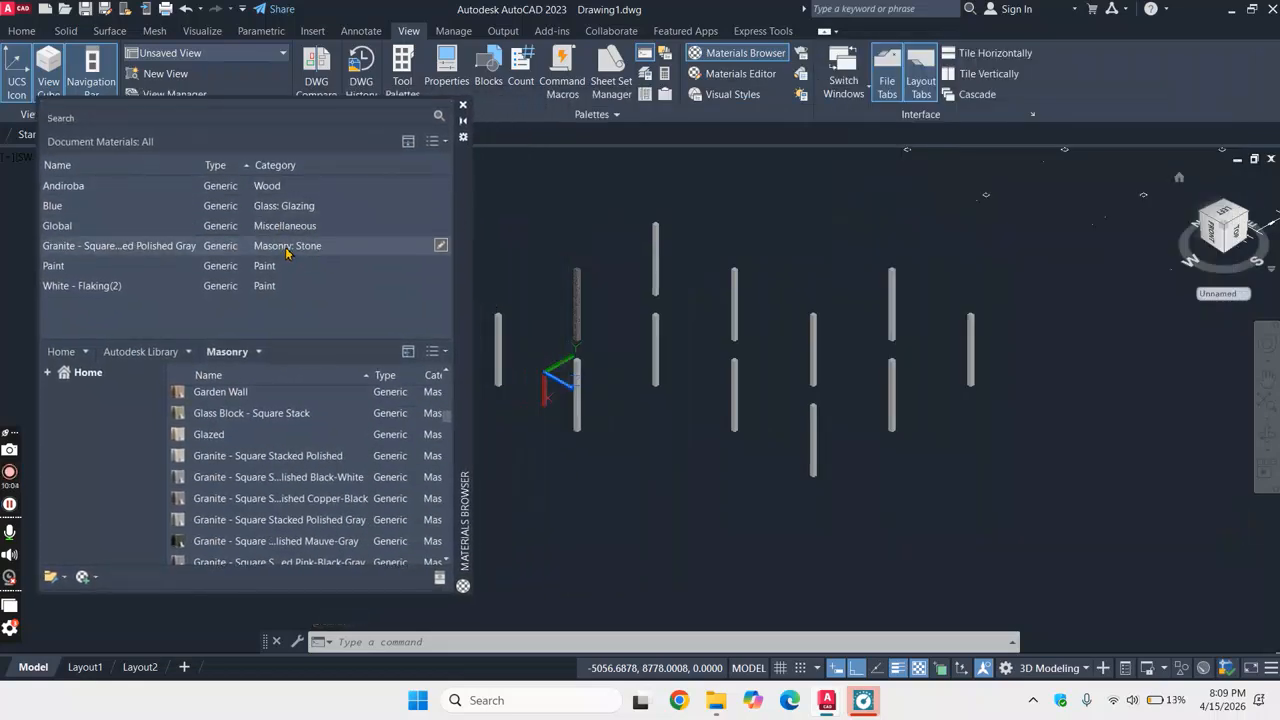
{"action": "mouse_move", "coordinate": [491, 183]}
{"action": "left_mouse_down"}
{"action": "mouse_move", "coordinate": [1114, 400]}
{"action": "mouse_move", "coordinate": [745, 462]}
{"action": "mouse_move", "coordinate": [589, 282]}
{"action": "left_mouse_up"}
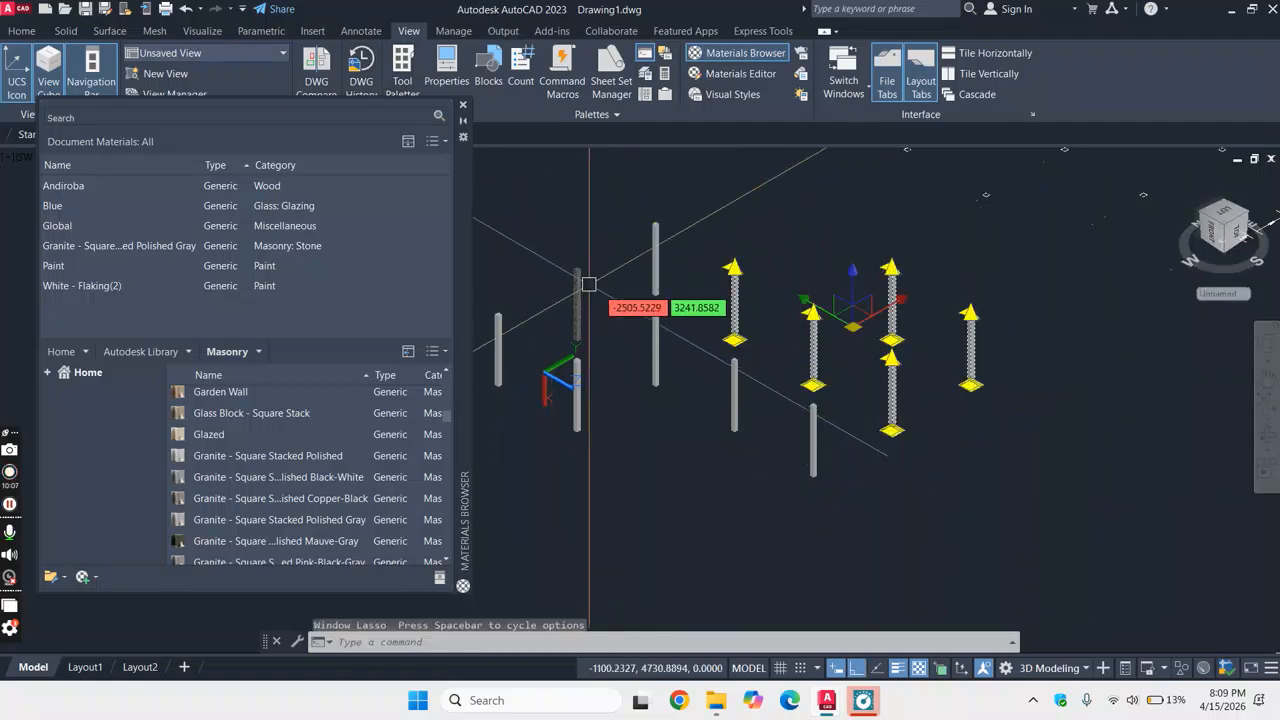
{"action": "left_click", "coordinate": [495, 203]}
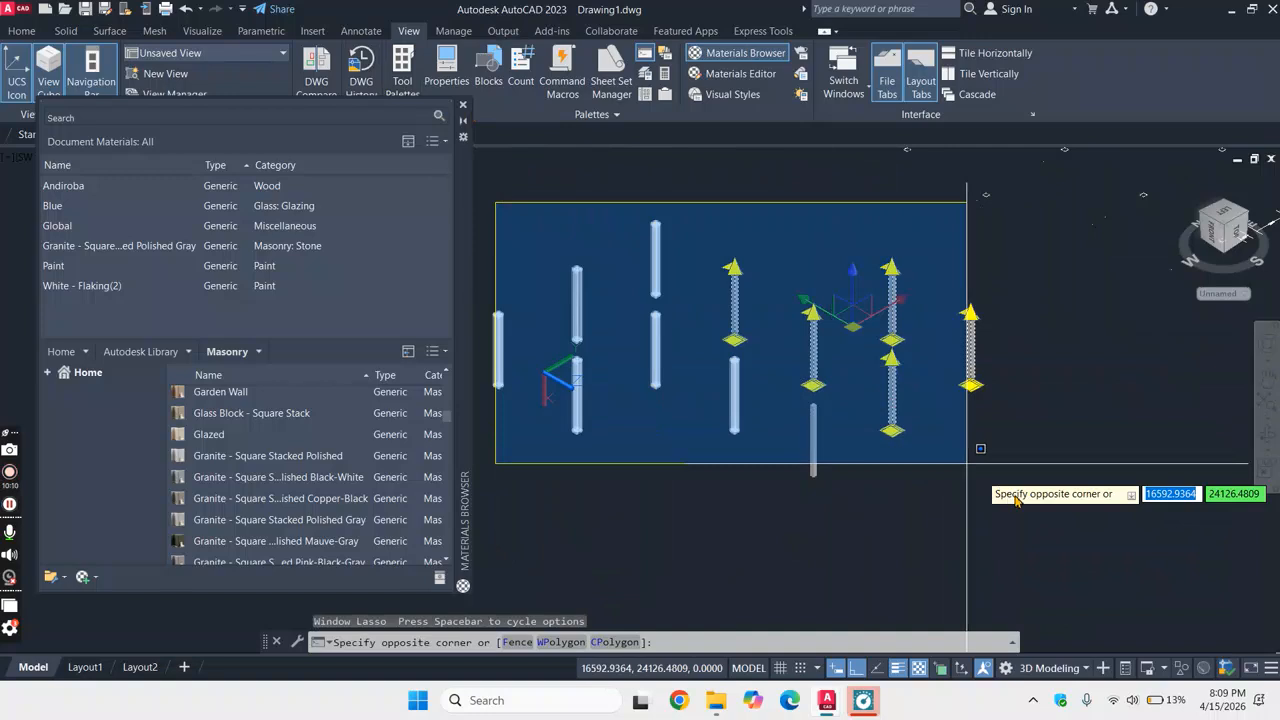
{"action": "left_click", "coordinate": [980, 466]}
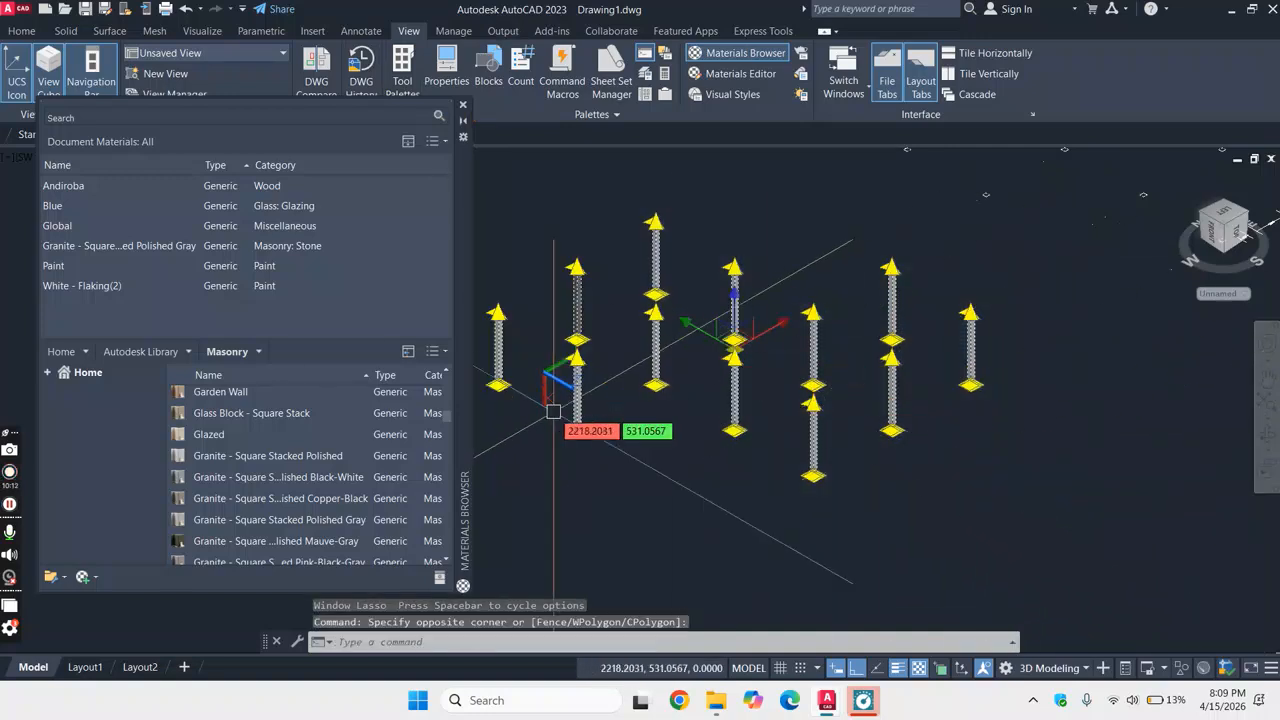
{"action": "left_click", "coordinate": [190, 255]}
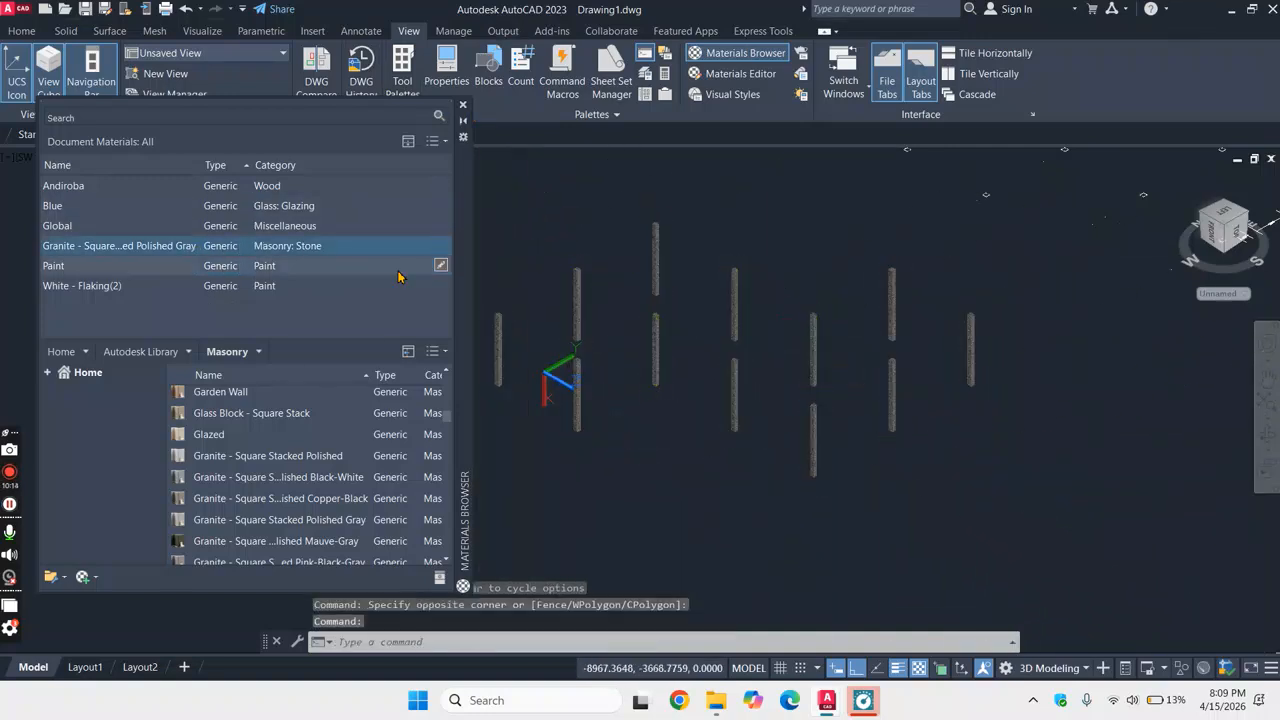
{"action": "left_click", "coordinate": [463, 106]}
{"action": "scroll", "coordinate": [740, 375], "scroll_direction": "up", "scroll_amount": 3}
{"action": "scroll", "coordinate": [820, 336], "scroll_direction": "down", "scroll_amount": 4}
{"action": "scroll", "coordinate": [820, 336], "scroll_direction": "up", "scroll_amount": 7}
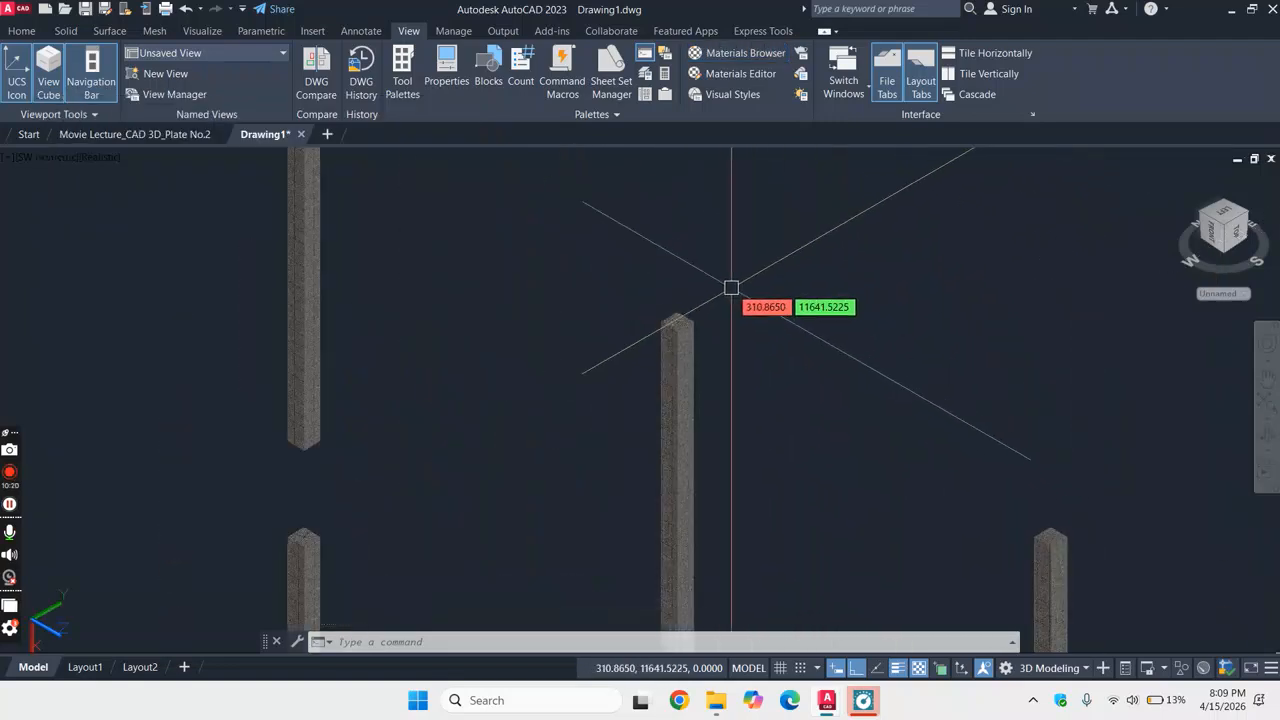
{"action": "scroll", "coordinate": [700, 349], "scroll_direction": "up", "scroll_amount": 5}
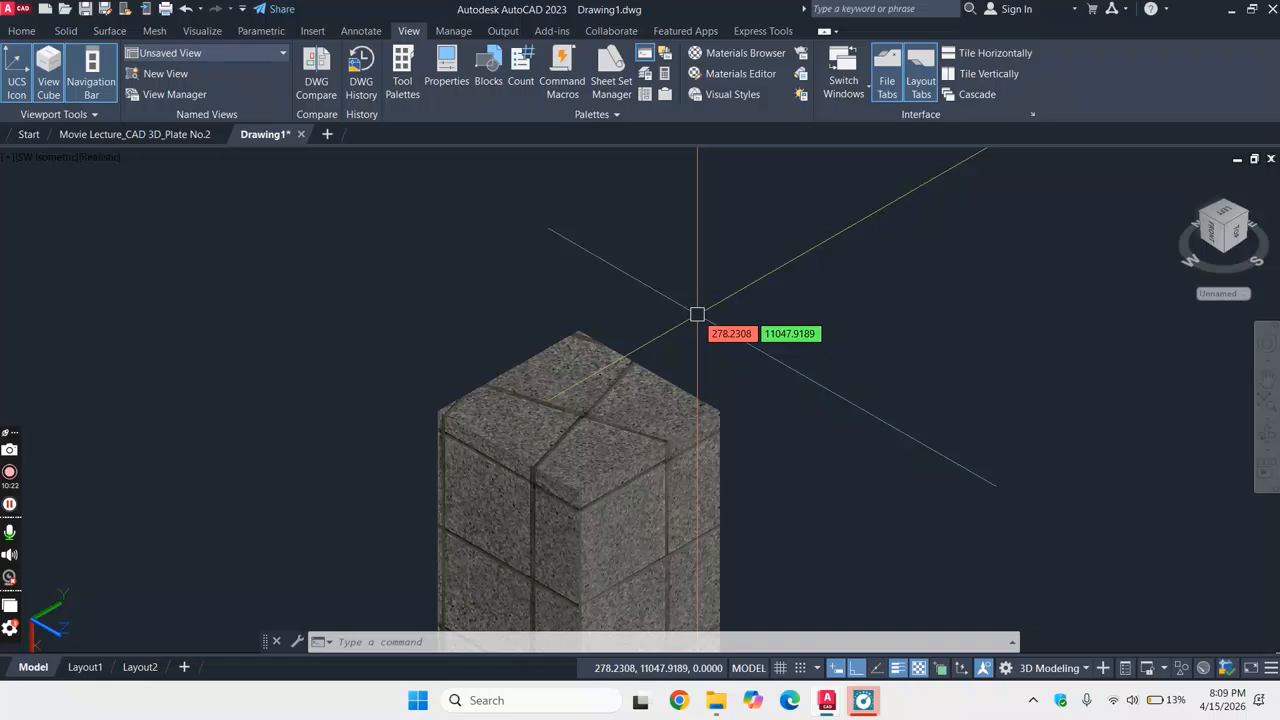
- Check the drawing's layer list, then assign all the extruded columns to the Column layer
{"action": "scroll", "coordinate": [694, 314], "scroll_direction": "down", "scroll_amount": 6}
{"action": "scroll", "coordinate": [697, 314], "scroll_direction": "down", "scroll_amount": 8}
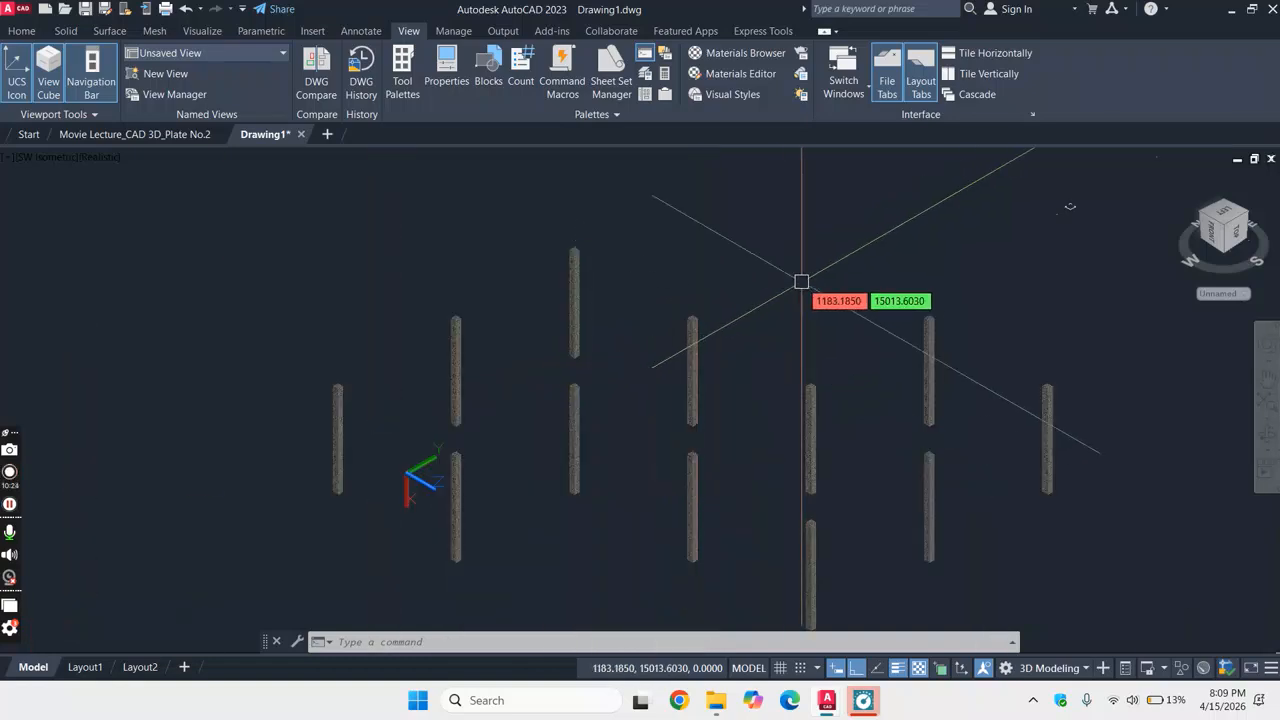
{"action": "key", "text": "Return"}
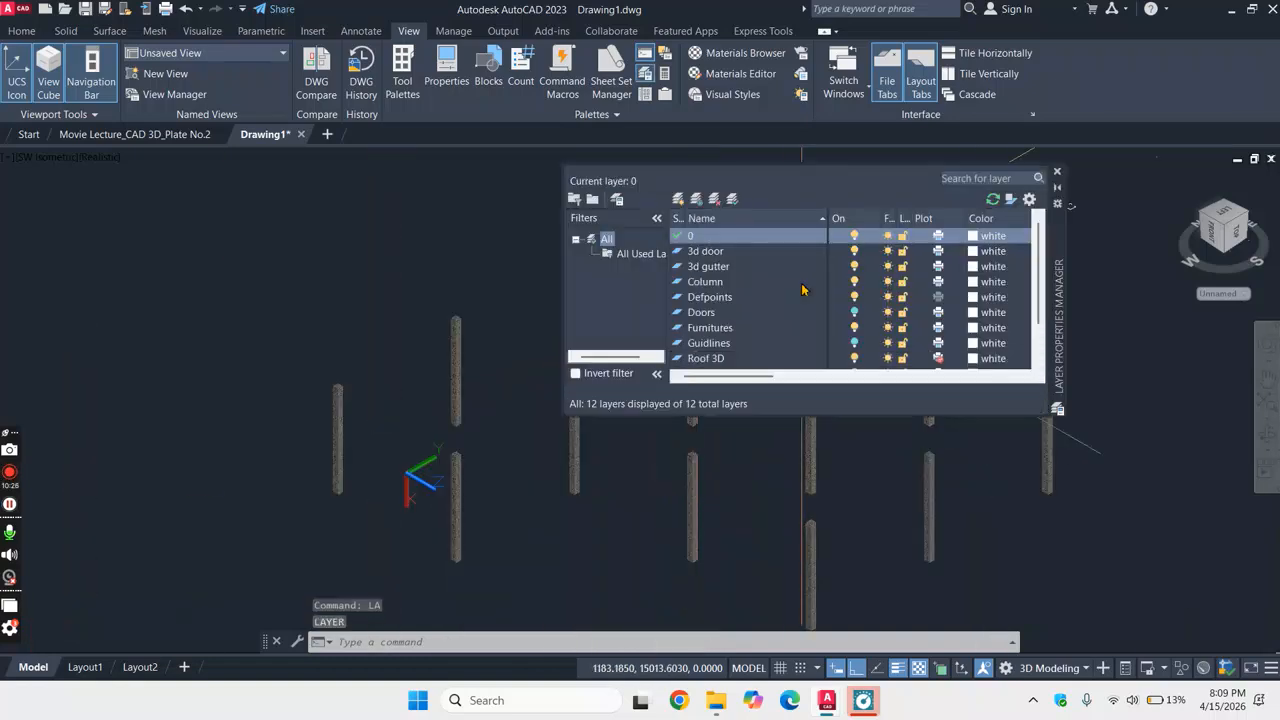
{"action": "scroll", "coordinate": [751, 278], "scroll_direction": "down", "scroll_amount": 1}
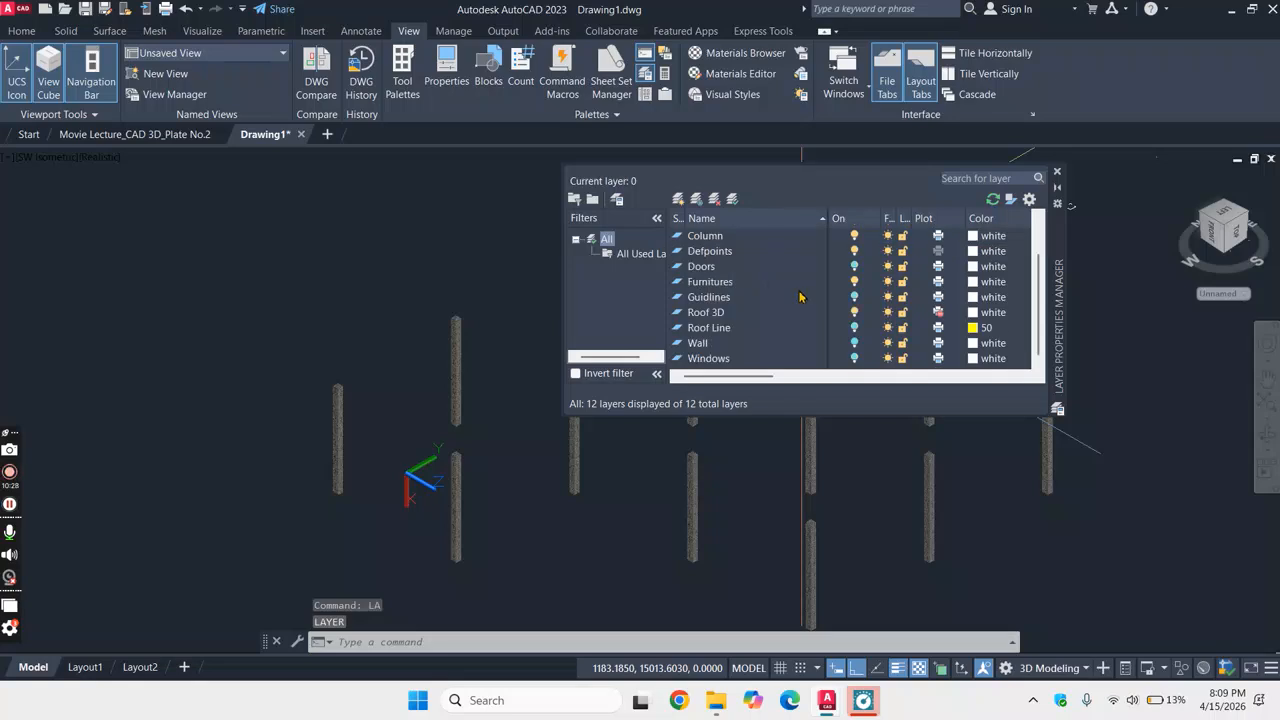
{"action": "left_click", "coordinate": [1058, 172]}
{"action": "scroll", "coordinate": [920, 286], "scroll_direction": "down", "scroll_amount": 2}
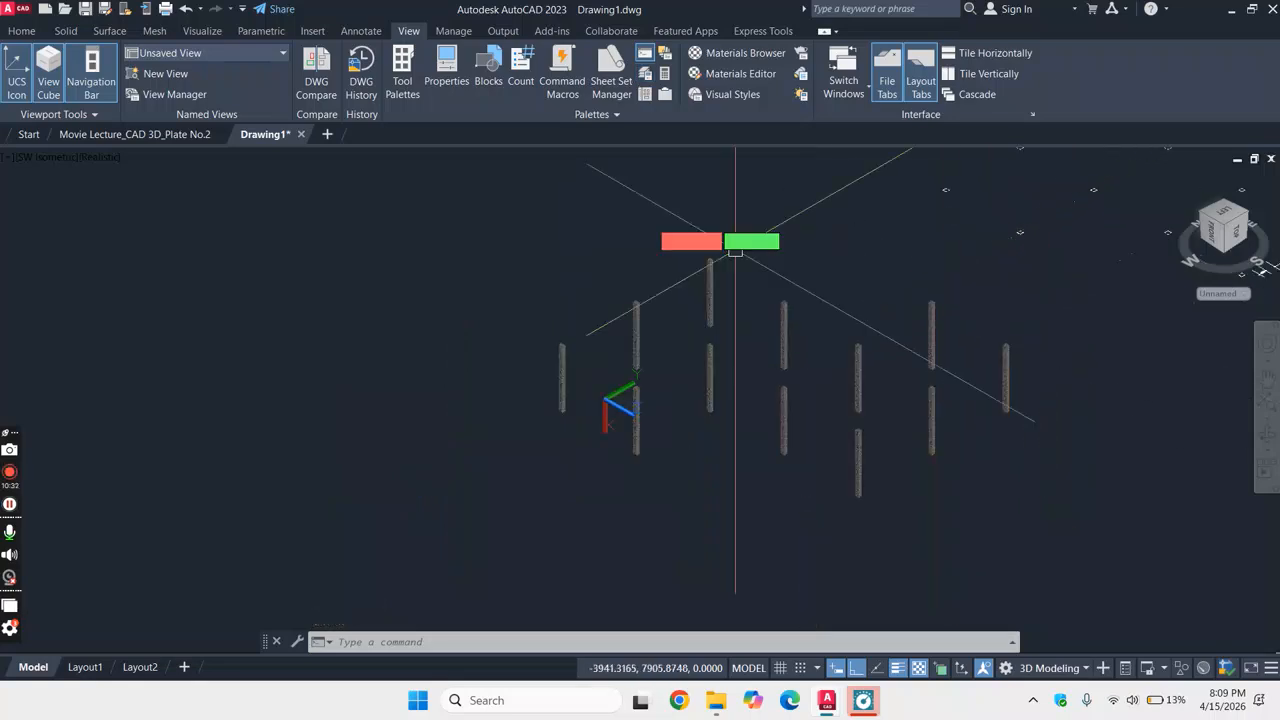
{"action": "left_click", "coordinate": [442, 231]}
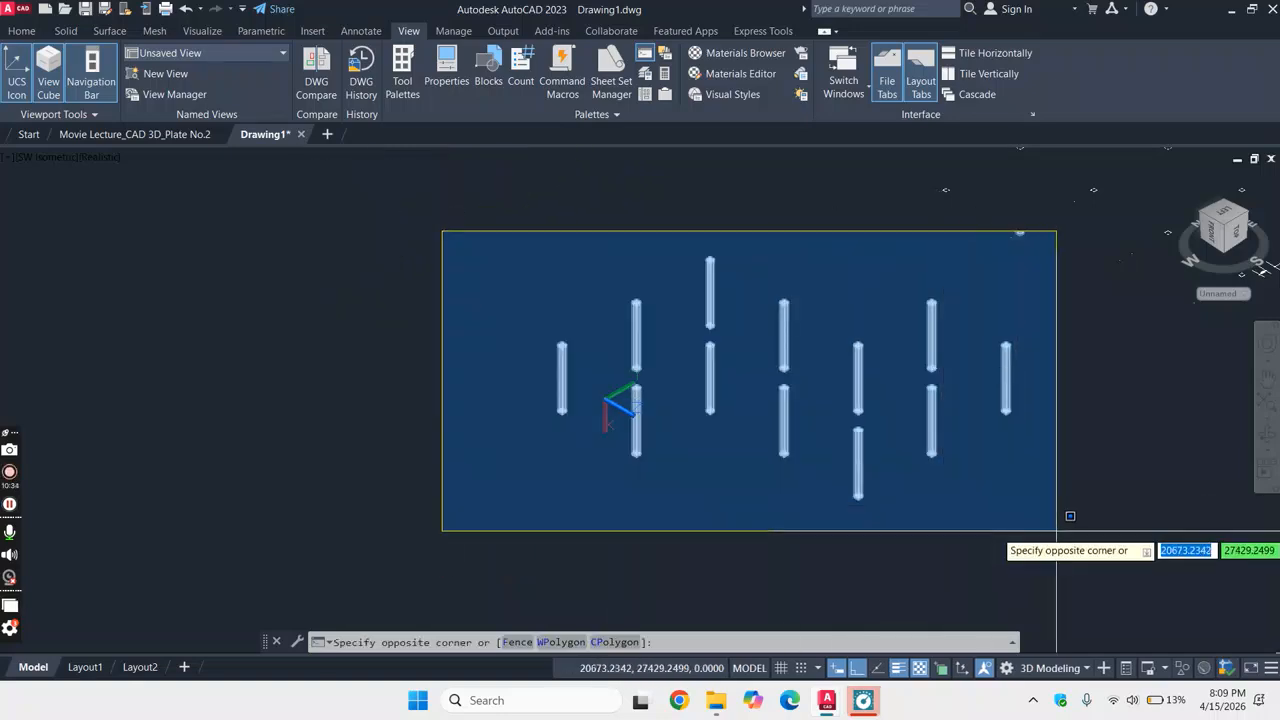
{"action": "left_click", "coordinate": [1083, 500]}
{"action": "right_click", "coordinate": [532, 228]}
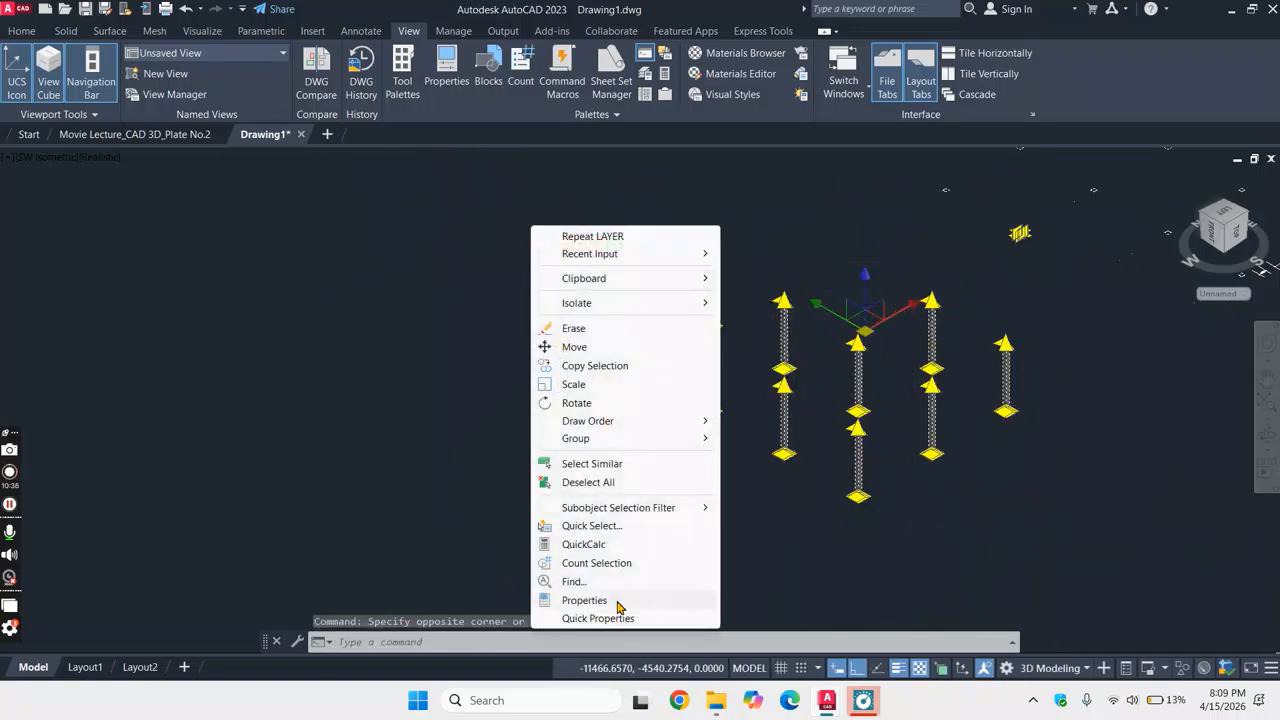
{"action": "left_click", "coordinate": [600, 601]}
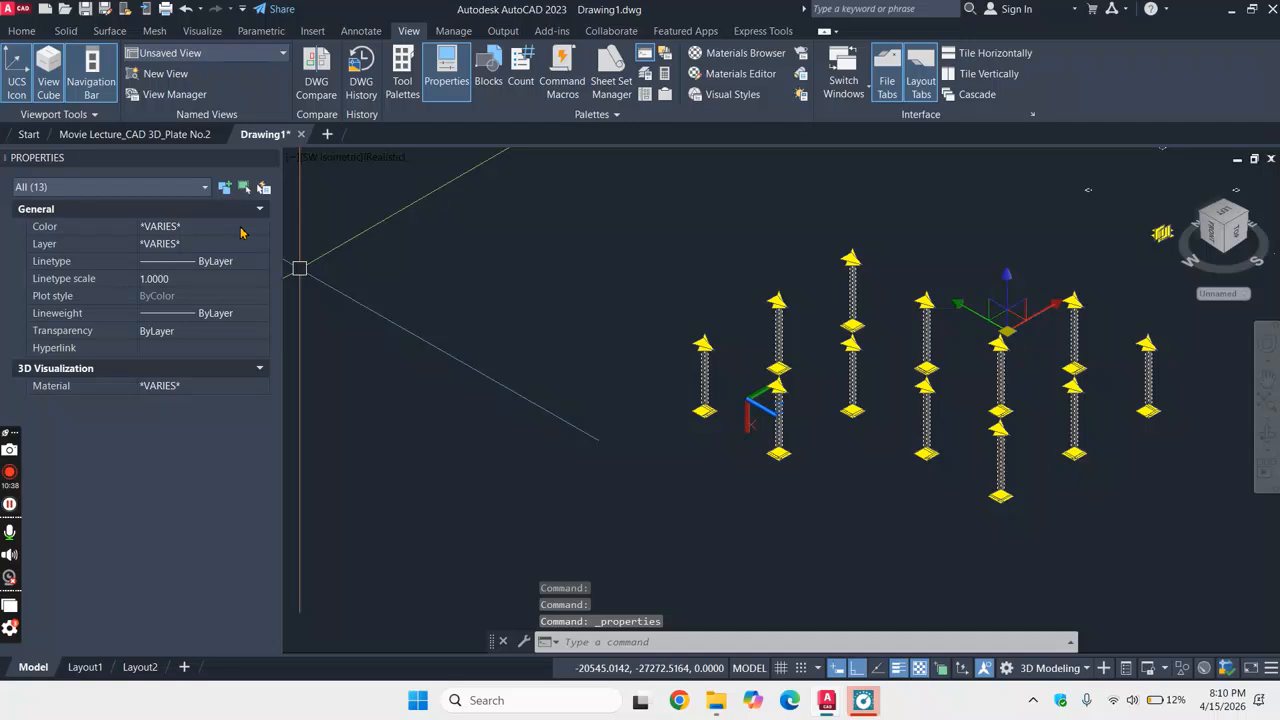
{"action": "left_click", "coordinate": [230, 244]}
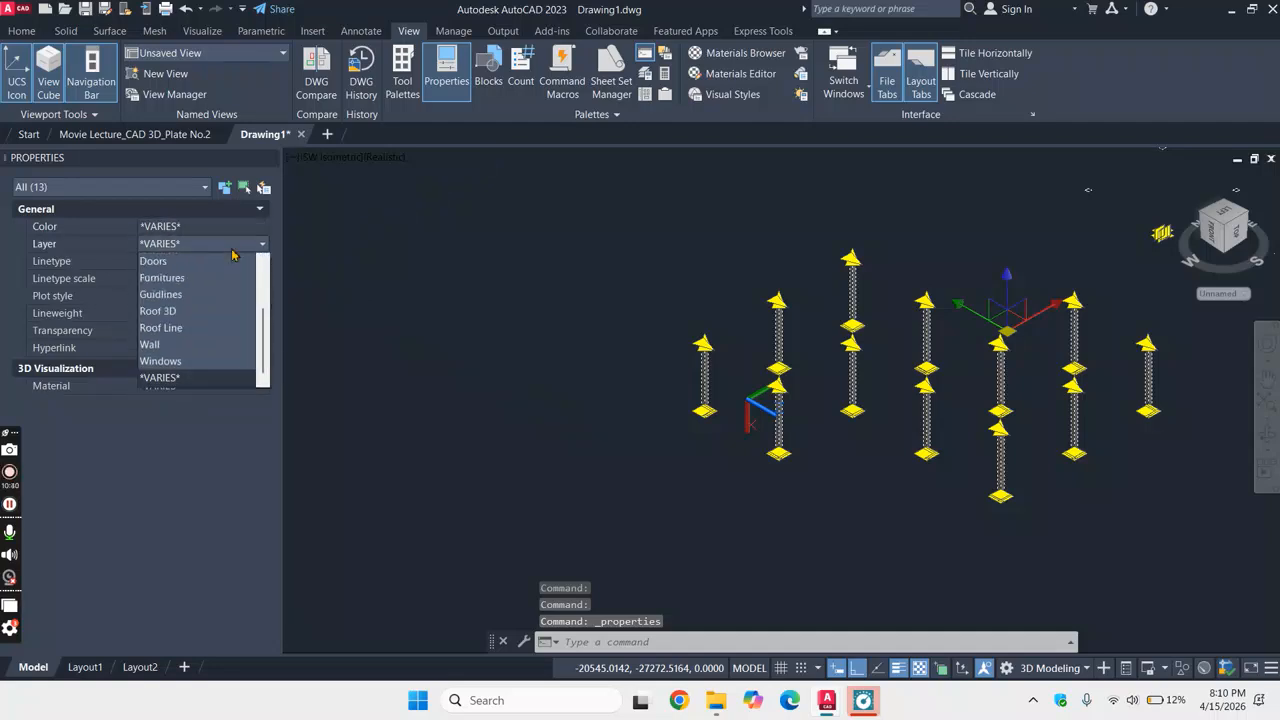
{"action": "scroll", "coordinate": [196, 341], "scroll_direction": "up", "scroll_amount": 3}
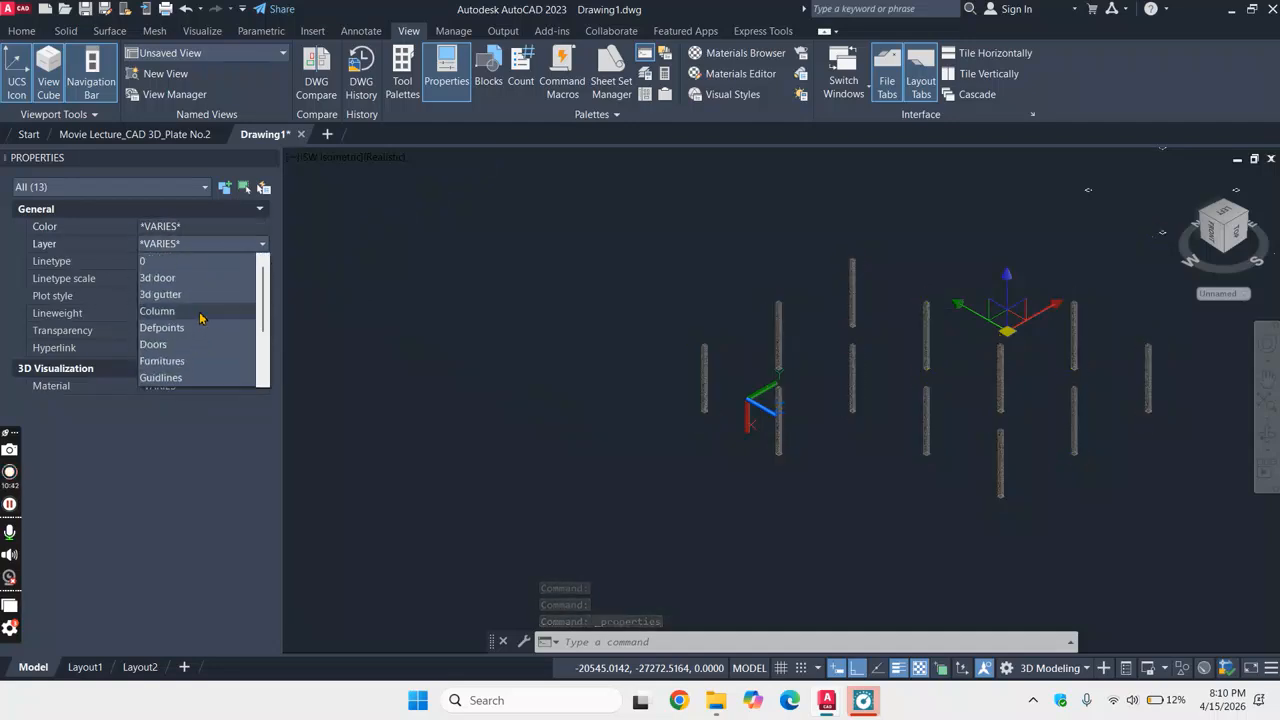
{"action": "left_click", "coordinate": [200, 313]}
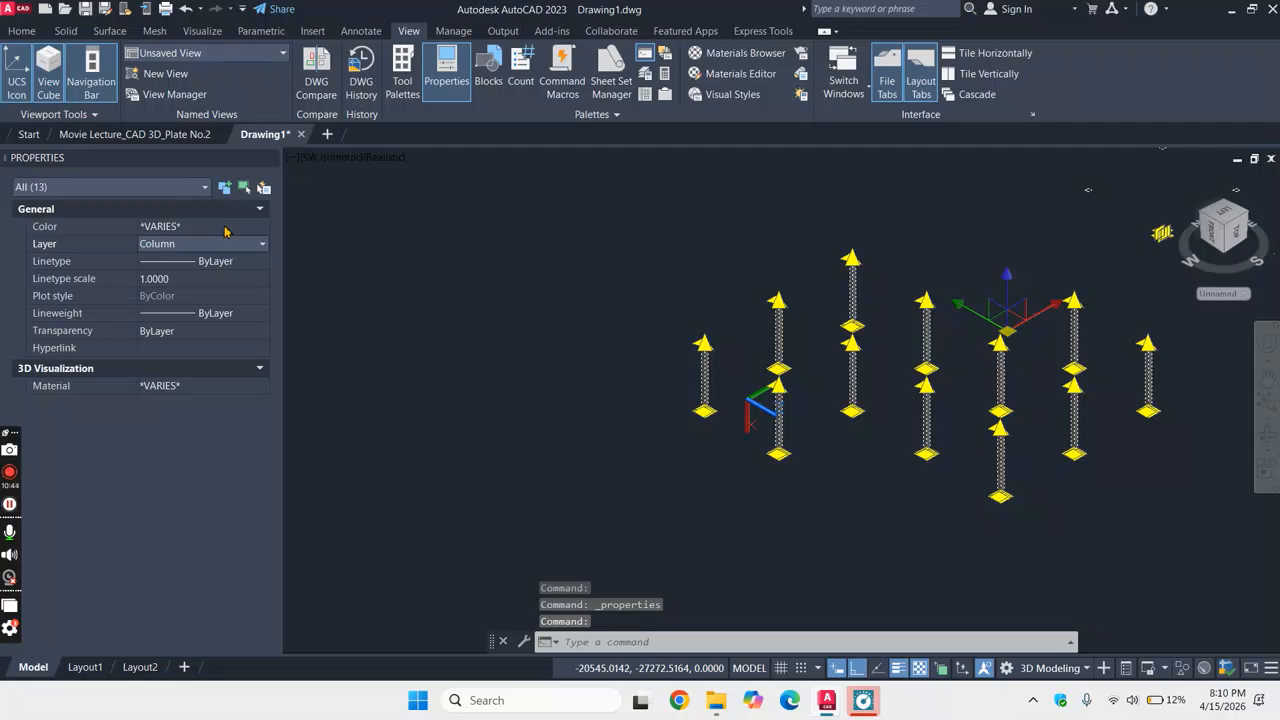
{"action": "left_click", "coordinate": [268, 158]}
{"action": "key", "text": "Escape"}
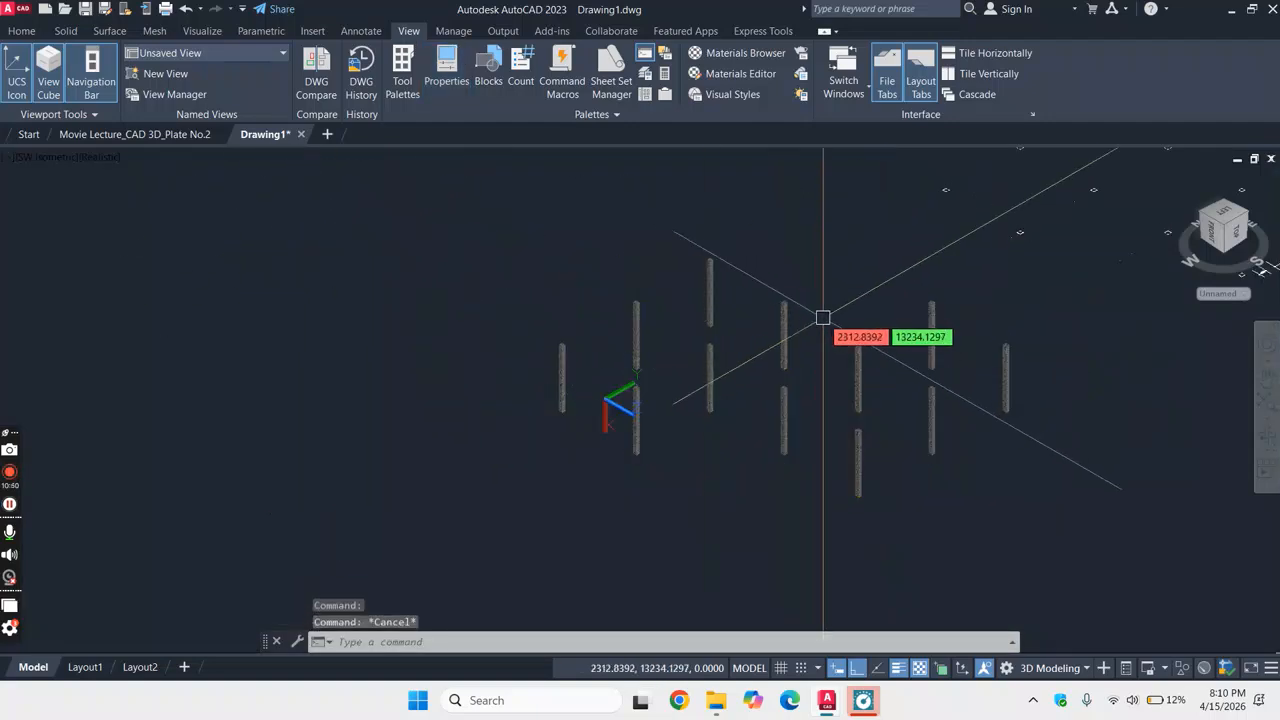
- Inspect the properties of one column to check its layer and material
{"action": "scroll", "coordinate": [813, 310], "scroll_direction": "up", "scroll_amount": 3}
{"action": "scroll", "coordinate": [751, 295], "scroll_direction": "down", "scroll_amount": 2}
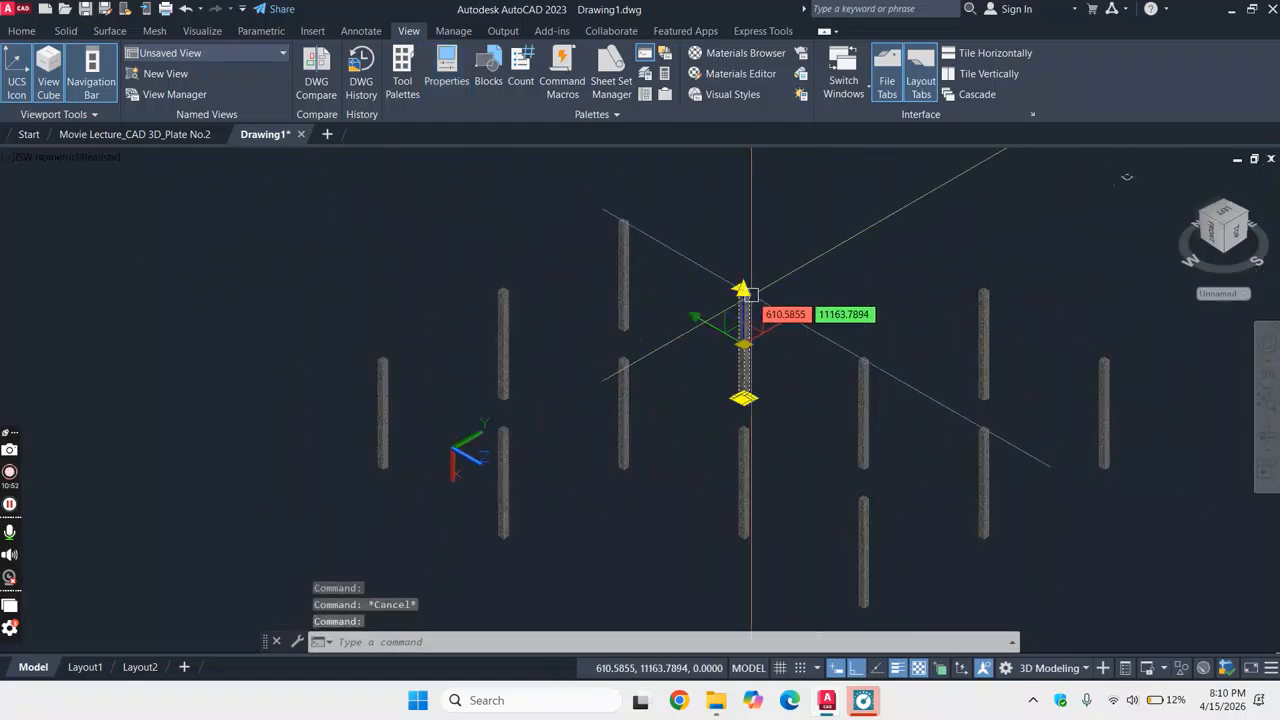
{"action": "right_click", "coordinate": [847, 244]}
{"action": "left_click", "coordinate": [900, 643]}
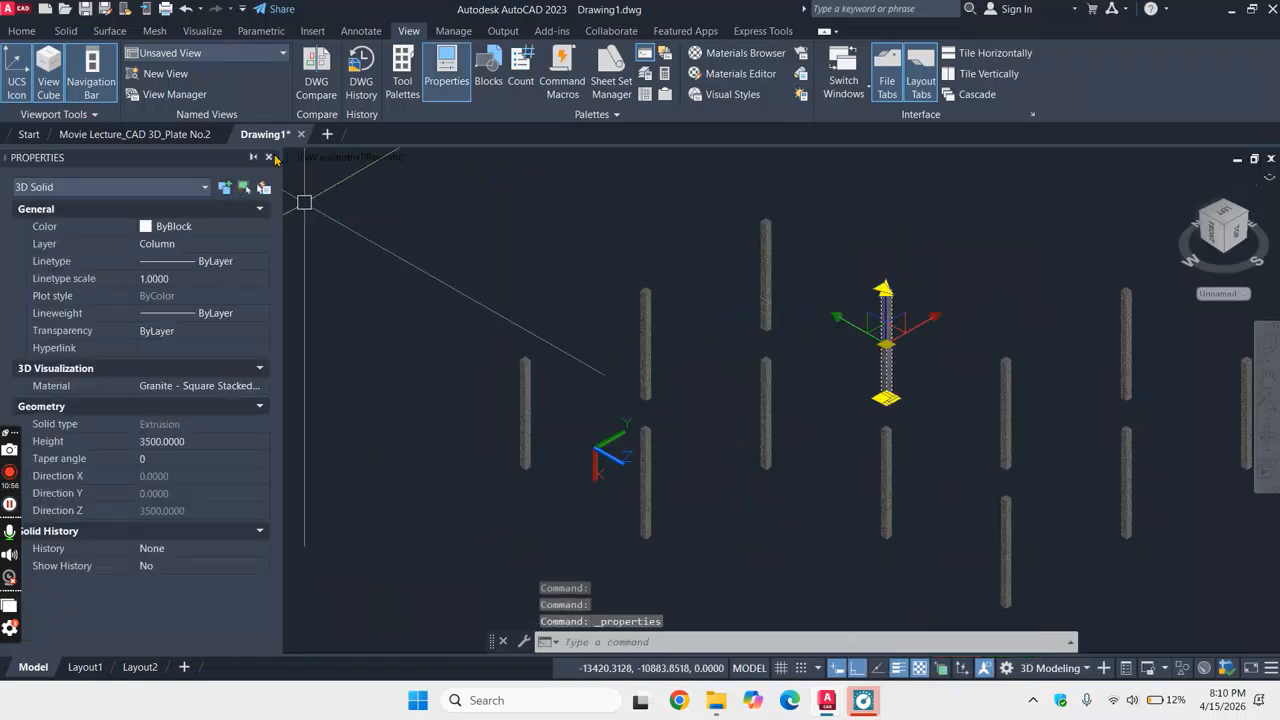
{"action": "left_click", "coordinate": [270, 158]}
{"action": "key", "text": "Escape"}
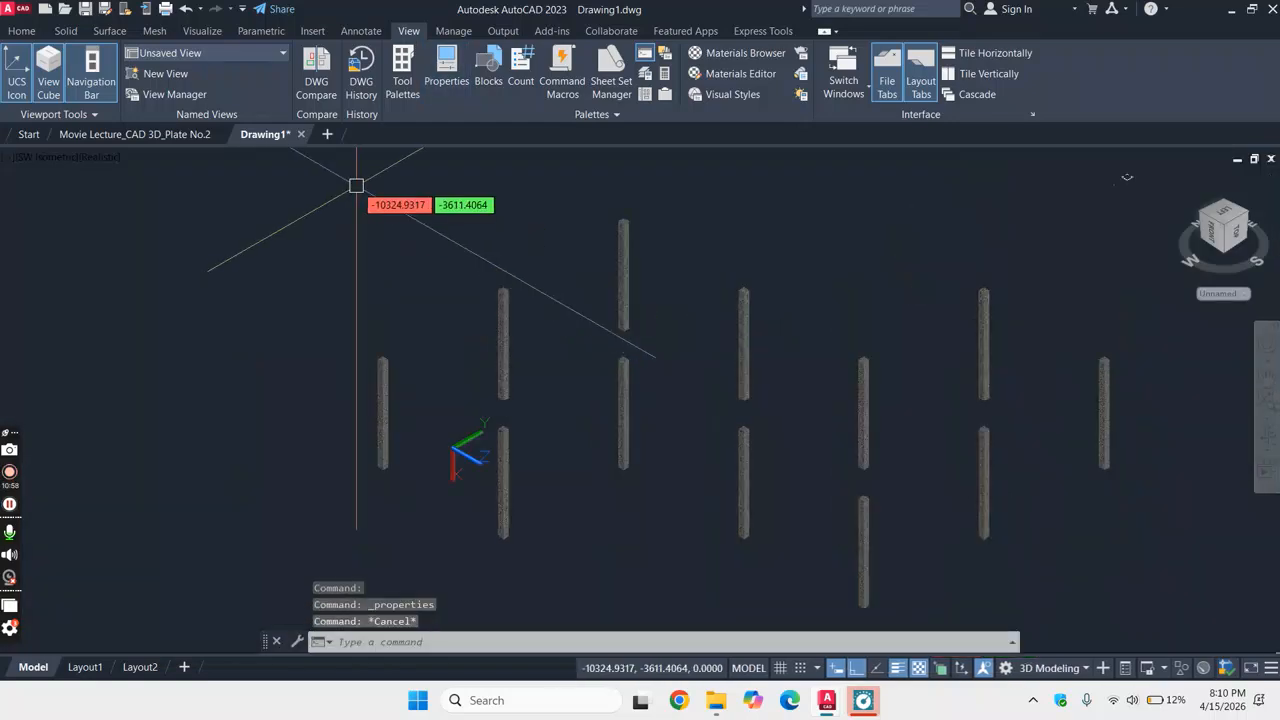
- Make Wall the current layer and turn it on, and turn off the Column layer
{"action": "key", "text": "Return"}
{"action": "scroll", "coordinate": [816, 290], "scroll_direction": "up", "scroll_amount": 1}
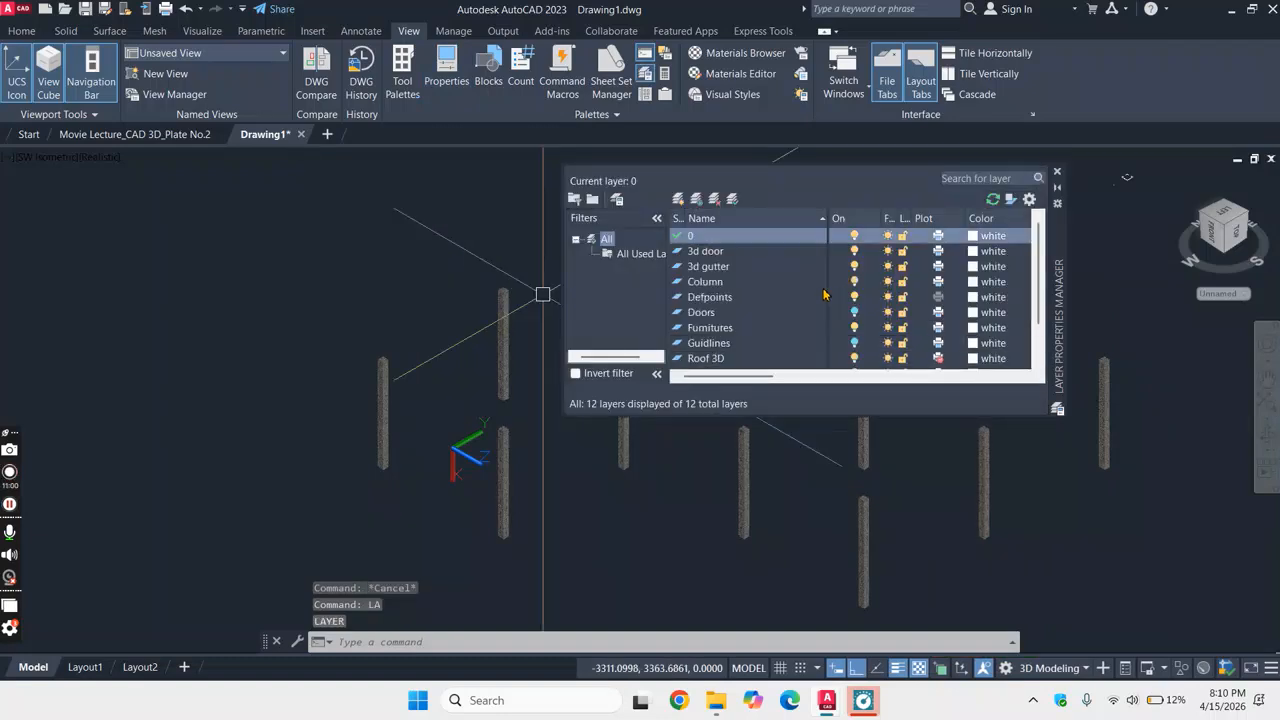
{"action": "scroll", "coordinate": [741, 315], "scroll_direction": "down", "scroll_amount": 1}
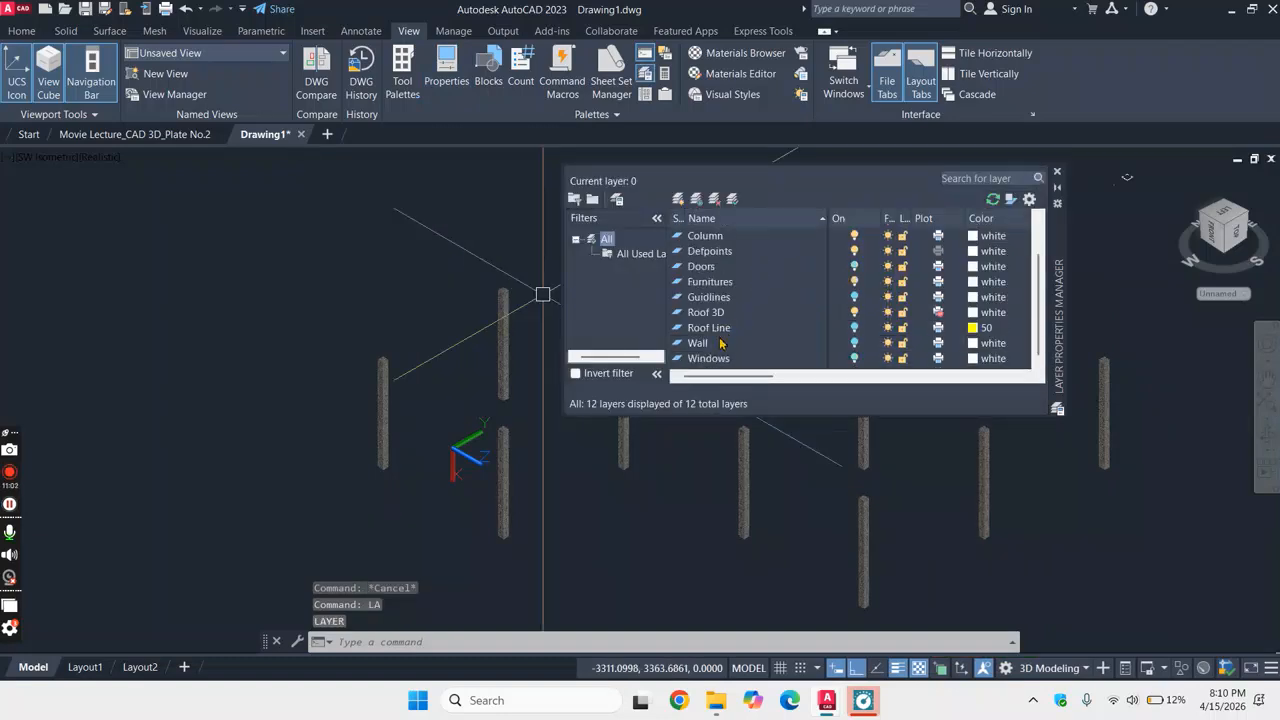
{"action": "double_click", "coordinate": [679, 346]}
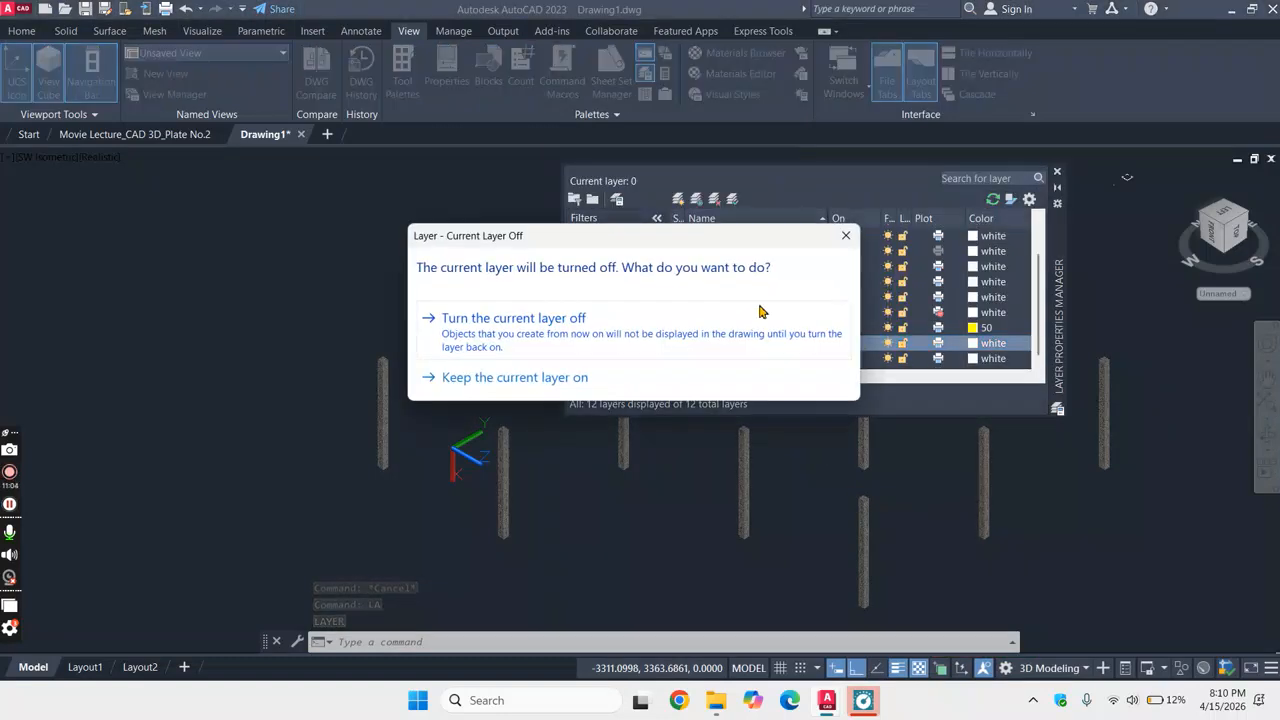
{"action": "left_click", "coordinate": [846, 235]}
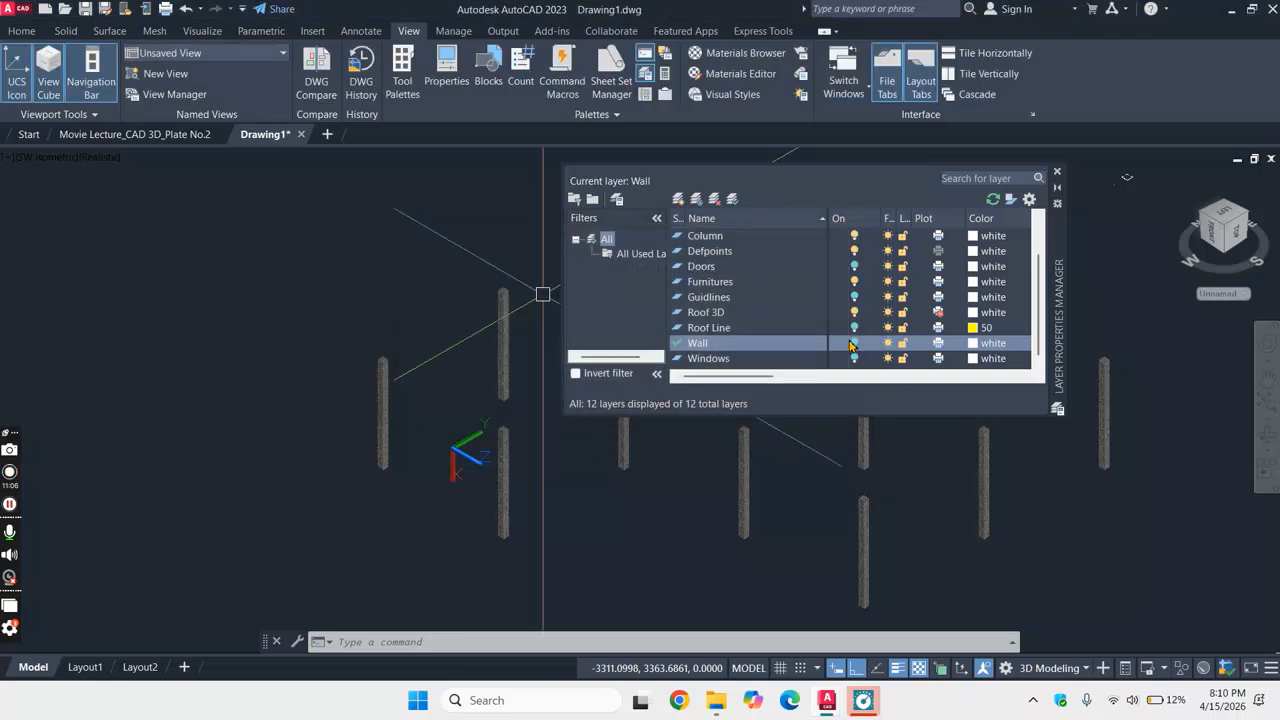
{"action": "left_click", "coordinate": [854, 345]}
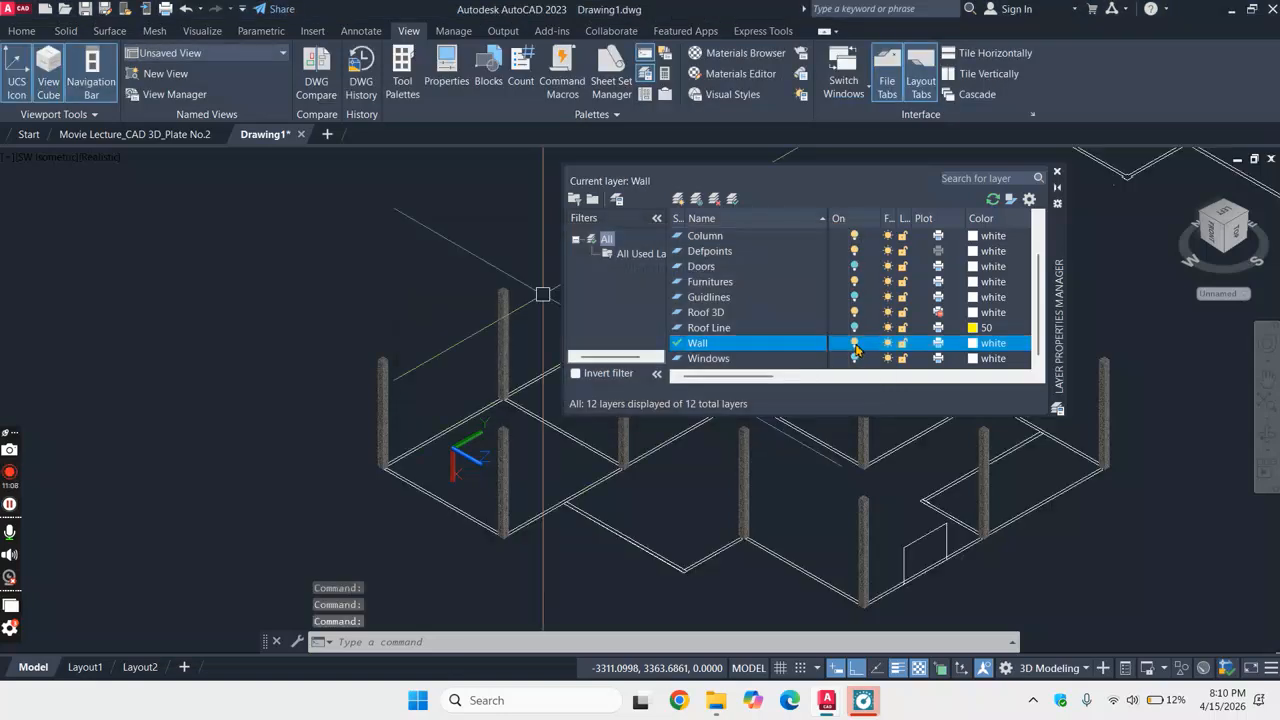
{"action": "scroll", "coordinate": [753, 280], "scroll_direction": "up", "scroll_amount": 2}
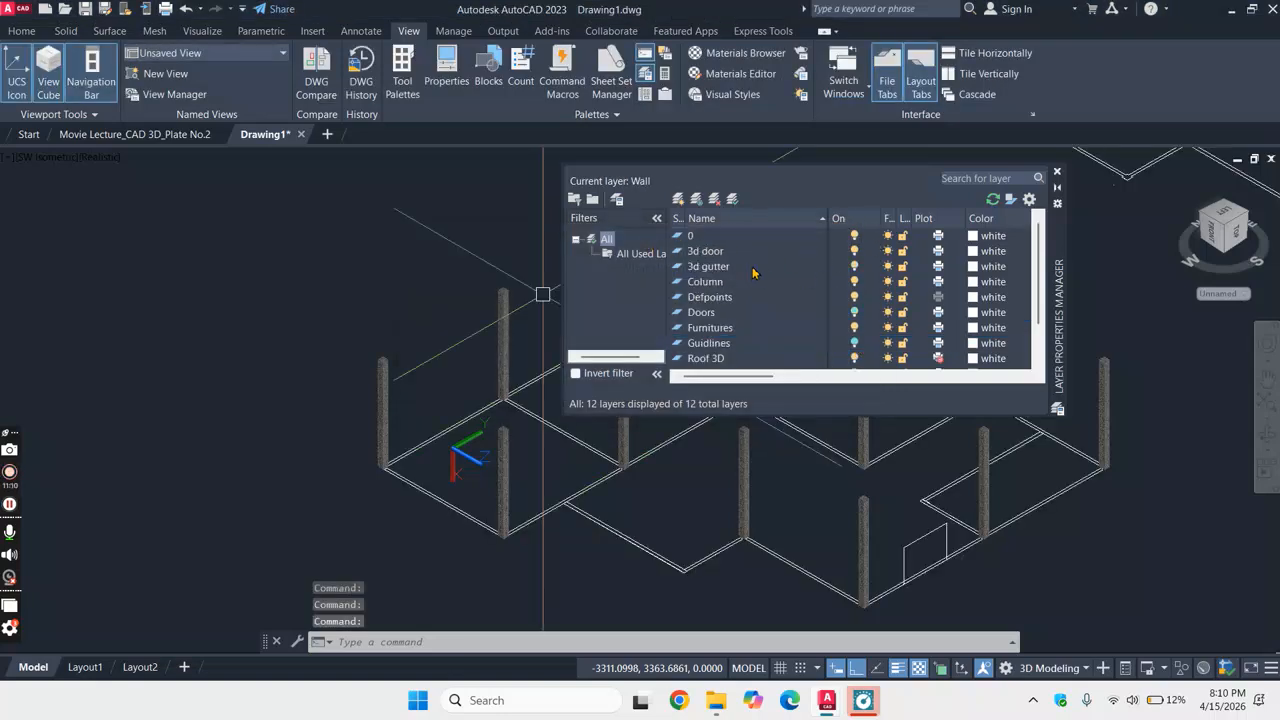
{"action": "left_click", "coordinate": [855, 283]}
{"action": "left_click", "coordinate": [1057, 174]}
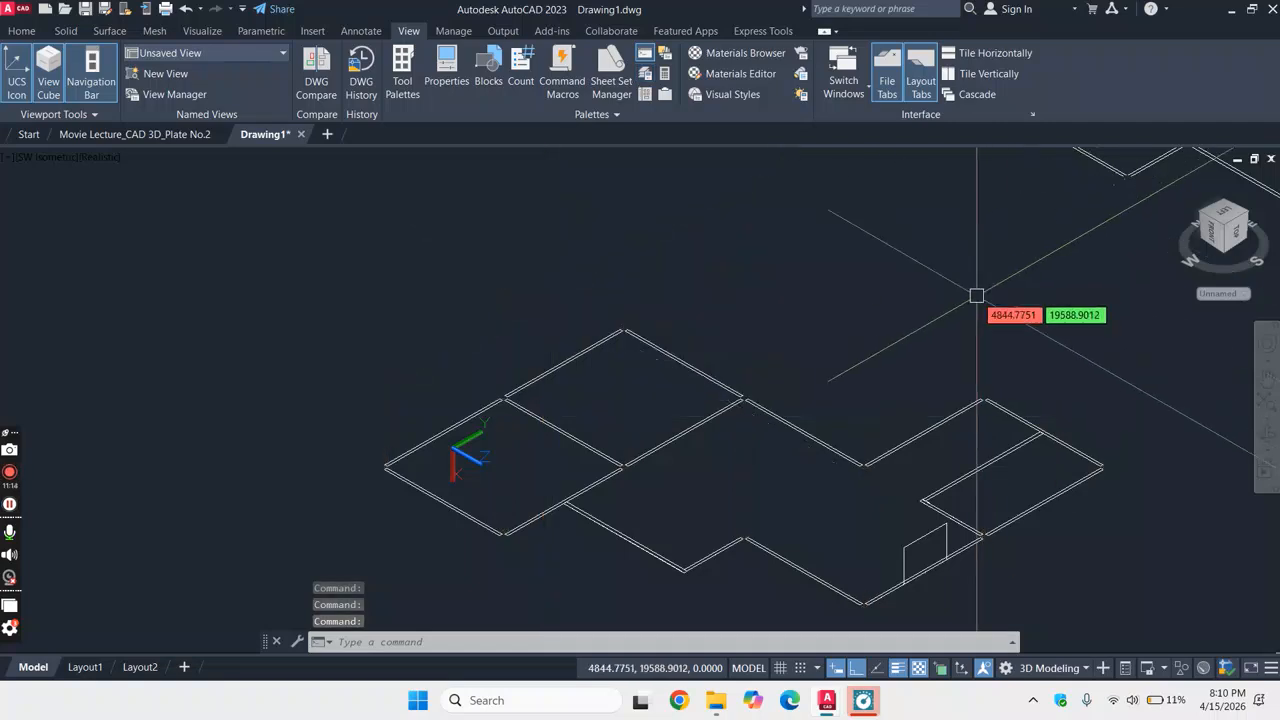
- Move the upright rectangular polyline standing on the front wall to the Windows layer
{"action": "scroll", "coordinate": [857, 514], "scroll_direction": "up", "scroll_amount": 4}
{"action": "left_click", "coordinate": [803, 535]}
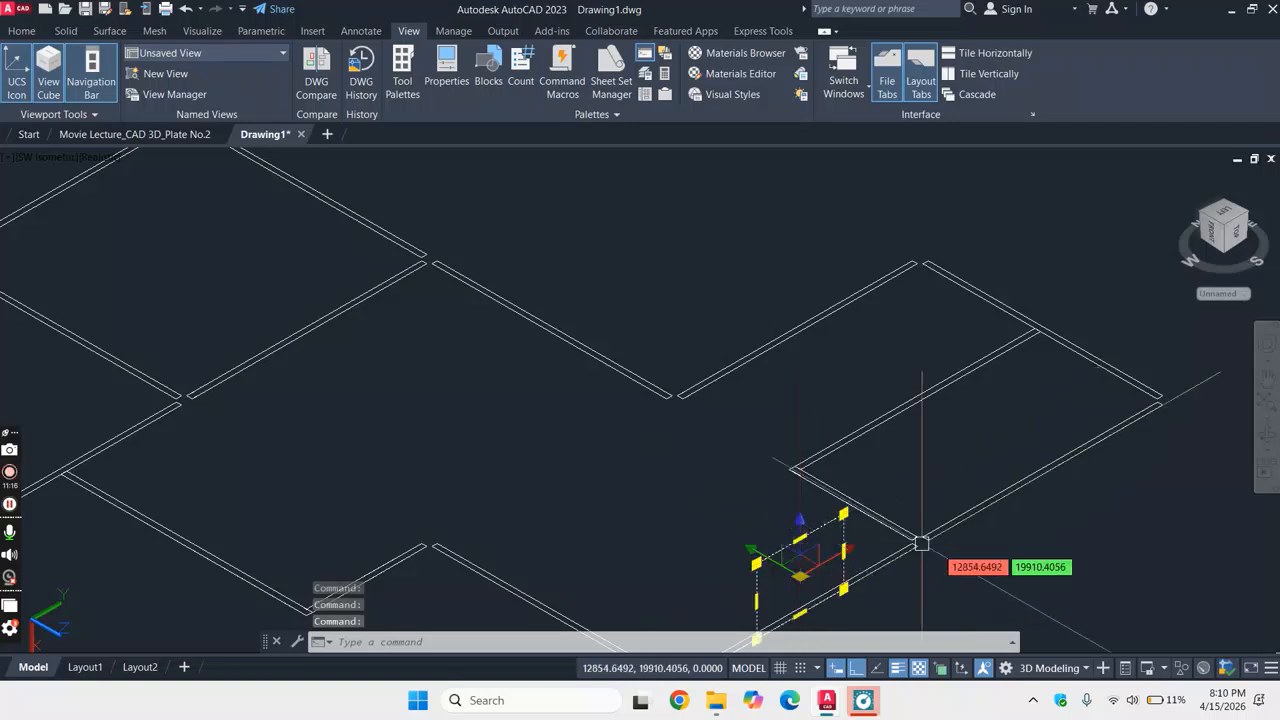
{"action": "right_click", "coordinate": [1052, 574]}
{"action": "left_click", "coordinate": [1106, 548]}
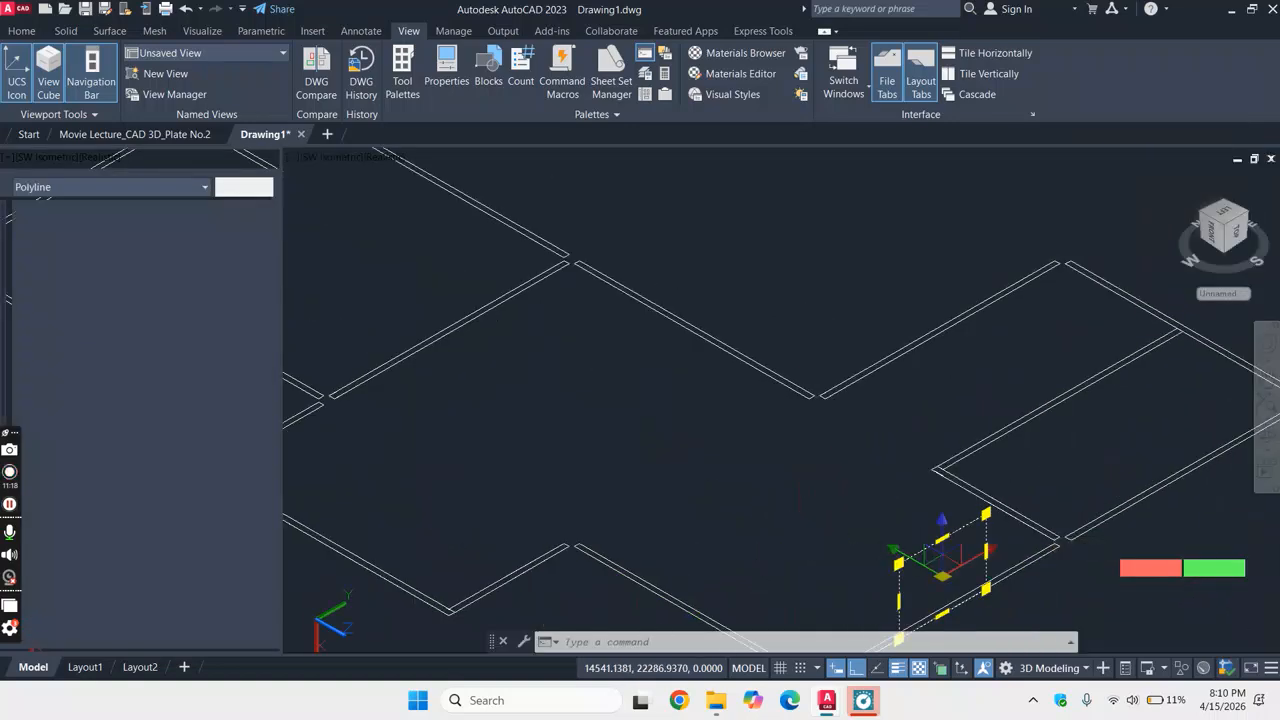
{"action": "left_click", "coordinate": [248, 246]}
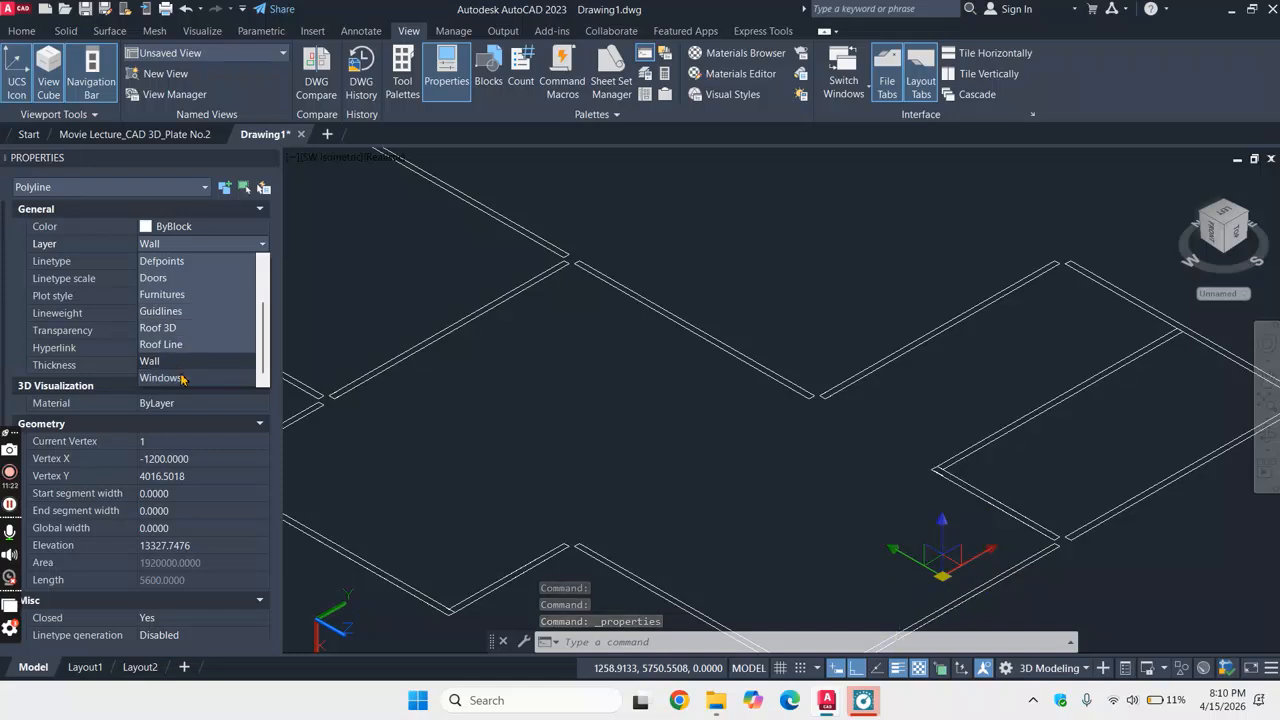
{"action": "left_click", "coordinate": [181, 381]}
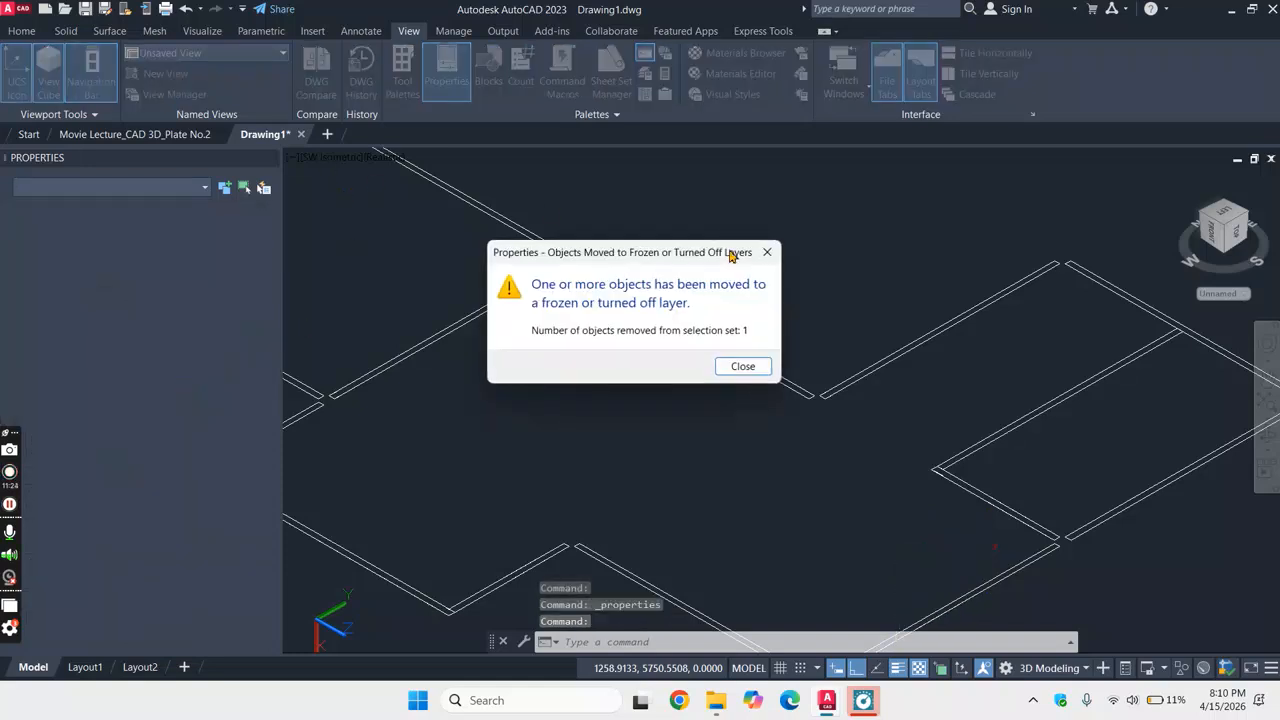
{"action": "key", "text": "Return"}
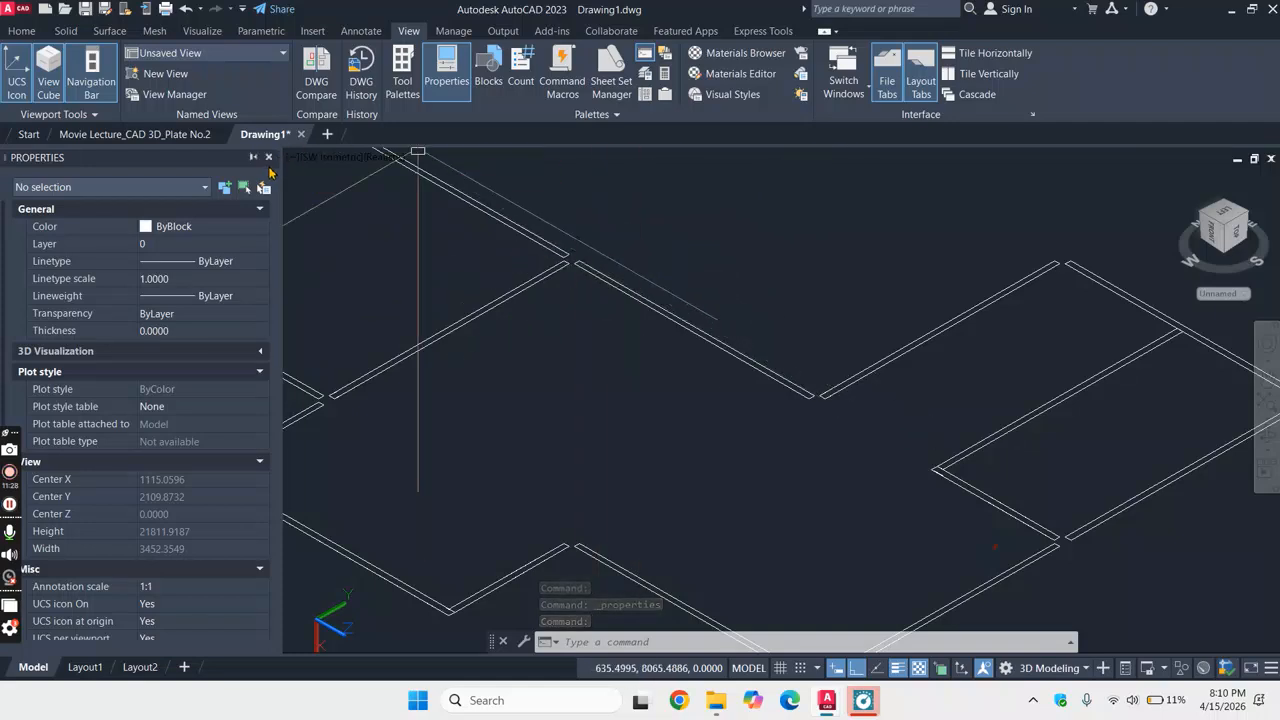
{"action": "left_click", "coordinate": [268, 158]}
- Examine the wall outlines at their corners and partition junctions, selecting individual walls to check their extents
{"action": "scroll", "coordinate": [680, 220], "scroll_direction": "down", "scroll_amount": 3}
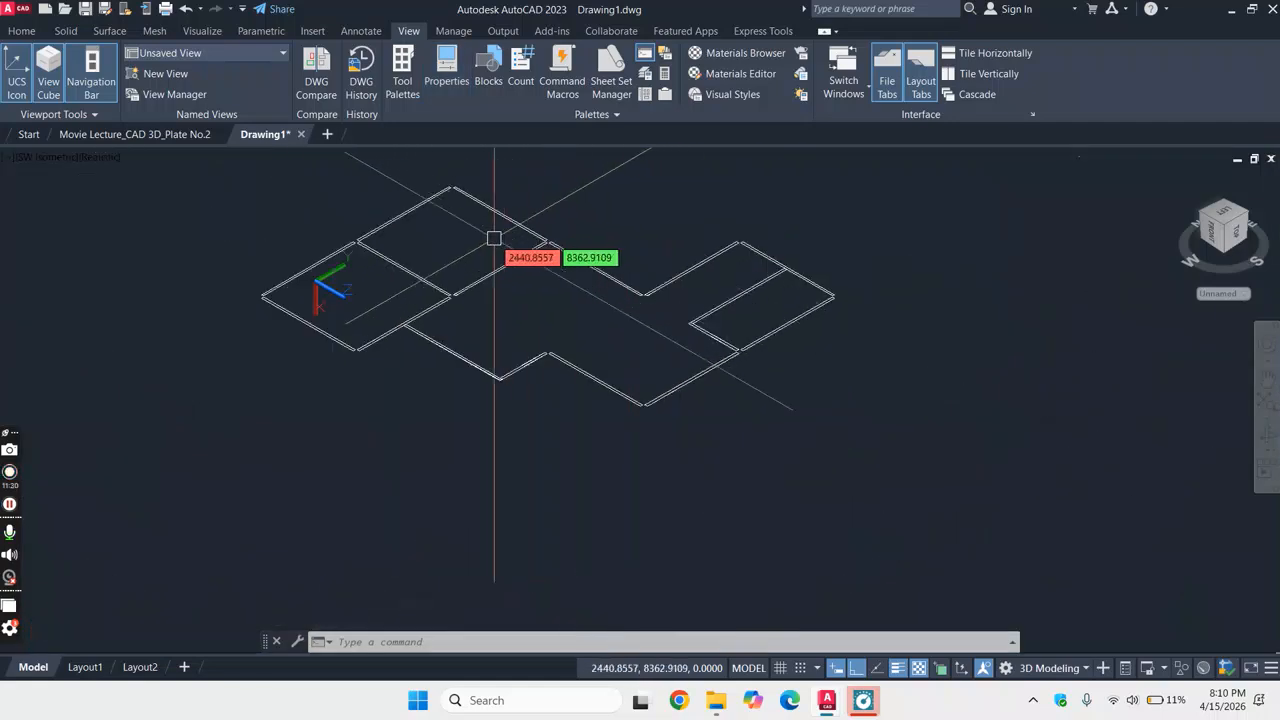
{"action": "scroll", "coordinate": [494, 237], "scroll_direction": "up", "scroll_amount": 3}
{"action": "scroll", "coordinate": [622, 226], "scroll_direction": "up", "scroll_amount": 2}
{"action": "scroll", "coordinate": [575, 205], "scroll_direction": "down", "scroll_amount": 3}
{"action": "scroll", "coordinate": [572, 206], "scroll_direction": "up", "scroll_amount": 4}
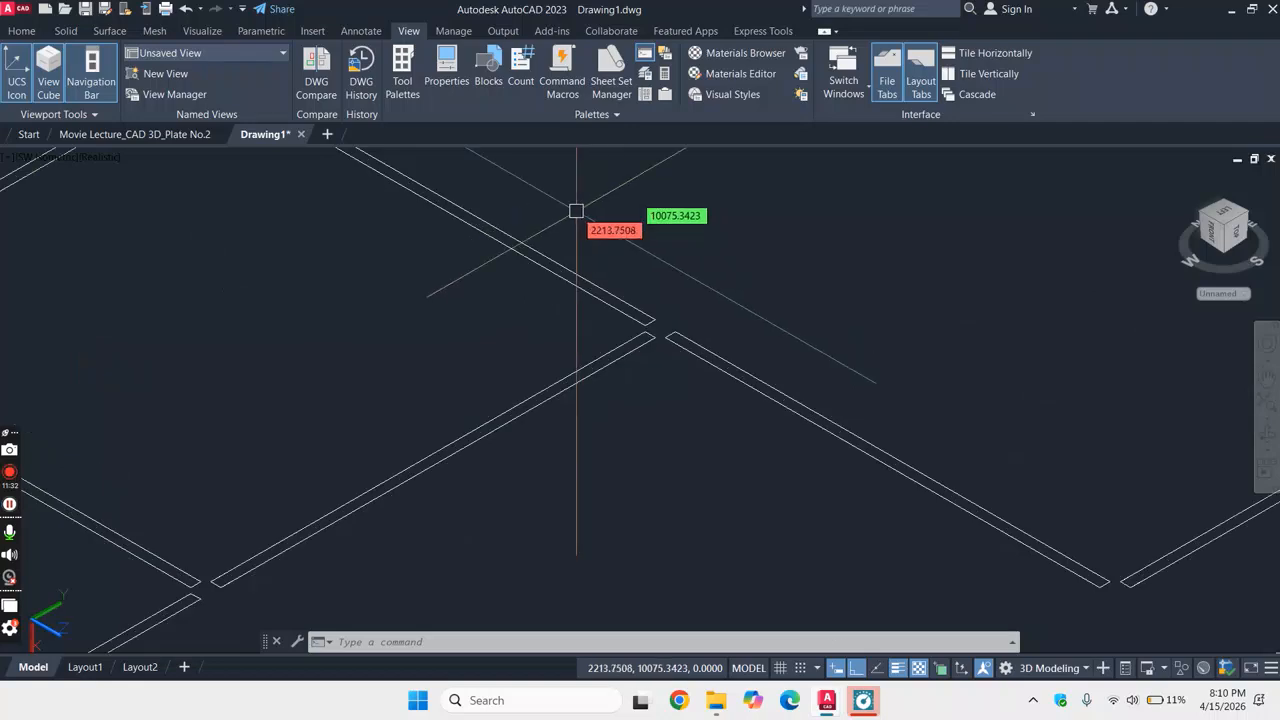
{"action": "left_click", "coordinate": [568, 268]}
{"action": "scroll", "coordinate": [594, 231], "scroll_direction": "down", "scroll_amount": 2}
{"action": "scroll", "coordinate": [660, 294], "scroll_direction": "up", "scroll_amount": 3}
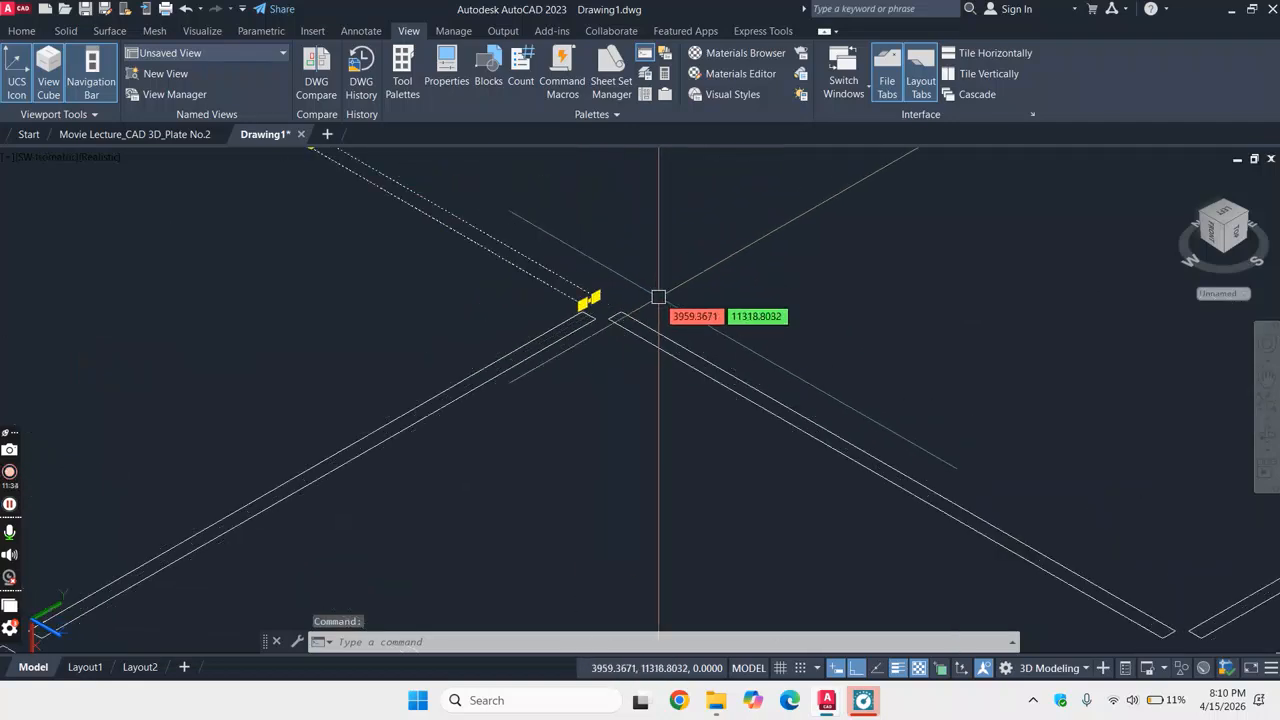
{"action": "left_click", "coordinate": [652, 326]}
{"action": "key", "text": "Escape"}
{"action": "scroll", "coordinate": [647, 260], "scroll_direction": "down", "scroll_amount": 4}
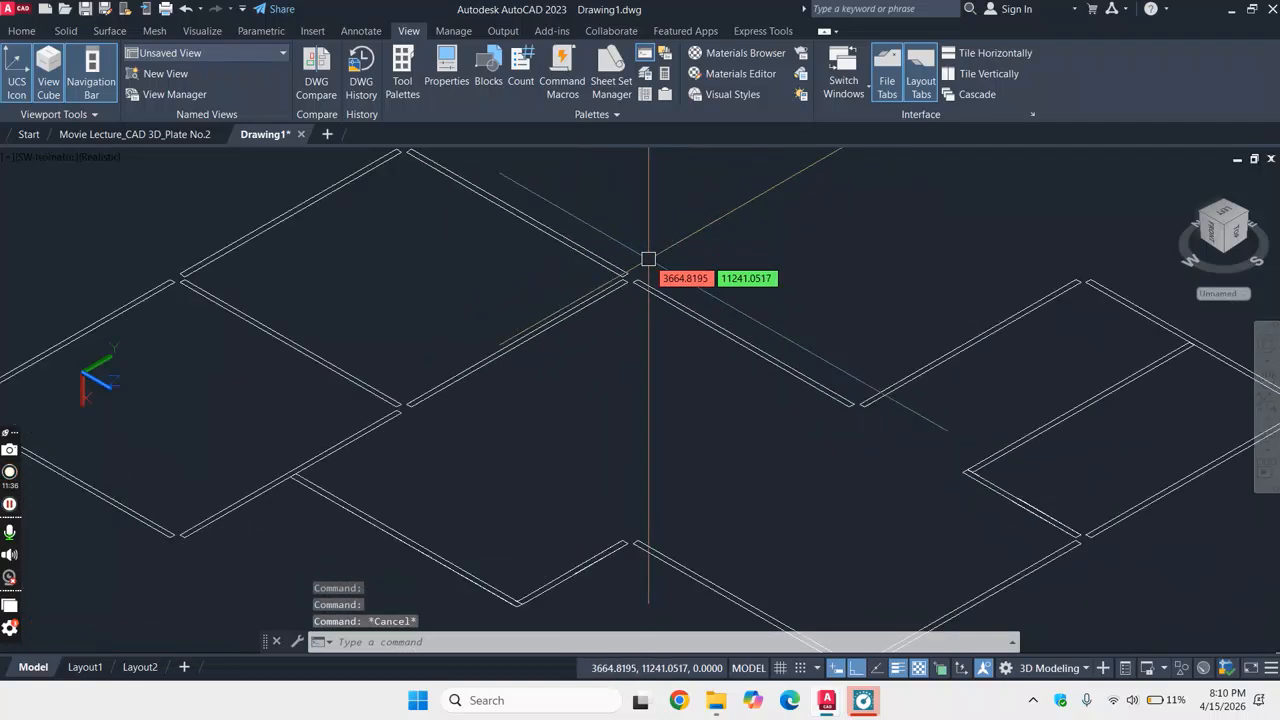
{"action": "scroll", "coordinate": [785, 247], "scroll_direction": "down", "scroll_amount": 3}
{"action": "scroll", "coordinate": [963, 264], "scroll_direction": "up", "scroll_amount": 4}
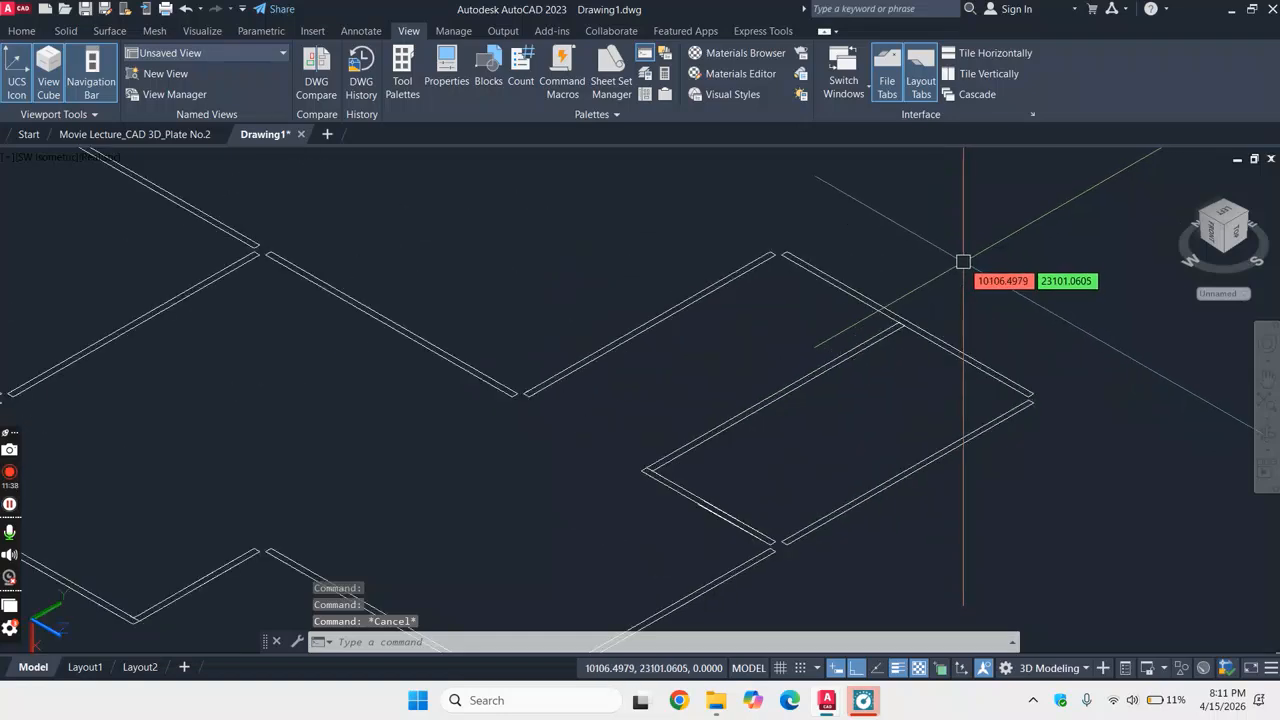
{"action": "scroll", "coordinate": [968, 300], "scroll_direction": "up", "scroll_amount": 2}
{"action": "scroll", "coordinate": [974, 323], "scroll_direction": "down", "scroll_amount": 4}
{"action": "scroll", "coordinate": [940, 323], "scroll_direction": "up", "scroll_amount": 5}
{"action": "scroll", "coordinate": [932, 323], "scroll_direction": "down", "scroll_amount": 5}
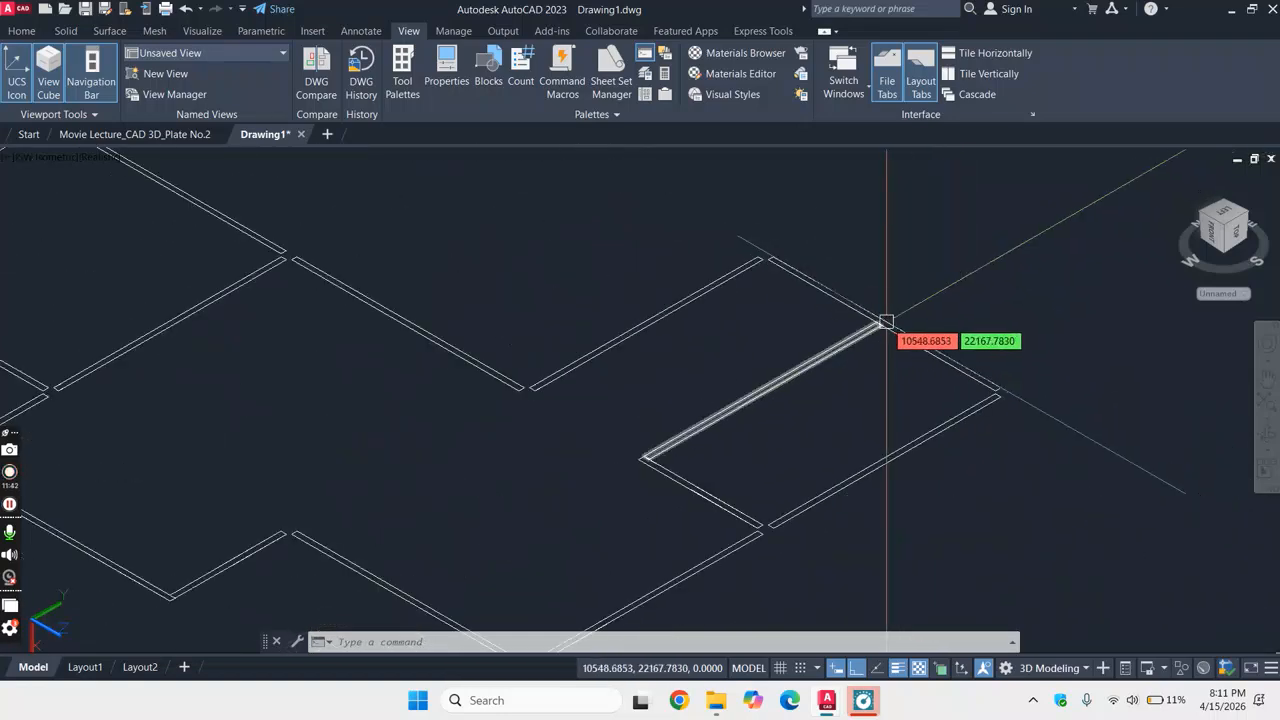
{"action": "scroll", "coordinate": [523, 286], "scroll_direction": "up", "scroll_amount": 3}
{"action": "scroll", "coordinate": [580, 249], "scroll_direction": "down", "scroll_amount": 3}
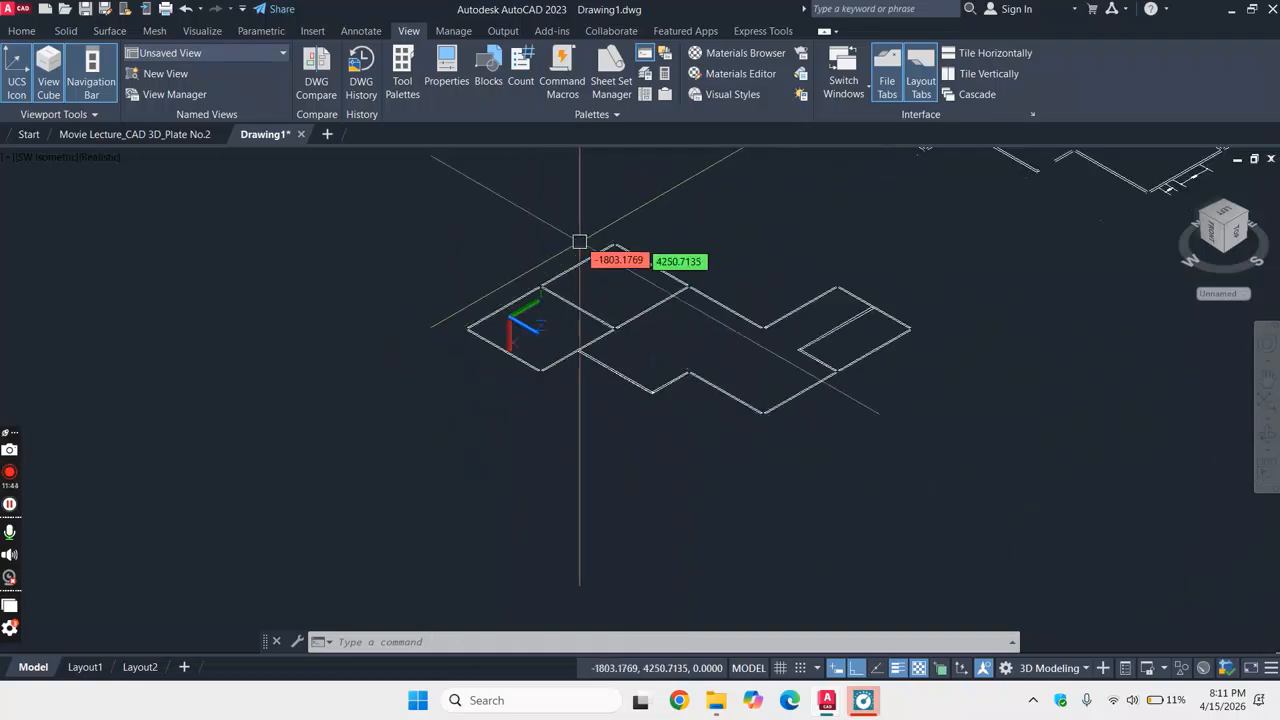
{"action": "scroll", "coordinate": [579, 240], "scroll_direction": "up", "scroll_amount": 2}
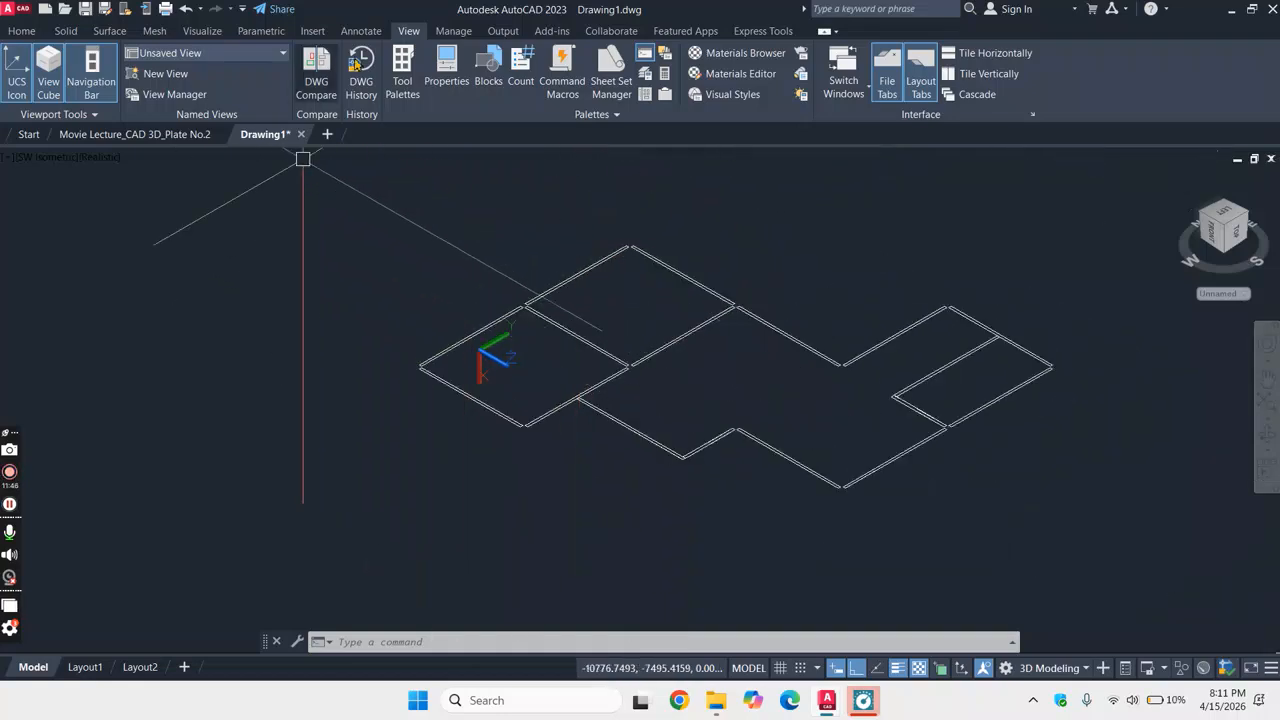
- Extrude all the wall outlines of the house plan 3500 high
{"action": "left_click", "coordinate": [22, 31]}
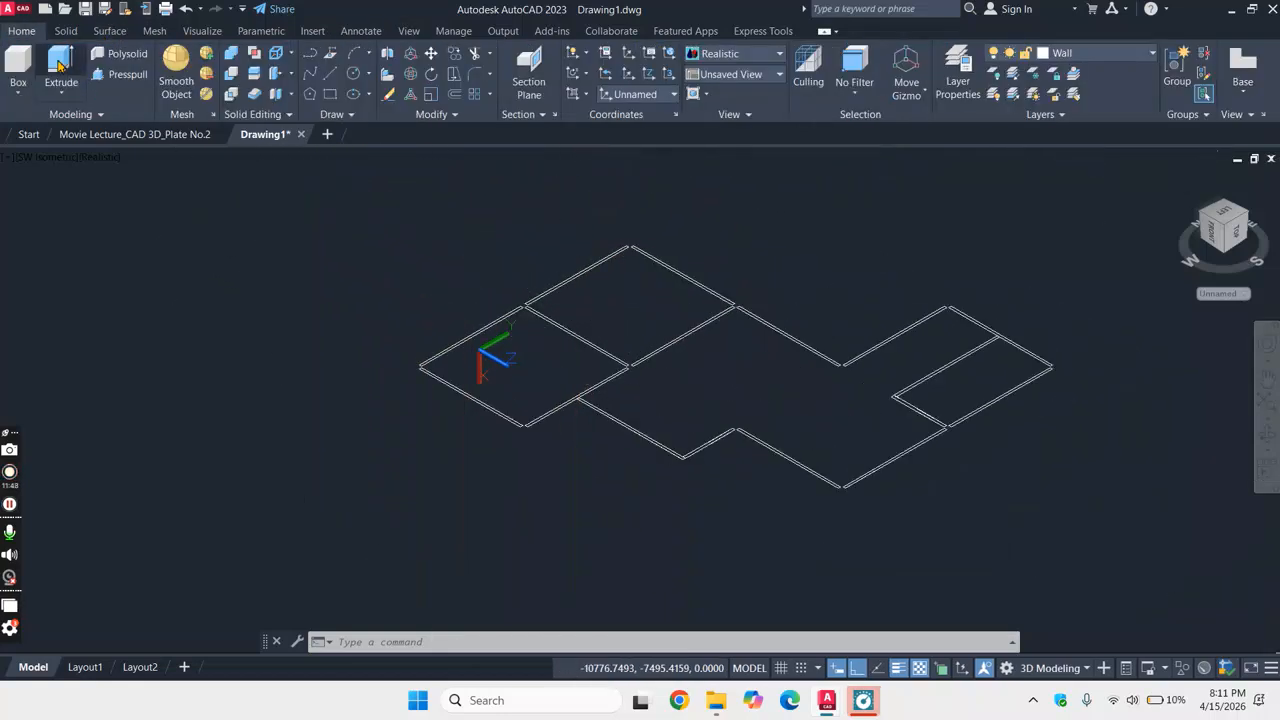
{"action": "left_click", "coordinate": [58, 66]}
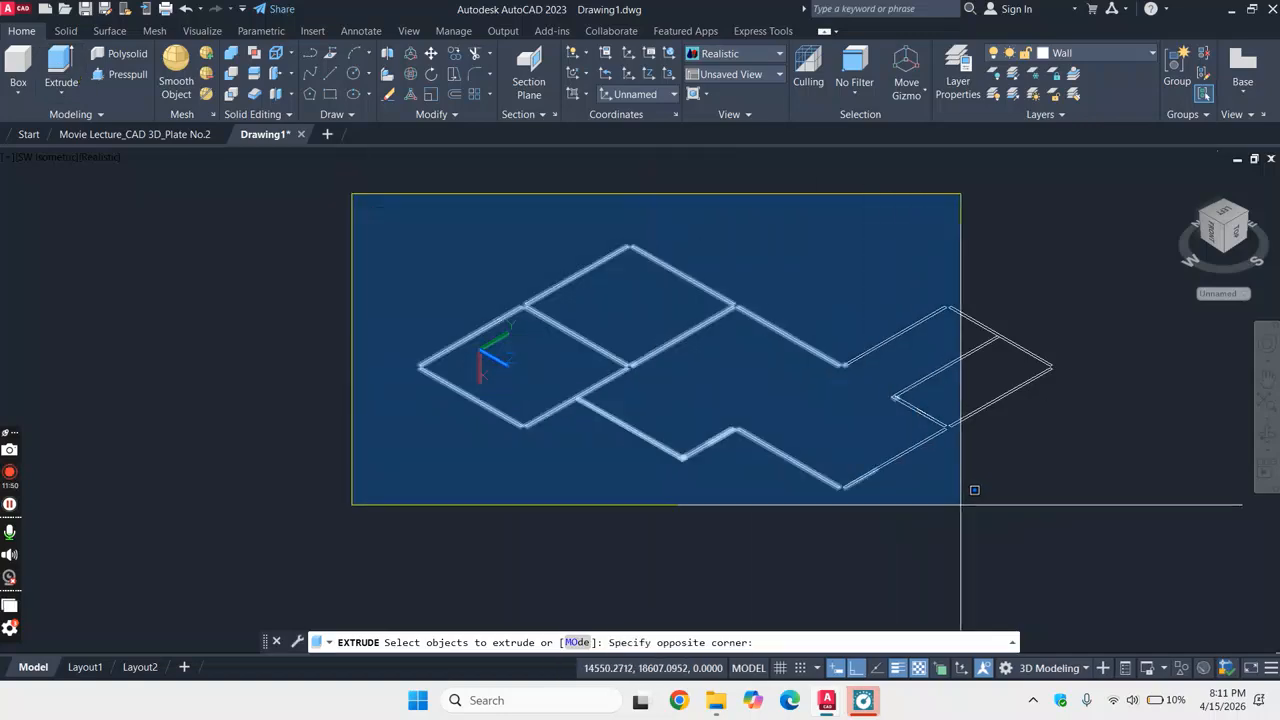
{"action": "left_click", "coordinate": [1077, 478]}
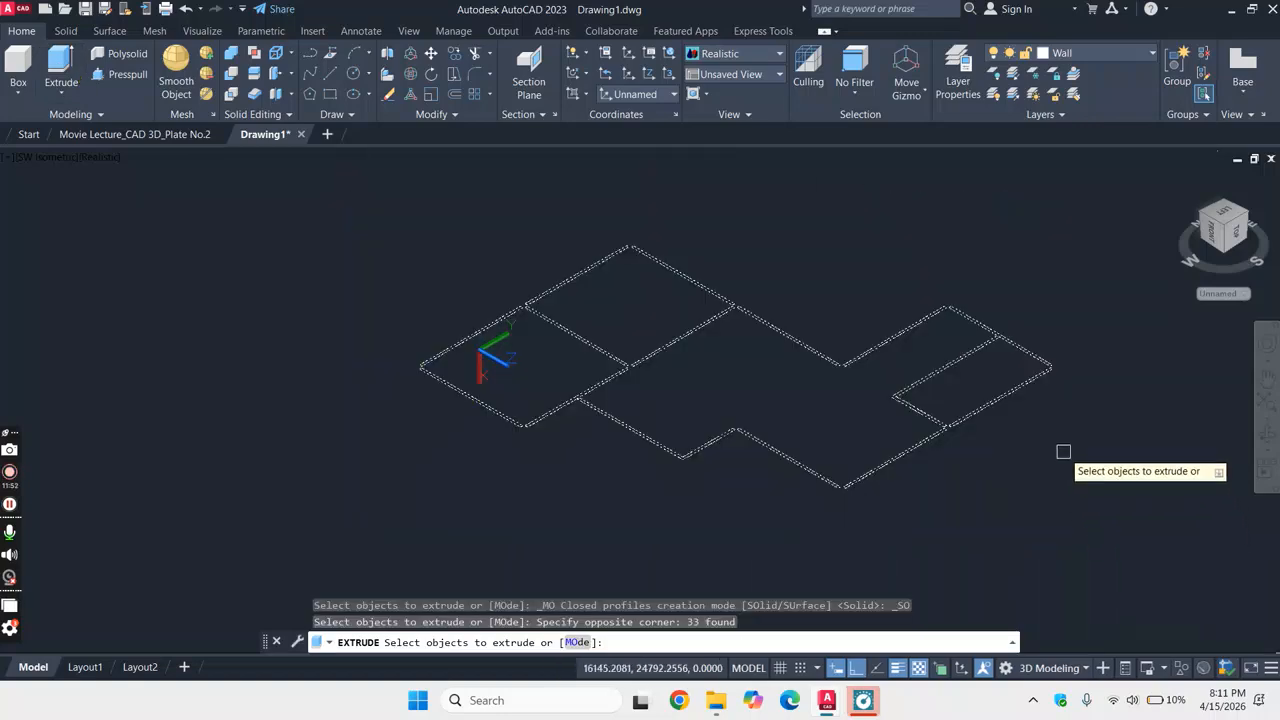
{"action": "key", "text": "Return"}
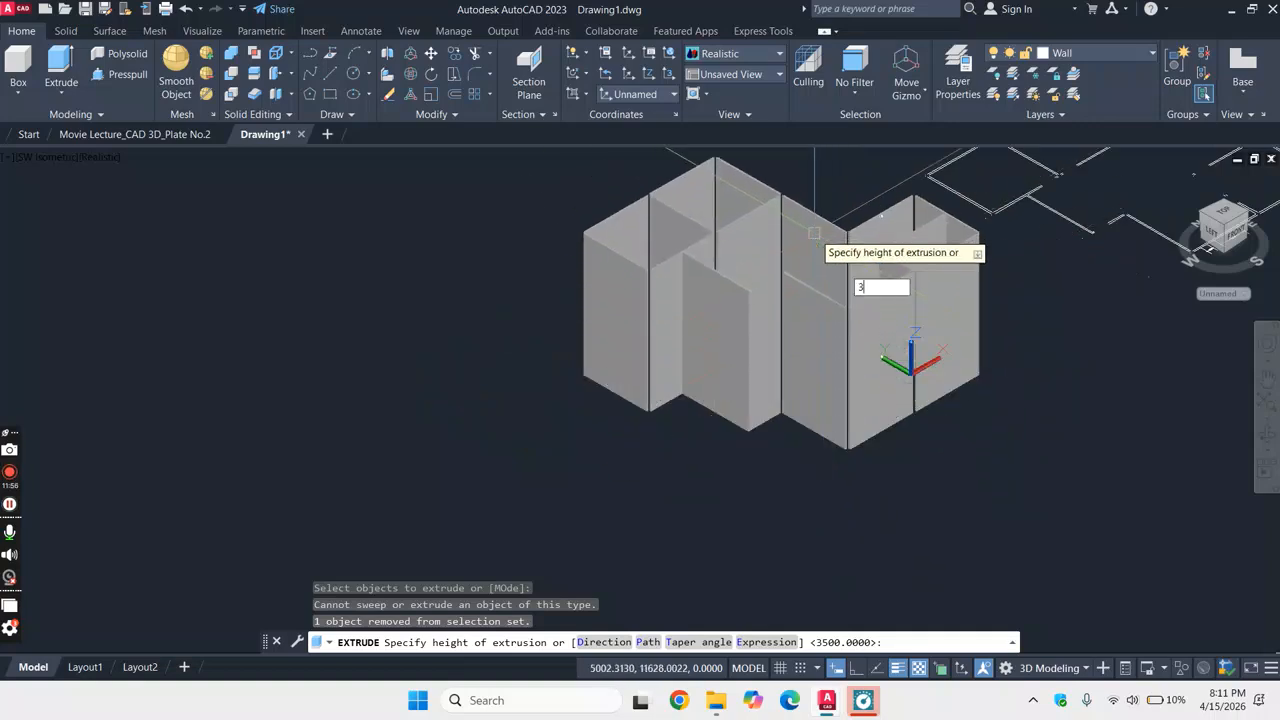
{"action": "type", "text": "3500"}
{"action": "key", "text": "Return"}
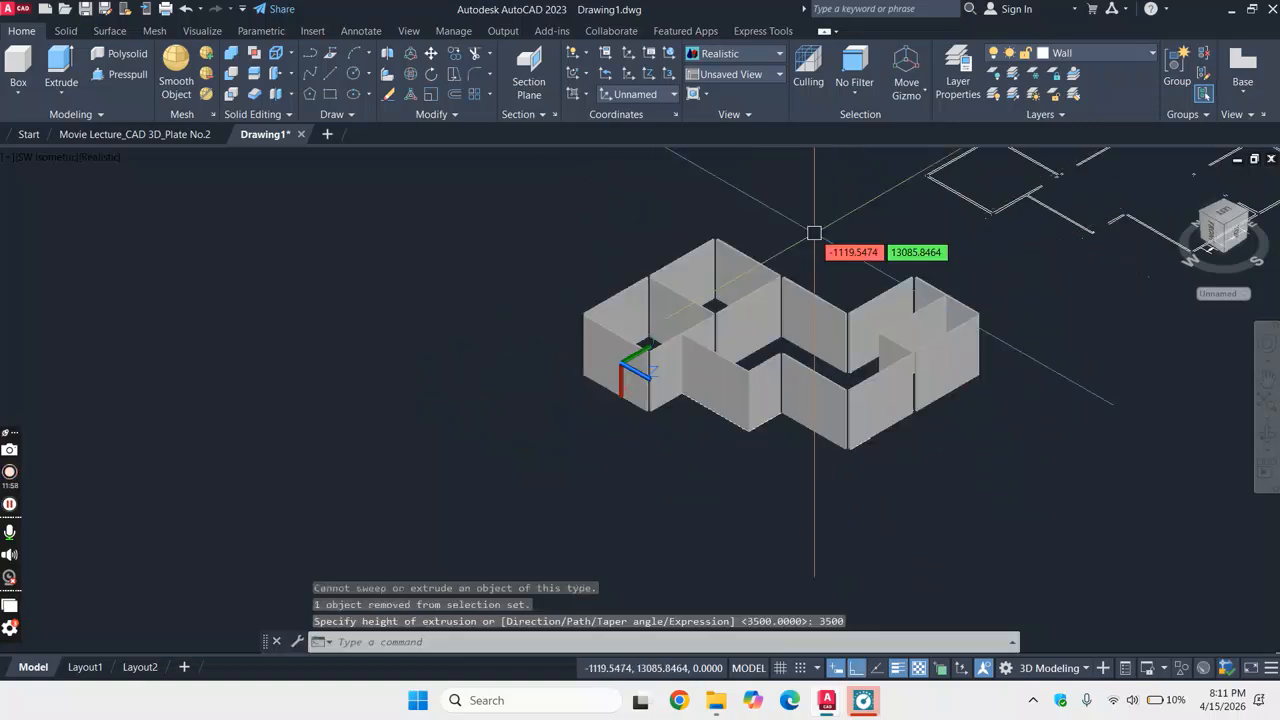
- Switch the visual style from Realistic to 2D Wireframe to reveal the meshed surfaces among the extruded walls
{"action": "scroll", "coordinate": [1054, 370], "scroll_direction": "up", "scroll_amount": 2}
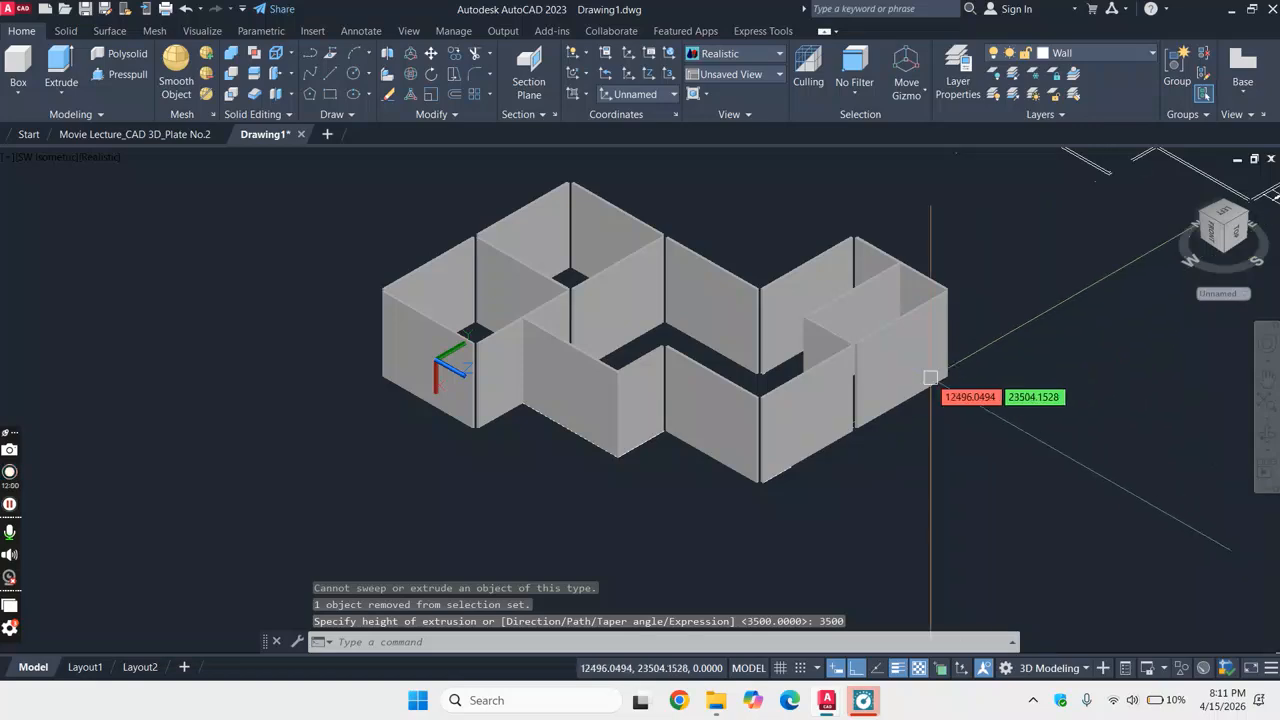
{"action": "scroll", "coordinate": [640, 408], "scroll_direction": "up", "scroll_amount": 3}
{"action": "scroll", "coordinate": [626, 345], "scroll_direction": "up", "scroll_amount": 2}
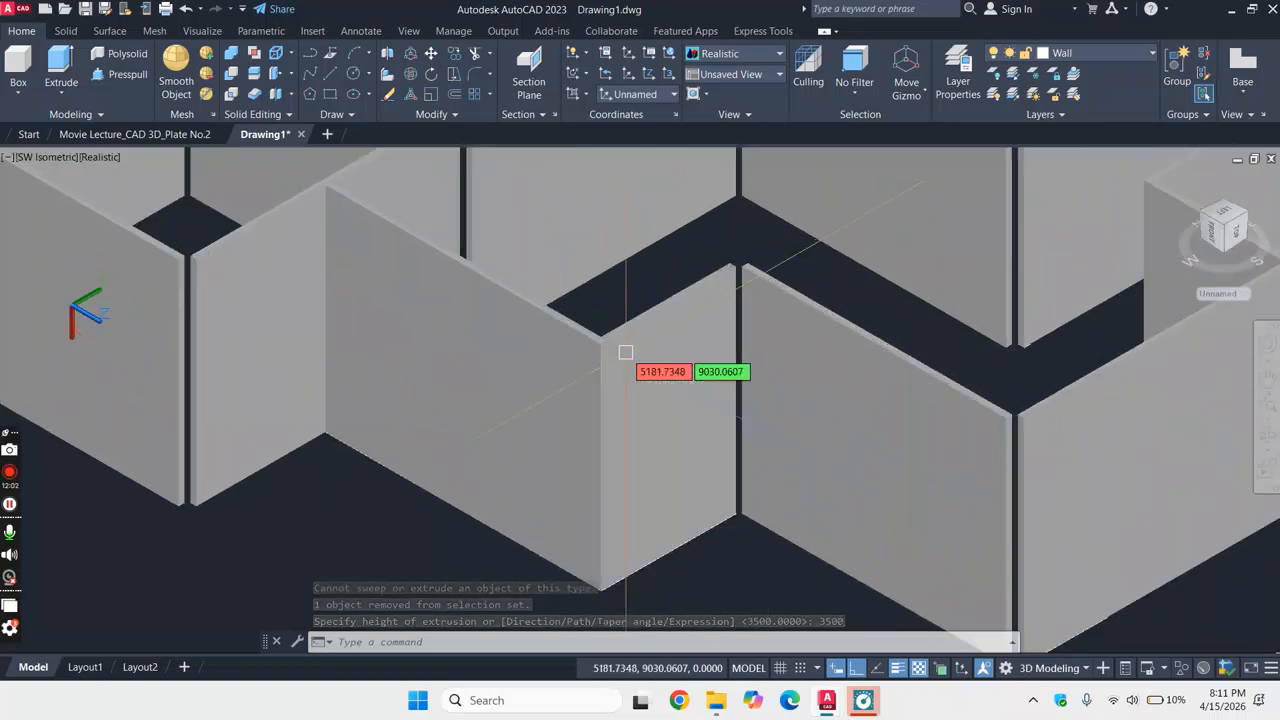
{"action": "scroll", "coordinate": [677, 312], "scroll_direction": "up", "scroll_amount": 2}
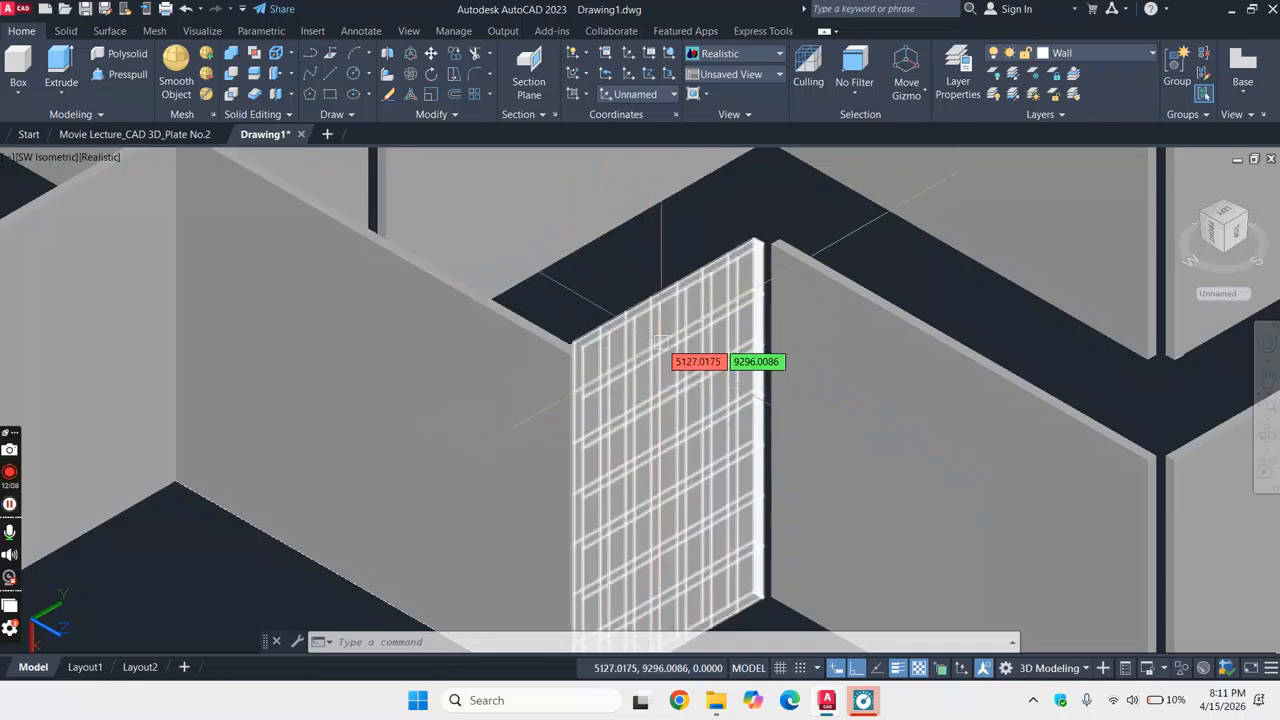
{"action": "left_click", "coordinate": [95, 158]}
{"action": "left_click", "coordinate": [160, 201]}
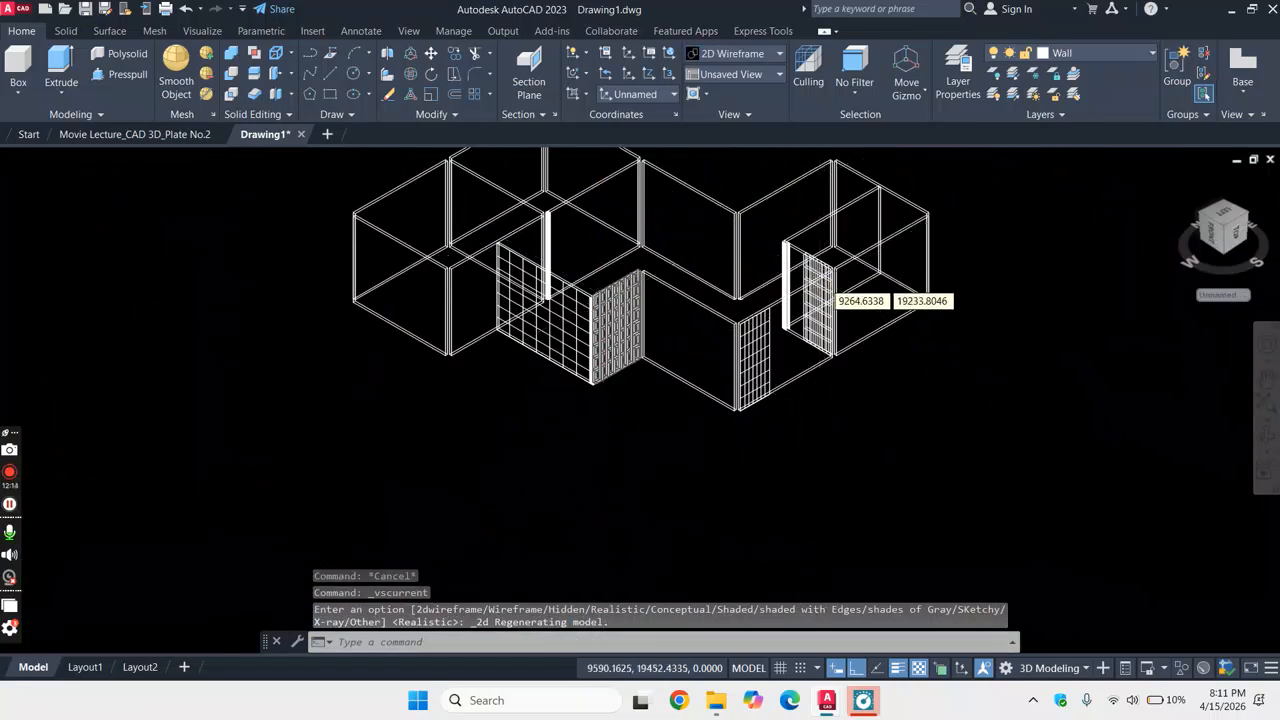
- Erase the meshed surface panels beside the small inner room, on the adjoining front wall and on the short return wall
{"action": "scroll", "coordinate": [824, 290], "scroll_direction": "up", "scroll_amount": 5}
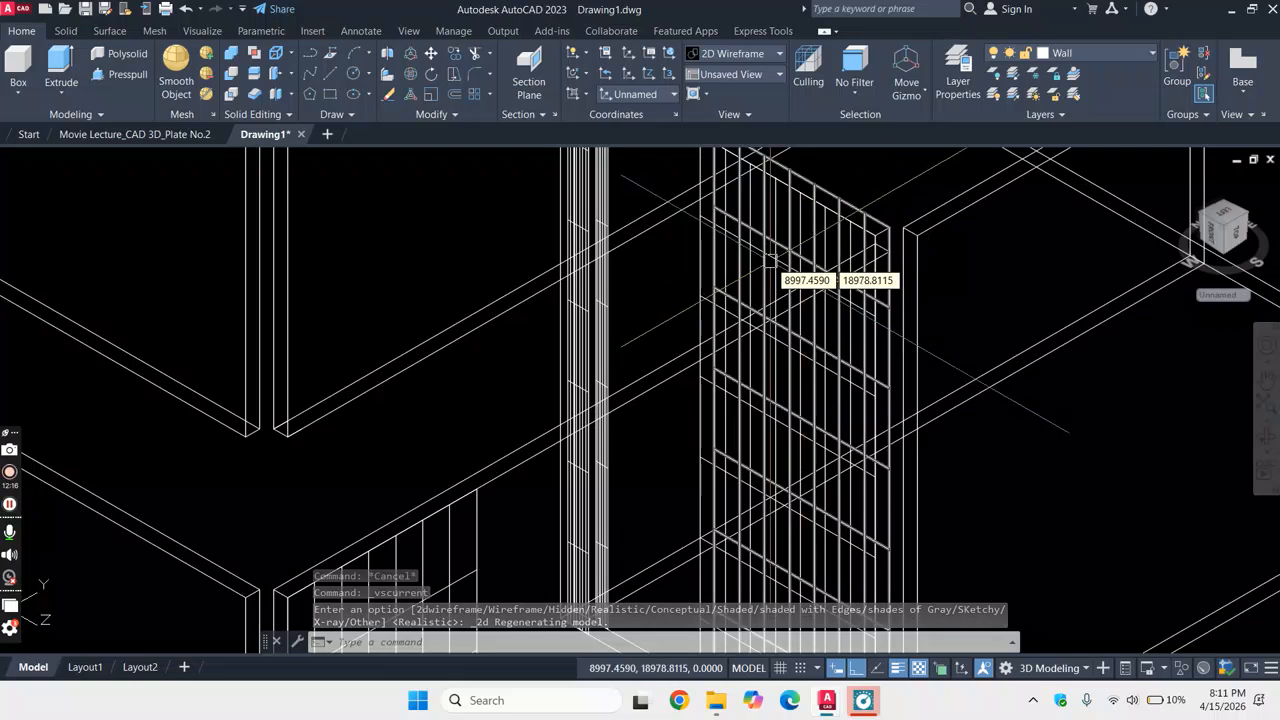
{"action": "left_click", "coordinate": [770, 259]}
{"action": "key", "text": "Delete"}
{"action": "scroll", "coordinate": [679, 366], "scroll_direction": "down", "scroll_amount": 4}
{"action": "scroll", "coordinate": [679, 366], "scroll_direction": "up", "scroll_amount": 3}
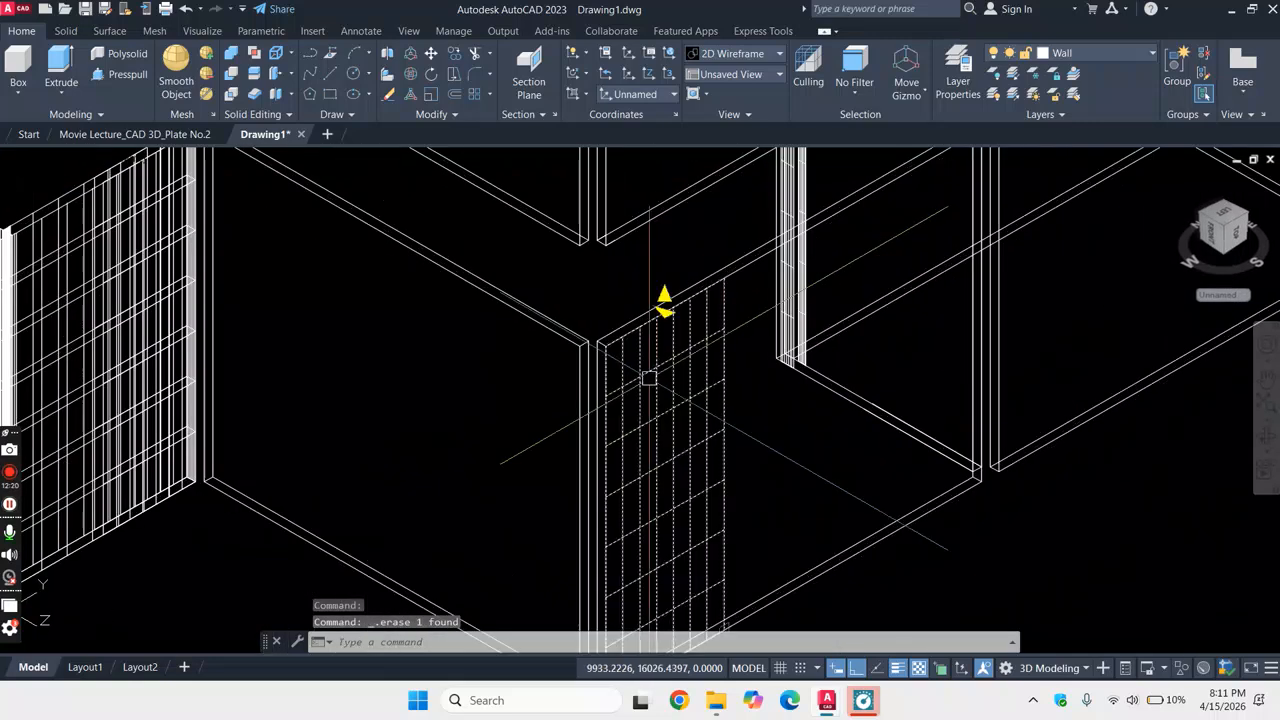
{"action": "scroll", "coordinate": [847, 341], "scroll_direction": "down", "scroll_amount": 3}
{"action": "scroll", "coordinate": [549, 286], "scroll_direction": "up", "scroll_amount": 3}
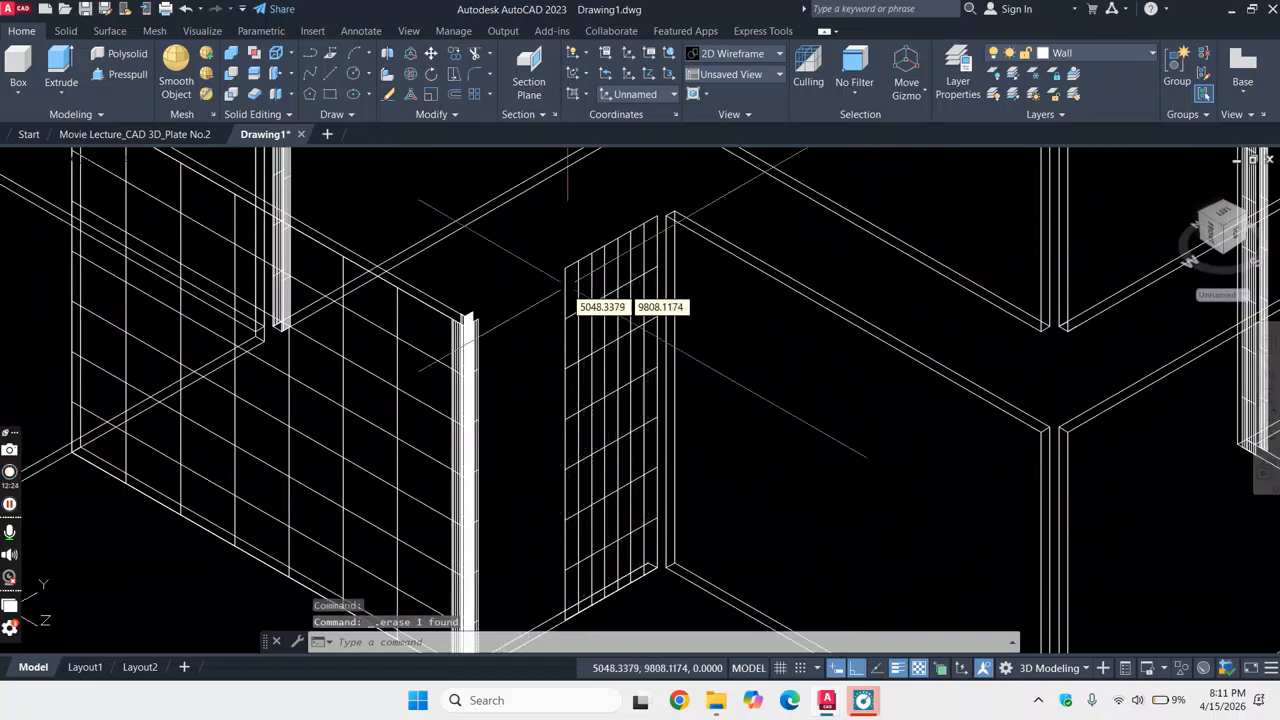
{"action": "left_click", "coordinate": [576, 278]}
{"action": "key", "text": "Delete"}
{"action": "scroll", "coordinate": [578, 280], "scroll_direction": "down", "scroll_amount": 3}
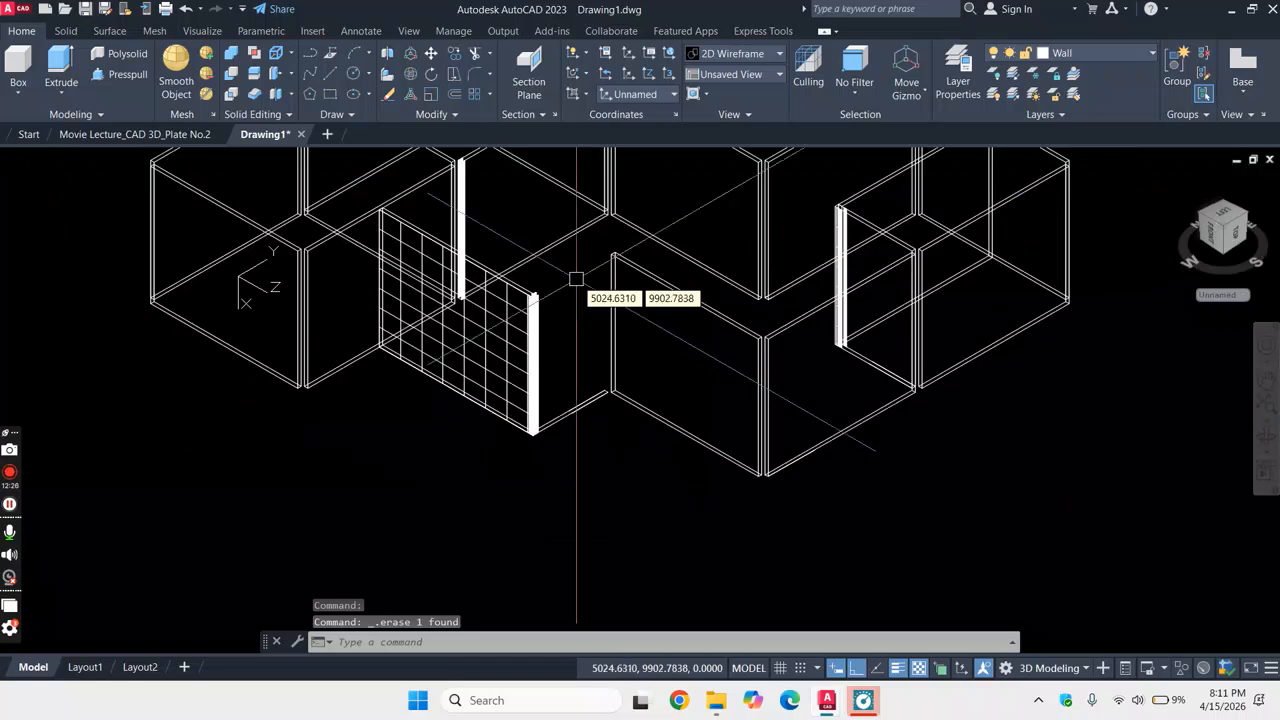
- Erase the remaining meshed surfaces along the front wall and stacked at its outer corner
{"action": "scroll", "coordinate": [550, 290], "scroll_direction": "up", "scroll_amount": 3}
{"action": "scroll", "coordinate": [529, 302], "scroll_direction": "up", "scroll_amount": 2}
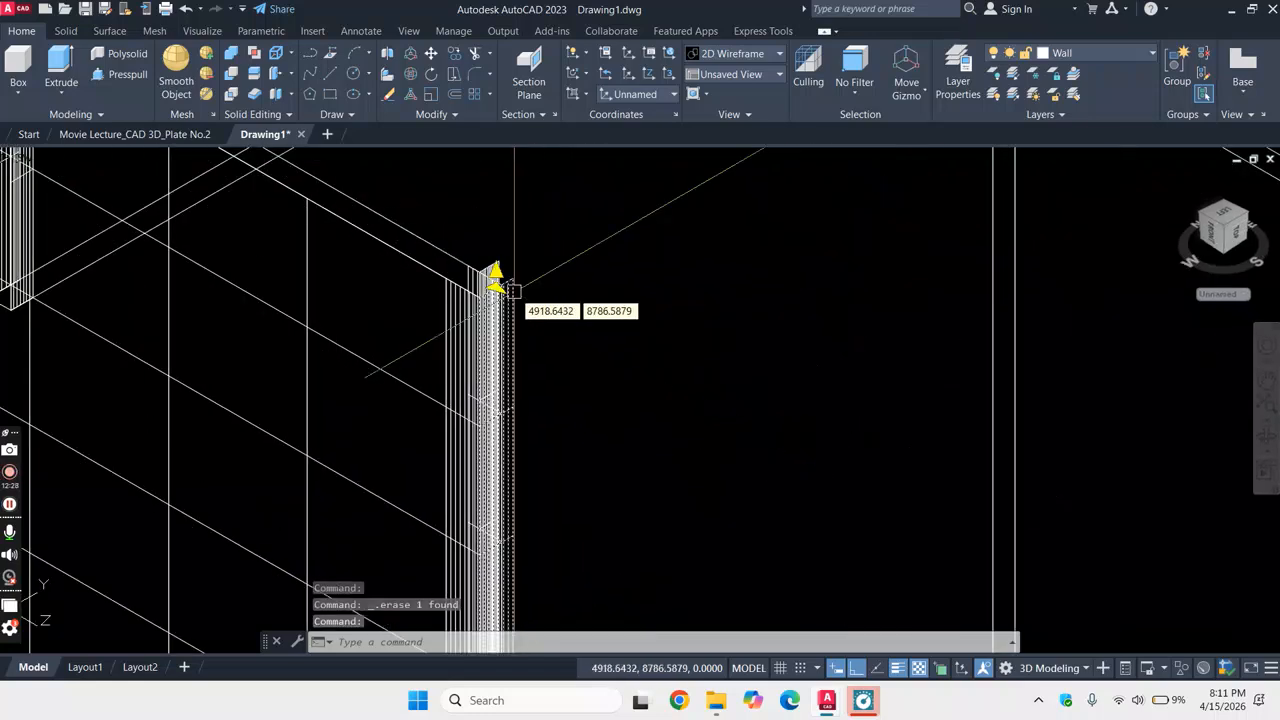
{"action": "scroll", "coordinate": [530, 268], "scroll_direction": "down", "scroll_amount": 4}
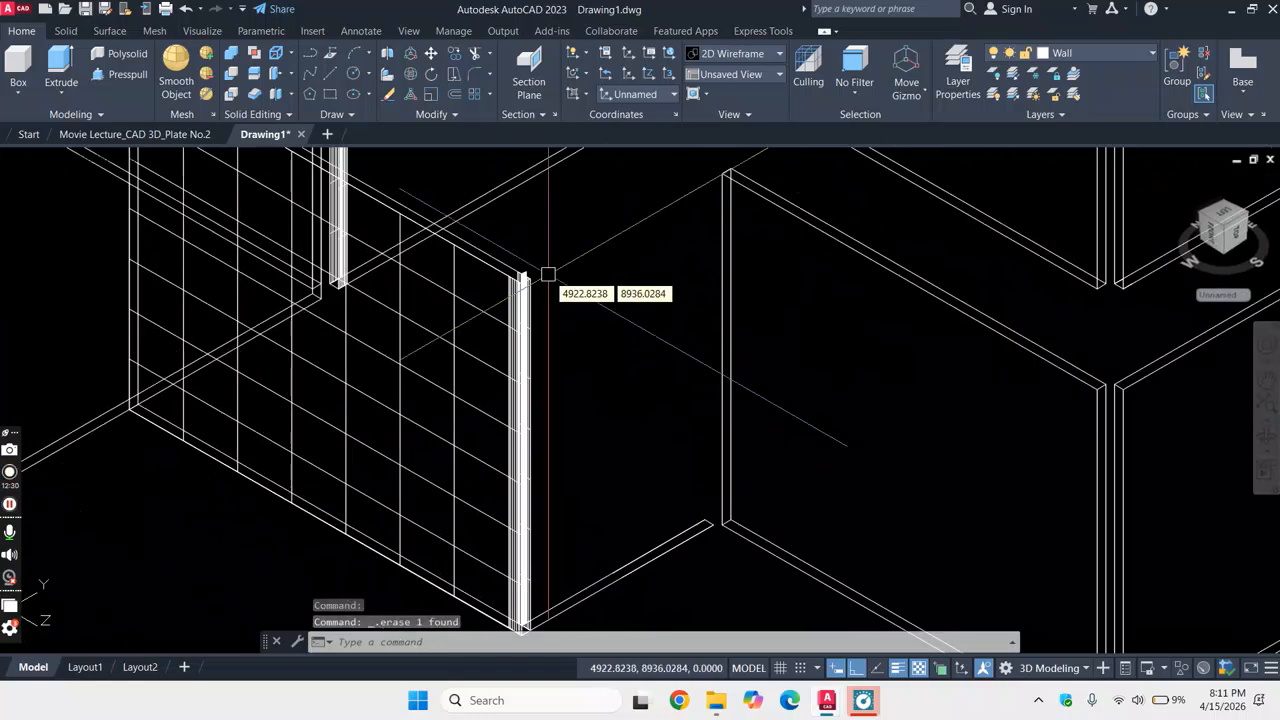
{"action": "scroll", "coordinate": [530, 258], "scroll_direction": "up", "scroll_amount": 3}
{"action": "scroll", "coordinate": [505, 282], "scroll_direction": "up", "scroll_amount": 3}
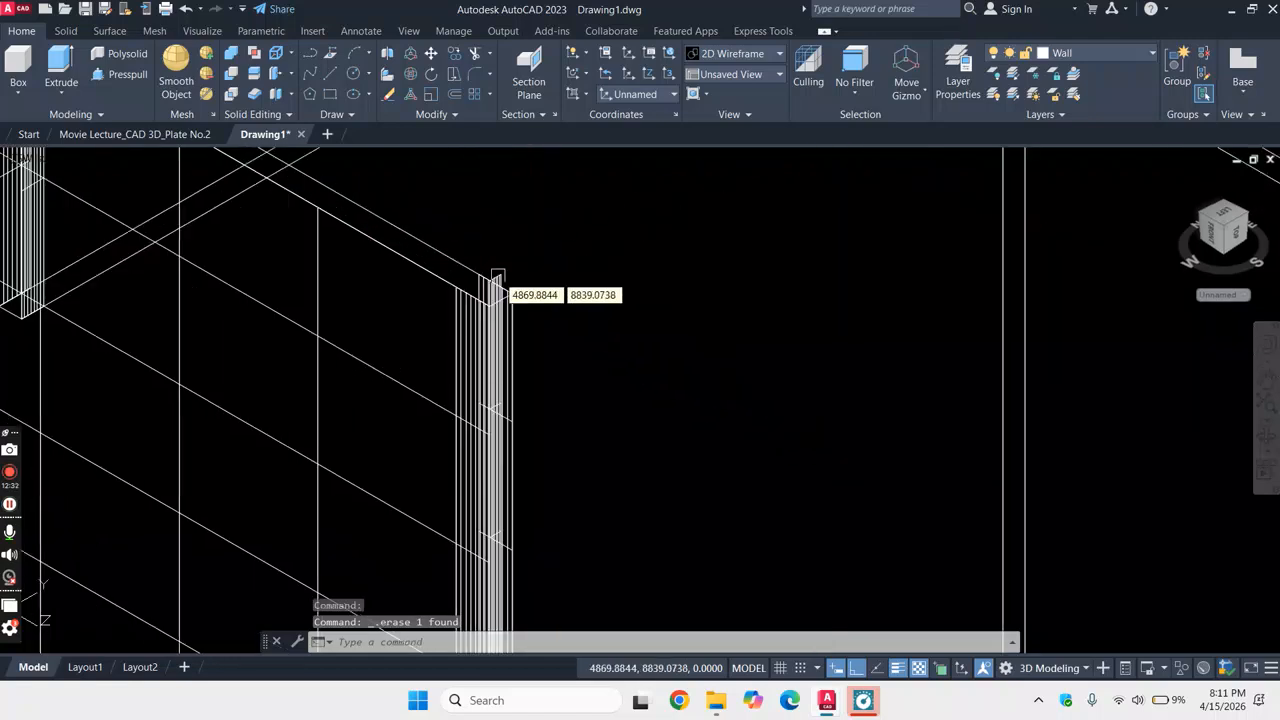
{"action": "left_click", "coordinate": [462, 305]}
{"action": "key", "text": "Delete"}
{"action": "left_click", "coordinate": [479, 308]}
{"action": "key", "text": "Delete"}
{"action": "left_click", "coordinate": [460, 320]}
{"action": "key", "text": "Delete"}
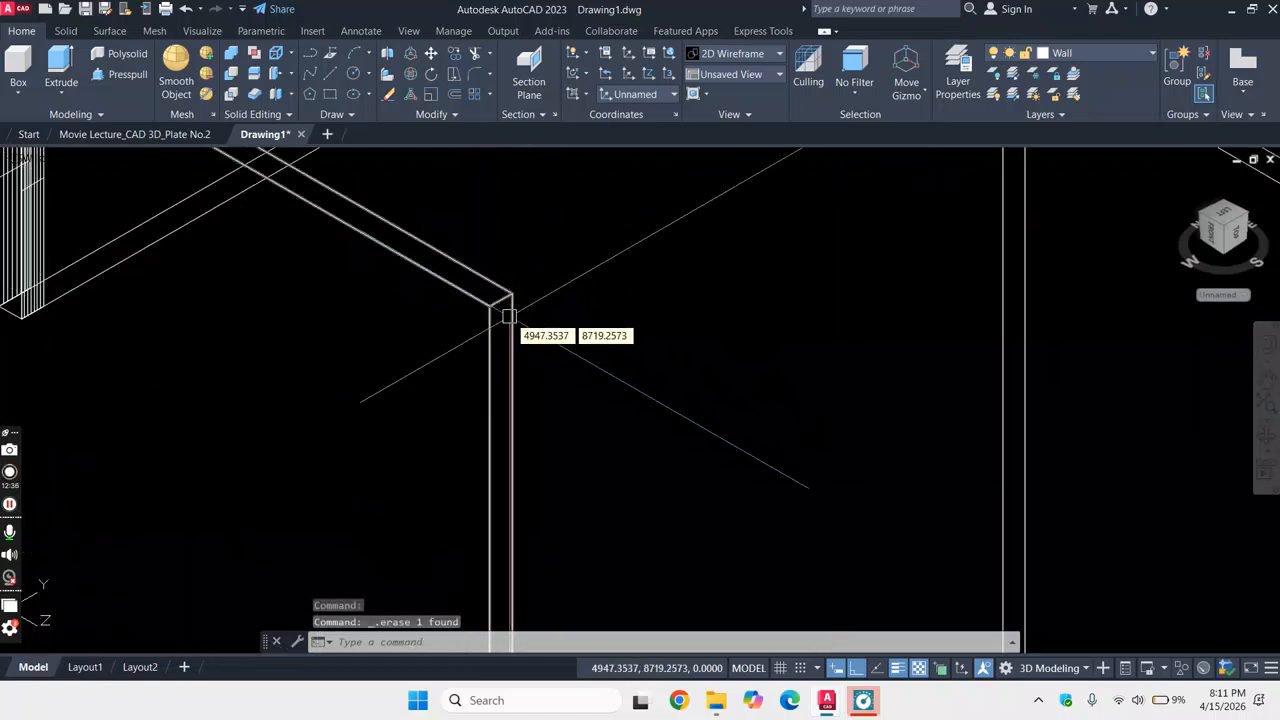
- Erase the leftover outline lines on the ground between the ends of the two front walls
{"action": "scroll", "coordinate": [560, 300], "scroll_direction": "down", "scroll_amount": 5}
{"action": "scroll", "coordinate": [598, 470], "scroll_direction": "up", "scroll_amount": 3}
{"action": "left_click", "coordinate": [593, 468]}
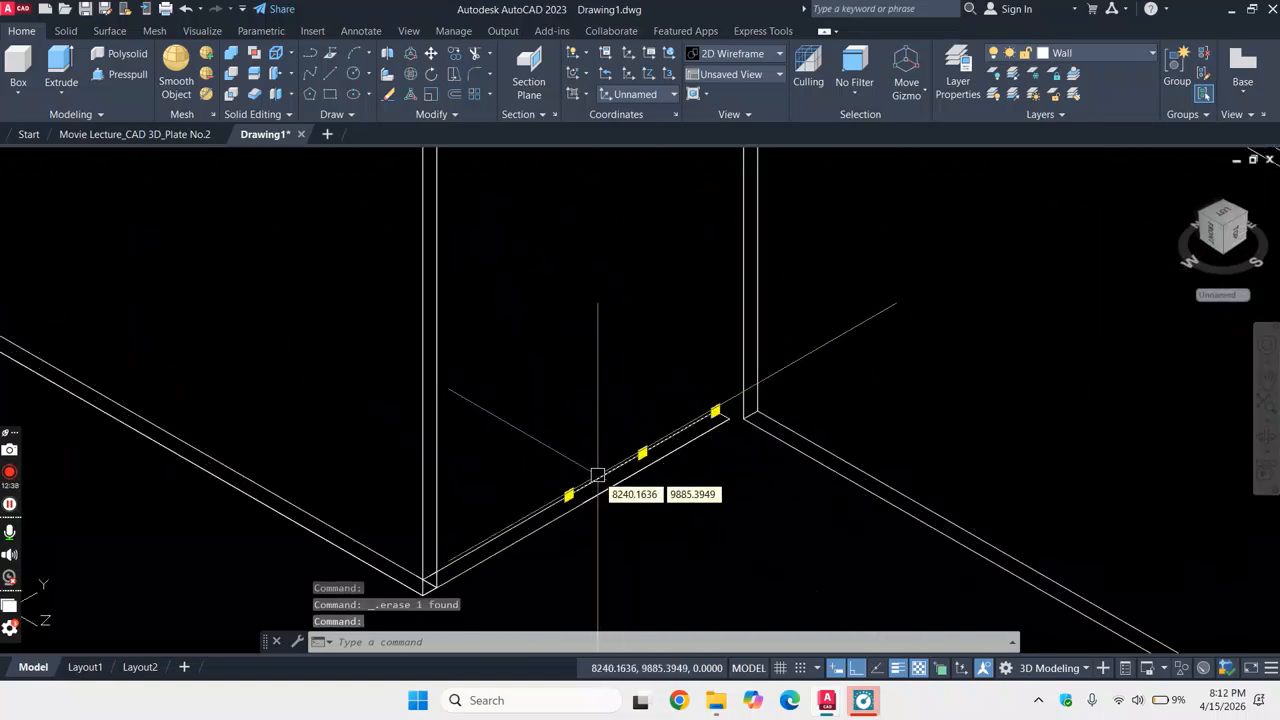
{"action": "key", "text": "Delete"}
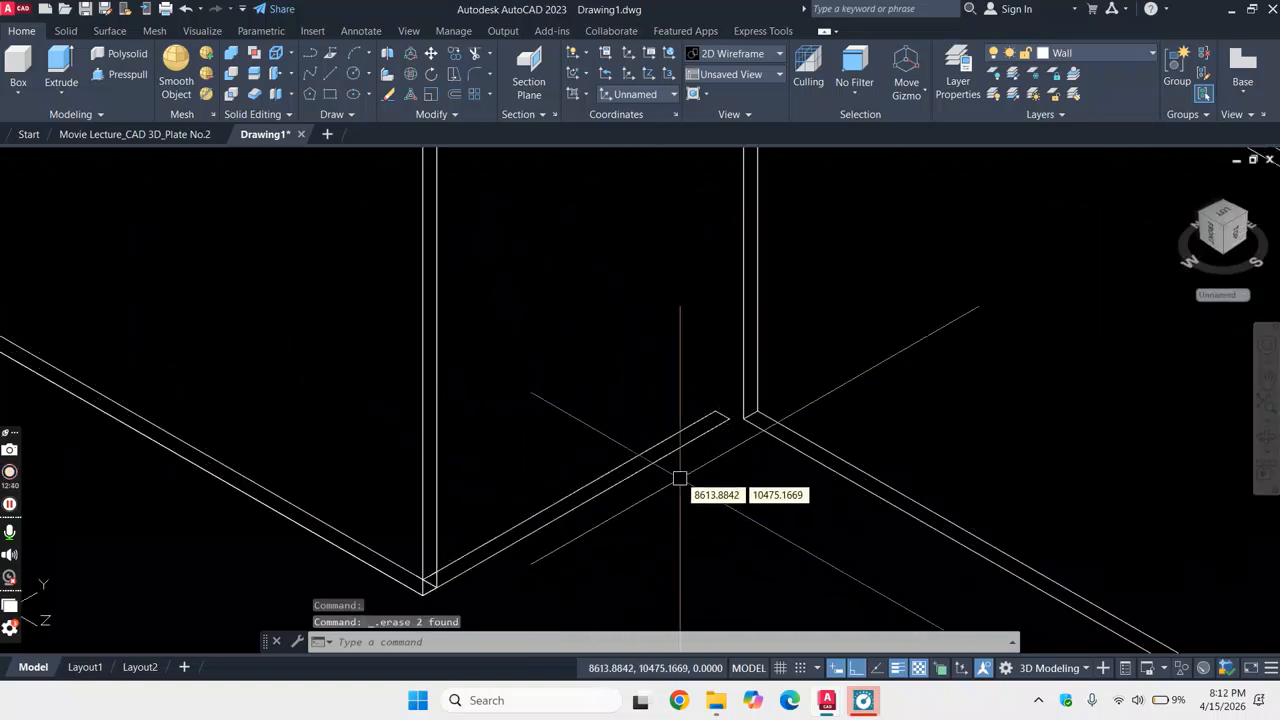
{"action": "left_click", "coordinate": [672, 438]}
{"action": "key", "text": "Delete"}
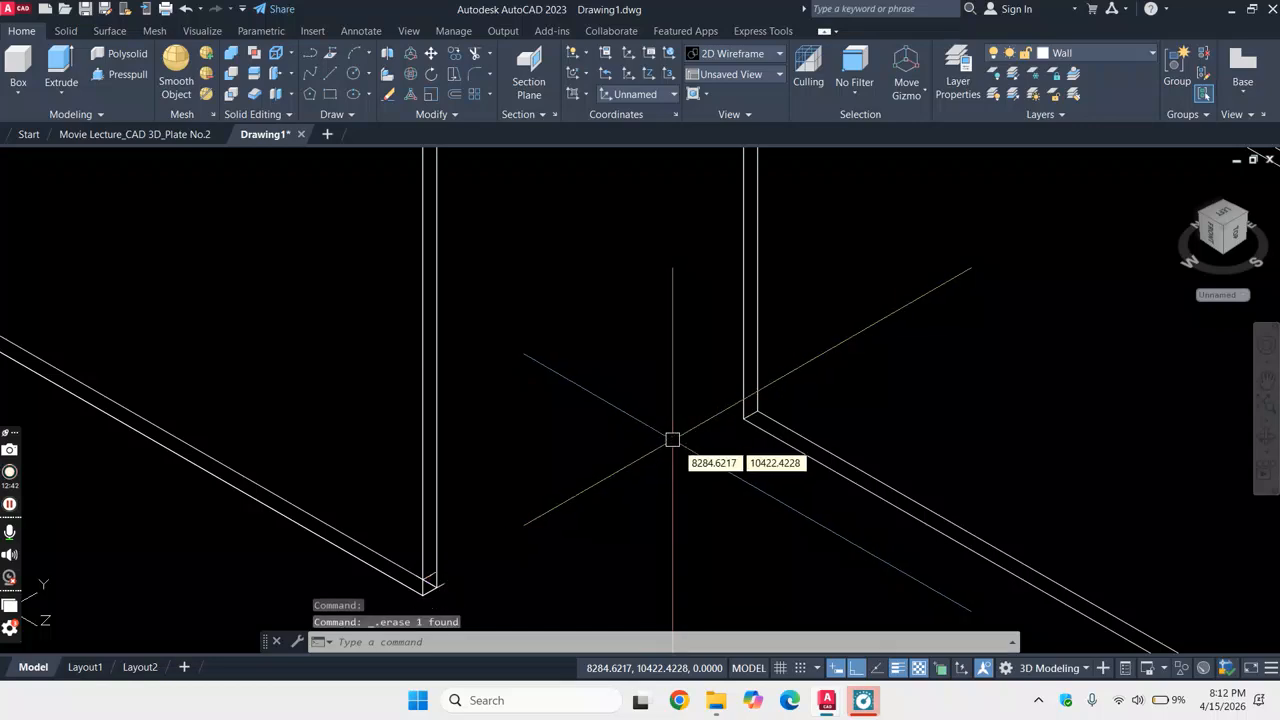
{"action": "scroll", "coordinate": [690, 438], "scroll_direction": "down", "scroll_amount": 5}
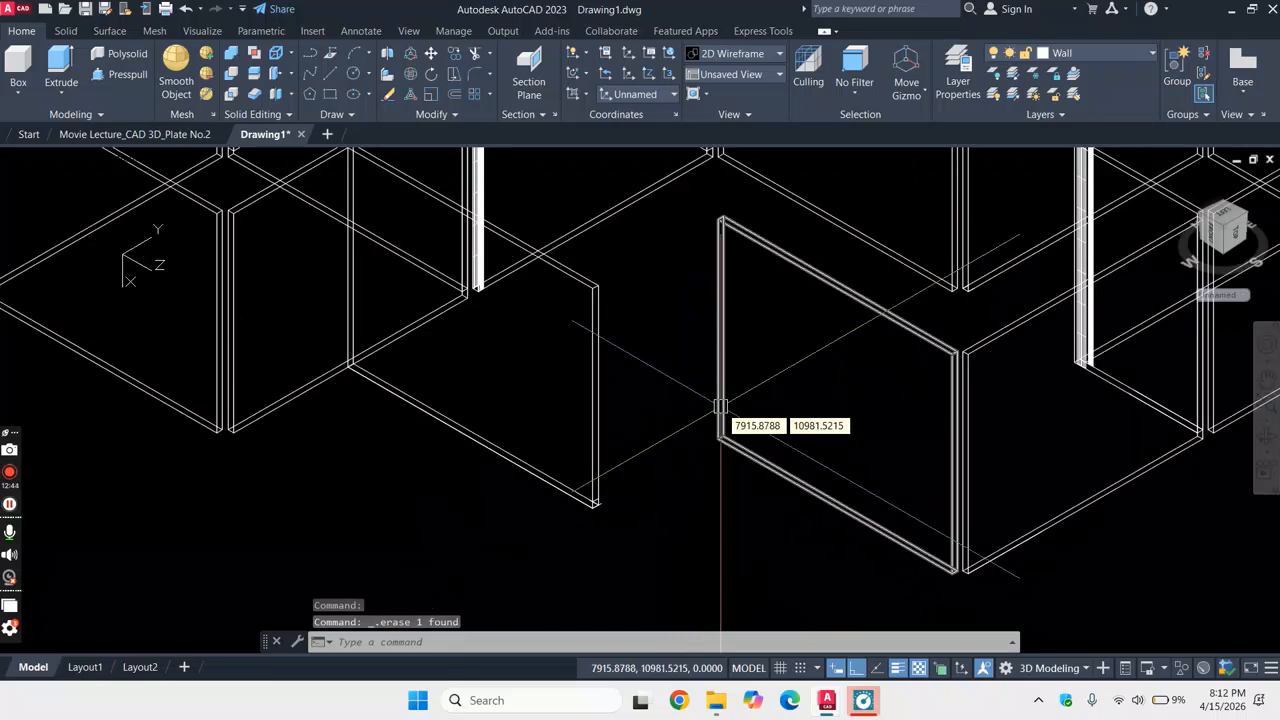
- Try to draw a rectangle across the gap between the front walls with the UCS Z axis redirected, and erase it
{"action": "left_click", "coordinate": [151, 271]}
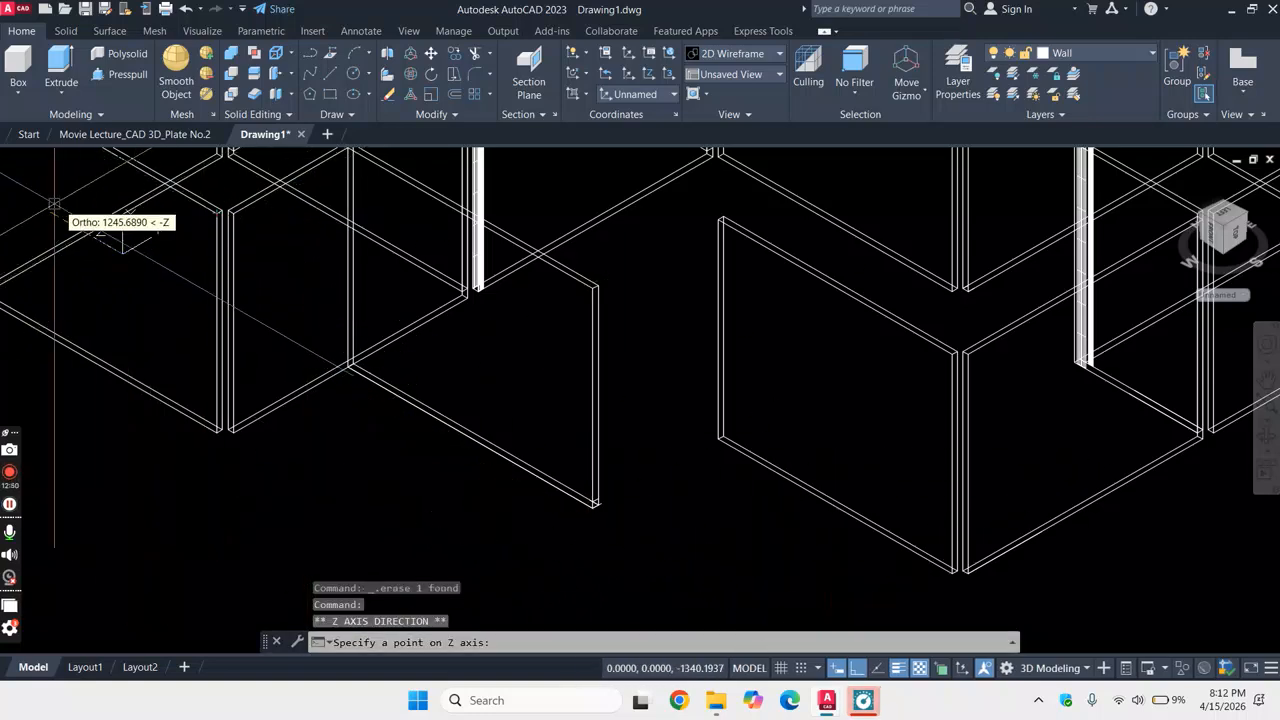
{"action": "key", "text": "Escape"}
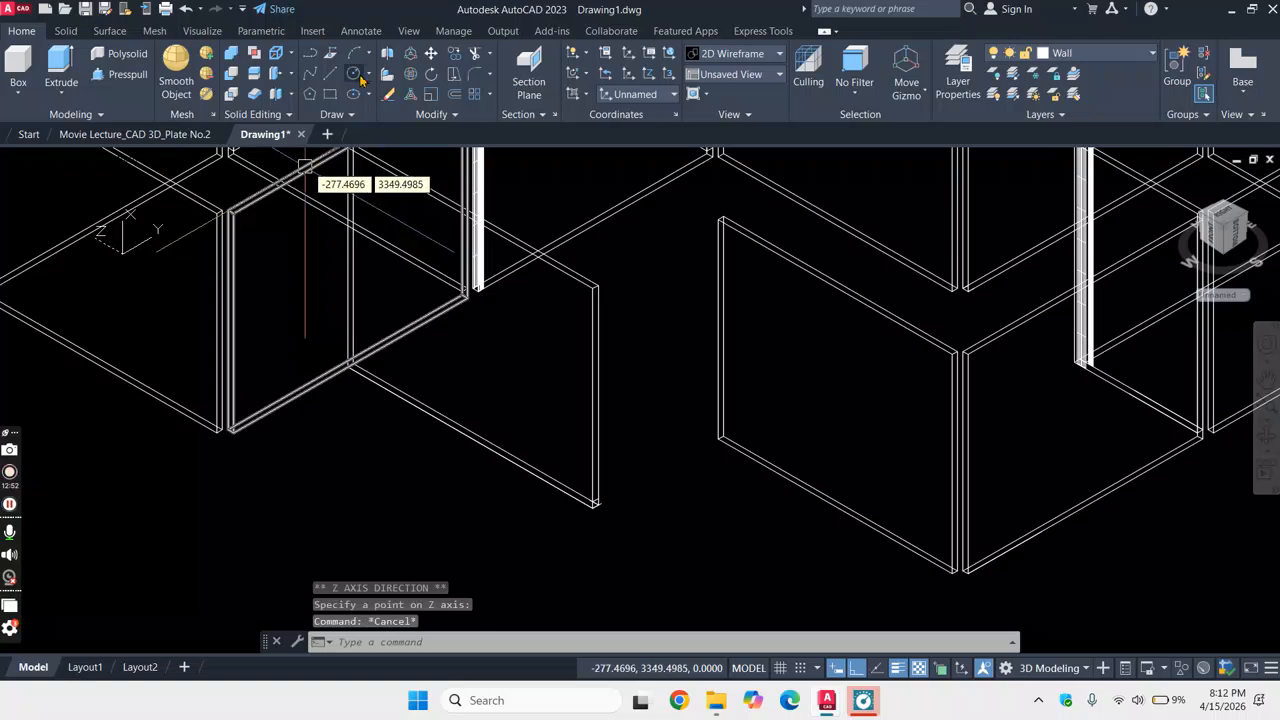
{"action": "left_click", "coordinate": [329, 95]}
{"action": "scroll", "coordinate": [571, 463], "scroll_direction": "up", "scroll_amount": 8}
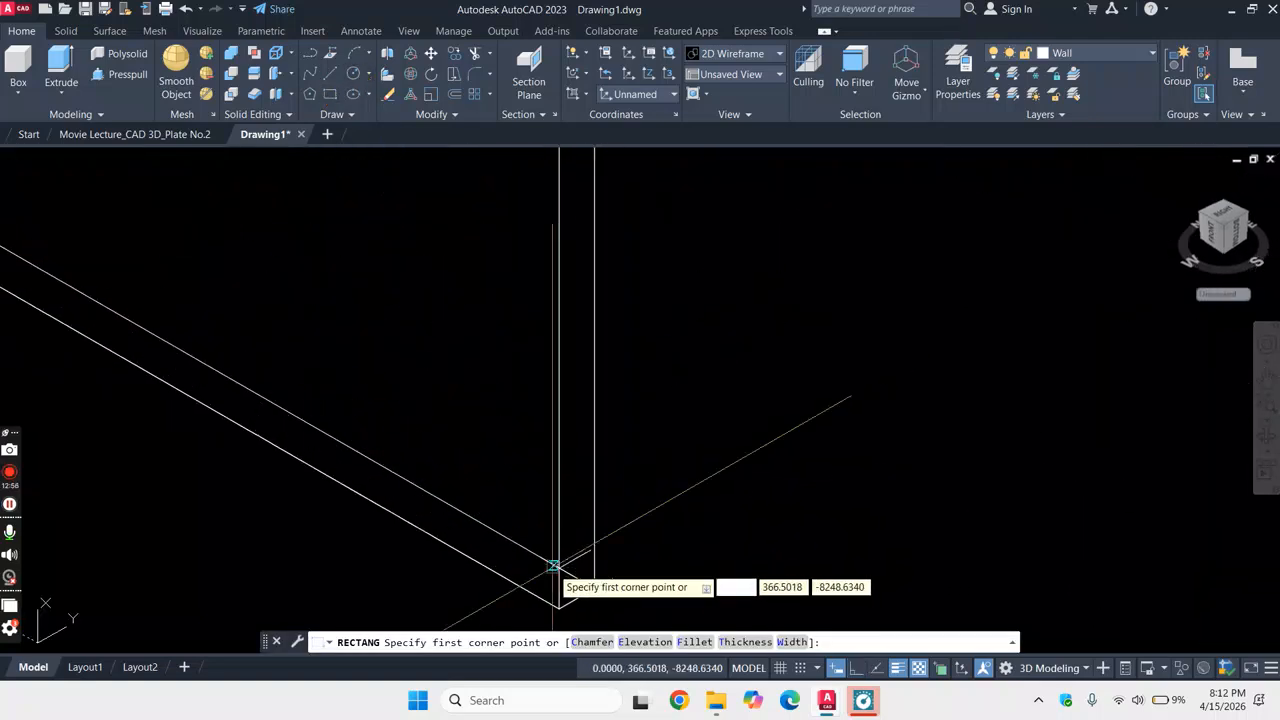
{"action": "left_click", "coordinate": [563, 571]}
{"action": "scroll", "coordinate": [556, 570], "scroll_direction": "down", "scroll_amount": 2}
{"action": "scroll", "coordinate": [556, 570], "scroll_direction": "down", "scroll_amount": 2}
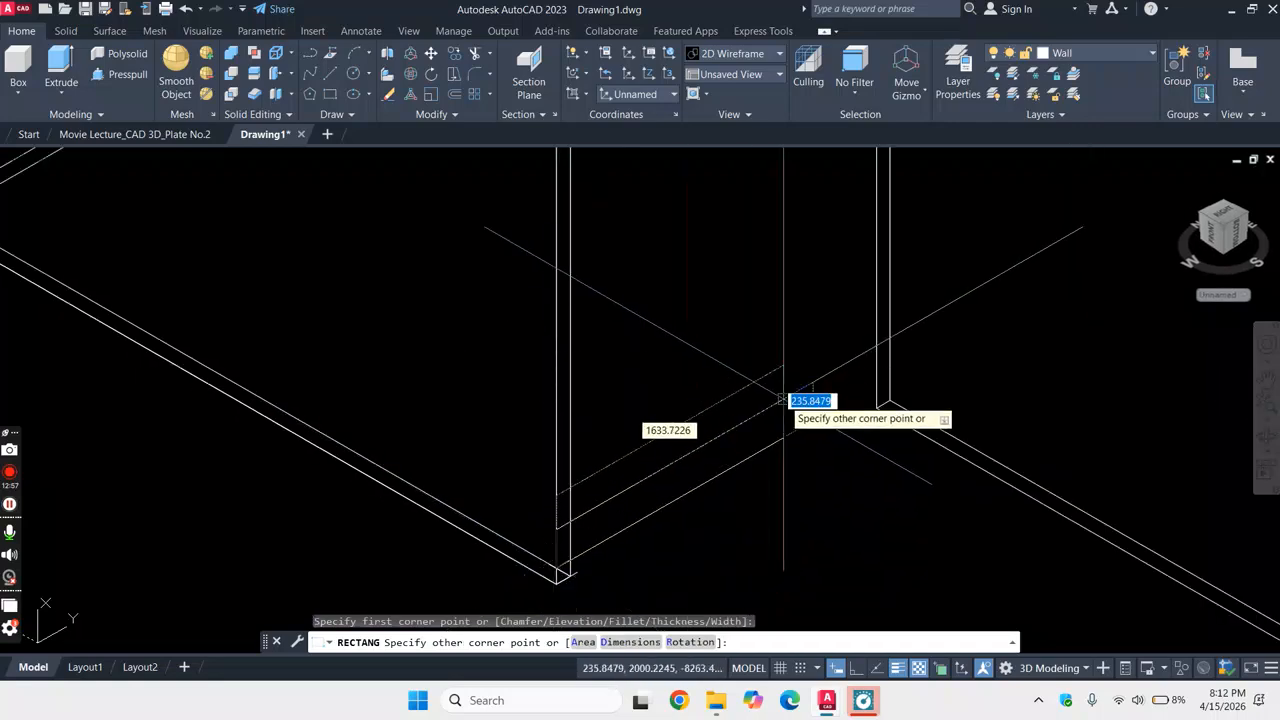
{"action": "left_click", "coordinate": [890, 400]}
{"action": "key", "text": "Escape"}
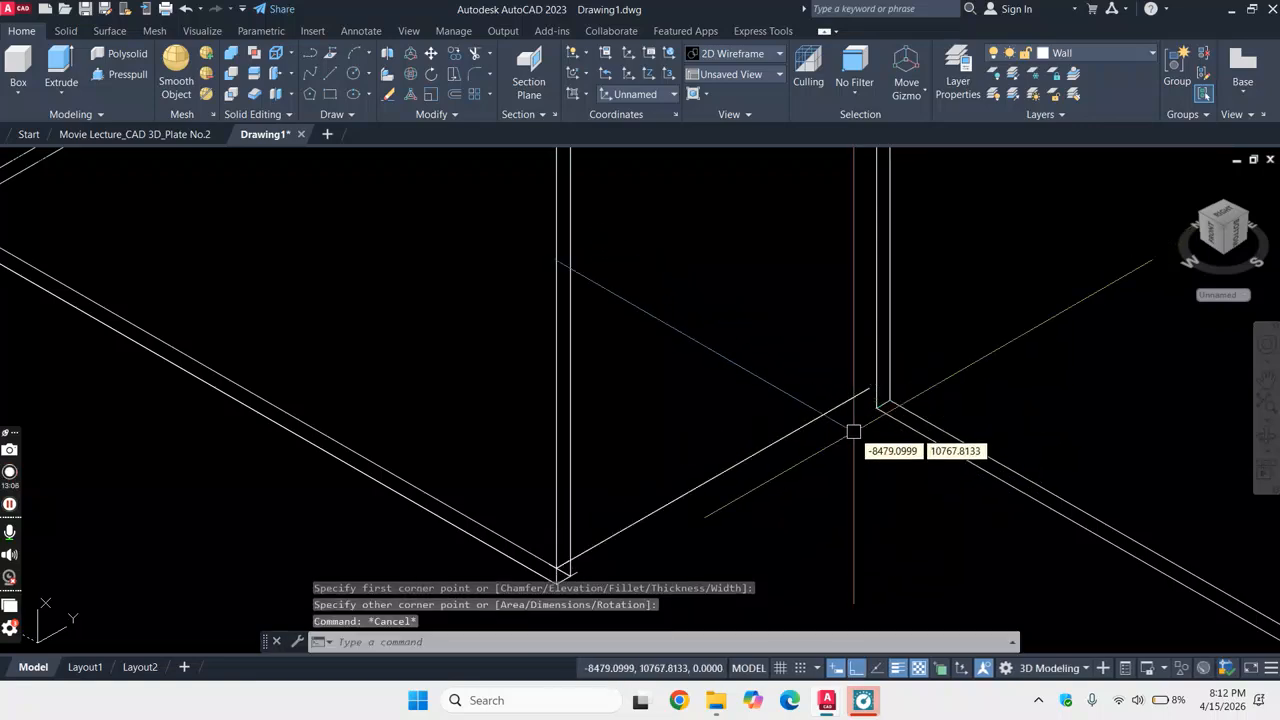
{"action": "left_click", "coordinate": [820, 418]}
{"action": "key", "text": "Delete"}
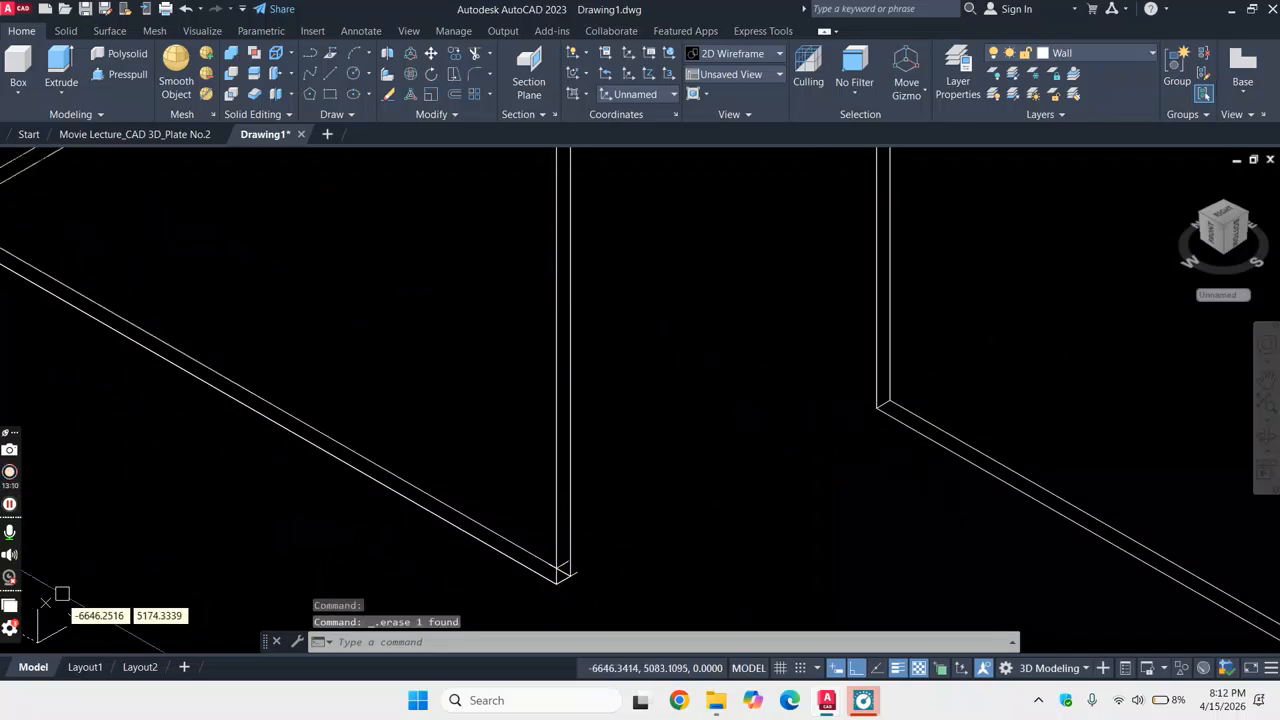
- Move the UCS origin closer to the front wall and point its Z axis vertically upward
{"action": "scroll", "coordinate": [245, 534], "scroll_direction": "down", "scroll_amount": 2}
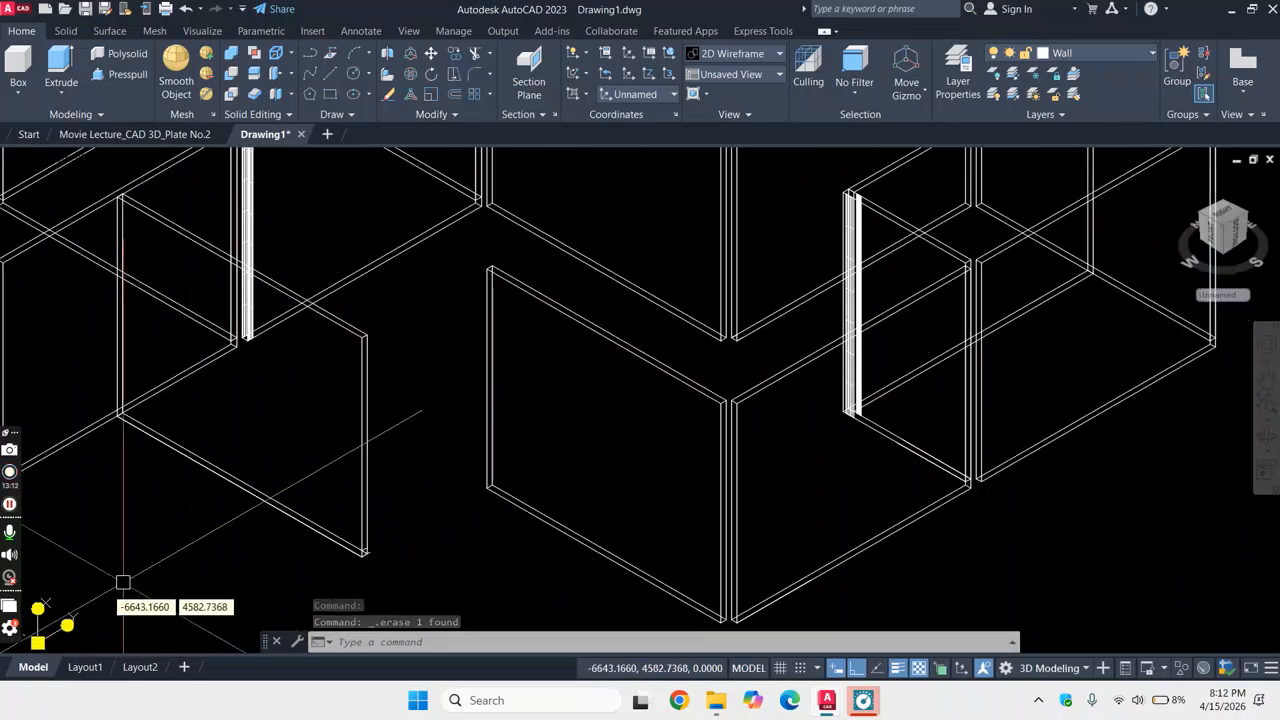
{"action": "scroll", "coordinate": [58, 601], "scroll_direction": "up", "scroll_amount": 1}
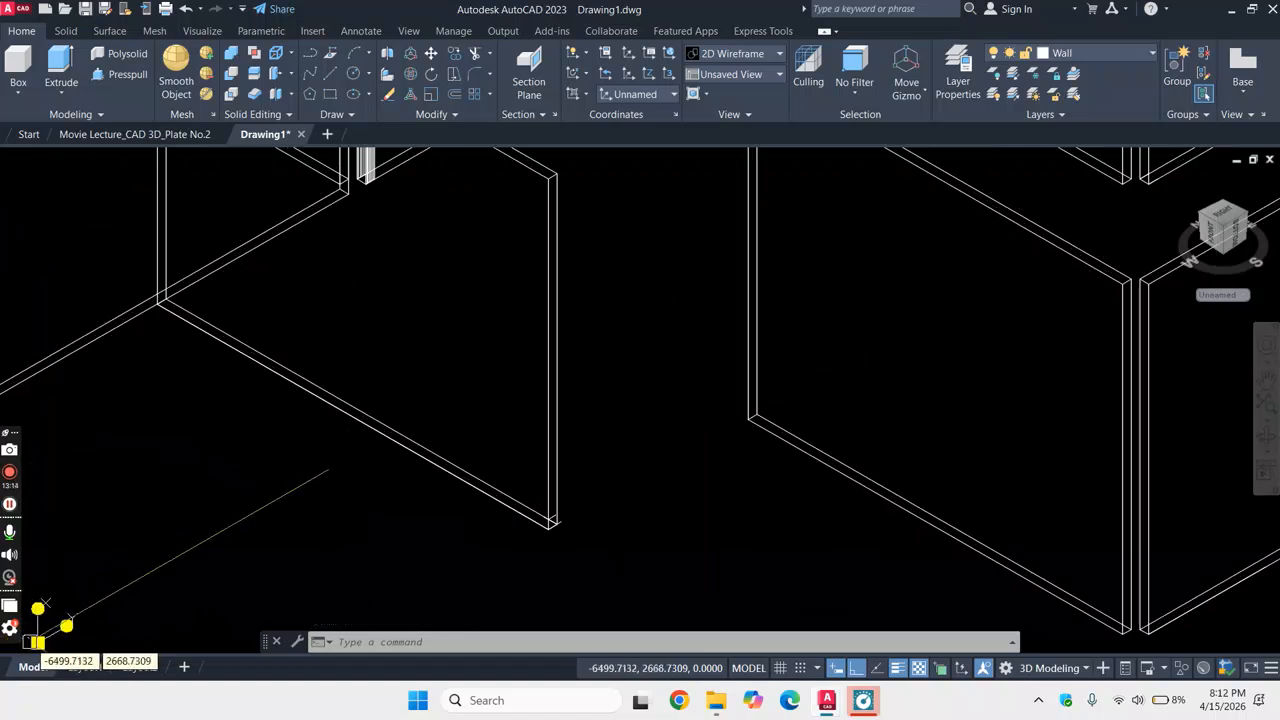
{"action": "left_click", "coordinate": [38, 641]}
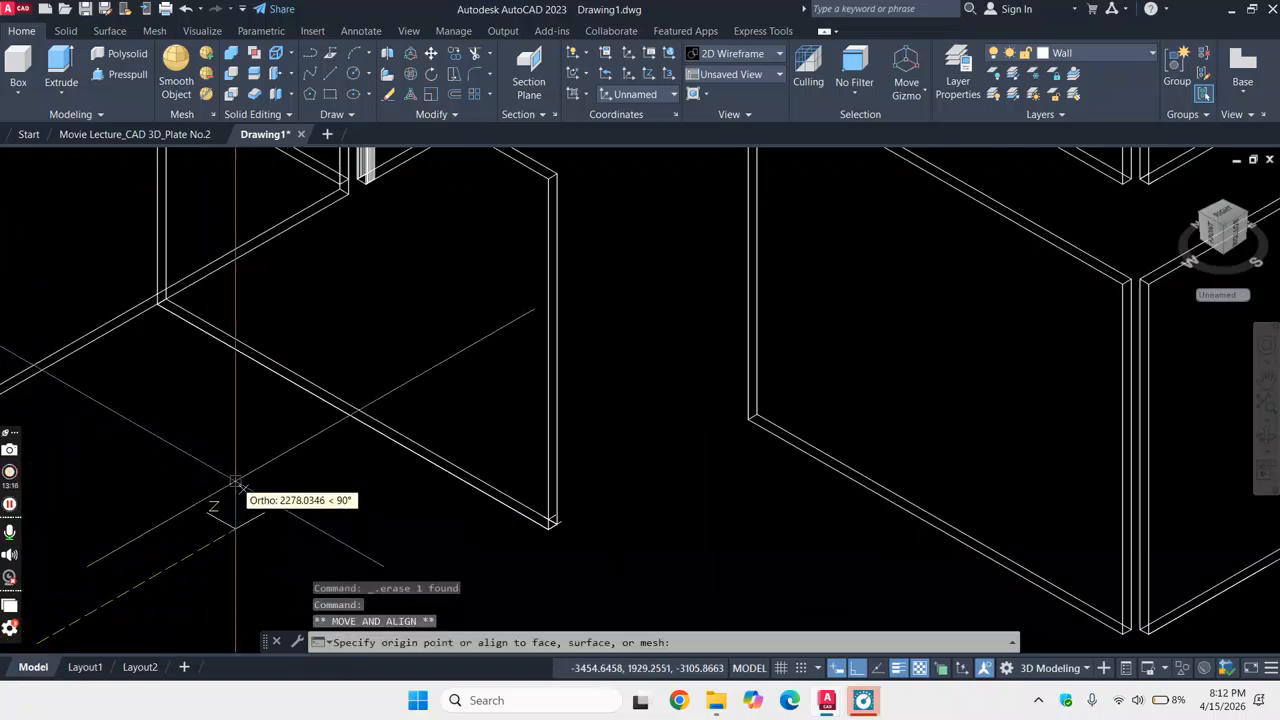
{"action": "left_click", "coordinate": [220, 510]}
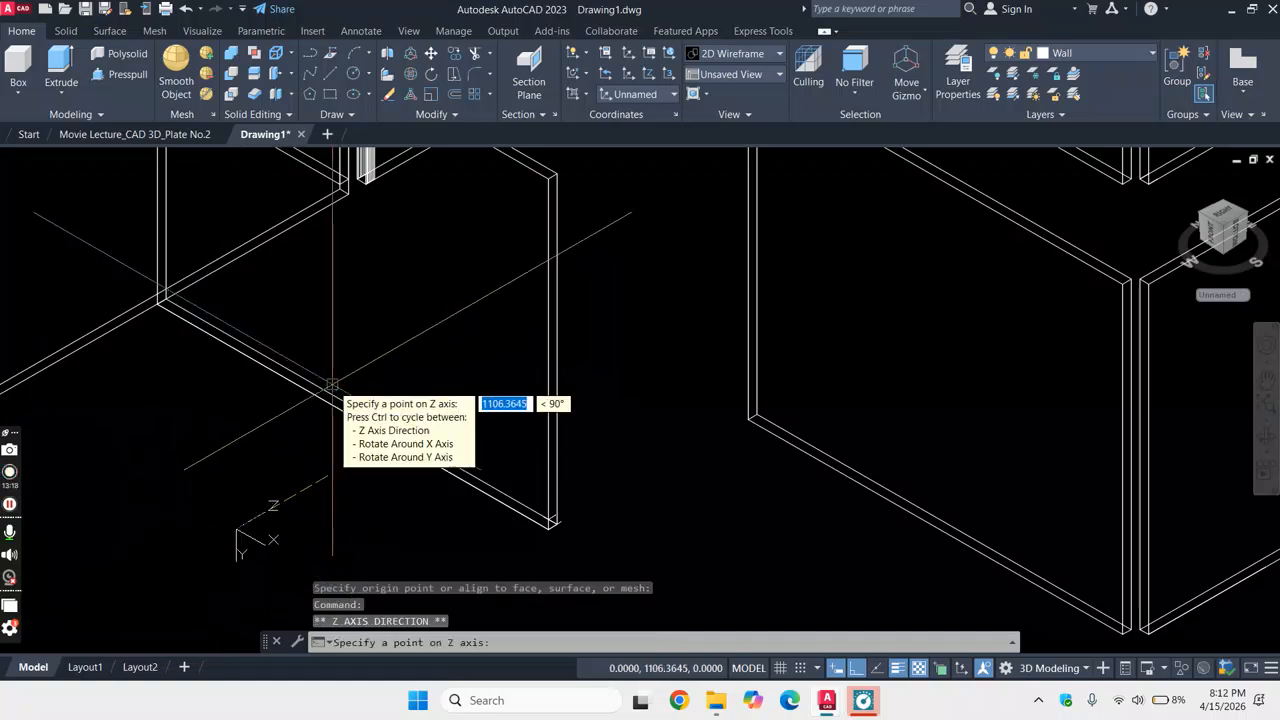
{"action": "left_click", "coordinate": [240, 397]}
{"action": "key", "text": "Escape"}
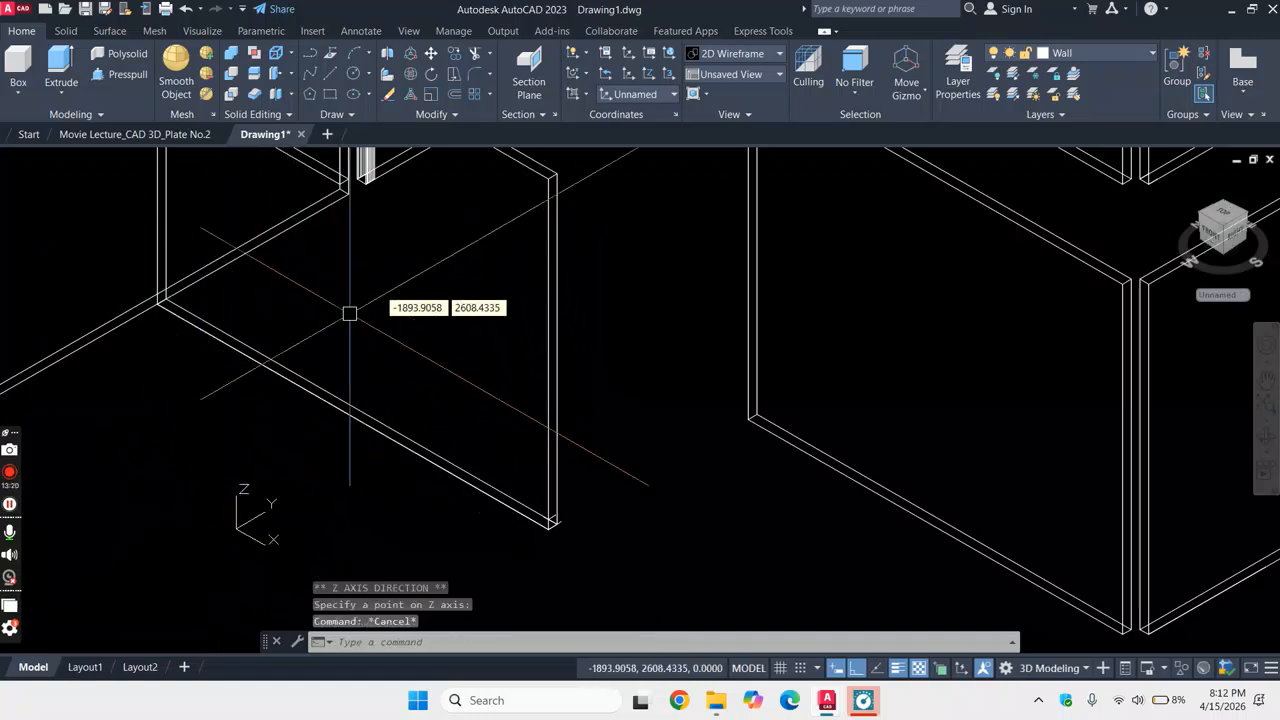
- Try to draw a 150 wide rectangle across the gap between the base corners of the two front walls, and erase it
{"action": "left_click", "coordinate": [331, 95]}
{"action": "scroll", "coordinate": [557, 528], "scroll_direction": "up", "scroll_amount": 5}
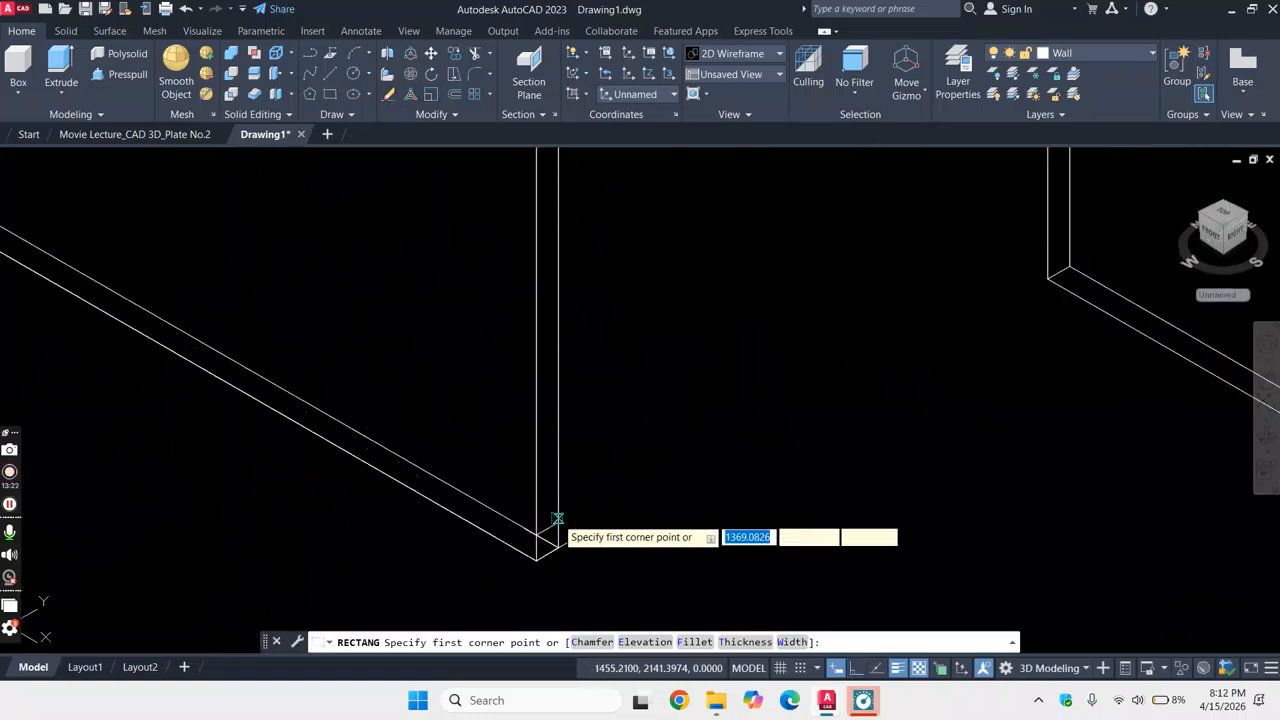
{"action": "left_click", "coordinate": [536, 538]}
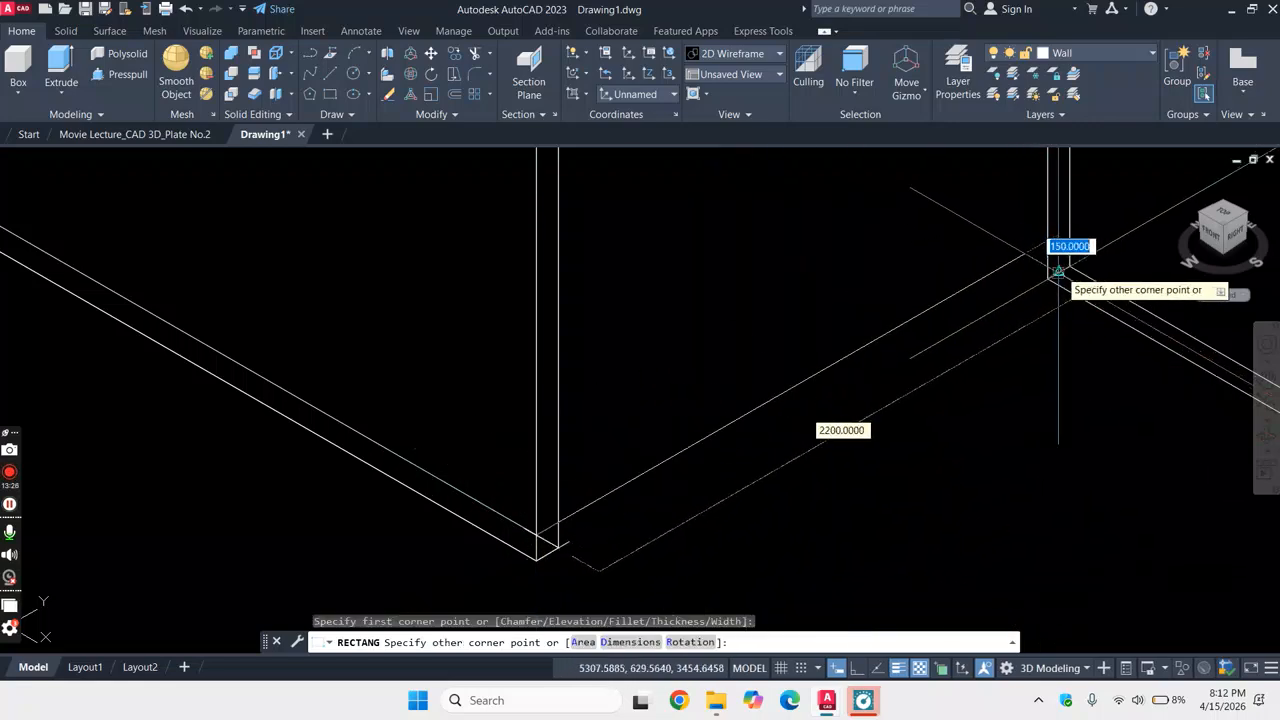
{"action": "left_click", "coordinate": [1077, 270]}
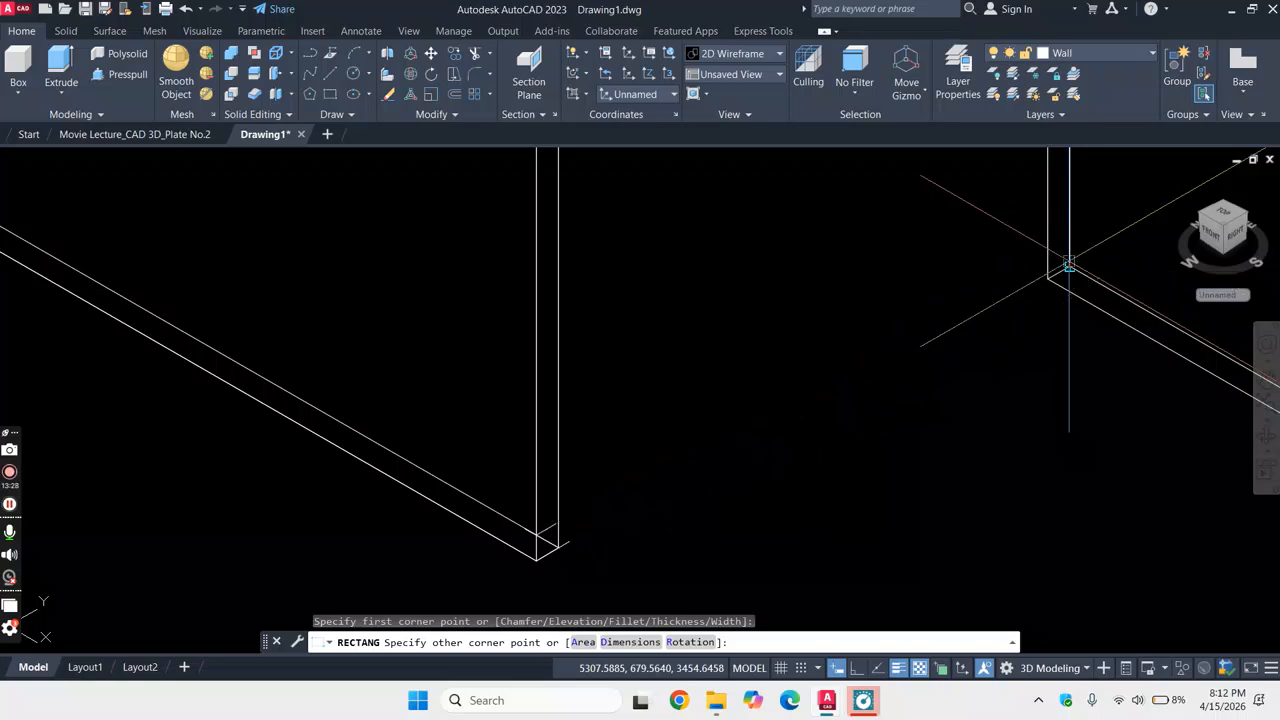
{"action": "key", "text": "Escape"}
{"action": "left_click", "coordinate": [548, 530]}
{"action": "left_click", "coordinate": [569, 553]}
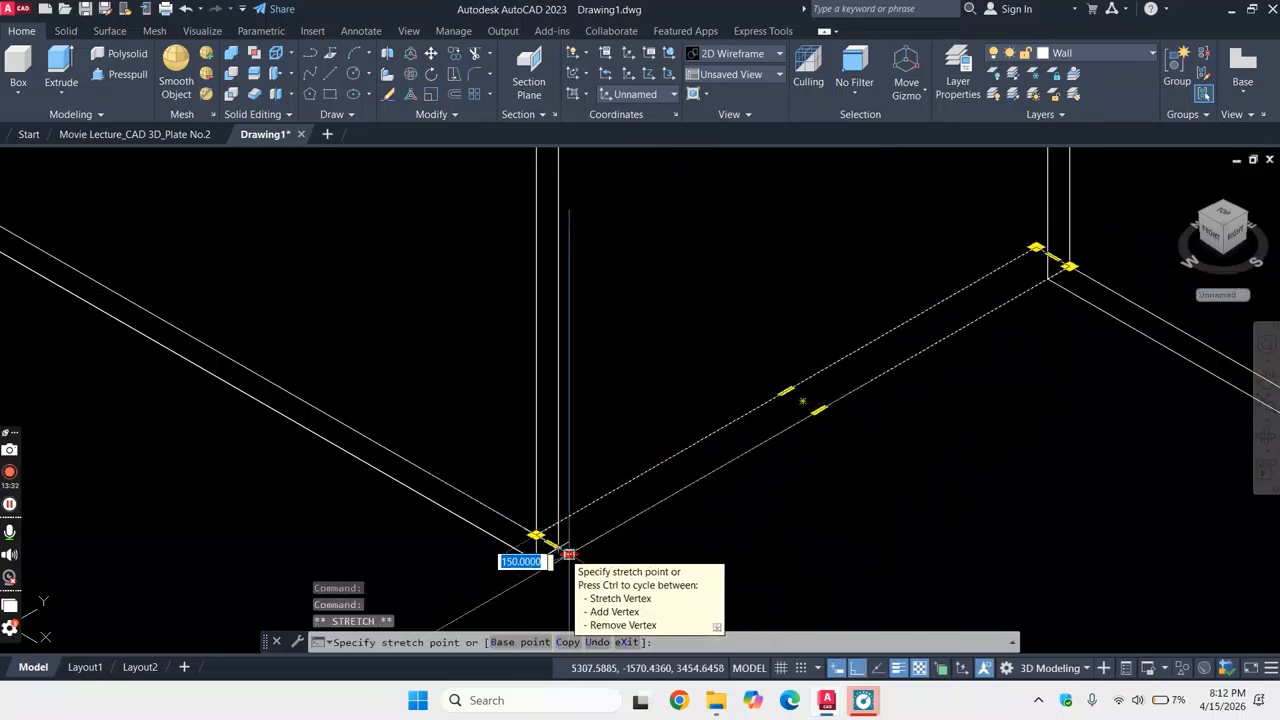
{"action": "key", "text": "Escape"}
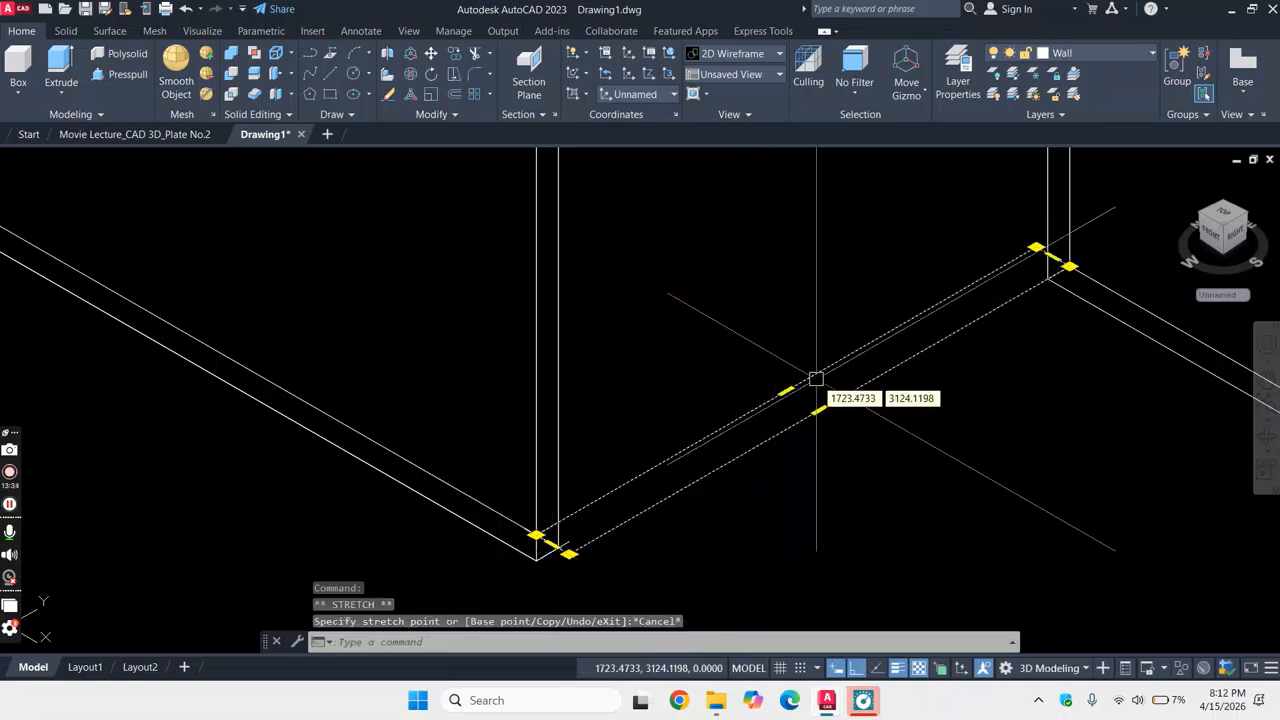
{"action": "key", "text": "Delete"}
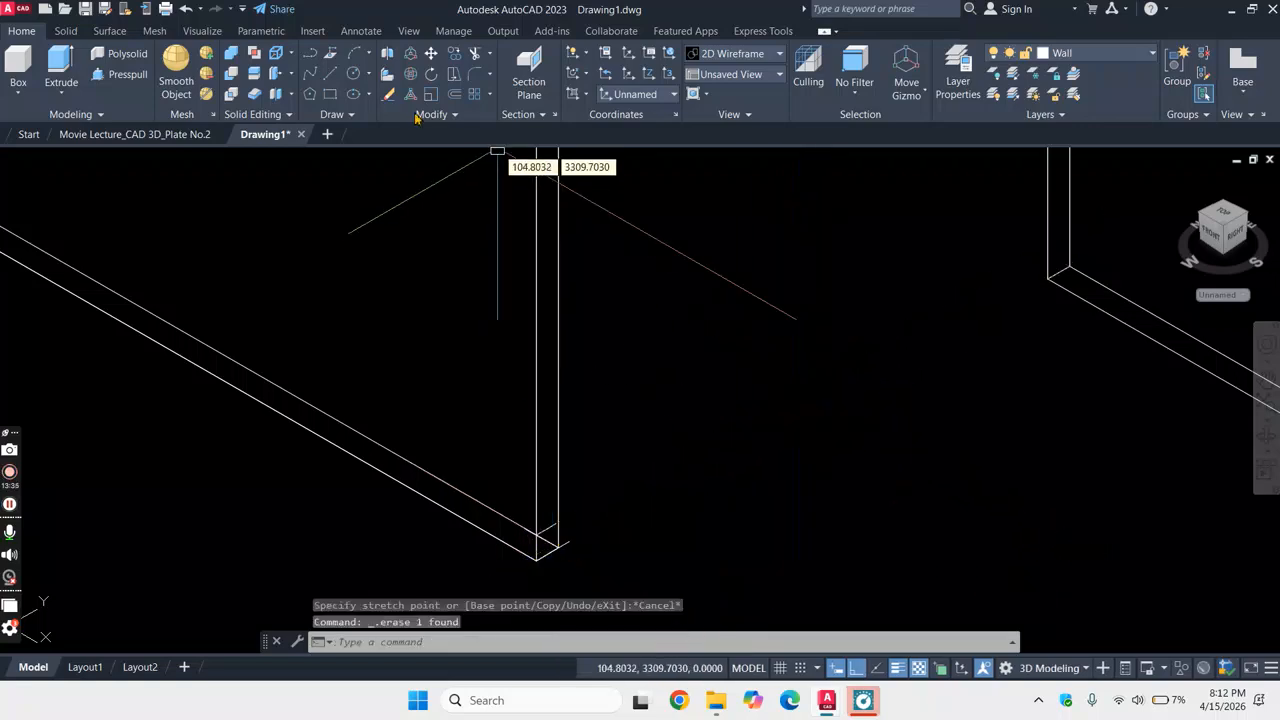
- Draw a short line along the base edge of the front wall's end, from its middle to the inner corner
{"action": "left_click", "coordinate": [331, 75]}
{"action": "scroll", "coordinate": [575, 481], "scroll_direction": "up", "scroll_amount": 2}
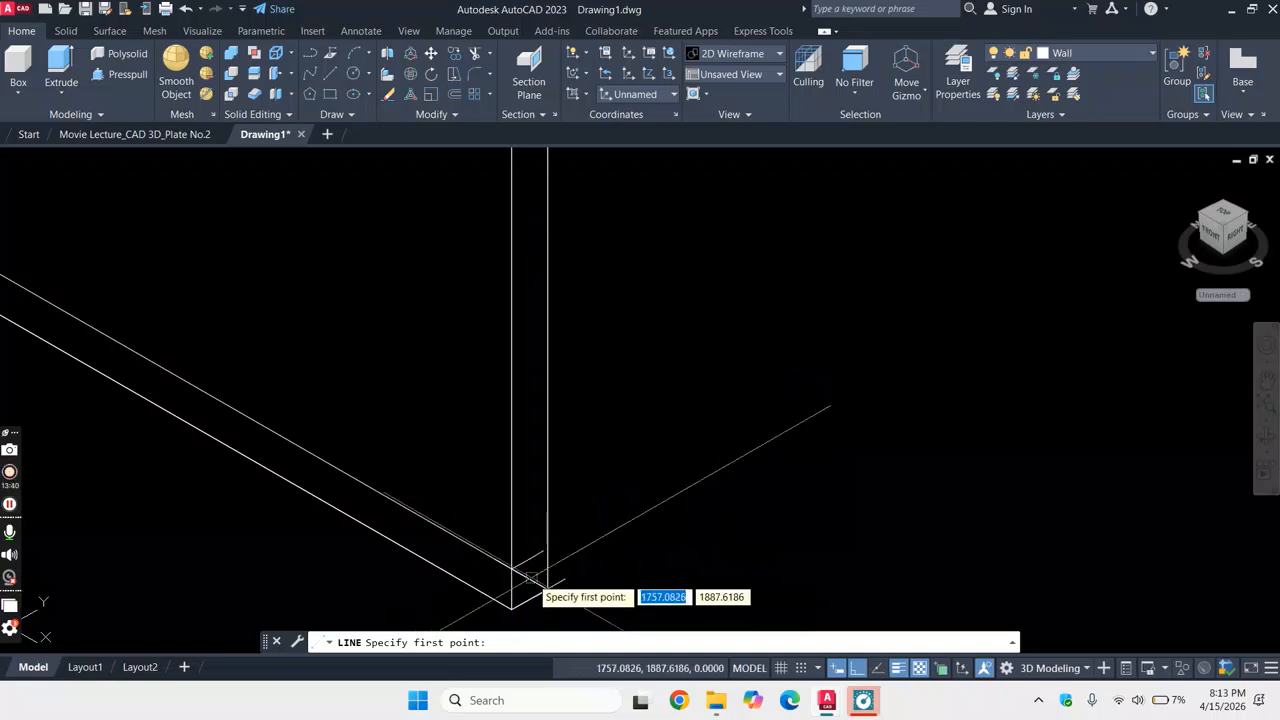
{"action": "left_click", "coordinate": [531, 581]}
{"action": "left_click", "coordinate": [512, 570]}
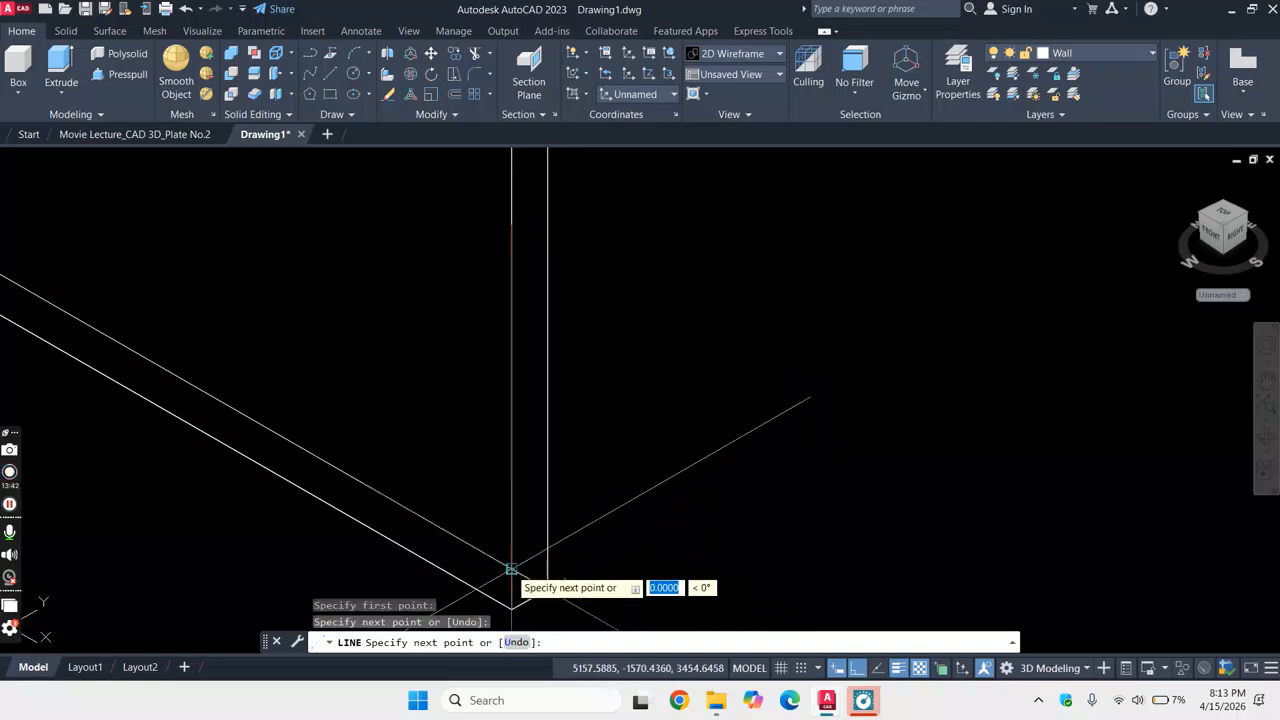
{"action": "key", "text": "Return"}
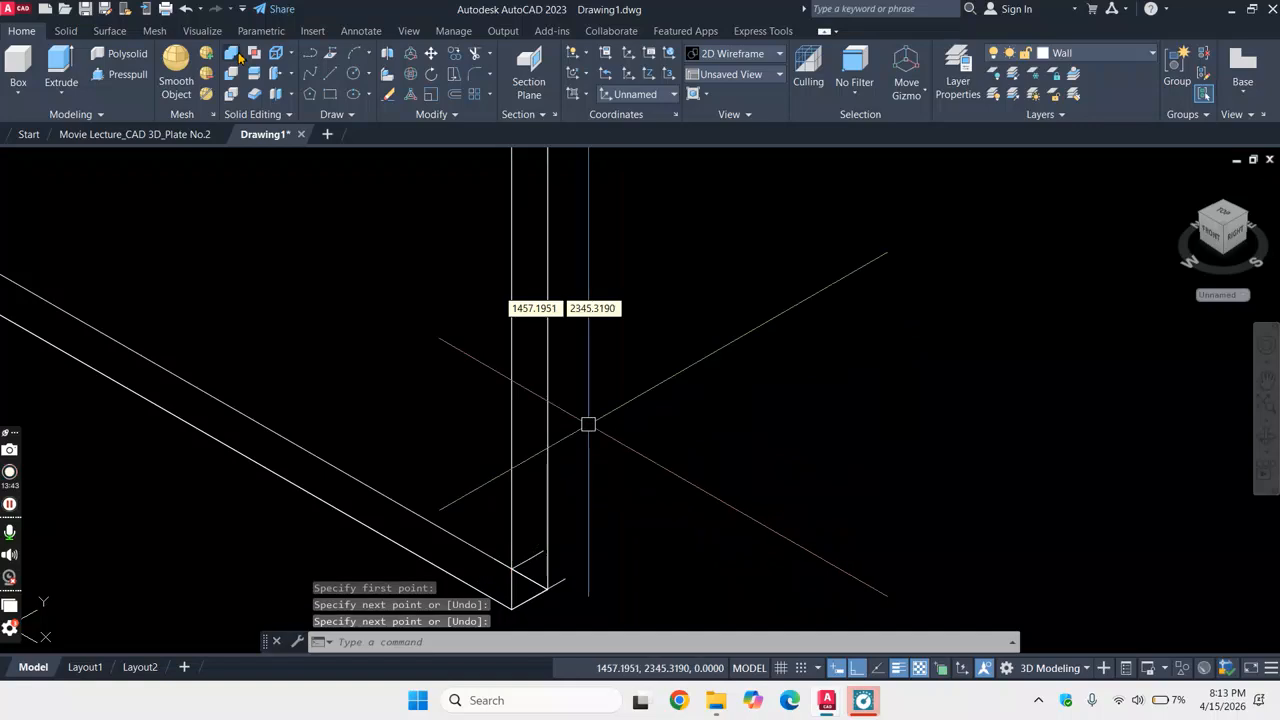
- Draw a line across the gap from the base of the front wall's end to the opposite wall's vertical edge, just above its base
{"action": "left_click", "coordinate": [330, 76]}
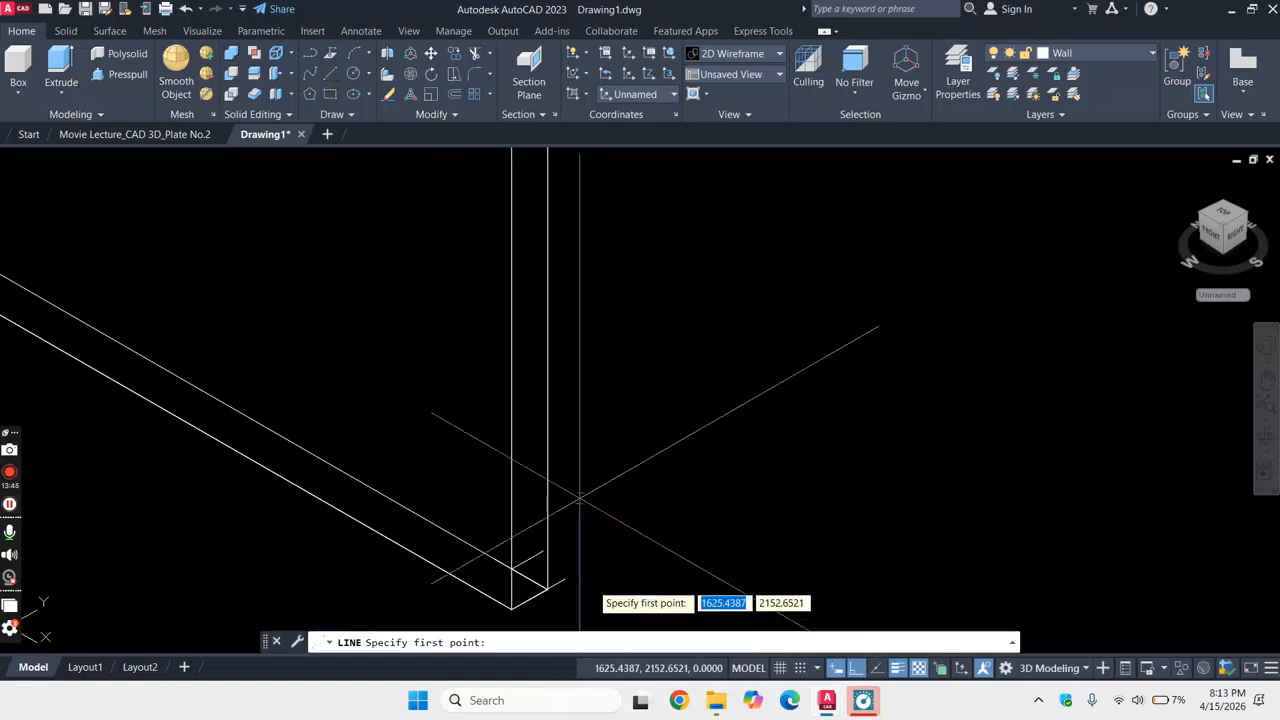
{"action": "left_click", "coordinate": [520, 574]}
{"action": "scroll", "coordinate": [520, 573], "scroll_direction": "down", "scroll_amount": 1}
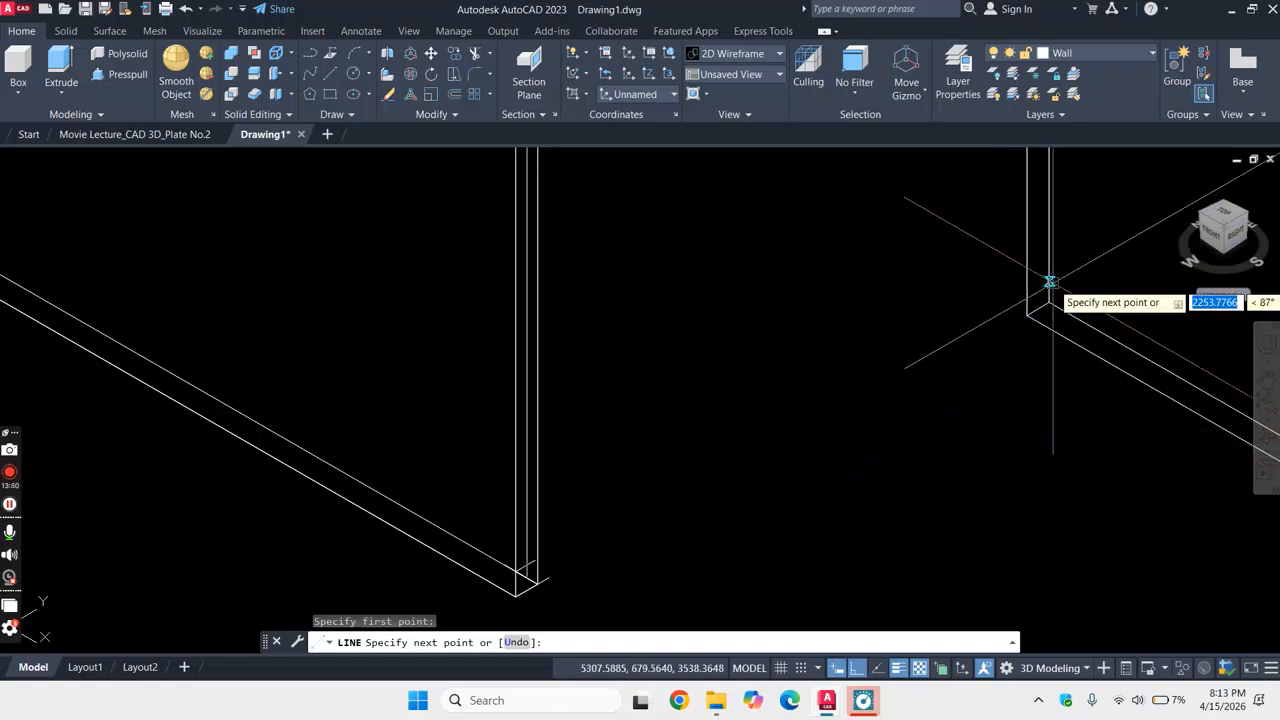
{"action": "left_click", "coordinate": [1050, 283]}
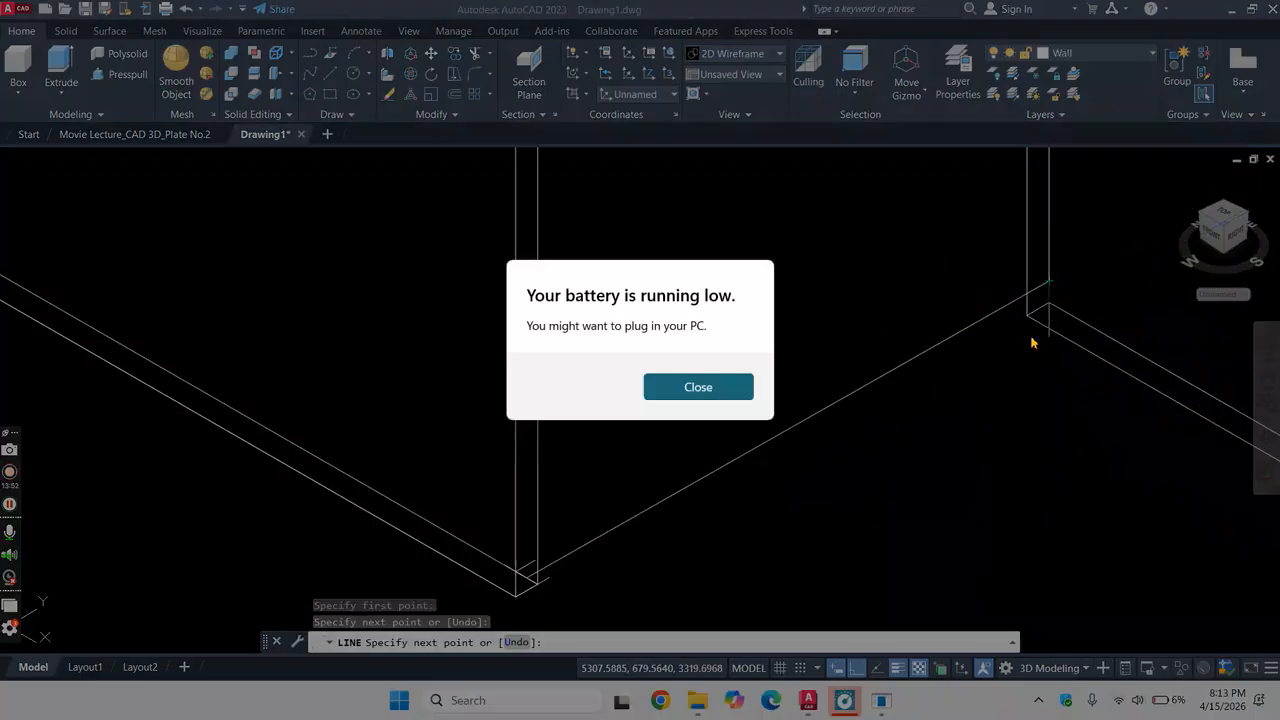
{"action": "left_click", "coordinate": [740, 389]}
{"action": "key", "text": "Return"}
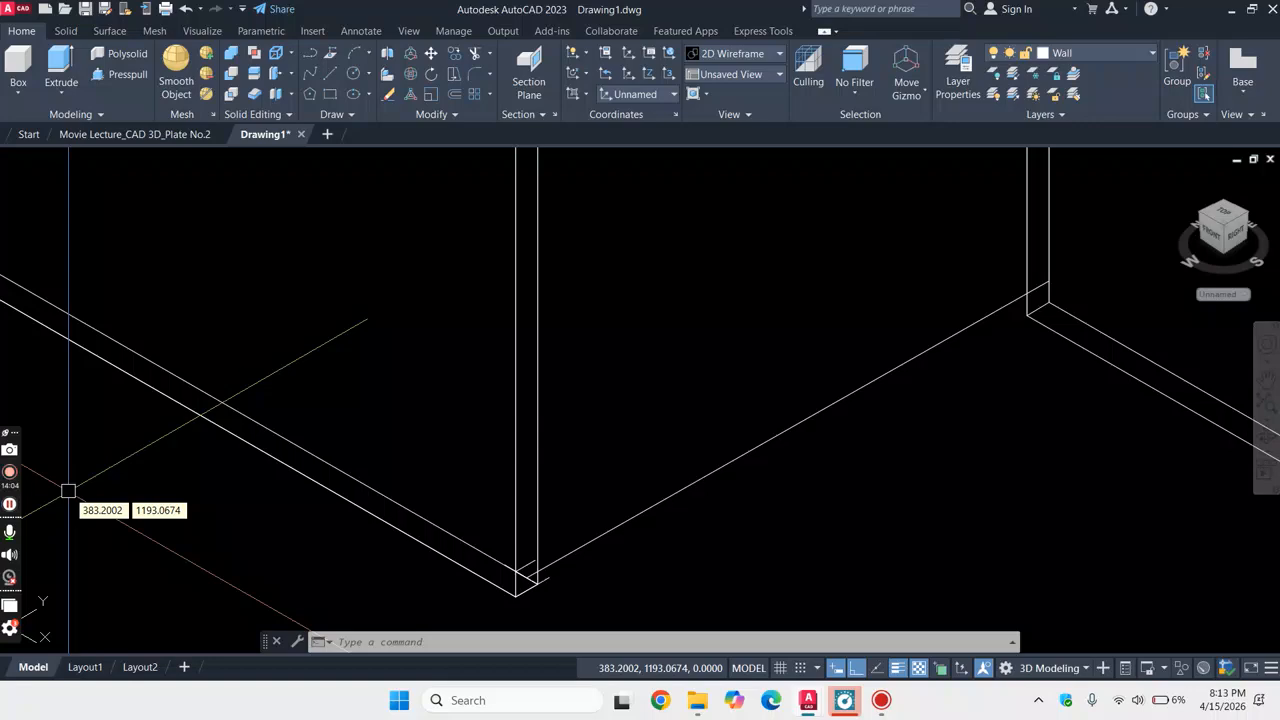
{"action": "left_click", "coordinate": [9, 506]}
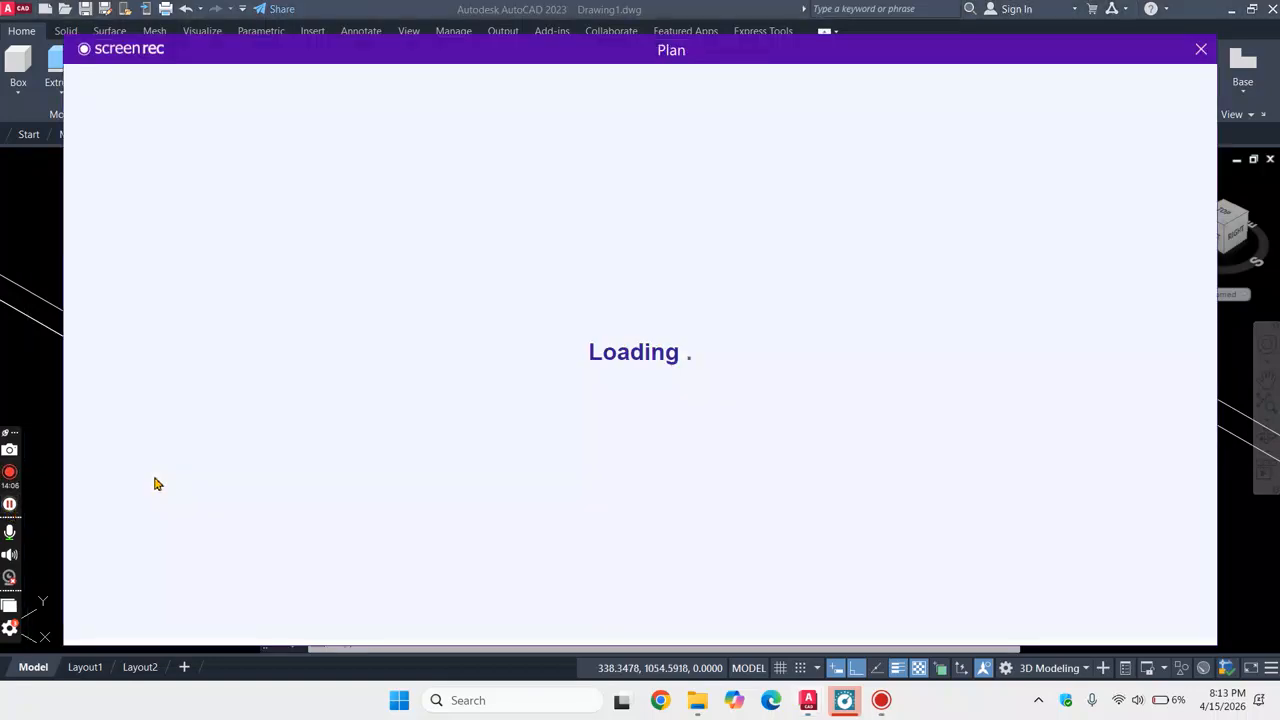
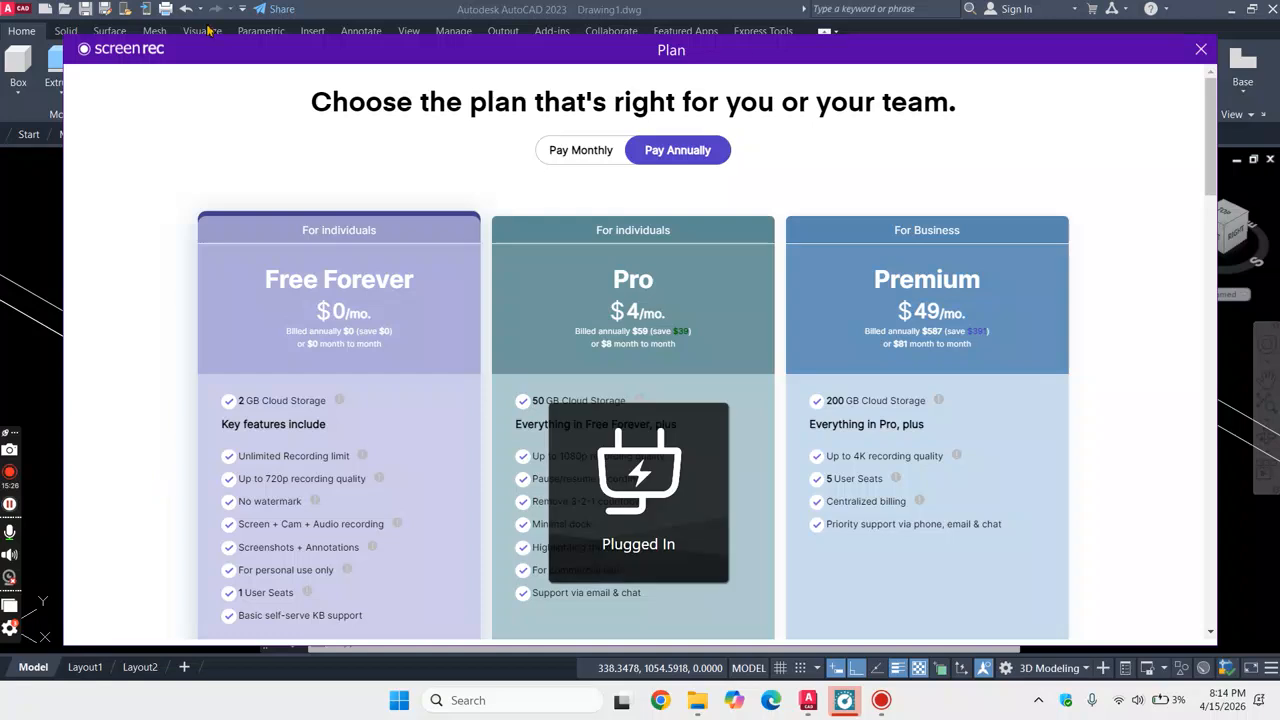
{"action": "left_click", "coordinate": [1200, 50]}
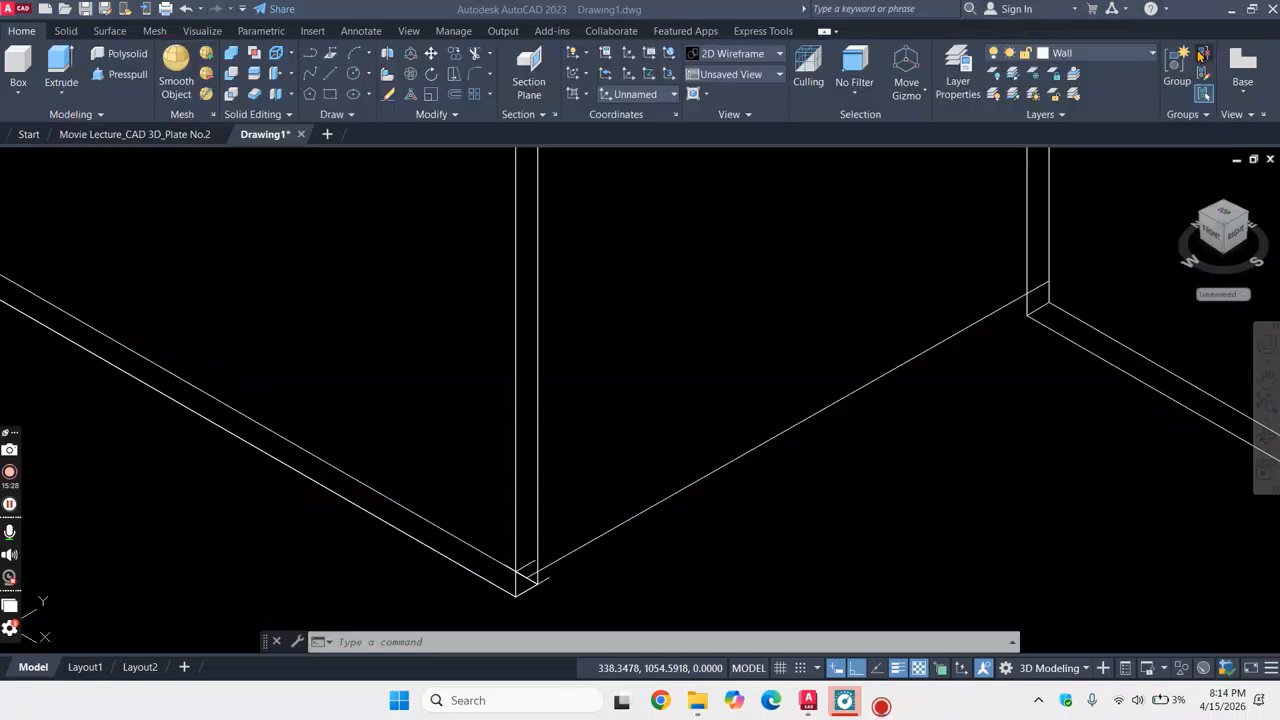
{"action": "scroll", "coordinate": [790, 405], "scroll_direction": "down", "scroll_amount": 5}
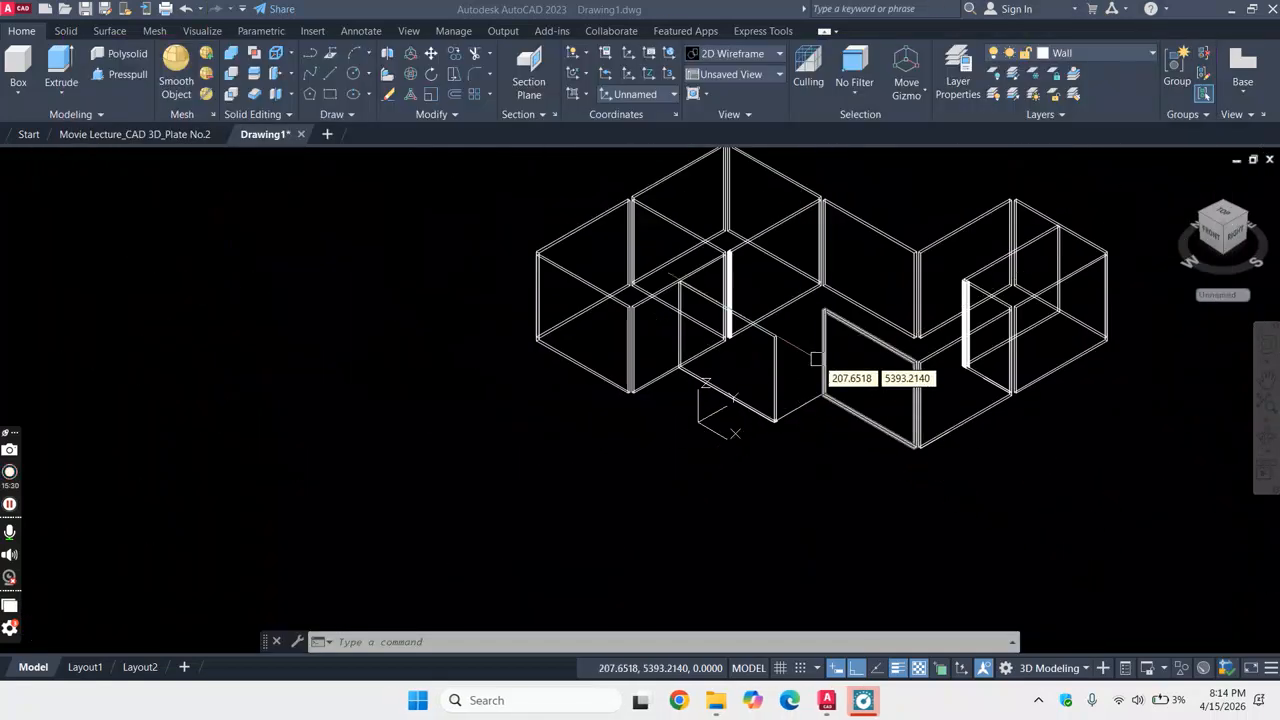
{"action": "scroll", "coordinate": [820, 370], "scroll_direction": "up", "scroll_amount": 5}
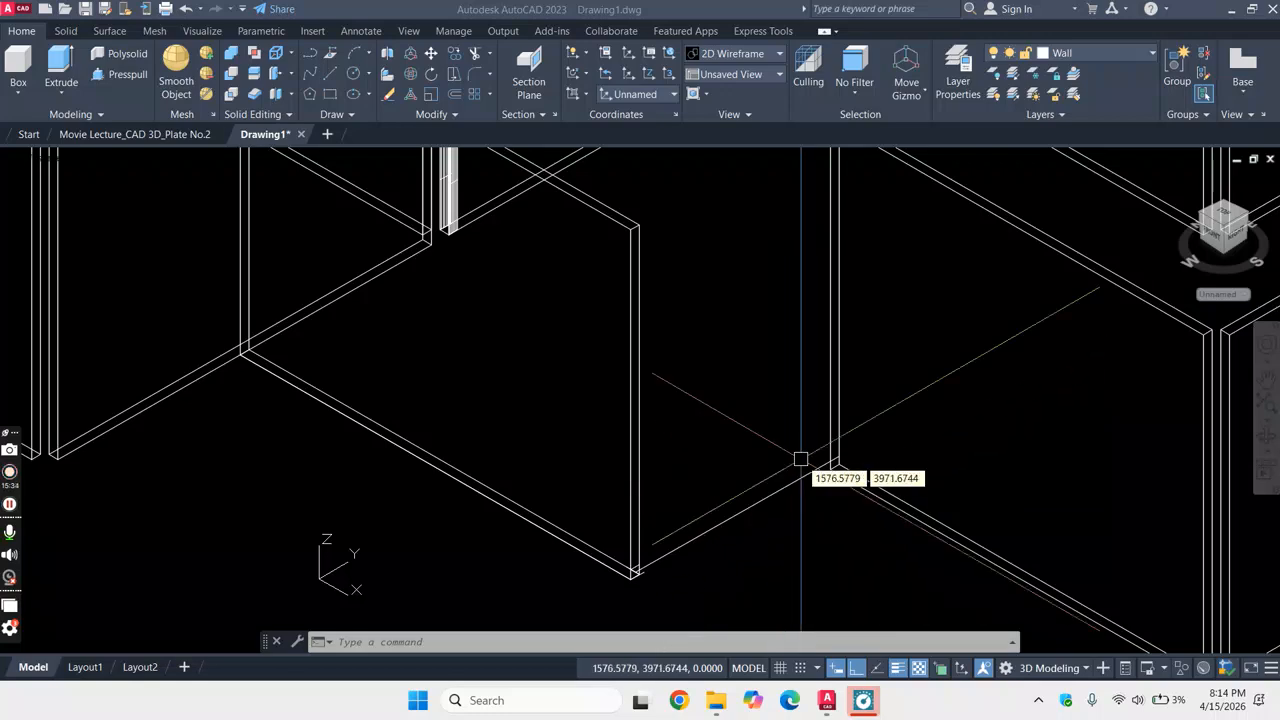
{"action": "scroll", "coordinate": [798, 470], "scroll_direction": "up", "scroll_amount": 3}
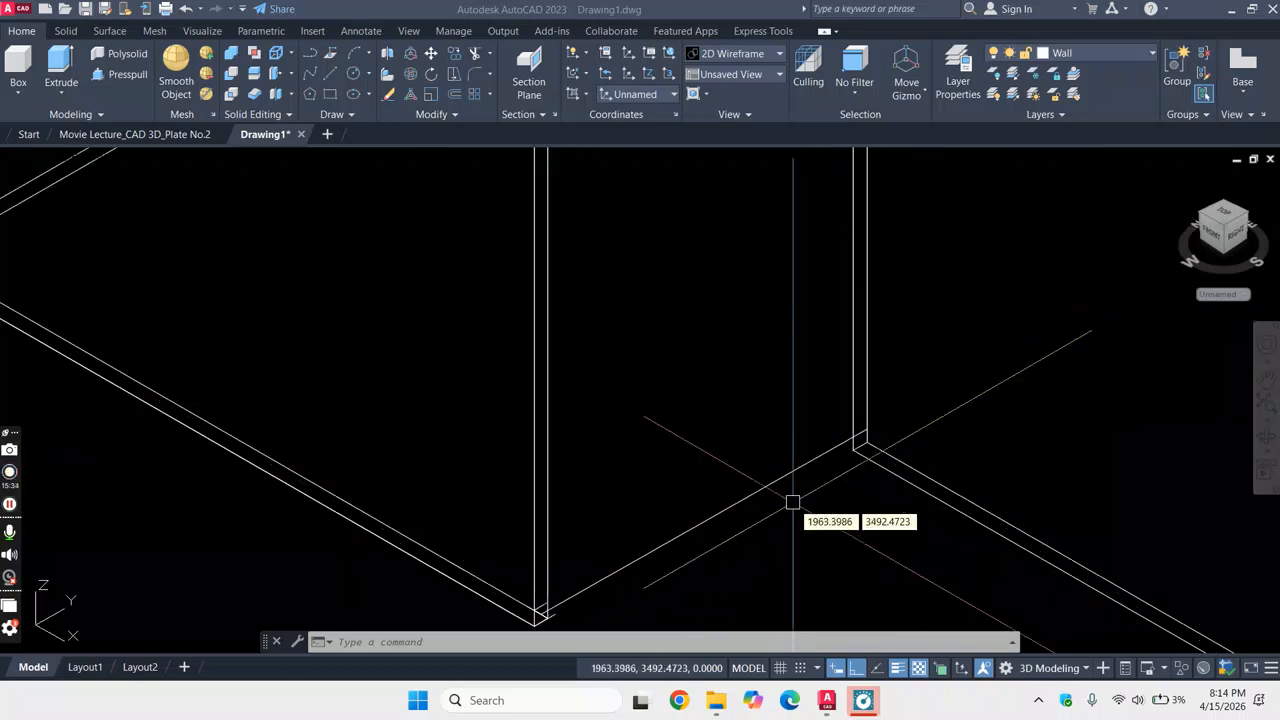
{"action": "left_click", "coordinate": [330, 94]}
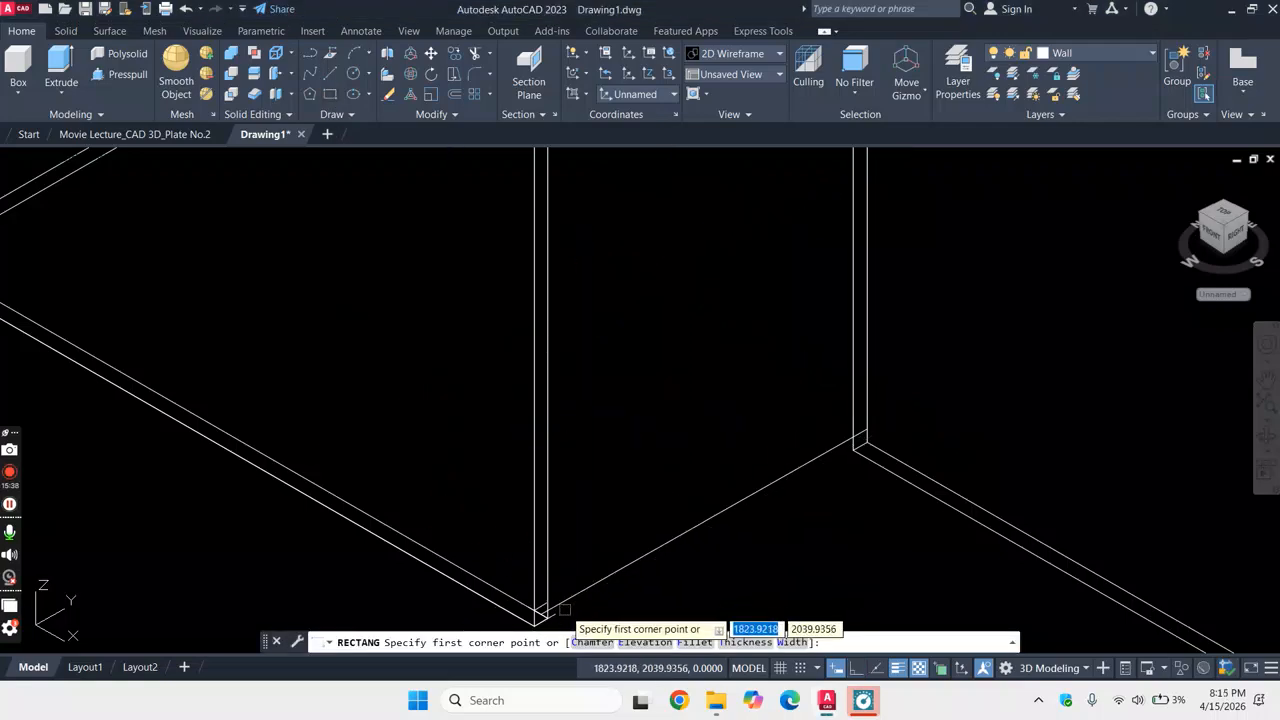
{"action": "scroll", "coordinate": [550, 612], "scroll_direction": "up", "scroll_amount": 2}
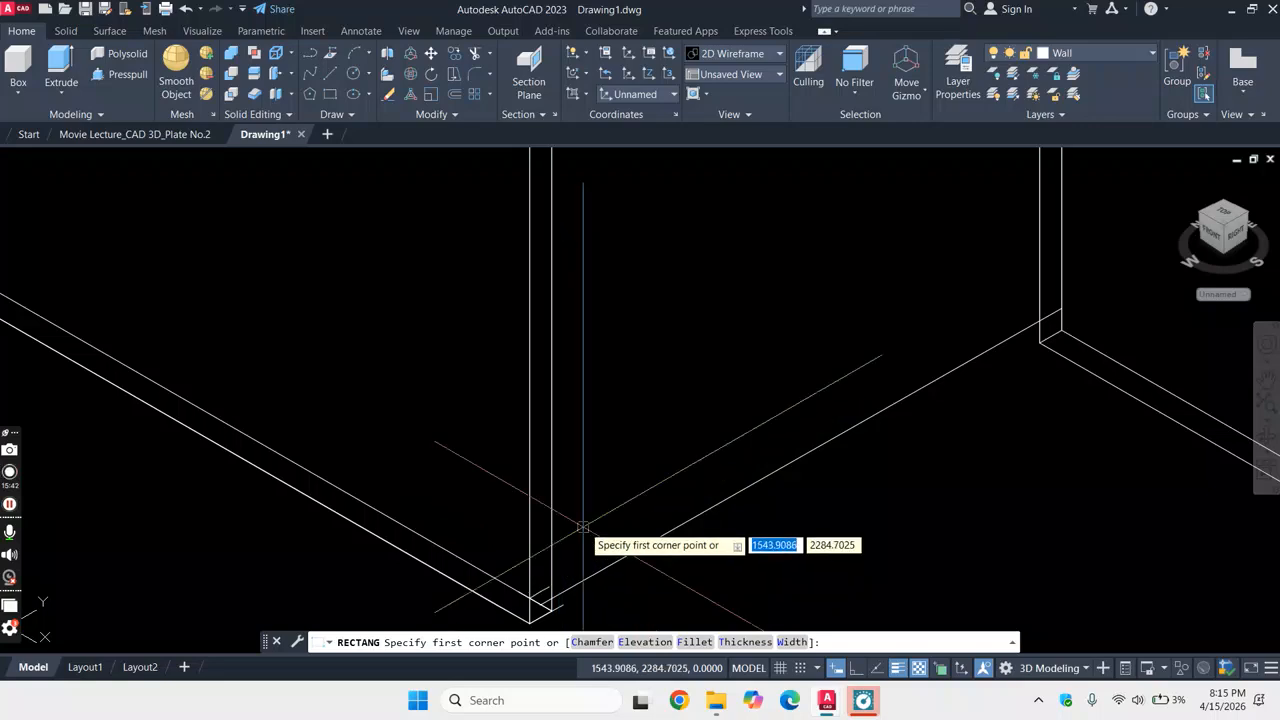
{"action": "key", "text": "Escape"}
{"action": "scroll", "coordinate": [590, 530], "scroll_direction": "down", "scroll_amount": 3}
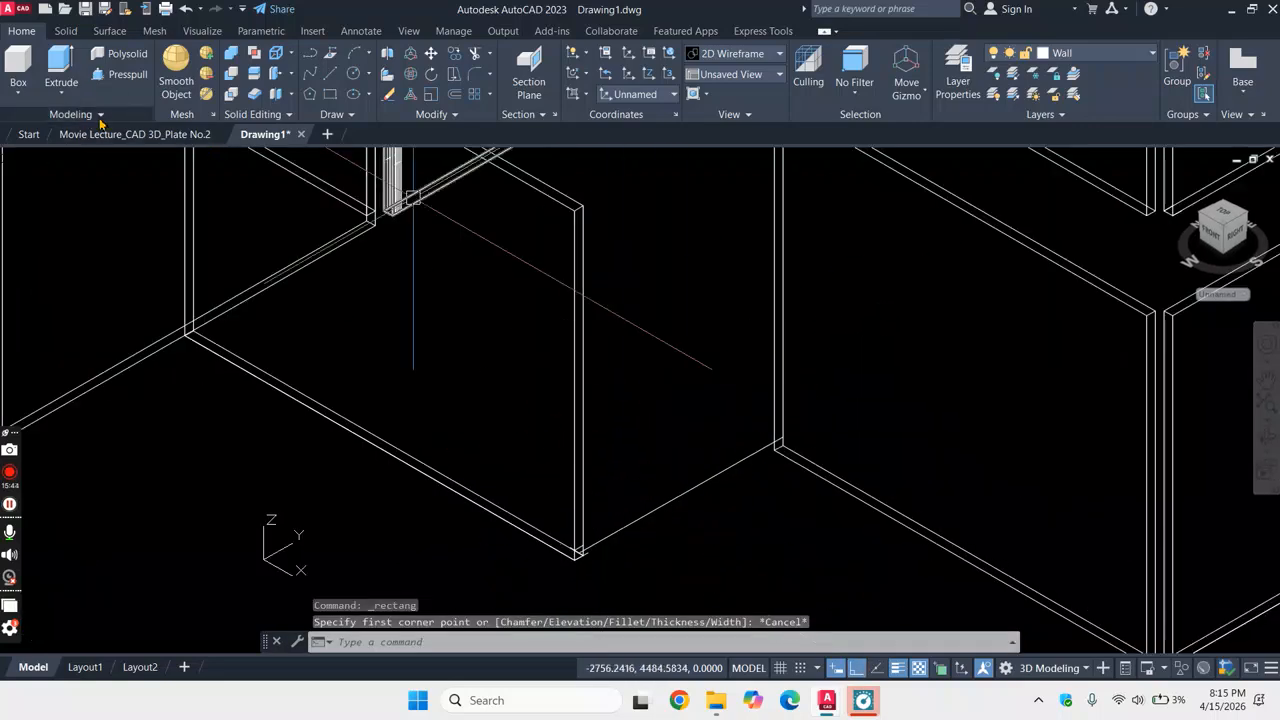
{"action": "scroll", "coordinate": [520, 350], "scroll_direction": "down", "scroll_amount": 2}
{"action": "scroll", "coordinate": [517, 349], "scroll_direction": "down", "scroll_amount": 2}
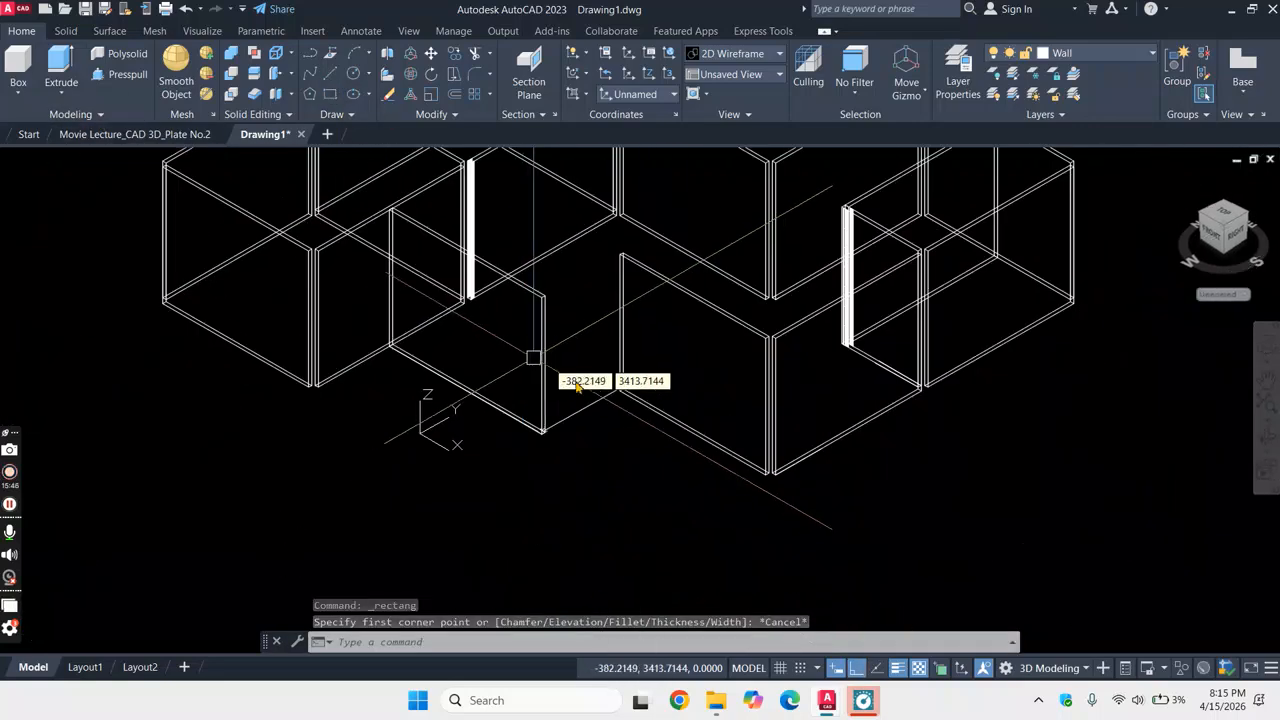
{"action": "scroll", "coordinate": [577, 393], "scroll_direction": "up", "scroll_amount": 4}
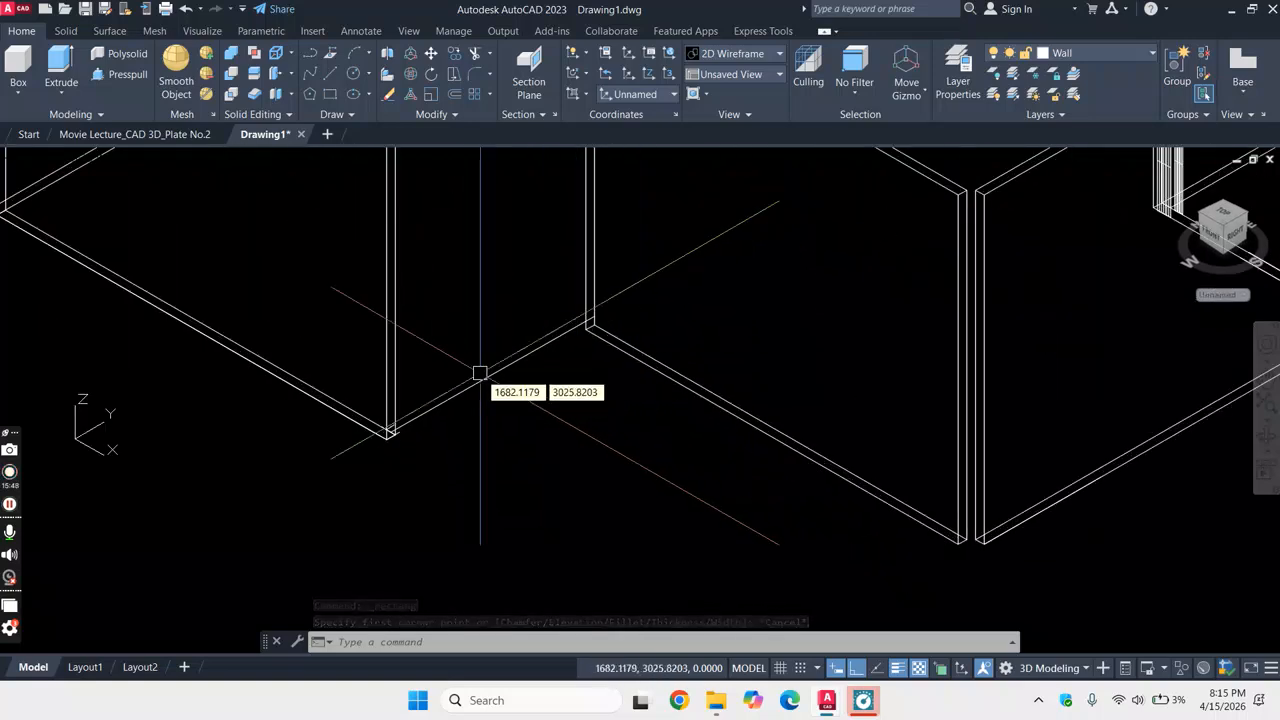
{"action": "key", "text": "Return"}
{"action": "scroll", "coordinate": [392, 430], "scroll_direction": "up", "scroll_amount": 4}
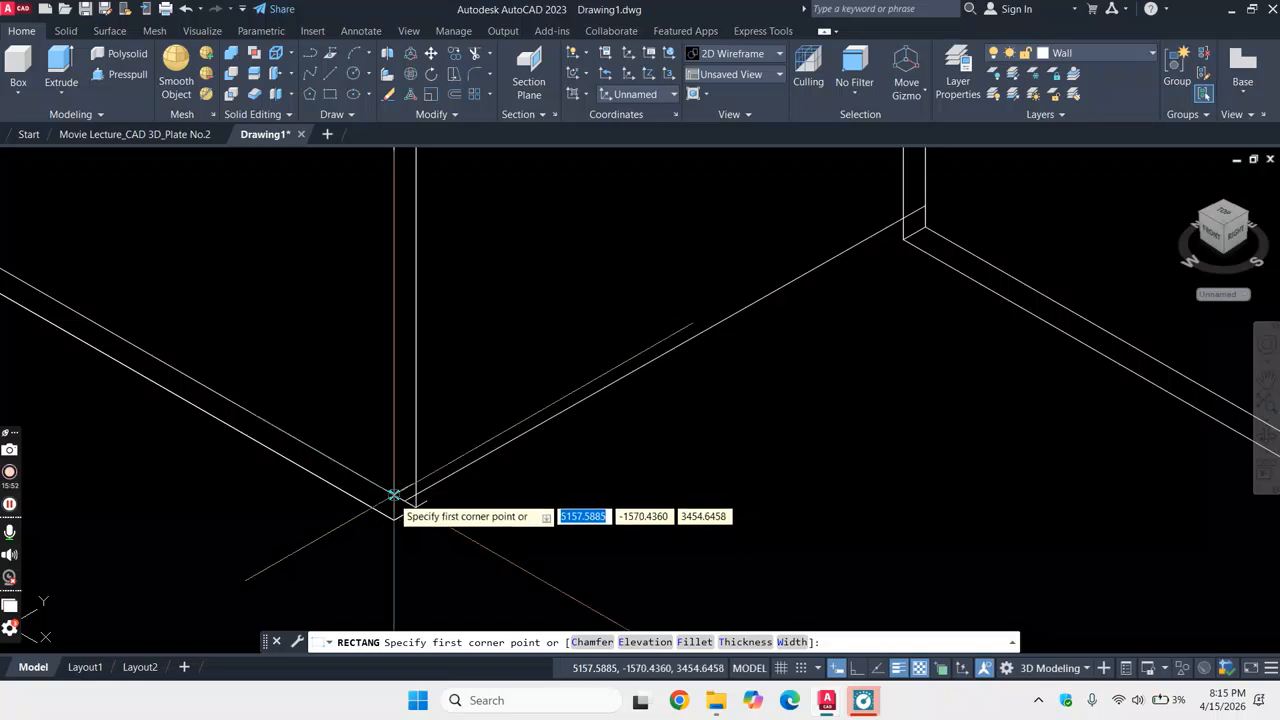
{"action": "left_click", "coordinate": [400, 491]}
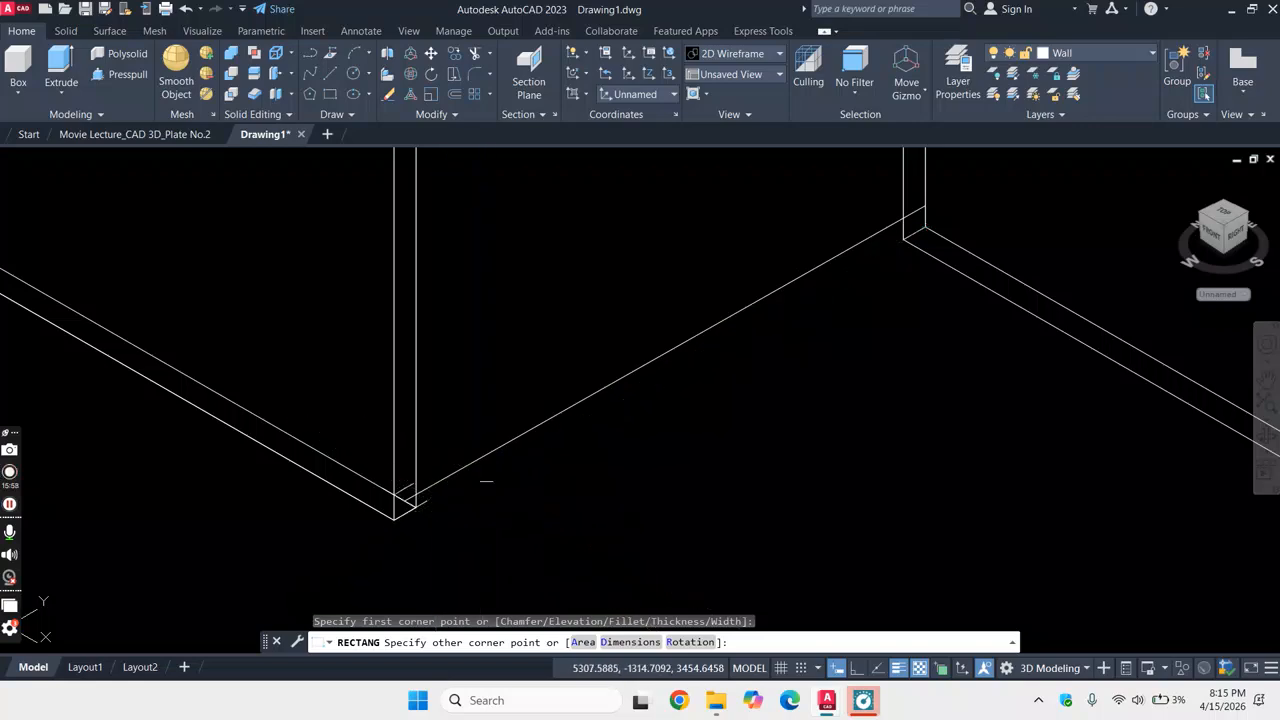
{"action": "key", "text": "Escape"}
- Draw a line vertically upward from the outer end of the short stub line at the base of the front wall's end
{"action": "type", "text": "l"}
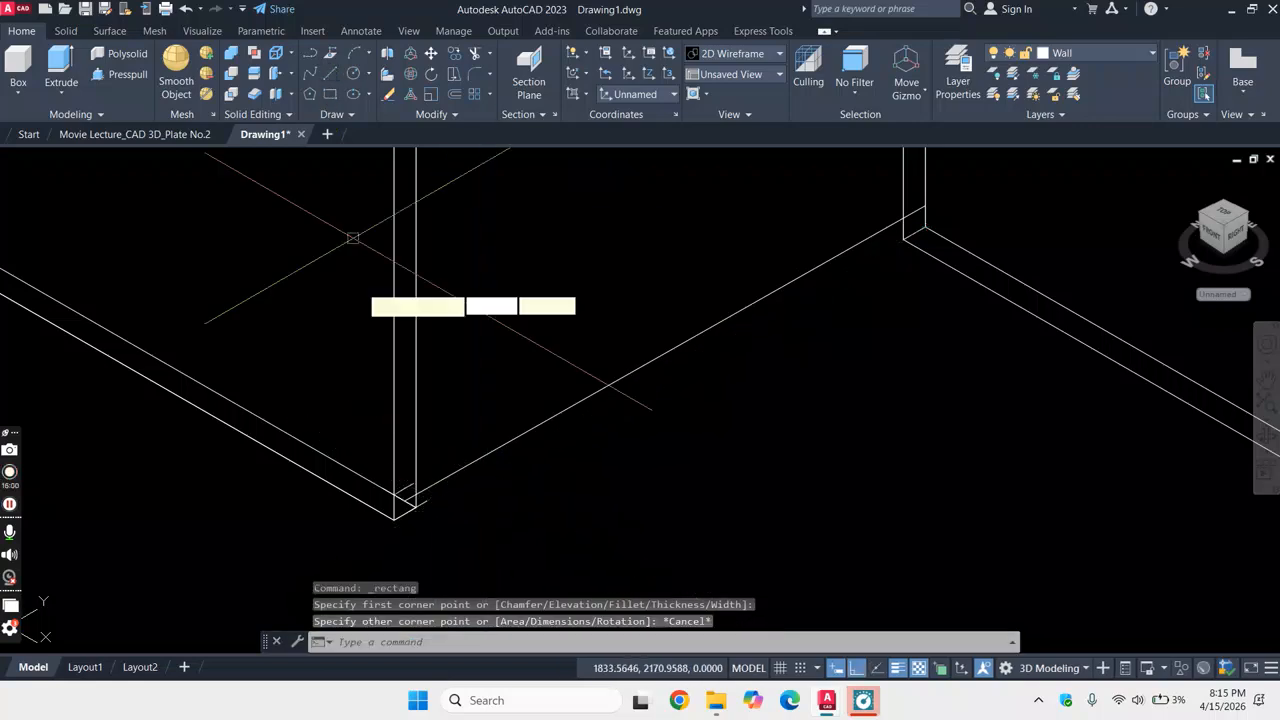
{"action": "key", "text": "Return"}
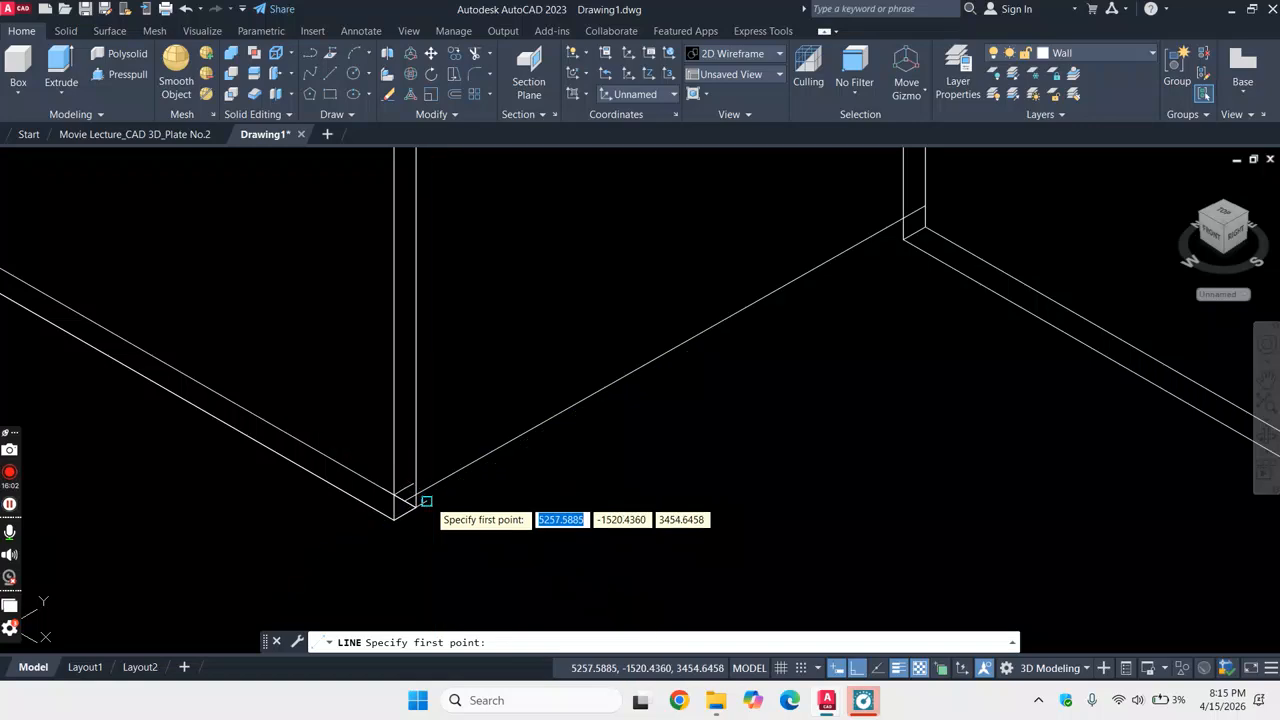
{"action": "left_click", "coordinate": [426, 492]}
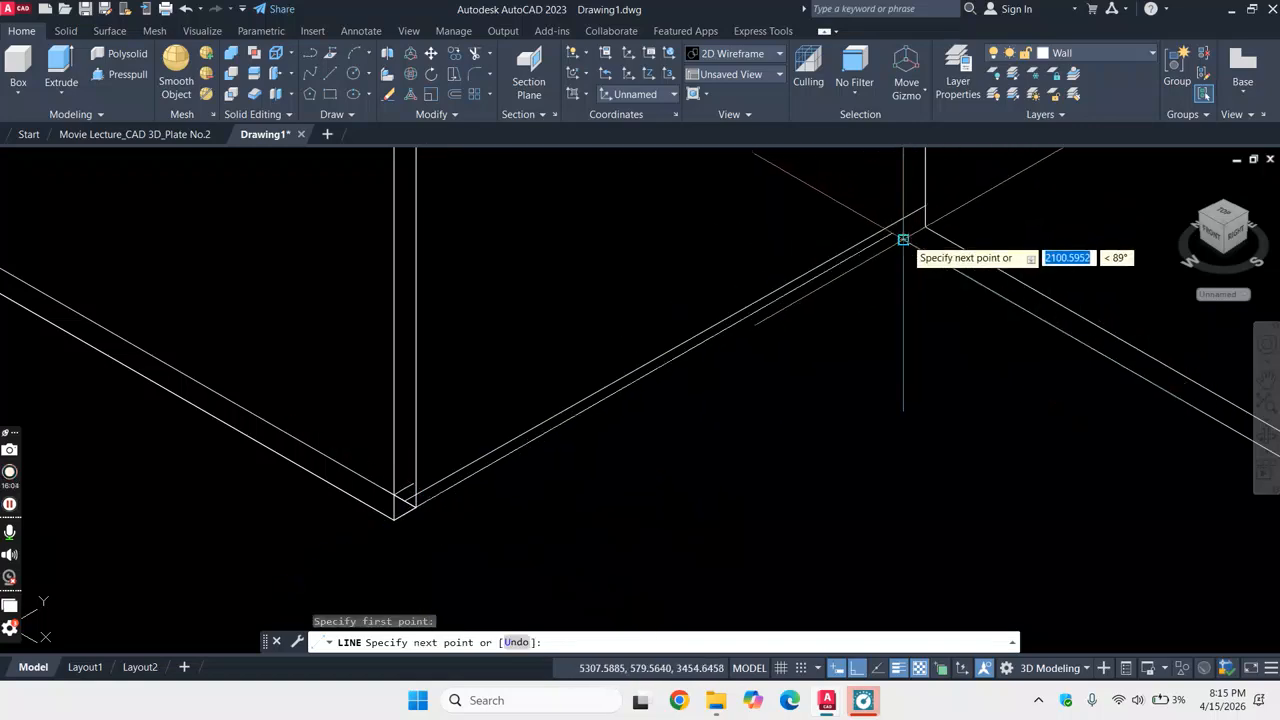
{"action": "left_click", "coordinate": [903, 240]}
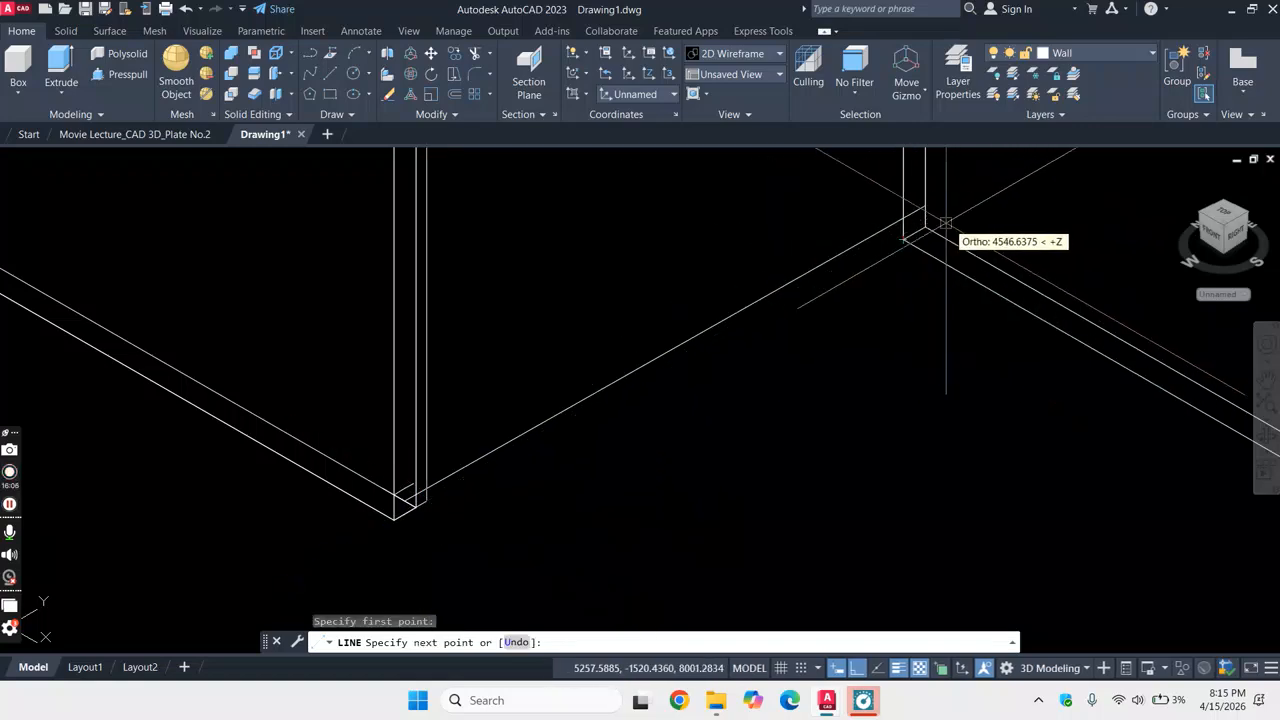
{"action": "scroll", "coordinate": [928, 326], "scroll_direction": "down", "scroll_amount": 3}
{"action": "scroll", "coordinate": [915, 305], "scroll_direction": "up", "scroll_amount": 3}
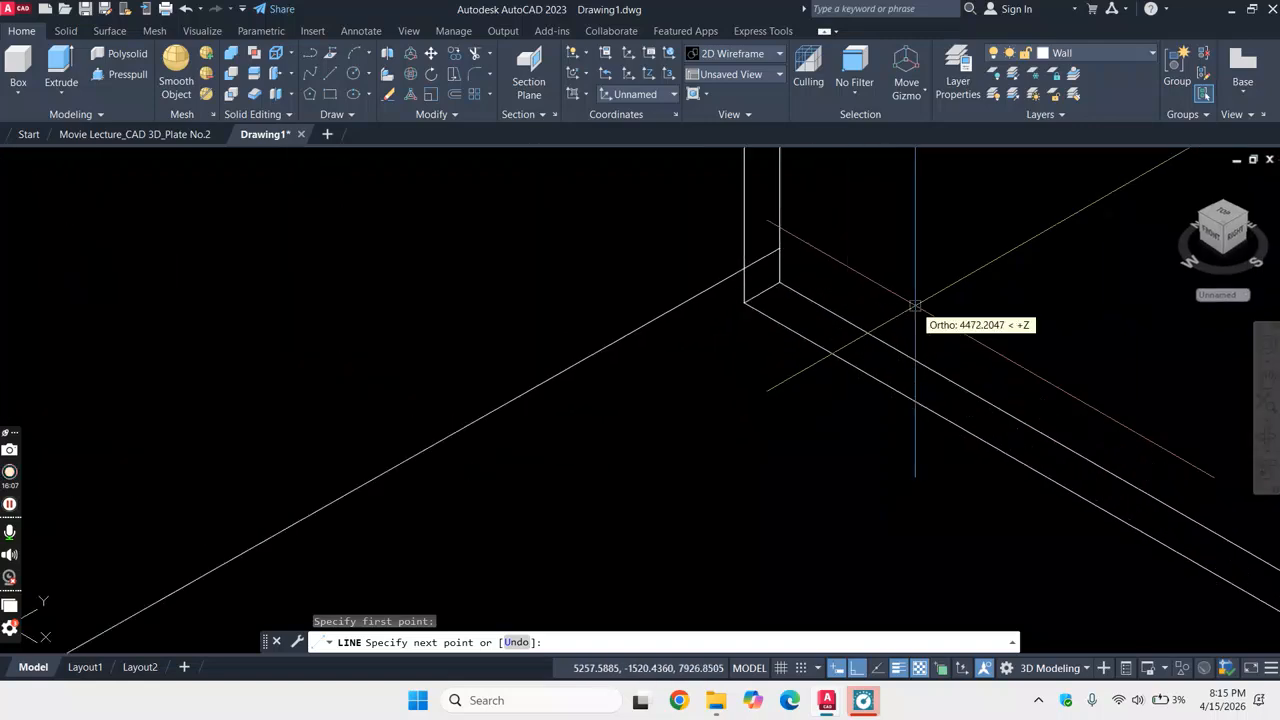
{"action": "left_click", "coordinate": [838, 258]}
{"action": "key", "text": "Escape"}
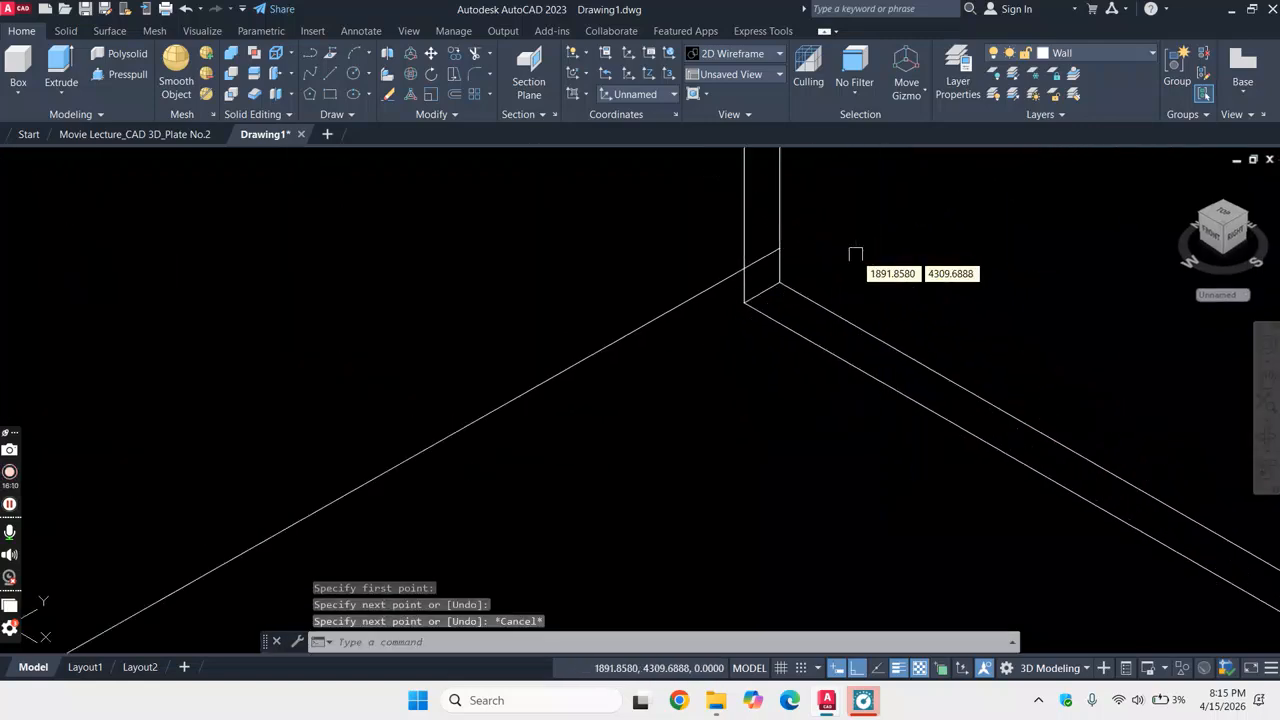
- Switch the model from the isometric view to the Top view
{"action": "scroll", "coordinate": [855, 254], "scroll_direction": "down", "scroll_amount": 2}
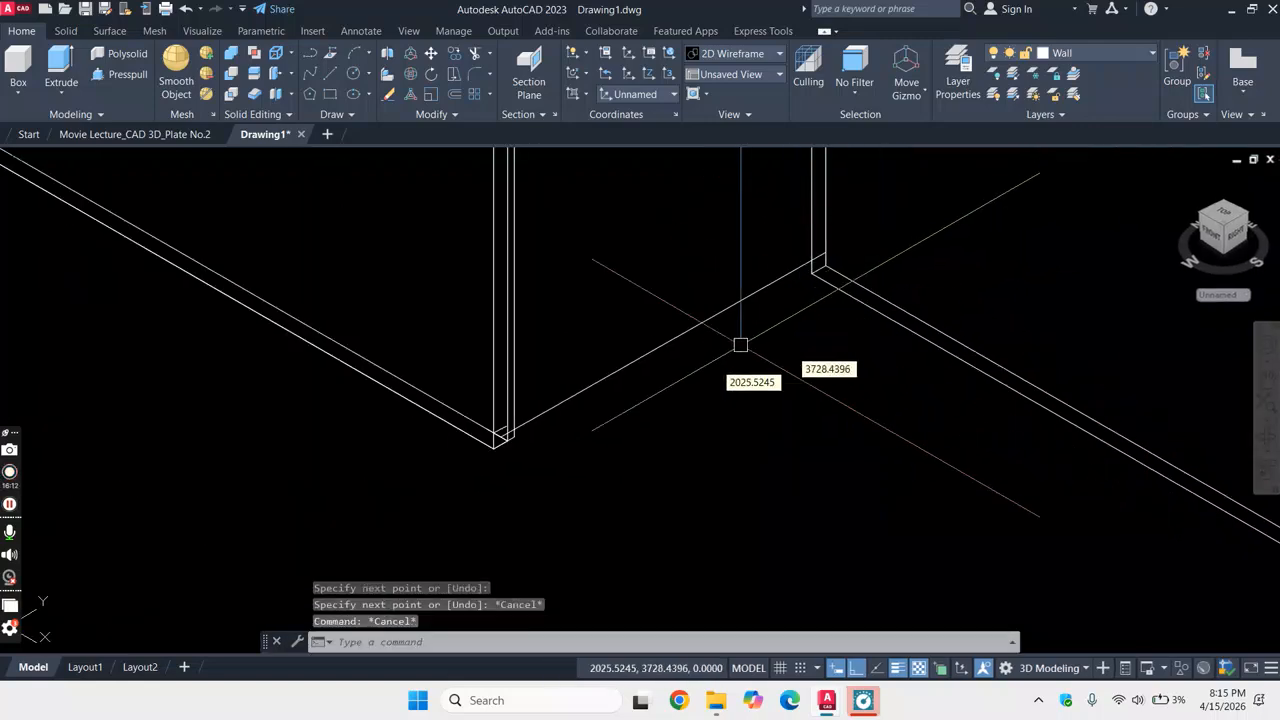
{"action": "left_click", "coordinate": [45, 157]}
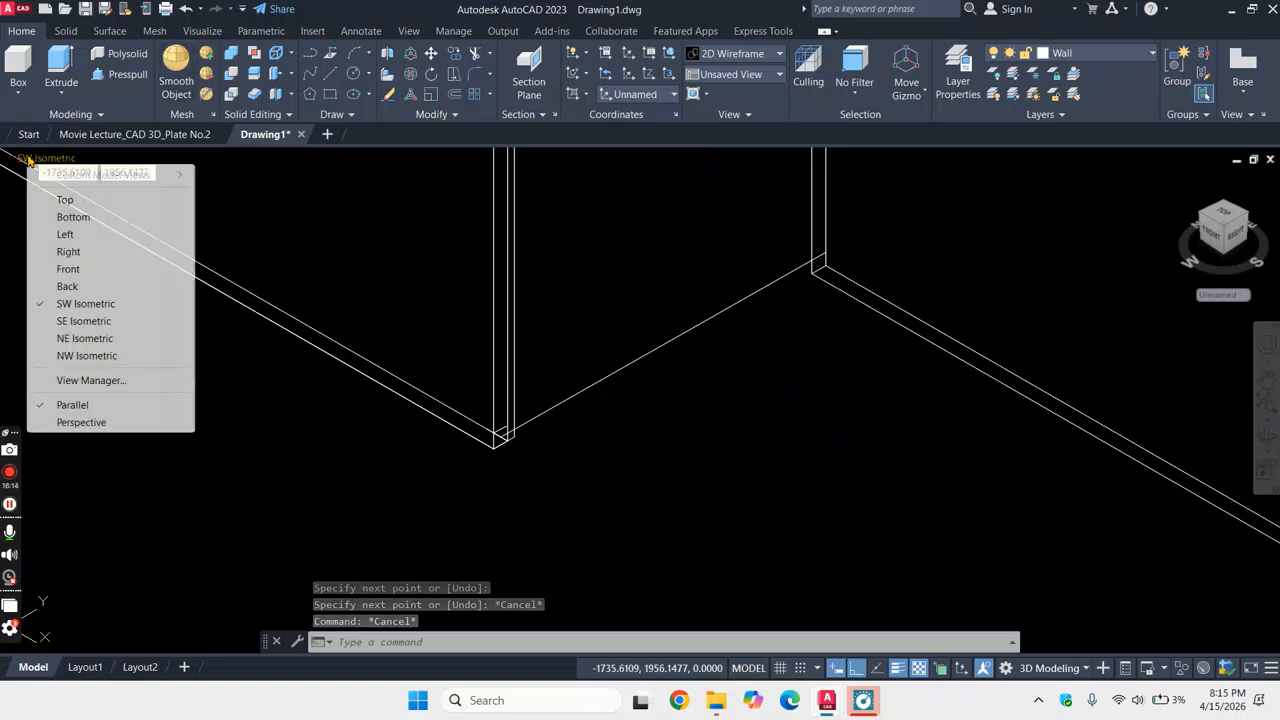
{"action": "left_click", "coordinate": [62, 198]}
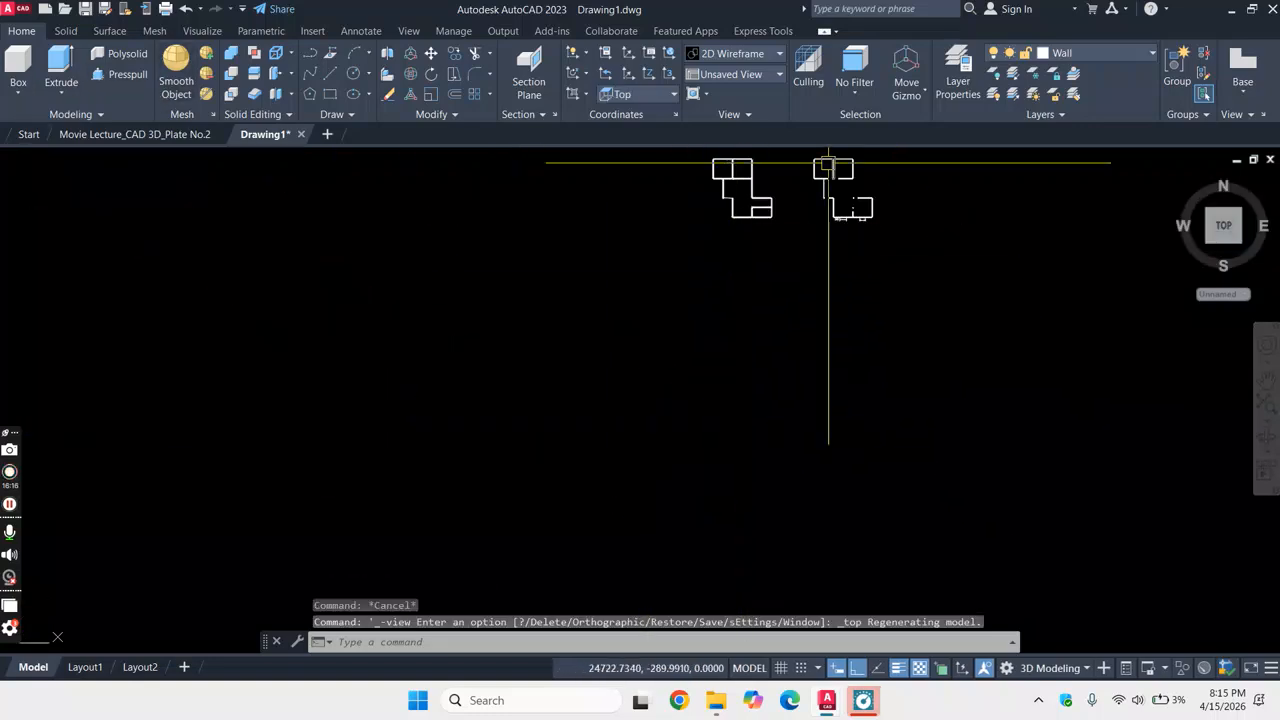
- Delete the slanted line that crosses the front wall gap
{"action": "scroll", "coordinate": [851, 178], "scroll_direction": "up", "scroll_amount": 5}
{"action": "scroll", "coordinate": [836, 282], "scroll_direction": "up", "scroll_amount": 2}
{"action": "scroll", "coordinate": [877, 329], "scroll_direction": "down", "scroll_amount": 4}
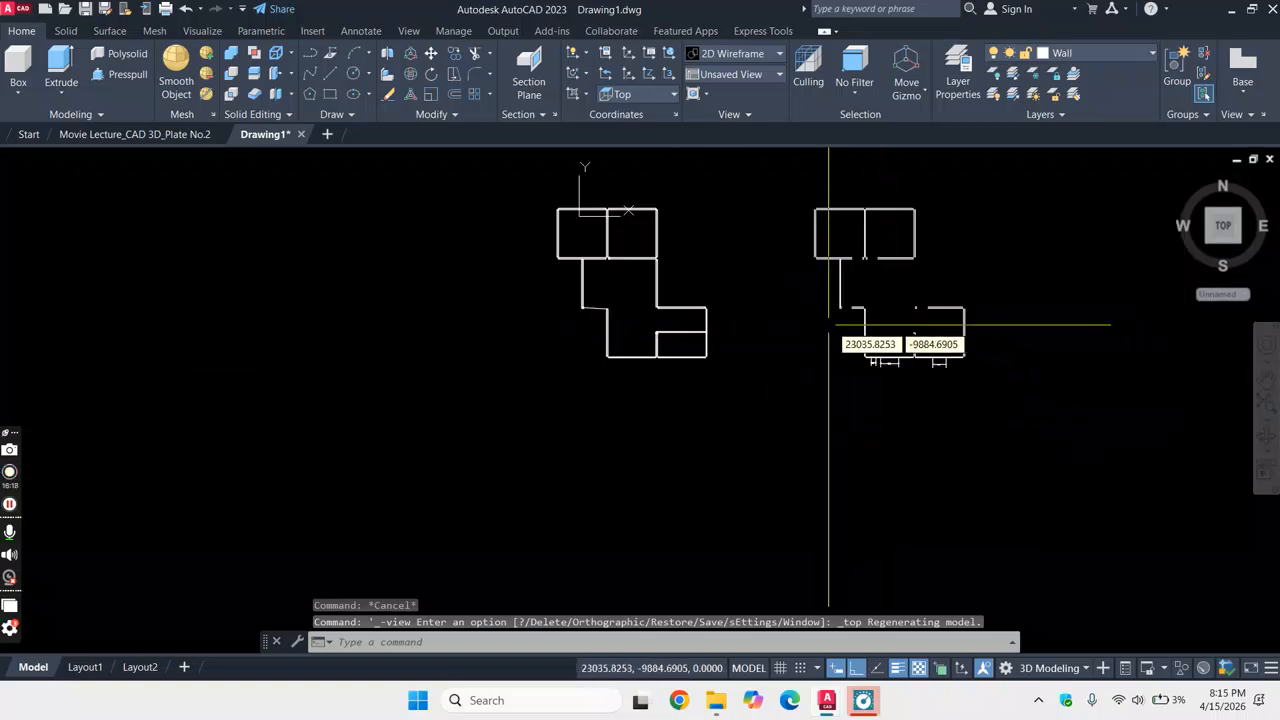
{"action": "scroll", "coordinate": [823, 331], "scroll_direction": "up", "scroll_amount": 5}
{"action": "scroll", "coordinate": [640, 343], "scroll_direction": "down", "scroll_amount": 5}
{"action": "scroll", "coordinate": [434, 340], "scroll_direction": "up", "scroll_amount": 3}
{"action": "scroll", "coordinate": [433, 340], "scroll_direction": "up", "scroll_amount": 6}
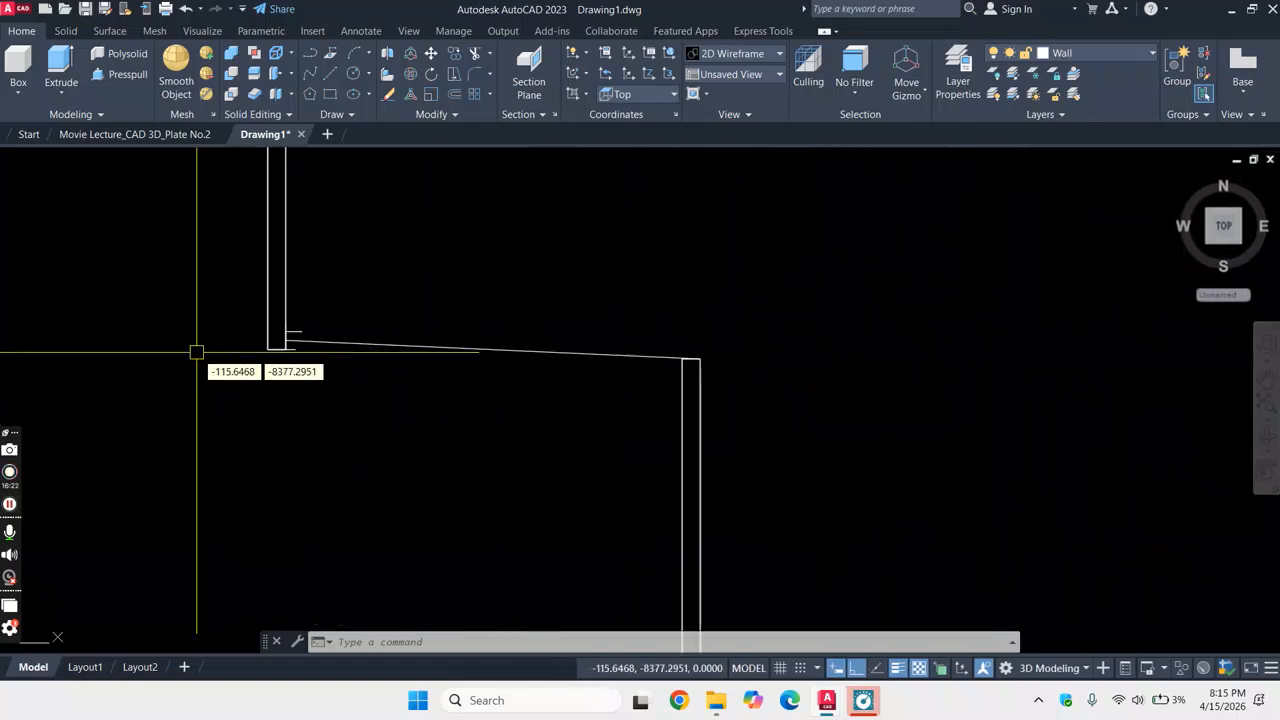
{"action": "left_click", "coordinate": [370, 345]}
{"action": "key", "text": "Delete"}
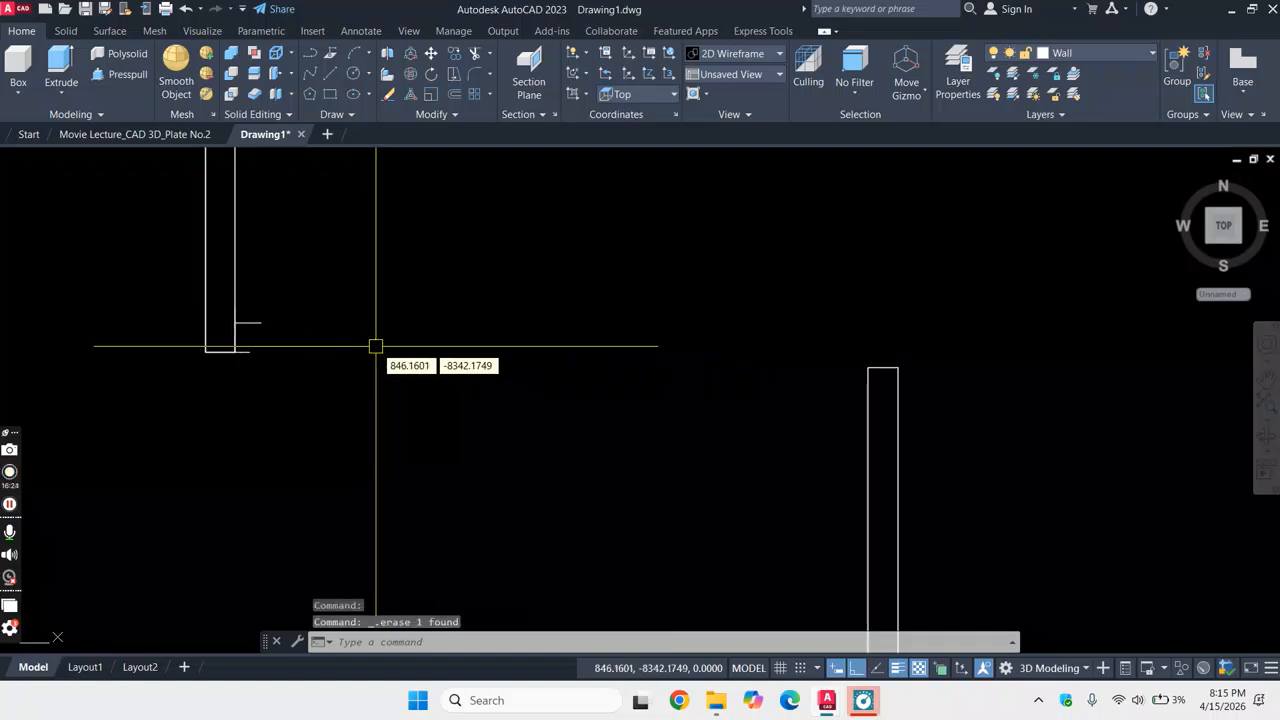
- Draw two parallel horizontal lines from the stub ends beside the vertical wall's end, across the gap and past the opposite wall
{"action": "left_click", "coordinate": [331, 75]}
{"action": "left_click", "coordinate": [249, 352]}
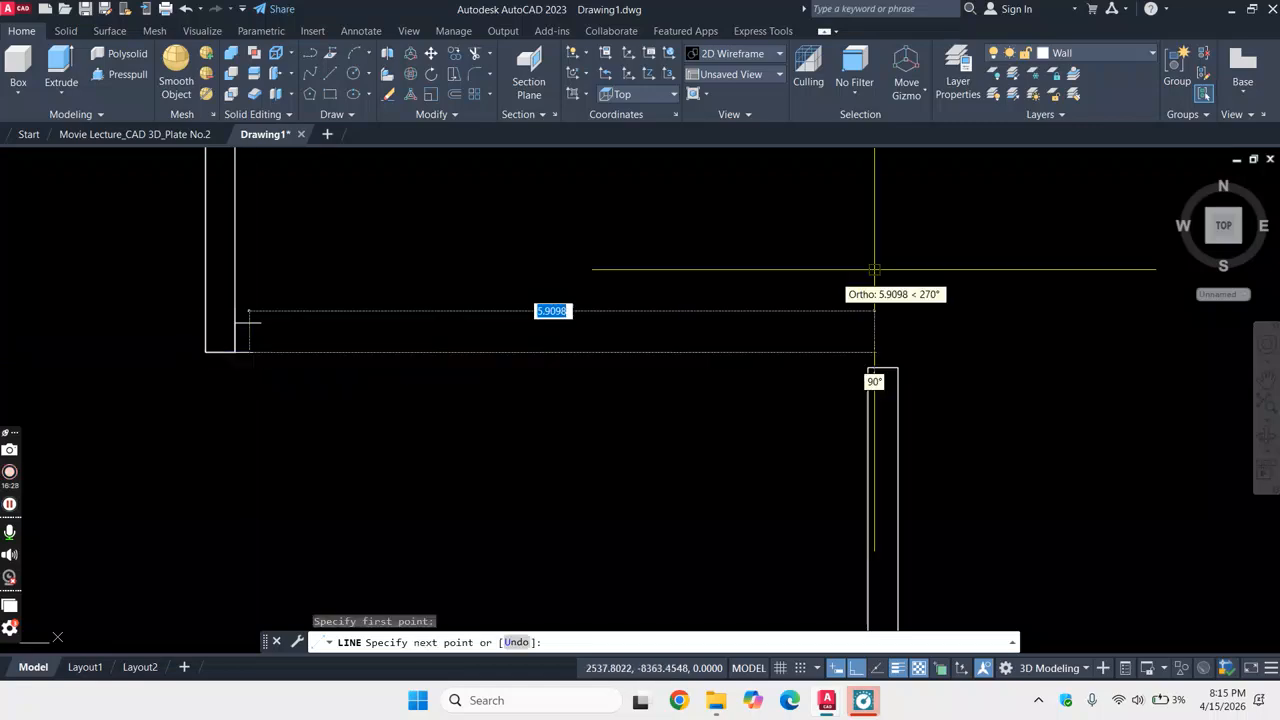
{"action": "left_click", "coordinate": [960, 353]}
{"action": "key", "text": "Return"}
{"action": "key", "text": "Return"}
{"action": "left_click", "coordinate": [260, 322]}
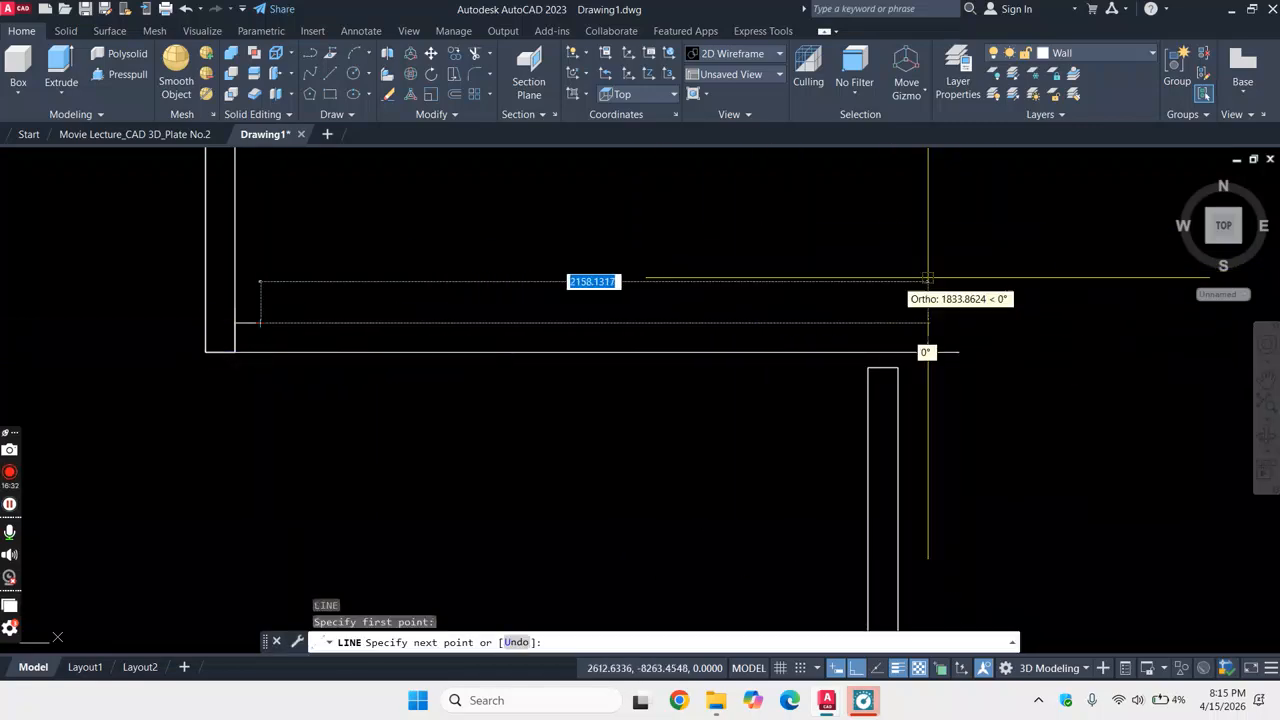
{"action": "left_click", "coordinate": [960, 322]}
{"action": "key", "text": "Return"}
- Draw two vertical lines from the opposite wall's upper corners up to the upper horizontal line
{"action": "key", "text": "Return"}
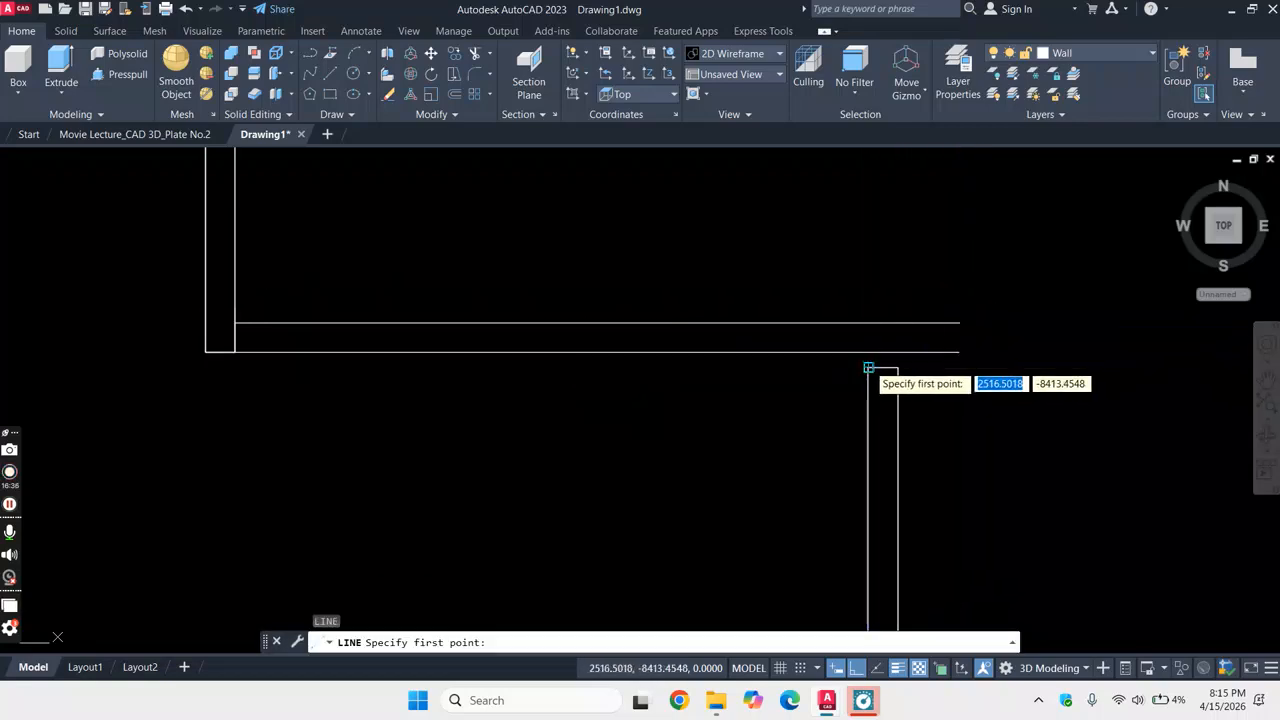
{"action": "left_click", "coordinate": [867, 367]}
{"action": "left_click", "coordinate": [867, 322]}
{"action": "key", "text": "Return"}
{"action": "key", "text": "Return"}
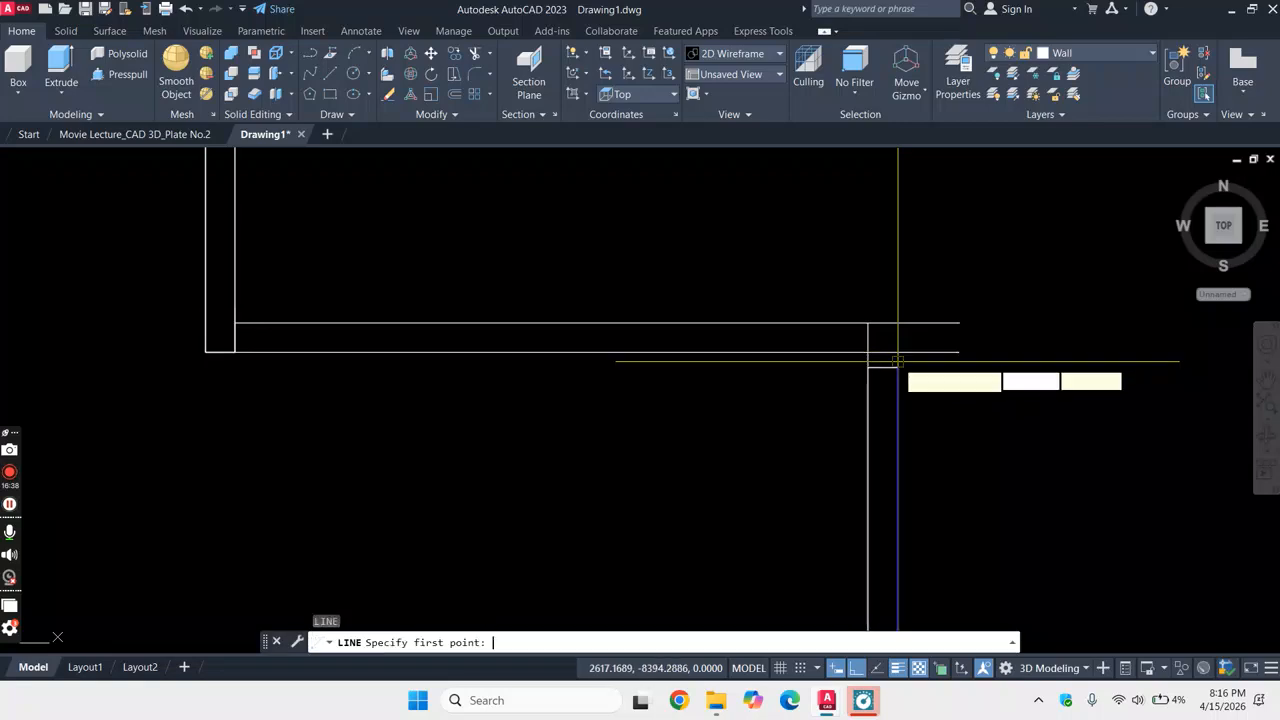
{"action": "left_click", "coordinate": [897, 367]}
{"action": "left_click", "coordinate": [897, 322]}
{"action": "key", "text": "Return"}
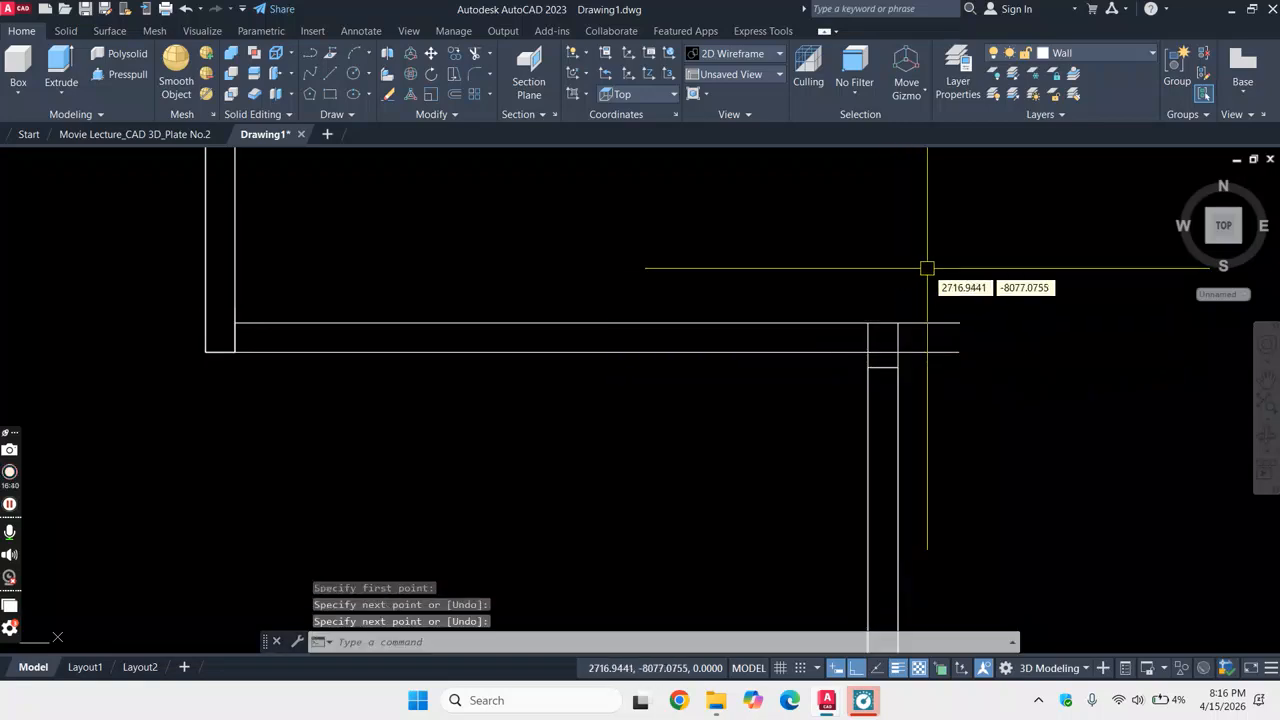
- Trim the ends of both horizontal lines that overhang the outer vertical line
{"action": "type", "text": "tr"}
{"action": "key", "text": "Return"}
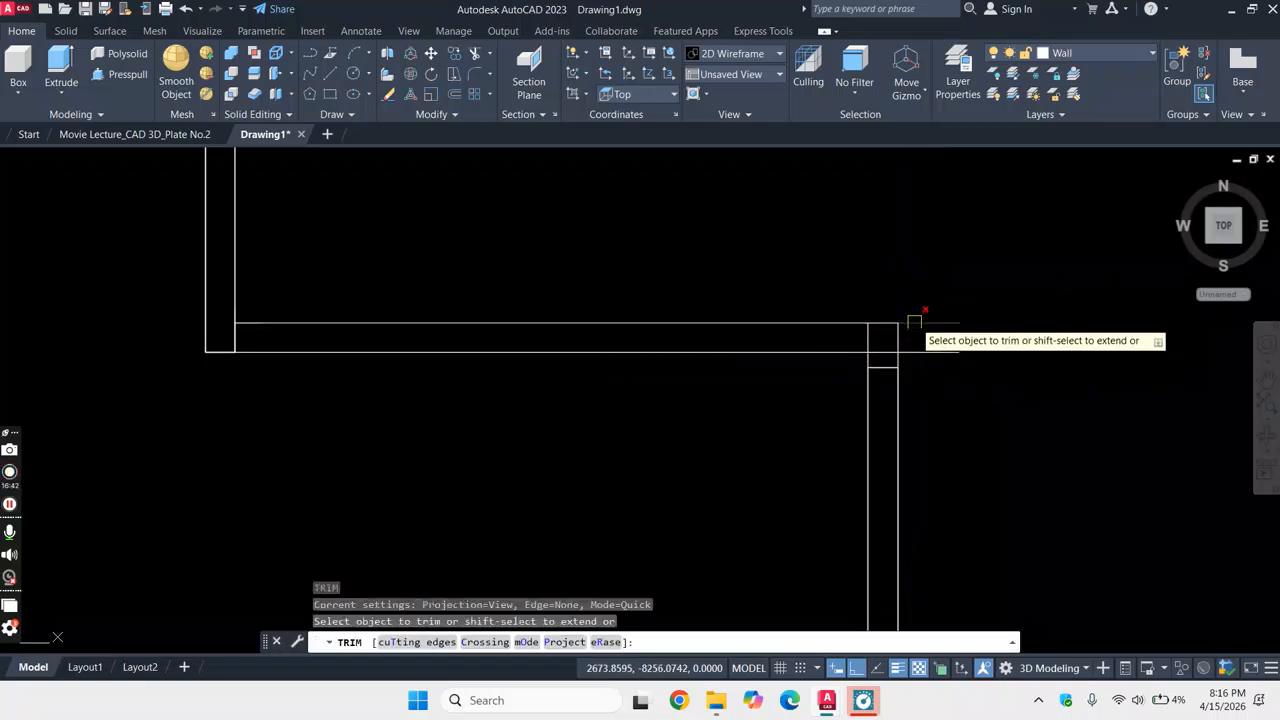
{"action": "left_click", "coordinate": [914, 321]}
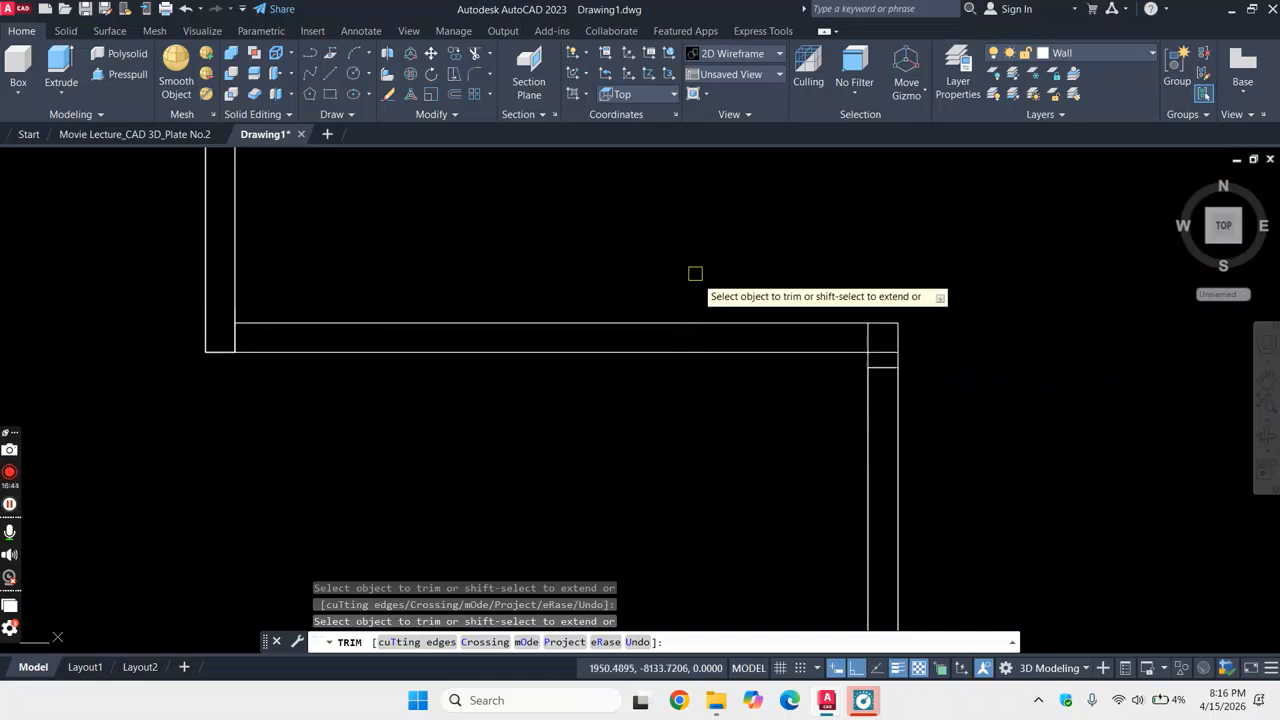
{"action": "key", "text": "Escape"}
- Trim away the corner segments above the opposite wall so both horizontal lines end at its inner vertical line
{"action": "scroll", "coordinate": [890, 345], "scroll_direction": "down", "scroll_amount": 8}
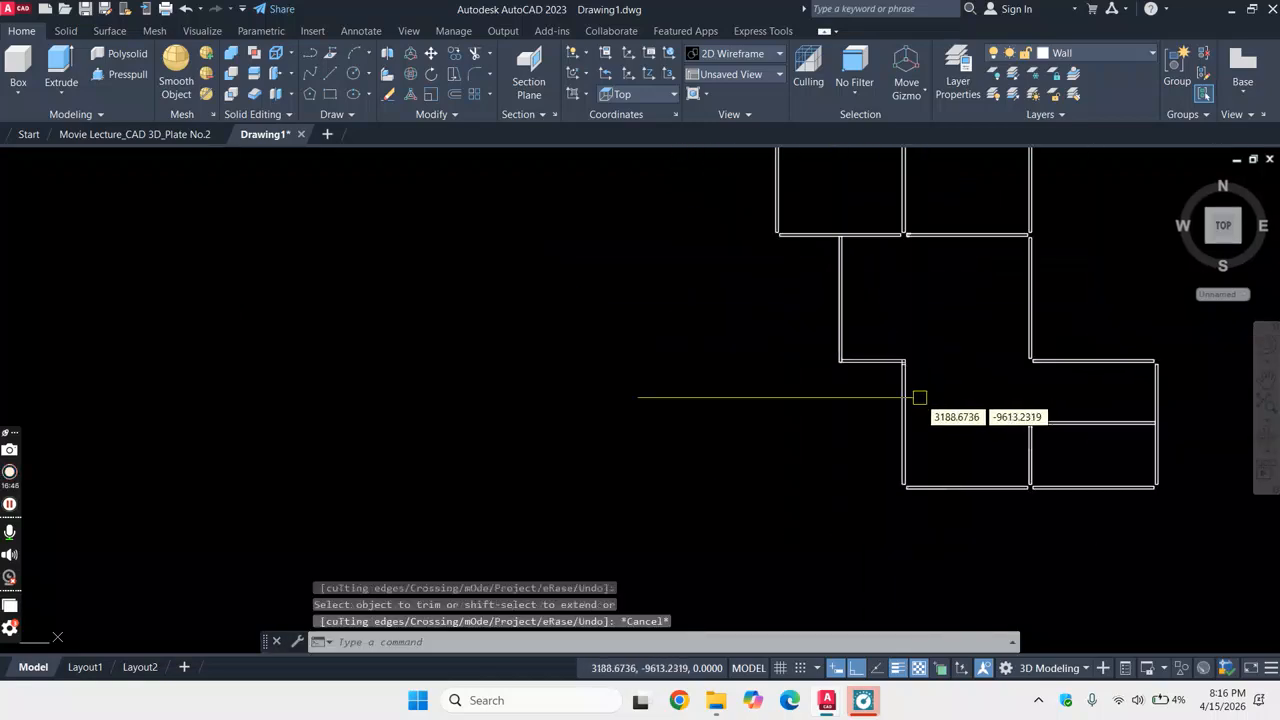
{"action": "scroll", "coordinate": [965, 336], "scroll_direction": "up", "scroll_amount": 6}
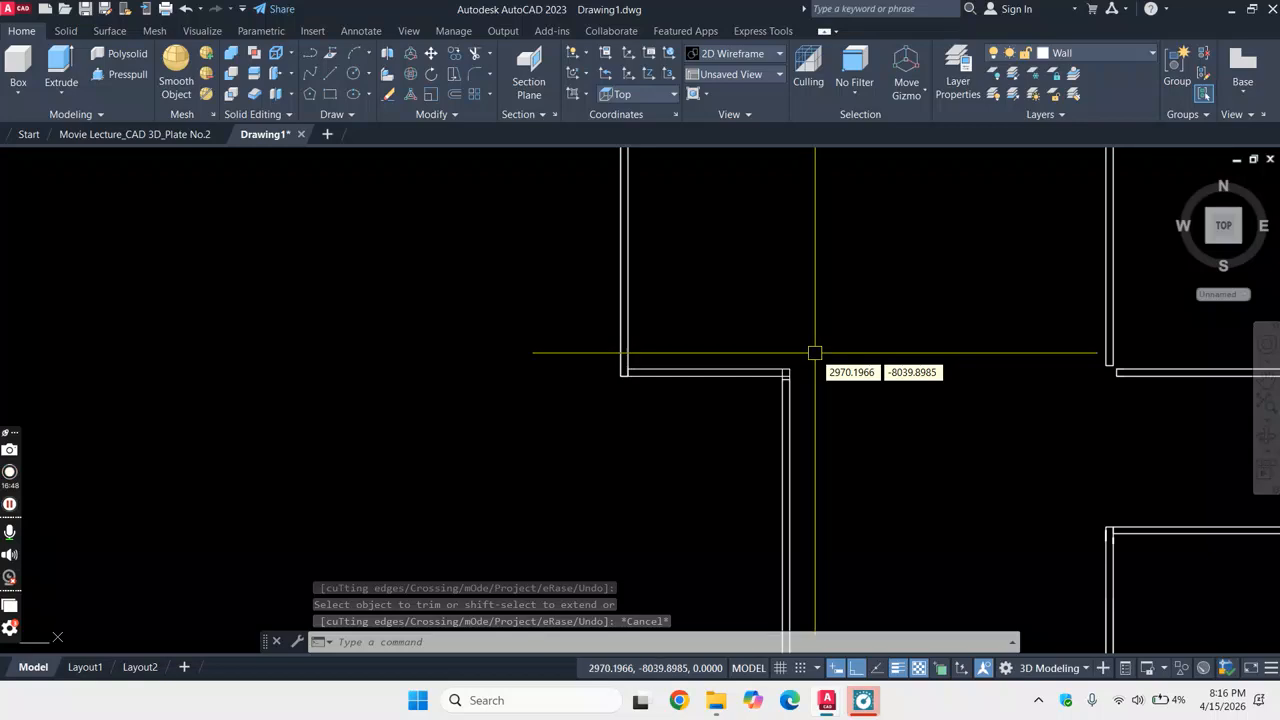
{"action": "scroll", "coordinate": [590, 360], "scroll_direction": "up", "scroll_amount": 2}
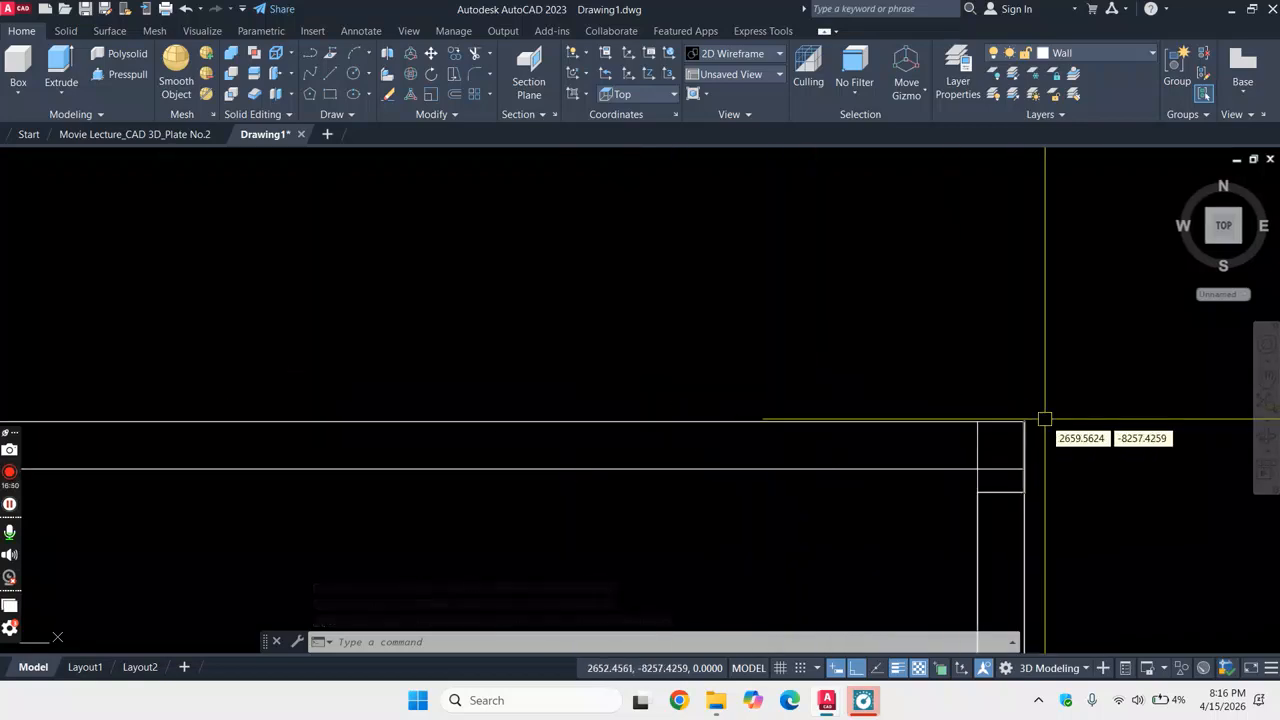
{"action": "scroll", "coordinate": [1045, 420], "scroll_direction": "down", "scroll_amount": 2}
{"action": "scroll", "coordinate": [686, 358], "scroll_direction": "down", "scroll_amount": 4}
{"action": "scroll", "coordinate": [790, 379], "scroll_direction": "up", "scroll_amount": 3}
{"action": "scroll", "coordinate": [557, 321], "scroll_direction": "up", "scroll_amount": 2}
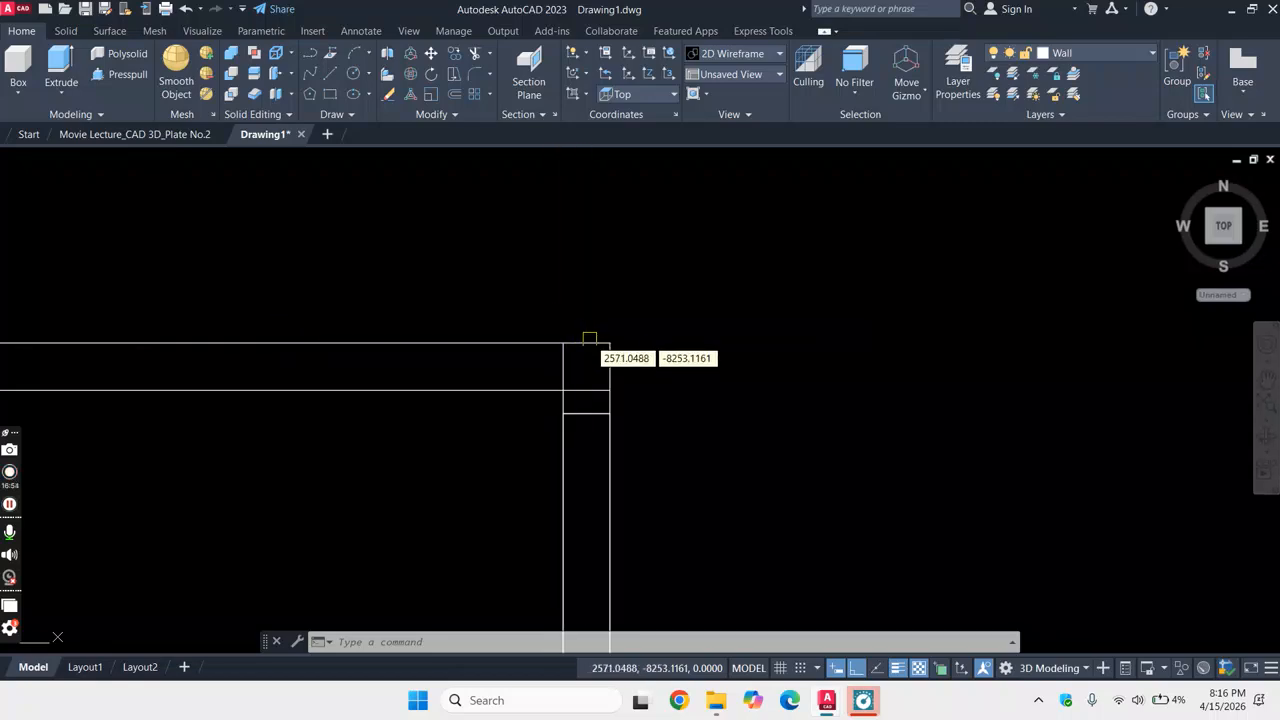
{"action": "scroll", "coordinate": [589, 337], "scroll_direction": "up", "scroll_amount": 1}
{"action": "scroll", "coordinate": [634, 311], "scroll_direction": "up", "scroll_amount": 1}
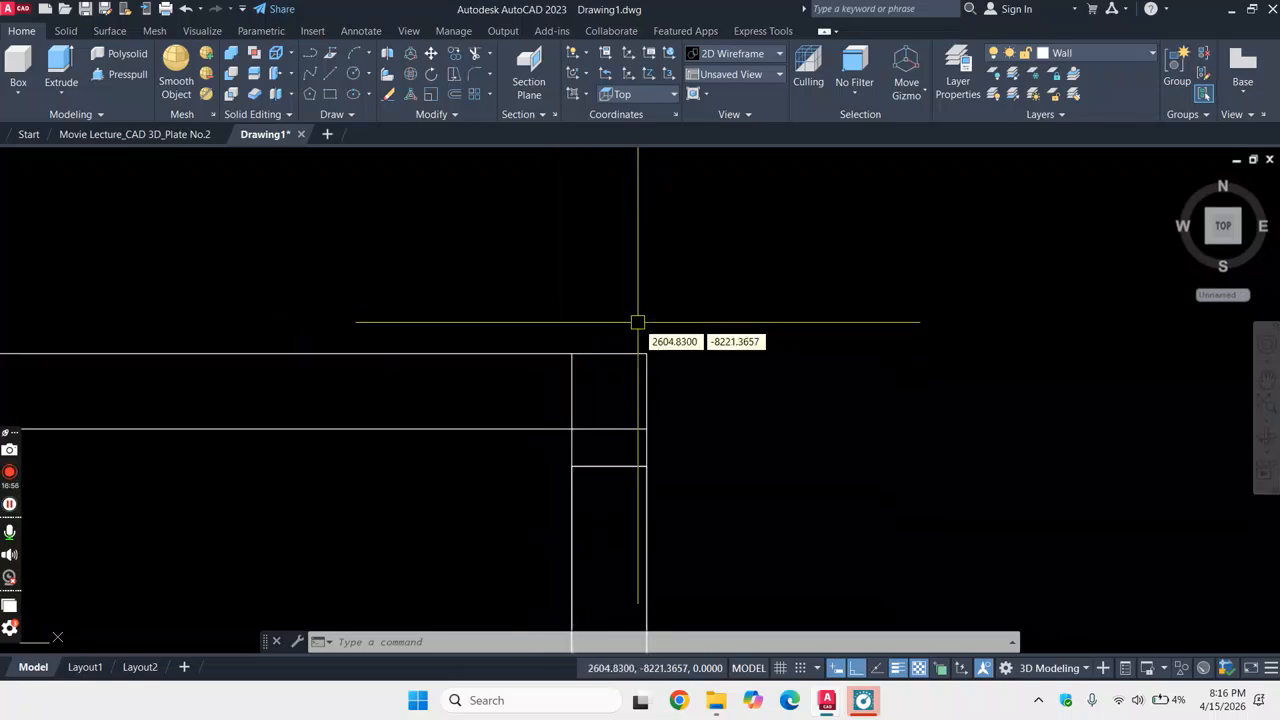
{"action": "key", "text": "Return"}
{"action": "left_click", "coordinate": [623, 353]}
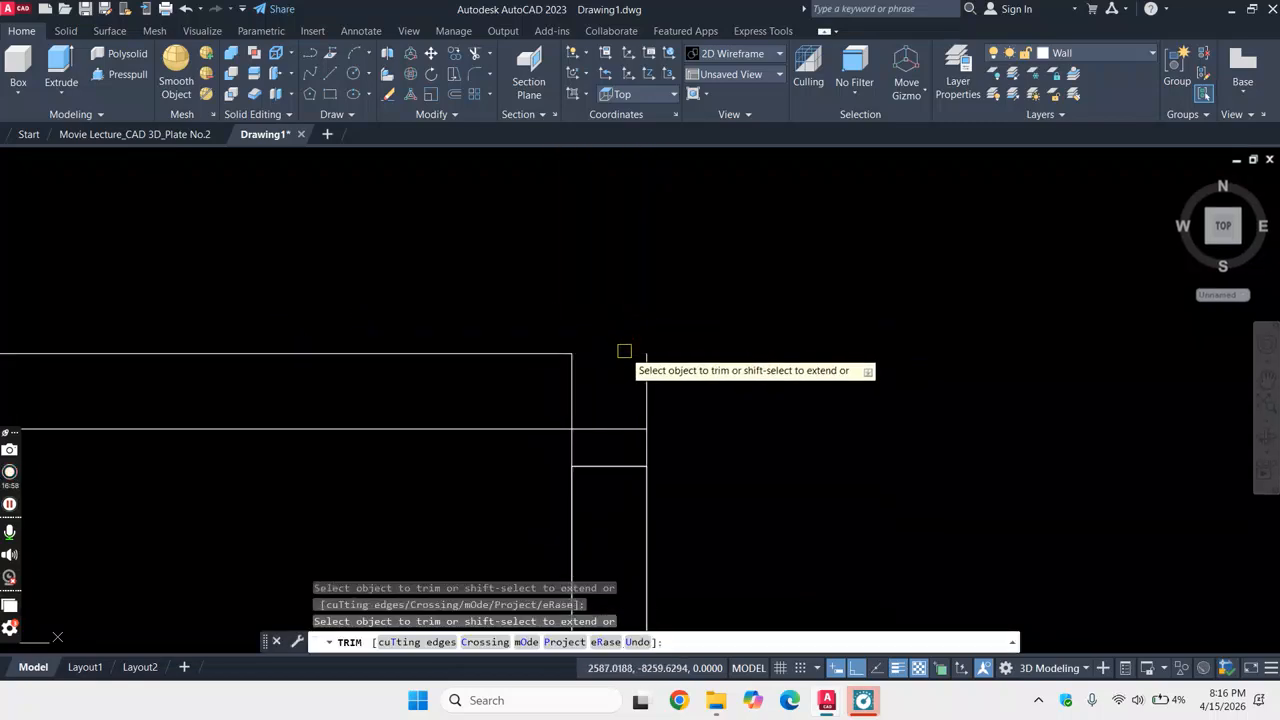
{"action": "left_click", "coordinate": [606, 428]}
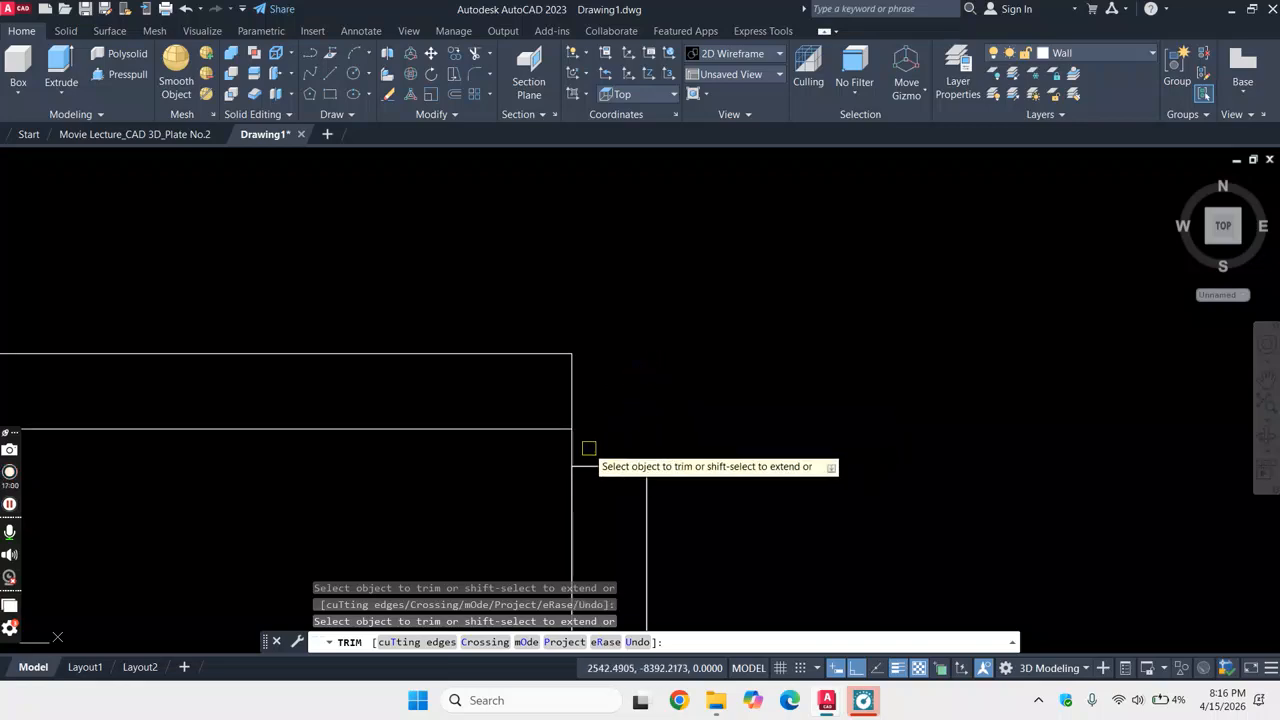
{"action": "scroll", "coordinate": [602, 422], "scroll_direction": "down", "scroll_amount": 5}
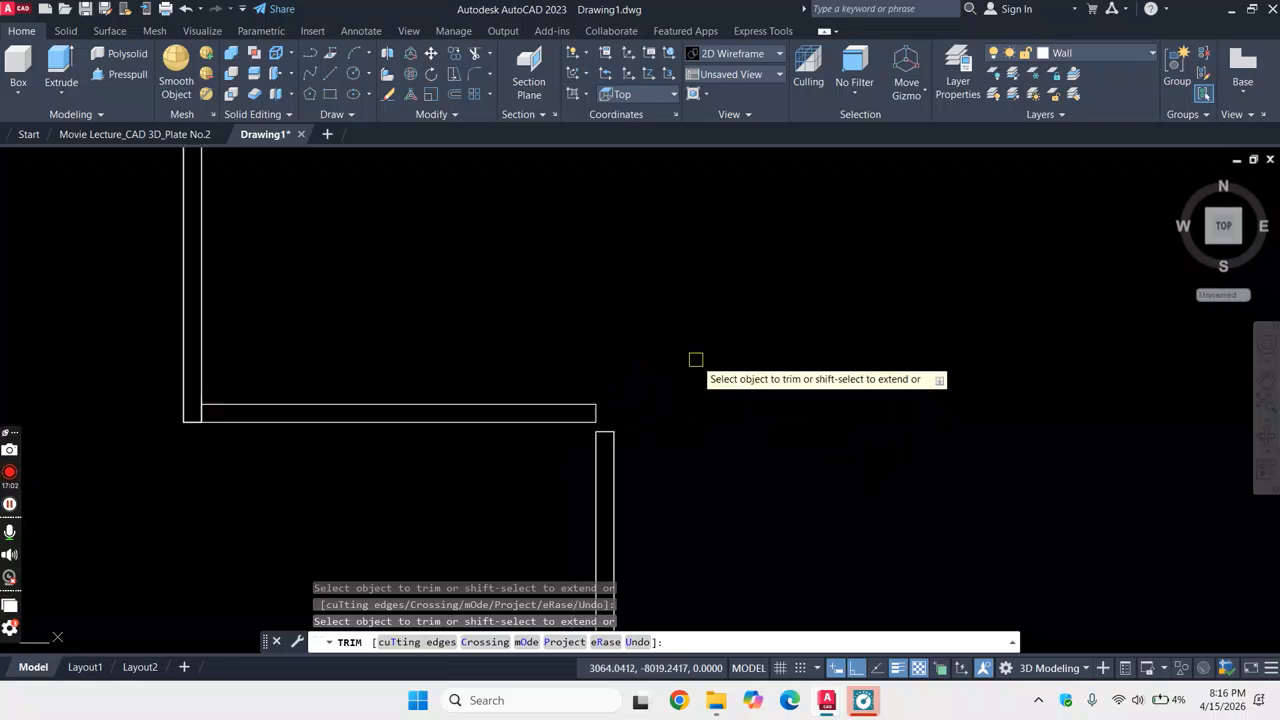
{"action": "scroll", "coordinate": [696, 359], "scroll_direction": "down", "scroll_amount": 2}
{"action": "scroll", "coordinate": [725, 345], "scroll_direction": "down", "scroll_amount": 2}
{"action": "scroll", "coordinate": [725, 345], "scroll_direction": "up", "scroll_amount": 3}
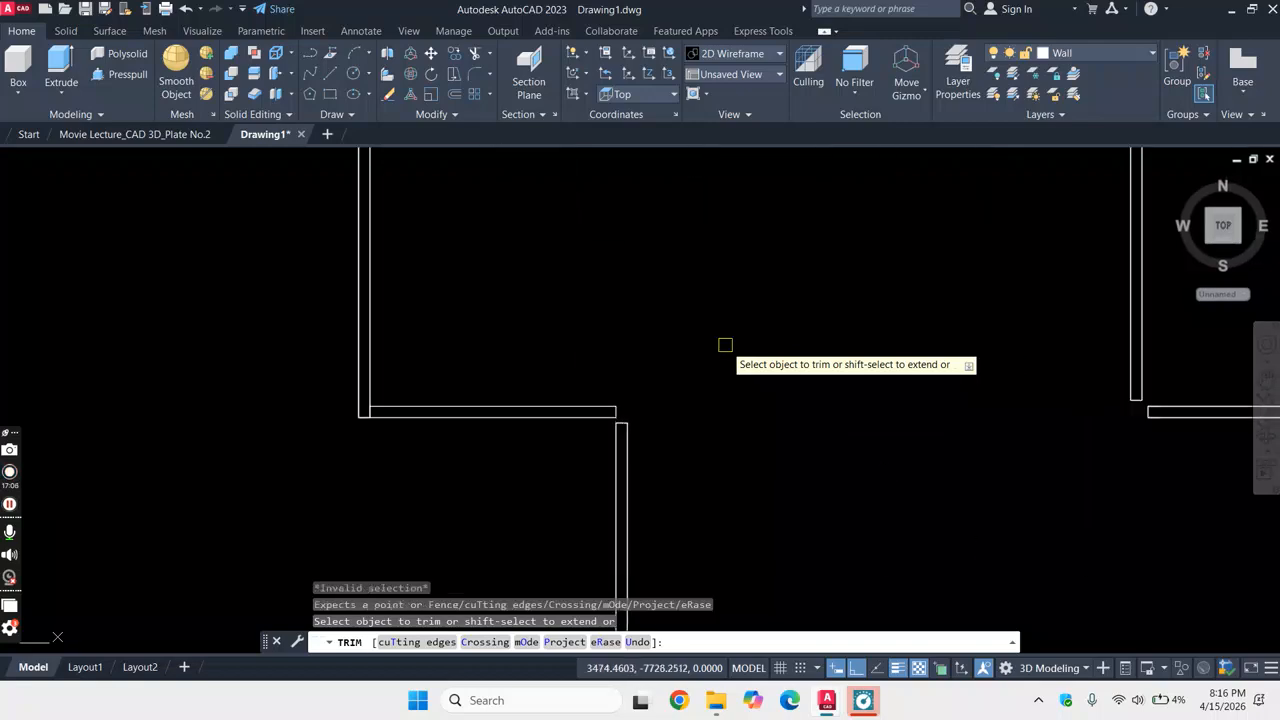
{"action": "key", "text": "Escape"}
- Turn on the Column layer and close the layer manager
{"action": "type", "text": "la"}
{"action": "key", "text": "Return"}
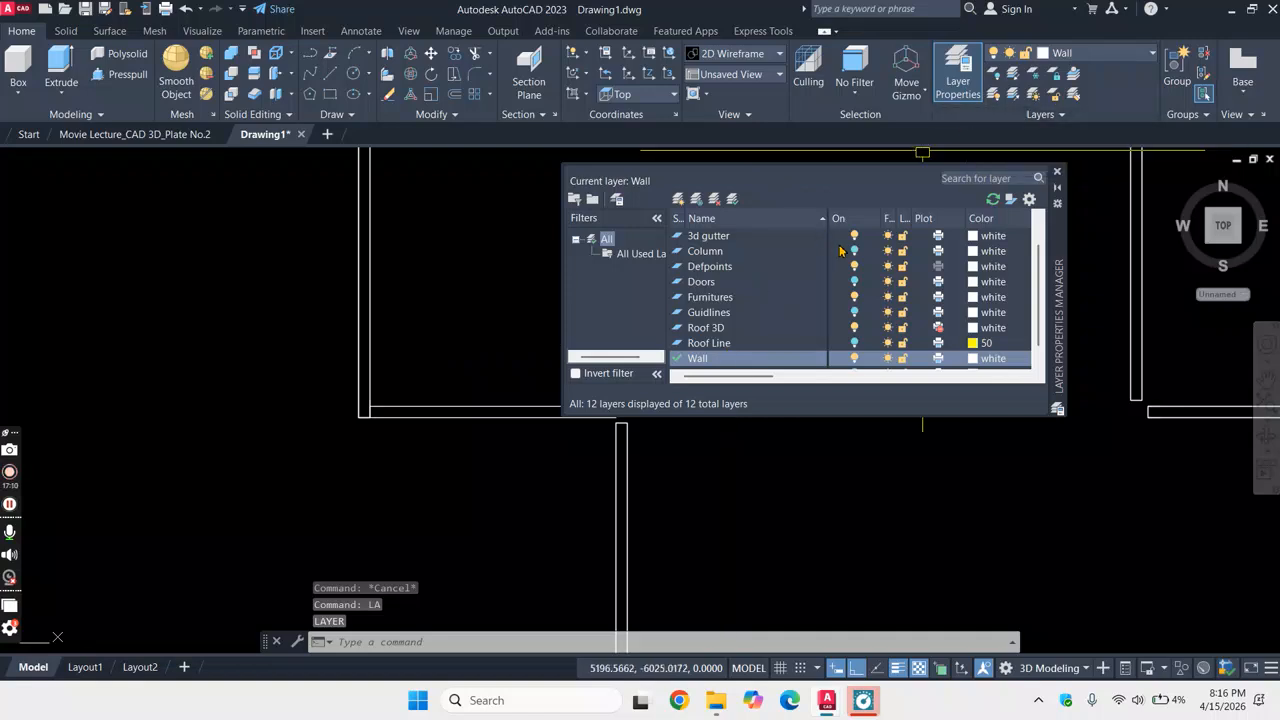
{"action": "left_click", "coordinate": [855, 251]}
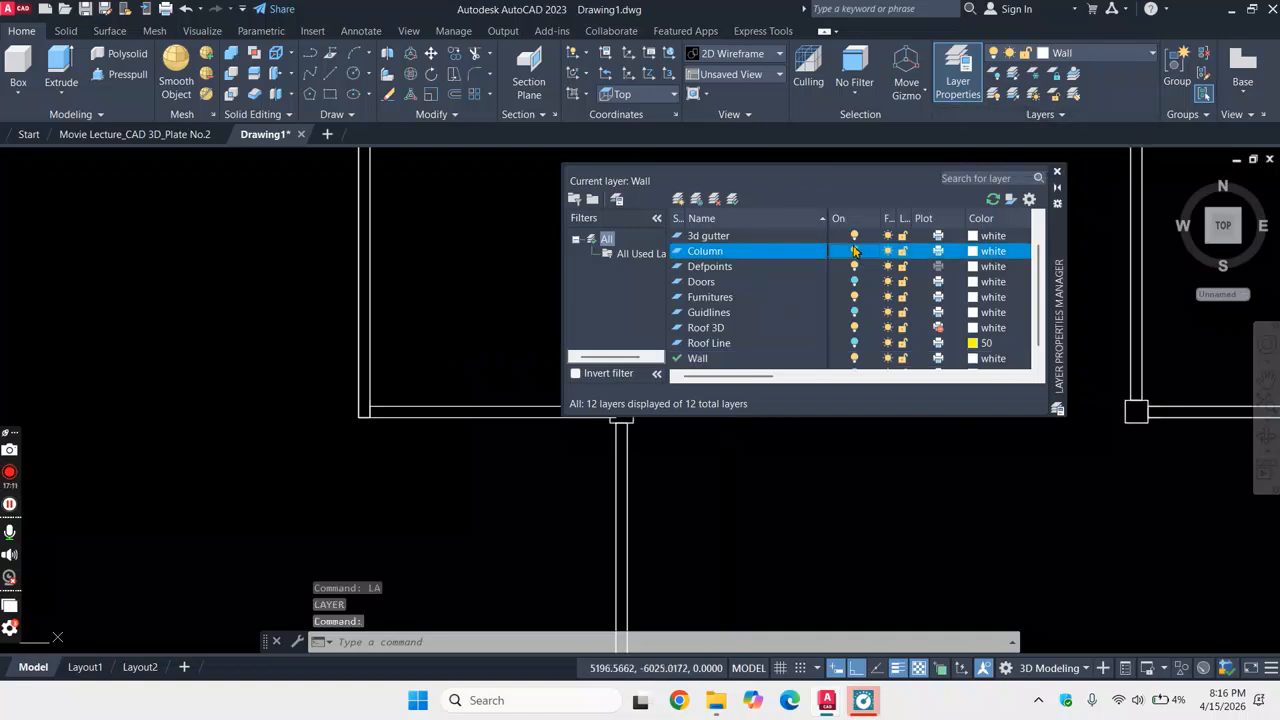
{"action": "left_click", "coordinate": [1056, 174]}
- Erase the short vertical line inside the column and try to trim the upper horizontal line at the column's edge
{"action": "scroll", "coordinate": [634, 360], "scroll_direction": "up", "scroll_amount": 5}
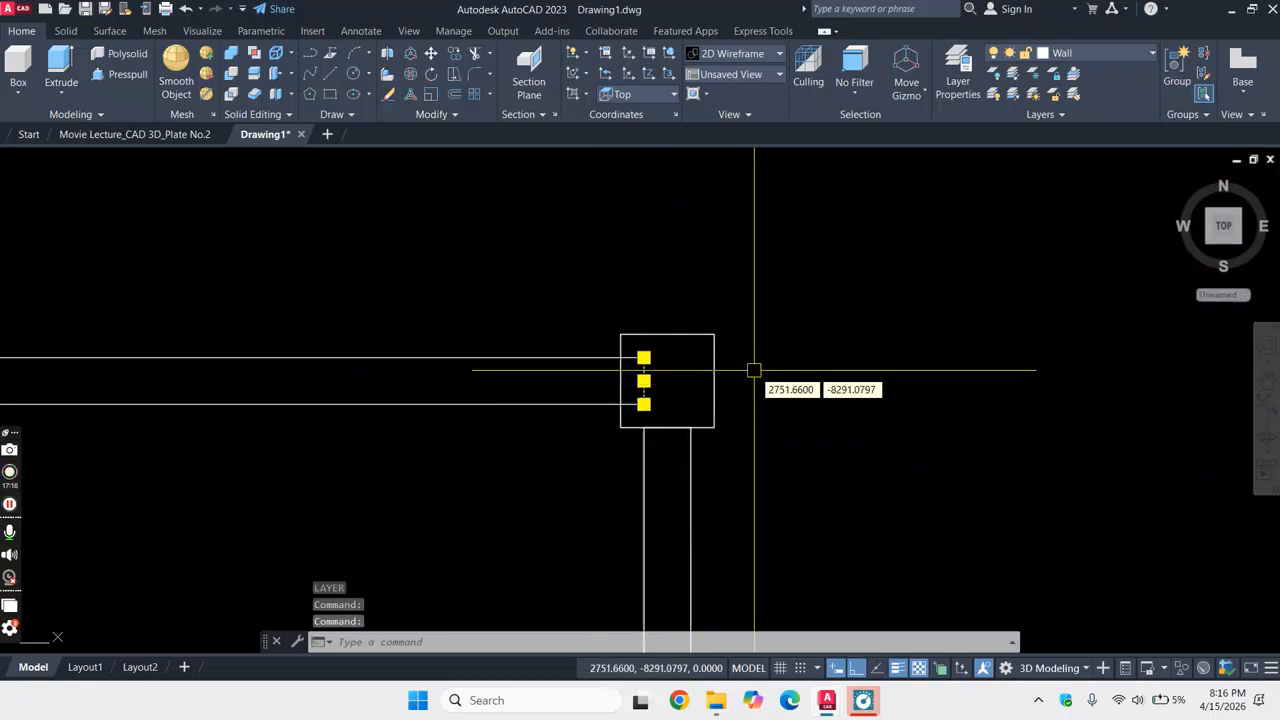
{"action": "type", "text": "tr"}
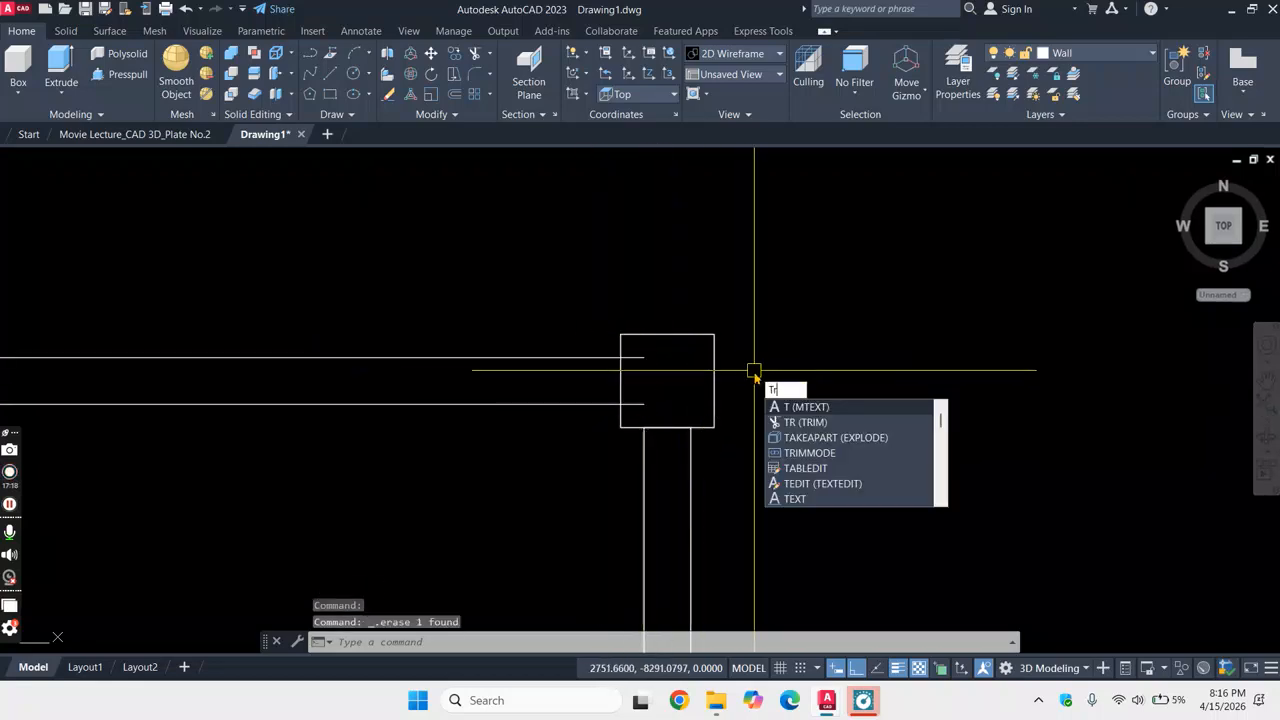
{"action": "key", "text": "Return"}
{"action": "left_click", "coordinate": [645, 358]}
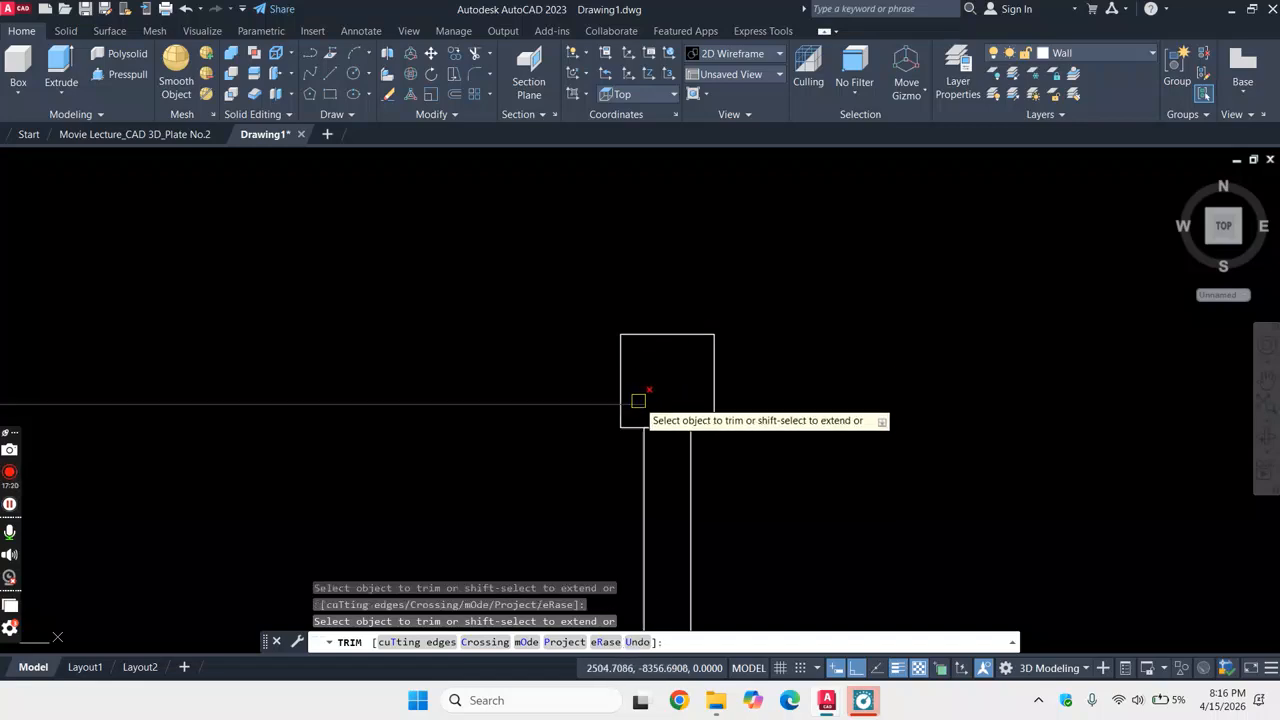
{"action": "key", "text": "Escape"}
{"action": "scroll", "coordinate": [865, 372], "scroll_direction": "down", "scroll_amount": 3}
{"action": "scroll", "coordinate": [440, 350], "scroll_direction": "up", "scroll_amount": 3}
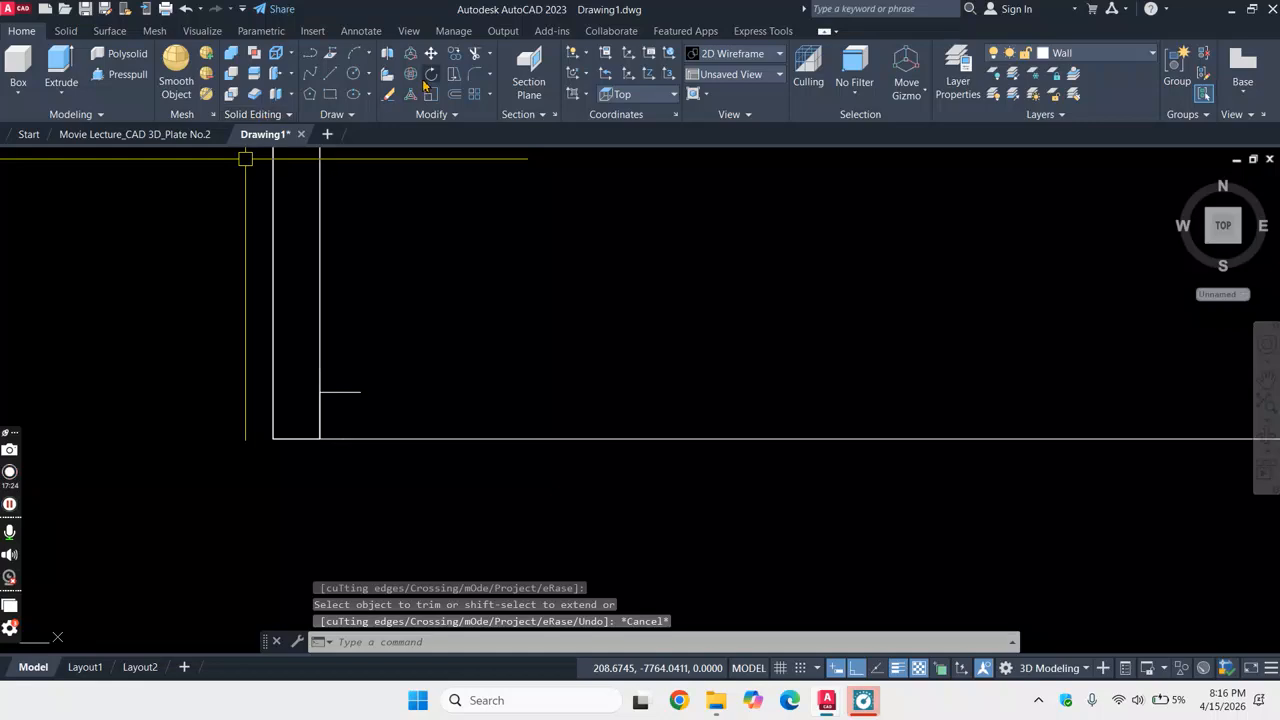
{"action": "left_click", "coordinate": [331, 94]}
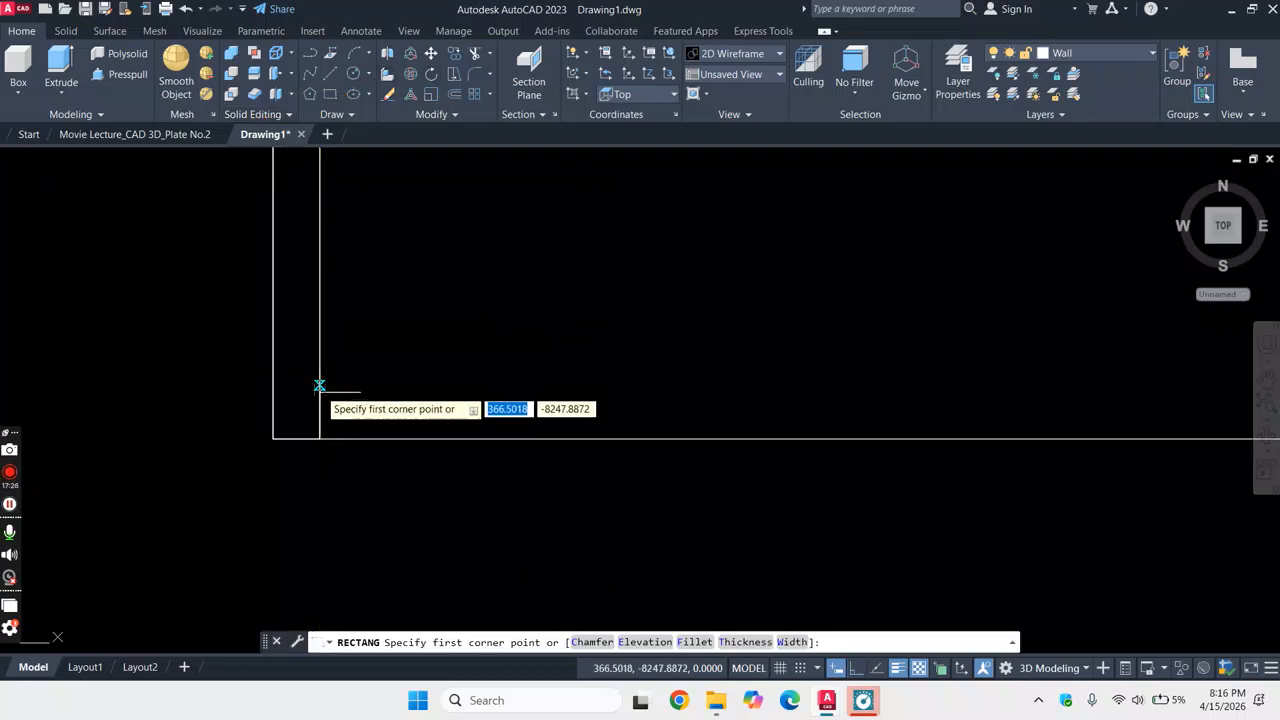
{"action": "left_click", "coordinate": [320, 391]}
{"action": "scroll", "coordinate": [318, 400], "scroll_direction": "down", "scroll_amount": 5}
{"action": "scroll", "coordinate": [607, 438], "scroll_direction": "up", "scroll_amount": 7}
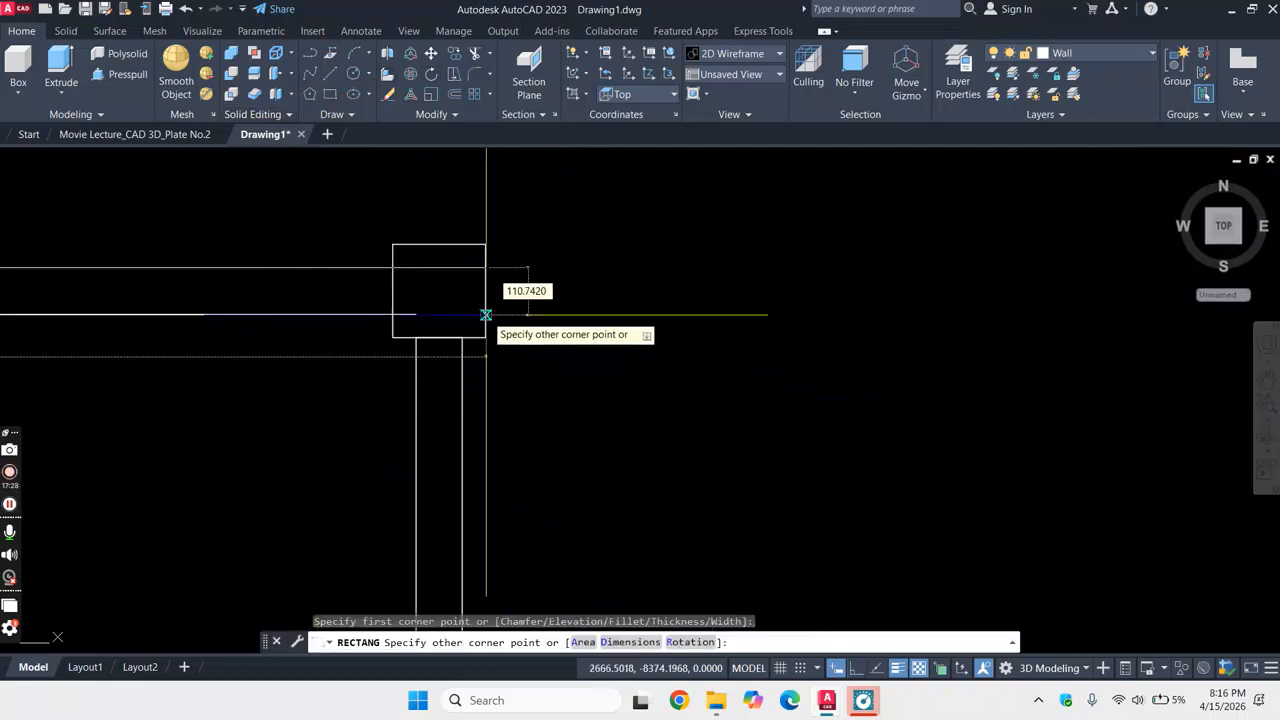
{"action": "scroll", "coordinate": [391, 318], "scroll_direction": "up", "scroll_amount": 4}
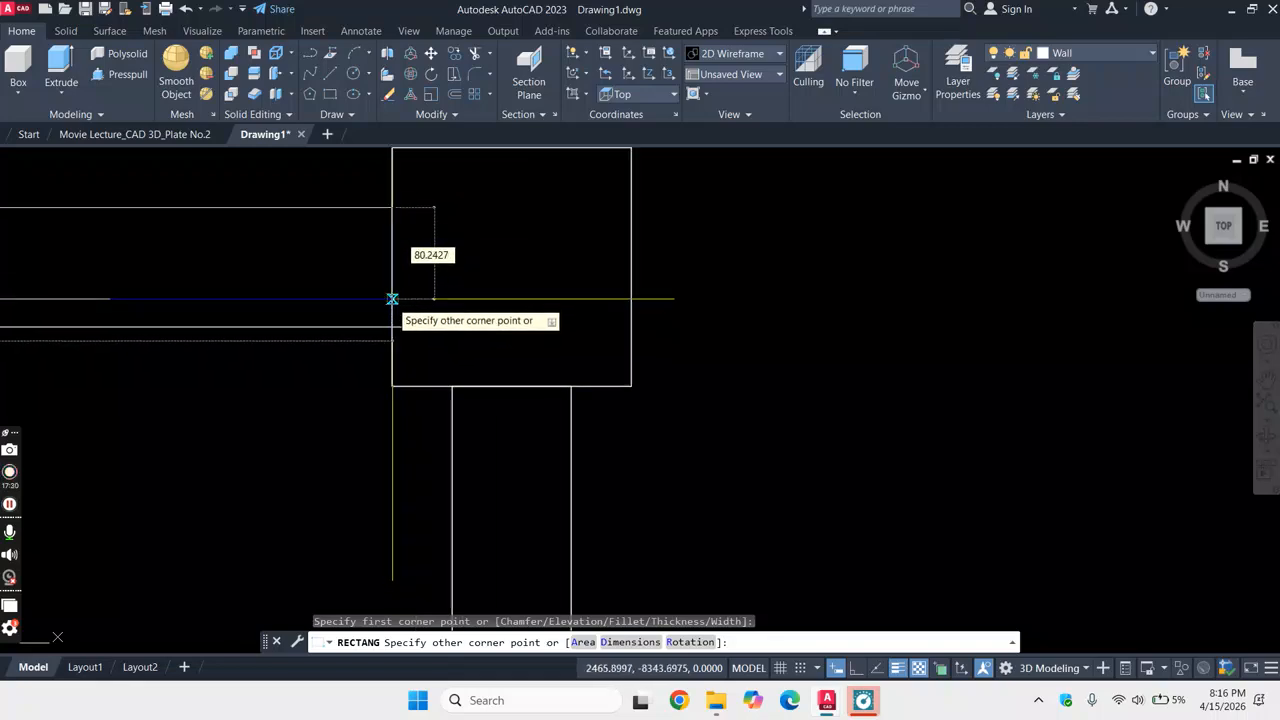
{"action": "key", "text": "Escape"}
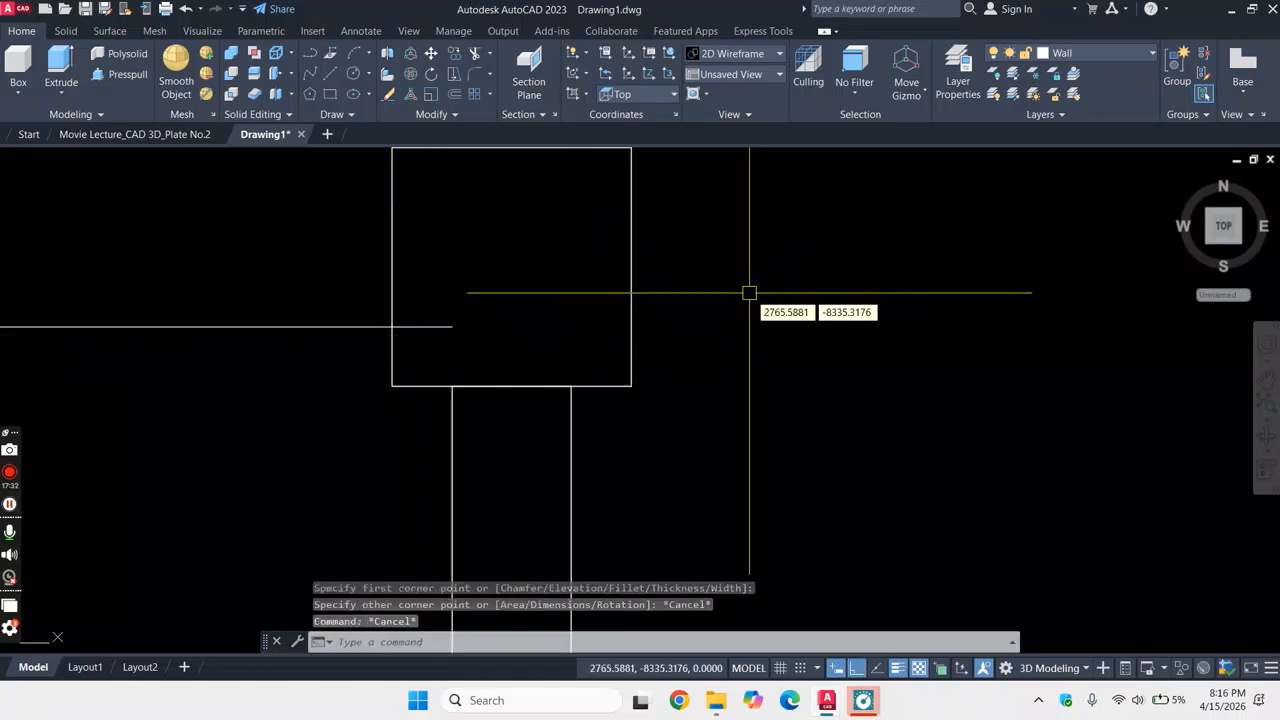
- Draw a horizontal line from the end of the upper stub to the near edge of the square column
{"action": "scroll", "coordinate": [693, 409], "scroll_direction": "down", "scroll_amount": 4}
{"action": "scroll", "coordinate": [764, 332], "scroll_direction": "down", "scroll_amount": 4}
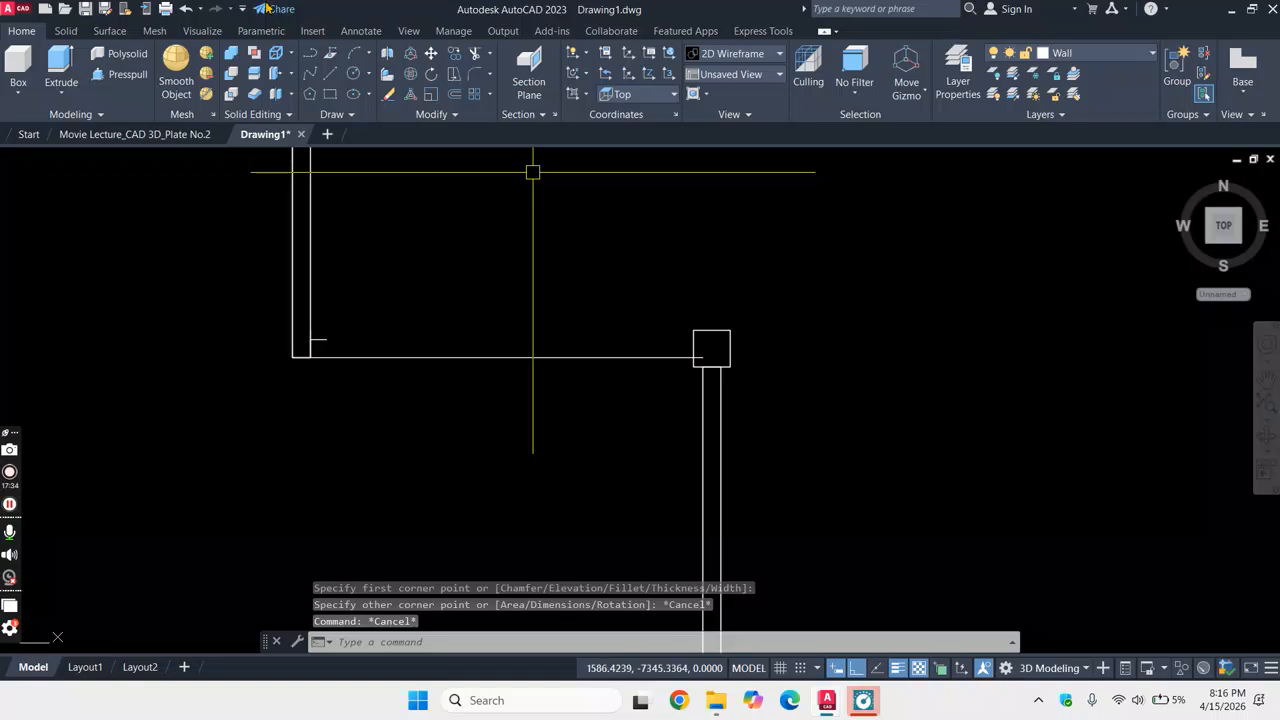
{"action": "left_click", "coordinate": [332, 75]}
{"action": "scroll", "coordinate": [700, 370], "scroll_direction": "up", "scroll_amount": 2}
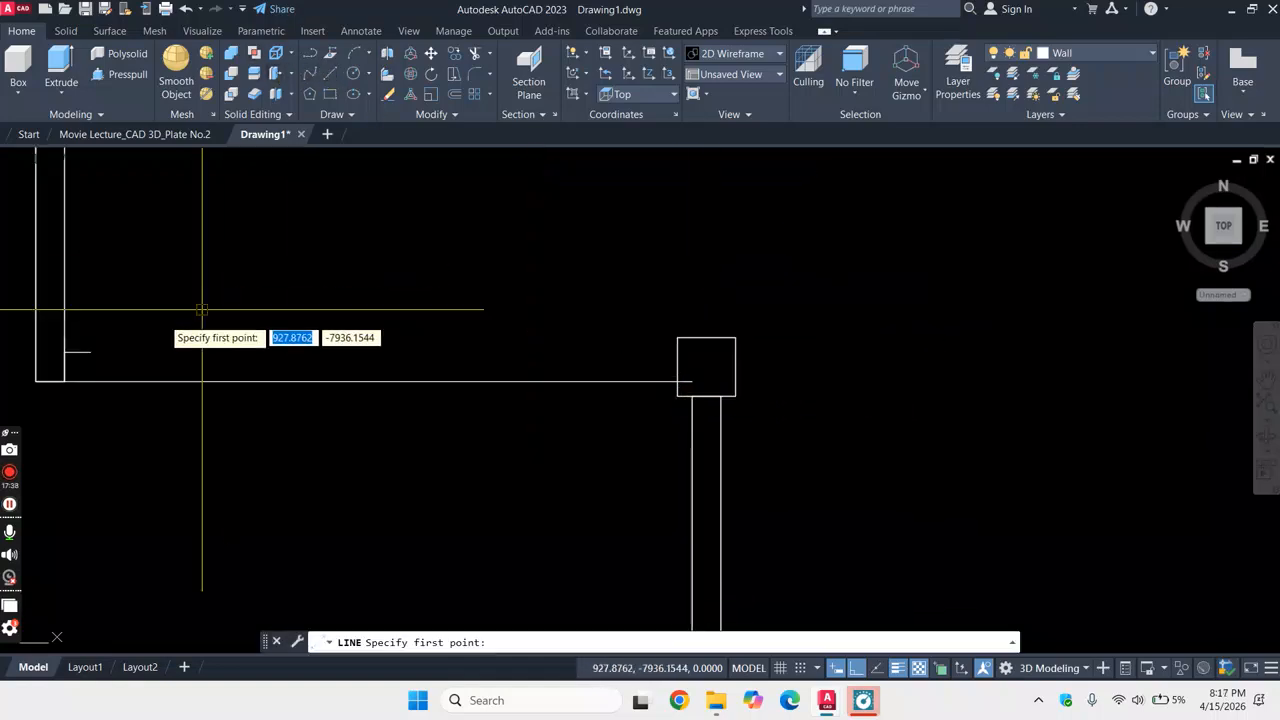
{"action": "left_click", "coordinate": [90, 351]}
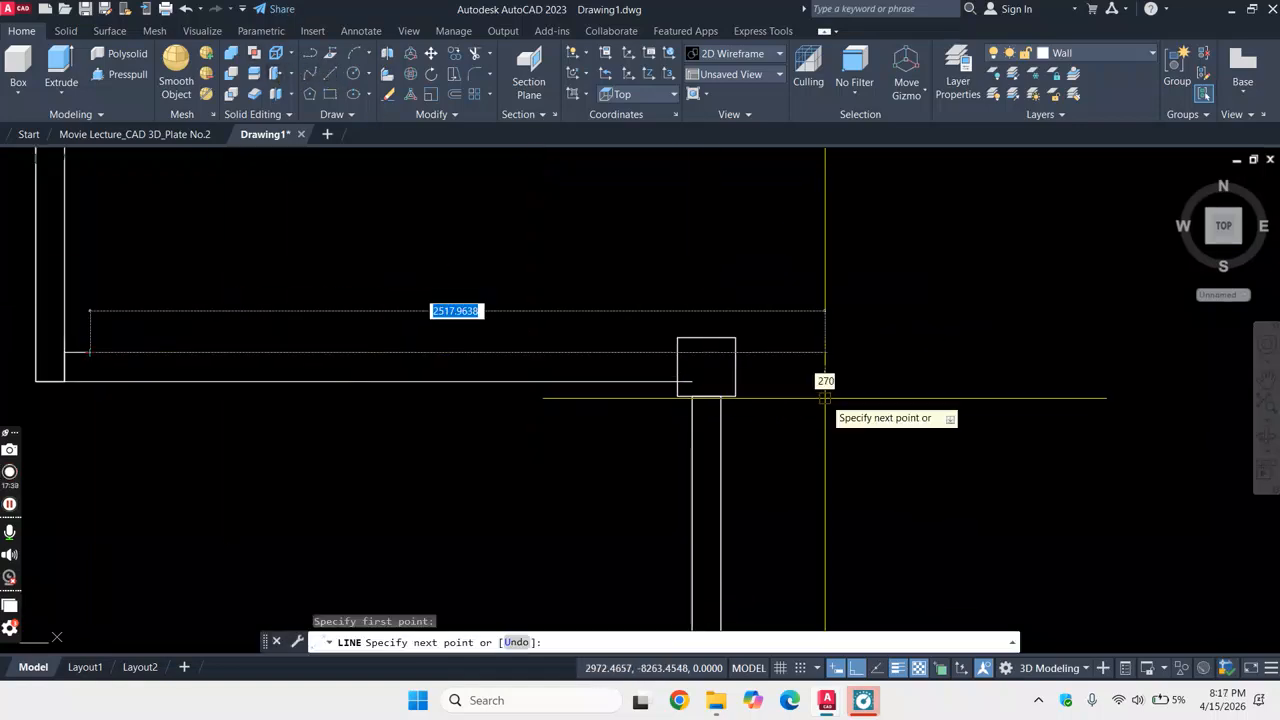
{"action": "left_click", "coordinate": [677, 352]}
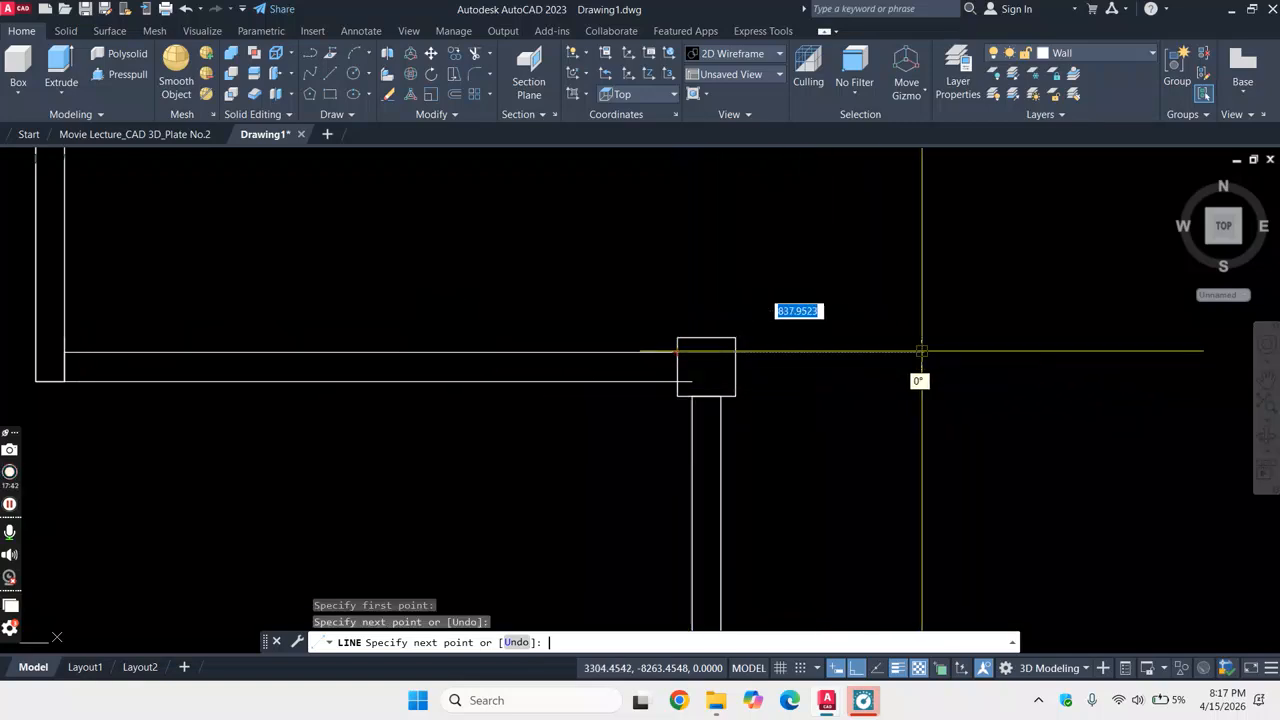
{"action": "key", "text": "Return"}
- Turn off the Column layer in the layer manager
{"action": "type", "text": "la"}
{"action": "key", "text": "Return"}
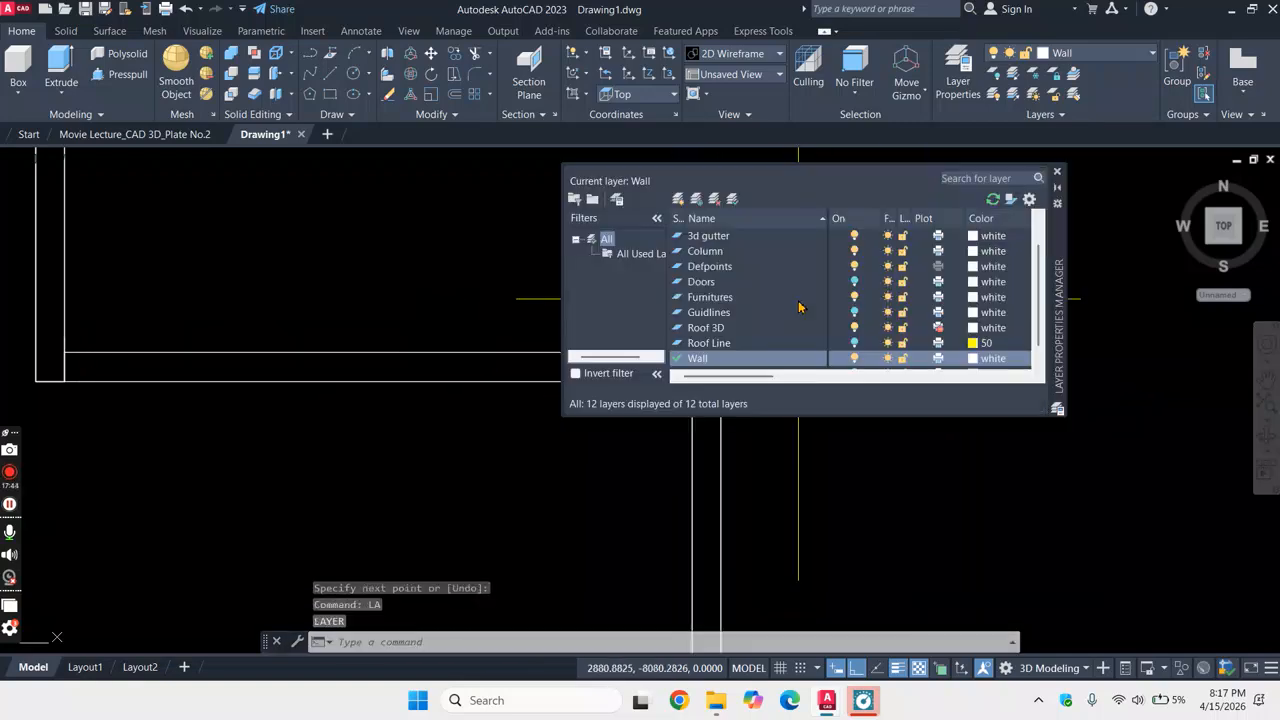
{"action": "left_click", "coordinate": [854, 252]}
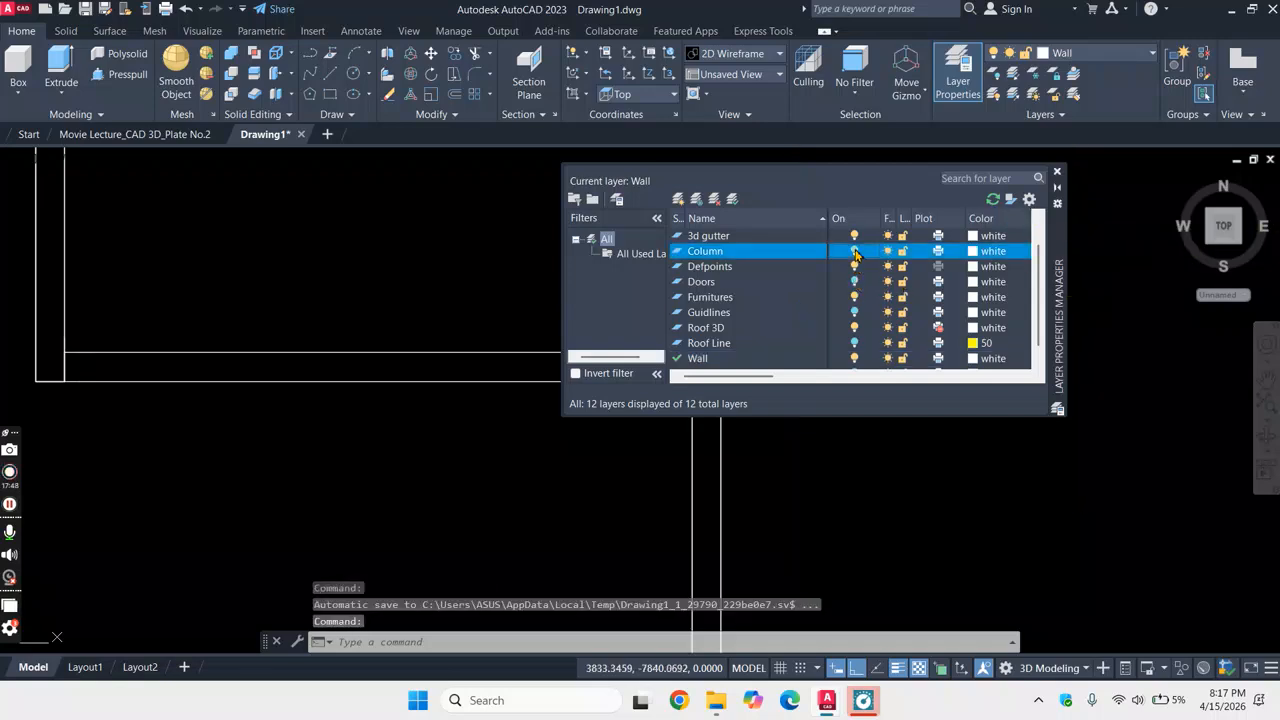
- Close the layer manager and draw a short vertical line from the upper horizontal line's end down to the lower horizontal line
{"action": "left_click", "coordinate": [1057, 173]}
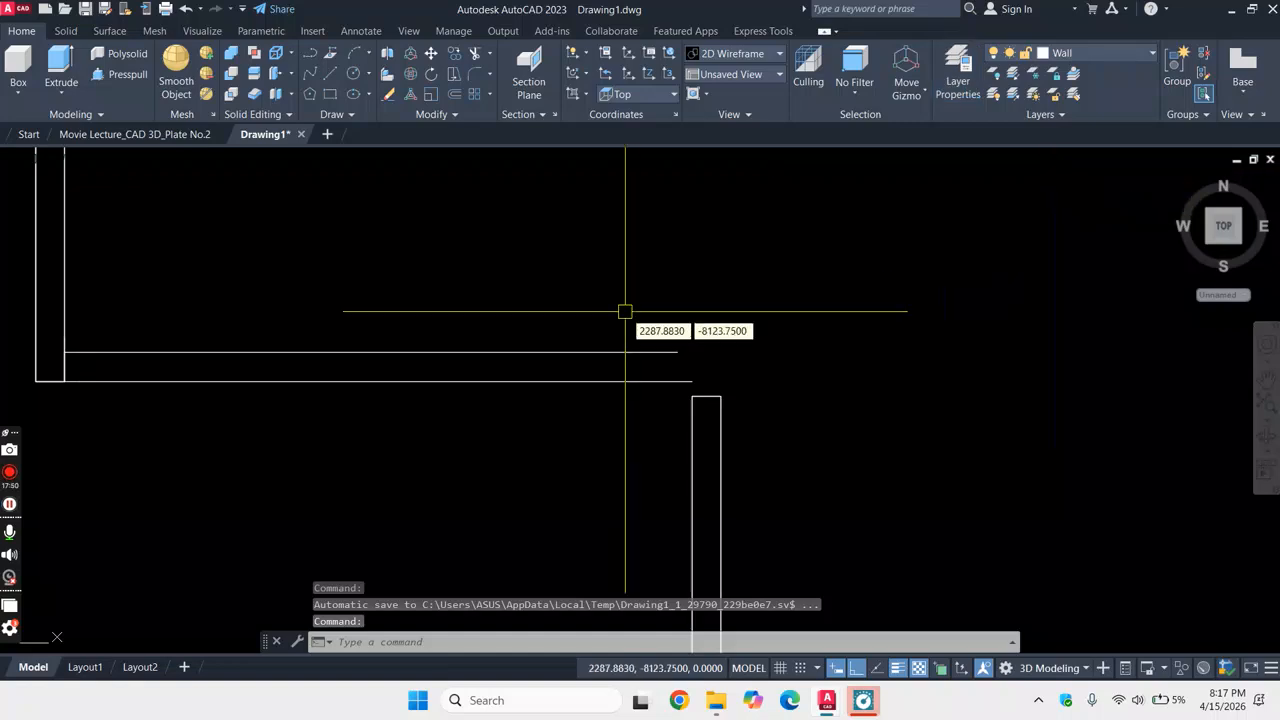
{"action": "left_click", "coordinate": [328, 76]}
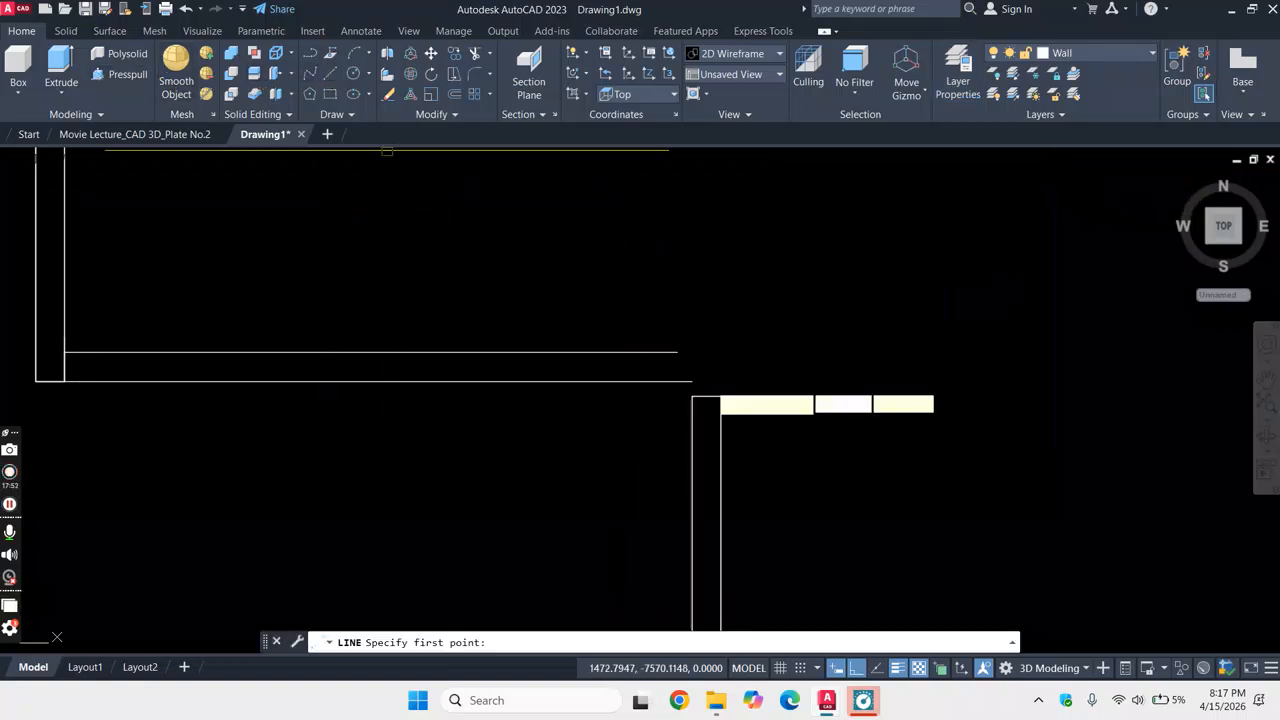
{"action": "left_click", "coordinate": [677, 352]}
{"action": "key", "text": "Return"}
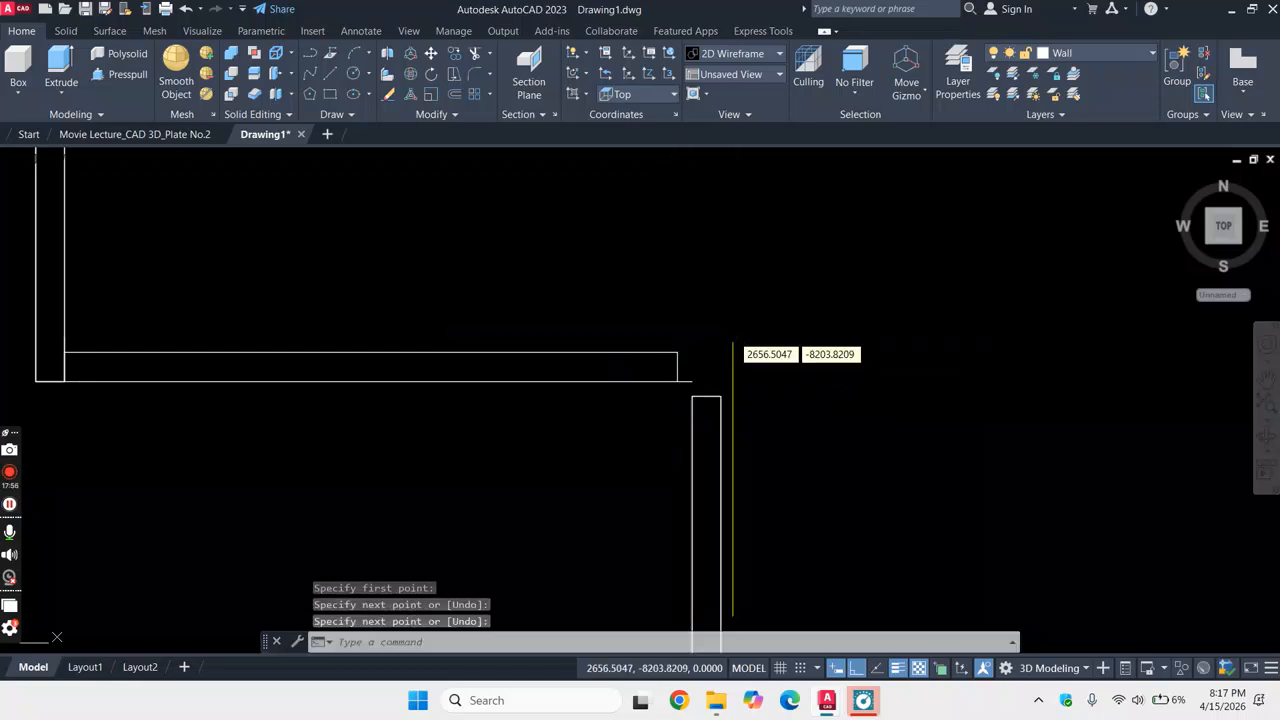
- Draw a rectangle along the two horizontal wall lines, between the vertical wall and the short closing line
{"action": "left_click", "coordinate": [333, 94]}
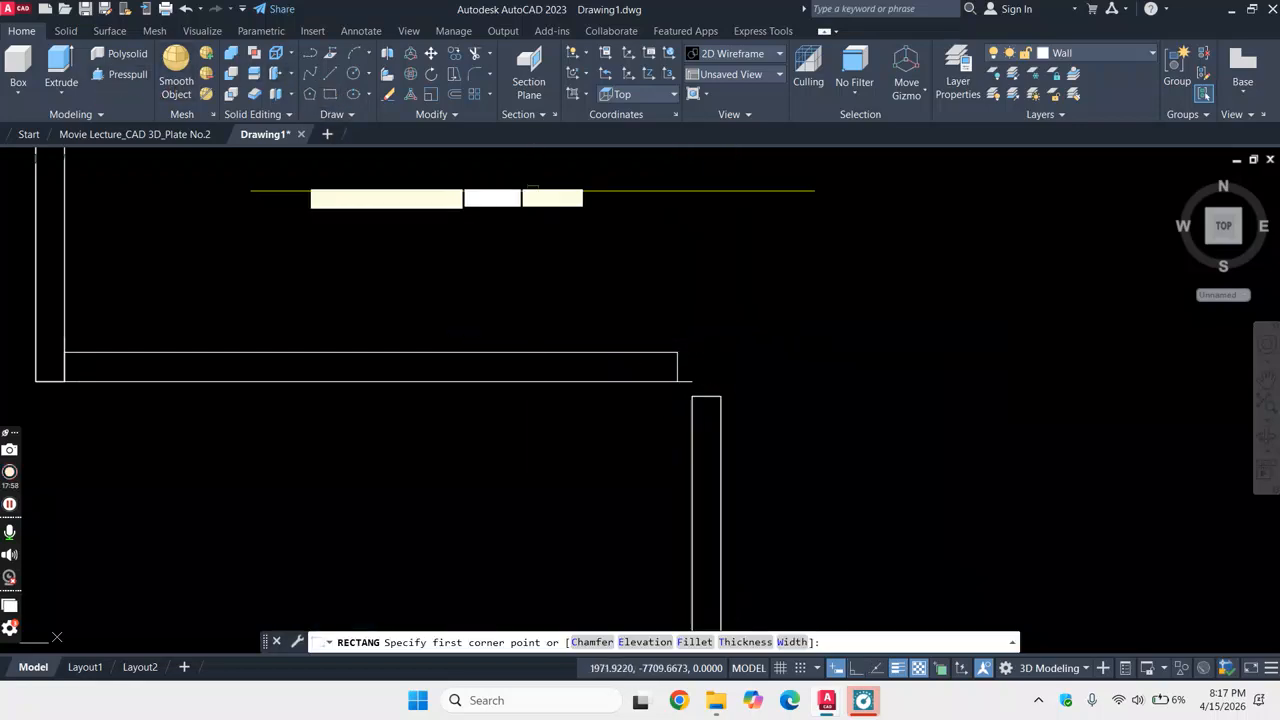
{"action": "left_click", "coordinate": [333, 94]}
{"action": "left_click", "coordinate": [65, 352]}
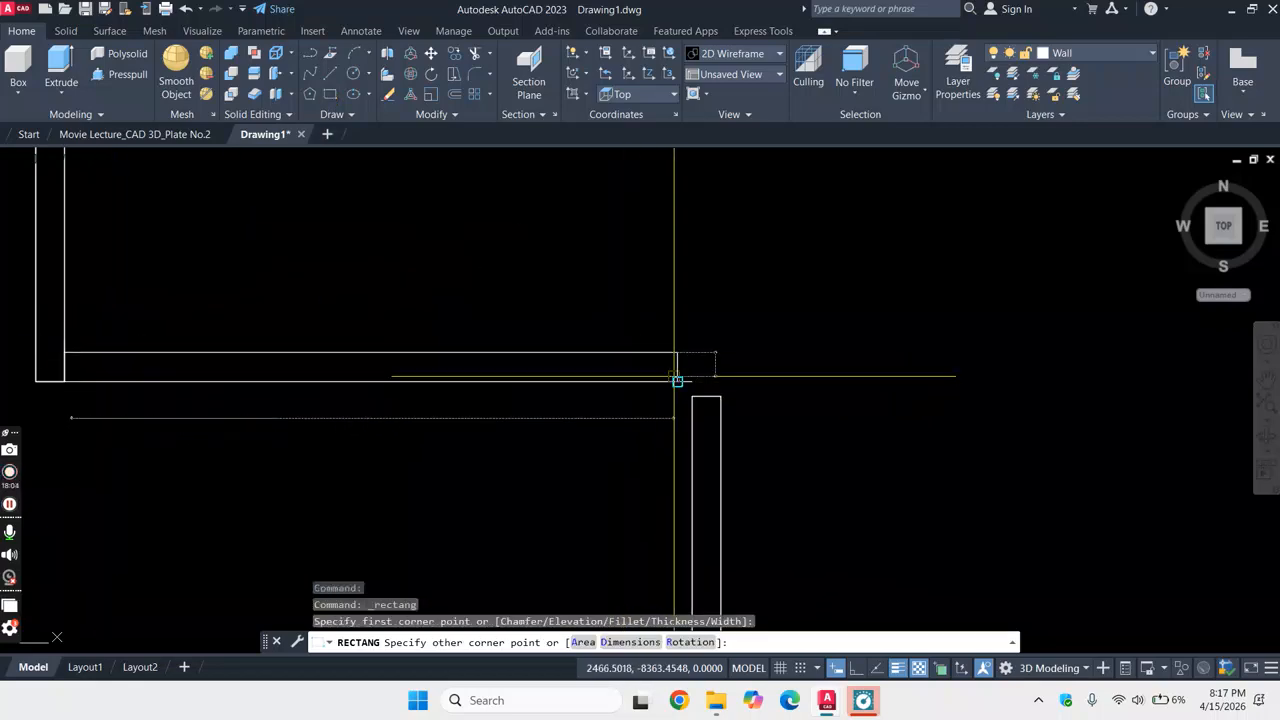
{"action": "key", "text": "Escape"}
- Move the new rectangle 25 at 180° so its end edge meets the face of the vertical wall
{"action": "scroll", "coordinate": [833, 289], "scroll_direction": "down", "scroll_amount": 3}
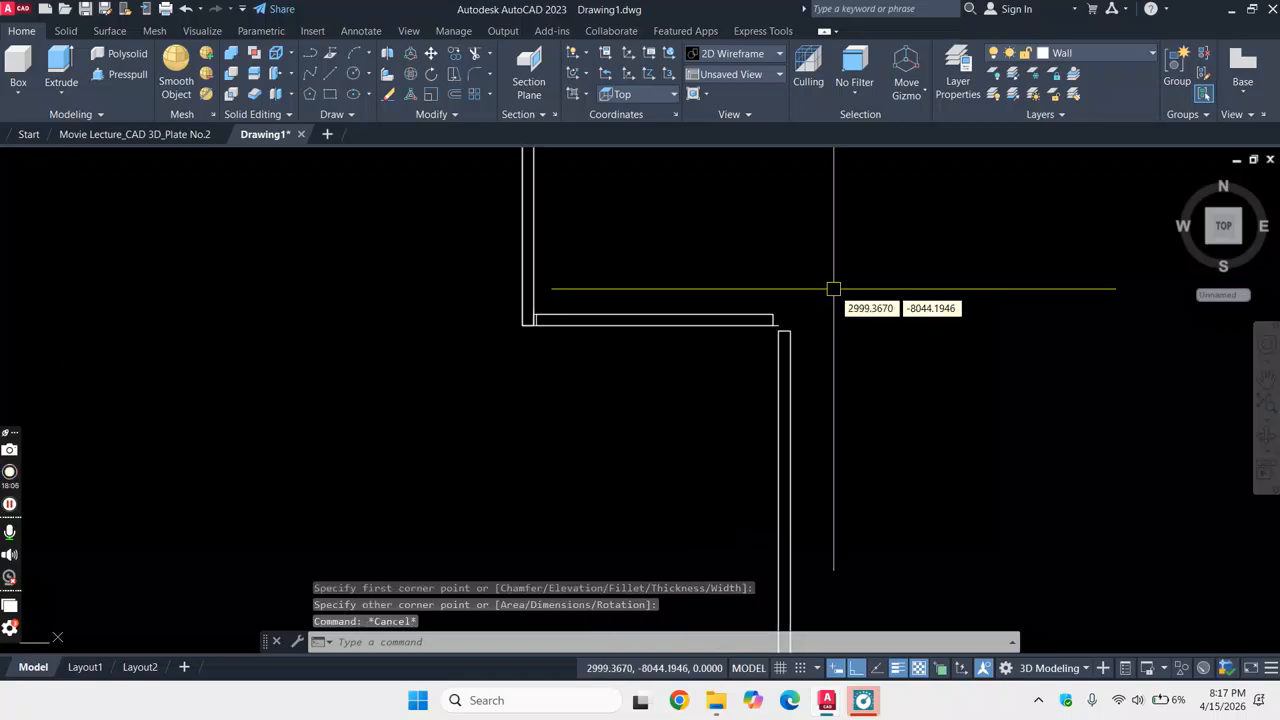
{"action": "scroll", "coordinate": [583, 320], "scroll_direction": "up", "scroll_amount": 6}
{"action": "left_click", "coordinate": [319, 330]}
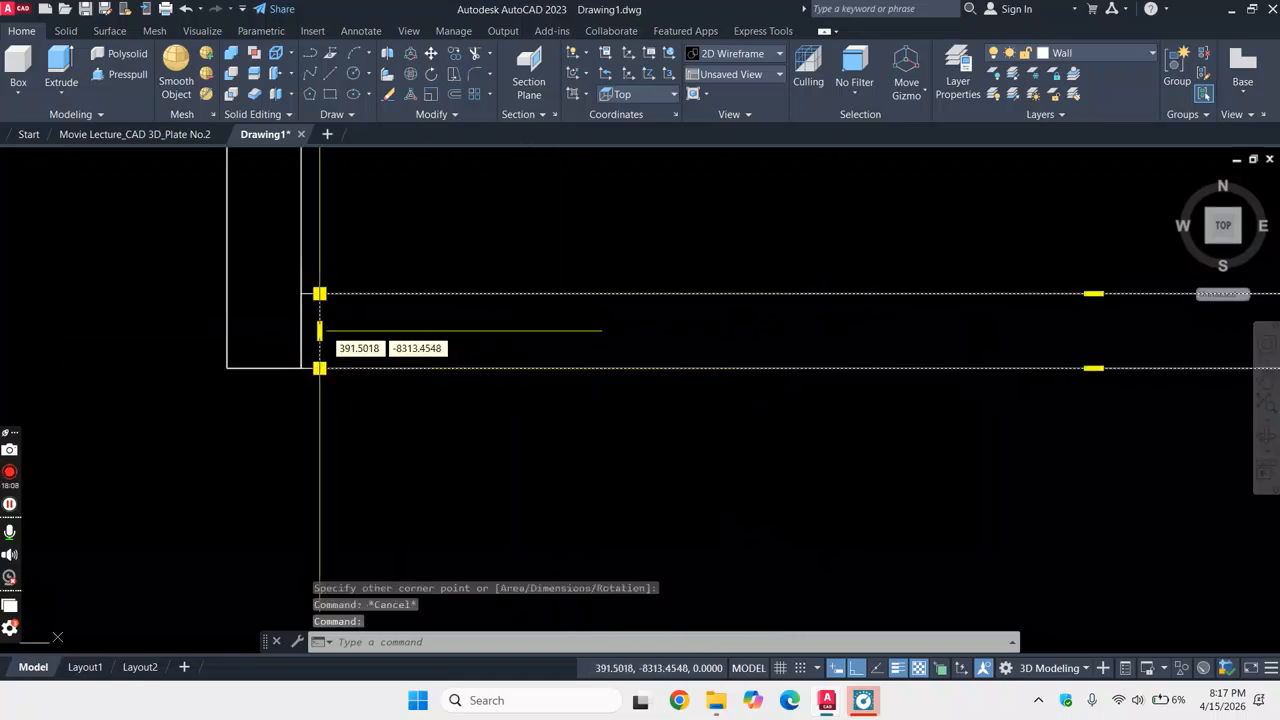
{"action": "right_click", "coordinate": [420, 273]}
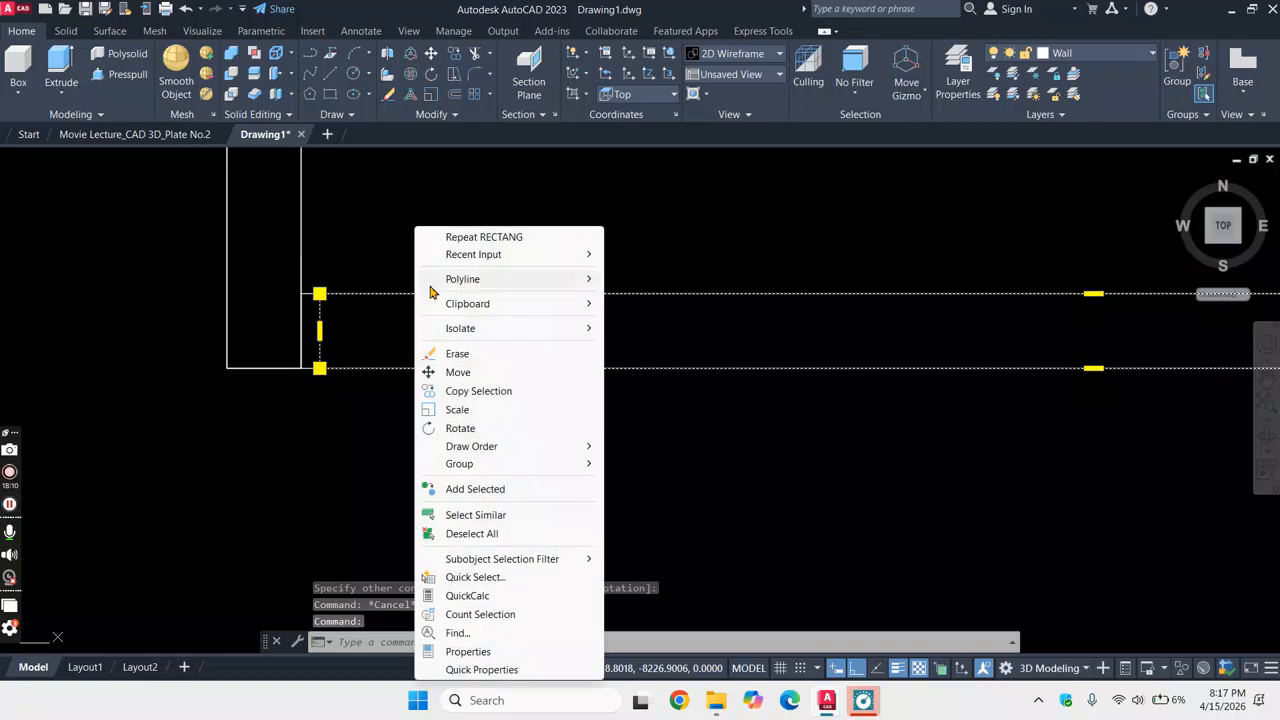
{"action": "left_click", "coordinate": [457, 372]}
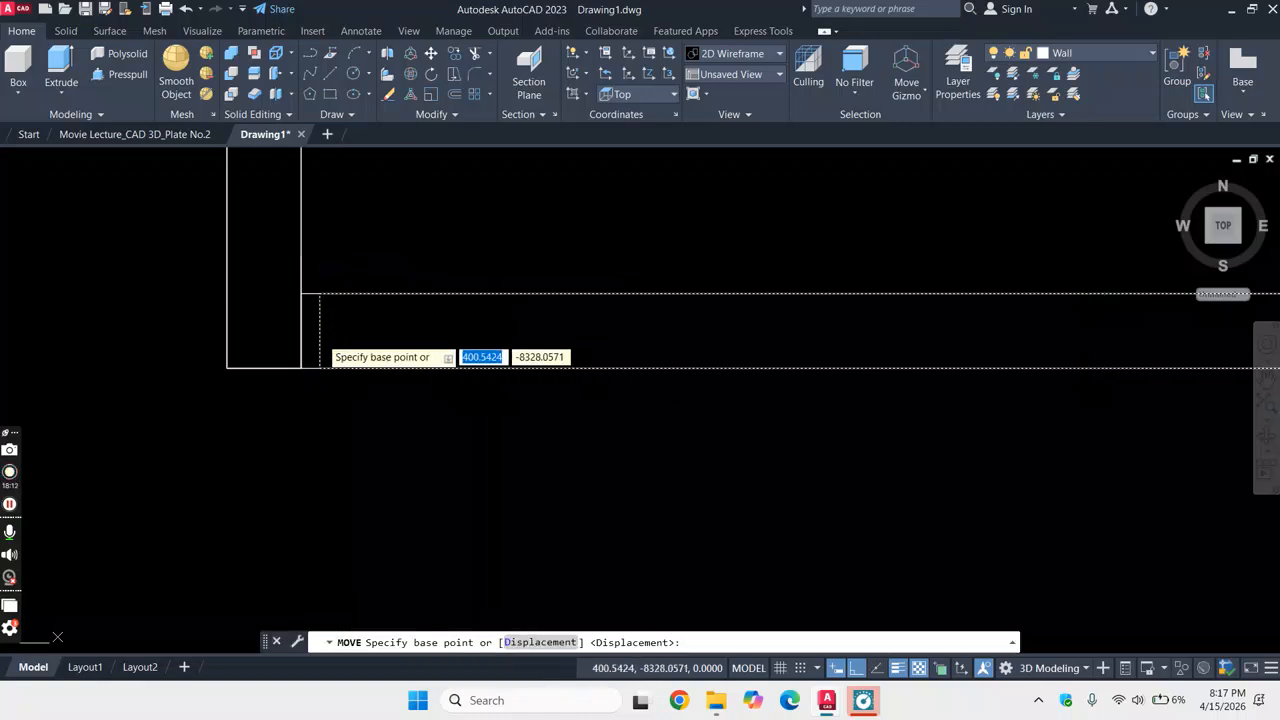
{"action": "left_click", "coordinate": [318, 334]}
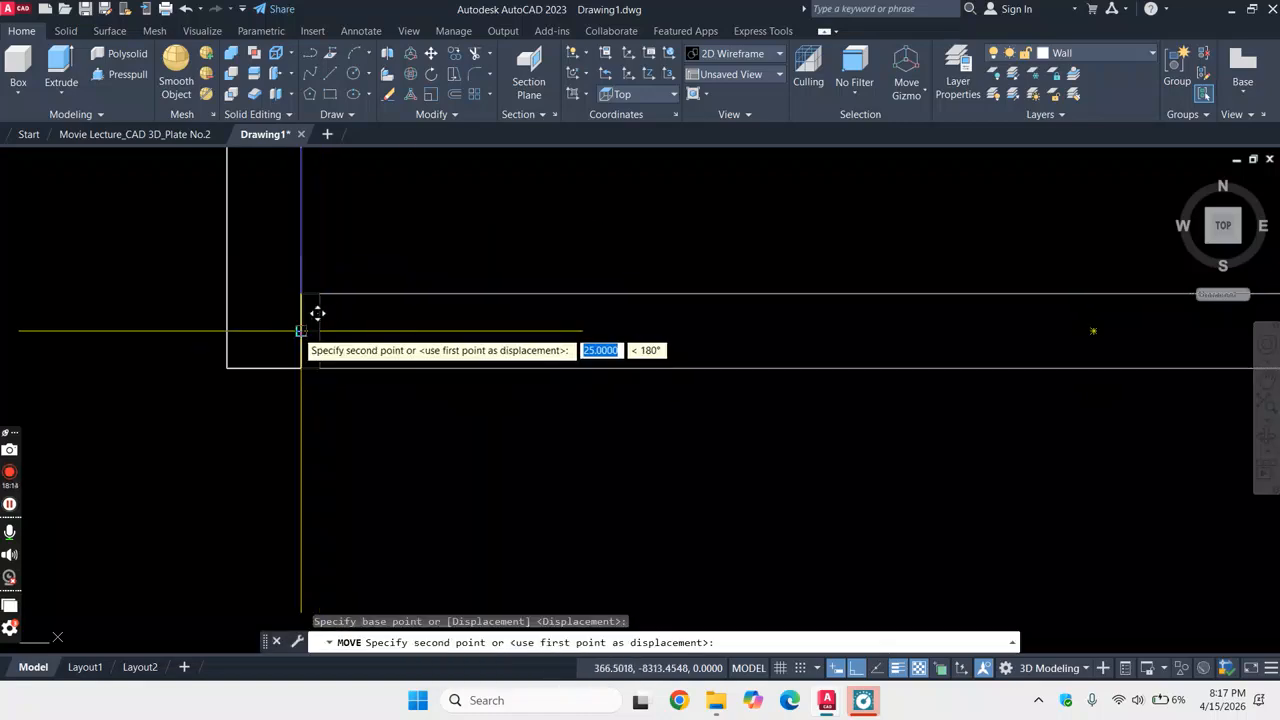
{"action": "left_click", "coordinate": [300, 333]}
- Turn on the Column layer and close the layer manager
{"action": "scroll", "coordinate": [303, 345], "scroll_direction": "down", "scroll_amount": 3}
{"action": "scroll", "coordinate": [913, 360], "scroll_direction": "up", "scroll_amount": 3}
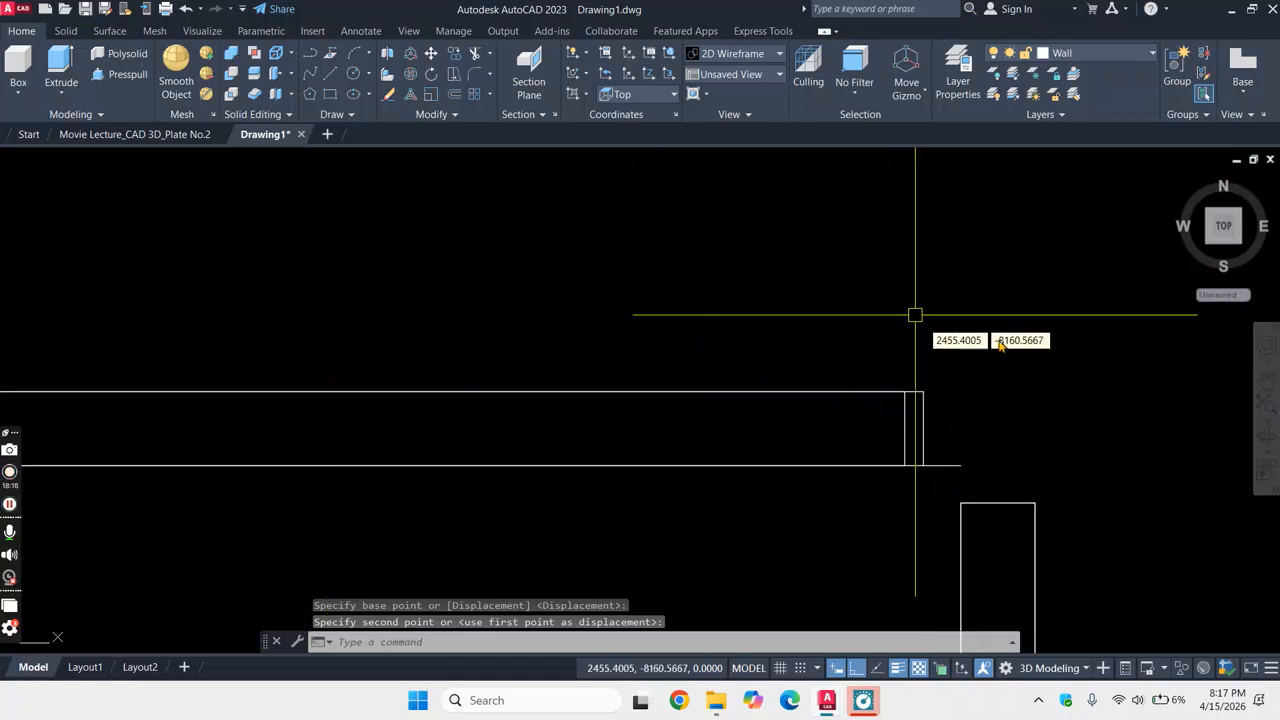
{"action": "scroll", "coordinate": [940, 362], "scroll_direction": "down", "scroll_amount": 3}
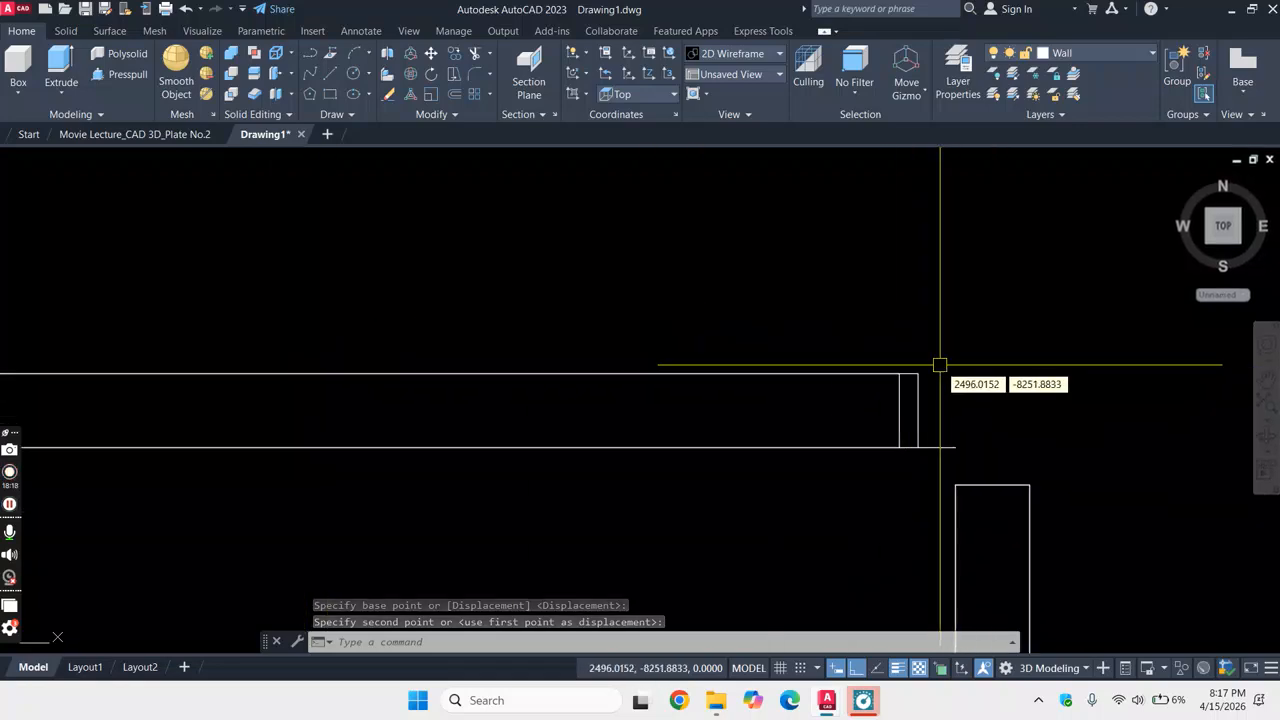
{"action": "key", "text": "Escape"}
{"action": "type", "text": "la"}
{"action": "key", "text": "Return"}
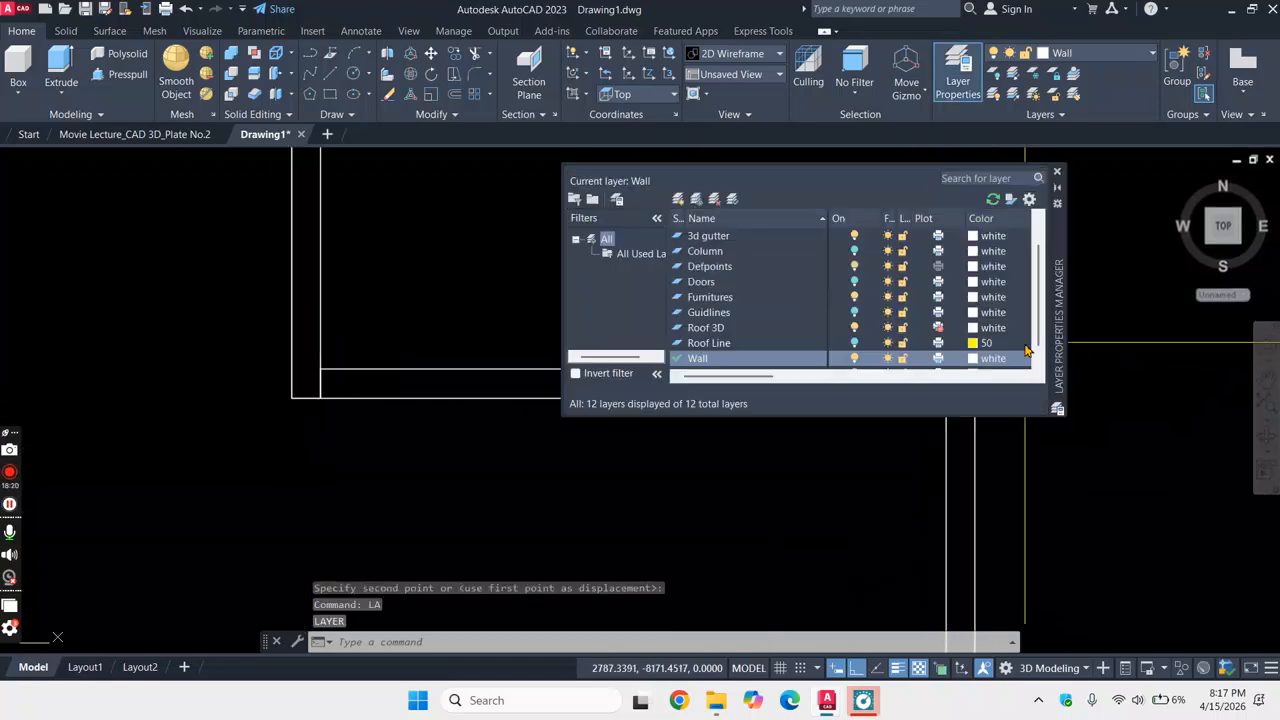
{"action": "left_click", "coordinate": [855, 251]}
{"action": "left_click", "coordinate": [1059, 175]}
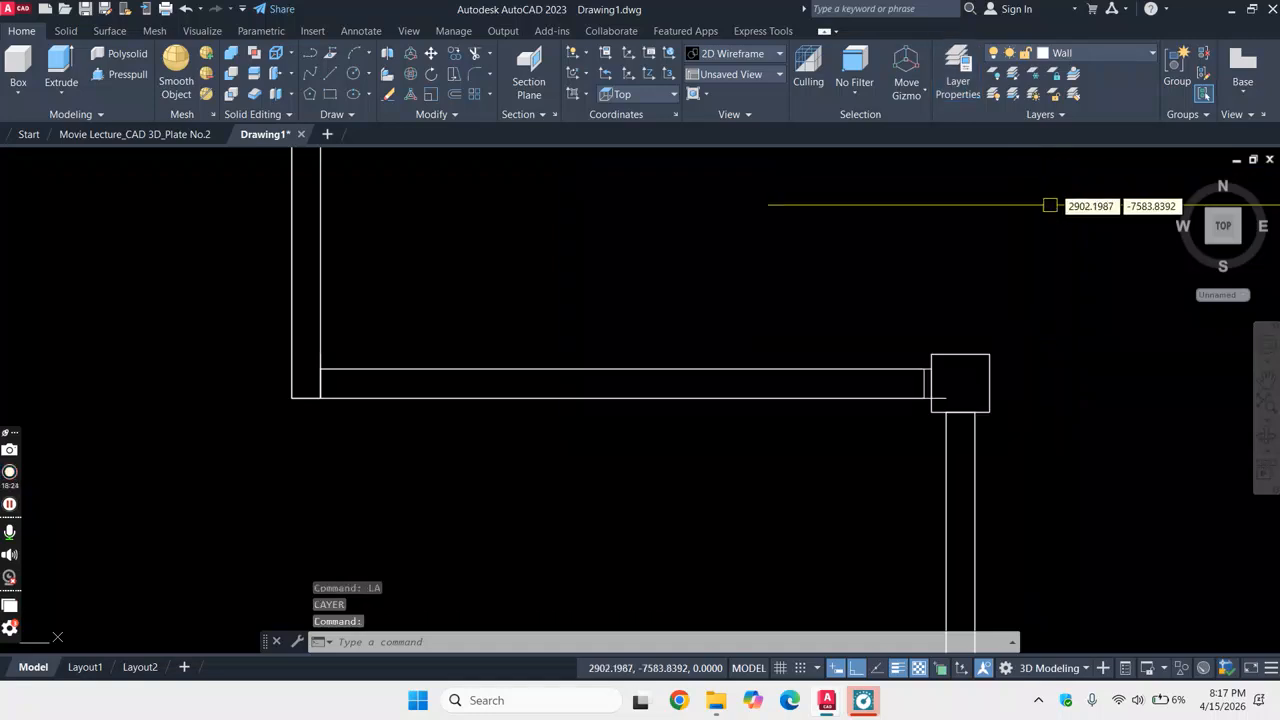
- Switch the model to the SW Isometric view at the base of the front column
{"action": "scroll", "coordinate": [995, 350], "scroll_direction": "up", "scroll_amount": 1}
{"action": "scroll", "coordinate": [970, 380], "scroll_direction": "down", "scroll_amount": 1}
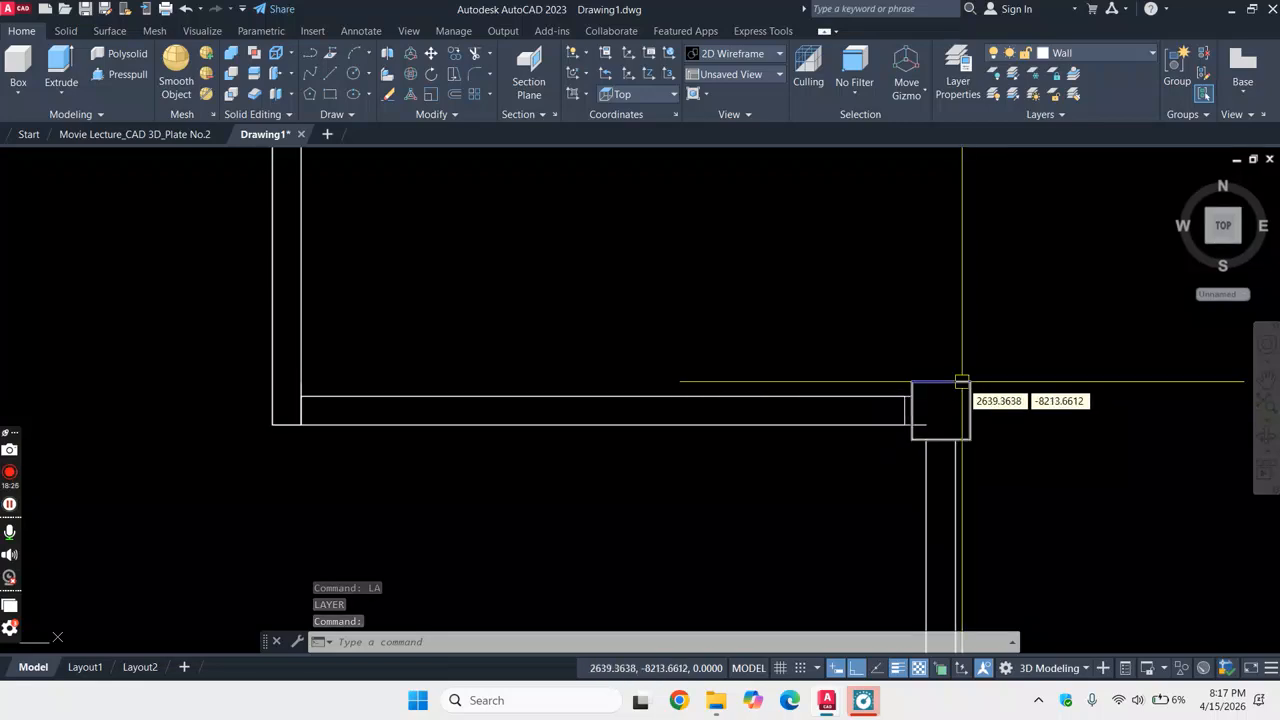
{"action": "scroll", "coordinate": [963, 380], "scroll_direction": "up", "scroll_amount": 2}
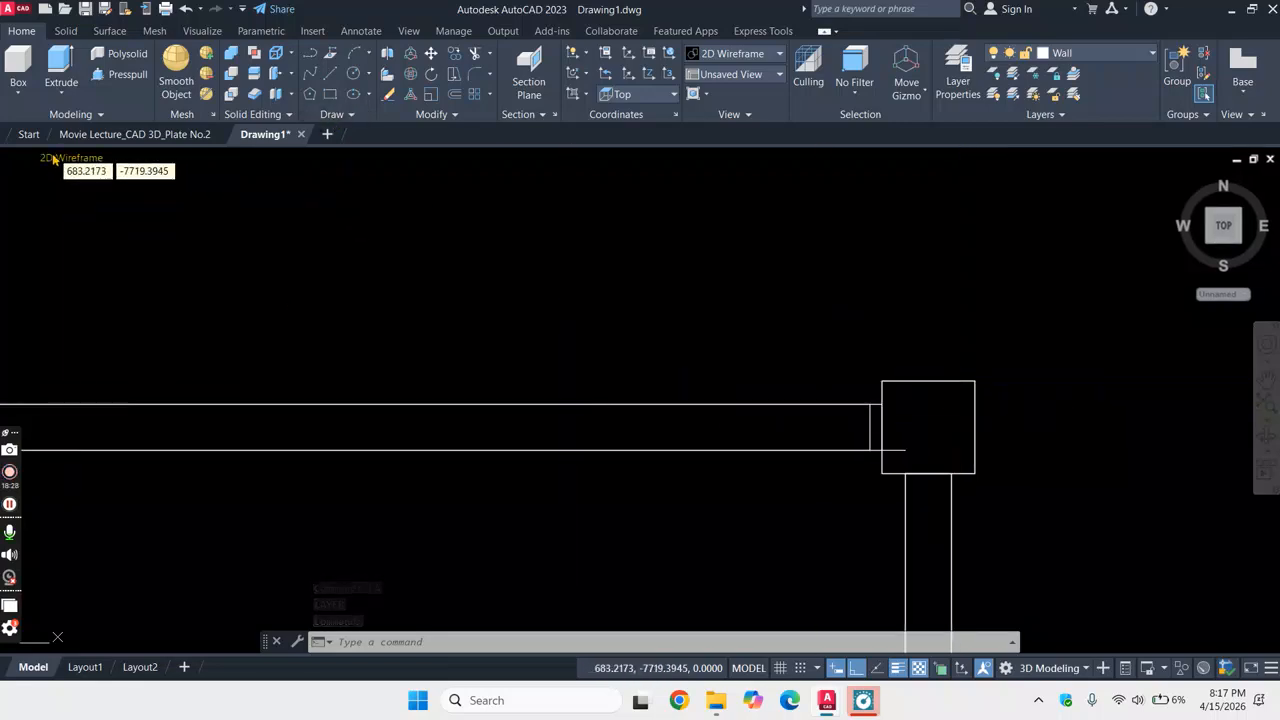
{"action": "left_click", "coordinate": [30, 160]}
{"action": "left_click", "coordinate": [69, 300]}
{"action": "scroll", "coordinate": [603, 302], "scroll_direction": "up", "scroll_amount": 8}
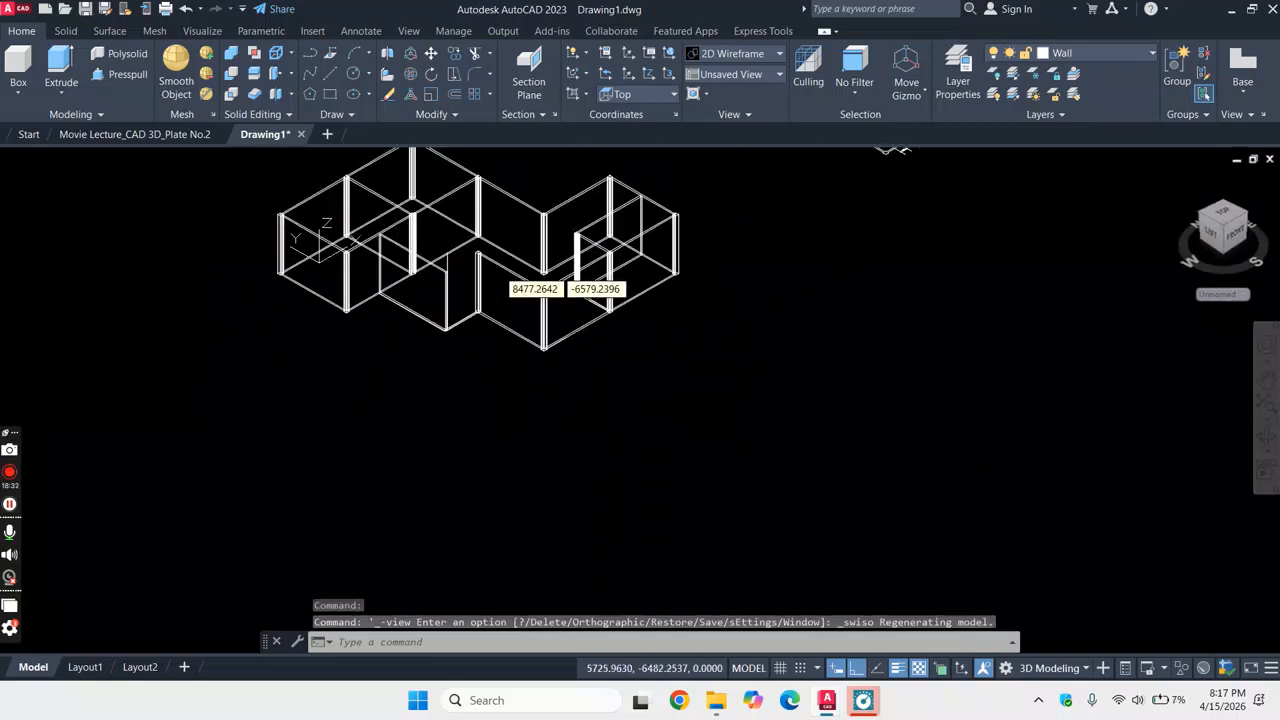
{"action": "scroll", "coordinate": [454, 374], "scroll_direction": "down", "scroll_amount": 5}
{"action": "scroll", "coordinate": [420, 306], "scroll_direction": "up", "scroll_amount": 8}
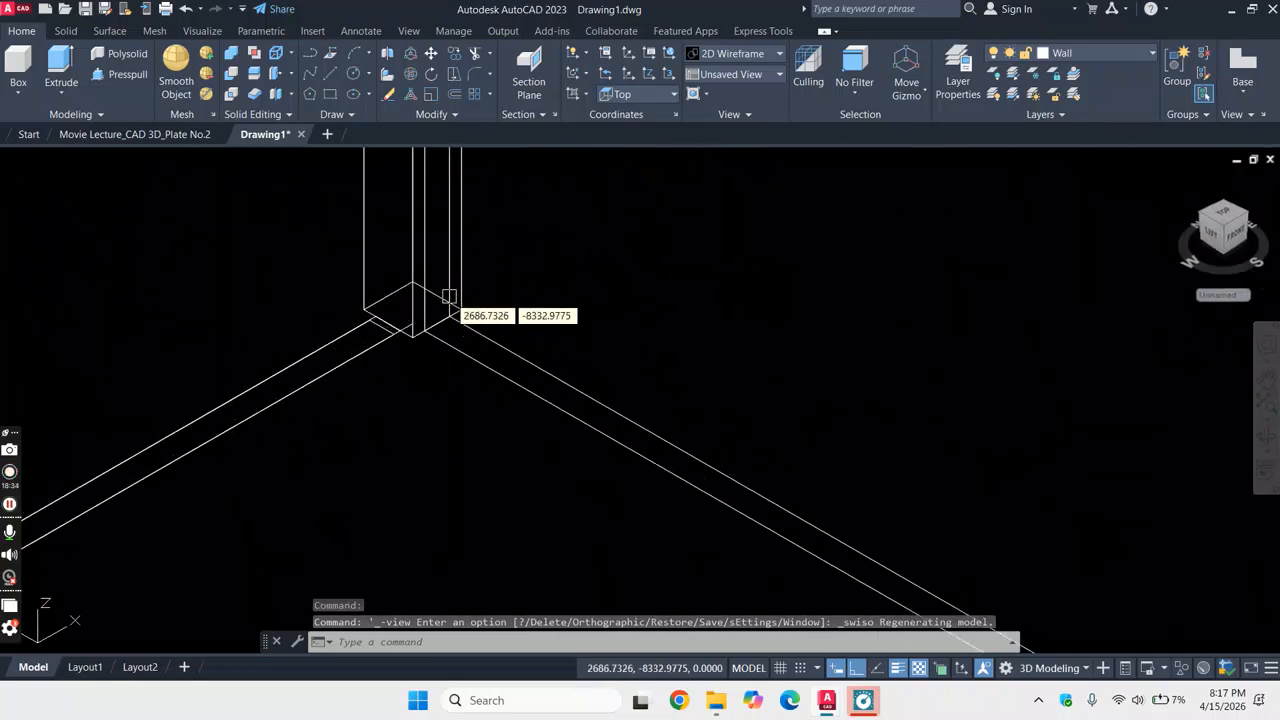
- Stretch the rectangle's end edge by its midpoint grip to the face of the square column
{"action": "left_click", "coordinate": [306, 414]}
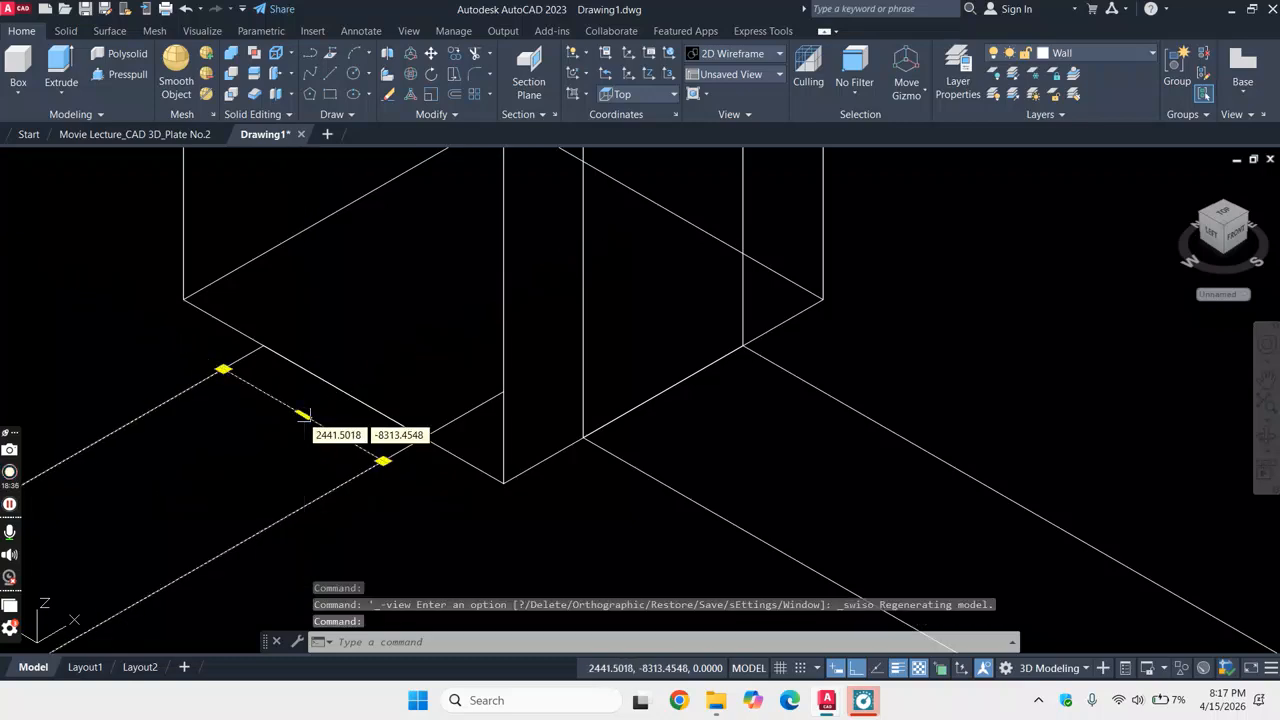
{"action": "scroll", "coordinate": [330, 406], "scroll_direction": "up", "scroll_amount": 4}
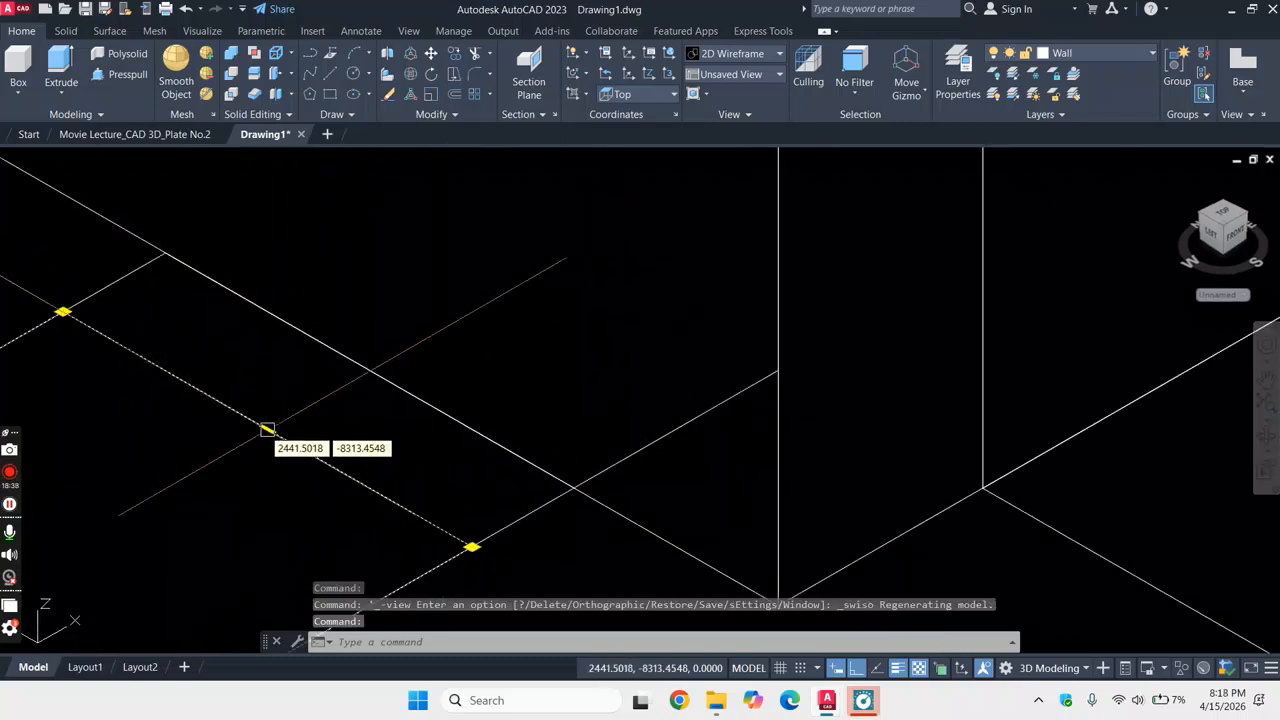
{"action": "left_click", "coordinate": [266, 429]}
{"action": "left_click", "coordinate": [370, 370]}
{"action": "scroll", "coordinate": [426, 420], "scroll_direction": "down", "scroll_amount": 2}
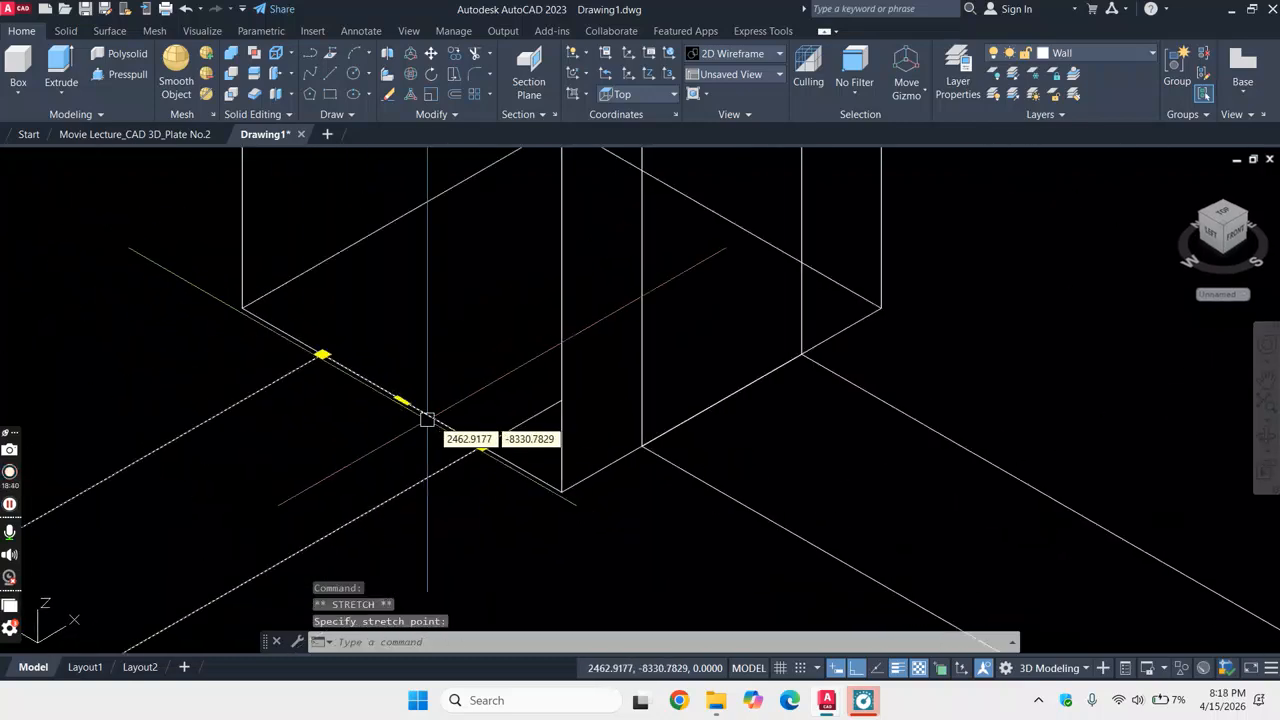
{"action": "scroll", "coordinate": [546, 336], "scroll_direction": "down", "scroll_amount": 3}
{"action": "scroll", "coordinate": [547, 336], "scroll_direction": "down", "scroll_amount": 3}
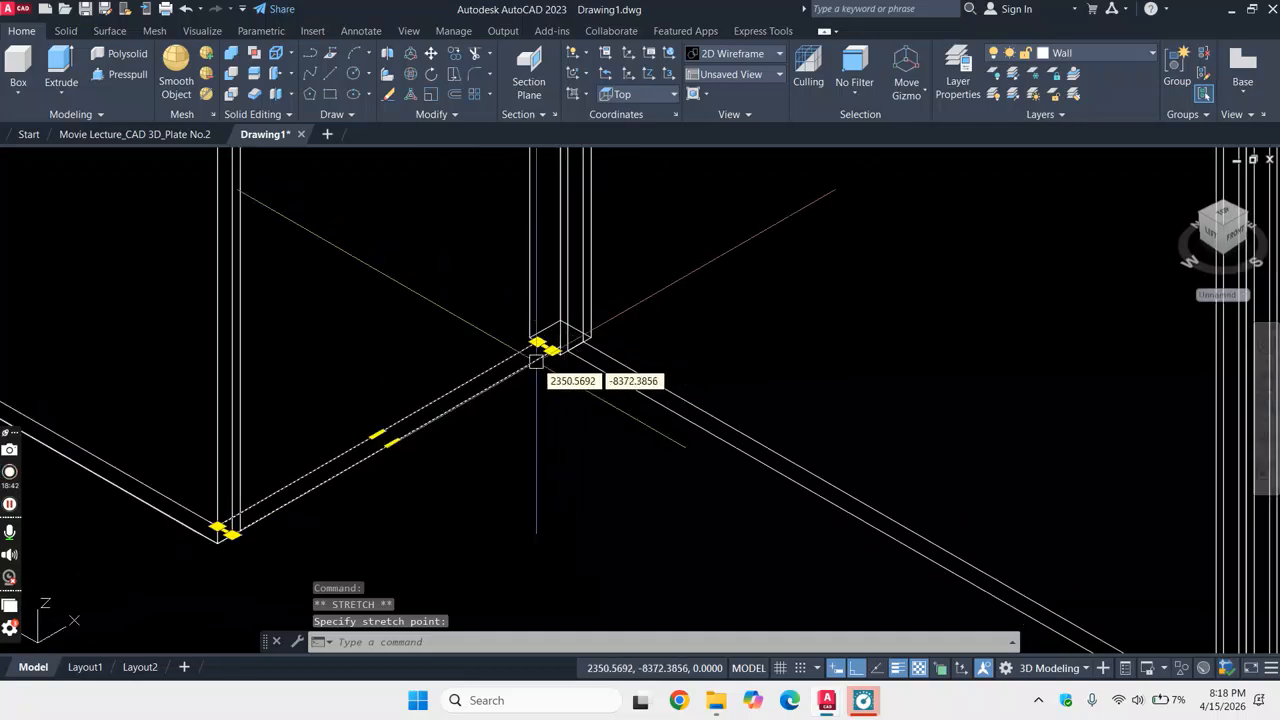
- Try to extrude the front gap's wall rectangle to a height of 350.0 and undo the extrusion
{"action": "left_click", "coordinate": [60, 68]}
{"action": "left_click", "coordinate": [367, 436]}
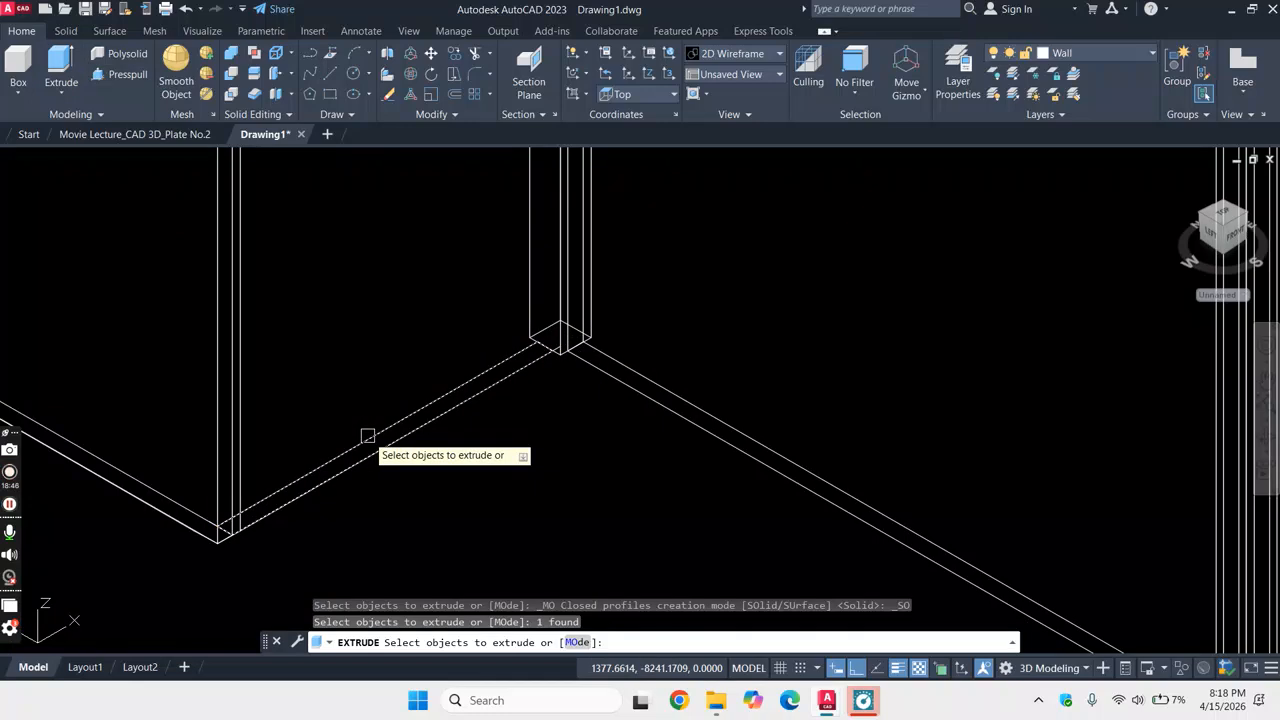
{"action": "key", "text": "Return"}
{"action": "scroll", "coordinate": [369, 436], "scroll_direction": "down", "scroll_amount": 5}
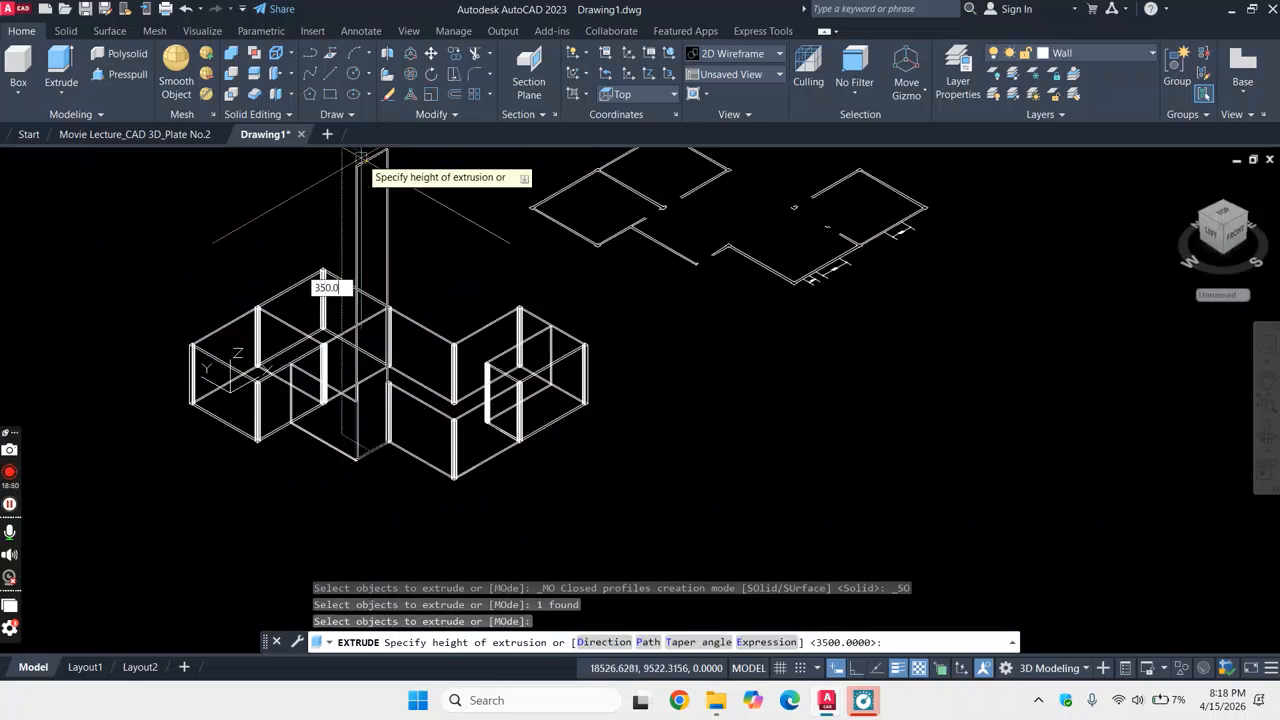
{"action": "key", "text": "Return"}
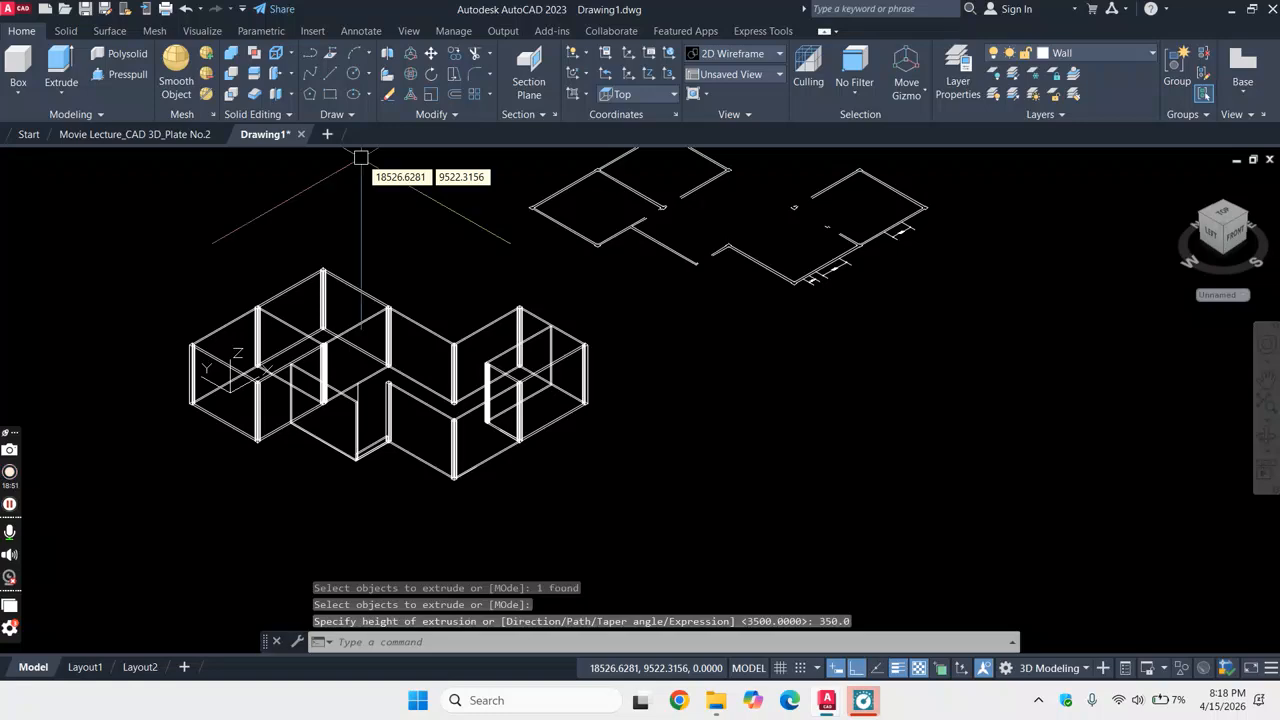
{"action": "left_click", "coordinate": [185, 9]}
{"action": "scroll", "coordinate": [369, 463], "scroll_direction": "up", "scroll_amount": 3}
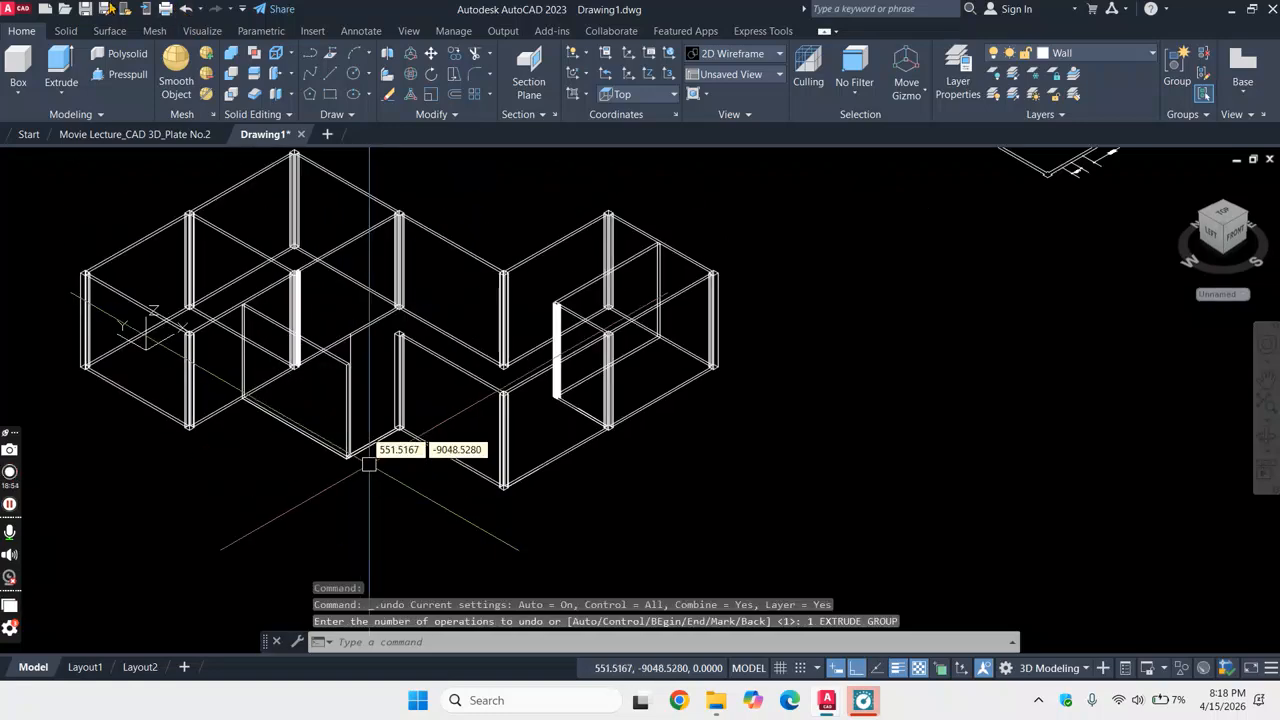
- Extrude the short wall outline between the front corner and the neighbouring column to a height of 3500
{"action": "left_click", "coordinate": [62, 68]}
{"action": "left_click", "coordinate": [381, 438]}
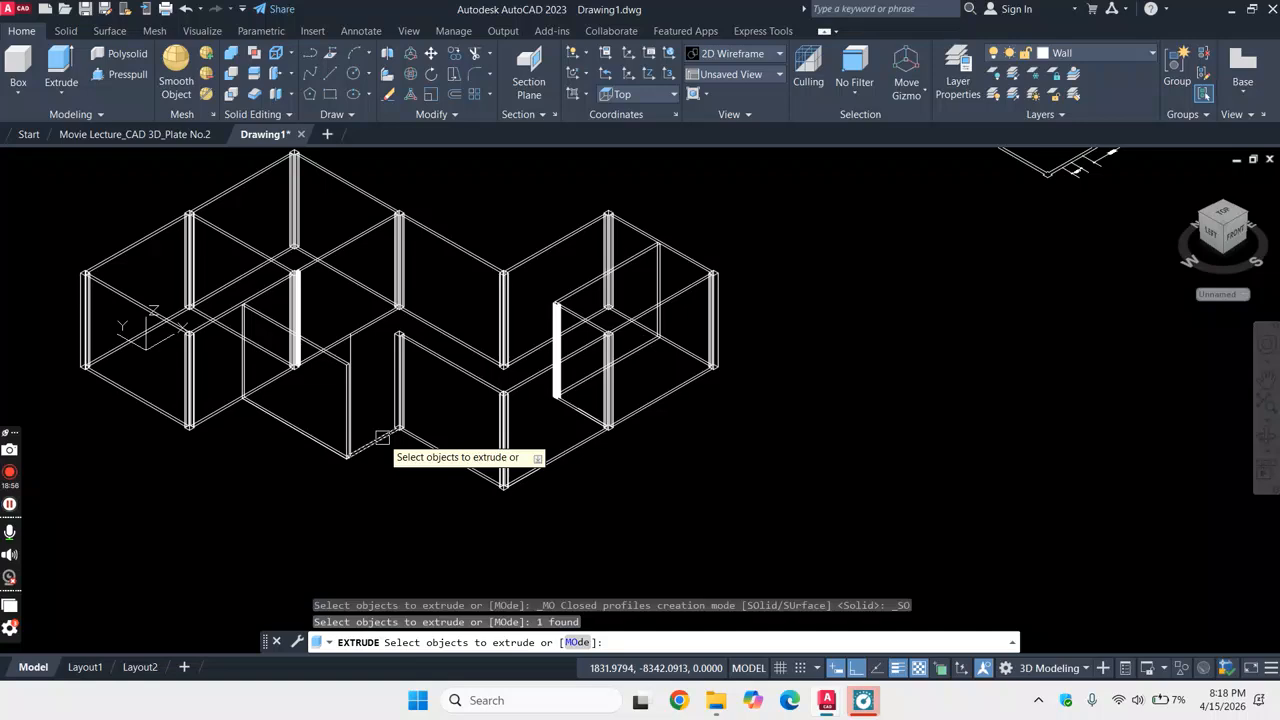
{"action": "key", "text": "Return"}
{"action": "scroll", "coordinate": [318, 390], "scroll_direction": "down", "scroll_amount": 4}
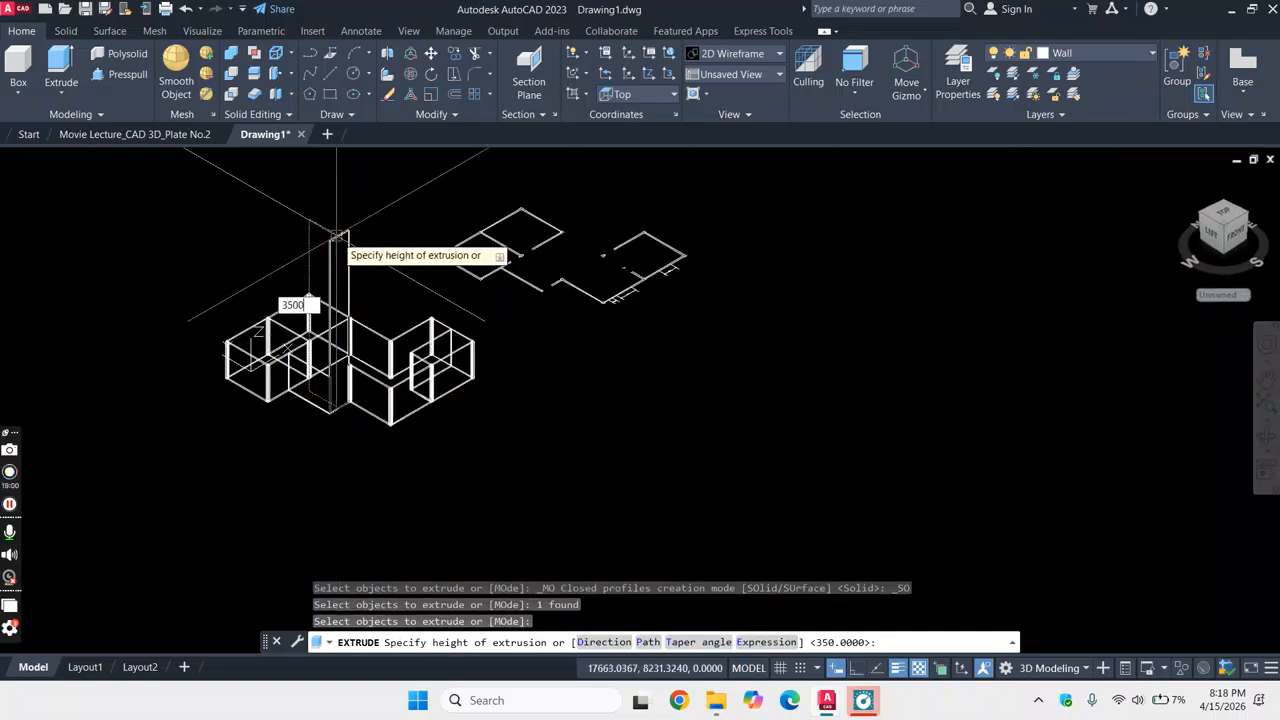
{"action": "type", "text": "3500"}
{"action": "key", "text": "Return"}
- Switch the viewport to the Realistic visual style
{"action": "scroll", "coordinate": [380, 410], "scroll_direction": "up", "scroll_amount": 8}
{"action": "scroll", "coordinate": [238, 318], "scroll_direction": "up", "scroll_amount": 6}
{"action": "scroll", "coordinate": [472, 370], "scroll_direction": "down", "scroll_amount": 2}
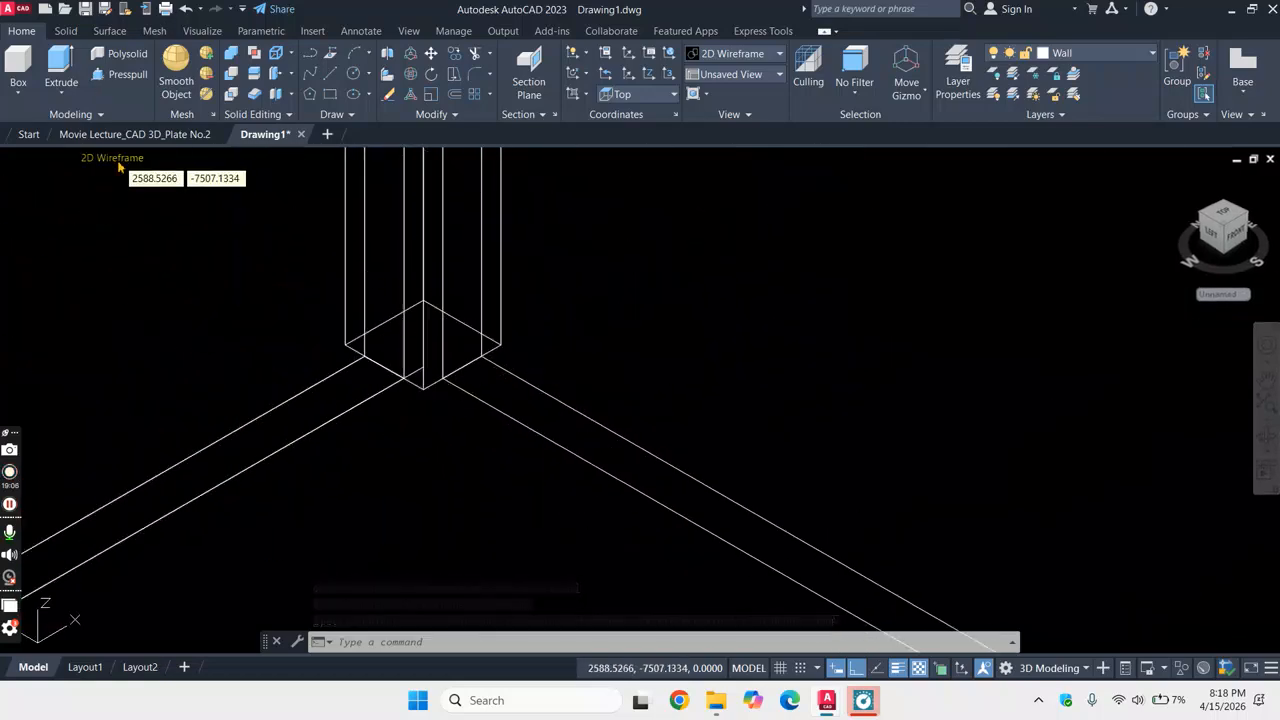
{"action": "left_click", "coordinate": [117, 158]}
{"action": "left_click", "coordinate": [166, 252]}
- Erase the stray vertical line at the front corner of the newly extruded wall
{"action": "scroll", "coordinate": [386, 371], "scroll_direction": "down", "scroll_amount": 6}
{"action": "scroll", "coordinate": [410, 280], "scroll_direction": "up", "scroll_amount": 4}
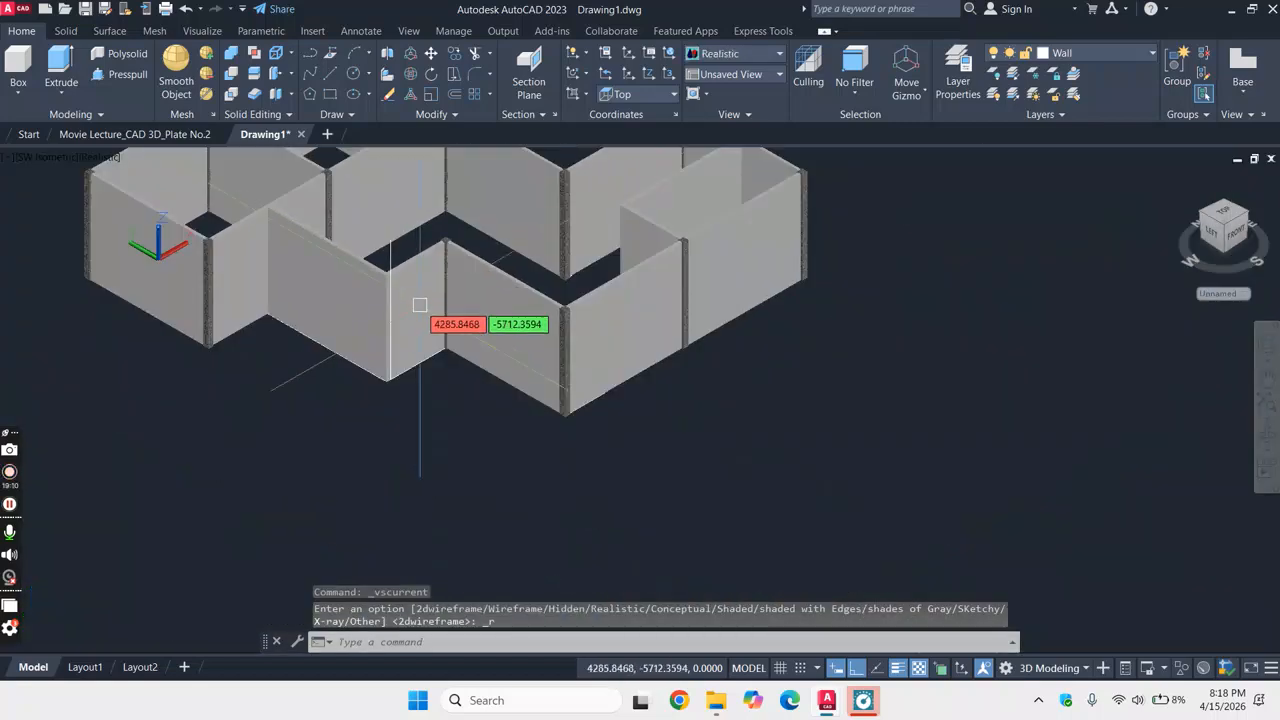
{"action": "left_click", "coordinate": [374, 273]}
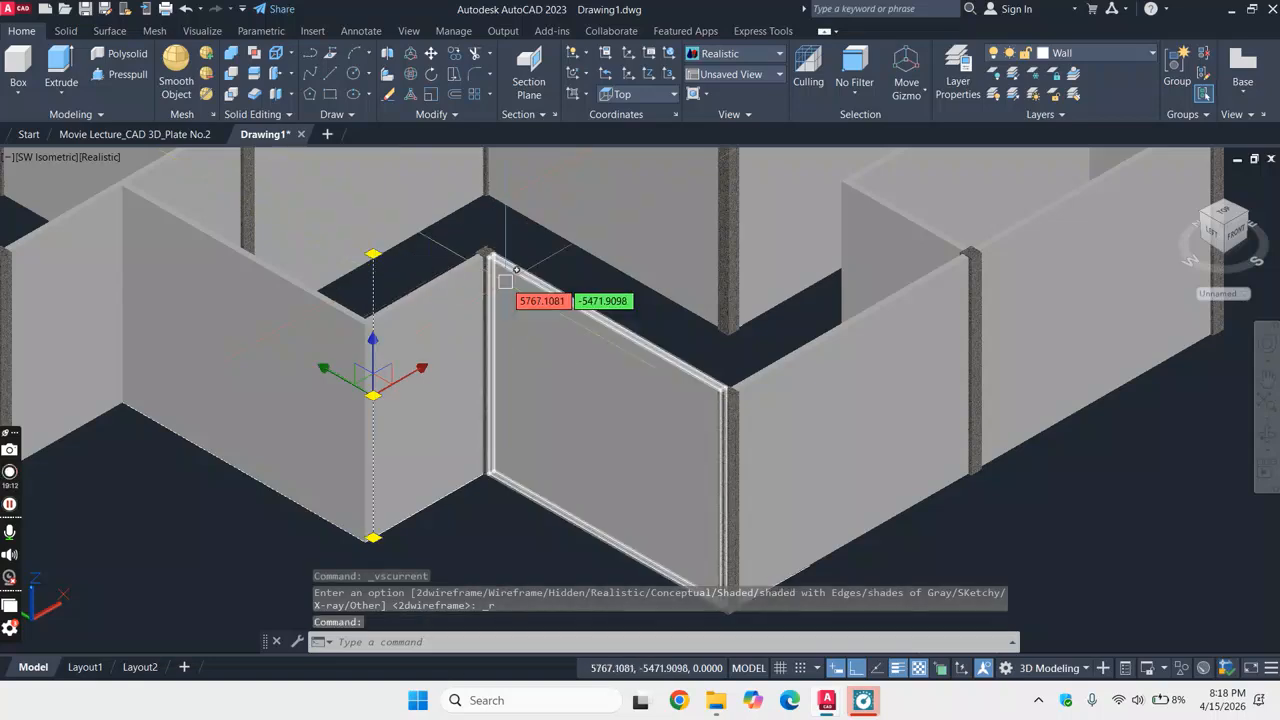
{"action": "key", "text": "Delete"}
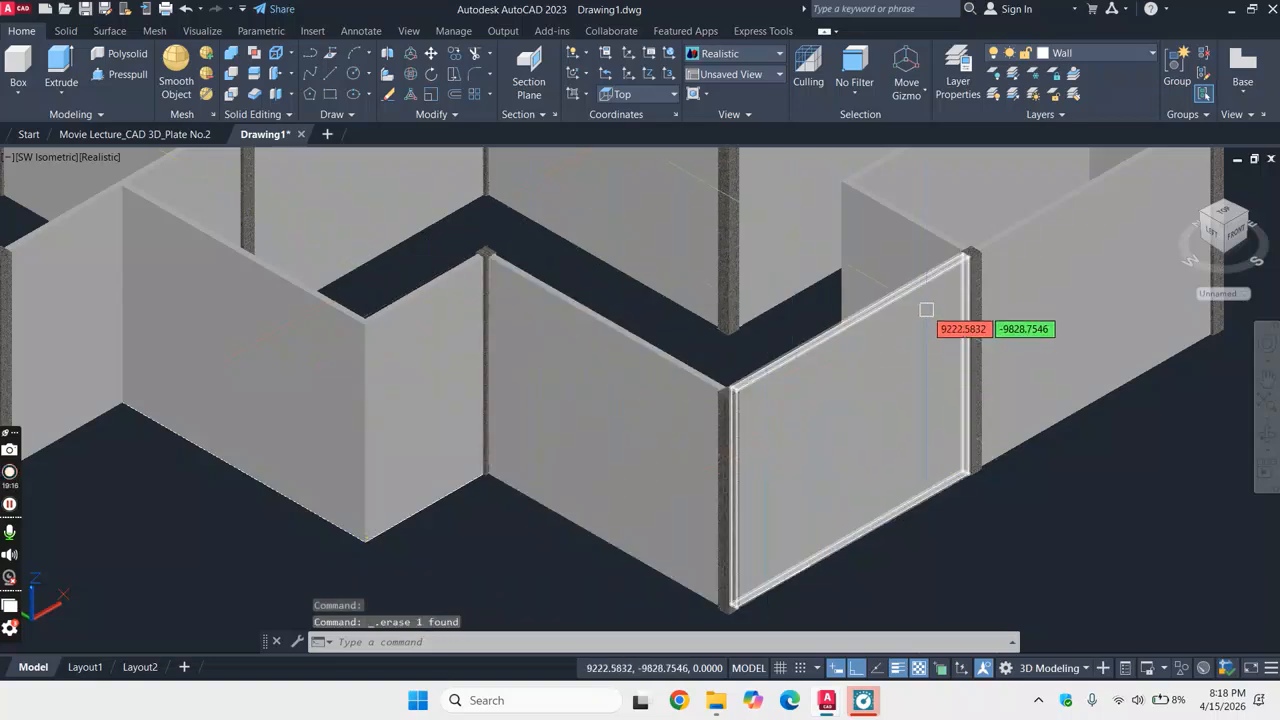
- Examine the shaded walls and columns of the building and review the layer list
{"action": "scroll", "coordinate": [926, 310], "scroll_direction": "up", "scroll_amount": 4}
{"action": "scroll", "coordinate": [932, 296], "scroll_direction": "down", "scroll_amount": 5}
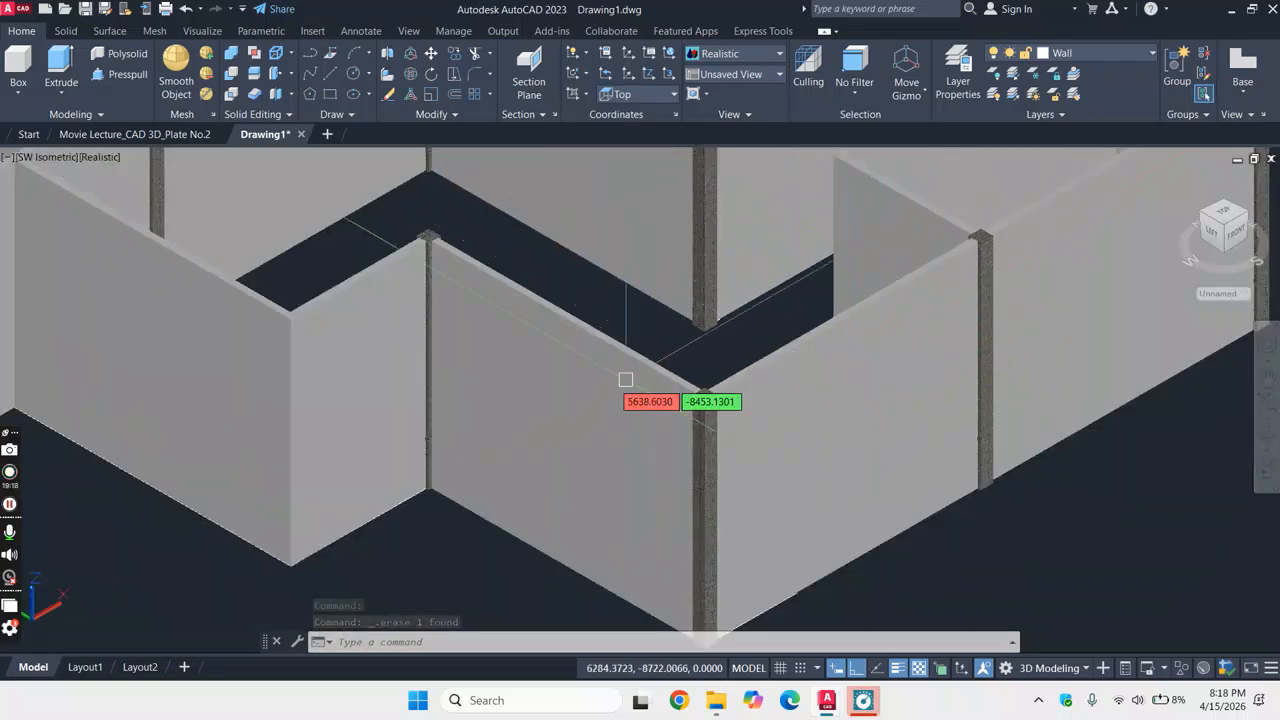
{"action": "scroll", "coordinate": [447, 310], "scroll_direction": "down", "scroll_amount": 4}
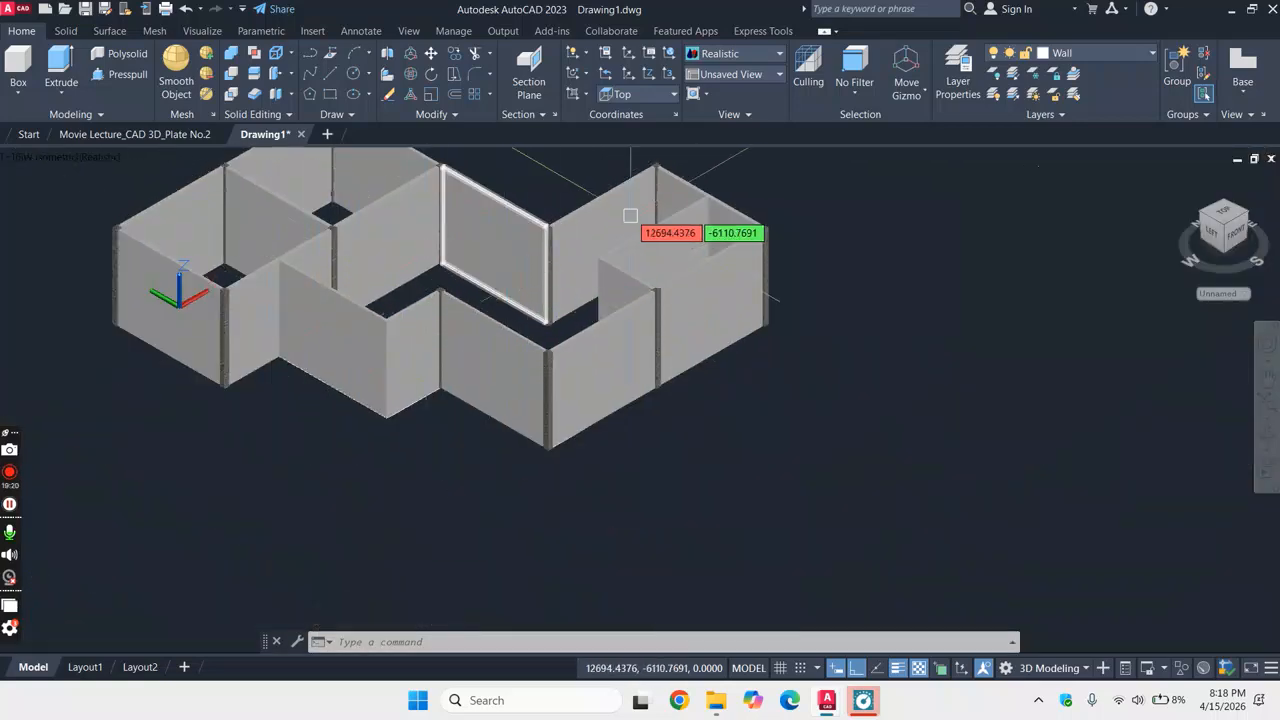
{"action": "scroll", "coordinate": [443, 280], "scroll_direction": "up", "scroll_amount": 3}
{"action": "scroll", "coordinate": [471, 309], "scroll_direction": "down", "scroll_amount": 4}
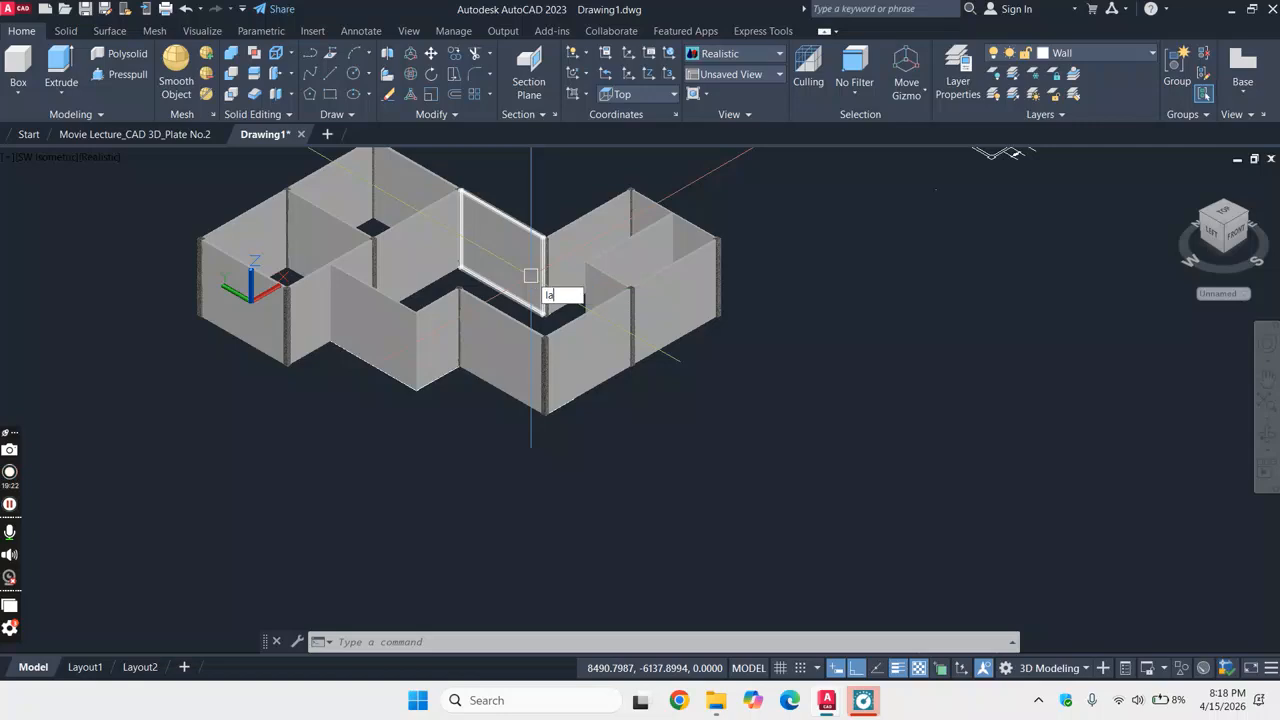
{"action": "key", "text": "Return"}
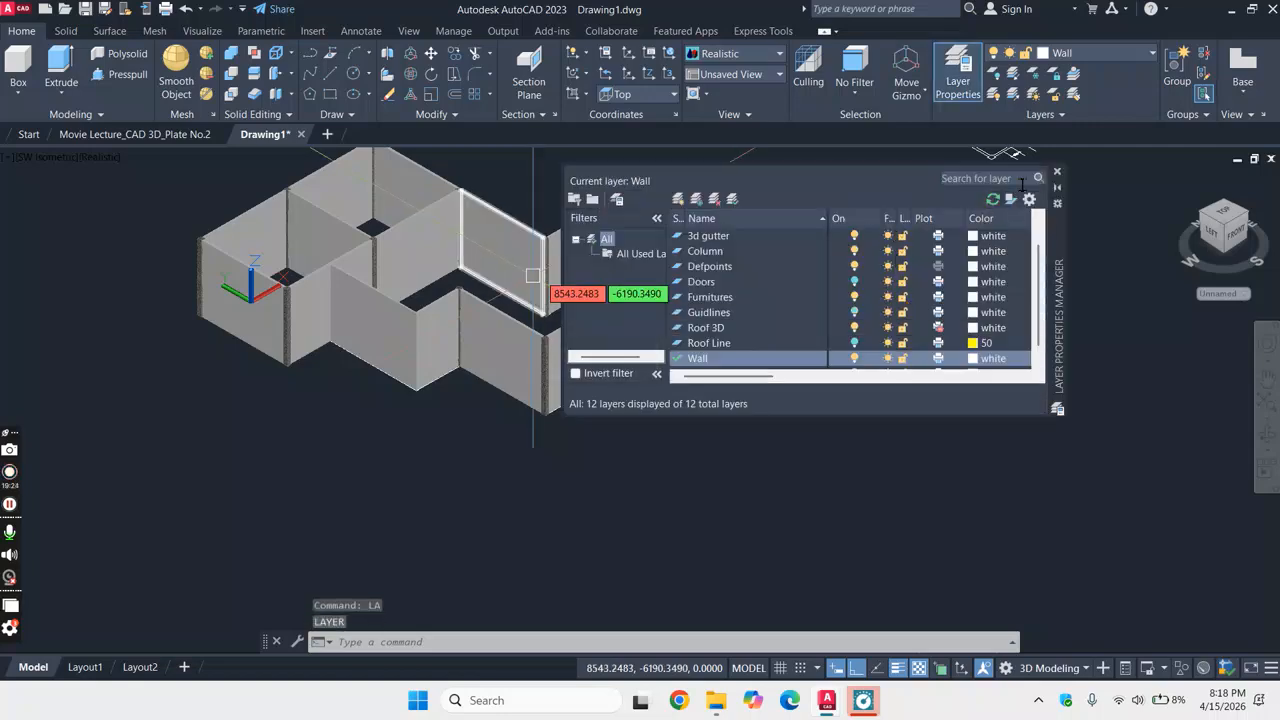
{"action": "left_click", "coordinate": [1057, 173]}
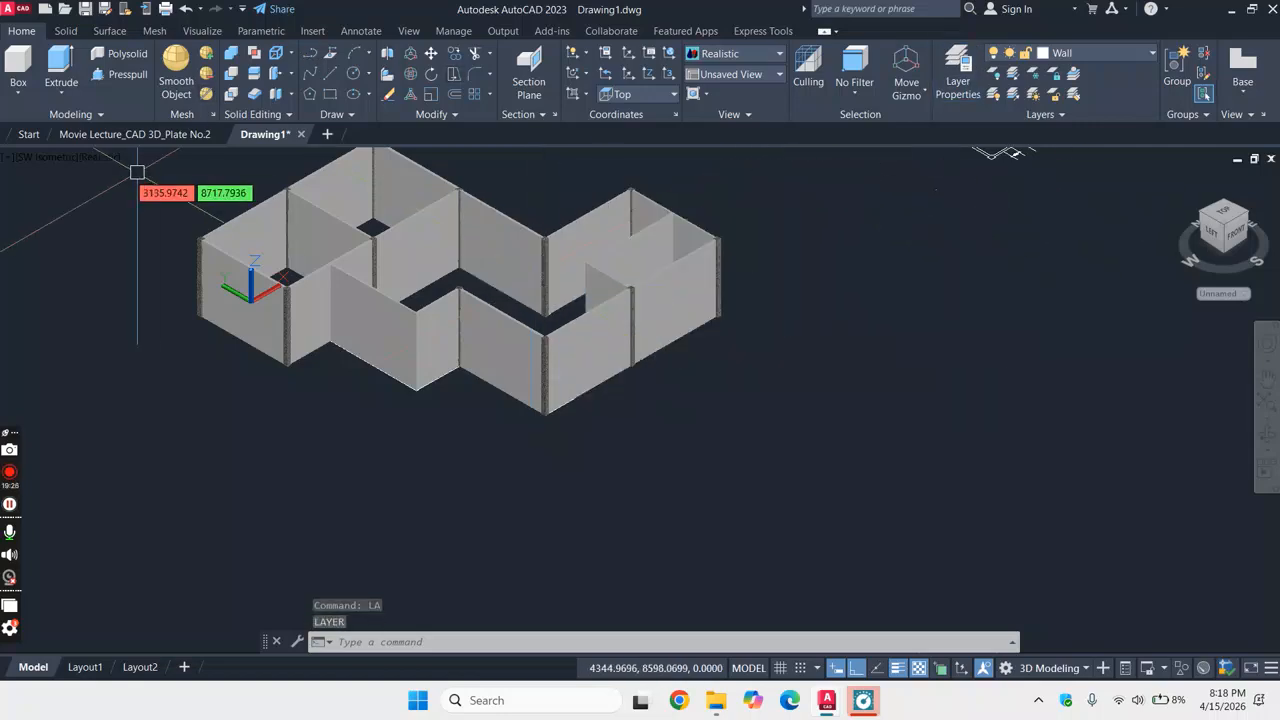
- Return the viewport to the 2D Wireframe visual style and erase the leftover surfaces beside the interior wall's column
{"action": "left_click", "coordinate": [97, 158]}
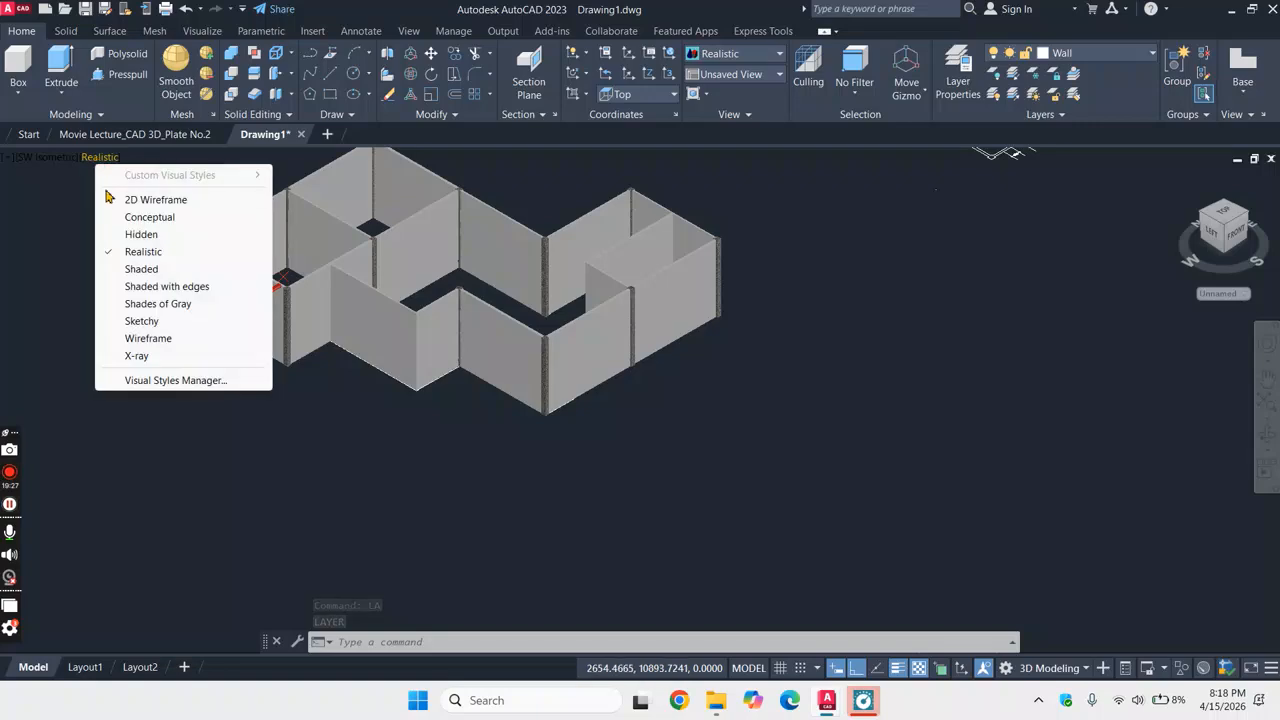
{"action": "left_click", "coordinate": [156, 204]}
{"action": "scroll", "coordinate": [404, 246], "scroll_direction": "up", "scroll_amount": 5}
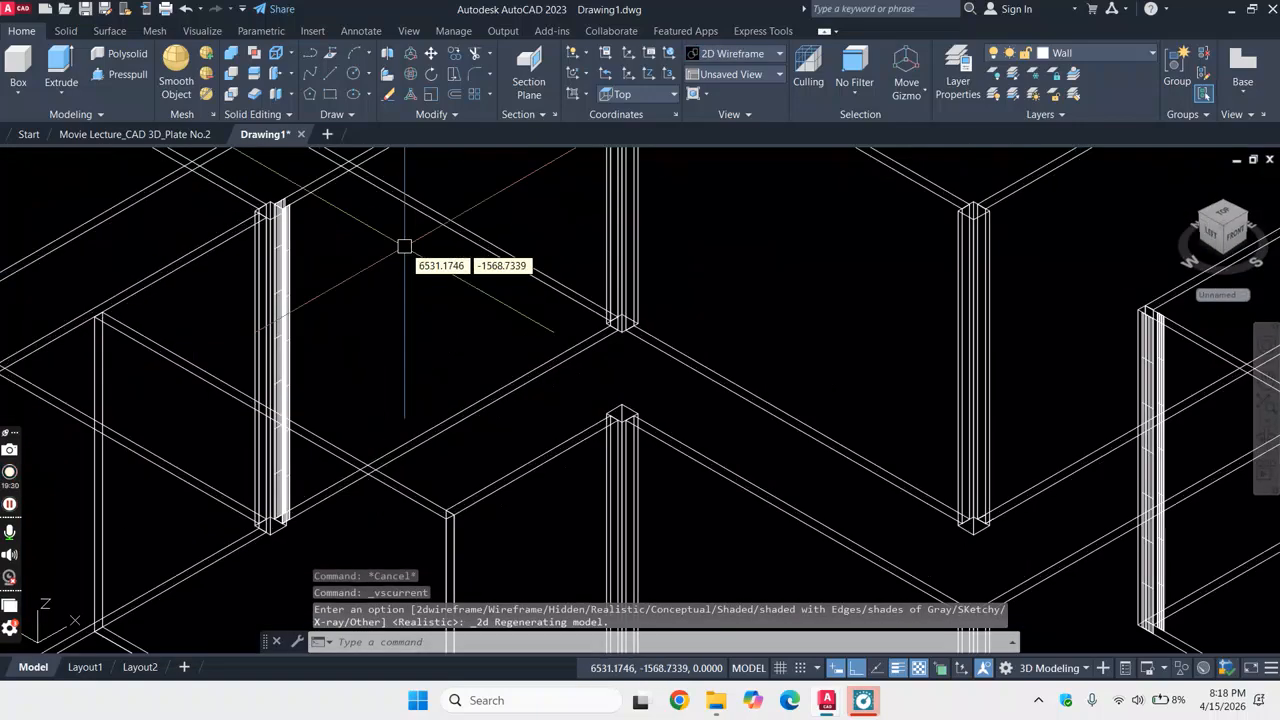
{"action": "scroll", "coordinate": [314, 226], "scroll_direction": "up", "scroll_amount": 6}
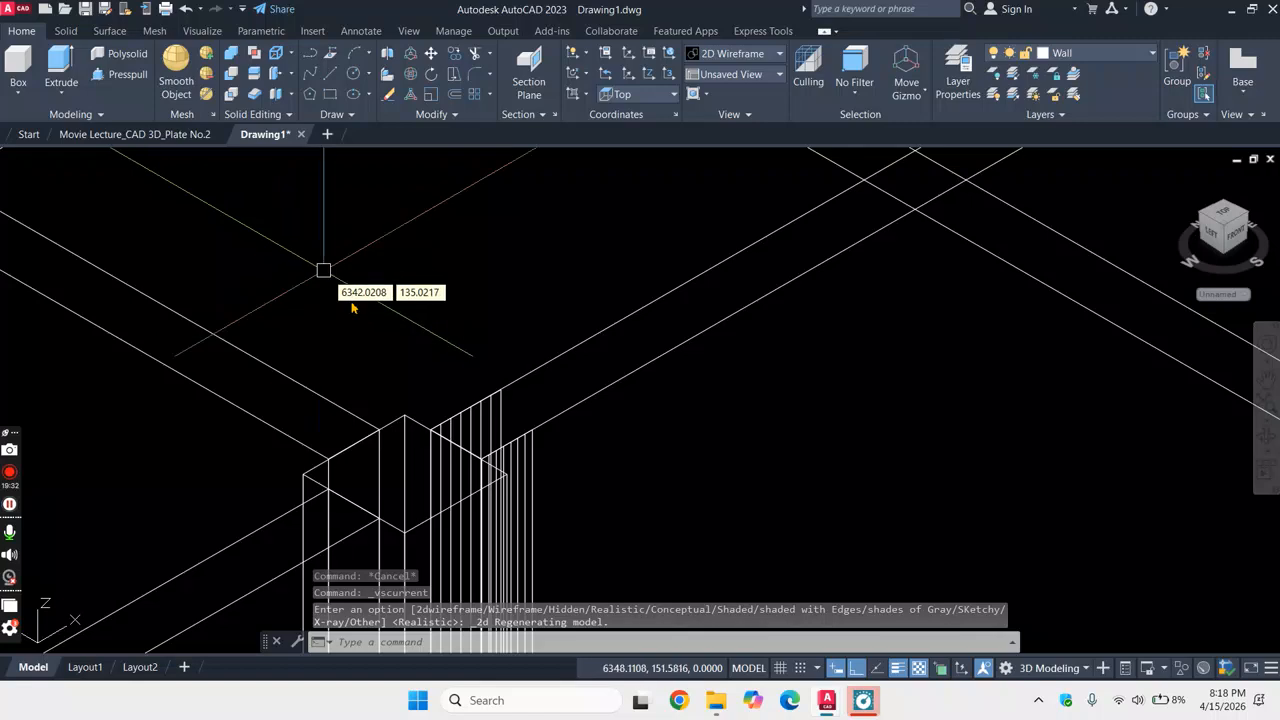
{"action": "left_click", "coordinate": [569, 538]}
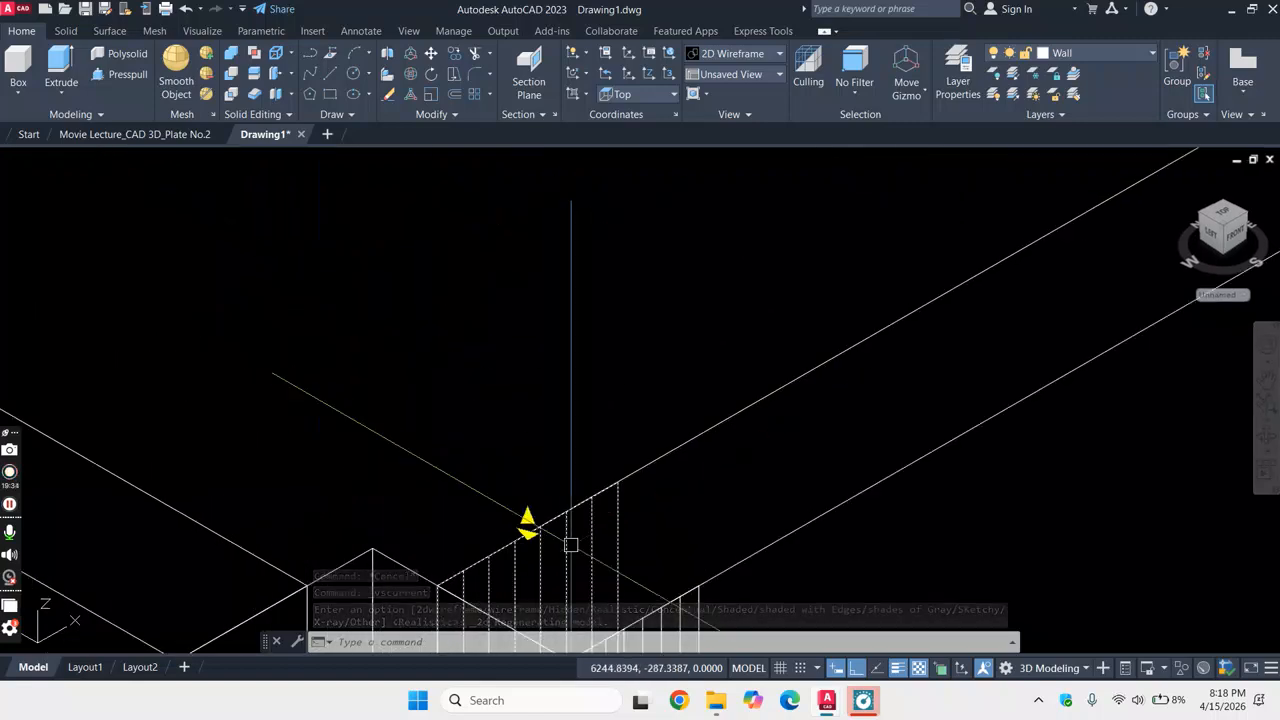
{"action": "key", "text": "Delete"}
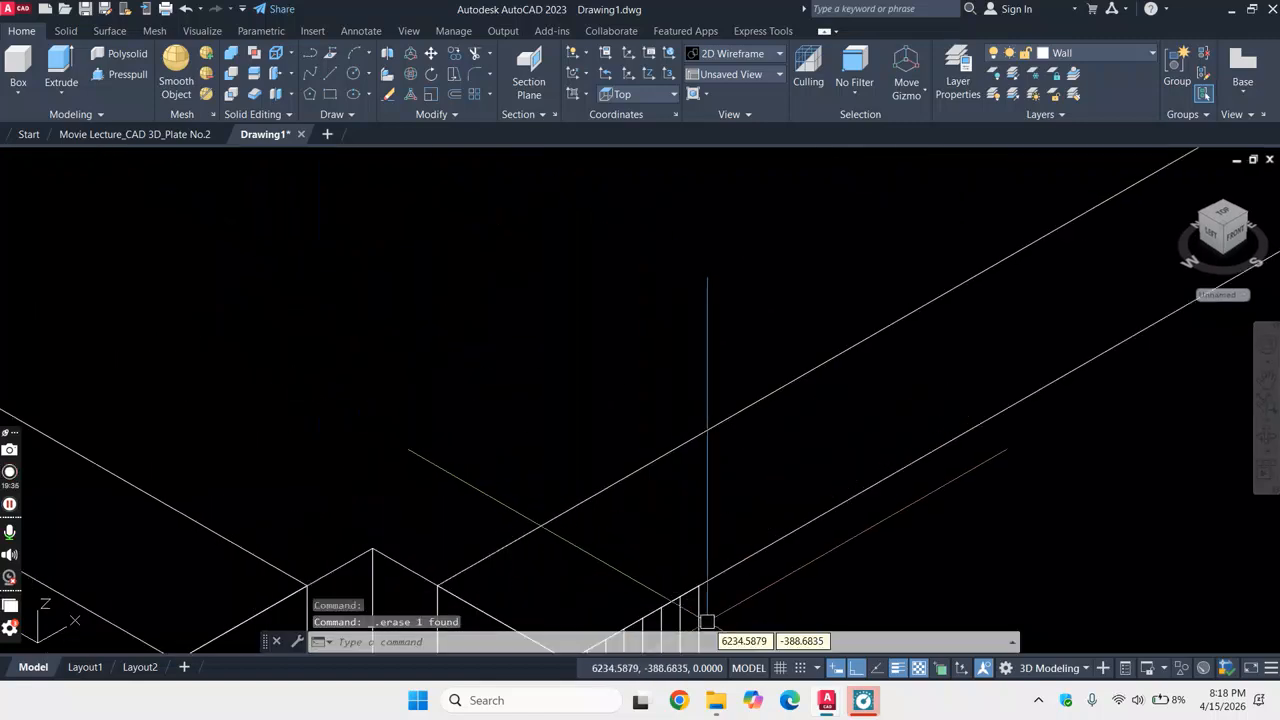
{"action": "scroll", "coordinate": [697, 609], "scroll_direction": "down", "scroll_amount": 8}
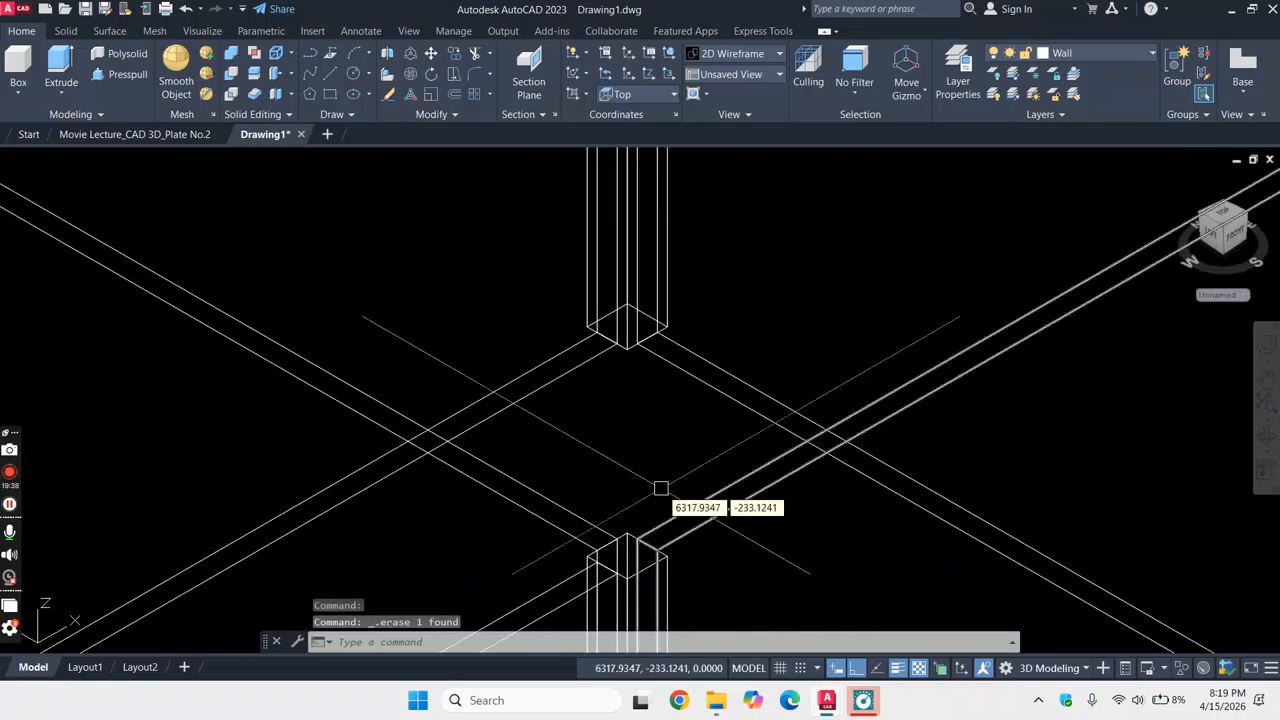
- Erase the two leftover surfaces at the corner of the inner walls in the room at the east end
{"action": "scroll", "coordinate": [905, 450], "scroll_direction": "down", "scroll_amount": 3}
{"action": "scroll", "coordinate": [900, 420], "scroll_direction": "up", "scroll_amount": 8}
{"action": "scroll", "coordinate": [886, 269], "scroll_direction": "up", "scroll_amount": 3}
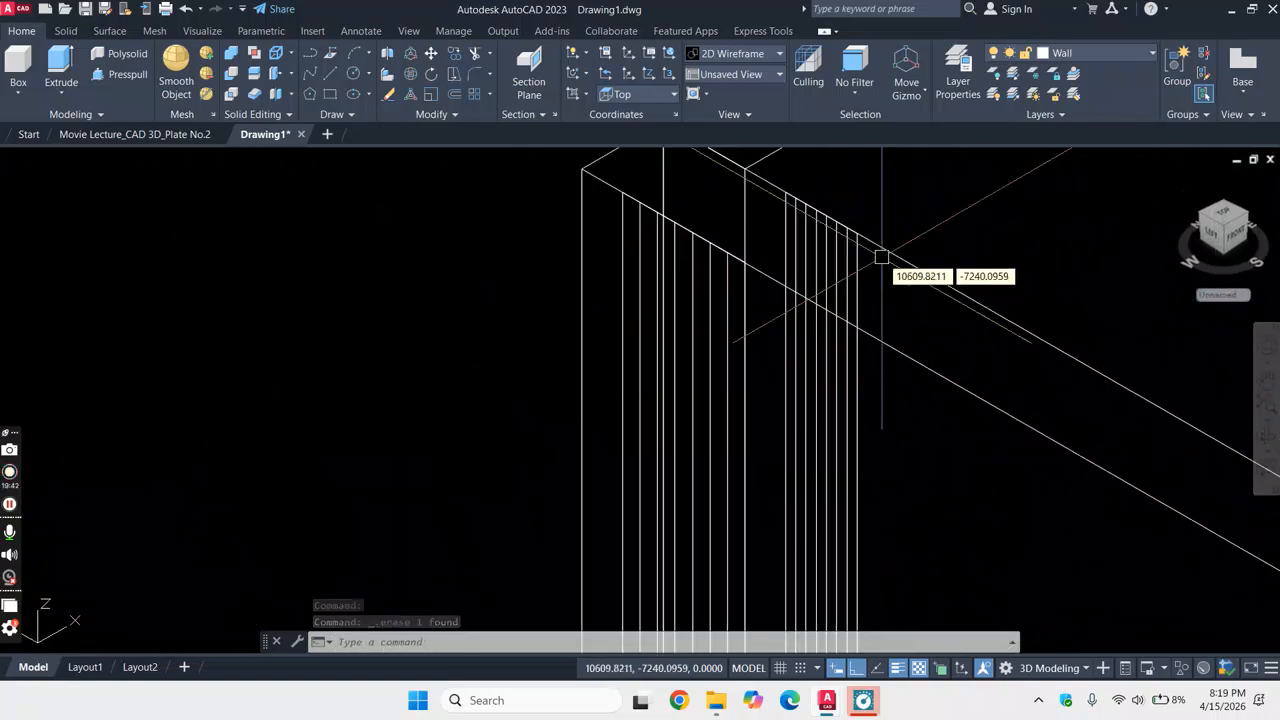
{"action": "left_click", "coordinate": [855, 262]}
{"action": "key", "text": "Delete"}
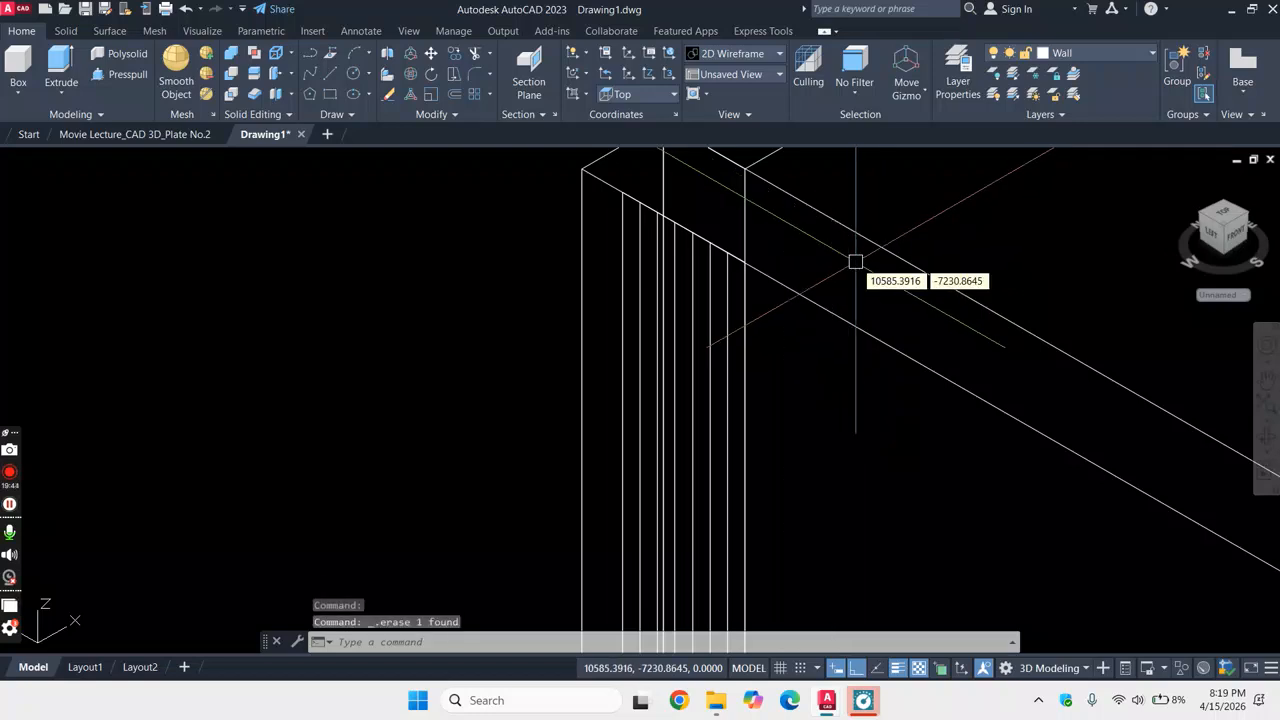
{"action": "left_click", "coordinate": [732, 304]}
{"action": "key", "text": "Delete"}
- Draw a single straight line in the empty area beside the building model
{"action": "scroll", "coordinate": [733, 304], "scroll_direction": "down", "scroll_amount": 4}
{"action": "scroll", "coordinate": [732, 304], "scroll_direction": "down", "scroll_amount": 5}
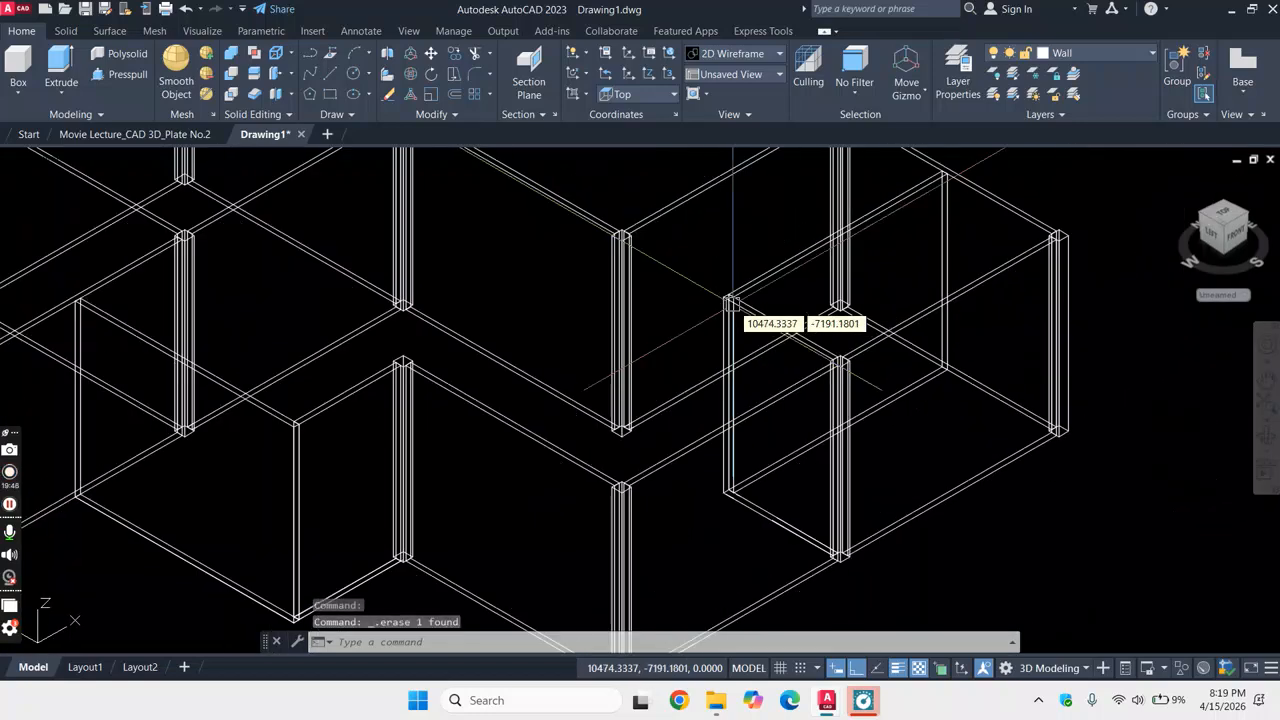
{"action": "left_click", "coordinate": [330, 78]}
{"action": "scroll", "coordinate": [634, 331], "scroll_direction": "down", "scroll_amount": 2}
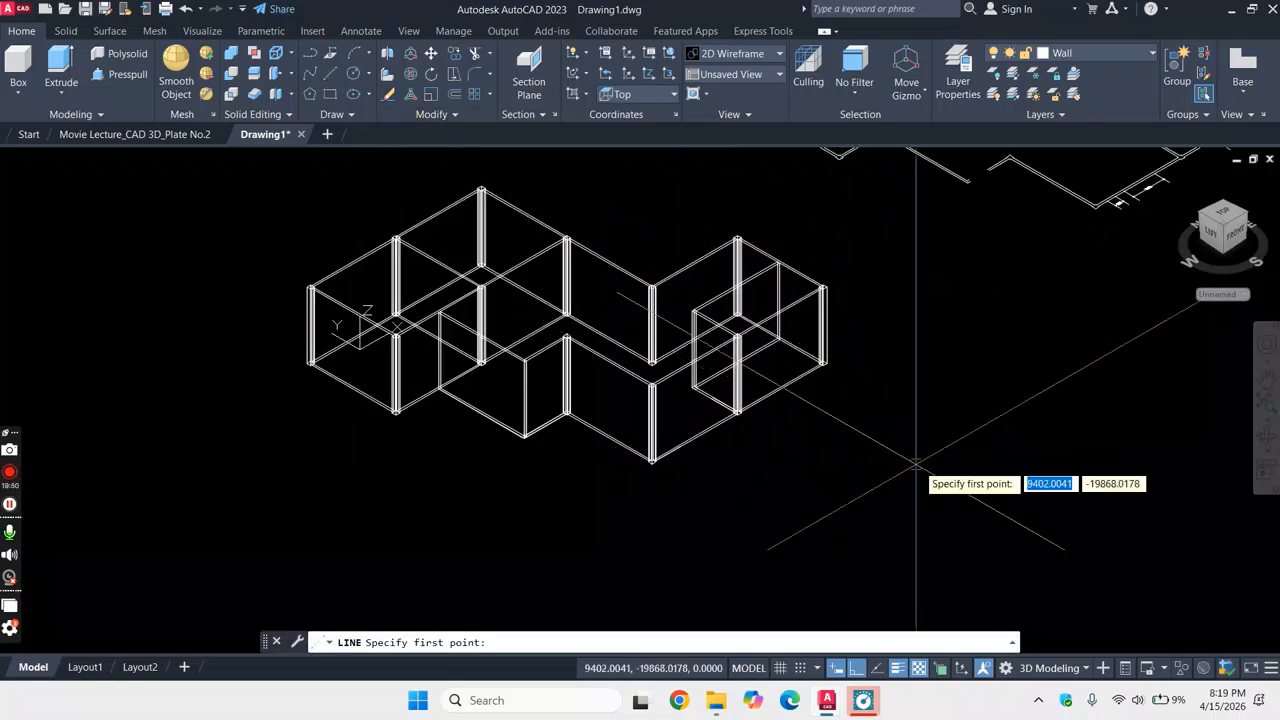
{"action": "left_click", "coordinate": [905, 455]}
{"action": "left_click", "coordinate": [1066, 378]}
{"action": "key", "text": "Return"}
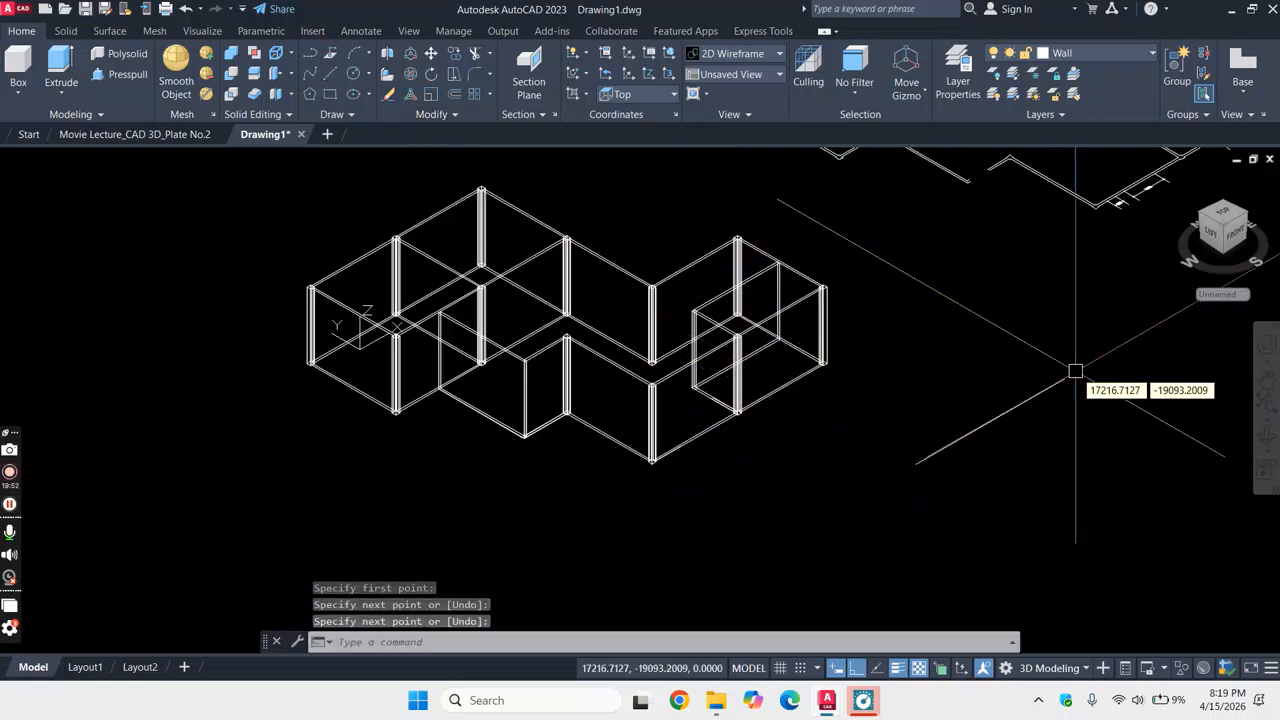
- Extrude the single line upward into a surface about 4961 high
{"action": "left_click", "coordinate": [55, 62]}
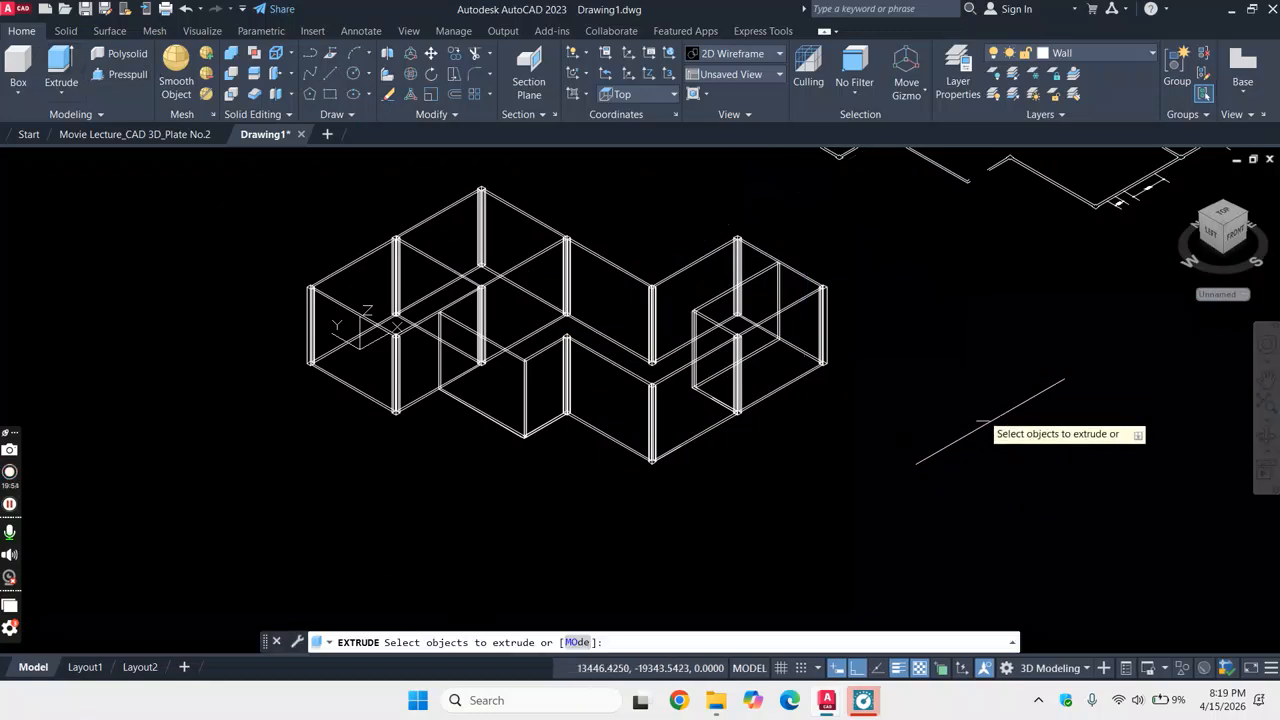
{"action": "left_click", "coordinate": [980, 427]}
{"action": "key", "text": "Return"}
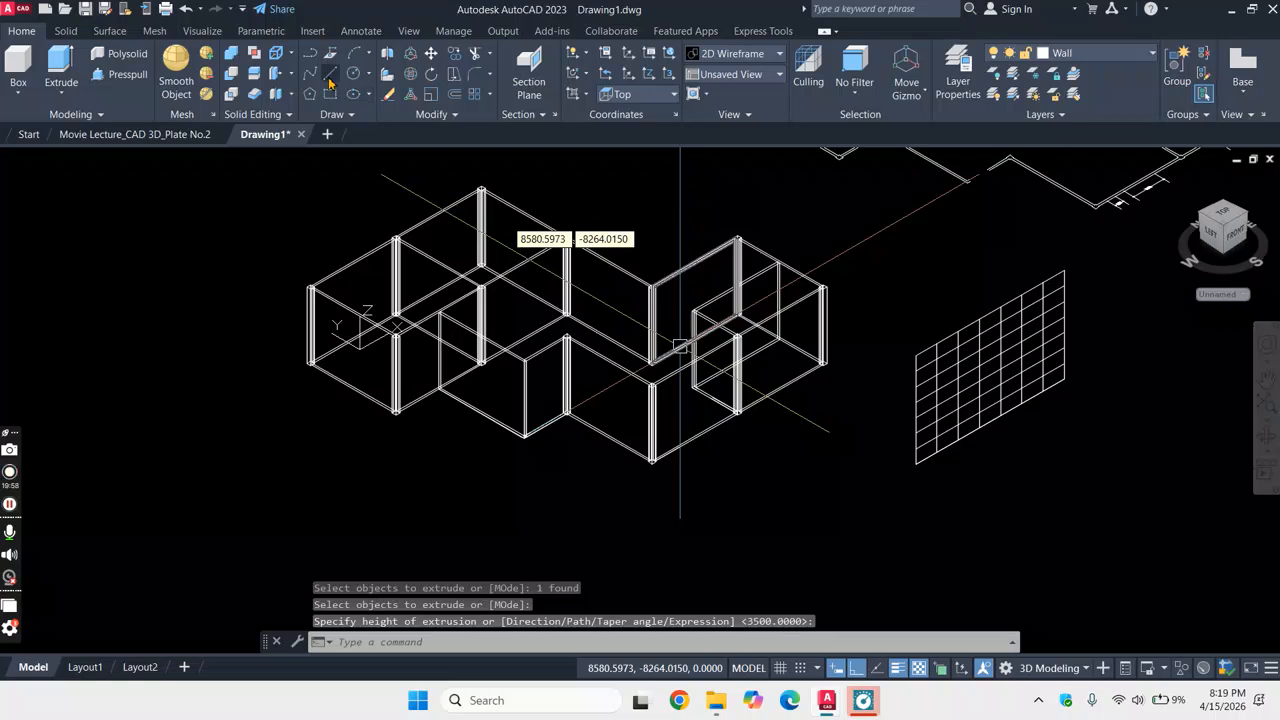
- Draw three connected orthogonal lines forming an open U-shaped outline beside the extruded sample surface
{"action": "type", "text": "l"}
{"action": "key", "text": "Return"}
{"action": "scroll", "coordinate": [762, 382], "scroll_direction": "down", "scroll_amount": 2}
{"action": "scroll", "coordinate": [936, 439], "scroll_direction": "up", "scroll_amount": 2}
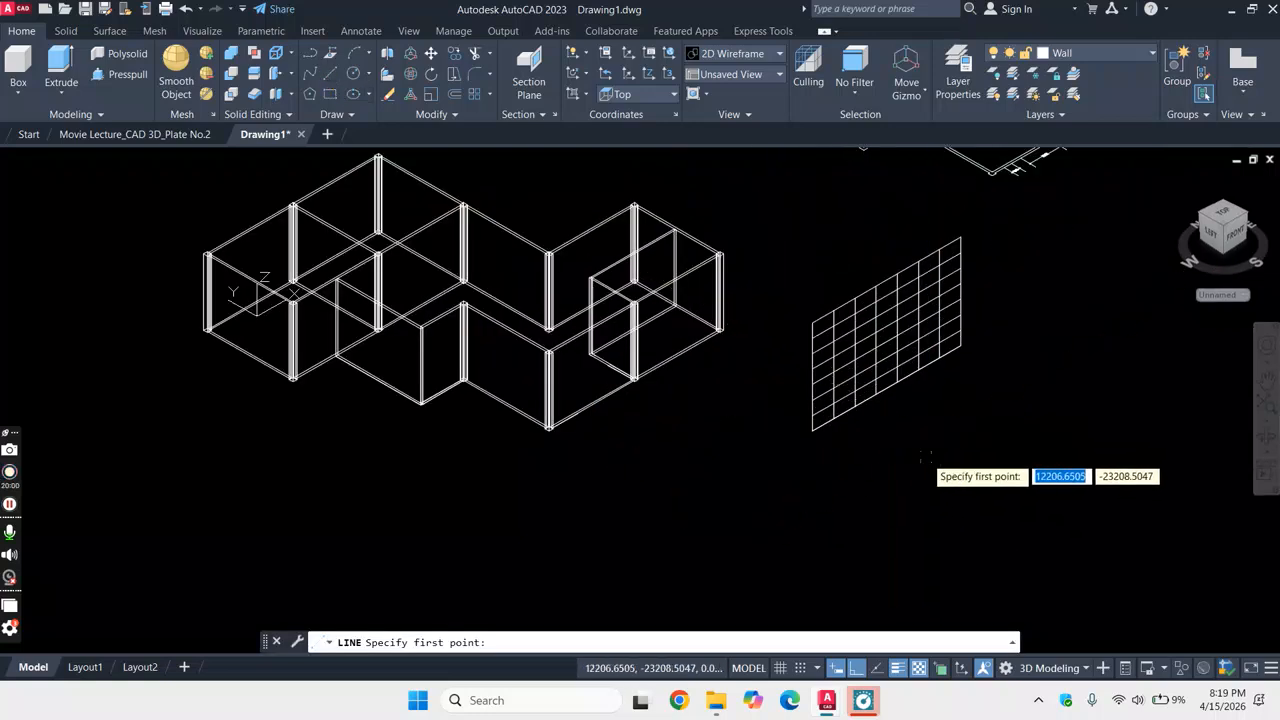
{"action": "left_click", "coordinate": [925, 458]}
{"action": "left_click", "coordinate": [1041, 395]}
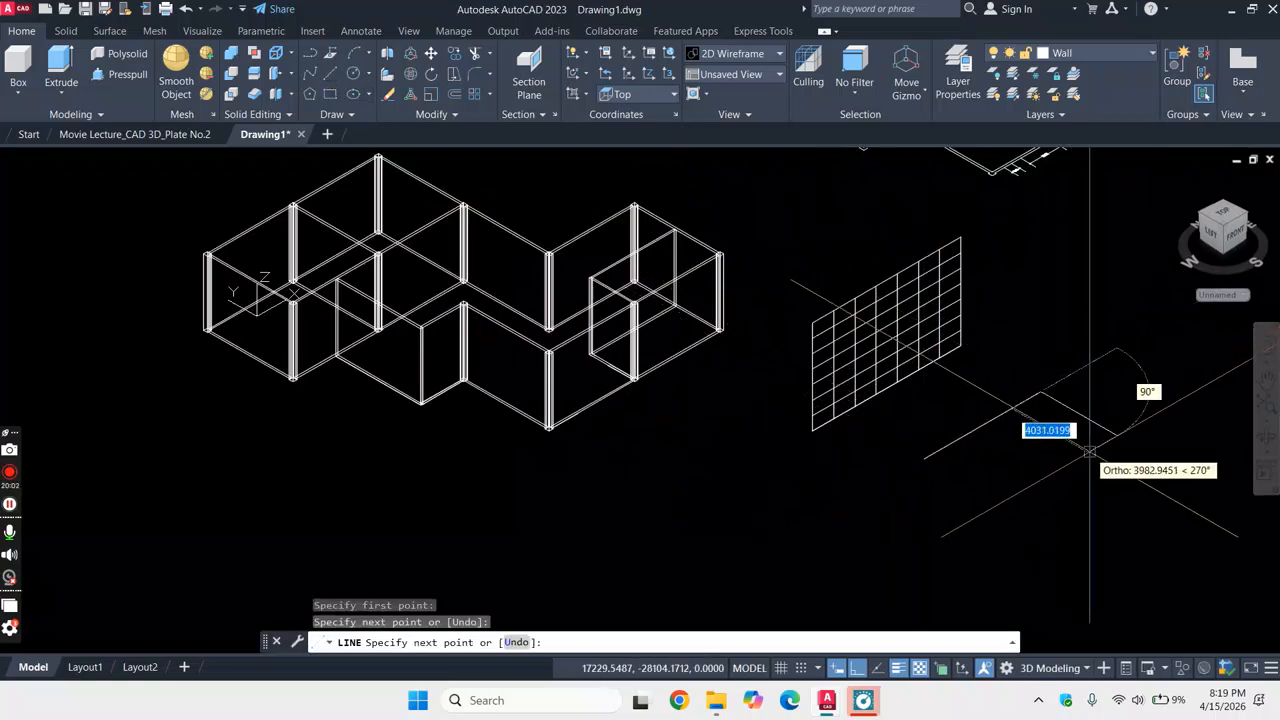
{"action": "left_click", "coordinate": [1141, 451]}
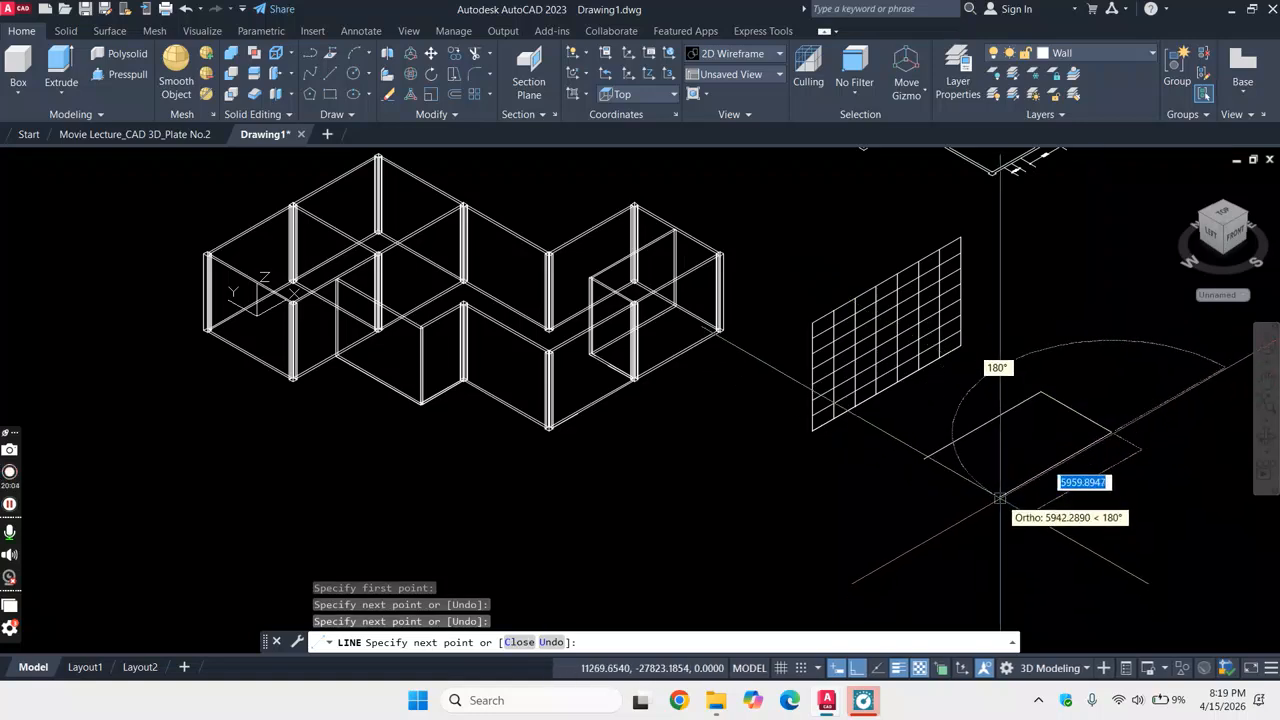
{"action": "left_click", "coordinate": [1000, 497]}
{"action": "key", "text": "Return"}
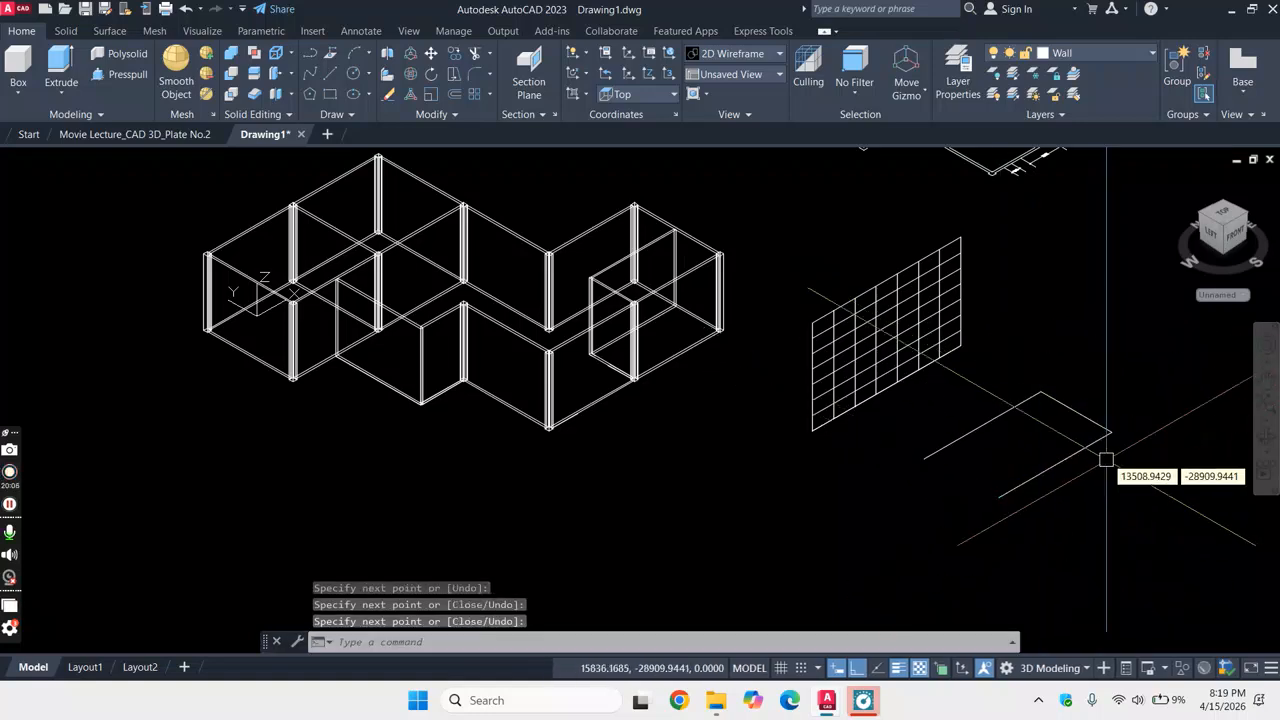
- Extrude the separate lines of the U-shaped outline upward to a height of about 7695
{"action": "left_click", "coordinate": [1071, 412]}
{"action": "left_click", "coordinate": [980, 437]}
{"action": "left_click", "coordinate": [59, 66]}
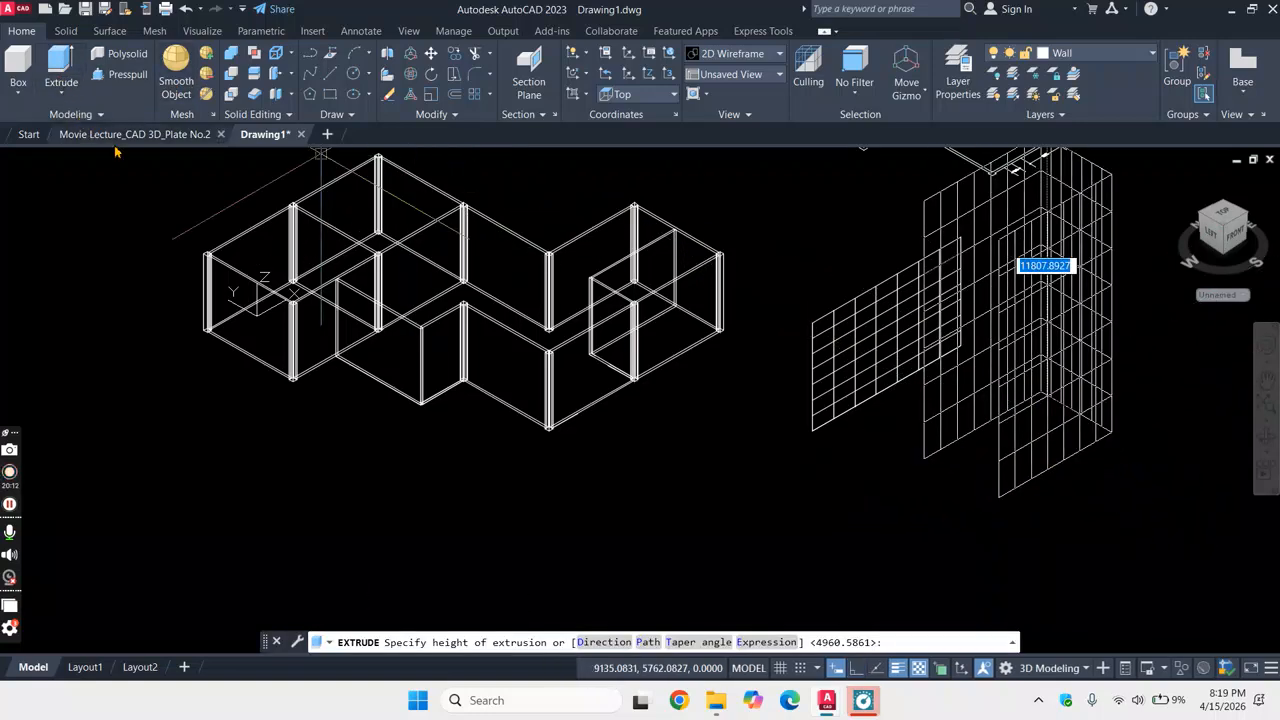
{"action": "left_click", "coordinate": [995, 245]}
- Erase the extruded sample surfaces, keeping the original lines
{"action": "scroll", "coordinate": [970, 330], "scroll_direction": "down", "scroll_amount": 4}
{"action": "scroll", "coordinate": [975, 335], "scroll_direction": "up", "scroll_amount": 2}
{"action": "scroll", "coordinate": [993, 336], "scroll_direction": "up", "scroll_amount": 2}
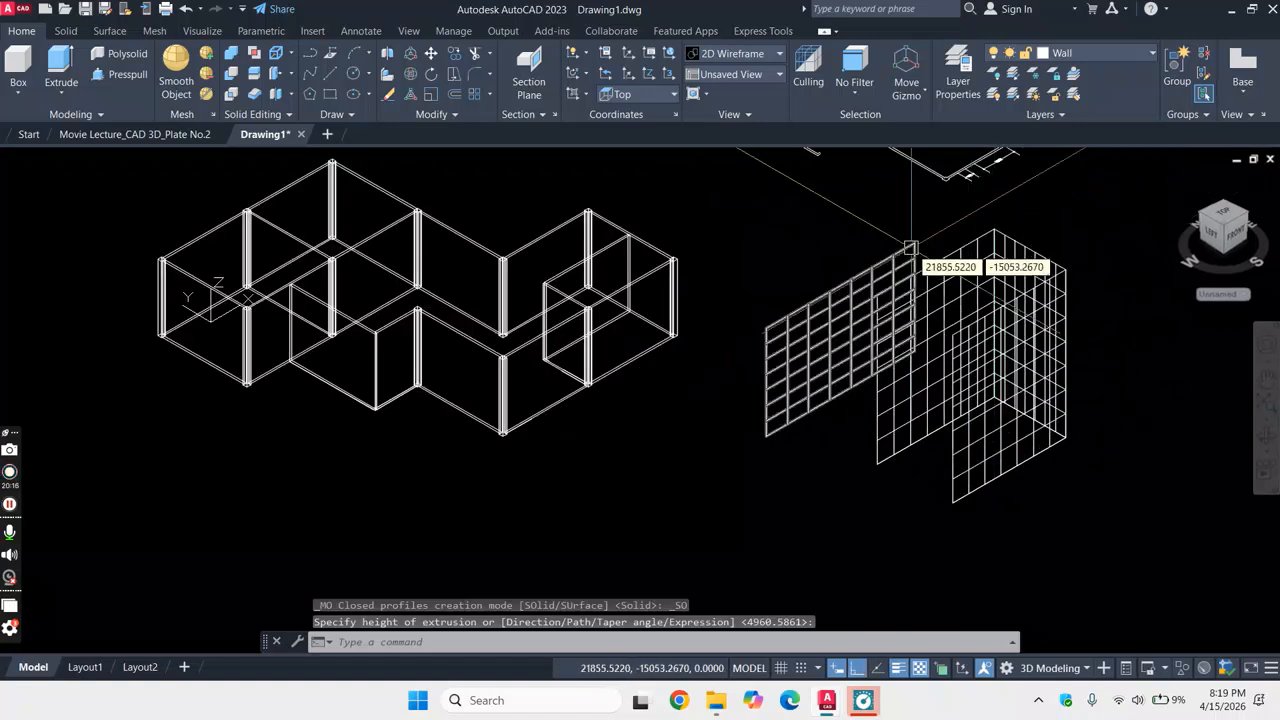
{"action": "key", "text": "Escape"}
{"action": "key", "text": "Delete"}
{"action": "left_click", "coordinate": [943, 282]}
{"action": "key", "text": "Delete"}
{"action": "left_click", "coordinate": [1022, 262]}
{"action": "key", "text": "Delete"}
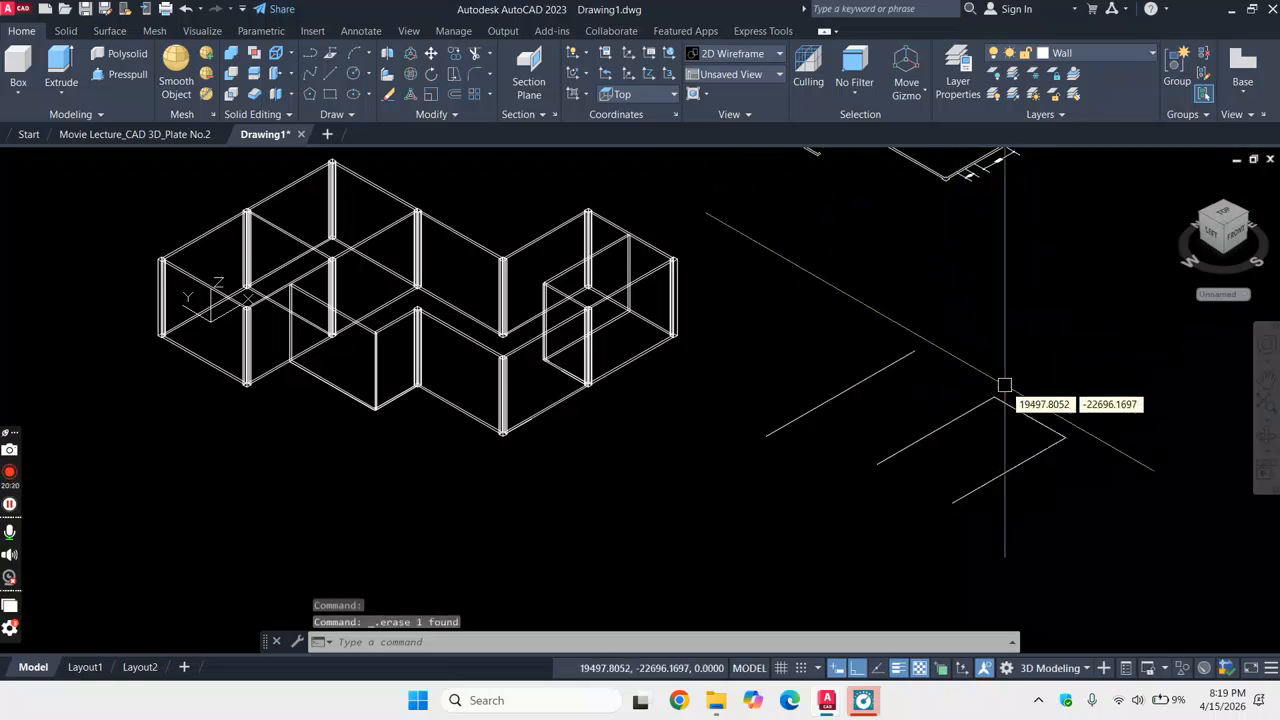
- Join the three connected lines of the U-shaped outline into one polyline
{"action": "left_click", "coordinate": [957, 415]}
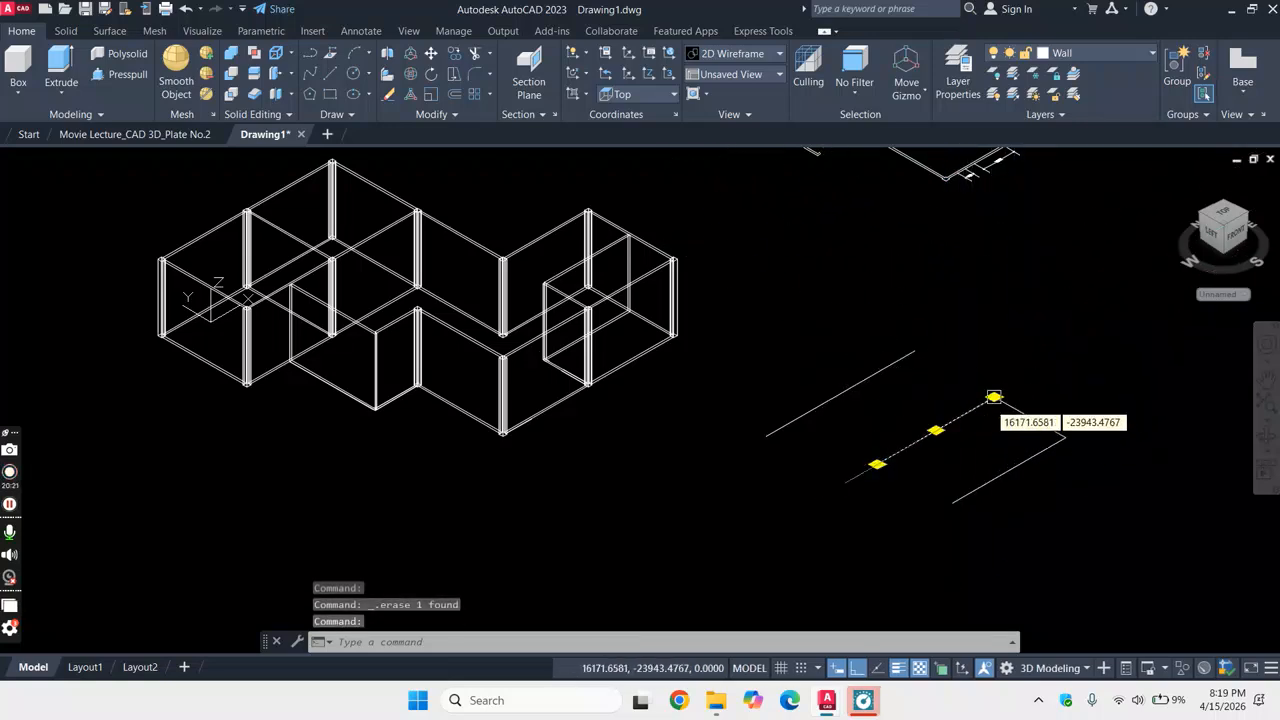
{"action": "left_click", "coordinate": [1018, 466]}
{"action": "type", "text": "J"}
{"action": "key", "text": "Return"}
{"action": "left_click", "coordinate": [66, 66]}
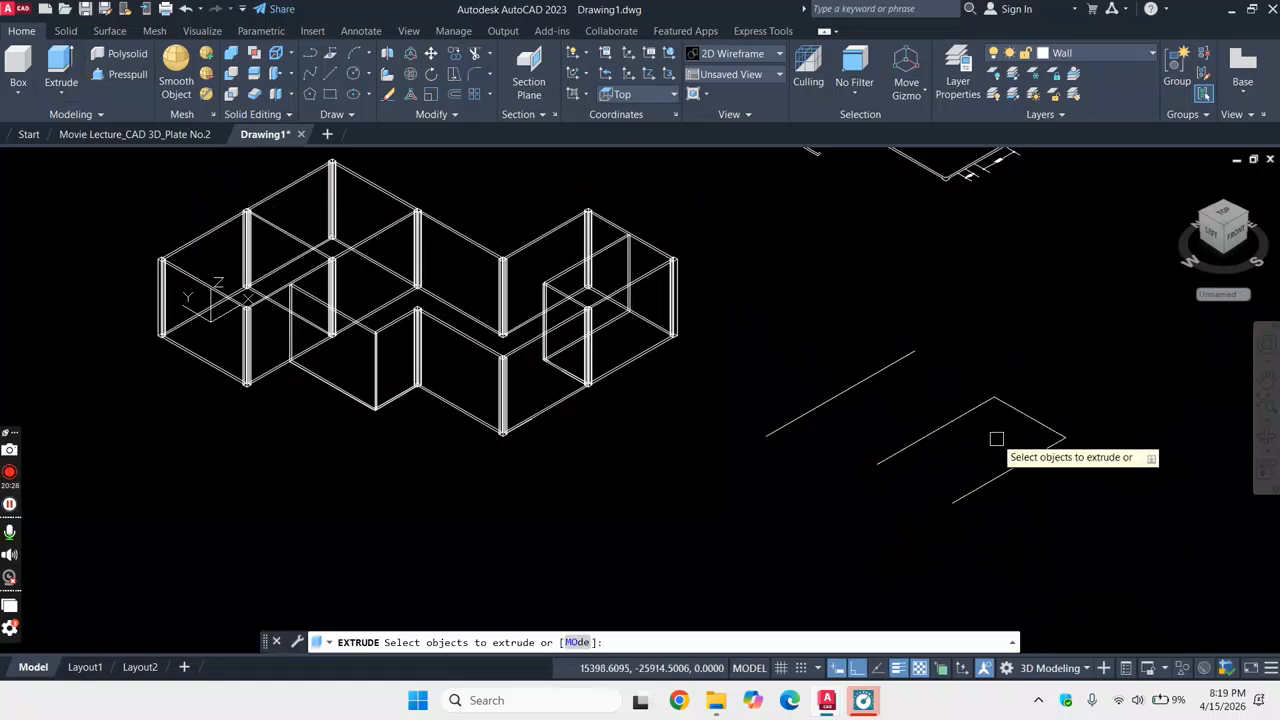
{"action": "left_click", "coordinate": [963, 423]}
{"action": "key", "text": "Return"}
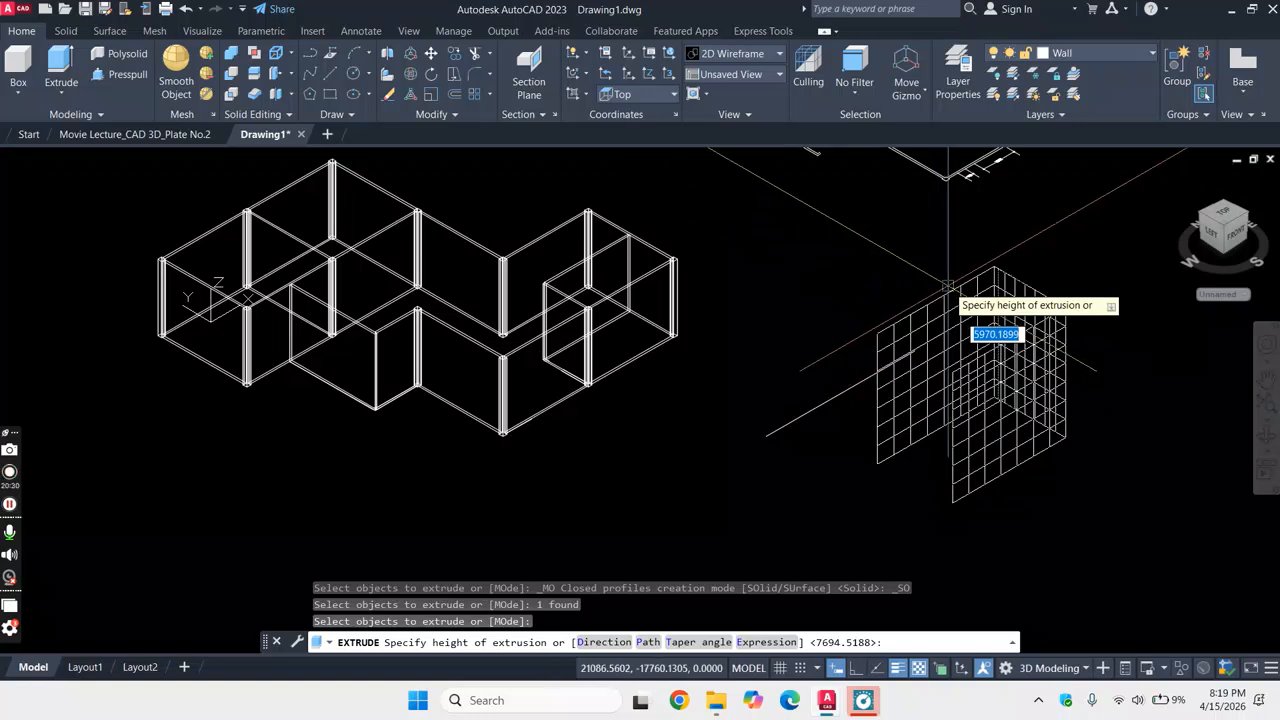
{"action": "key", "text": "Escape"}
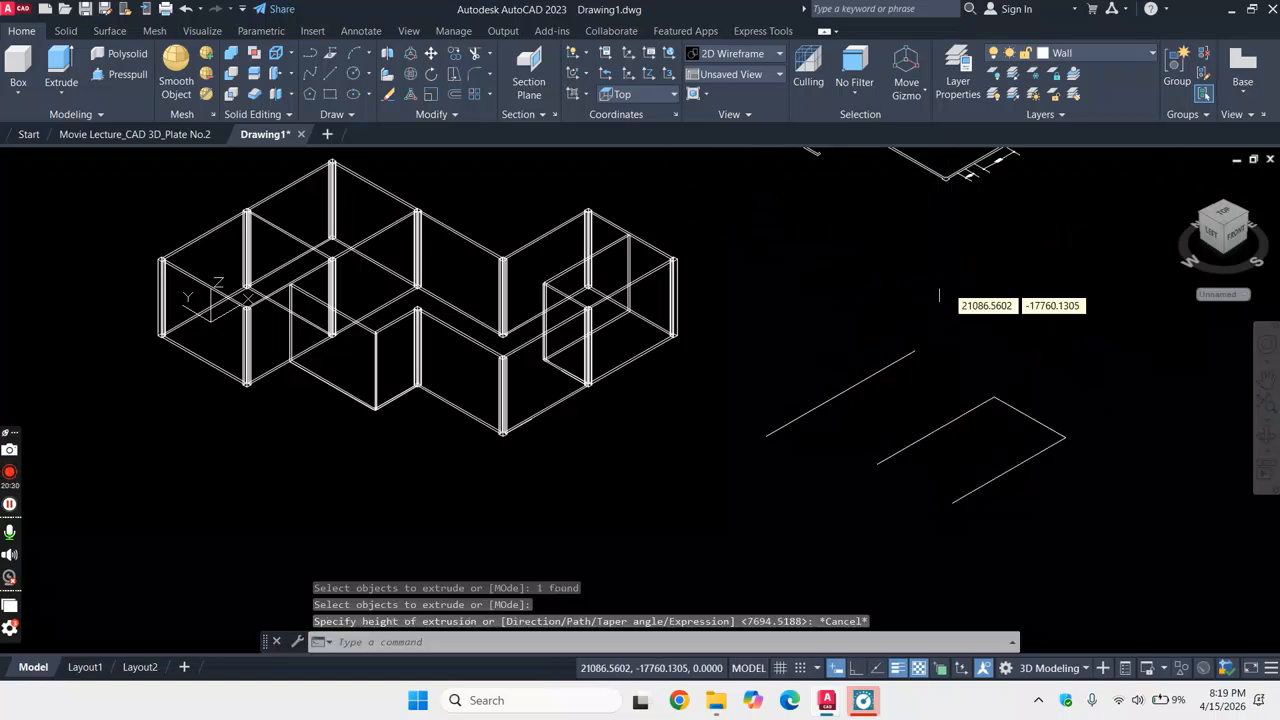
- Erase the joined U-shaped outline and the single sample line beside it
{"action": "left_click", "coordinate": [967, 411]}
{"action": "key", "text": "Delete"}
{"action": "left_click", "coordinate": [873, 373]}
{"action": "key", "text": "Delete"}
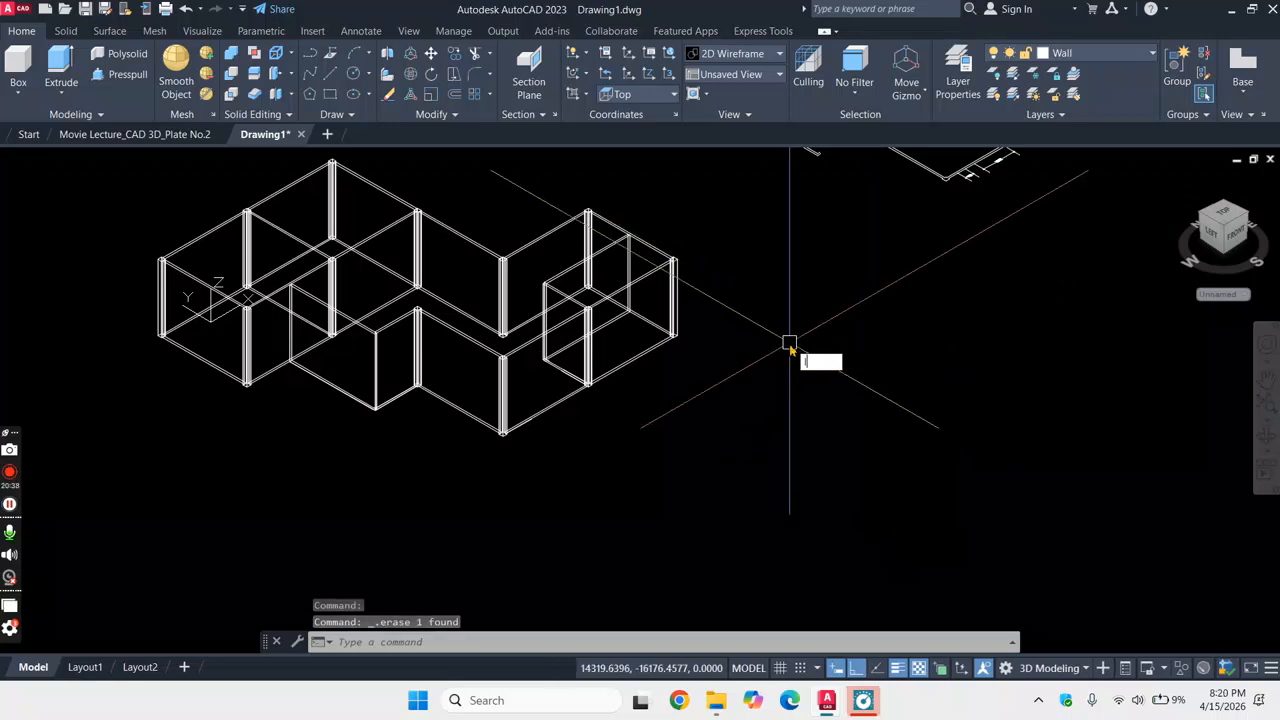
- Turn on the Doors and Windows layers in the layer properties and close the layer manager
{"action": "type", "text": "LA"}
{"action": "key", "text": "Return"}
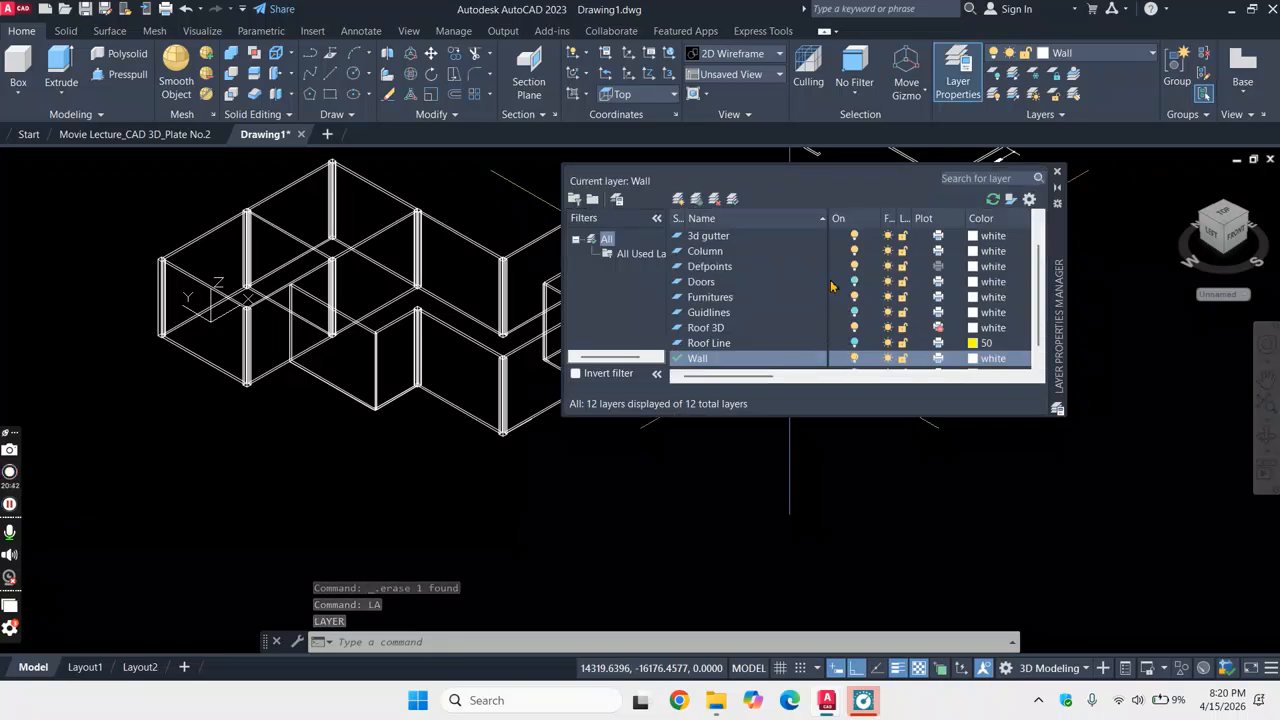
{"action": "scroll", "coordinate": [851, 283], "scroll_direction": "up", "scroll_amount": 1}
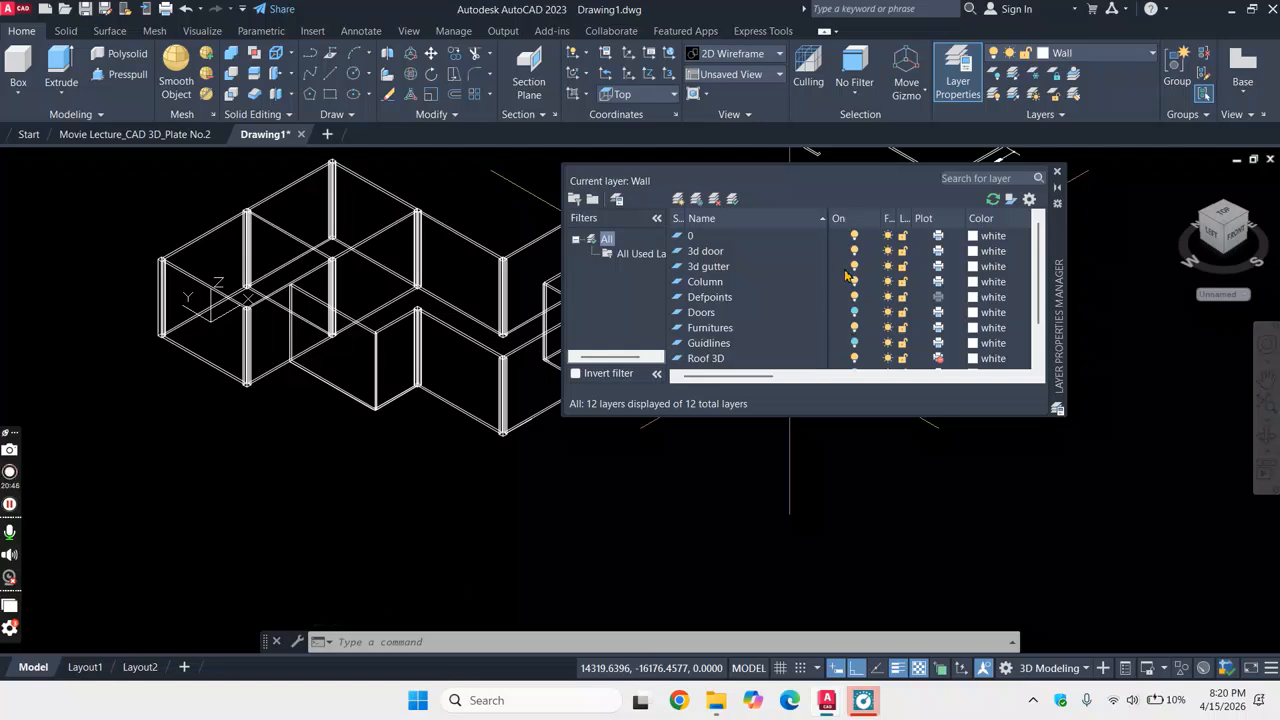
{"action": "scroll", "coordinate": [801, 287], "scroll_direction": "down", "scroll_amount": 1}
{"action": "scroll", "coordinate": [799, 293], "scroll_direction": "up", "scroll_amount": 1}
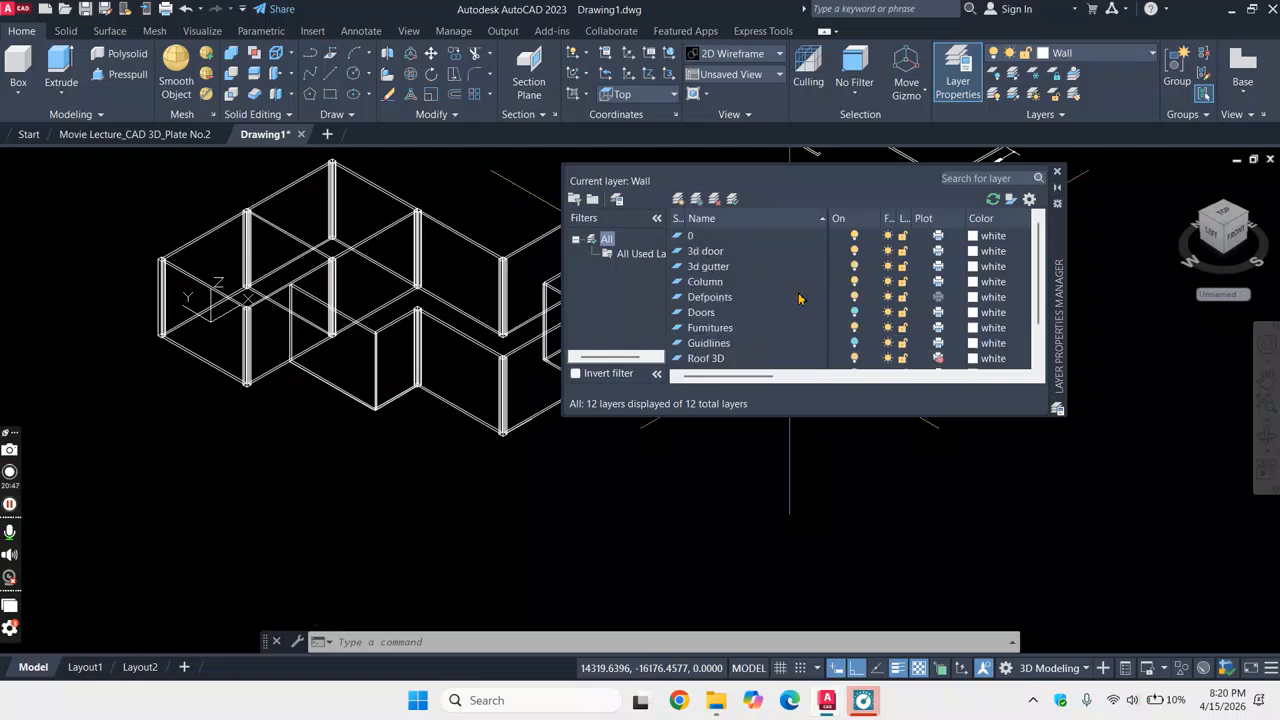
{"action": "left_click", "coordinate": [853, 311]}
{"action": "scroll", "coordinate": [853, 330], "scroll_direction": "down", "scroll_amount": 1}
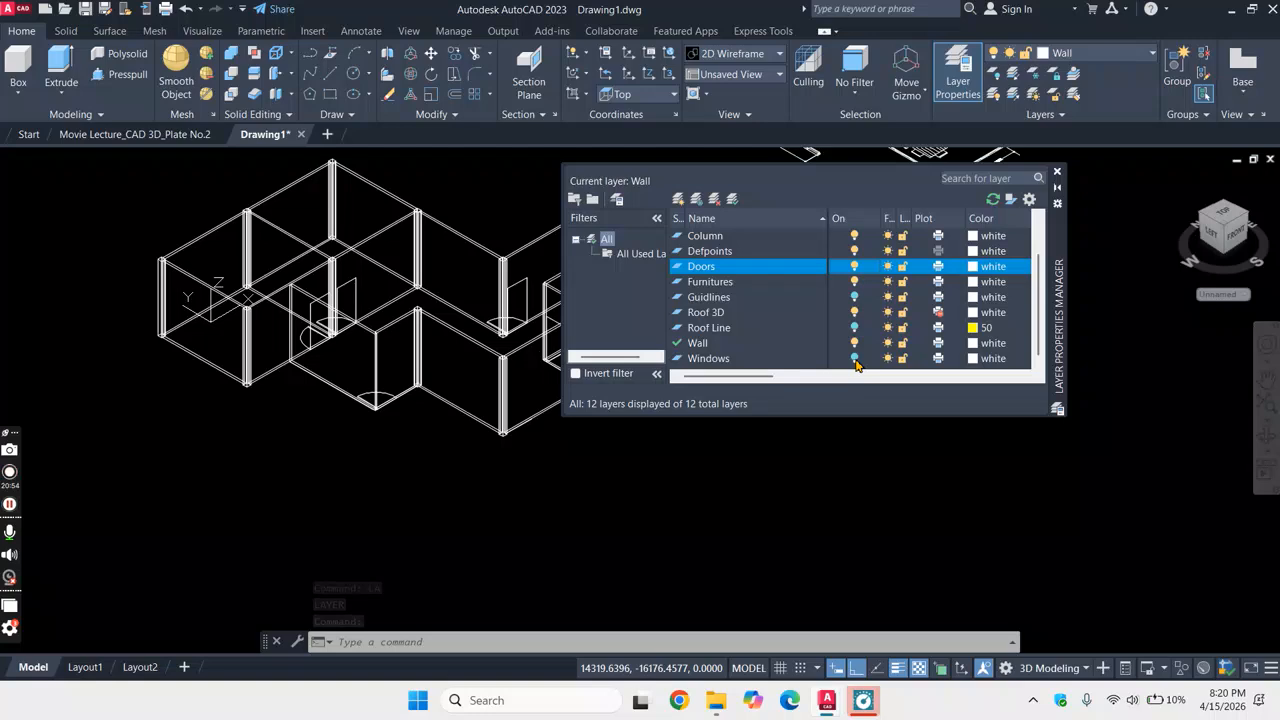
{"action": "left_click", "coordinate": [854, 359]}
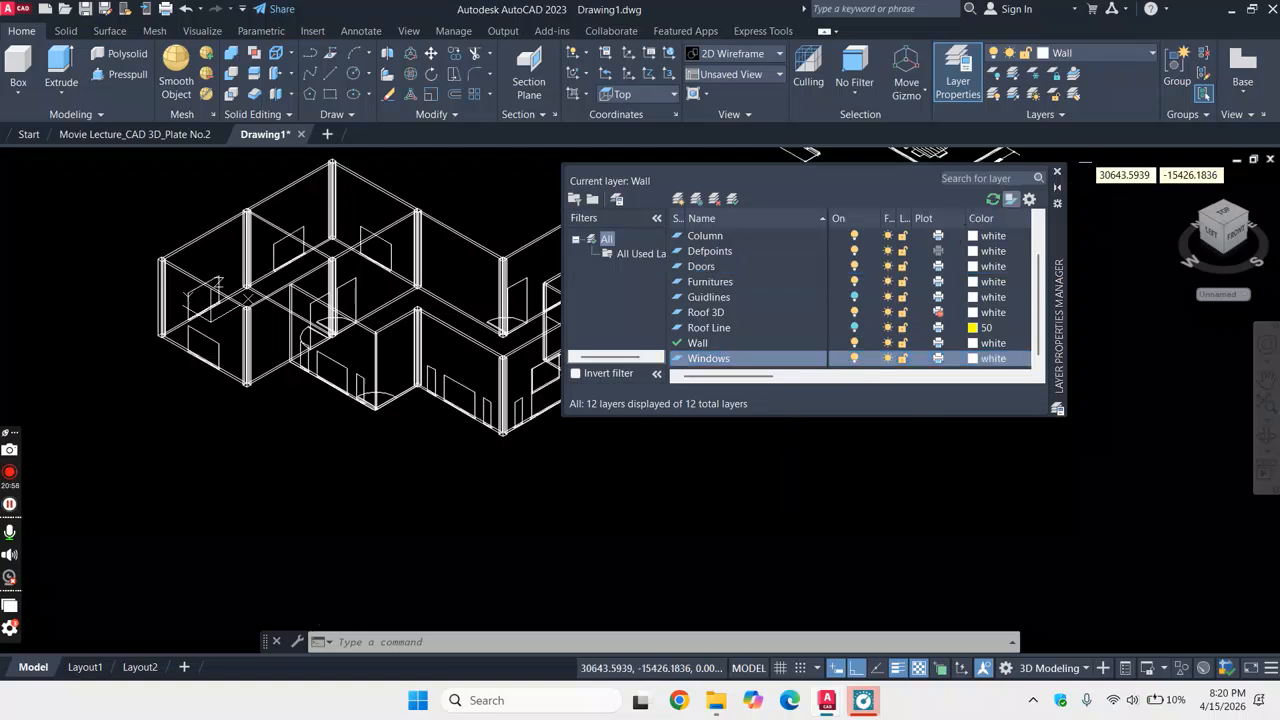
{"action": "left_click", "coordinate": [1057, 175]}
{"action": "scroll", "coordinate": [423, 314], "scroll_direction": "up", "scroll_amount": 3}
{"action": "scroll", "coordinate": [623, 349], "scroll_direction": "down", "scroll_amount": 5}
{"action": "scroll", "coordinate": [637, 303], "scroll_direction": "up", "scroll_amount": 6}
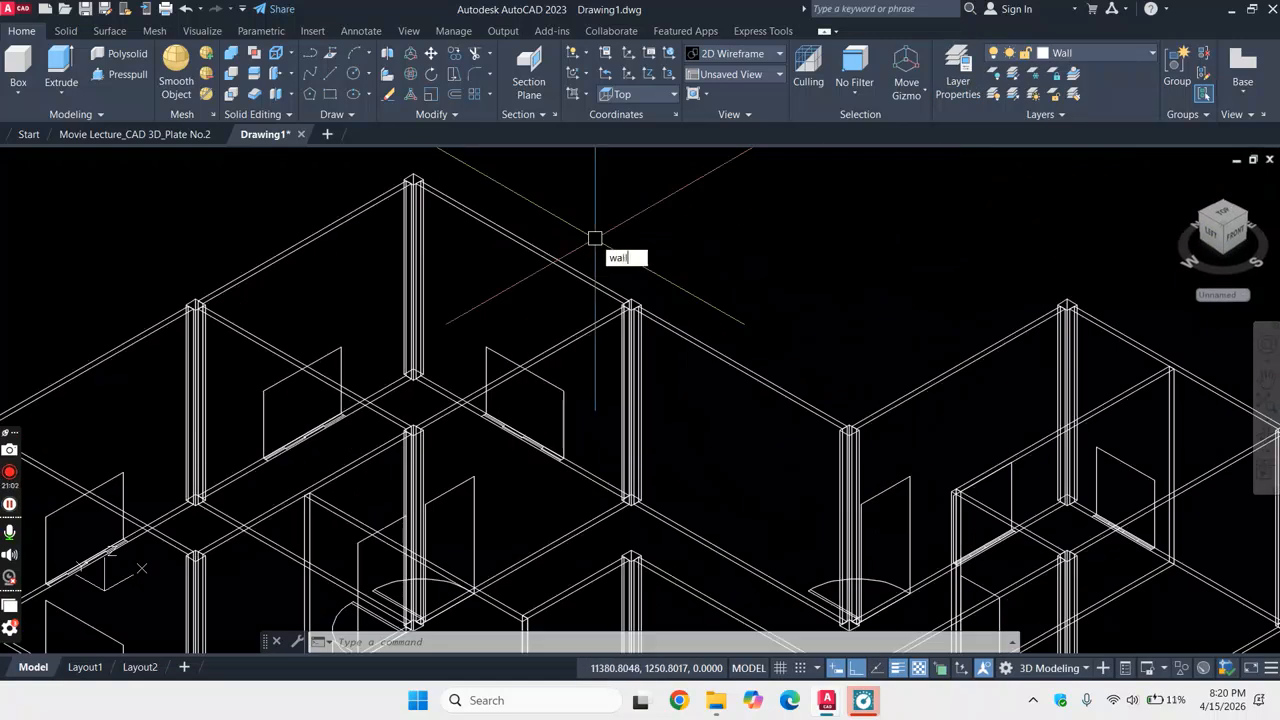
{"action": "key", "text": "Return"}
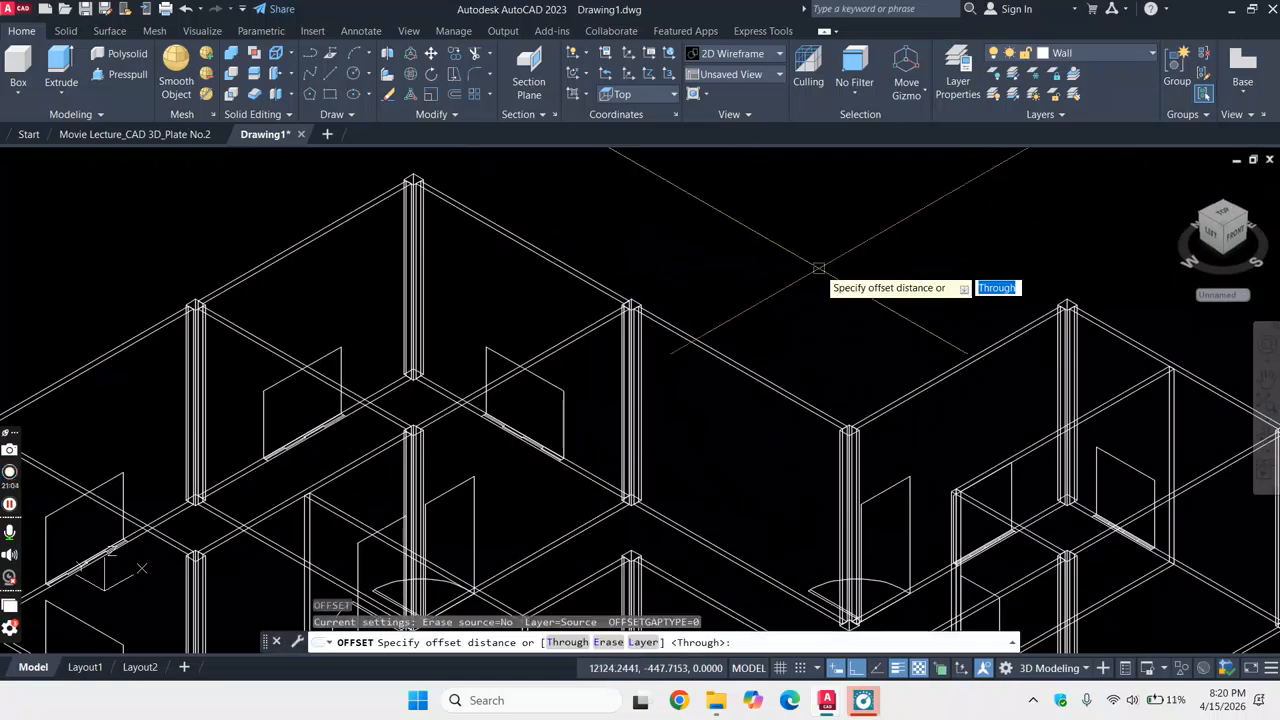
{"action": "key", "text": "Escape"}
{"action": "key", "text": "Escape"}
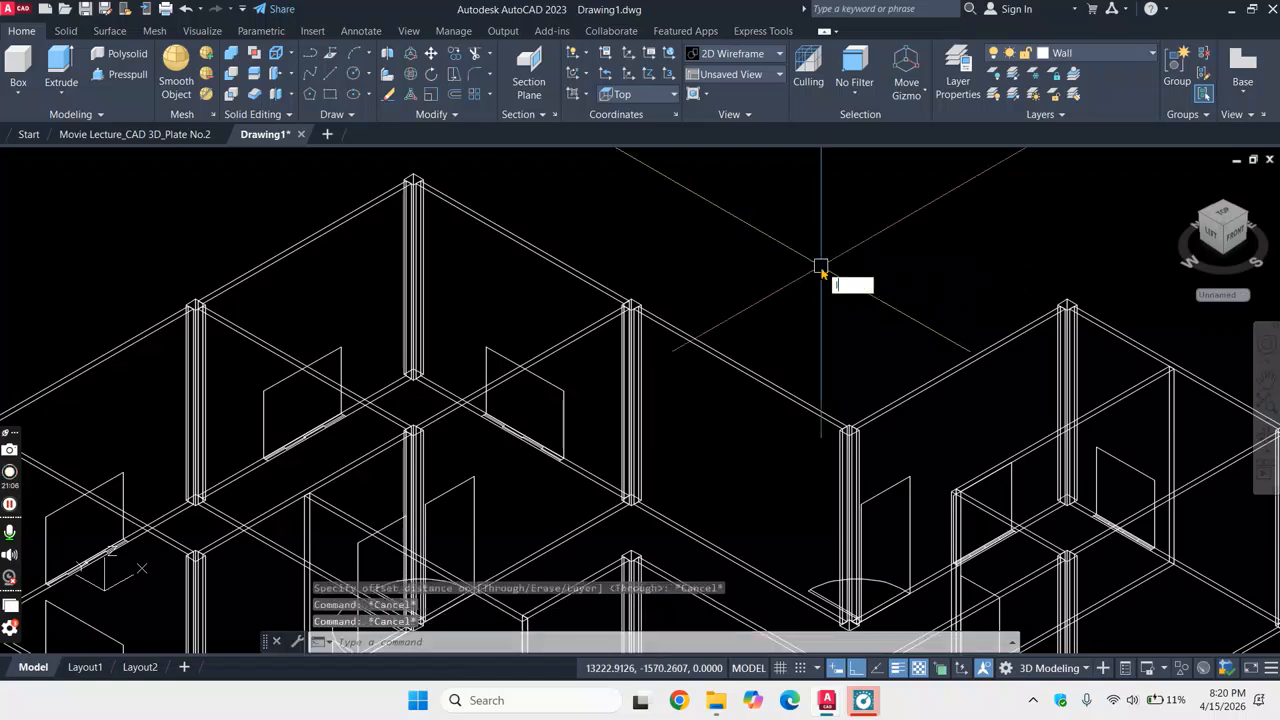
- Make Windows the current layer and turn off the Wall and Column layers
{"action": "type", "text": "la"}
{"action": "key", "text": "Return"}
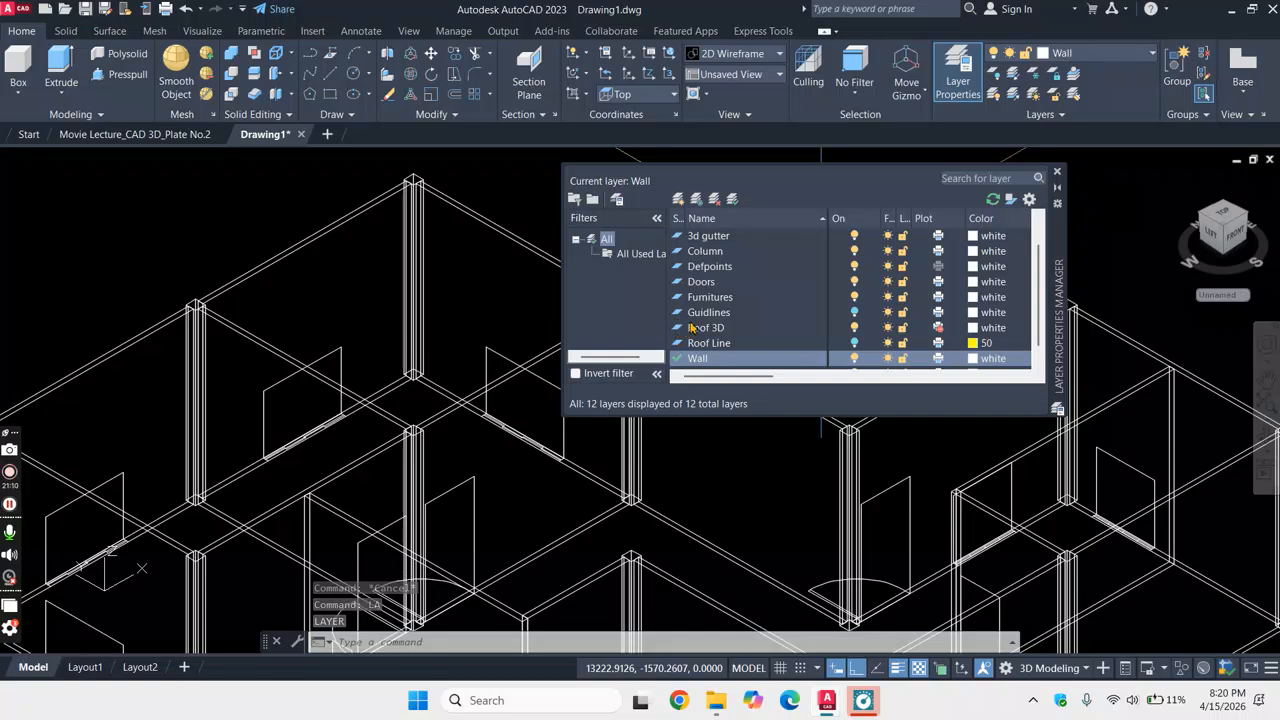
{"action": "scroll", "coordinate": [706, 342], "scroll_direction": "down", "scroll_amount": 1}
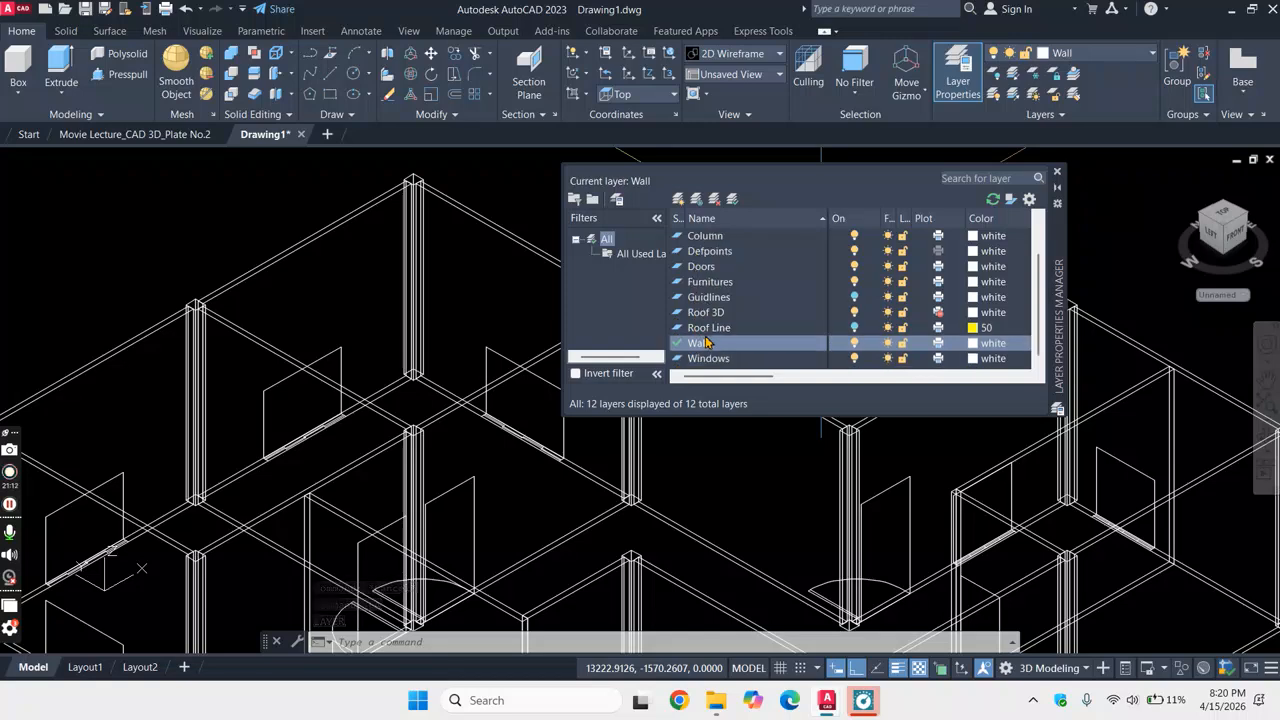
{"action": "left_click", "coordinate": [681, 362]}
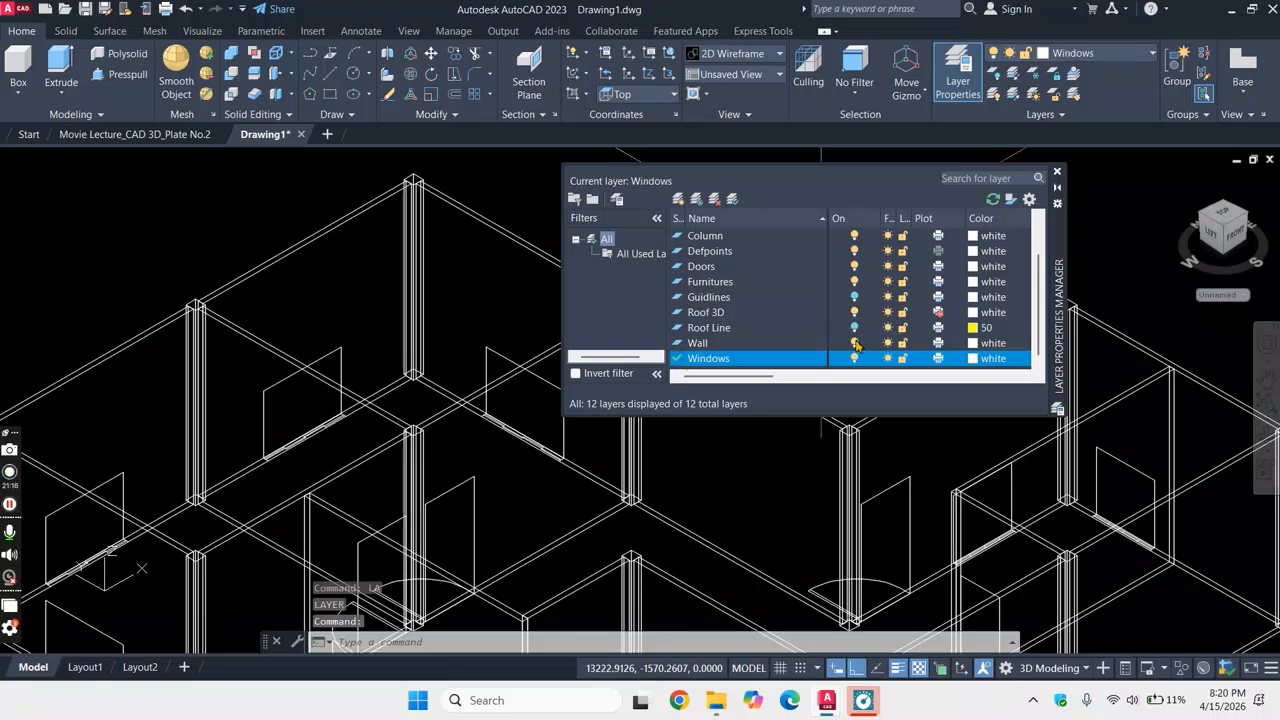
{"action": "left_click", "coordinate": [855, 343]}
{"action": "scroll", "coordinate": [928, 258], "scroll_direction": "up", "scroll_amount": 3}
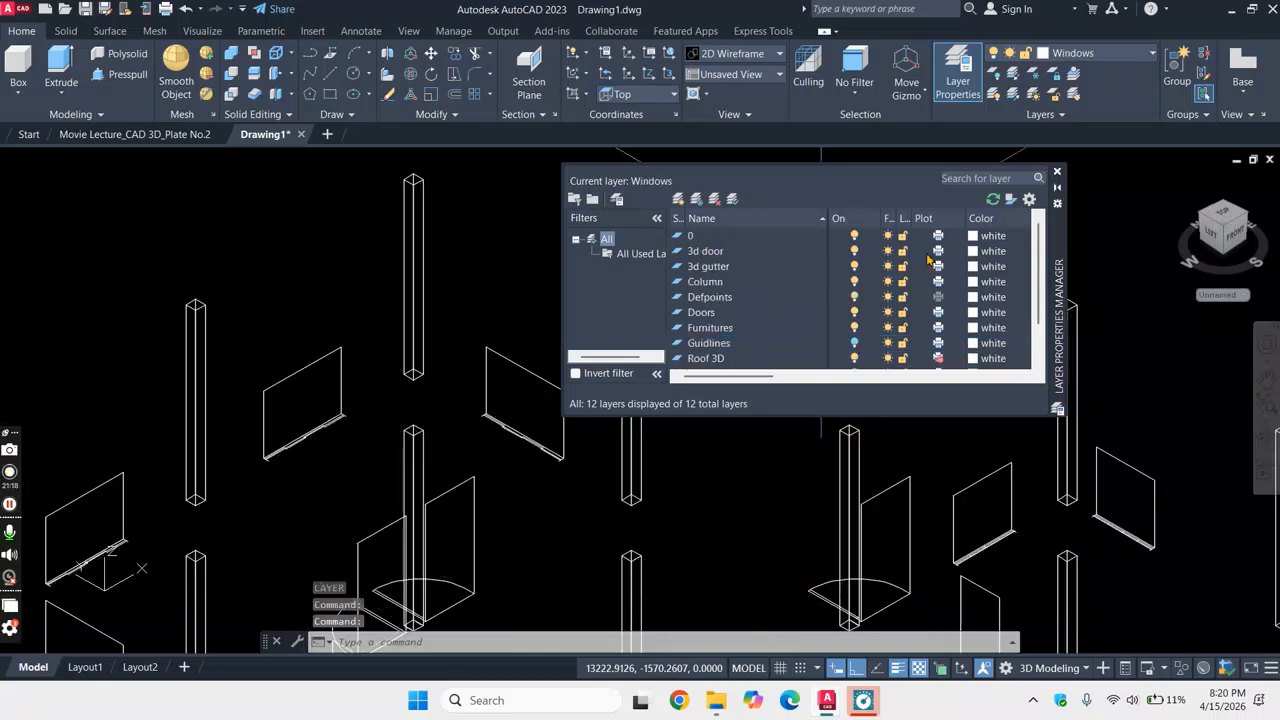
{"action": "left_click", "coordinate": [853, 283]}
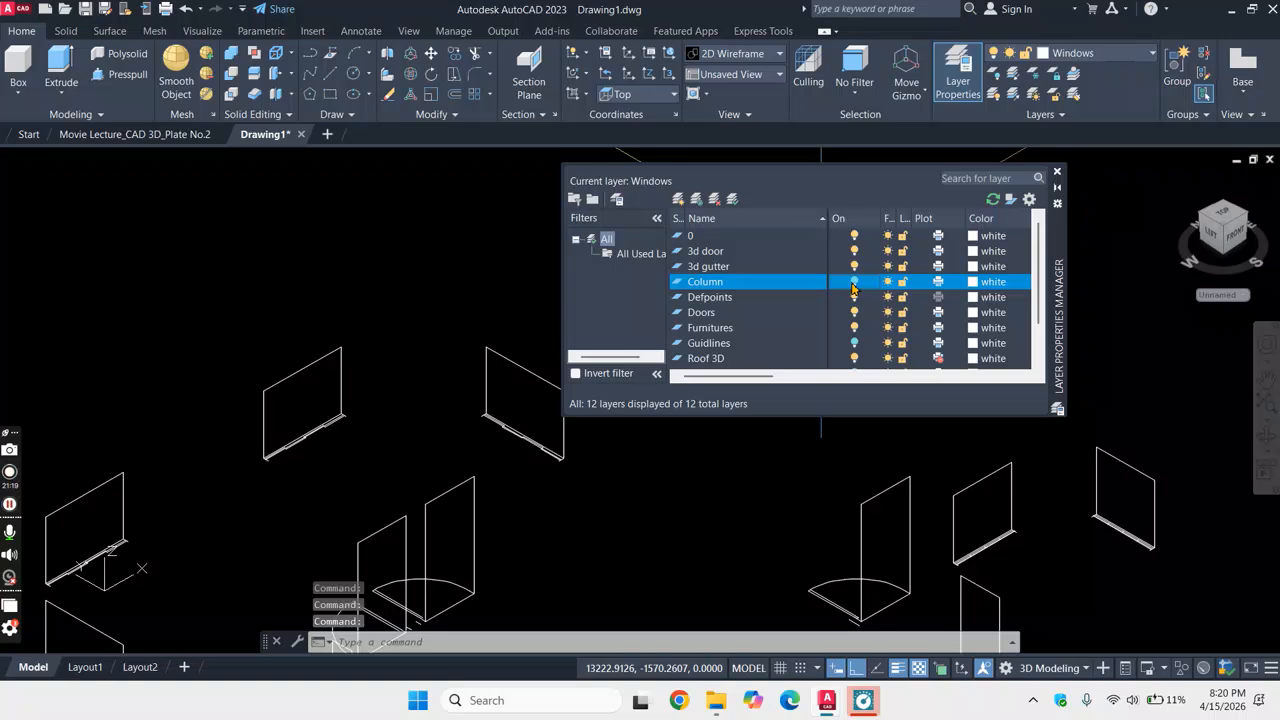
{"action": "left_click", "coordinate": [1058, 175]}
- Turn off the Doors layer so only the window geometry of the building is displayed
{"action": "scroll", "coordinate": [880, 283], "scroll_direction": "down", "scroll_amount": 3}
{"action": "scroll", "coordinate": [834, 386], "scroll_direction": "up", "scroll_amount": 5}
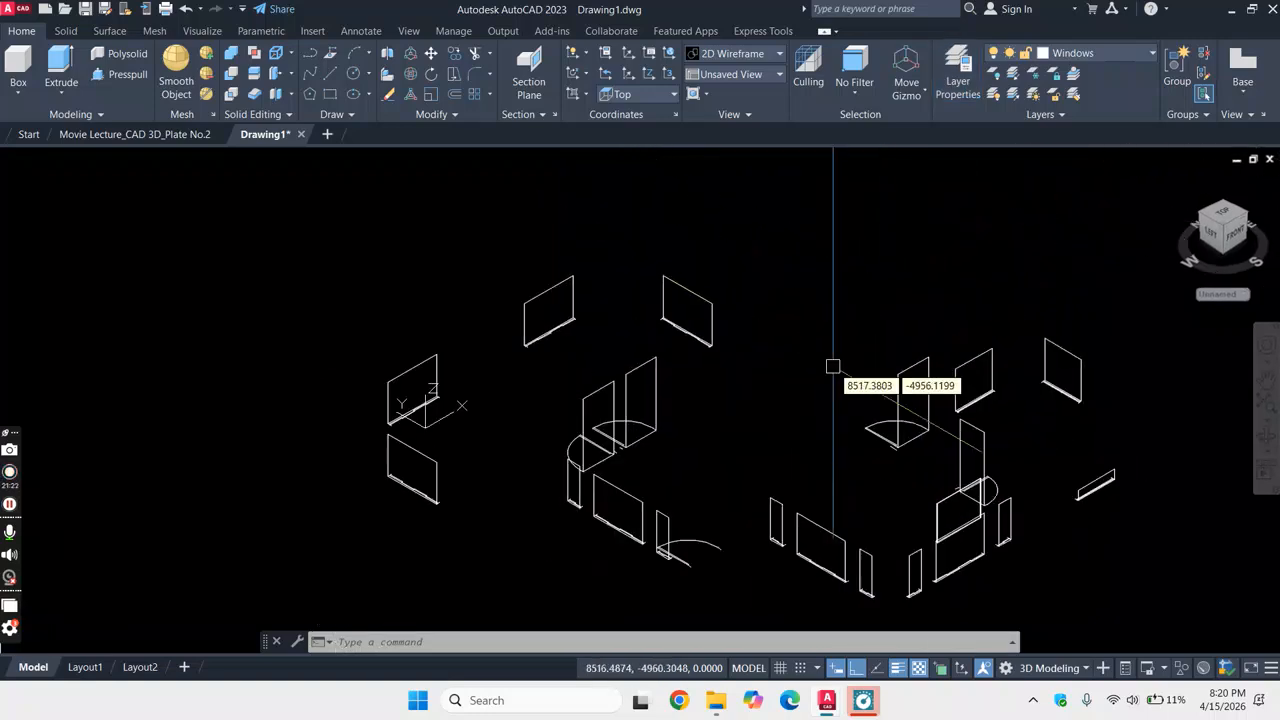
{"action": "scroll", "coordinate": [683, 374], "scroll_direction": "down", "scroll_amount": 3}
{"action": "scroll", "coordinate": [674, 380], "scroll_direction": "up", "scroll_amount": 2}
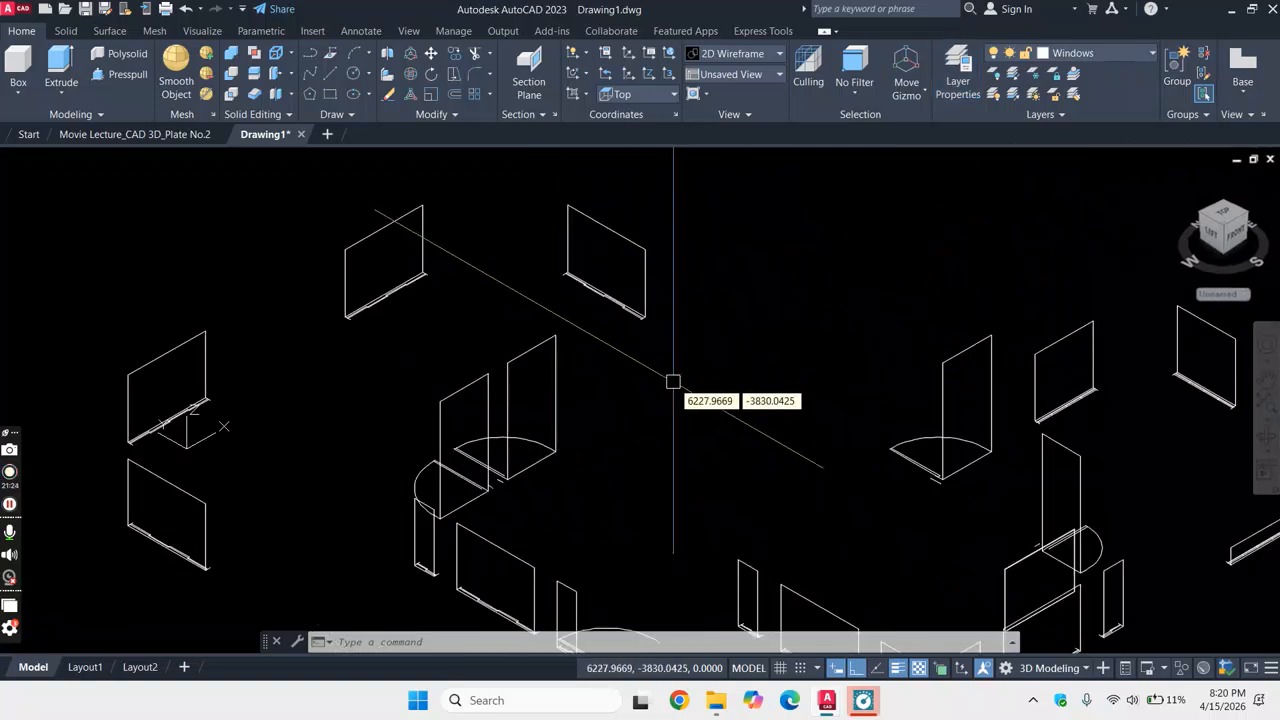
{"action": "scroll", "coordinate": [606, 410], "scroll_direction": "up", "scroll_amount": 3}
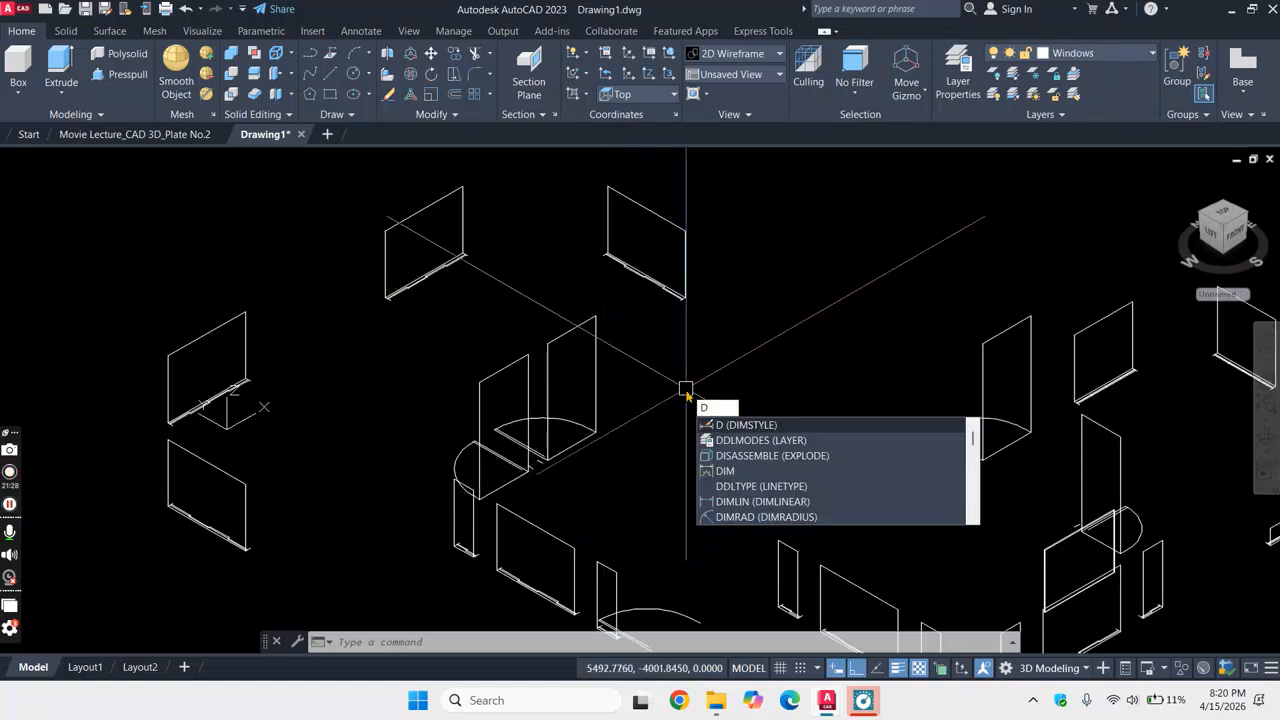
{"action": "key", "text": "BackSpace"}
{"action": "type", "text": "la"}
{"action": "key", "text": "Return"}
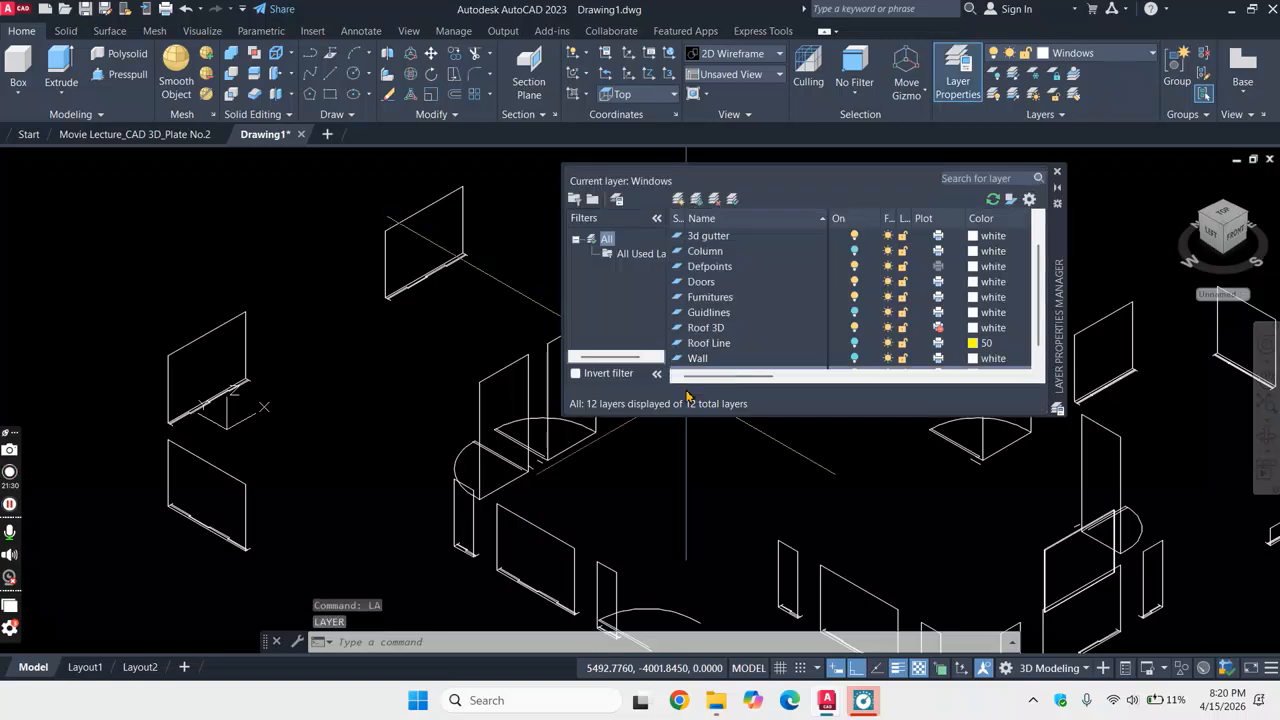
{"action": "left_click", "coordinate": [856, 282]}
{"action": "left_click", "coordinate": [1056, 172]}
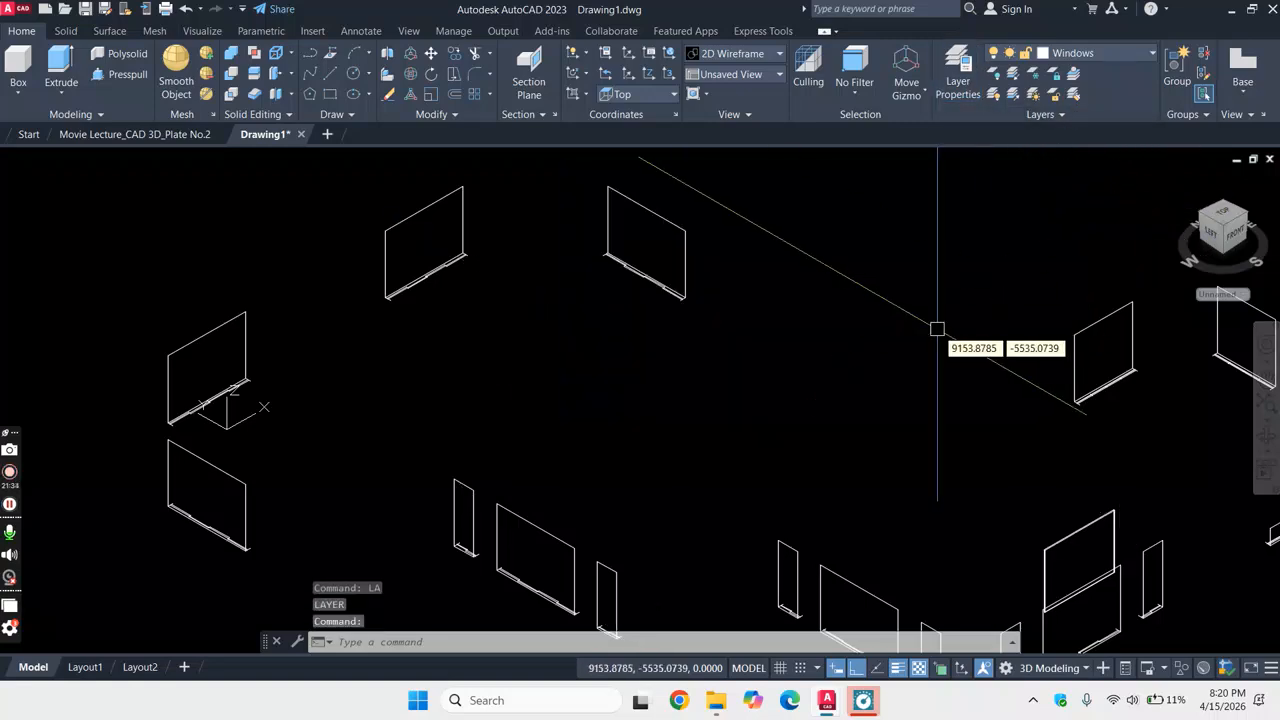
- Erase the extra double-lined rectangle floating behind the large window near the front corner
{"action": "scroll", "coordinate": [937, 329], "scroll_direction": "down", "scroll_amount": 4}
{"action": "scroll", "coordinate": [1017, 389], "scroll_direction": "up", "scroll_amount": 5}
{"action": "scroll", "coordinate": [967, 382], "scroll_direction": "down", "scroll_amount": 3}
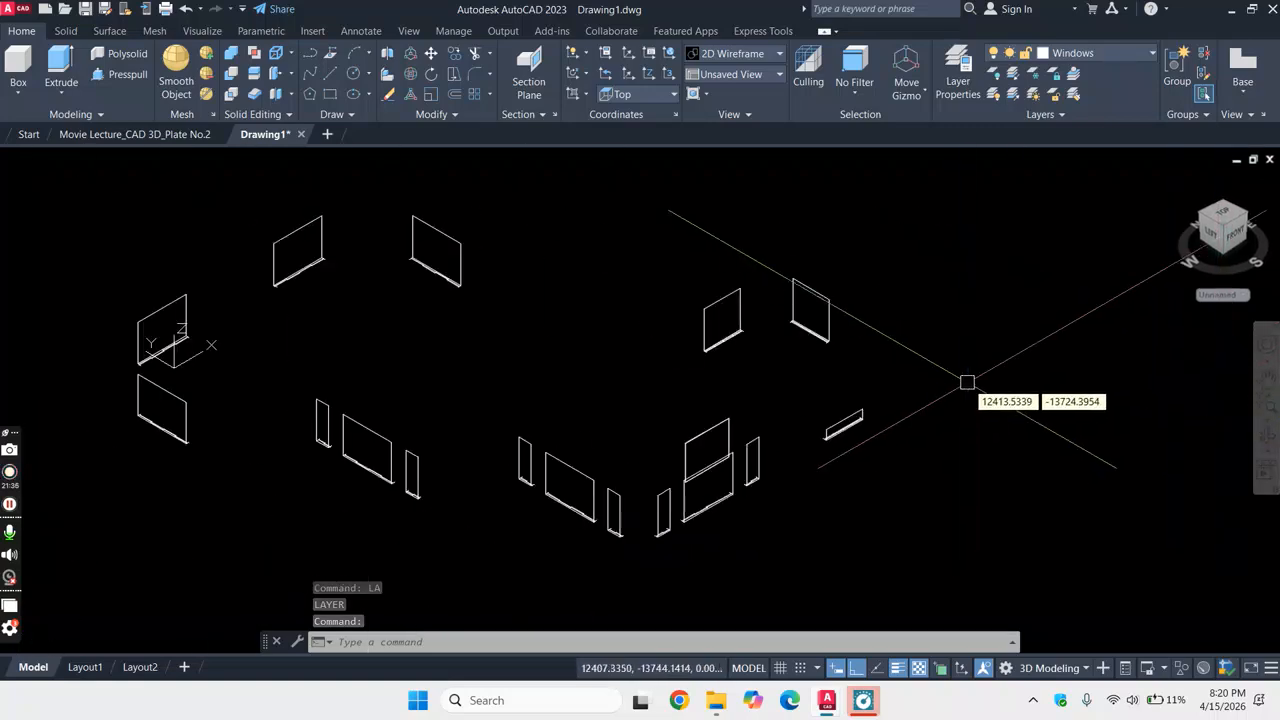
{"action": "scroll", "coordinate": [726, 397], "scroll_direction": "up", "scroll_amount": 3}
{"action": "scroll", "coordinate": [791, 394], "scroll_direction": "down", "scroll_amount": 3}
{"action": "scroll", "coordinate": [779, 418], "scroll_direction": "up", "scroll_amount": 4}
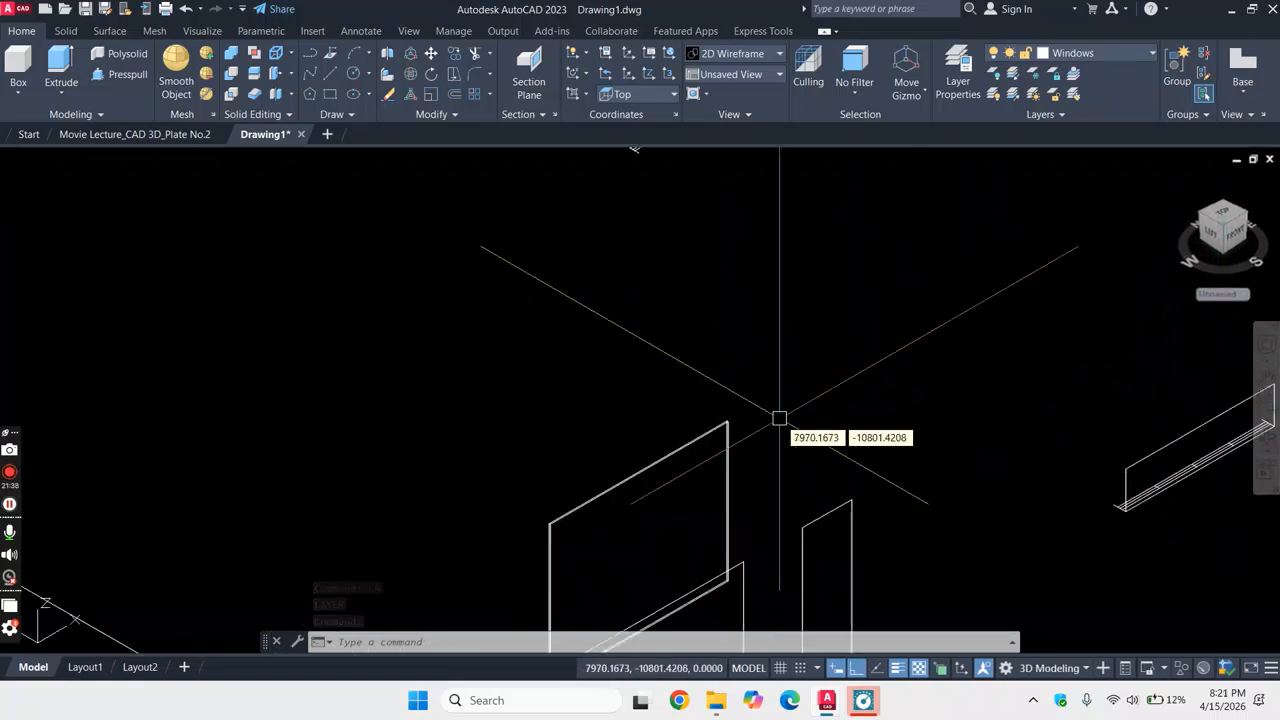
{"action": "scroll", "coordinate": [790, 400], "scroll_direction": "down", "scroll_amount": 4}
{"action": "scroll", "coordinate": [777, 491], "scroll_direction": "up", "scroll_amount": 4}
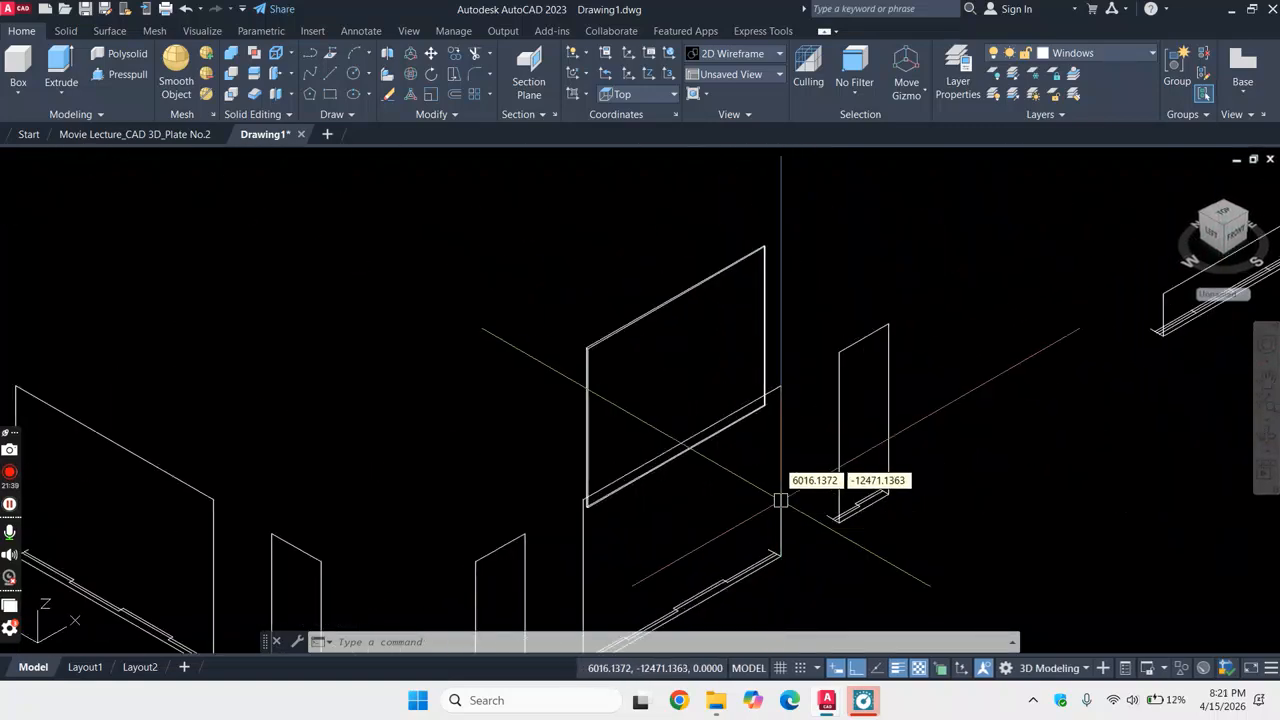
{"action": "left_click", "coordinate": [685, 300]}
{"action": "key", "text": "Delete"}
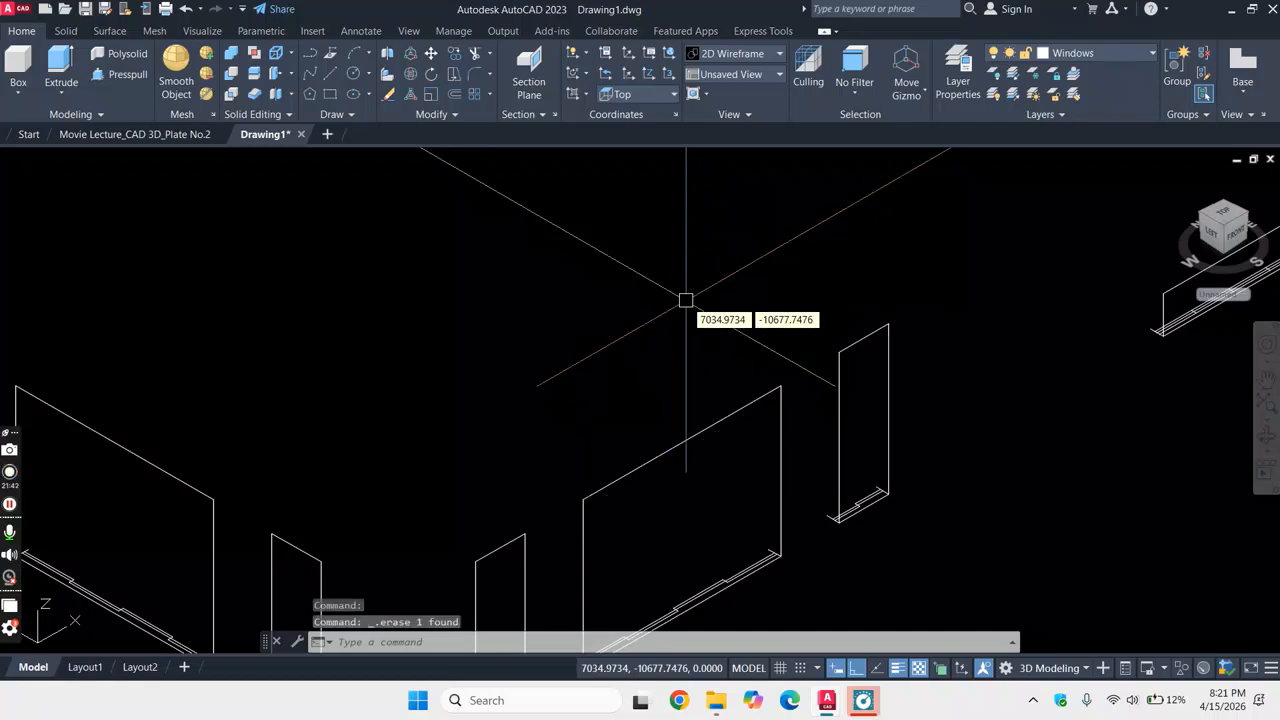
- Select the two large window outlines near the origin and the group of three window outlines on the first front wall
{"action": "scroll", "coordinate": [694, 335], "scroll_direction": "down", "scroll_amount": 5}
{"action": "scroll", "coordinate": [297, 306], "scroll_direction": "down", "scroll_amount": 3}
{"action": "scroll", "coordinate": [200, 251], "scroll_direction": "up", "scroll_amount": 5}
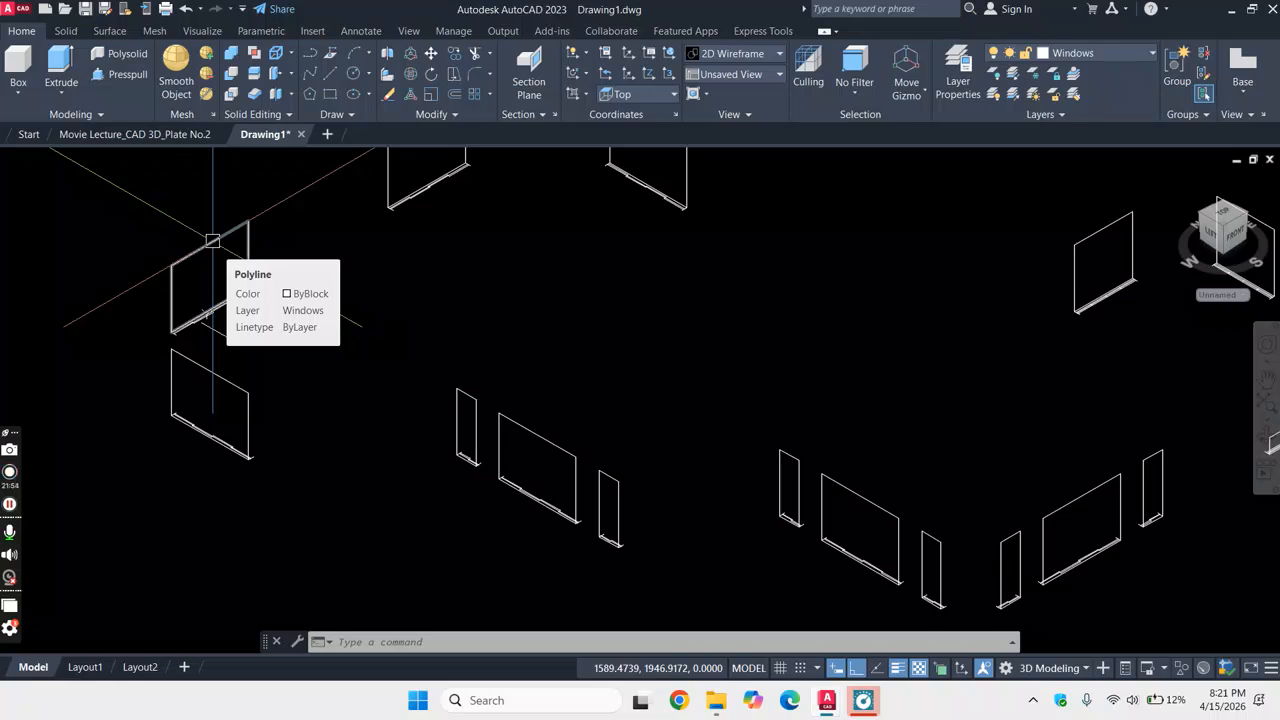
{"action": "left_click", "coordinate": [212, 241]}
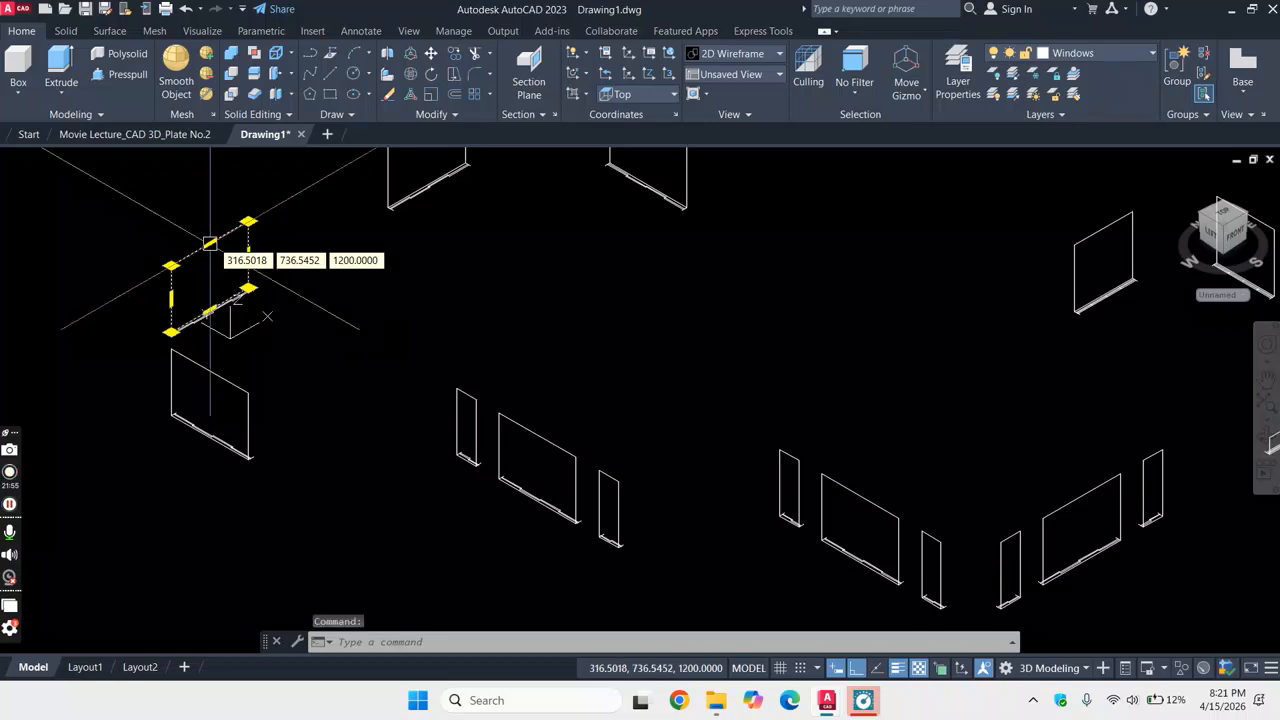
{"action": "left_click", "coordinate": [229, 384]}
{"action": "left_click", "coordinate": [468, 396]}
{"action": "left_click", "coordinate": [537, 436]}
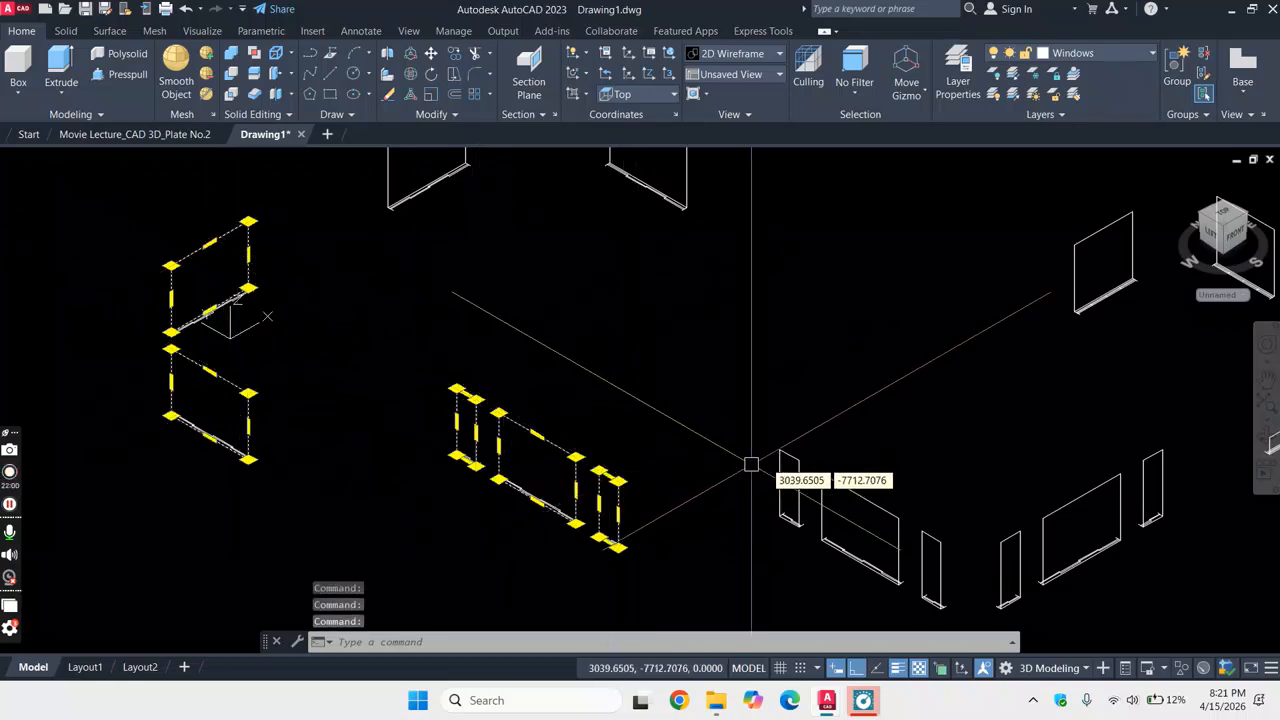
- Add the three window outlines of the second front group and the first narrow and large outlines around the corner to the selection
{"action": "scroll", "coordinate": [834, 463], "scroll_direction": "up", "scroll_amount": 4}
{"action": "scroll", "coordinate": [737, 477], "scroll_direction": "down", "scroll_amount": 5}
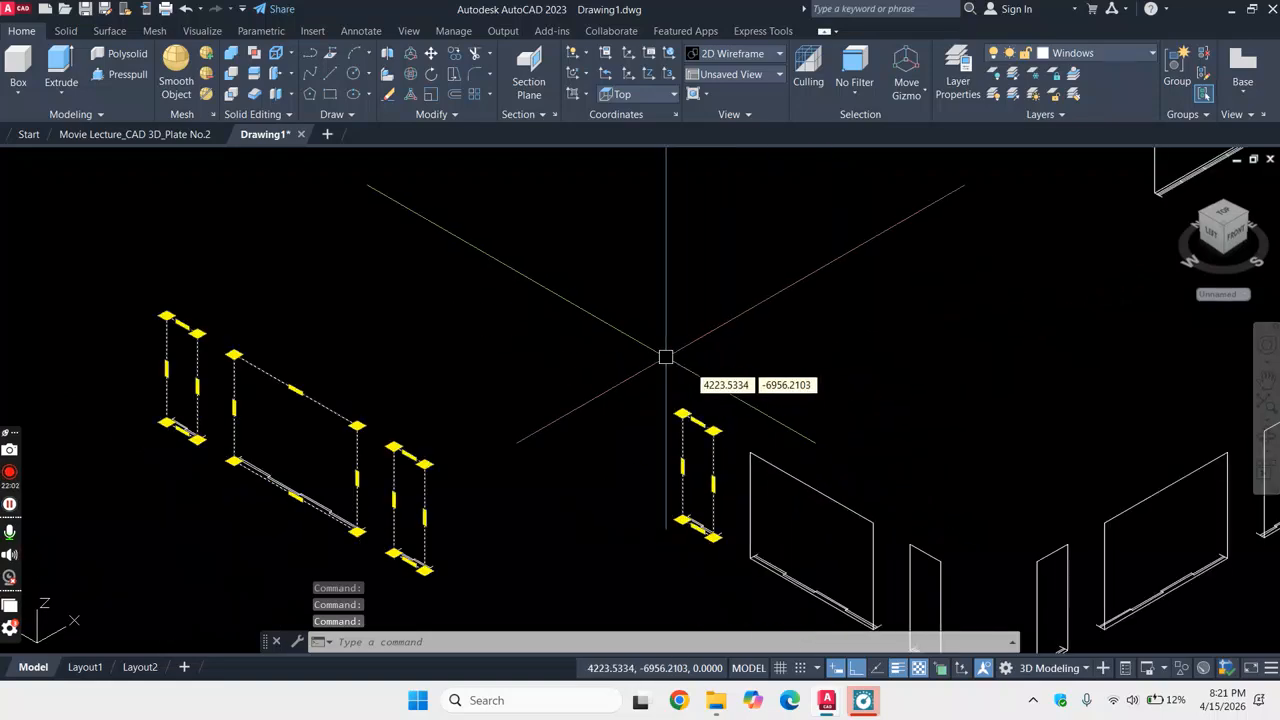
{"action": "scroll", "coordinate": [790, 430], "scroll_direction": "up", "scroll_amount": 4}
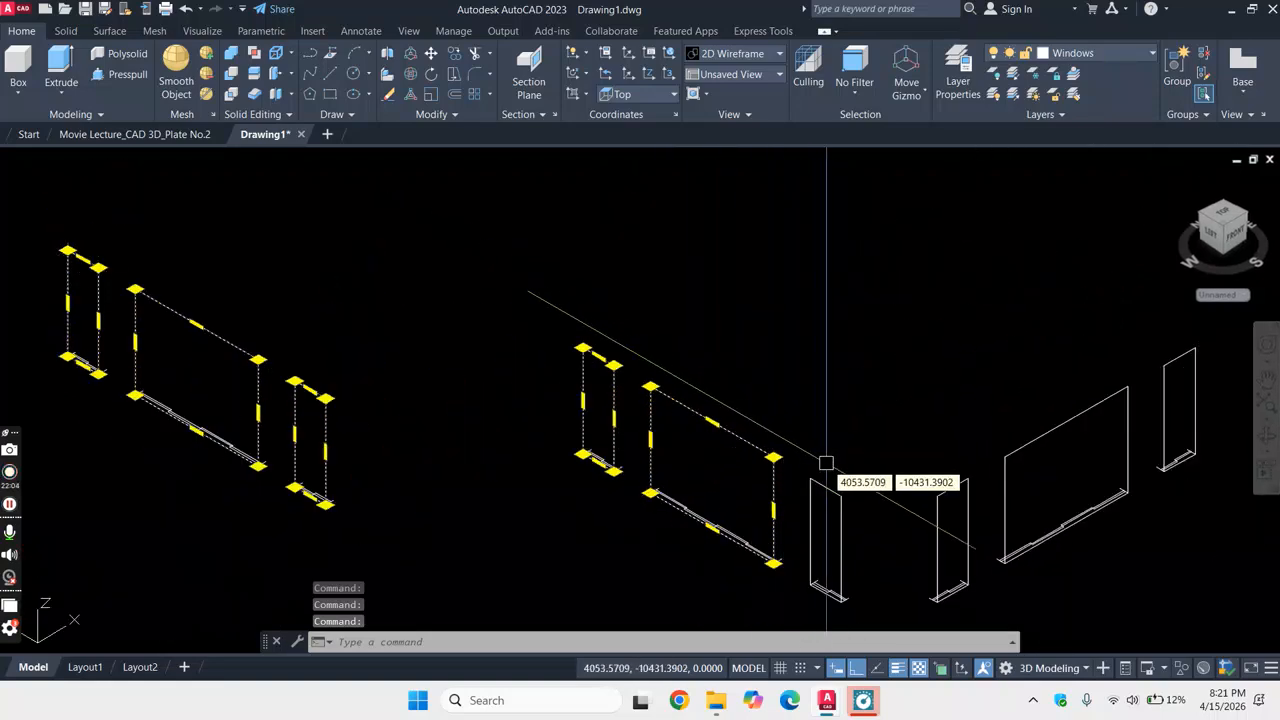
{"action": "left_click", "coordinate": [951, 500]}
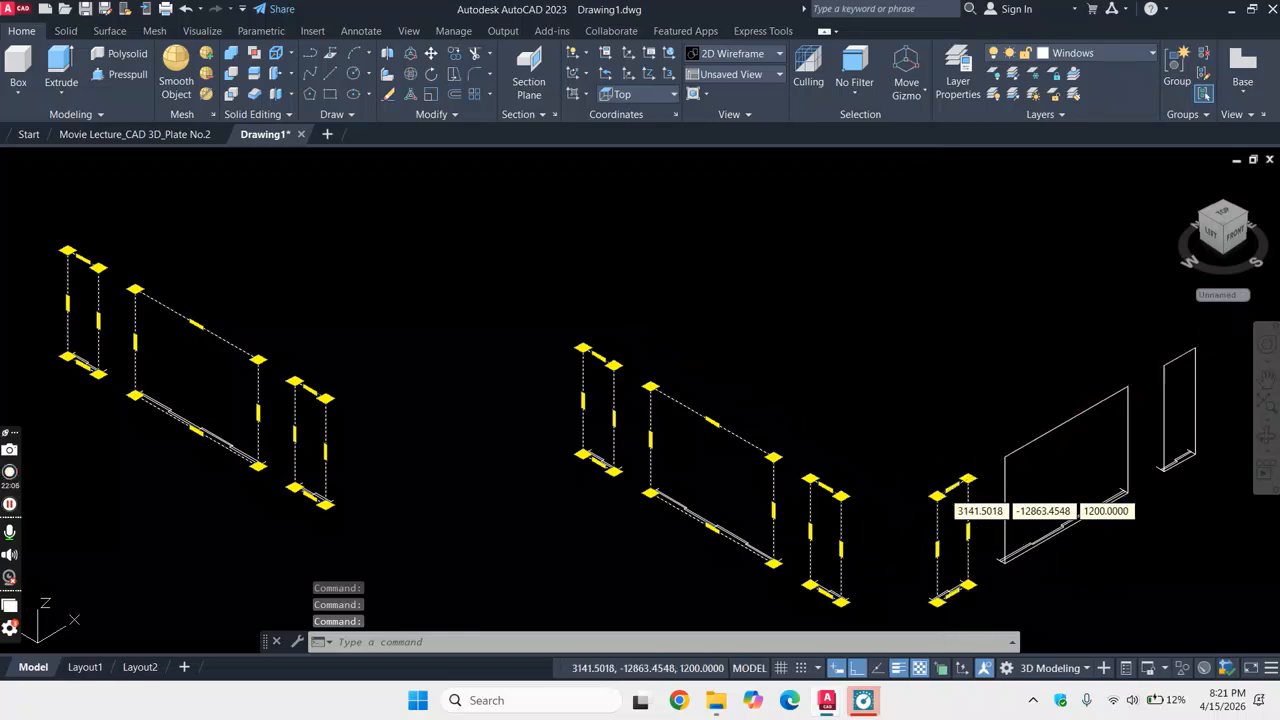
{"action": "left_click", "coordinate": [1041, 424]}
{"action": "left_click", "coordinate": [1043, 427]}
{"action": "left_click", "coordinate": [1048, 432]}
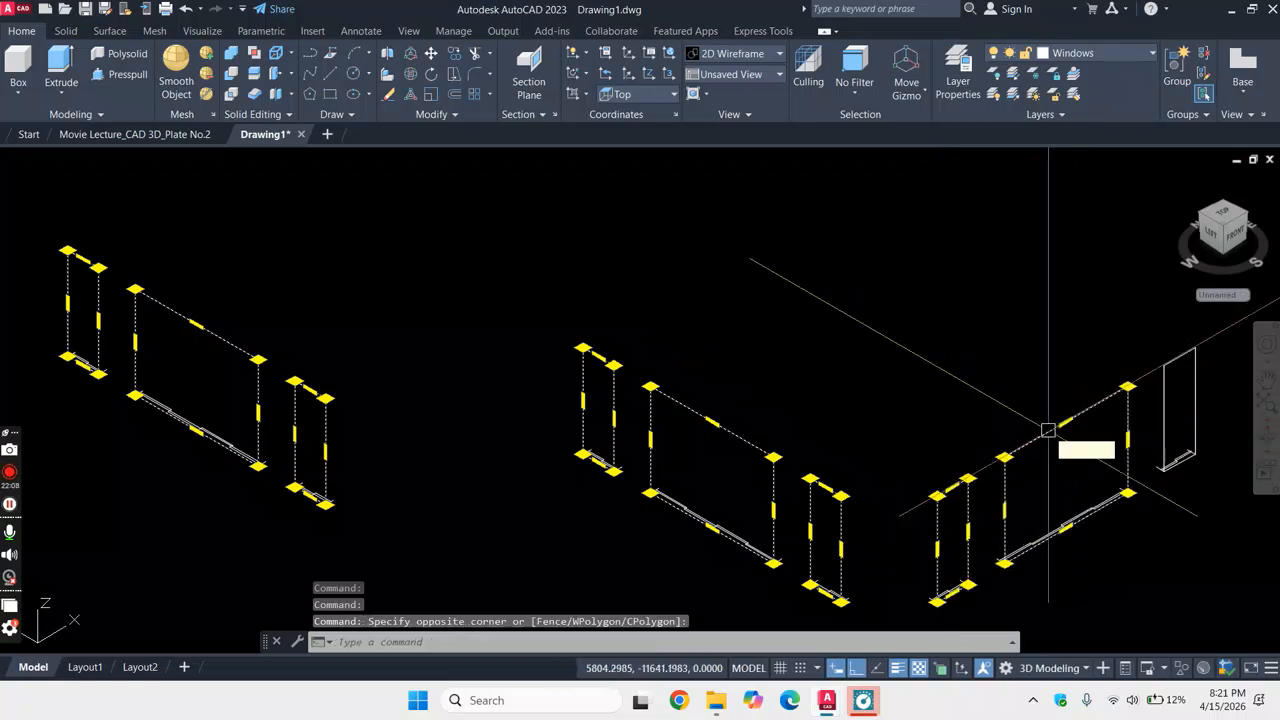
- Add the remaining narrow window outline around the corner and the two window outlines of the far end wing to the selection
{"action": "scroll", "coordinate": [837, 449], "scroll_direction": "down", "scroll_amount": 4}
{"action": "scroll", "coordinate": [1117, 384], "scroll_direction": "up", "scroll_amount": 4}
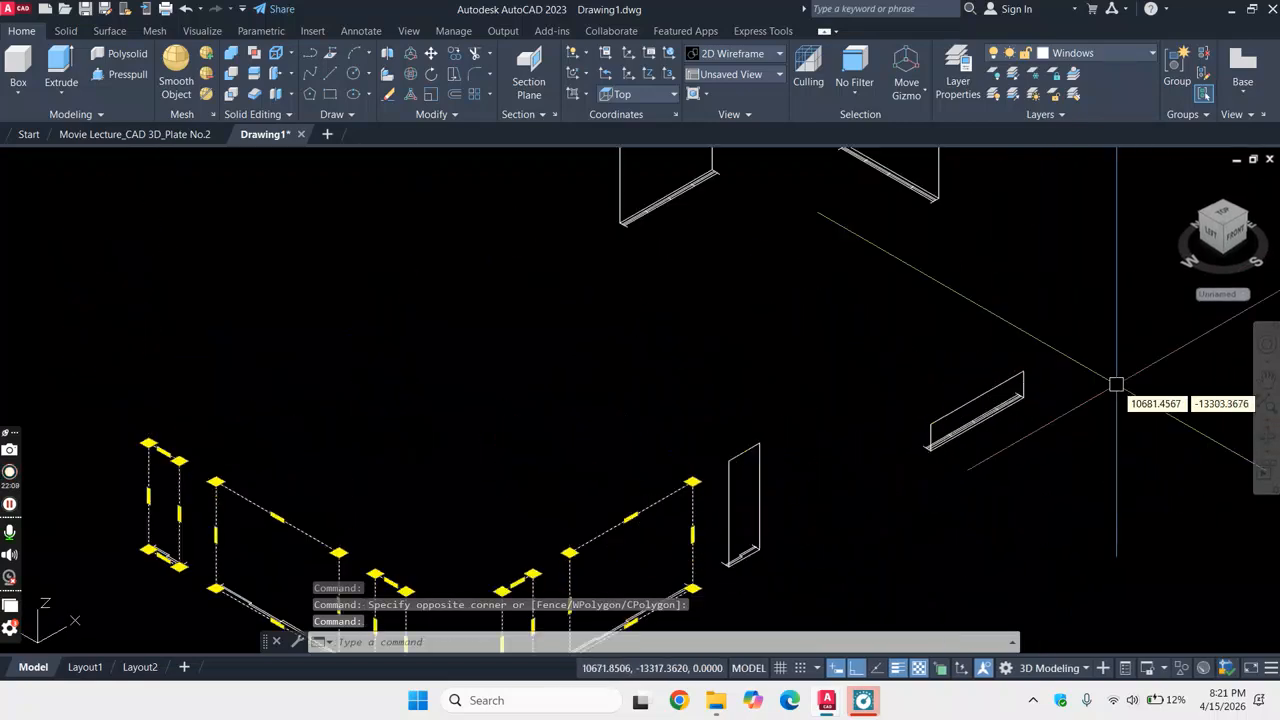
{"action": "left_click", "coordinate": [744, 452]}
{"action": "scroll", "coordinate": [824, 281], "scroll_direction": "down", "scroll_amount": 3}
{"action": "key", "text": "Escape"}
{"action": "scroll", "coordinate": [829, 294], "scroll_direction": "up", "scroll_amount": 5}
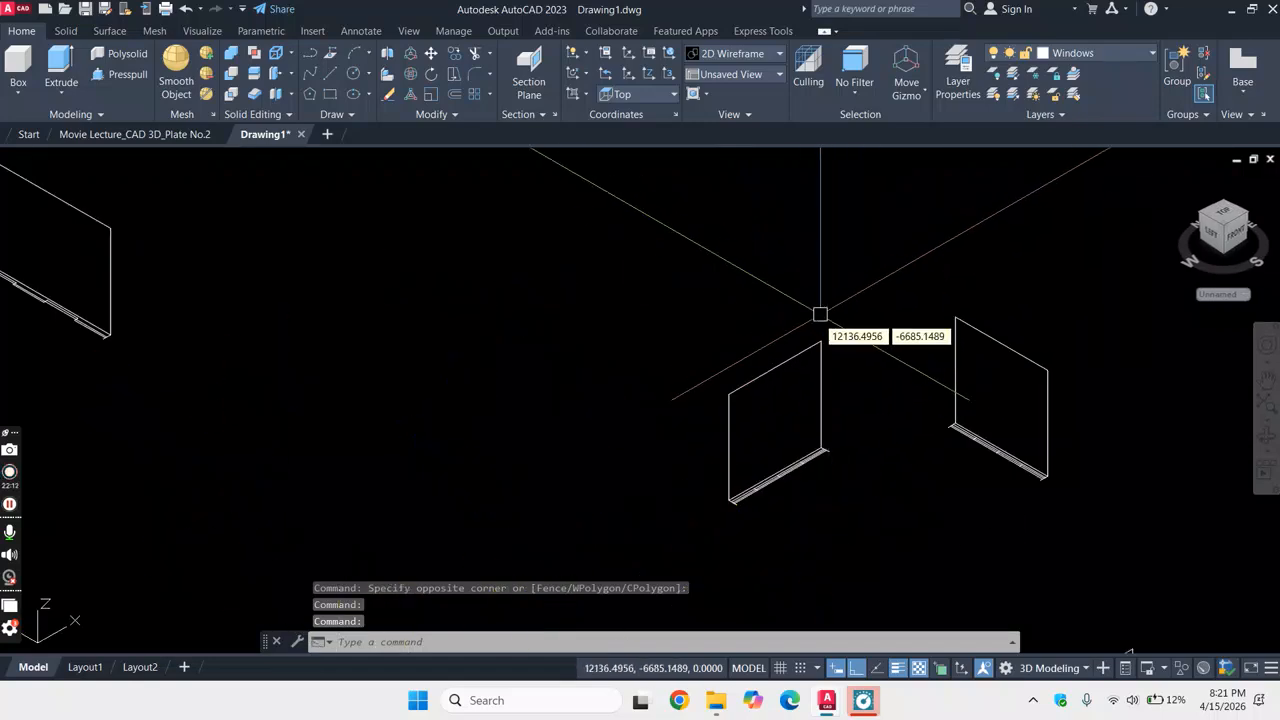
{"action": "left_click", "coordinate": [805, 350]}
{"action": "left_click", "coordinate": [1004, 343]}
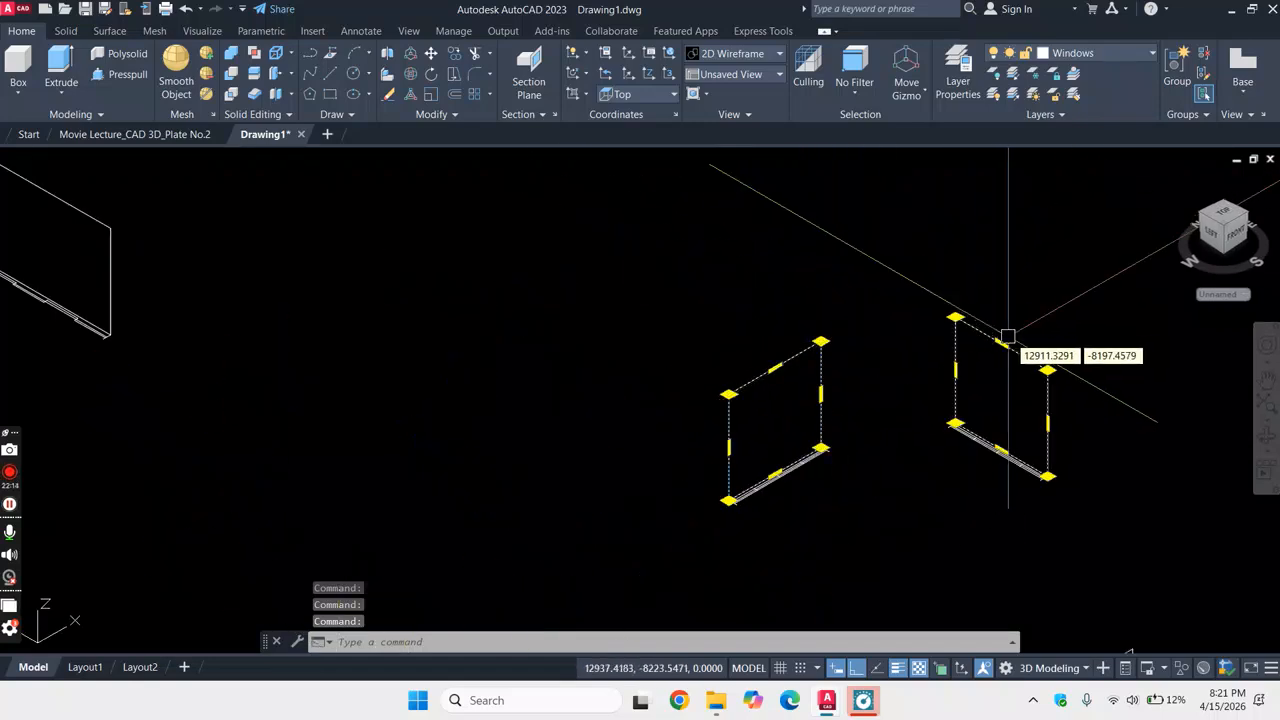
- Add the two large window outlines of the back walls to the selection
{"action": "scroll", "coordinate": [729, 271], "scroll_direction": "down", "scroll_amount": 3}
{"action": "key", "text": "Escape"}
{"action": "scroll", "coordinate": [640, 272], "scroll_direction": "up", "scroll_amount": 4}
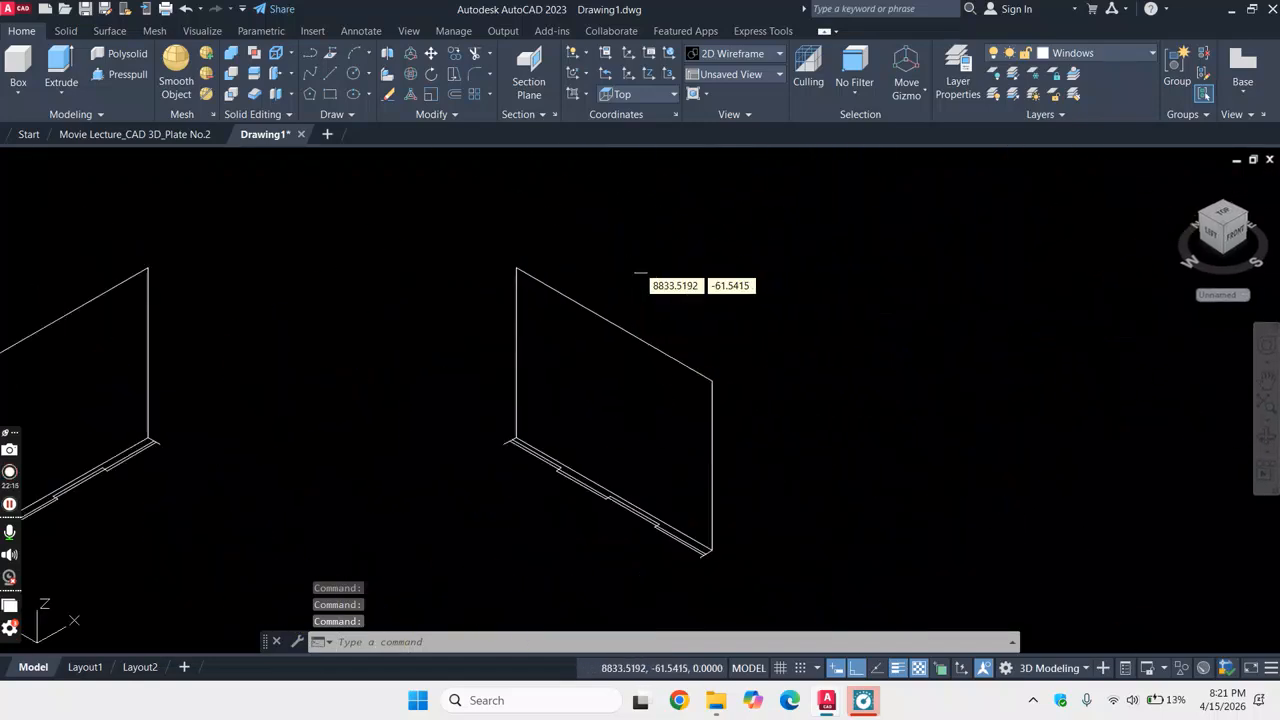
{"action": "left_click", "coordinate": [642, 336]}
{"action": "scroll", "coordinate": [651, 337], "scroll_direction": "down", "scroll_amount": 4}
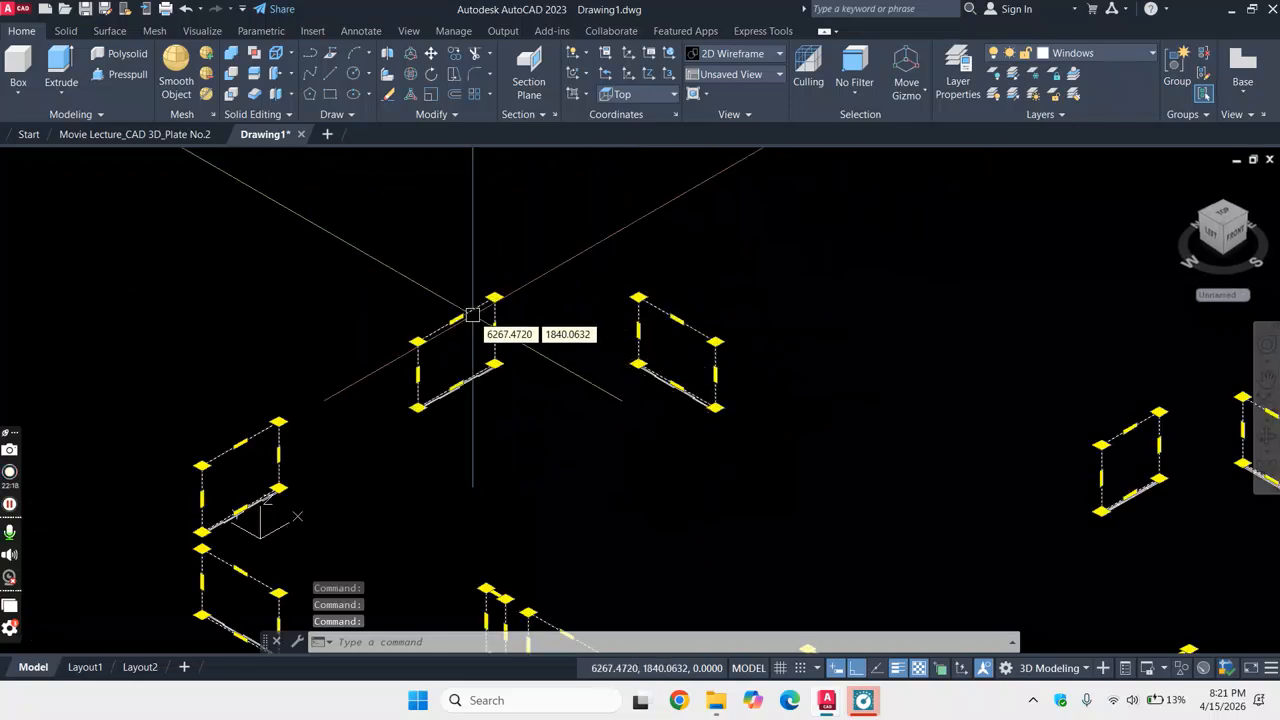
- Move all selected window outlines 1000 units straight up along Z
{"action": "right_click", "coordinate": [539, 248]}
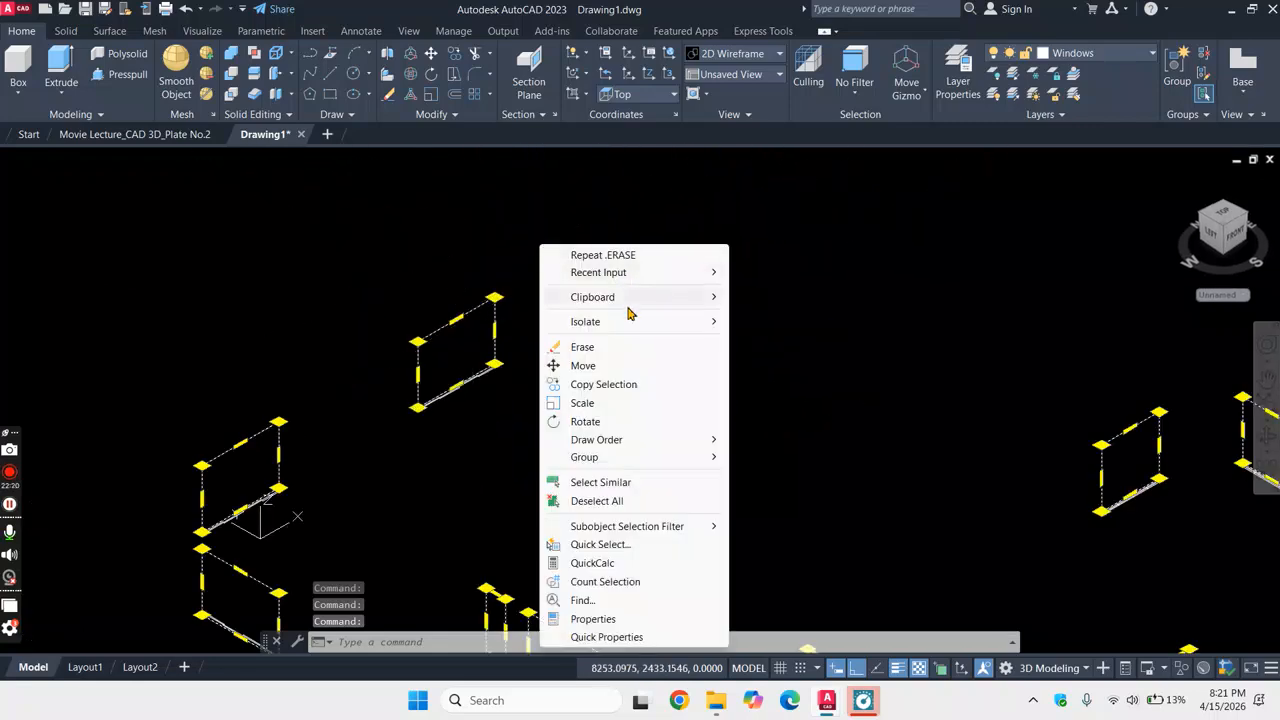
{"action": "left_click", "coordinate": [583, 366]}
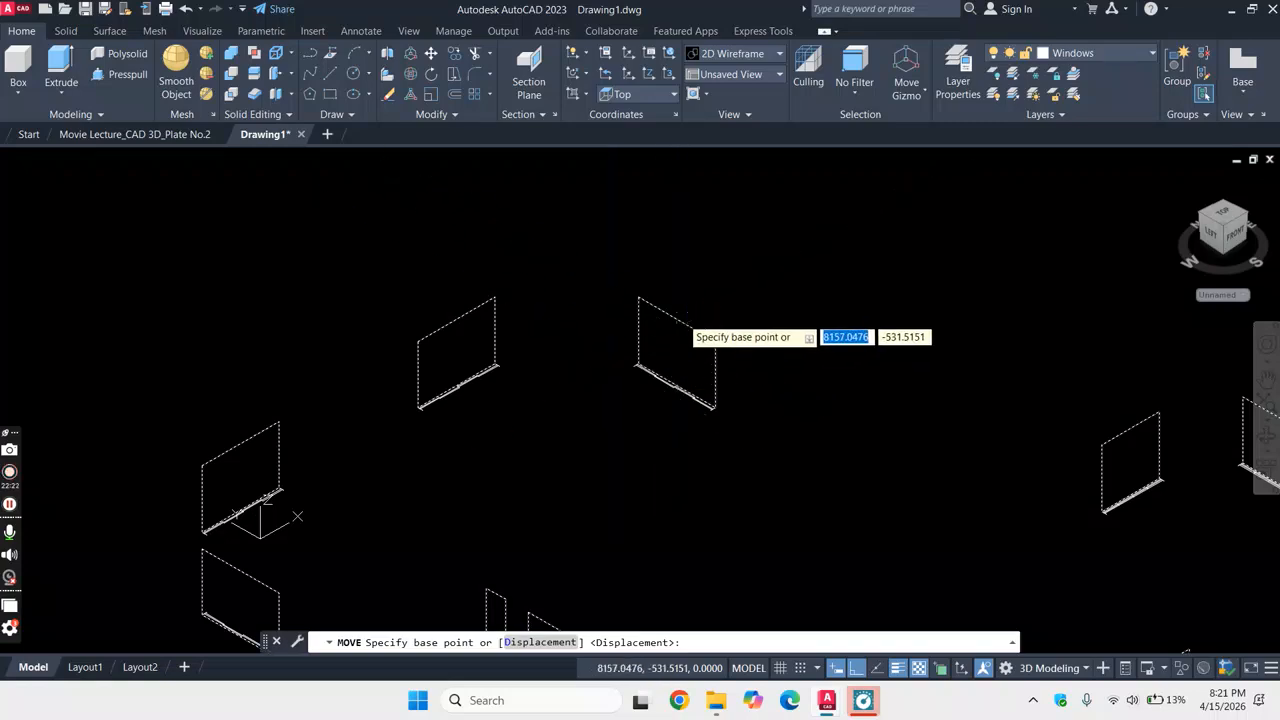
{"action": "left_click", "coordinate": [679, 321]}
{"action": "scroll", "coordinate": [679, 321], "scroll_direction": "down", "scroll_amount": 5}
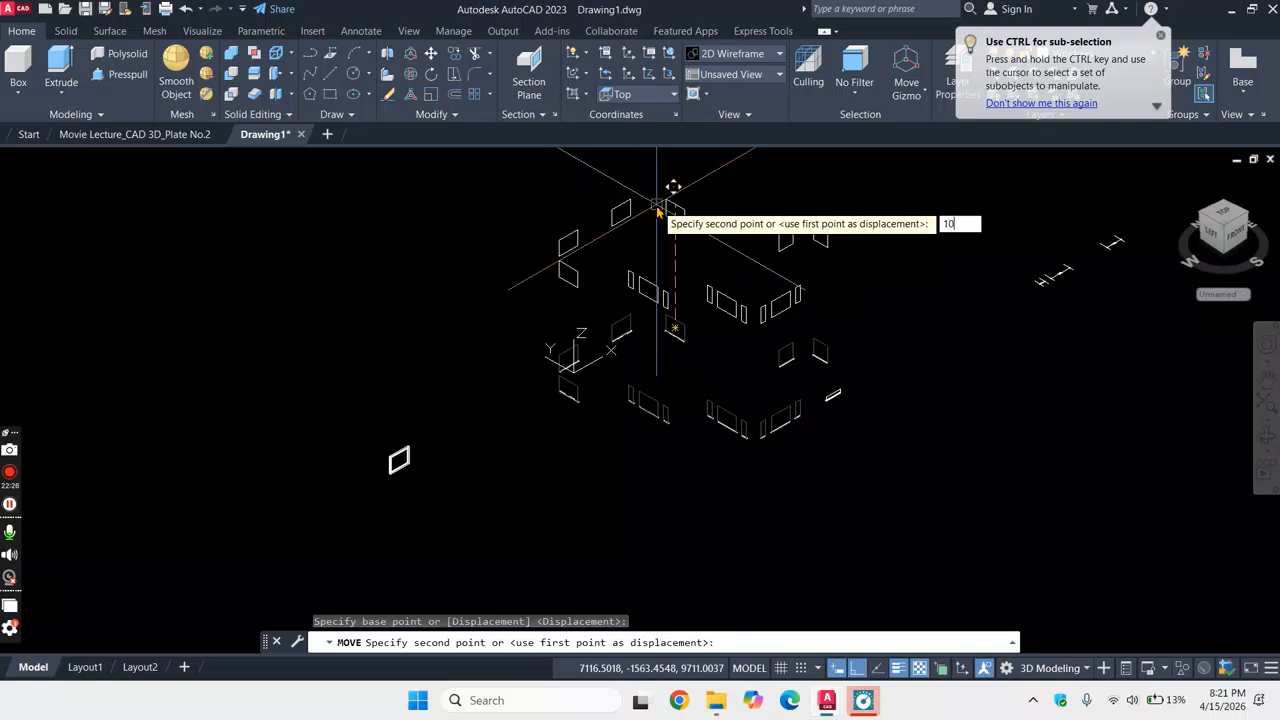
{"action": "key", "text": "Return"}
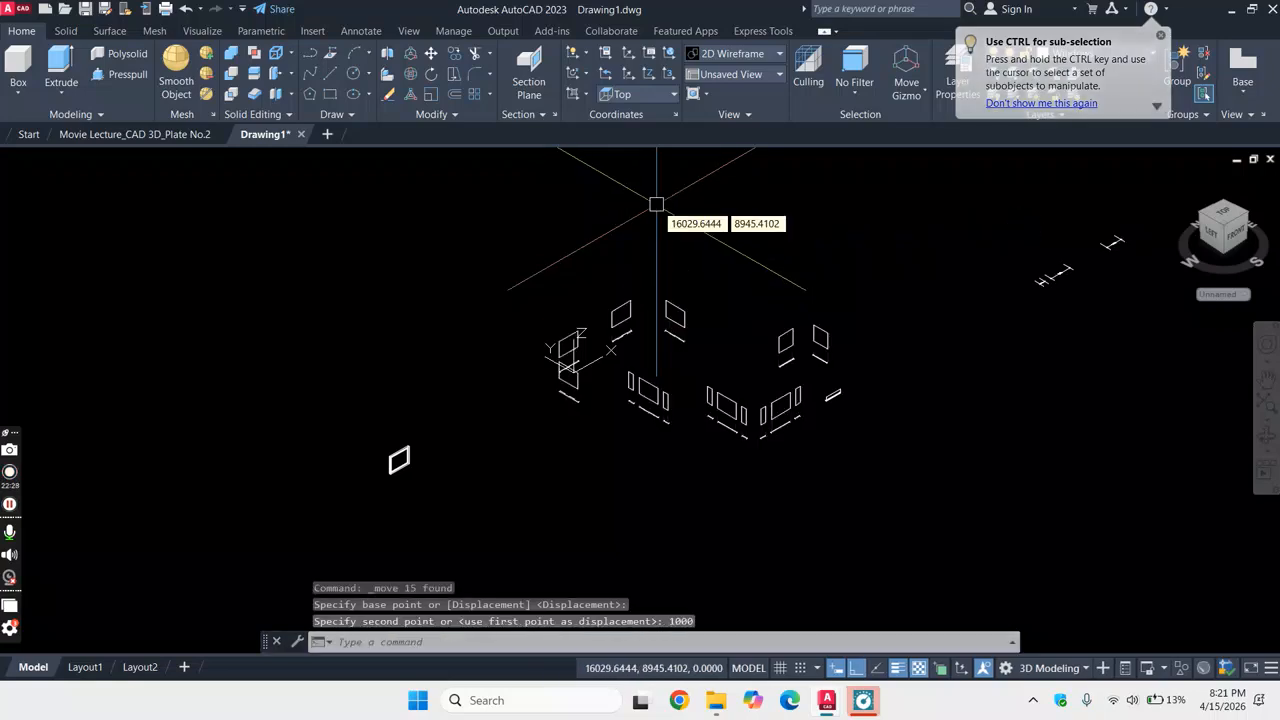
{"action": "scroll", "coordinate": [740, 366], "scroll_direction": "up", "scroll_amount": 2}
{"action": "scroll", "coordinate": [740, 360], "scroll_direction": "up", "scroll_amount": 2}
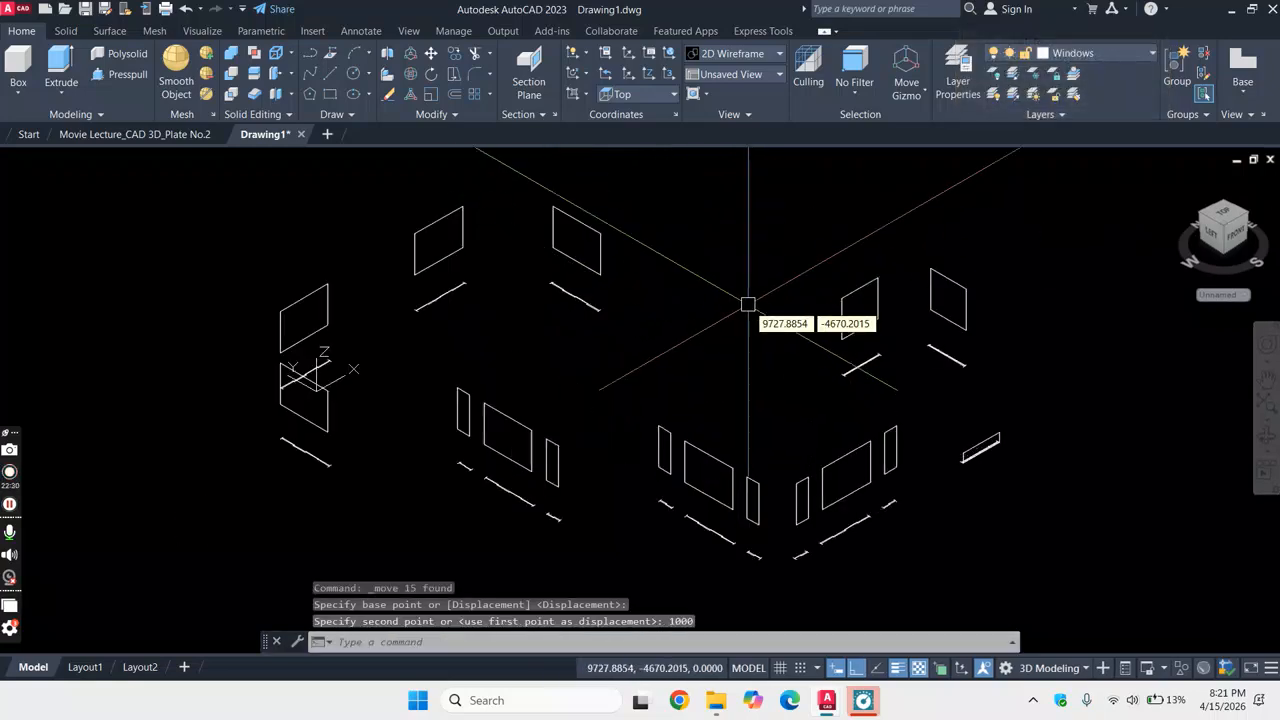
- Turn the Wall layer back on to display the 3D walls together with the window outlines
{"action": "type", "text": "la"}
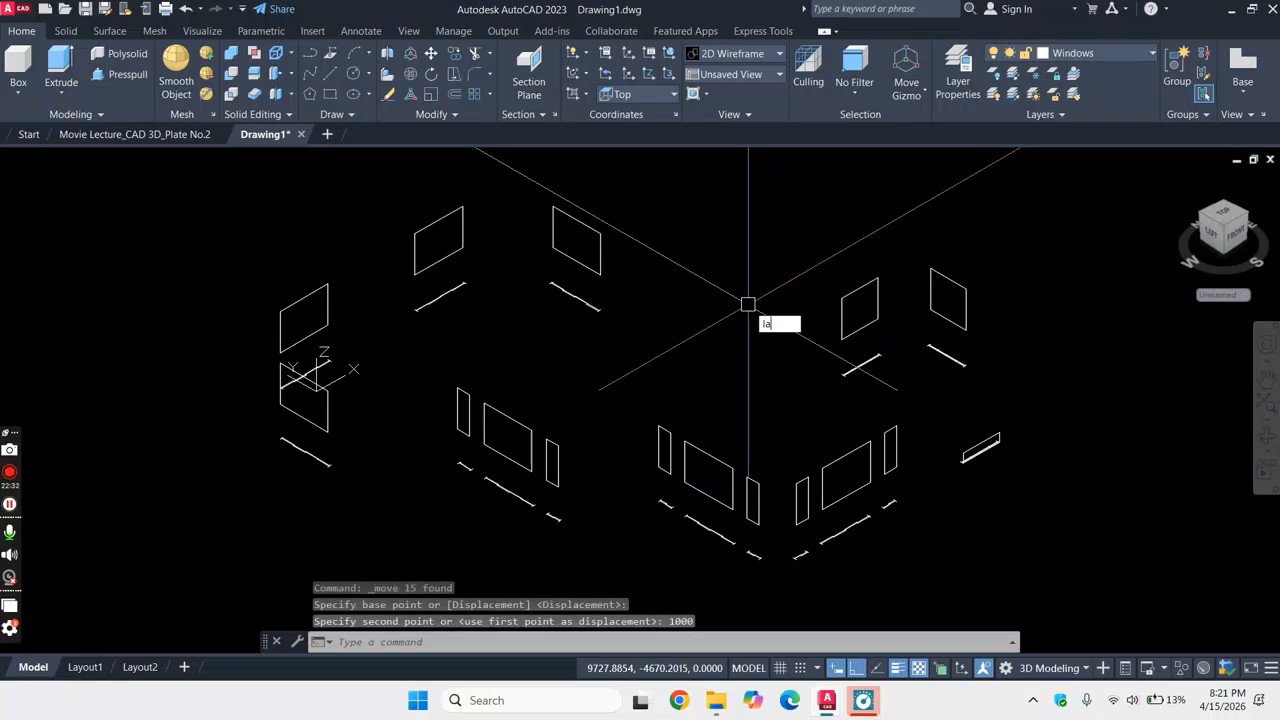
{"action": "key", "text": "Return"}
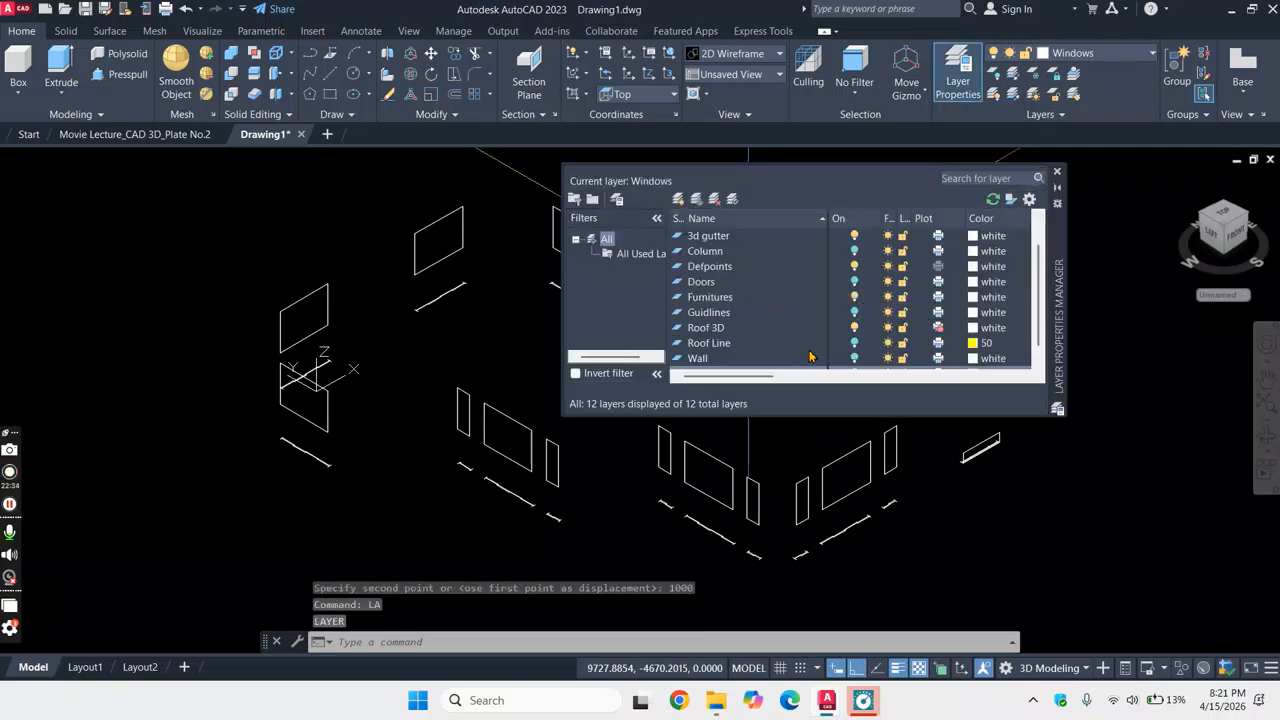
{"action": "left_click", "coordinate": [854, 359]}
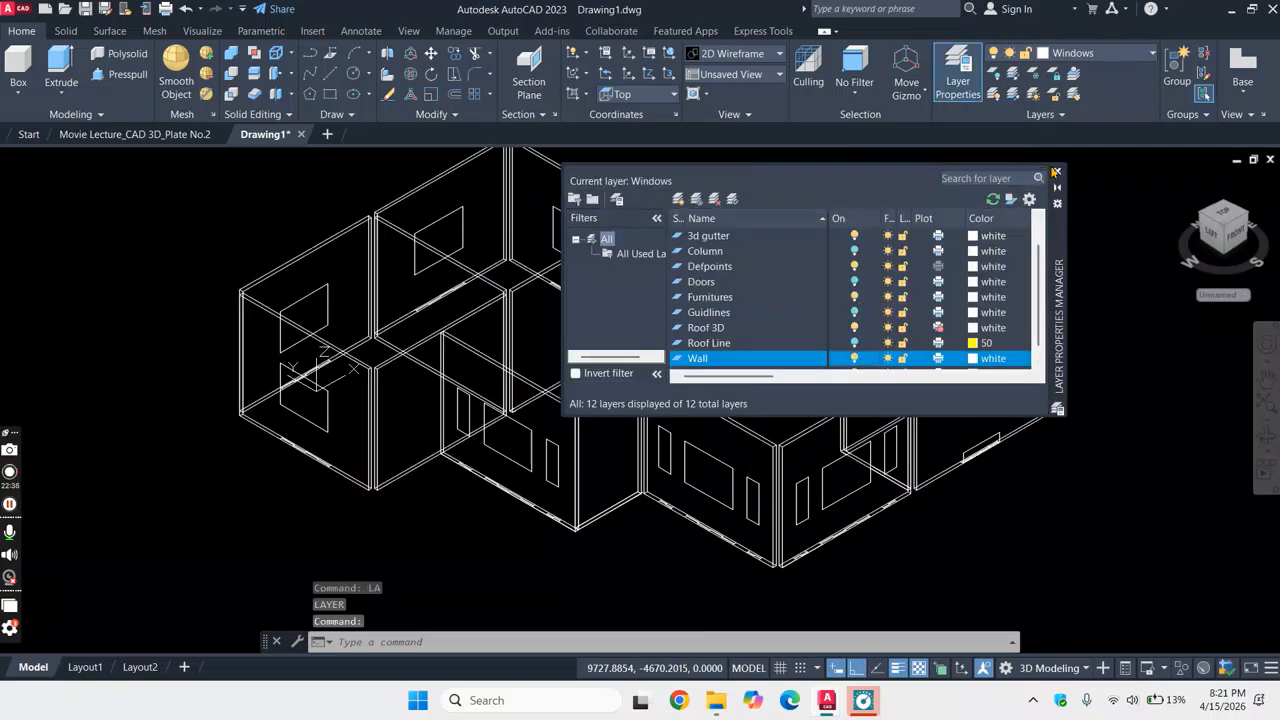
{"action": "left_click", "coordinate": [1057, 173]}
- Move the low window outline on the end wing's front wall vertically from its top edge midpoint to the wall's top edge
{"action": "scroll", "coordinate": [507, 404], "scroll_direction": "up", "scroll_amount": 4}
{"action": "scroll", "coordinate": [507, 404], "scroll_direction": "down", "scroll_amount": 6}
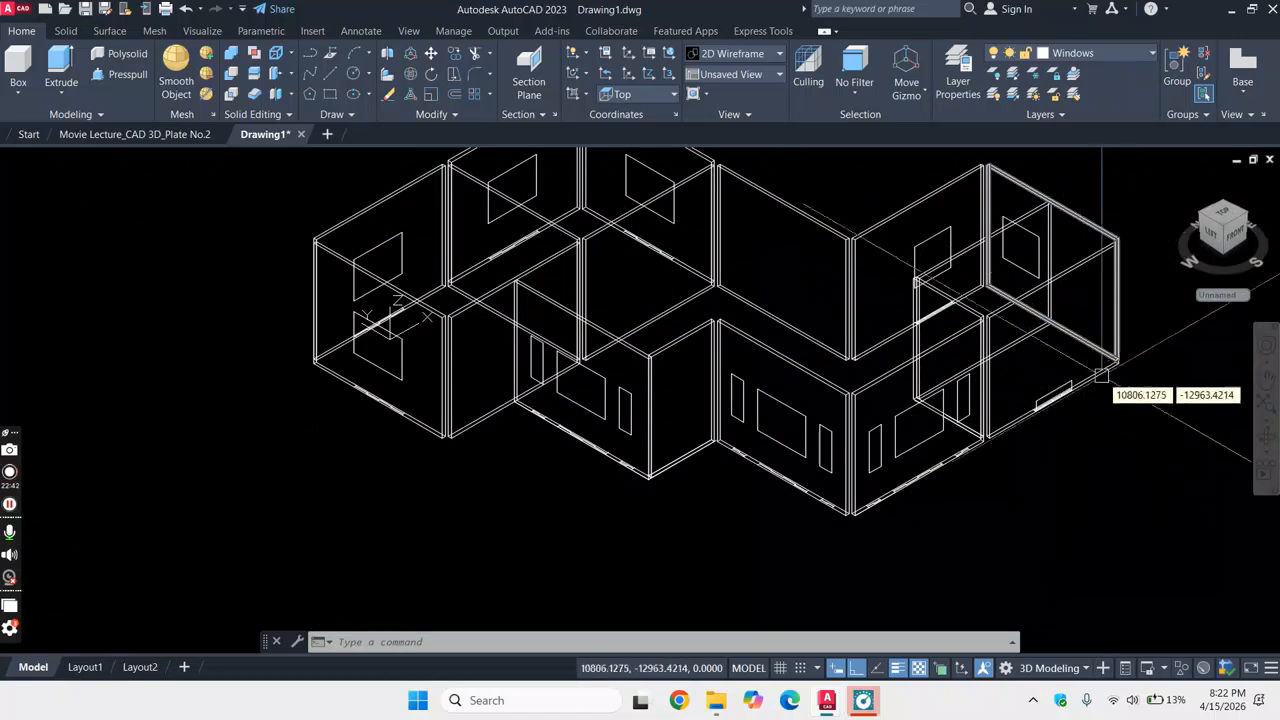
{"action": "scroll", "coordinate": [1108, 368], "scroll_direction": "up", "scroll_amount": 4}
{"action": "scroll", "coordinate": [1063, 376], "scroll_direction": "down", "scroll_amount": 3}
{"action": "scroll", "coordinate": [1025, 382], "scroll_direction": "up", "scroll_amount": 2}
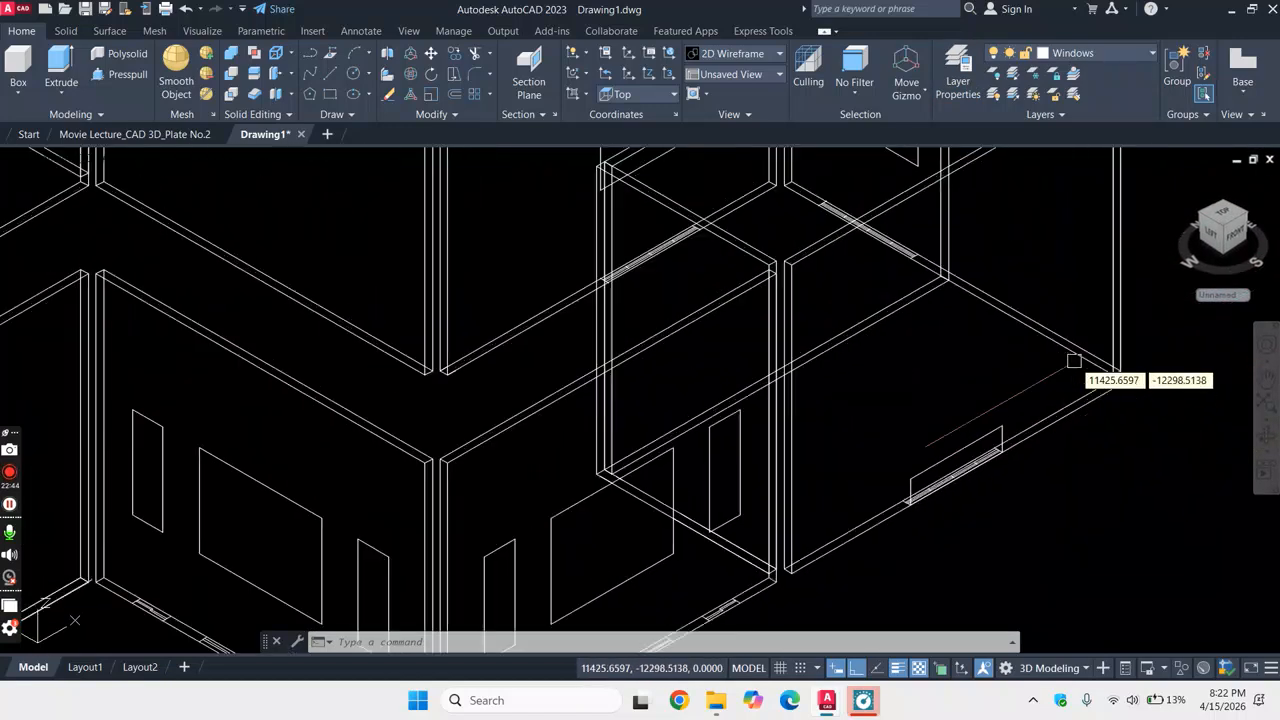
{"action": "left_click", "coordinate": [983, 460]}
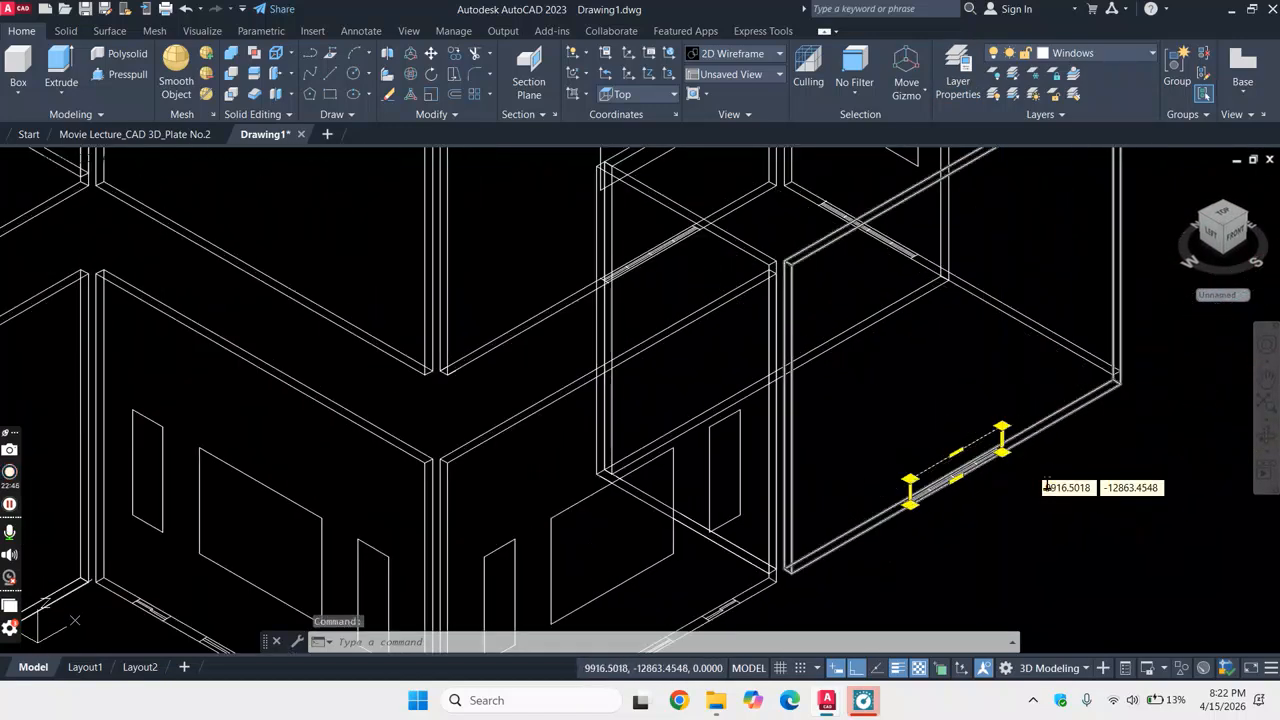
{"action": "right_click", "coordinate": [1018, 521]}
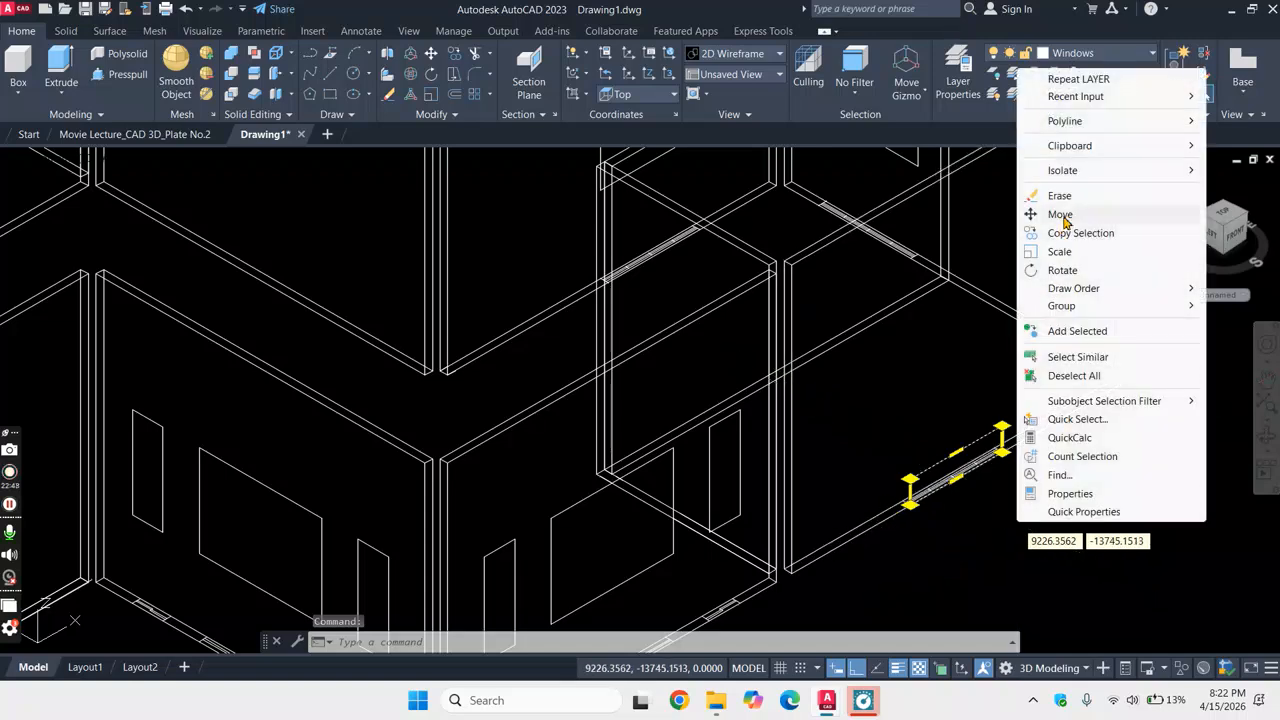
{"action": "left_click", "coordinate": [1061, 215]}
{"action": "left_click", "coordinate": [956, 452]}
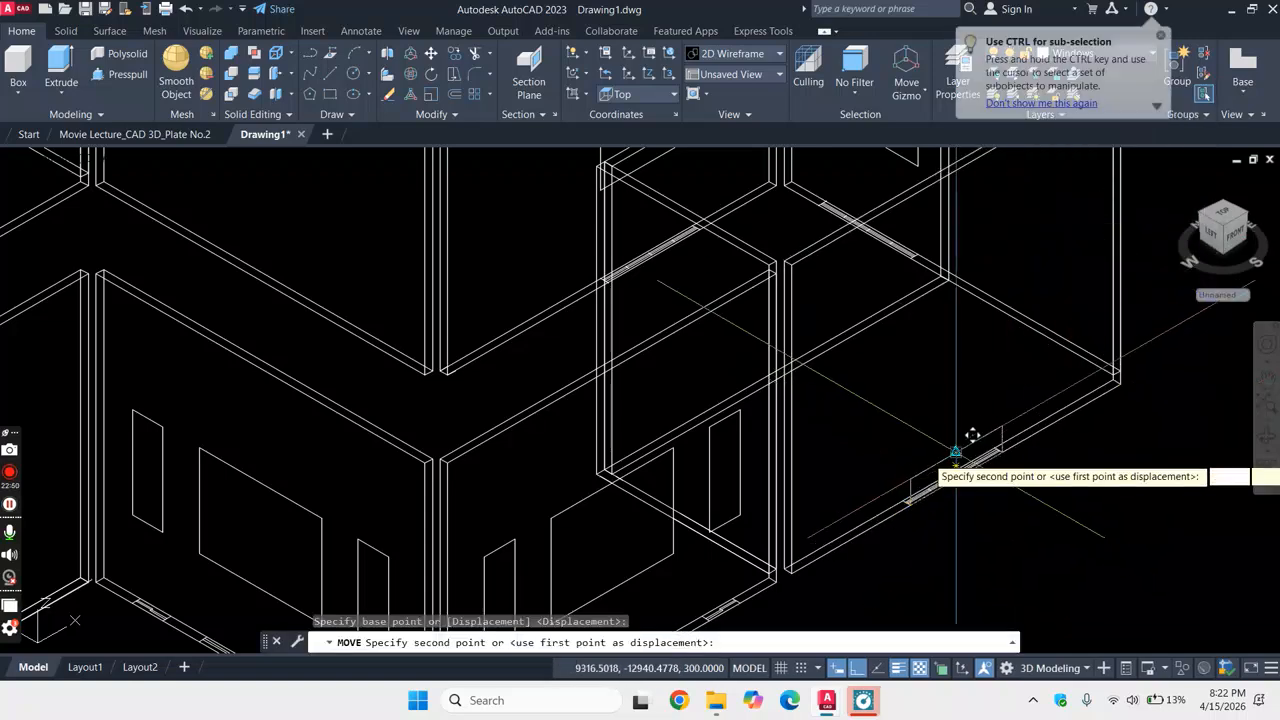
{"action": "scroll", "coordinate": [956, 449], "scroll_direction": "down", "scroll_amount": 2}
{"action": "scroll", "coordinate": [956, 302], "scroll_direction": "up", "scroll_amount": 4}
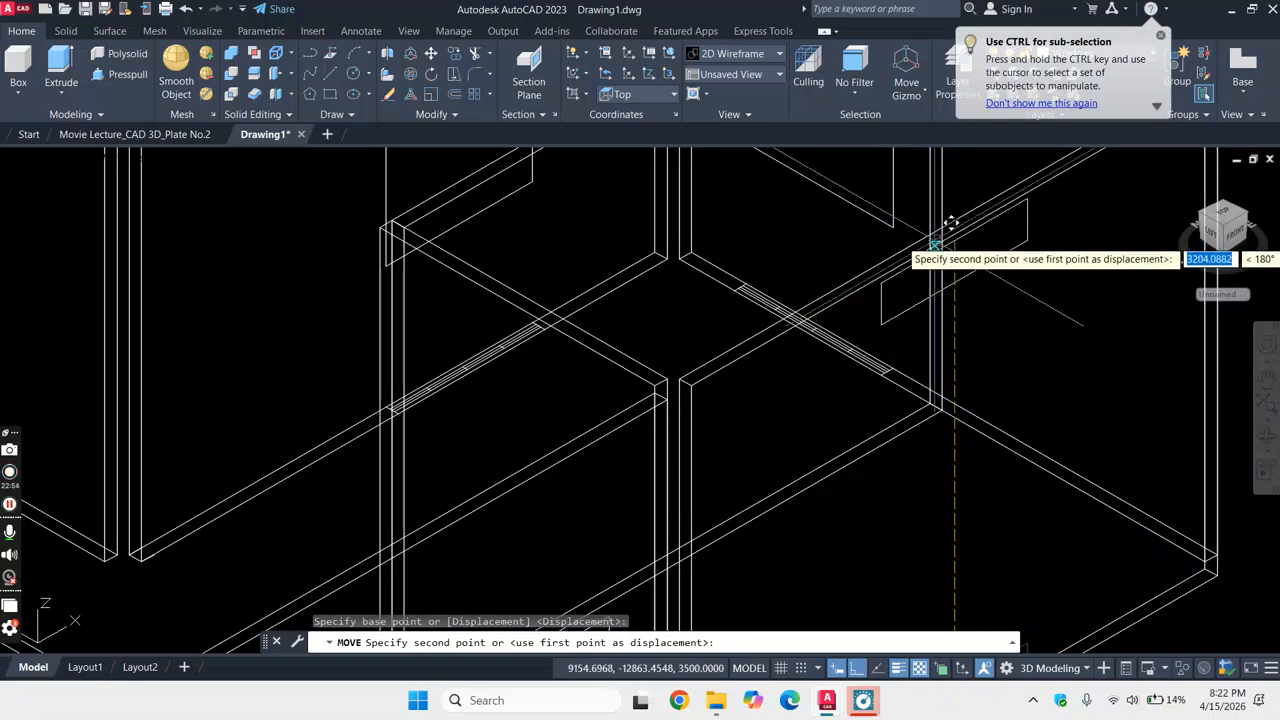
{"action": "left_click", "coordinate": [960, 216]}
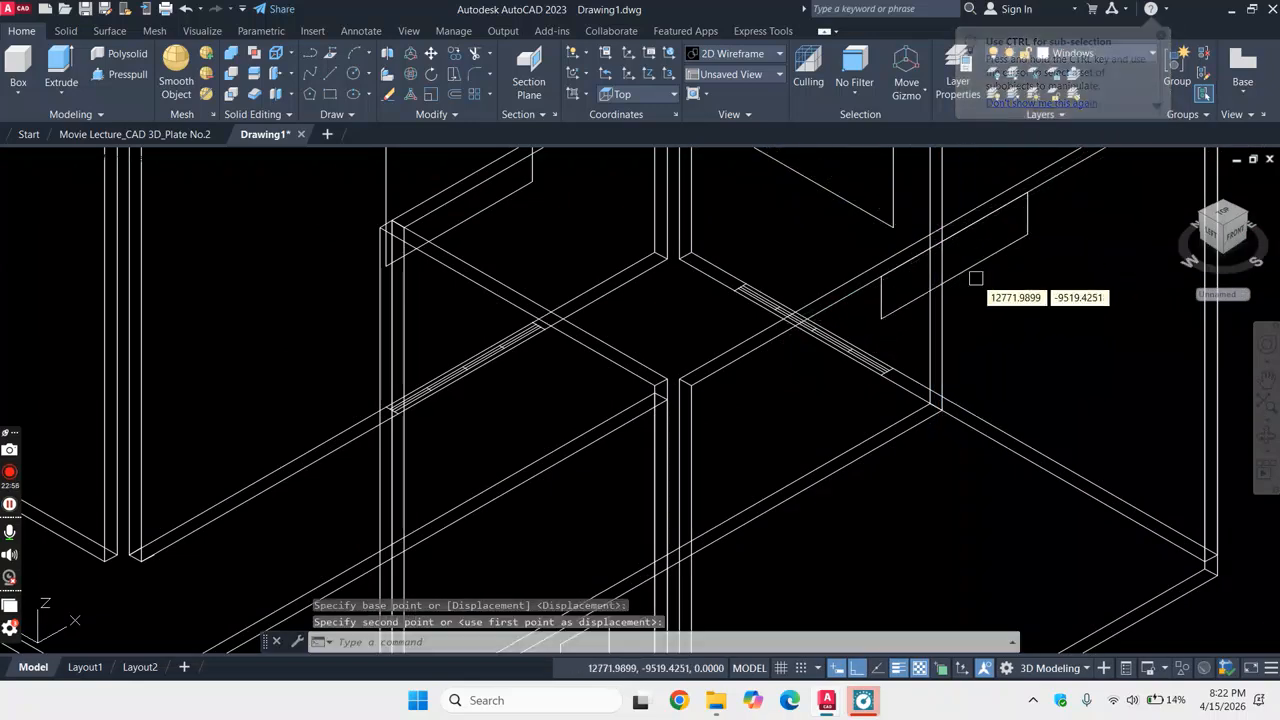
- Move the low window outline on the end wing's front wall 500 units straight down from the wall's top edge
{"action": "scroll", "coordinate": [950, 285], "scroll_direction": "down", "scroll_amount": 3}
{"action": "scroll", "coordinate": [948, 286], "scroll_direction": "up", "scroll_amount": 3}
{"action": "left_click", "coordinate": [948, 307]}
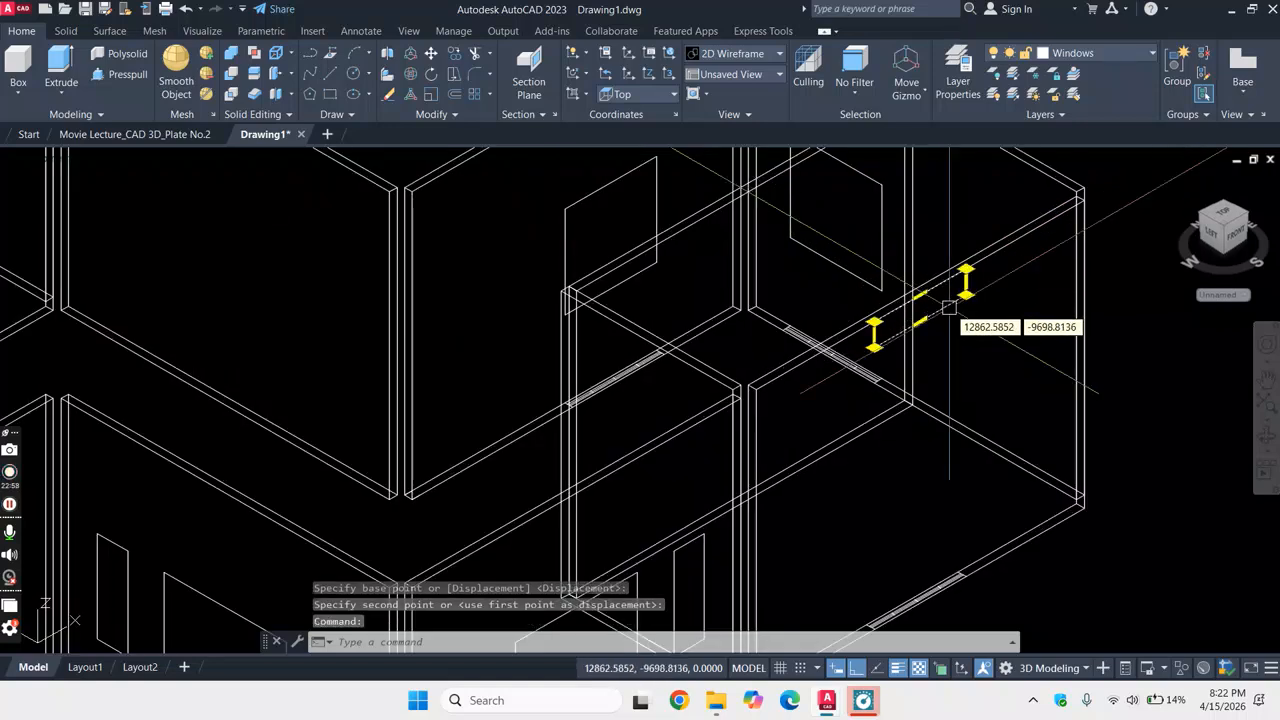
{"action": "right_click", "coordinate": [1152, 472]}
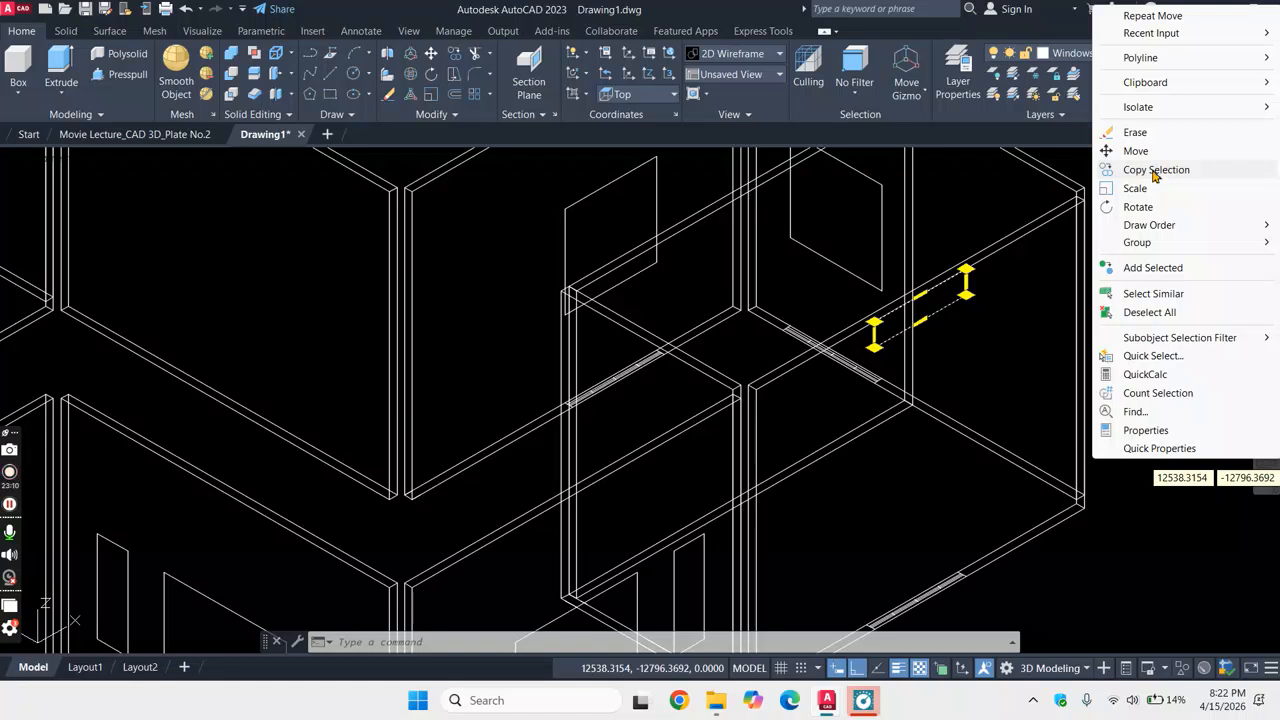
{"action": "left_click", "coordinate": [1136, 151]}
{"action": "scroll", "coordinate": [929, 290], "scroll_direction": "up", "scroll_amount": 4}
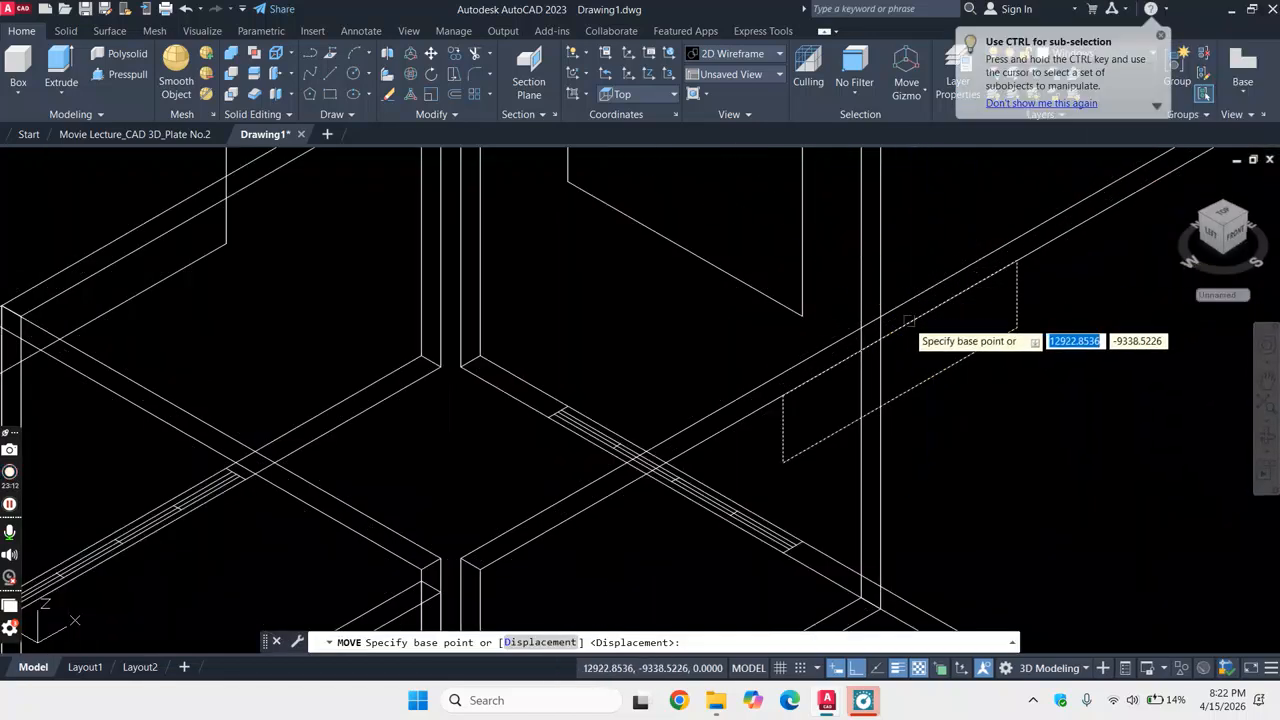
{"action": "left_click", "coordinate": [899, 361]}
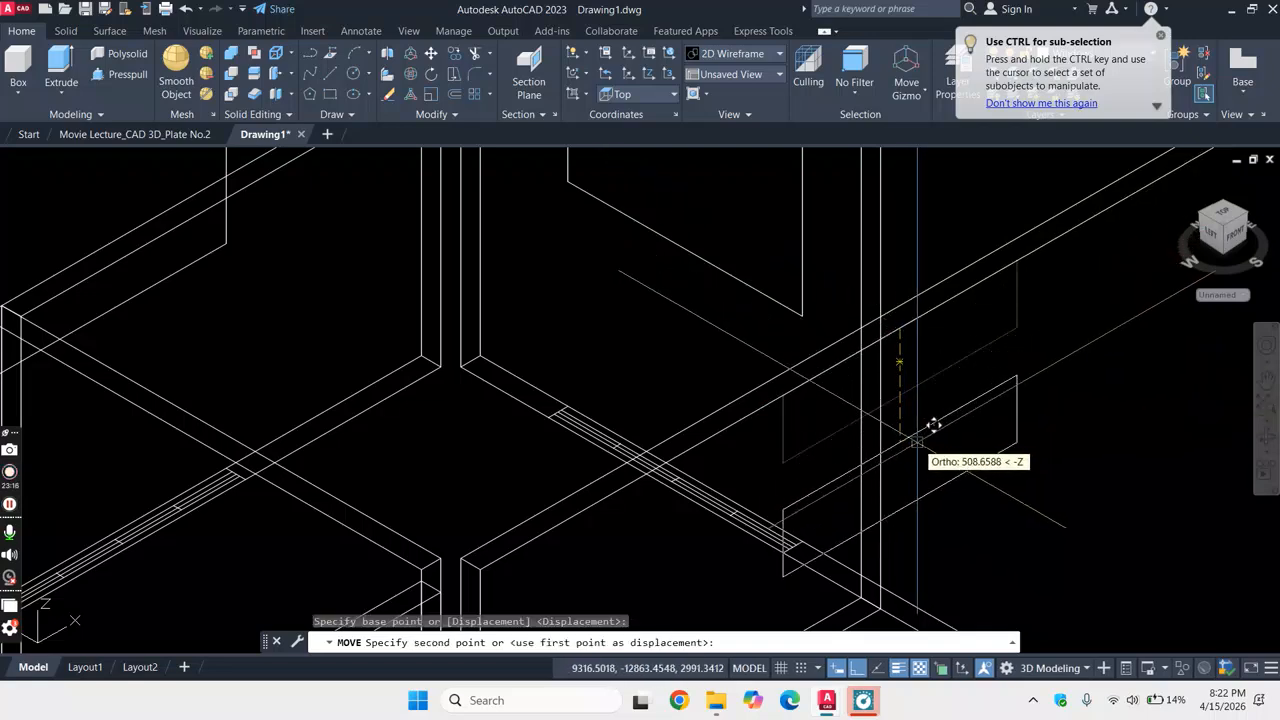
{"action": "type", "text": "500"}
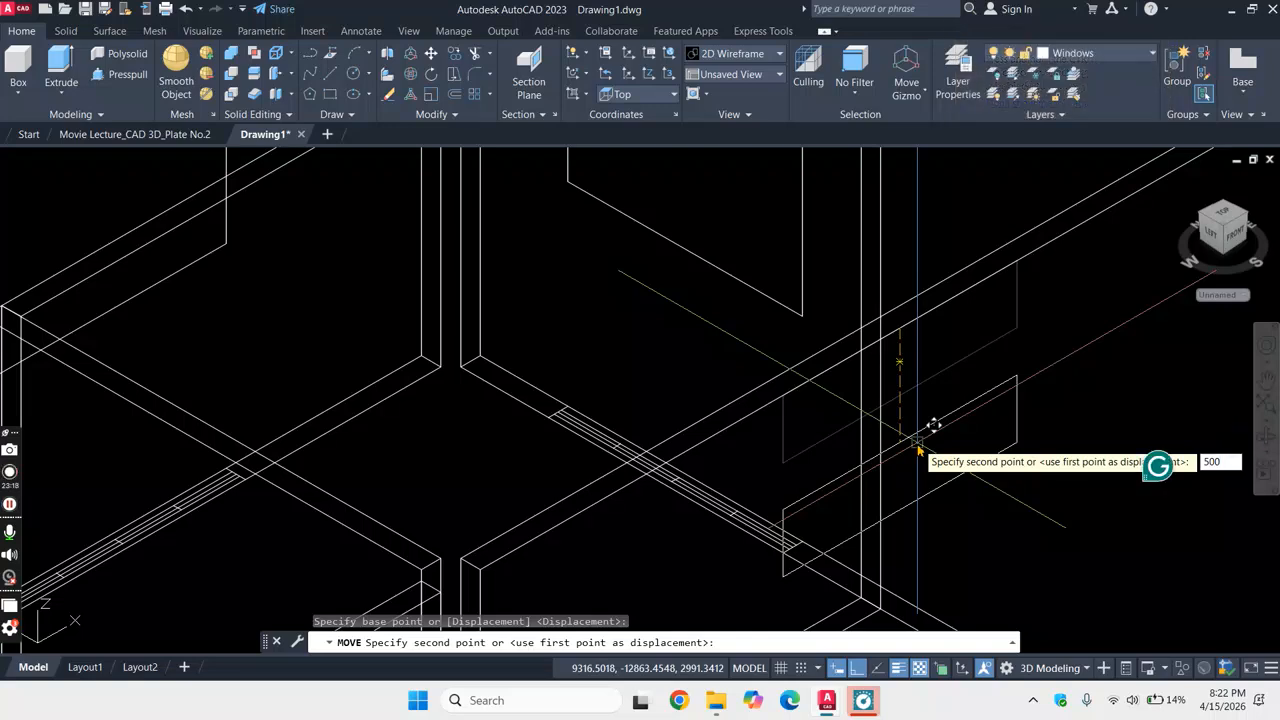
{"action": "key", "text": "Return"}
{"action": "scroll", "coordinate": [940, 288], "scroll_direction": "down", "scroll_amount": 5}
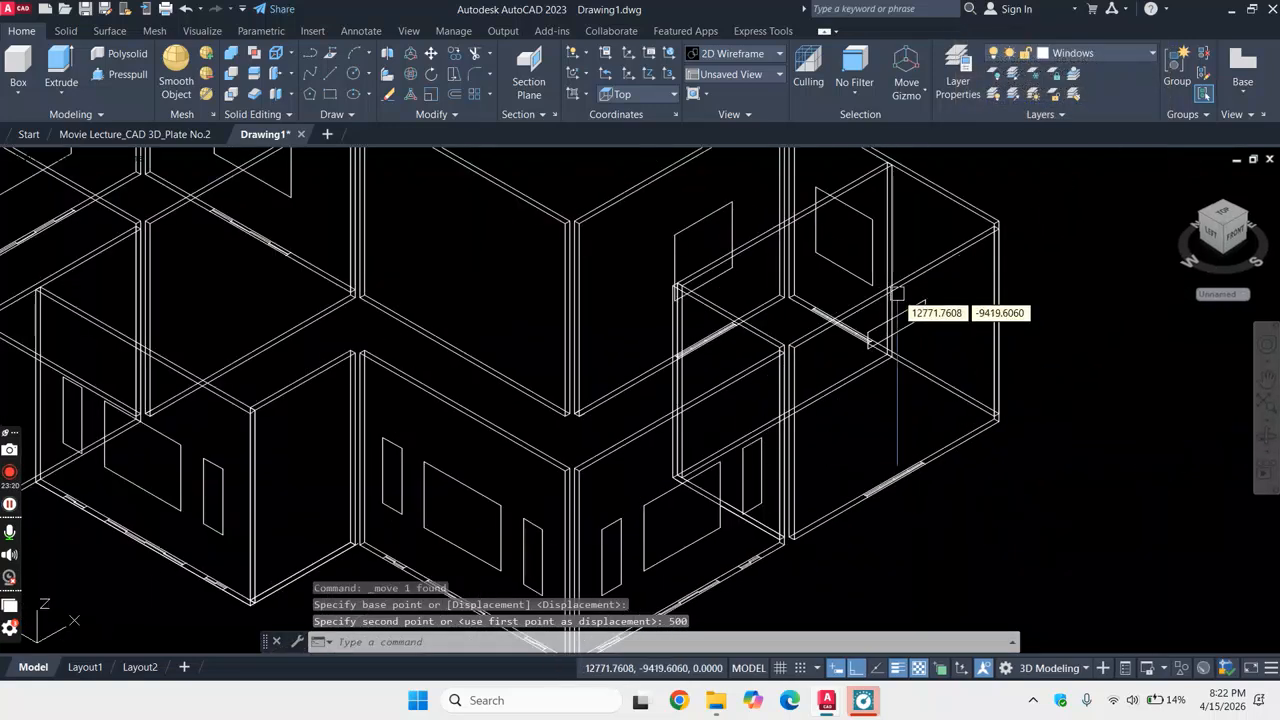
{"action": "scroll", "coordinate": [440, 300], "scroll_direction": "up", "scroll_amount": 6}
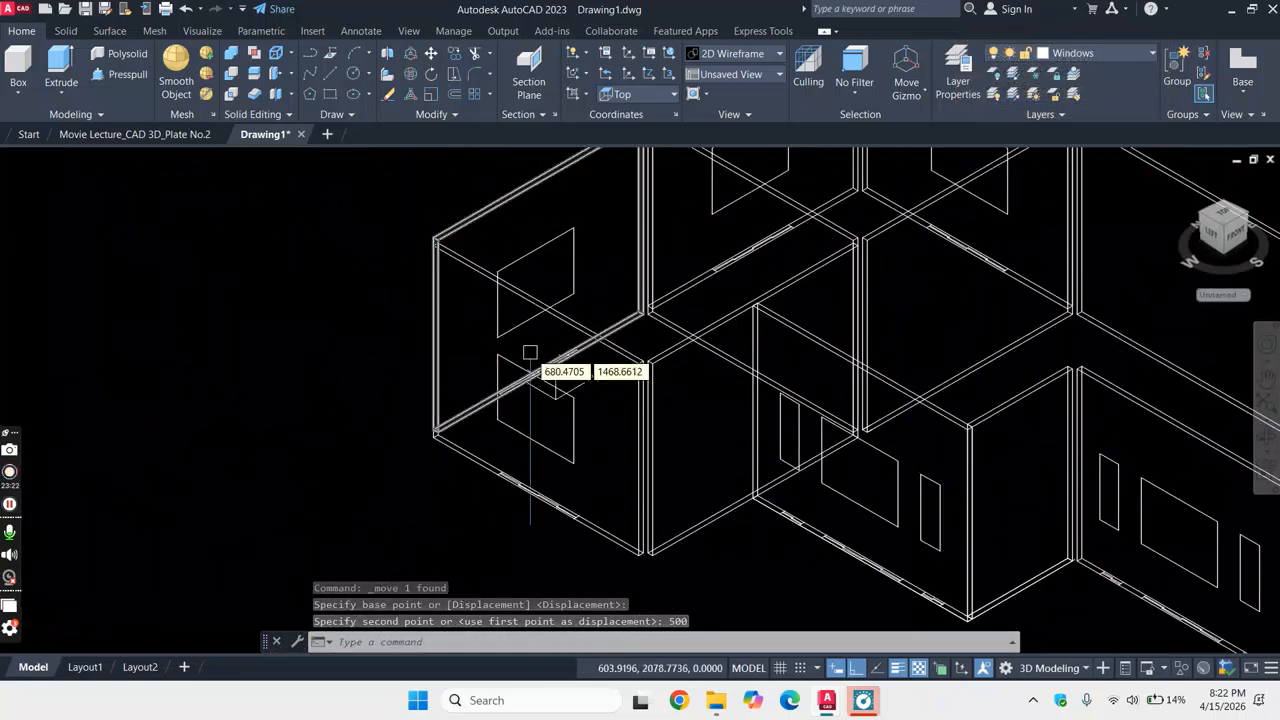
{"action": "scroll", "coordinate": [593, 376], "scroll_direction": "up", "scroll_amount": 2}
{"action": "scroll", "coordinate": [537, 386], "scroll_direction": "up", "scroll_amount": 2}
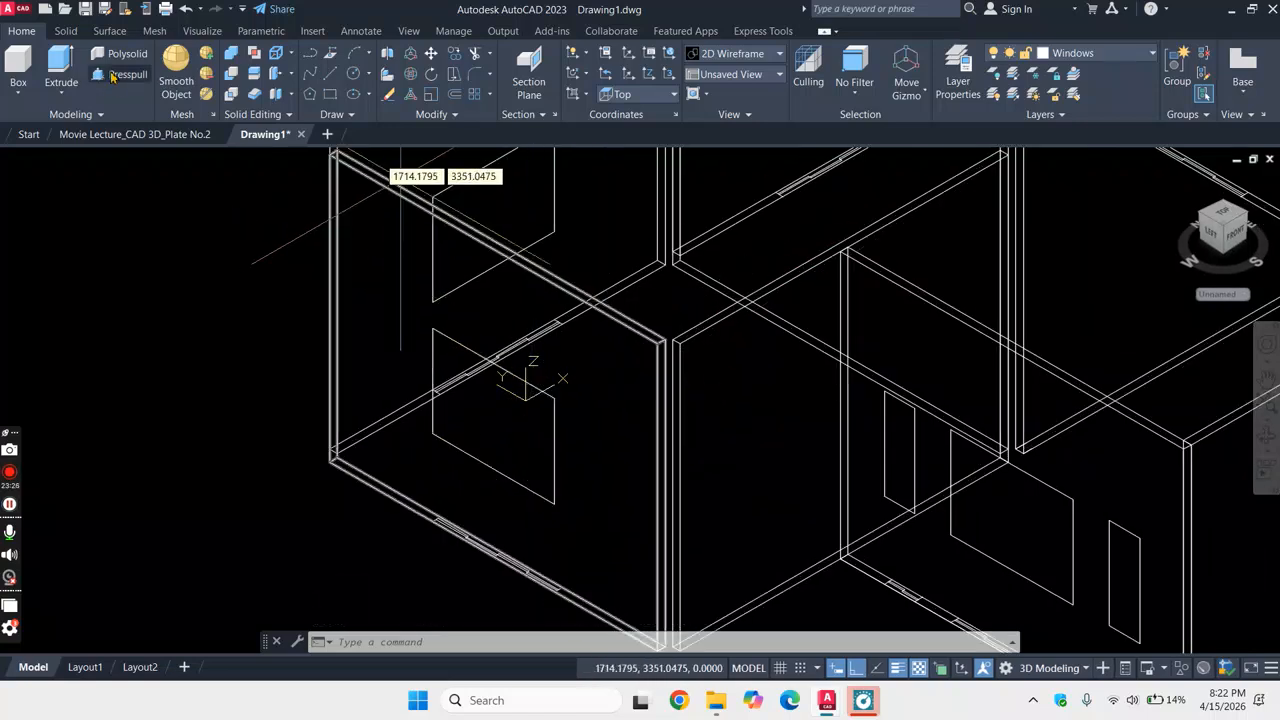
{"action": "left_click", "coordinate": [113, 77]}
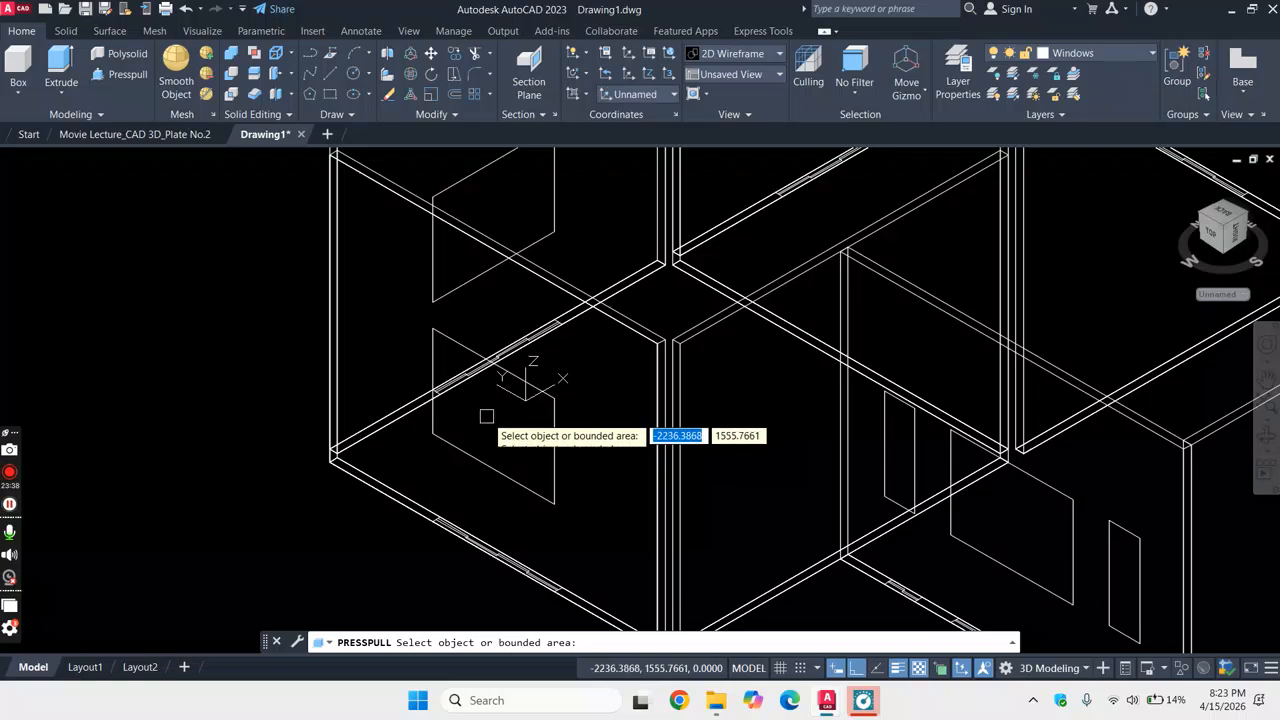
{"action": "key", "text": "Escape"}
{"action": "key", "text": "Escape"}
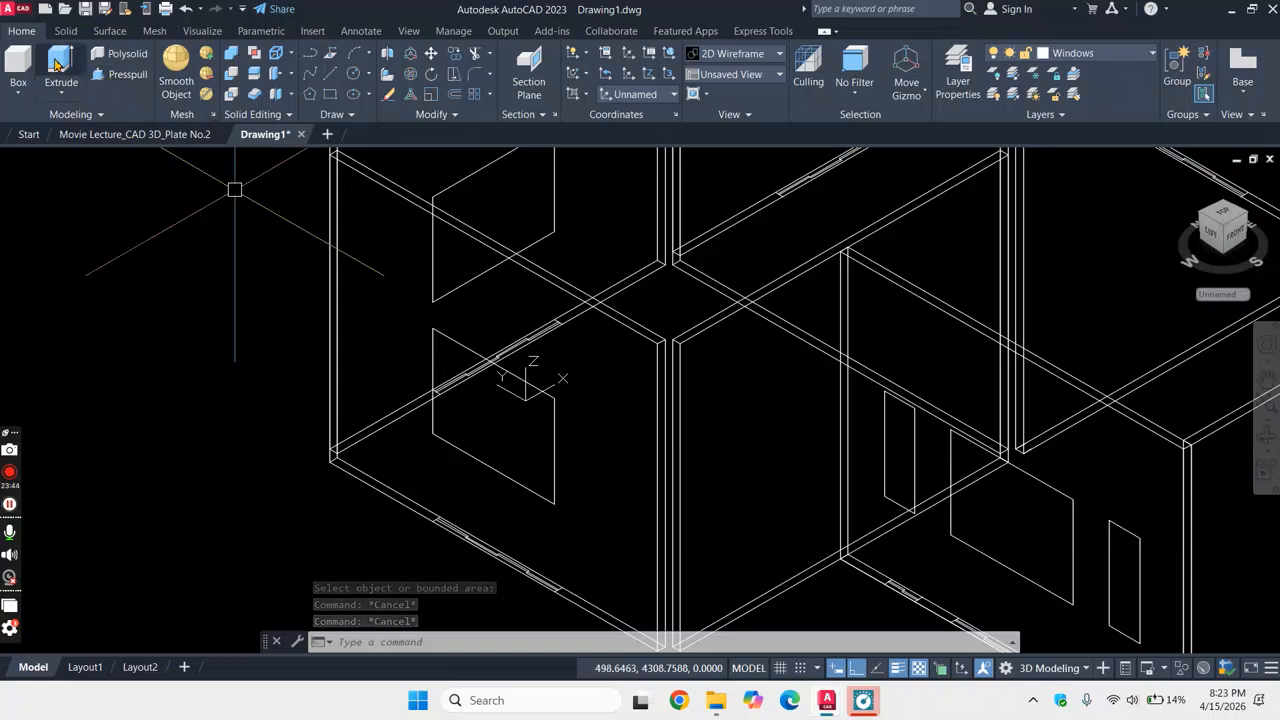
- Presspull the large window outline on the front wall nearest the origin into a solid block passing through the wall
{"action": "left_click", "coordinate": [108, 78]}
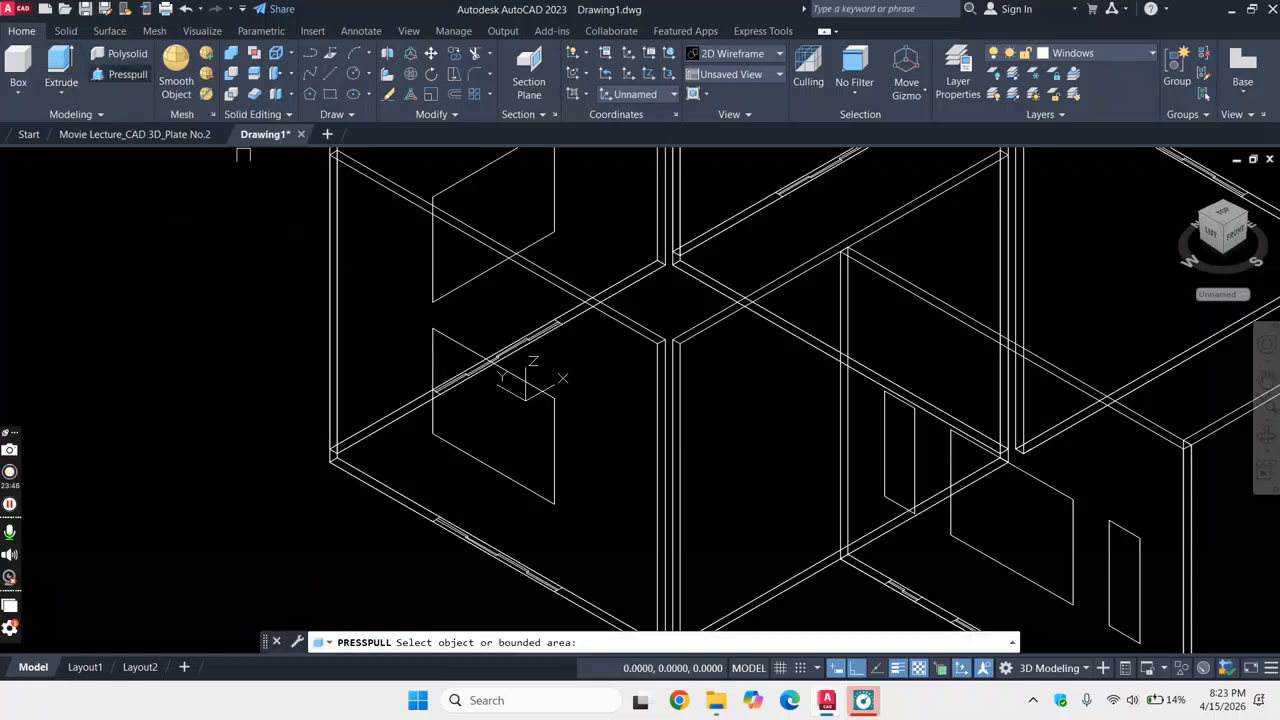
{"action": "left_click", "coordinate": [469, 352]}
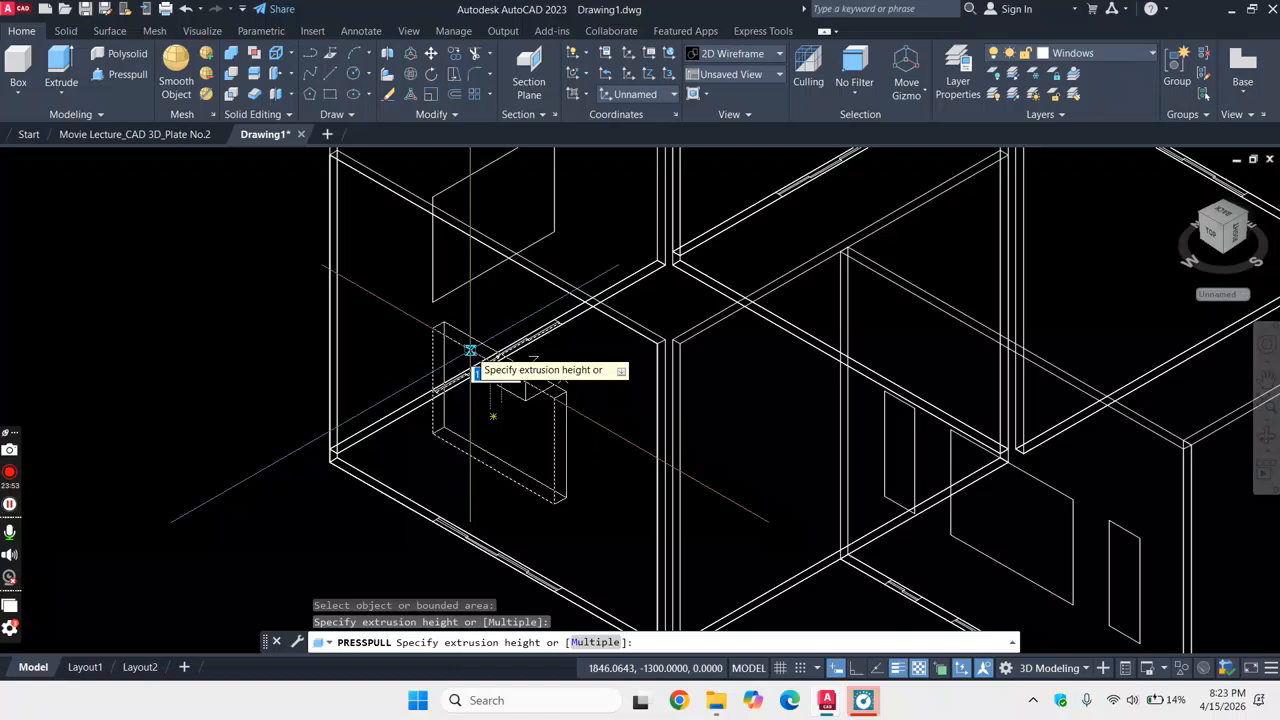
{"action": "left_click", "coordinate": [670, 304]}
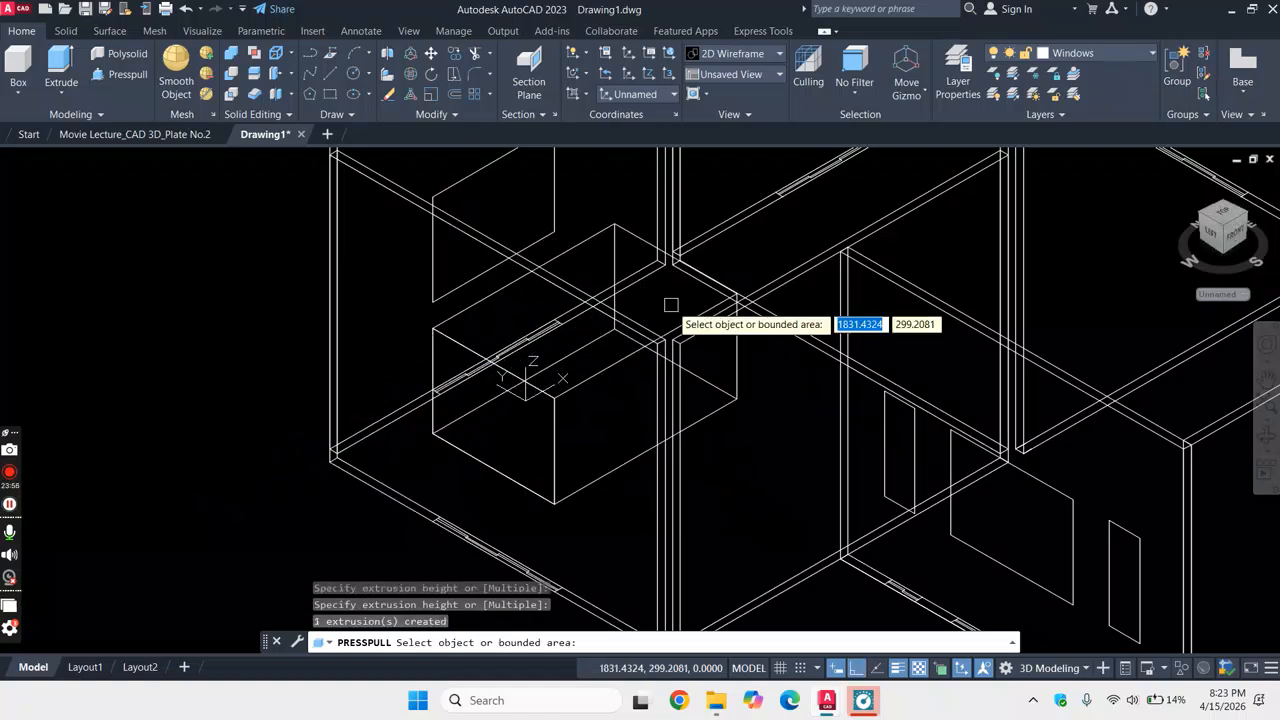
- Presspull the first narrow window outline of the first front group of three into a solid block passing through the wall
{"action": "scroll", "coordinate": [666, 300], "scroll_direction": "down", "scroll_amount": 5}
{"action": "scroll", "coordinate": [779, 338], "scroll_direction": "up", "scroll_amount": 4}
{"action": "scroll", "coordinate": [627, 306], "scroll_direction": "down", "scroll_amount": 3}
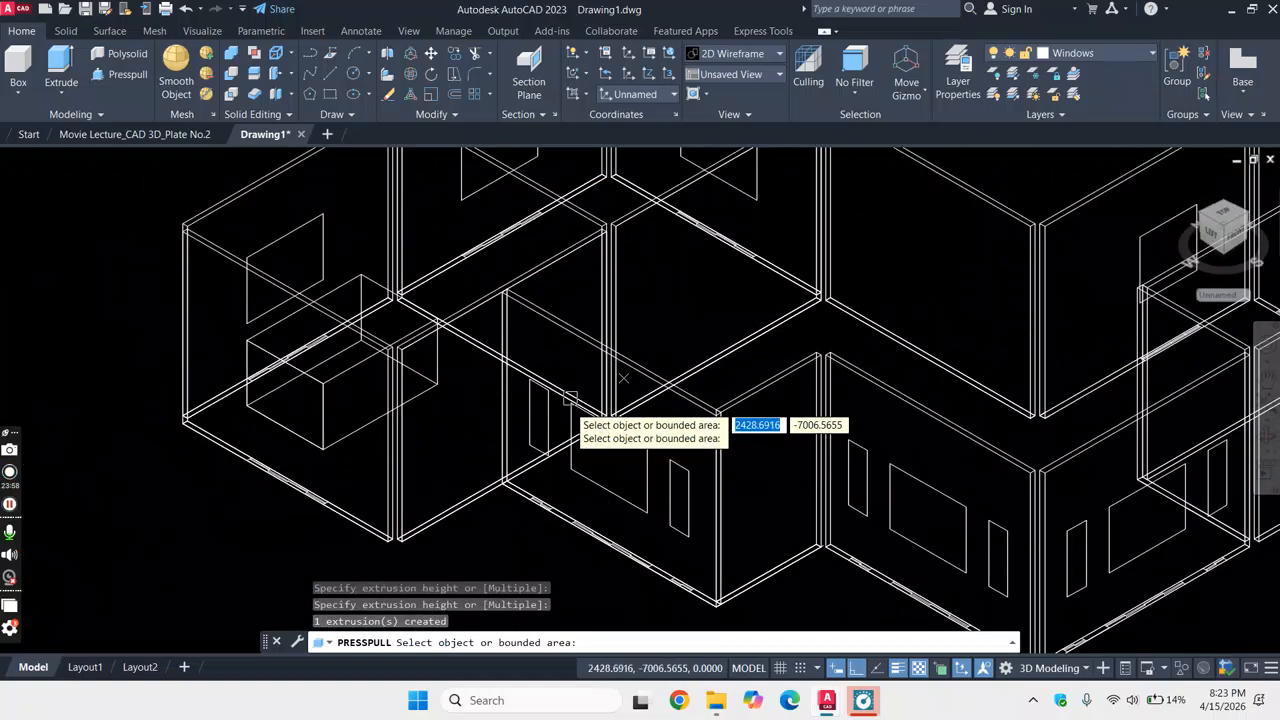
{"action": "scroll", "coordinate": [573, 392], "scroll_direction": "up", "scroll_amount": 3}
{"action": "left_click", "coordinate": [516, 384]}
{"action": "left_click", "coordinate": [768, 246]}
{"action": "scroll", "coordinate": [691, 274], "scroll_direction": "down", "scroll_amount": 4}
{"action": "scroll", "coordinate": [692, 278], "scroll_direction": "up", "scroll_amount": 4}
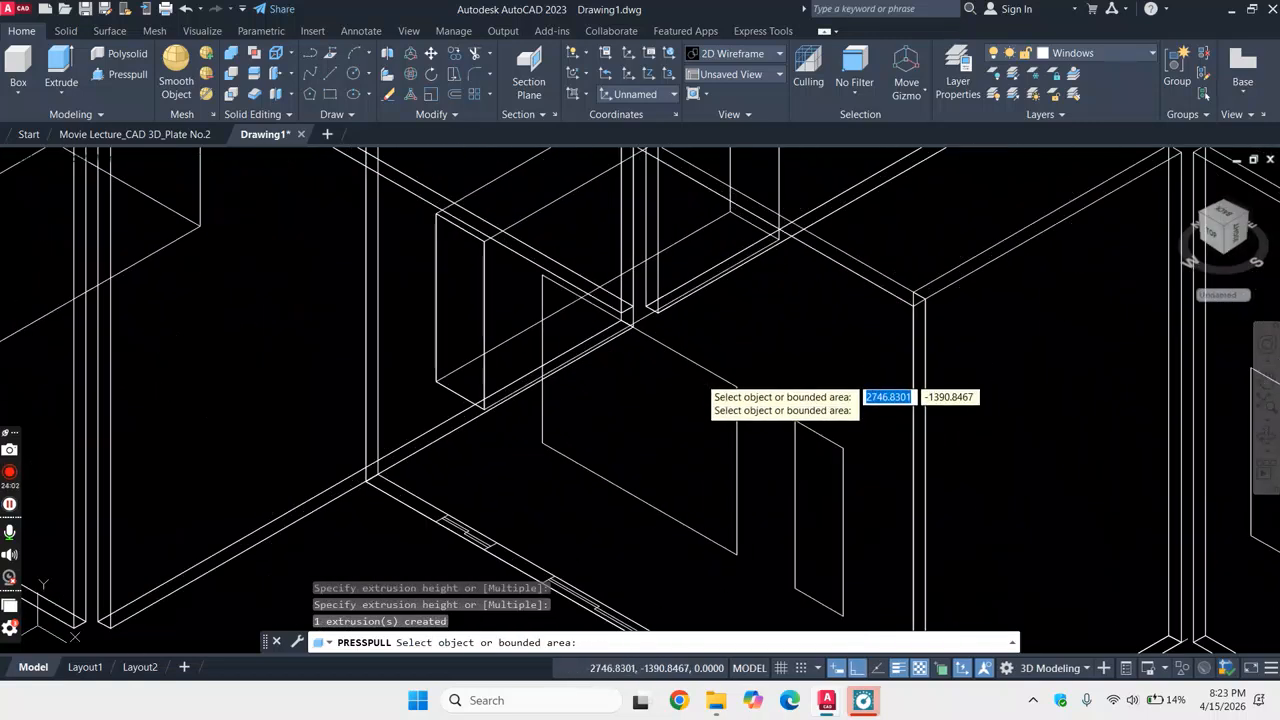
- Presspull the large and remaining narrow window outlines of the first front group into solid blocks passing through the wall
{"action": "left_click", "coordinate": [703, 371]}
{"action": "left_click", "coordinate": [881, 213]}
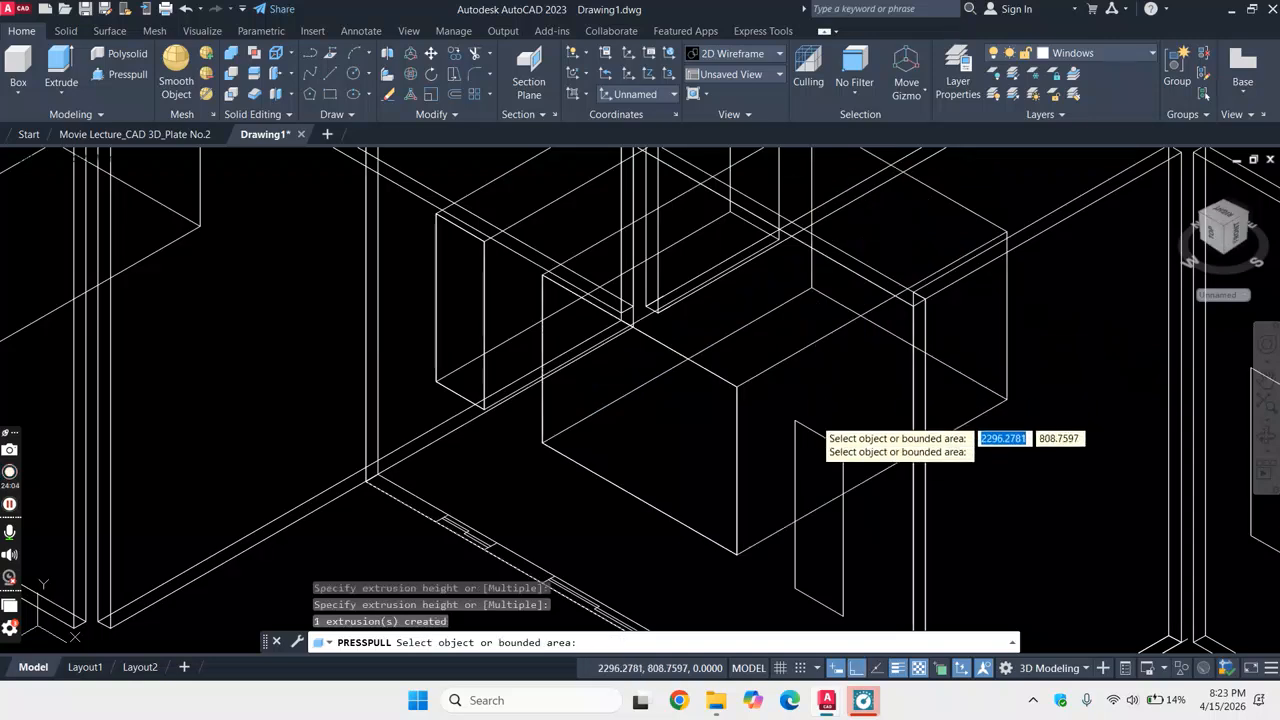
{"action": "left_click", "coordinate": [815, 430]}
{"action": "left_click", "coordinate": [908, 428]}
- Presspull the three window outlines of the second front group into solid blocks passing through the wall
{"action": "scroll", "coordinate": [760, 318], "scroll_direction": "down", "scroll_amount": 4}
{"action": "scroll", "coordinate": [1010, 487], "scroll_direction": "up", "scroll_amount": 4}
{"action": "scroll", "coordinate": [1005, 356], "scroll_direction": "up", "scroll_amount": 2}
{"action": "left_click", "coordinate": [698, 330]}
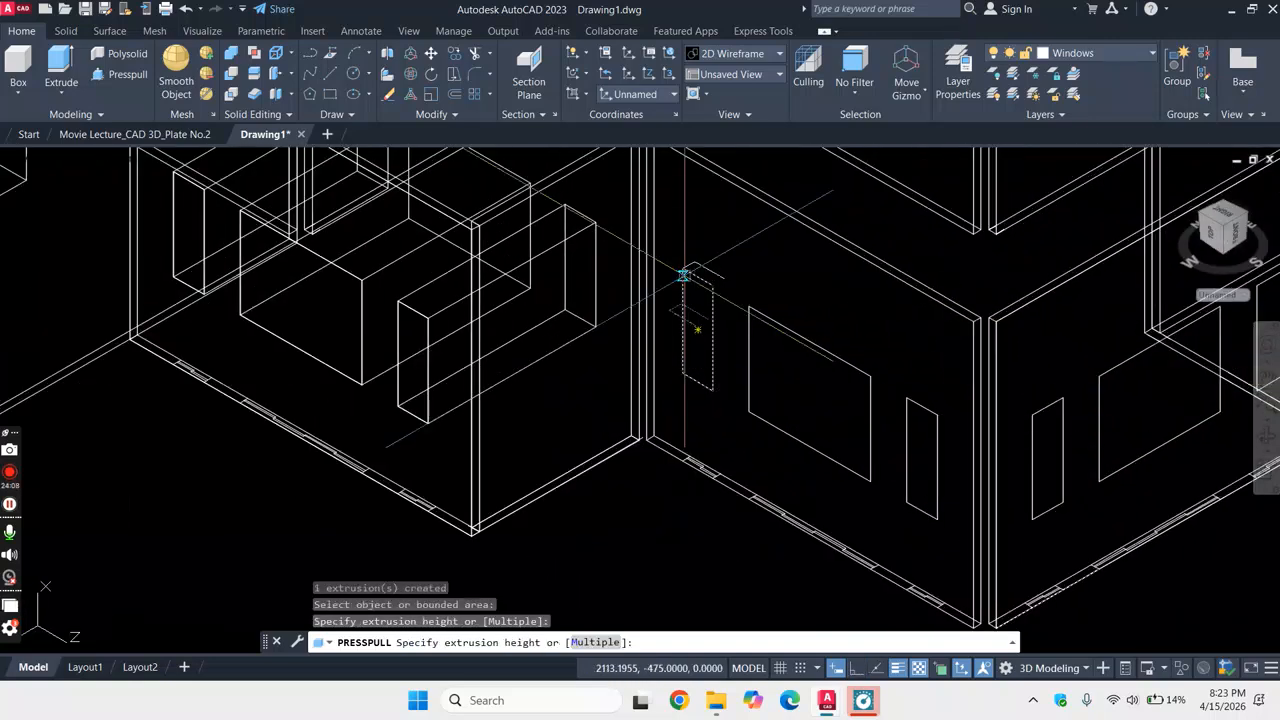
{"action": "left_click", "coordinate": [845, 193]}
{"action": "left_click", "coordinate": [820, 369]}
{"action": "left_click", "coordinate": [900, 400]}
{"action": "left_click", "coordinate": [937, 402]}
{"action": "left_click", "coordinate": [890, 328]}
- Presspull the window outline on the side wall of the room nearest the origin into a solid block
{"action": "scroll", "coordinate": [887, 321], "scroll_direction": "down", "scroll_amount": 3}
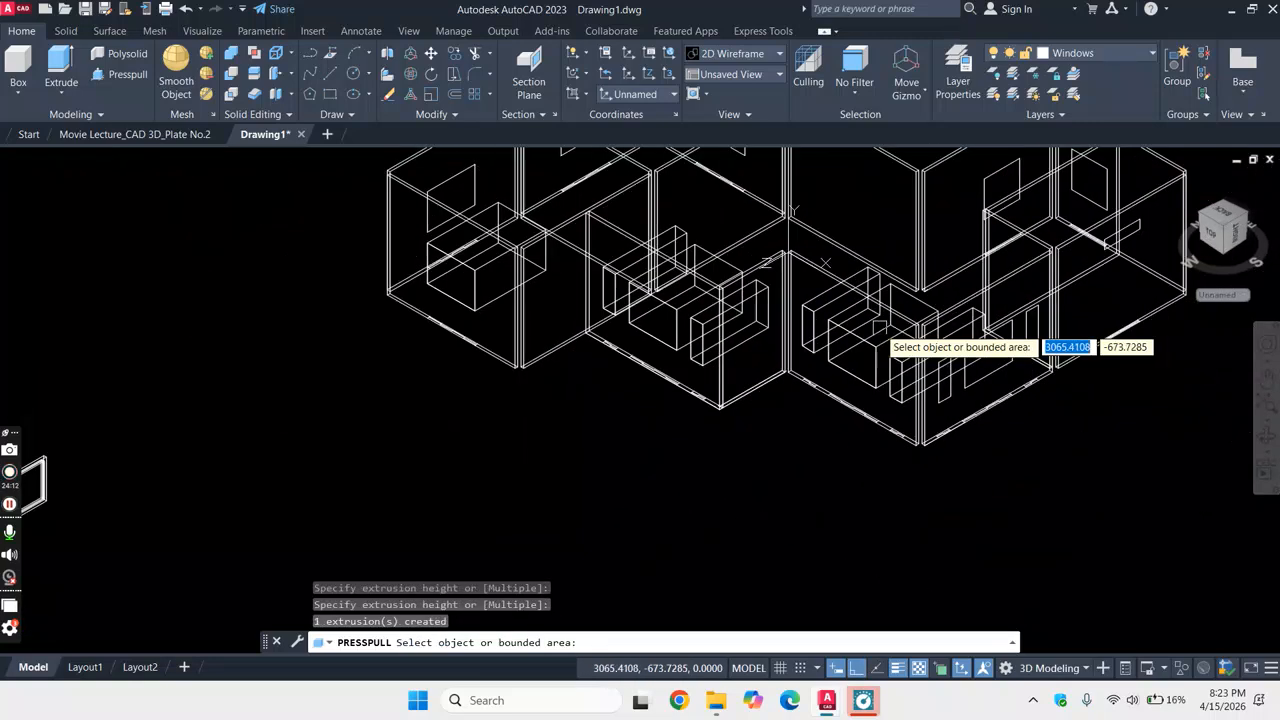
{"action": "scroll", "coordinate": [1017, 296], "scroll_direction": "down", "scroll_amount": 2}
{"action": "scroll", "coordinate": [640, 200], "scroll_direction": "up", "scroll_amount": 4}
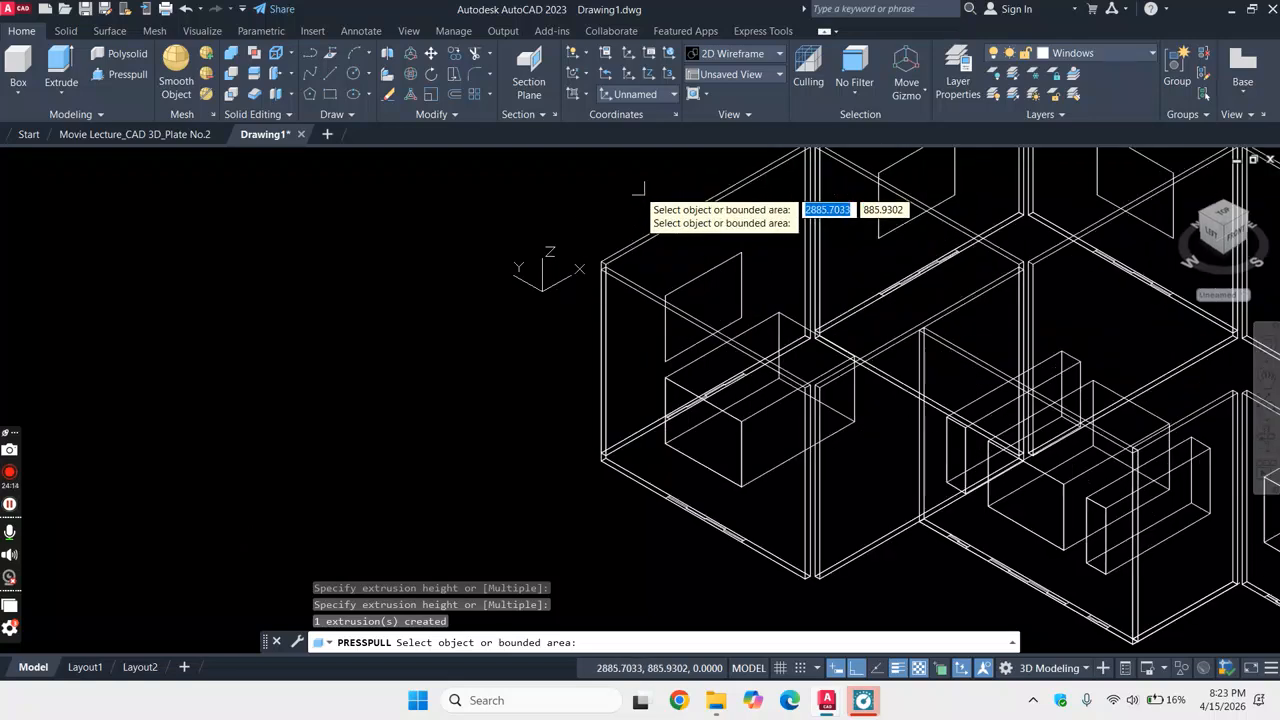
{"action": "left_click", "coordinate": [702, 278]}
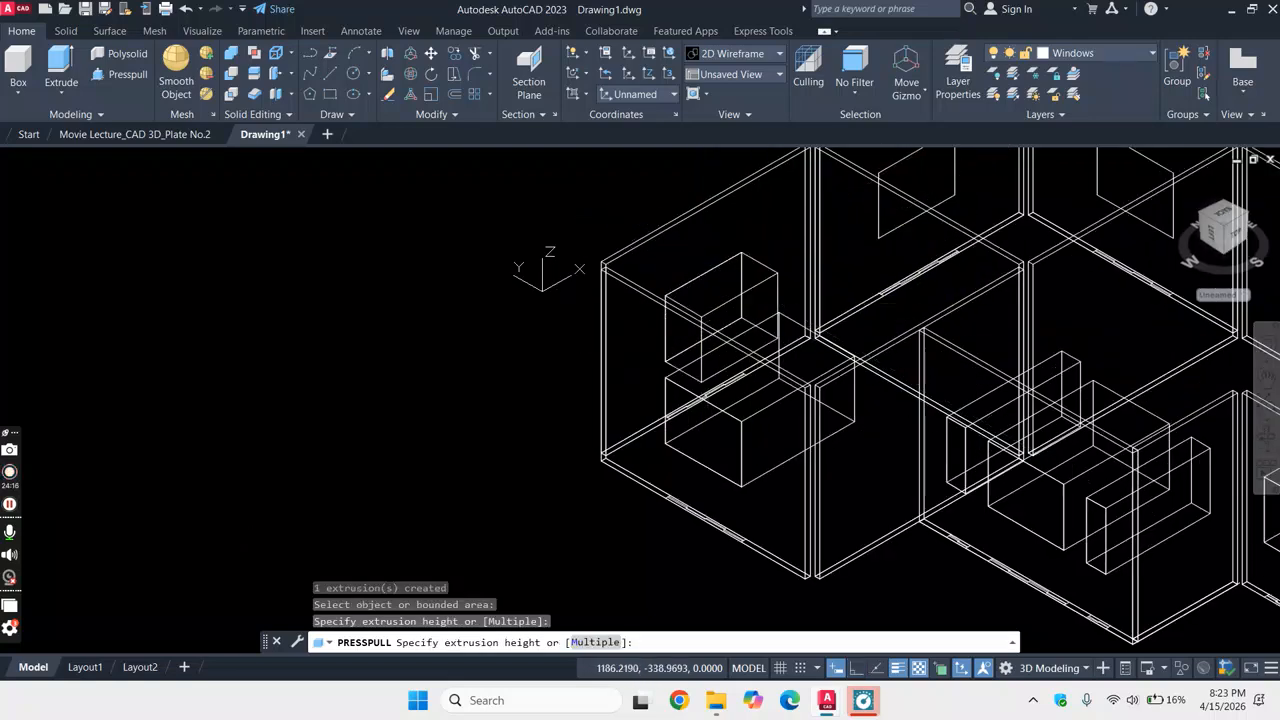
{"action": "left_click", "coordinate": [702, 307]}
- Presspull the window outline on the side wall of the room behind, and undo the whole group of window presspulls
{"action": "scroll", "coordinate": [797, 252], "scroll_direction": "down", "scroll_amount": 5}
{"action": "scroll", "coordinate": [826, 241], "scroll_direction": "up", "scroll_amount": 4}
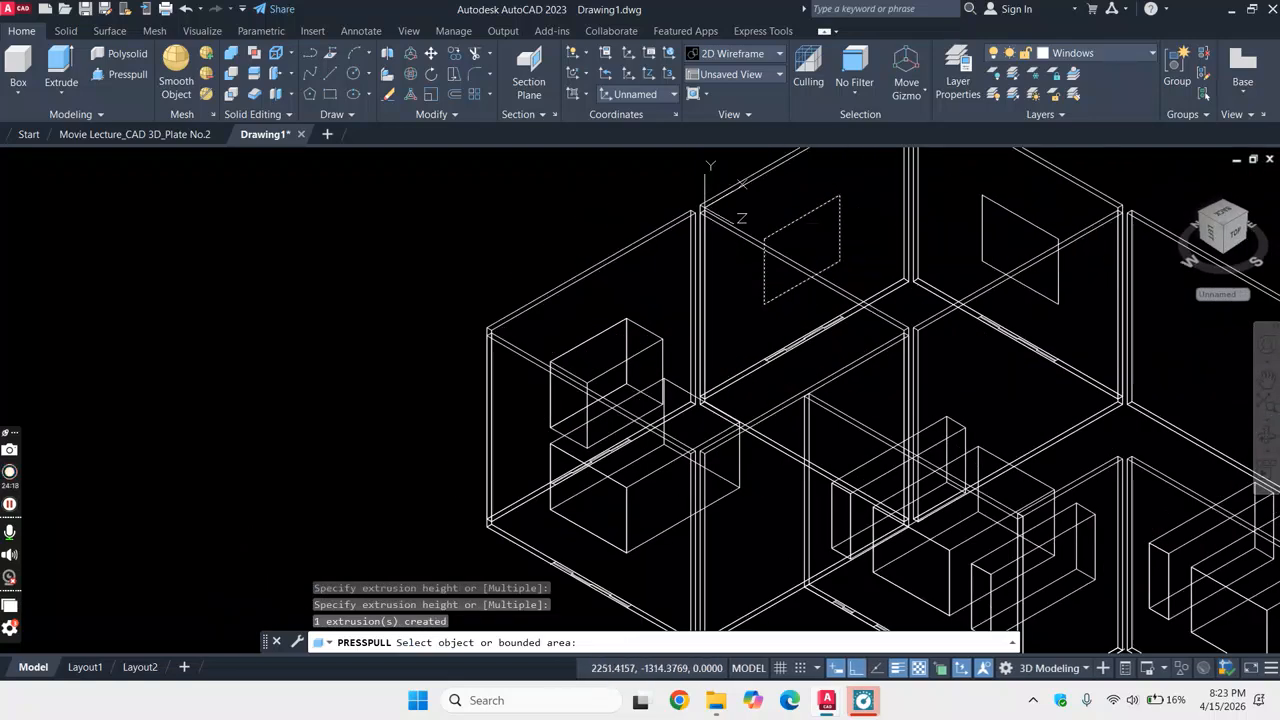
{"action": "left_click", "coordinate": [800, 248]}
{"action": "left_click", "coordinate": [800, 243]}
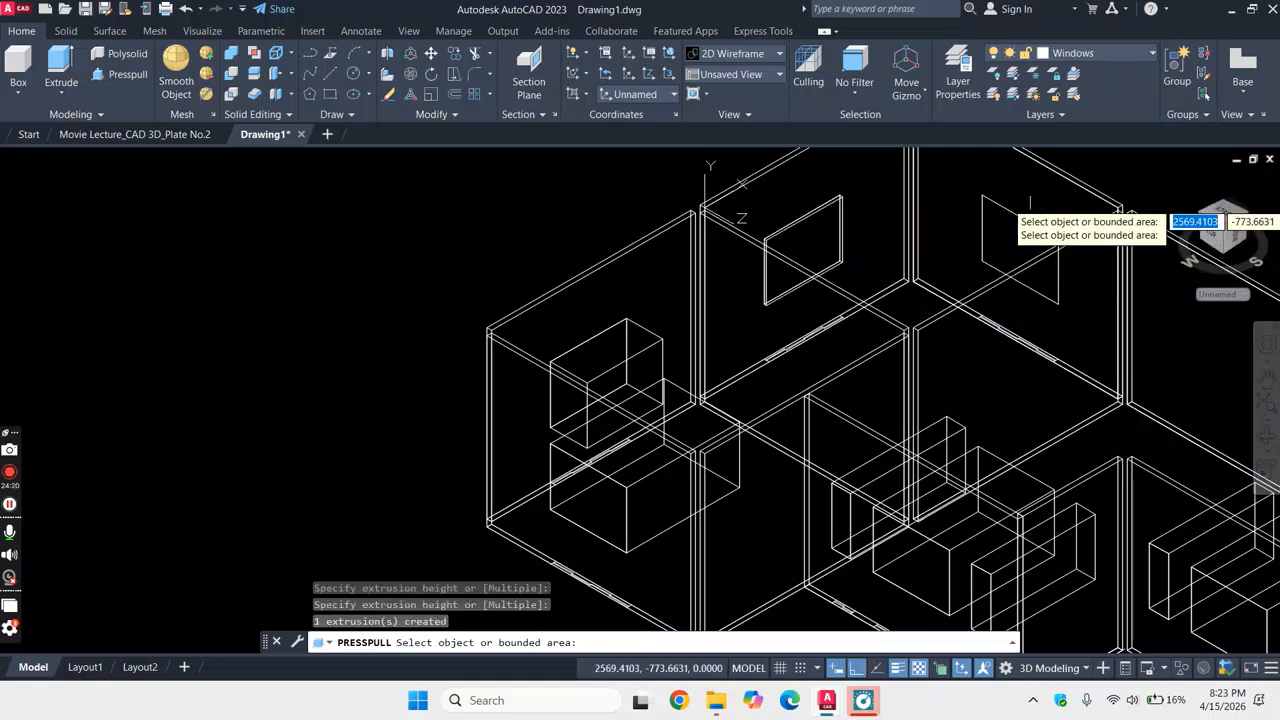
{"action": "left_click", "coordinate": [186, 10]}
- Presspull the large window outline on the front wall nearest the origin through the wall's thickness
{"action": "scroll", "coordinate": [480, 292], "scroll_direction": "down", "scroll_amount": 4}
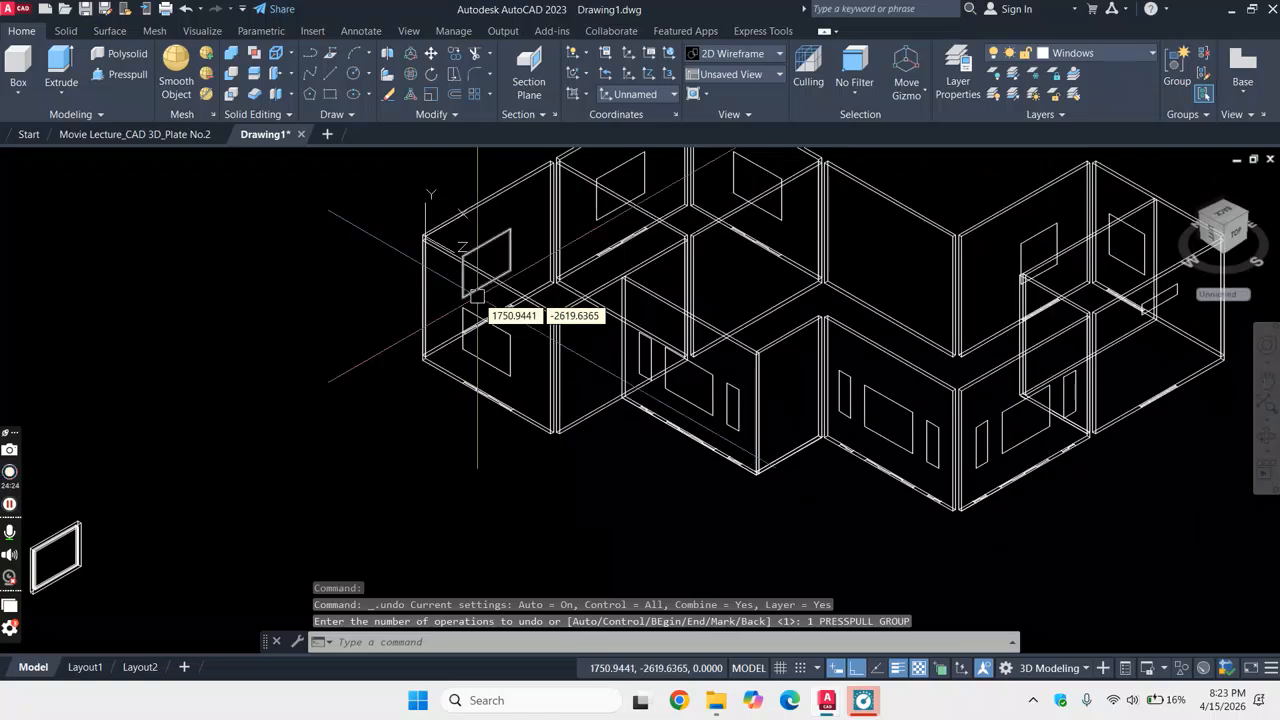
{"action": "left_click", "coordinate": [133, 78]}
{"action": "scroll", "coordinate": [401, 271], "scroll_direction": "up", "scroll_amount": 3}
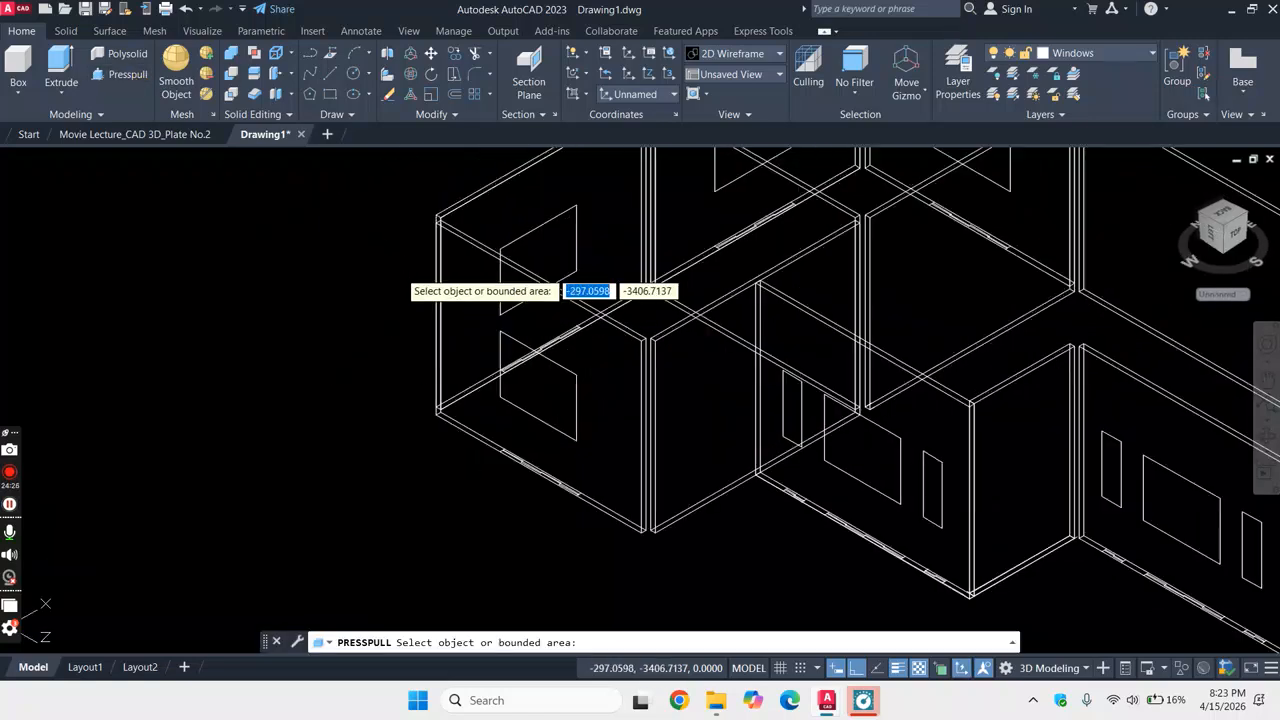
{"action": "left_click", "coordinate": [533, 351]}
{"action": "left_click", "coordinate": [678, 310]}
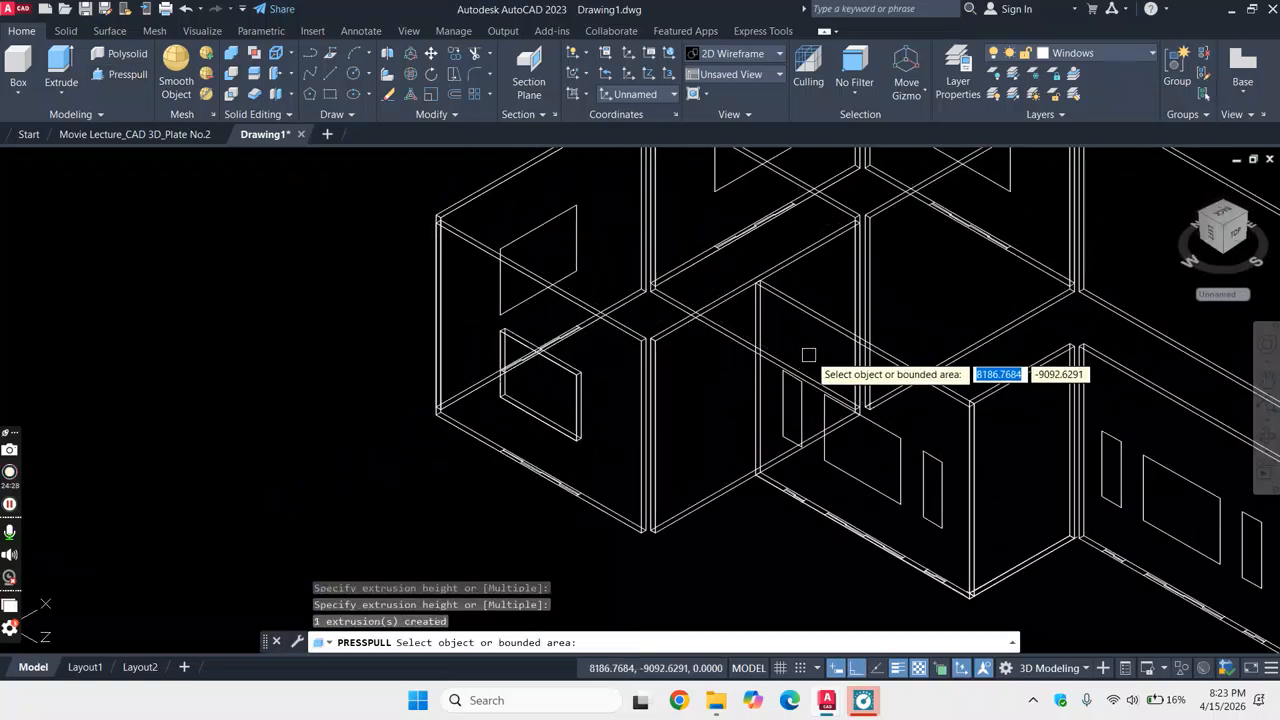
- Presspull the first narrow outline and the large middle outline of the first front window group into solid blocks through the wall
{"action": "scroll", "coordinate": [760, 360], "scroll_direction": "up", "scroll_amount": 3}
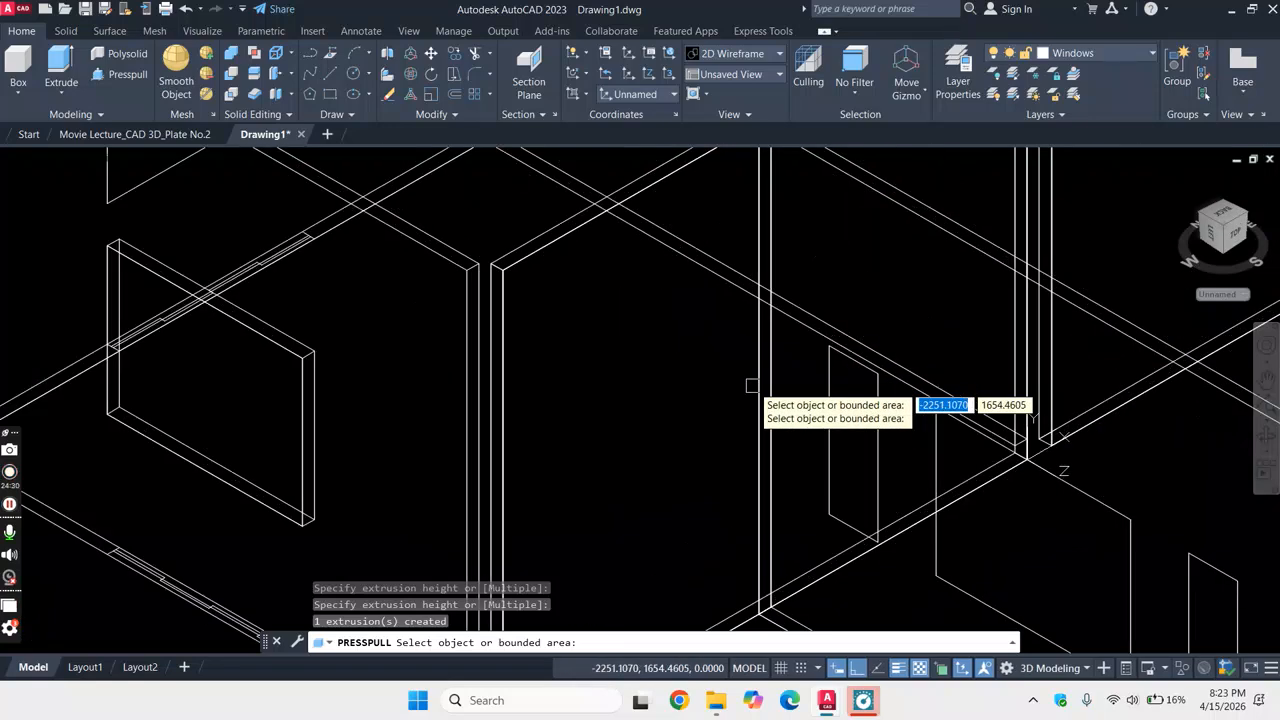
{"action": "scroll", "coordinate": [789, 457], "scroll_direction": "down", "scroll_amount": 3}
{"action": "scroll", "coordinate": [813, 466], "scroll_direction": "up", "scroll_amount": 3}
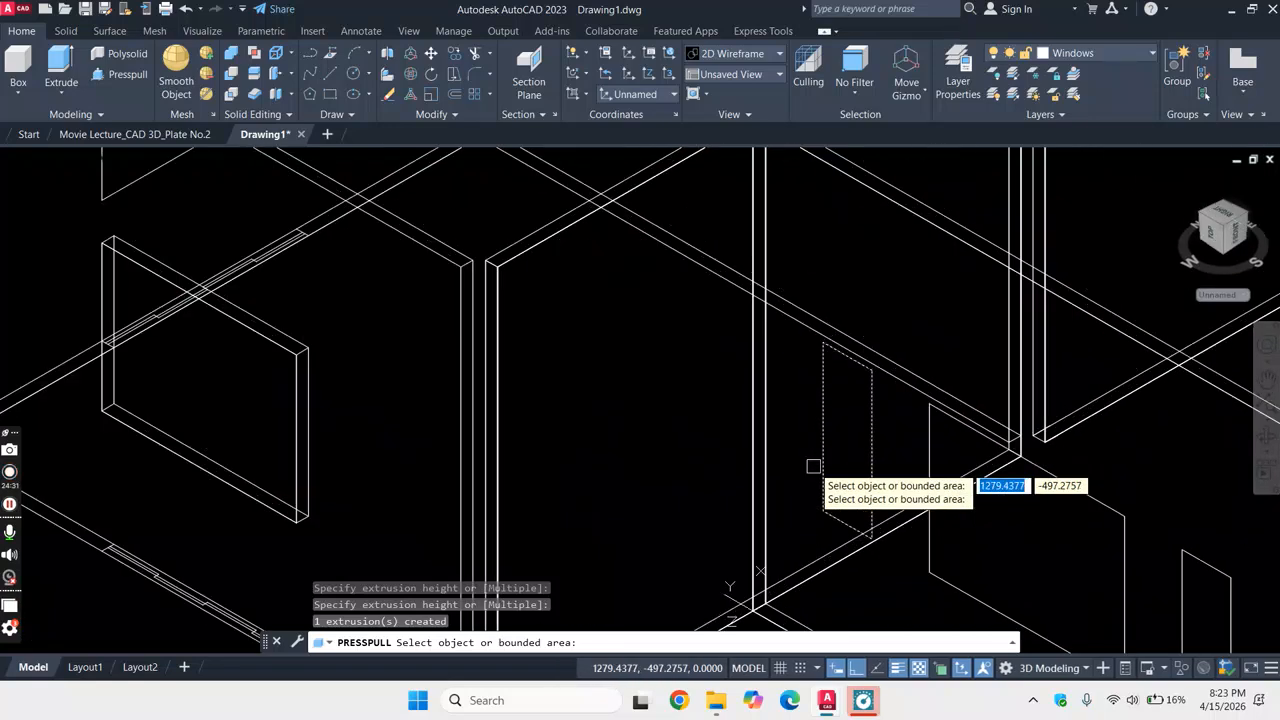
{"action": "left_click", "coordinate": [862, 400]}
{"action": "left_click", "coordinate": [889, 355]}
{"action": "scroll", "coordinate": [890, 357], "scroll_direction": "down", "scroll_amount": 3}
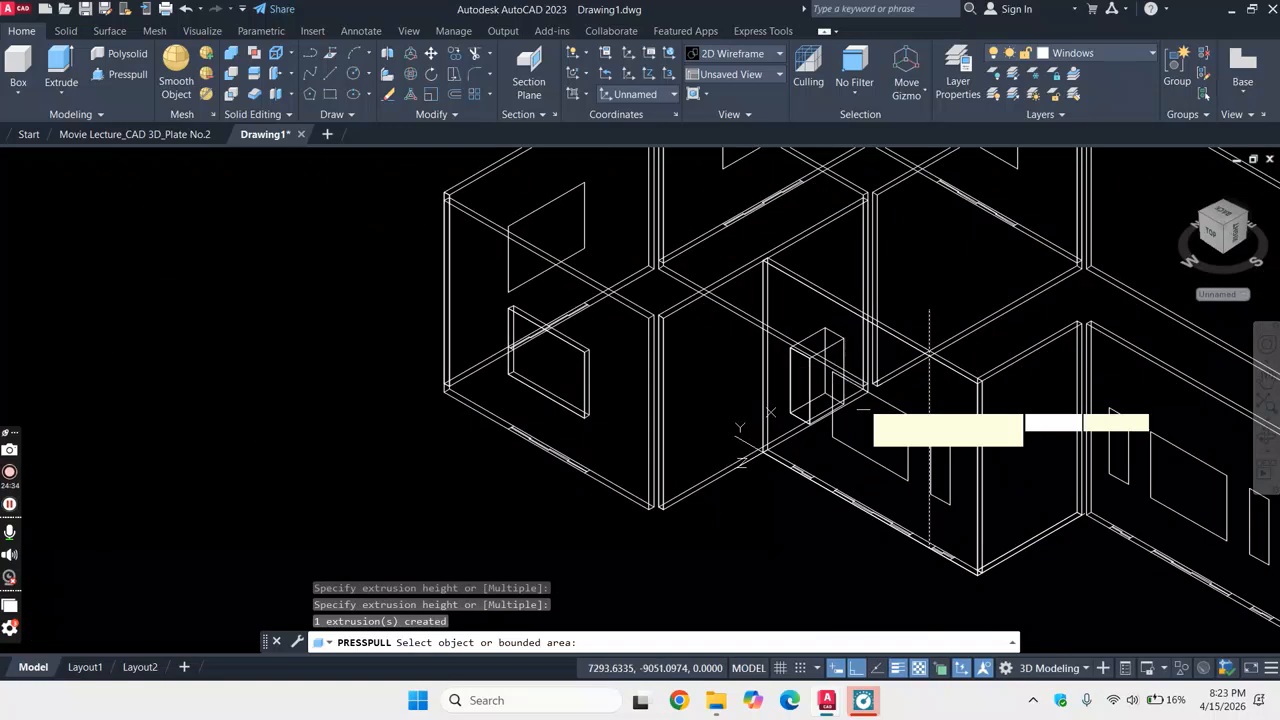
{"action": "scroll", "coordinate": [918, 410], "scroll_direction": "up", "scroll_amount": 3}
{"action": "left_click", "coordinate": [860, 400]}
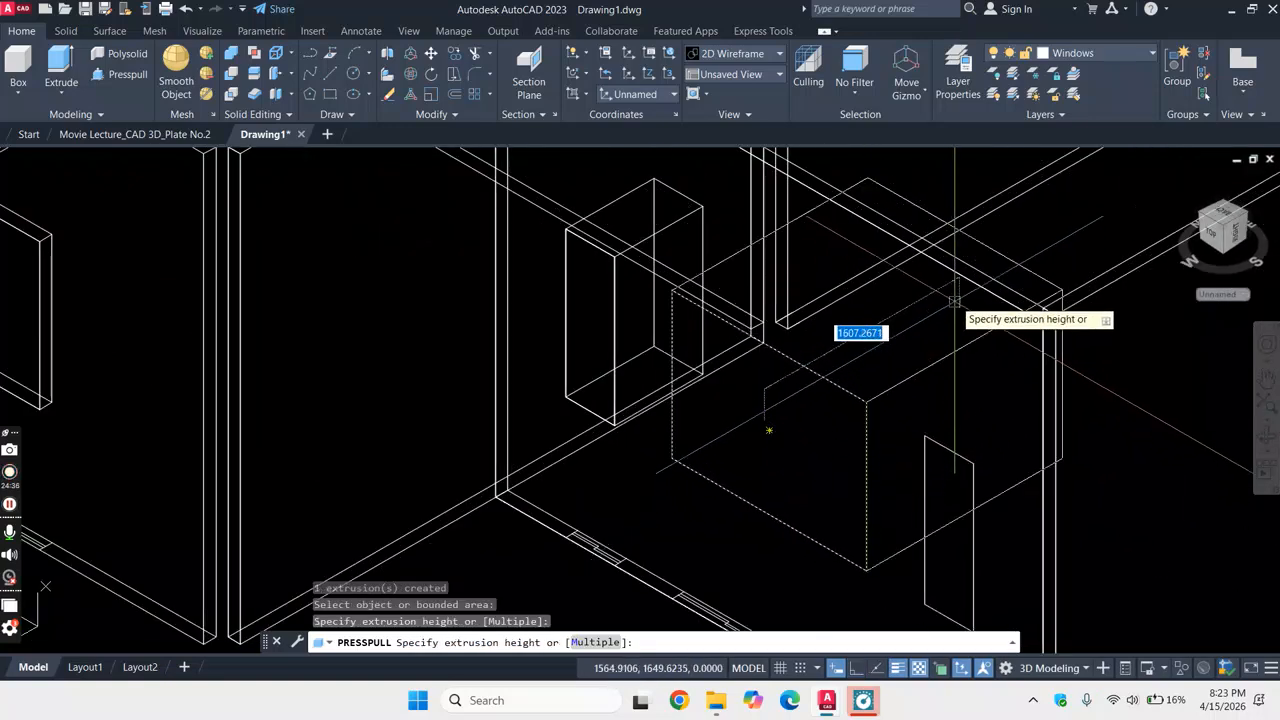
{"action": "left_click", "coordinate": [1005, 265]}
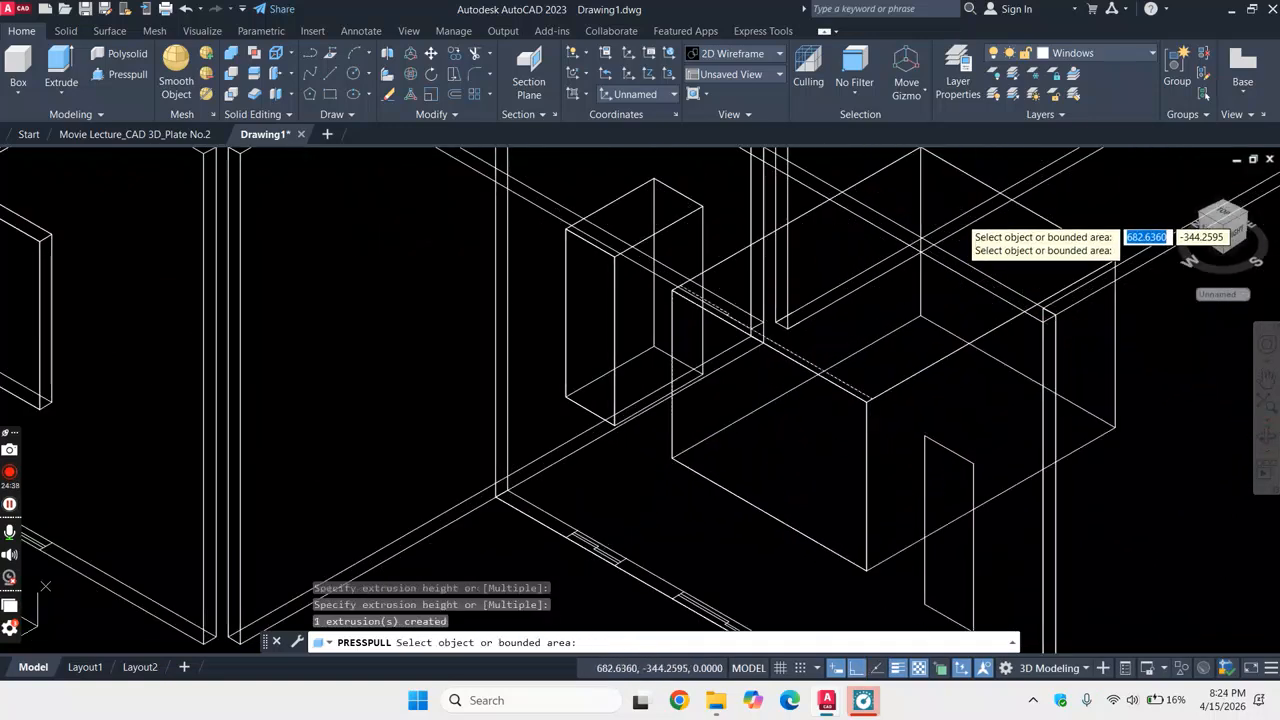
- Presspull the remaining narrow window outline of the first front group into a solid block and end the command
{"action": "scroll", "coordinate": [785, 325], "scroll_direction": "down", "scroll_amount": 3}
{"action": "scroll", "coordinate": [1040, 420], "scroll_direction": "up", "scroll_amount": 4}
{"action": "left_click", "coordinate": [878, 412]}
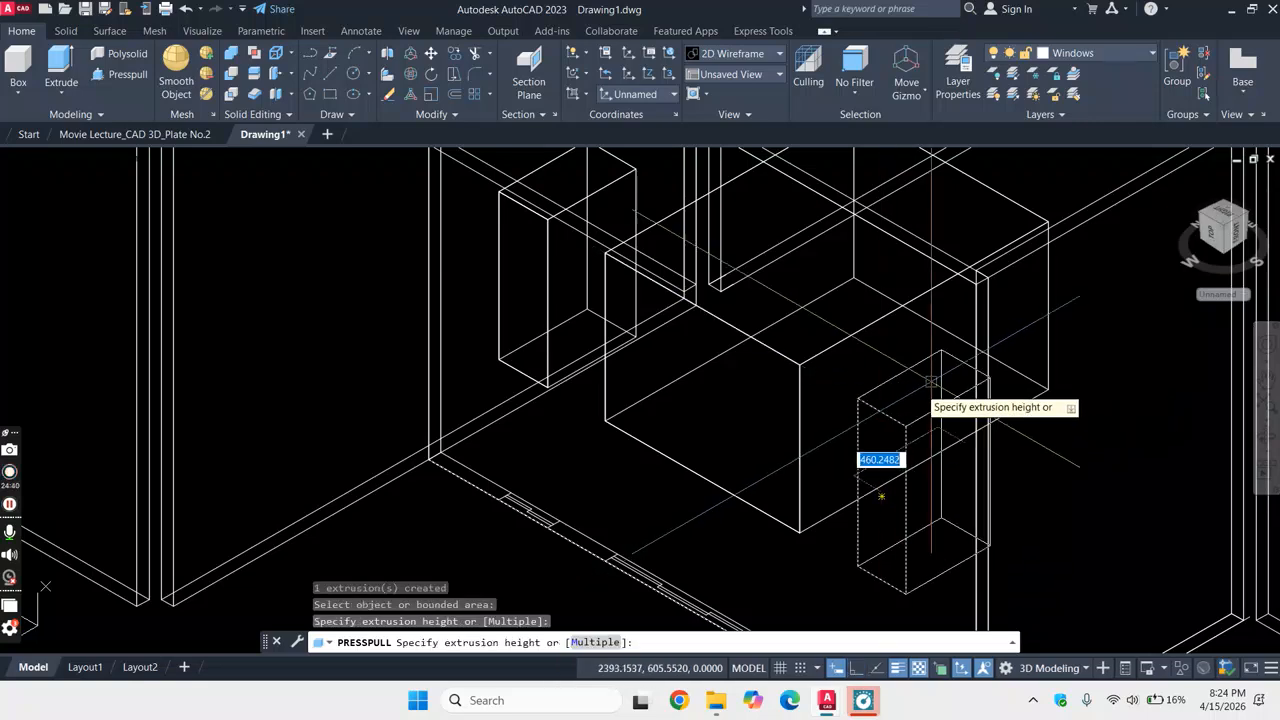
{"action": "scroll", "coordinate": [775, 393], "scroll_direction": "down", "scroll_amount": 3}
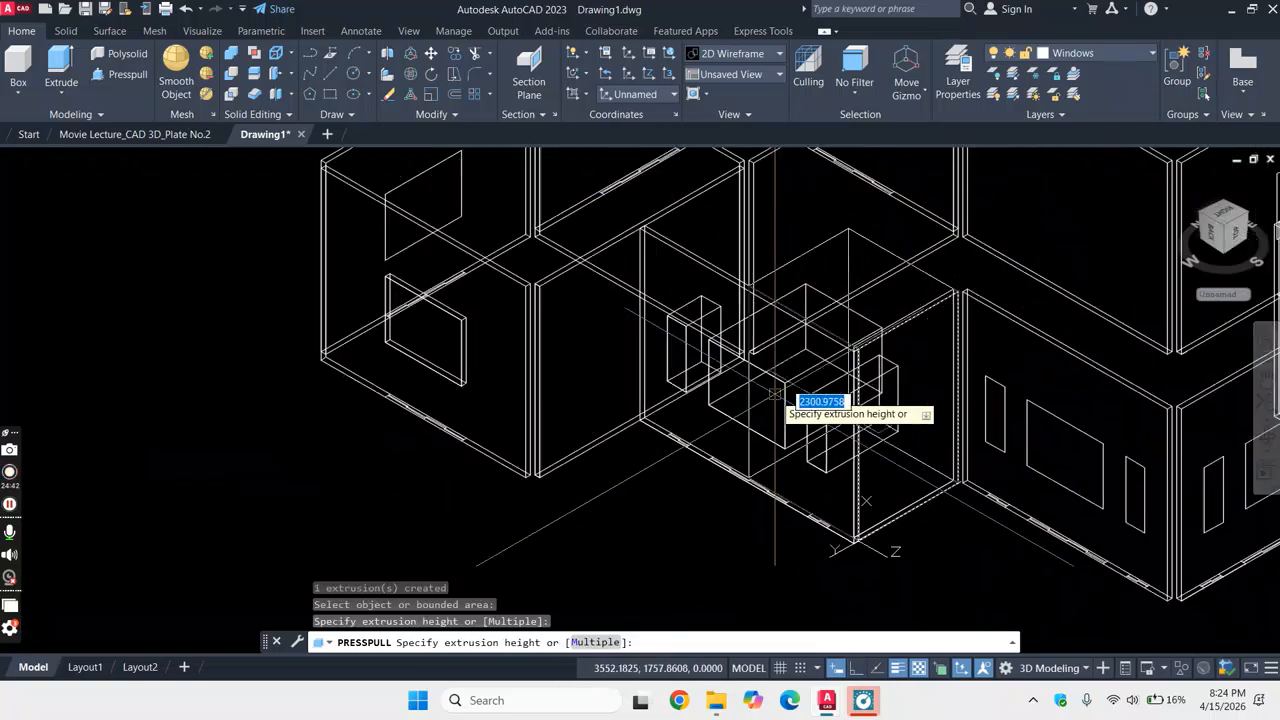
{"action": "key", "text": "Escape"}
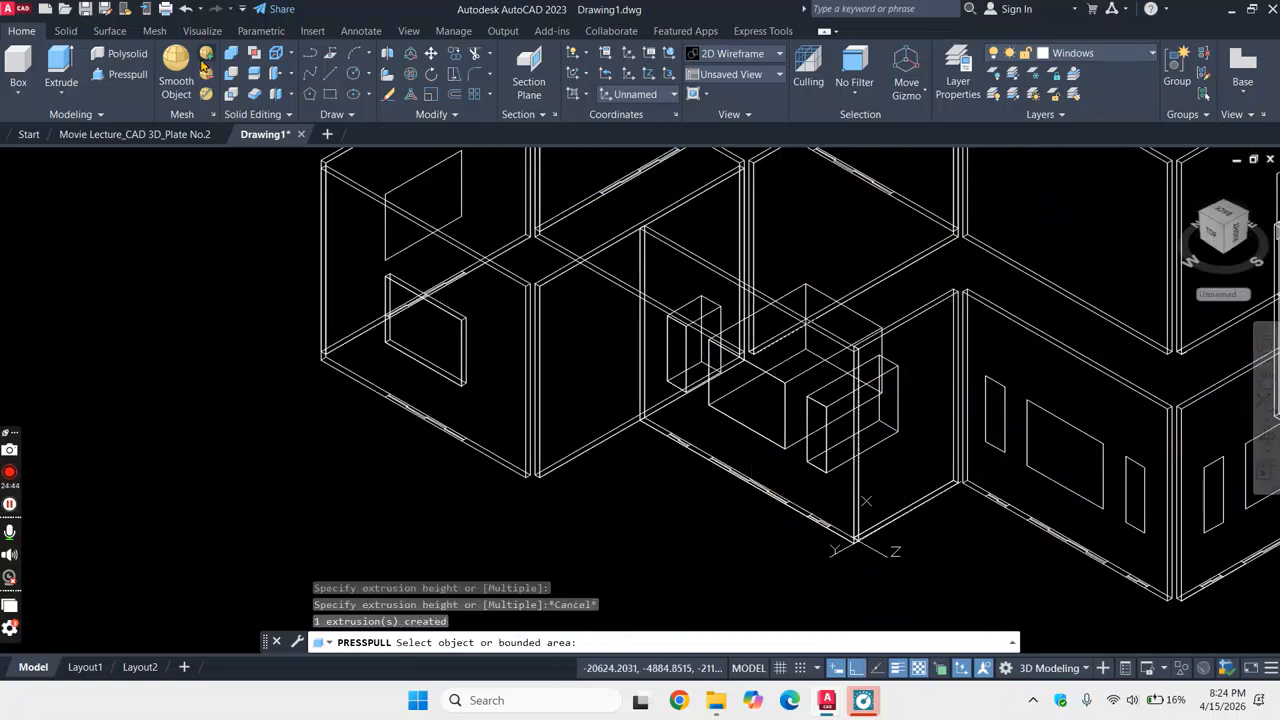
{"action": "key", "text": "Return"}
{"action": "key", "text": "Return"}
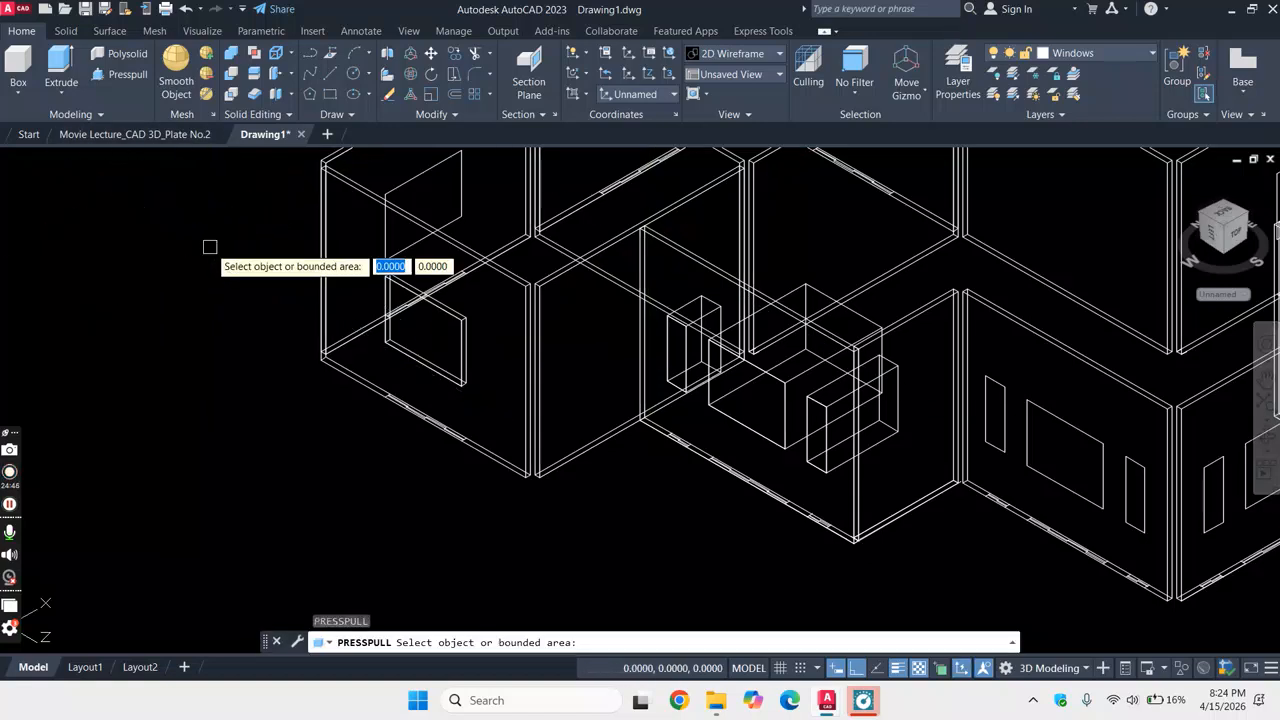
{"action": "key", "text": "Return"}
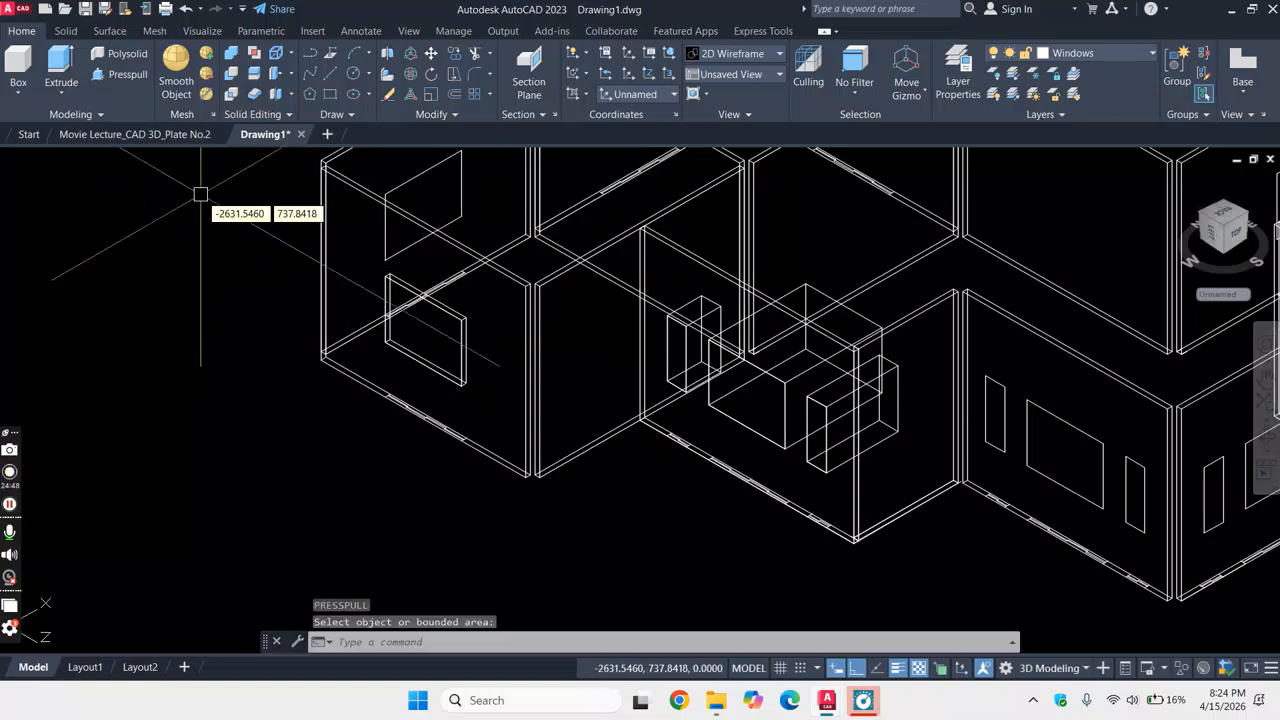
- Switch the visual style to Realistic and orbit the model to view the window blocks from behind the wall
{"action": "left_click", "coordinate": [128, 163]}
{"action": "left_click", "coordinate": [206, 251]}
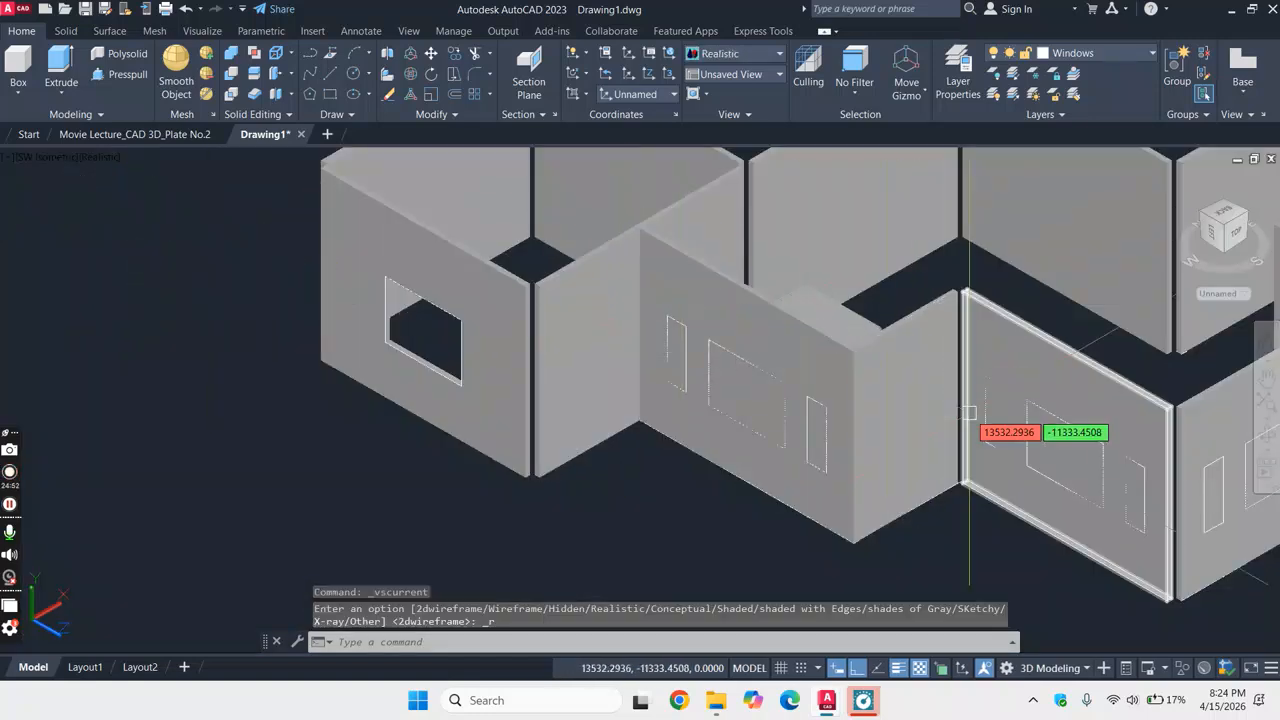
{"action": "scroll", "coordinate": [973, 351], "scroll_direction": "up", "scroll_amount": 2}
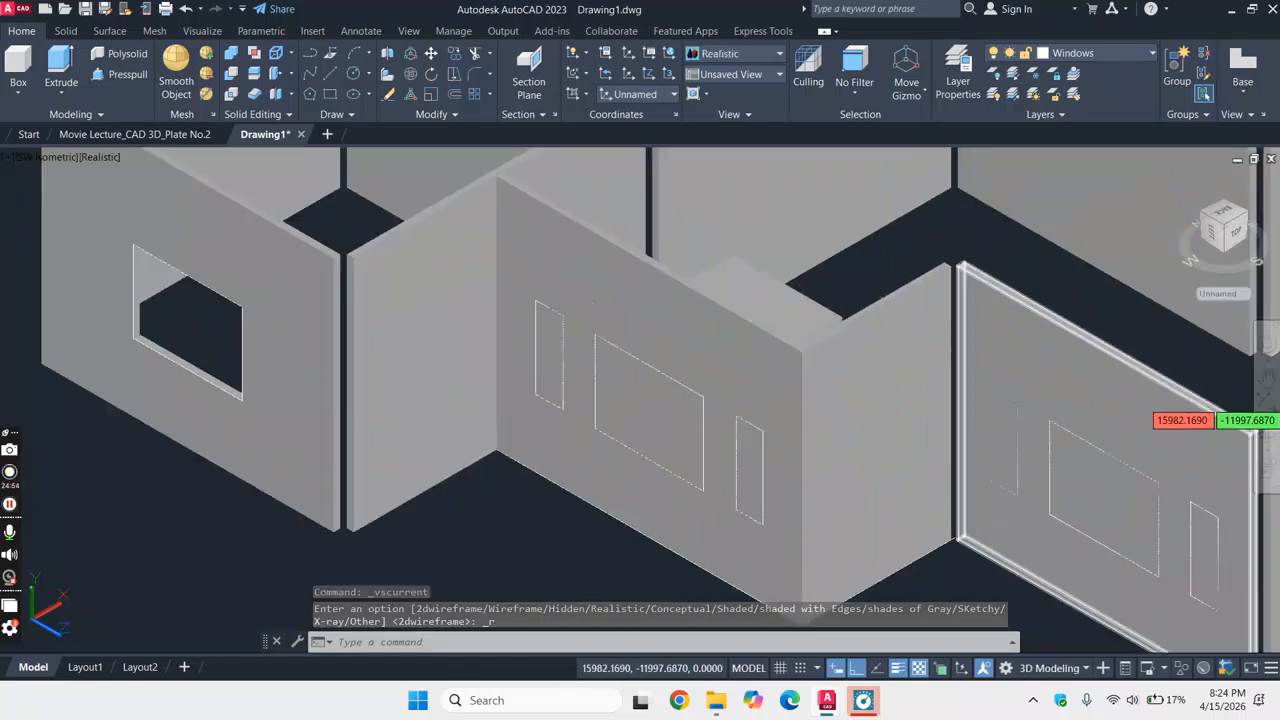
{"action": "left_click", "coordinate": [1267, 441]}
{"action": "left_click_drag", "start_coordinate": [1129, 407], "coordinate": [700, 376]}
{"action": "key", "text": "Escape"}
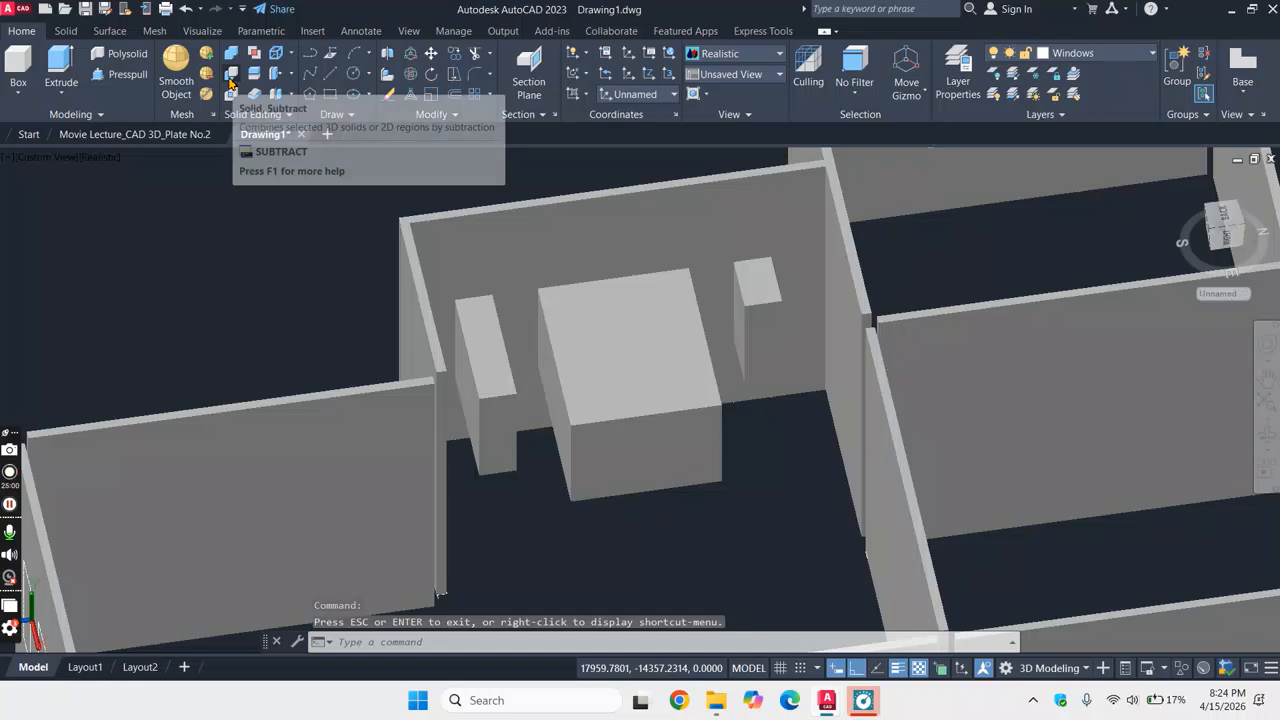
- Subtract the two narrow blocks and the large window block from the first front group's wall
{"action": "left_click", "coordinate": [230, 76]}
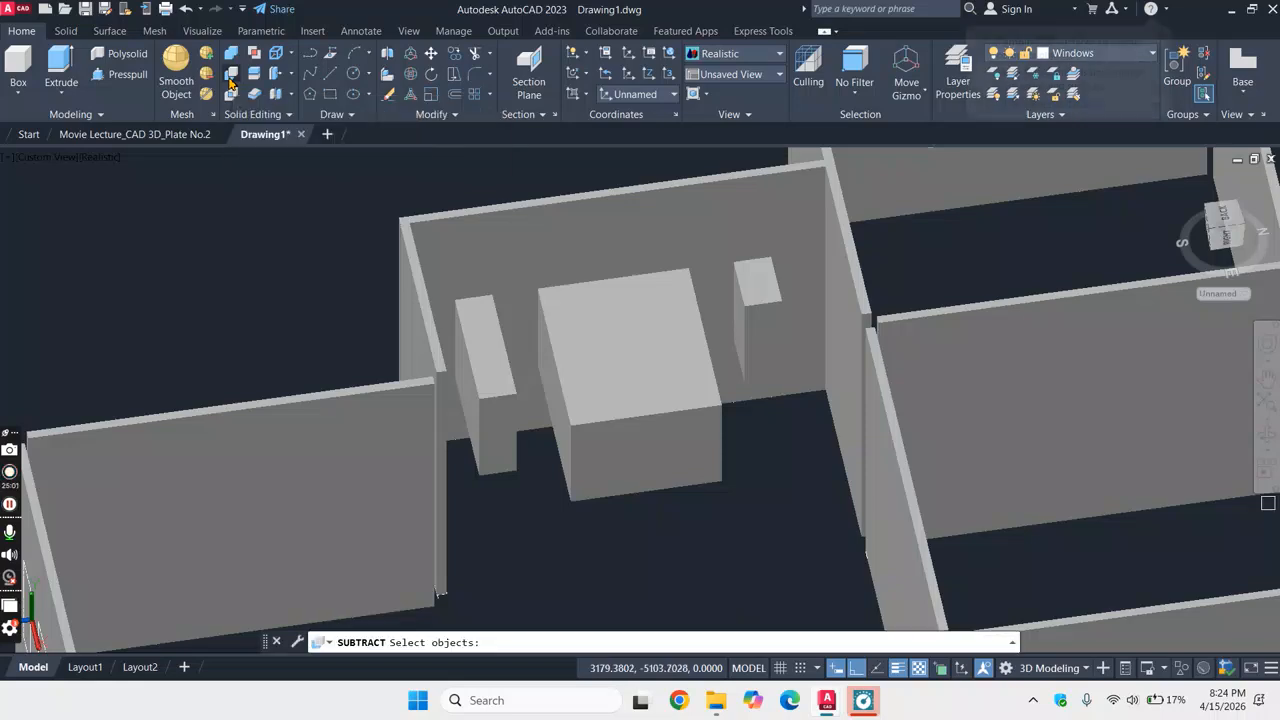
{"action": "left_click", "coordinate": [577, 219]}
{"action": "key", "text": "Return"}
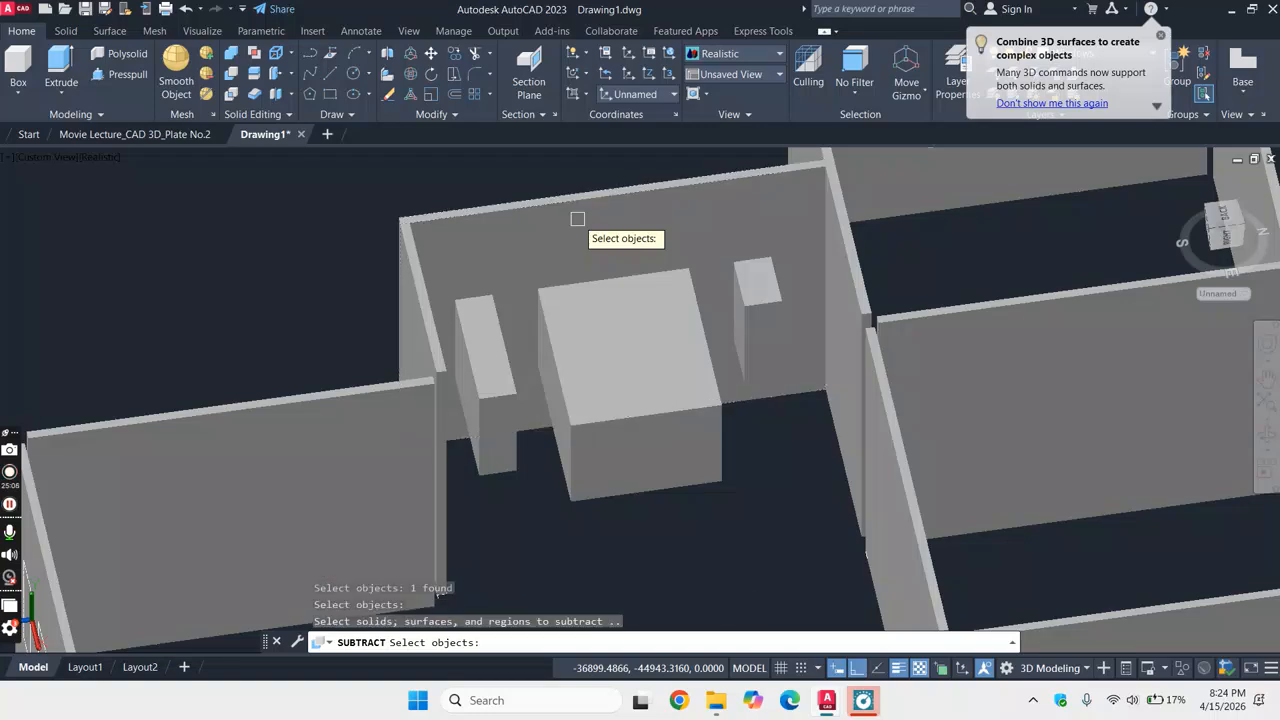
{"action": "left_click", "coordinate": [502, 361]}
{"action": "left_click", "coordinate": [608, 360]}
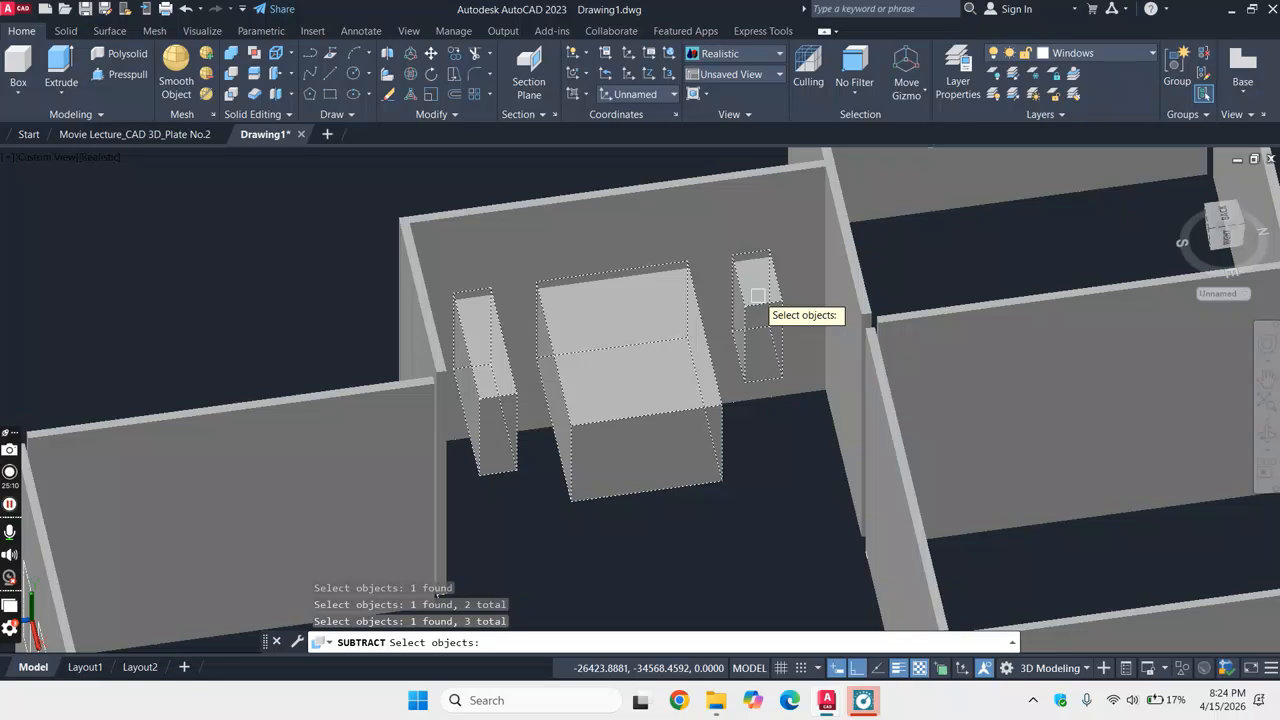
{"action": "key", "text": "Return"}
- Return the model to the SW Isometric view, close up on the second front window group
{"action": "scroll", "coordinate": [758, 296], "scroll_direction": "down", "scroll_amount": 6}
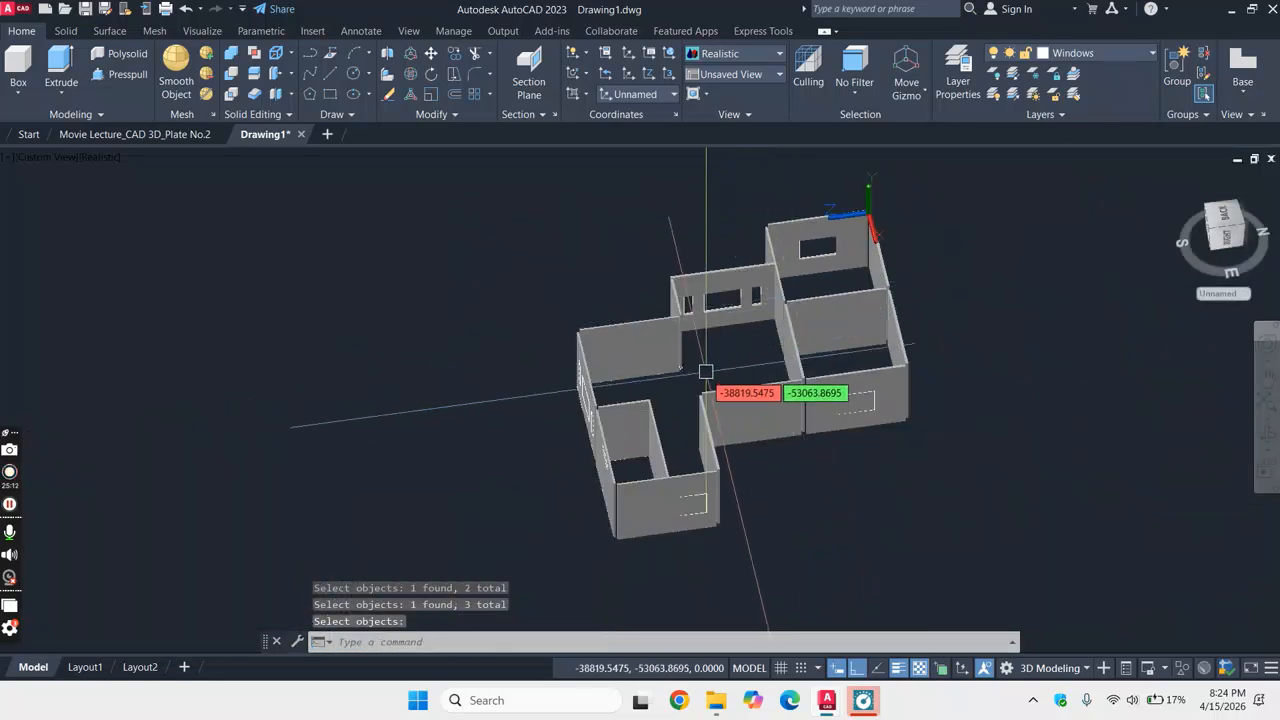
{"action": "left_click", "coordinate": [62, 163]}
{"action": "left_click", "coordinate": [133, 304]}
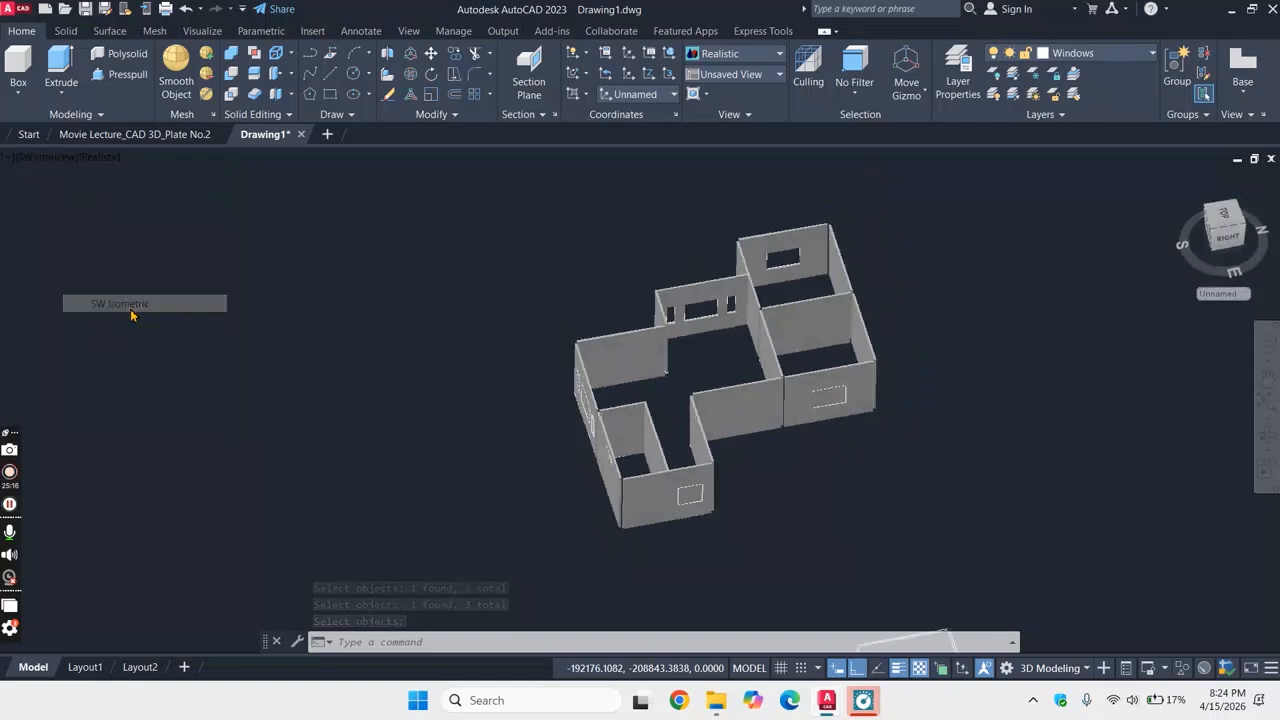
{"action": "scroll", "coordinate": [572, 276], "scroll_direction": "up", "scroll_amount": 10}
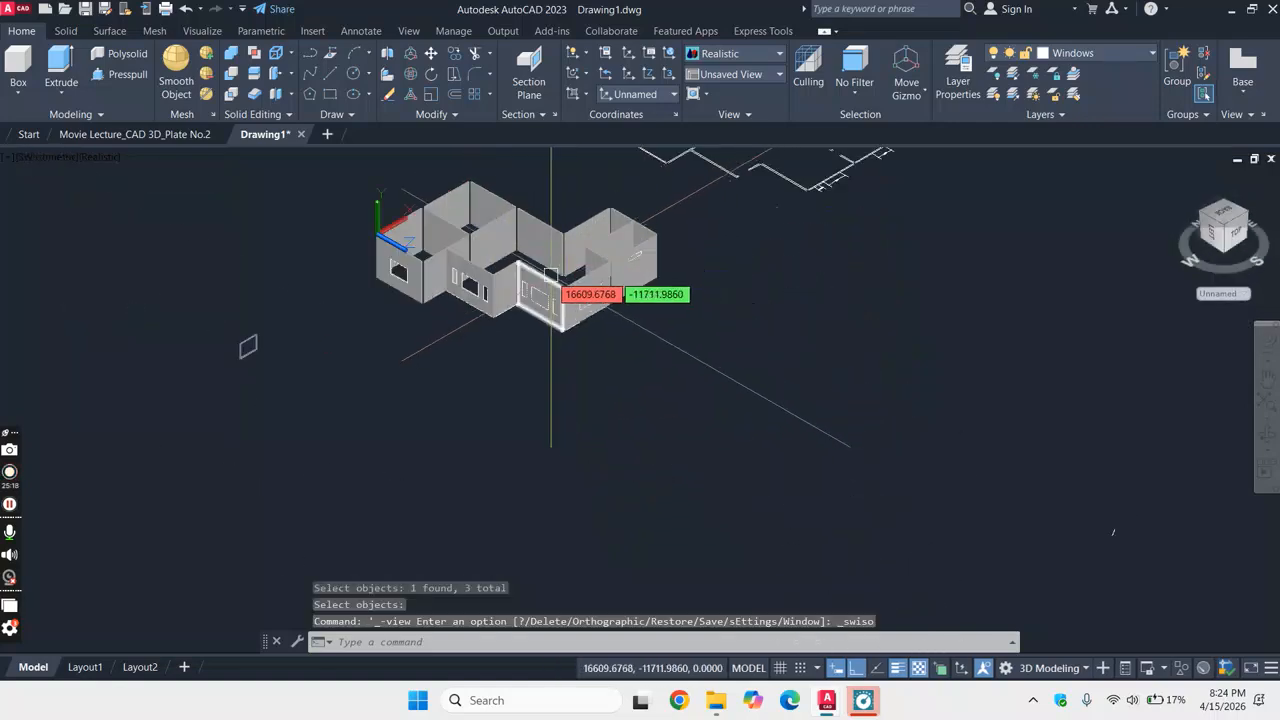
{"action": "scroll", "coordinate": [550, 275], "scroll_direction": "up", "scroll_amount": 3}
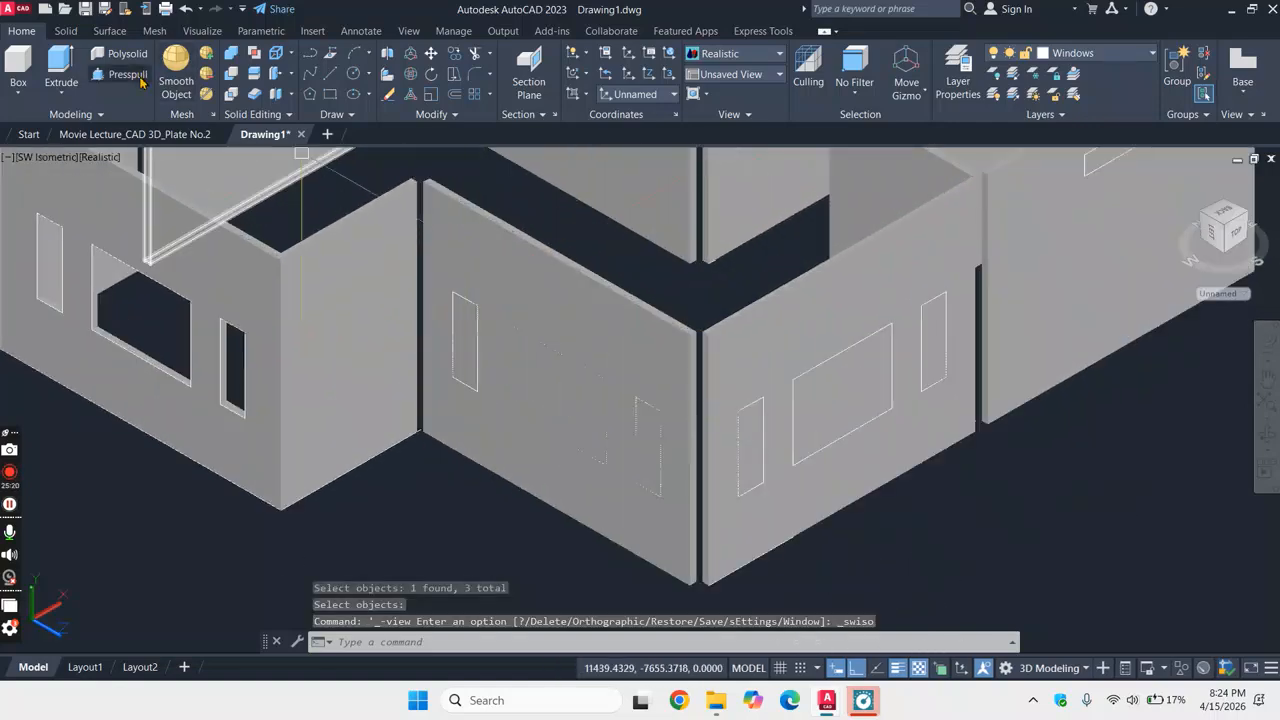
- Extrude the first narrow window outline of the second front group about 2343 units into a block through the wall
{"action": "left_click", "coordinate": [58, 66]}
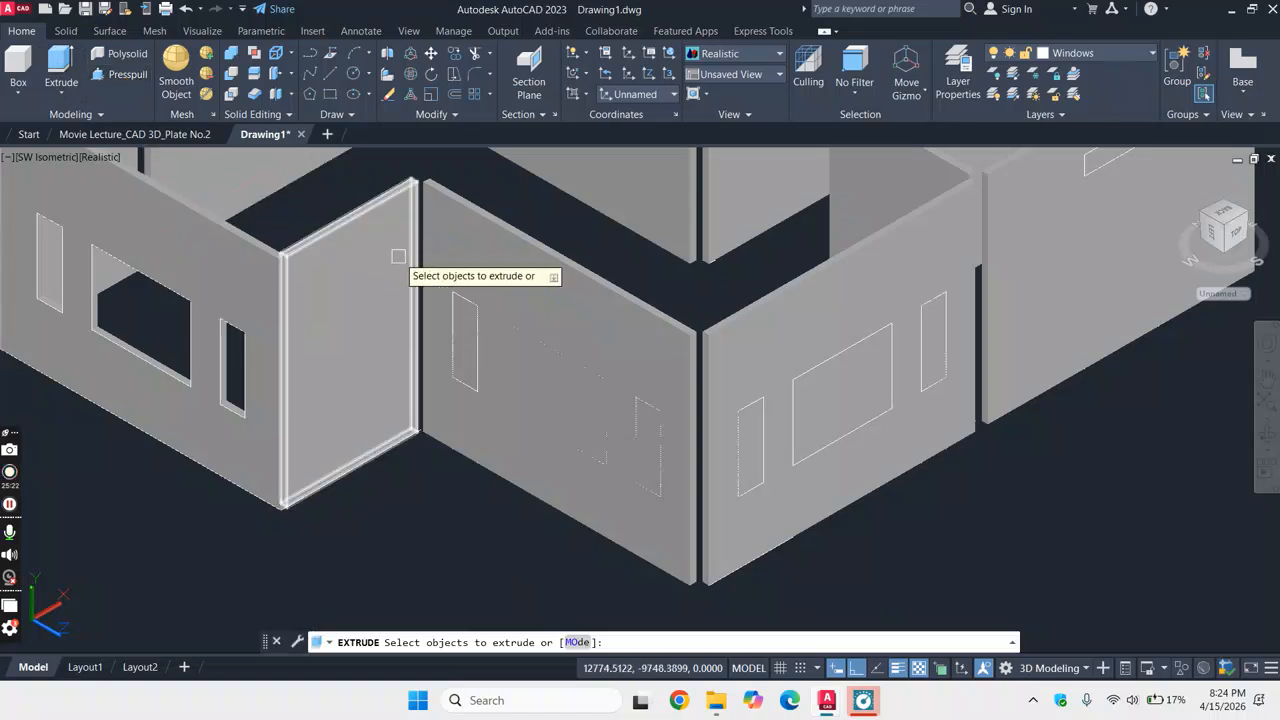
{"action": "scroll", "coordinate": [440, 298], "scroll_direction": "up", "scroll_amount": 3}
{"action": "left_click", "coordinate": [480, 314]}
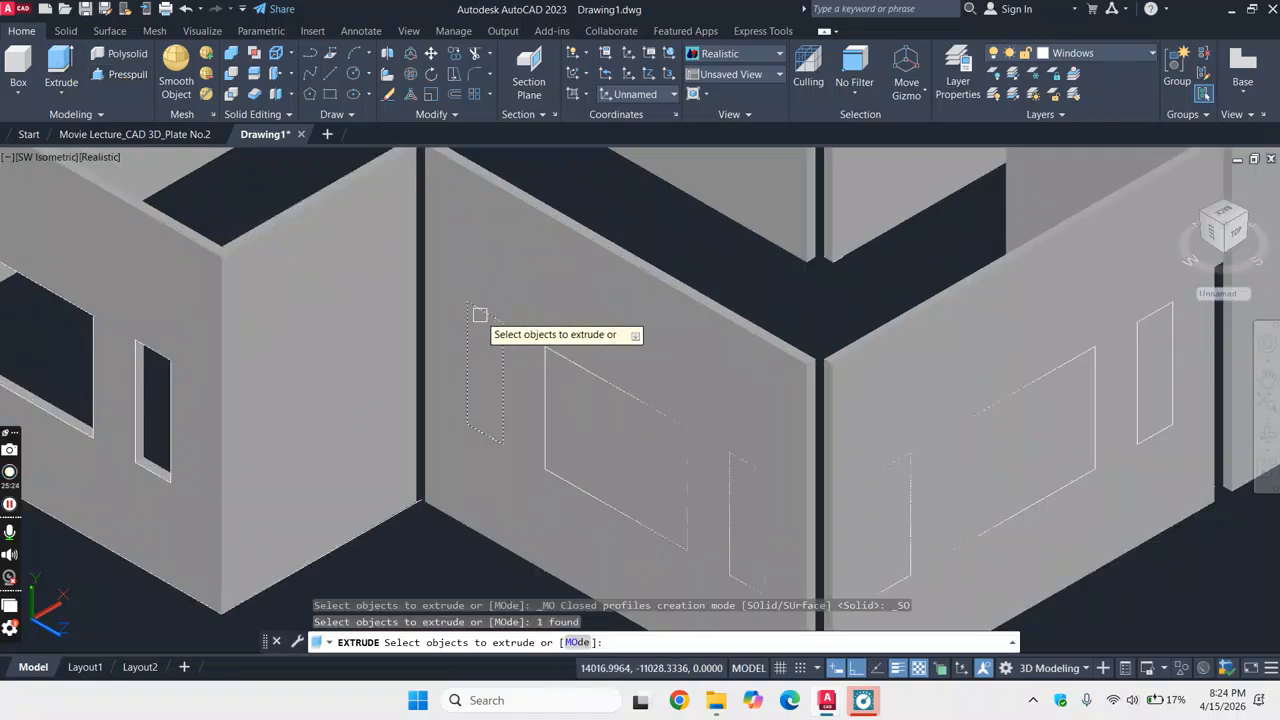
{"action": "key", "text": "Return"}
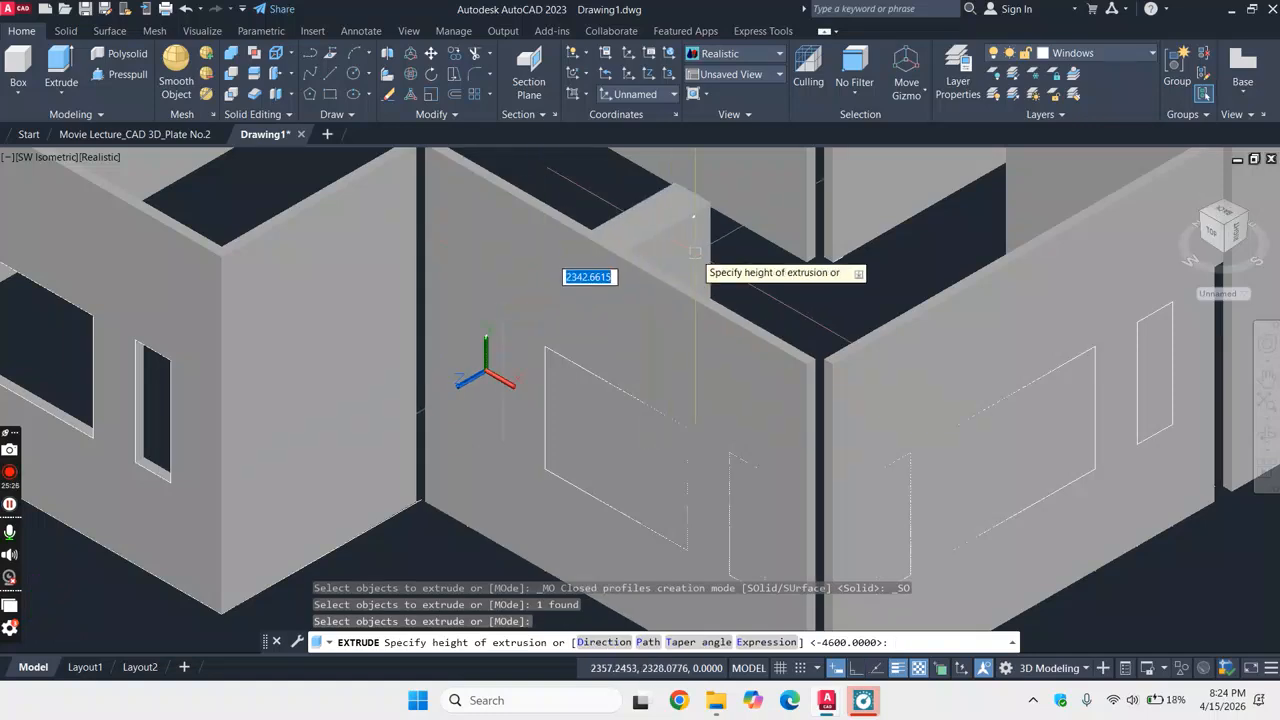
{"action": "key", "text": "Return"}
- Confirm the first narrow block's extrusion at about 2343 units through the second front group's wall
{"action": "key", "text": "Return"}
{"action": "key", "text": "Return"}
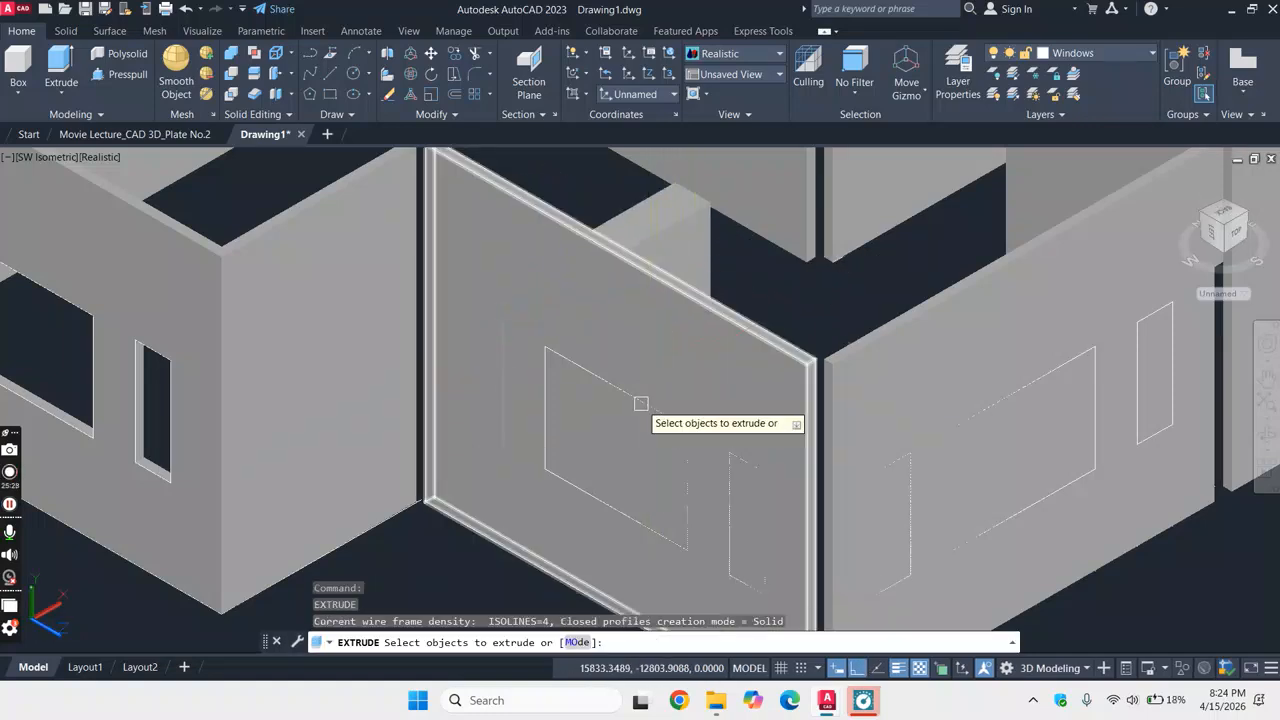
{"action": "left_click", "coordinate": [645, 398]}
{"action": "scroll", "coordinate": [621, 394], "scroll_direction": "up", "scroll_amount": 2}
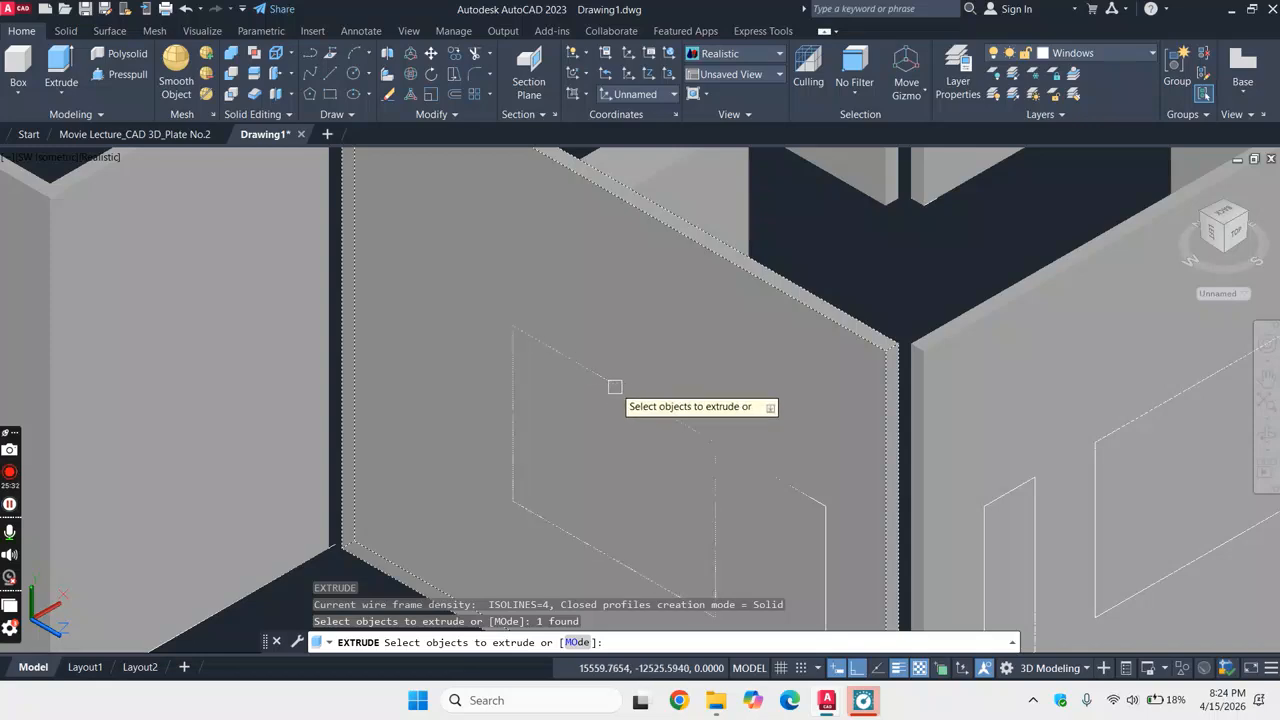
{"action": "left_click", "coordinate": [616, 392]}
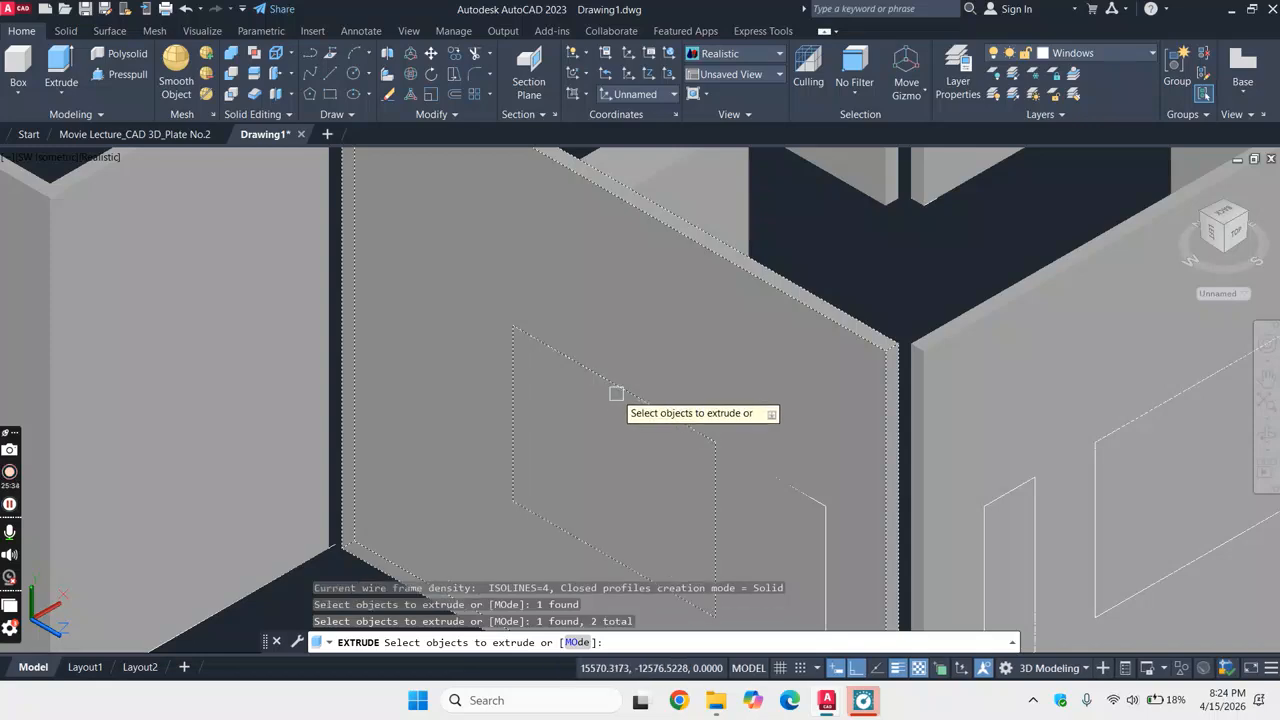
{"action": "key", "text": "Escape"}
{"action": "key", "text": "Escape"}
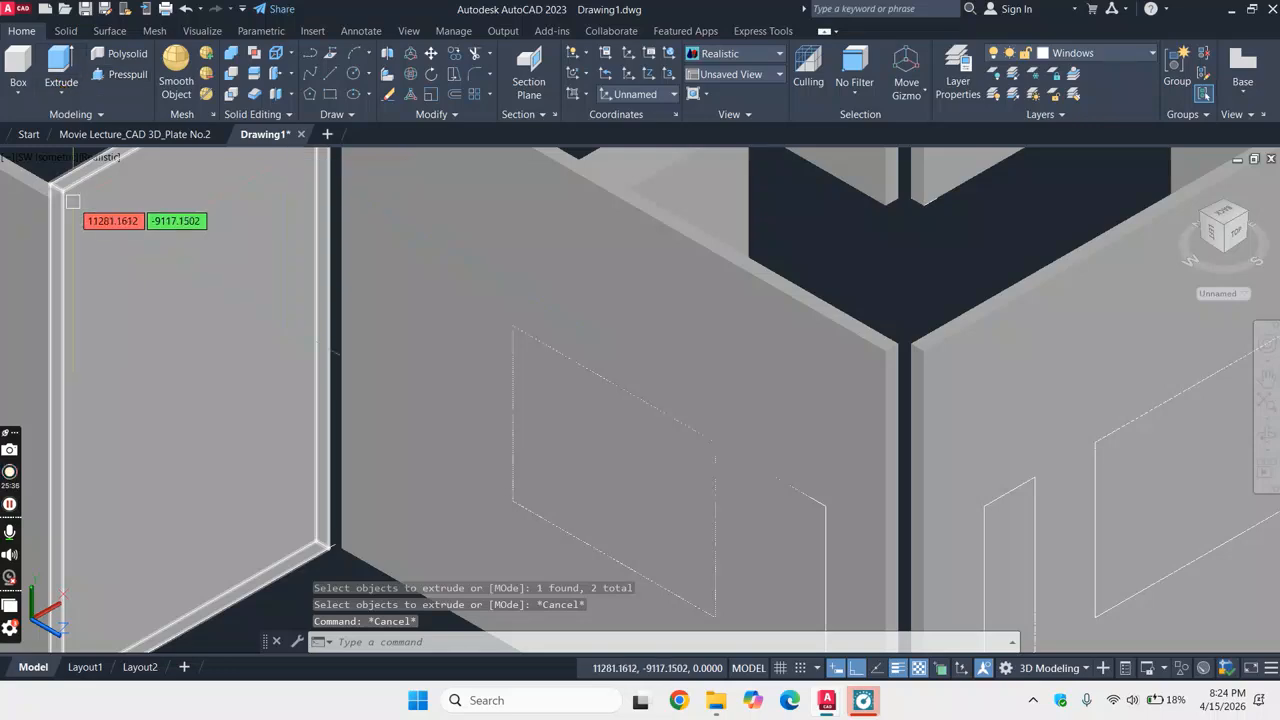
- Switch the visual style to 2D Wireframe and extrude the second front group's large window outline about 2245 units through the wall
{"action": "left_click", "coordinate": [102, 157]}
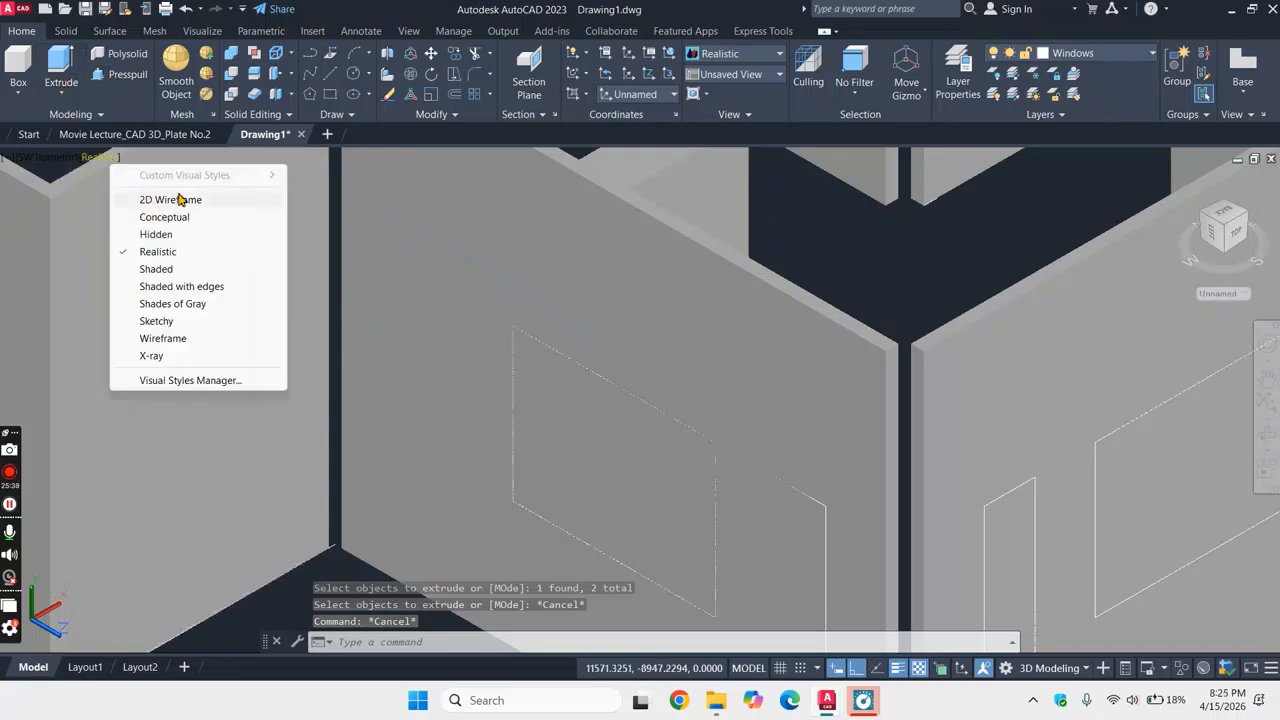
{"action": "left_click", "coordinate": [176, 200]}
{"action": "left_click", "coordinate": [66, 75]}
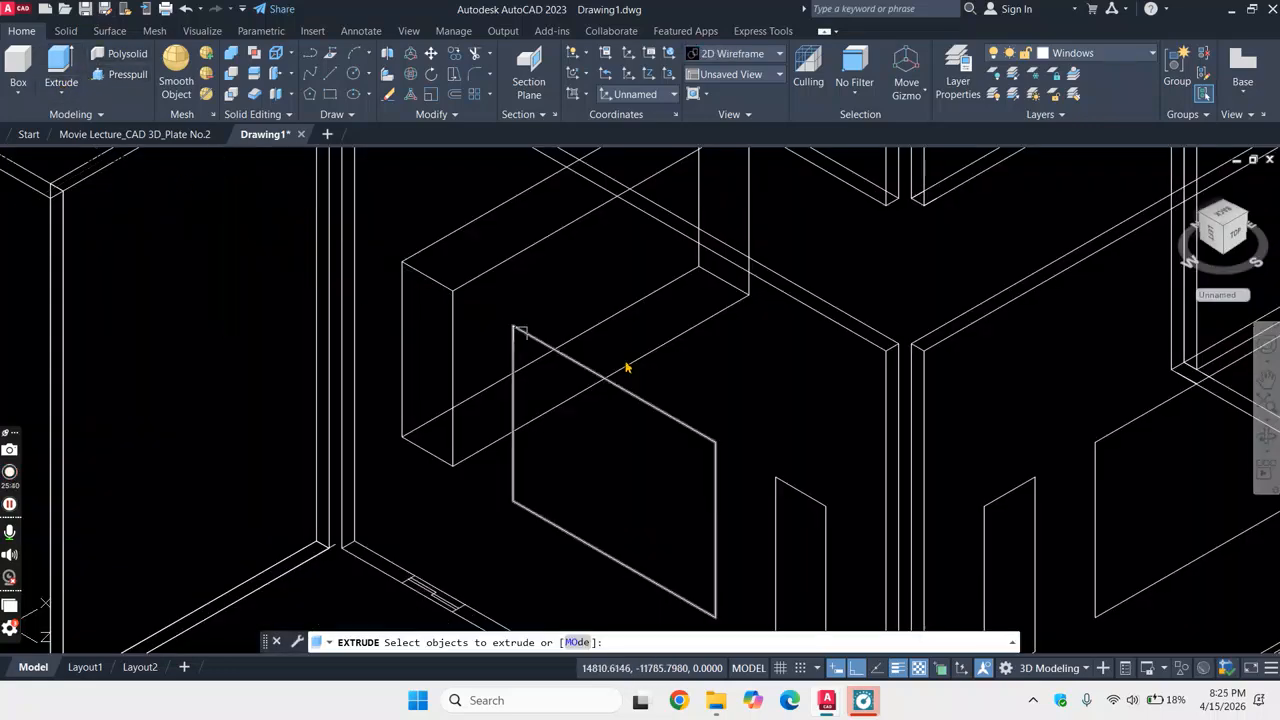
{"action": "left_click", "coordinate": [673, 421]}
{"action": "key", "text": "Return"}
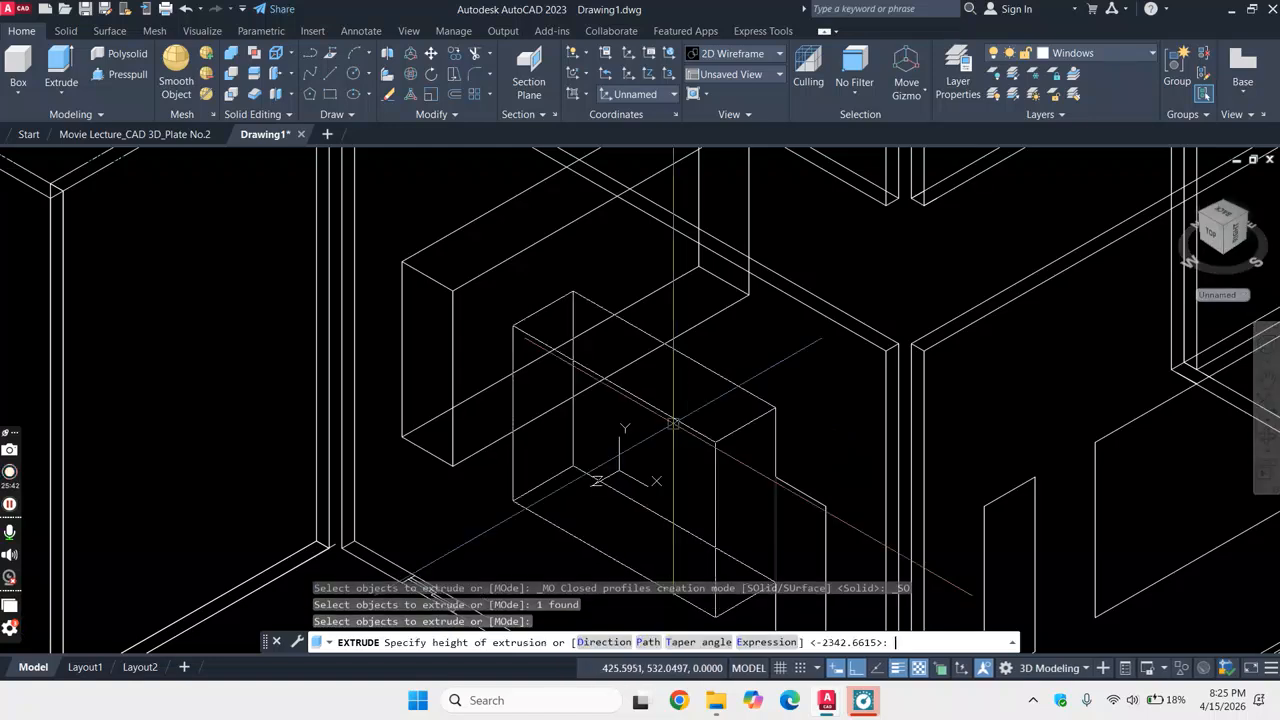
{"action": "left_click", "coordinate": [812, 405]}
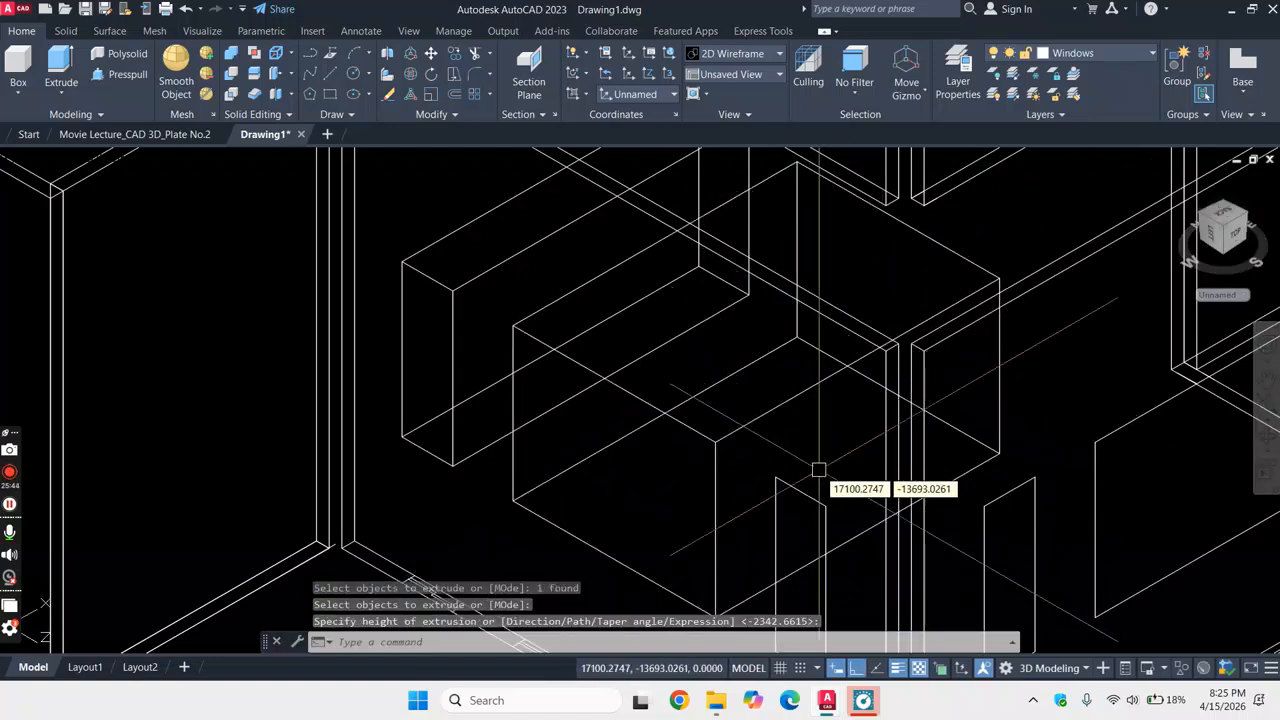
- Extrude the second narrow window outline of the second front group about 2044 units into a block through the wall
{"action": "key", "text": "Return"}
{"action": "left_click", "coordinate": [810, 499]}
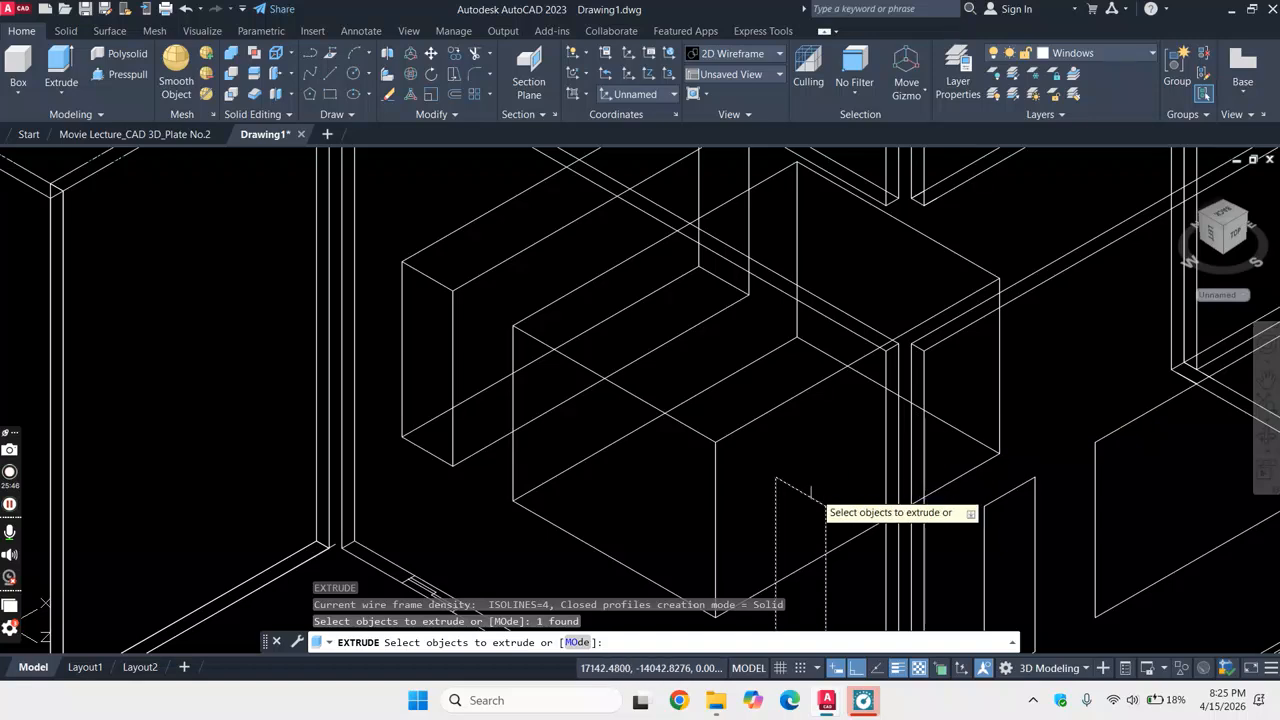
{"action": "key", "text": "Return"}
{"action": "left_click", "coordinate": [1031, 371]}
- Set the visual style to Realistic and orbit the model to view the second front group's three window blocks from behind
{"action": "scroll", "coordinate": [946, 349], "scroll_direction": "down", "scroll_amount": 5}
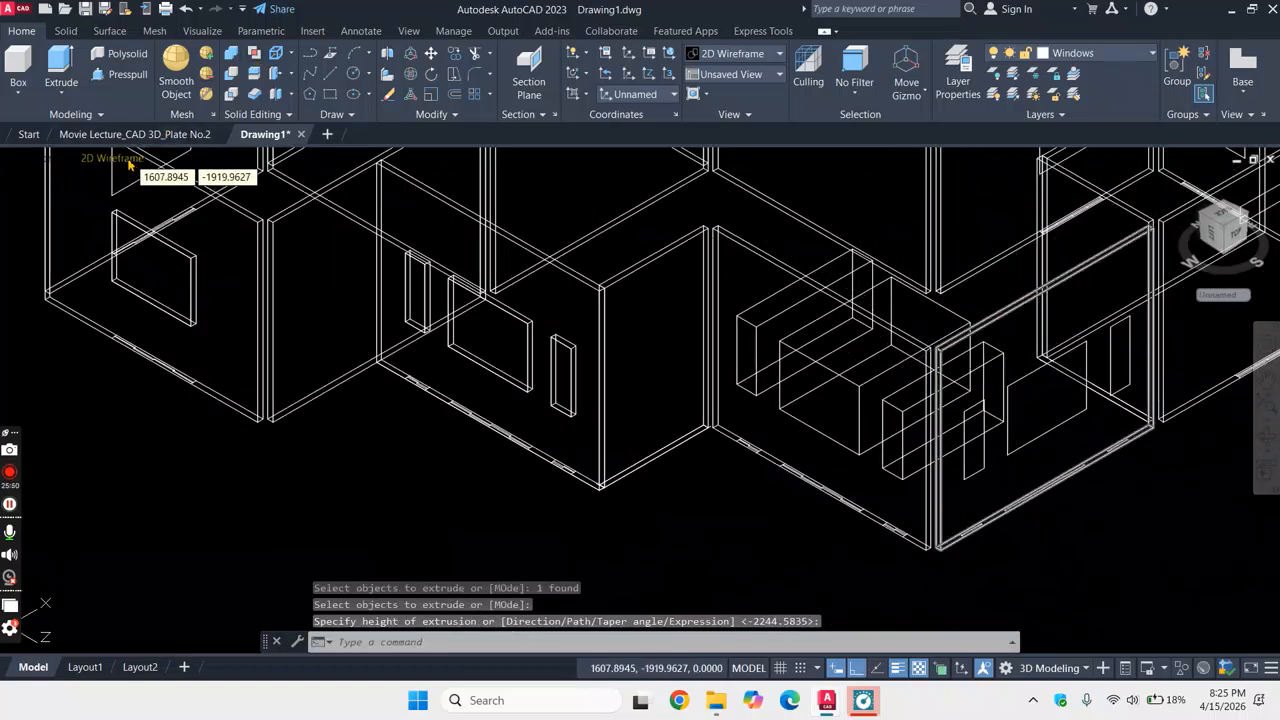
{"action": "left_click", "coordinate": [128, 163]}
{"action": "left_click", "coordinate": [172, 249]}
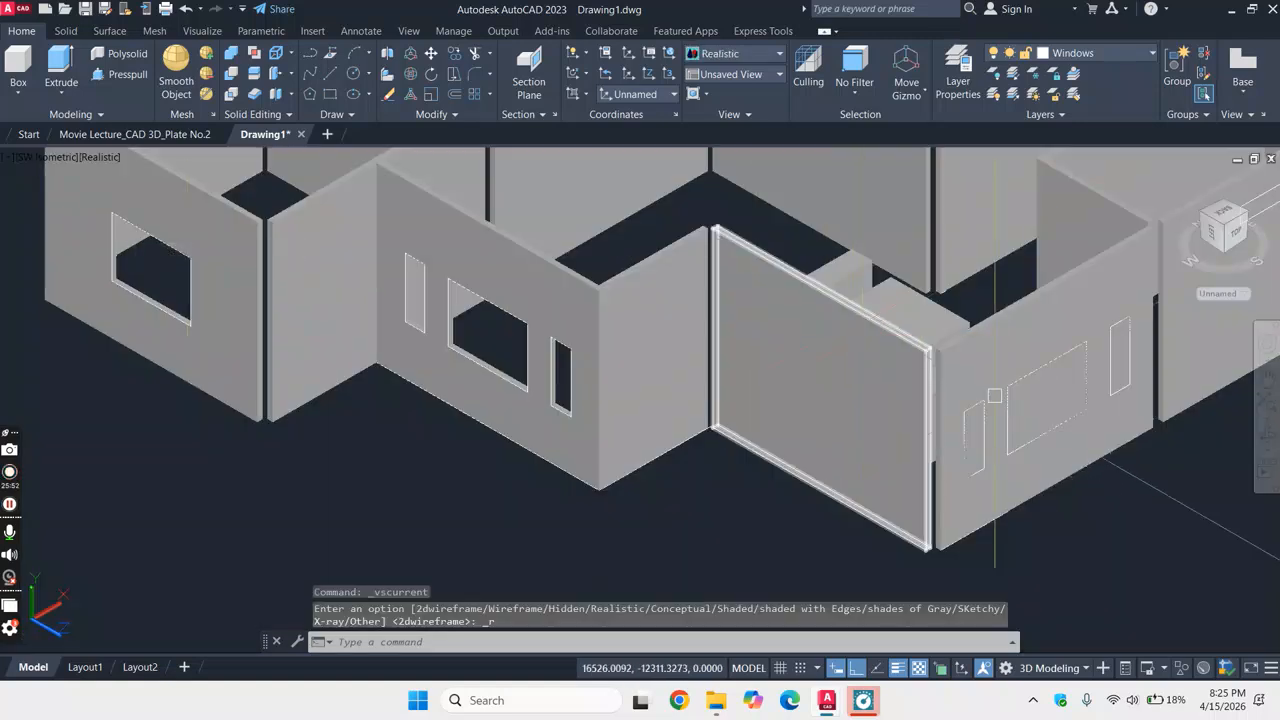
{"action": "left_click", "coordinate": [1266, 437]}
{"action": "left_click_drag", "start_coordinate": [1086, 382], "coordinate": [751, 394]}
- Subtract the large window block and the two narrow blocks from the second front group's wall
{"action": "left_click", "coordinate": [231, 77]}
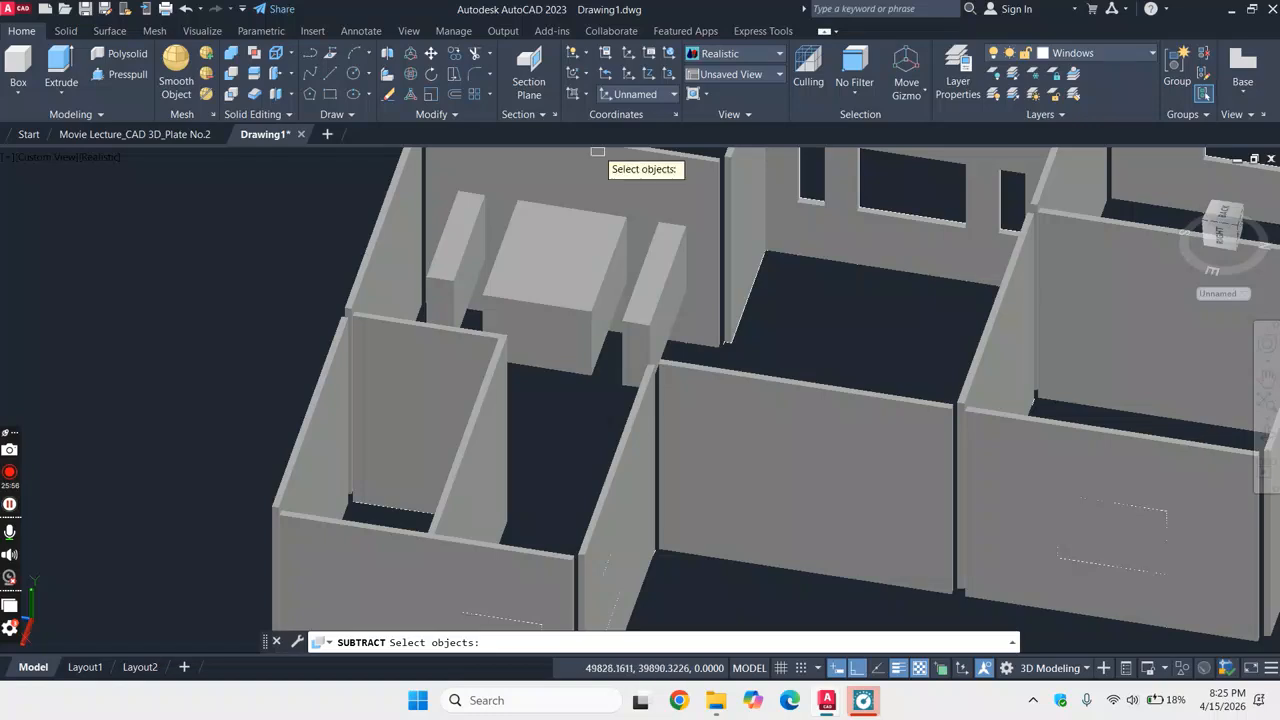
{"action": "left_click", "coordinate": [628, 179]}
{"action": "key", "text": "Return"}
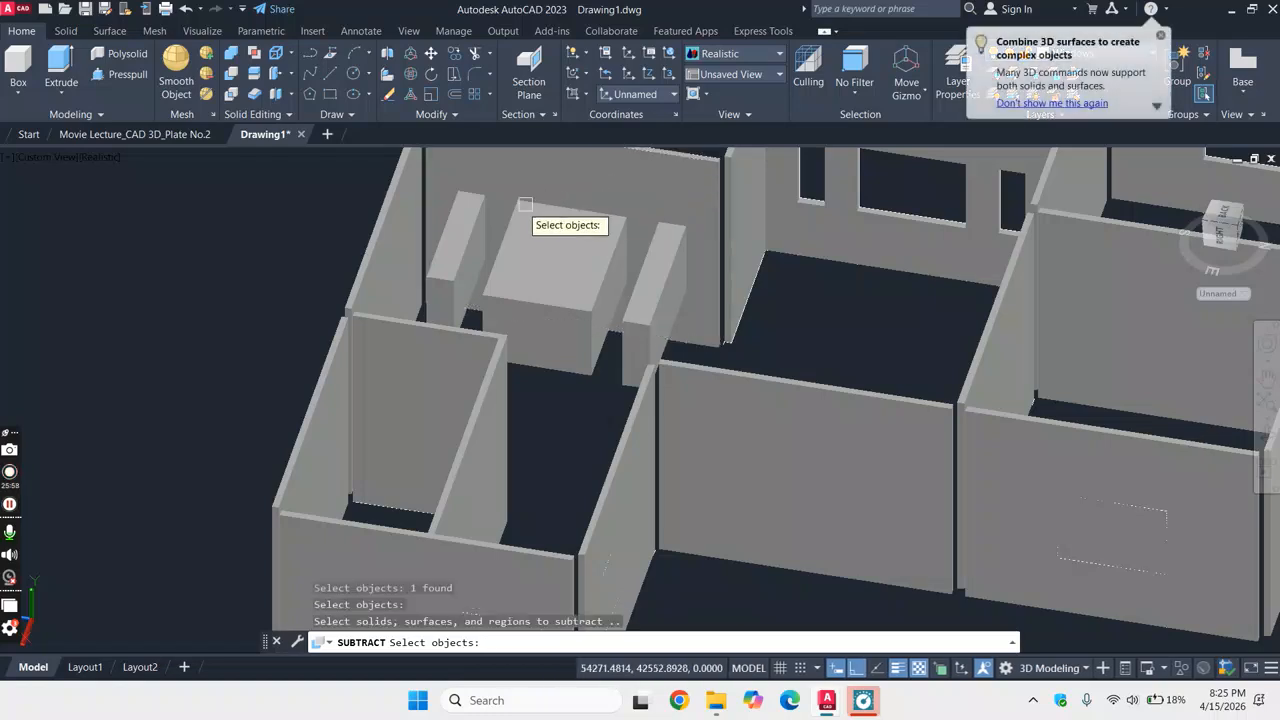
{"action": "left_click", "coordinate": [443, 257]}
{"action": "left_click", "coordinate": [625, 279]}
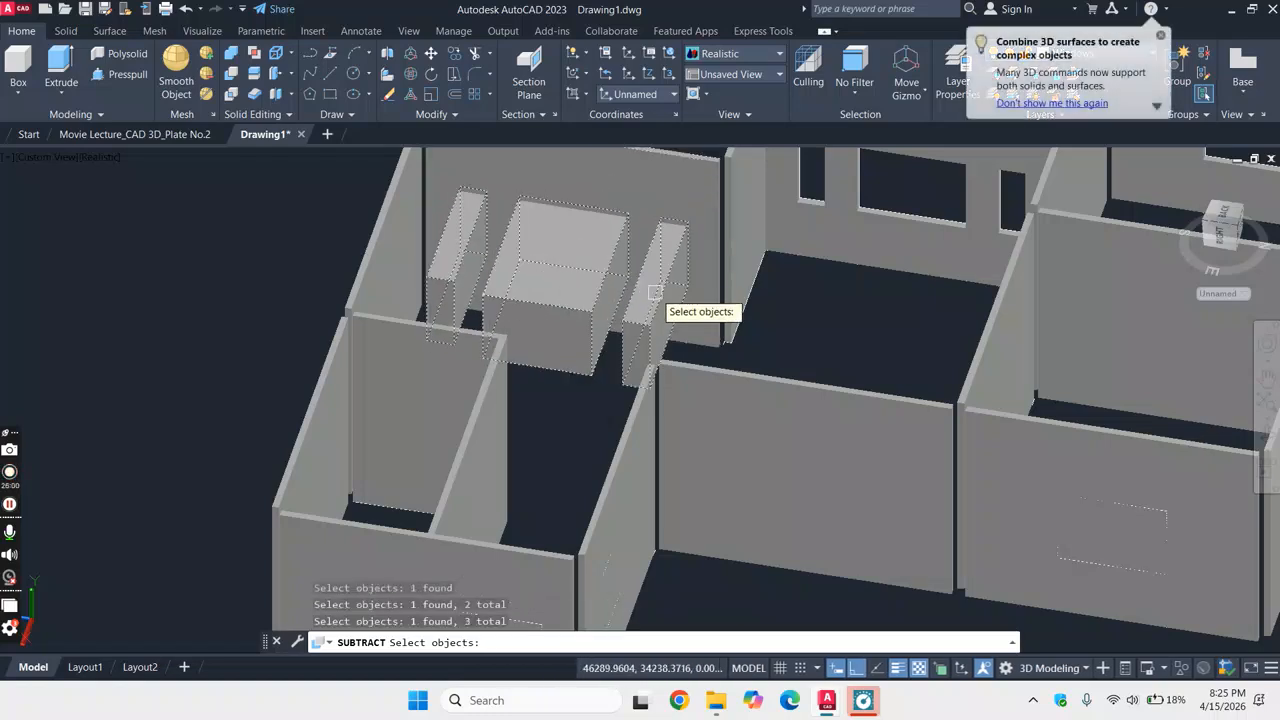
{"action": "key", "text": "Return"}
- Return the model to the SW Isometric view, close up on the three window outlines of the adjoining side wall
{"action": "scroll", "coordinate": [763, 333], "scroll_direction": "down", "scroll_amount": 5}
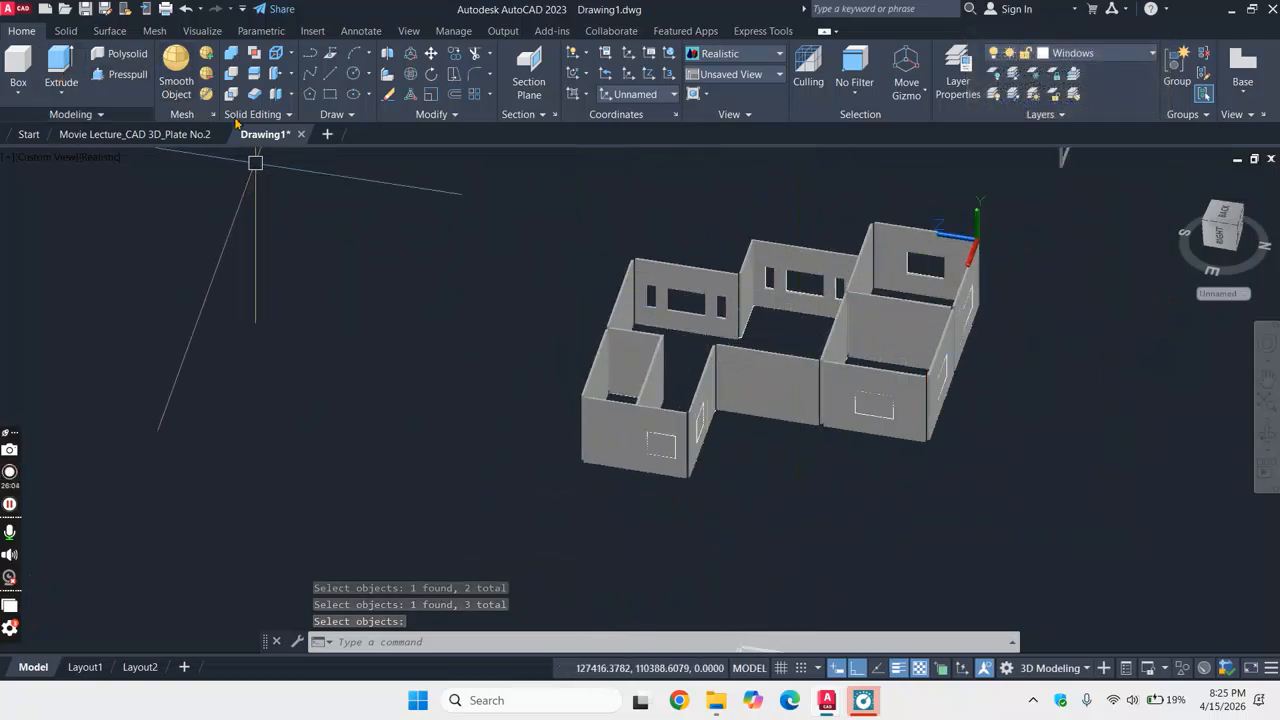
{"action": "left_click", "coordinate": [47, 158]}
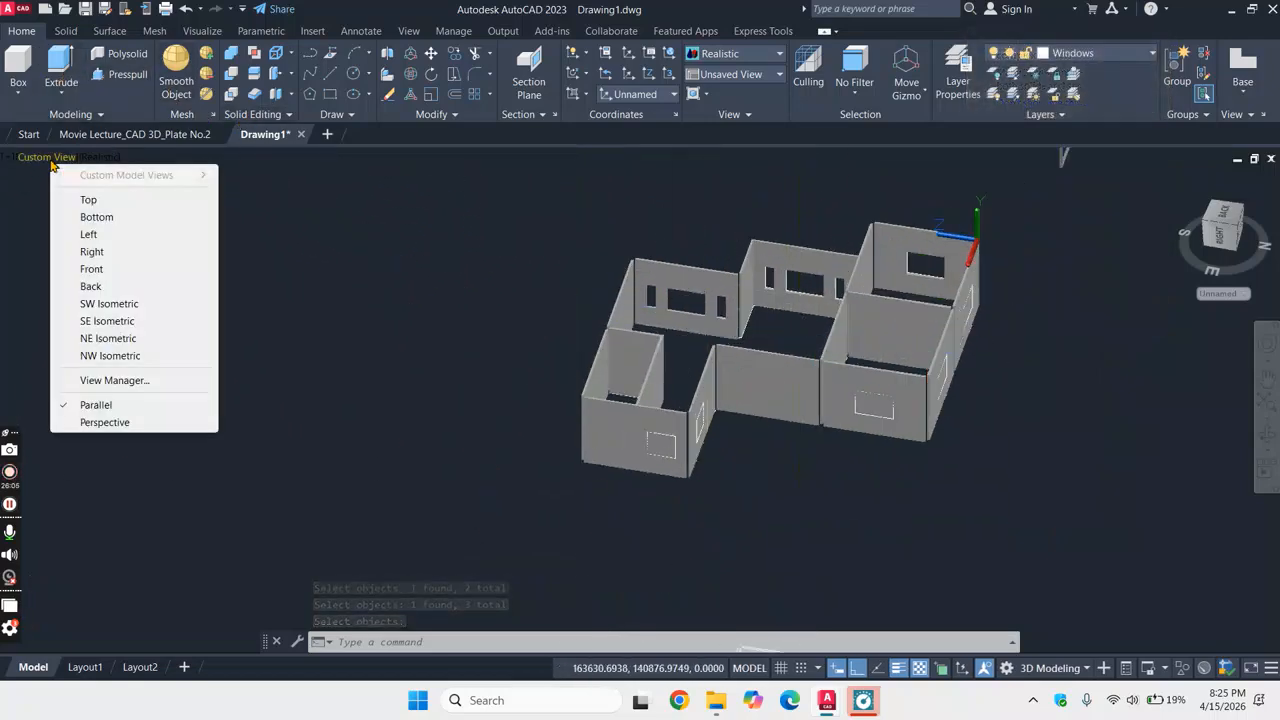
{"action": "left_click", "coordinate": [109, 304]}
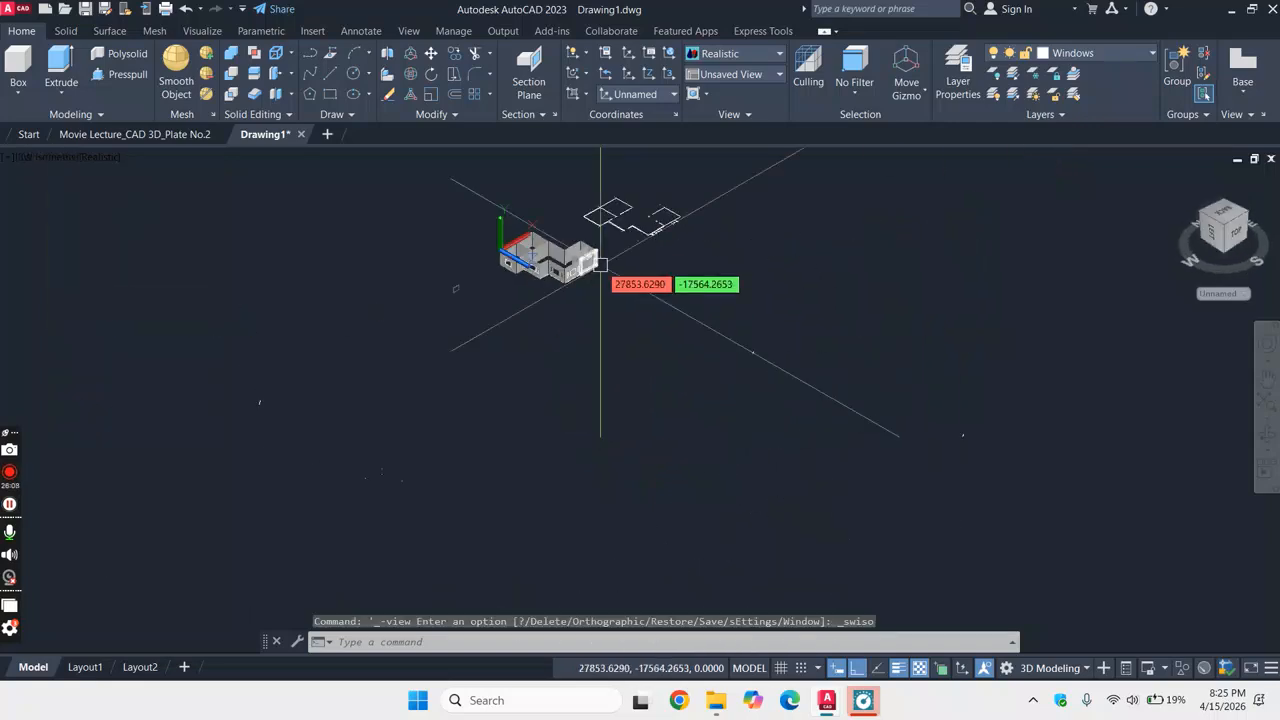
{"action": "scroll", "coordinate": [543, 232], "scroll_direction": "up", "scroll_amount": 3}
{"action": "scroll", "coordinate": [586, 277], "scroll_direction": "down", "scroll_amount": 2}
{"action": "scroll", "coordinate": [560, 265], "scroll_direction": "up", "scroll_amount": 6}
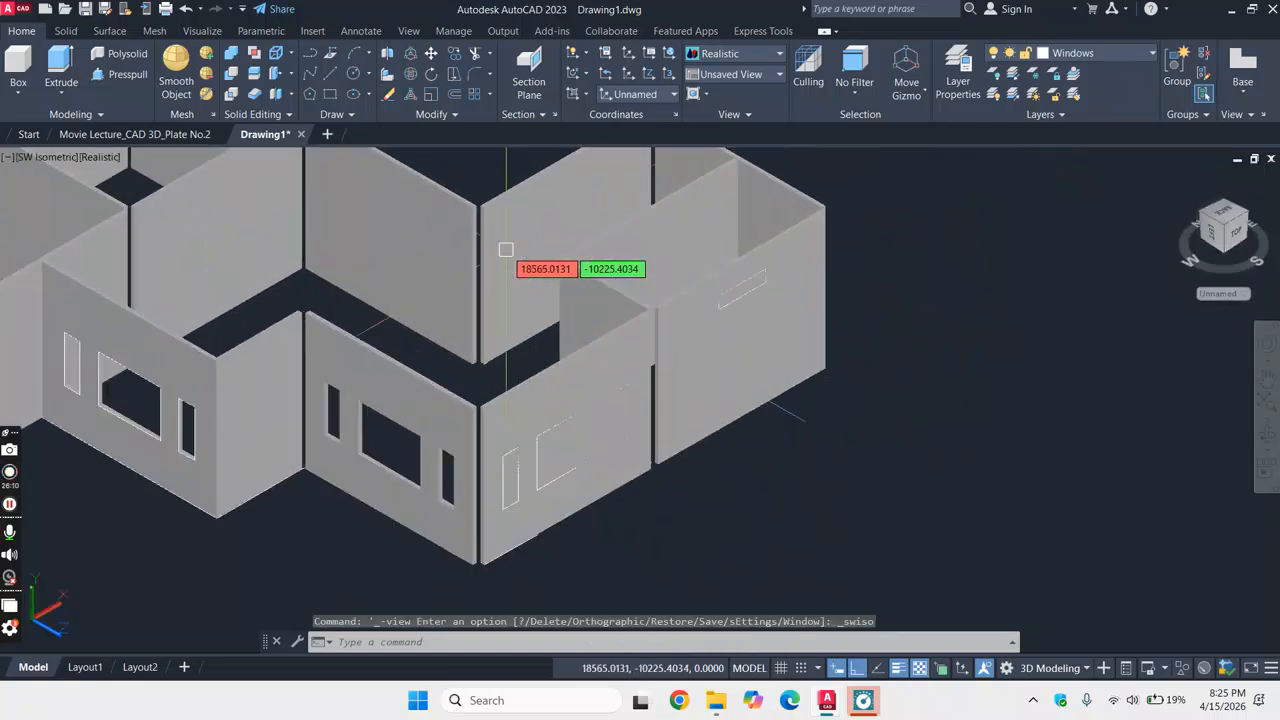
{"action": "scroll", "coordinate": [607, 425], "scroll_direction": "down", "scroll_amount": 3}
{"action": "scroll", "coordinate": [620, 423], "scroll_direction": "up", "scroll_amount": 3}
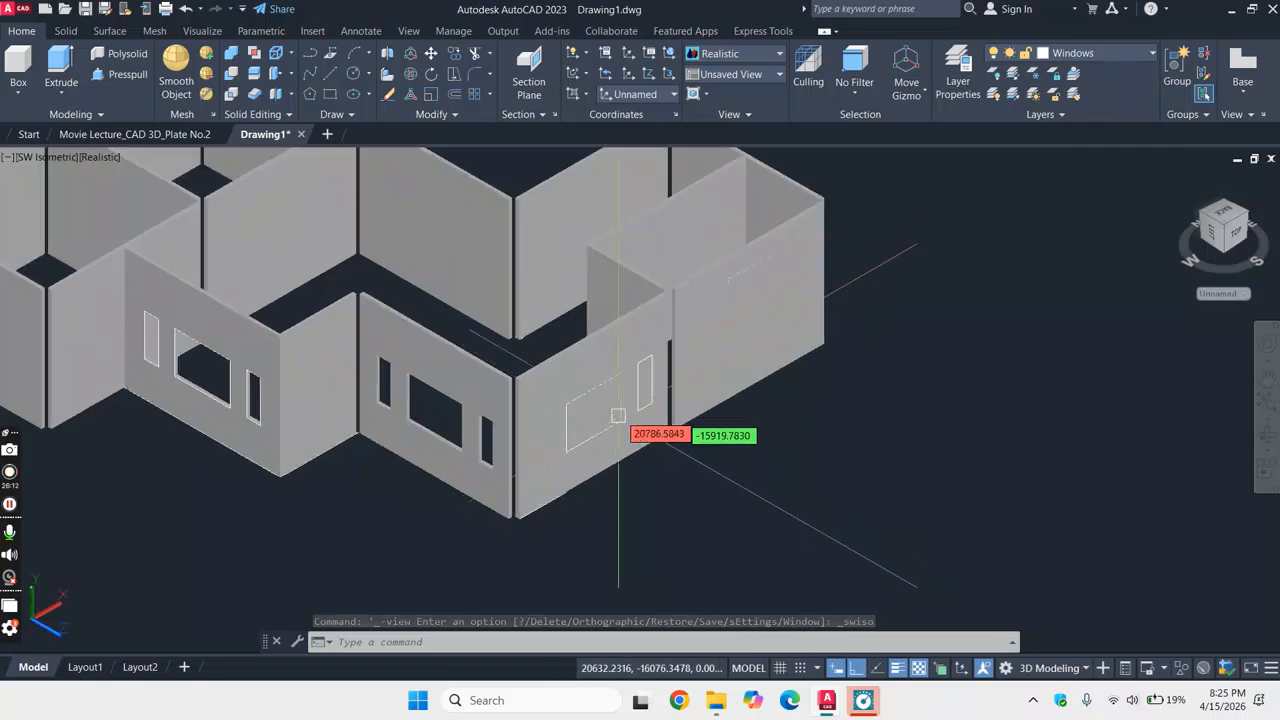
{"action": "scroll", "coordinate": [560, 380], "scroll_direction": "up", "scroll_amount": 5}
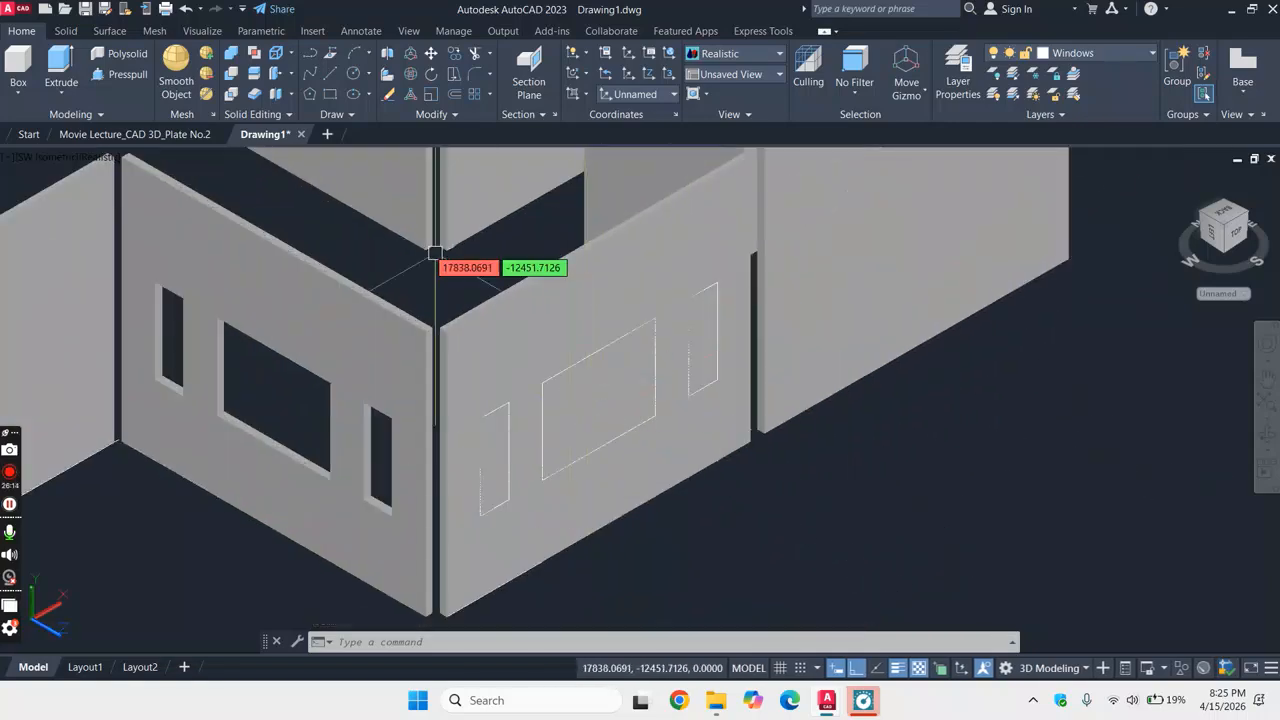
- Extrude the side wall's large window outline and its two narrow outlines together about 2304 units through the wall
{"action": "left_click", "coordinate": [61, 68]}
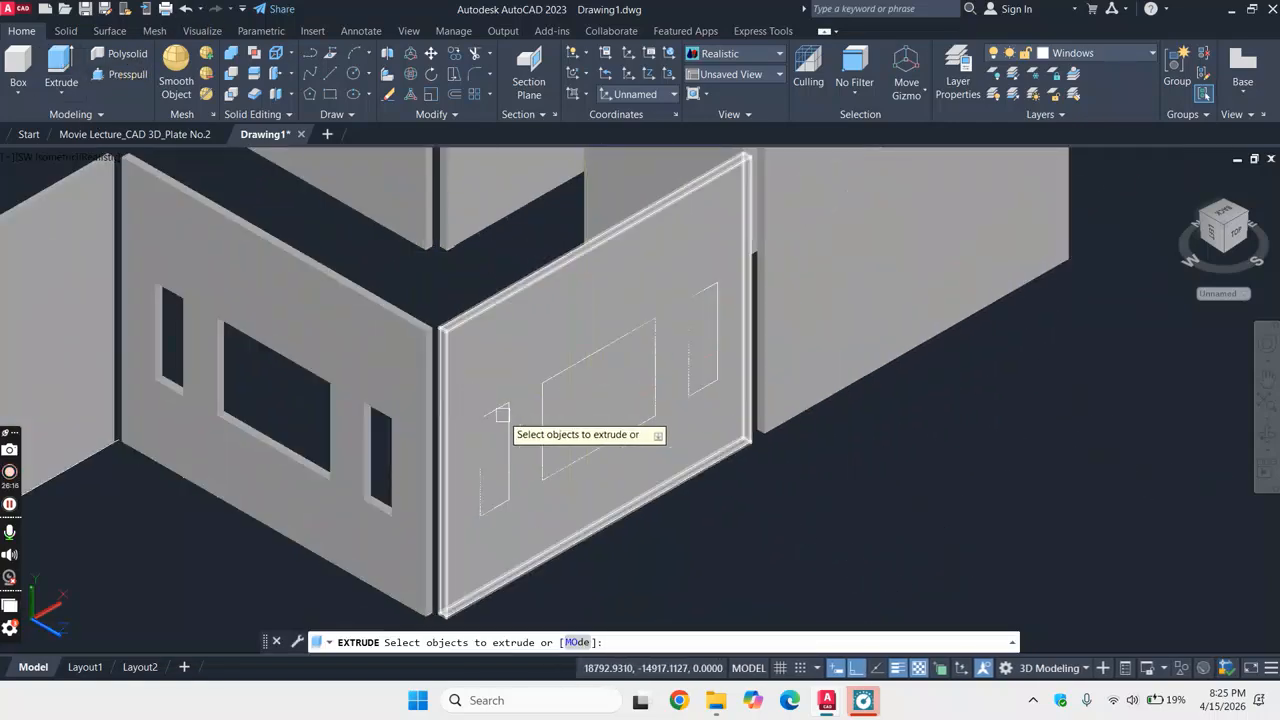
{"action": "scroll", "coordinate": [497, 407], "scroll_direction": "up", "scroll_amount": 2}
{"action": "left_click", "coordinate": [497, 407]}
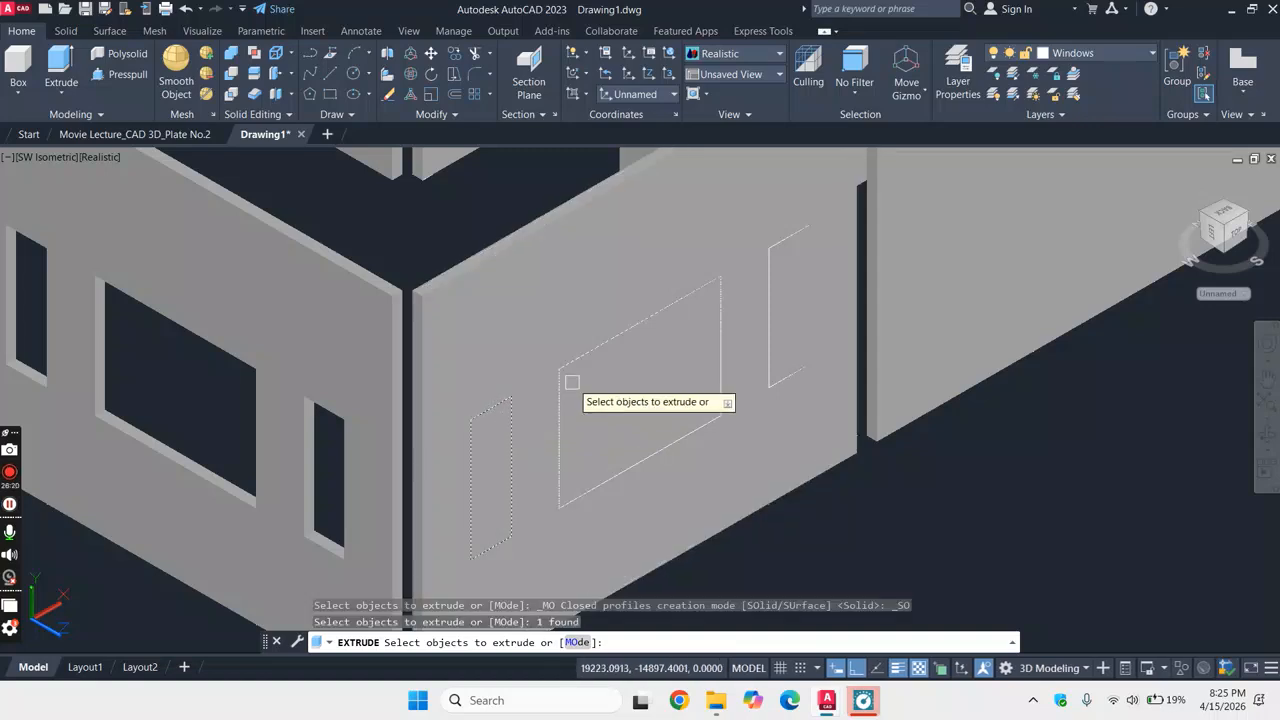
{"action": "left_click", "coordinate": [611, 342]}
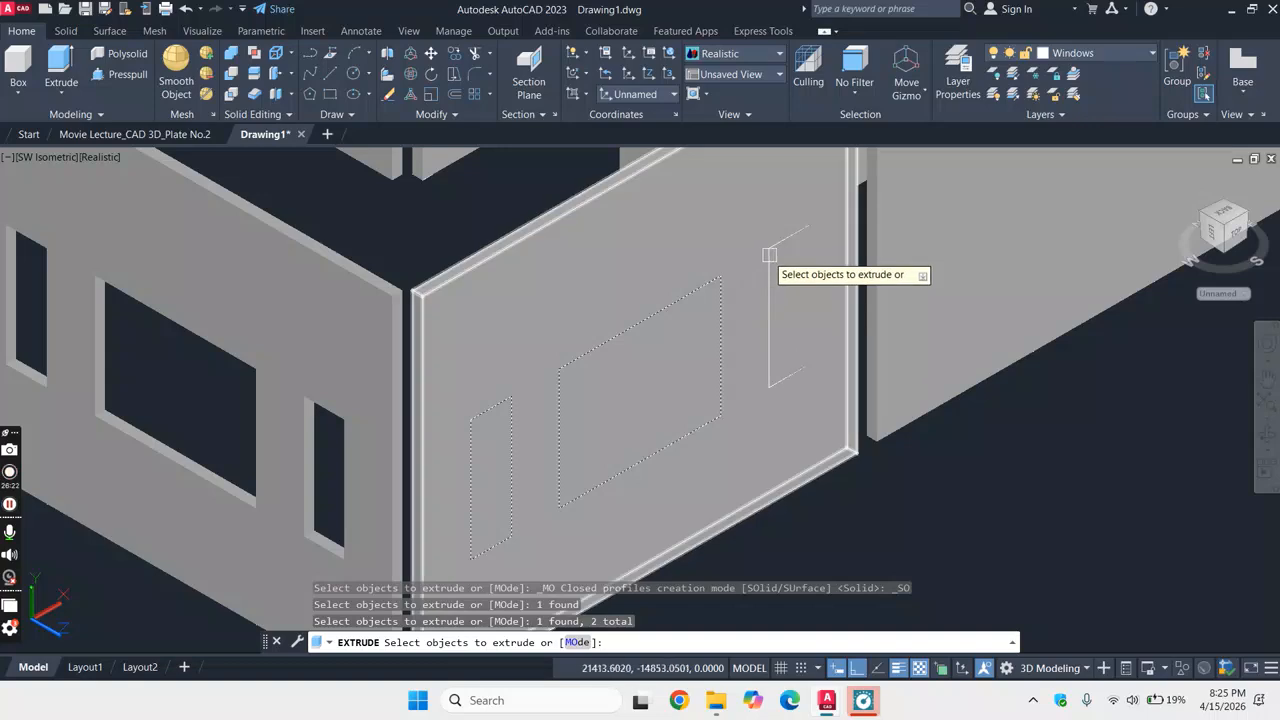
{"action": "key", "text": "Return"}
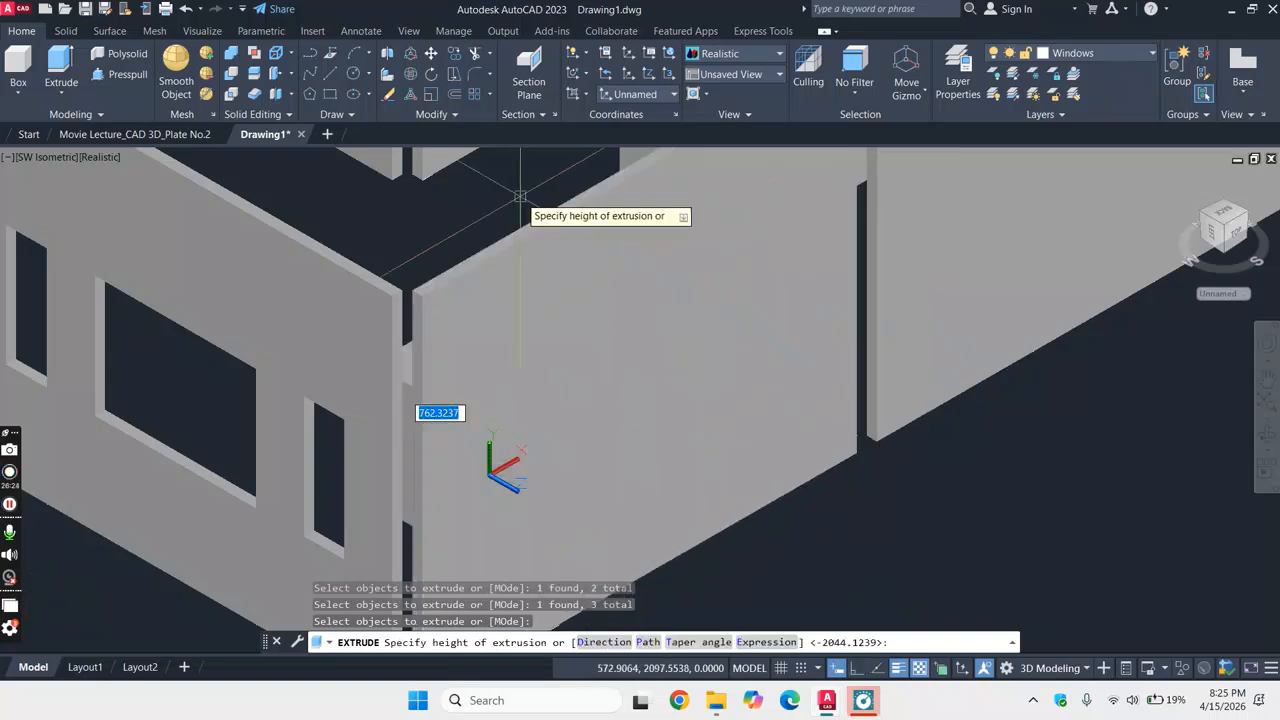
{"action": "left_click", "coordinate": [345, 188]}
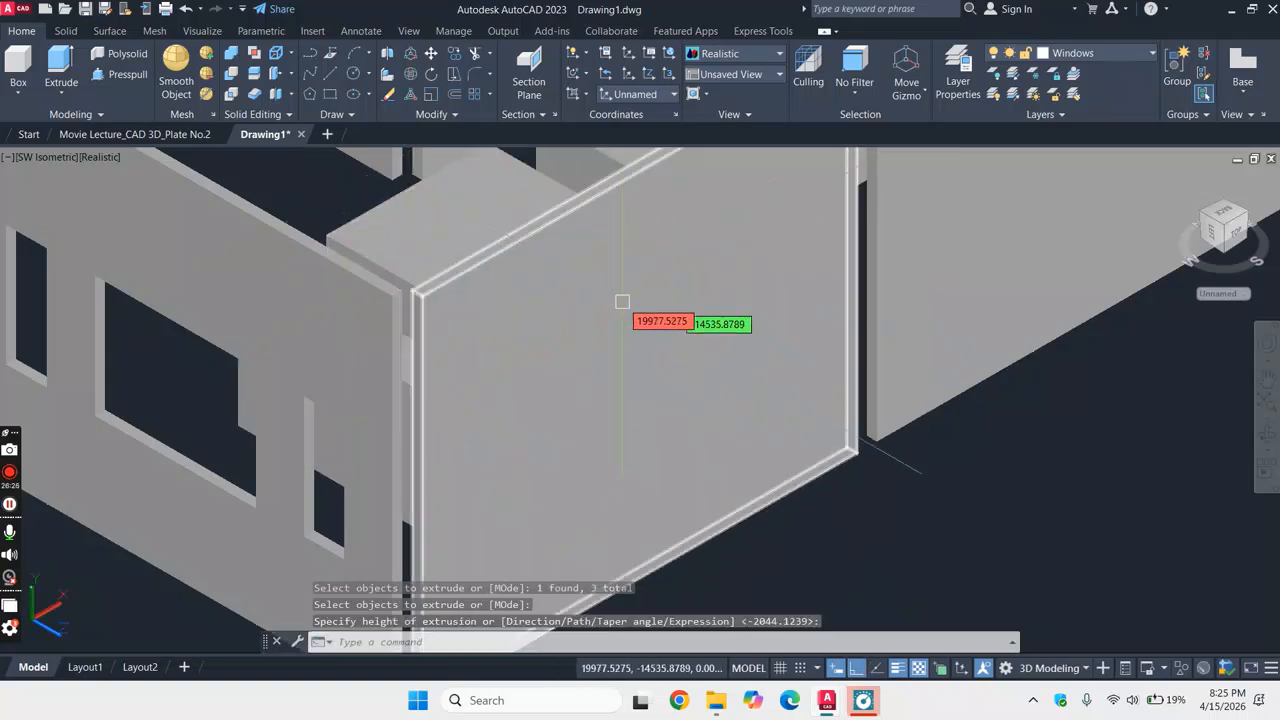
- Subtract the large window block and the two narrow blocks from the adjoining side wall
{"action": "scroll", "coordinate": [680, 391], "scroll_direction": "down", "scroll_amount": 5}
{"action": "scroll", "coordinate": [711, 306], "scroll_direction": "up", "scroll_amount": 2}
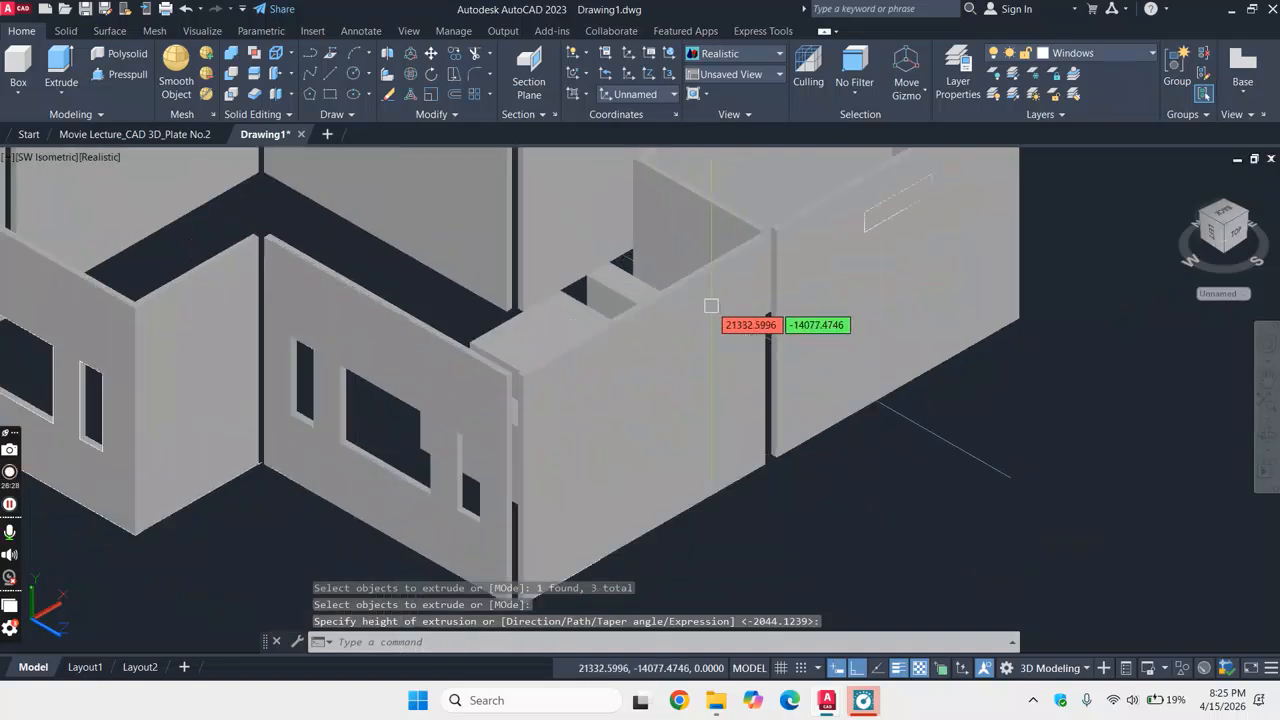
{"action": "left_click", "coordinate": [232, 77]}
{"action": "left_click", "coordinate": [722, 329]}
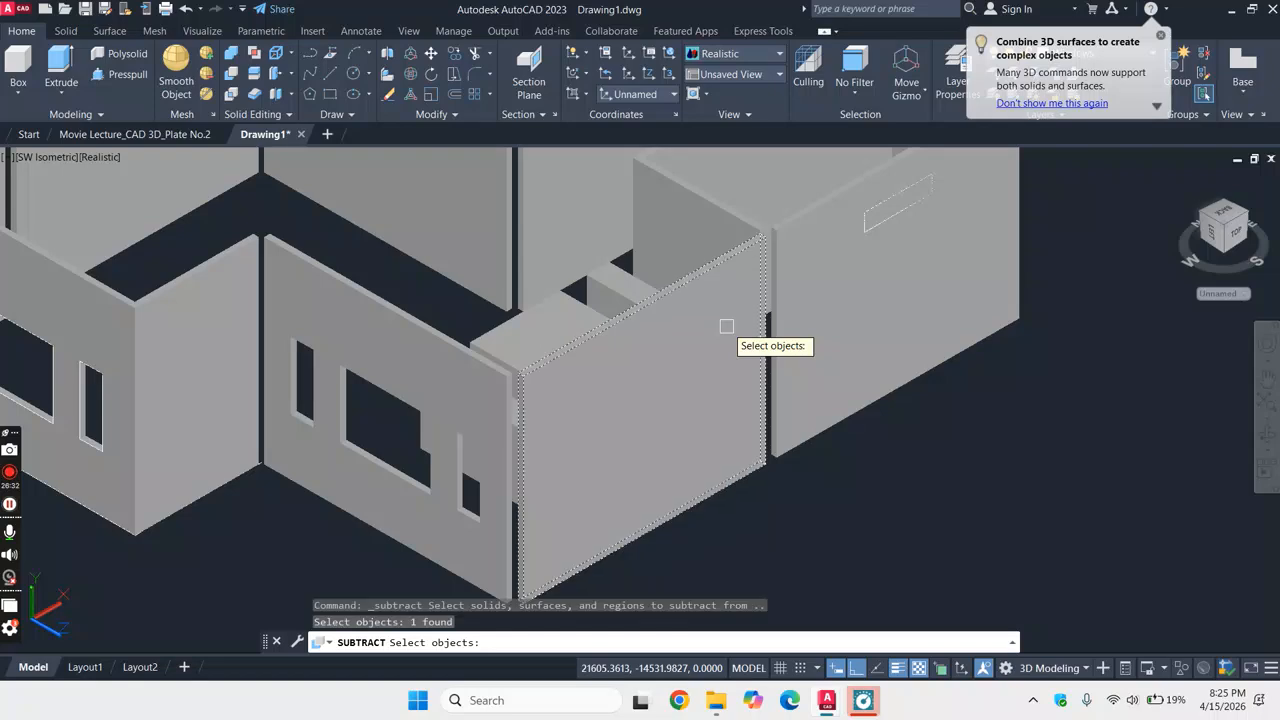
{"action": "key", "text": "Return"}
{"action": "scroll", "coordinate": [640, 325], "scroll_direction": "up", "scroll_amount": 2}
{"action": "left_click", "coordinate": [595, 330]}
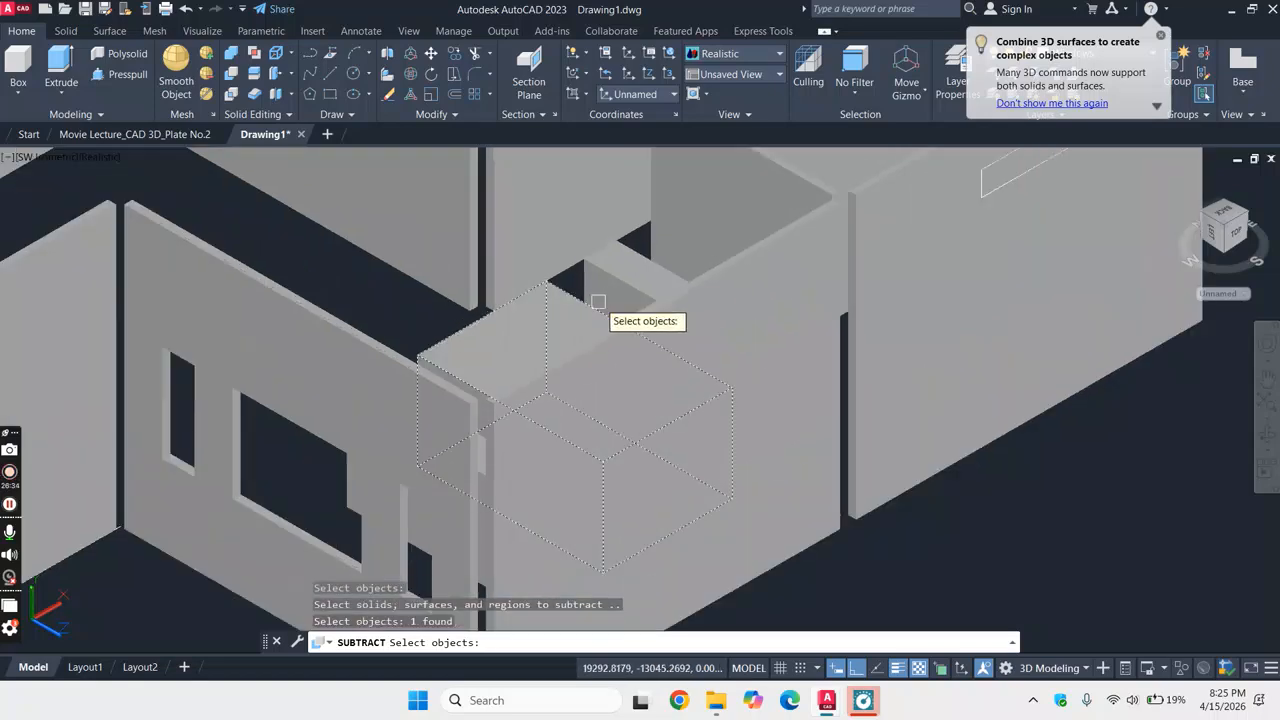
{"action": "left_click", "coordinate": [631, 279]}
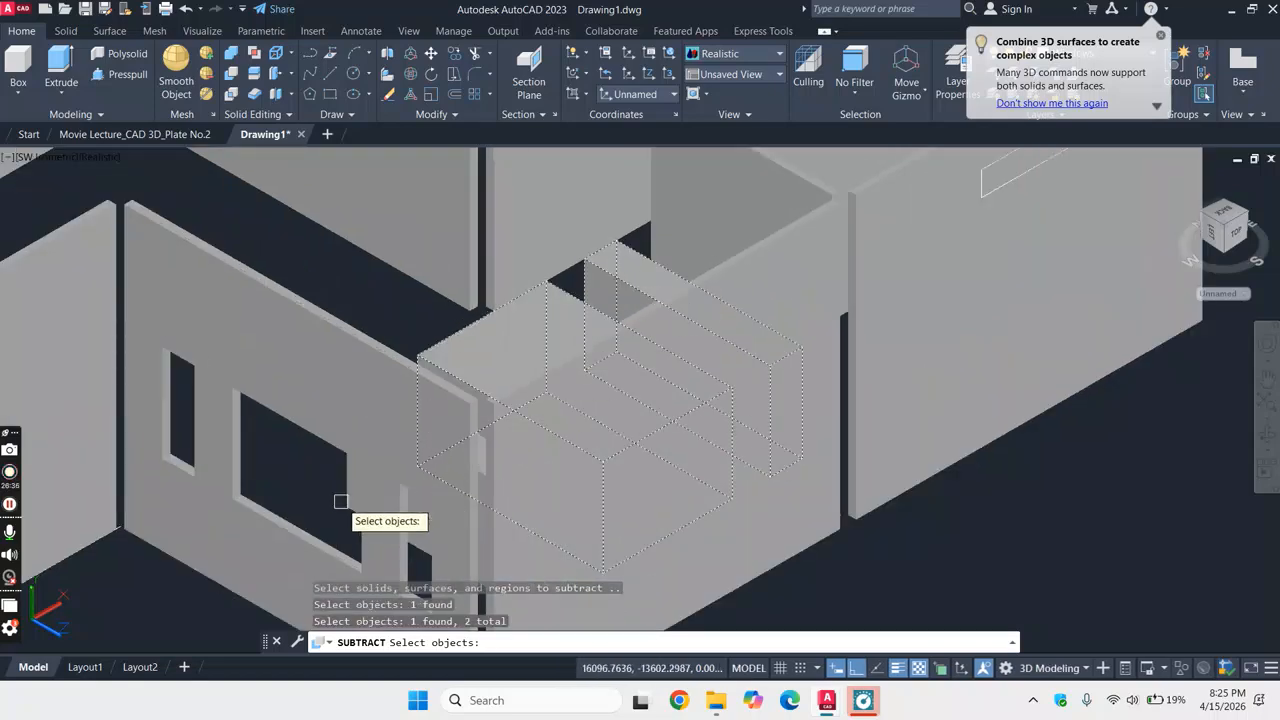
{"action": "scroll", "coordinate": [341, 500], "scroll_direction": "down", "scroll_amount": 3}
{"action": "key", "text": "Return"}
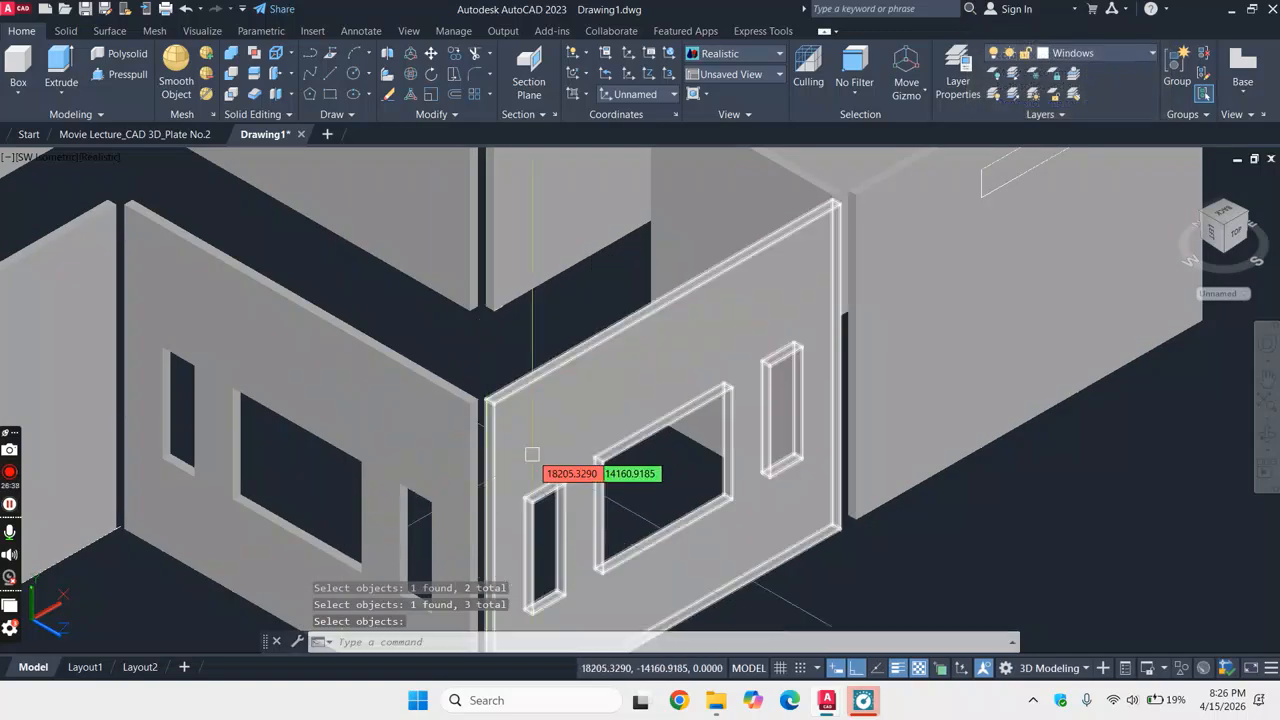
- Extrude the small horizontal window outline on the next side wall inward into a block through the wall
{"action": "scroll", "coordinate": [725, 339], "scroll_direction": "down", "scroll_amount": 2}
{"action": "scroll", "coordinate": [725, 339], "scroll_direction": "up", "scroll_amount": 4}
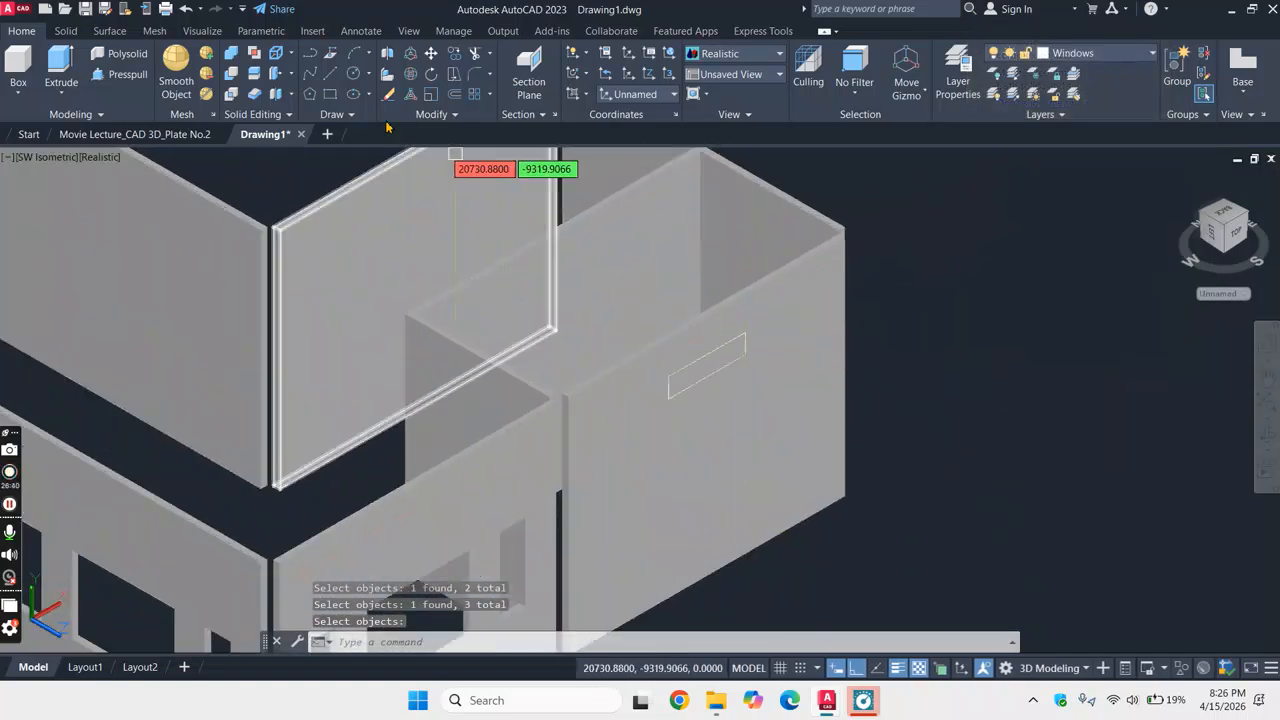
{"action": "left_click", "coordinate": [61, 62]}
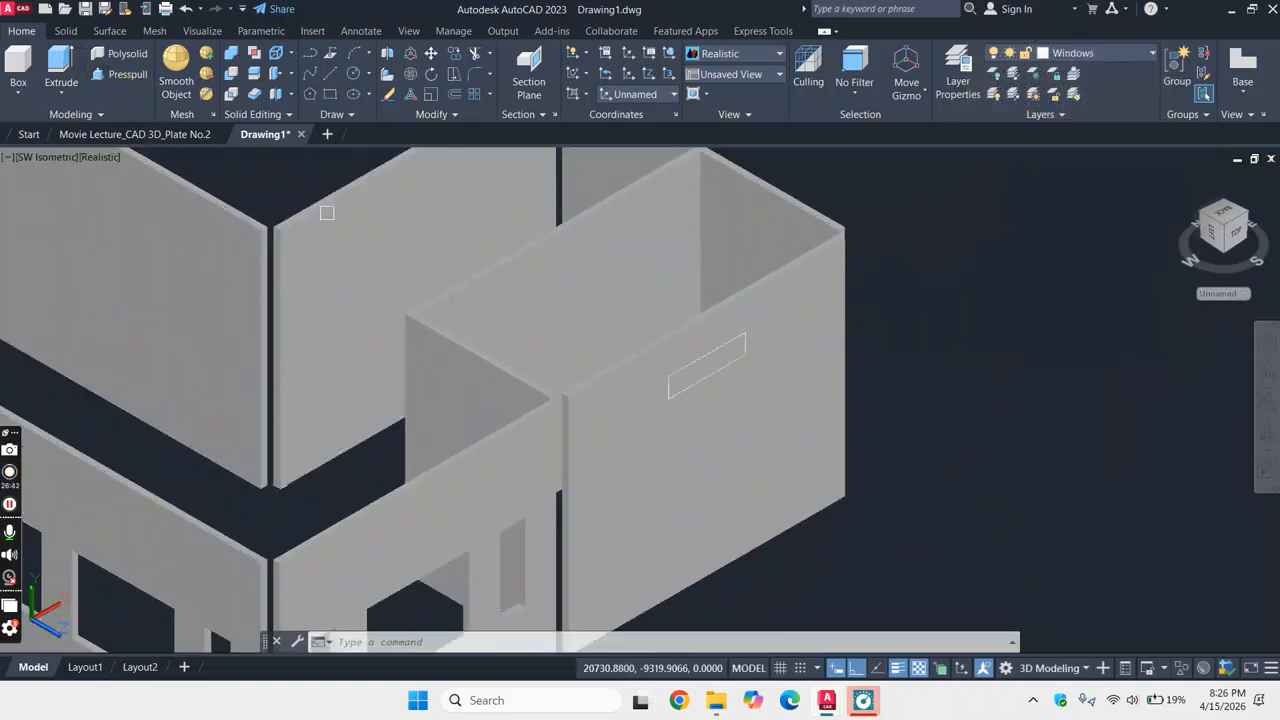
{"action": "scroll", "coordinate": [700, 345], "scroll_direction": "up", "scroll_amount": 3}
{"action": "left_click", "coordinate": [722, 359]}
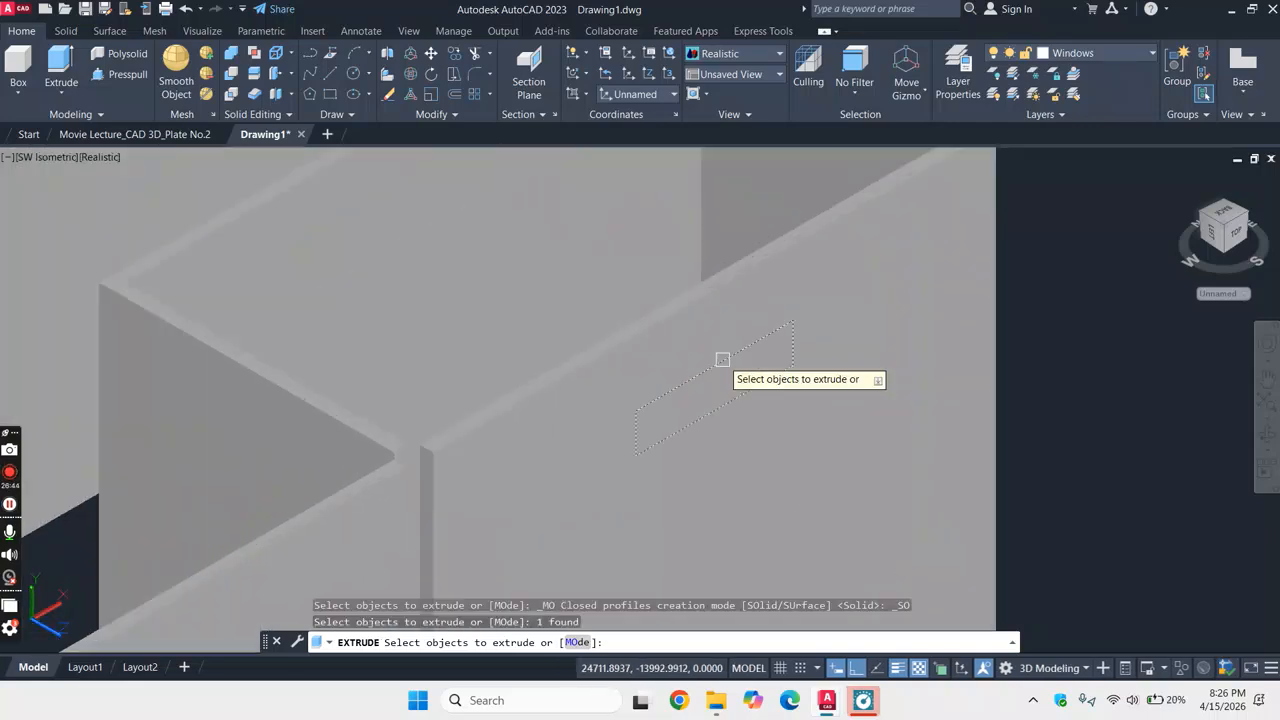
{"action": "key", "text": "Return"}
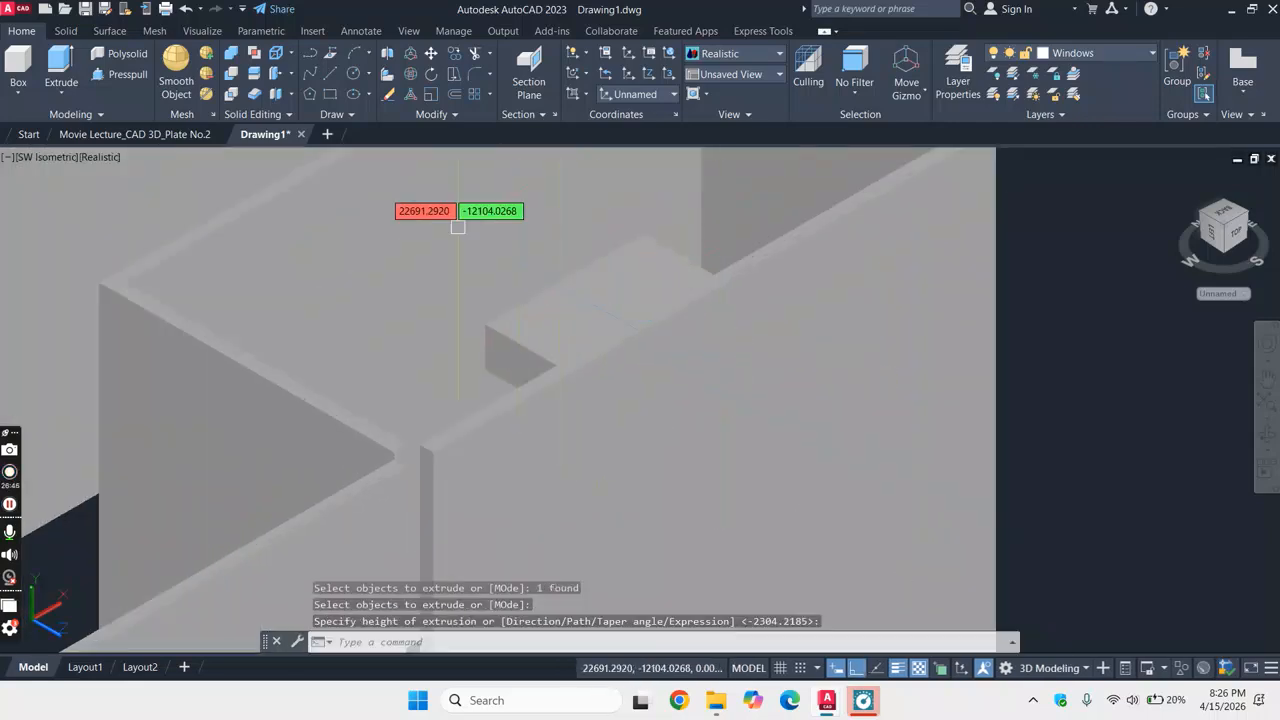
- Subtract the small horizontal window block from the end side wall to cut its opening
{"action": "left_click", "coordinate": [231, 74]}
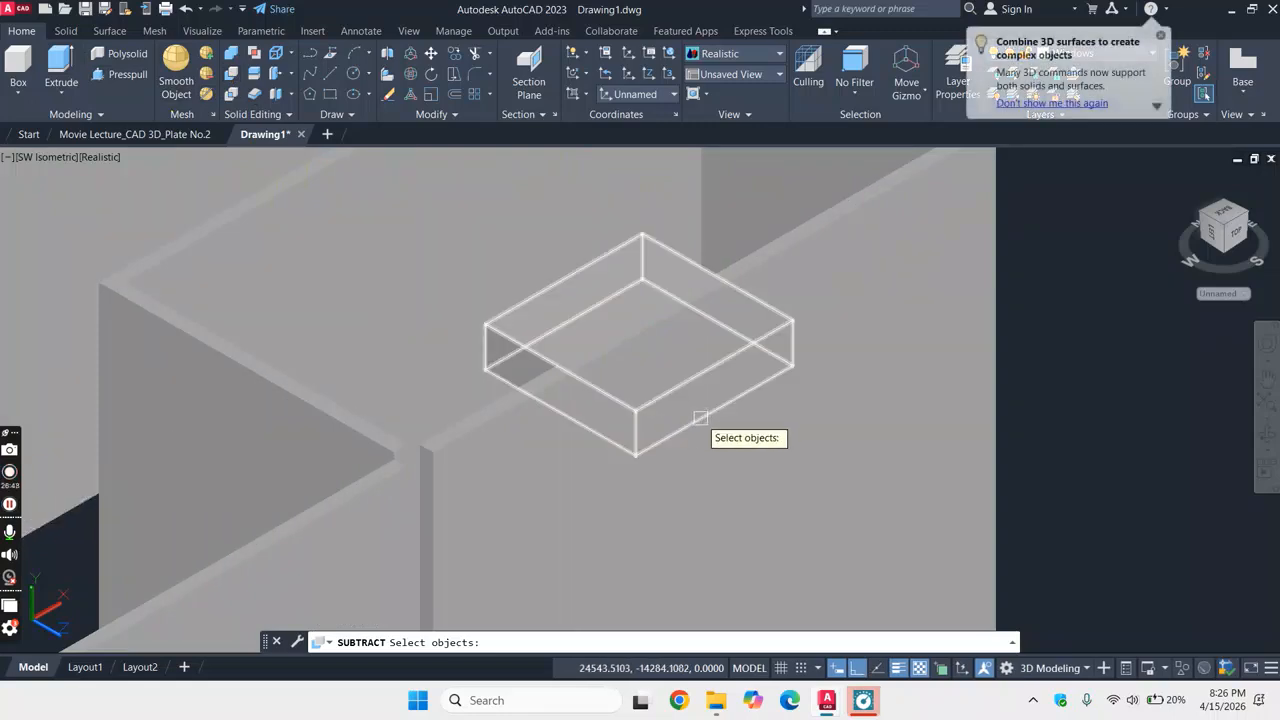
{"action": "key", "text": "Return"}
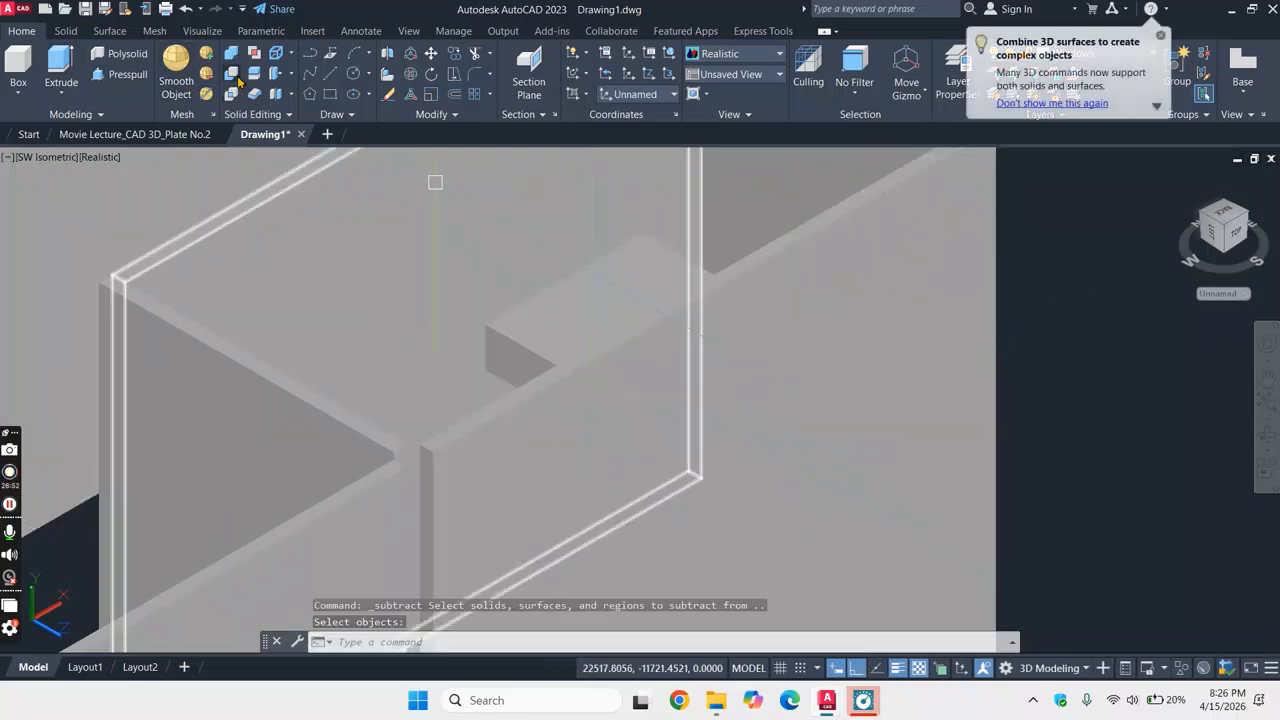
{"action": "left_click", "coordinate": [945, 331]}
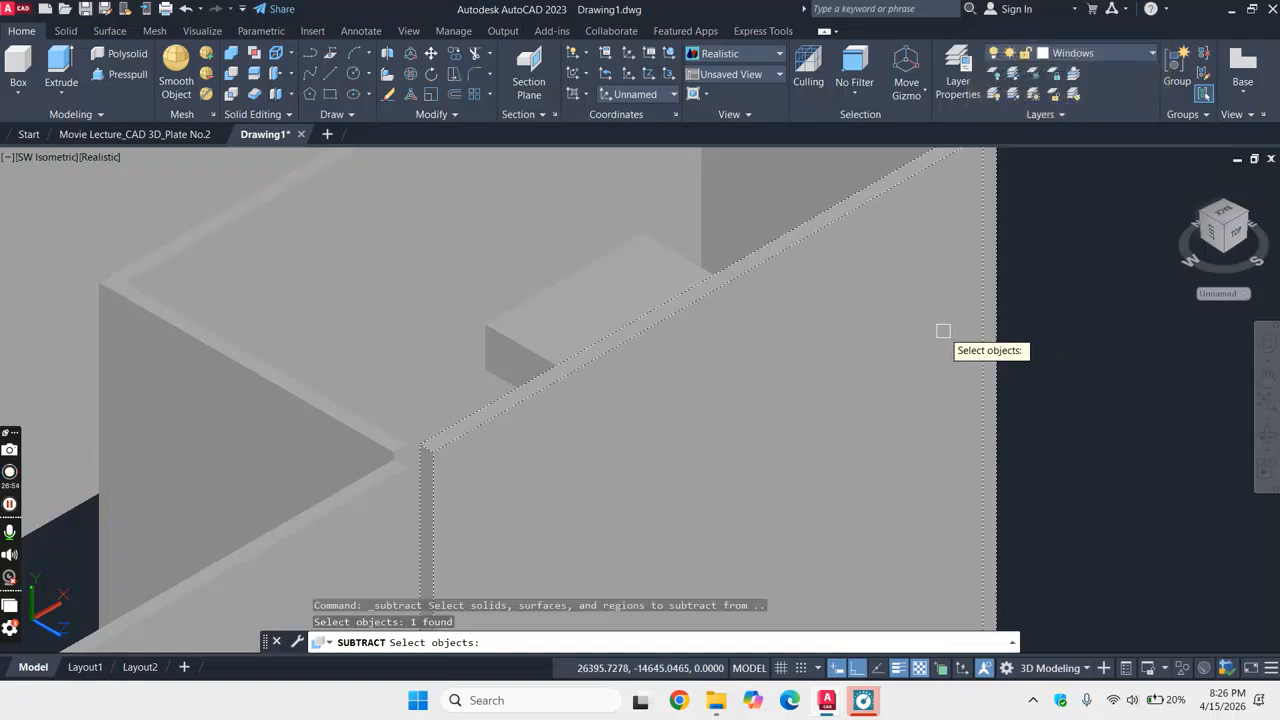
{"action": "key", "text": "Return"}
{"action": "left_click", "coordinate": [617, 288]}
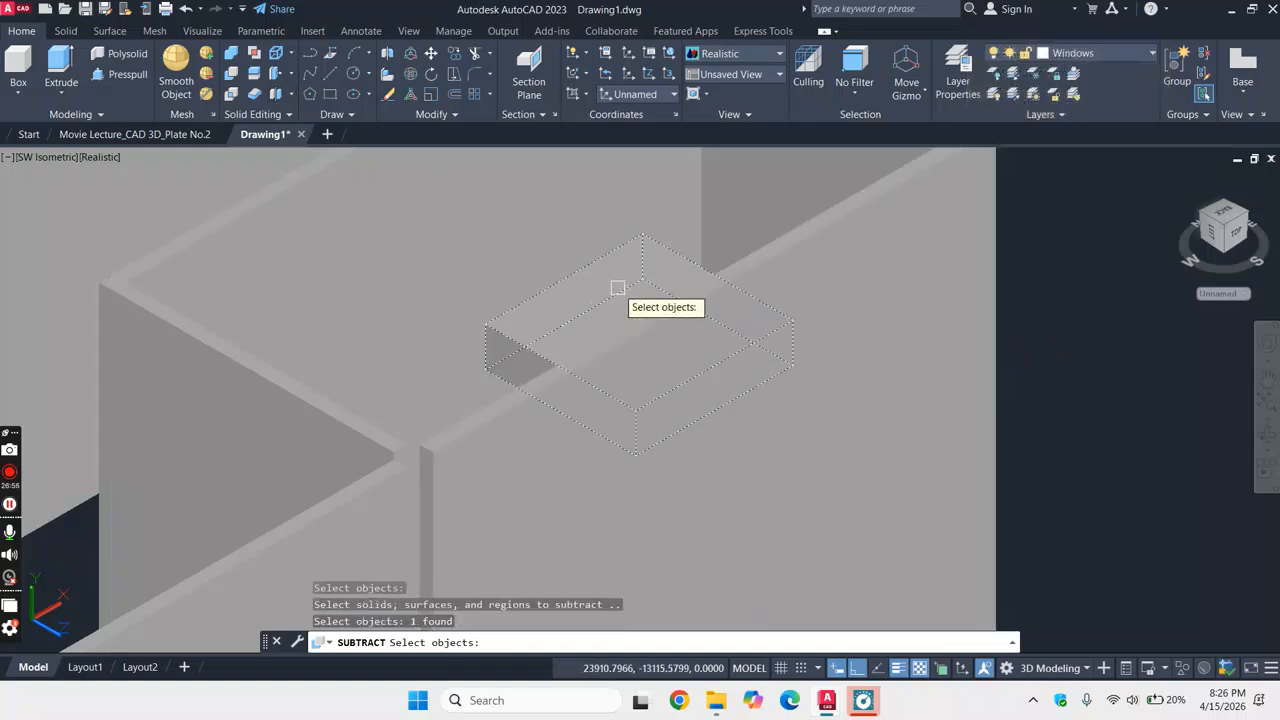
{"action": "scroll", "coordinate": [686, 286], "scroll_direction": "down", "scroll_amount": 5}
{"action": "scroll", "coordinate": [834, 310], "scroll_direction": "down", "scroll_amount": 4}
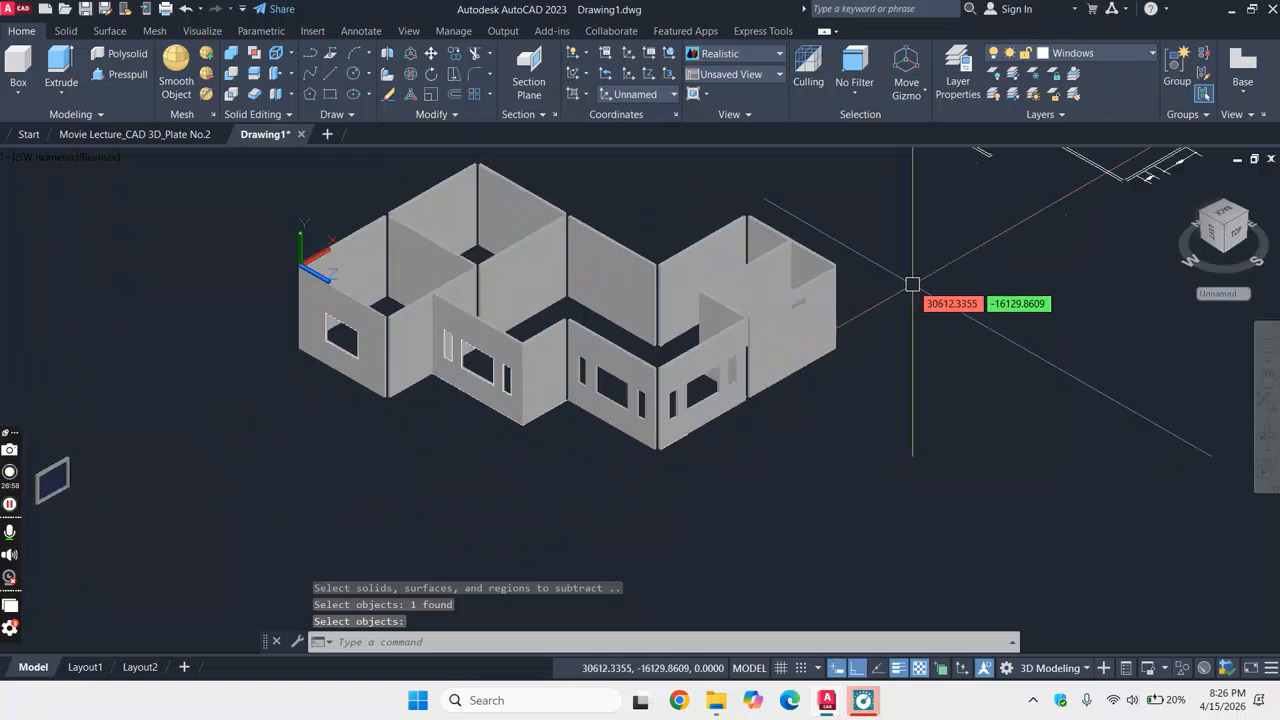
- Turn on the Column layer in the layer properties
{"action": "scroll", "coordinate": [508, 251], "scroll_direction": "up", "scroll_amount": 3}
{"action": "scroll", "coordinate": [600, 240], "scroll_direction": "down", "scroll_amount": 2}
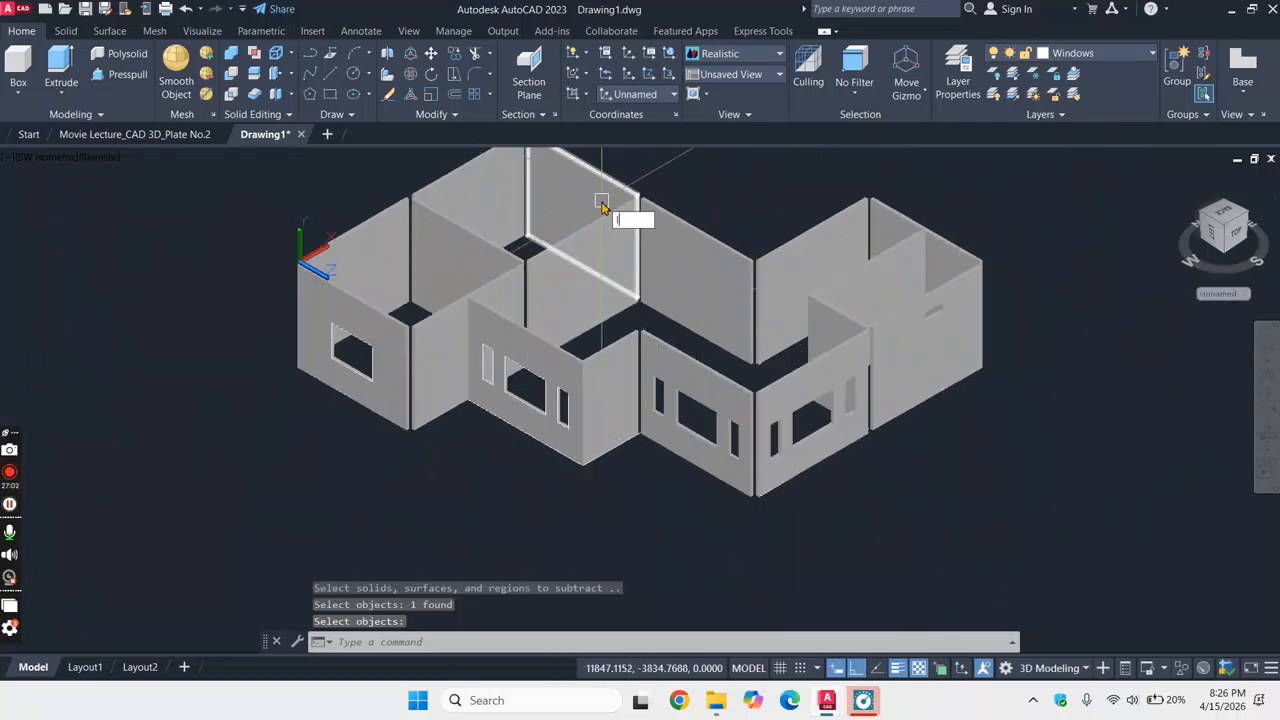
{"action": "type", "text": "LA"}
{"action": "key", "text": "Return"}
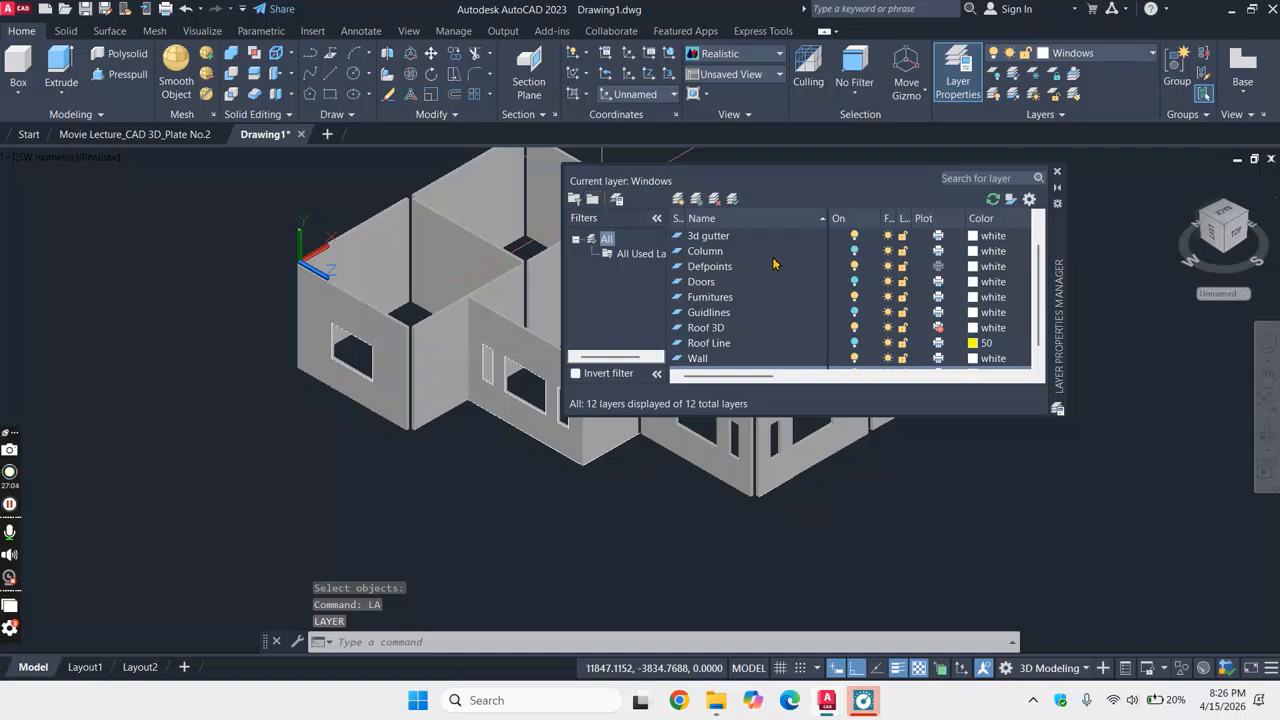
{"action": "left_click", "coordinate": [853, 252]}
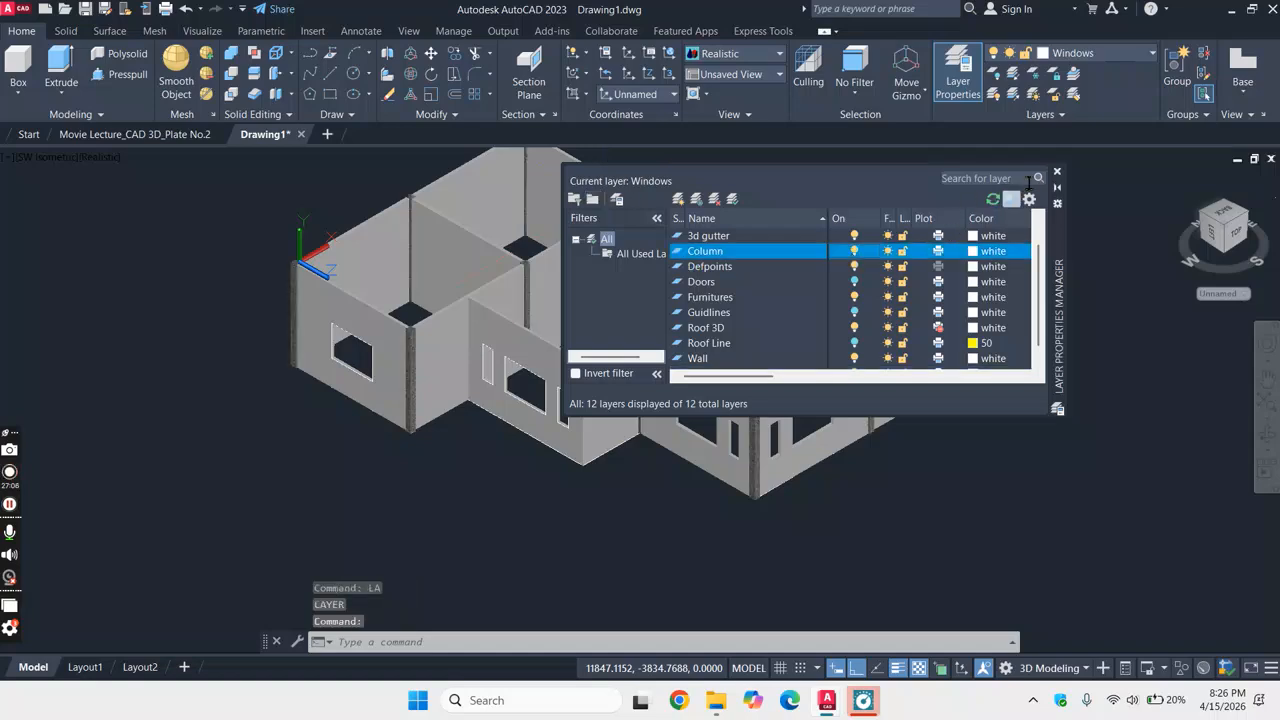
{"action": "left_click", "coordinate": [1057, 175]}
- Inspect the walls together with the columns, and turn the Column layer back off
{"action": "scroll", "coordinate": [945, 285], "scroll_direction": "up", "scroll_amount": 2}
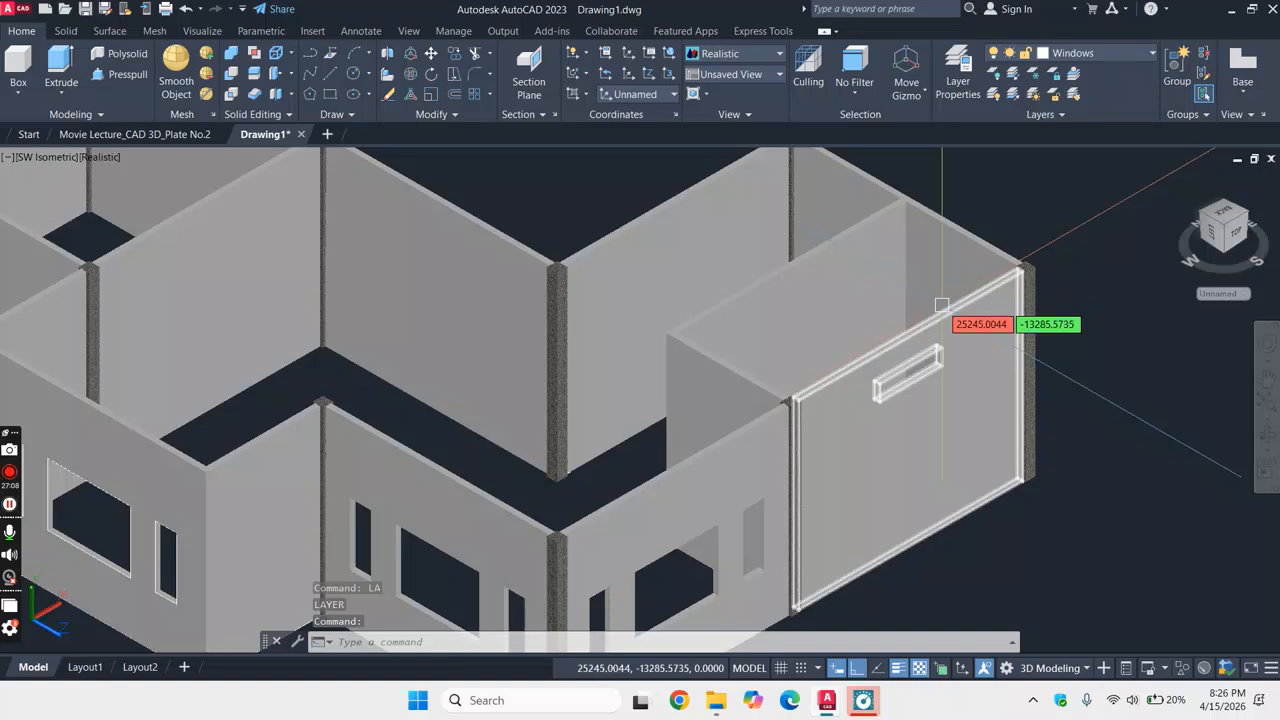
{"action": "scroll", "coordinate": [1022, 276], "scroll_direction": "down", "scroll_amount": 3}
{"action": "scroll", "coordinate": [800, 285], "scroll_direction": "up", "scroll_amount": 3}
{"action": "scroll", "coordinate": [760, 283], "scroll_direction": "down", "scroll_amount": 2}
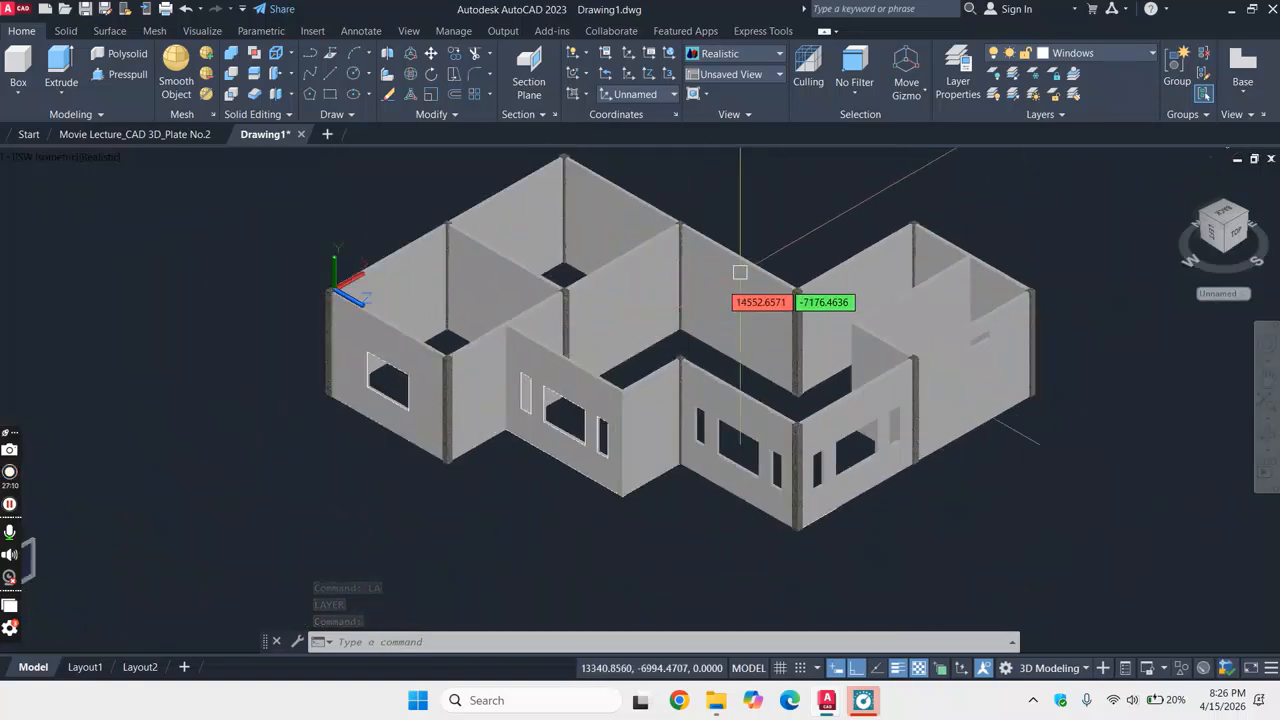
{"action": "scroll", "coordinate": [789, 254], "scroll_direction": "up", "scroll_amount": 1}
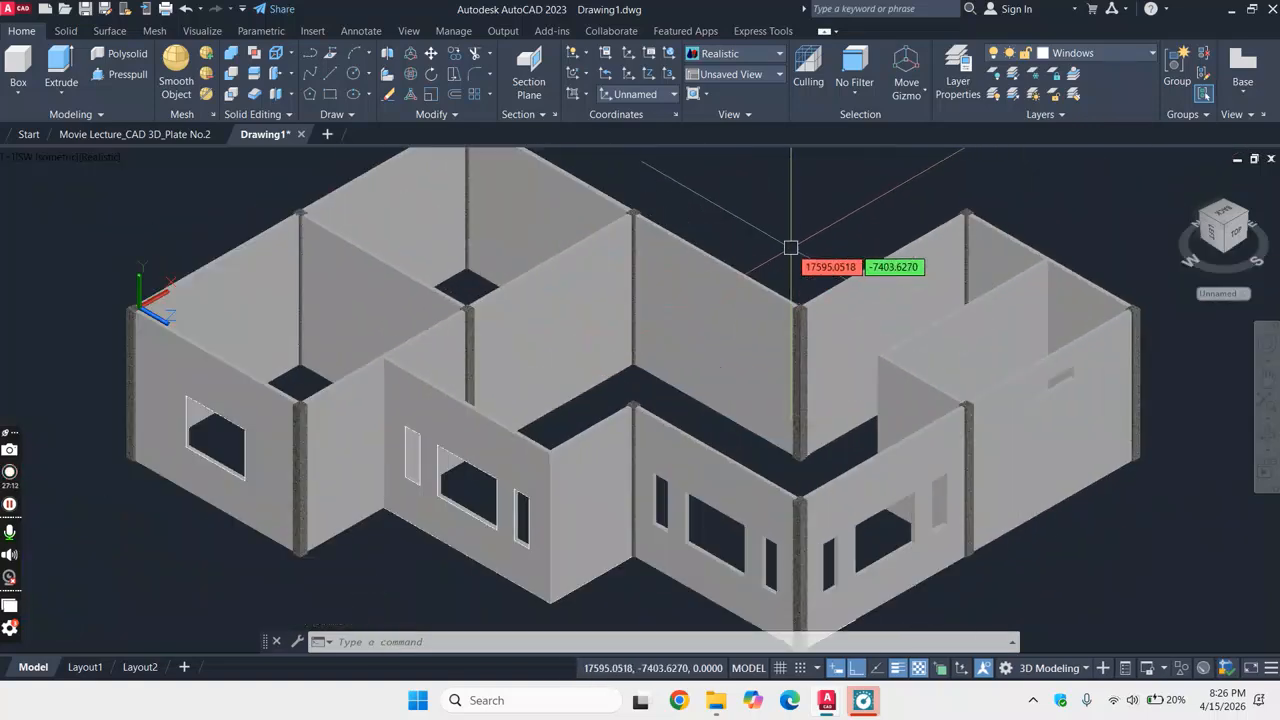
{"action": "scroll", "coordinate": [790, 247], "scroll_direction": "down", "scroll_amount": 2}
{"action": "type", "text": "LA"}
{"action": "key", "text": "Return"}
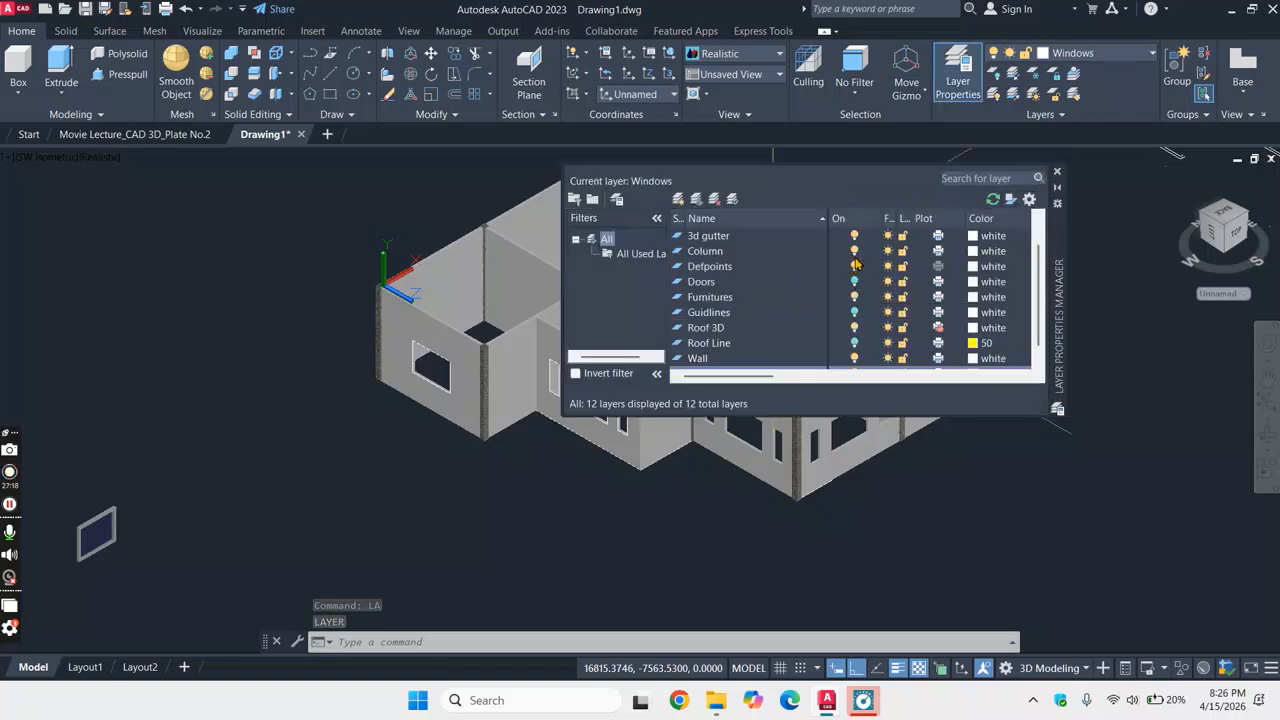
{"action": "left_click", "coordinate": [854, 252]}
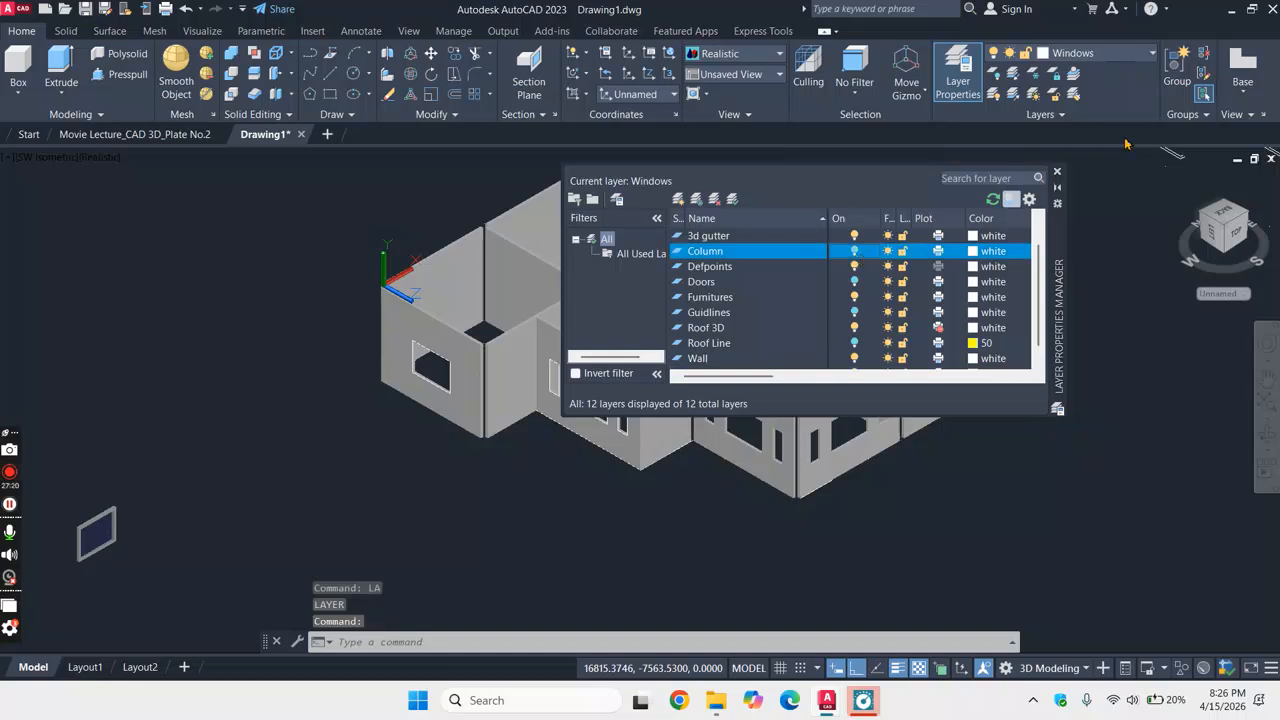
{"action": "left_click", "coordinate": [1058, 175]}
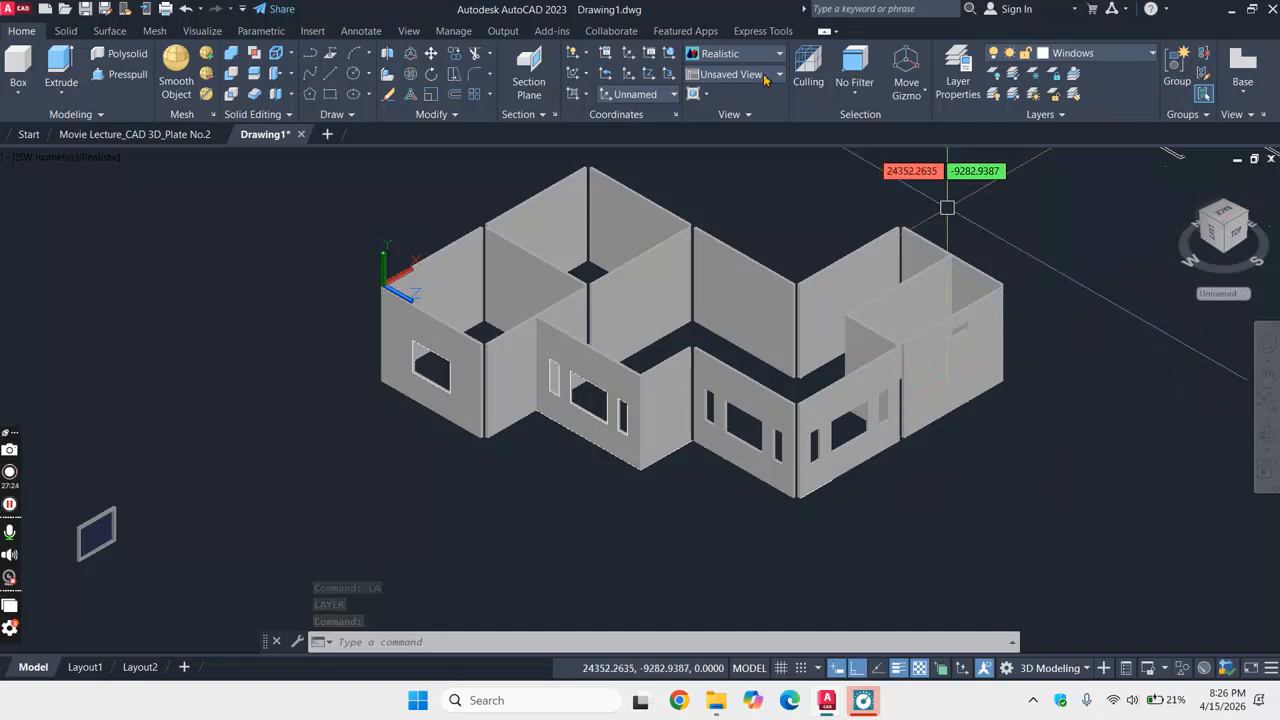
- Open the Materials Browser and apply the Garden Wall masonry material to the end side wall with the small horizontal opening
{"action": "left_click", "coordinate": [407, 32]}
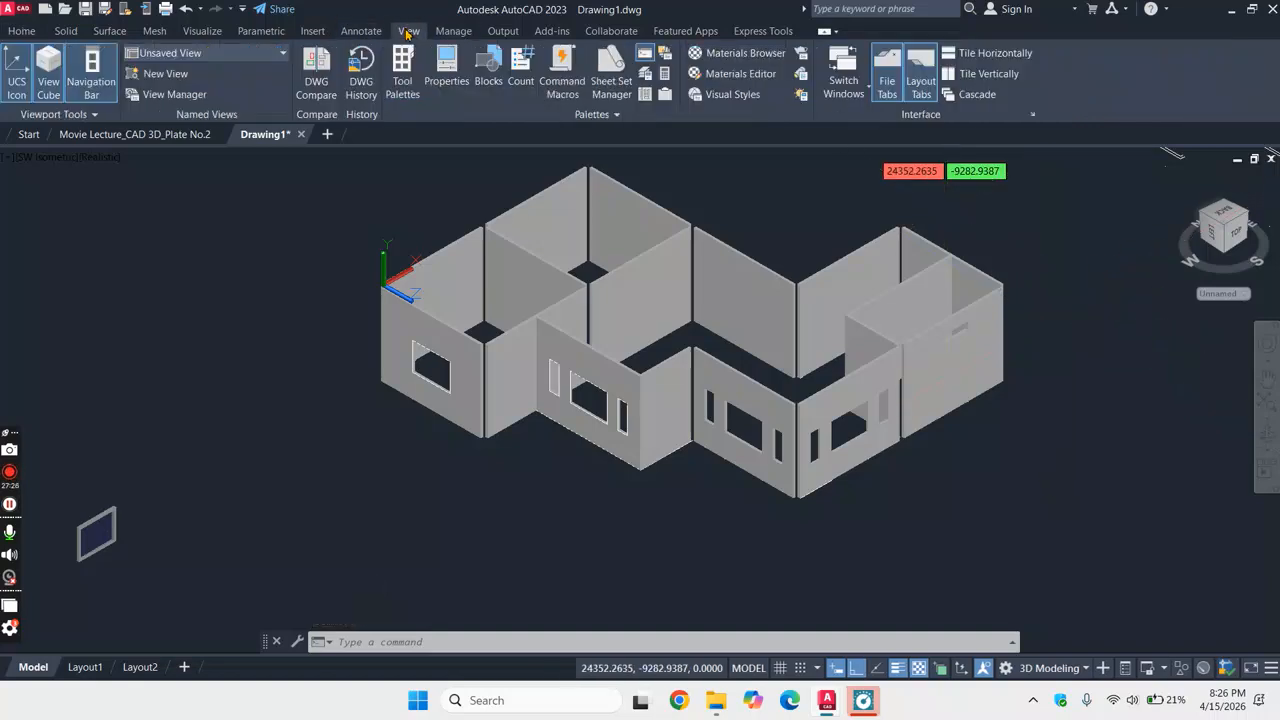
{"action": "left_click", "coordinate": [767, 53]}
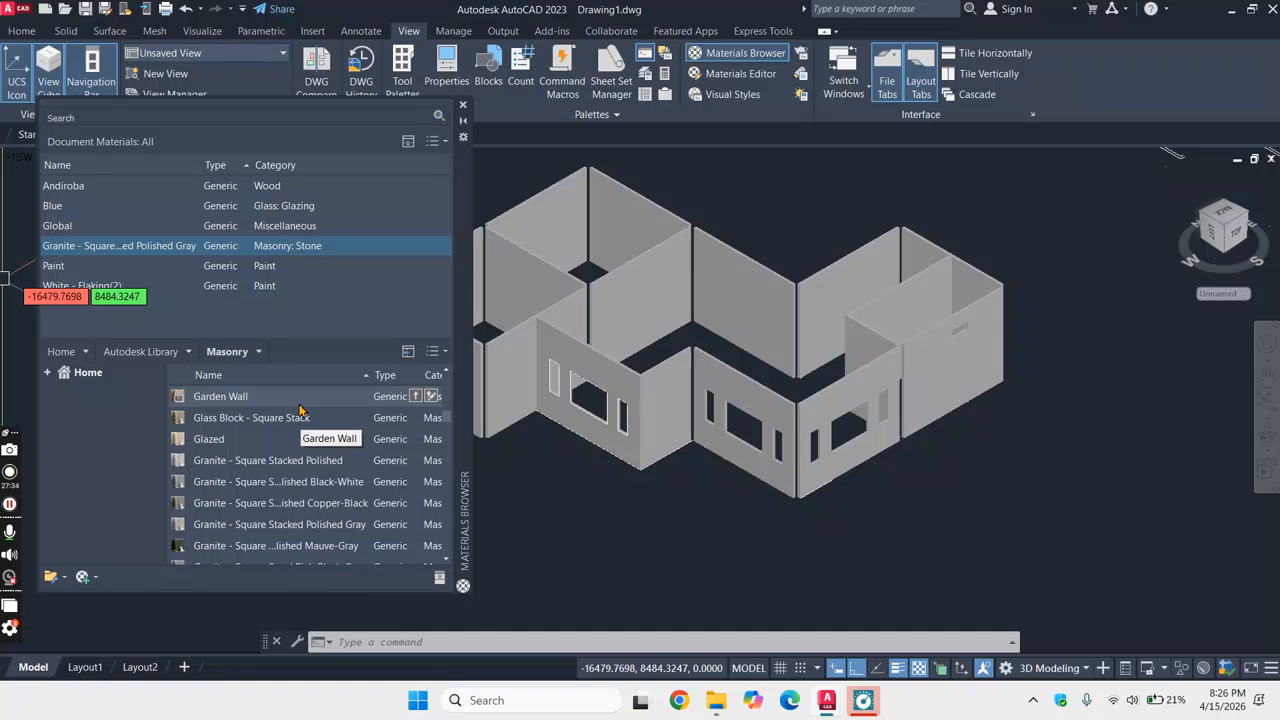
{"action": "left_click_drag", "start_coordinate": [299, 416], "coordinate": [822, 377]}
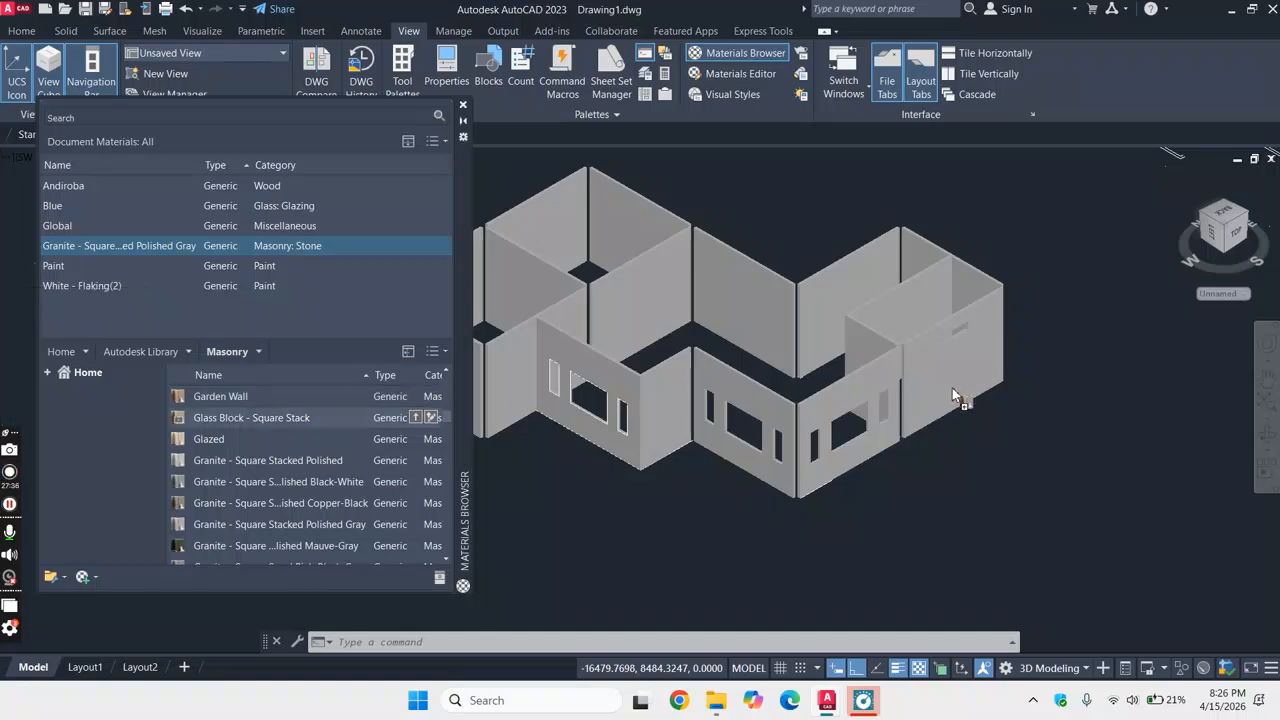
{"action": "left_click_drag", "start_coordinate": [952, 388], "coordinate": [985, 350]}
{"action": "scroll", "coordinate": [988, 360], "scroll_direction": "up", "scroll_amount": 5}
{"action": "scroll", "coordinate": [988, 362], "scroll_direction": "down", "scroll_amount": 6}
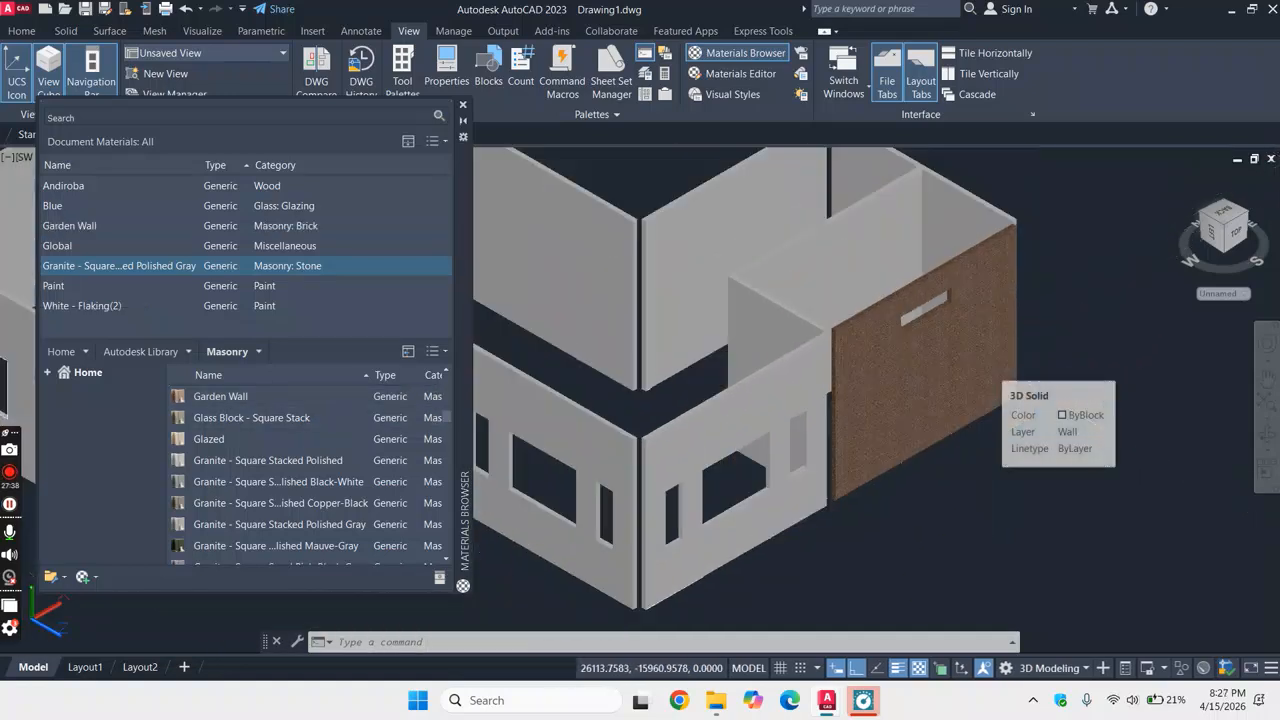
- Switch the Autodesk Library to Siding and apply Horizontal 4in - Gray to the end side wall
{"action": "scroll", "coordinate": [273, 453], "scroll_direction": "down", "scroll_amount": 5}
{"action": "scroll", "coordinate": [277, 460], "scroll_direction": "down", "scroll_amount": 5}
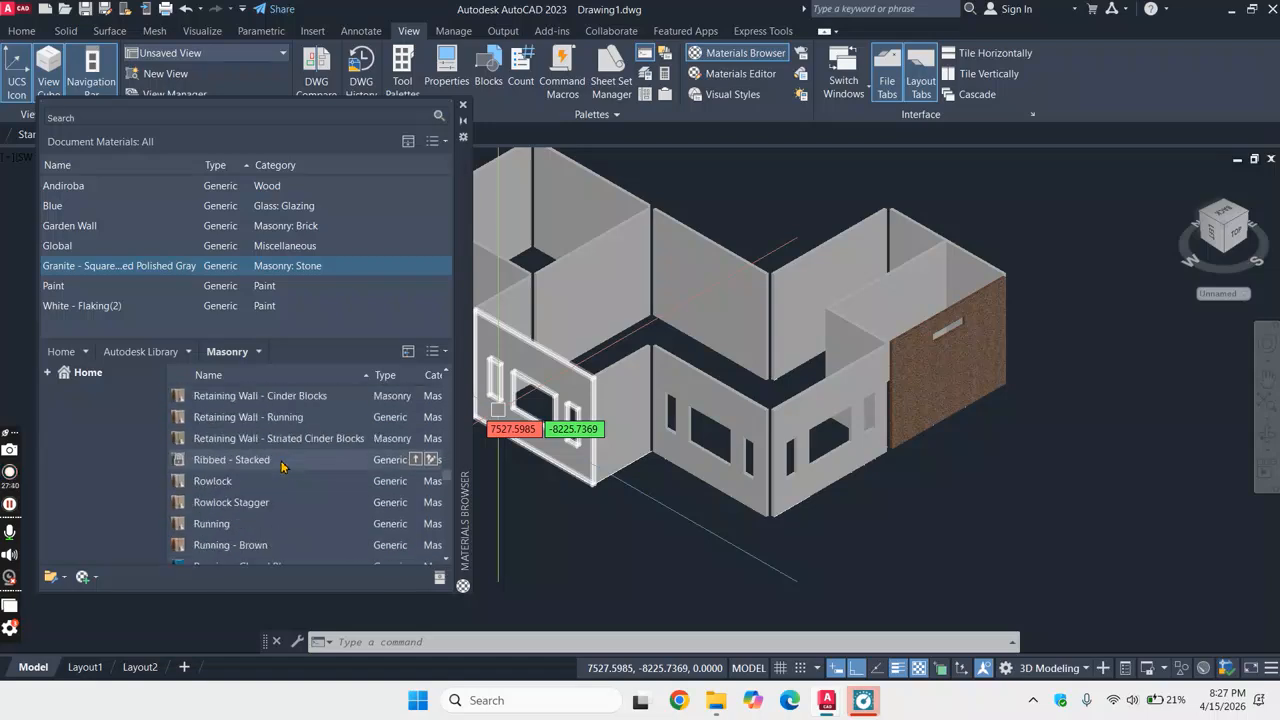
{"action": "scroll", "coordinate": [281, 463], "scroll_direction": "down", "scroll_amount": 5}
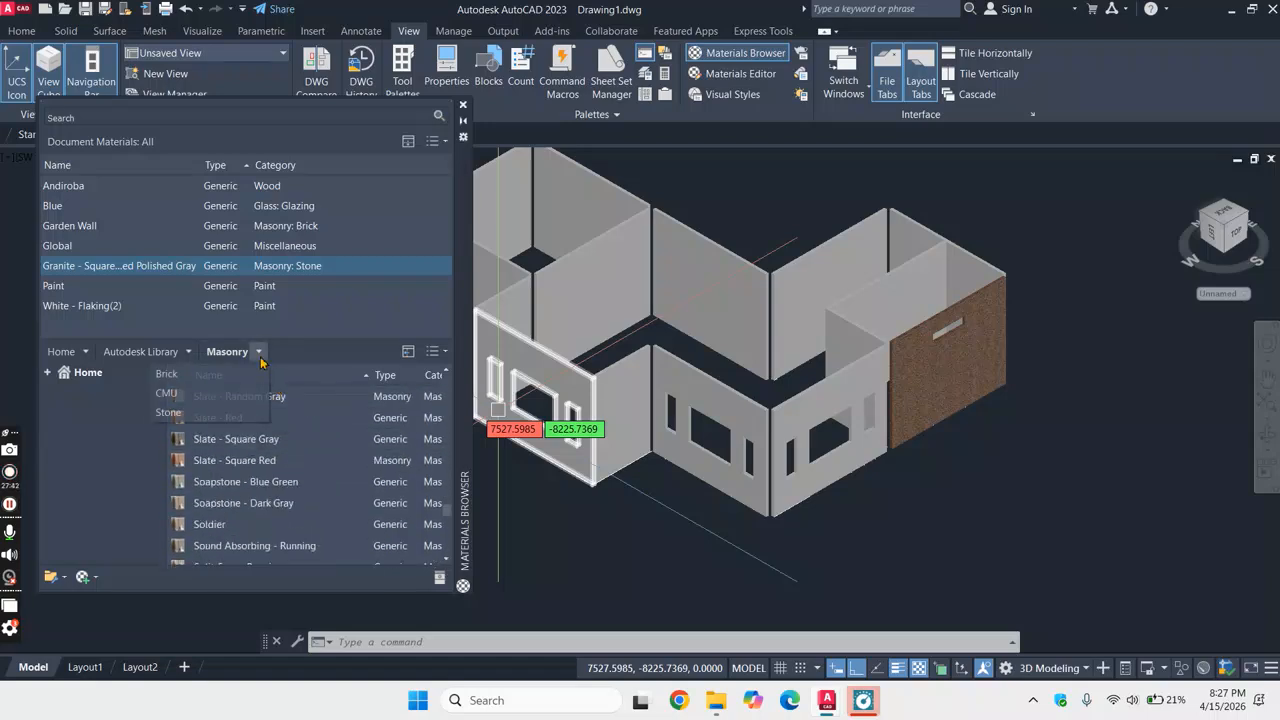
{"action": "left_click", "coordinate": [188, 352]}
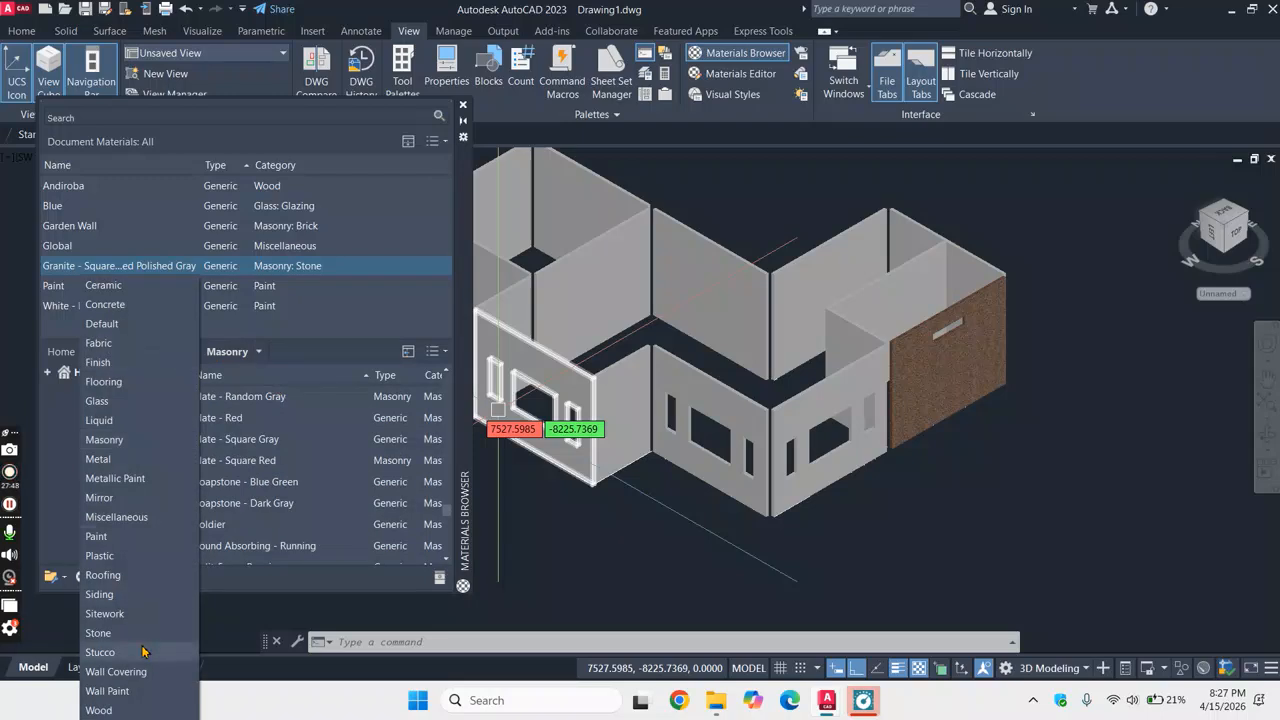
{"action": "left_click", "coordinate": [139, 595]}
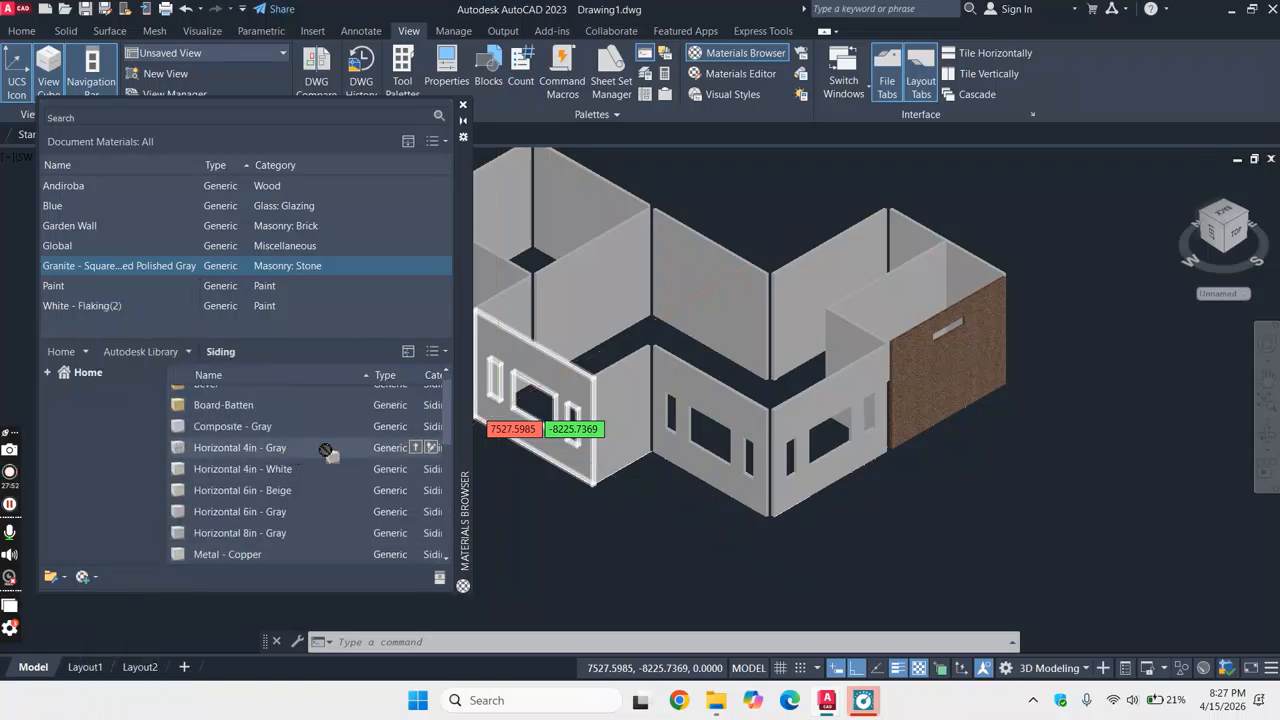
{"action": "left_click_drag", "start_coordinate": [956, 378], "coordinate": [962, 380]}
{"action": "scroll", "coordinate": [1040, 352], "scroll_direction": "up", "scroll_amount": 4}
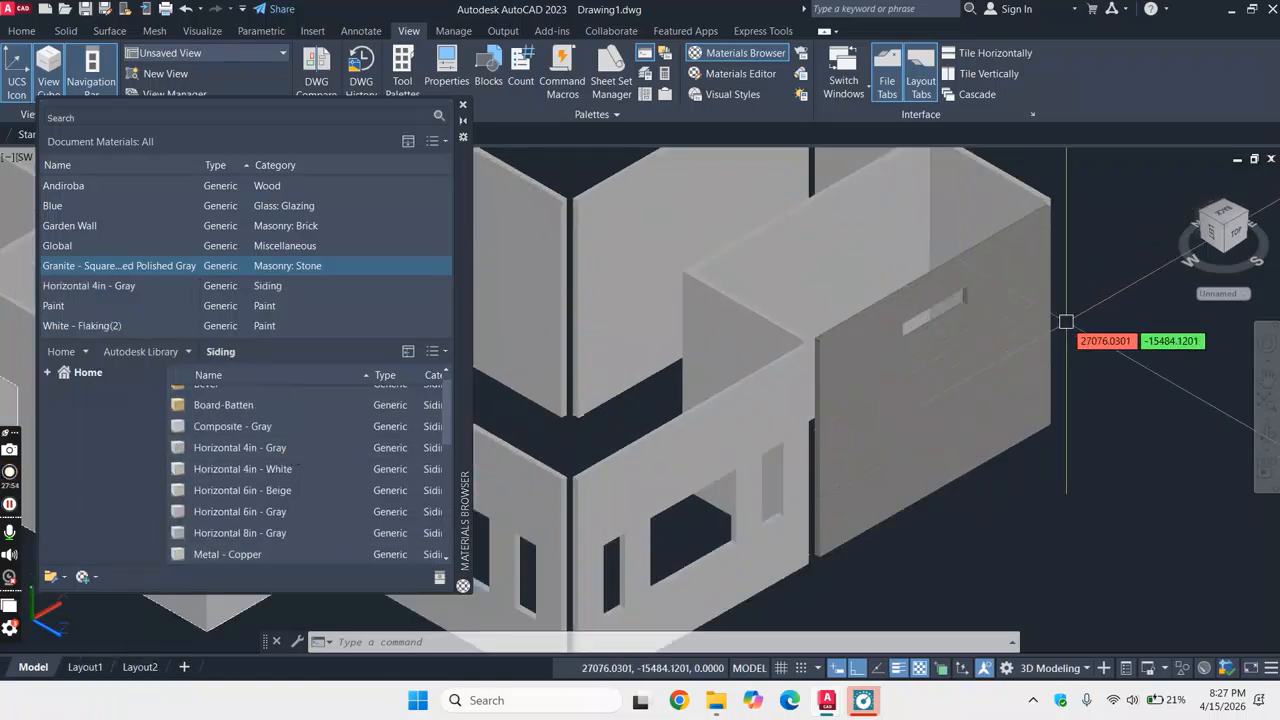
- Return to the Masonry category and try the square White-Brown-Black and White-Green marble materials on the end side wall
{"action": "scroll", "coordinate": [298, 495], "scroll_direction": "down", "scroll_amount": 5}
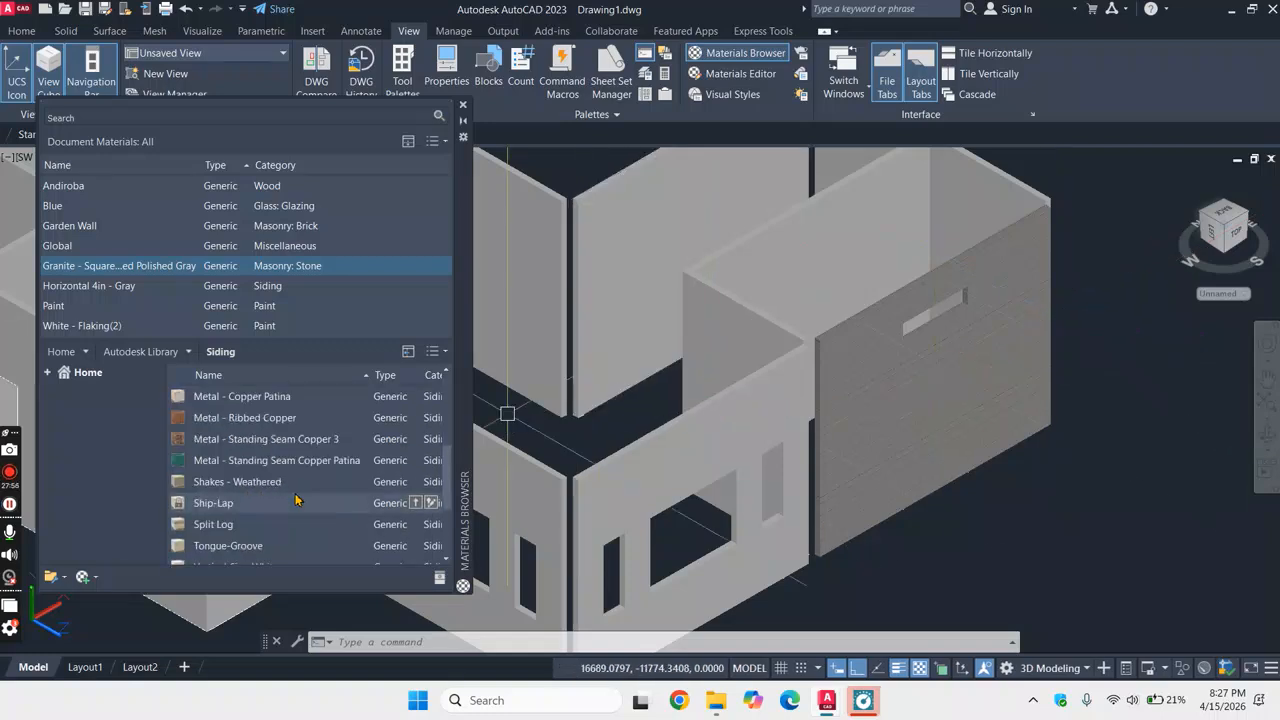
{"action": "scroll", "coordinate": [301, 499], "scroll_direction": "up", "scroll_amount": 5}
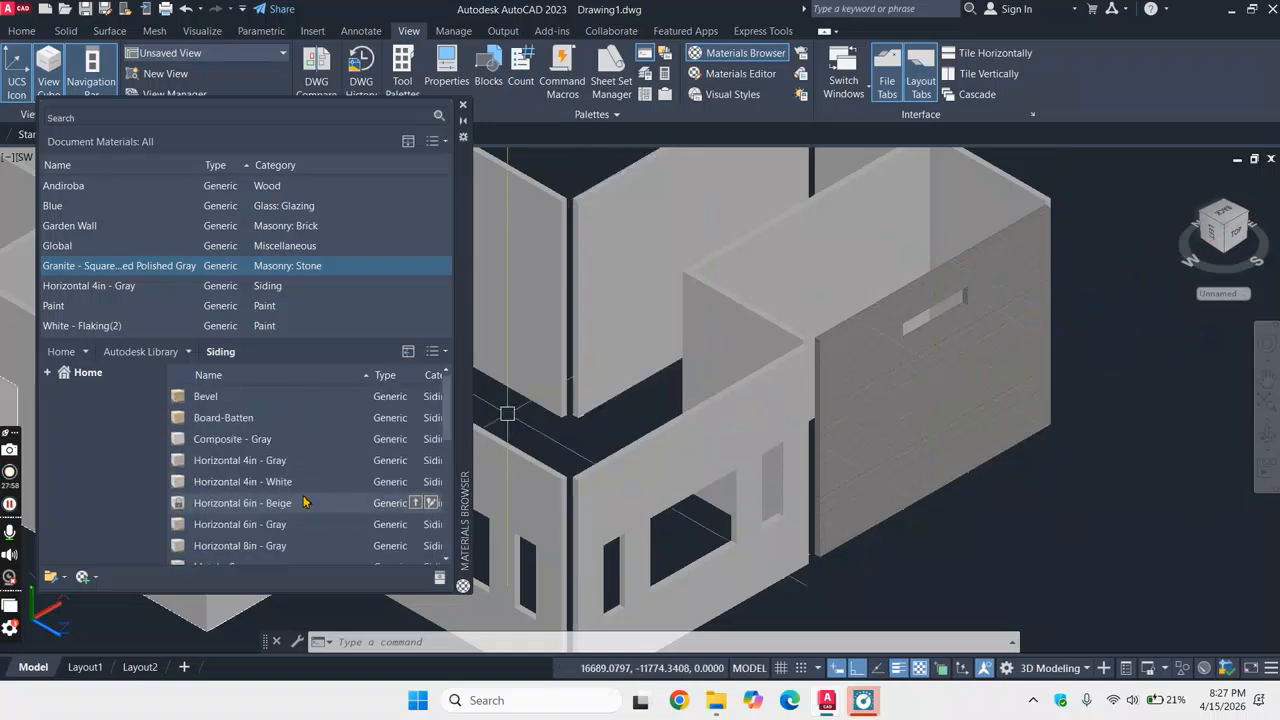
{"action": "left_click", "coordinate": [186, 353]}
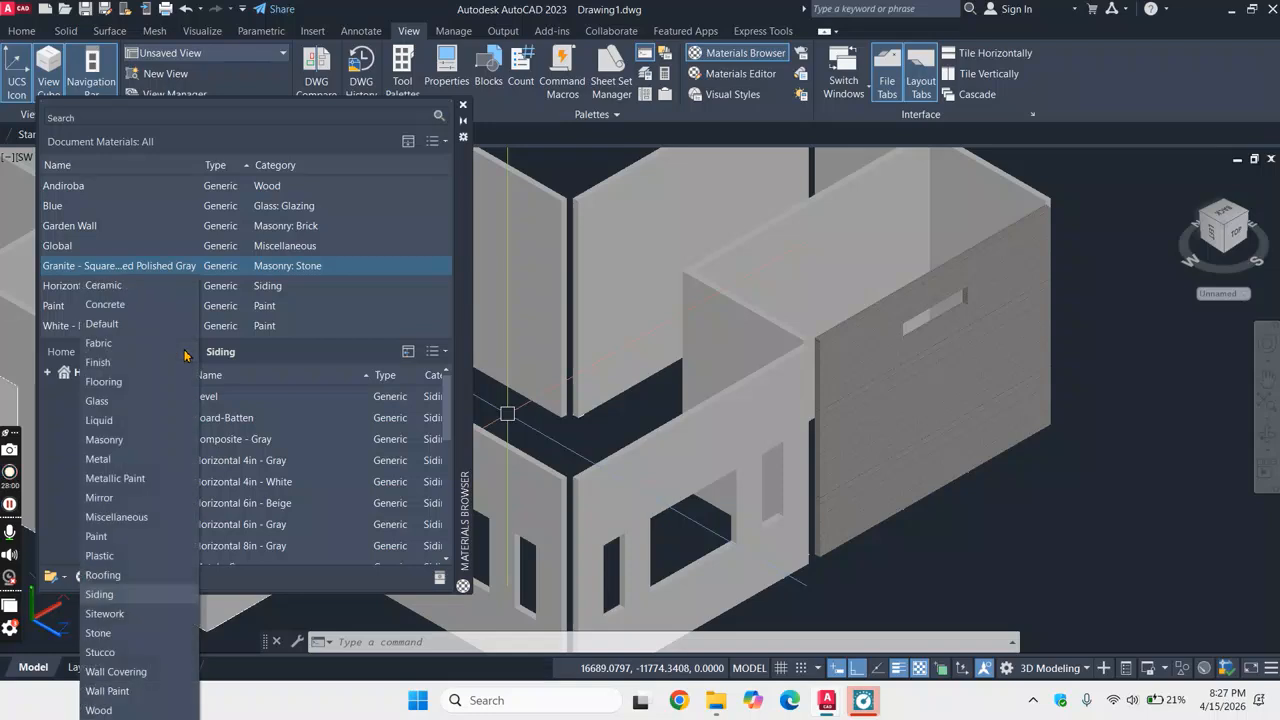
{"action": "left_click", "coordinate": [104, 440]}
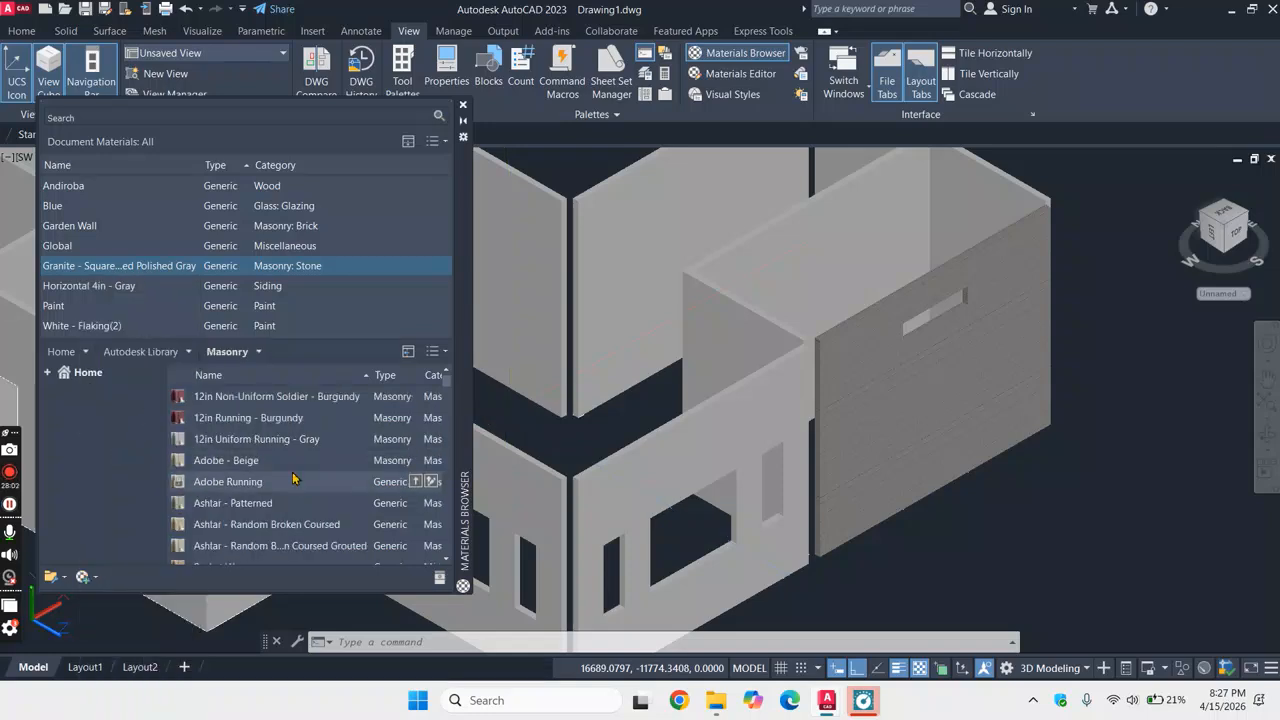
{"action": "scroll", "coordinate": [296, 478], "scroll_direction": "down", "scroll_amount": 5}
{"action": "scroll", "coordinate": [296, 478], "scroll_direction": "down", "scroll_amount": 5}
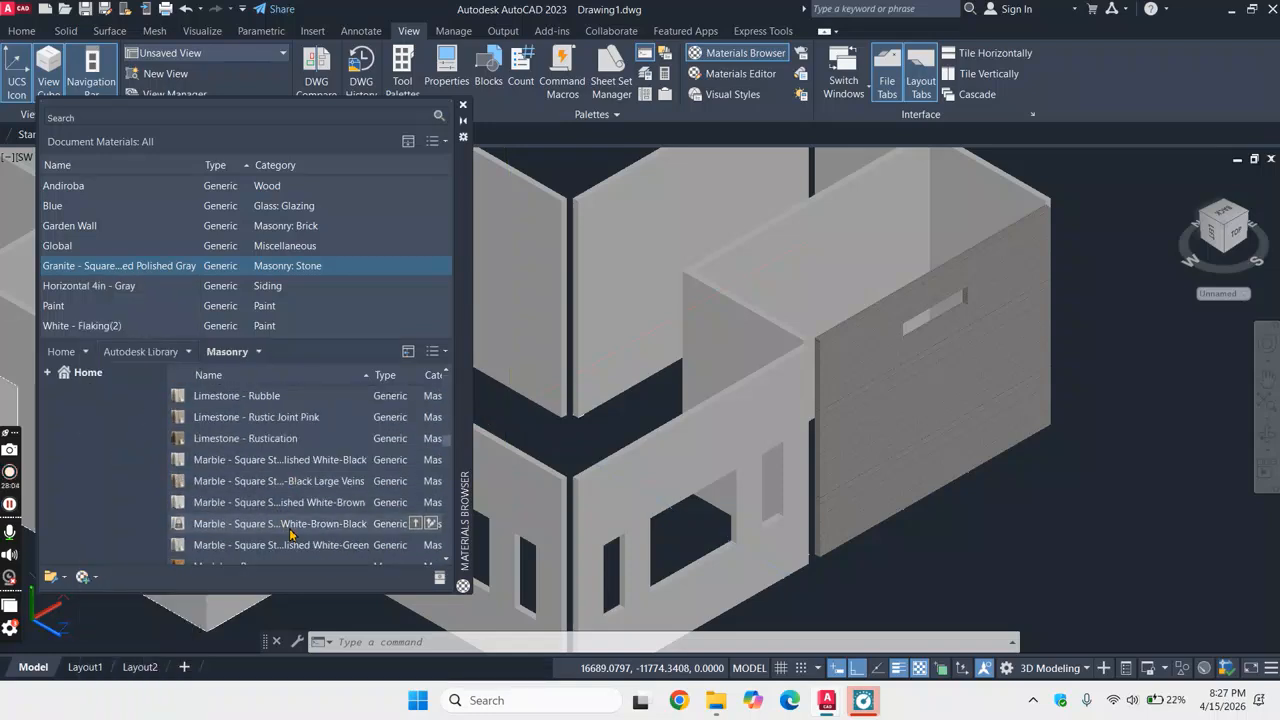
{"action": "left_click_drag", "start_coordinate": [307, 530], "coordinate": [976, 406]}
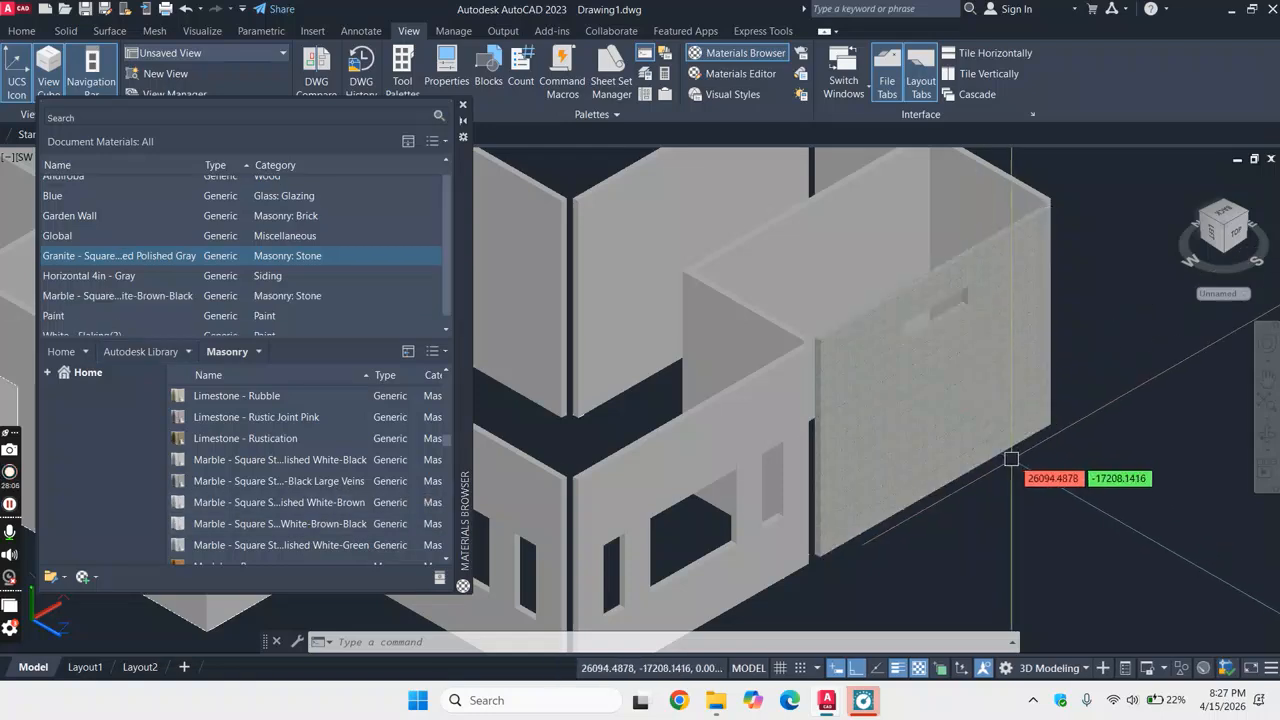
{"action": "left_click_drag", "start_coordinate": [348, 531], "coordinate": [888, 378]}
{"action": "left_click_drag", "start_coordinate": [289, 549], "coordinate": [885, 440]}
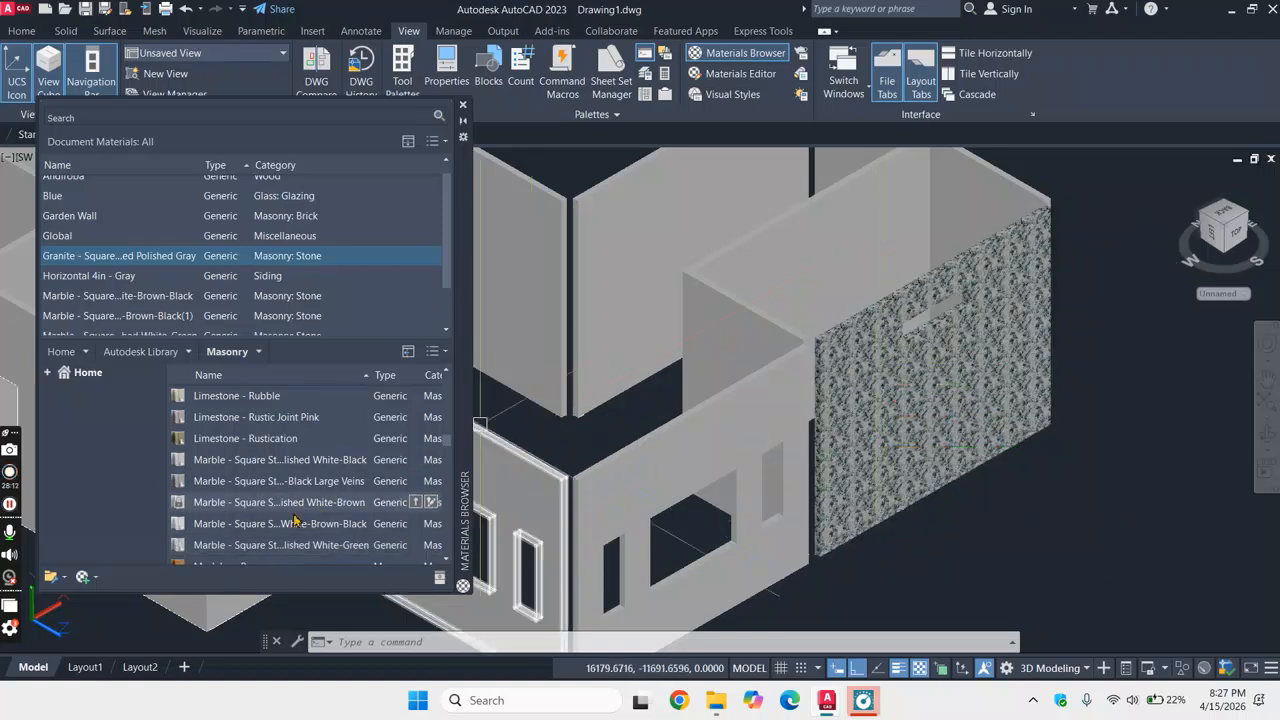
- Replace the end side wall's marble with a plainer masonry material from further down the Masonry list
{"action": "scroll", "coordinate": [306, 515], "scroll_direction": "down", "scroll_amount": 5}
{"action": "left_click_drag", "start_coordinate": [356, 510], "coordinate": [902, 386]}
{"action": "left_click_drag", "start_coordinate": [275, 491], "coordinate": [903, 422]}
{"action": "scroll", "coordinate": [971, 382], "scroll_direction": "up", "scroll_amount": 5}
{"action": "scroll", "coordinate": [971, 382], "scroll_direction": "down", "scroll_amount": 6}
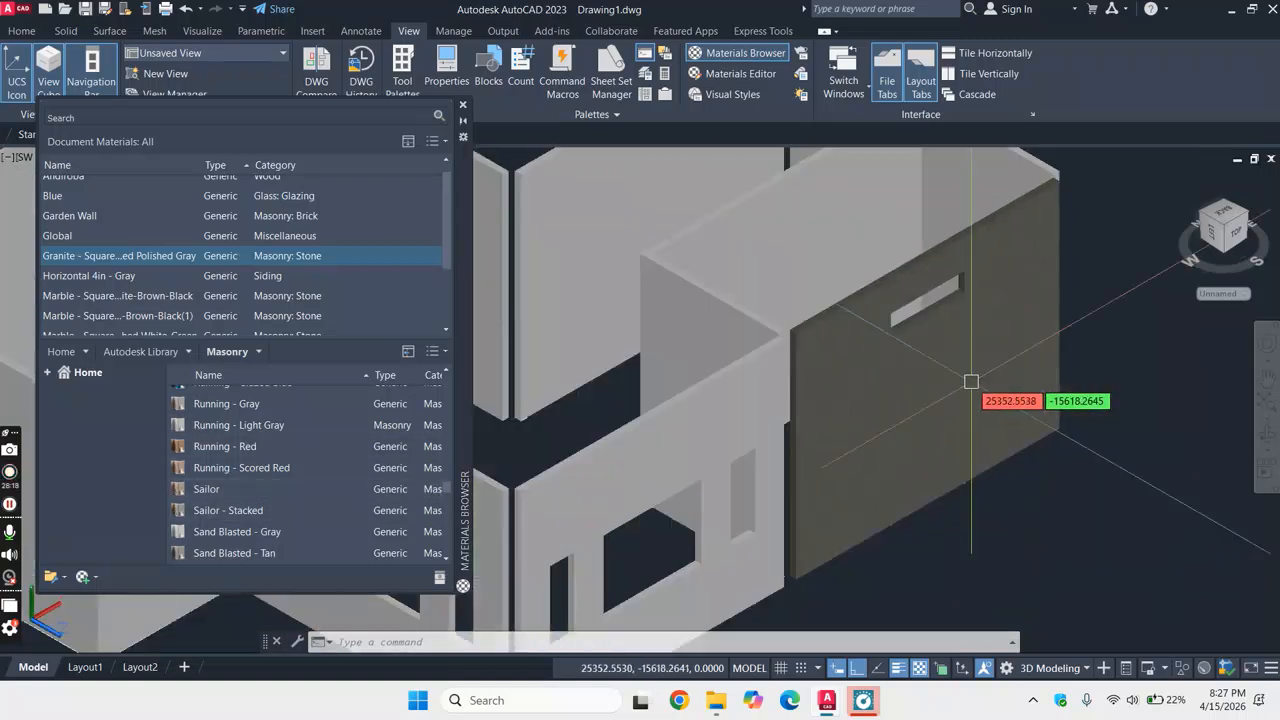
- Apply a masonry material from the beginning of the Masonry list to the end side wall
{"action": "scroll", "coordinate": [309, 484], "scroll_direction": "down", "scroll_amount": 4}
{"action": "scroll", "coordinate": [309, 484], "scroll_direction": "up", "scroll_amount": 10}
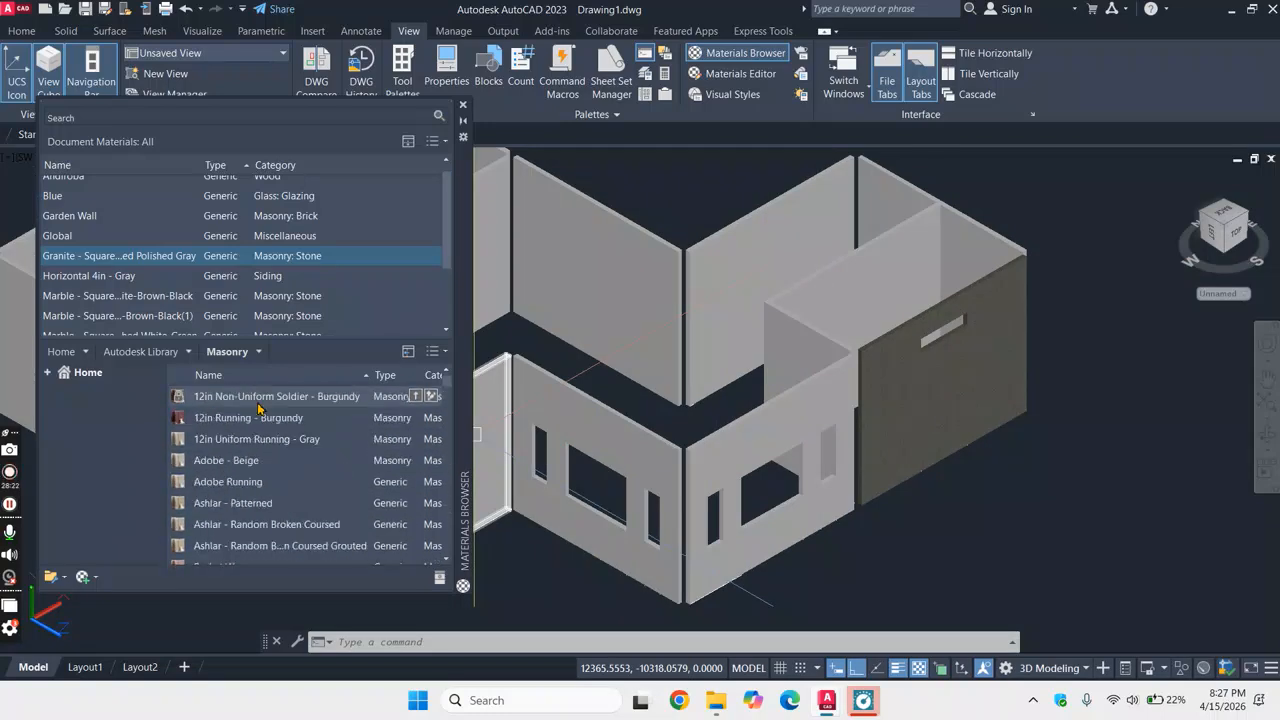
{"action": "left_click_drag", "start_coordinate": [946, 405], "coordinate": [946, 405]}
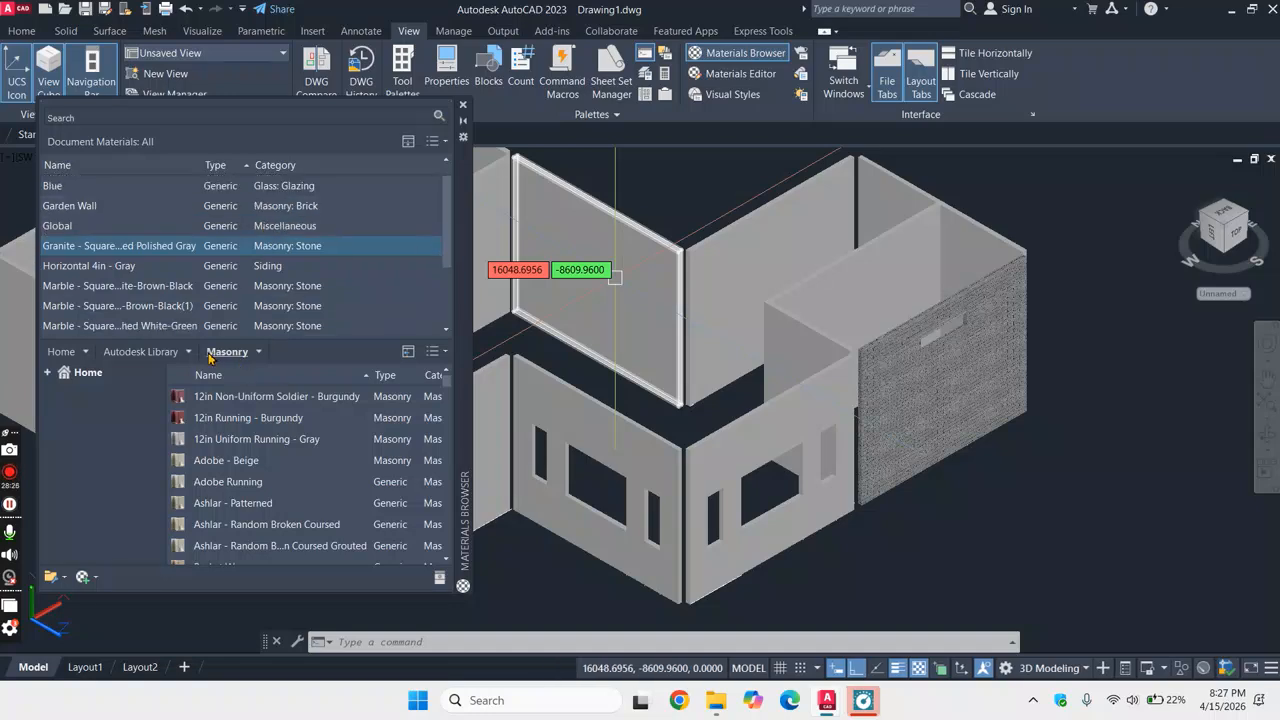
{"action": "left_click", "coordinate": [190, 352]}
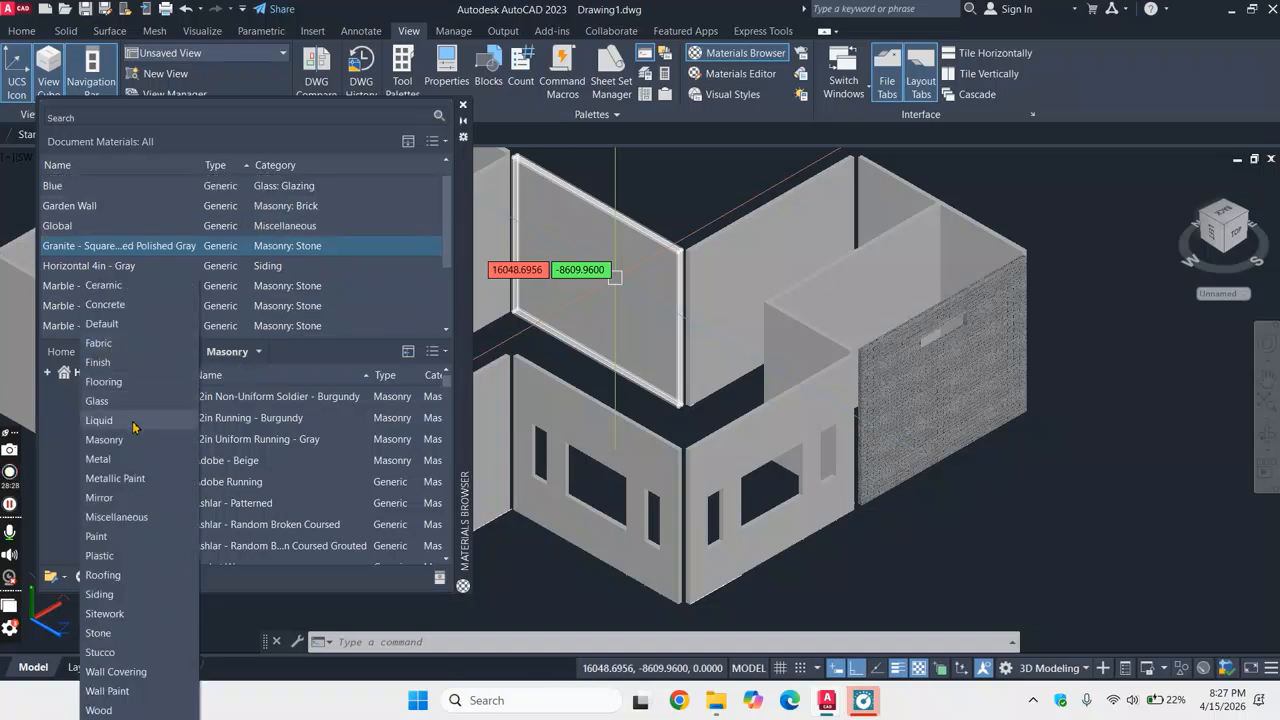
{"action": "left_click", "coordinate": [130, 362]}
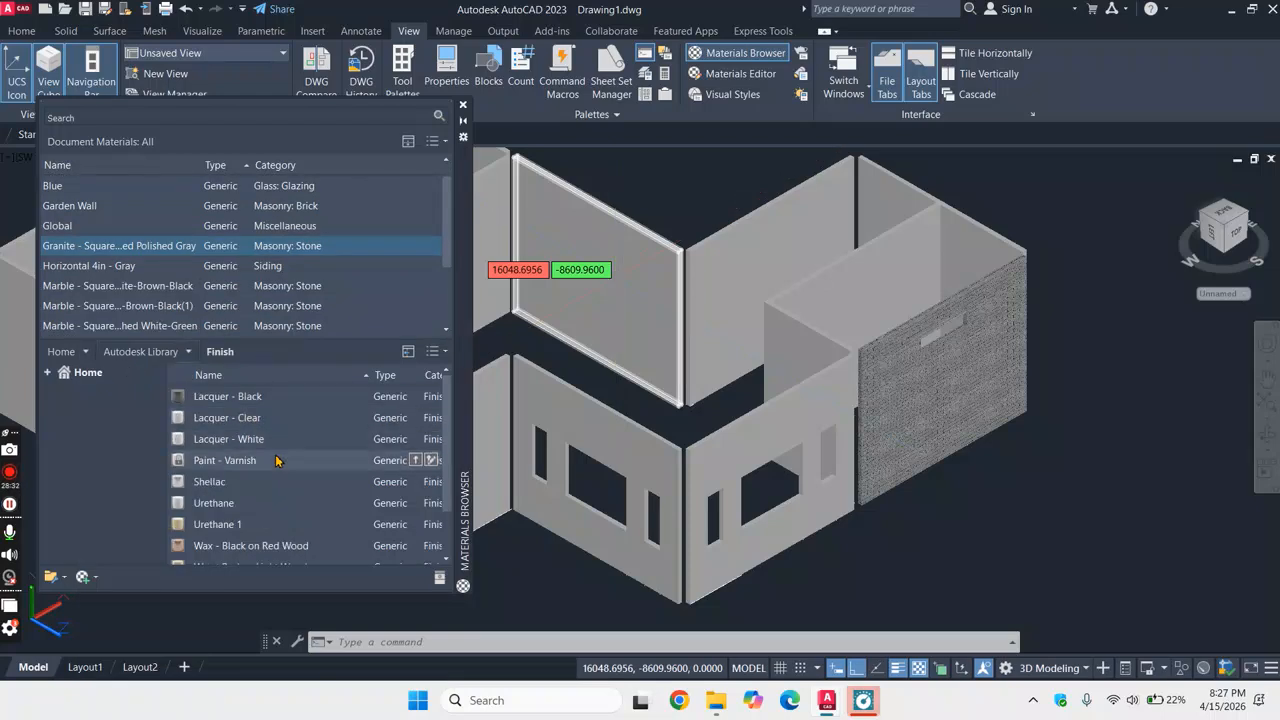
{"action": "scroll", "coordinate": [277, 460], "scroll_direction": "down", "scroll_amount": 1}
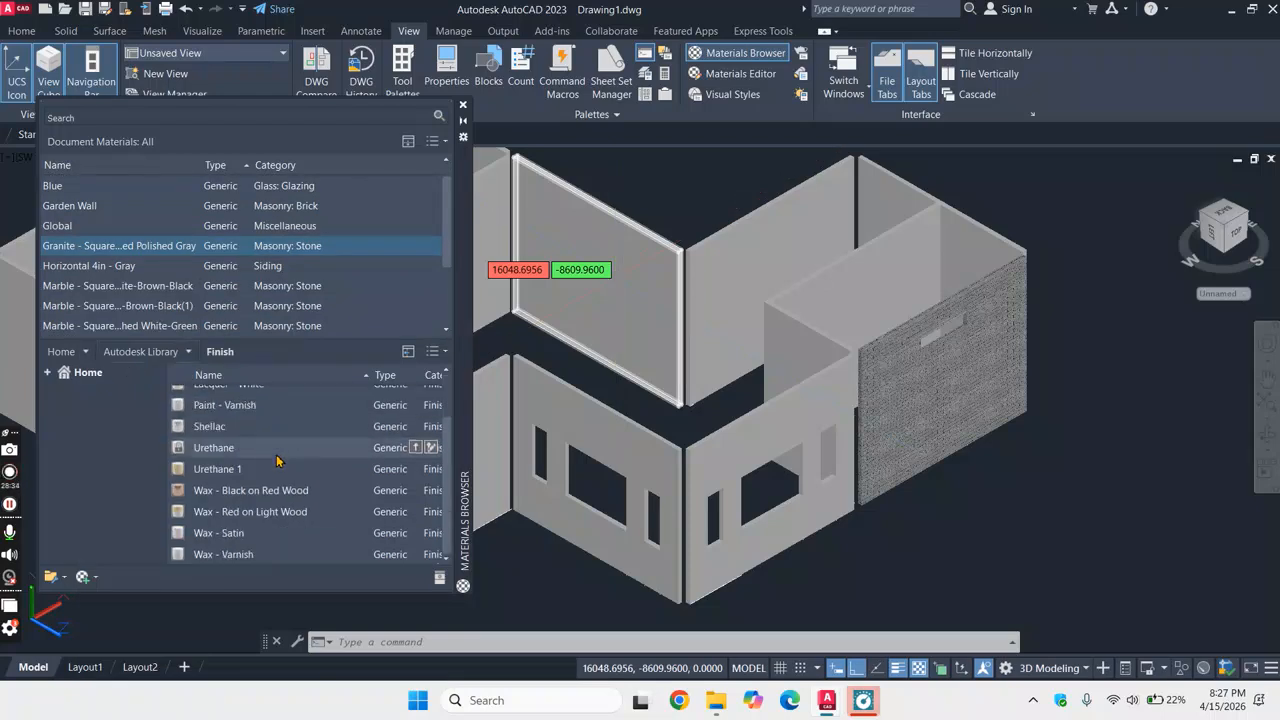
{"action": "scroll", "coordinate": [277, 460], "scroll_direction": "up", "scroll_amount": 1}
- Switch the Autodesk Library to Concrete and try Blocks and Exposed Aggregate - Fine on the end side wall
{"action": "left_click", "coordinate": [192, 354]}
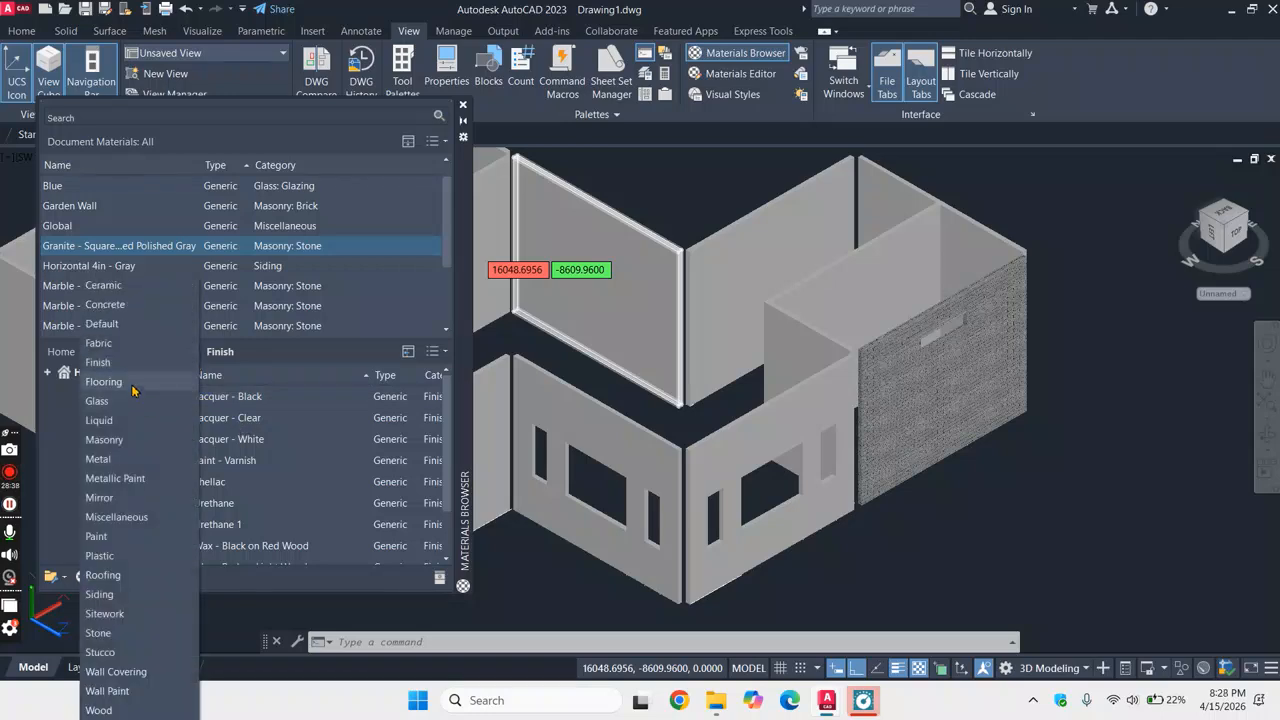
{"action": "left_click", "coordinate": [139, 305]}
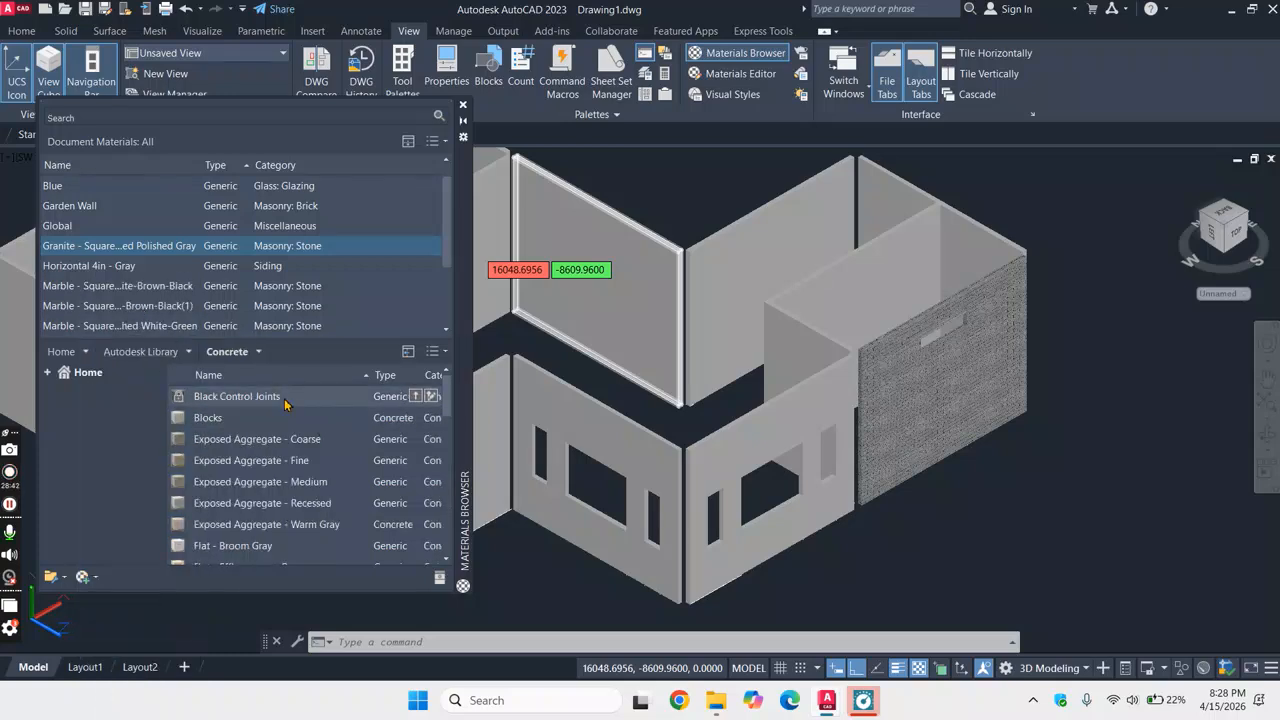
{"action": "left_click_drag", "start_coordinate": [929, 361], "coordinate": [930, 364]}
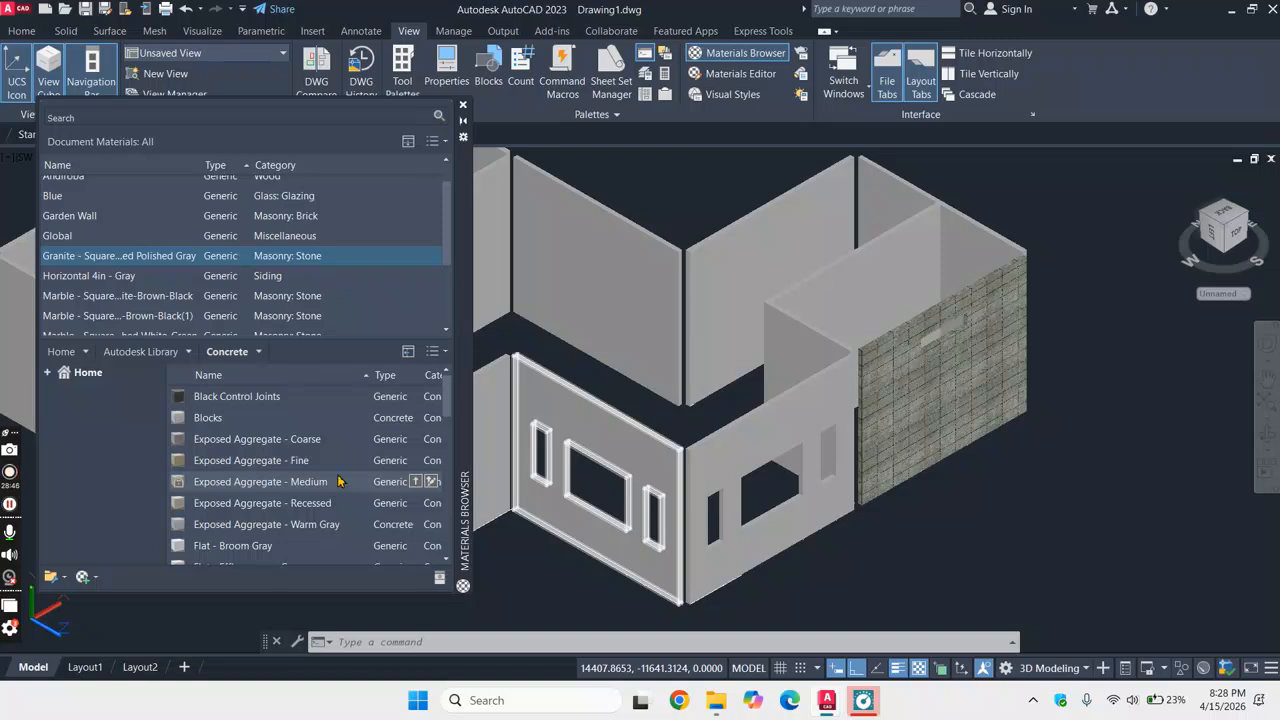
{"action": "left_click_drag", "start_coordinate": [337, 460], "coordinate": [989, 409]}
{"action": "scroll", "coordinate": [966, 363], "scroll_direction": "up", "scroll_amount": 5}
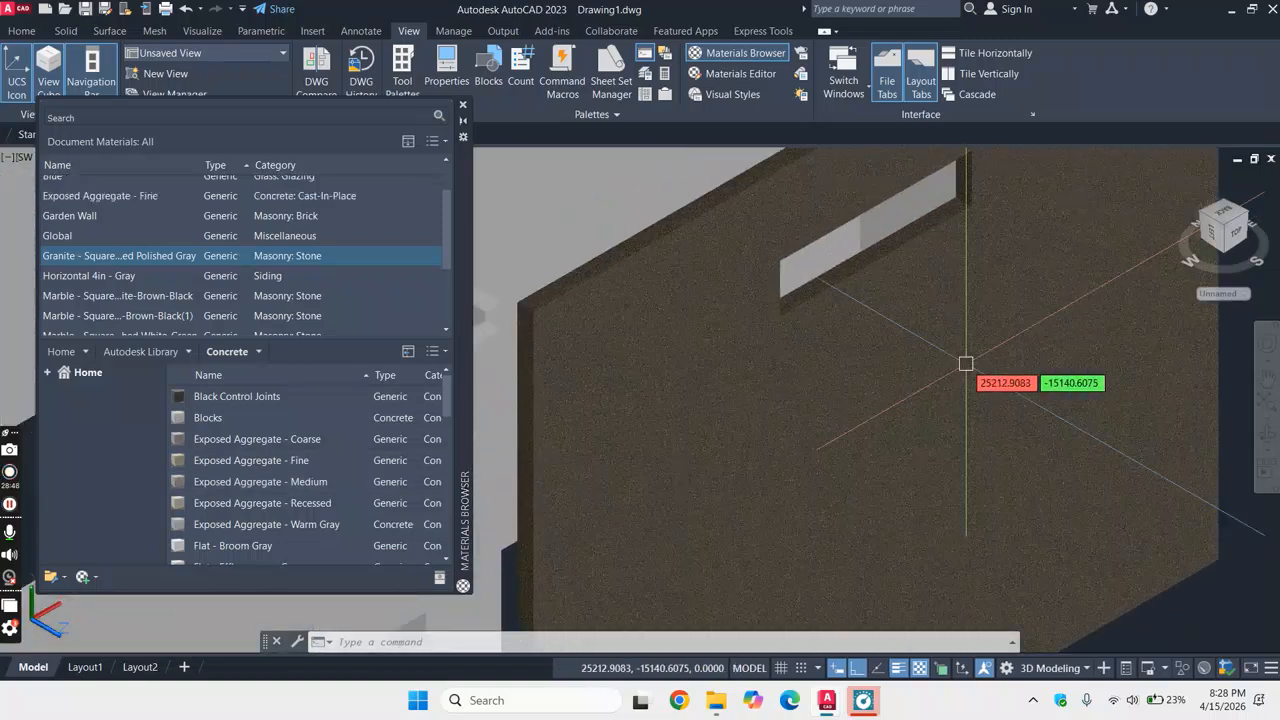
{"action": "scroll", "coordinate": [295, 499], "scroll_direction": "down", "scroll_amount": 5}
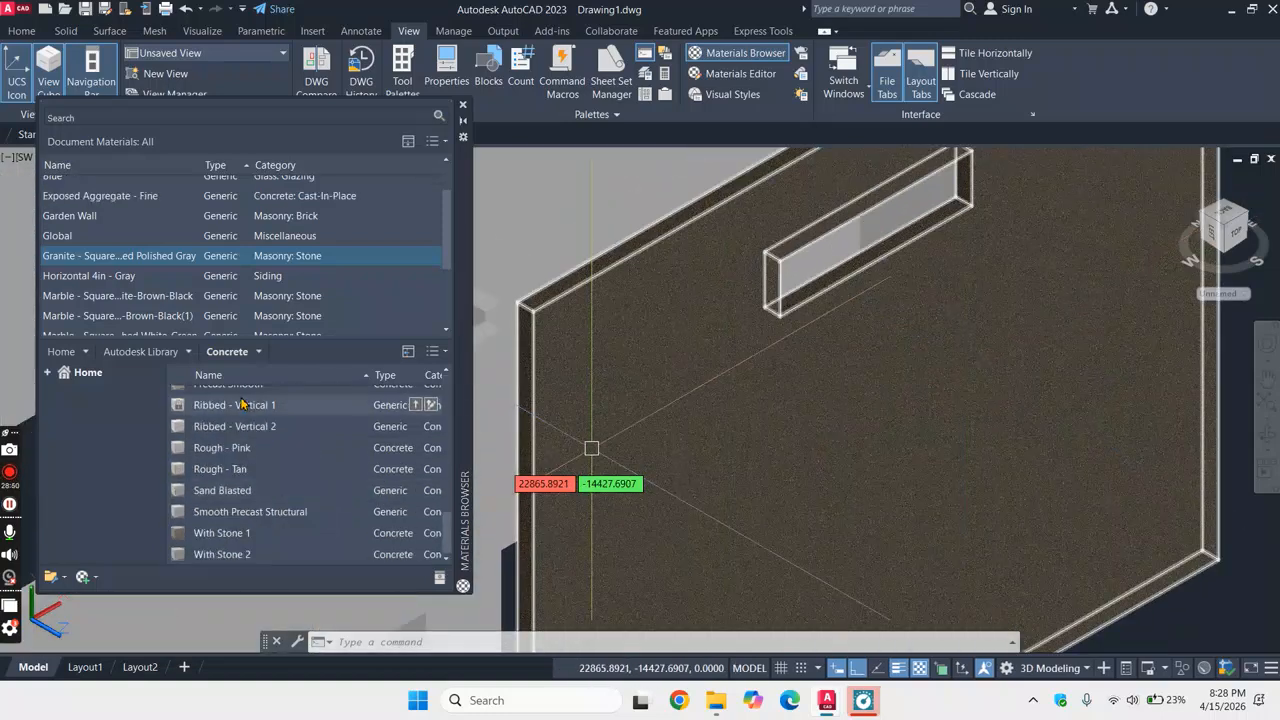
{"action": "scroll", "coordinate": [300, 410], "scroll_direction": "up", "scroll_amount": 1}
{"action": "scroll", "coordinate": [195, 292], "scroll_direction": "up", "scroll_amount": 2}
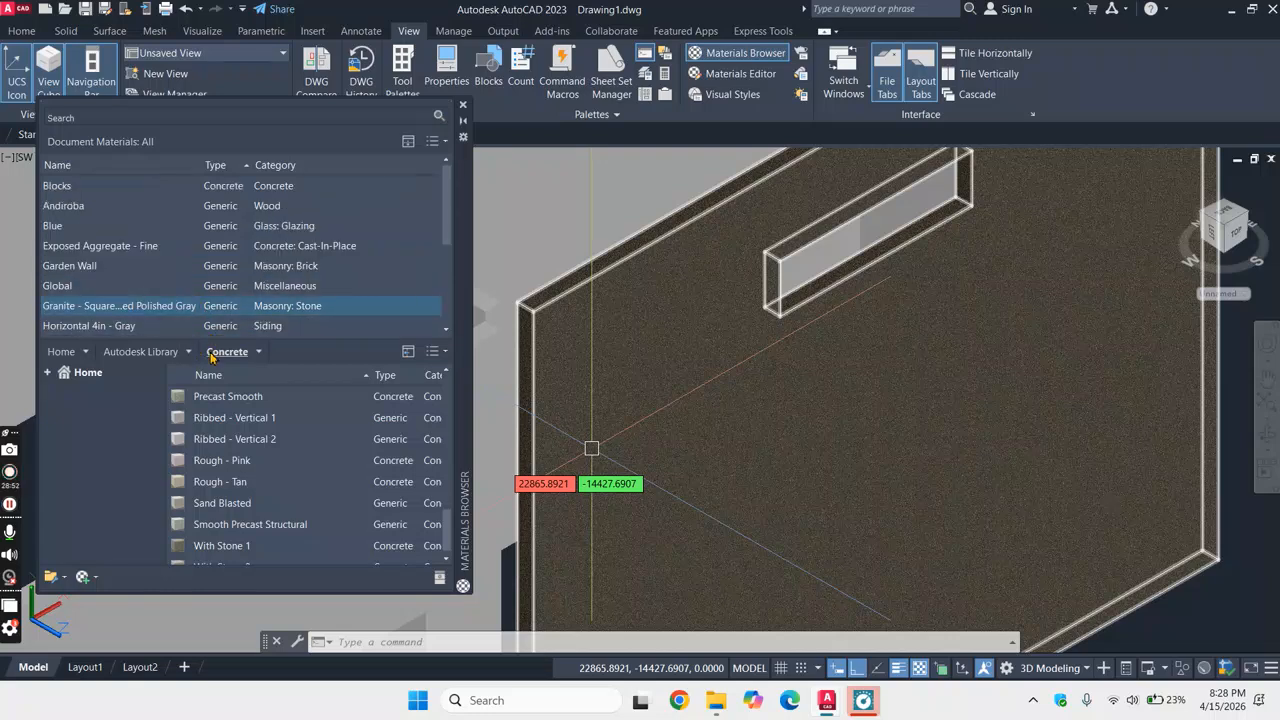
- Switch the library to Wall Paint and try a beige and a brown paint from the beginning of the list on the end side wall
{"action": "left_click", "coordinate": [188, 352]}
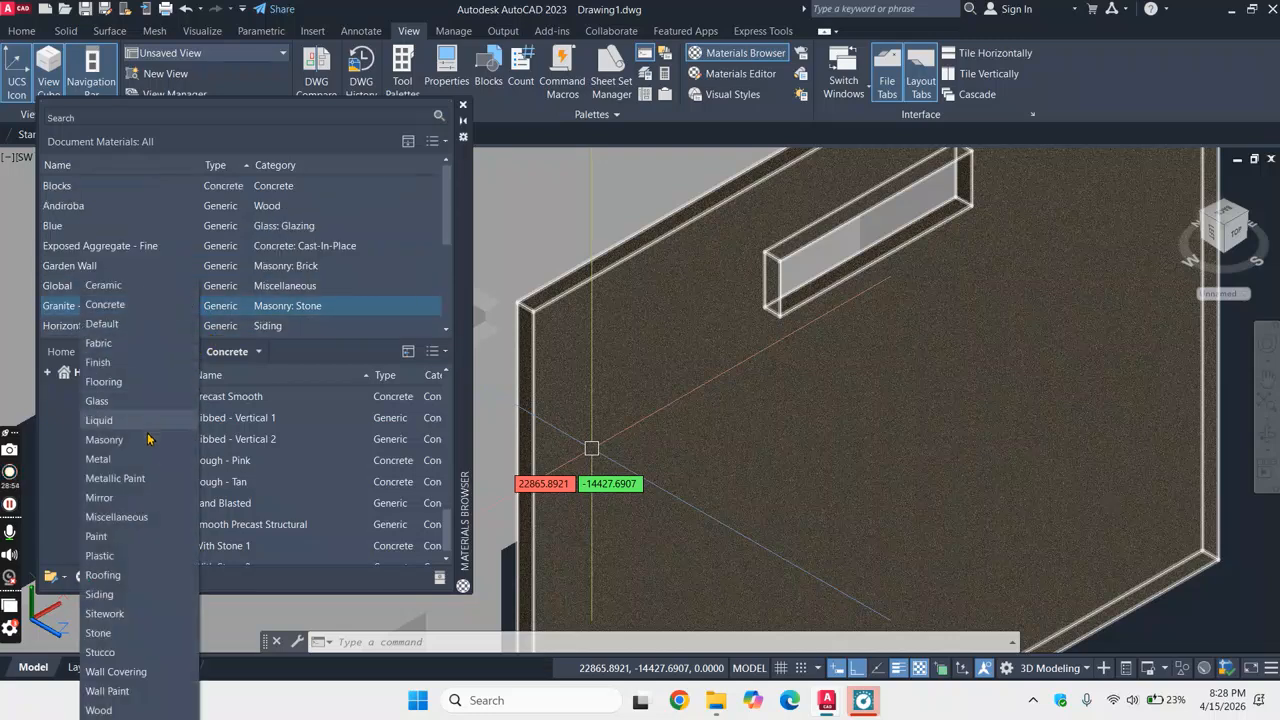
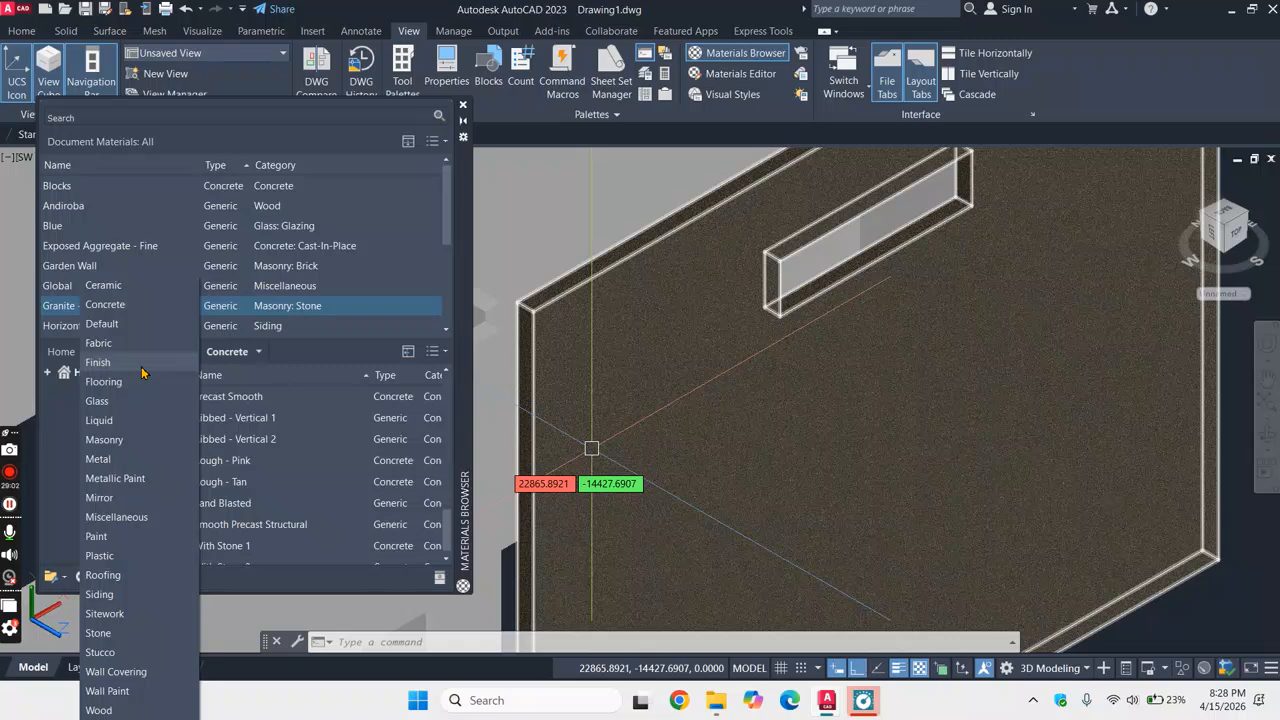
{"action": "left_click", "coordinate": [110, 691]}
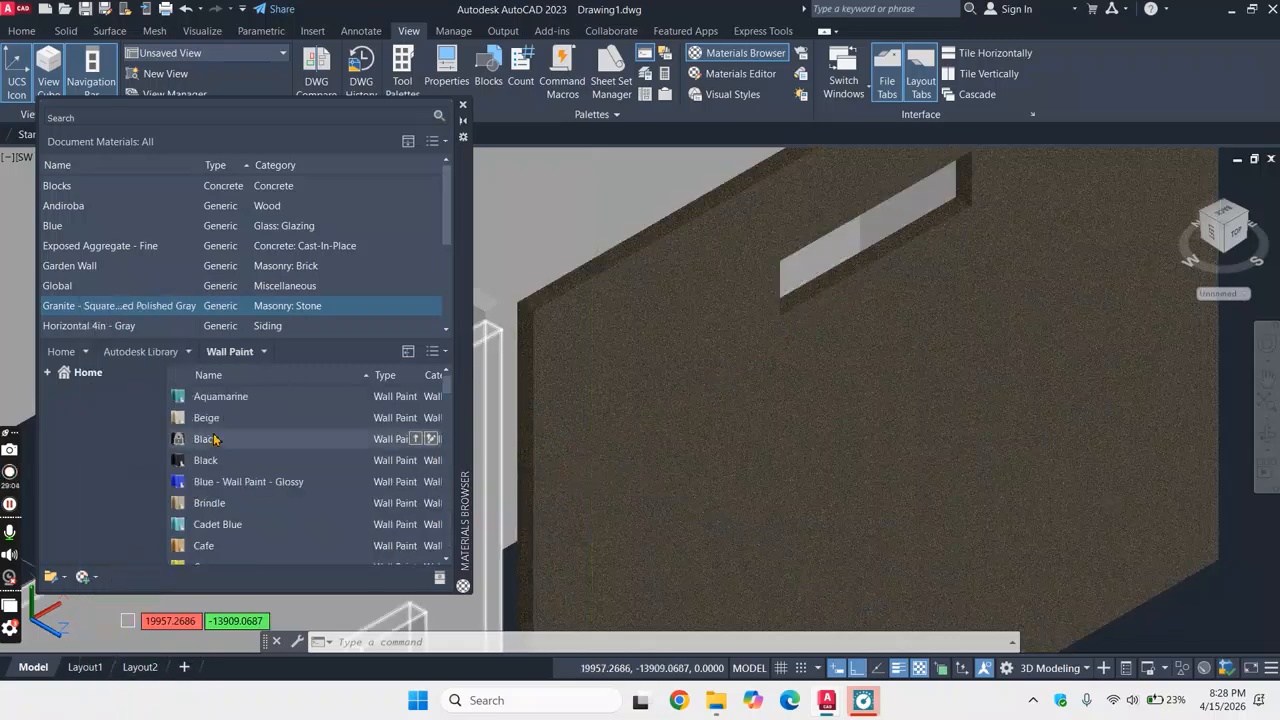
{"action": "left_click_drag", "start_coordinate": [738, 437], "coordinate": [745, 442]}
{"action": "scroll", "coordinate": [750, 440], "scroll_direction": "down", "scroll_amount": 5}
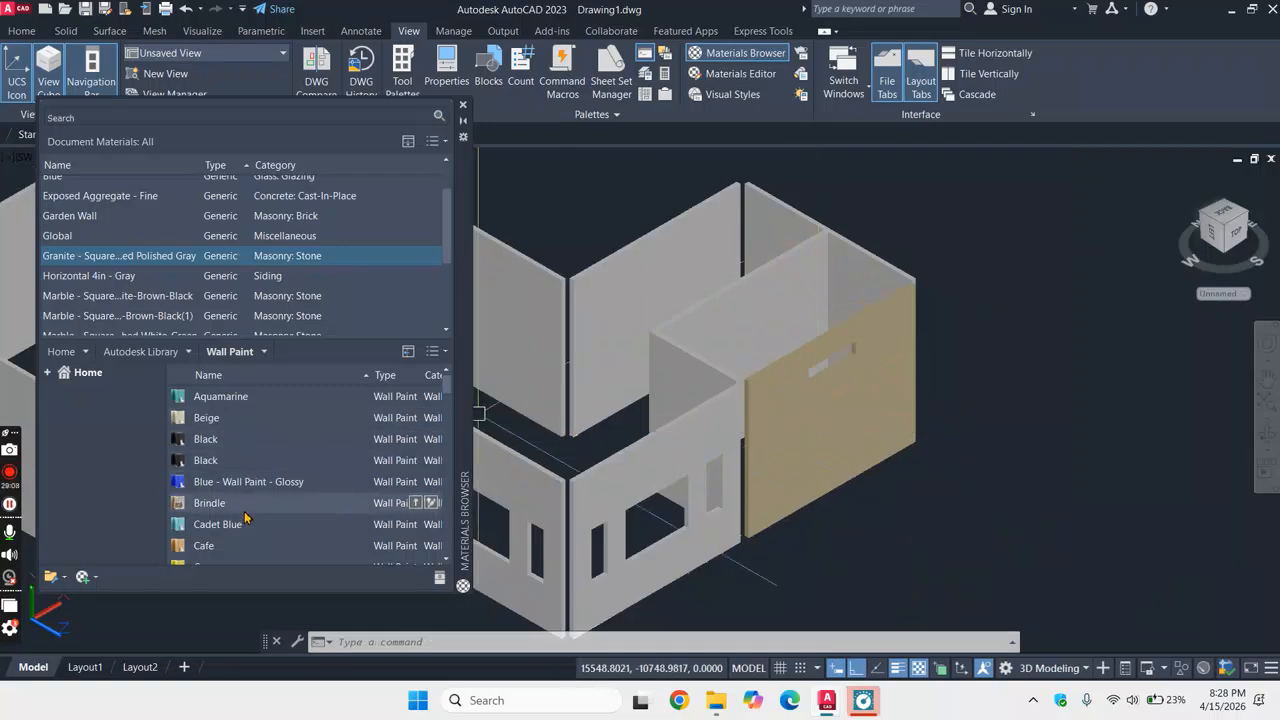
{"action": "mouse_move", "coordinate": [250, 524]}
{"action": "left_mouse_down"}
{"action": "mouse_move", "coordinate": [838, 469]}
{"action": "mouse_move", "coordinate": [848, 456]}
{"action": "left_mouse_up"}
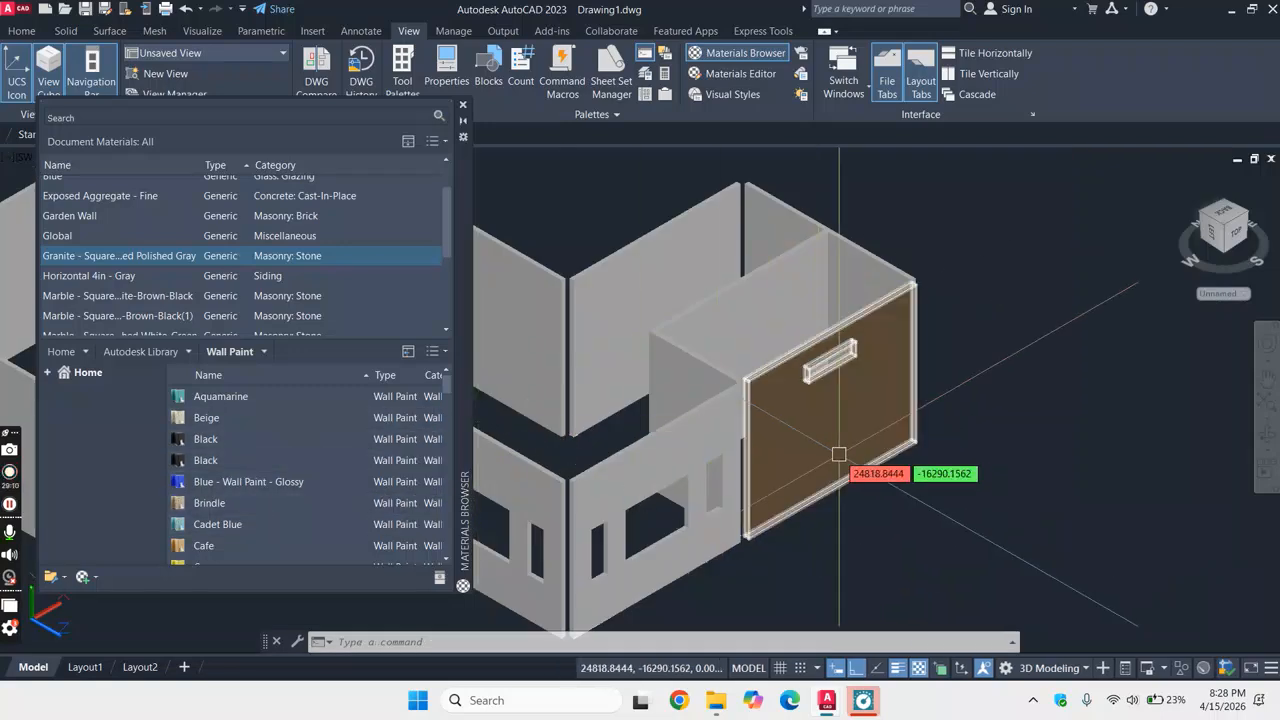
- Apply the Gray wall paint from further down the Wall Paint list to the end side wall
{"action": "scroll", "coordinate": [254, 530], "scroll_direction": "down", "scroll_amount": 3}
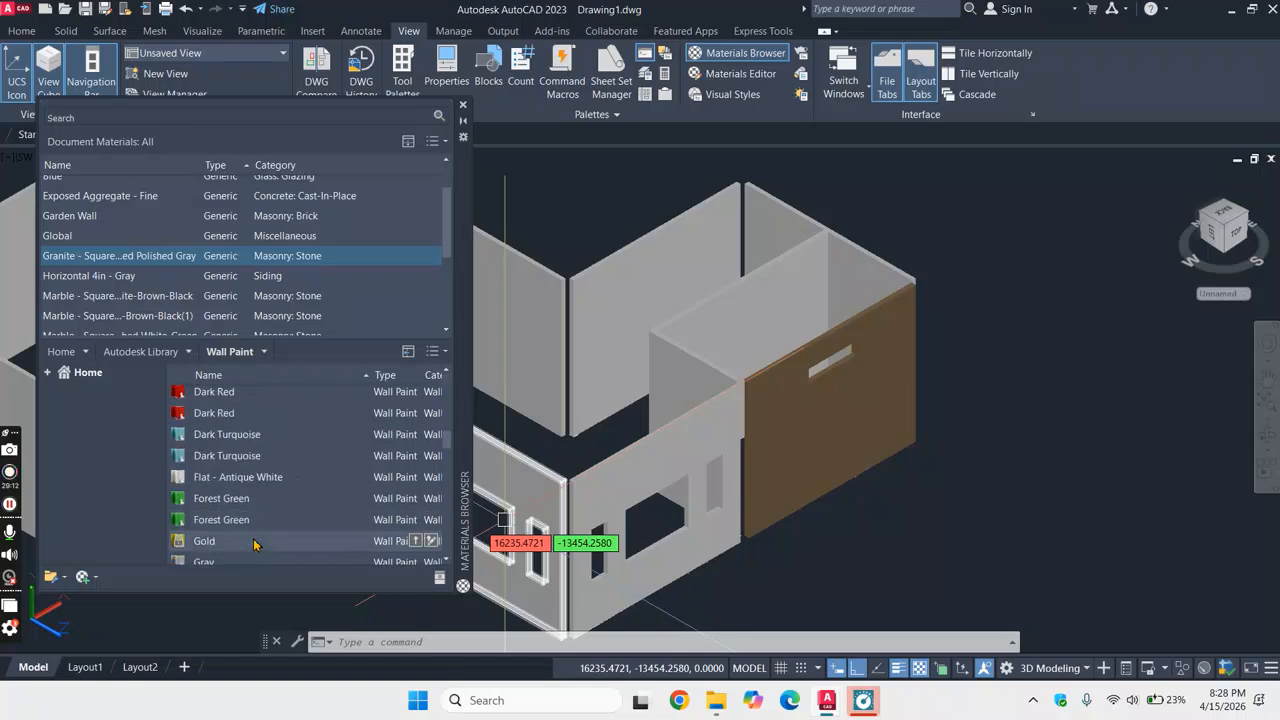
{"action": "left_click_drag", "start_coordinate": [255, 535], "coordinate": [565, 500]}
{"action": "left_click_drag", "start_coordinate": [810, 448], "coordinate": [812, 450]}
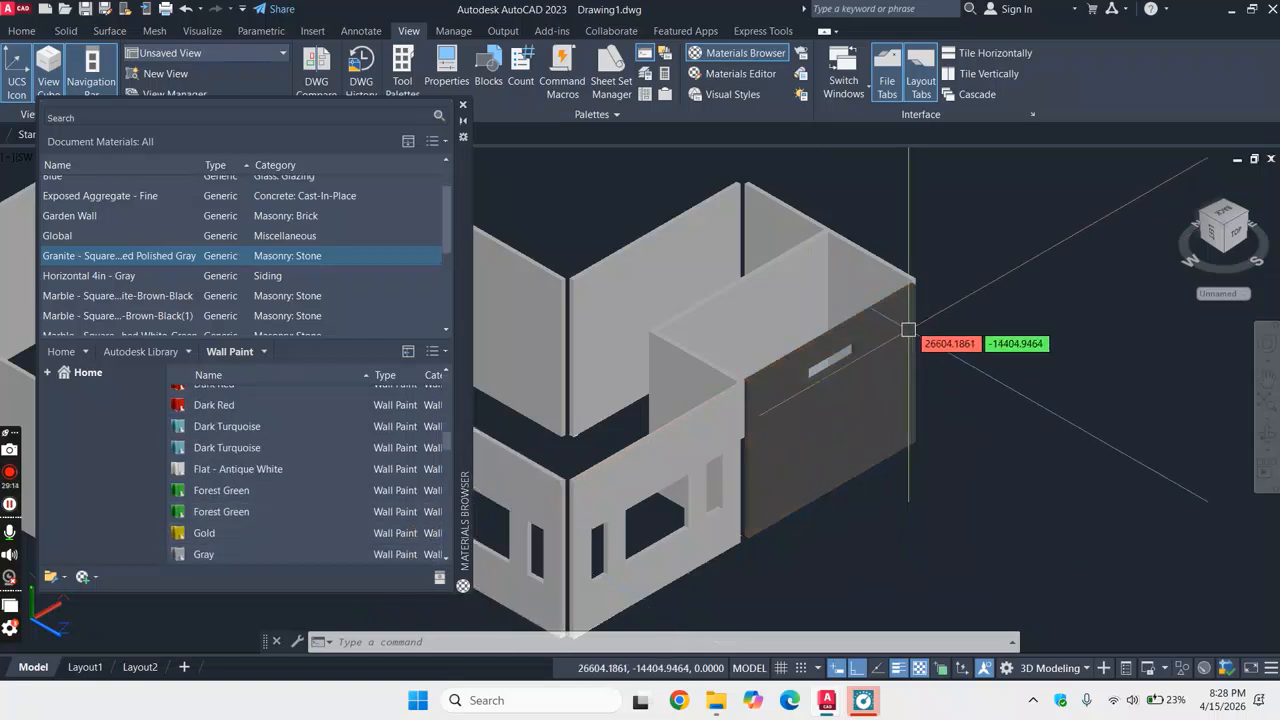
{"action": "scroll", "coordinate": [860, 370], "scroll_direction": "up", "scroll_amount": 5}
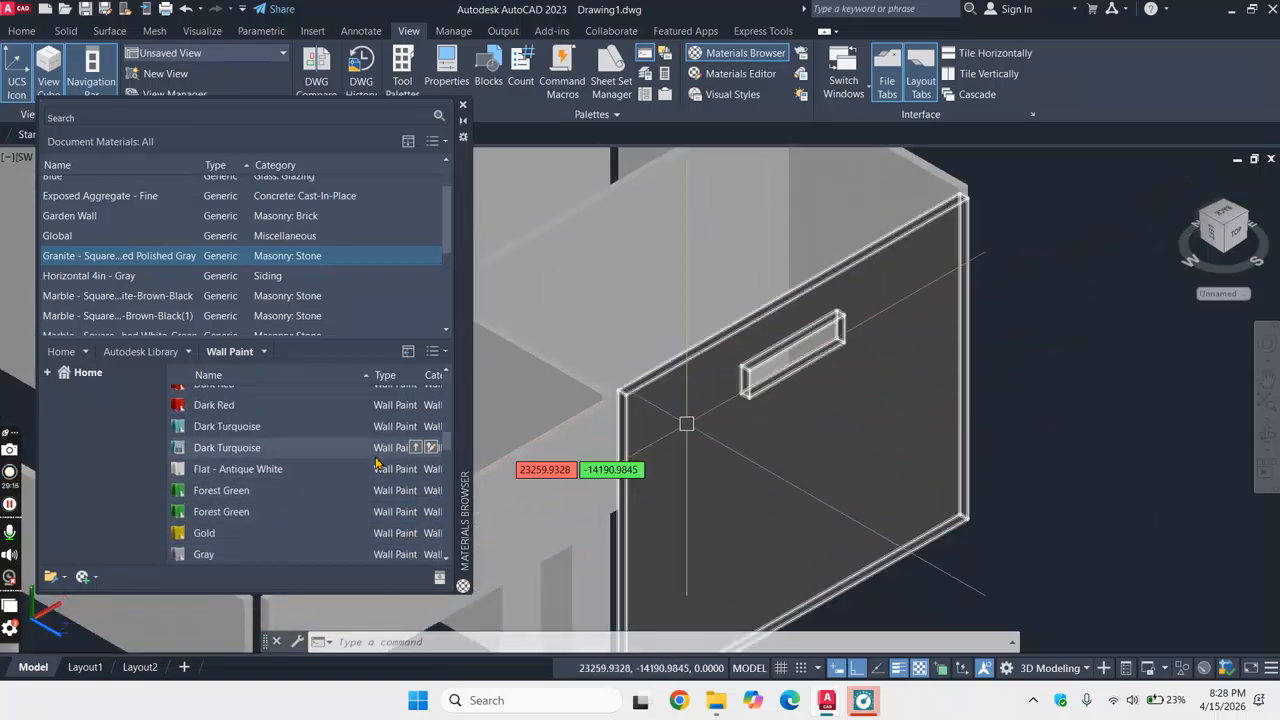
- Purge all unused materials from the document materials list
{"action": "scroll", "coordinate": [428, 286], "scroll_direction": "up", "scroll_amount": 1}
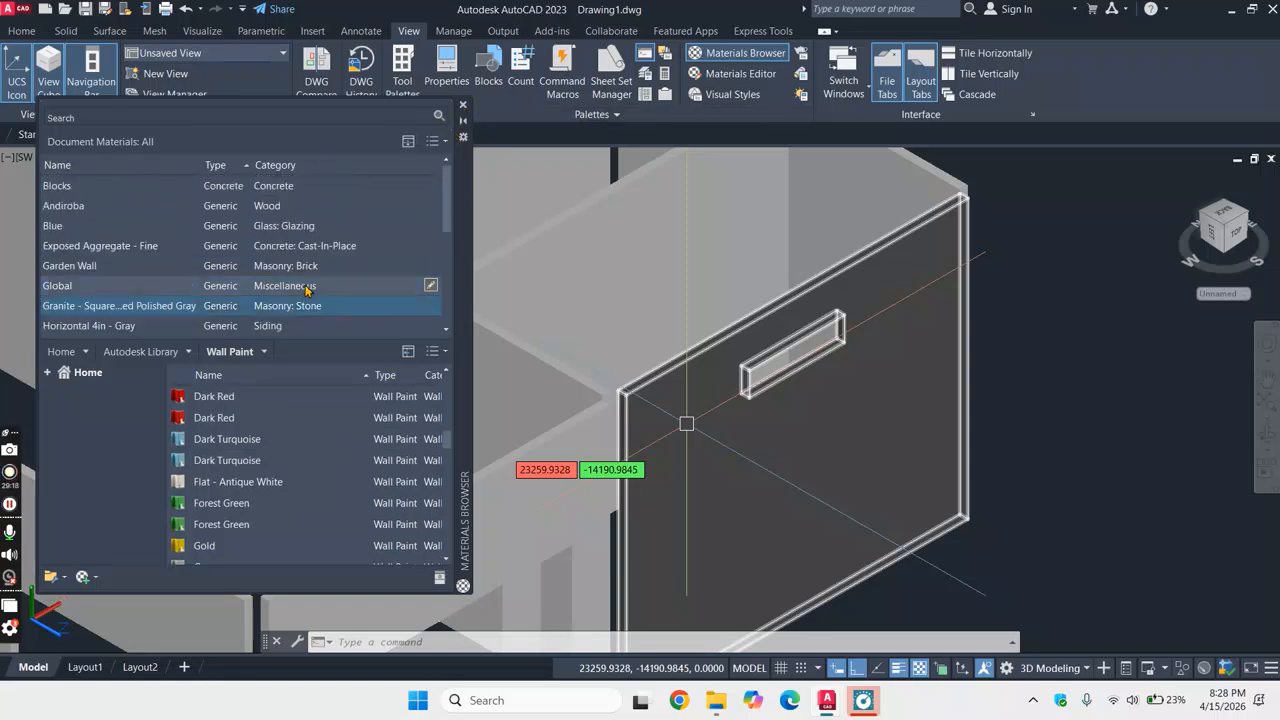
{"action": "left_click", "coordinate": [437, 141]}
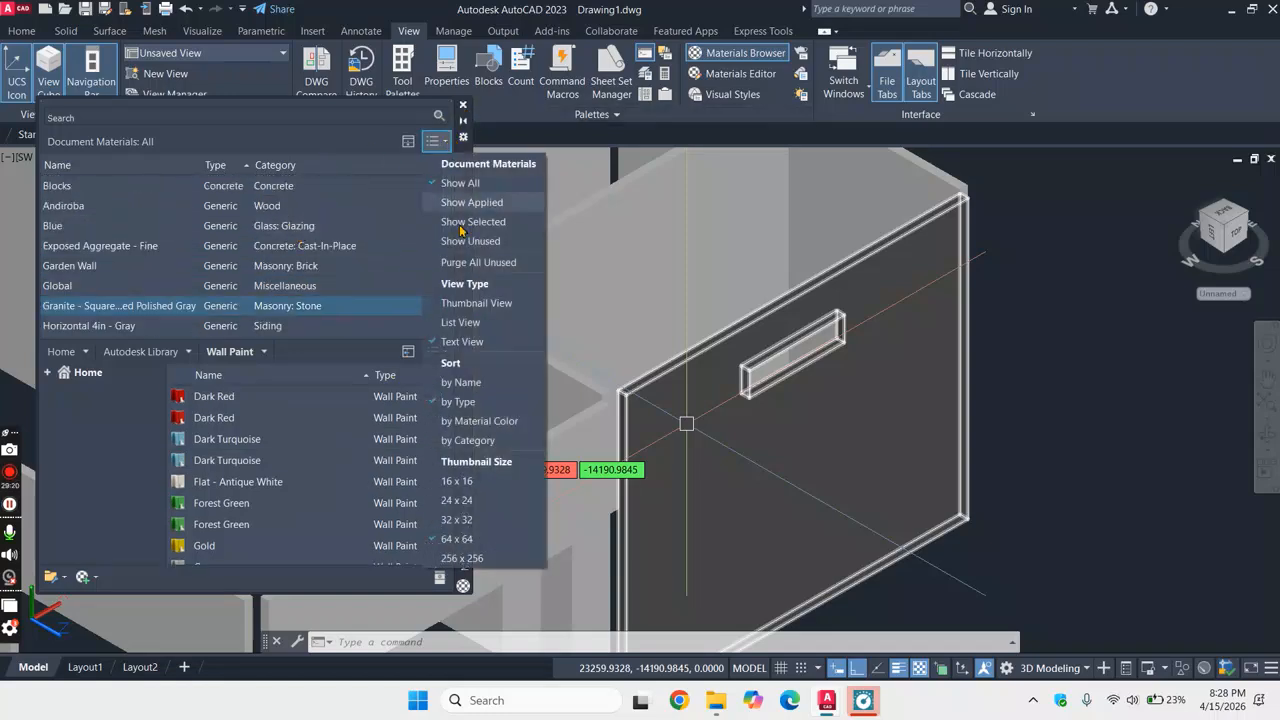
{"action": "left_click", "coordinate": [464, 264]}
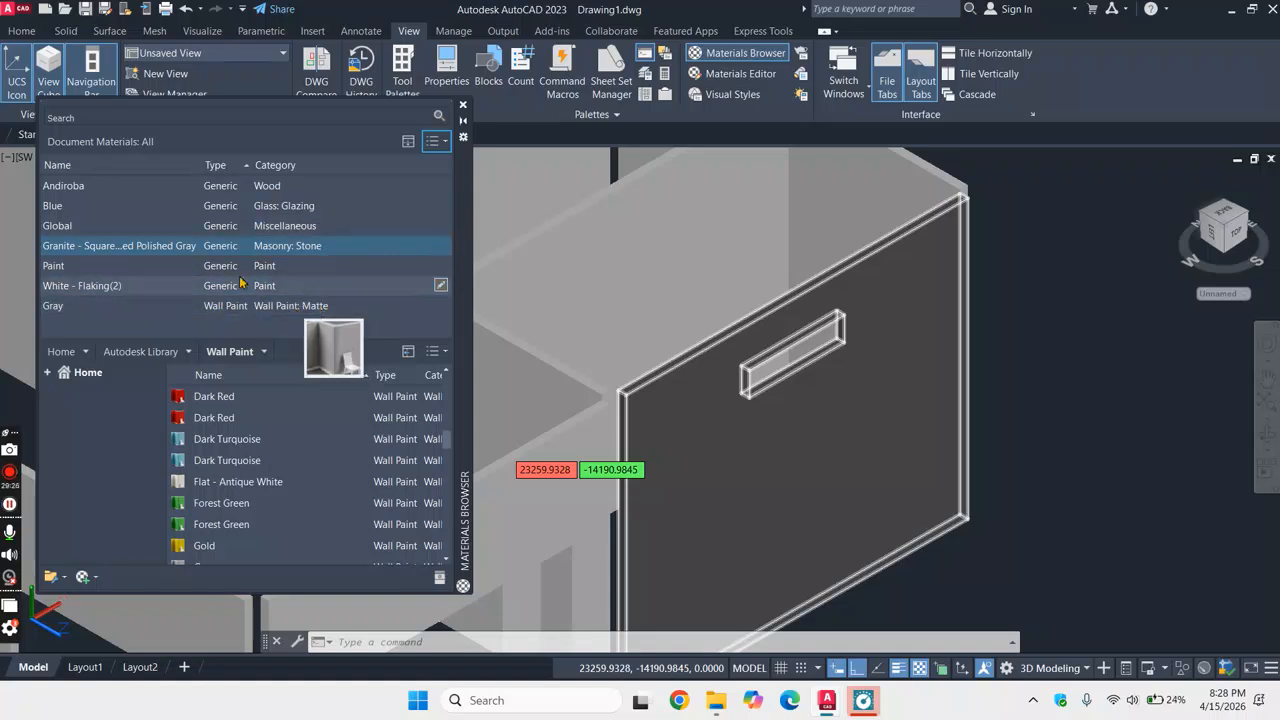
- Try to delete the generic Paint material from the document materials
{"action": "right_click", "coordinate": [299, 268]}
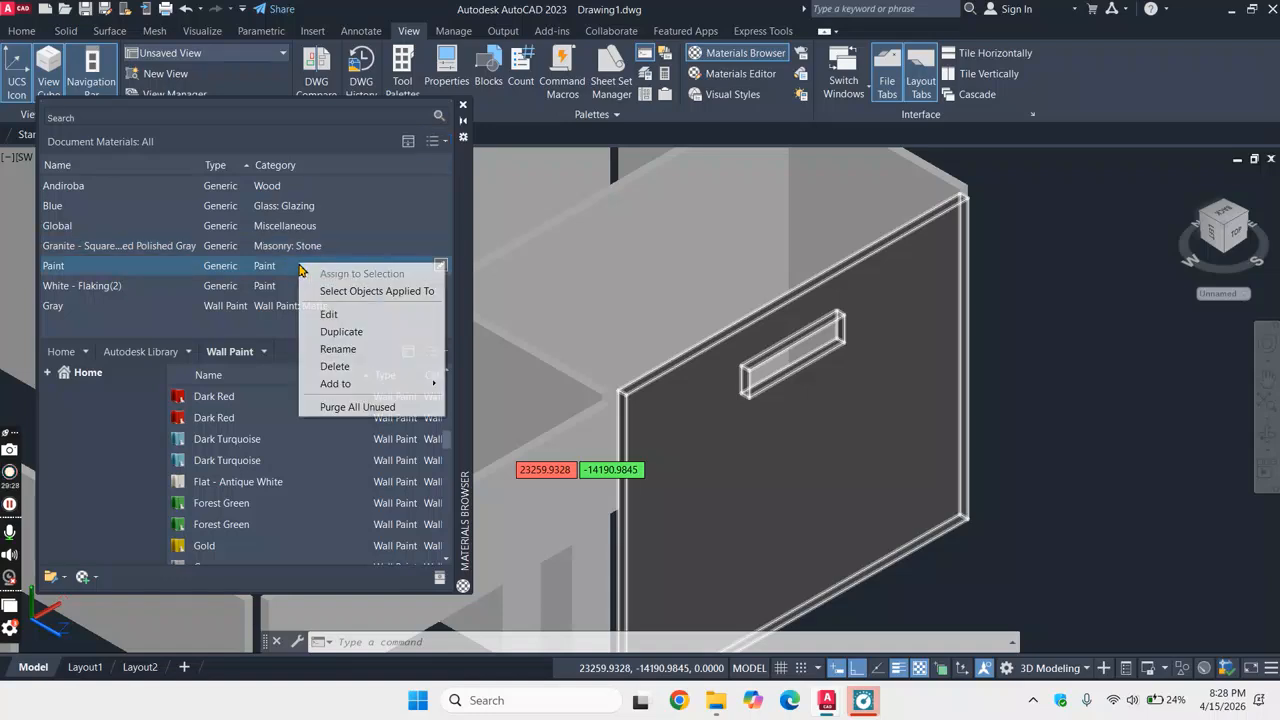
{"action": "left_click", "coordinate": [373, 371]}
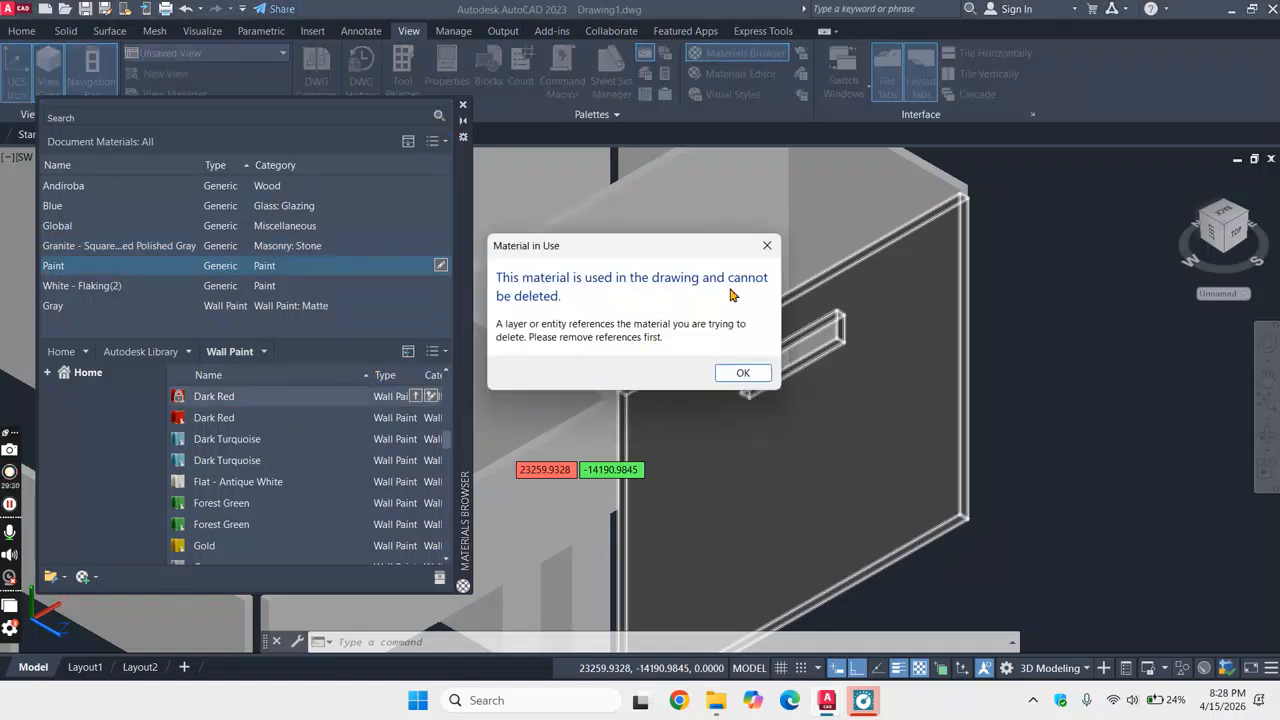
{"action": "left_click", "coordinate": [763, 248]}
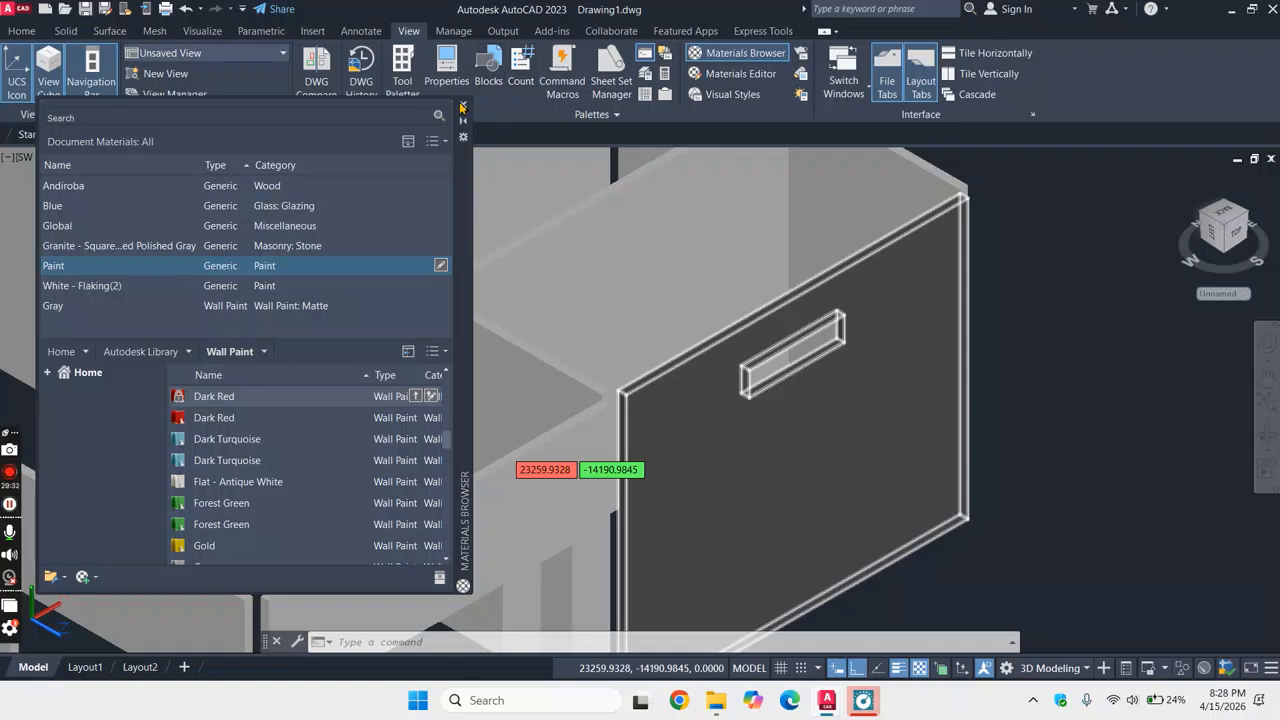
{"action": "left_click", "coordinate": [462, 107]}
{"action": "scroll", "coordinate": [780, 330], "scroll_direction": "down", "scroll_amount": 6}
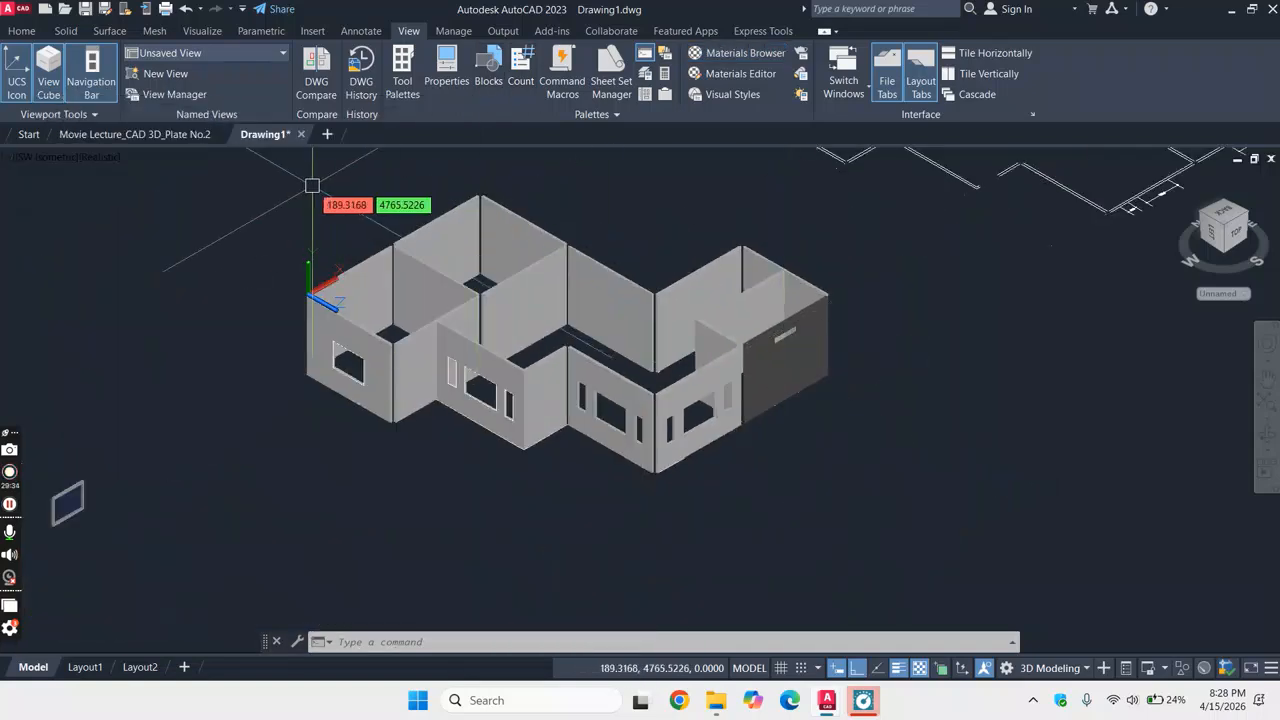
{"action": "left_click", "coordinate": [272, 180]}
{"action": "left_click", "coordinate": [1135, 509]}
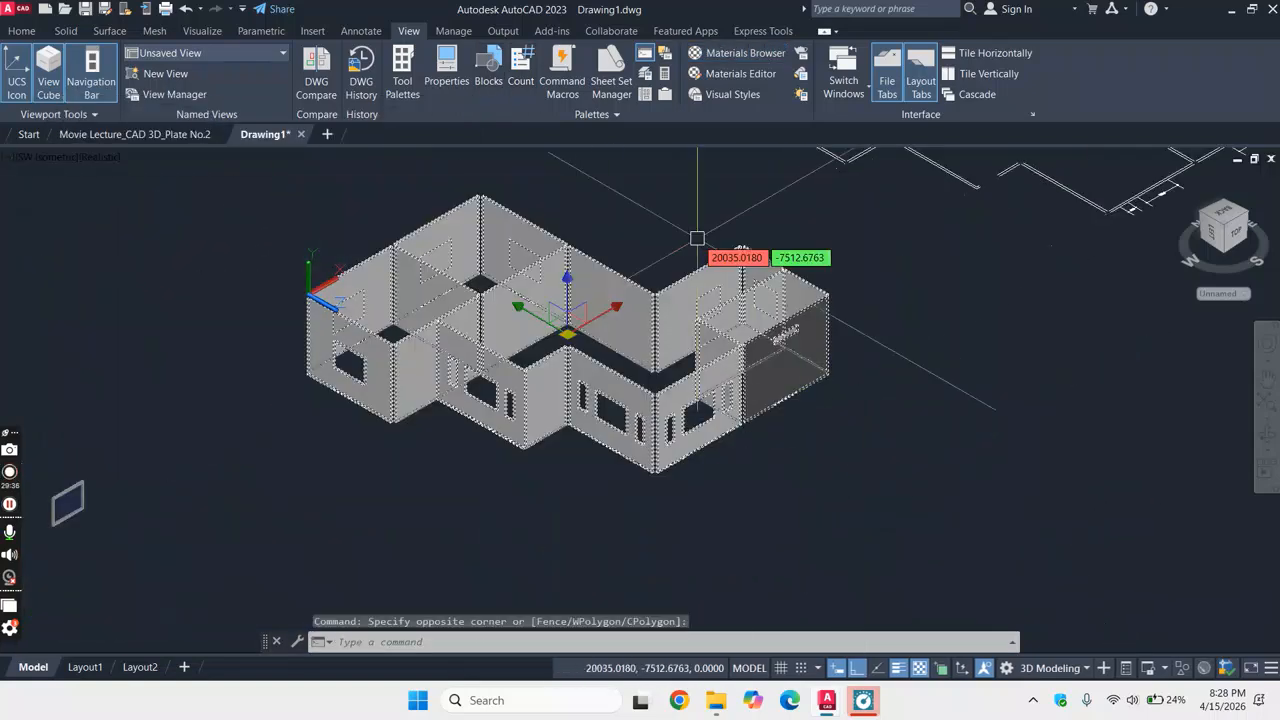
{"action": "left_click", "coordinate": [759, 59]}
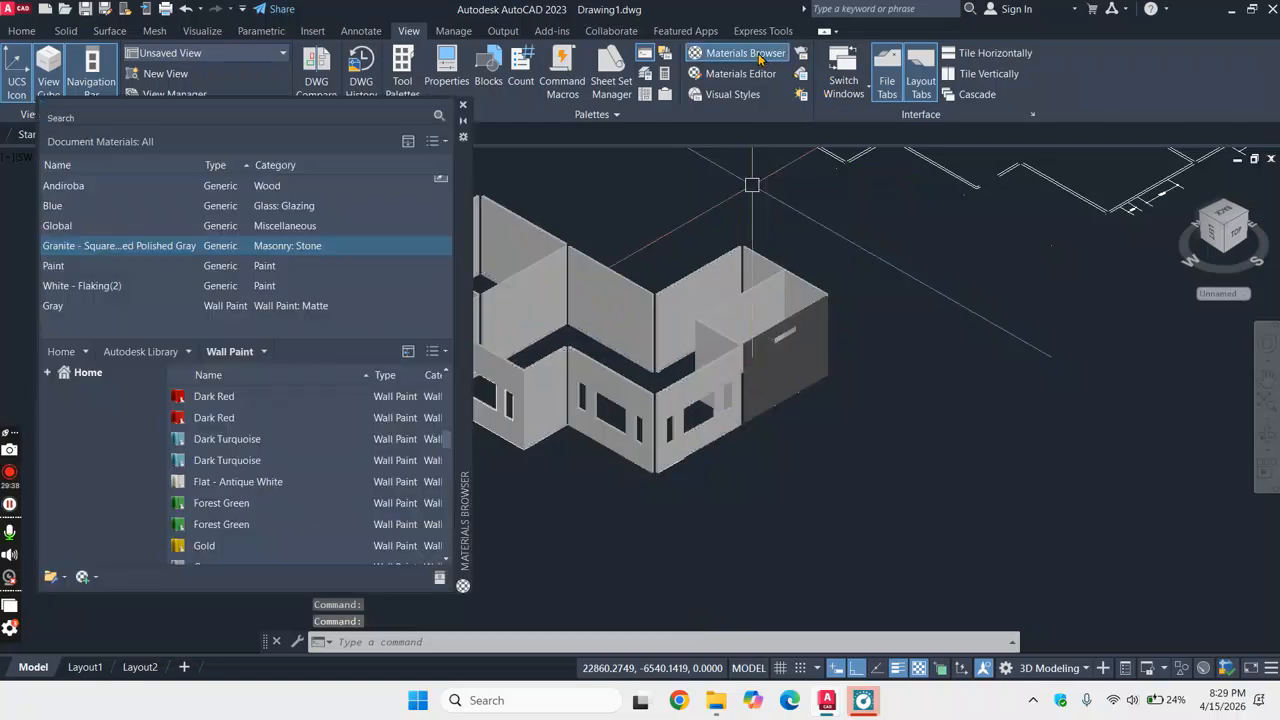
- Select all walls of the building and assign the square polished gray granite material to them
{"action": "scroll", "coordinate": [837, 351], "scroll_direction": "down", "scroll_amount": 4}
{"action": "scroll", "coordinate": [757, 309], "scroll_direction": "up", "scroll_amount": 3}
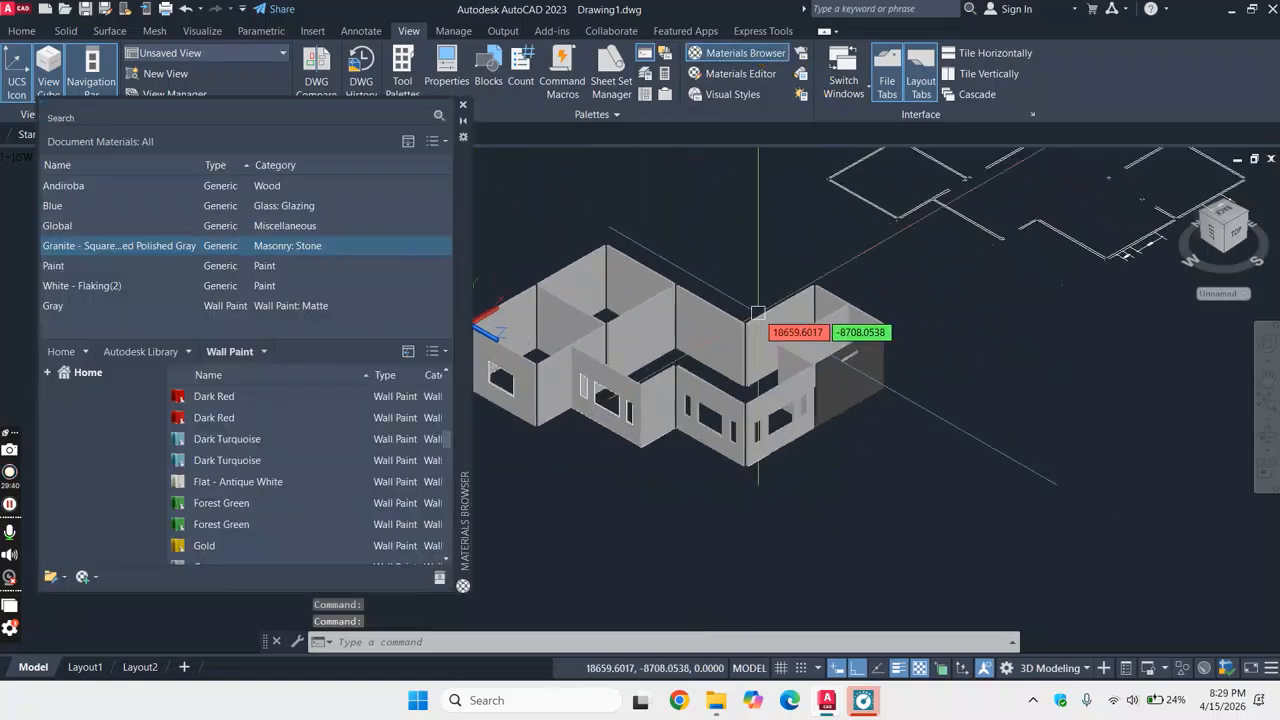
{"action": "scroll", "coordinate": [977, 251], "scroll_direction": "down", "scroll_amount": 2}
{"action": "scroll", "coordinate": [565, 205], "scroll_direction": "up", "scroll_amount": 2}
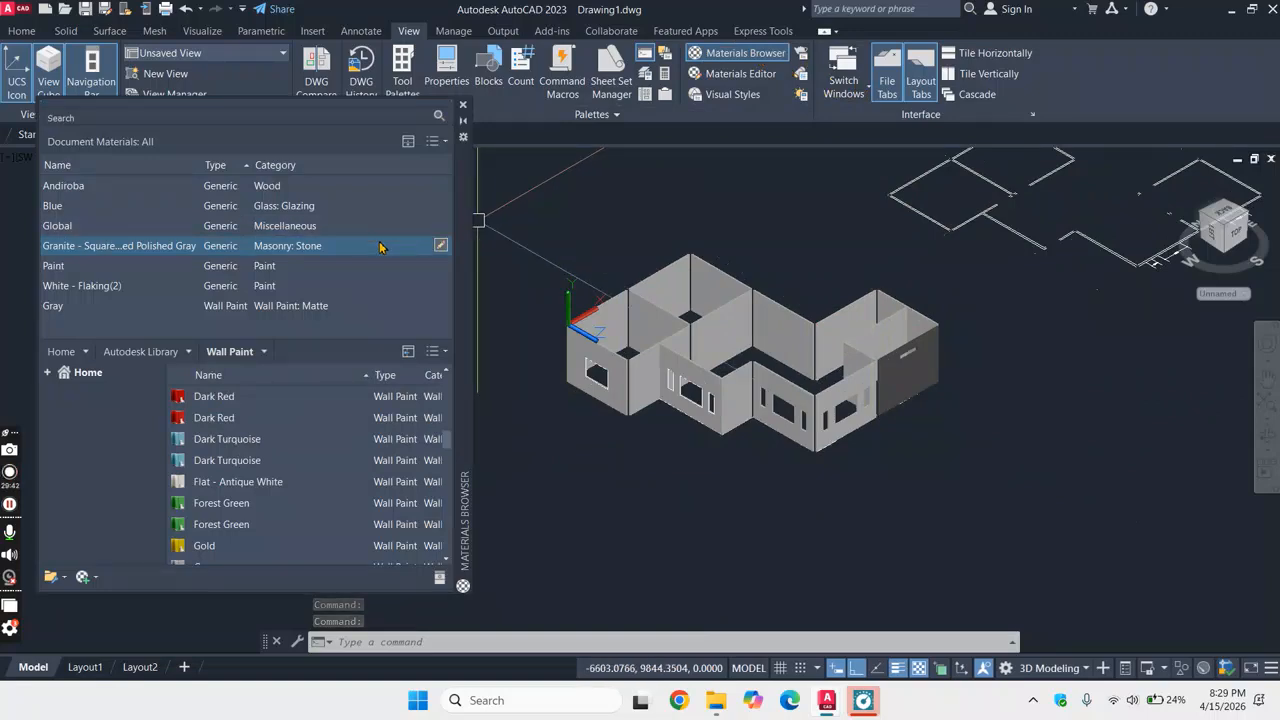
{"action": "left_click_drag", "start_coordinate": [535, 209], "coordinate": [953, 476]}
{"action": "left_click", "coordinate": [567, 229]}
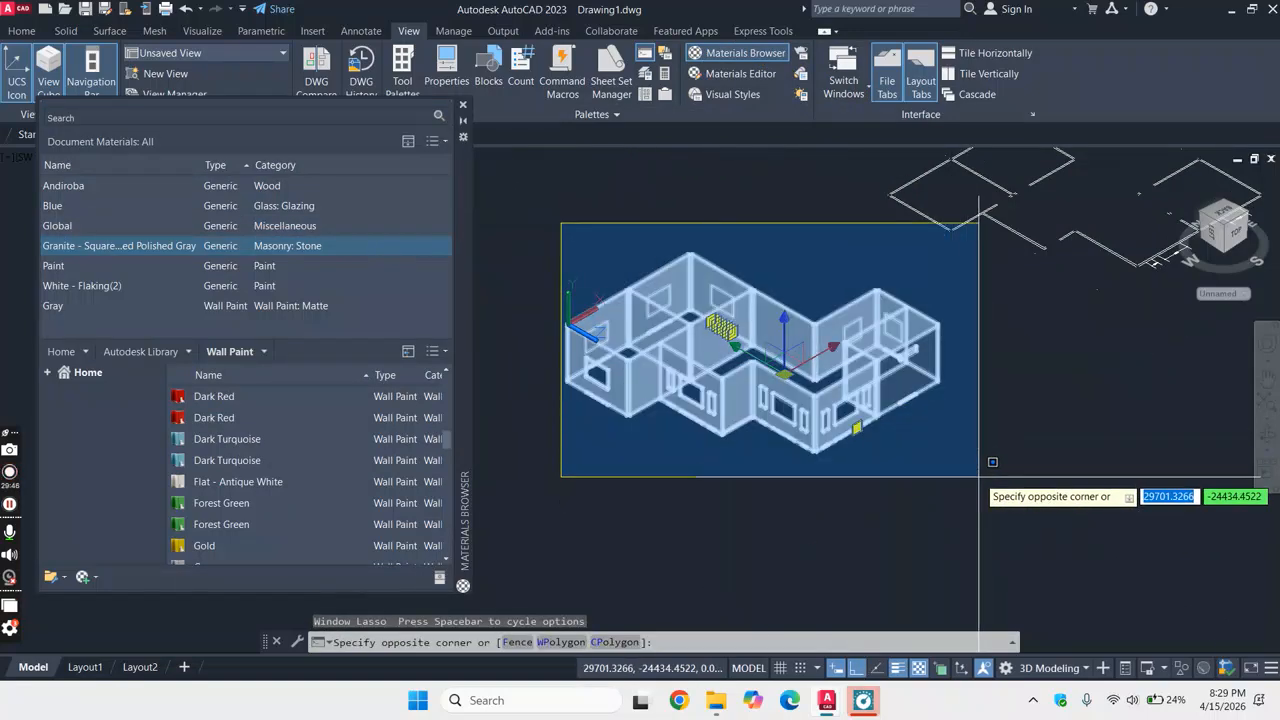
{"action": "left_click", "coordinate": [946, 486]}
{"action": "left_click", "coordinate": [355, 247]}
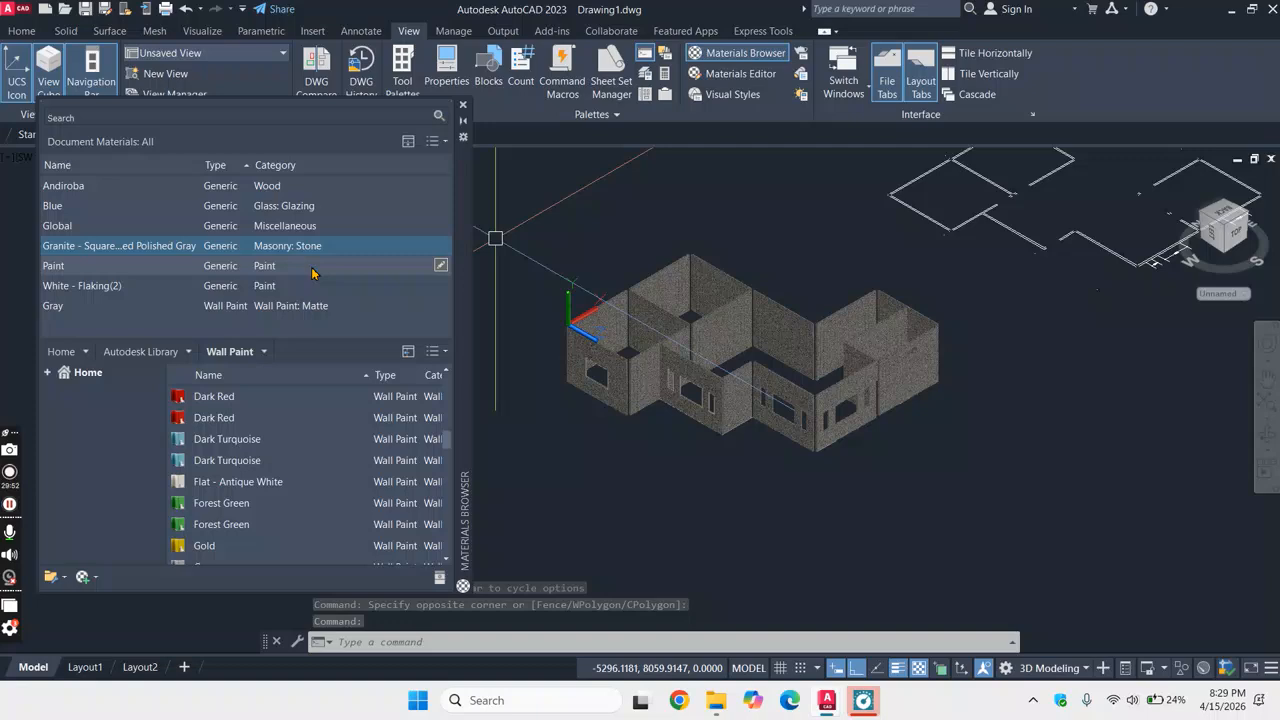
- Assign the Gray matte wall paint to all walls of the building and close the Materials Browser
{"action": "left_click", "coordinate": [323, 306]}
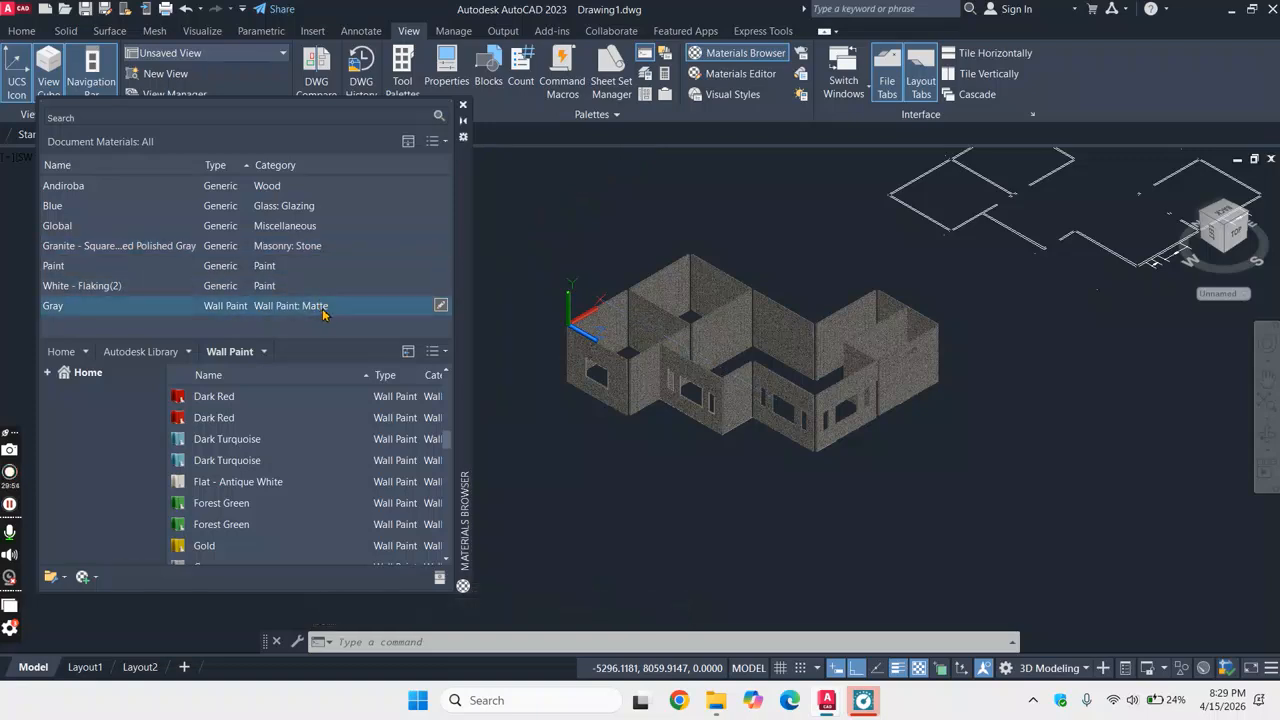
{"action": "left_click", "coordinate": [557, 213]}
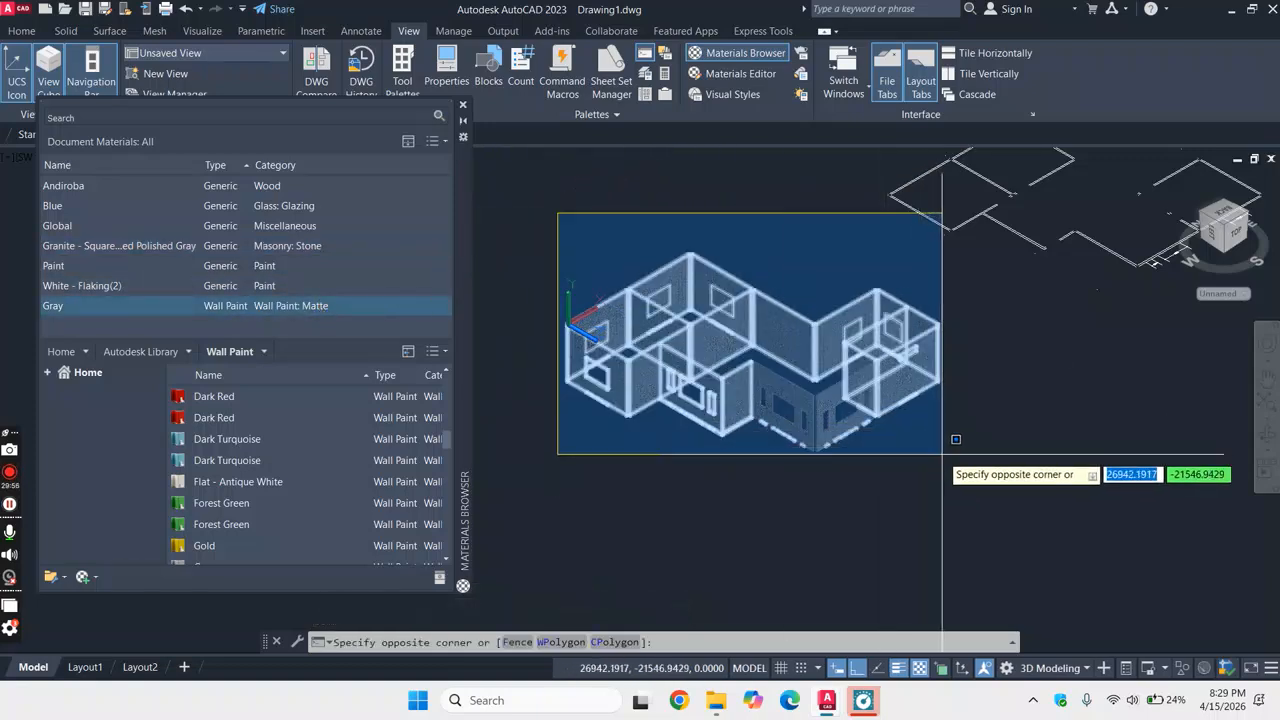
{"action": "left_click", "coordinate": [945, 458]}
{"action": "left_click", "coordinate": [297, 307]}
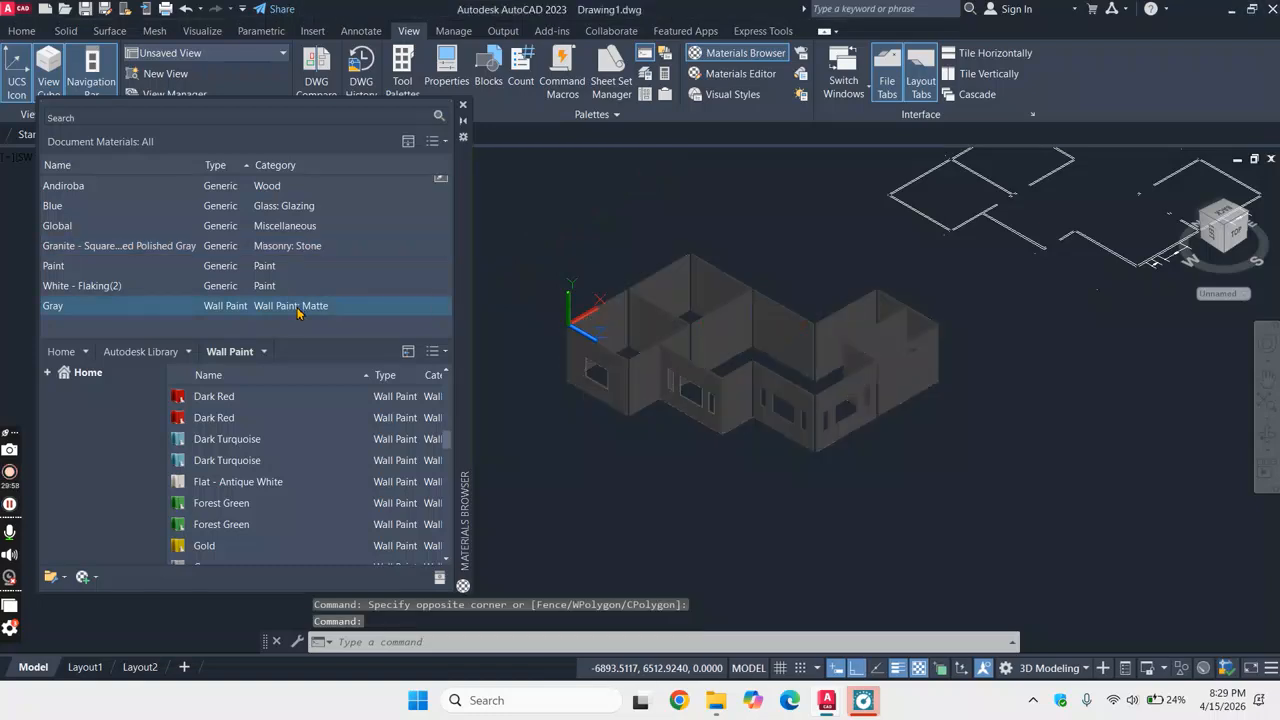
{"action": "left_click", "coordinate": [462, 105]}
{"action": "scroll", "coordinate": [794, 283], "scroll_direction": "up", "scroll_amount": 3}
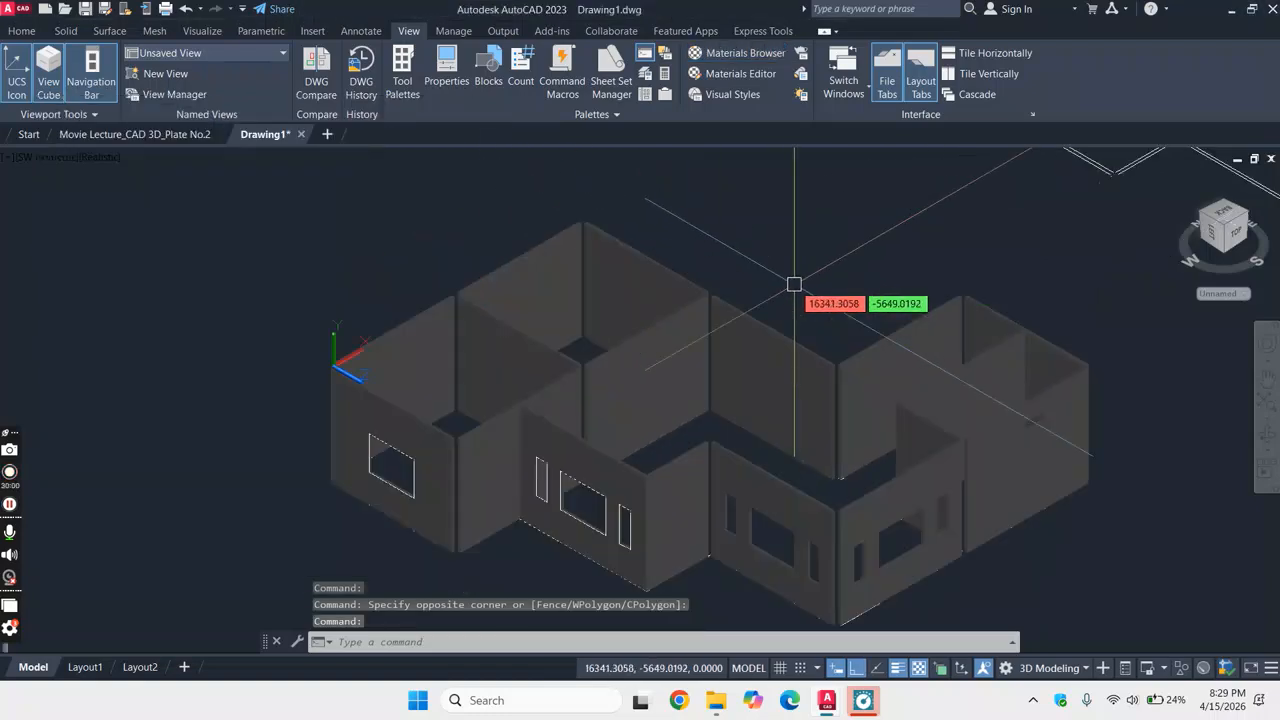
{"action": "scroll", "coordinate": [893, 371], "scroll_direction": "up", "scroll_amount": 5}
{"action": "scroll", "coordinate": [893, 371], "scroll_direction": "down", "scroll_amount": 6}
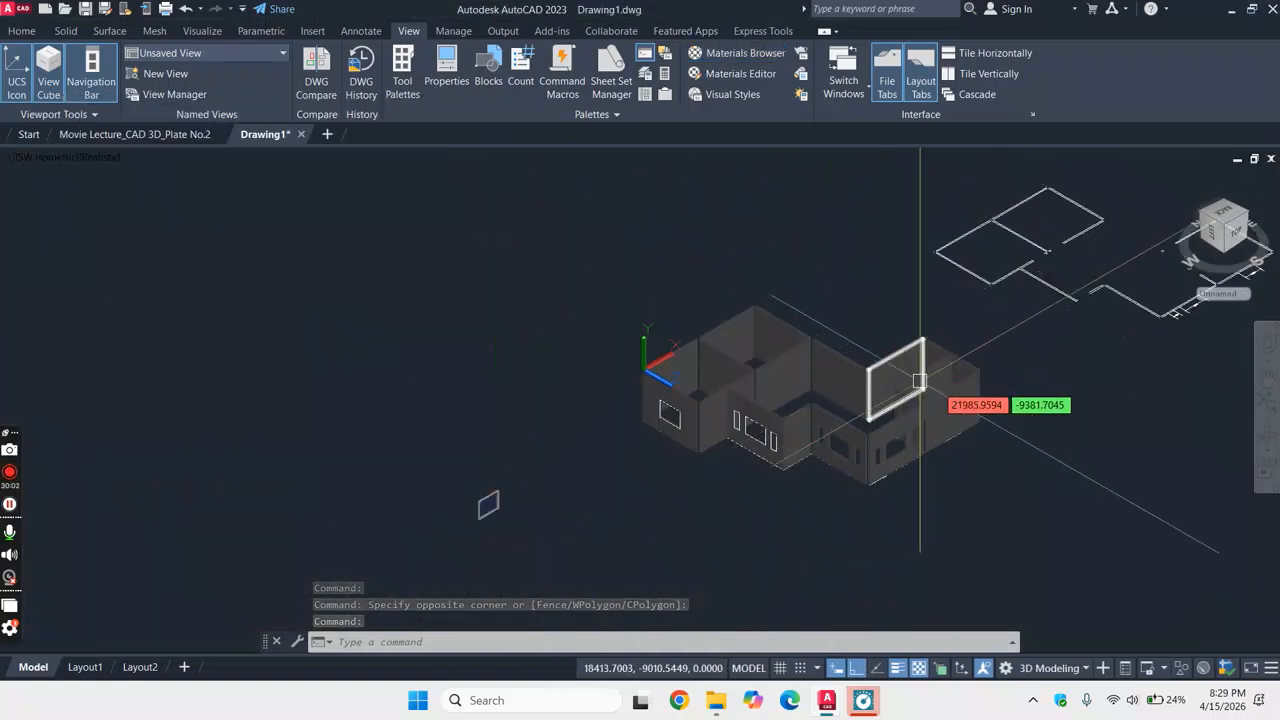
- Assign the White - Flaking(2) paint material to all walls of the building and close the Materials Browser
{"action": "scroll", "coordinate": [945, 400], "scroll_direction": "up", "scroll_amount": 2}
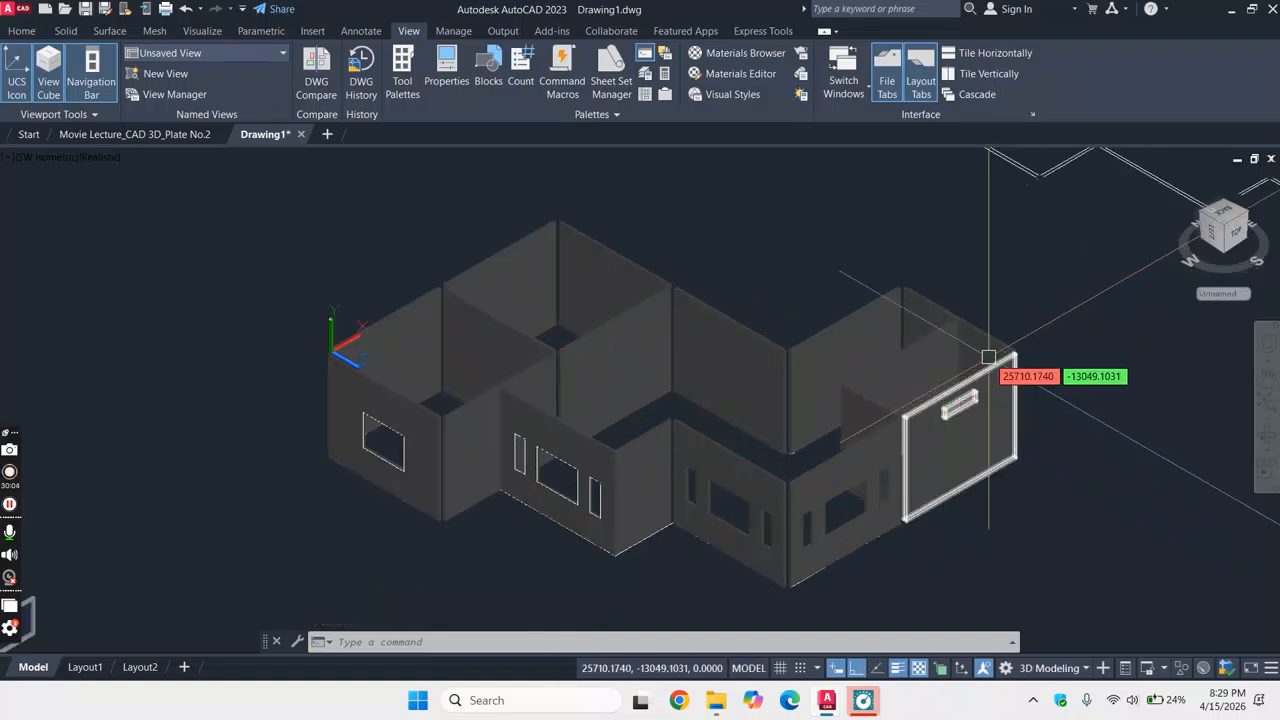
{"action": "key", "text": "Escape"}
{"action": "scroll", "coordinate": [943, 387], "scroll_direction": "down", "scroll_amount": 2}
{"action": "scroll", "coordinate": [902, 383], "scroll_direction": "down", "scroll_amount": 4}
{"action": "scroll", "coordinate": [1005, 384], "scroll_direction": "up", "scroll_amount": 3}
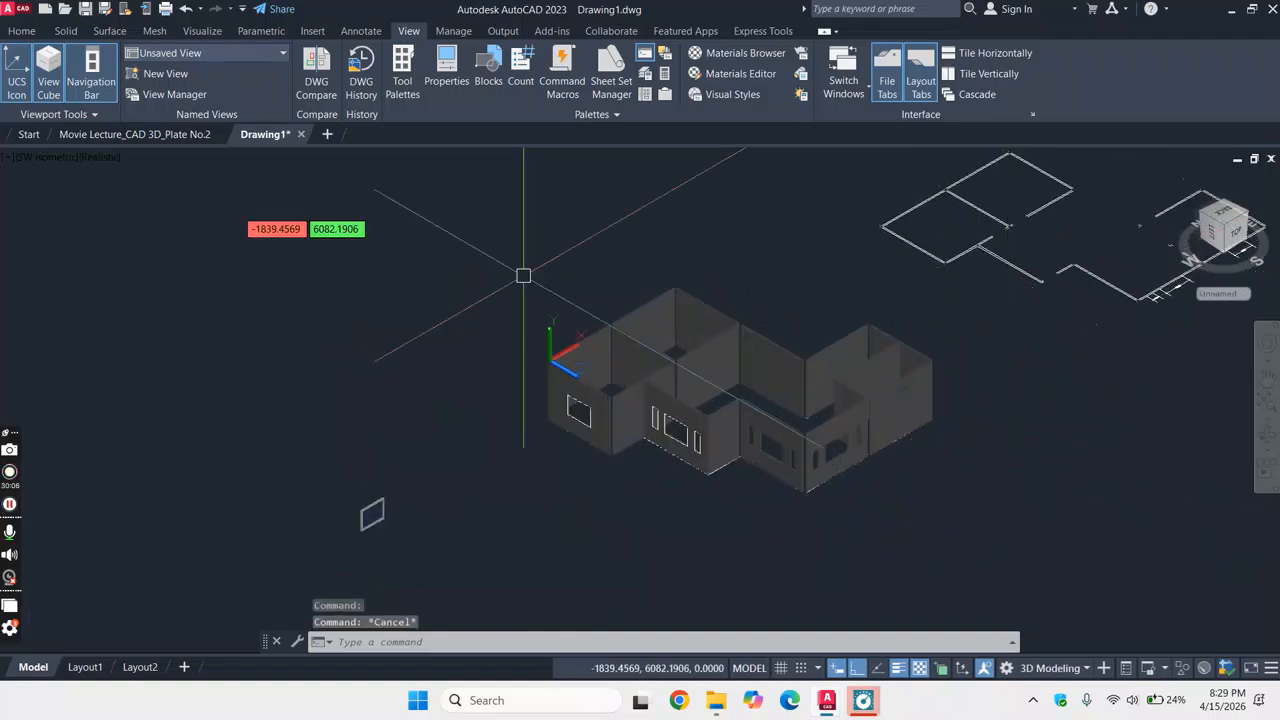
{"action": "left_click", "coordinate": [776, 60]}
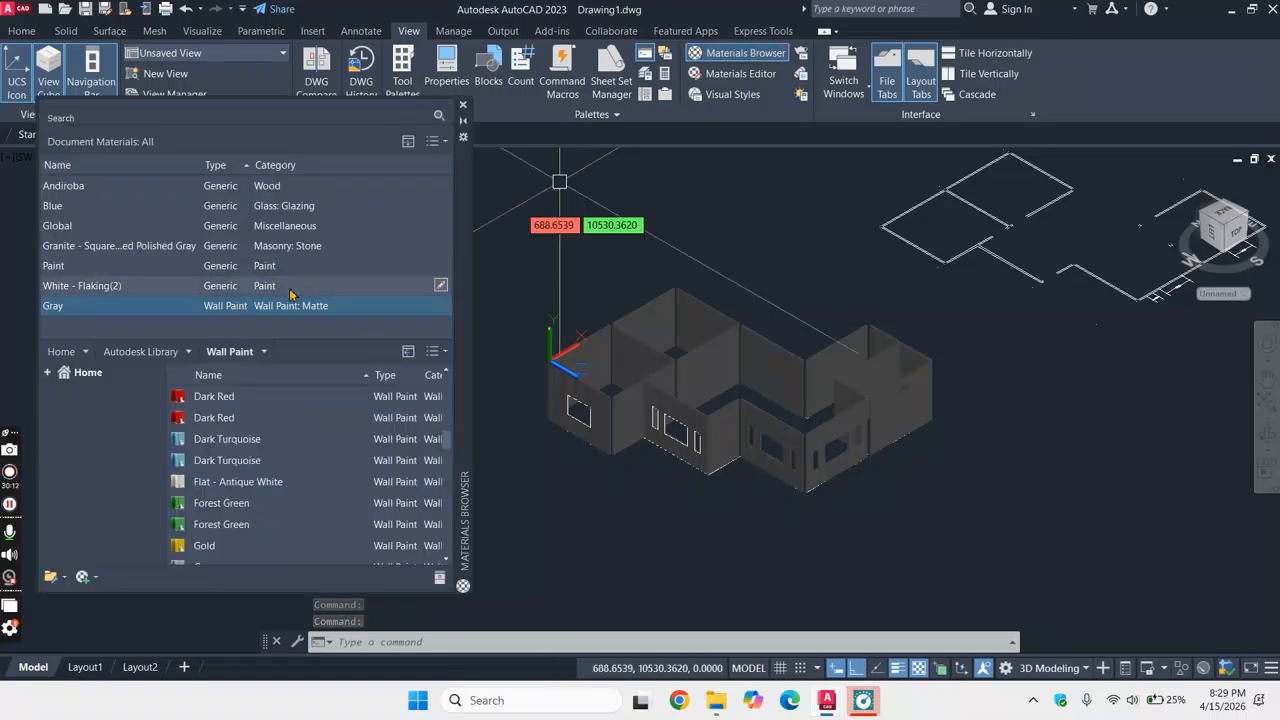
{"action": "left_click", "coordinate": [530, 238]}
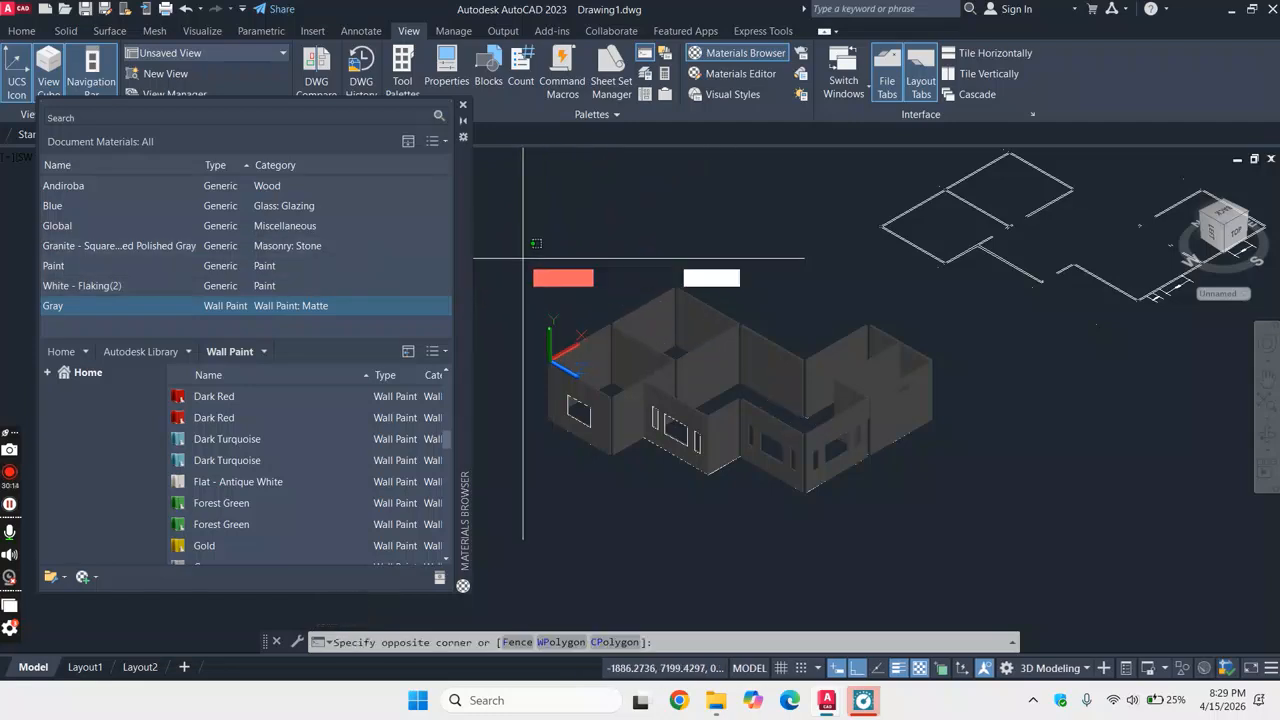
{"action": "left_click", "coordinate": [955, 513]}
{"action": "left_click", "coordinate": [300, 288]}
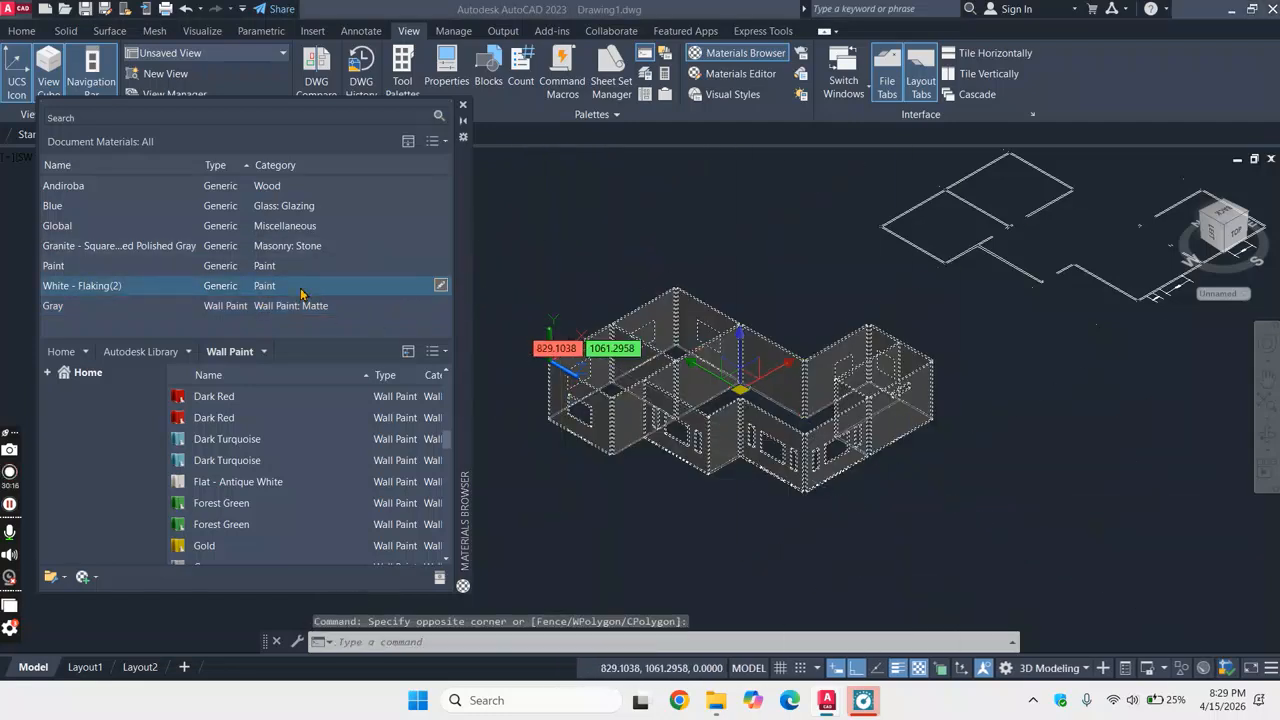
{"action": "scroll", "coordinate": [1050, 430], "scroll_direction": "up", "scroll_amount": 5}
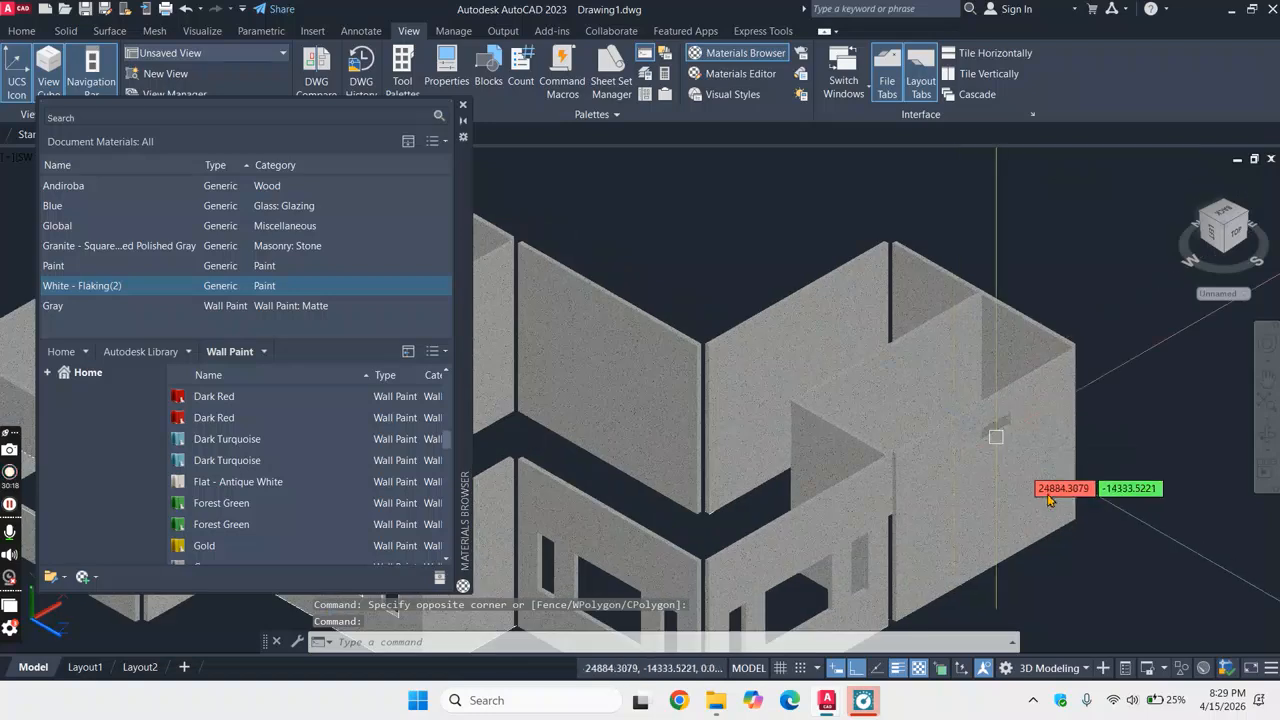
{"action": "scroll", "coordinate": [1046, 455], "scroll_direction": "up", "scroll_amount": 2}
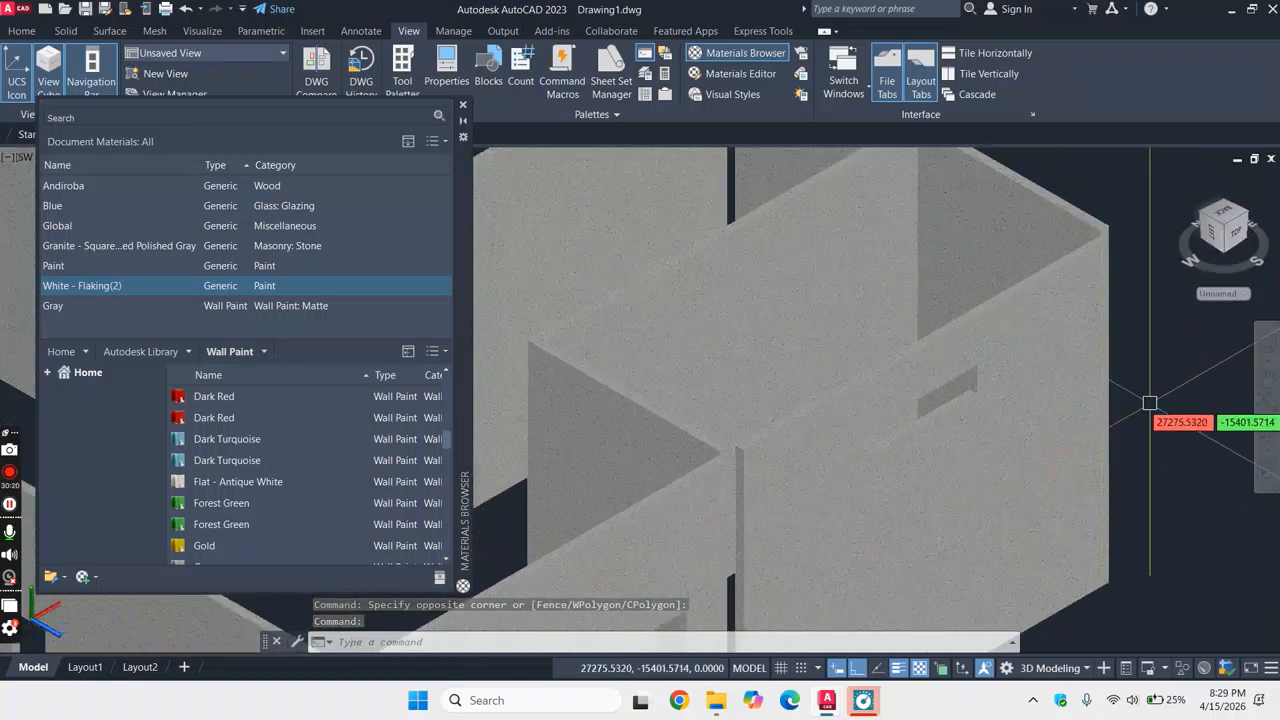
{"action": "scroll", "coordinate": [1145, 404], "scroll_direction": "up", "scroll_amount": 2}
{"action": "scroll", "coordinate": [1145, 404], "scroll_direction": "down", "scroll_amount": 5}
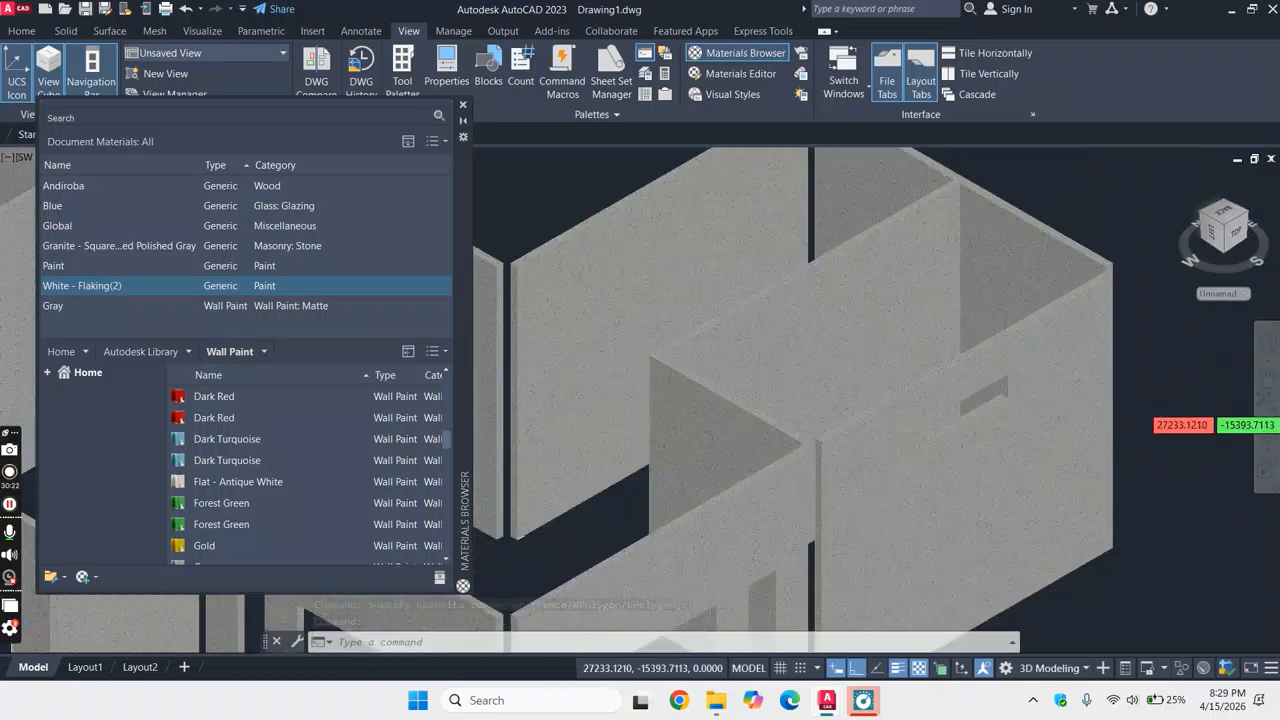
{"action": "left_click", "coordinate": [462, 104]}
- Turn on the Column layer in the layer properties and close the layer manager
{"action": "type", "text": "la"}
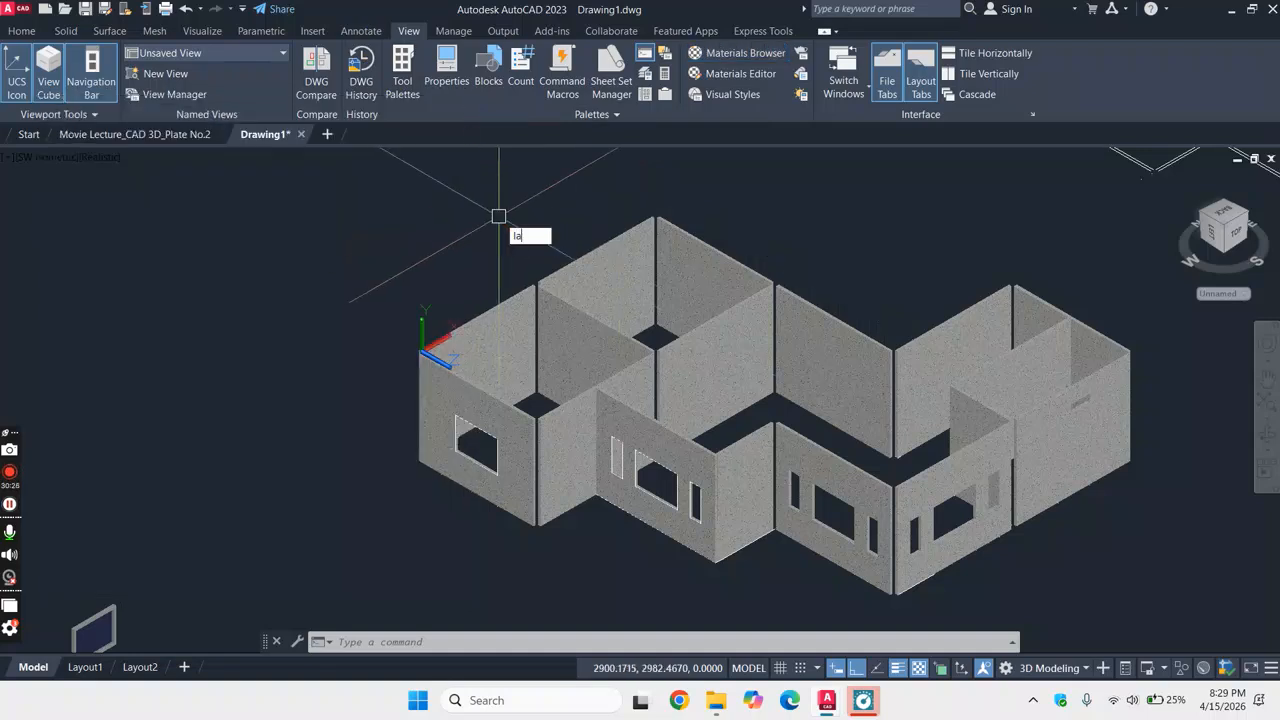
{"action": "key", "text": "BackSpace"}
{"action": "key", "text": "BackSpace"}
{"action": "type", "text": "la"}
{"action": "key", "text": "Return"}
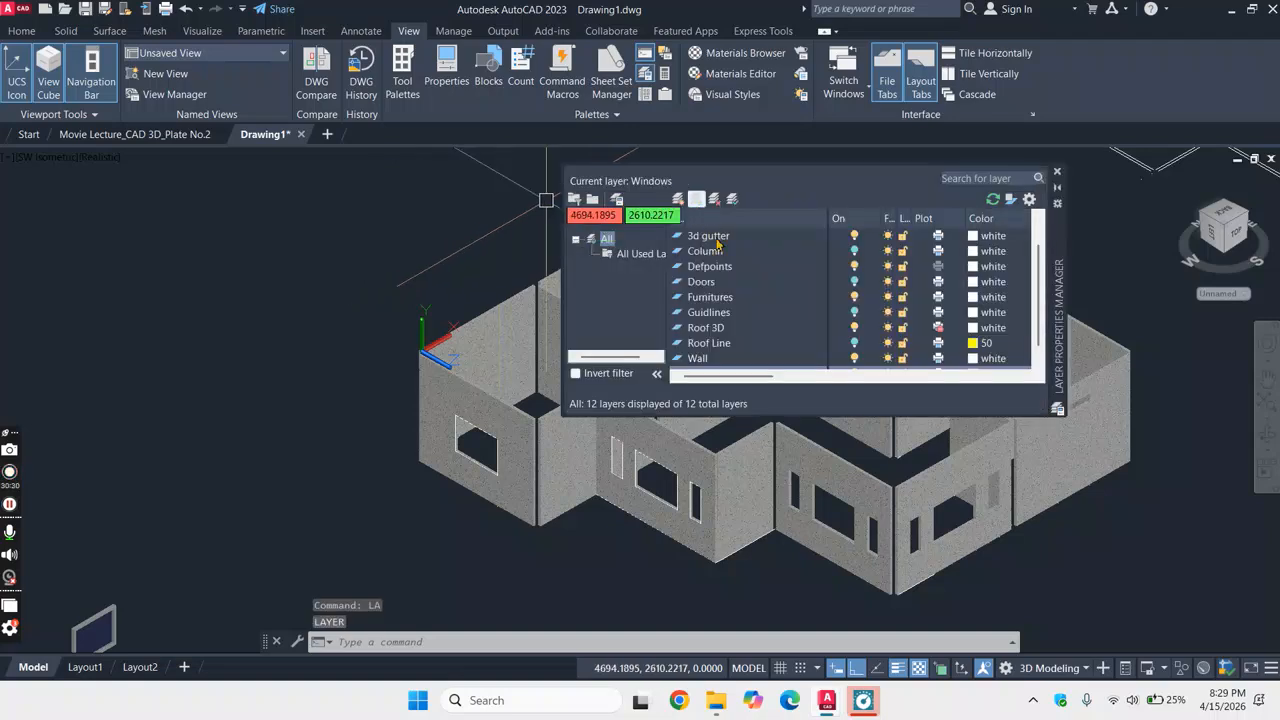
{"action": "left_click", "coordinate": [855, 252]}
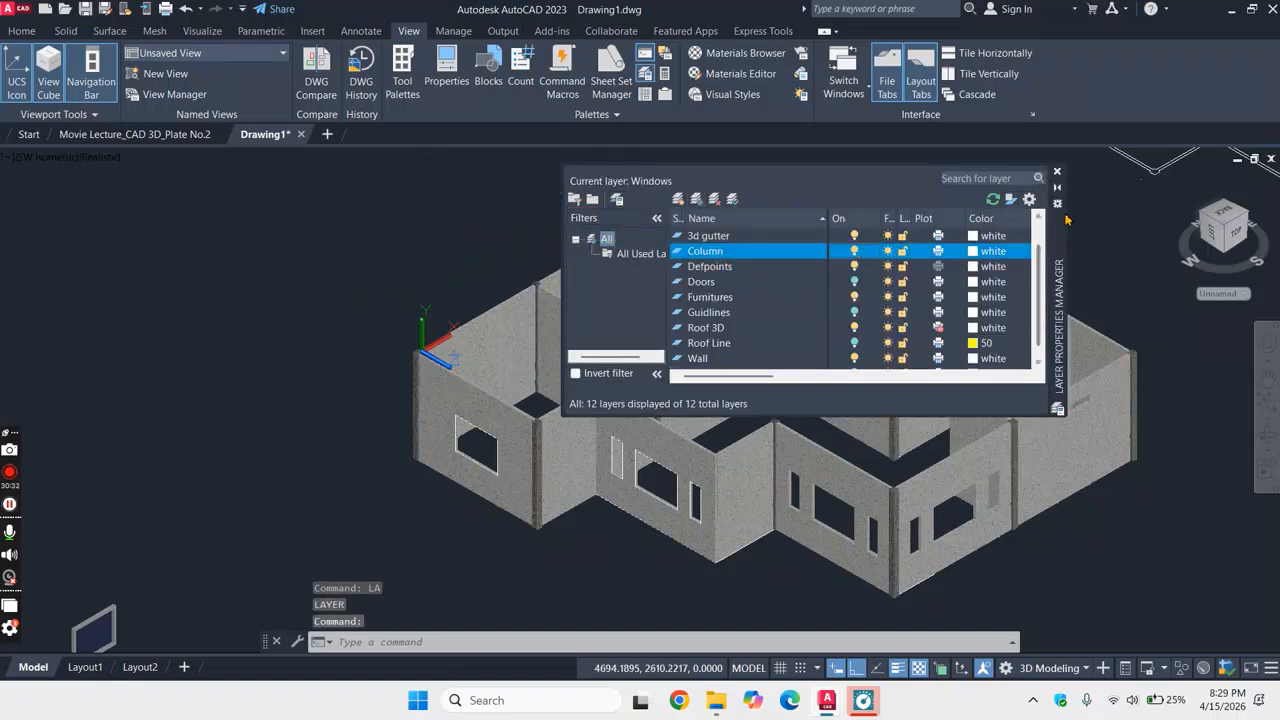
{"action": "left_click", "coordinate": [1057, 172]}
- Examine the textured walls and corner columns of the building up close and as a whole
{"action": "scroll", "coordinate": [1020, 355], "scroll_direction": "up", "scroll_amount": 3}
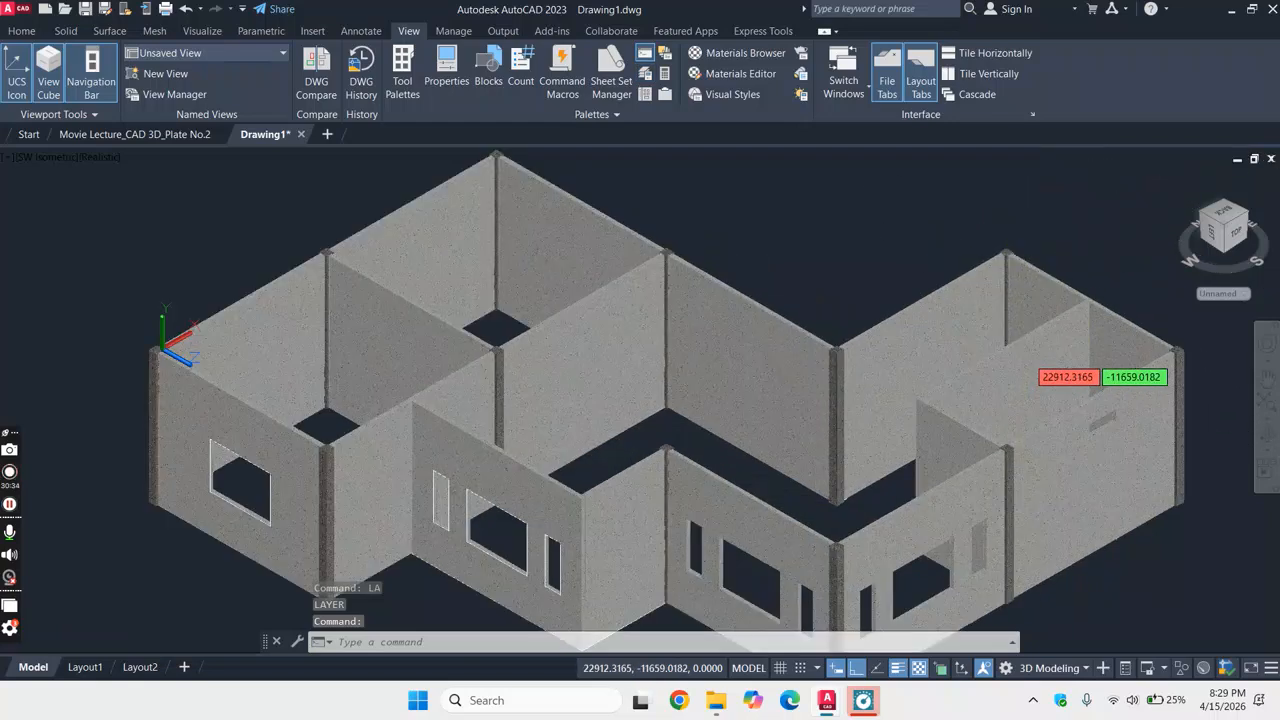
{"action": "scroll", "coordinate": [1022, 350], "scroll_direction": "up", "scroll_amount": 2}
{"action": "scroll", "coordinate": [914, 297], "scroll_direction": "down", "scroll_amount": 4}
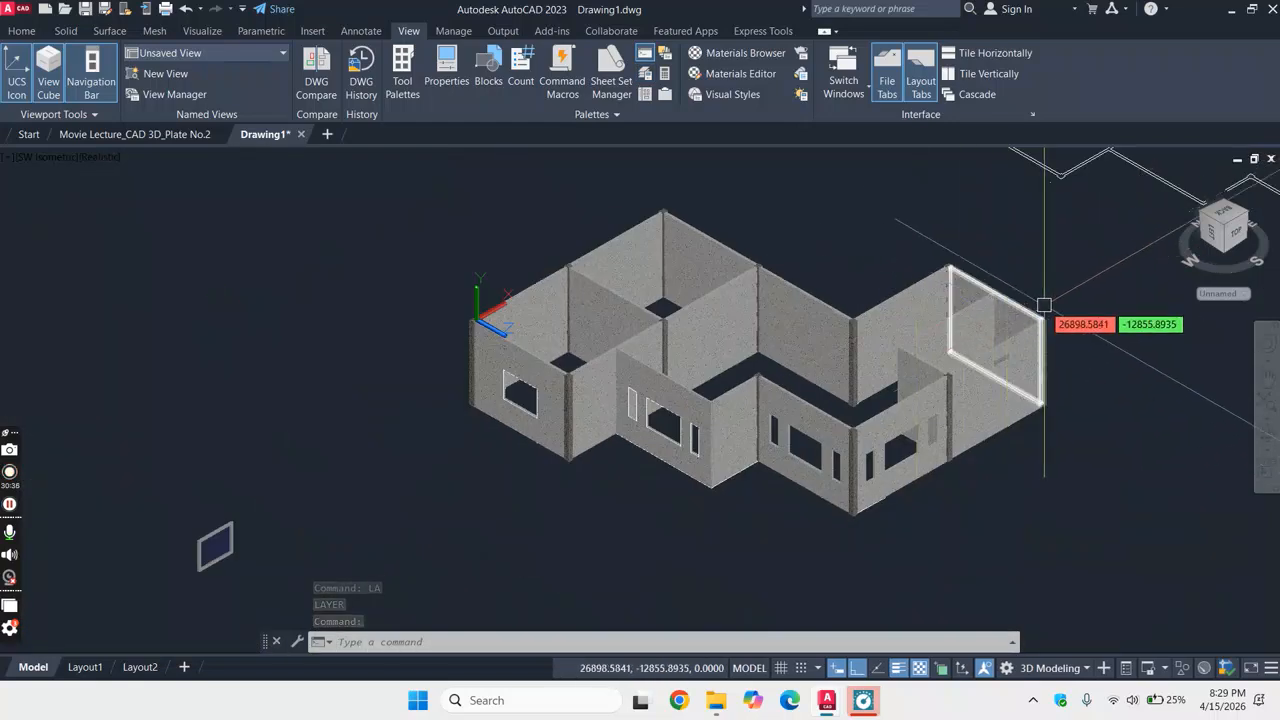
{"action": "scroll", "coordinate": [1044, 304], "scroll_direction": "up", "scroll_amount": 3}
{"action": "scroll", "coordinate": [1032, 383], "scroll_direction": "up", "scroll_amount": 2}
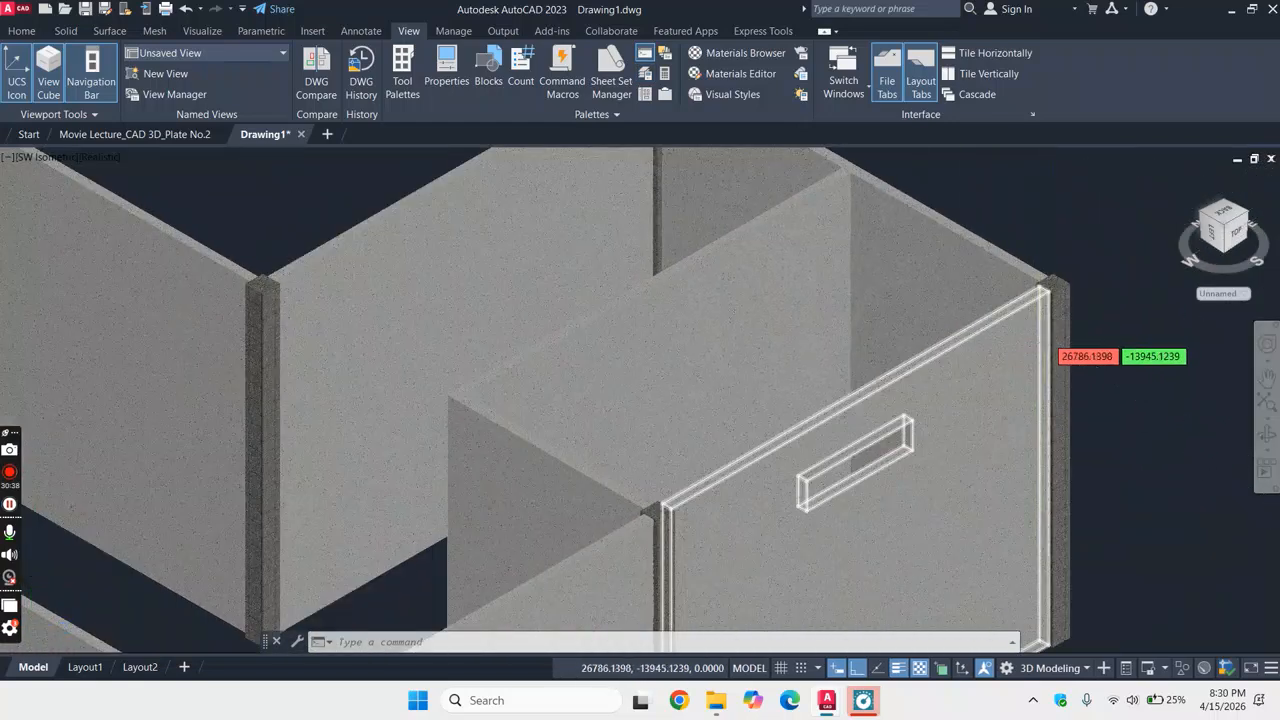
{"action": "scroll", "coordinate": [1046, 337], "scroll_direction": "down", "scroll_amount": 5}
{"action": "scroll", "coordinate": [1048, 302], "scroll_direction": "up", "scroll_amount": 1}
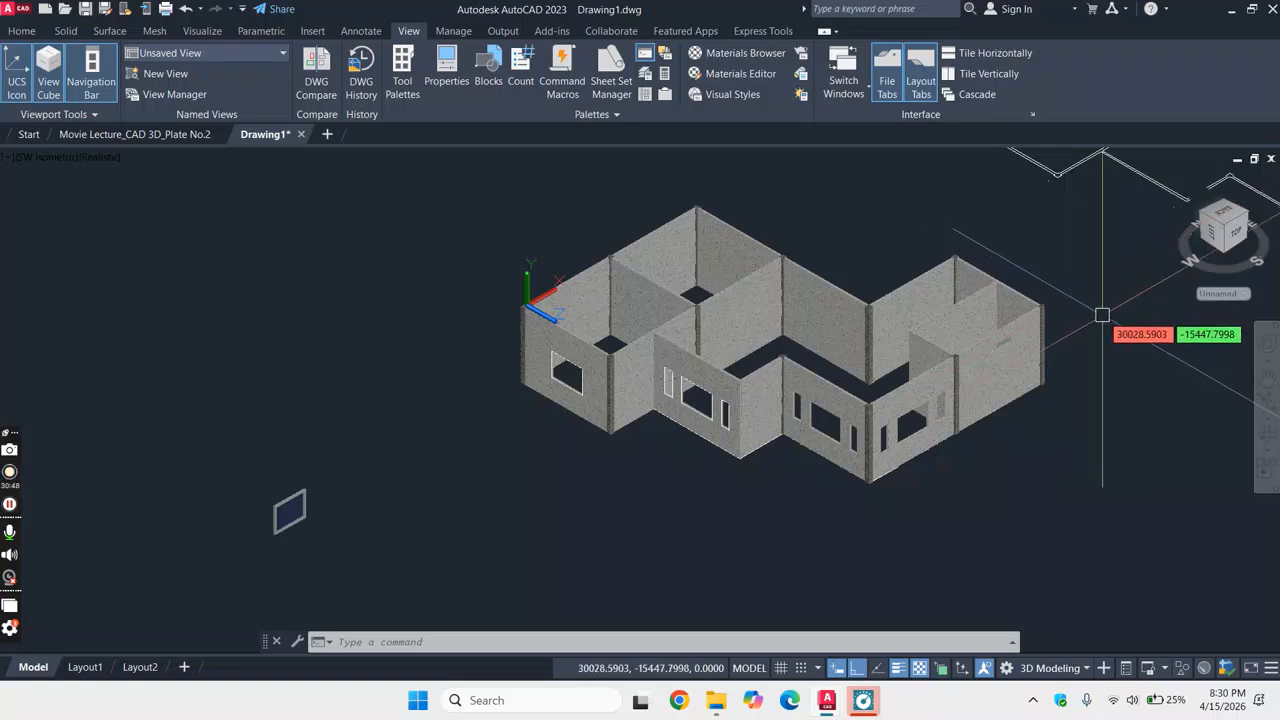
{"action": "scroll", "coordinate": [1101, 318], "scroll_direction": "up", "scroll_amount": 2}
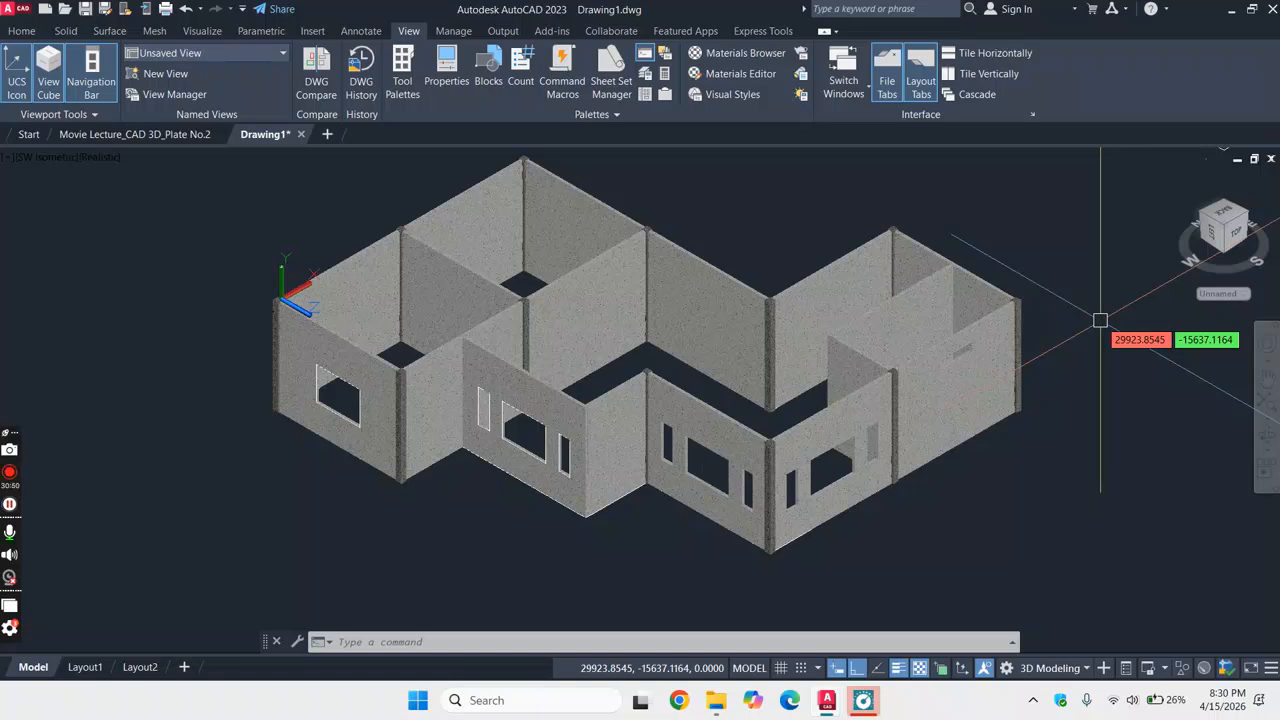
- Turn on the Roof Line layer in the layer properties and close the layer manager
{"action": "scroll", "coordinate": [1100, 320], "scroll_direction": "down", "scroll_amount": 7}
{"action": "scroll", "coordinate": [1128, 314], "scroll_direction": "up", "scroll_amount": 3}
{"action": "type", "text": "la"}
{"action": "key", "text": "Return"}
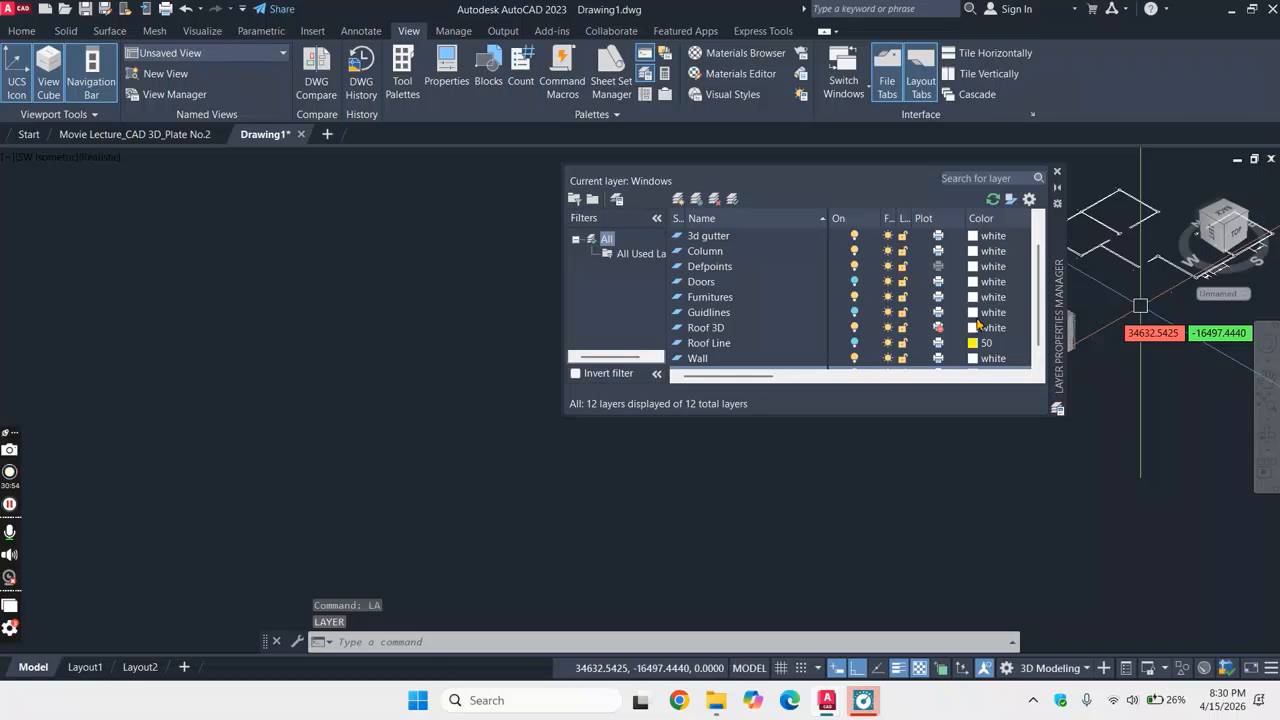
{"action": "scroll", "coordinate": [831, 294], "scroll_direction": "down", "scroll_amount": 1}
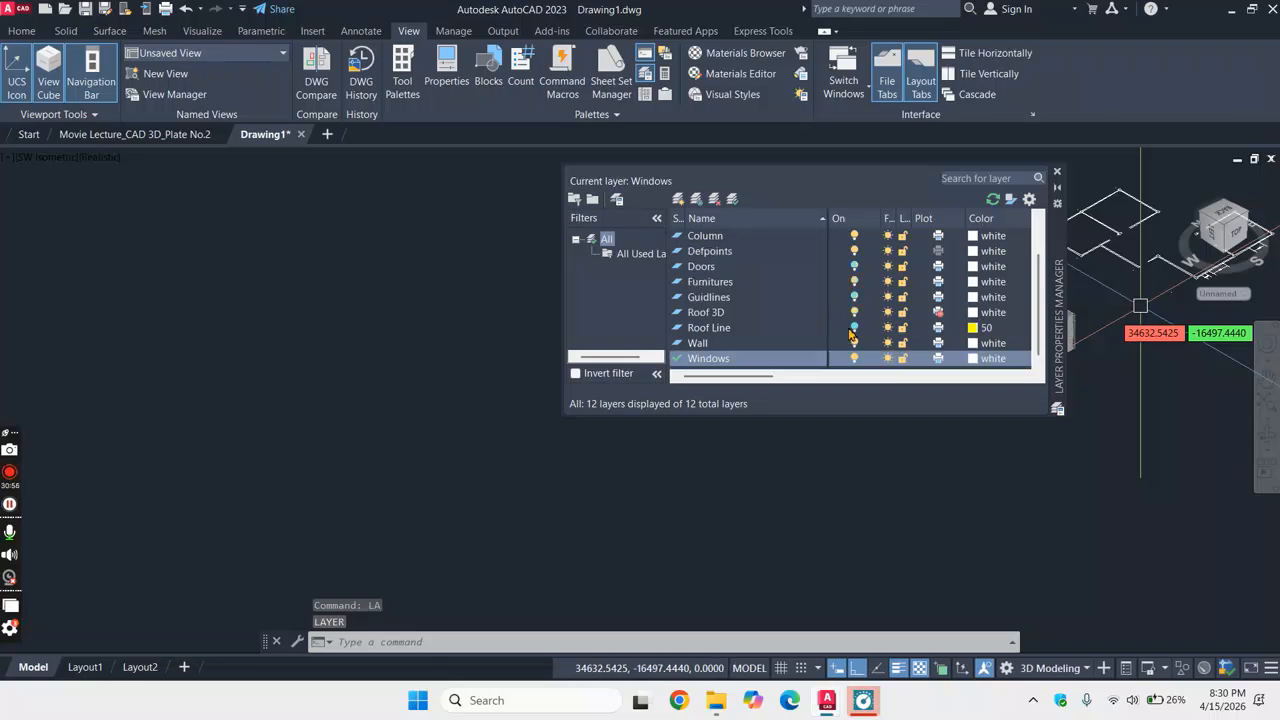
{"action": "left_click", "coordinate": [852, 329]}
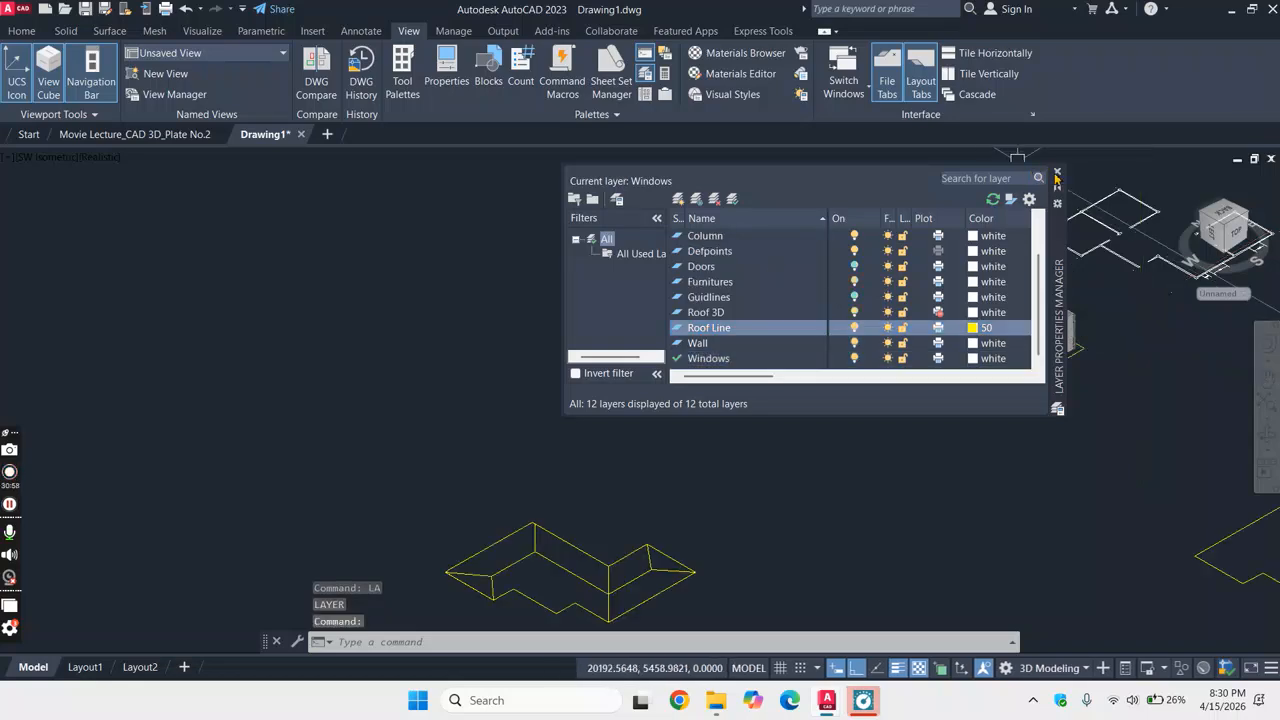
{"action": "left_click", "coordinate": [1057, 178]}
- Delete the separate plain yellow roof outline that lies away from the building
{"action": "scroll", "coordinate": [943, 334], "scroll_direction": "down", "scroll_amount": 5}
{"action": "scroll", "coordinate": [971, 334], "scroll_direction": "up", "scroll_amount": 2}
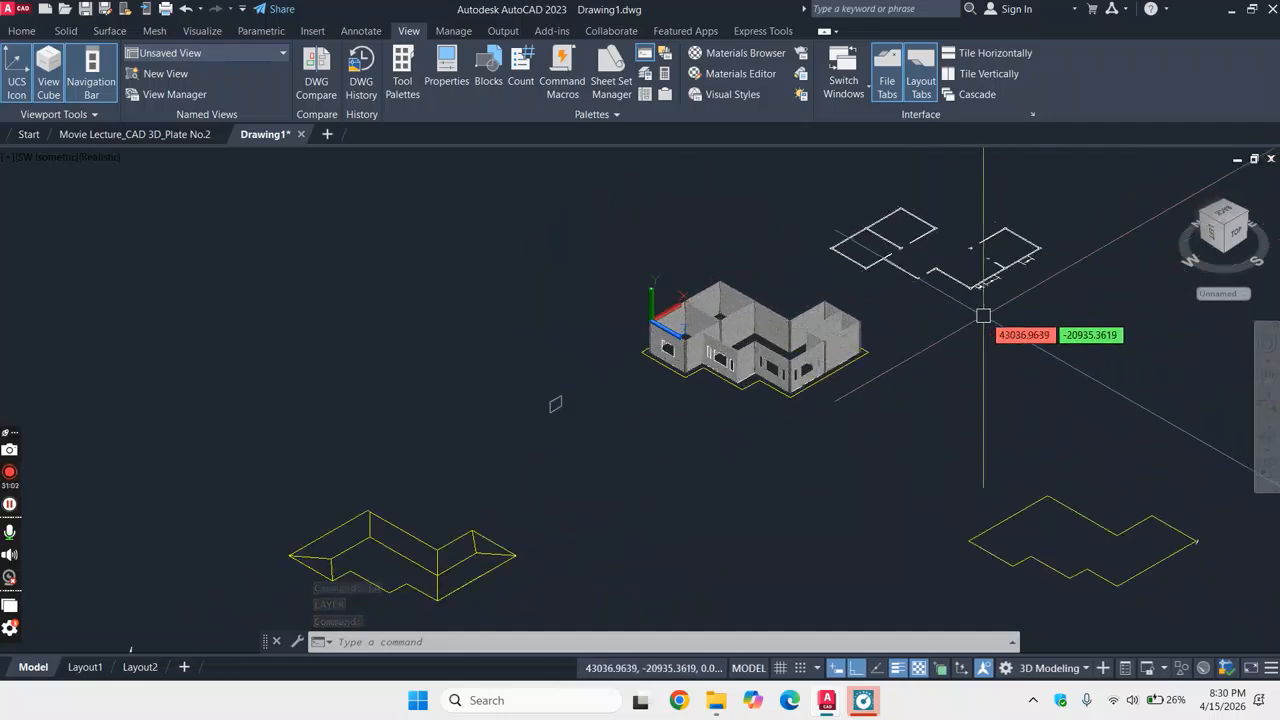
{"action": "left_click", "coordinate": [1129, 528]}
{"action": "key", "text": "Delete"}
- Copy the yellow roof outline around the building's base to the empty area beside the building
{"action": "scroll", "coordinate": [857, 357], "scroll_direction": "up", "scroll_amount": 3}
{"action": "left_click", "coordinate": [862, 360]}
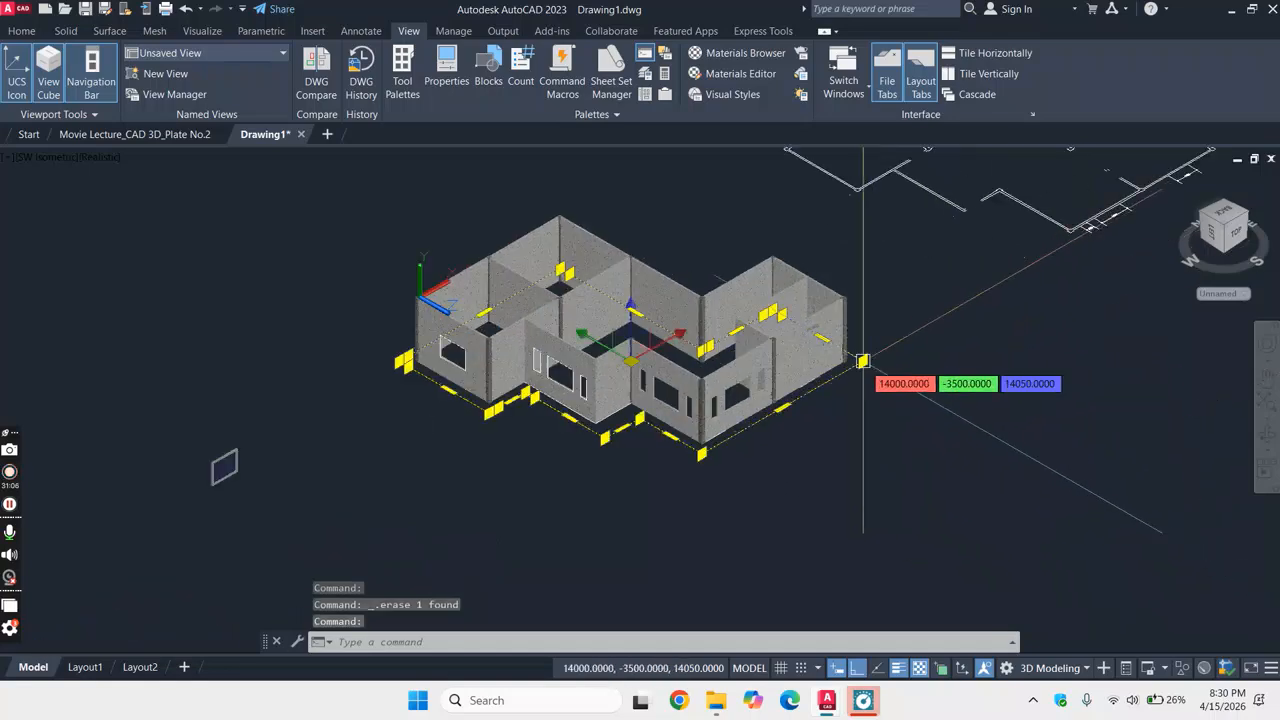
{"action": "right_click", "coordinate": [938, 344]}
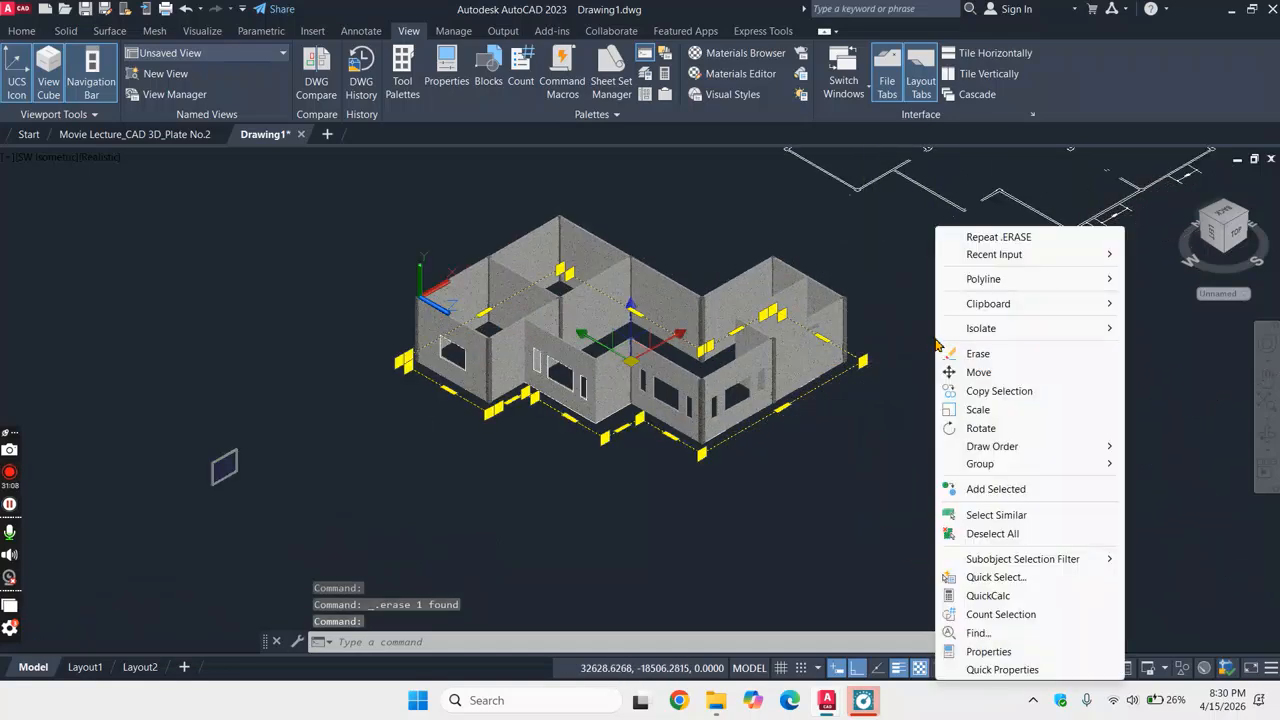
{"action": "left_click", "coordinate": [995, 392]}
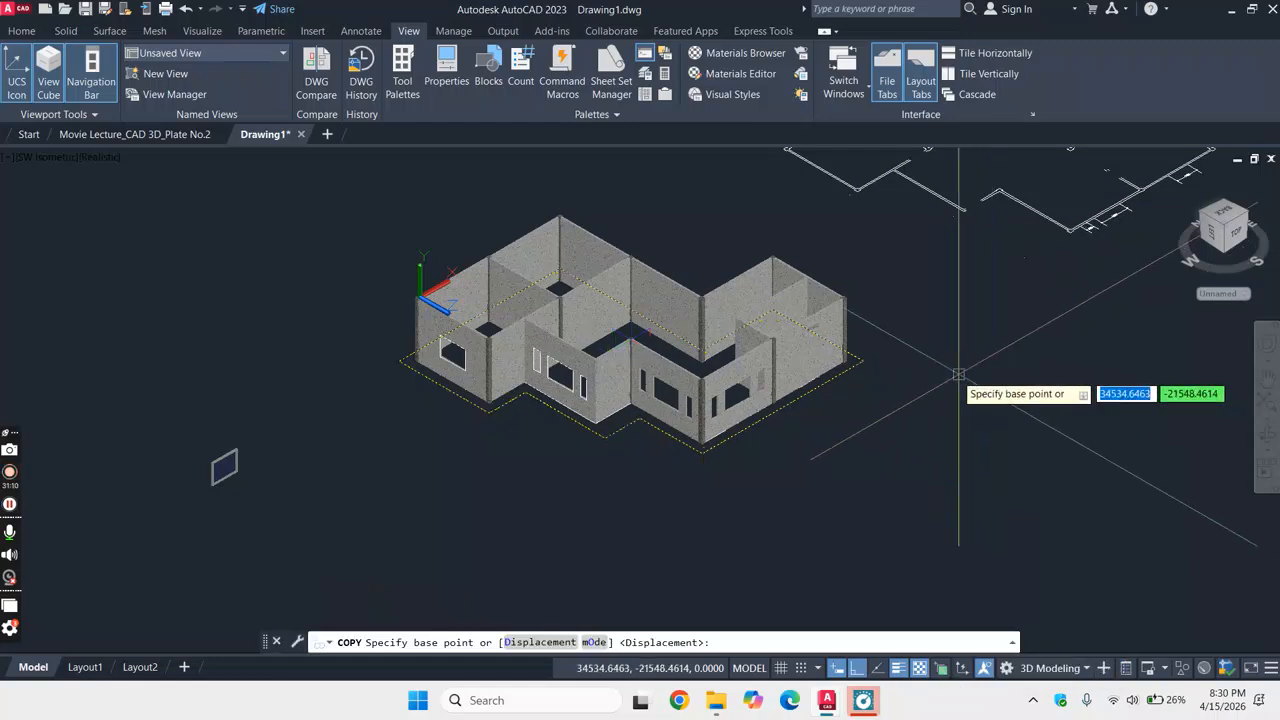
{"action": "left_click", "coordinate": [869, 360]}
{"action": "scroll", "coordinate": [869, 360], "scroll_direction": "down", "scroll_amount": 5}
{"action": "left_click", "coordinate": [961, 431]}
{"action": "key", "text": "Escape"}
- Extrude the copied roof outline into a solid with a height of 3000
{"action": "scroll", "coordinate": [962, 417], "scroll_direction": "up", "scroll_amount": 4}
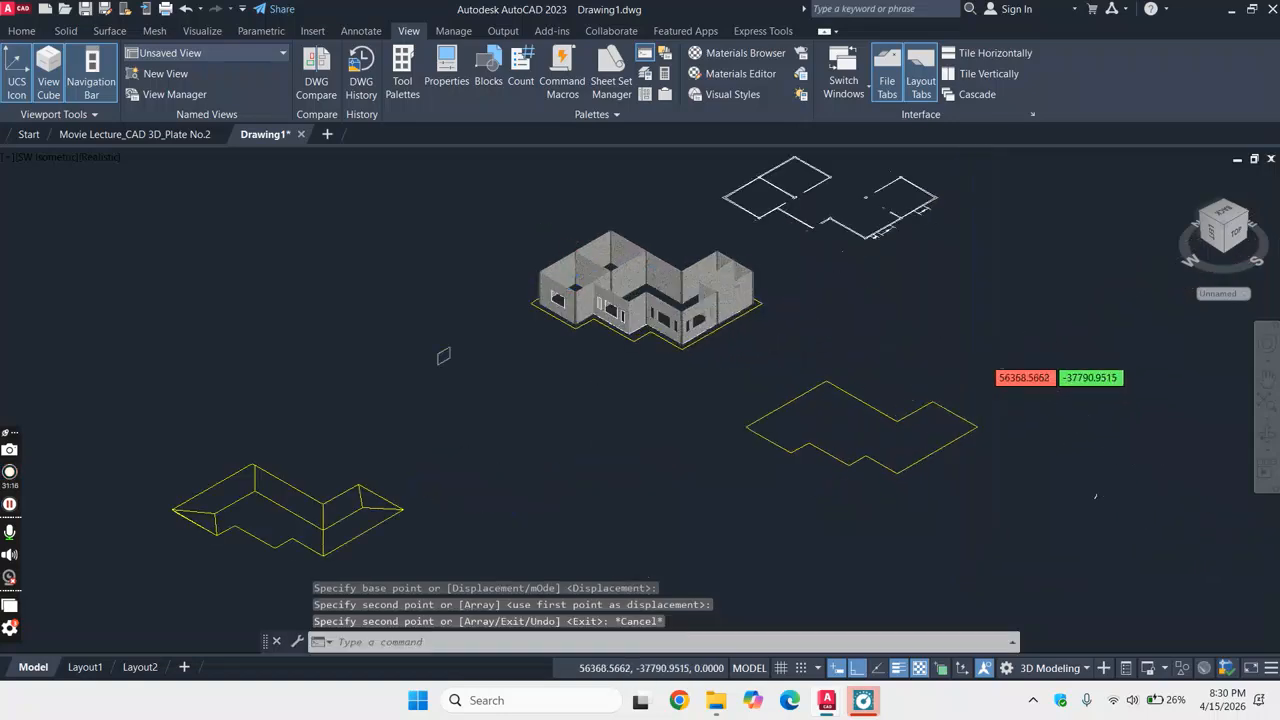
{"action": "scroll", "coordinate": [986, 370], "scroll_direction": "up", "scroll_amount": 2}
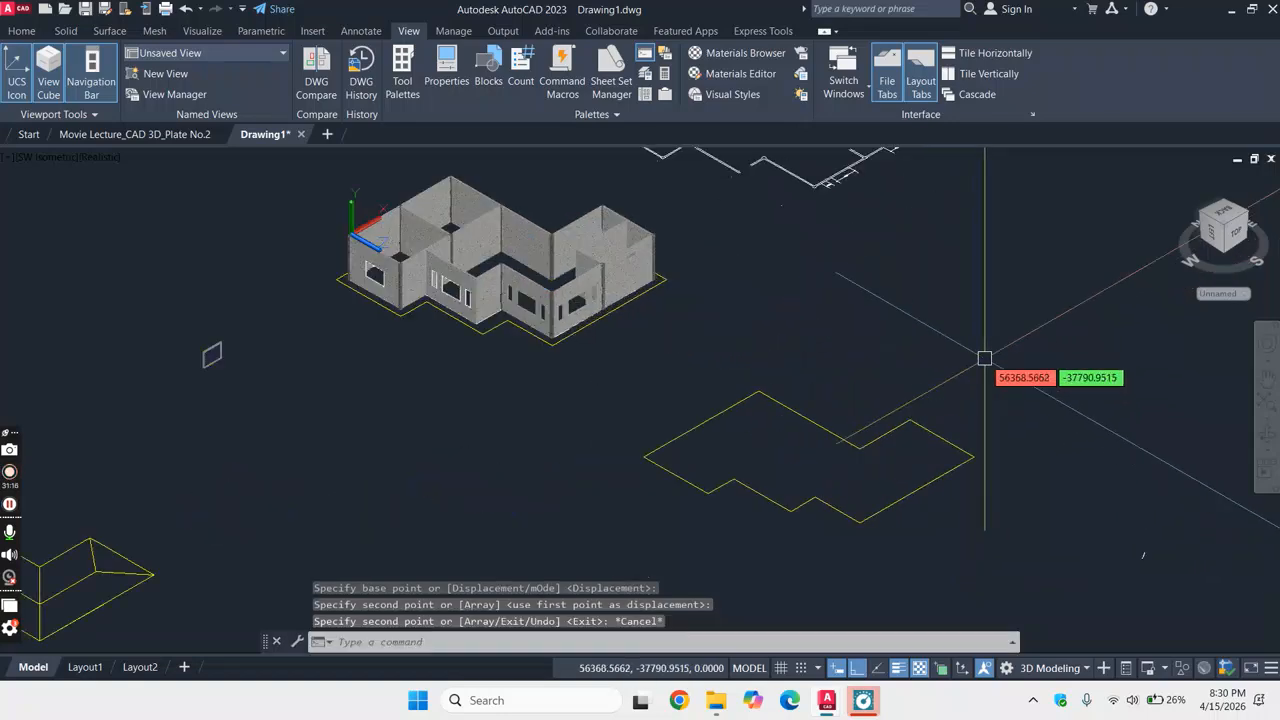
{"action": "left_click", "coordinate": [21, 31]}
{"action": "left_click", "coordinate": [61, 70]}
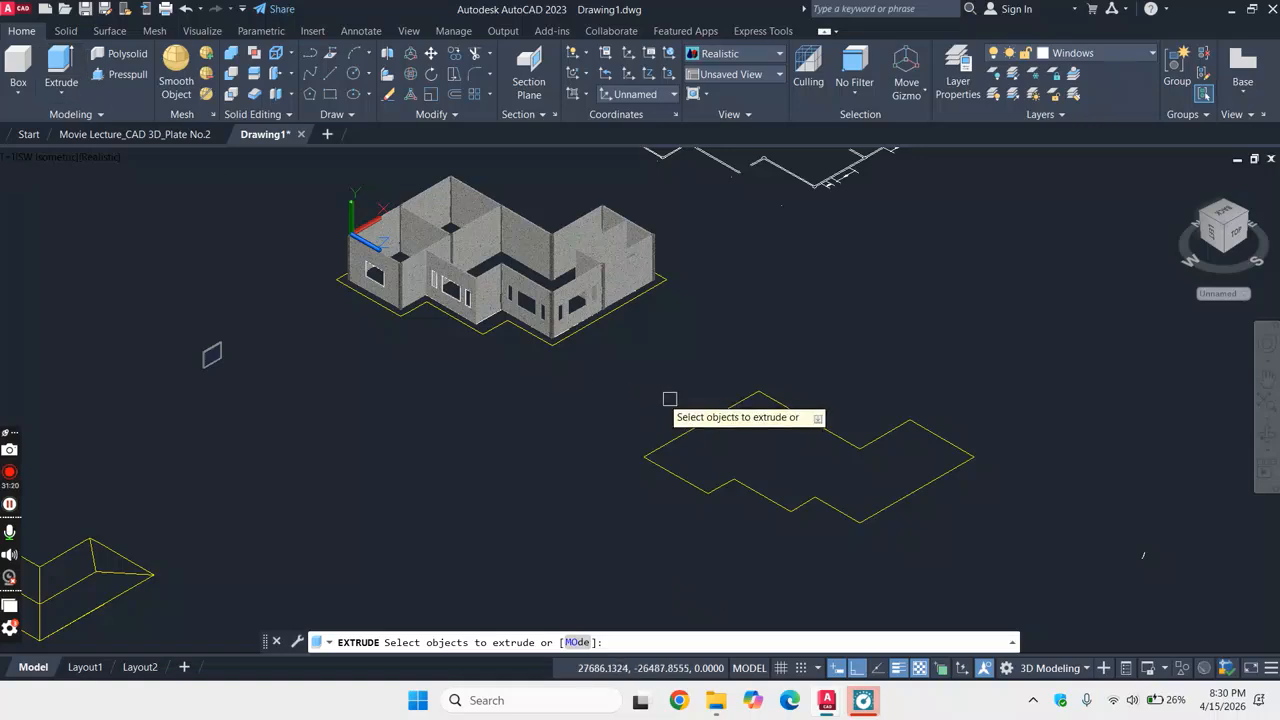
{"action": "left_click", "coordinate": [725, 399]}
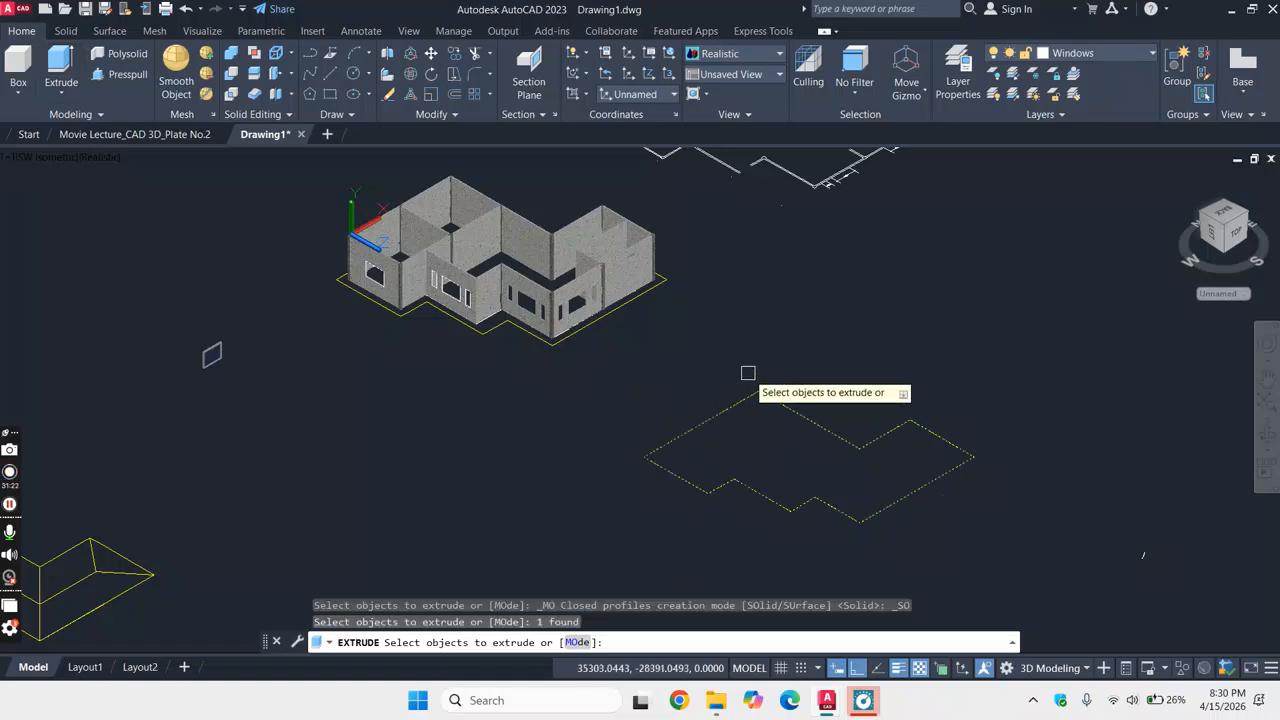
{"action": "key", "text": "Return"}
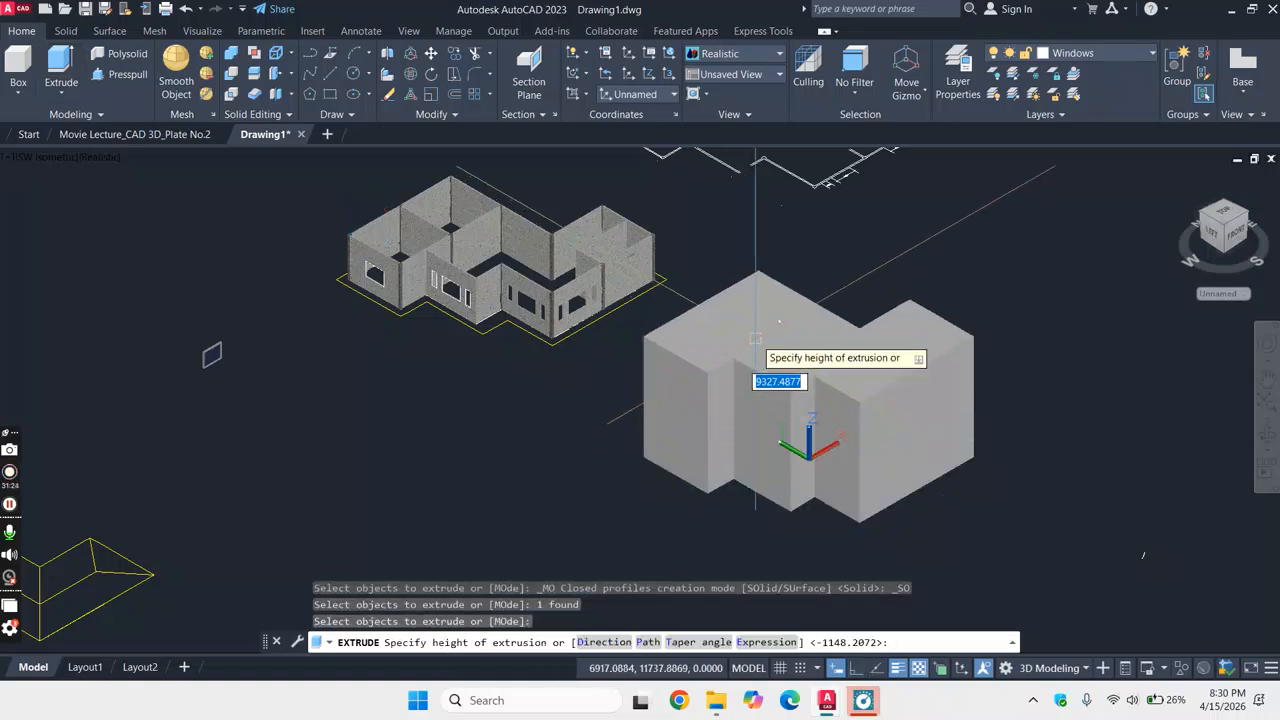
{"action": "type", "text": "3"}
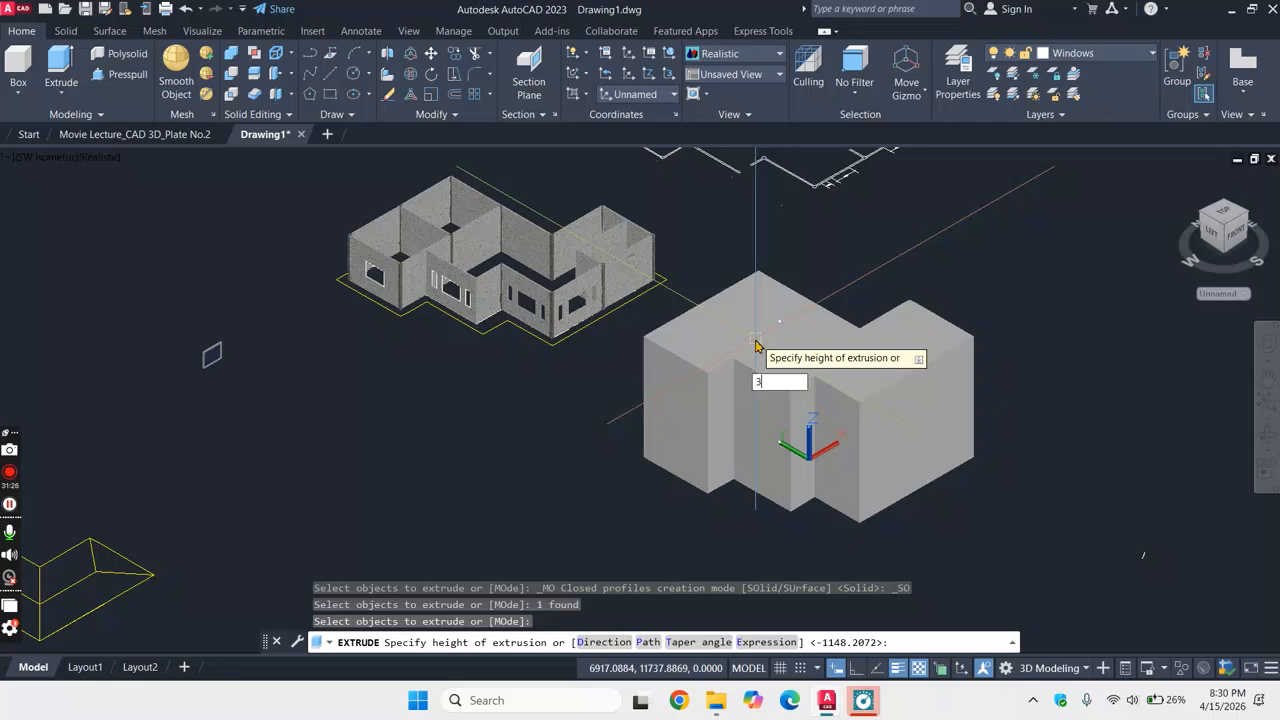
{"action": "type", "text": "000"}
{"action": "key", "text": "Return"}
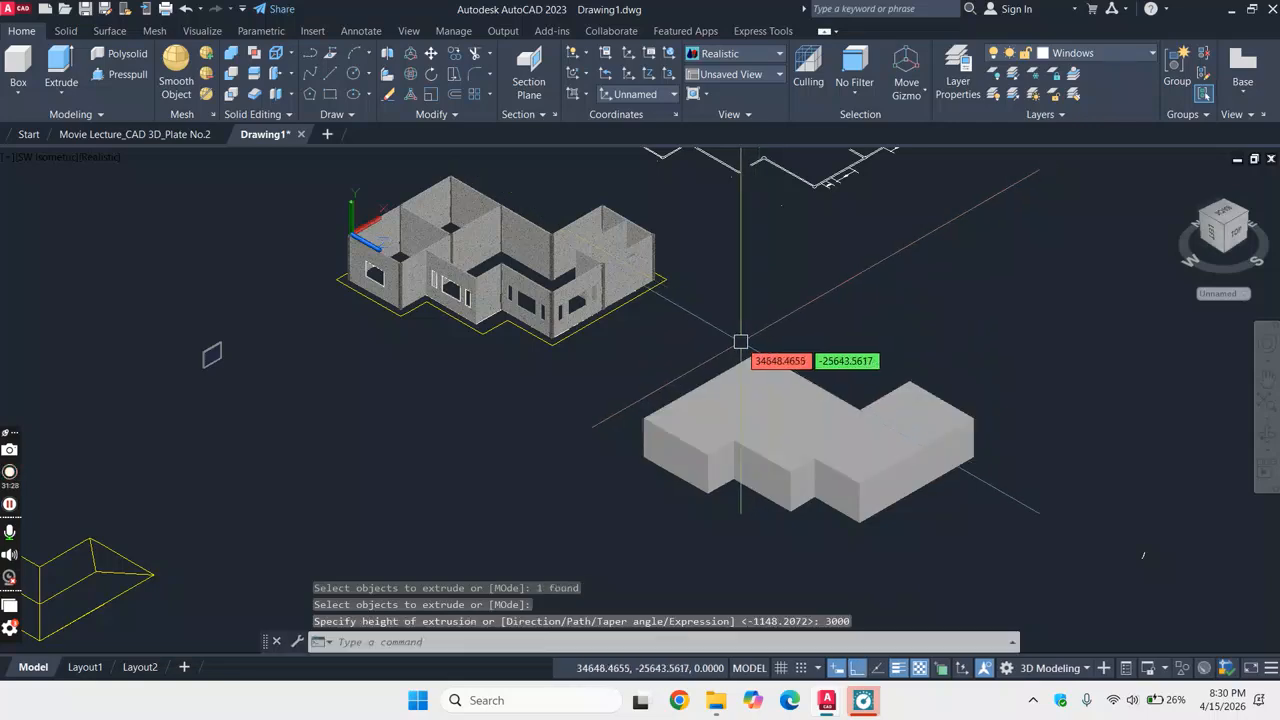
- Start the SOLIDEDIT command on the extruded roof block with the Face and Taper options
{"action": "scroll", "coordinate": [893, 380], "scroll_direction": "up", "scroll_amount": 2}
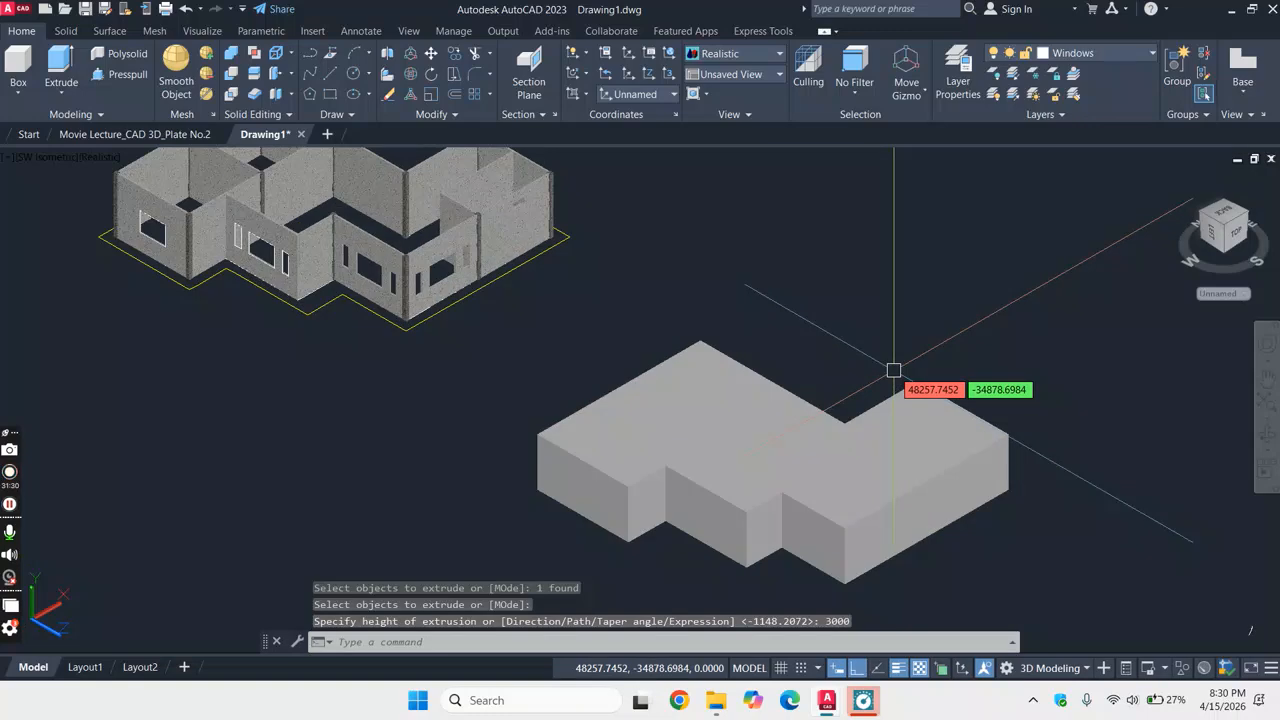
{"action": "type", "text": "SOL"}
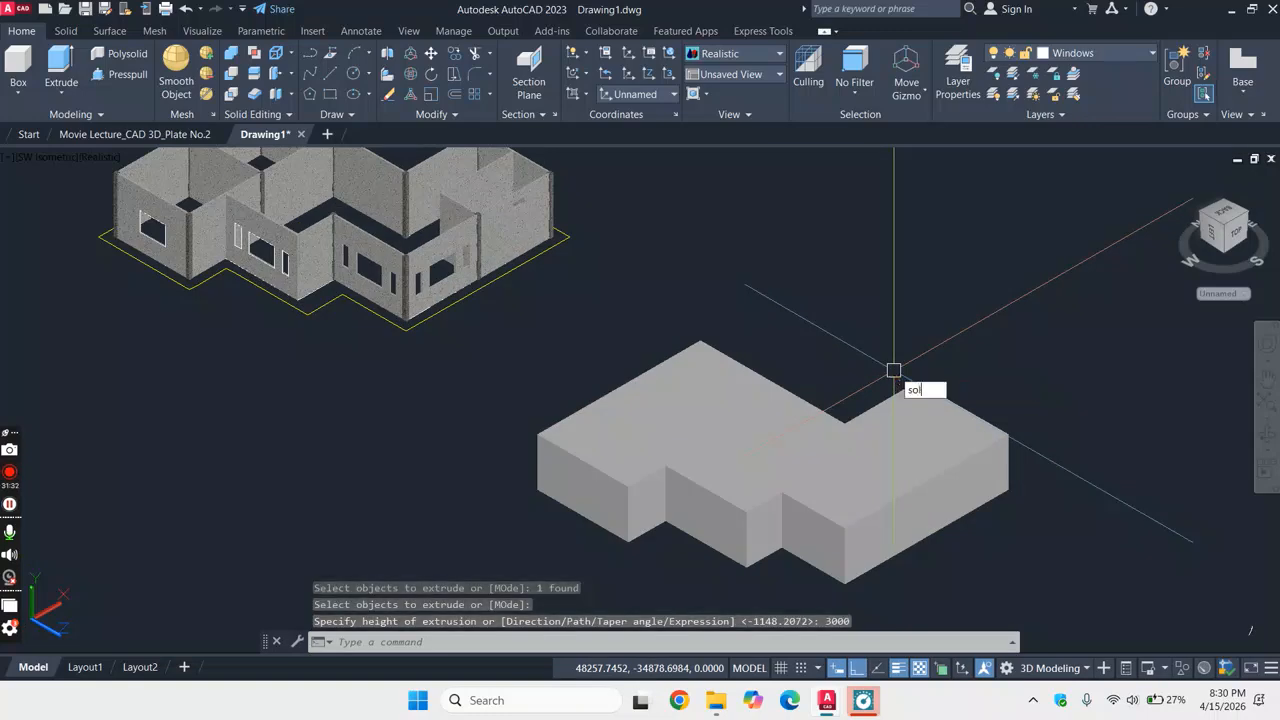
{"action": "type", "text": "ID"}
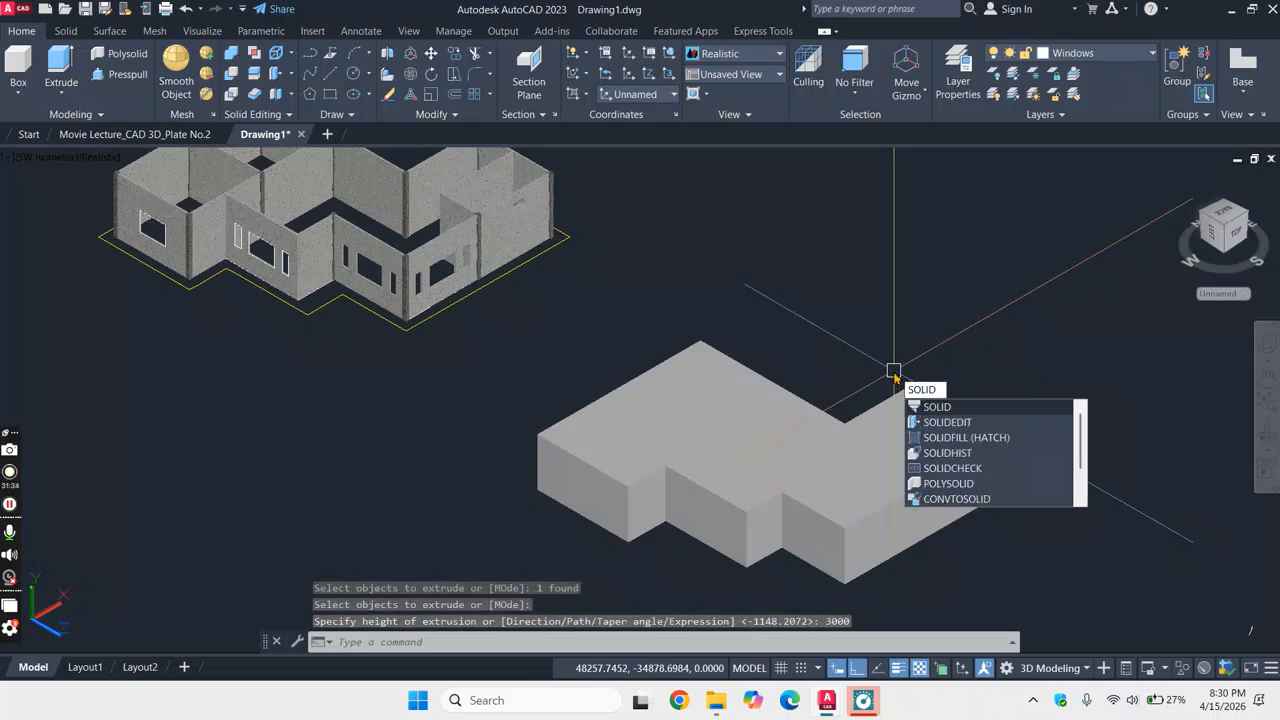
{"action": "left_click", "coordinate": [968, 425]}
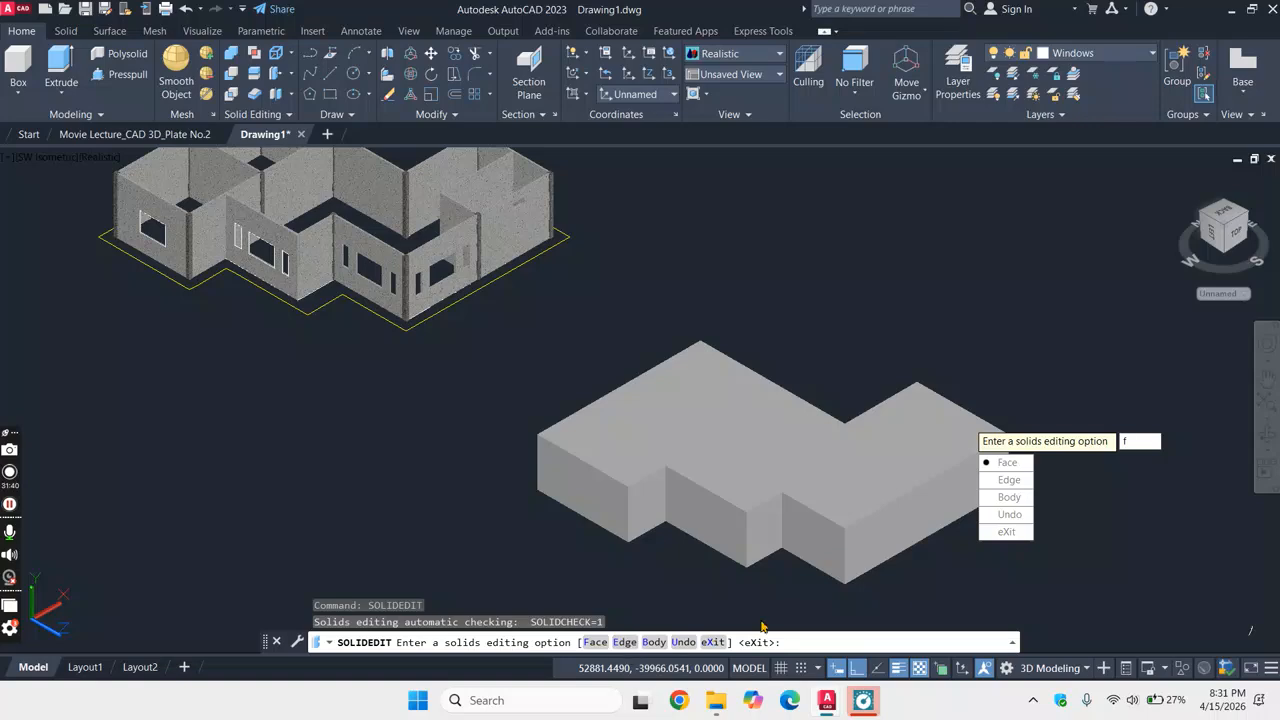
{"action": "type", "text": "f"}
{"action": "key", "text": "Return"}
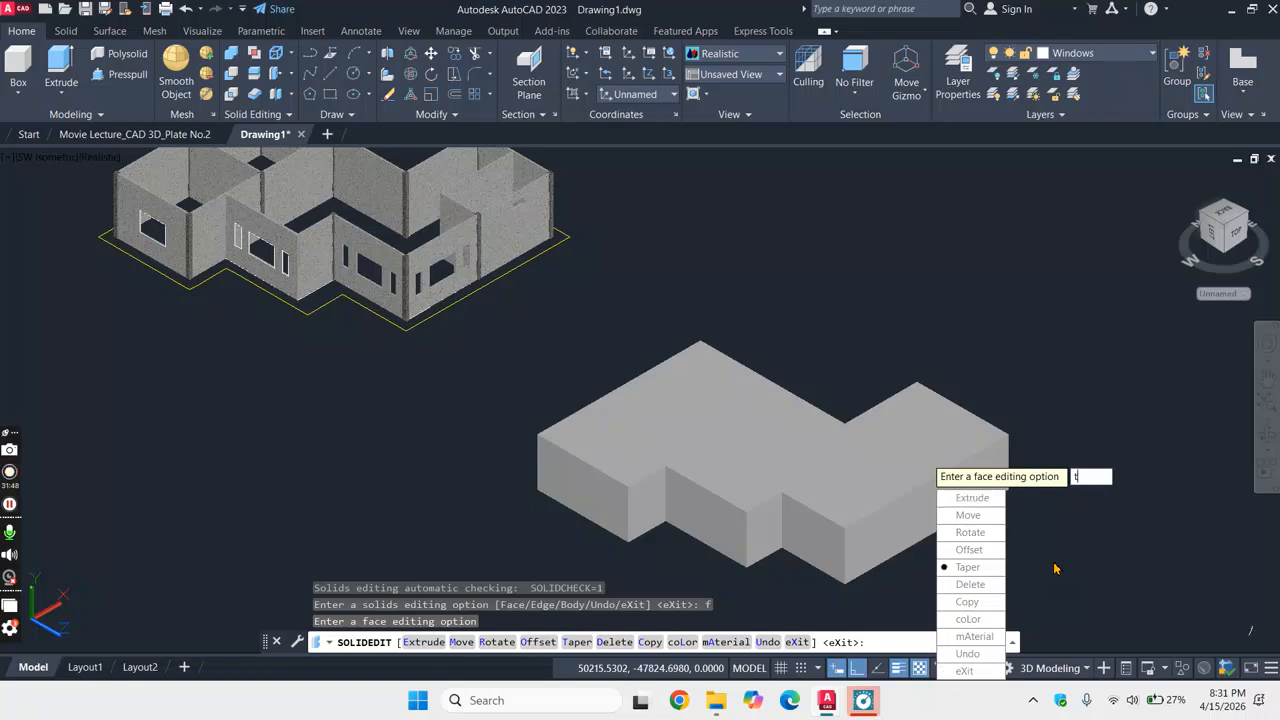
{"action": "key", "text": "Return"}
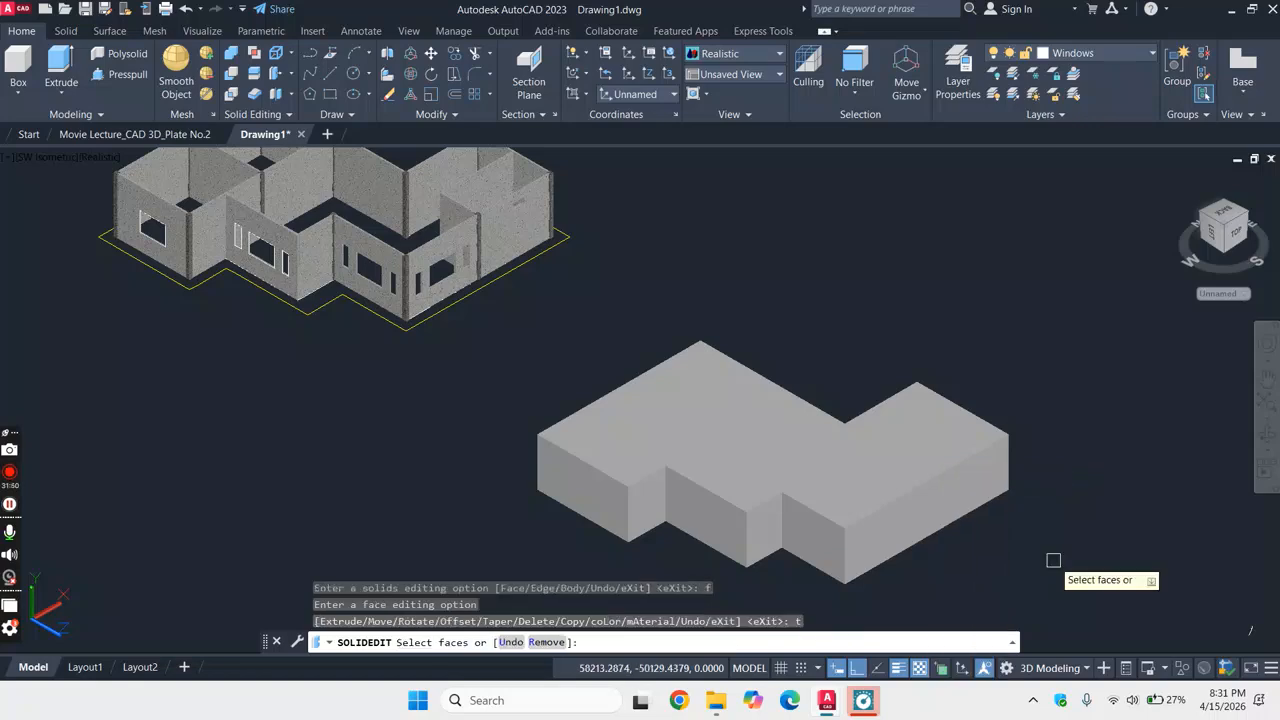
- Examine the separate yellow roof drawing with its ridge and hip lines and compare it with the extruded roof block
{"action": "scroll", "coordinate": [996, 520], "scroll_direction": "down", "scroll_amount": 5}
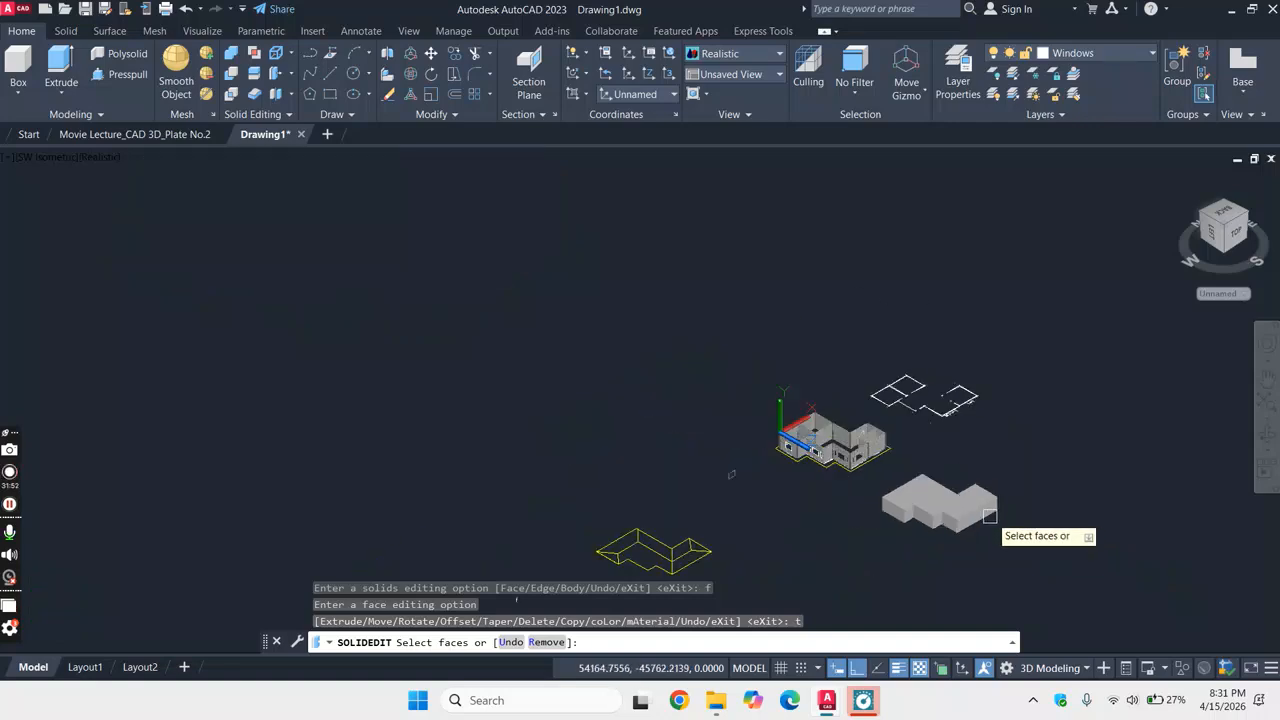
{"action": "scroll", "coordinate": [913, 401], "scroll_direction": "up", "scroll_amount": 4}
{"action": "scroll", "coordinate": [913, 401], "scroll_direction": "down", "scroll_amount": 3}
{"action": "scroll", "coordinate": [851, 450], "scroll_direction": "up", "scroll_amount": 2}
{"action": "scroll", "coordinate": [761, 501], "scroll_direction": "down", "scroll_amount": 3}
{"action": "scroll", "coordinate": [761, 501], "scroll_direction": "up", "scroll_amount": 6}
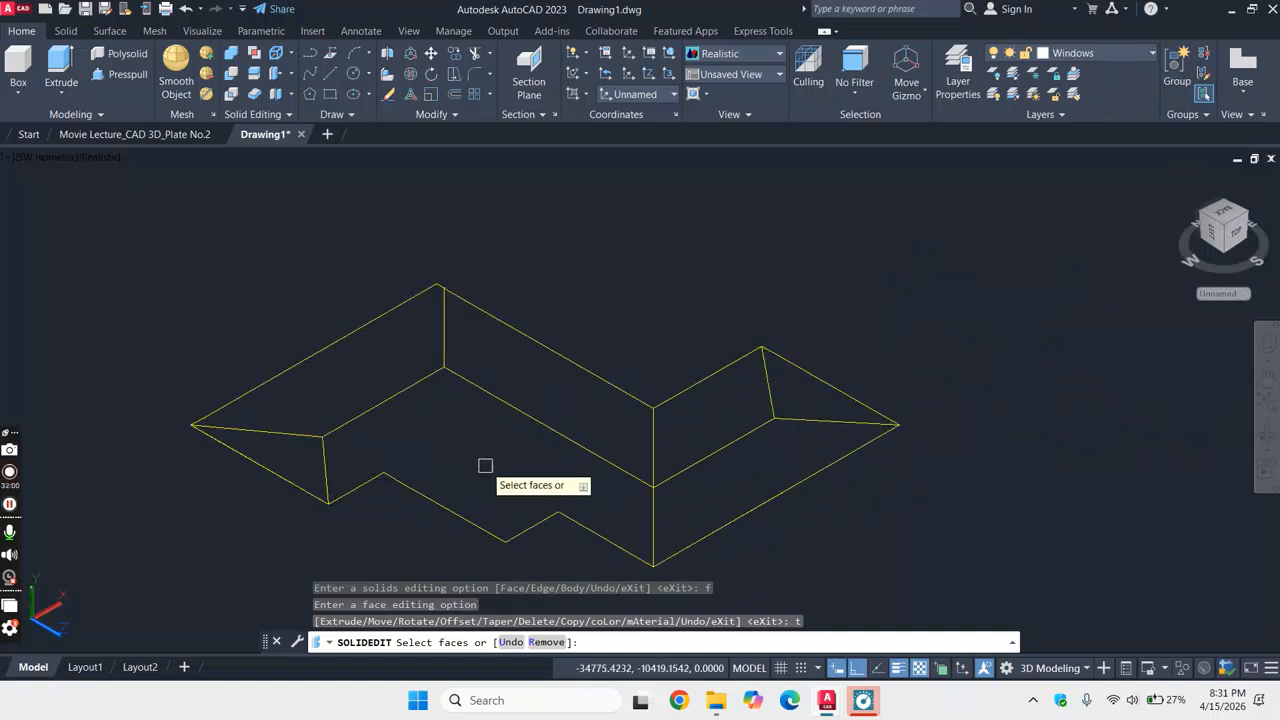
{"action": "scroll", "coordinate": [500, 445], "scroll_direction": "down", "scroll_amount": 6}
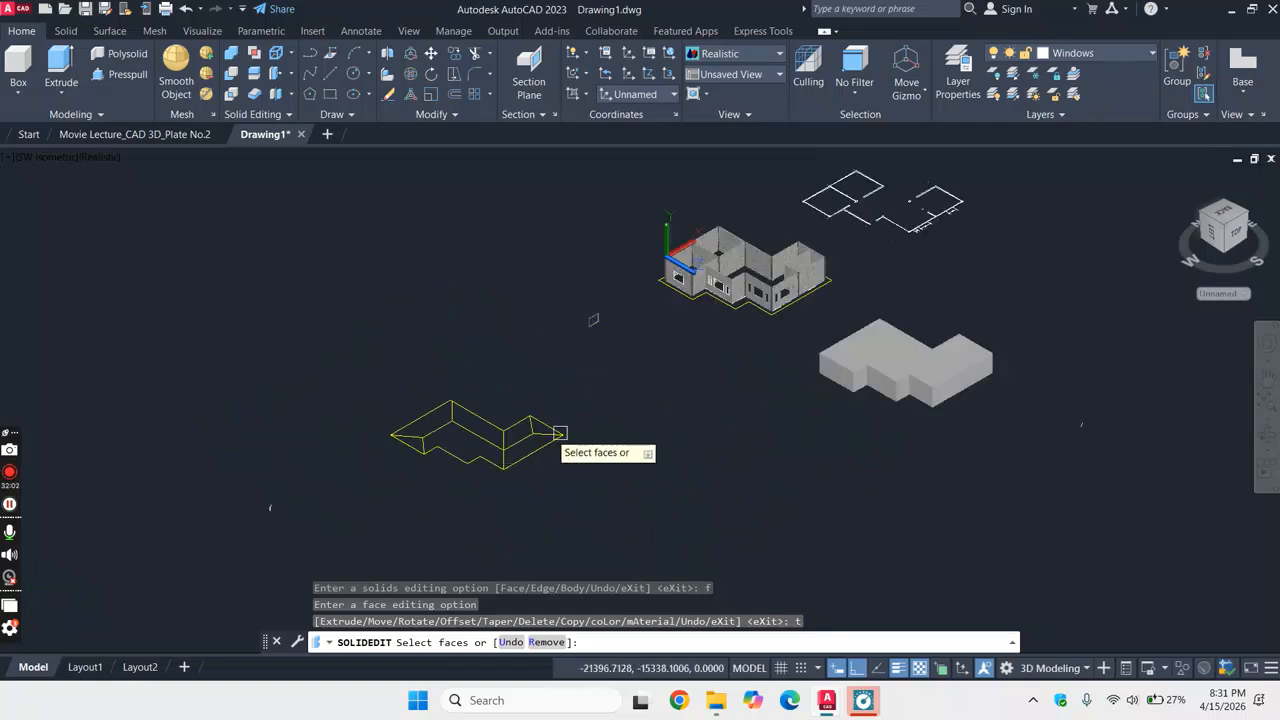
{"action": "scroll", "coordinate": [838, 367], "scroll_direction": "up", "scroll_amount": 3}
{"action": "scroll", "coordinate": [830, 380], "scroll_direction": "up", "scroll_amount": 2}
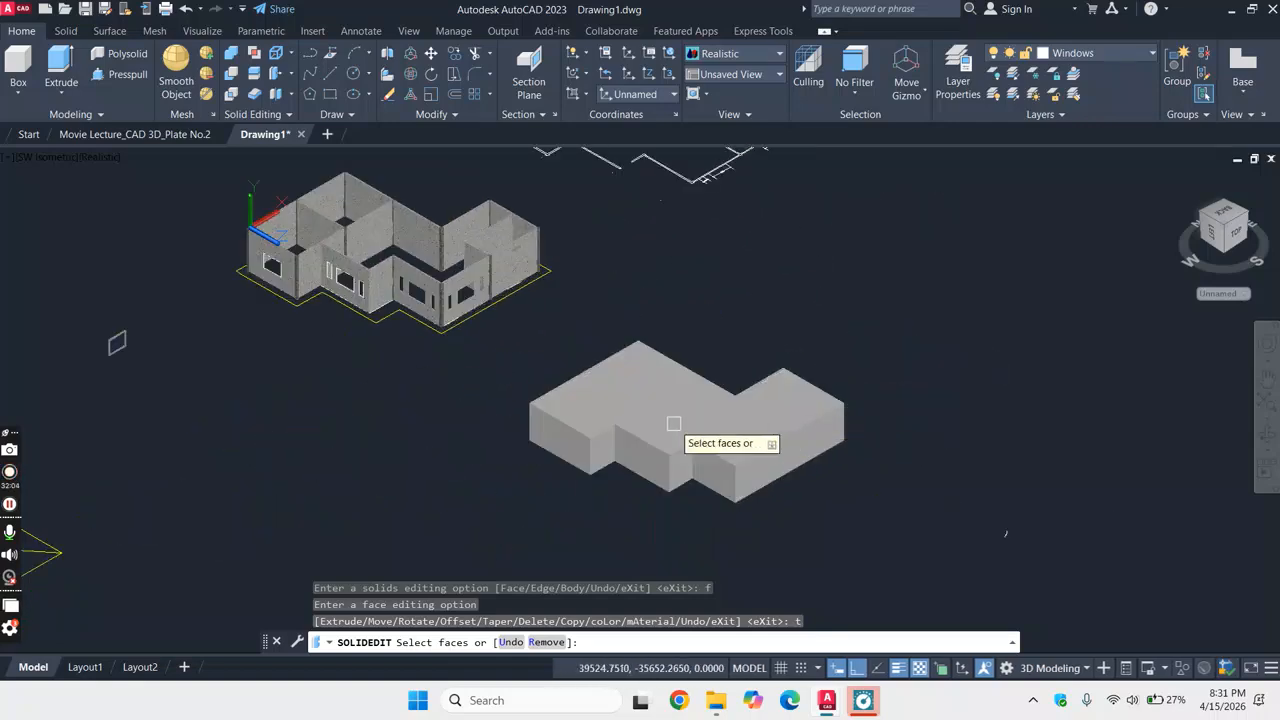
{"action": "scroll", "coordinate": [580, 445], "scroll_direction": "up", "scroll_amount": 2}
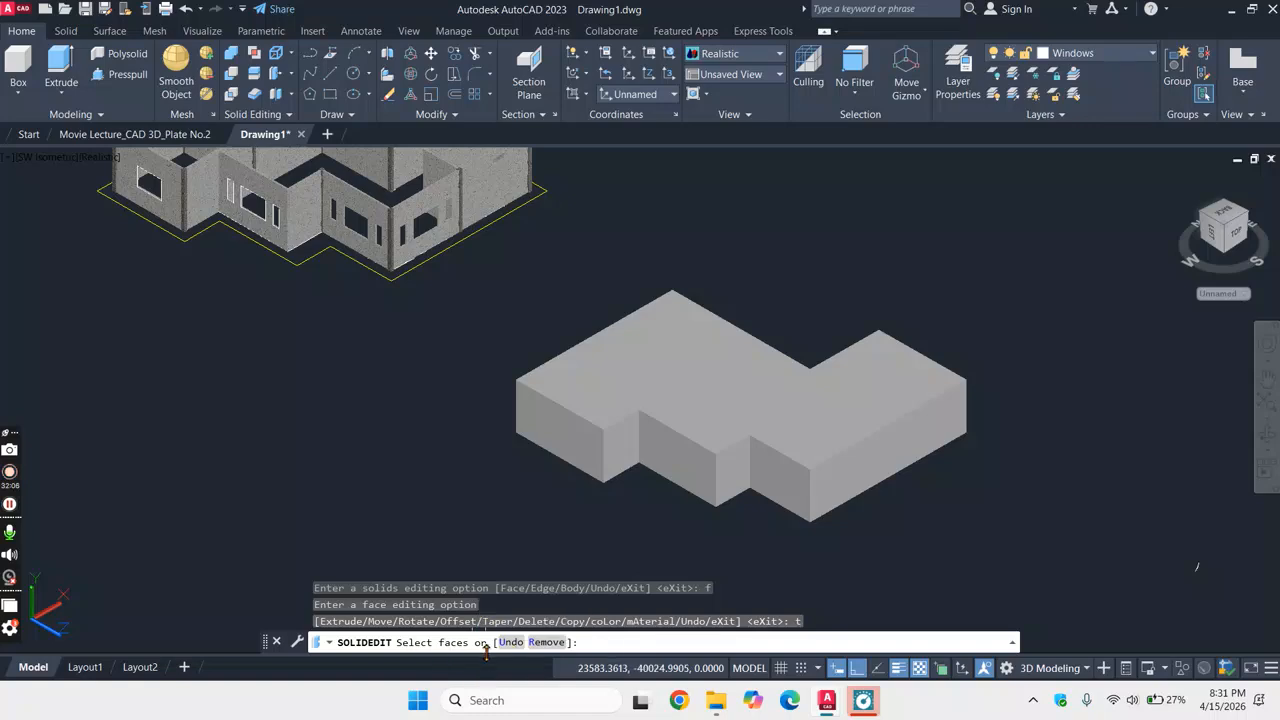
- Taper the six visible front side faces of the roof block by 60 degrees along the first inner corner's vertical edge and exit solid editing
{"action": "left_click", "coordinate": [570, 433]}
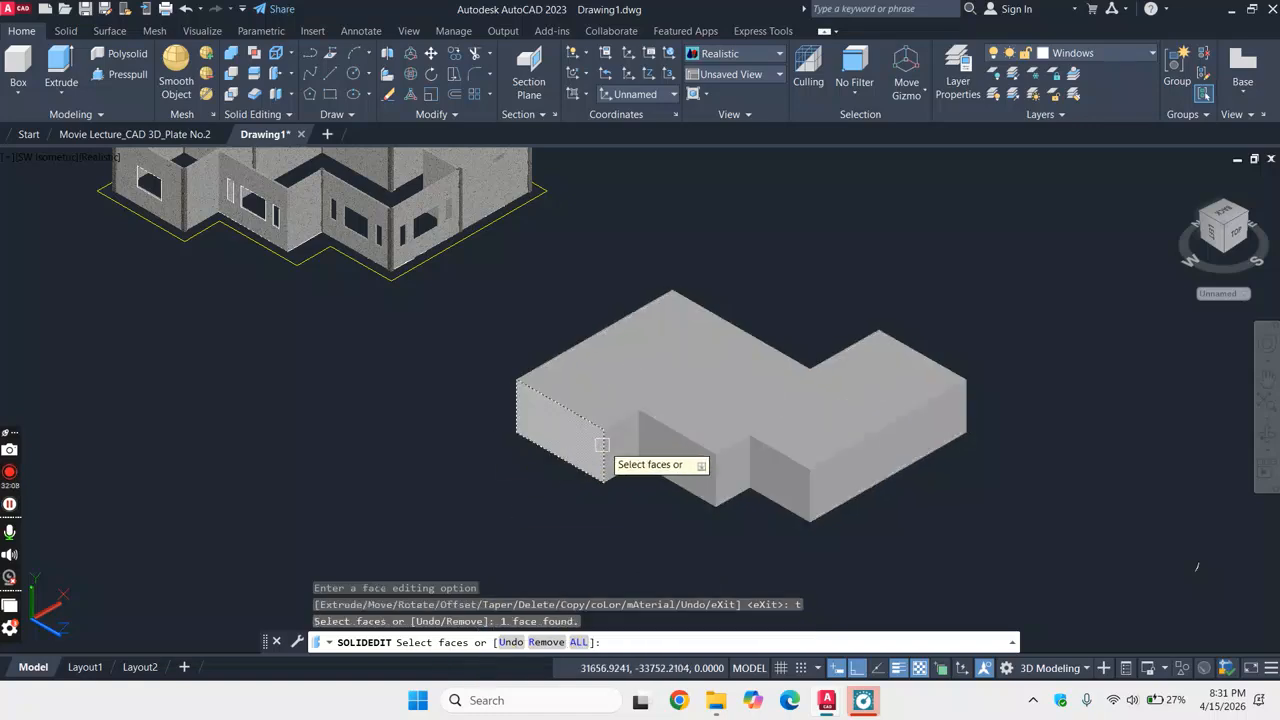
{"action": "left_click", "coordinate": [620, 450]}
{"action": "left_click", "coordinate": [684, 455]}
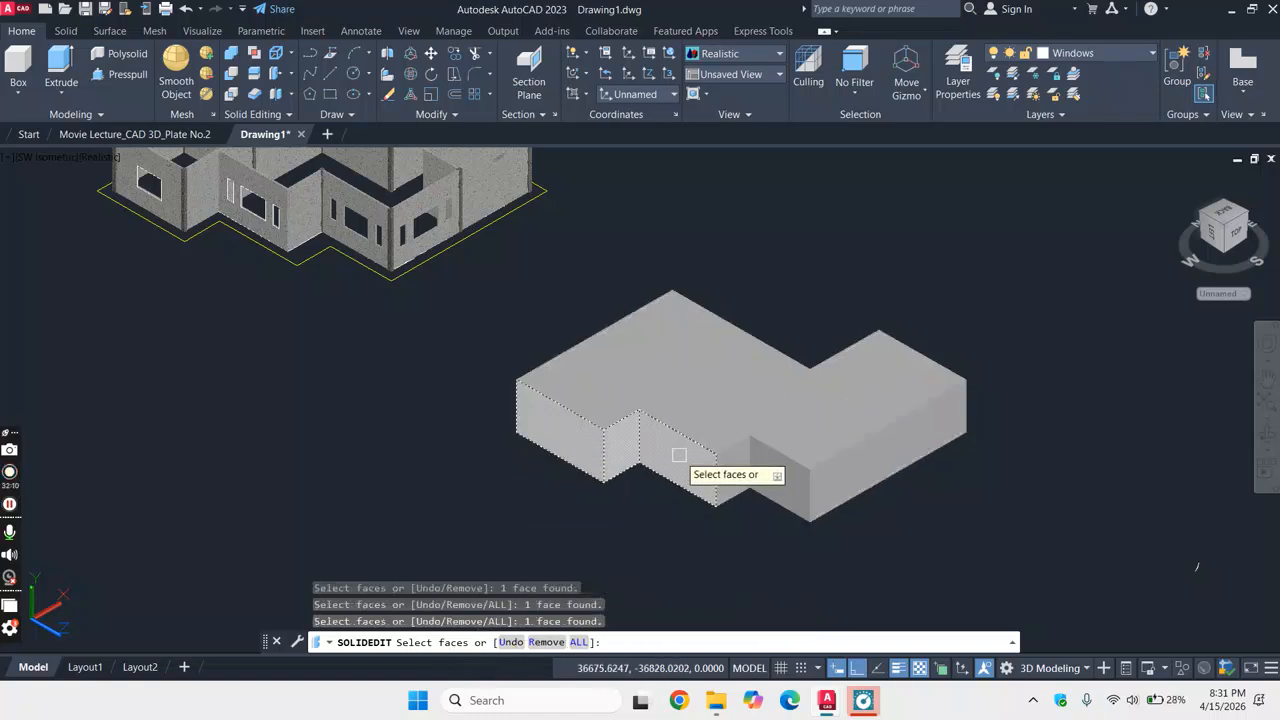
{"action": "left_click", "coordinate": [737, 470]}
{"action": "left_click", "coordinate": [772, 476]}
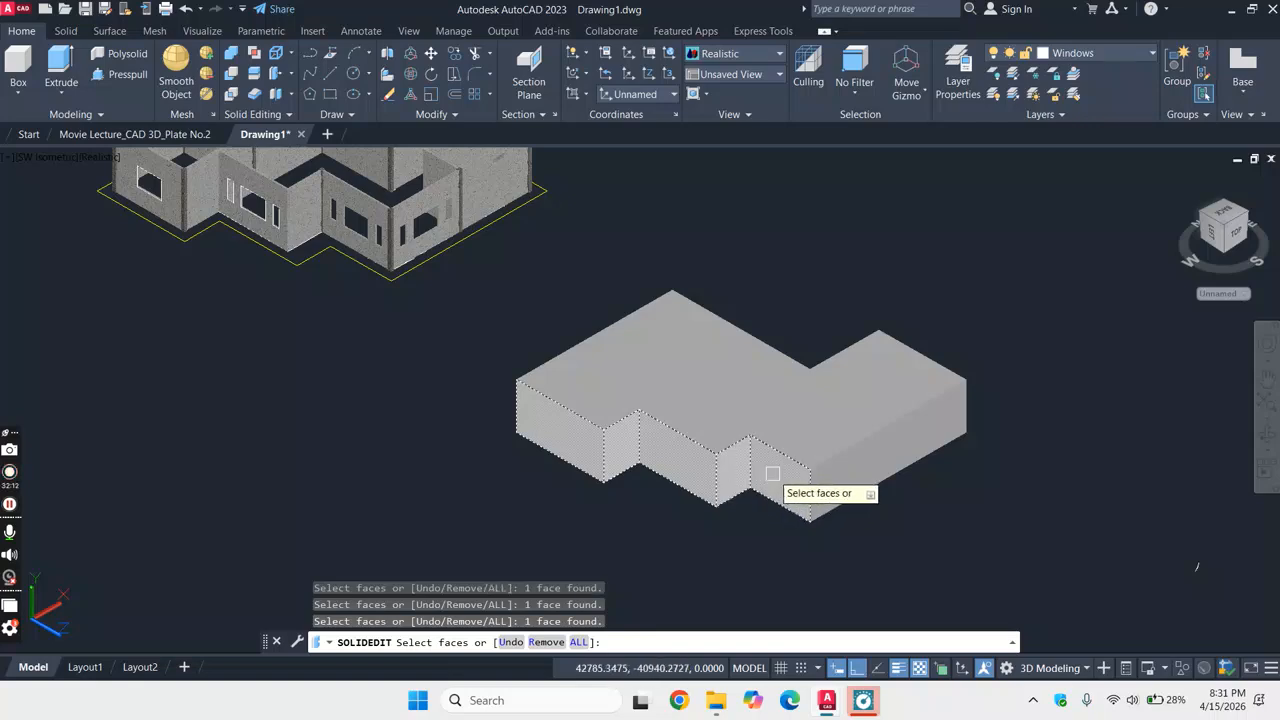
{"action": "left_click", "coordinate": [856, 469]}
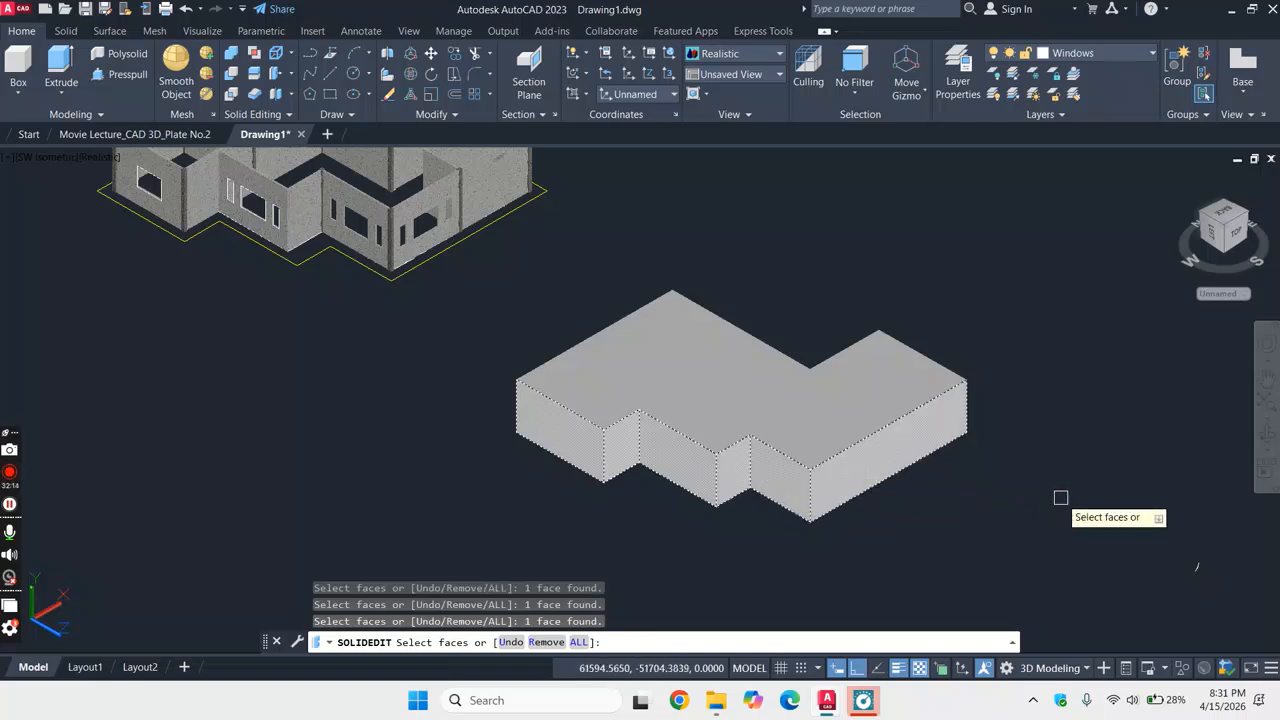
{"action": "key", "text": "Return"}
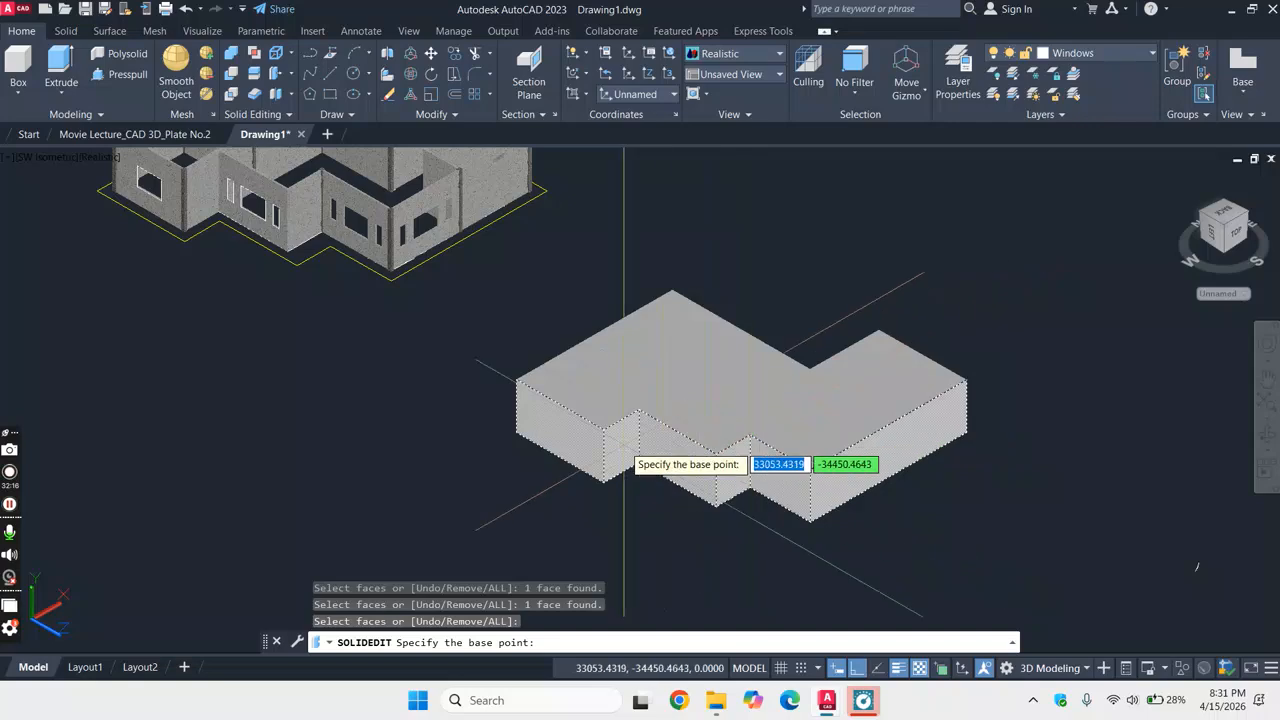
{"action": "scroll", "coordinate": [590, 450], "scroll_direction": "up", "scroll_amount": 3}
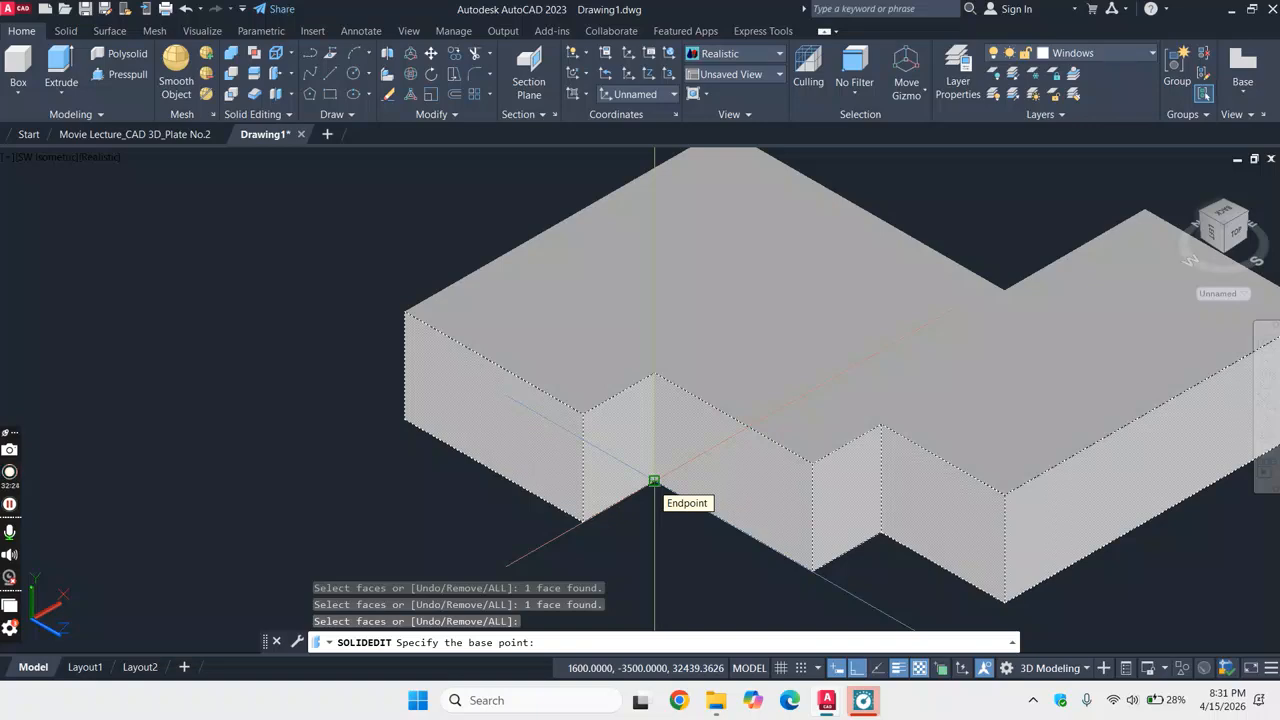
{"action": "left_click", "coordinate": [654, 481]}
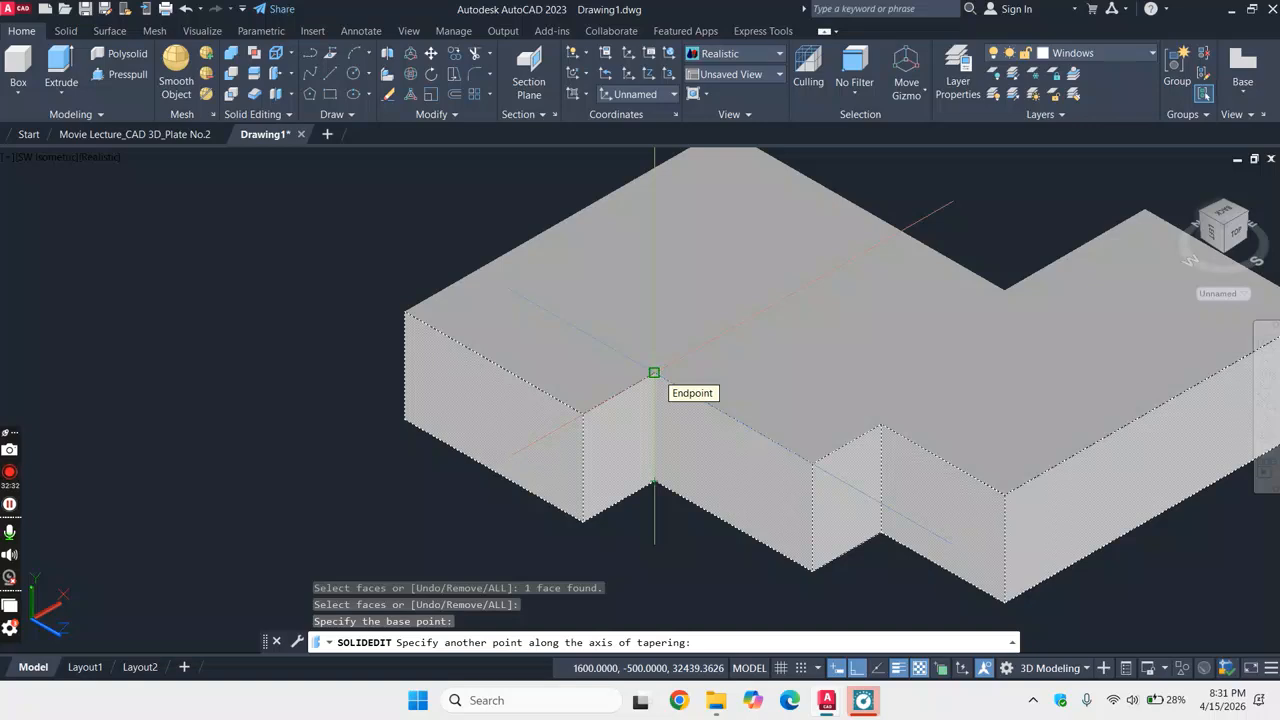
{"action": "left_click", "coordinate": [654, 372]}
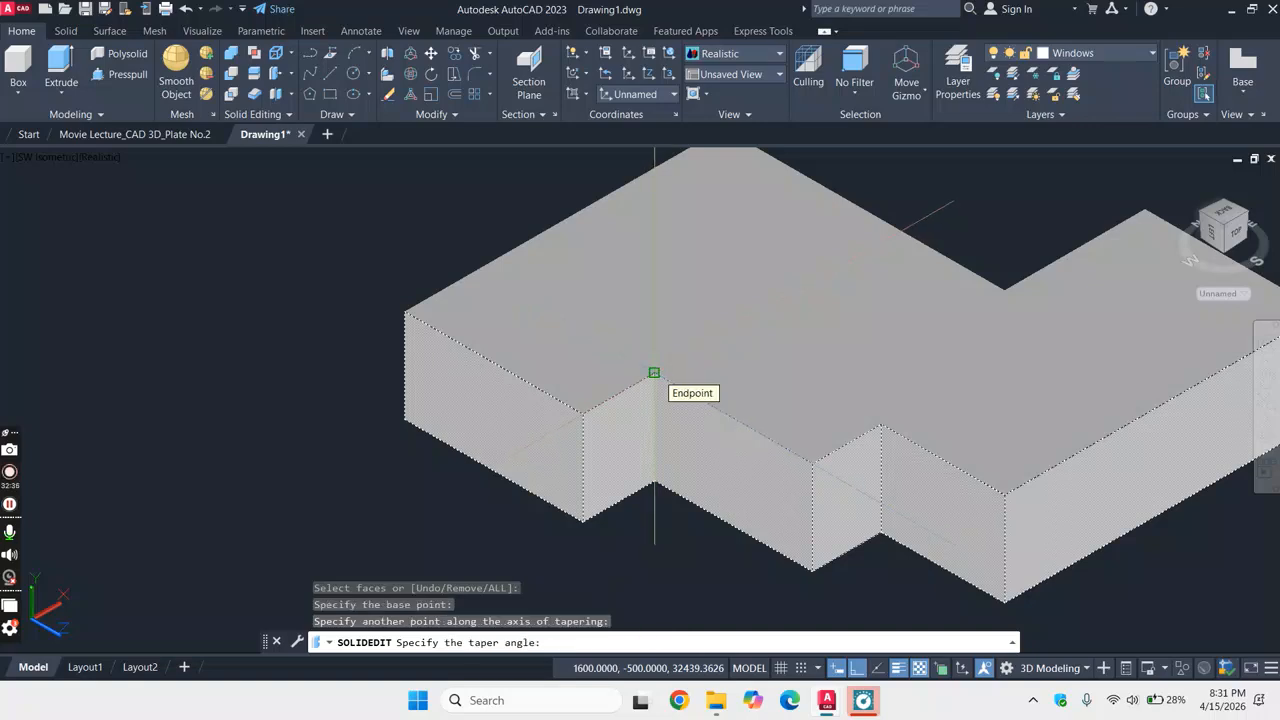
{"action": "type", "text": "60"}
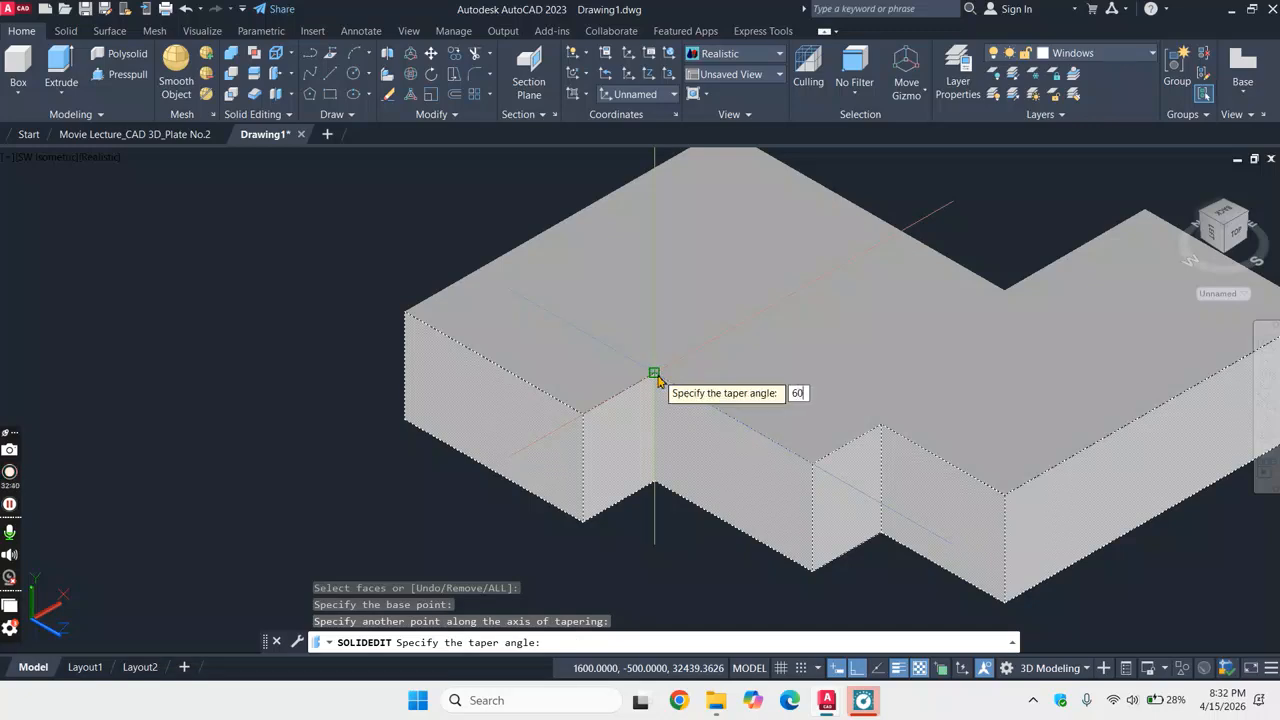
{"action": "key", "text": "Return"}
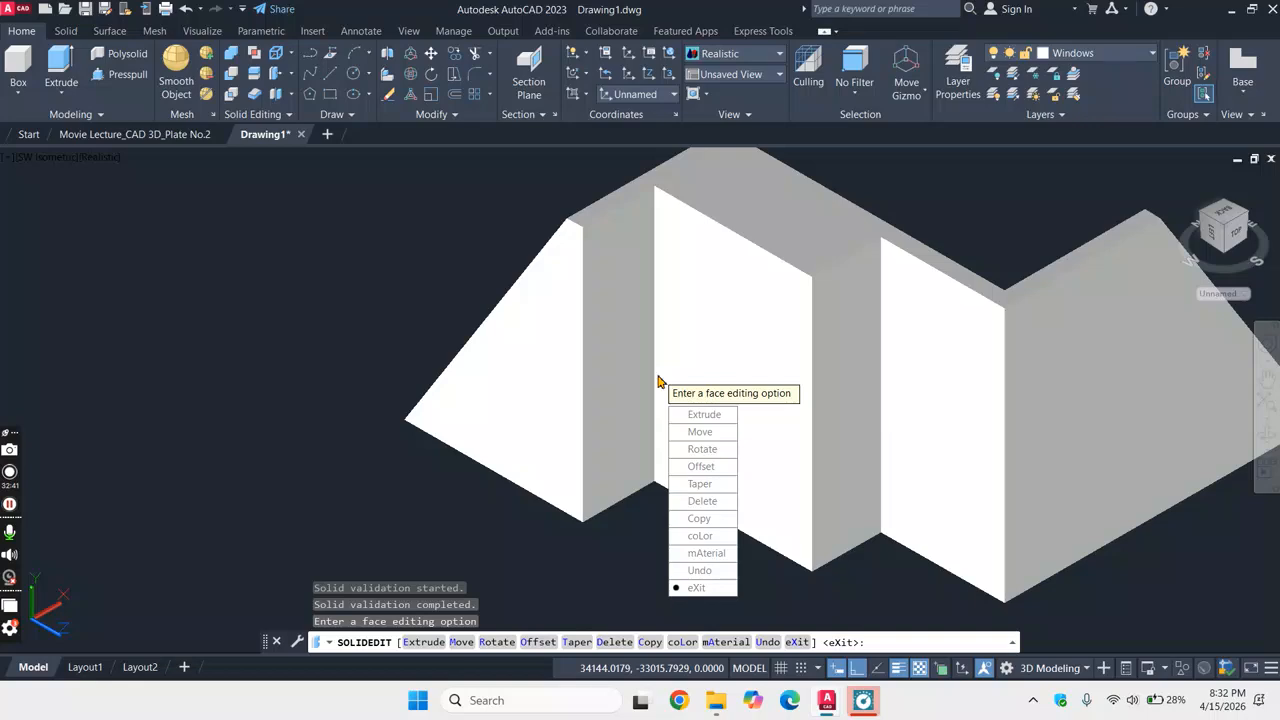
{"action": "left_click", "coordinate": [703, 588]}
{"action": "left_click", "coordinate": [695, 484]}
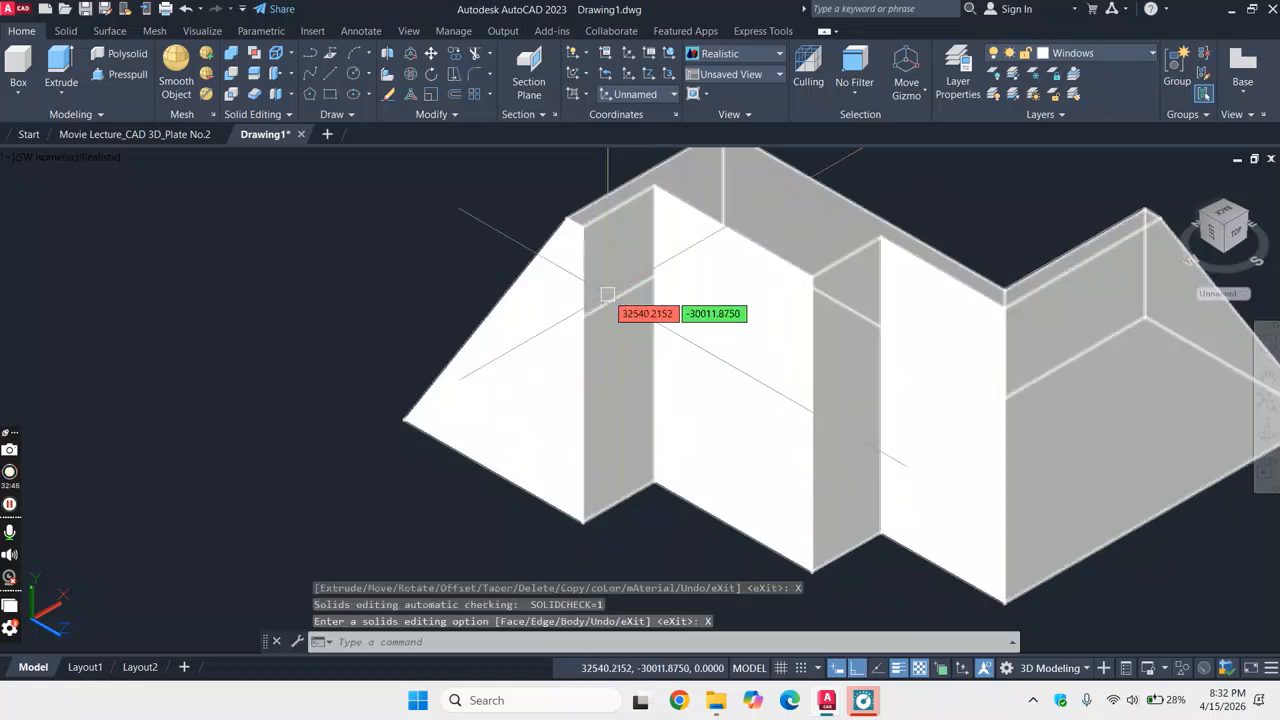
- Set the view to NE Isometric to expose the untapered back faces of the roof solid
{"action": "scroll", "coordinate": [607, 294], "scroll_direction": "down", "scroll_amount": 3}
{"action": "scroll", "coordinate": [845, 245], "scroll_direction": "up", "scroll_amount": 1}
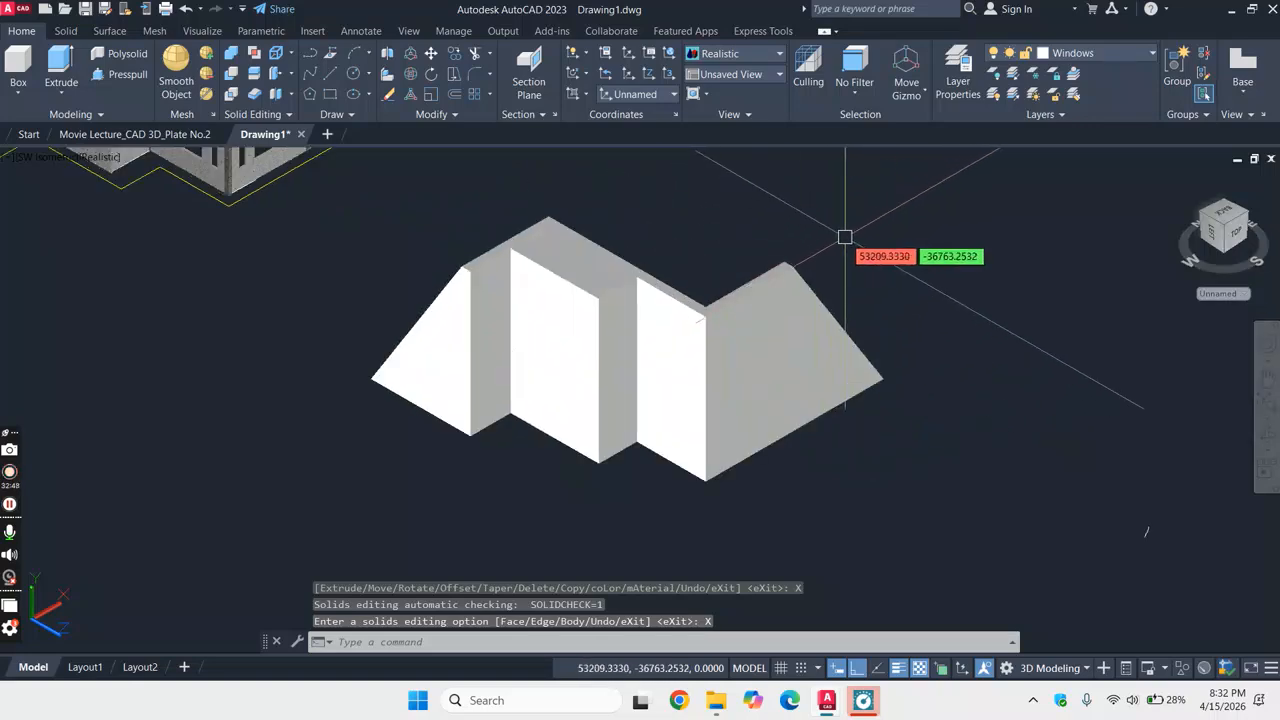
{"action": "left_click", "coordinate": [40, 165]}
{"action": "left_click", "coordinate": [108, 339]}
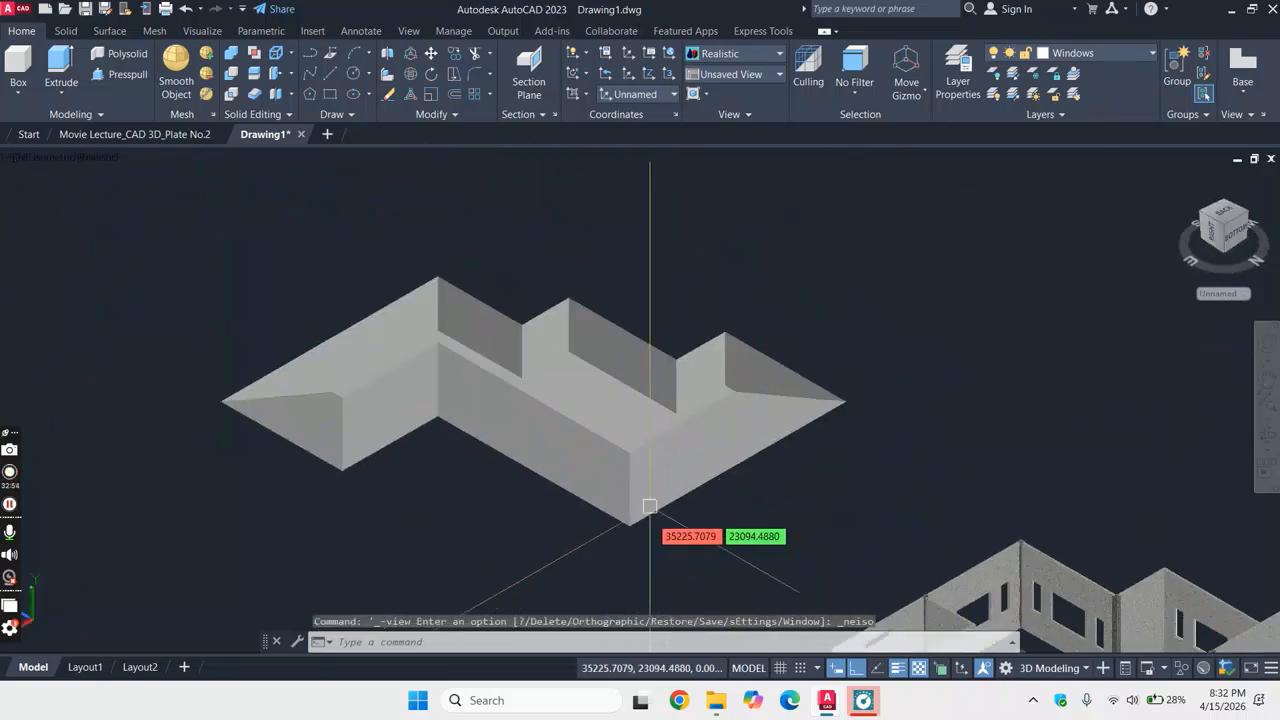
- Taper the four remaining back side faces of the roof solid by 60 degrees along the inner corner's vertical edge
{"action": "type", "text": "s"}
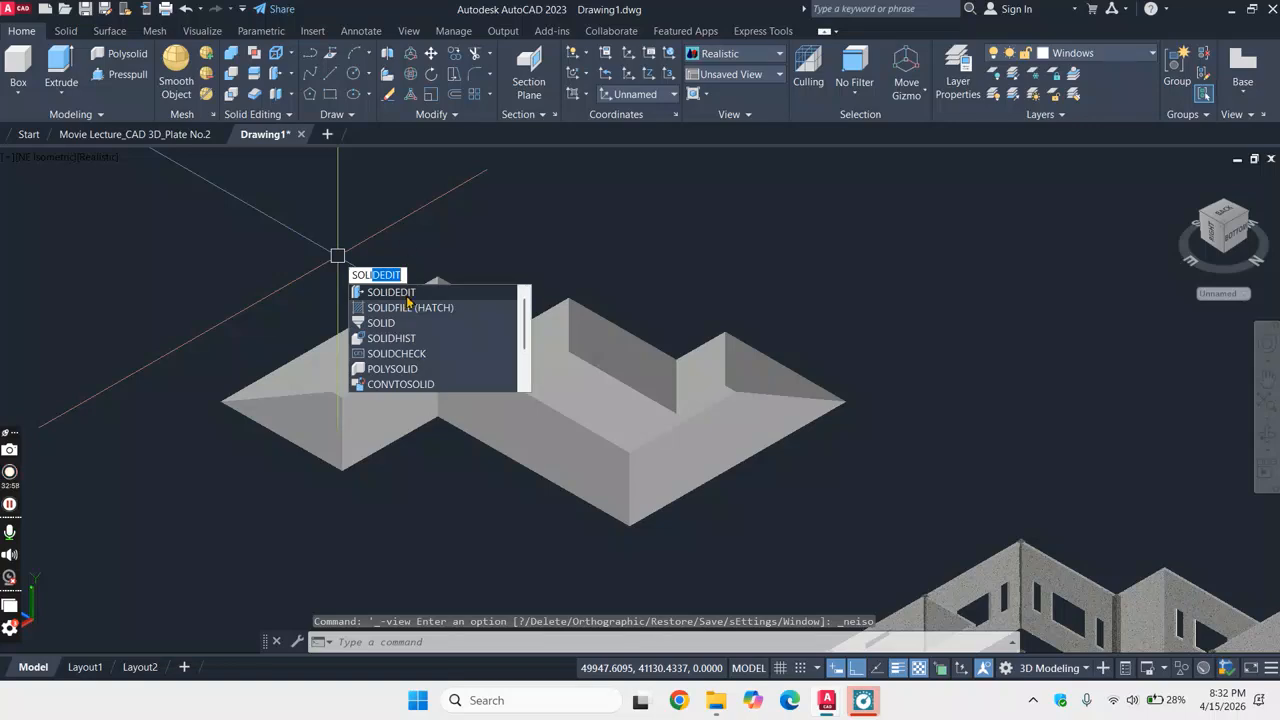
{"action": "left_click", "coordinate": [409, 293]}
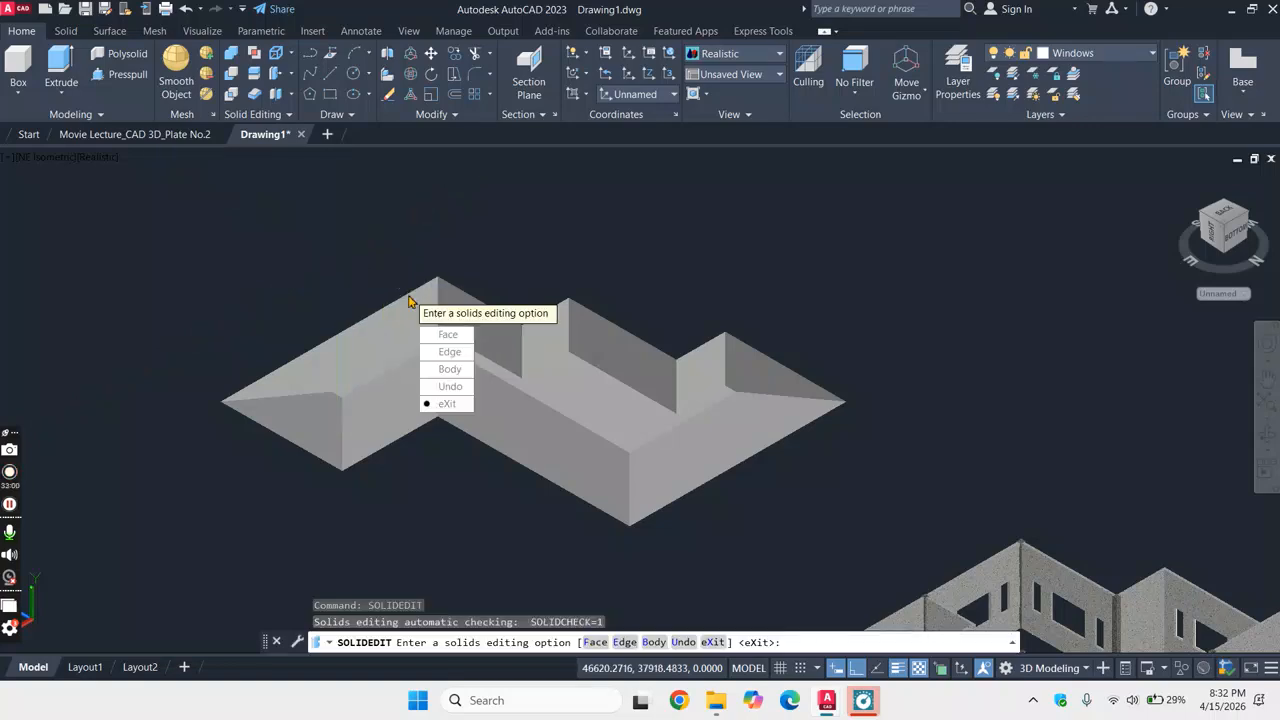
{"action": "left_click", "coordinate": [450, 337]}
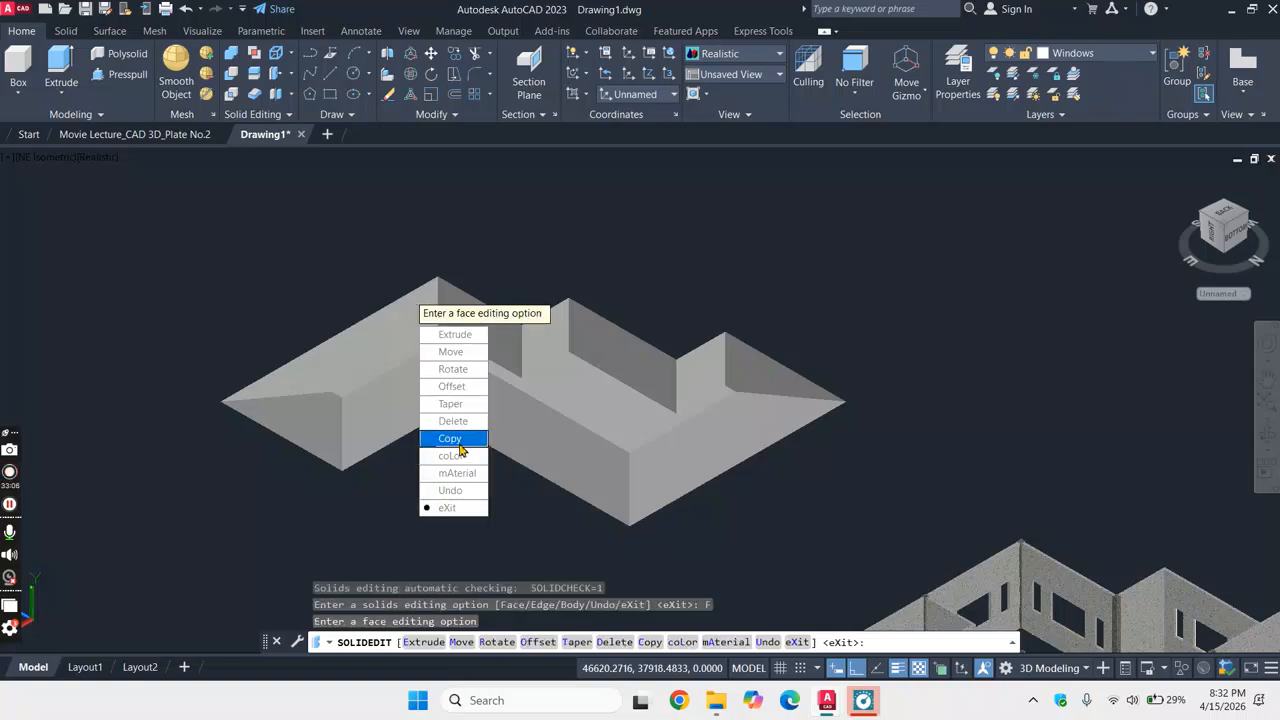
{"action": "left_click", "coordinate": [575, 645]}
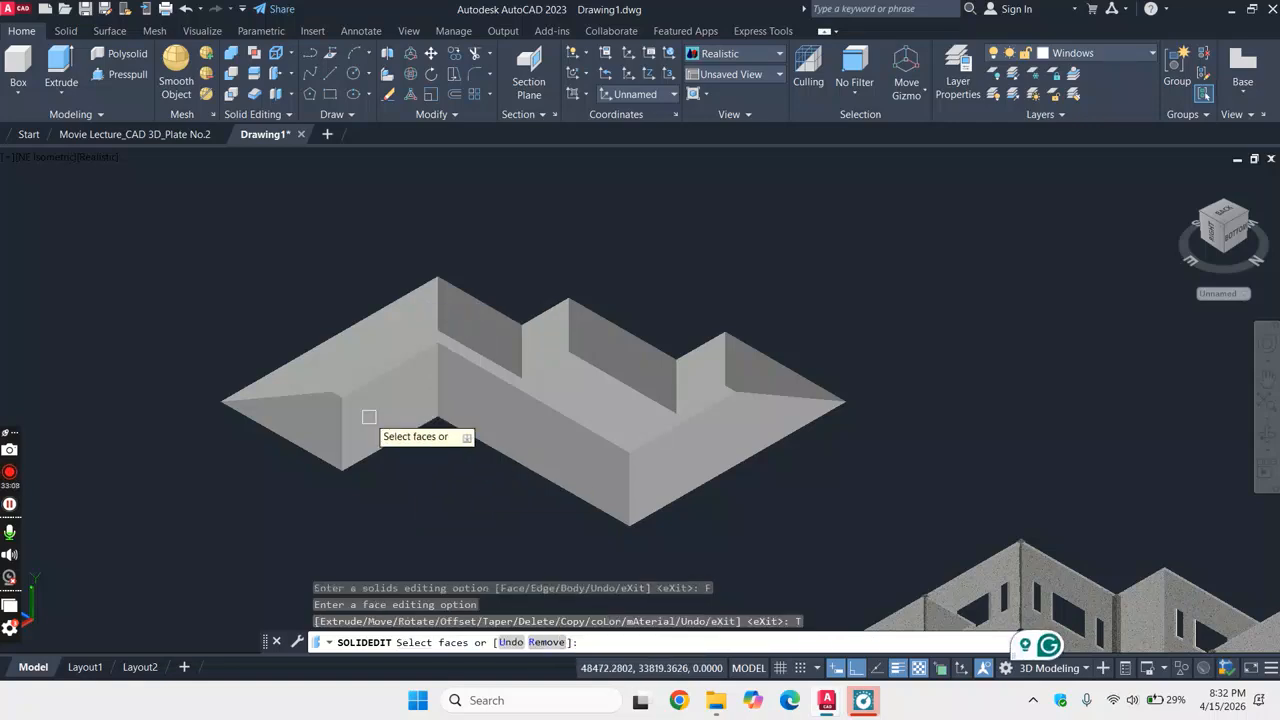
{"action": "left_click", "coordinate": [307, 416]}
{"action": "left_click", "coordinate": [398, 421]}
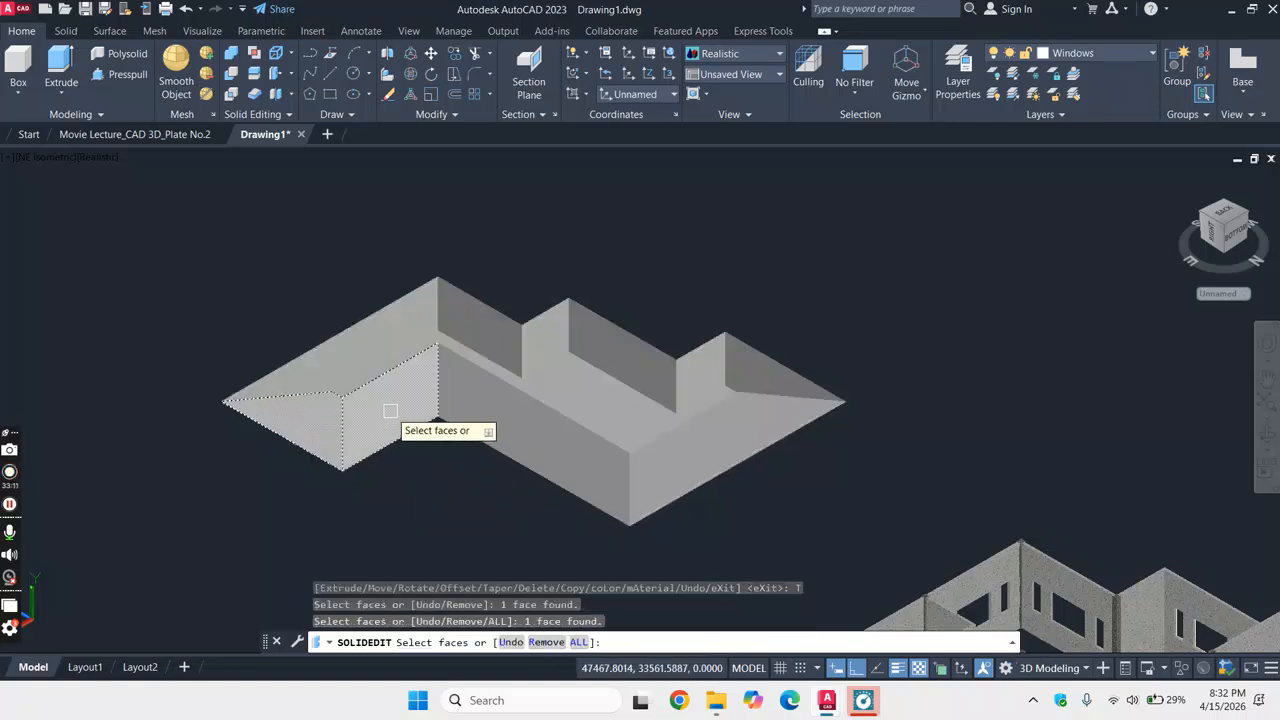
{"action": "left_click", "coordinate": [461, 411]}
{"action": "left_click", "coordinate": [675, 458]}
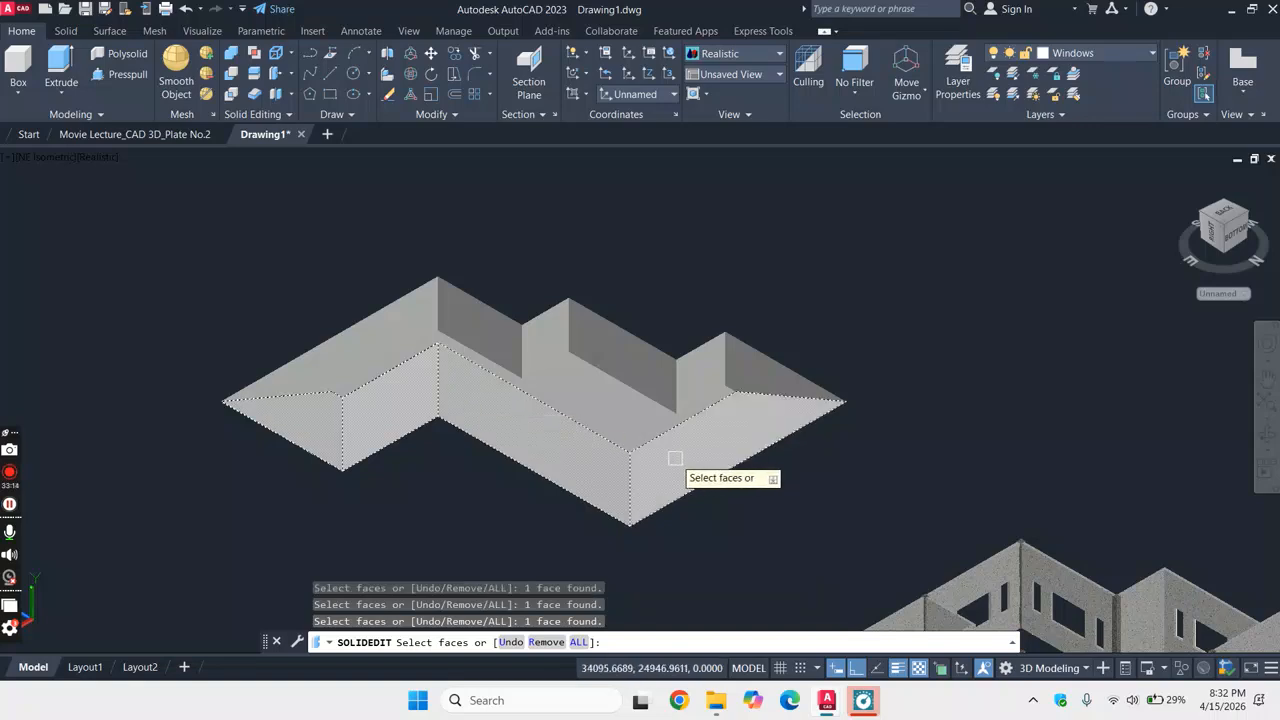
{"action": "key", "text": "Return"}
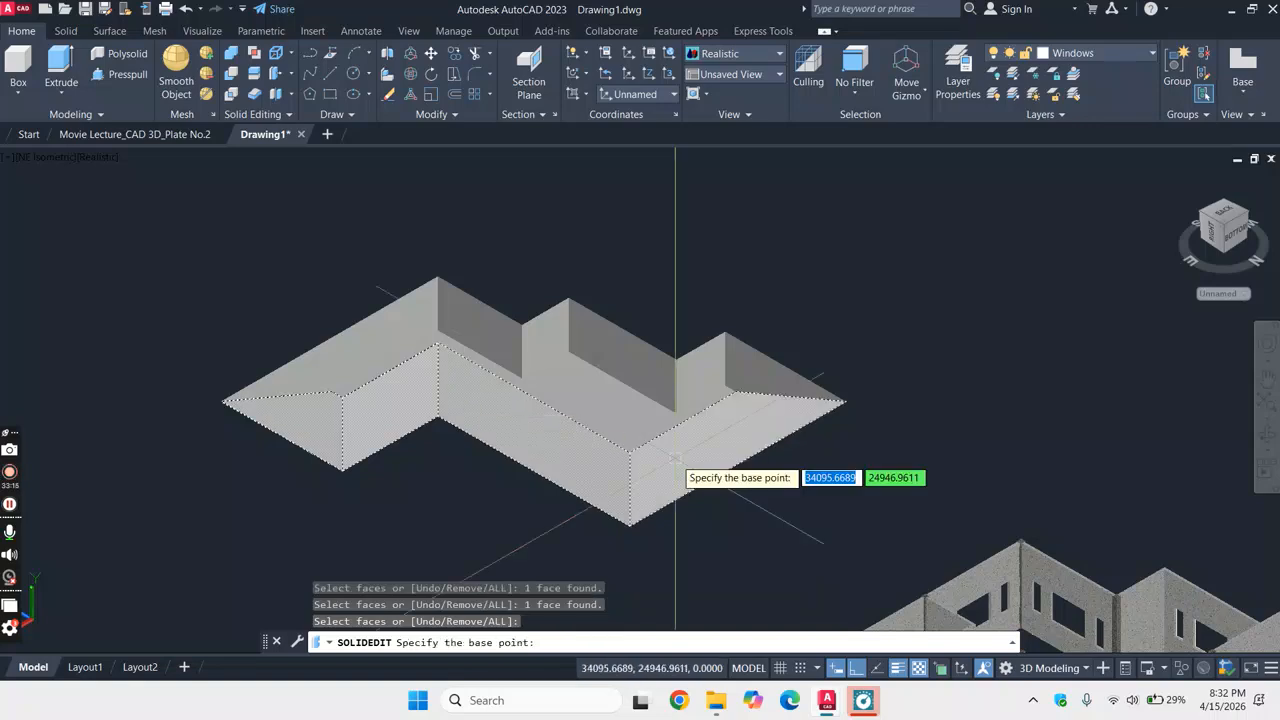
{"action": "left_click", "coordinate": [437, 415]}
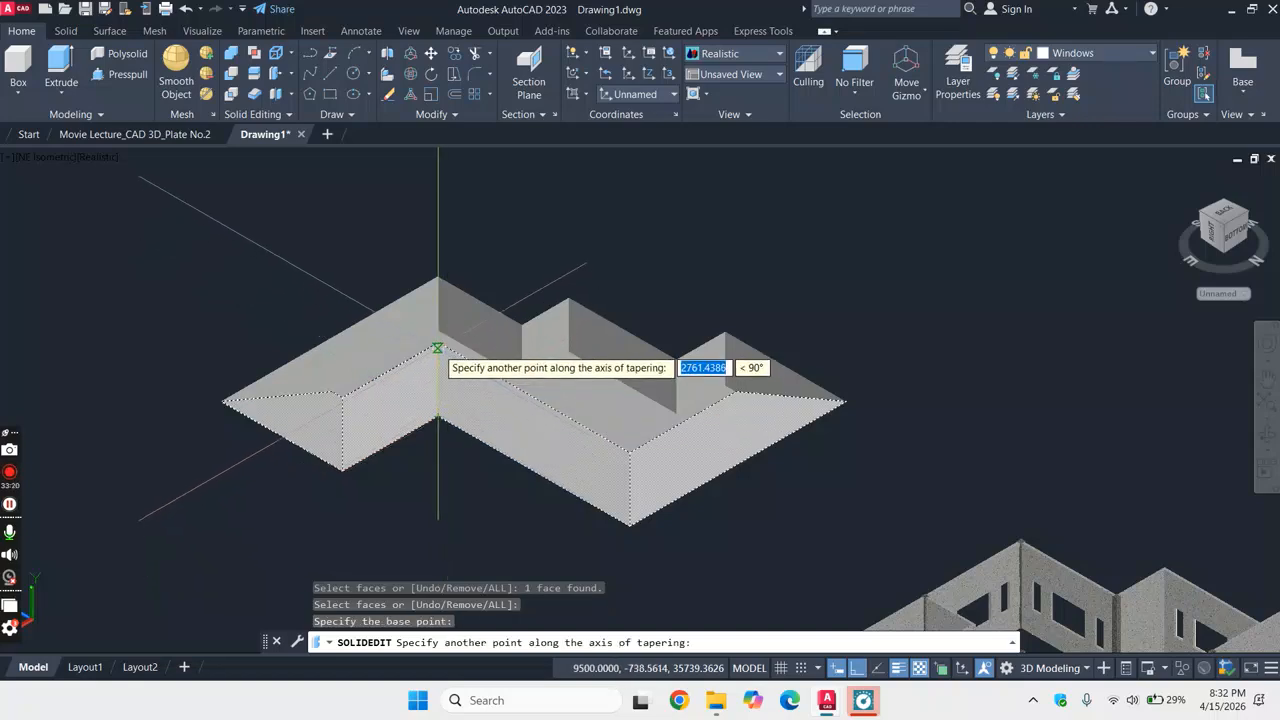
{"action": "left_click", "coordinate": [437, 342]}
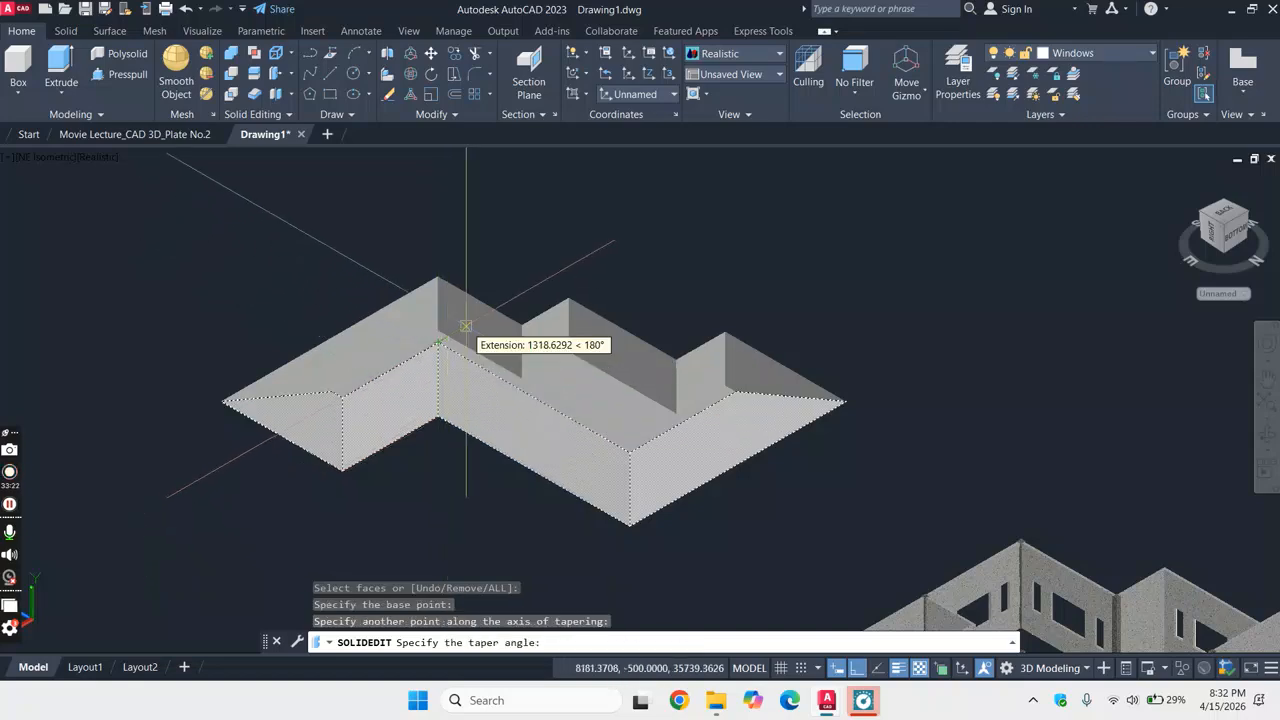
{"action": "type", "text": "6"}
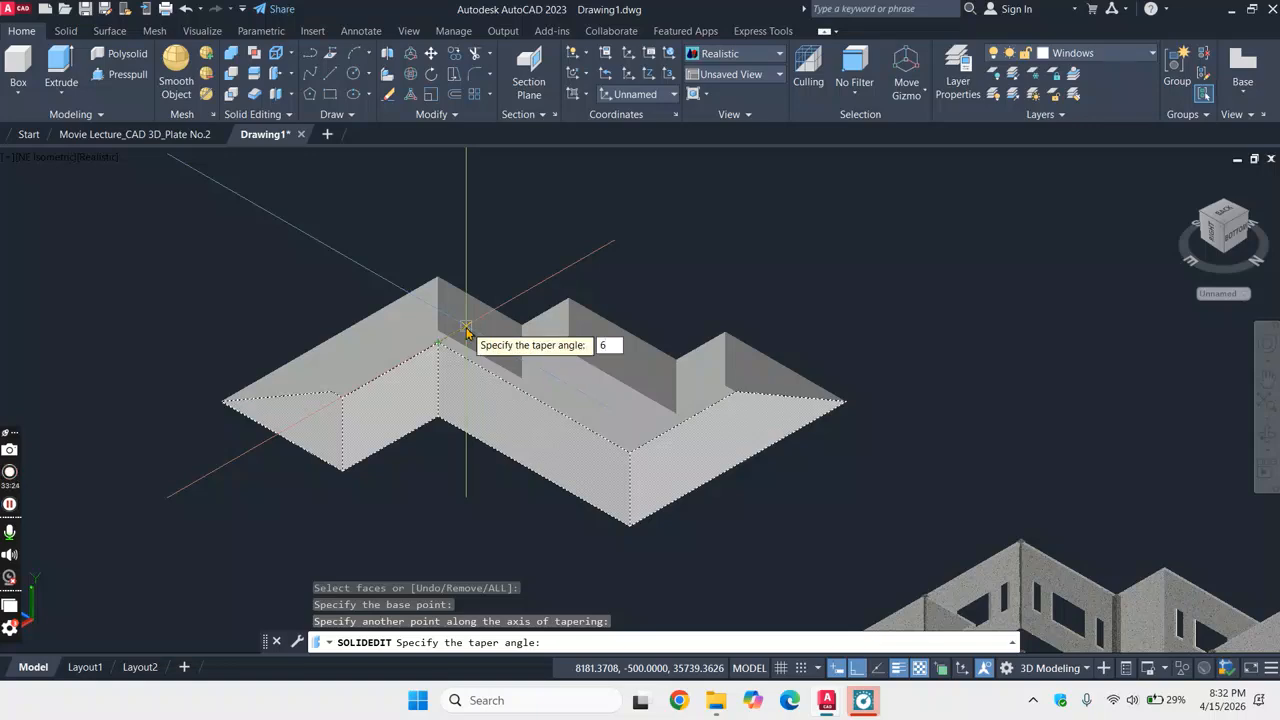
{"action": "type", "text": "0"}
{"action": "key", "text": "Return"}
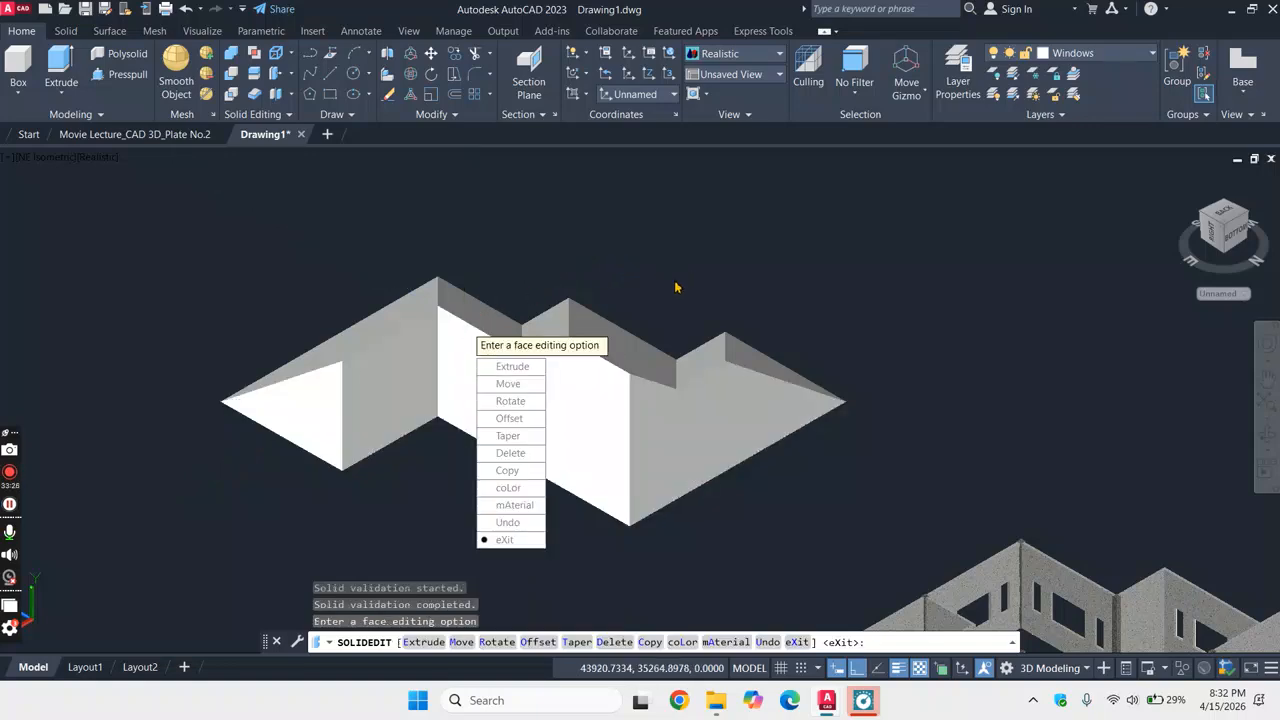
- Exit solid editing and set the view to SW Isometric to show the front of the tapered roof solid
{"action": "left_click", "coordinate": [505, 539]}
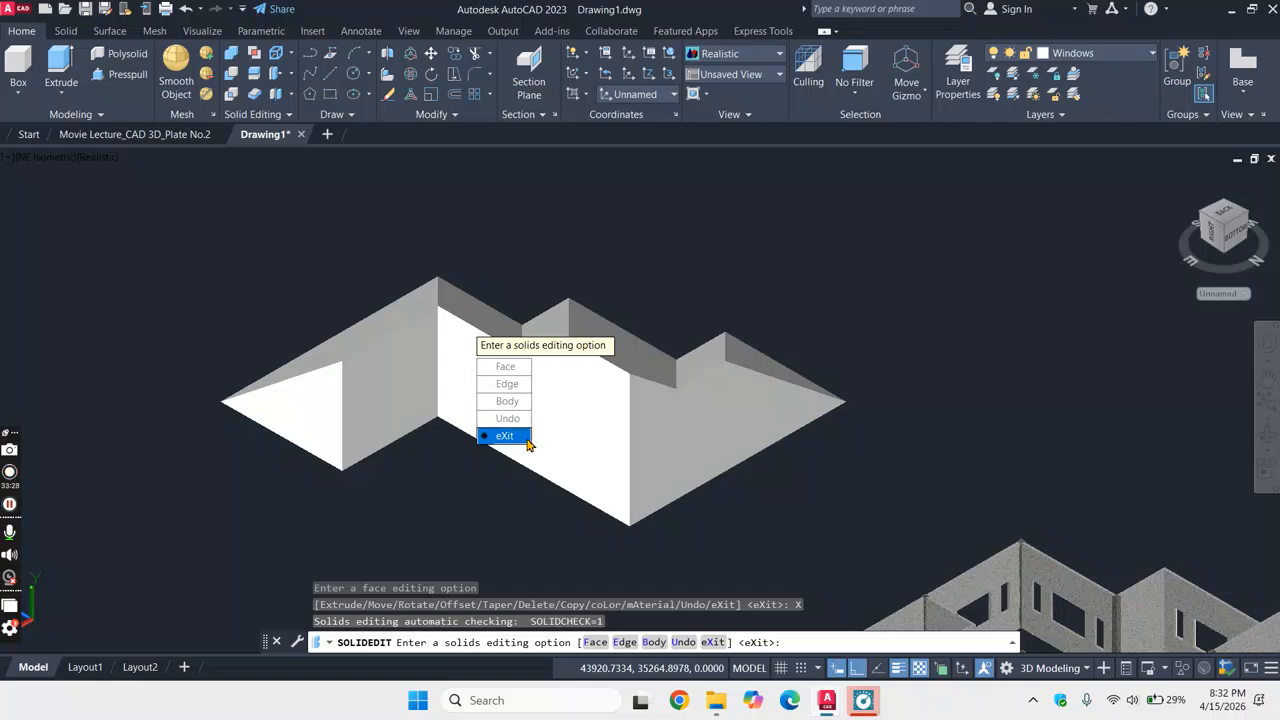
{"action": "left_click", "coordinate": [507, 436]}
{"action": "scroll", "coordinate": [473, 268], "scroll_direction": "down", "scroll_amount": 4}
{"action": "scroll", "coordinate": [599, 241], "scroll_direction": "up", "scroll_amount": 3}
{"action": "scroll", "coordinate": [583, 251], "scroll_direction": "down", "scroll_amount": 4}
{"action": "scroll", "coordinate": [623, 277], "scroll_direction": "up", "scroll_amount": 4}
{"action": "left_click", "coordinate": [45, 157]}
{"action": "left_click", "coordinate": [137, 311]}
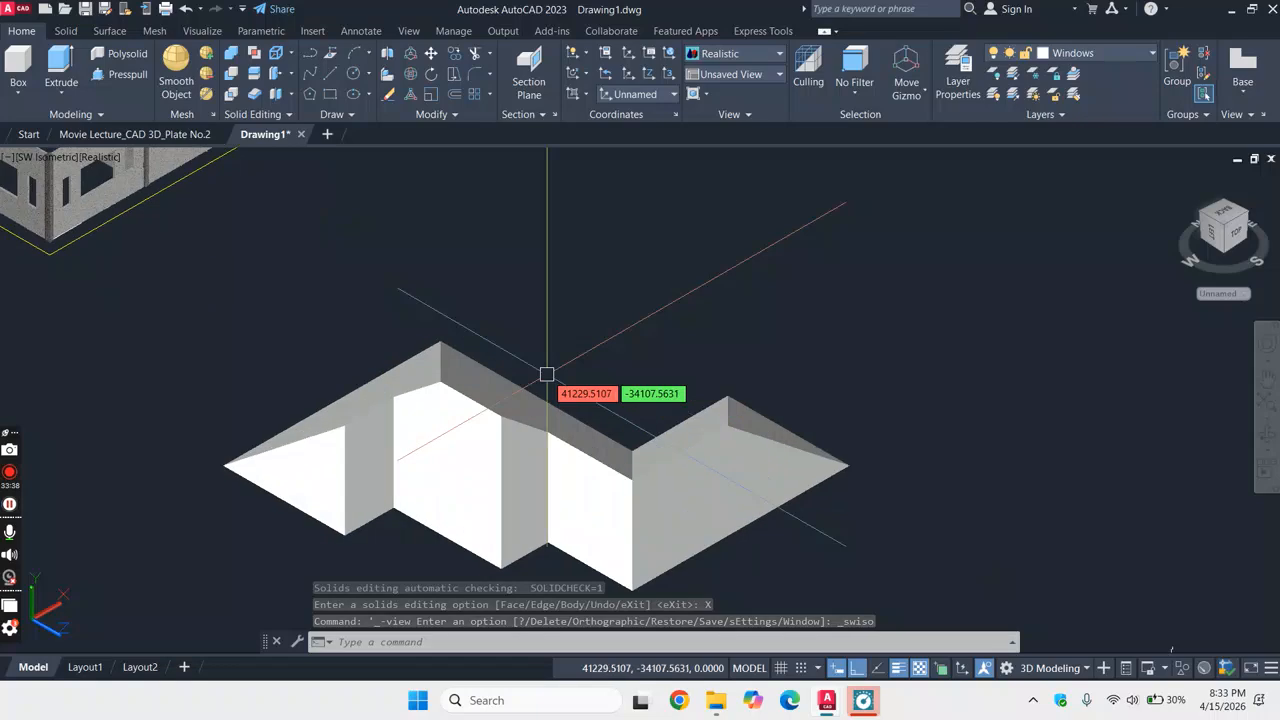
{"action": "scroll", "coordinate": [449, 437], "scroll_direction": "up", "scroll_amount": 3}
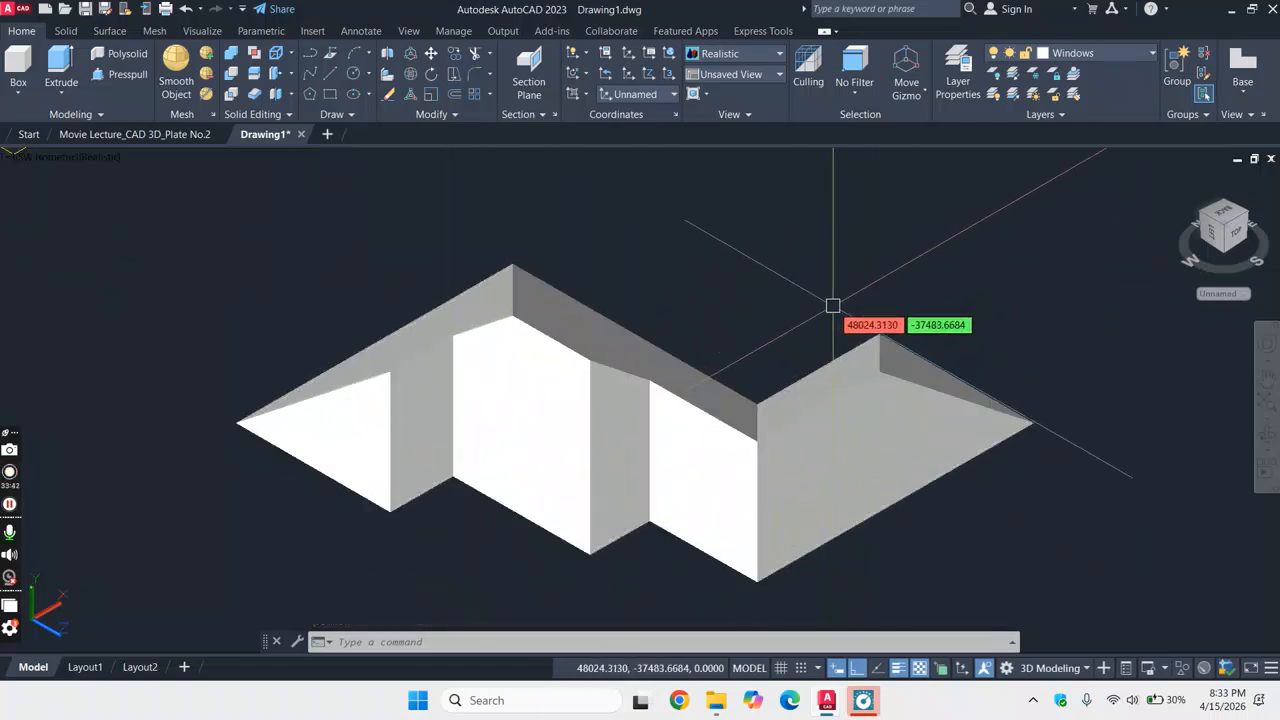
- Open the Materials Browser, list the Autodesk Library's Roofing materials and check the appearance of Spanish Tile - Red 3
{"action": "left_click", "coordinate": [408, 31]}
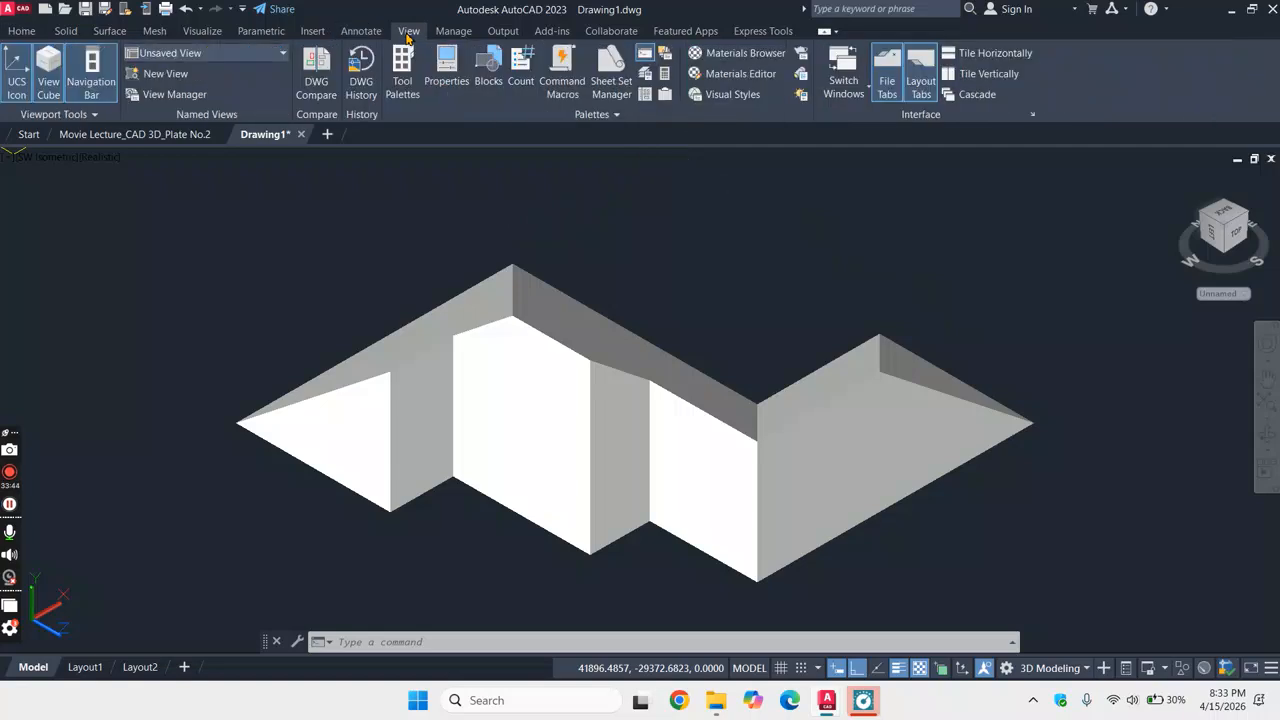
{"action": "left_click", "coordinate": [750, 54]}
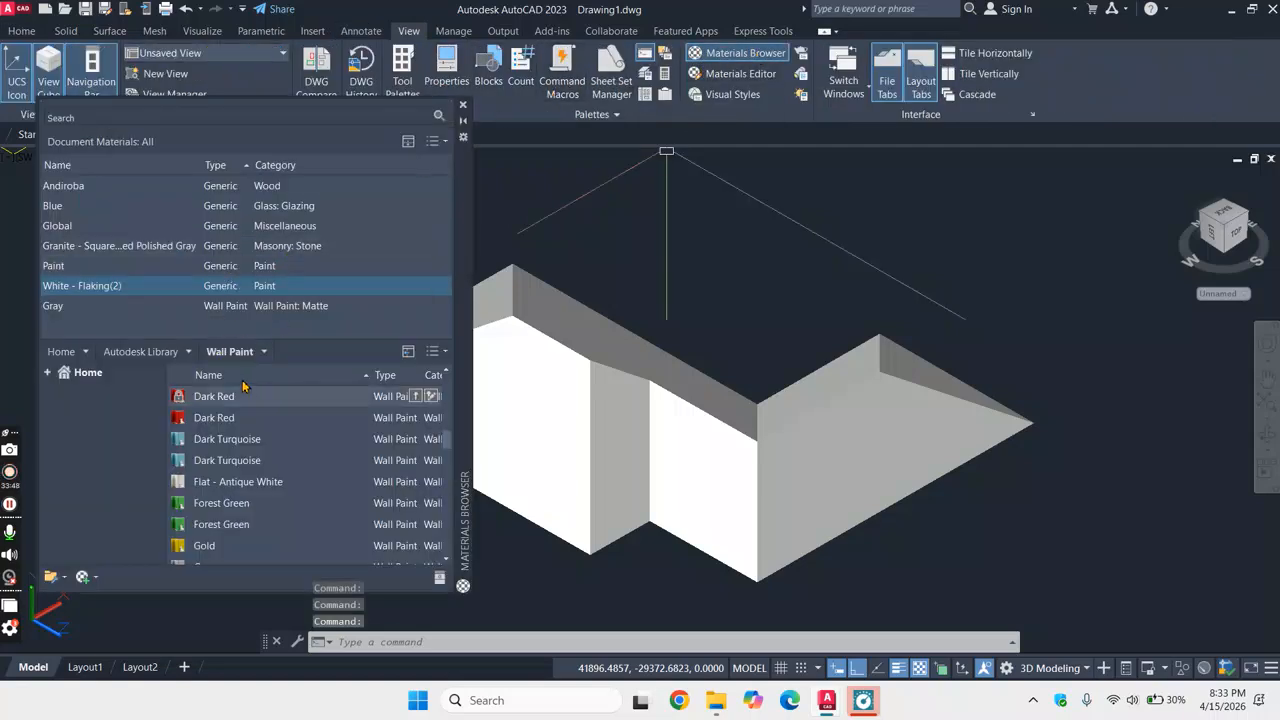
{"action": "left_click", "coordinate": [188, 353]}
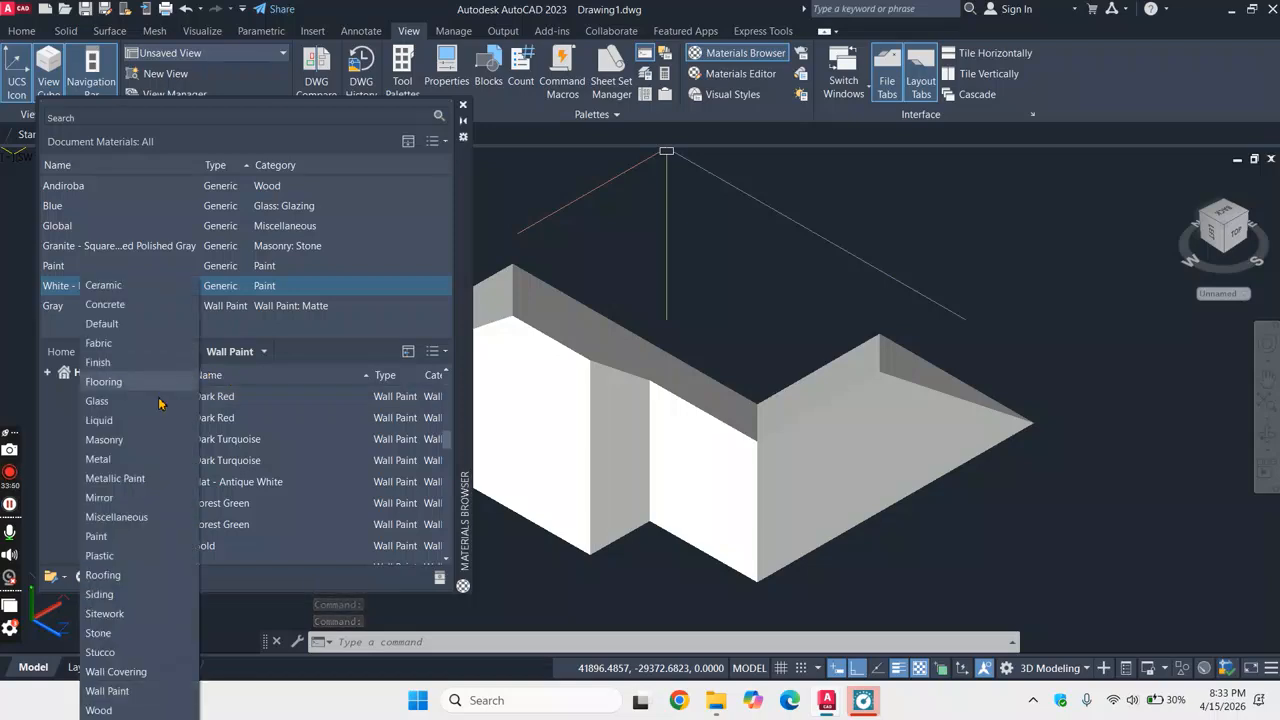
{"action": "left_click", "coordinate": [102, 575]}
{"action": "scroll", "coordinate": [293, 457], "scroll_direction": "down", "scroll_amount": 10}
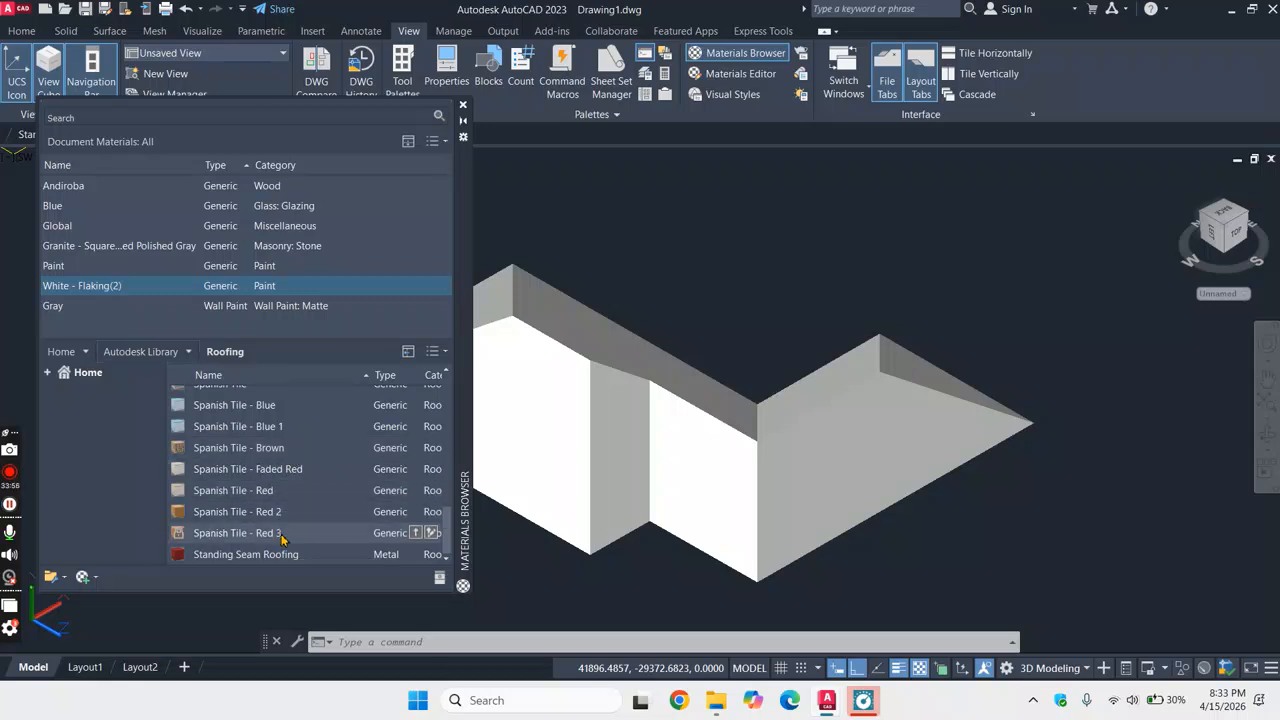
{"action": "double_click", "coordinate": [288, 536]}
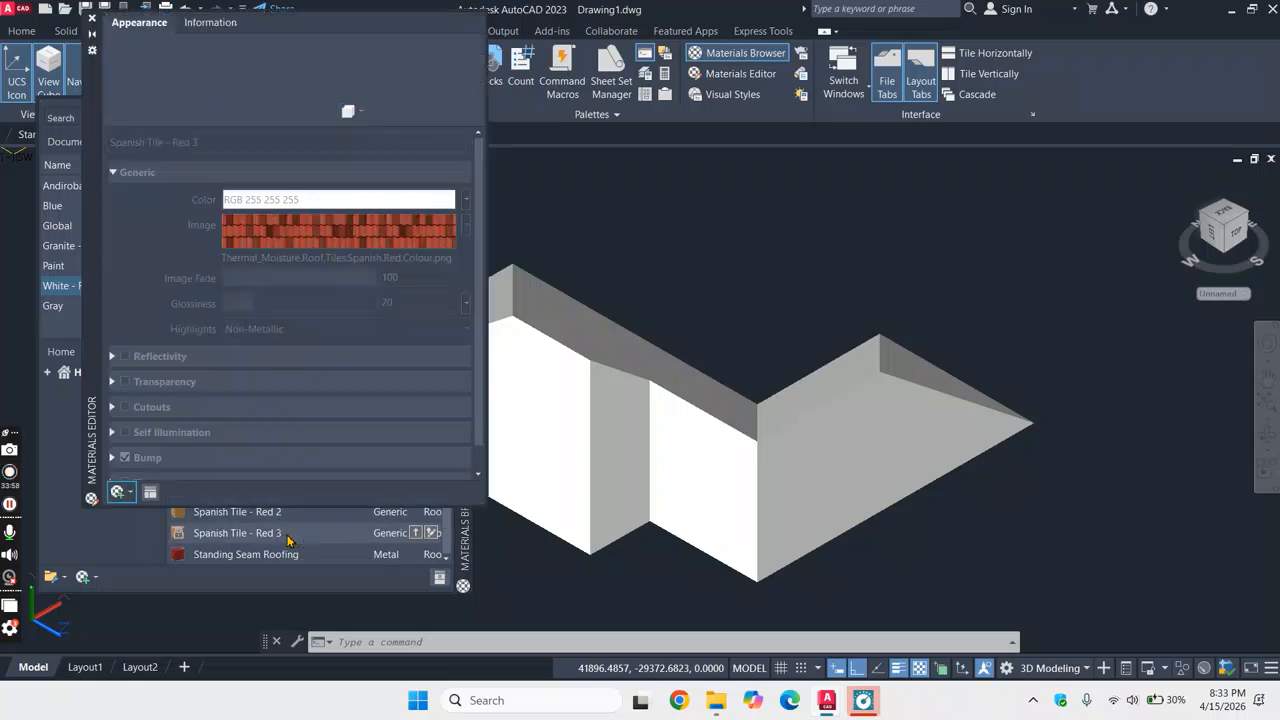
{"action": "left_click", "coordinate": [92, 19]}
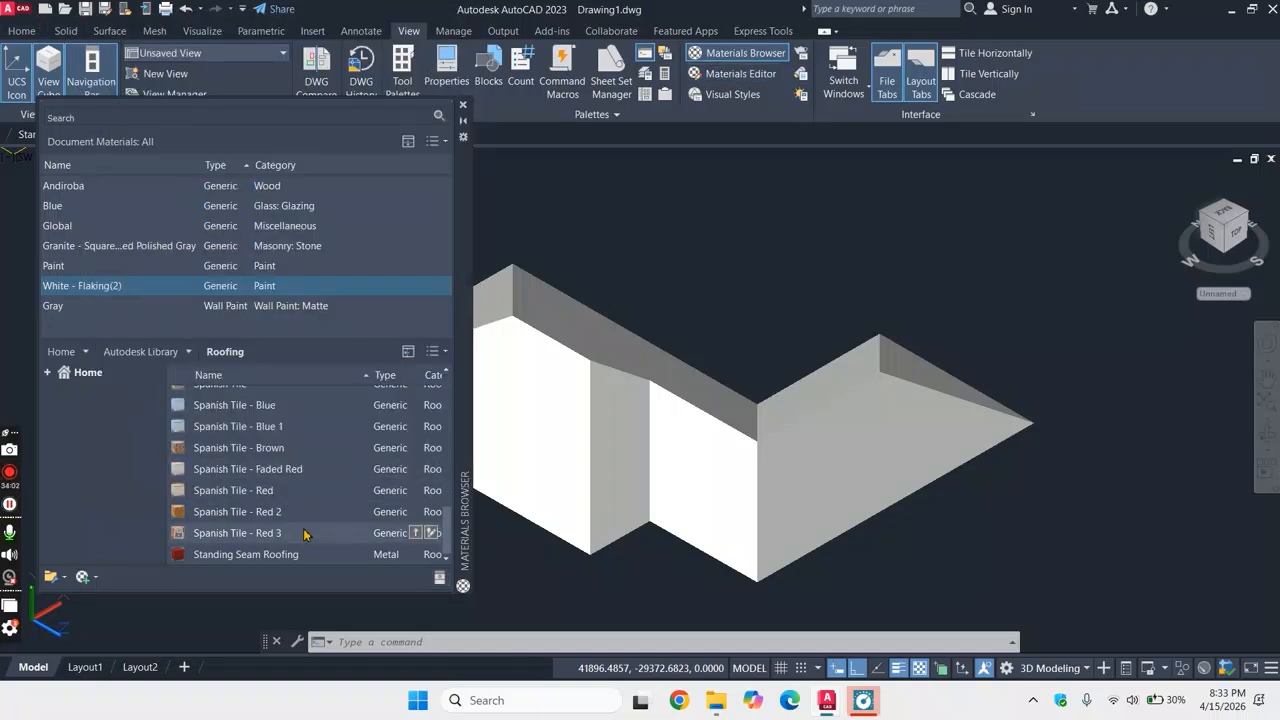
- Add two copies of Spanish Tile - Red 3 to the document materials, undoing its assignment to the whole roof solid
{"action": "left_click_drag", "start_coordinate": [303, 533], "coordinate": [357, 258]}
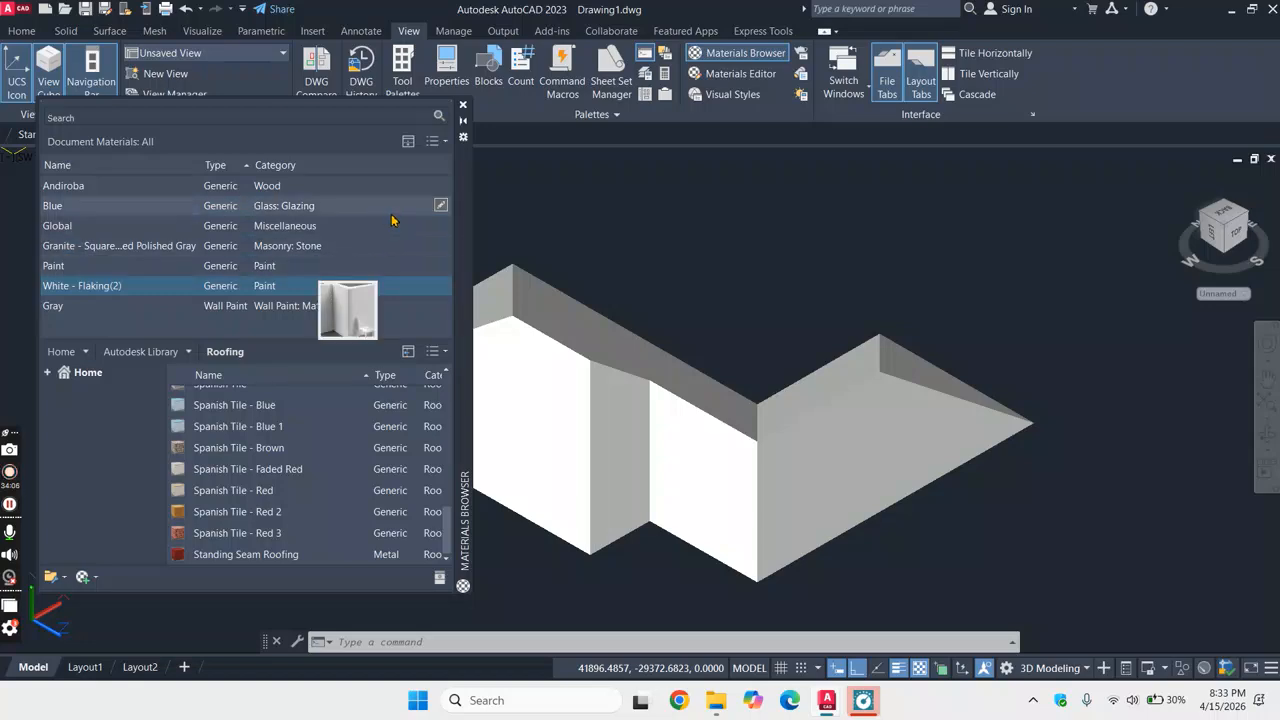
{"action": "scroll", "coordinate": [249, 530], "scroll_direction": "up", "scroll_amount": 1}
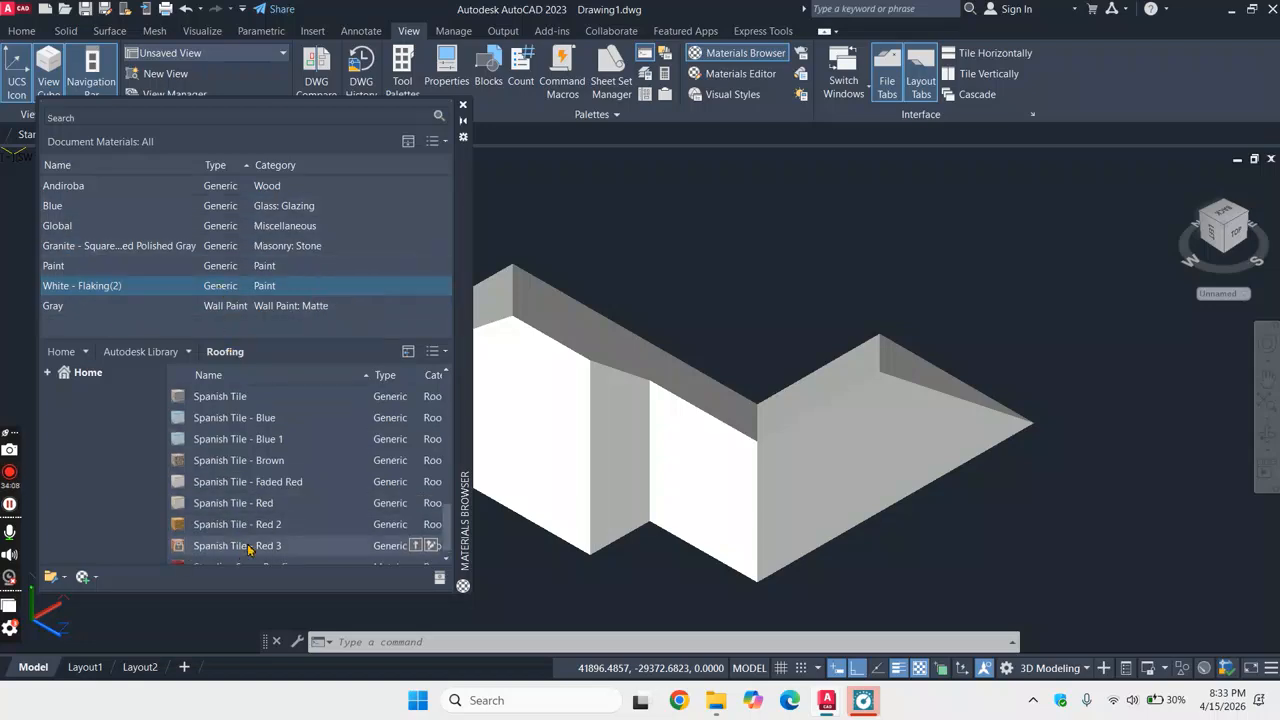
{"action": "left_click_drag", "start_coordinate": [179, 545], "coordinate": [543, 430]}
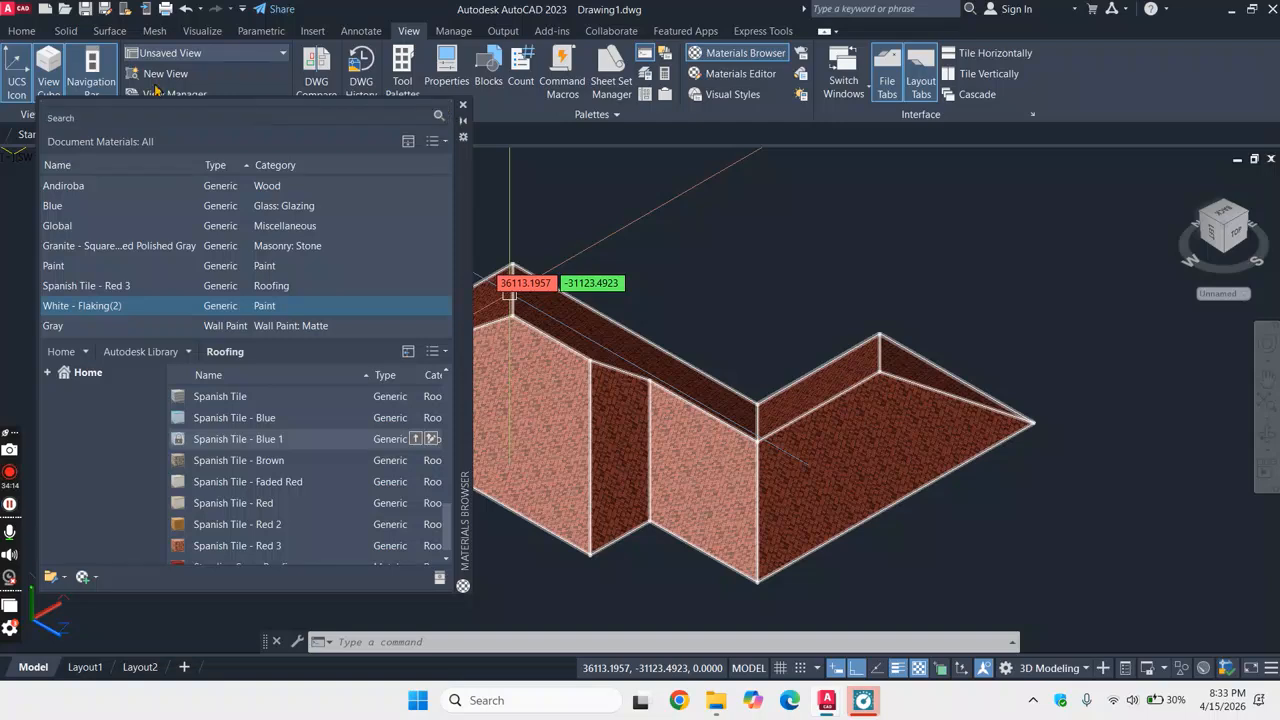
{"action": "left_click", "coordinate": [185, 9]}
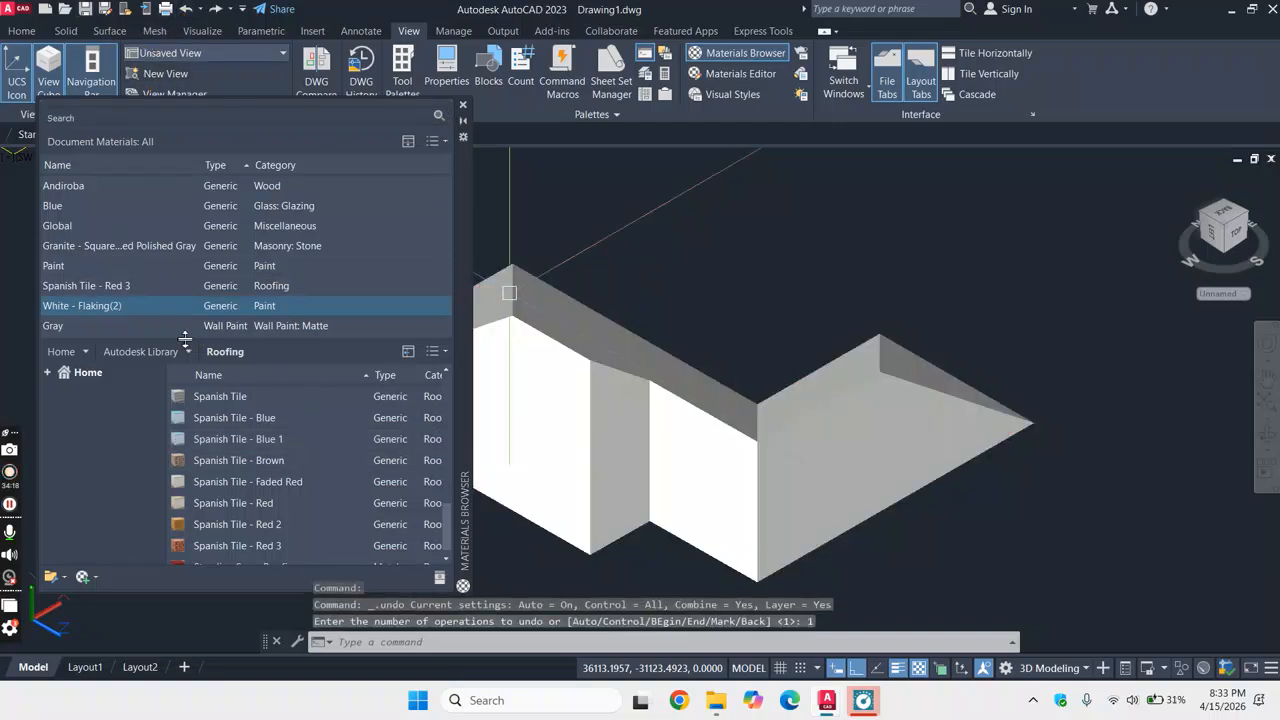
{"action": "left_click", "coordinate": [416, 549]}
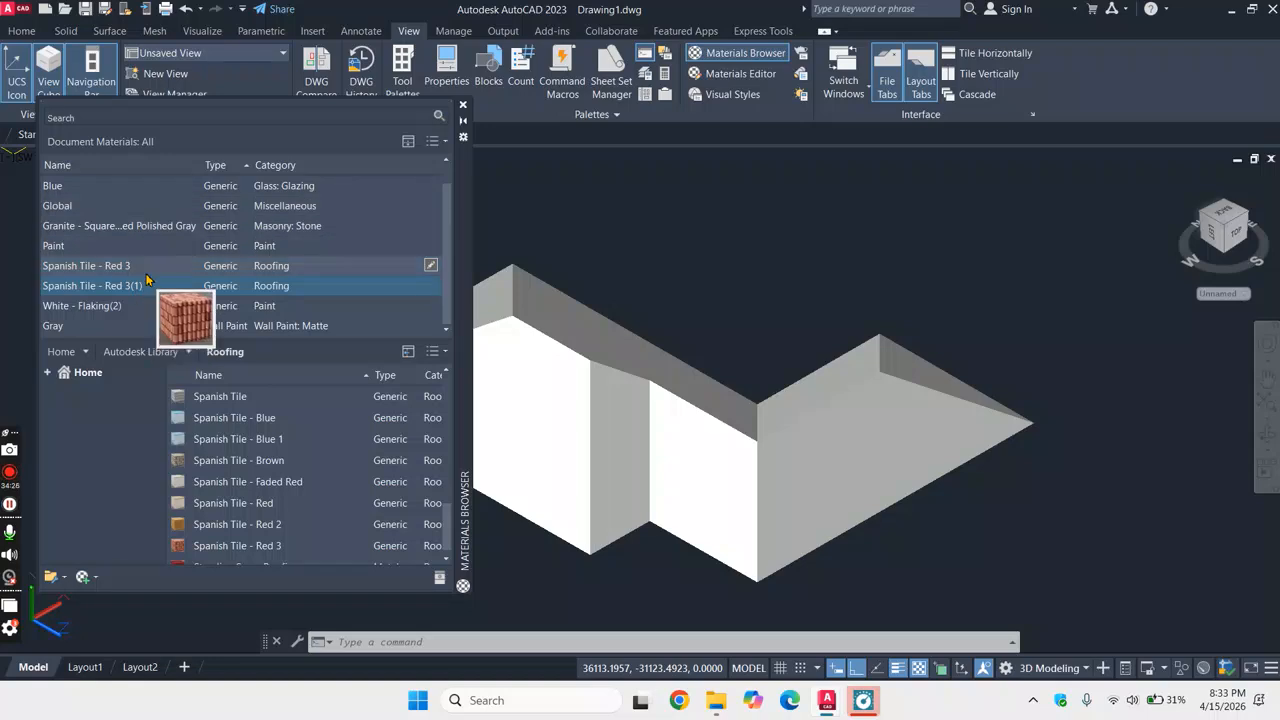
- Rename the document material Spanish Tile - Red 3 as Roofing Spanish Style_Front and Back
{"action": "scroll", "coordinate": [930, 470], "scroll_direction": "down", "scroll_amount": 5}
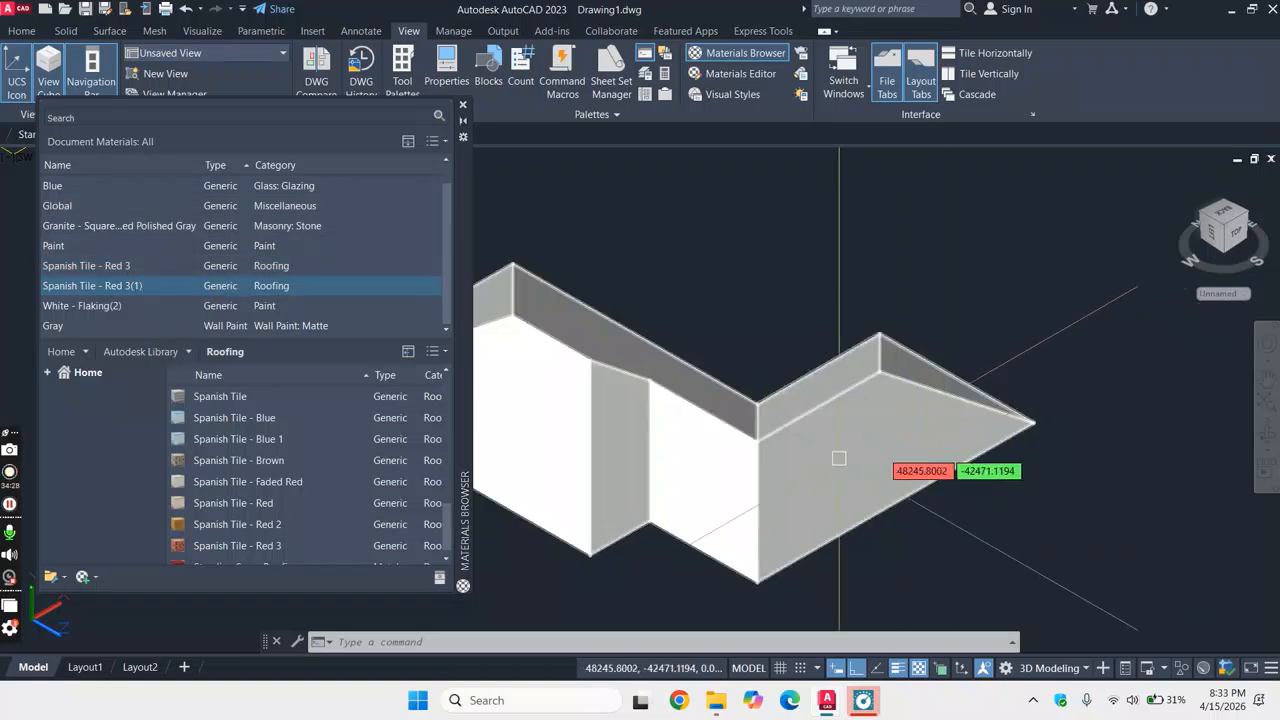
{"action": "scroll", "coordinate": [706, 470], "scroll_direction": "up", "scroll_amount": 3}
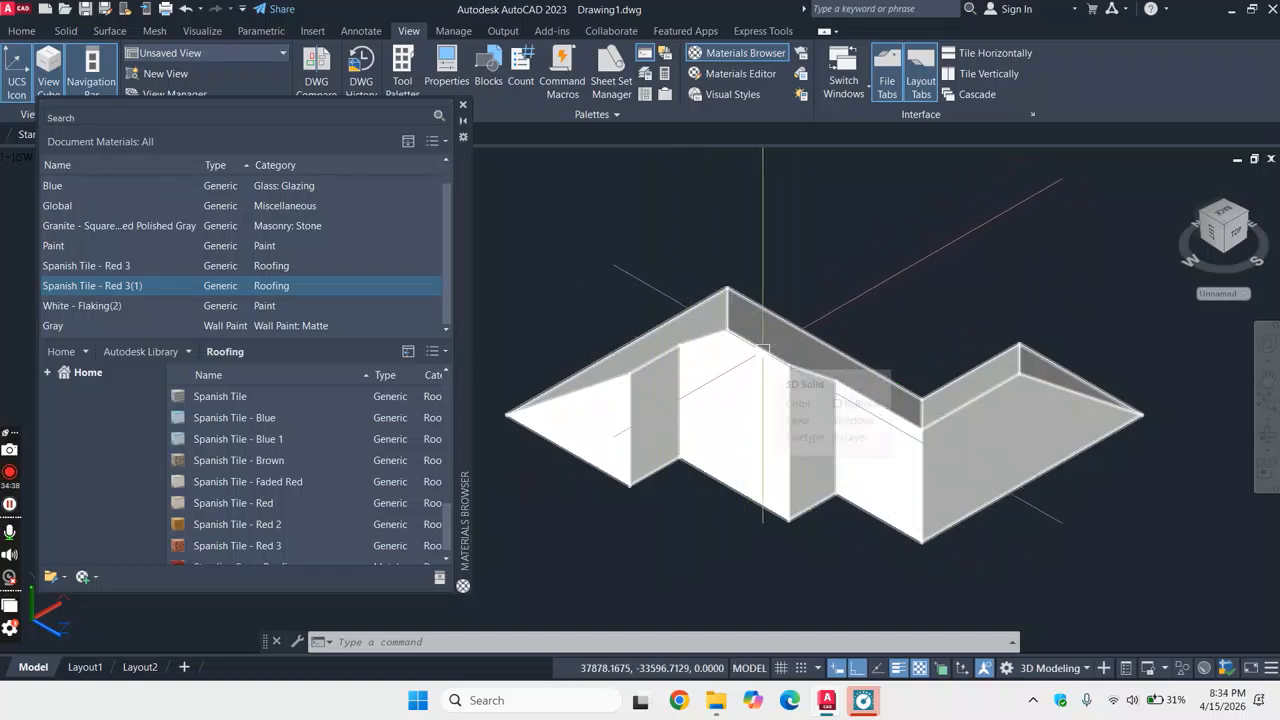
{"action": "left_click", "coordinate": [158, 273]}
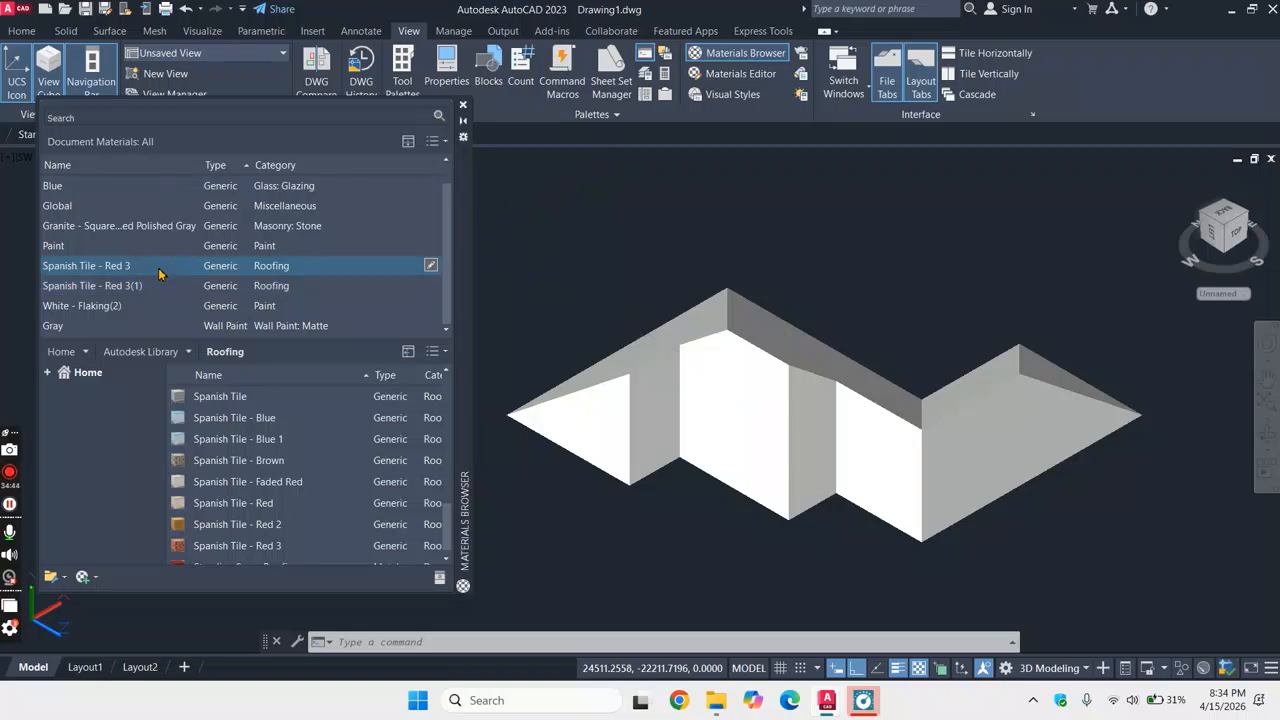
{"action": "right_click", "coordinate": [158, 273]}
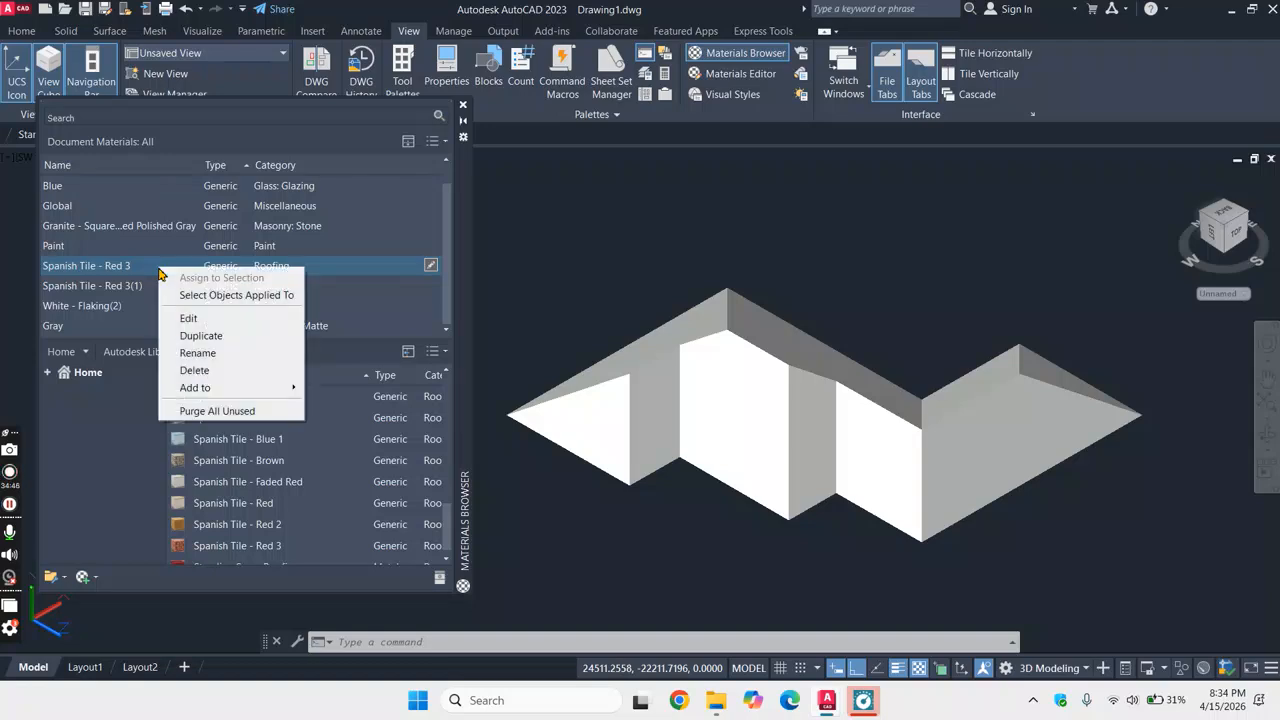
{"action": "left_click", "coordinate": [200, 354]}
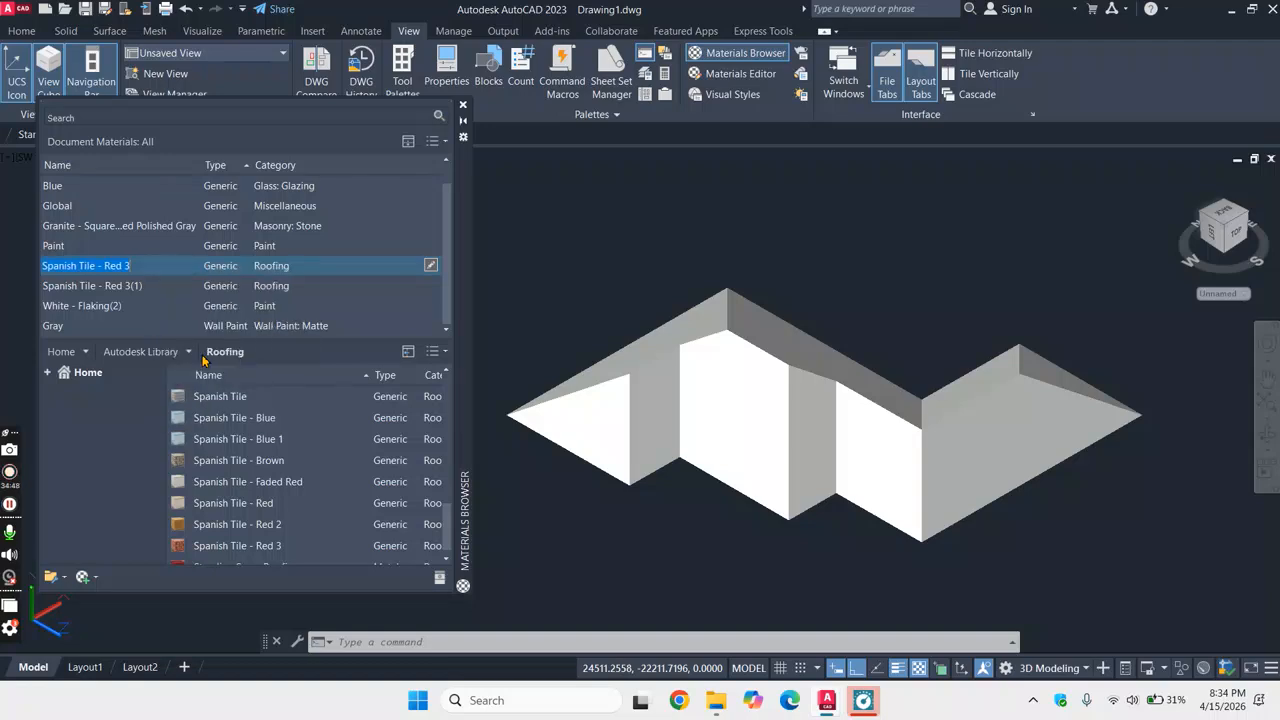
{"action": "type", "text": "Roofing"}
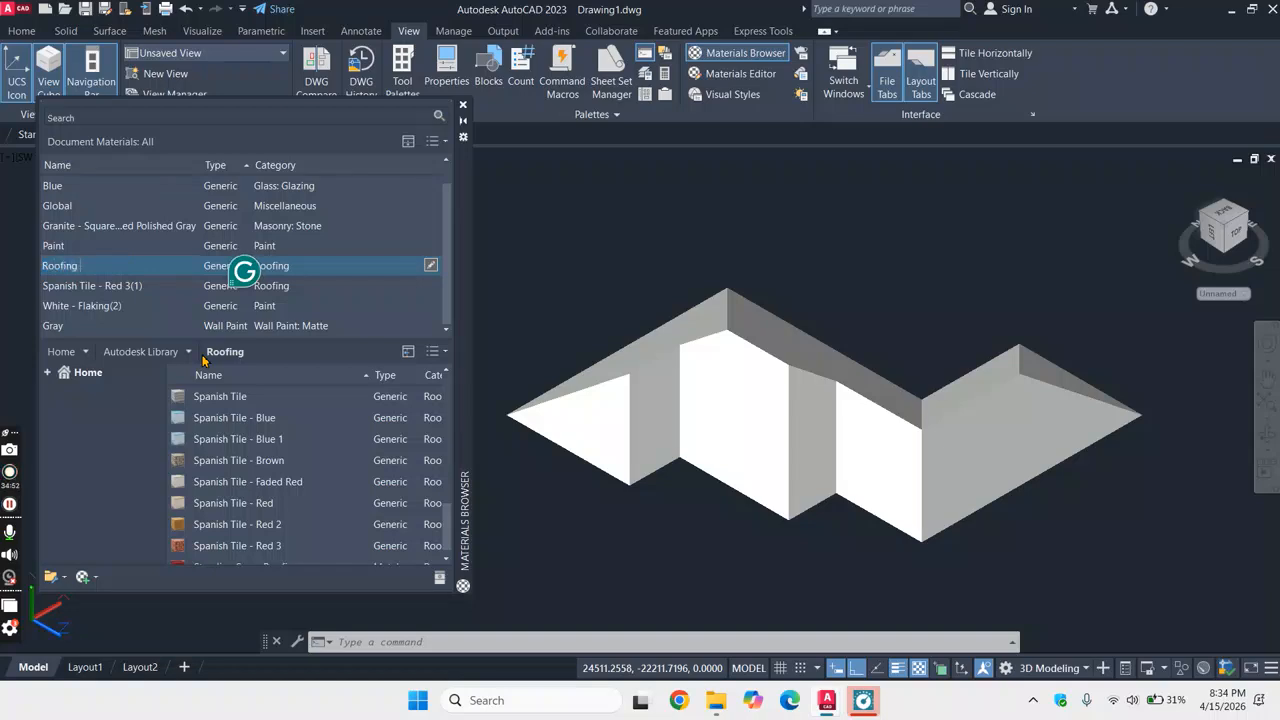
{"action": "type", "text": " Spanish Style_Front and Back"}
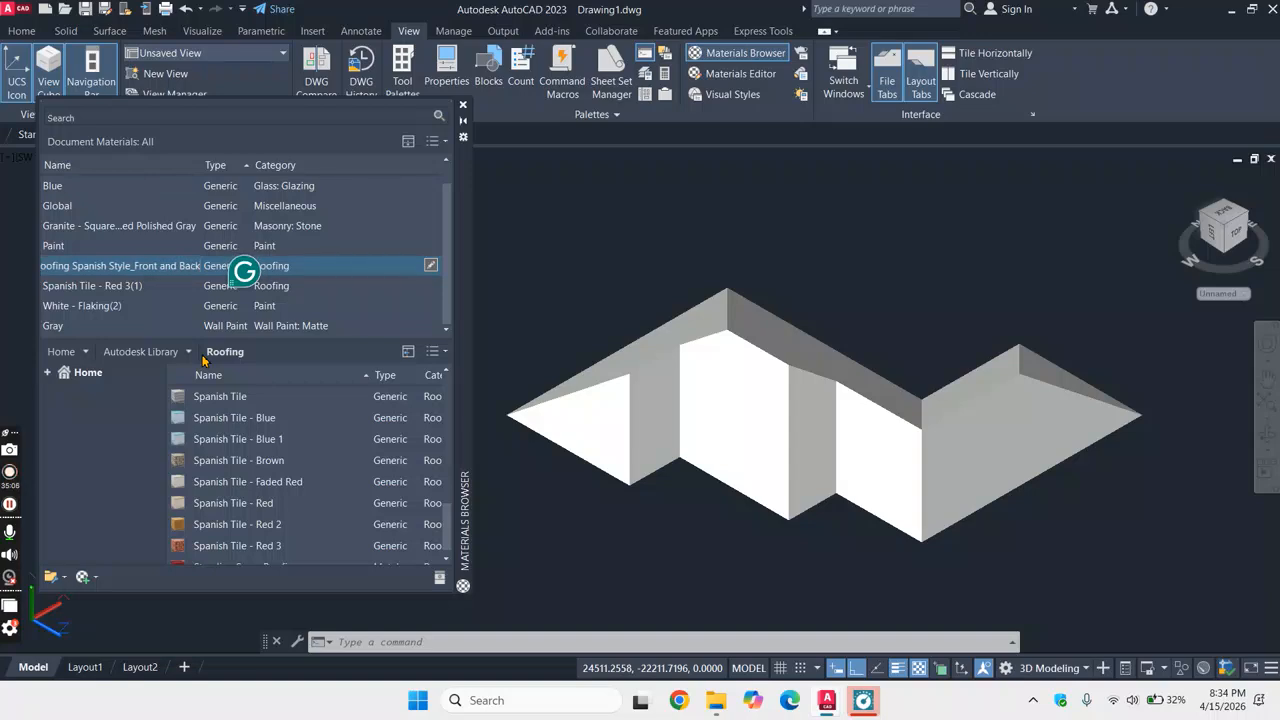
- Rename the second document copy, Spanish Tile - Red 3(1), as Roofing Spanish Style_Right and Left
{"action": "right_click", "coordinate": [171, 287]}
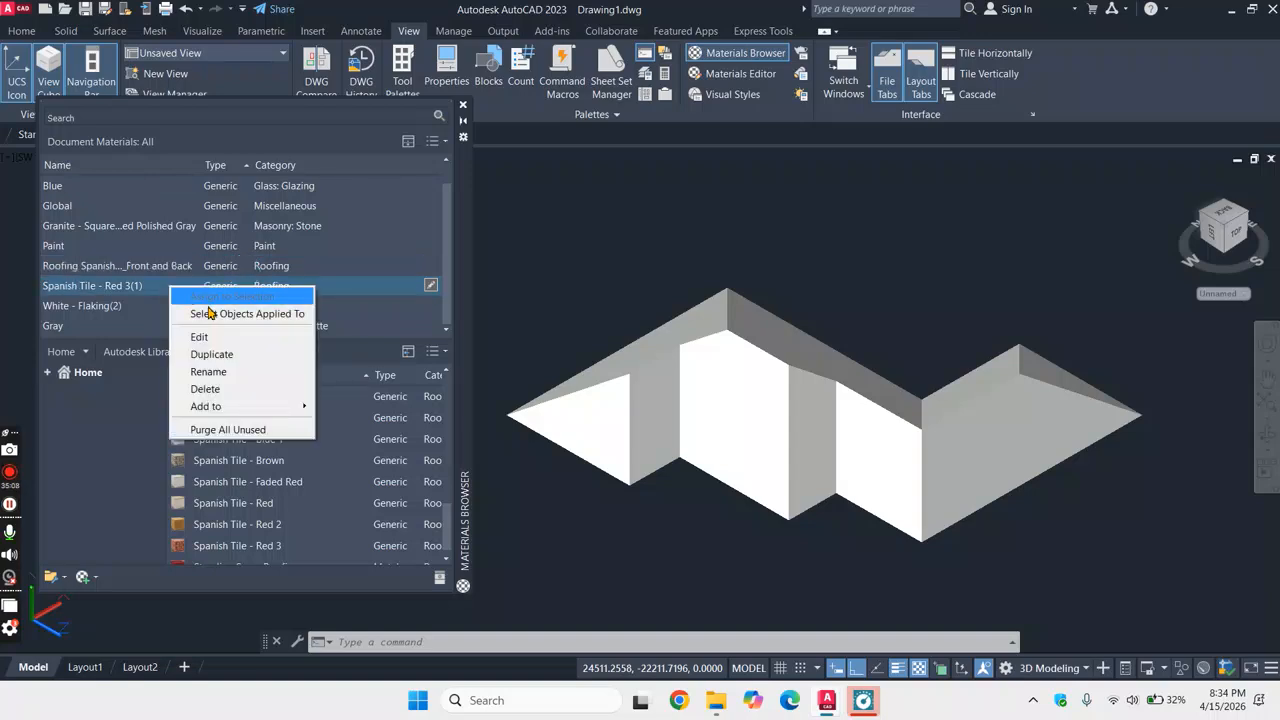
{"action": "left_click", "coordinate": [229, 374]}
{"action": "type", "text": "Roofing"}
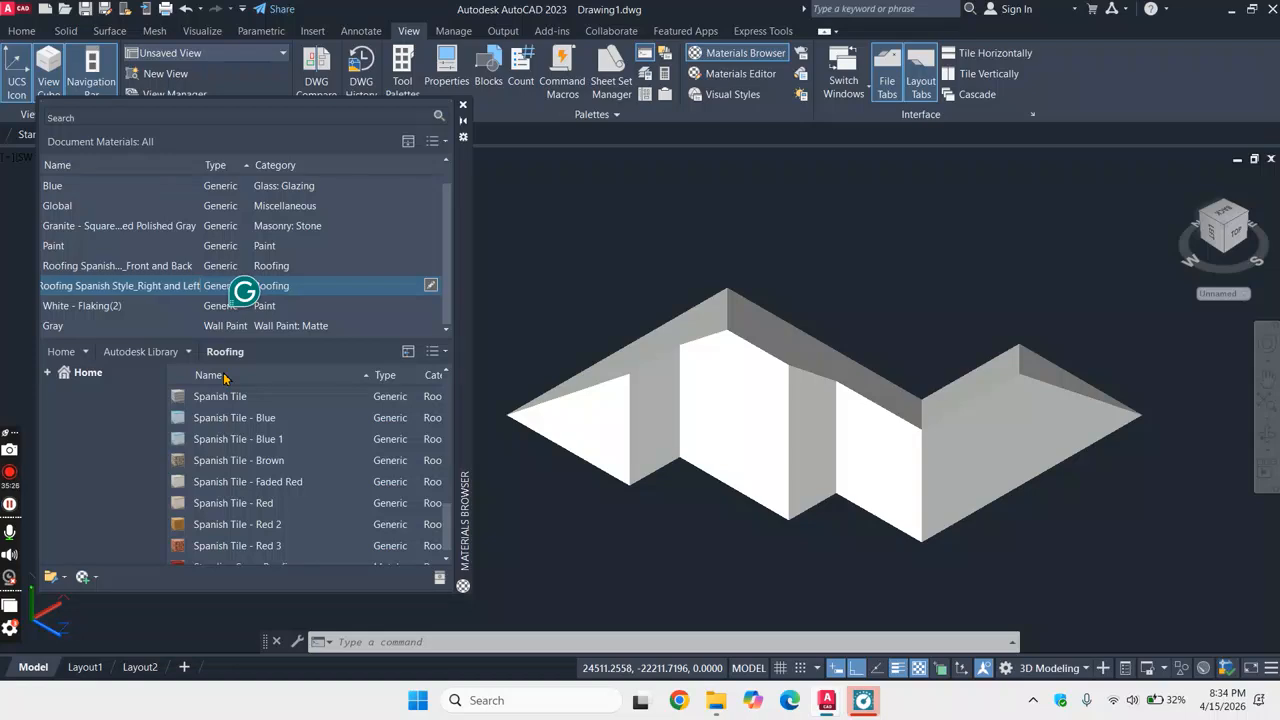
{"action": "left_click", "coordinate": [389, 267]}
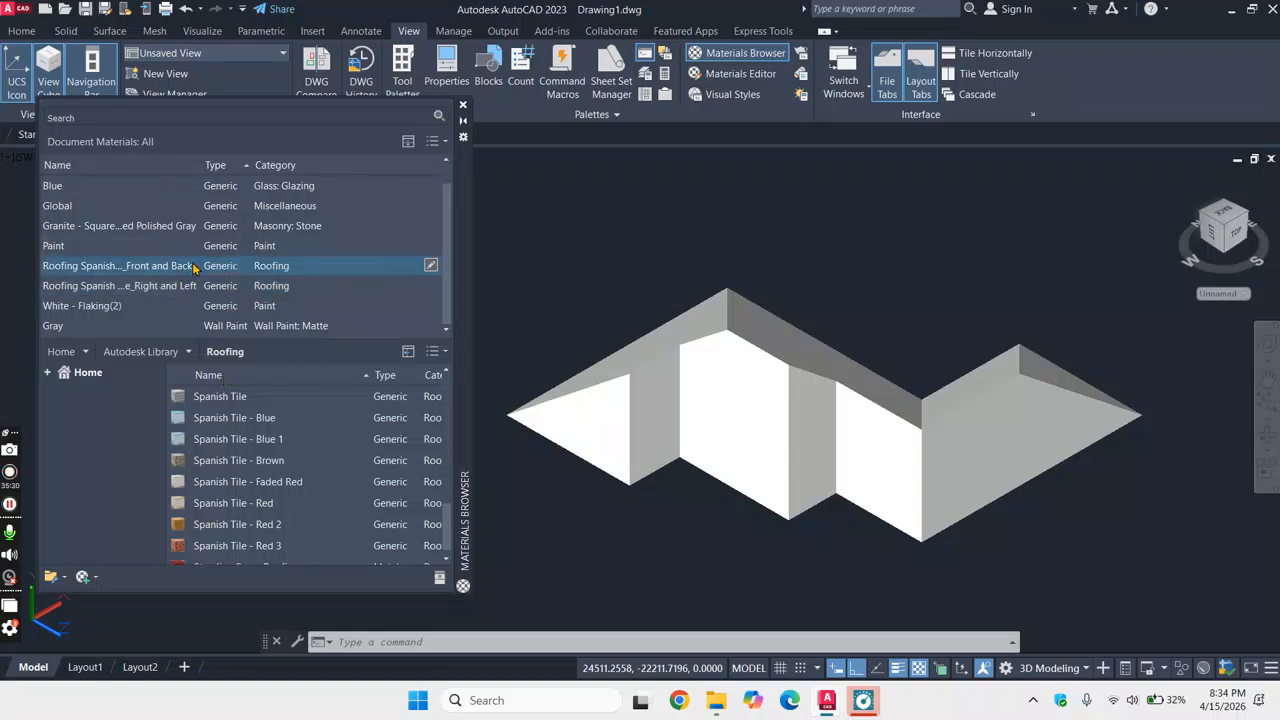
- Assign Roofing Spanish Style_Front and Back to only the wide sloped face at the right end of the roof solid
{"action": "mouse_move", "coordinate": [194, 268]}
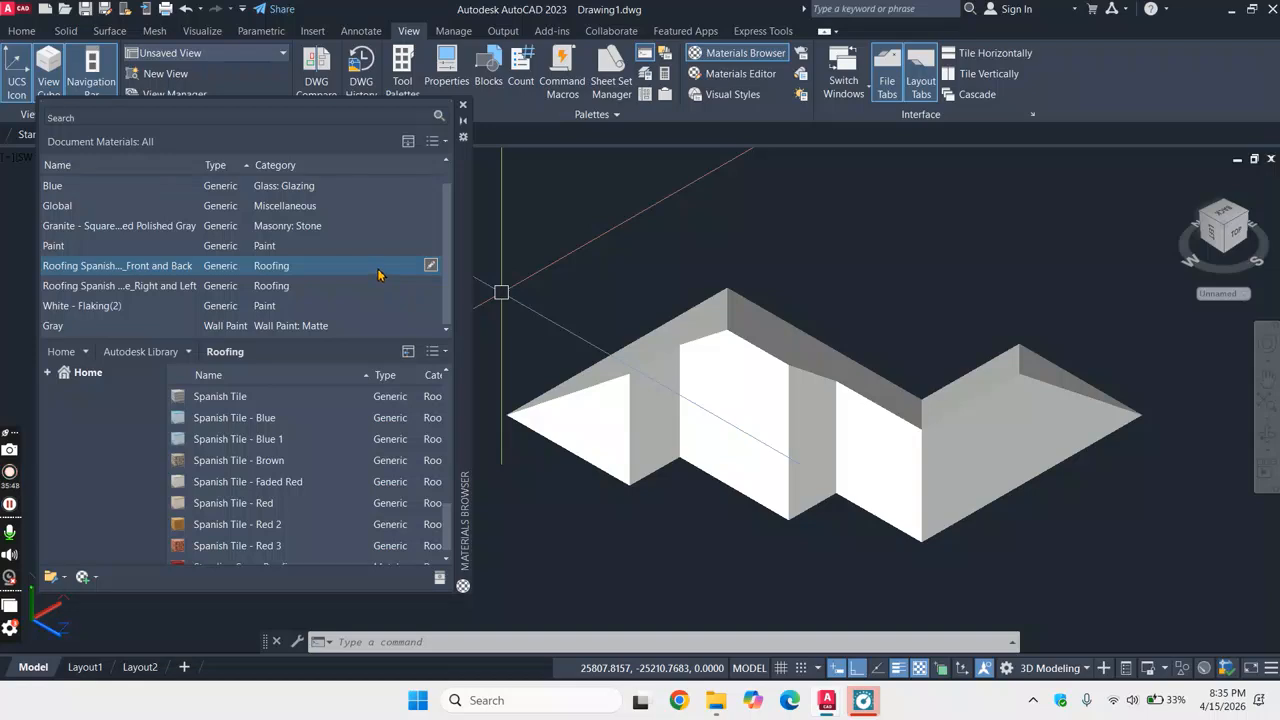
{"action": "left_click_drag", "start_coordinate": [378, 274], "coordinate": [1000, 442]}
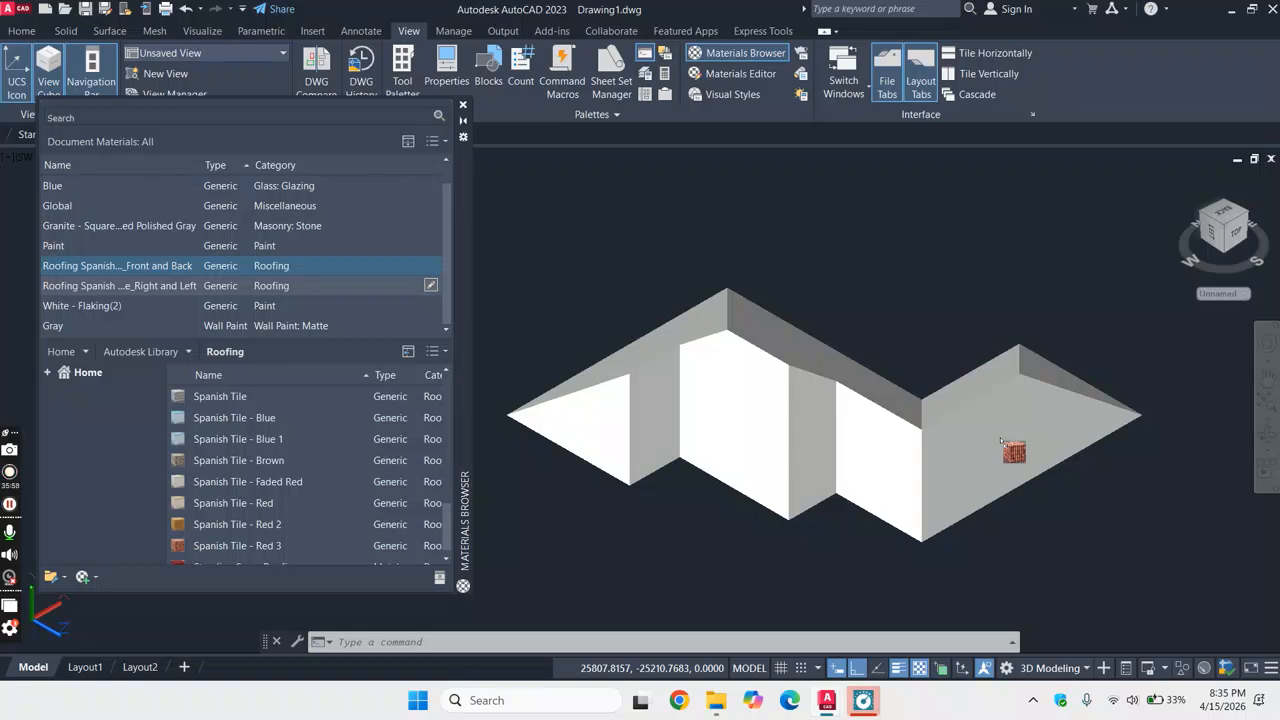
{"action": "left_click_drag", "start_coordinate": [1000, 442], "coordinate": [1005, 440]}
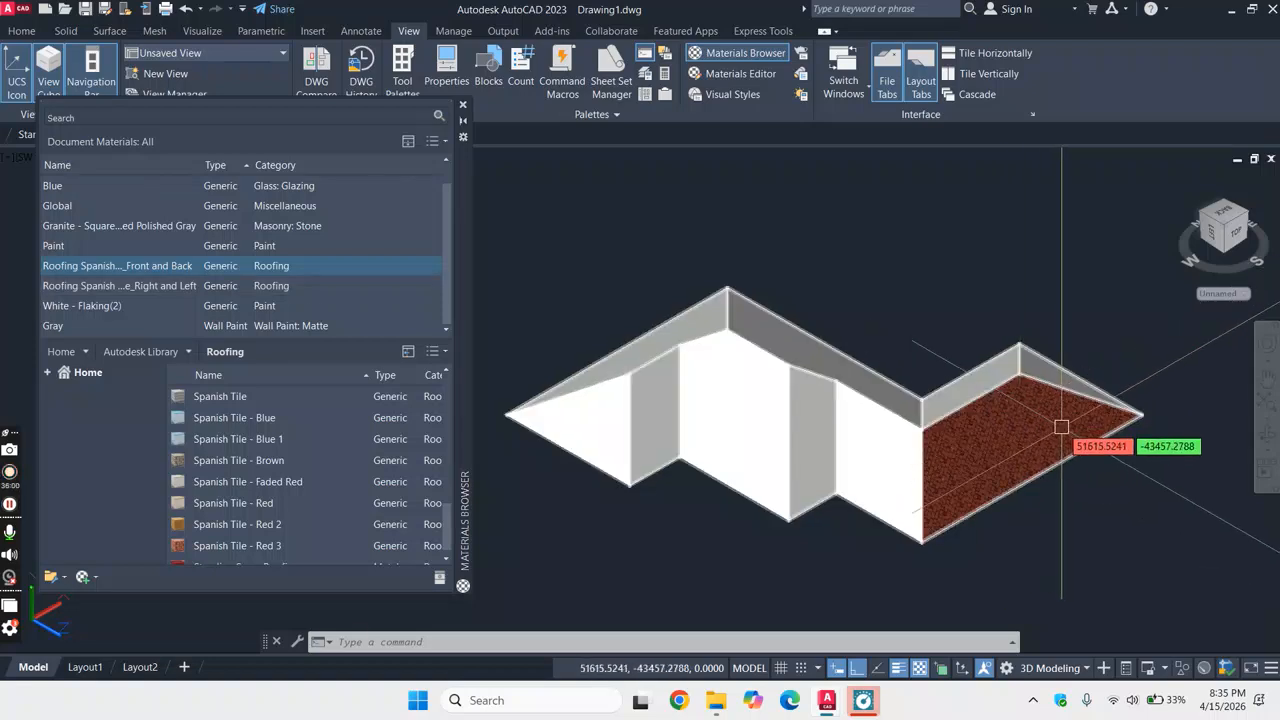
- Examine the direction of the tile rows on the tiled roof face against its eave and ridge edges
{"action": "scroll", "coordinate": [1062, 435], "scroll_direction": "up", "scroll_amount": 5}
{"action": "scroll", "coordinate": [1077, 380], "scroll_direction": "down", "scroll_amount": 3}
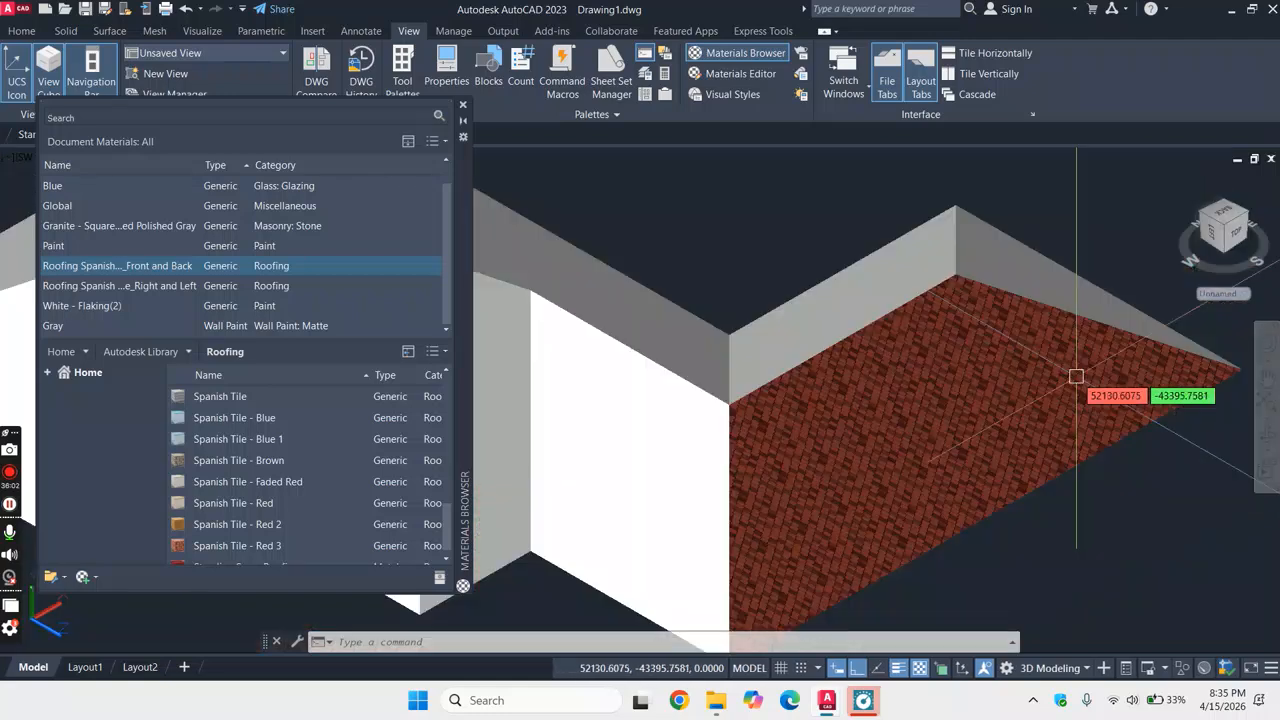
{"action": "scroll", "coordinate": [983, 408], "scroll_direction": "up", "scroll_amount": 2}
{"action": "scroll", "coordinate": [900, 450], "scroll_direction": "up", "scroll_amount": 2}
{"action": "scroll", "coordinate": [860, 455], "scroll_direction": "down", "scroll_amount": 1}
{"action": "scroll", "coordinate": [840, 370], "scroll_direction": "up", "scroll_amount": 2}
{"action": "scroll", "coordinate": [886, 366], "scroll_direction": "down", "scroll_amount": 3}
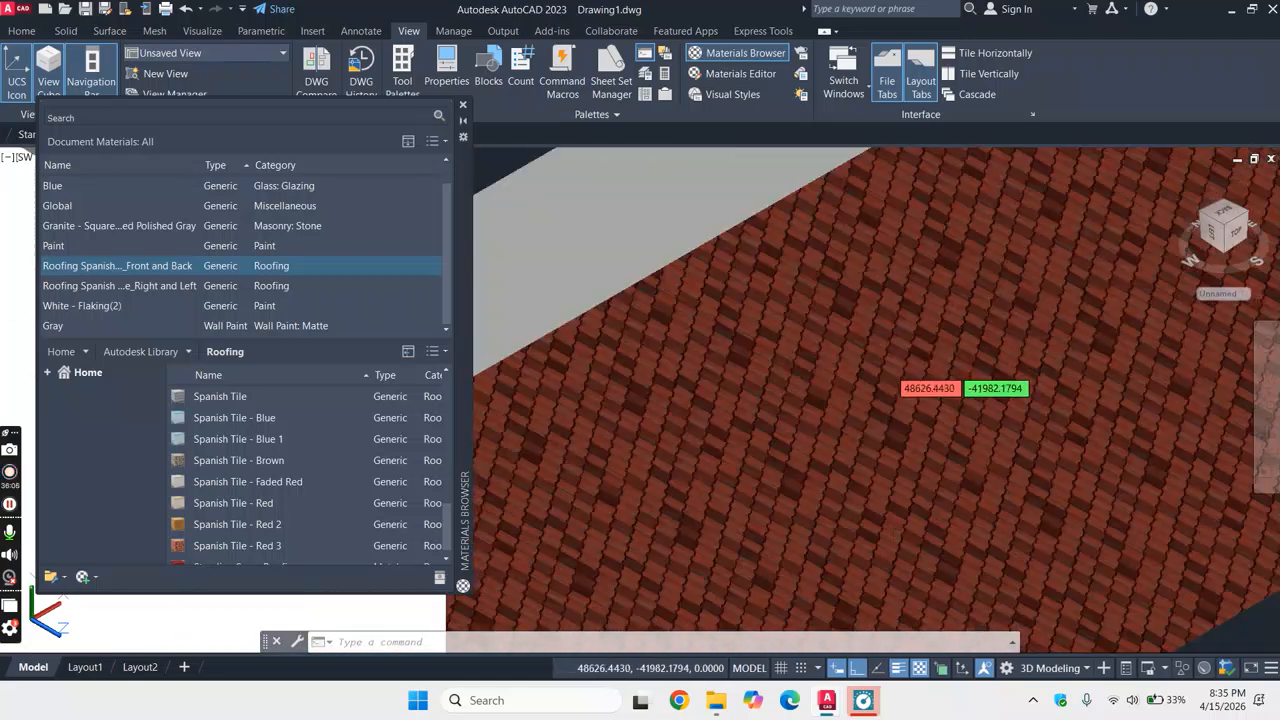
{"action": "scroll", "coordinate": [990, 350], "scroll_direction": "up", "scroll_amount": 2}
{"action": "scroll", "coordinate": [1002, 337], "scroll_direction": "up", "scroll_amount": 2}
{"action": "scroll", "coordinate": [1003, 340], "scroll_direction": "down", "scroll_amount": 3}
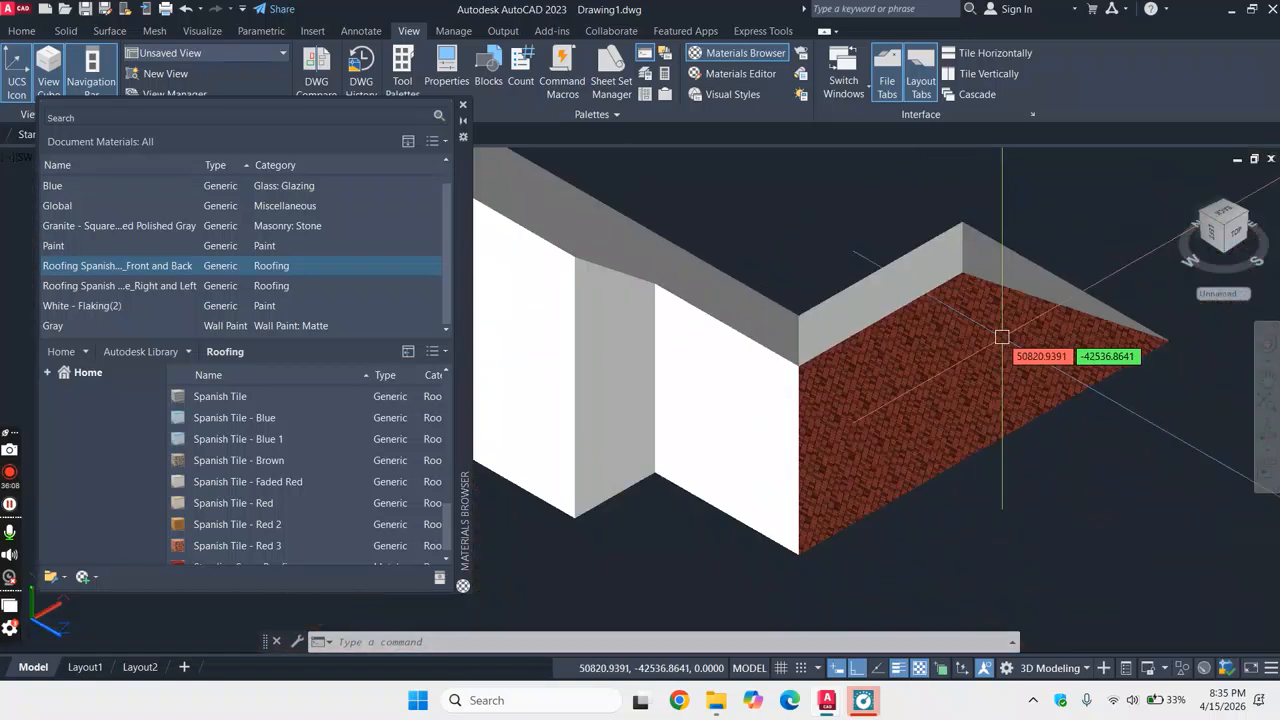
{"action": "scroll", "coordinate": [1003, 340], "scroll_direction": "up", "scroll_amount": 2}
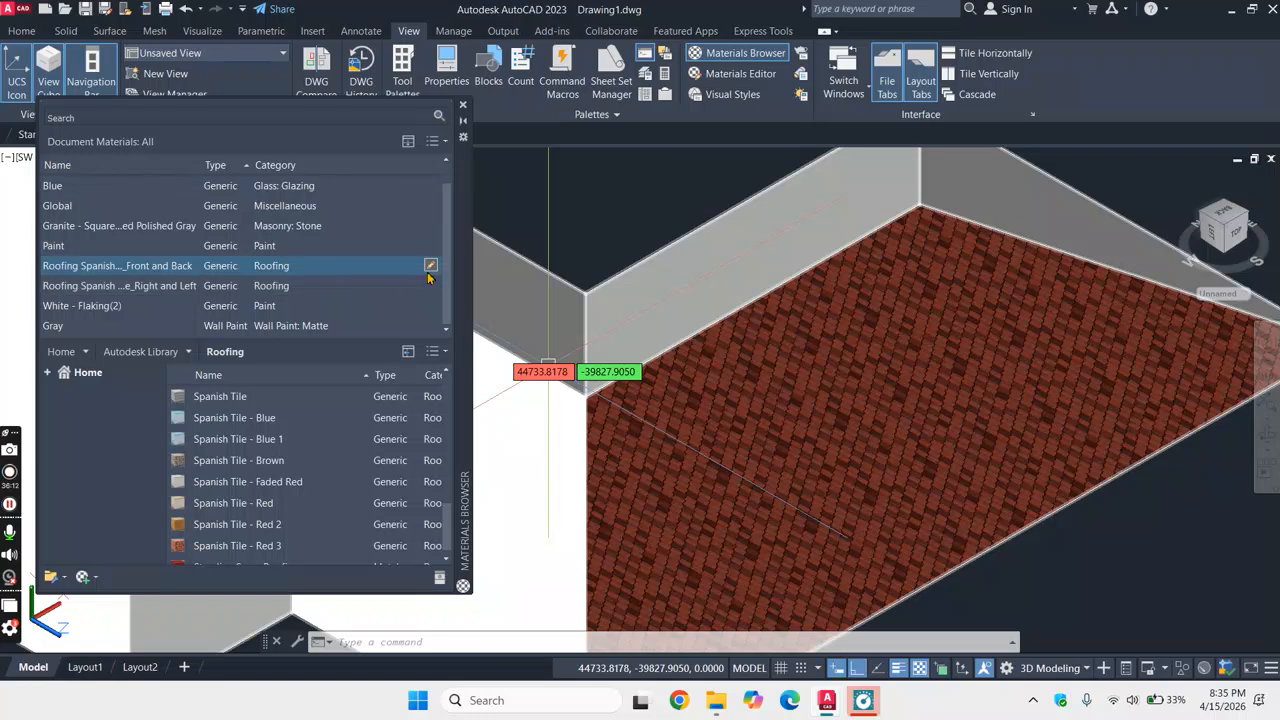
- Open the colour image texture of Roofing Spanish Style_Front and Back for editing and set its rotation to 40°
{"action": "left_click", "coordinate": [431, 266]}
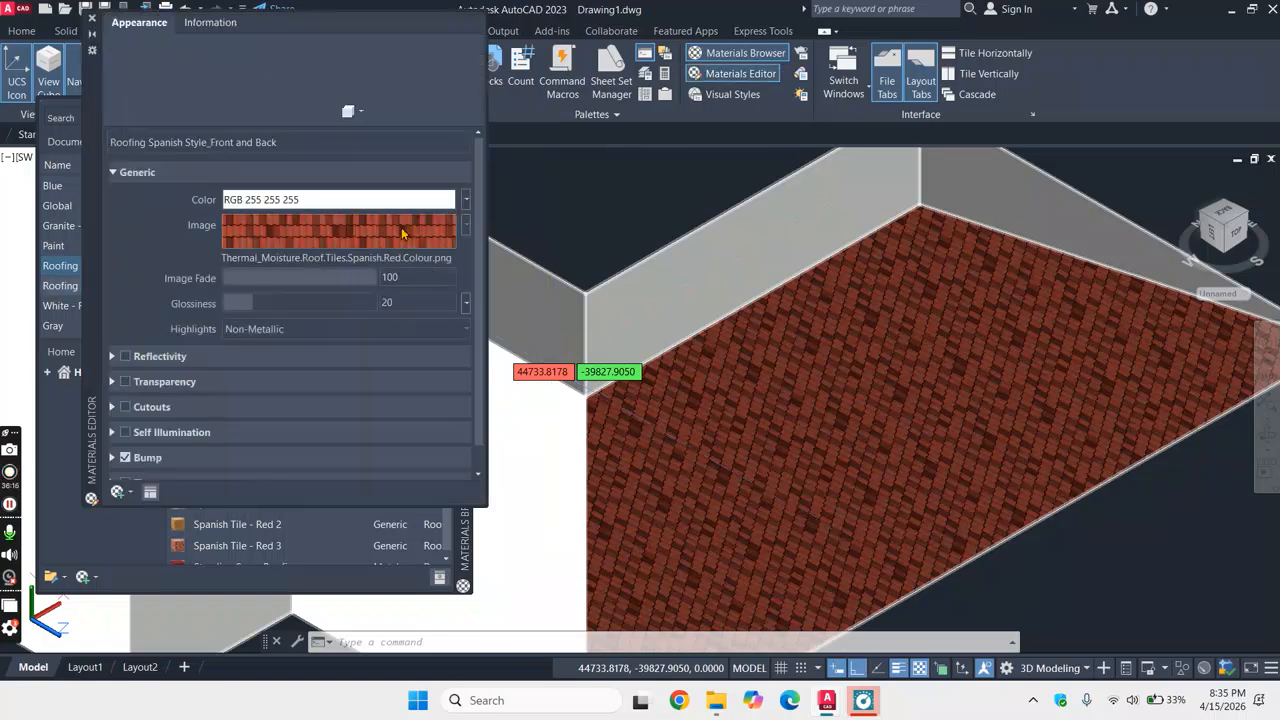
{"action": "left_click", "coordinate": [356, 245]}
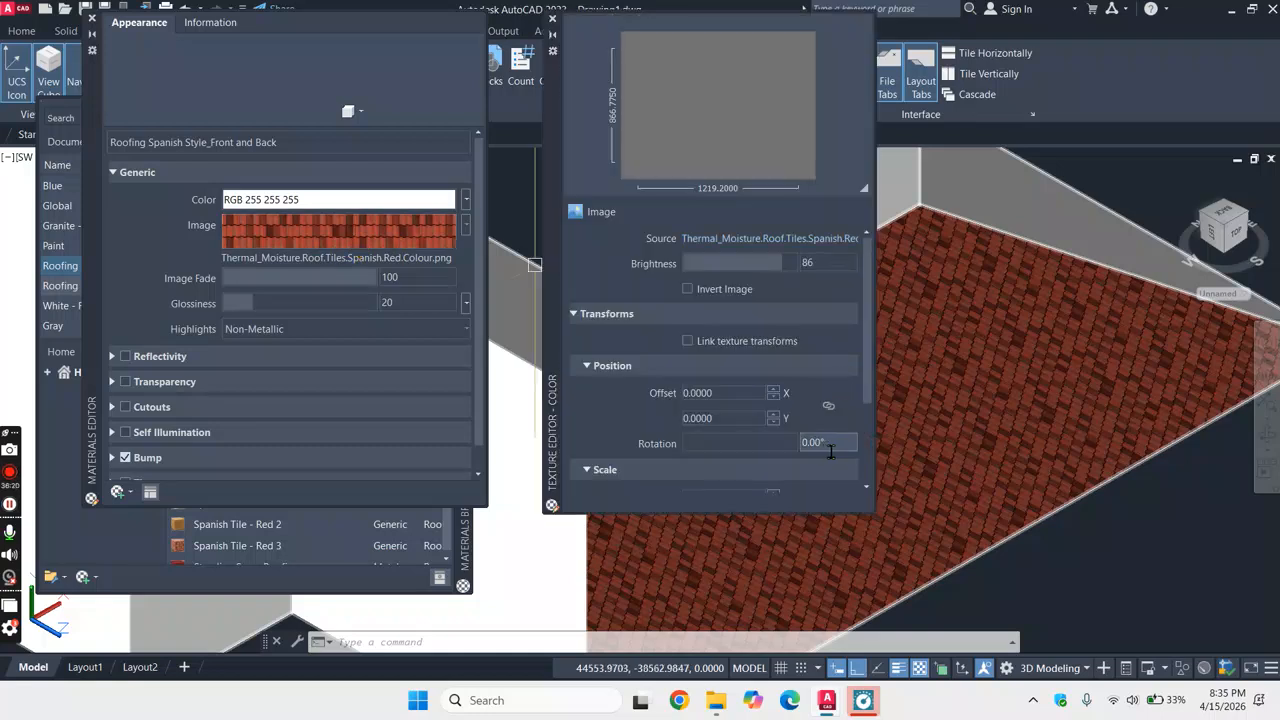
{"action": "left_click", "coordinate": [835, 446]}
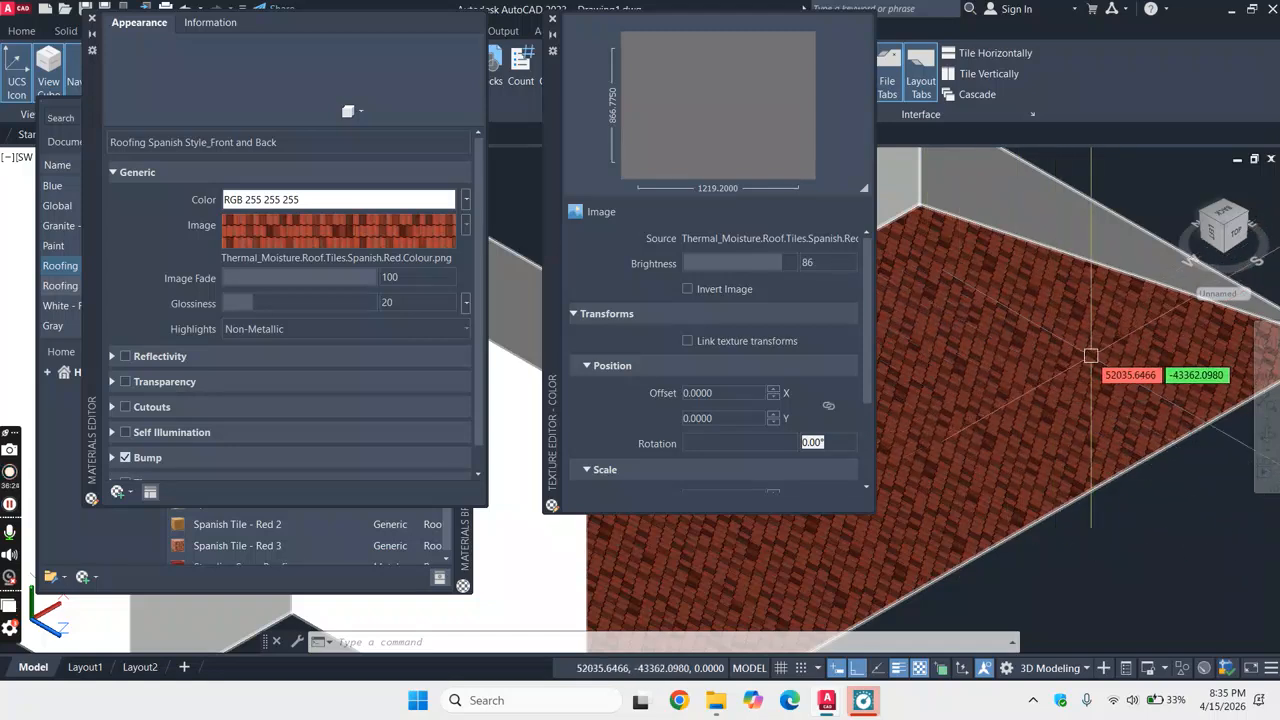
{"action": "type", "text": "40"}
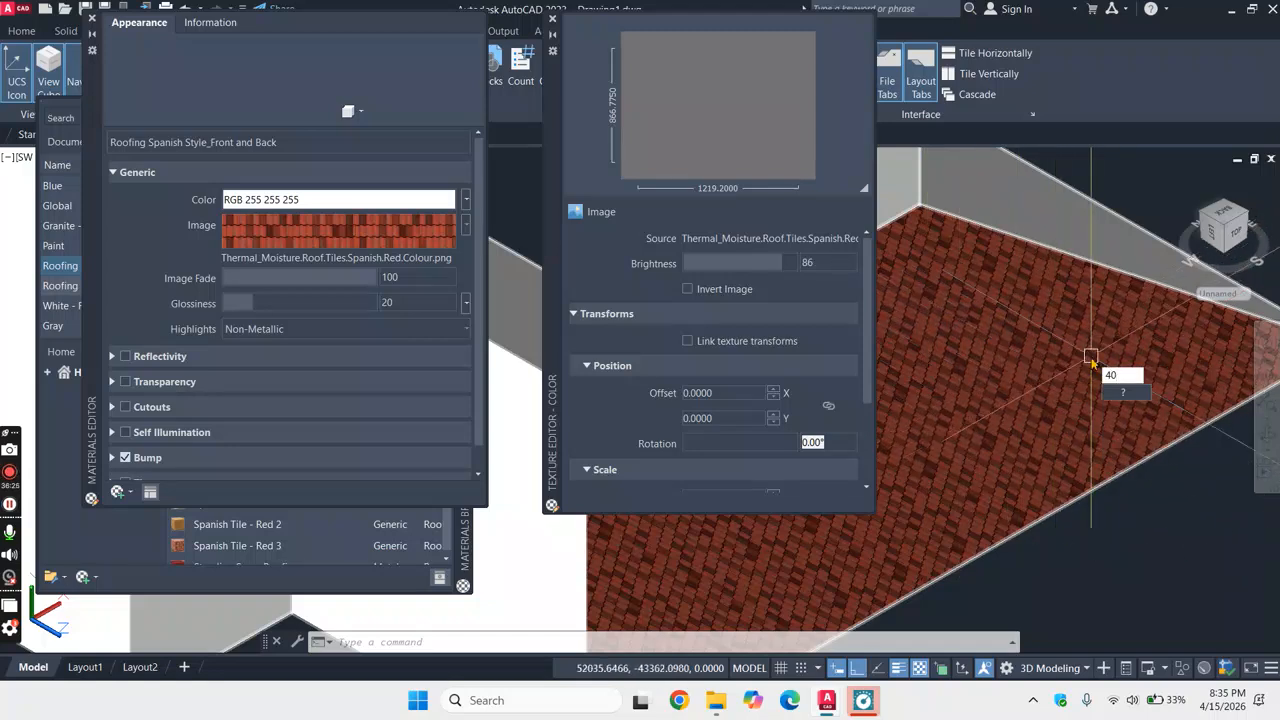
{"action": "key", "text": "Return"}
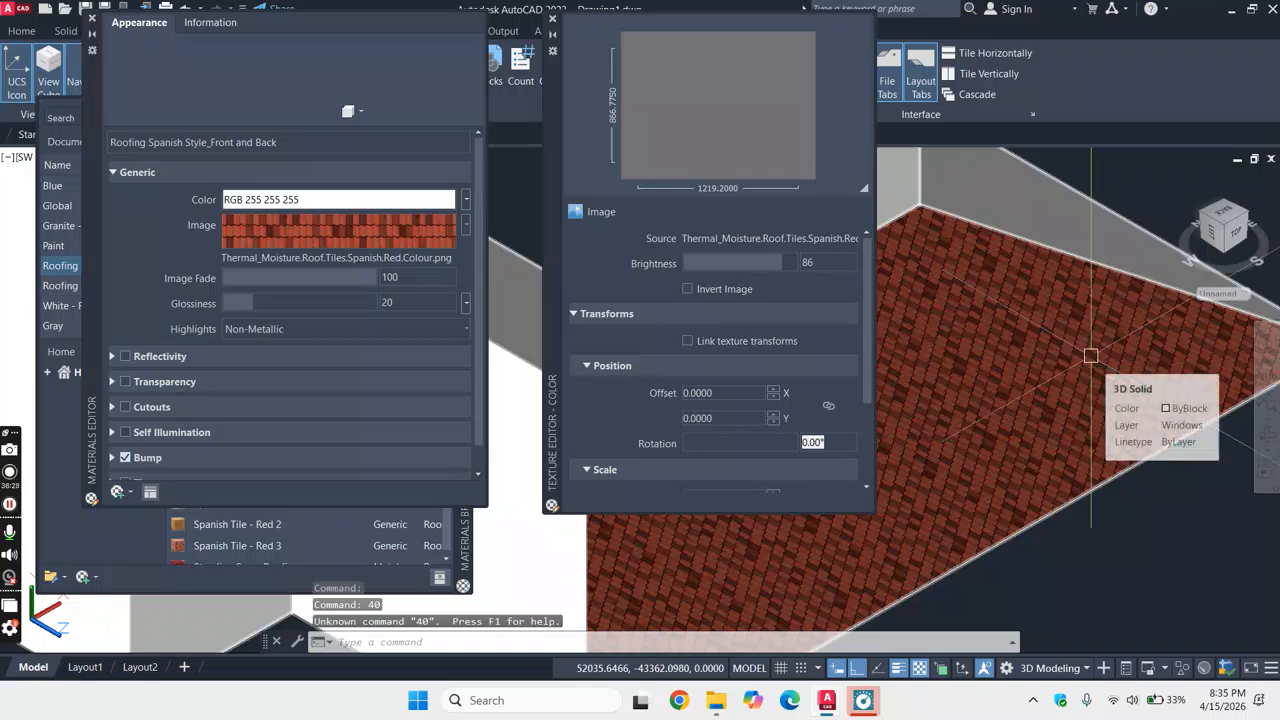
{"action": "left_click", "coordinate": [833, 443]}
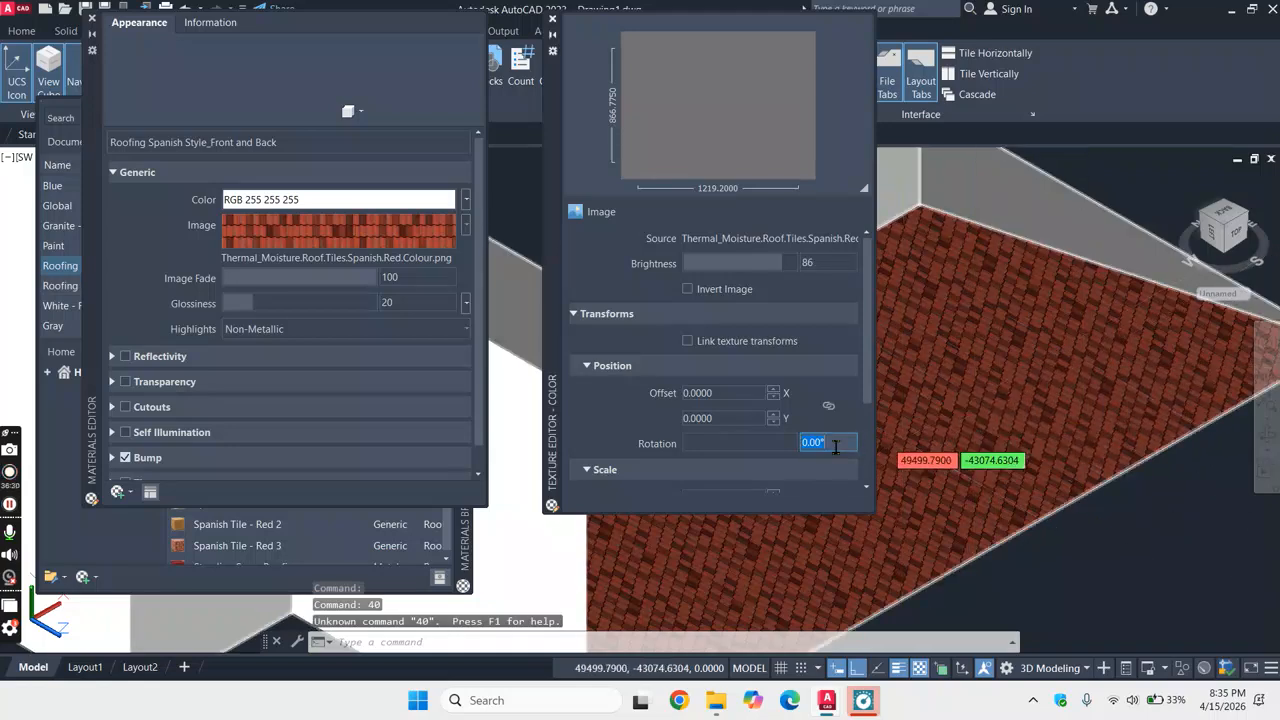
{"action": "type", "text": "40"}
{"action": "key", "text": "Return"}
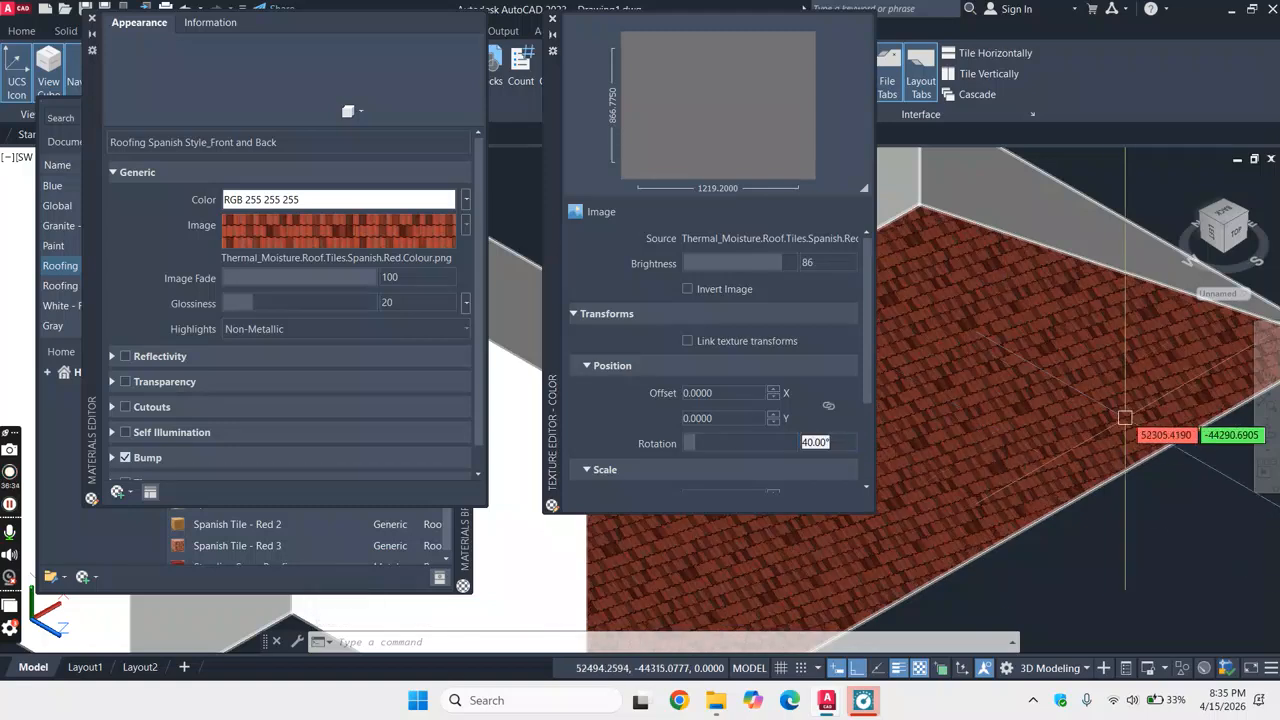
- Try a 45° rotation for the tile image against the roof face's edges
{"action": "scroll", "coordinate": [1122, 397], "scroll_direction": "up", "scroll_amount": 4}
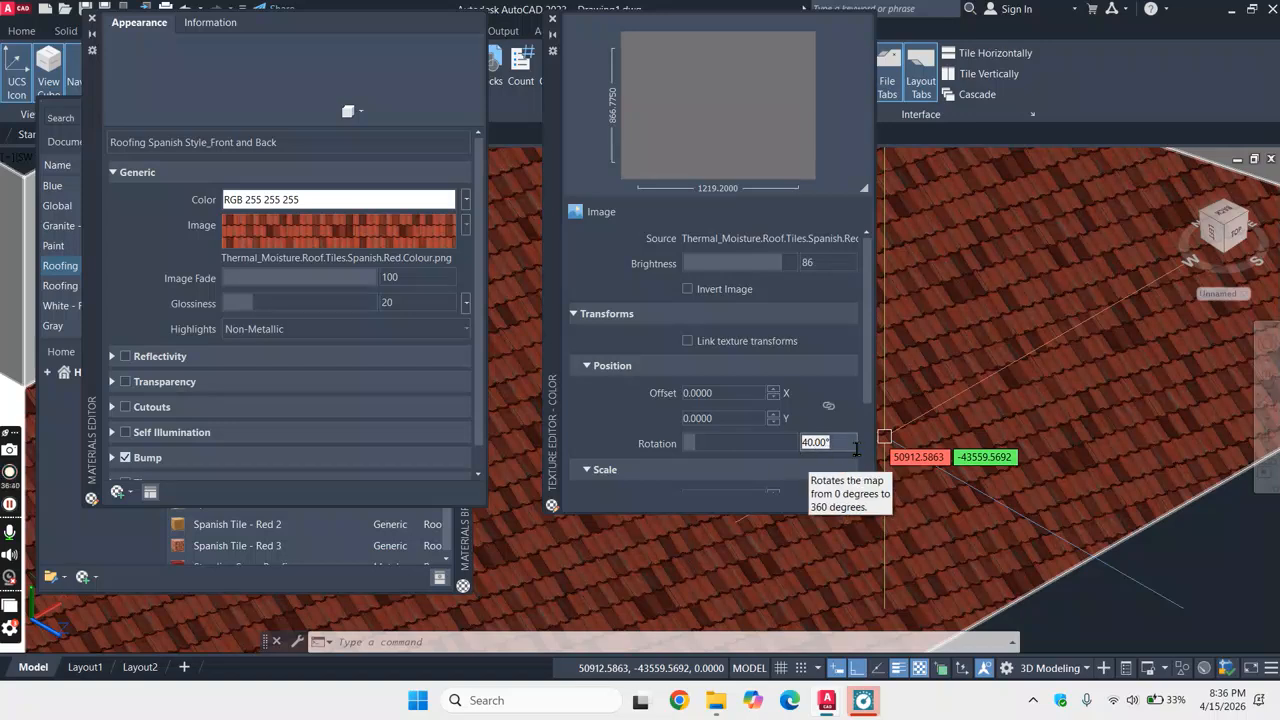
{"action": "double_click", "coordinate": [848, 444]}
{"action": "type", "text": "45"}
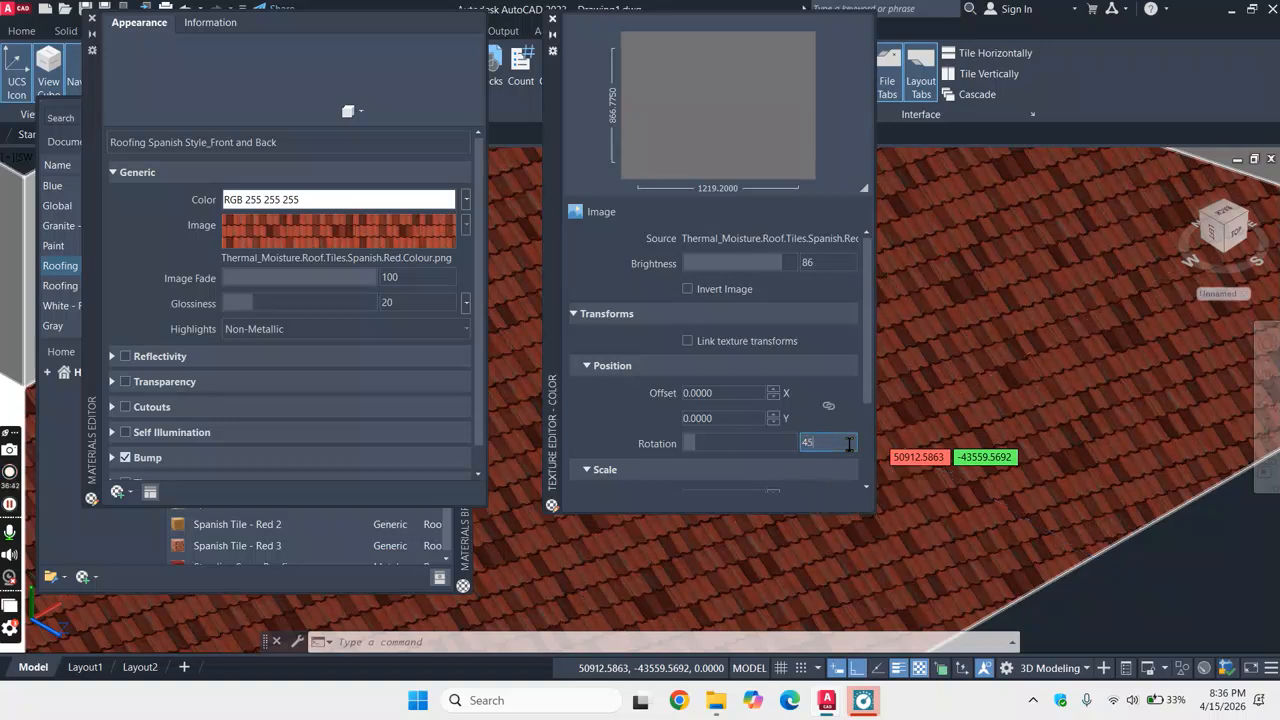
{"action": "key", "text": "Return"}
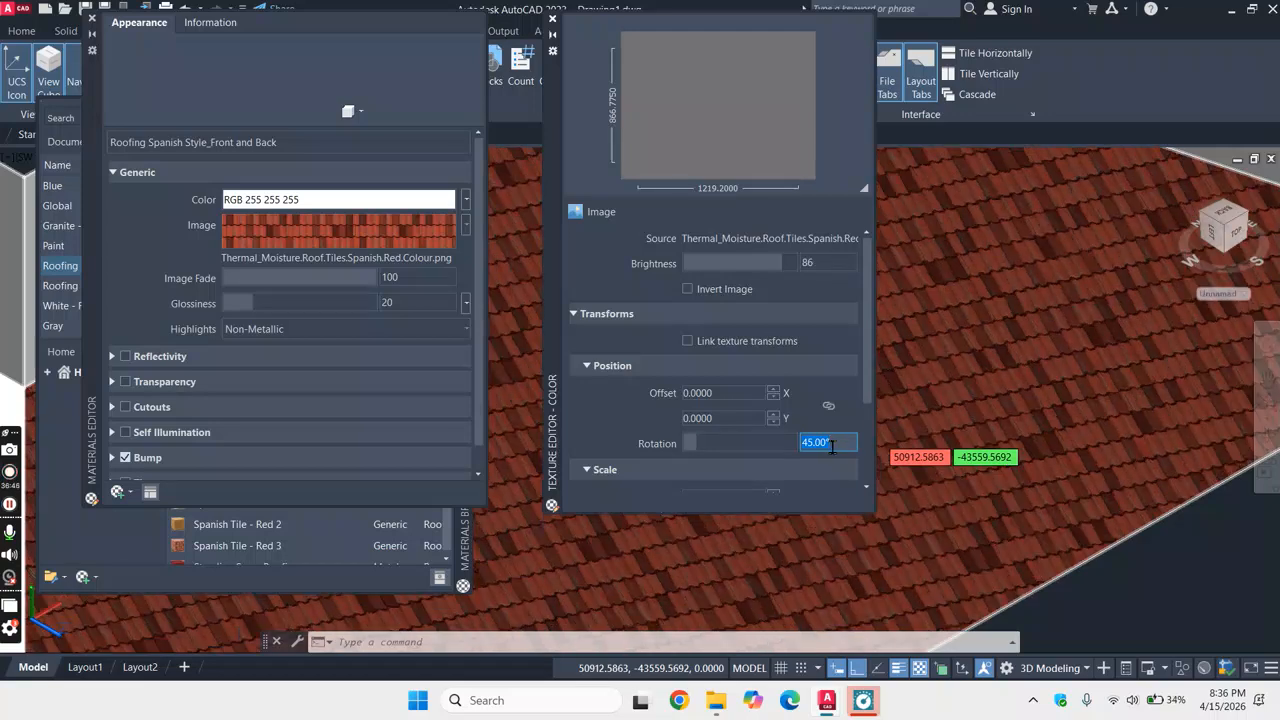
- Set the rotation of the Front and Back tile image to 35°
{"action": "type", "text": "3"}
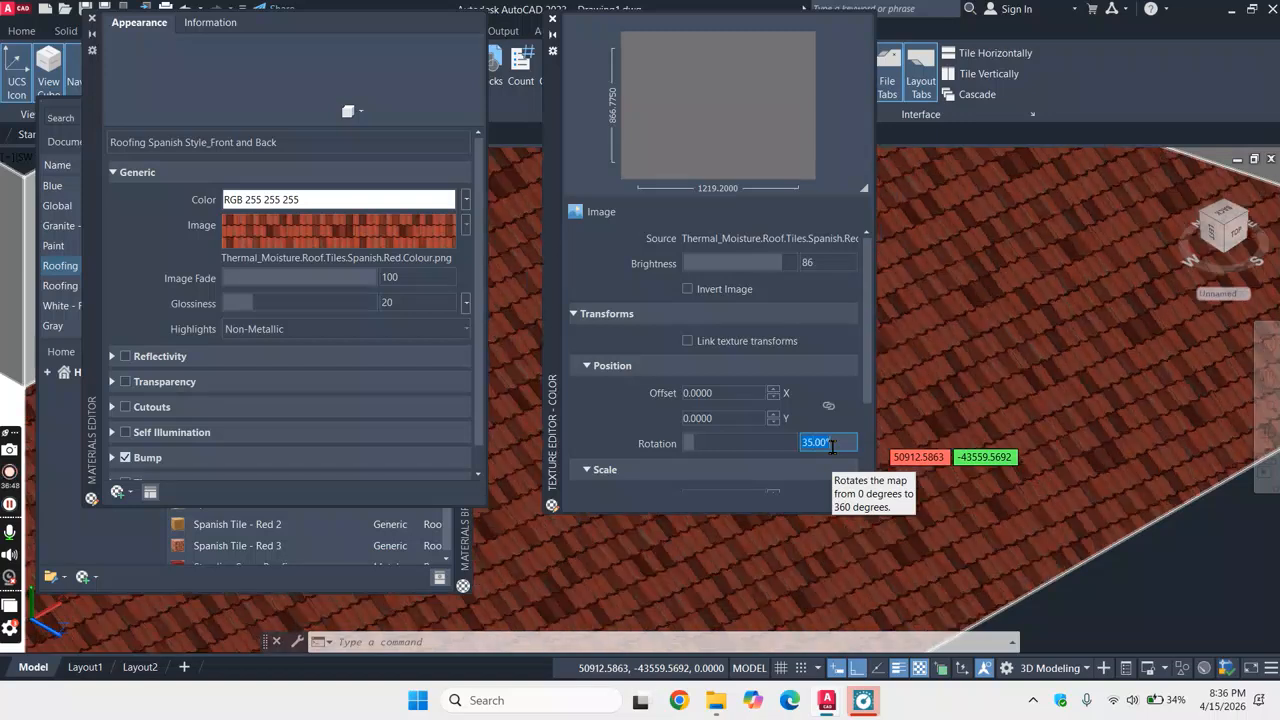
{"action": "scroll", "coordinate": [1040, 403], "scroll_direction": "down", "scroll_amount": 3}
{"action": "scroll", "coordinate": [1040, 403], "scroll_direction": "up", "scroll_amount": 3}
{"action": "scroll", "coordinate": [1035, 380], "scroll_direction": "down", "scroll_amount": 4}
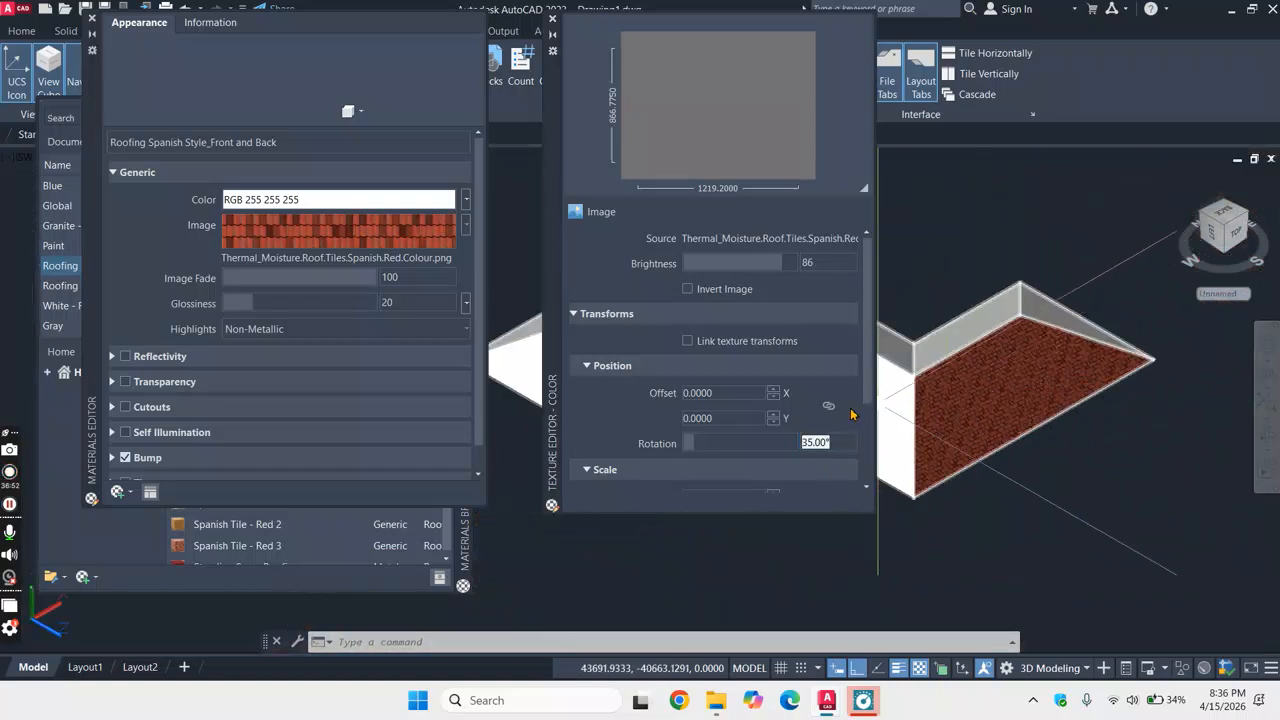
- Set the tile image's sample width to 1500 and check the tile size on the roof face
{"action": "left_click_drag", "start_coordinate": [870, 348], "coordinate": [868, 414]}
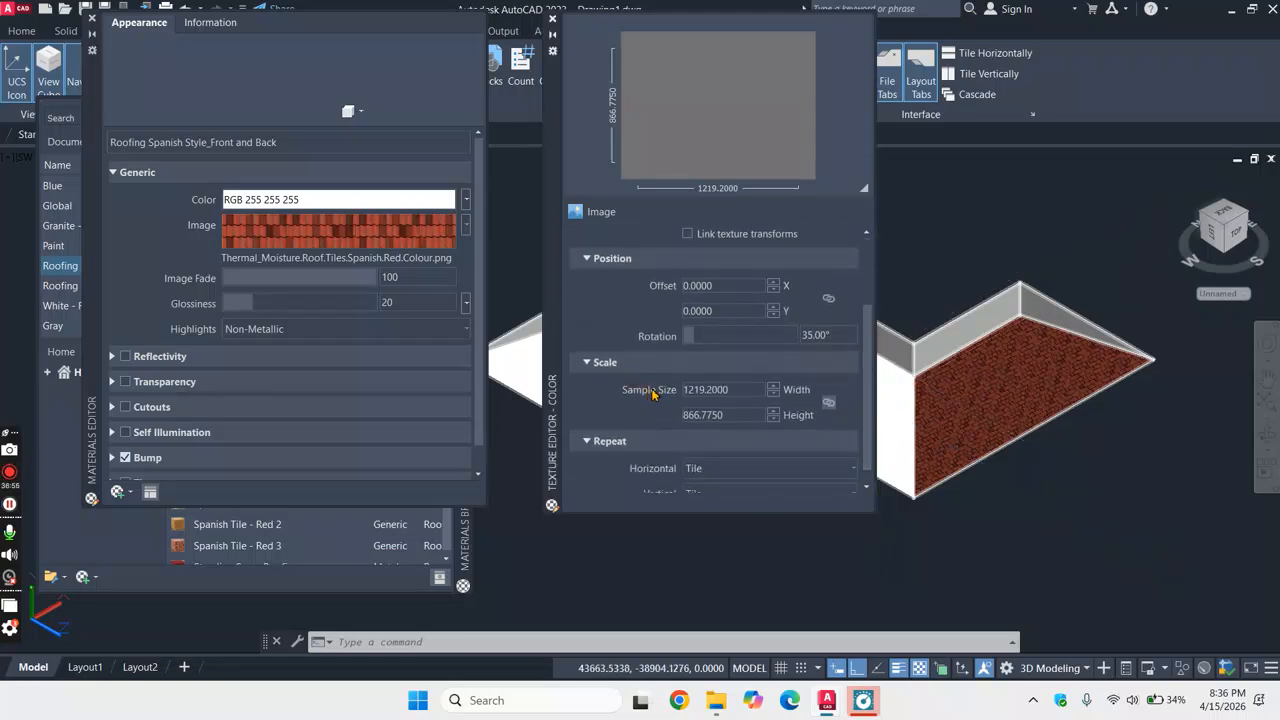
{"action": "left_click", "coordinate": [722, 390]}
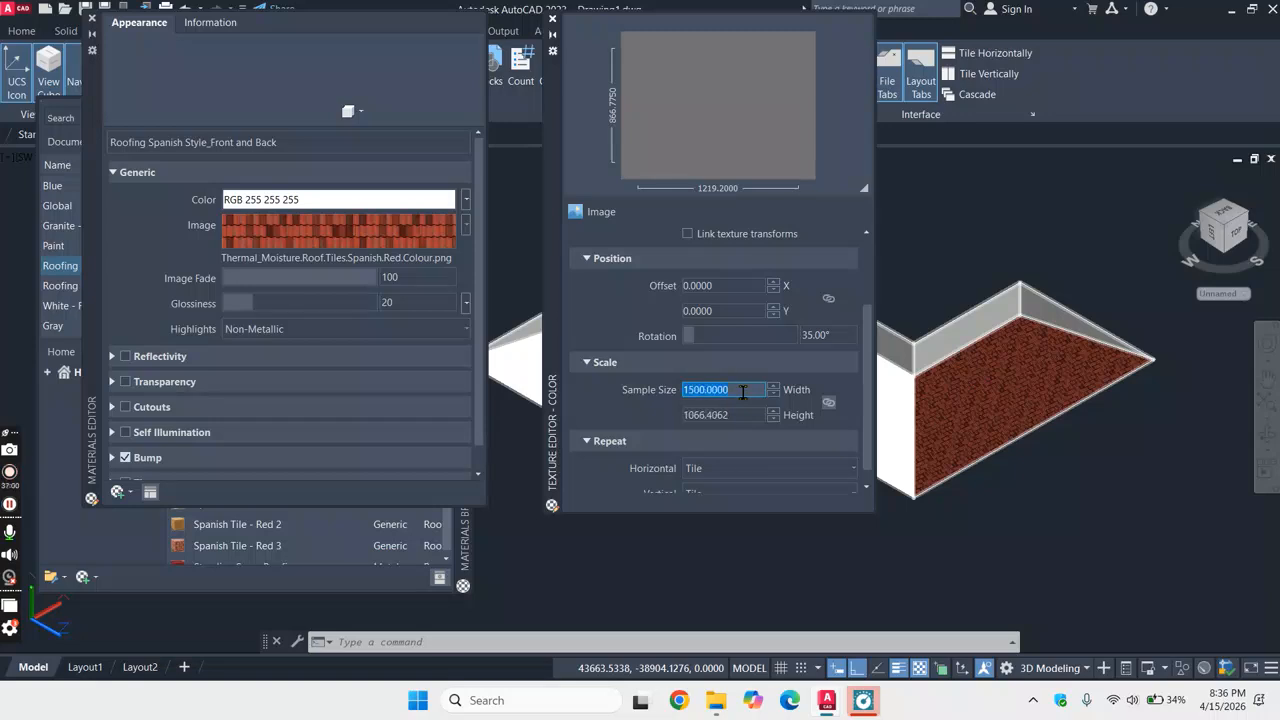
{"action": "key", "text": "Return"}
{"action": "scroll", "coordinate": [1073, 343], "scroll_direction": "up", "scroll_amount": 6}
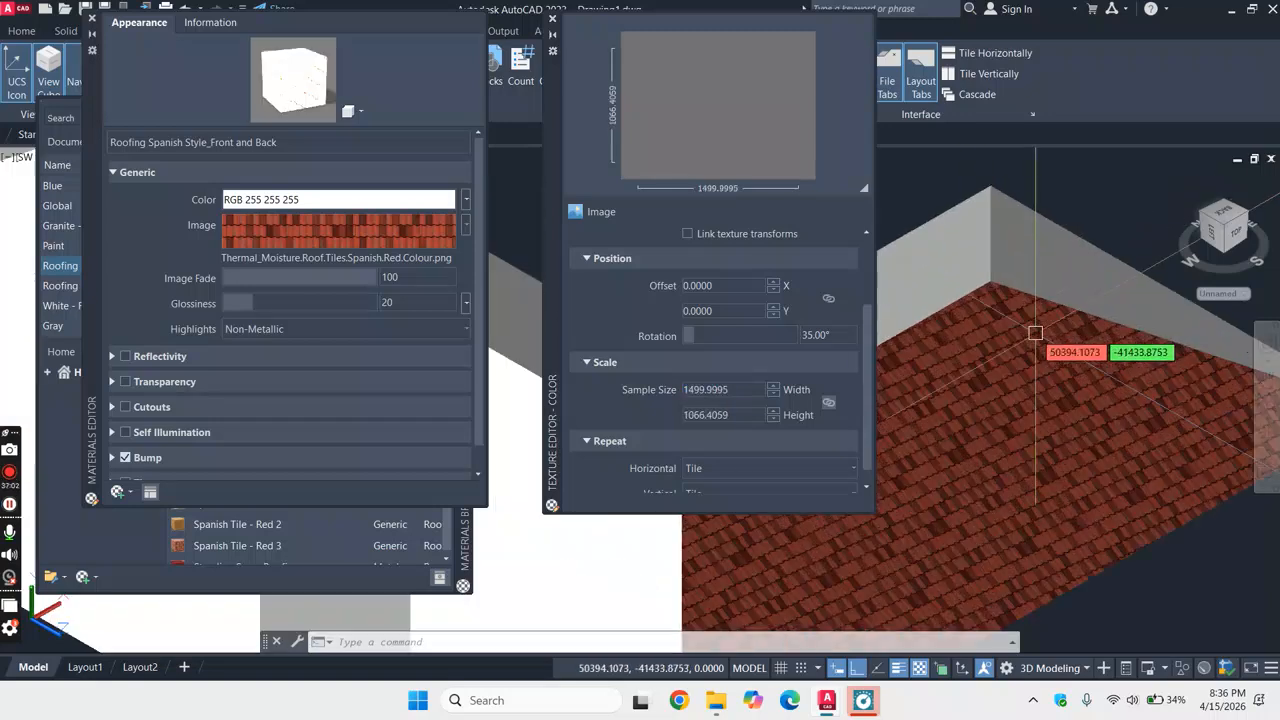
{"action": "scroll", "coordinate": [1075, 348], "scroll_direction": "down", "scroll_amount": 3}
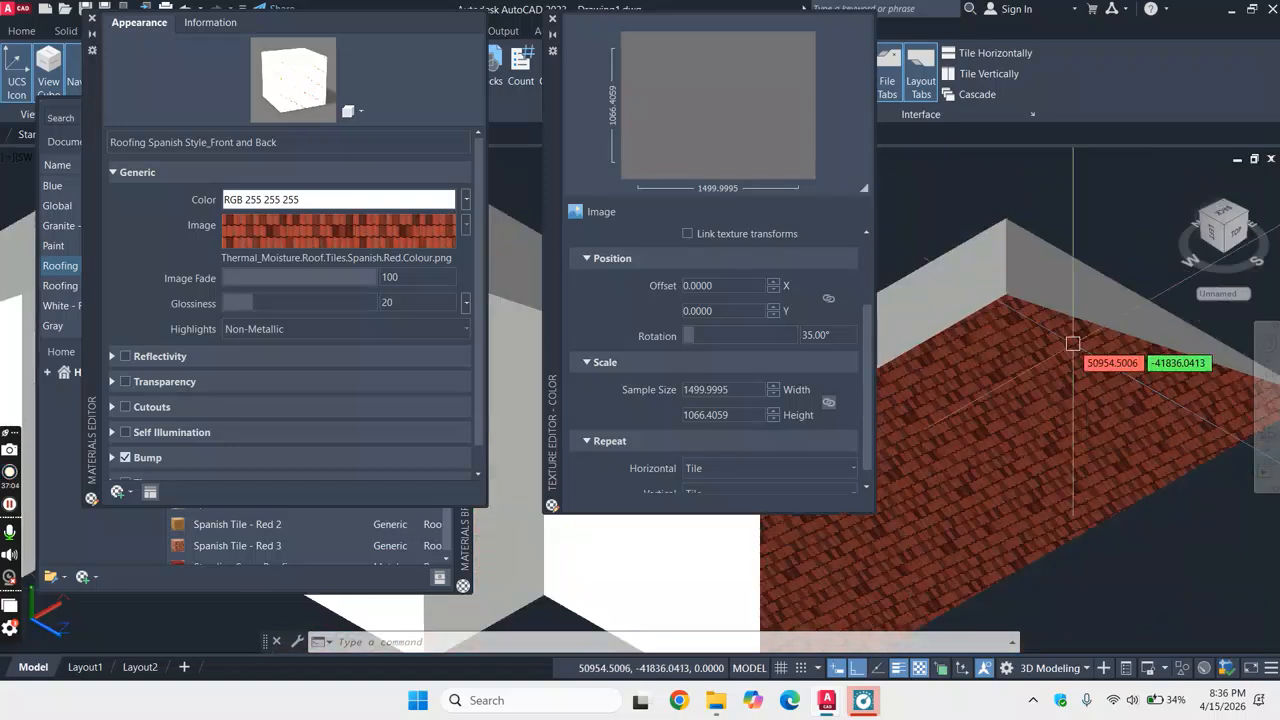
{"action": "scroll", "coordinate": [1088, 356], "scroll_direction": "up", "scroll_amount": 3}
{"action": "scroll", "coordinate": [1095, 360], "scroll_direction": "down", "scroll_amount": 5}
{"action": "scroll", "coordinate": [1122, 366], "scroll_direction": "up", "scroll_amount": 3}
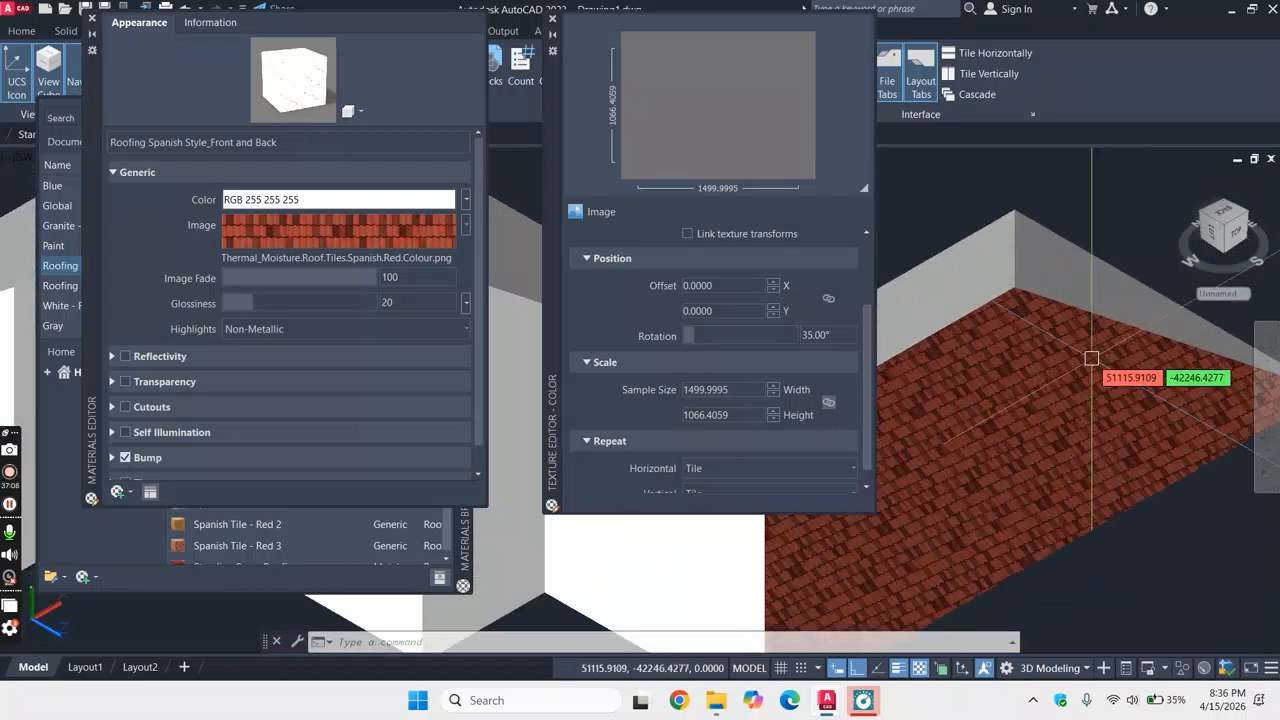
- Set the tile image's sample width to 1600, change its sample height to 1200, and close the texture and material editors
{"action": "double_click", "coordinate": [736, 395]}
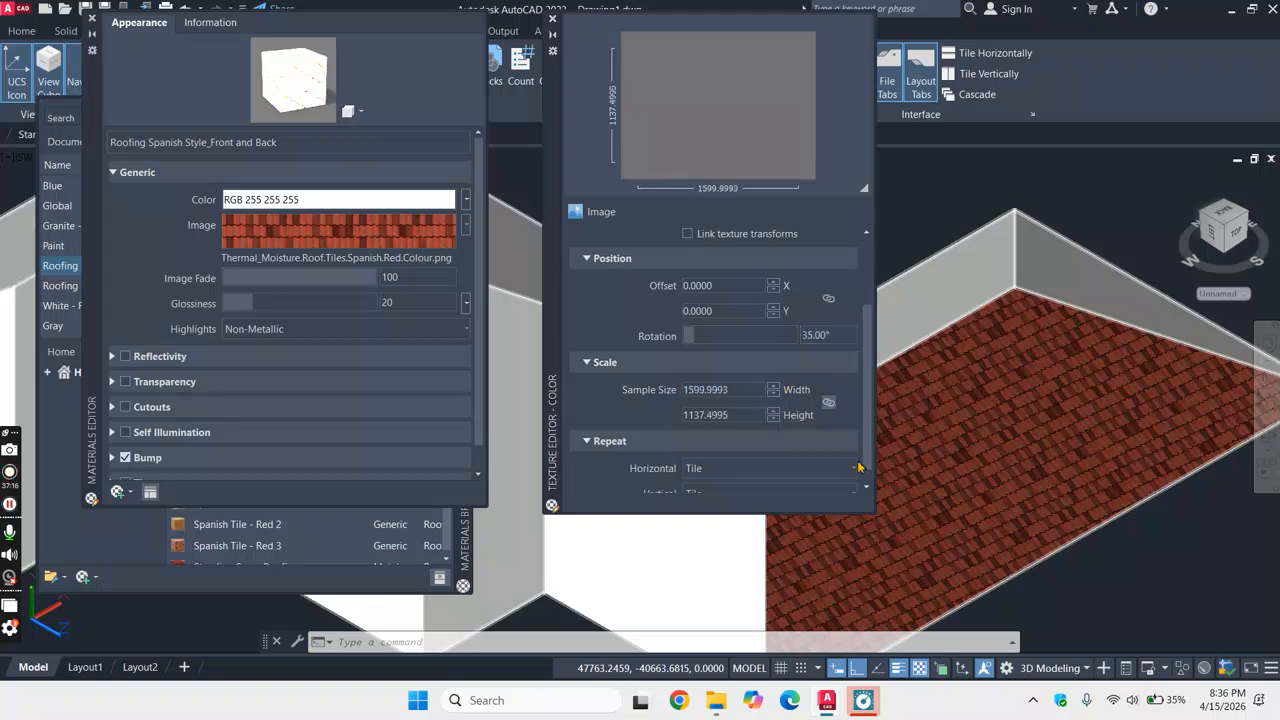
{"action": "left_click", "coordinate": [741, 418]}
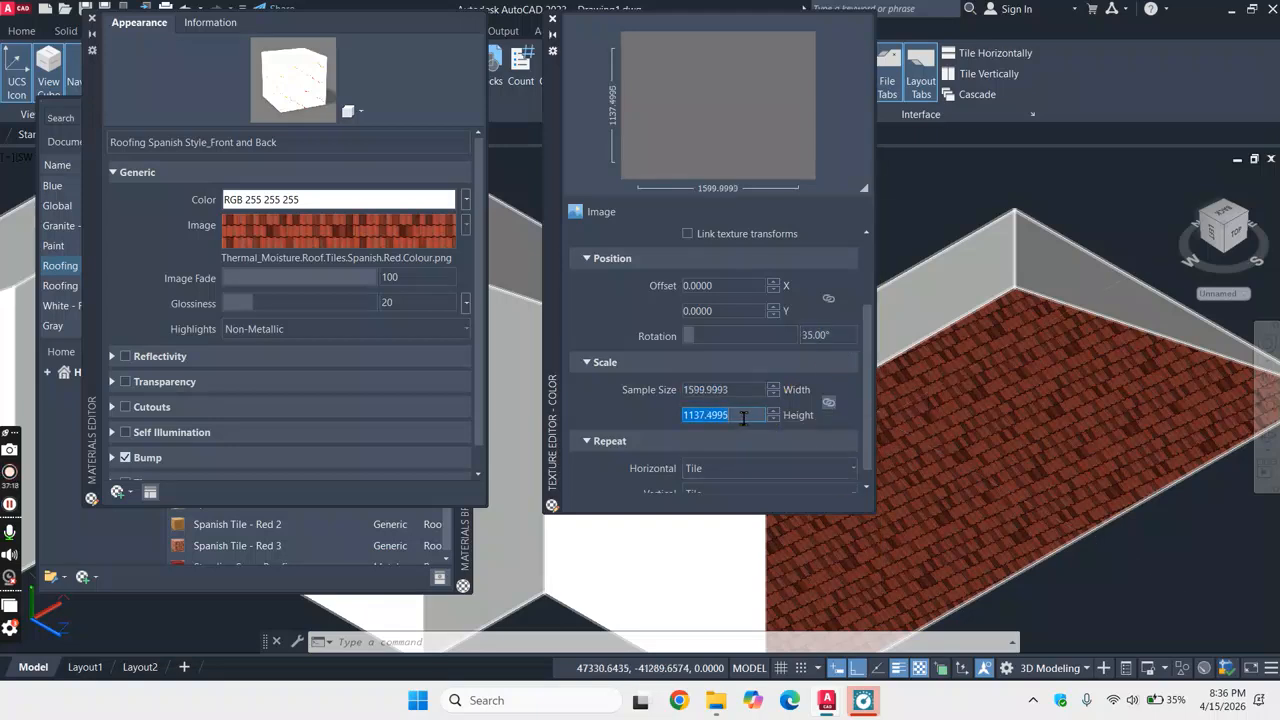
{"action": "type", "text": "1"}
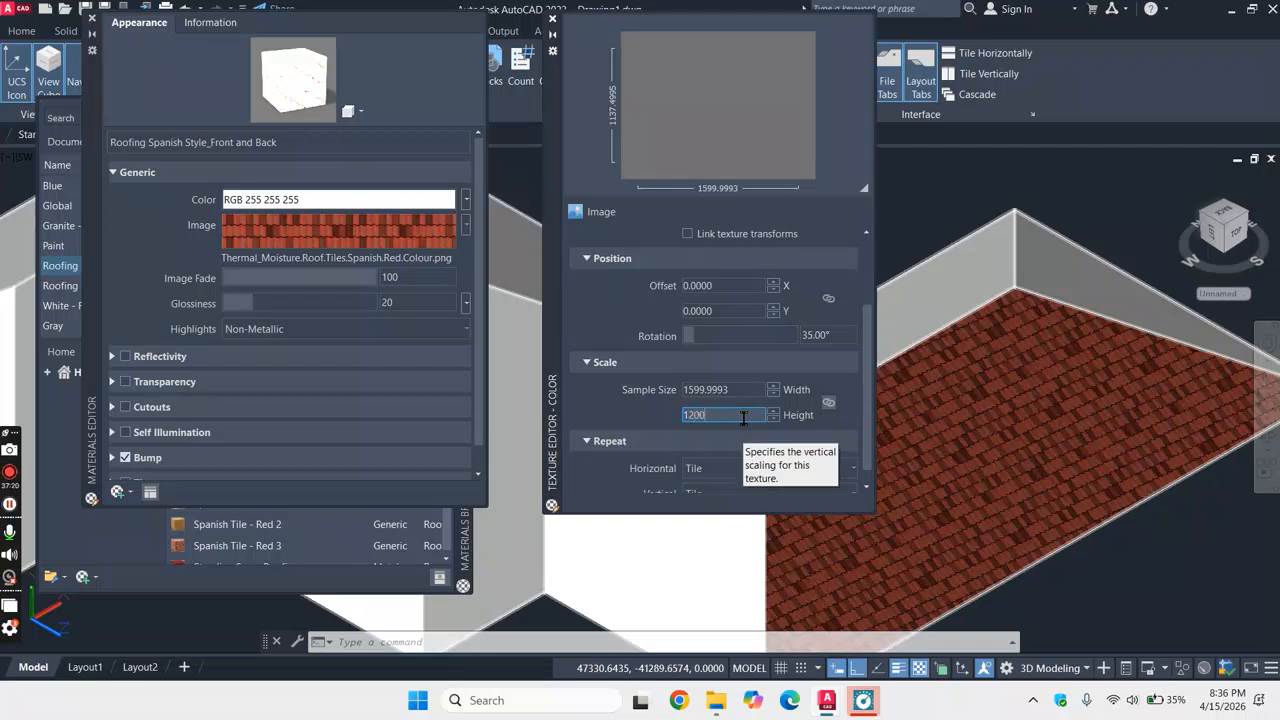
{"action": "type", "text": "200"}
{"action": "key", "text": "Return"}
{"action": "scroll", "coordinate": [1091, 420], "scroll_direction": "up", "scroll_amount": 4}
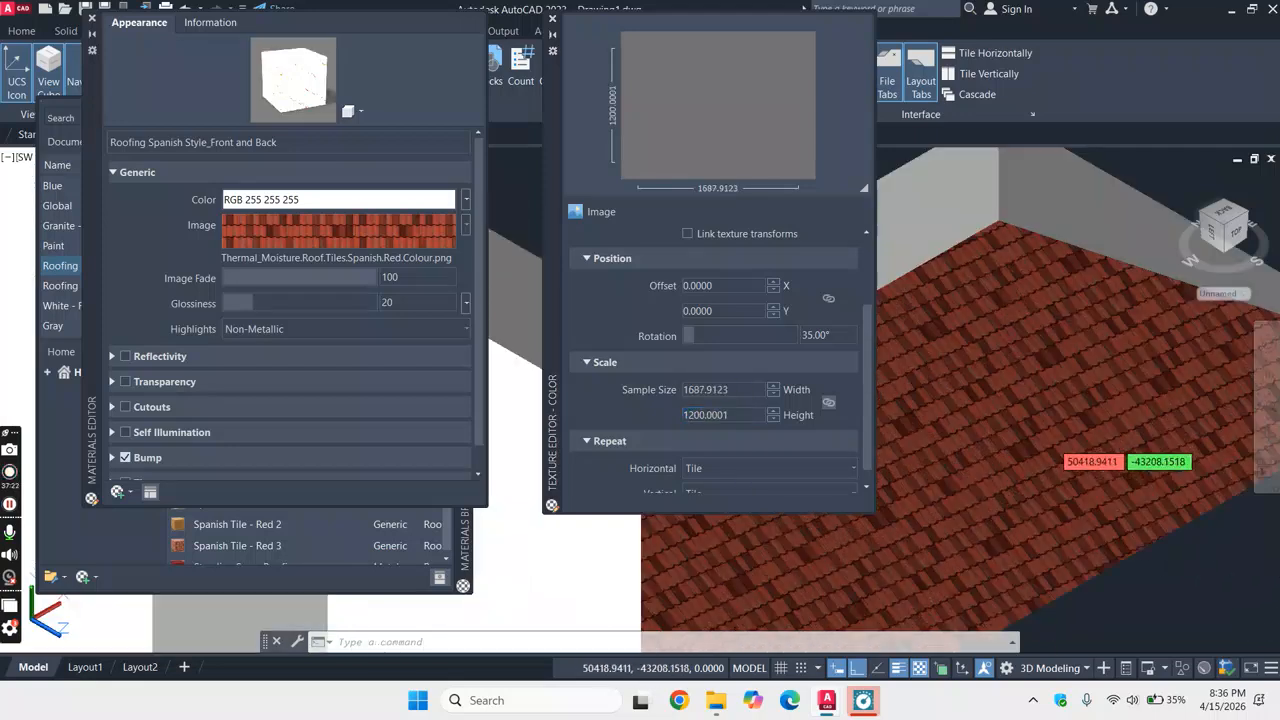
{"action": "scroll", "coordinate": [1031, 418], "scroll_direction": "down", "scroll_amount": 5}
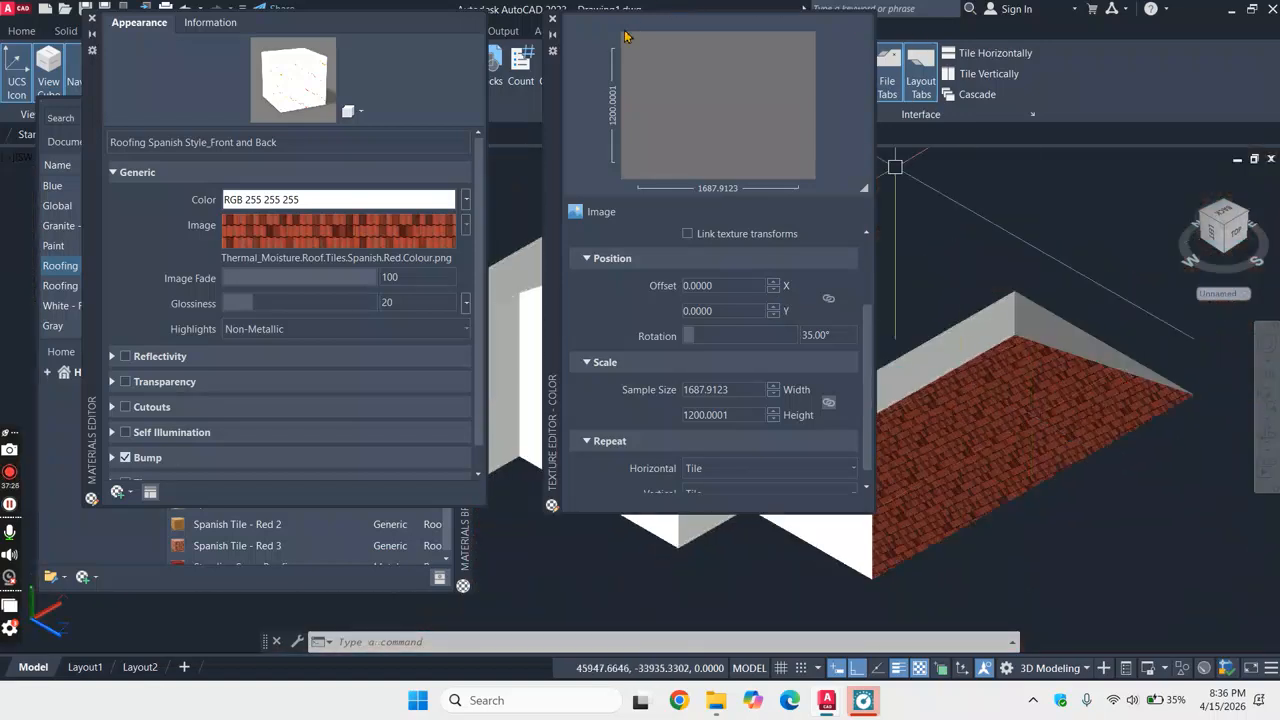
{"action": "left_click", "coordinate": [553, 20]}
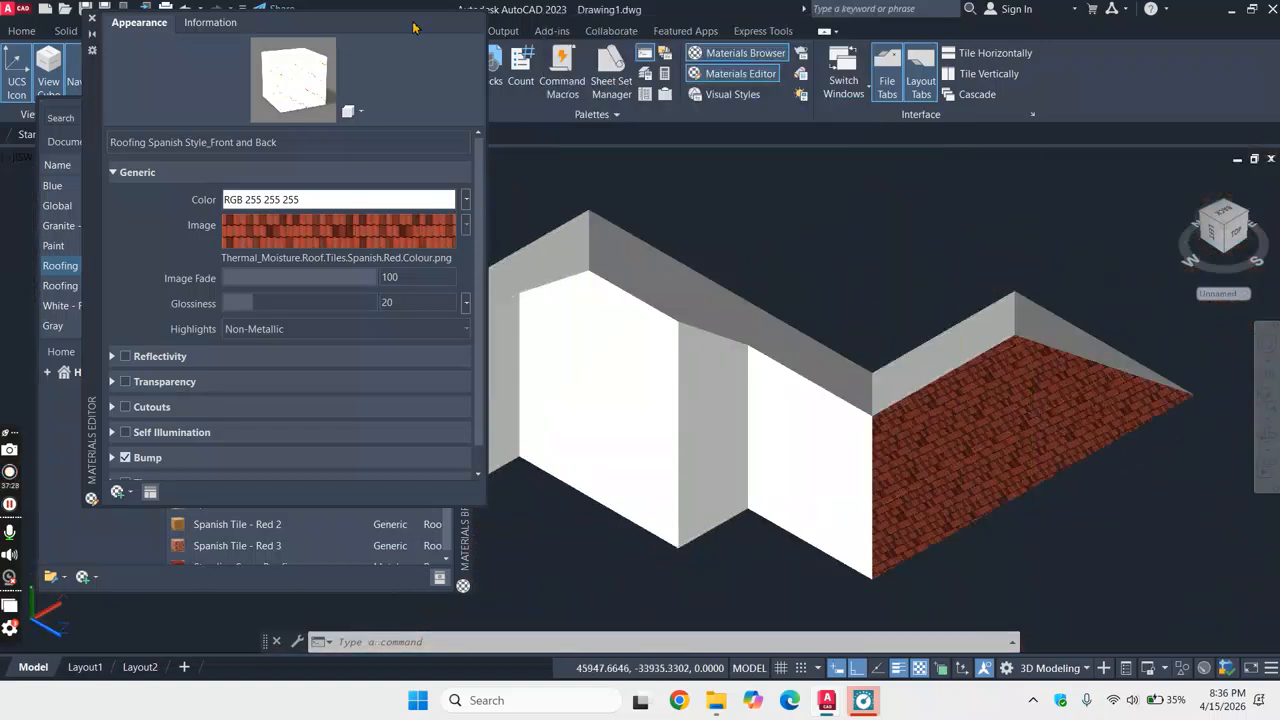
{"action": "left_click", "coordinate": [90, 20]}
- Assign Roofing Spanish Style_Front and Back to the two narrow faces between the white roof faces and to the long face left of the peak
{"action": "middle_click_drag", "start_coordinate": [990, 340], "coordinate": [731, 345], "text": "shift"}
{"action": "scroll", "coordinate": [731, 345], "scroll_direction": "up", "scroll_amount": 2}
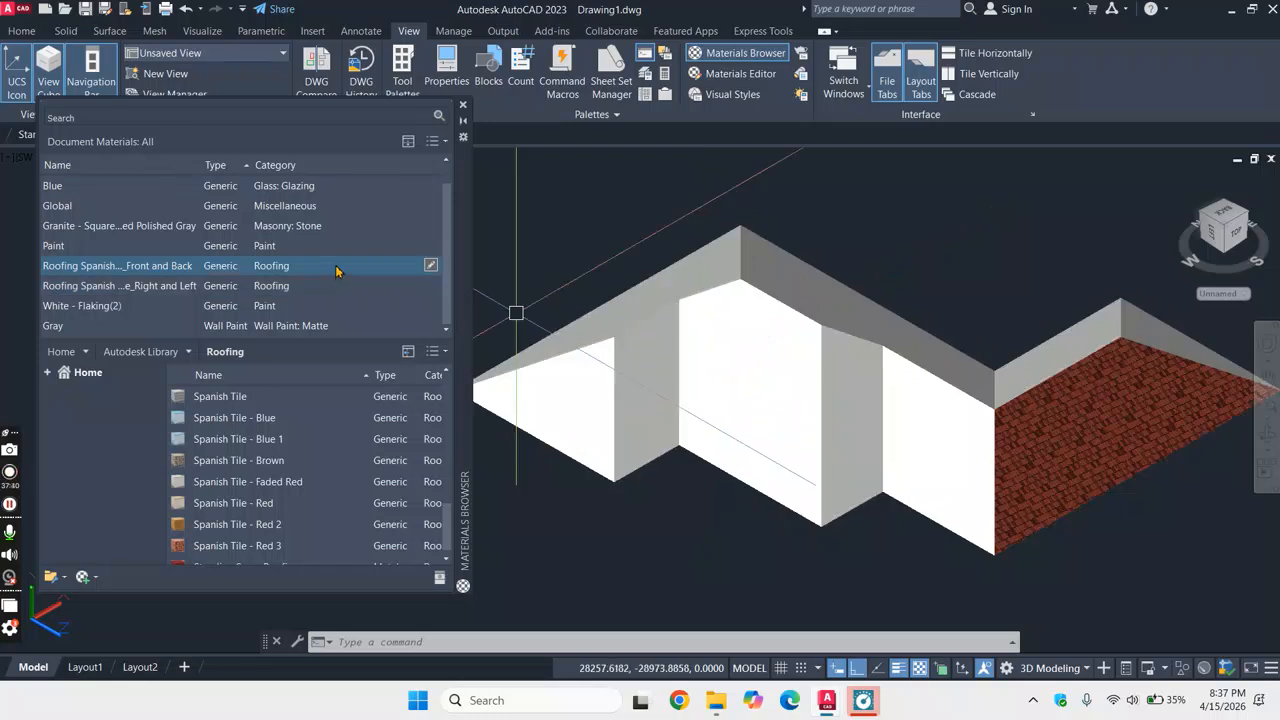
{"action": "left_click_drag", "start_coordinate": [336, 271], "coordinate": [852, 404]}
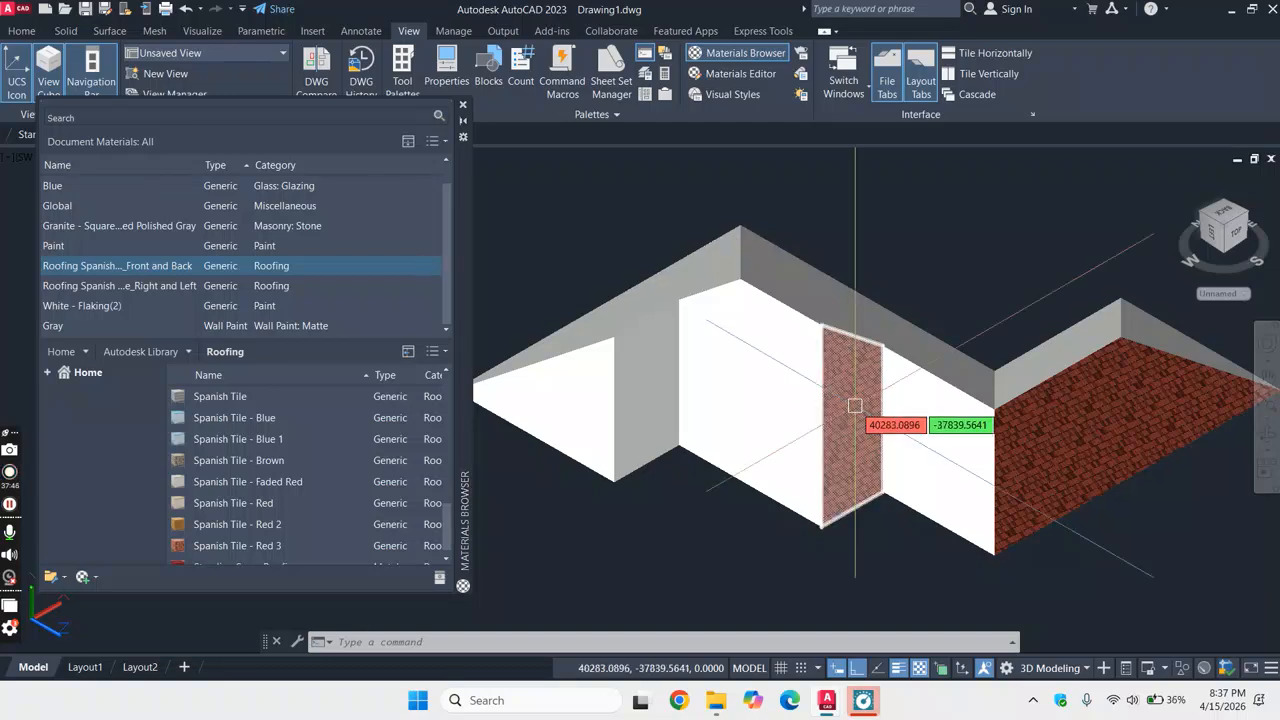
{"action": "left_click_drag", "start_coordinate": [354, 272], "coordinate": [652, 391]}
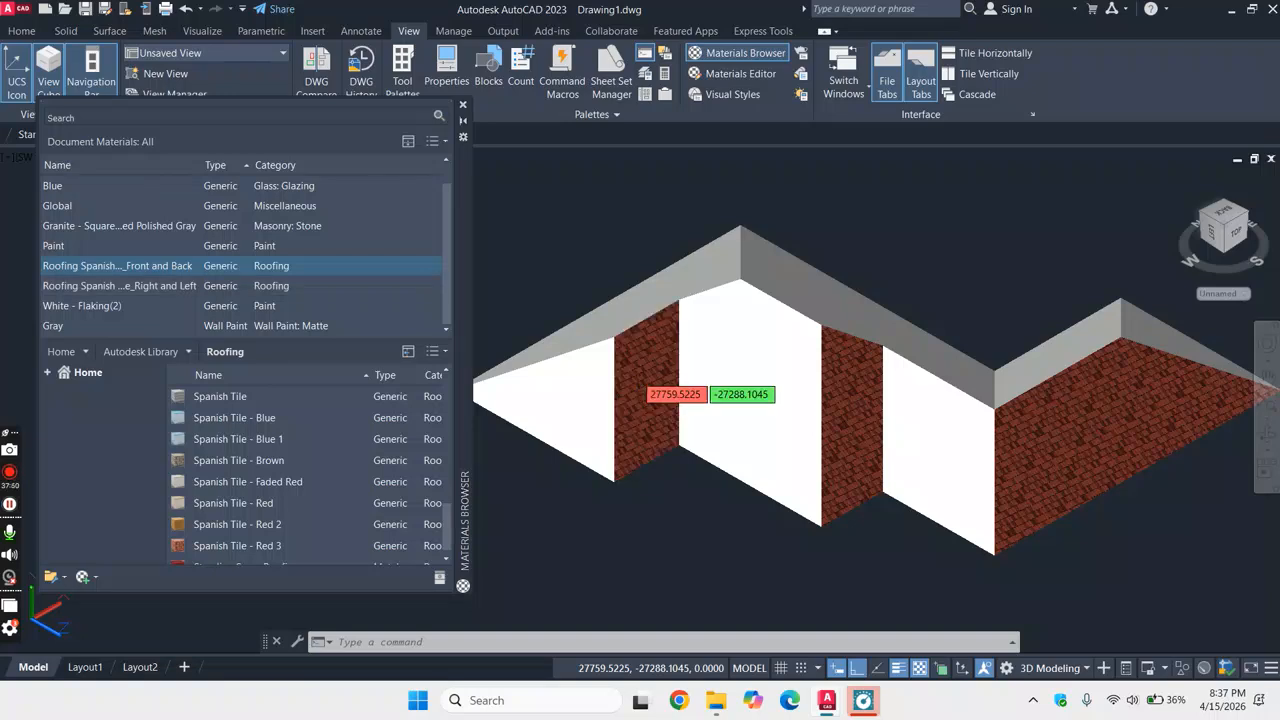
{"action": "left_click_drag", "start_coordinate": [372, 271], "coordinate": [766, 245]}
{"action": "scroll", "coordinate": [828, 290], "scroll_direction": "down", "scroll_amount": 3}
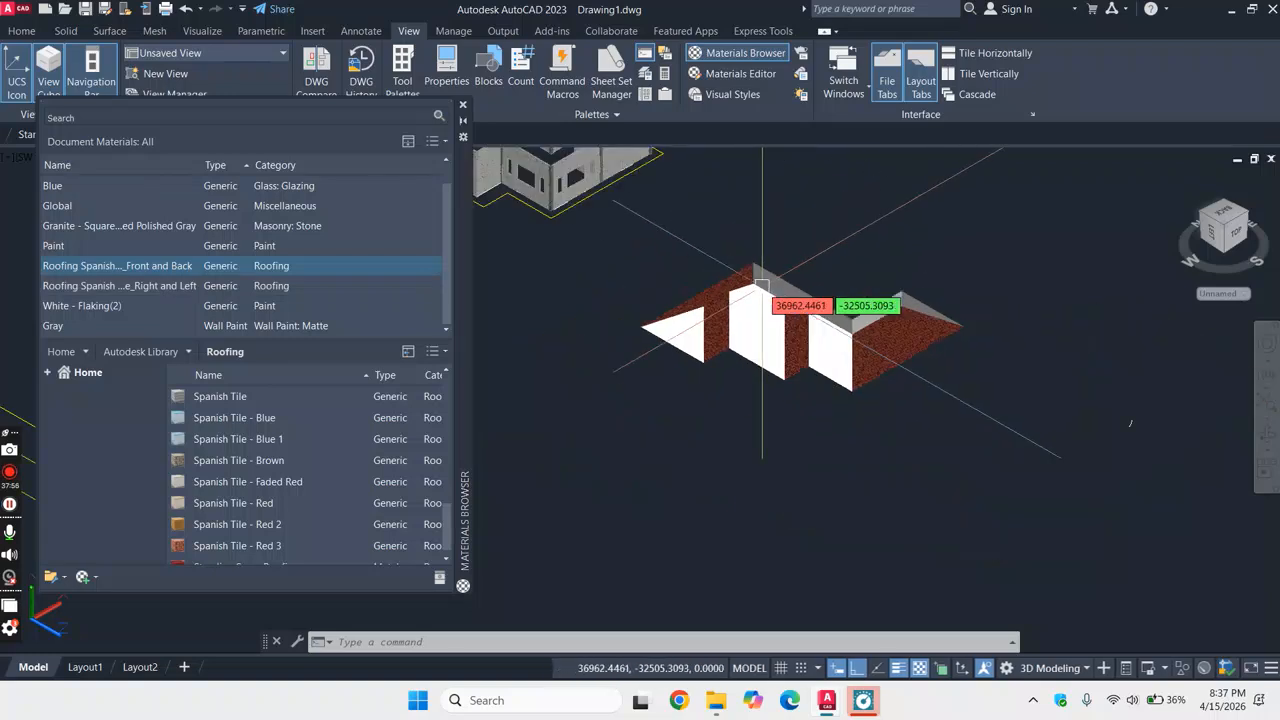
{"action": "scroll", "coordinate": [856, 274], "scroll_direction": "up", "scroll_amount": 3}
{"action": "scroll", "coordinate": [1034, 394], "scroll_direction": "down", "scroll_amount": 3}
{"action": "scroll", "coordinate": [886, 371], "scroll_direction": "up", "scroll_amount": 3}
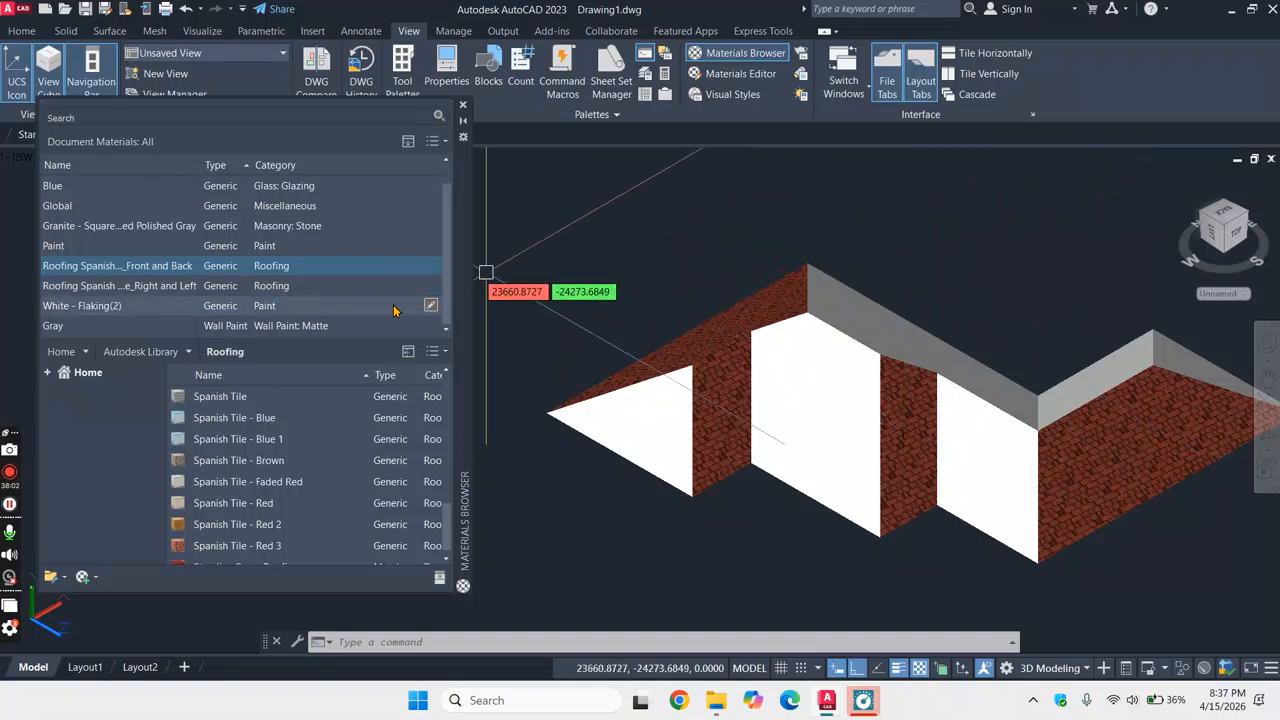
- Examine the image texture settings of Roofing Spanish Style_Right and Left, and close its editors without making changes
{"action": "left_click", "coordinate": [428, 286]}
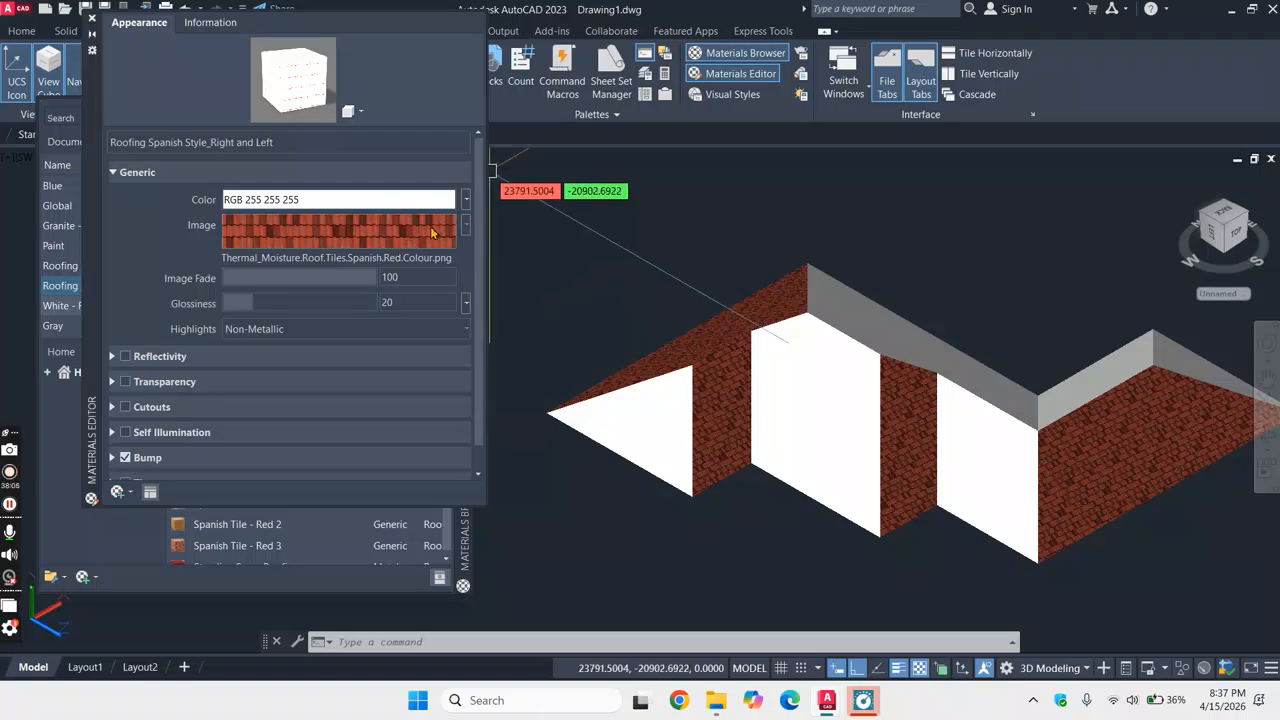
{"action": "left_click", "coordinate": [432, 232]}
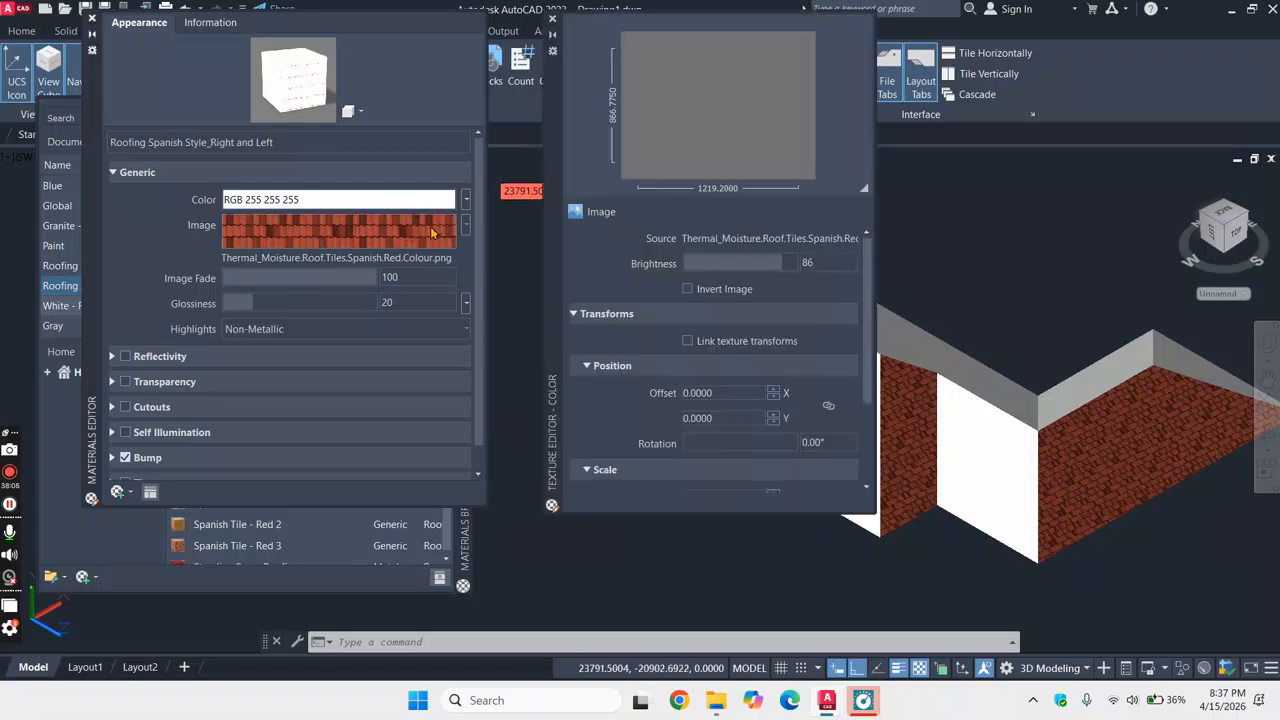
{"action": "left_click", "coordinate": [552, 19]}
{"action": "left_click", "coordinate": [555, 20]}
{"action": "scroll", "coordinate": [783, 391], "scroll_direction": "up", "scroll_amount": 2}
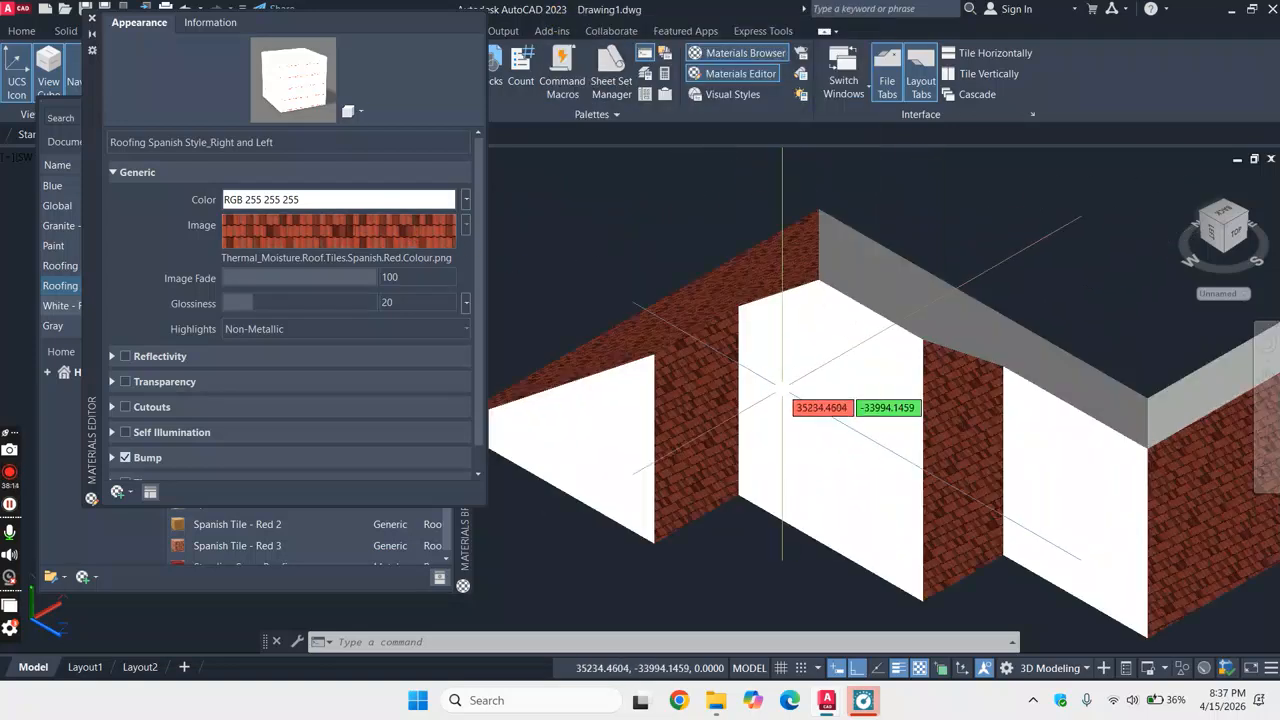
{"action": "left_click", "coordinate": [388, 237]}
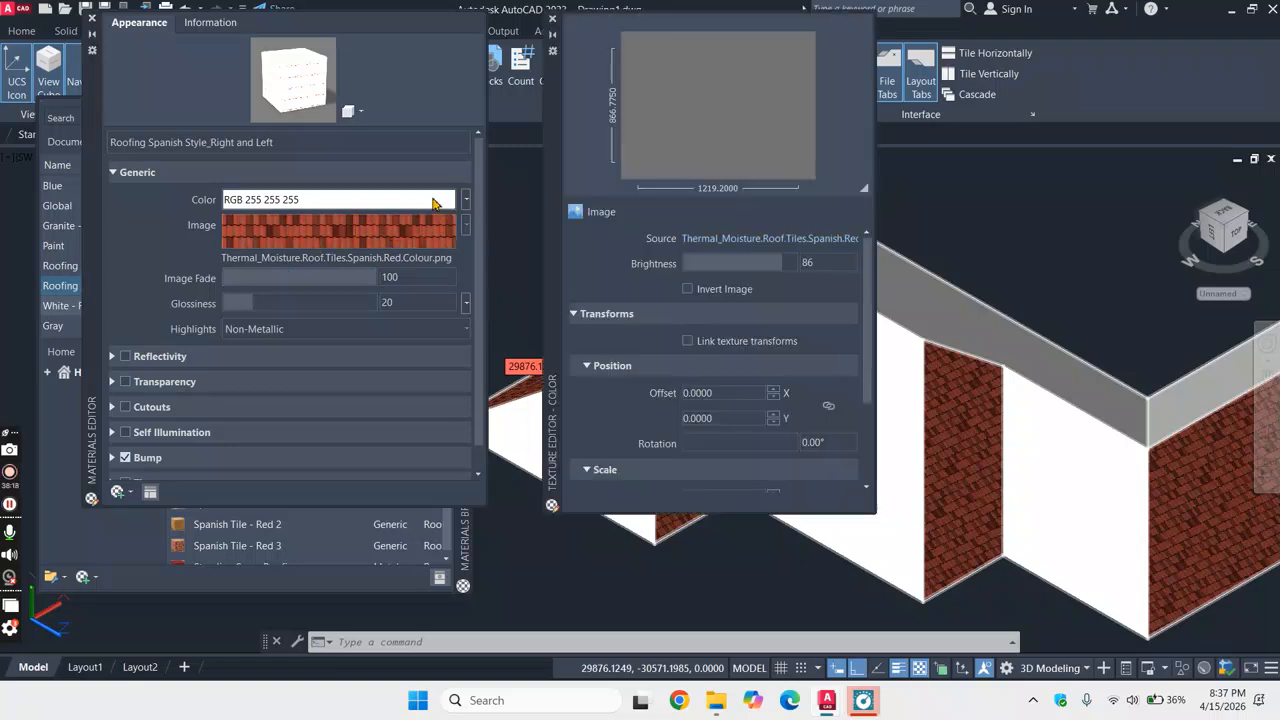
{"action": "left_click", "coordinate": [553, 19]}
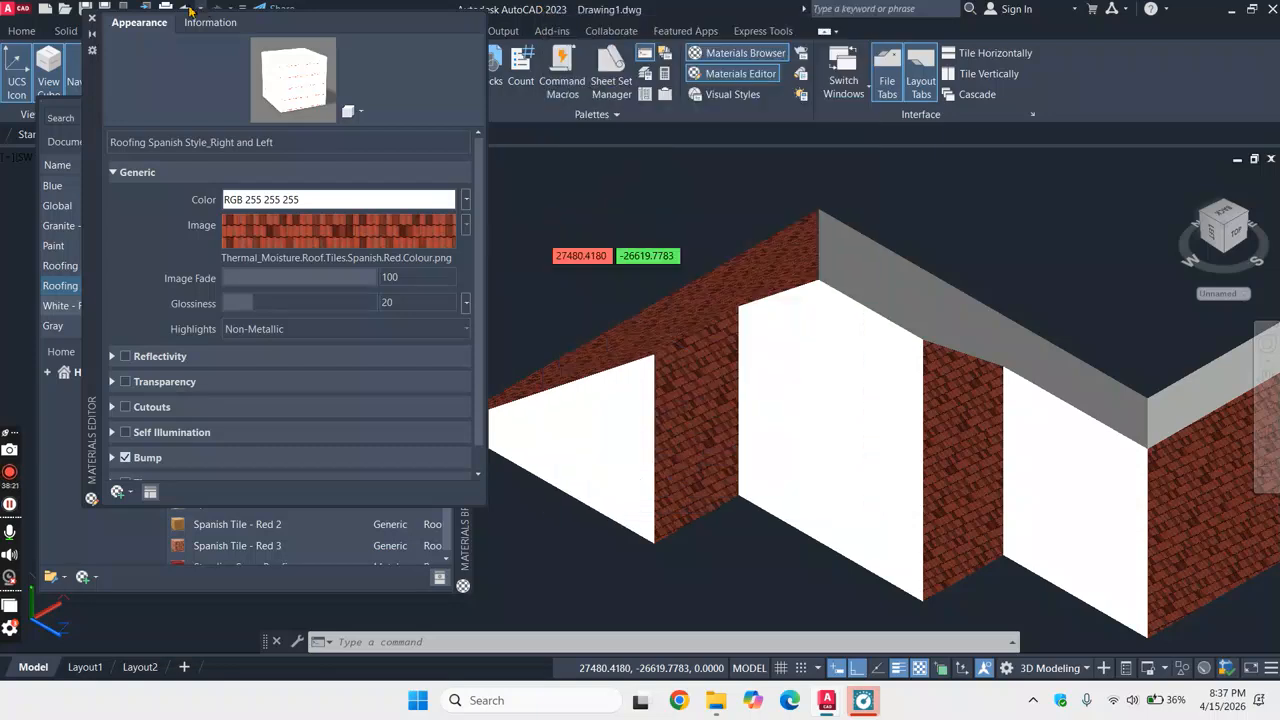
{"action": "left_click", "coordinate": [92, 18]}
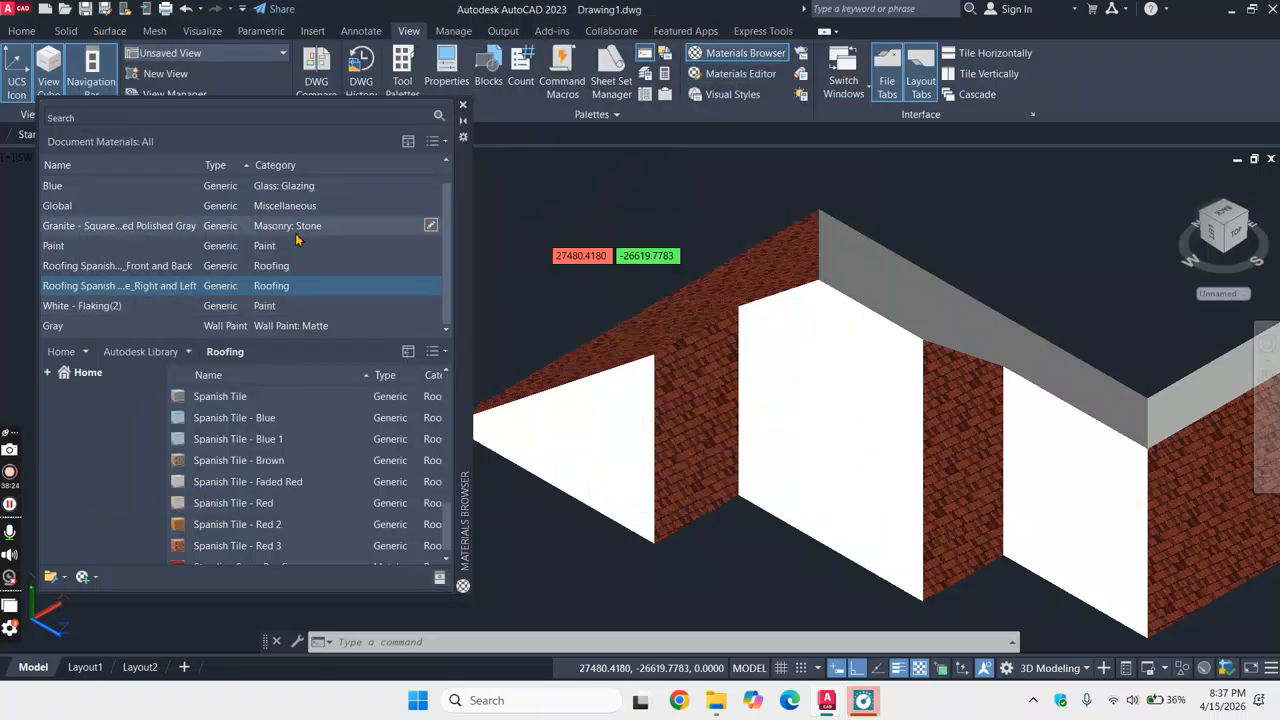
- Apply the Roofing Spanish Style_Right and Left material to the white middle face of the roof
{"action": "left_click_drag", "start_coordinate": [298, 290], "coordinate": [604, 270]}
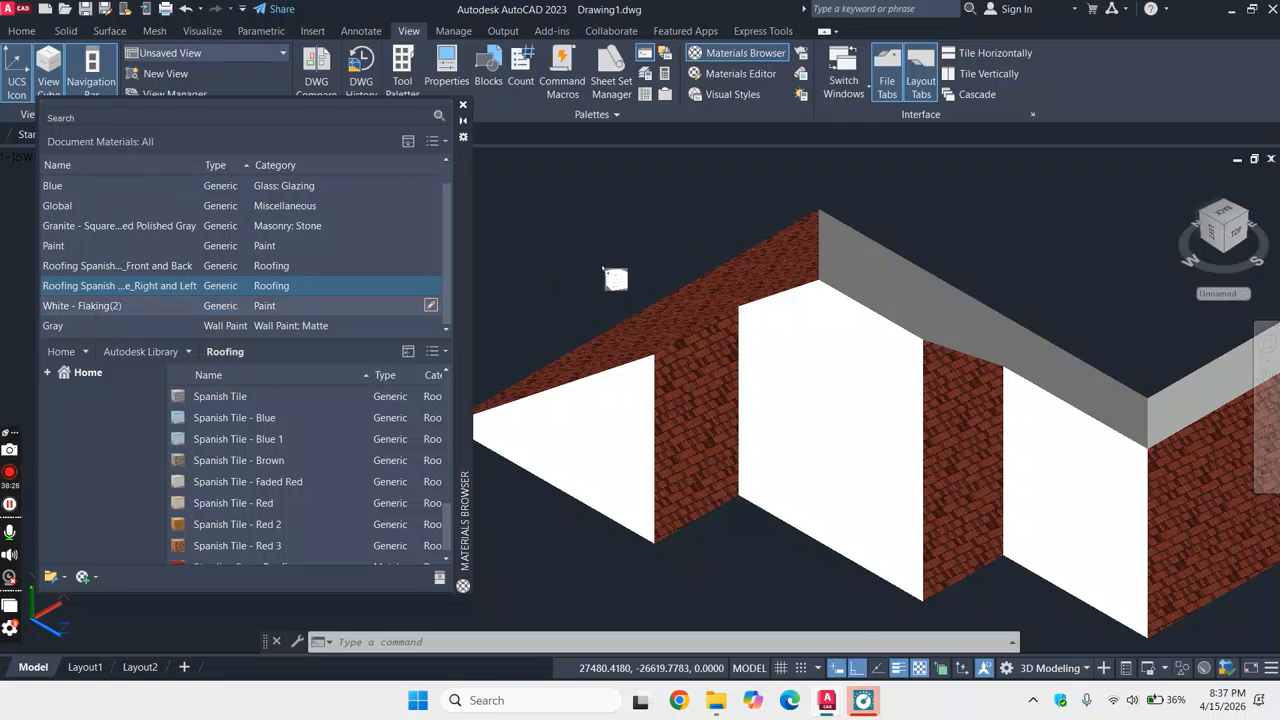
{"action": "left_click_drag", "start_coordinate": [842, 382], "coordinate": [835, 385]}
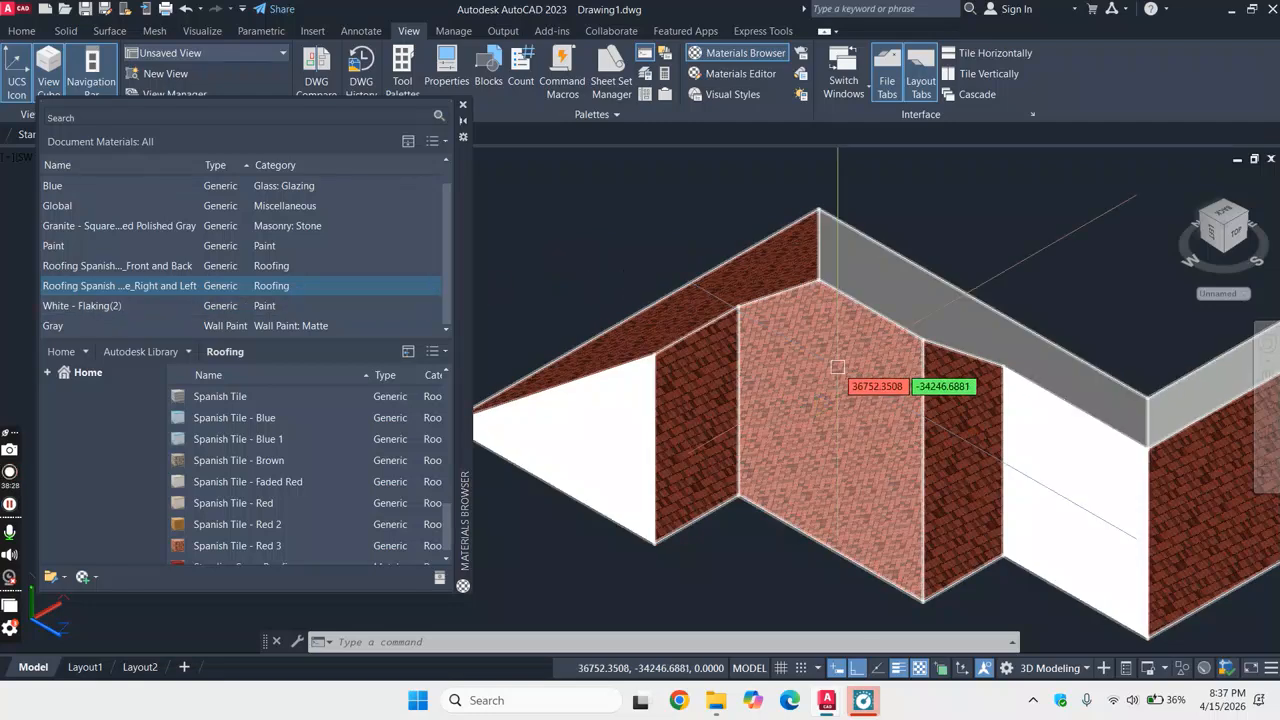
- Examine the size and direction of the tile pattern on the middle roof face against the neighbouring faces
{"action": "scroll", "coordinate": [885, 360], "scroll_direction": "up", "scroll_amount": 5}
{"action": "scroll", "coordinate": [879, 331], "scroll_direction": "down", "scroll_amount": 8}
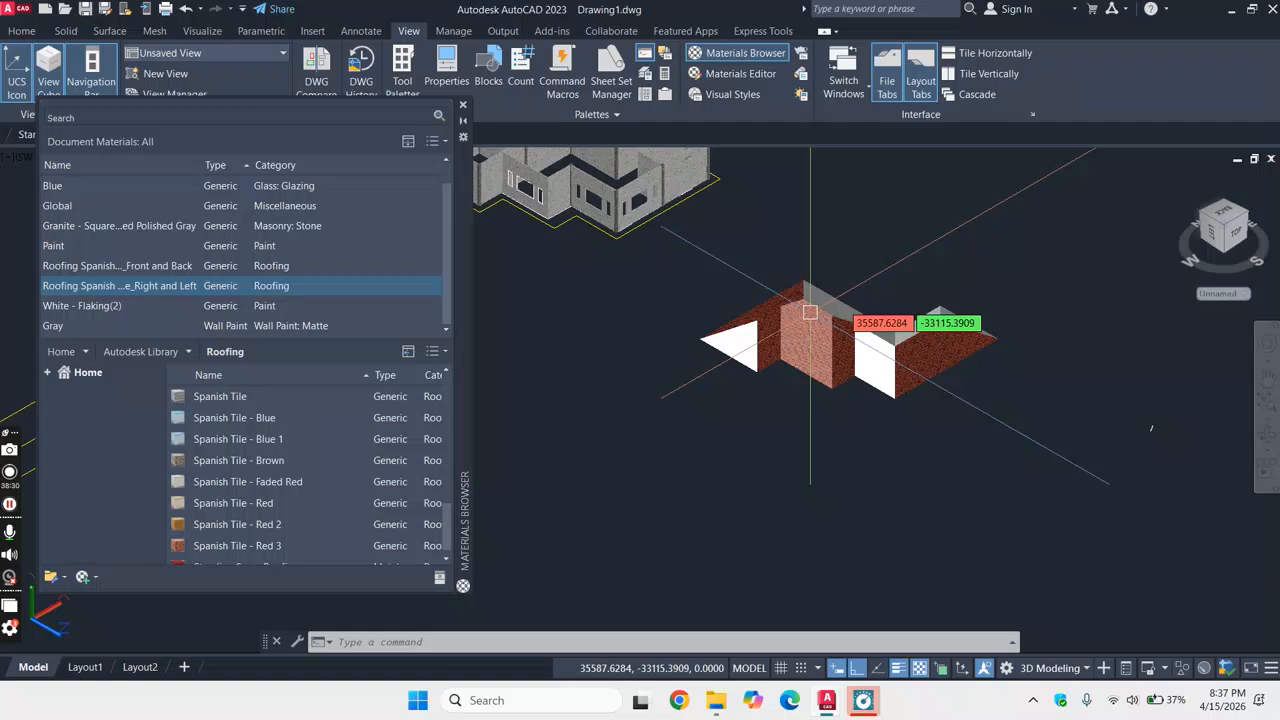
{"action": "scroll", "coordinate": [812, 335], "scroll_direction": "up", "scroll_amount": 3}
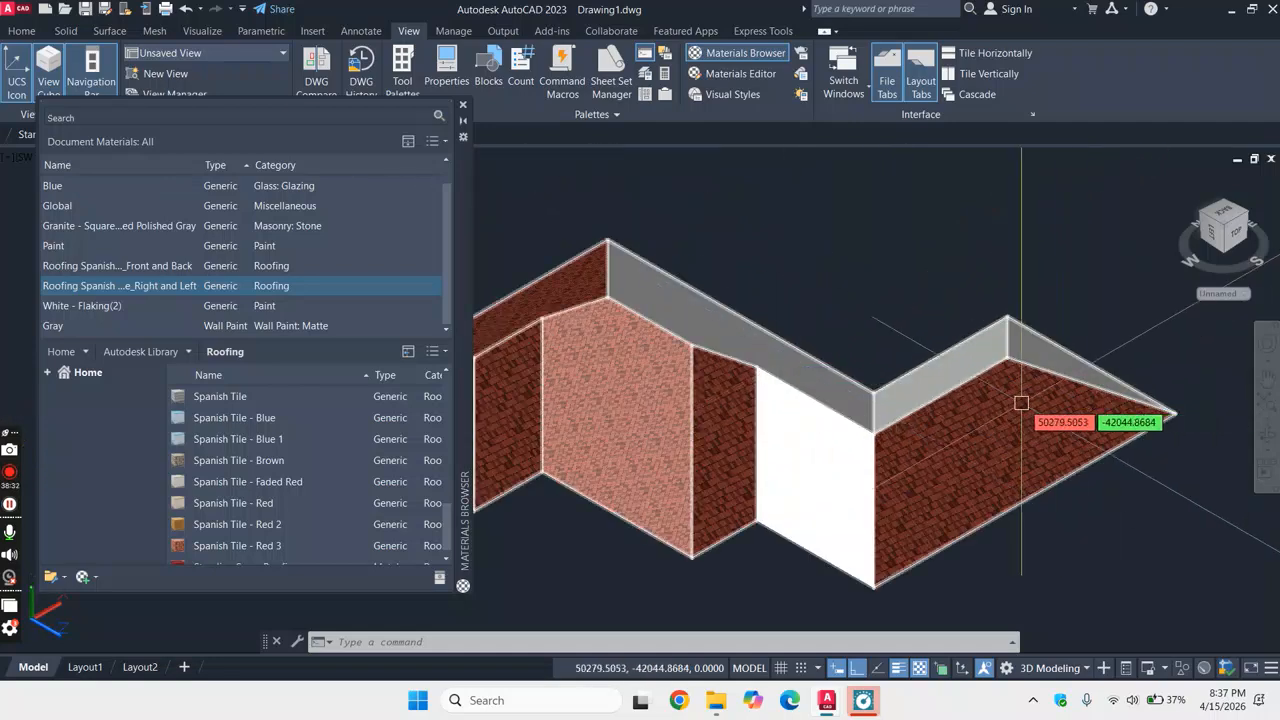
{"action": "scroll", "coordinate": [747, 346], "scroll_direction": "up", "scroll_amount": 2}
{"action": "scroll", "coordinate": [746, 346], "scroll_direction": "down", "scroll_amount": 3}
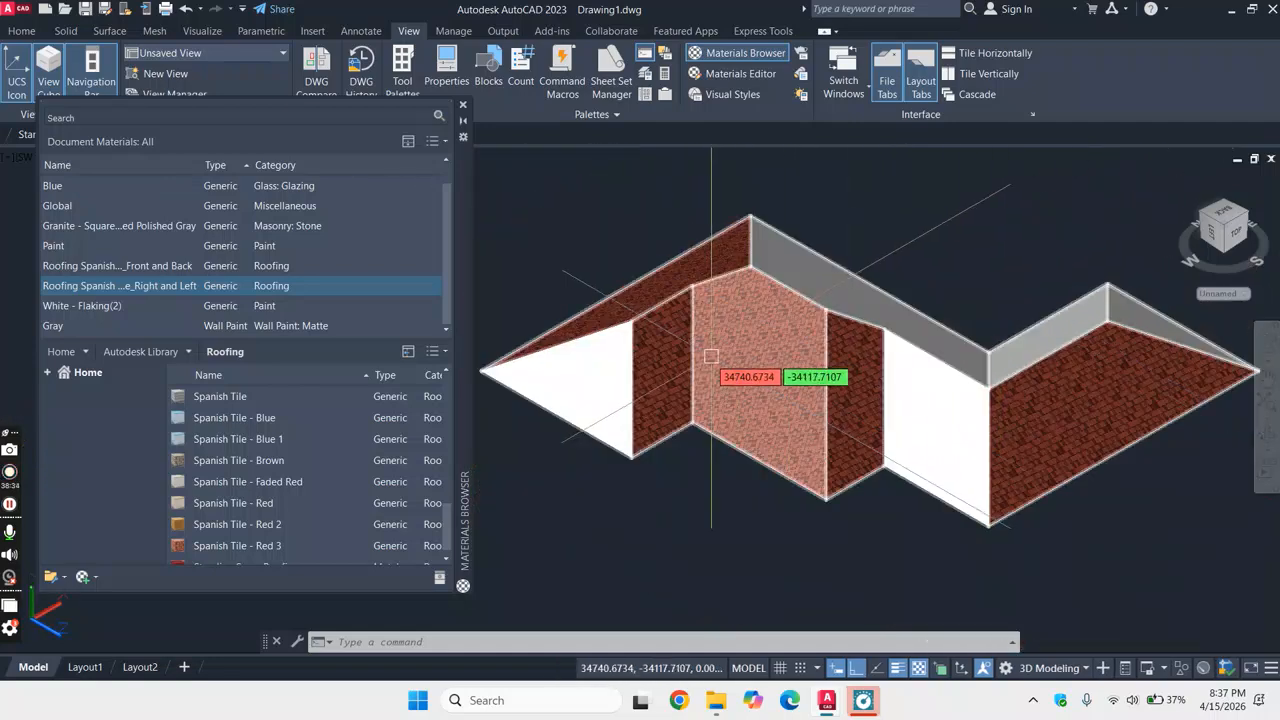
{"action": "scroll", "coordinate": [714, 286], "scroll_direction": "up", "scroll_amount": 4}
{"action": "scroll", "coordinate": [819, 354], "scroll_direction": "up", "scroll_amount": 3}
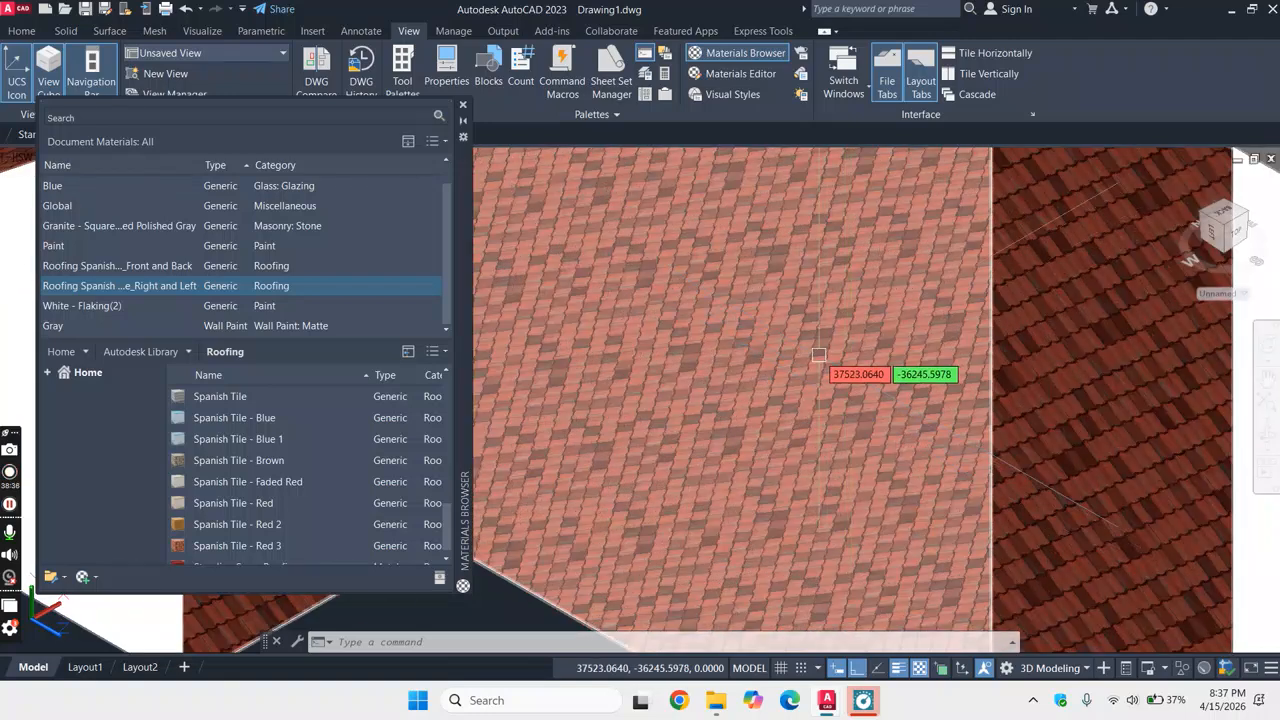
{"action": "scroll", "coordinate": [819, 354], "scroll_direction": "down", "scroll_amount": 3}
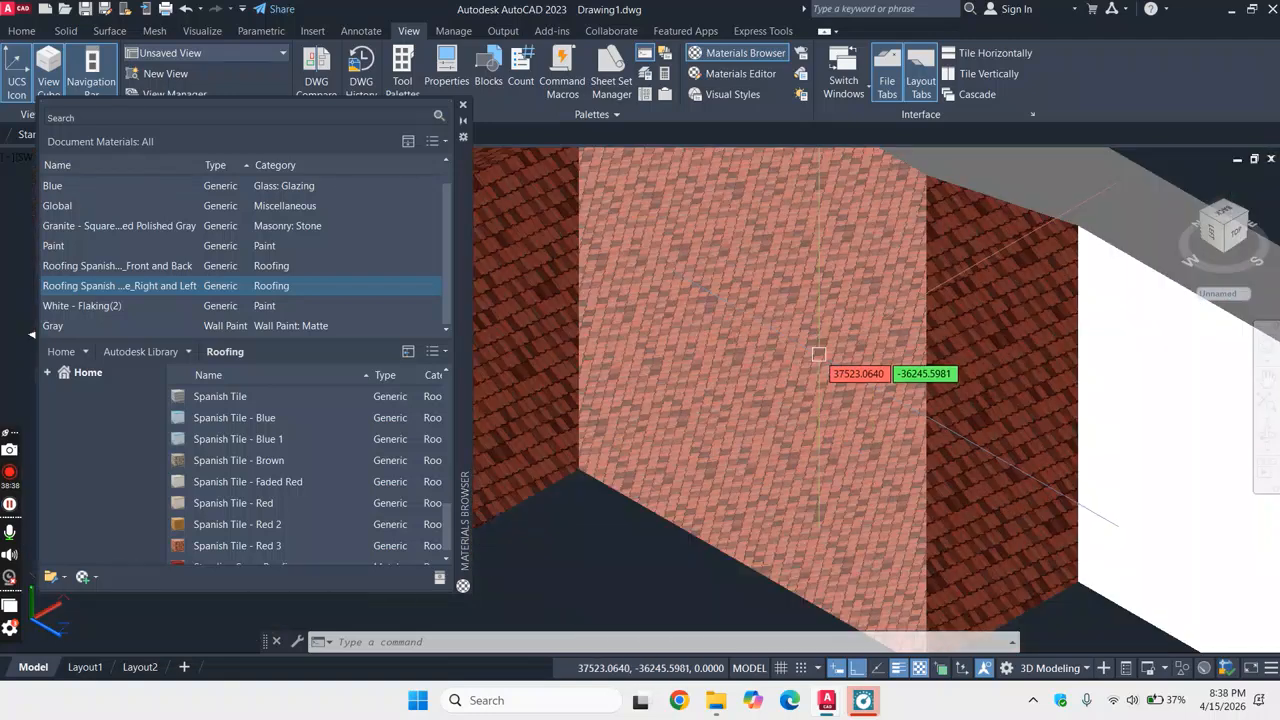
- Open the image texture of the Roofing Spanish Style_Right and Left material and set its rotation to 120°
{"action": "left_click", "coordinate": [431, 286]}
{"action": "left_click", "coordinate": [378, 240]}
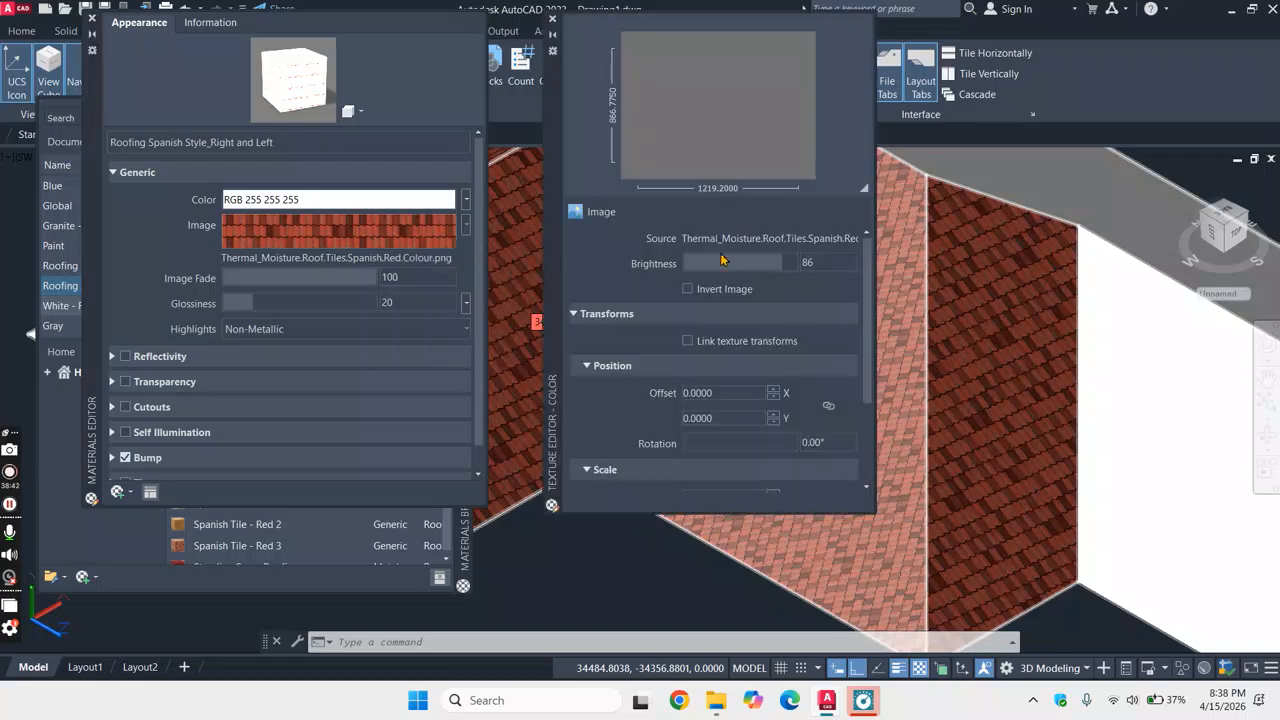
{"action": "scroll", "coordinate": [945, 285], "scroll_direction": "down", "scroll_amount": 3}
{"action": "scroll", "coordinate": [960, 290], "scroll_direction": "up", "scroll_amount": 3}
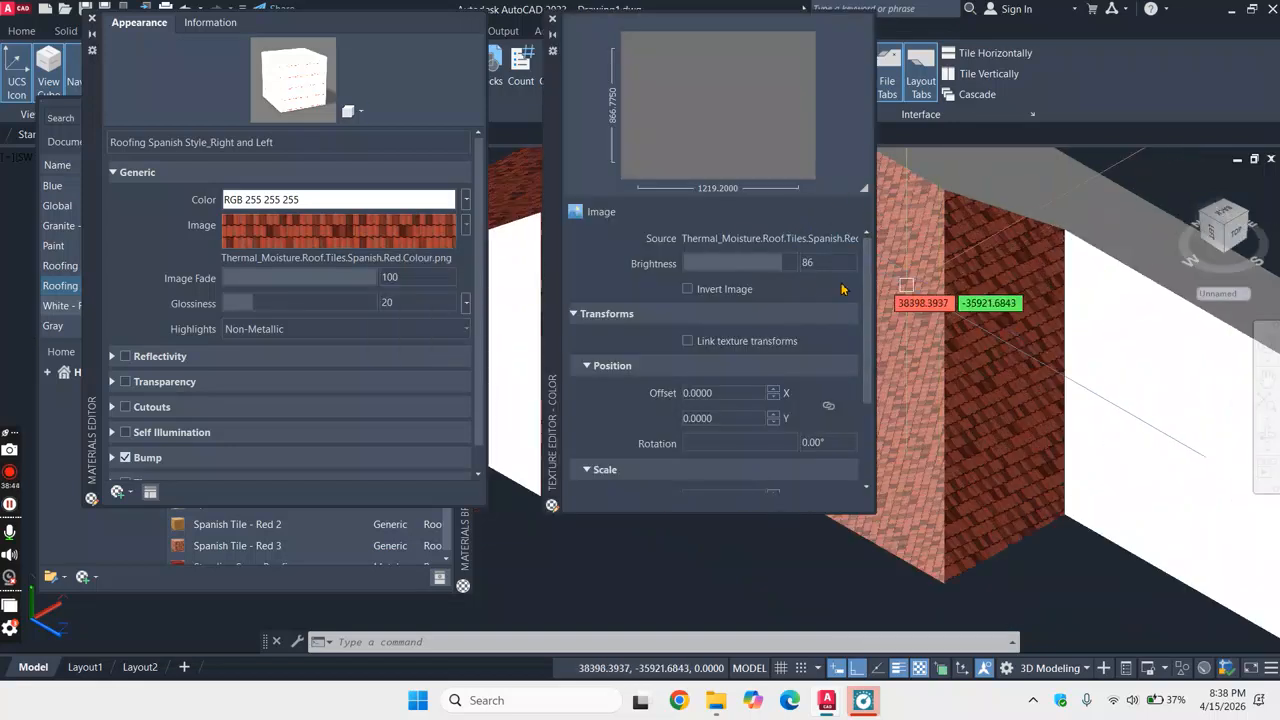
{"action": "scroll", "coordinate": [905, 287], "scroll_direction": "up", "scroll_amount": 3}
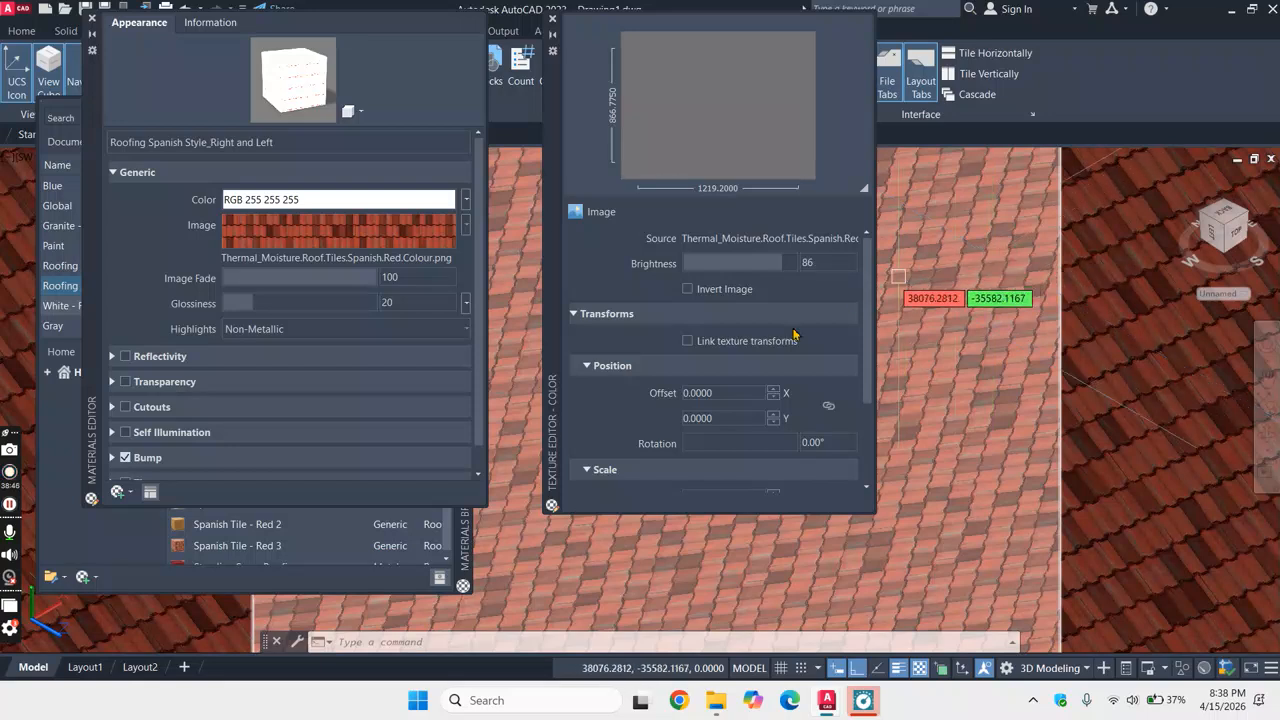
{"action": "left_click", "coordinate": [836, 442]}
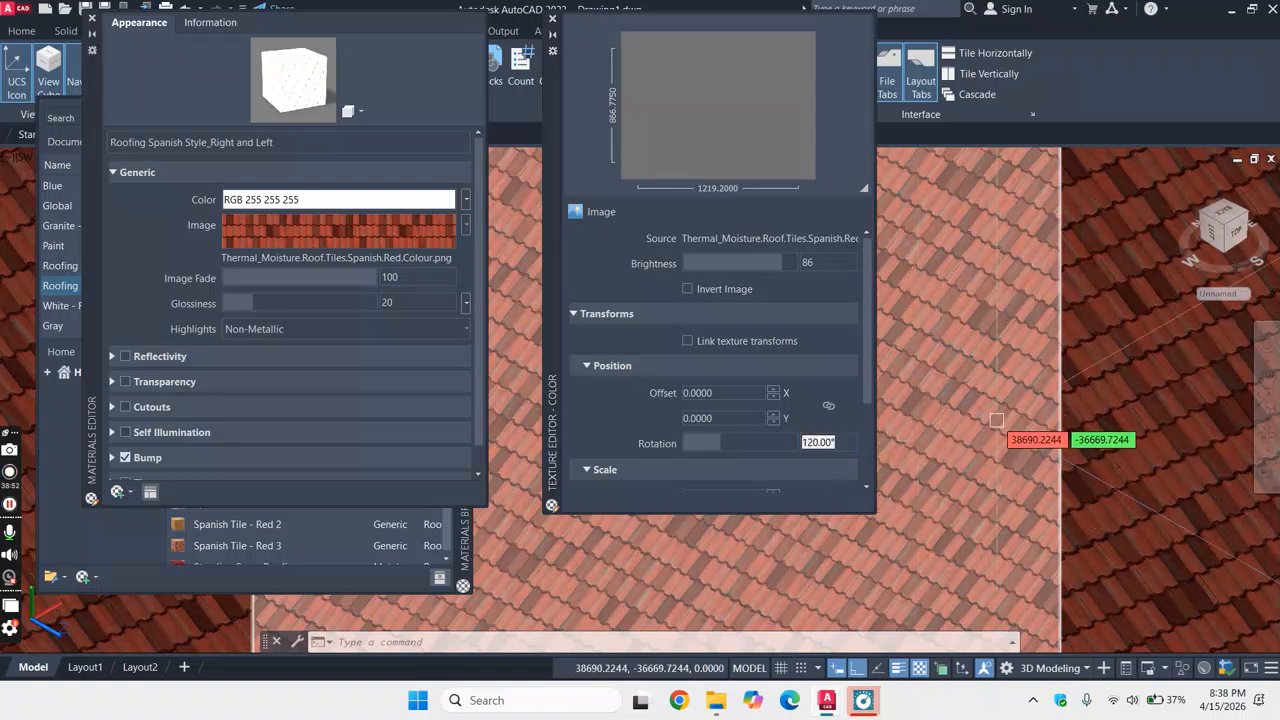
- Try a texture sample width of 1600 and a sample height of 1400 on the roof tile image
{"action": "scroll", "coordinate": [996, 420], "scroll_direction": "down", "scroll_amount": 5}
{"action": "scroll", "coordinate": [996, 420], "scroll_direction": "up", "scroll_amount": 5}
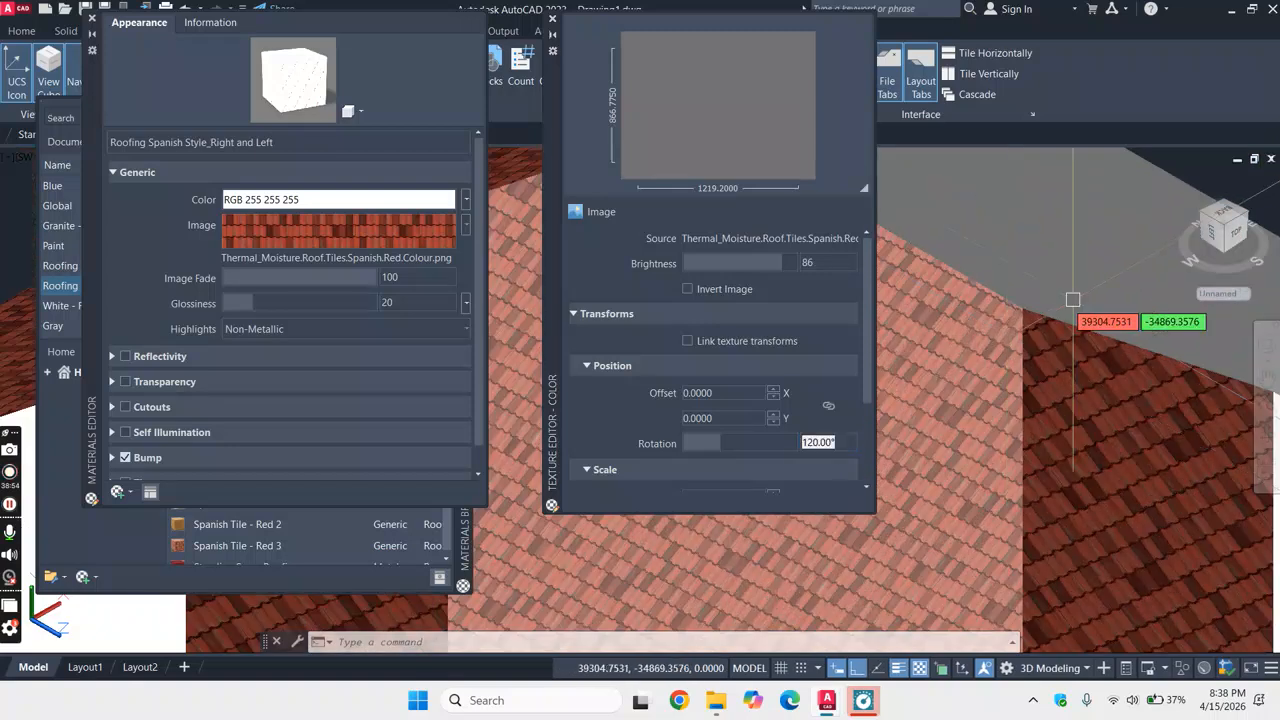
{"action": "scroll", "coordinate": [1080, 290], "scroll_direction": "down", "scroll_amount": 5}
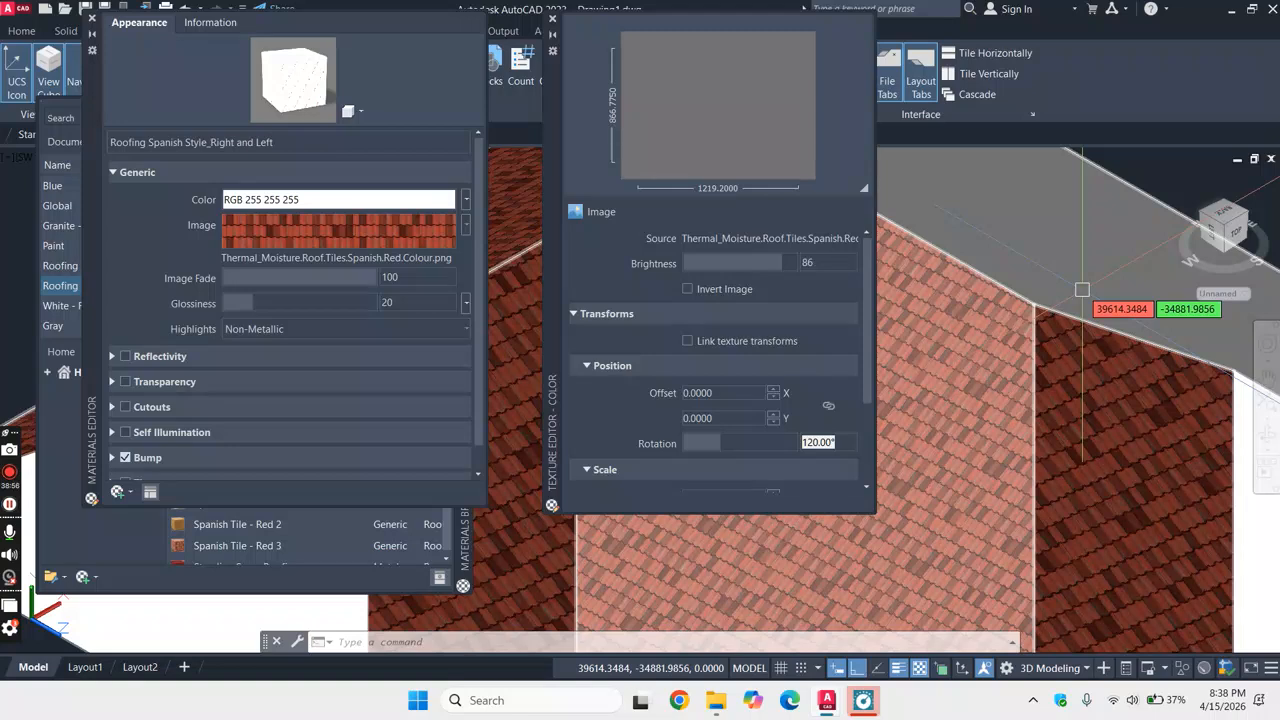
{"action": "scroll", "coordinate": [806, 416], "scroll_direction": "down", "scroll_amount": 3}
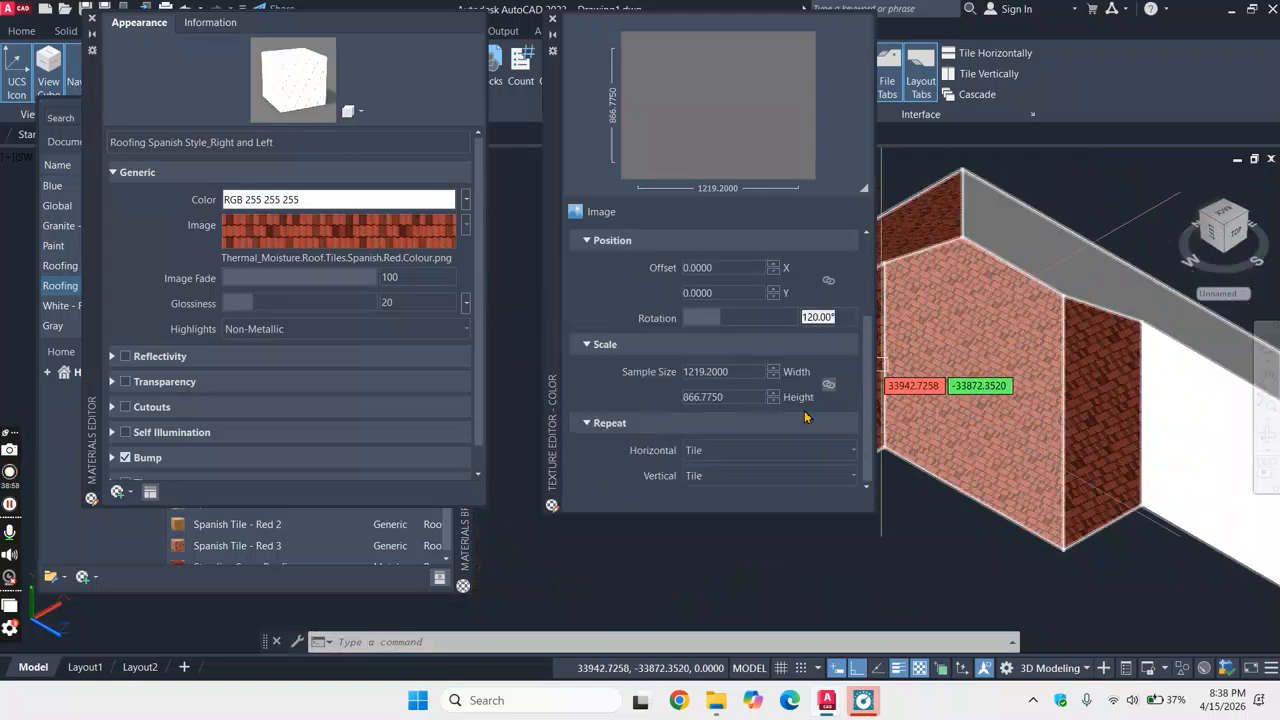
{"action": "left_click", "coordinate": [752, 371]}
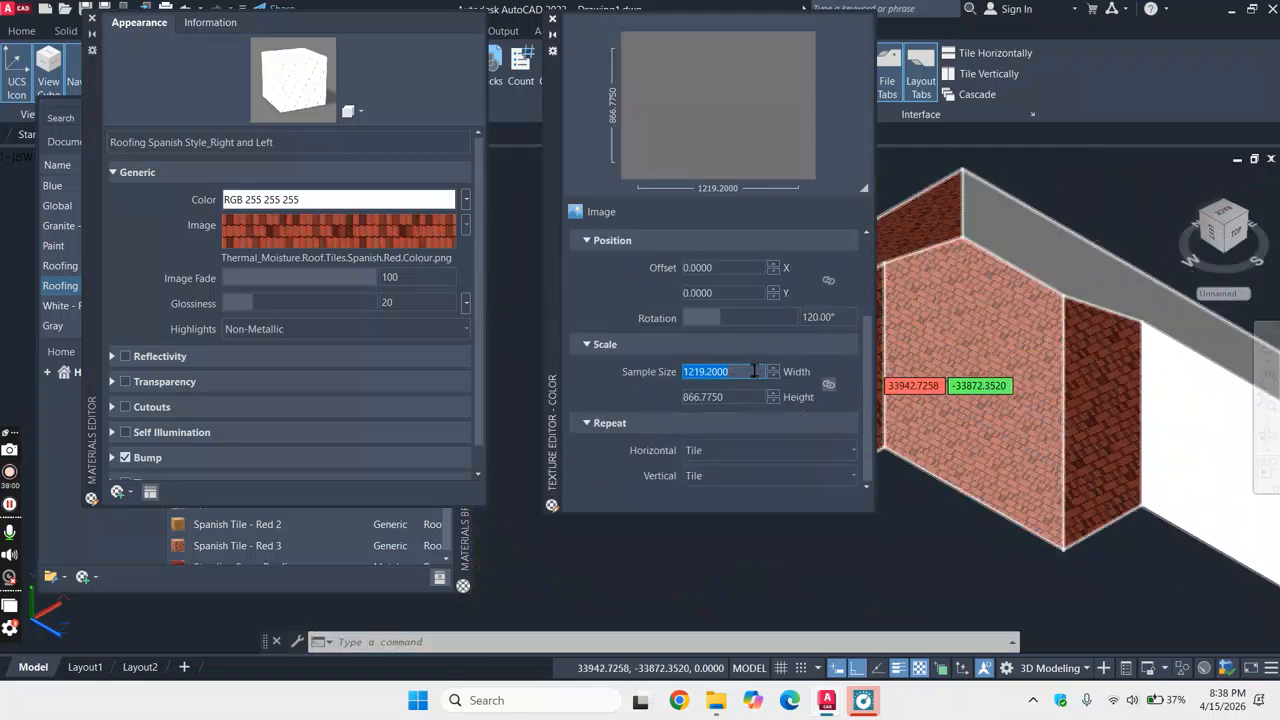
{"action": "key", "text": "Return"}
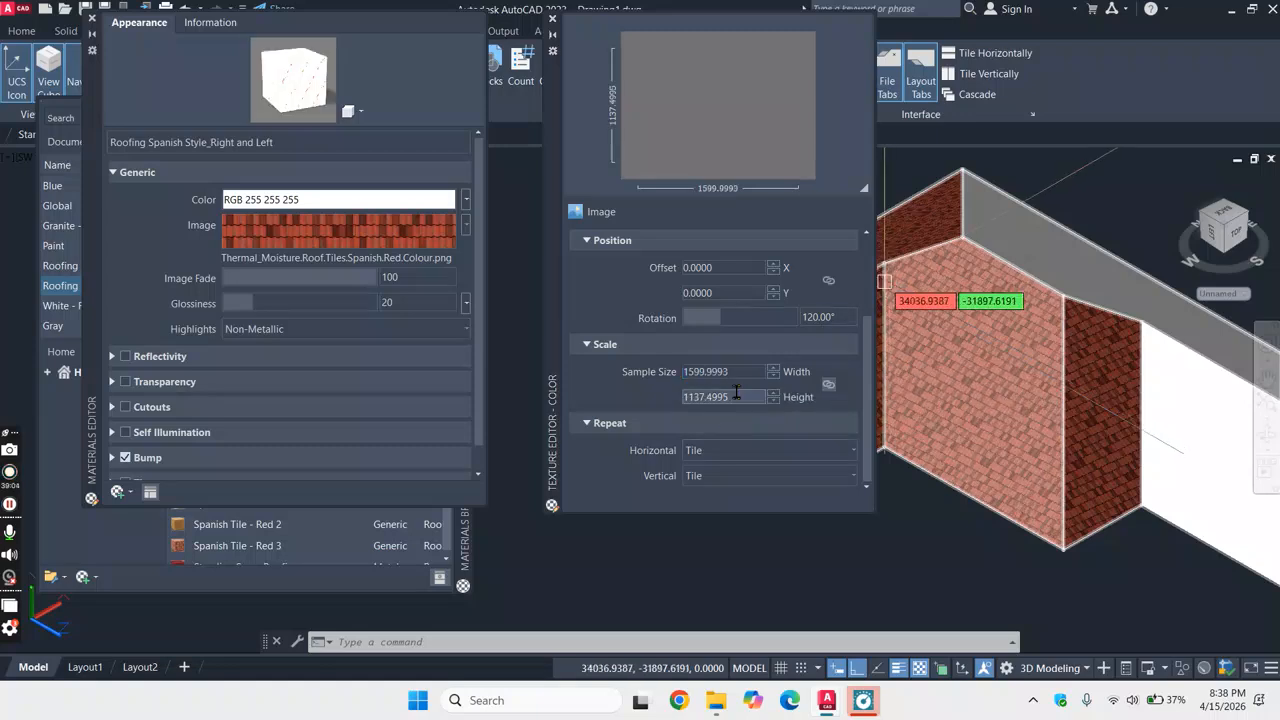
{"action": "left_click", "coordinate": [744, 397]}
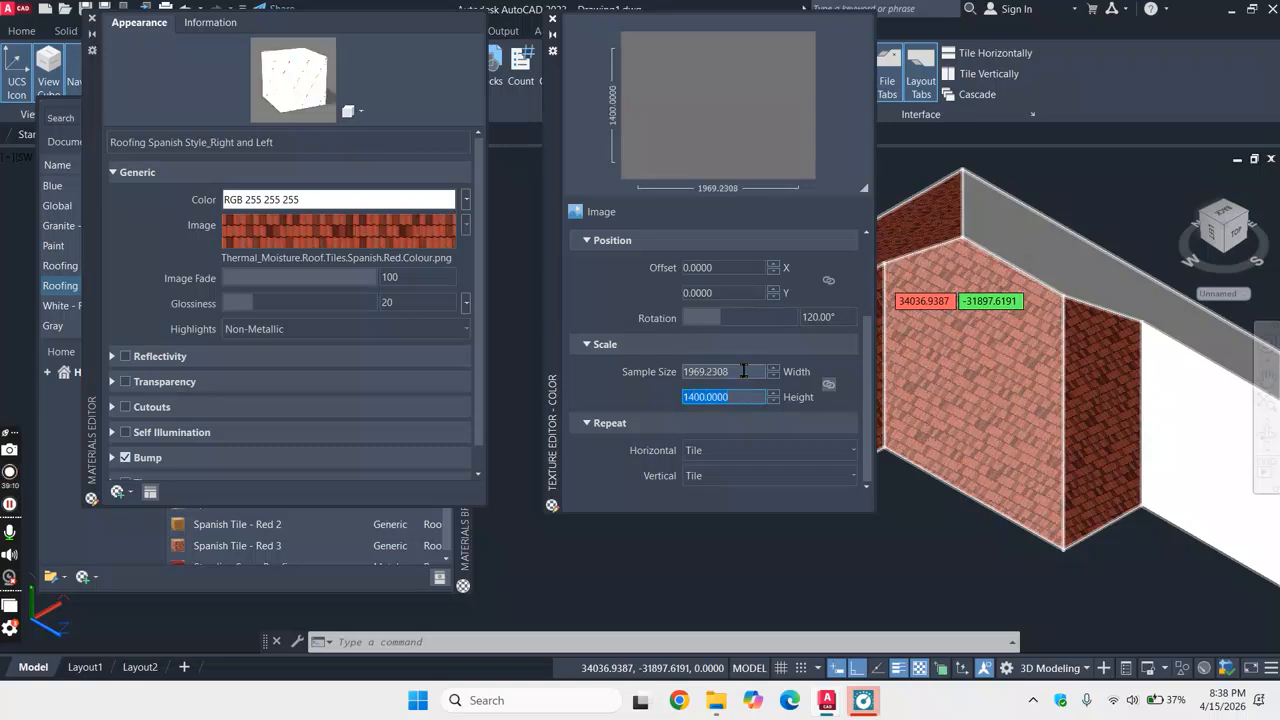
{"action": "scroll", "coordinate": [1040, 345], "scroll_direction": "up", "scroll_amount": 6}
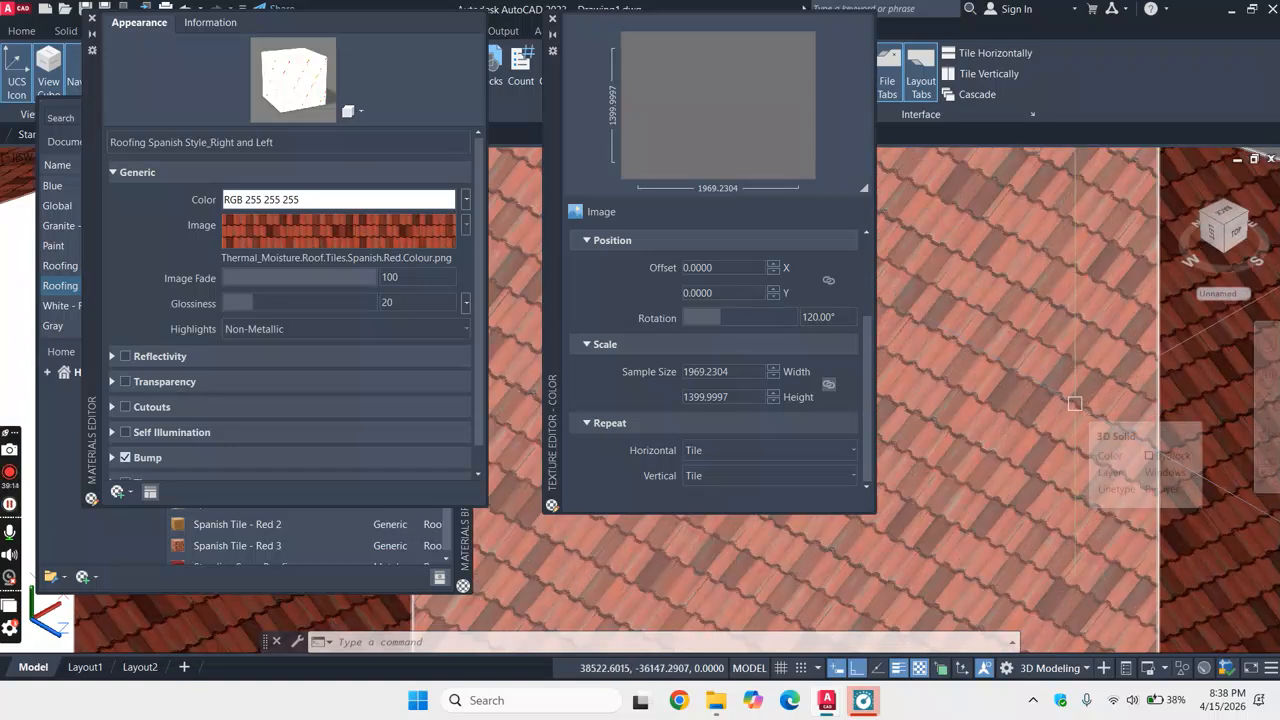
{"action": "scroll", "coordinate": [1078, 403], "scroll_direction": "down", "scroll_amount": 2}
- Set the texture's sample width to 1600 and close the texture editor, materials editor and materials browser
{"action": "left_click", "coordinate": [737, 372]}
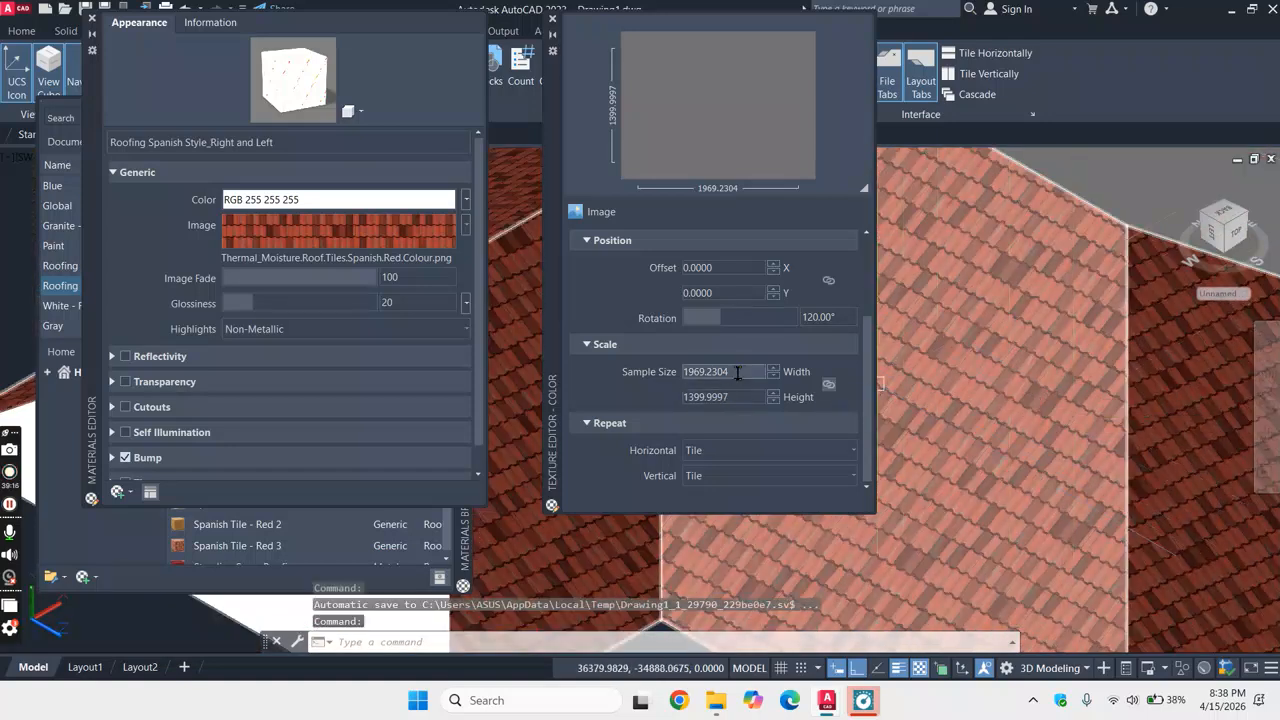
{"action": "type", "text": "1600"}
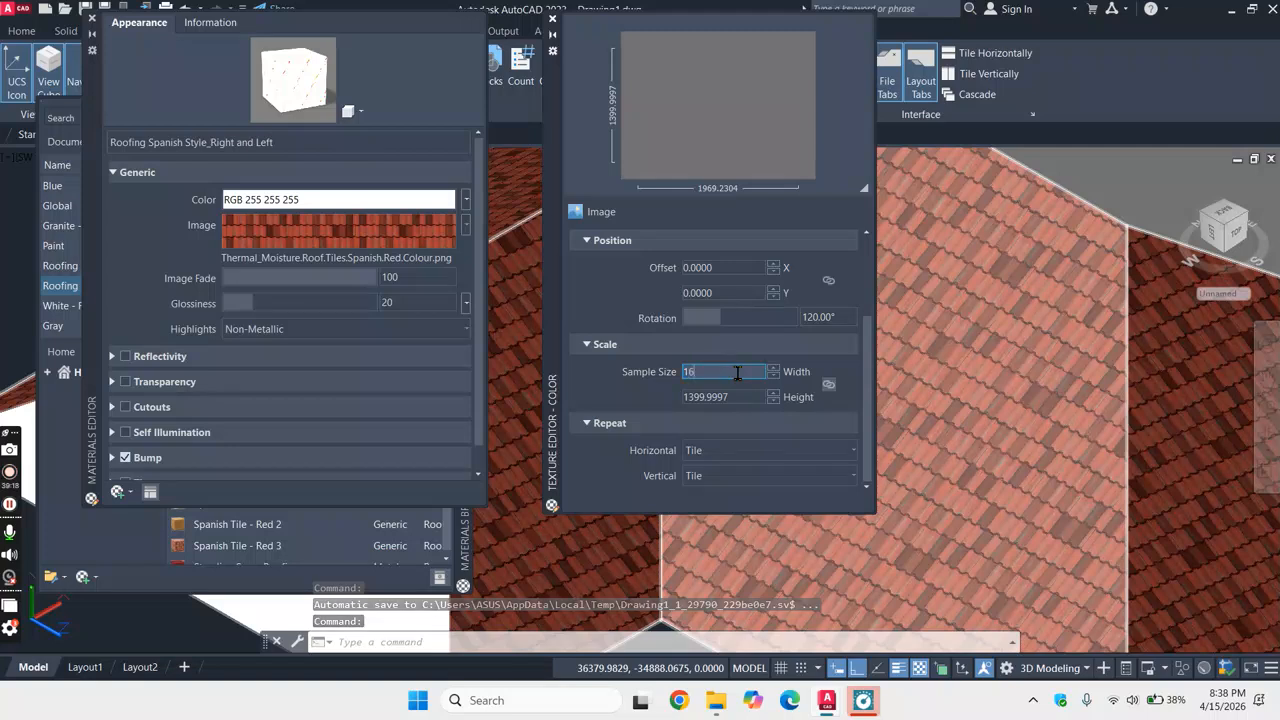
{"action": "key", "text": "Return"}
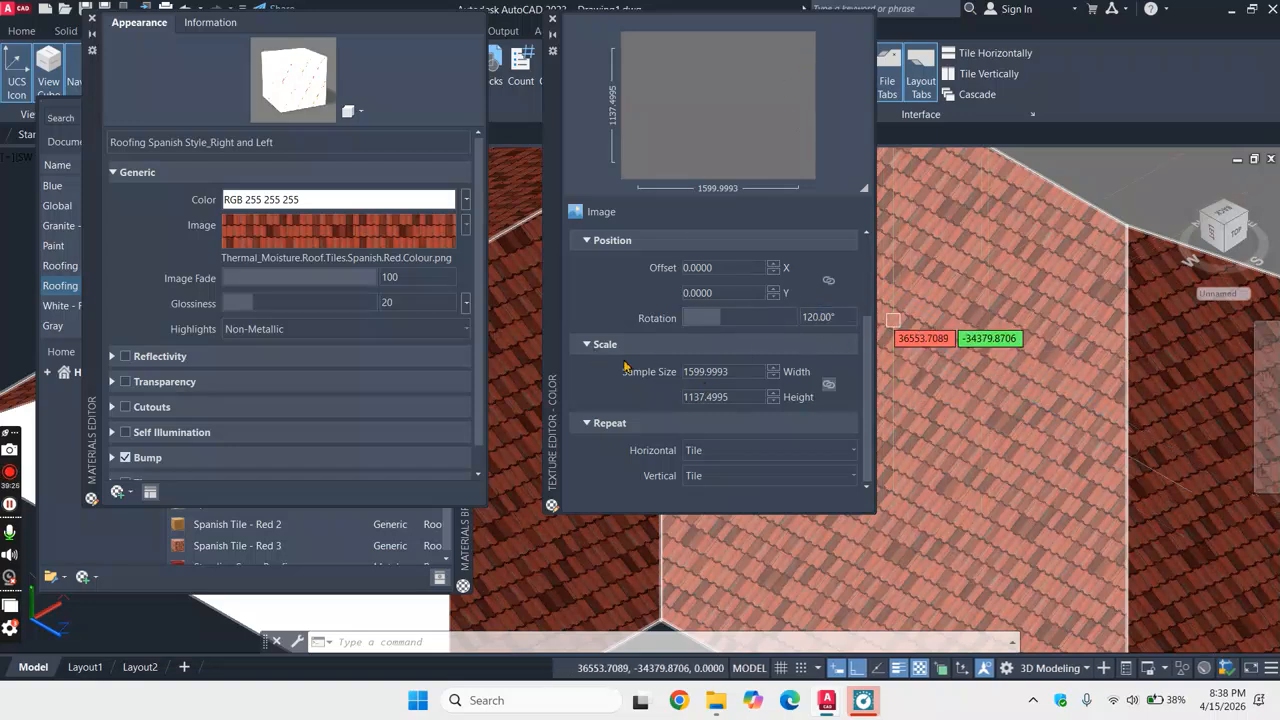
{"action": "left_click", "coordinate": [552, 19]}
{"action": "left_click", "coordinate": [92, 18]}
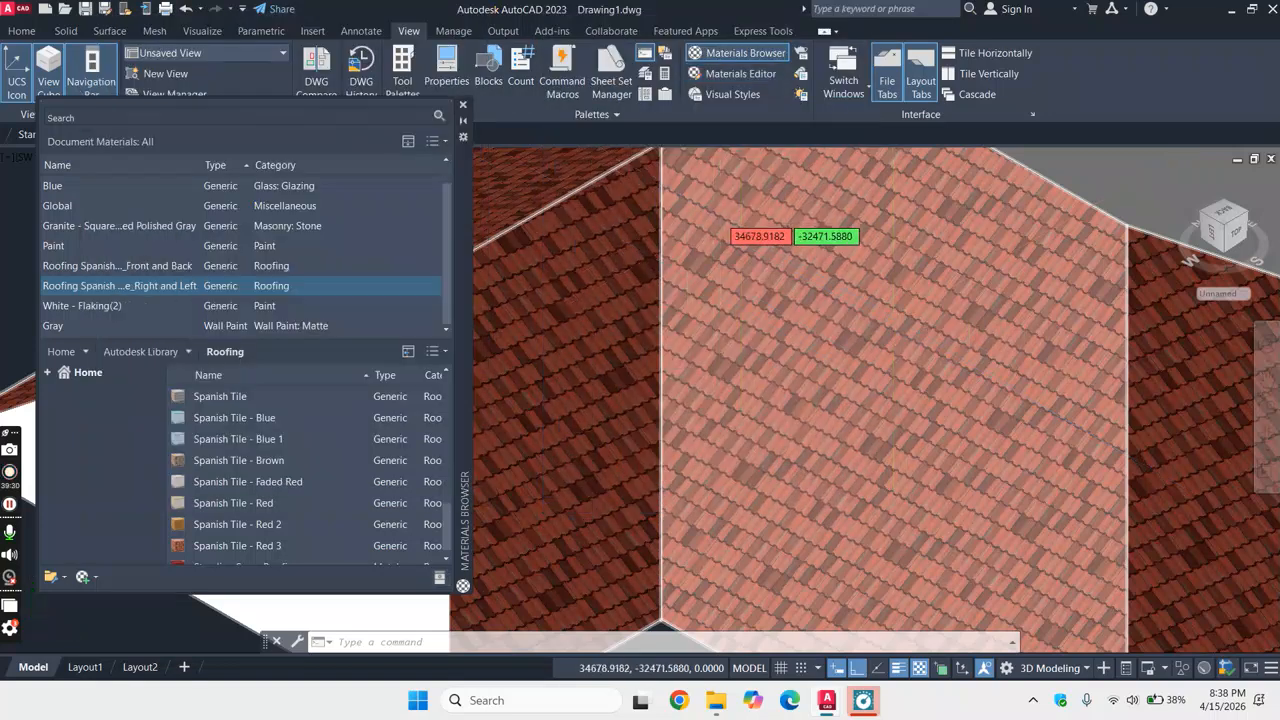
{"action": "scroll", "coordinate": [703, 214], "scroll_direction": "down", "scroll_amount": 5}
{"action": "left_click", "coordinate": [463, 106]}
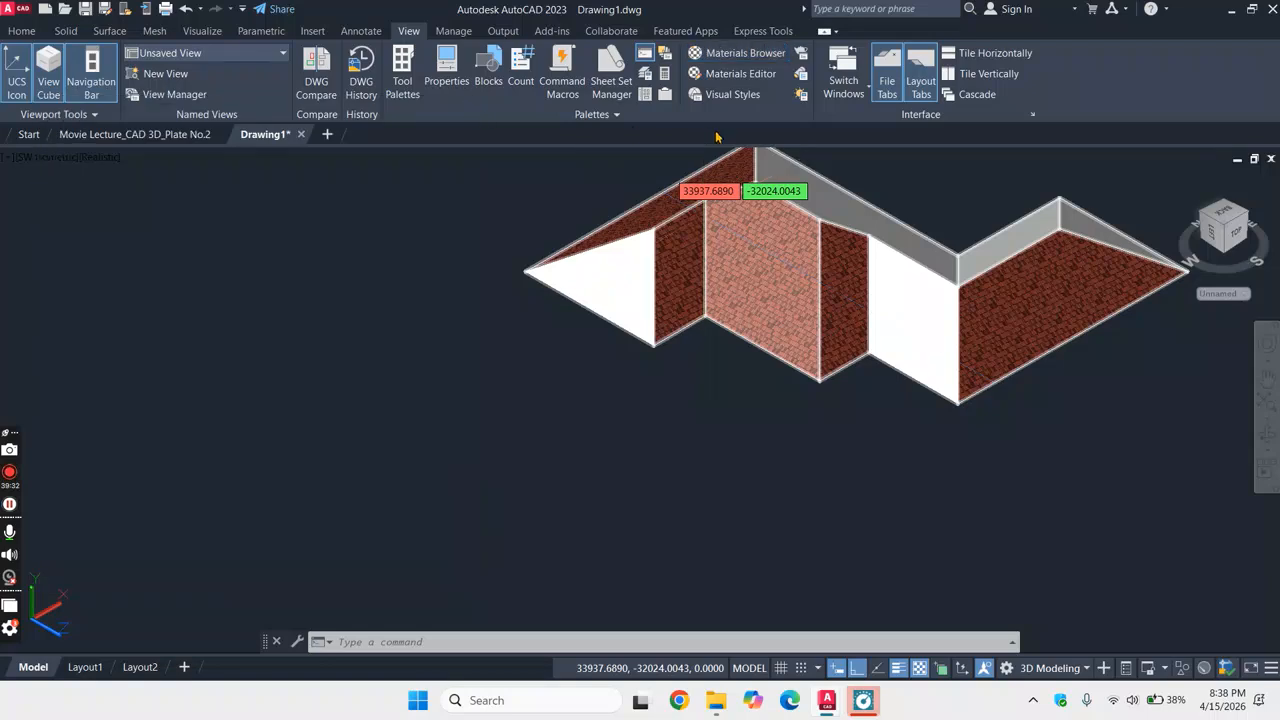
- Reopen the materials browser and apply the Roofing Spanish Style_Right and Left material to the two remaining white roof faces
{"action": "scroll", "coordinate": [800, 255], "scroll_direction": "up", "scroll_amount": 3}
{"action": "scroll", "coordinate": [790, 320], "scroll_direction": "down", "scroll_amount": 2}
{"action": "scroll", "coordinate": [1125, 290], "scroll_direction": "up", "scroll_amount": 2}
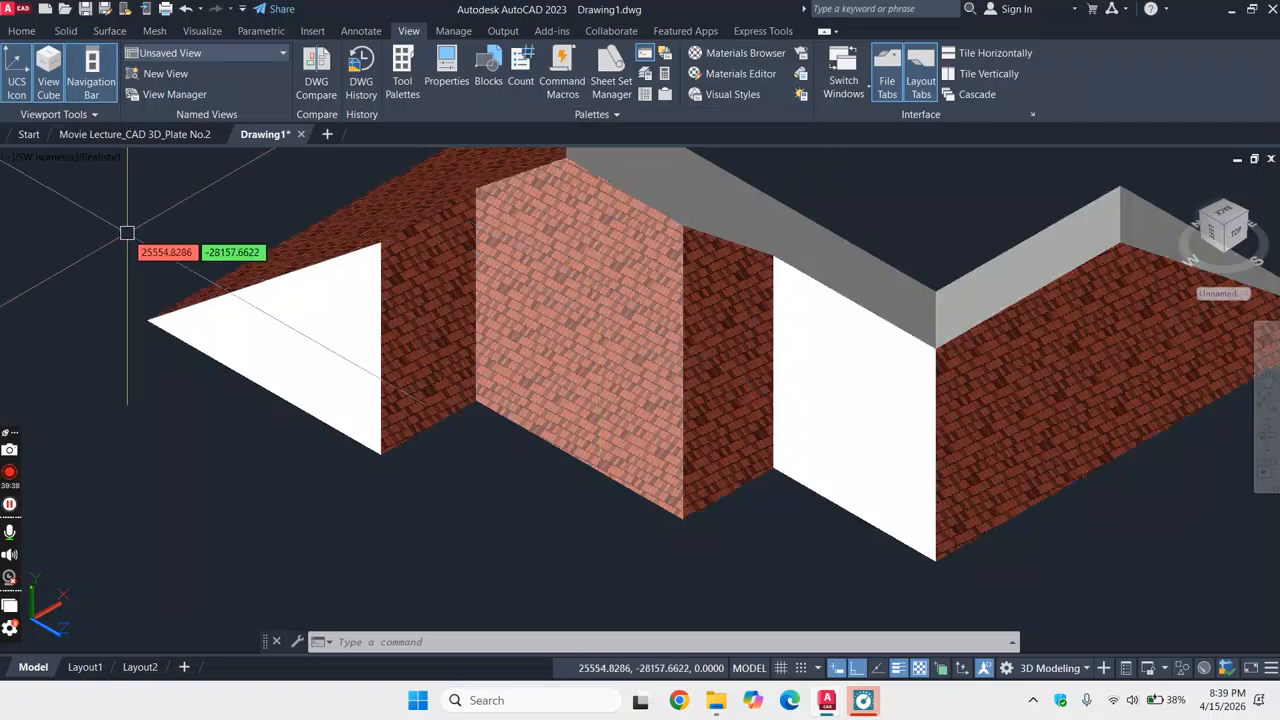
{"action": "left_click", "coordinate": [749, 54]}
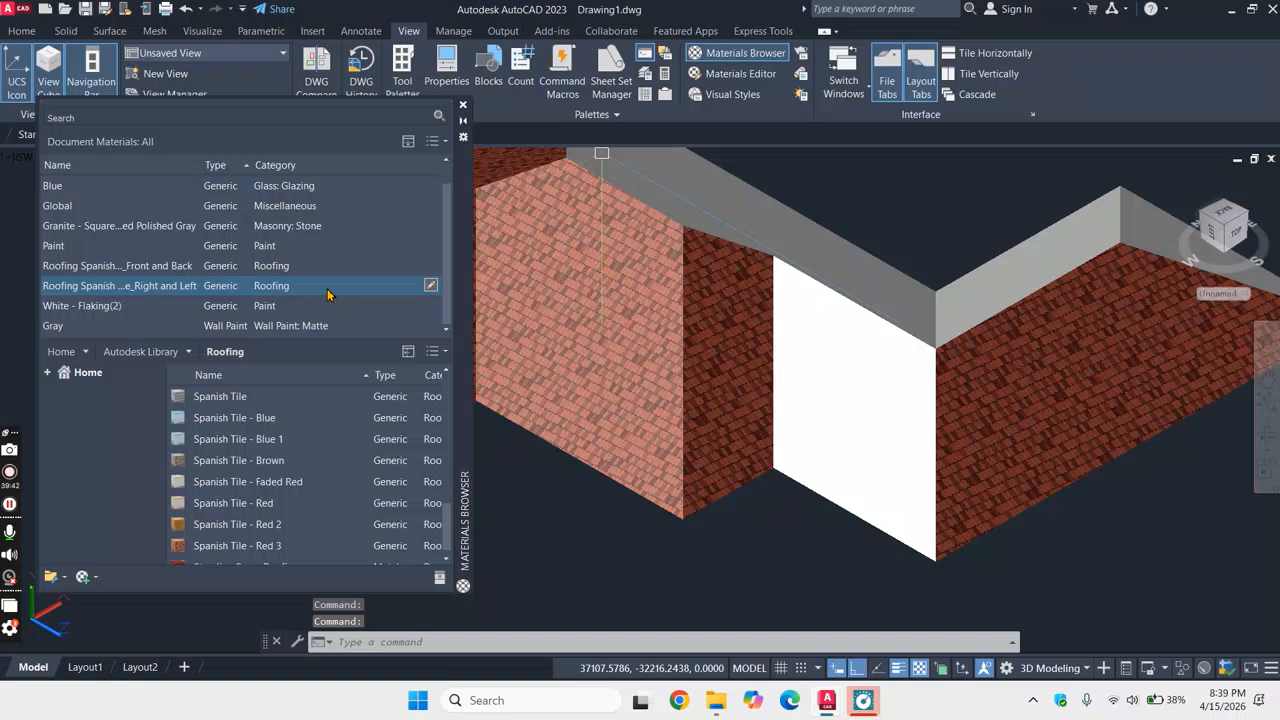
{"action": "left_click_drag", "start_coordinate": [564, 298], "coordinate": [839, 347]}
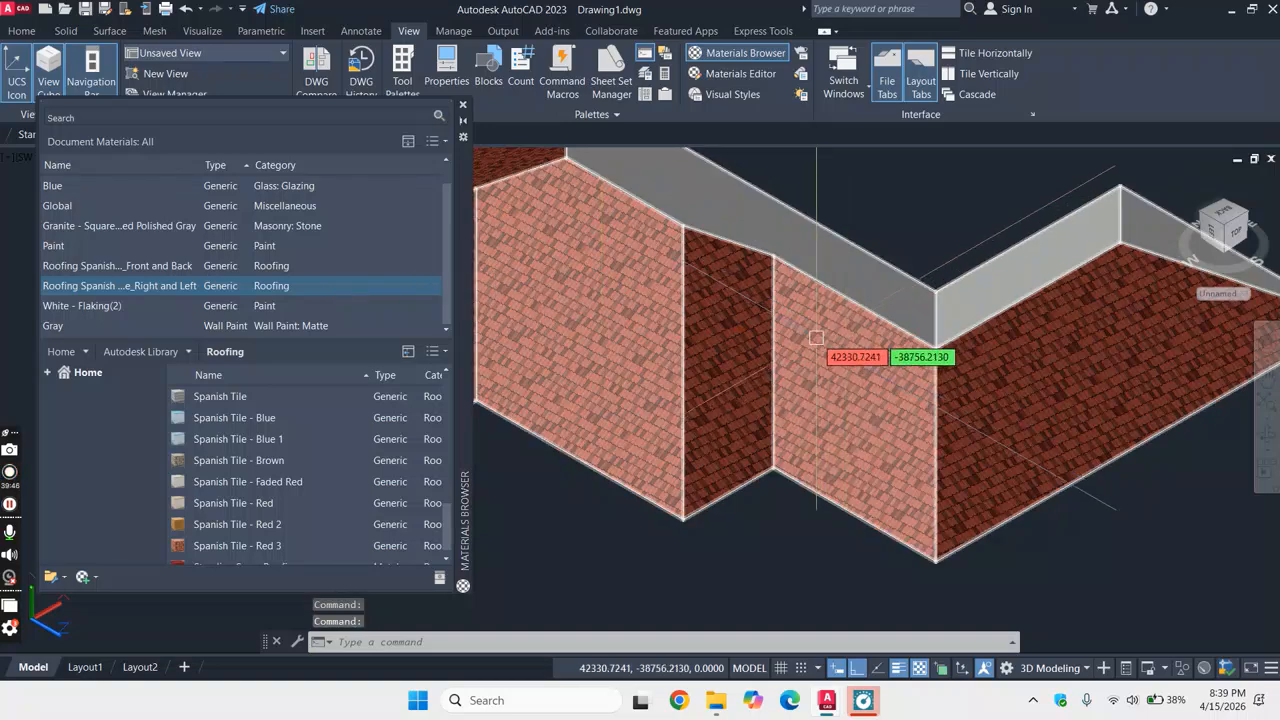
{"action": "scroll", "coordinate": [835, 330], "scroll_direction": "down", "scroll_amount": 4}
{"action": "scroll", "coordinate": [835, 285], "scroll_direction": "up", "scroll_amount": 2}
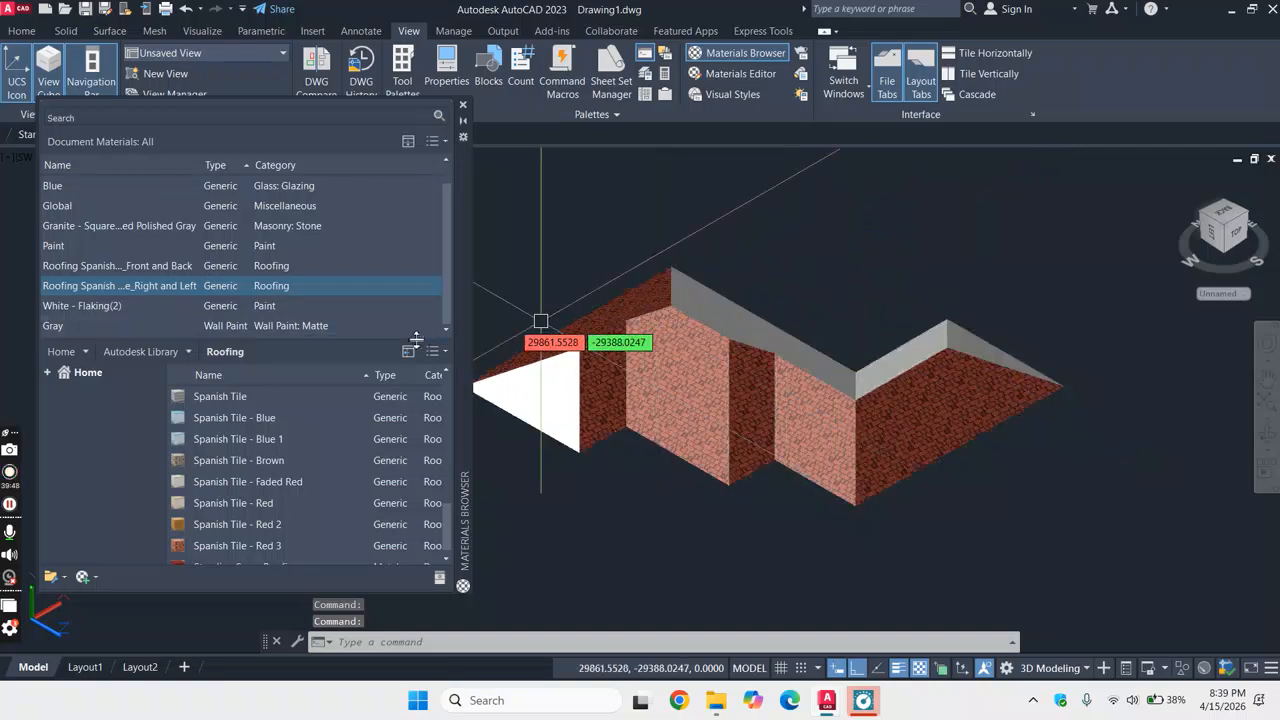
{"action": "left_click_drag", "start_coordinate": [305, 290], "coordinate": [540, 395]}
- Apply the Roofing Spanish Style_Right and Left material to the grey far-end slope and the long grey slope behind the middle face
{"action": "scroll", "coordinate": [905, 360], "scroll_direction": "up", "scroll_amount": 4}
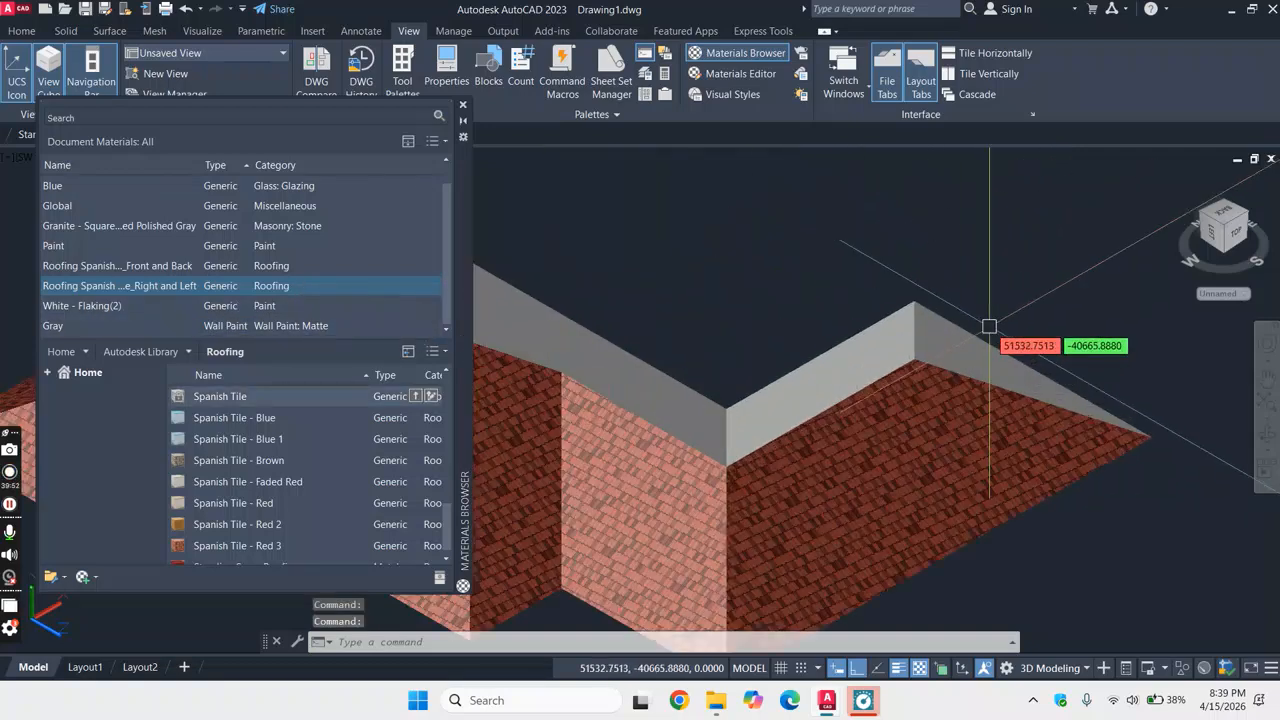
{"action": "left_click_drag", "start_coordinate": [420, 291], "coordinate": [986, 361]}
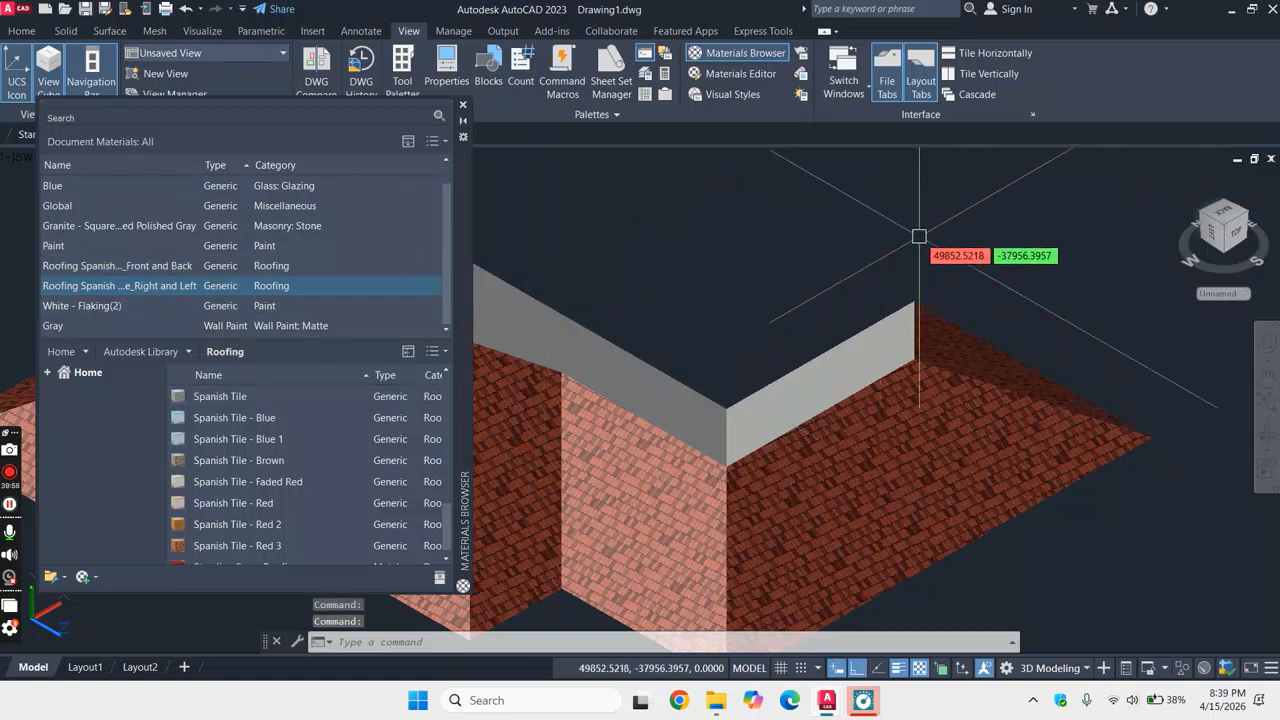
{"action": "scroll", "coordinate": [968, 257], "scroll_direction": "down", "scroll_amount": 4}
{"action": "scroll", "coordinate": [731, 246], "scroll_direction": "up", "scroll_amount": 5}
{"action": "left_click_drag", "start_coordinate": [330, 325], "coordinate": [862, 330]}
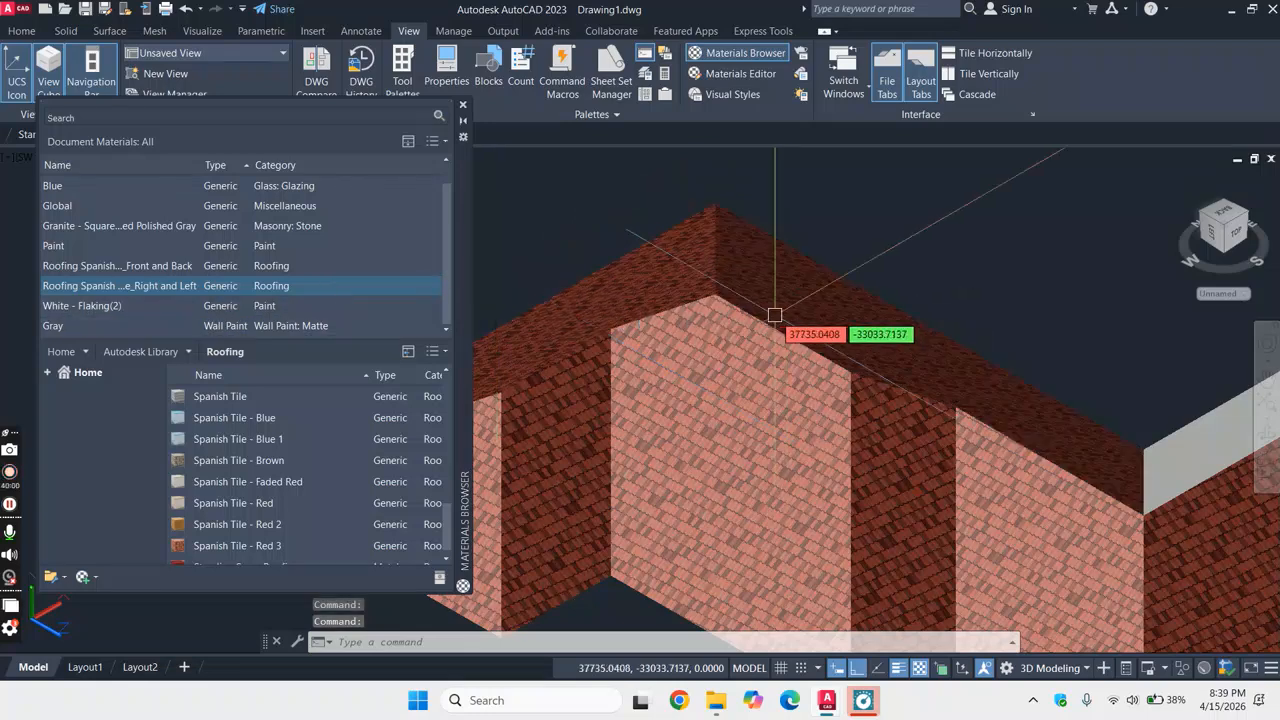
- Apply the Roofing Spanish Style_Front and Back material to the last grey roof face and close the materials browser
{"action": "scroll", "coordinate": [862, 330], "scroll_direction": "down", "scroll_amount": 5}
{"action": "scroll", "coordinate": [700, 395], "scroll_direction": "up", "scroll_amount": 6}
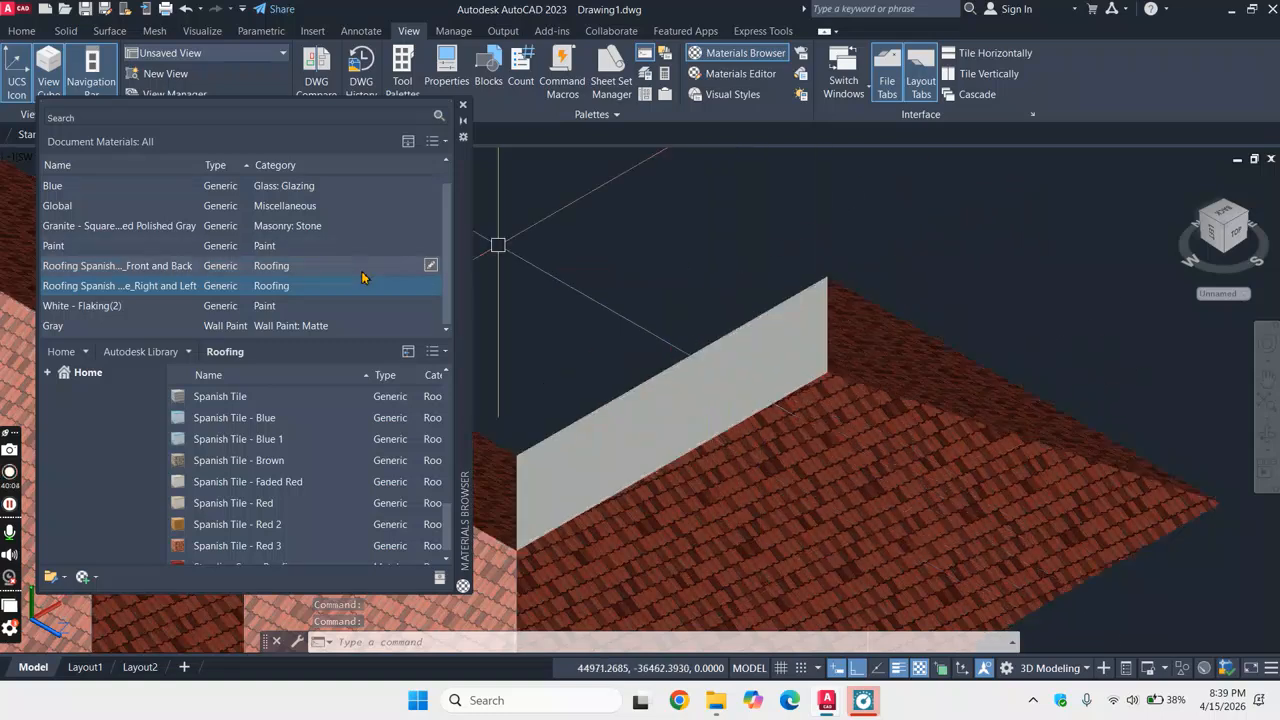
{"action": "left_click_drag", "start_coordinate": [352, 276], "coordinate": [727, 403]}
{"action": "scroll", "coordinate": [809, 368], "scroll_direction": "down", "scroll_amount": 5}
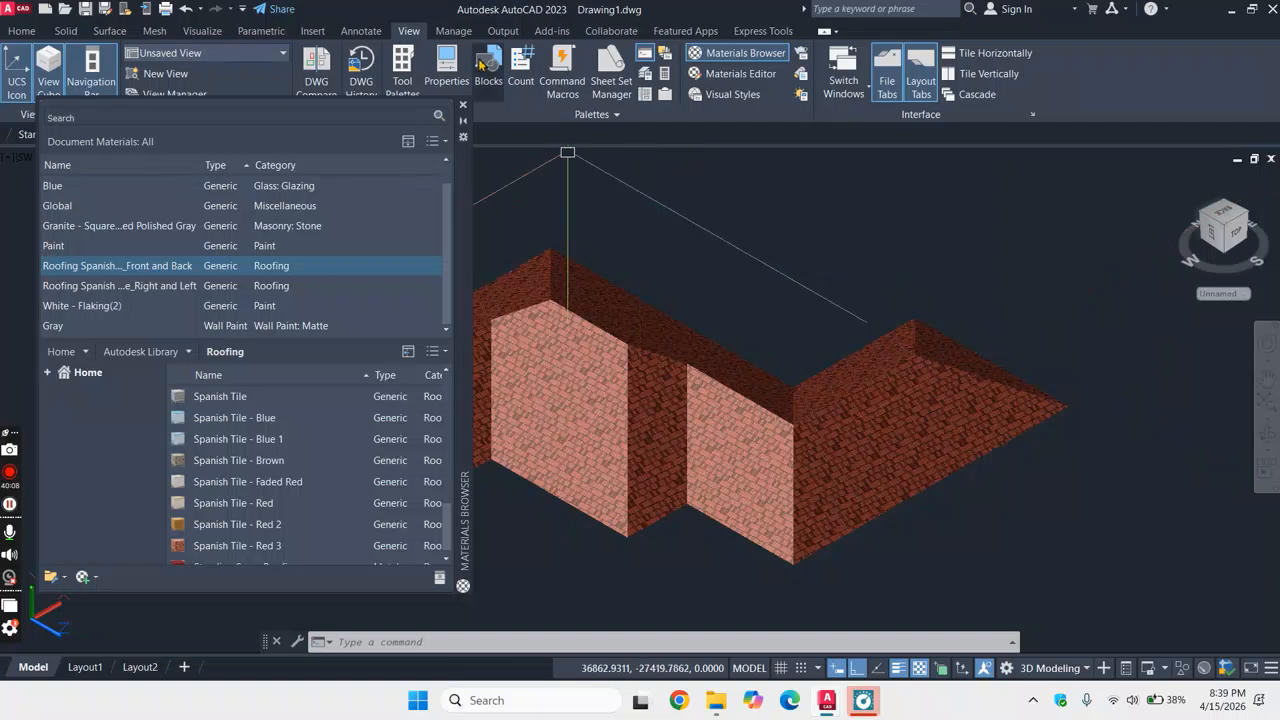
{"action": "left_click", "coordinate": [463, 106]}
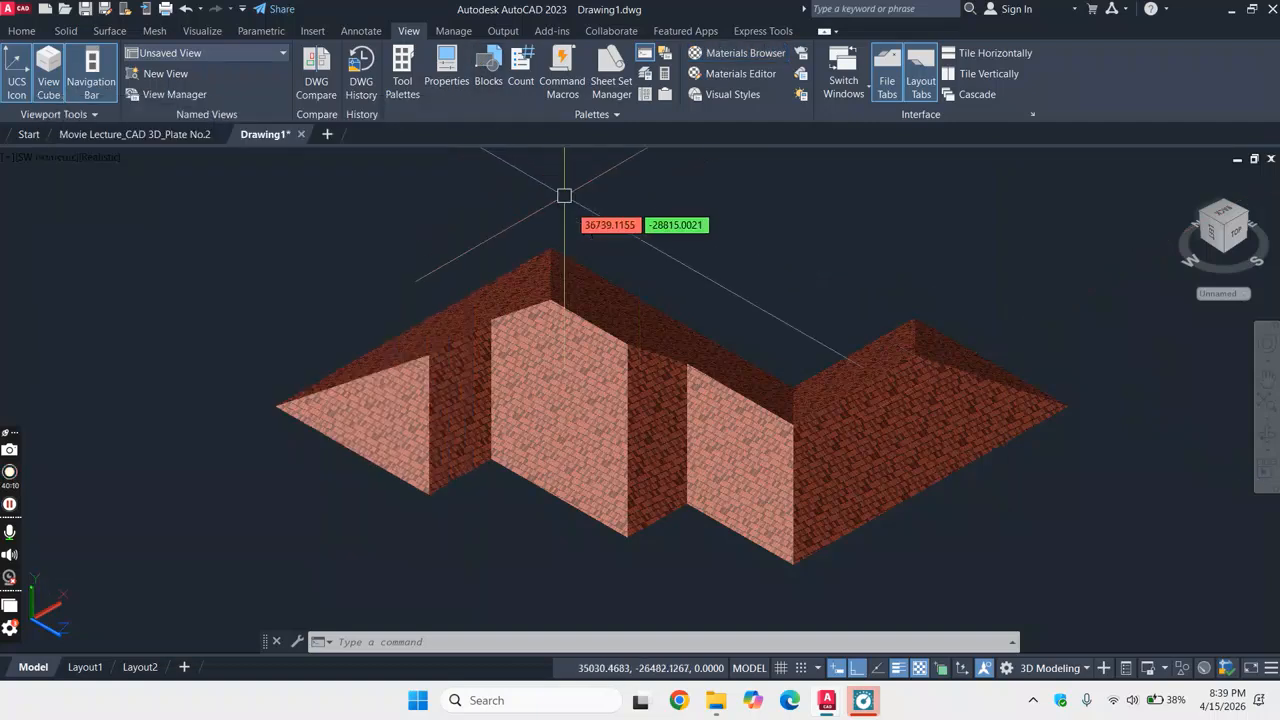
{"action": "scroll", "coordinate": [627, 334], "scroll_direction": "up", "scroll_amount": 3}
{"action": "scroll", "coordinate": [586, 326], "scroll_direction": "down", "scroll_amount": 6}
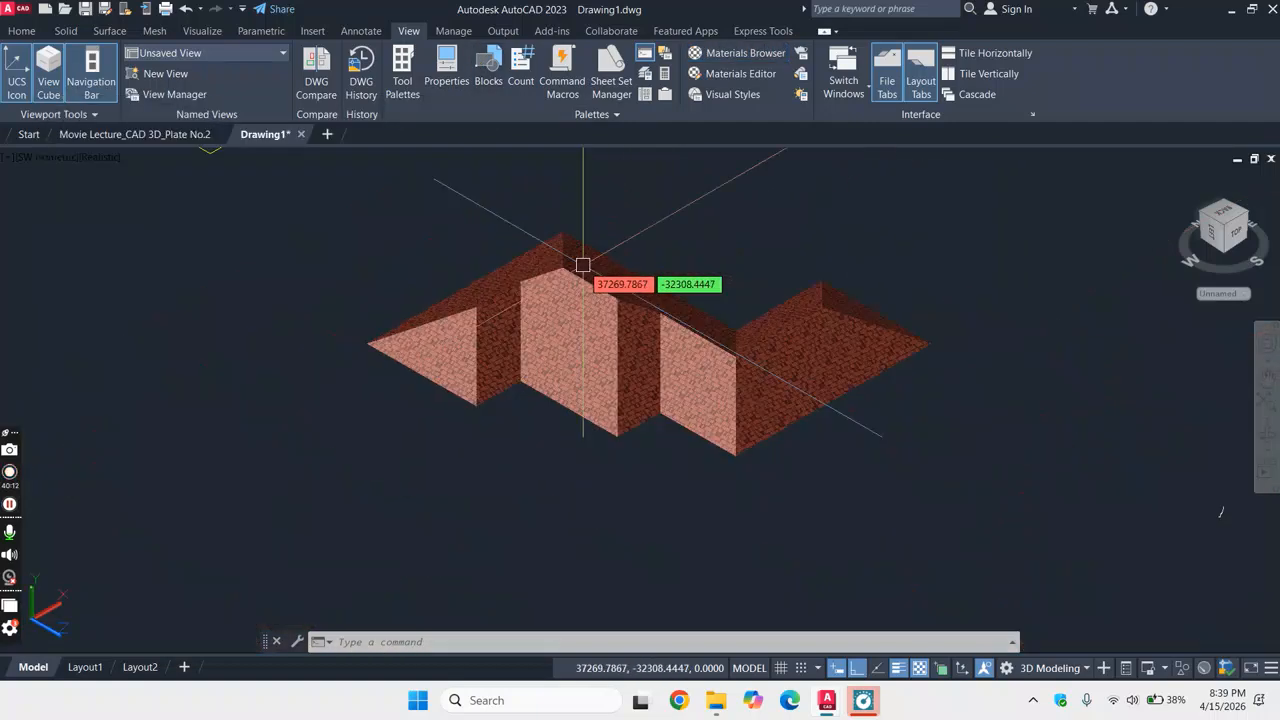
{"action": "scroll", "coordinate": [586, 266], "scroll_direction": "down", "scroll_amount": 5}
{"action": "scroll", "coordinate": [575, 215], "scroll_direction": "up", "scroll_amount": 3}
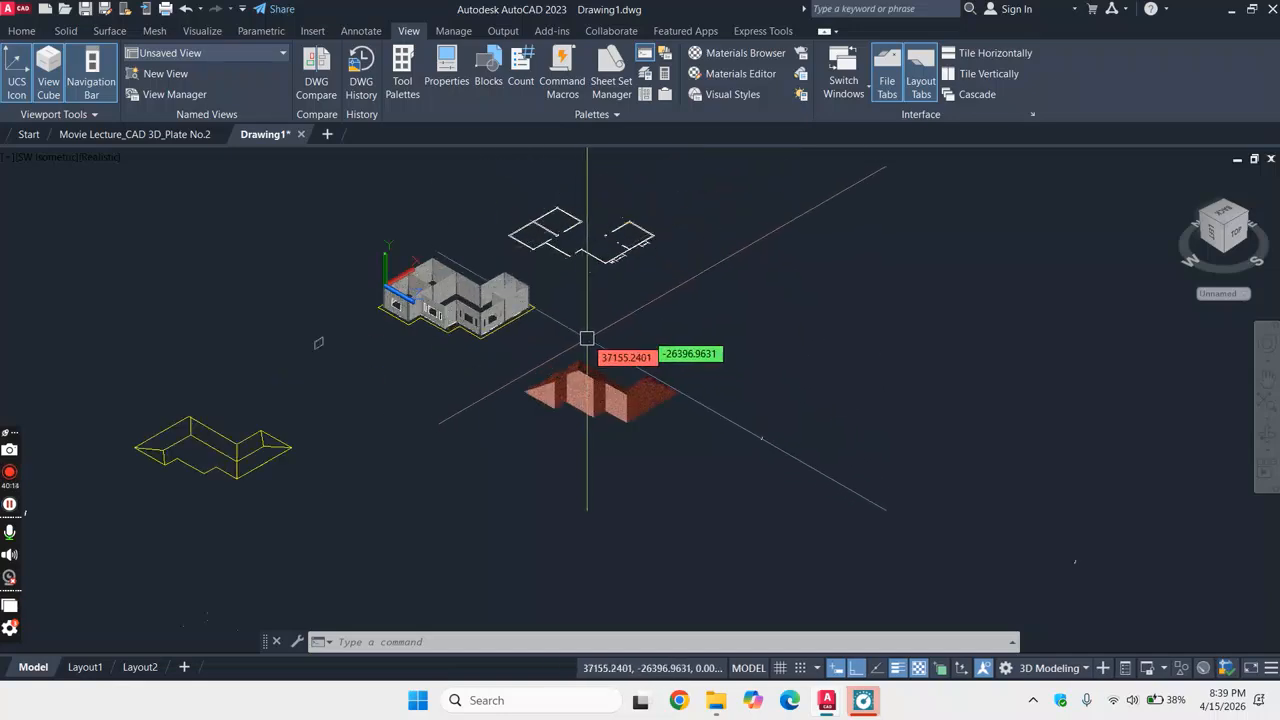
- Extrude the flat underside face of the tiled roof by 200 with a taper angle of 0
{"action": "scroll", "coordinate": [593, 346], "scroll_direction": "up", "scroll_amount": 2}
{"action": "scroll", "coordinate": [700, 390], "scroll_direction": "down", "scroll_amount": 4}
{"action": "scroll", "coordinate": [774, 437], "scroll_direction": "up", "scroll_amount": 3}
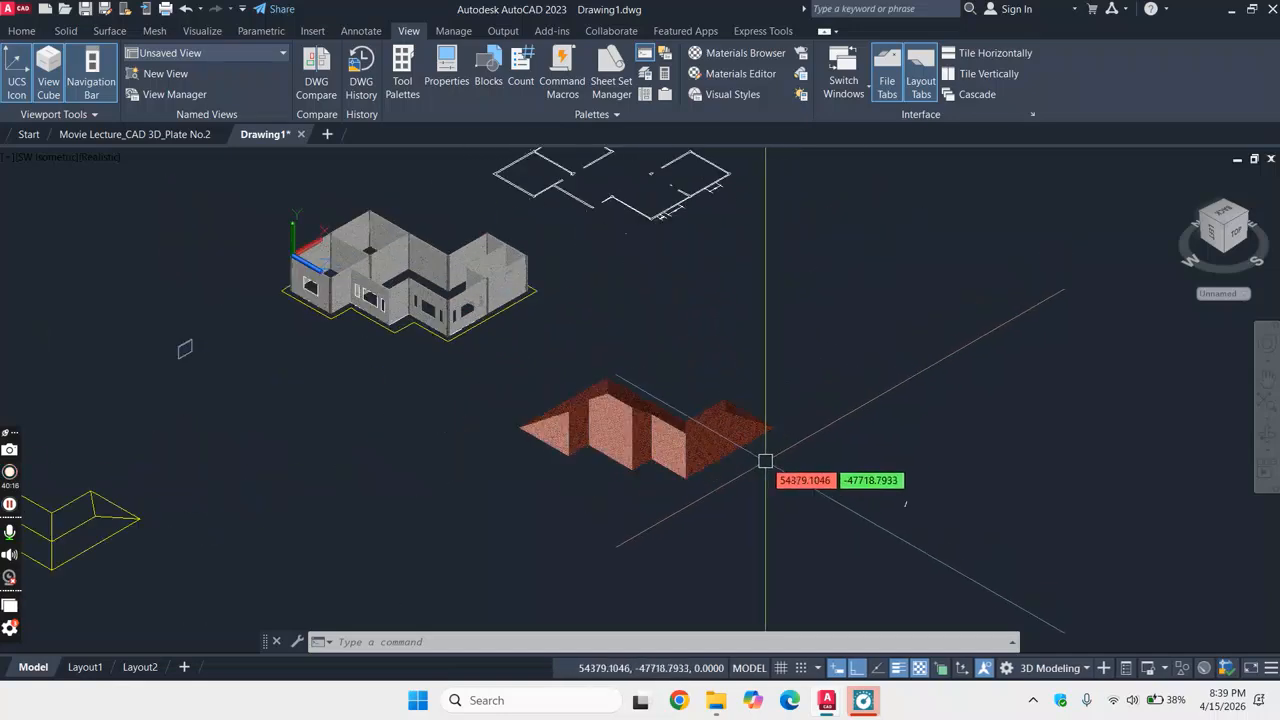
{"action": "scroll", "coordinate": [763, 443], "scroll_direction": "up", "scroll_amount": 2}
{"action": "scroll", "coordinate": [763, 443], "scroll_direction": "up", "scroll_amount": 2}
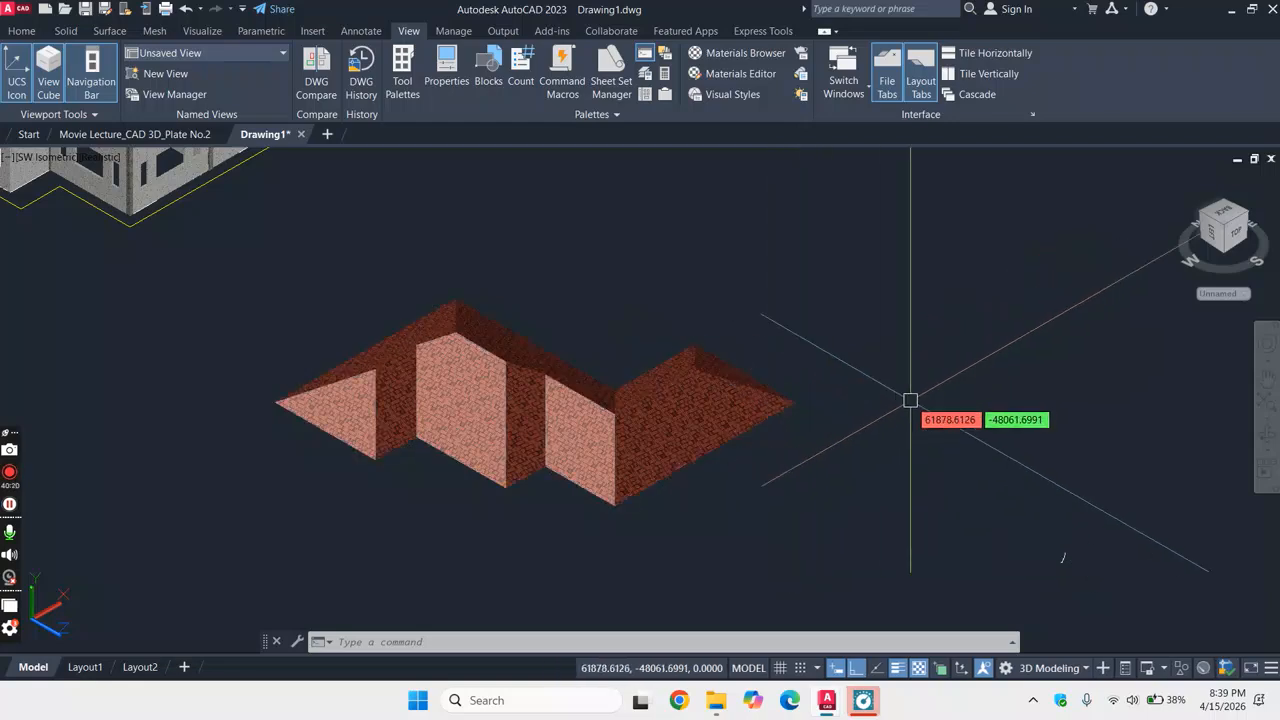
{"action": "left_click", "coordinate": [1267, 438]}
{"action": "left_click_drag", "start_coordinate": [764, 393], "coordinate": [741, 381]}
{"action": "left_click_drag", "start_coordinate": [598, 269], "coordinate": [548, 233]}
{"action": "key", "text": "Escape"}
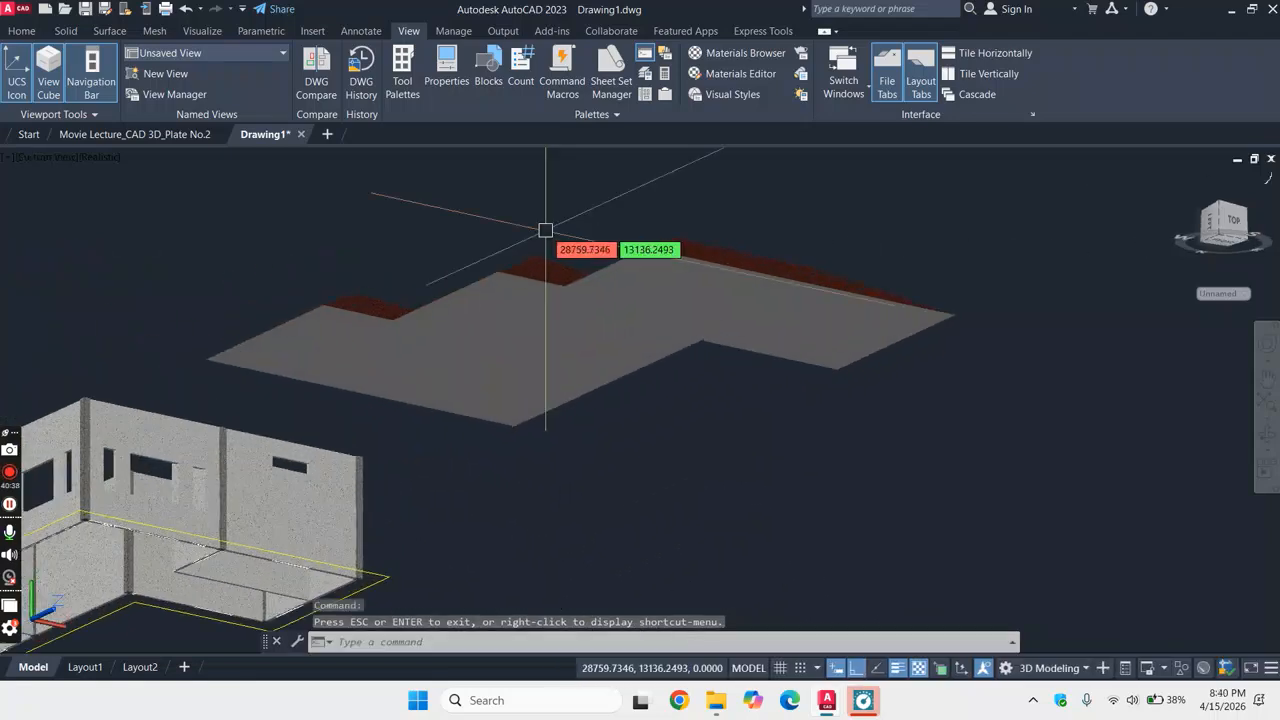
{"action": "left_click", "coordinate": [22, 31]}
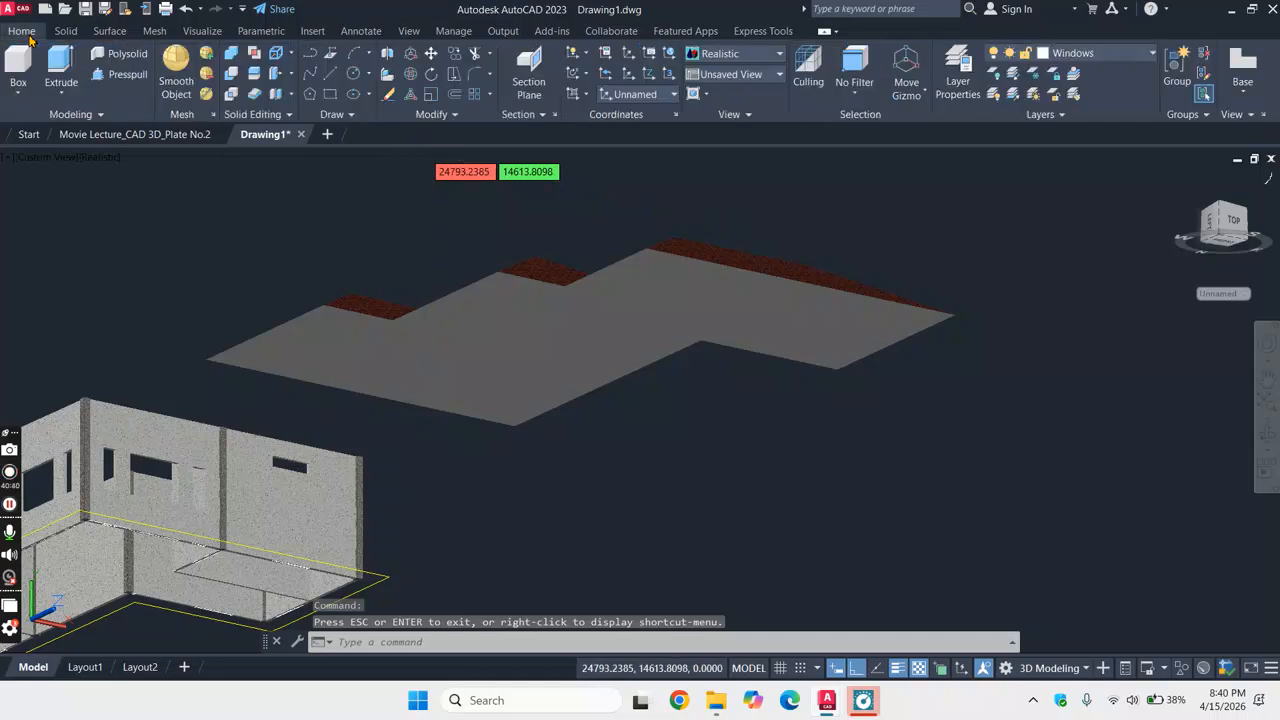
{"action": "left_click", "coordinate": [276, 76]}
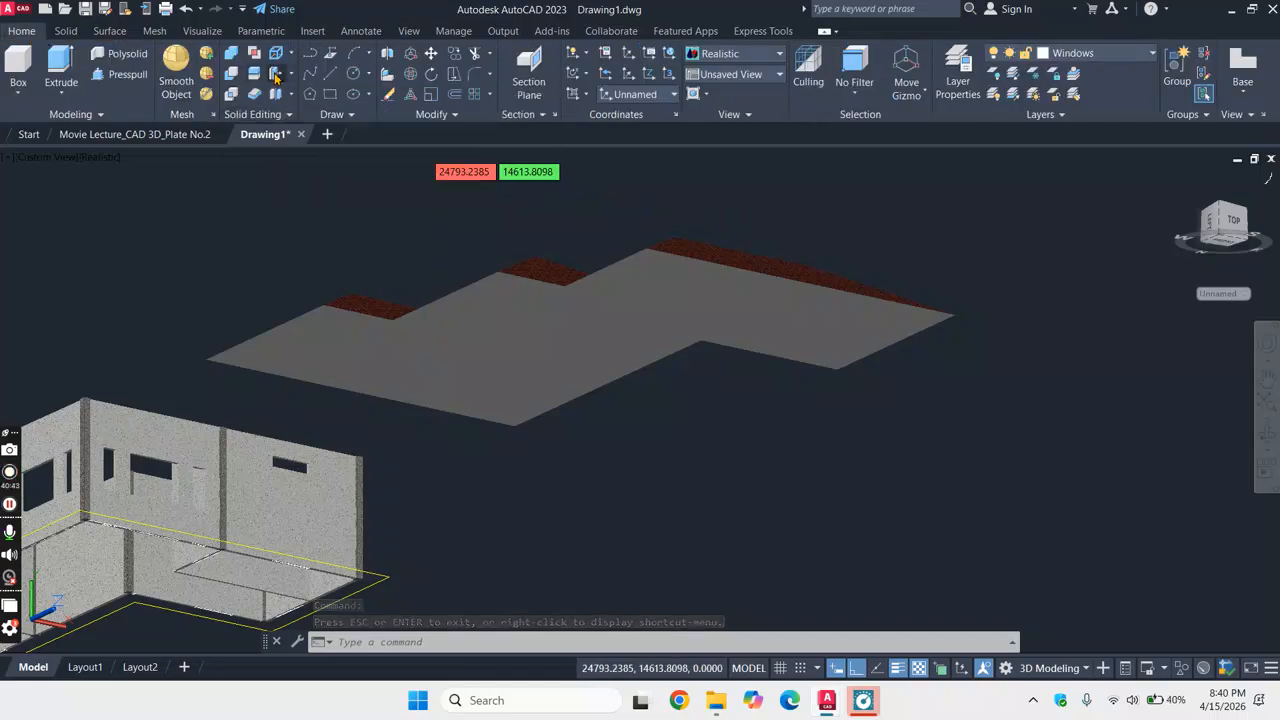
{"action": "left_click", "coordinate": [533, 355]}
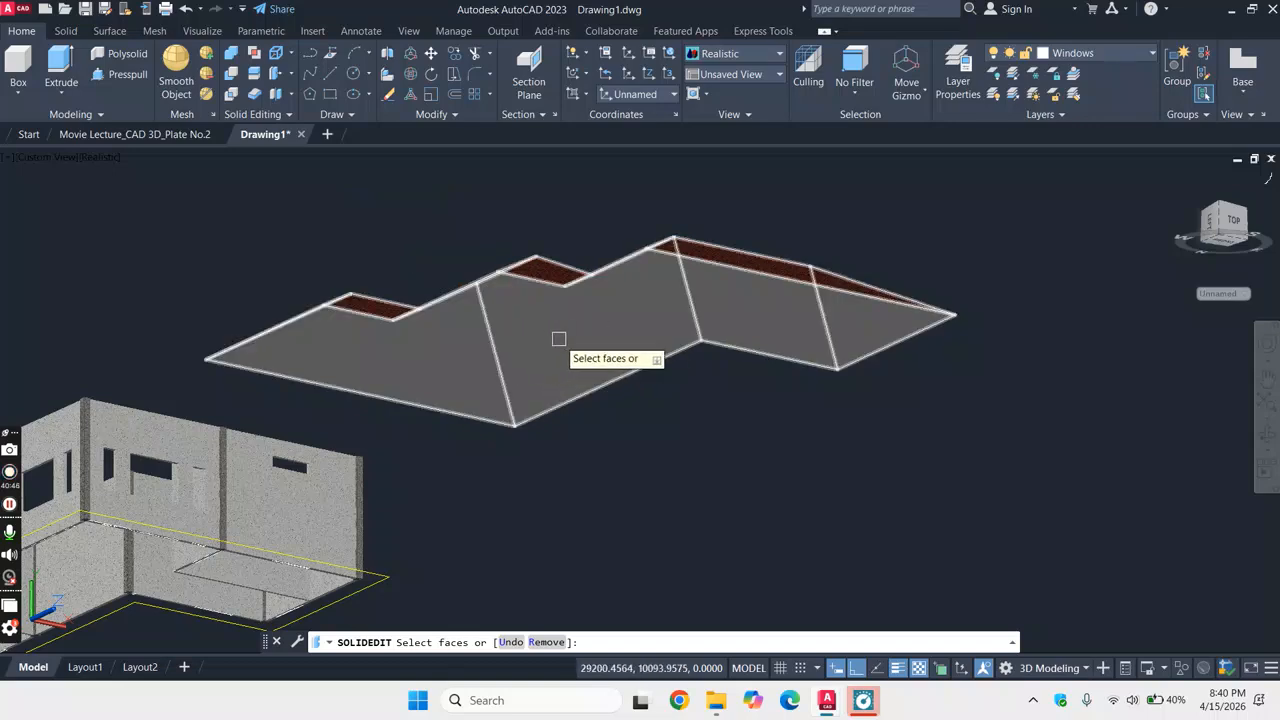
{"action": "left_click", "coordinate": [559, 339]}
{"action": "key", "text": "Return"}
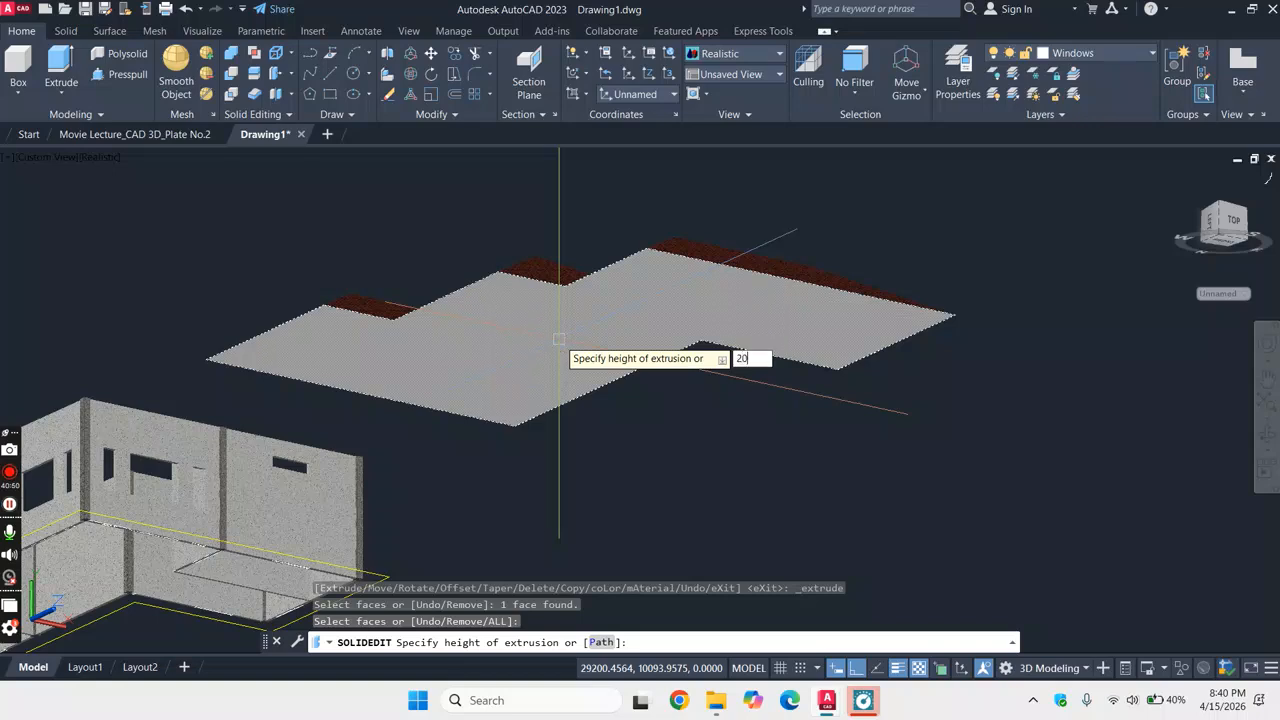
{"action": "key", "text": "Return"}
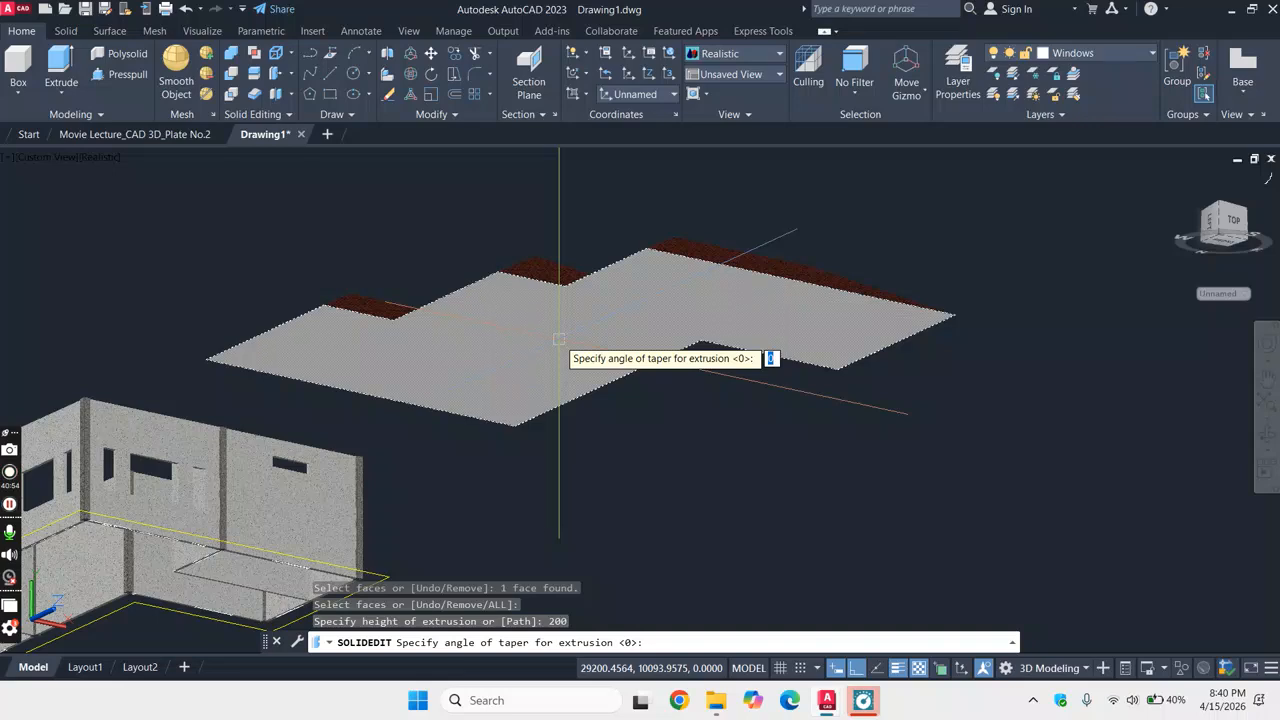
{"action": "key", "text": "Return"}
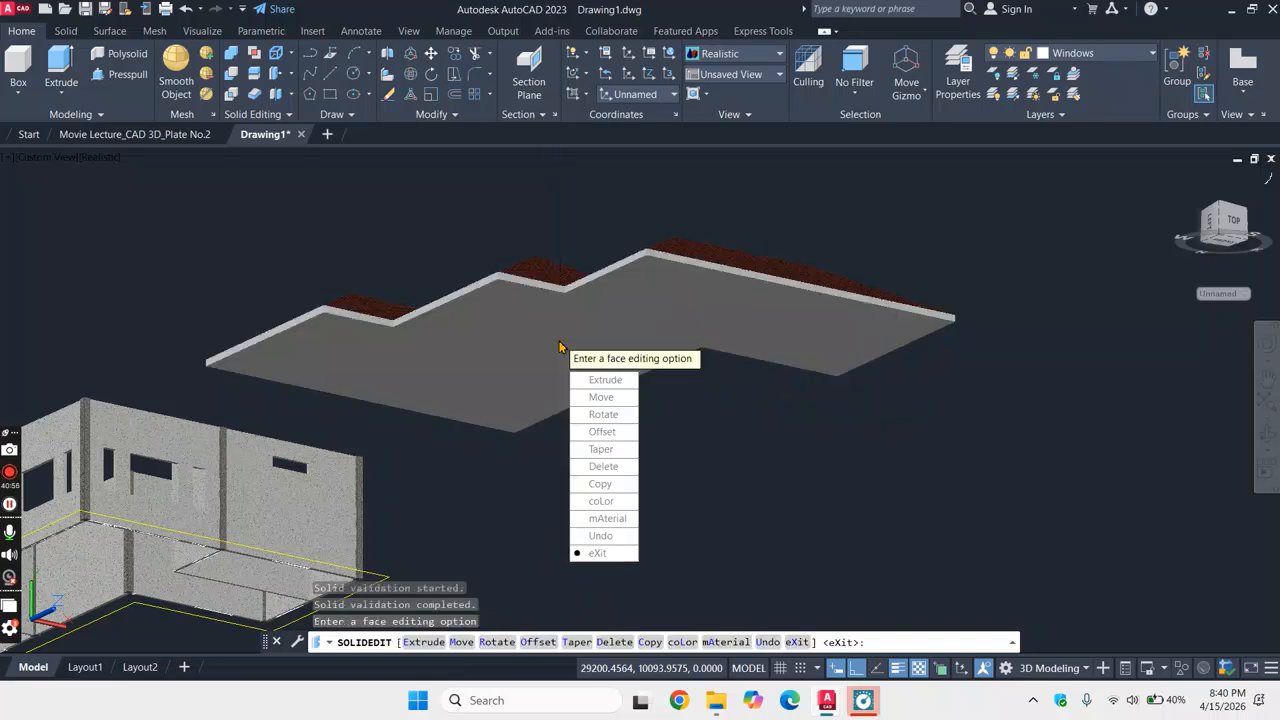
- Inspect the roof's thickened eave edge, exit face editing and set the view to SW Isometric
{"action": "left_click", "coordinate": [1267, 436]}
{"action": "left_click_drag", "start_coordinate": [850, 300], "coordinate": [790, 428]}
{"action": "scroll", "coordinate": [789, 560], "scroll_direction": "up", "scroll_amount": 12}
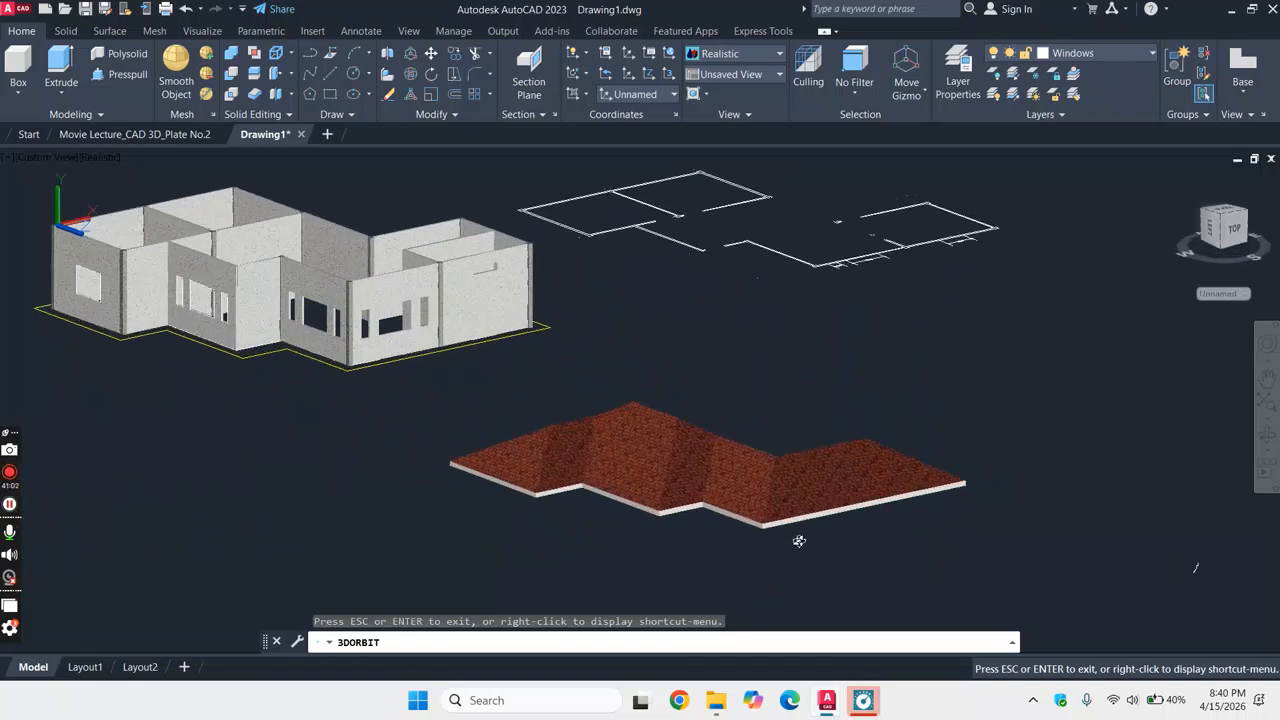
{"action": "left_click_drag", "start_coordinate": [788, 520], "coordinate": [775, 447]}
{"action": "left_click_drag", "start_coordinate": [1133, 488], "coordinate": [1161, 487]}
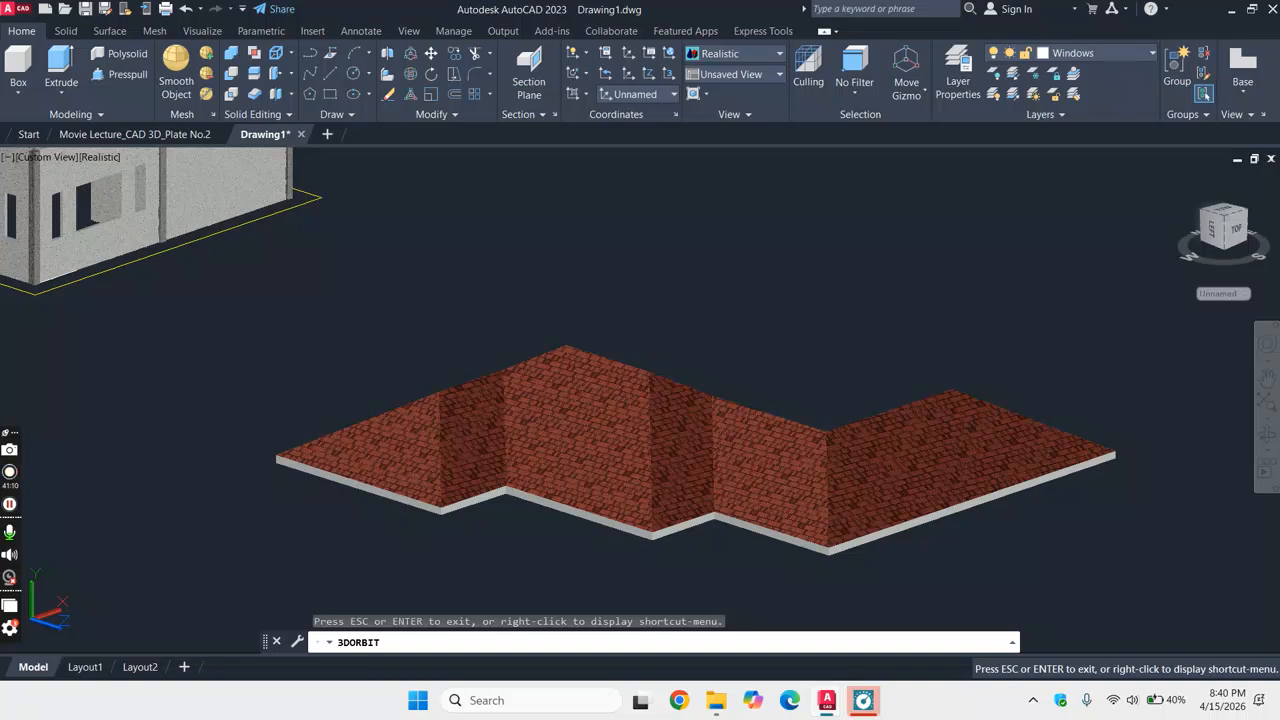
{"action": "key", "text": "Escape"}
{"action": "key", "text": "Down"}
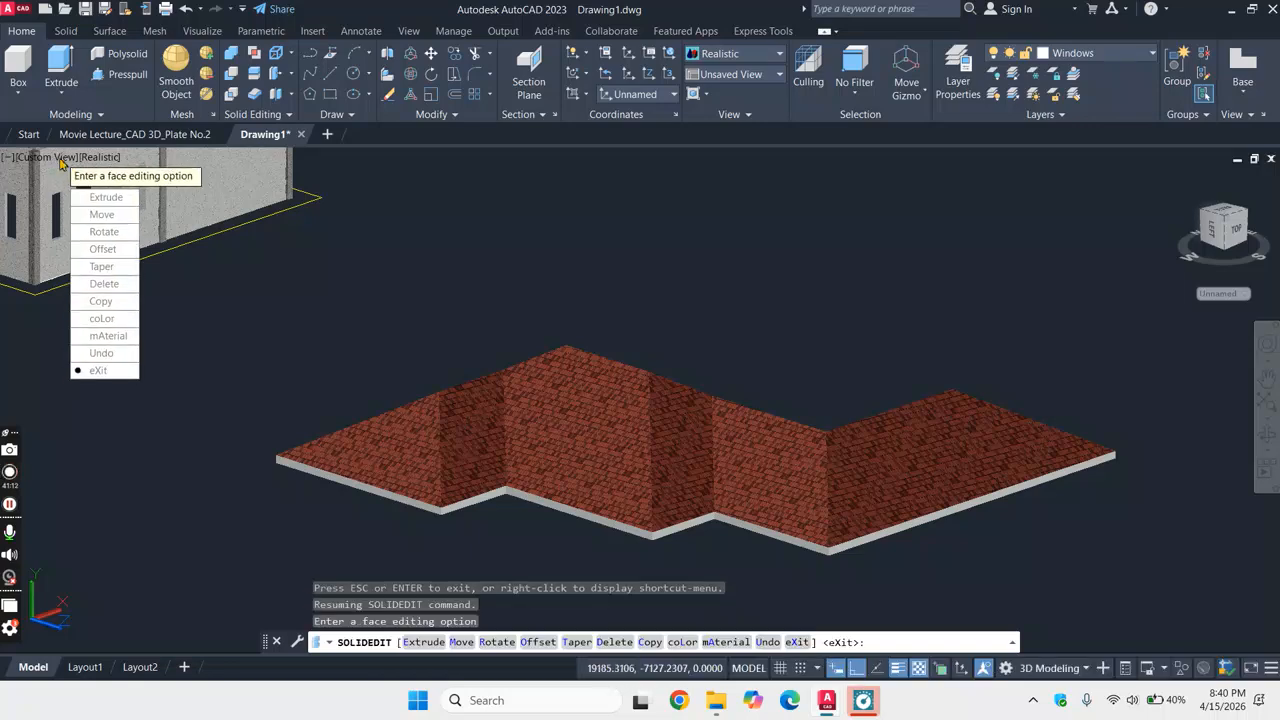
{"action": "key", "text": "Escape"}
{"action": "left_click", "coordinate": [50, 157]}
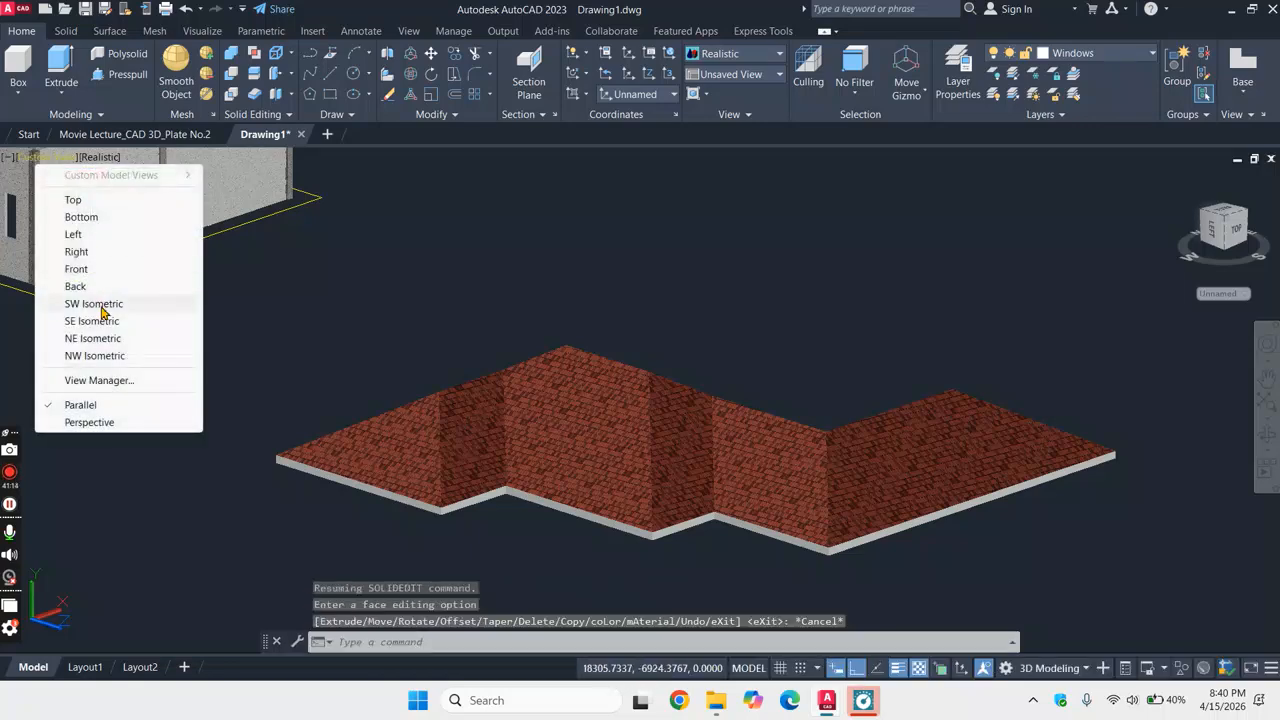
{"action": "left_click", "coordinate": [120, 297]}
- Copy the roof solid straight down by the depth of its eave band, using the front eave corner as base point
{"action": "scroll", "coordinate": [683, 340], "scroll_direction": "up", "scroll_amount": 8}
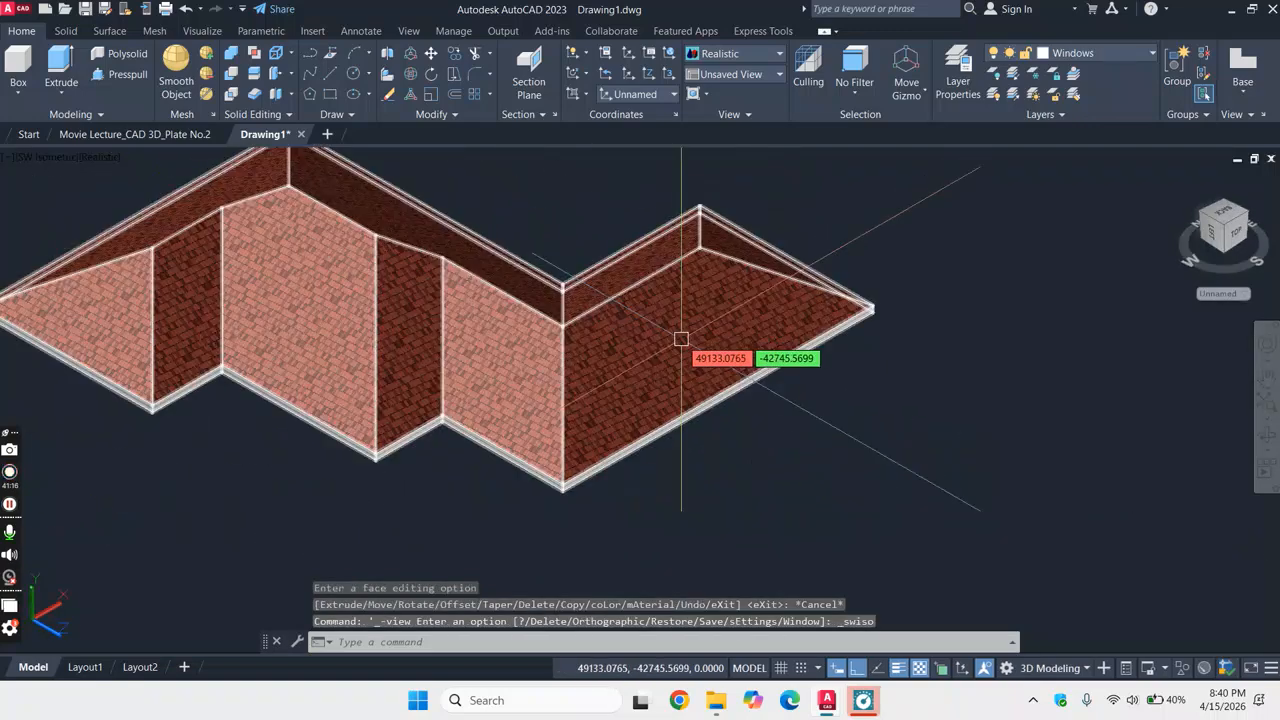
{"action": "left_click", "coordinate": [531, 356]}
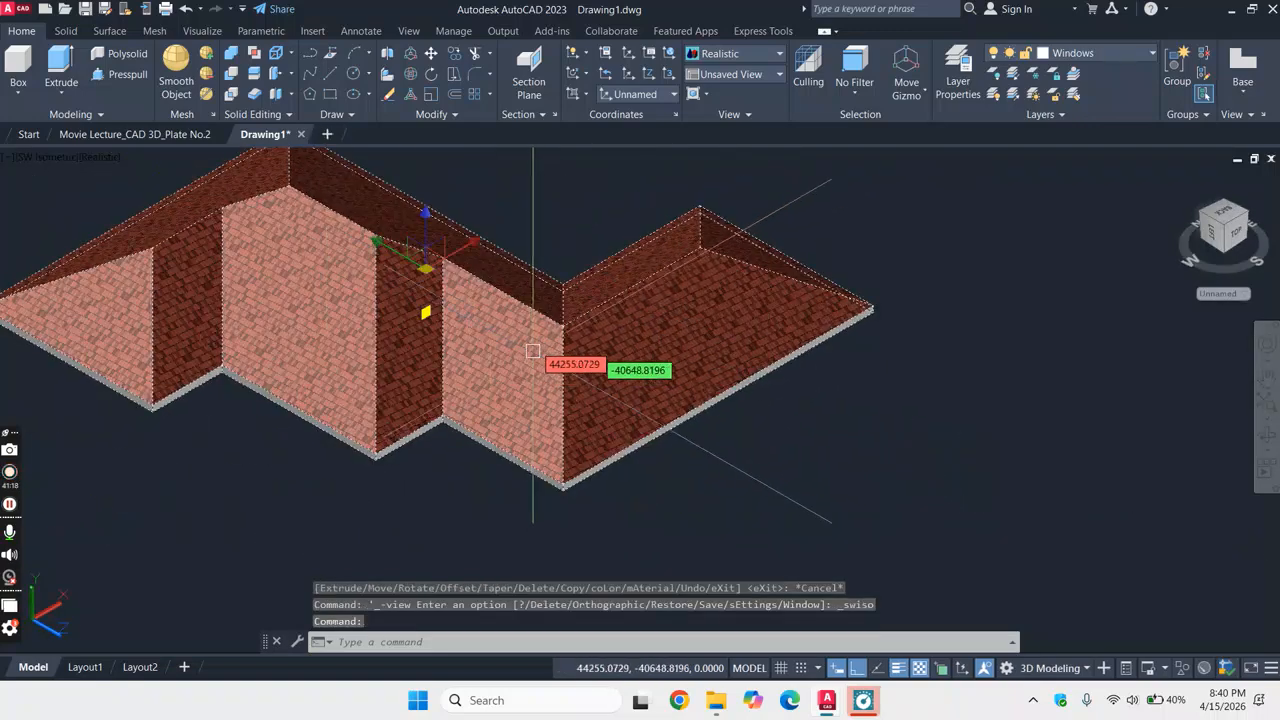
{"action": "right_click", "coordinate": [938, 236]}
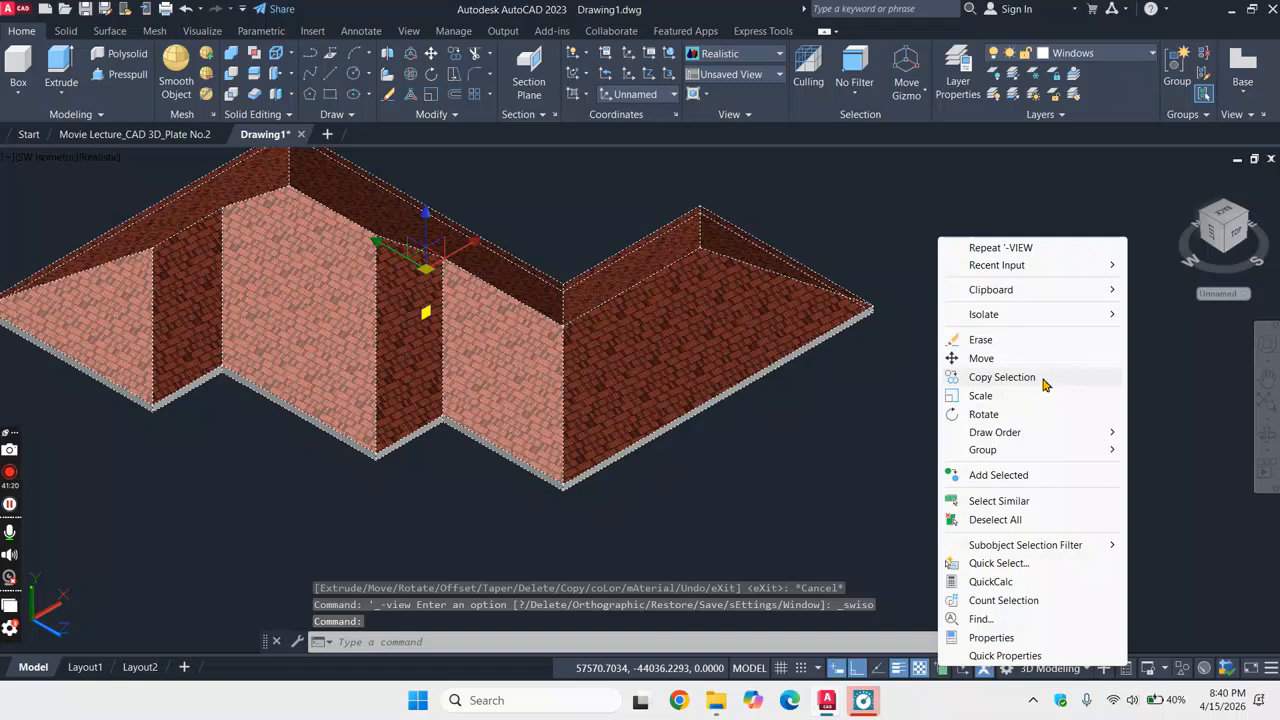
{"action": "left_click", "coordinate": [1001, 377]}
{"action": "scroll", "coordinate": [600, 470], "scroll_direction": "up", "scroll_amount": 6}
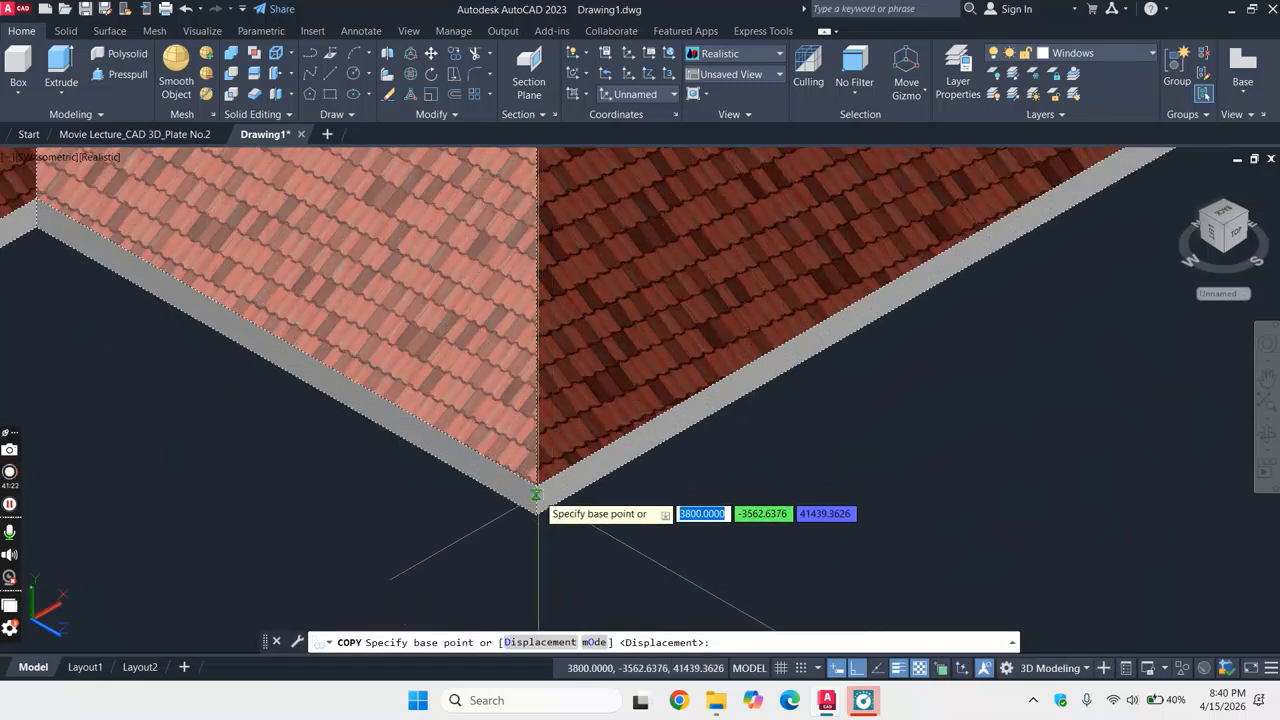
{"action": "left_click", "coordinate": [536, 490]}
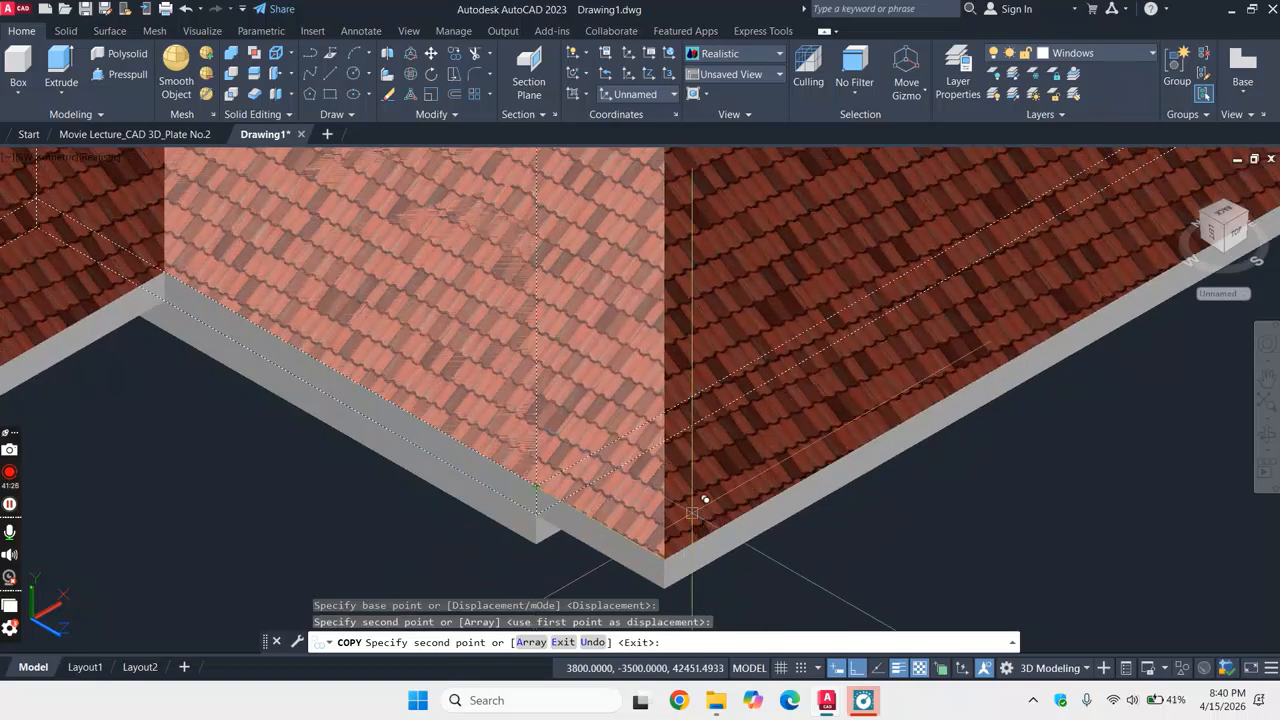
{"action": "key", "text": "Escape"}
{"action": "scroll", "coordinate": [560, 400], "scroll_direction": "down", "scroll_amount": 8}
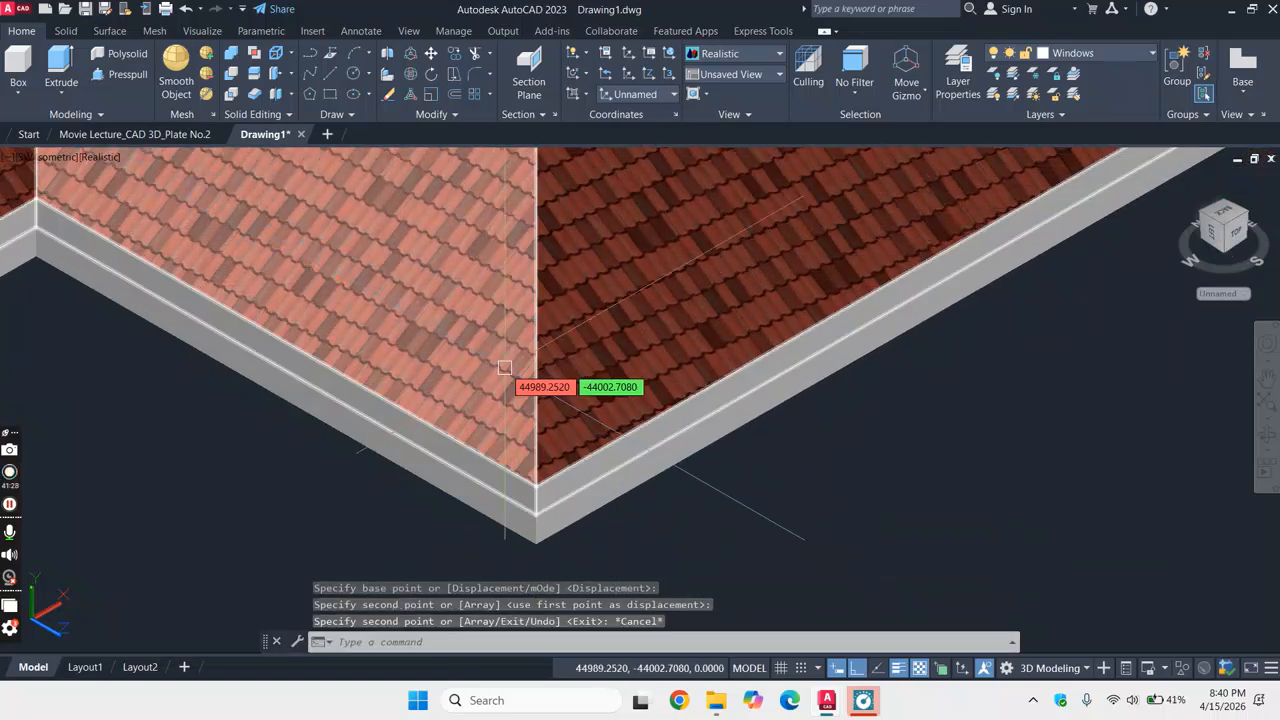
- Subtract the lower roof copy from the upper roof solid to hollow it out, and inspect its underside
{"action": "scroll", "coordinate": [530, 350], "scroll_direction": "up", "scroll_amount": 6}
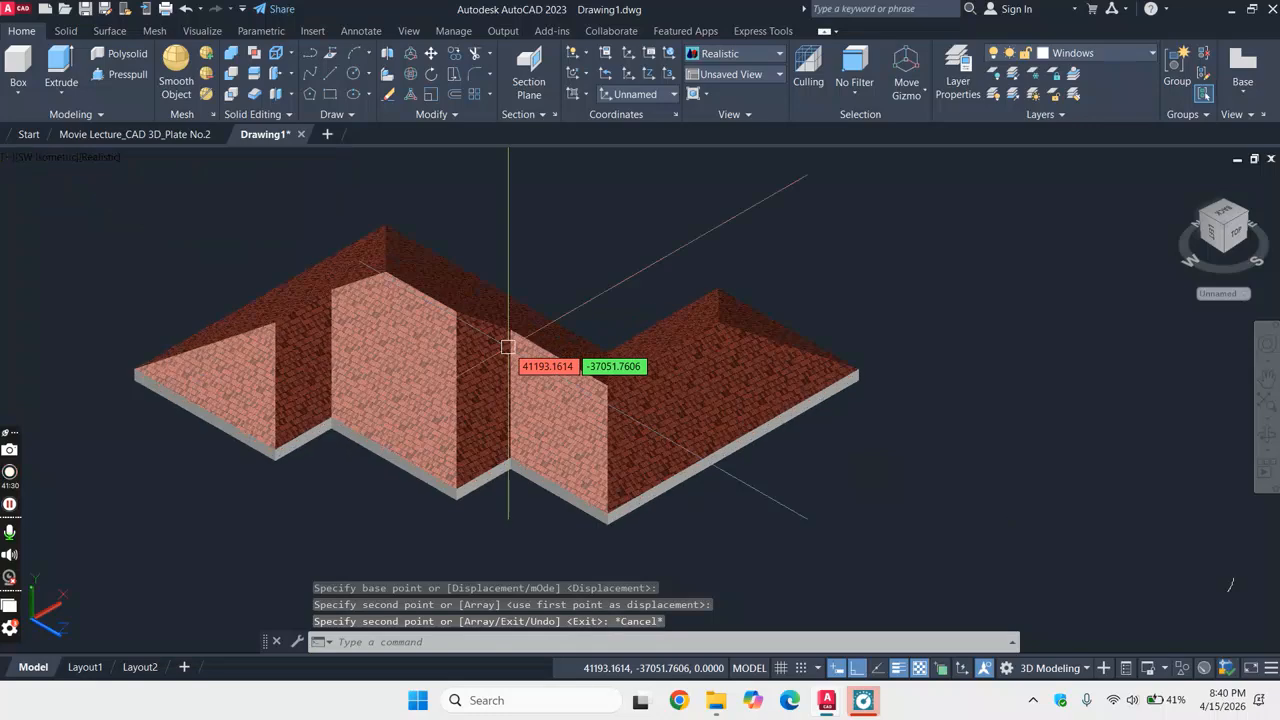
{"action": "scroll", "coordinate": [536, 367], "scroll_direction": "down", "scroll_amount": 5}
{"action": "scroll", "coordinate": [407, 187], "scroll_direction": "up", "scroll_amount": 1}
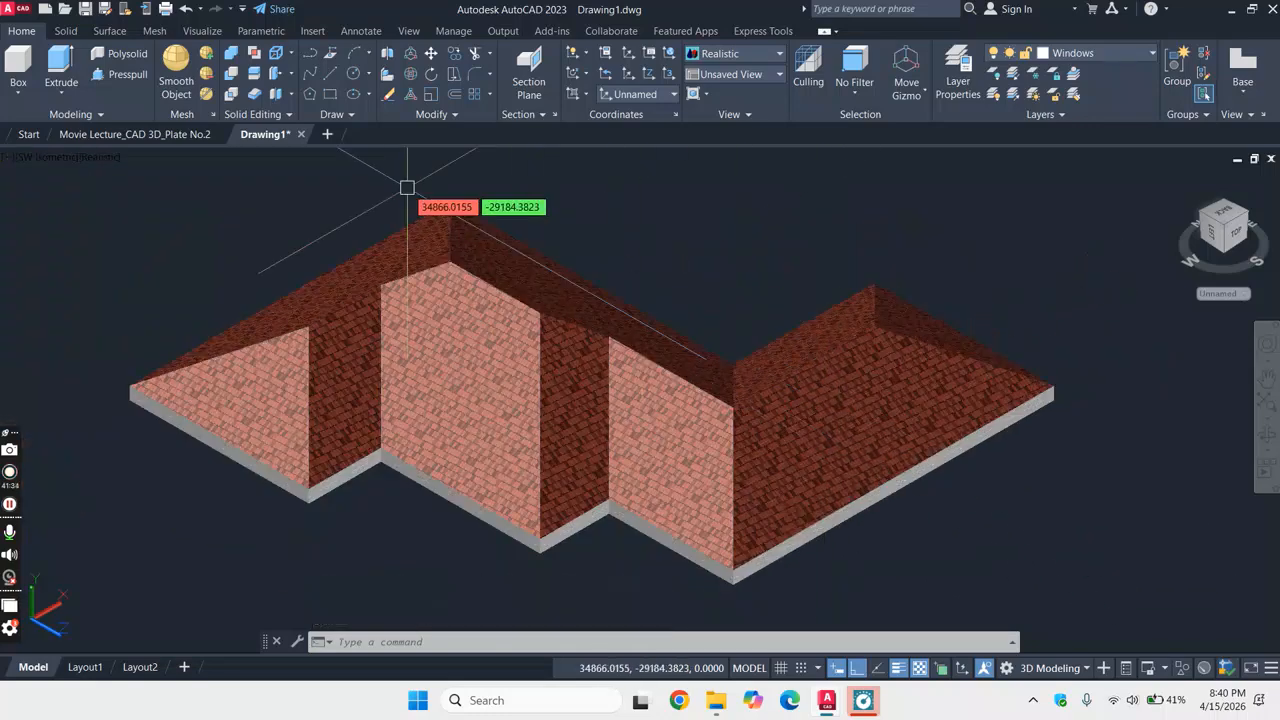
{"action": "left_click", "coordinate": [233, 75]}
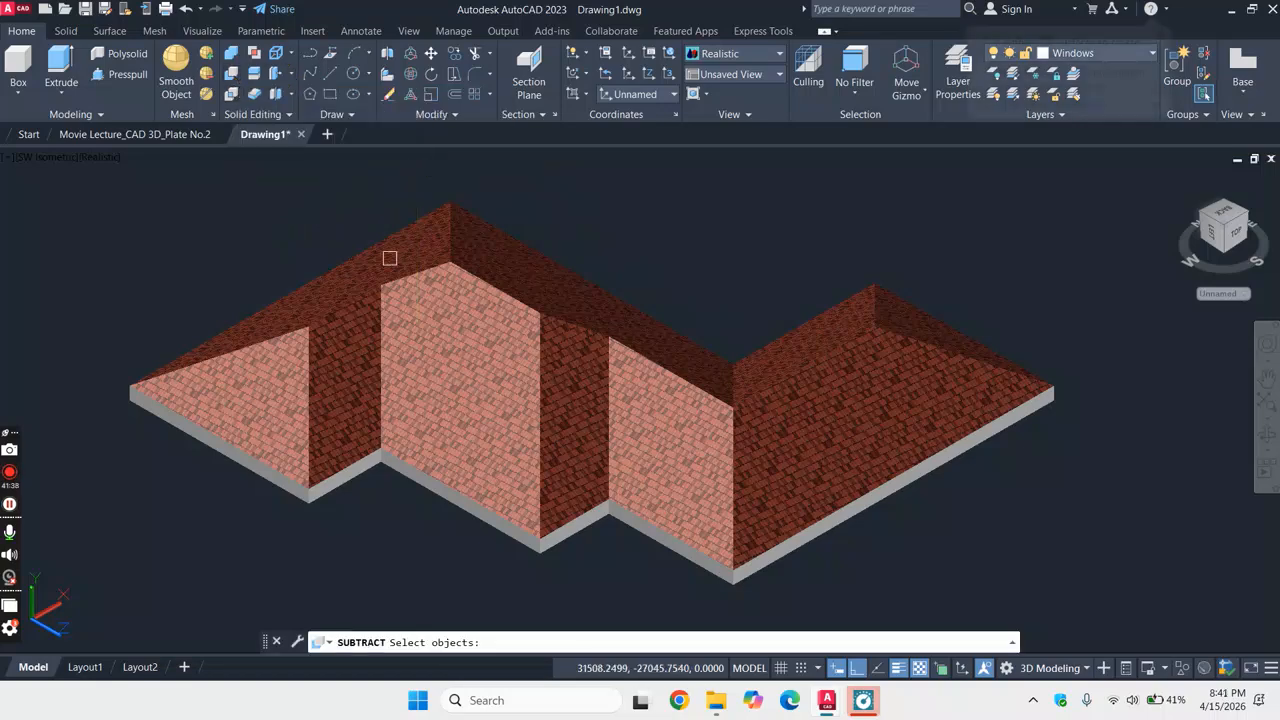
{"action": "left_click", "coordinate": [484, 375]}
{"action": "key", "text": "Return"}
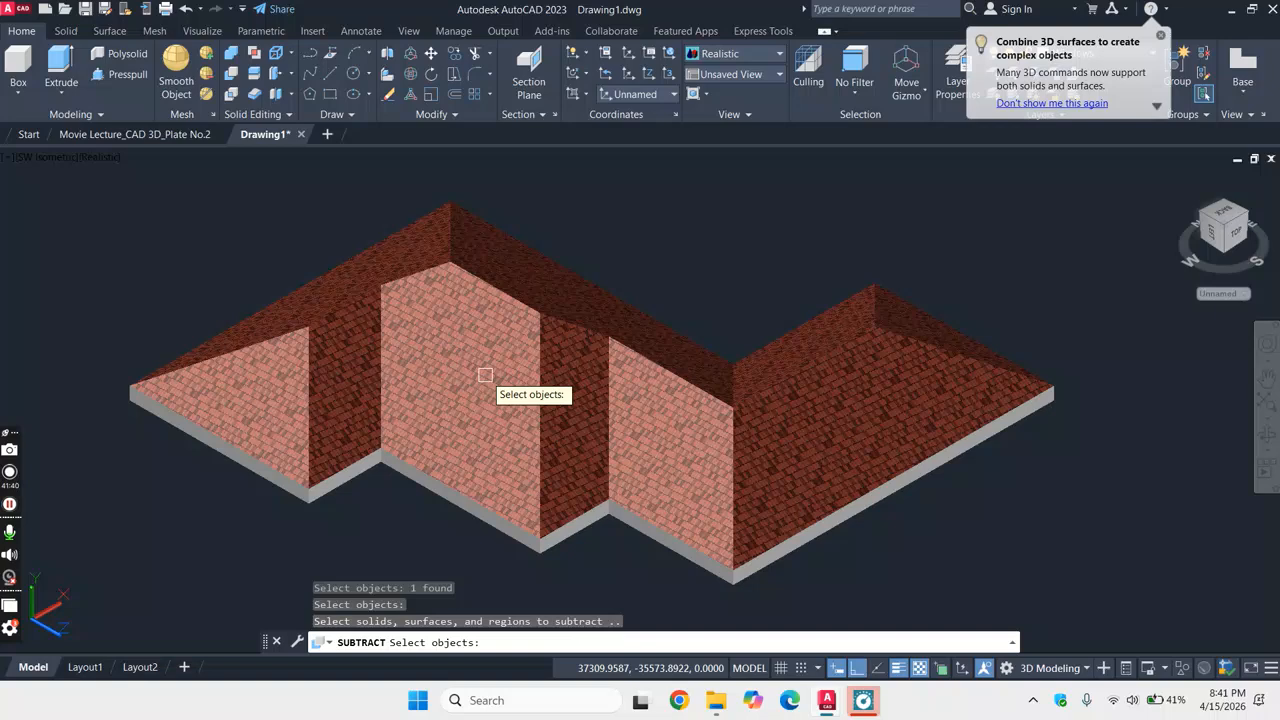
{"action": "scroll", "coordinate": [797, 590], "scroll_direction": "up", "scroll_amount": 3}
{"action": "left_click", "coordinate": [694, 591]}
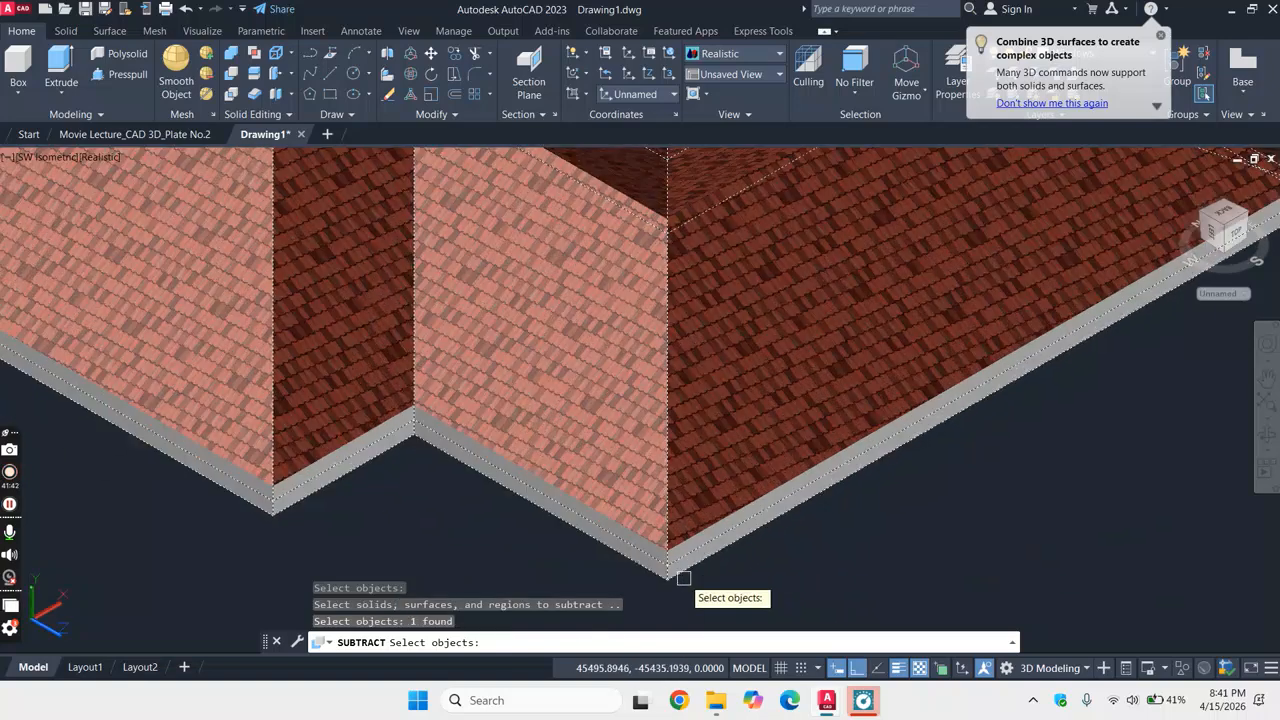
{"action": "key", "text": "Return"}
{"action": "middle_click_drag", "start_coordinate": [1100, 445], "coordinate": [863, 477], "text": "shift"}
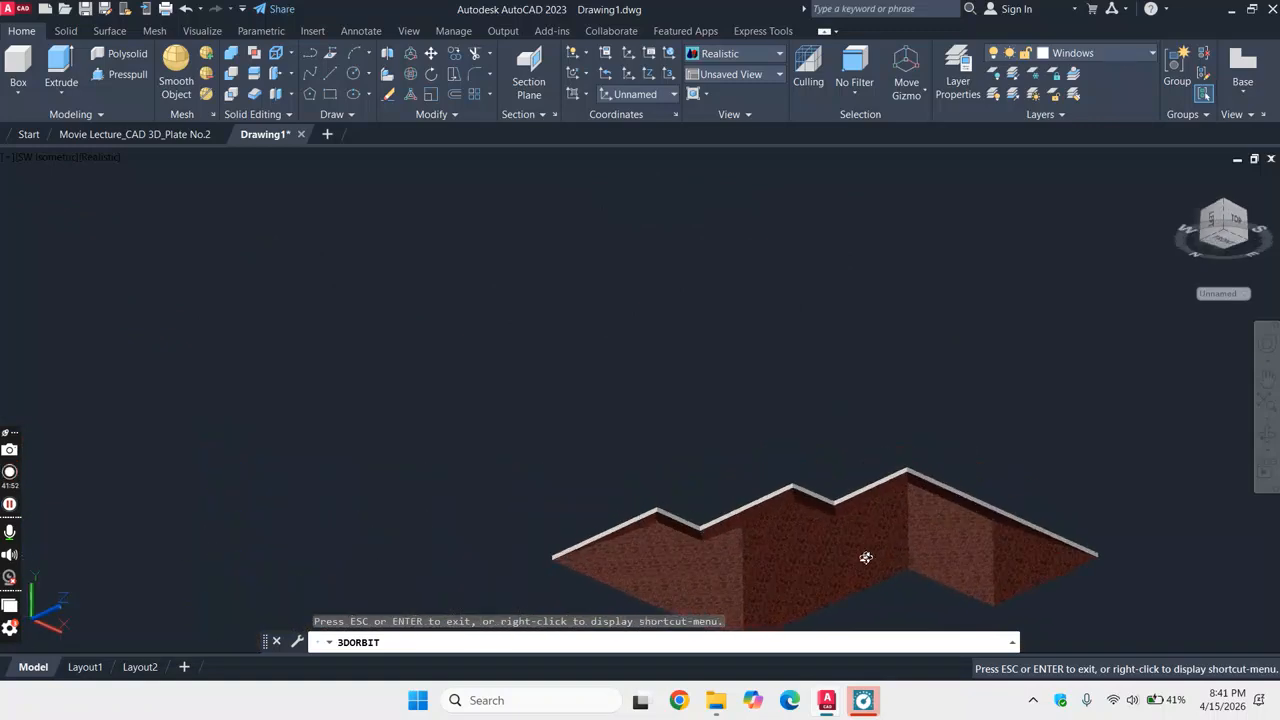
{"action": "middle_click_drag", "start_coordinate": [968, 572], "coordinate": [855, 305], "text": "shift"}
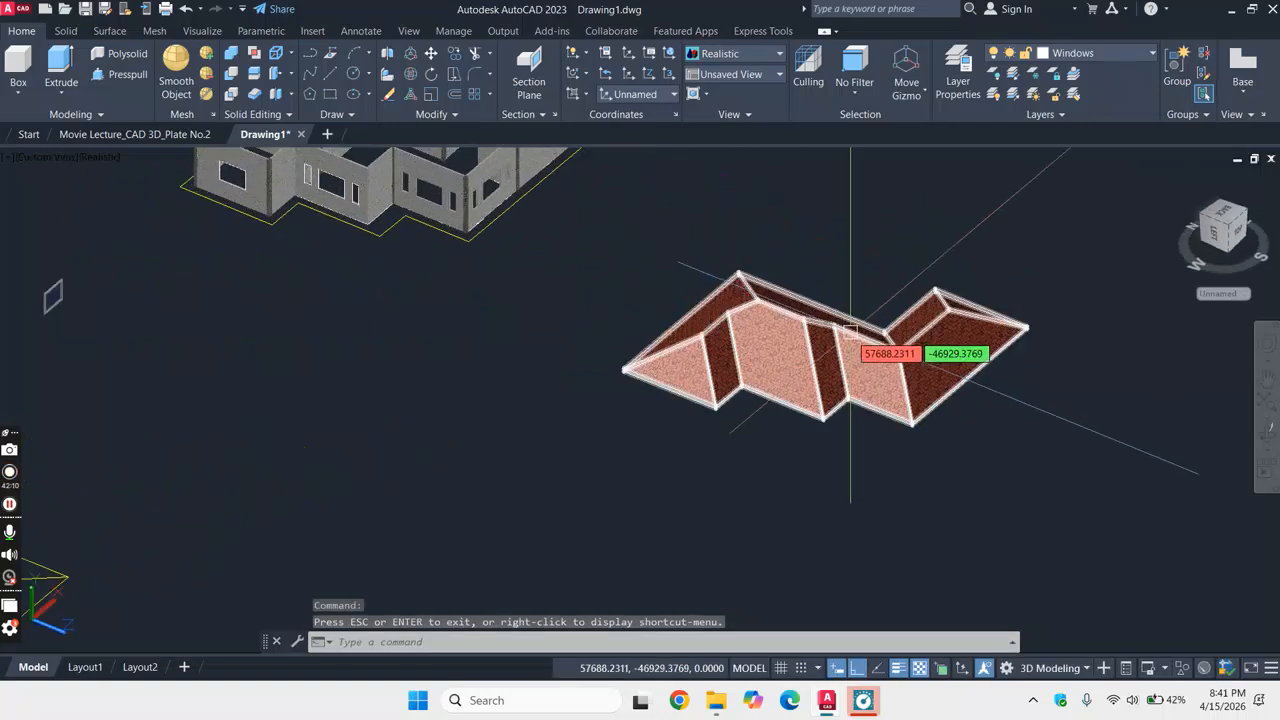
- Move the hollow roof from its lower front eave corner to the matching corner of the yellow outline around the house base
{"action": "left_click", "coordinate": [843, 330]}
{"action": "right_click", "coordinate": [958, 252]}
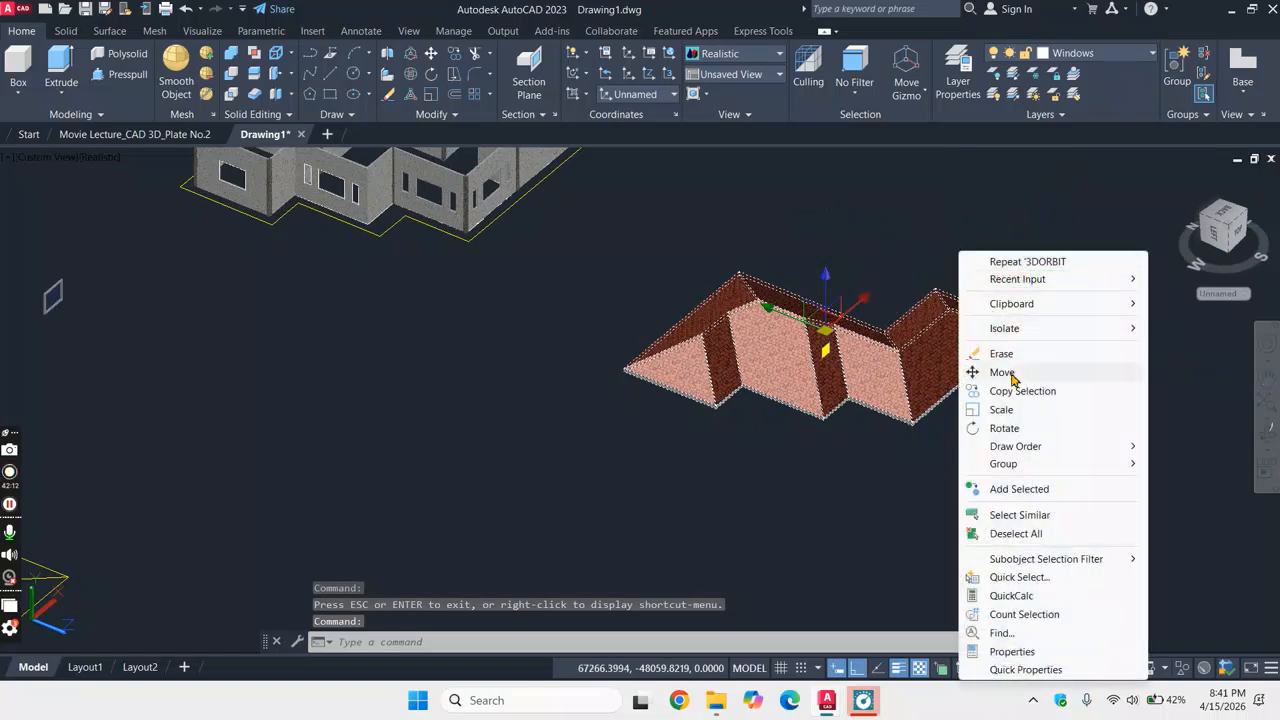
{"action": "left_click", "coordinate": [1002, 372]}
{"action": "scroll", "coordinate": [903, 400], "scroll_direction": "up", "scroll_amount": 6}
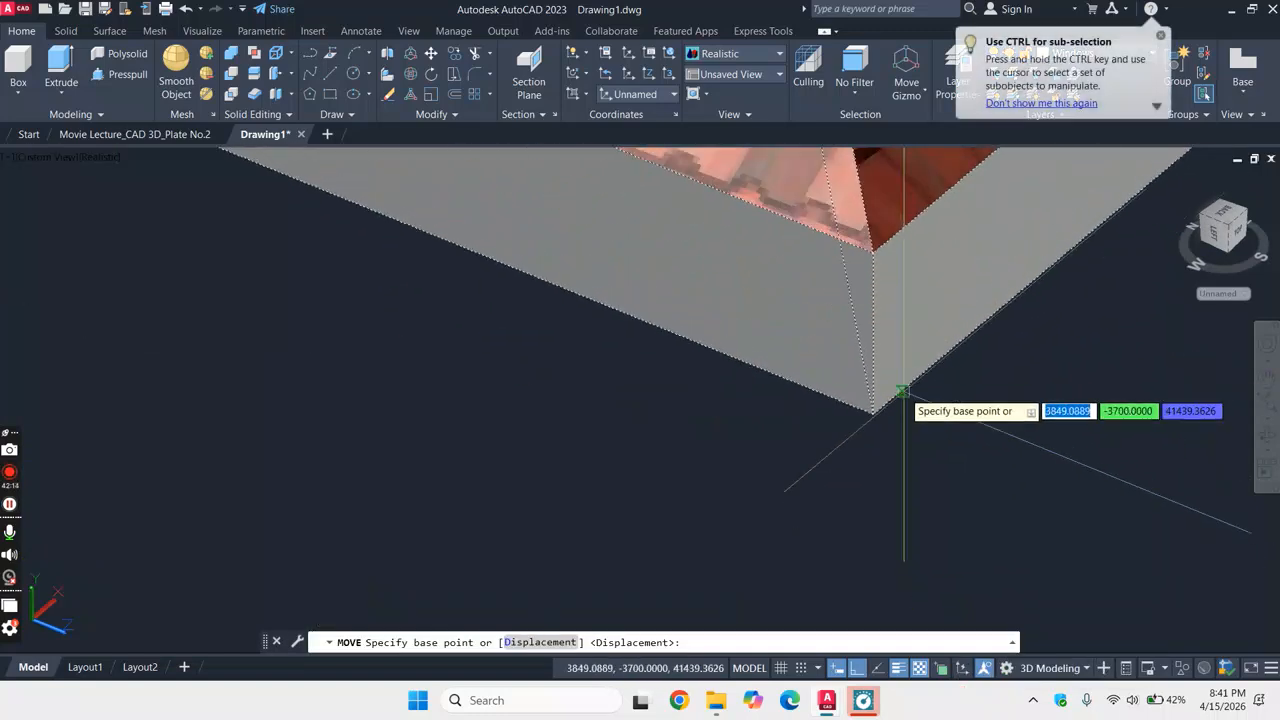
{"action": "scroll", "coordinate": [826, 388], "scroll_direction": "up", "scroll_amount": 3}
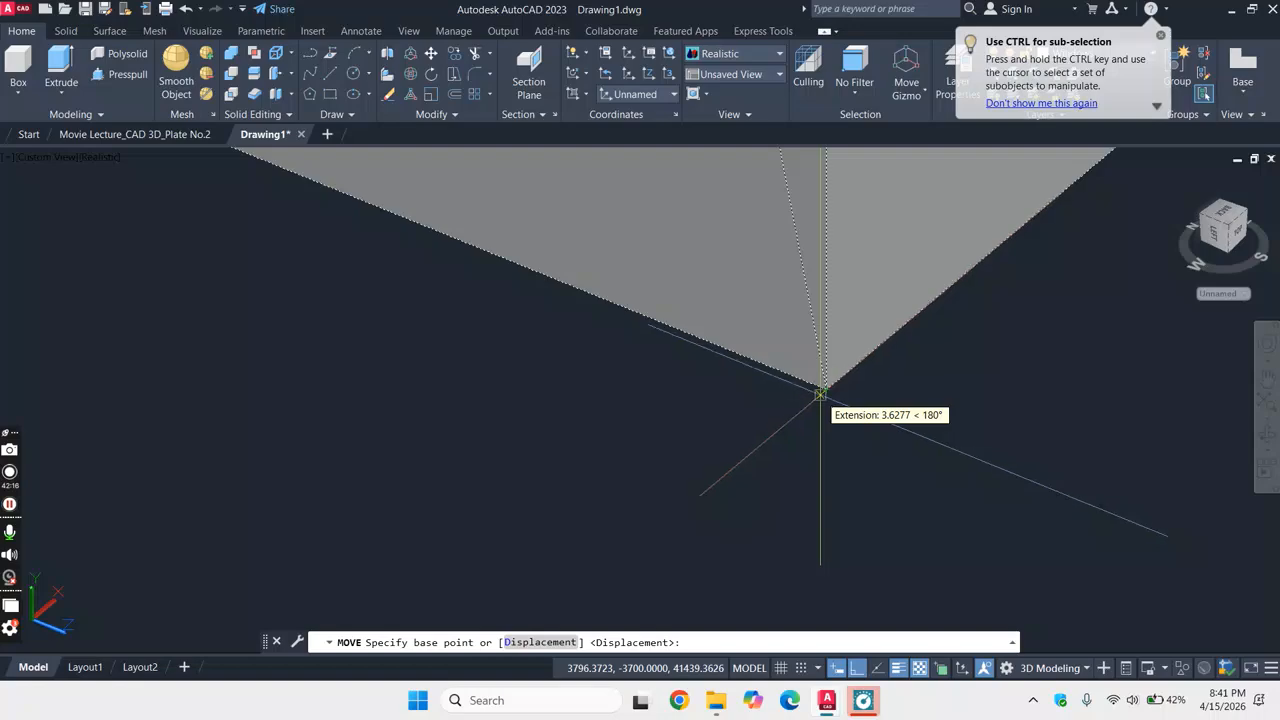
{"action": "left_click", "coordinate": [826, 388]}
{"action": "scroll", "coordinate": [857, 386], "scroll_direction": "down", "scroll_amount": 8}
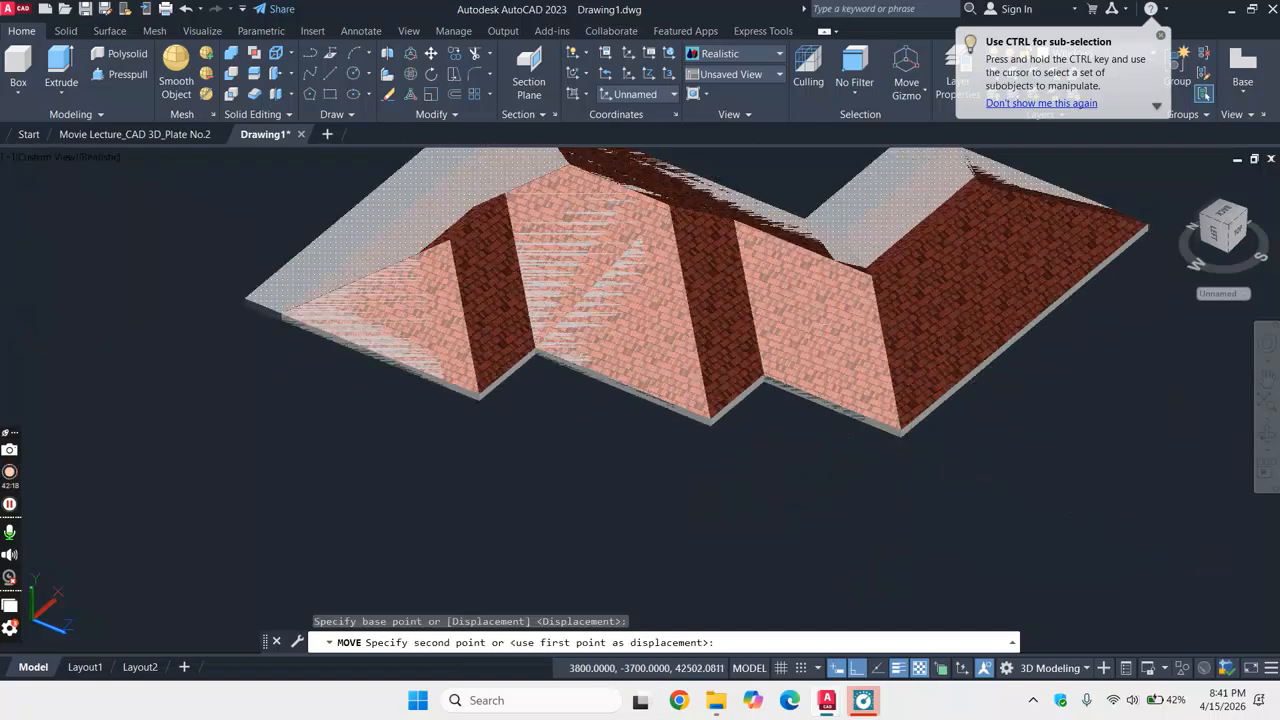
{"action": "scroll", "coordinate": [602, 352], "scroll_direction": "up", "scroll_amount": 6}
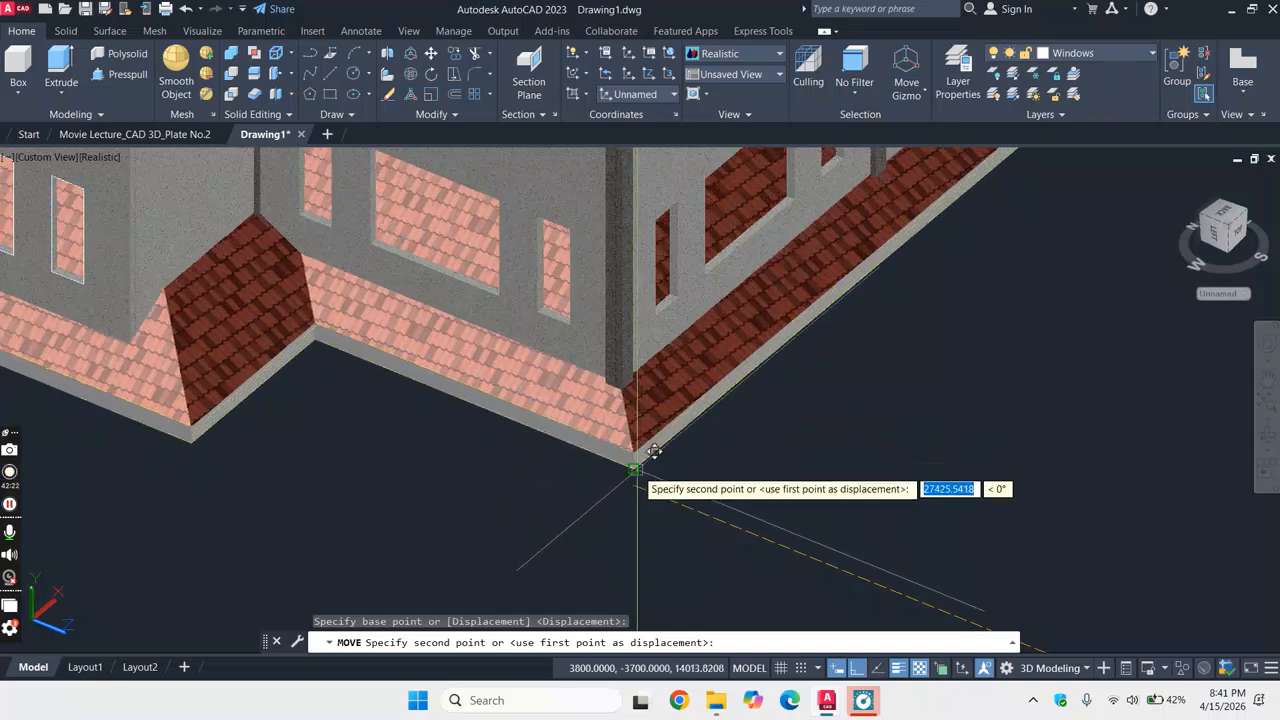
{"action": "scroll", "coordinate": [651, 451], "scroll_direction": "up", "scroll_amount": 6}
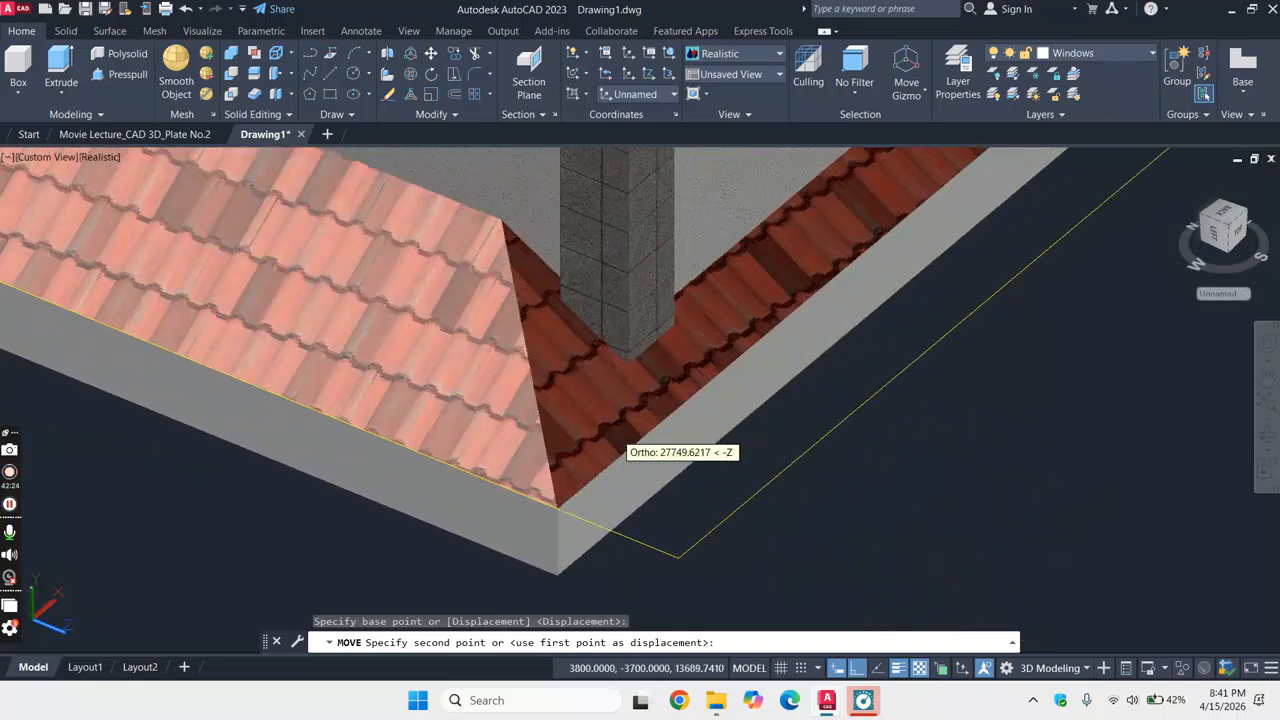
{"action": "left_click", "coordinate": [670, 533]}
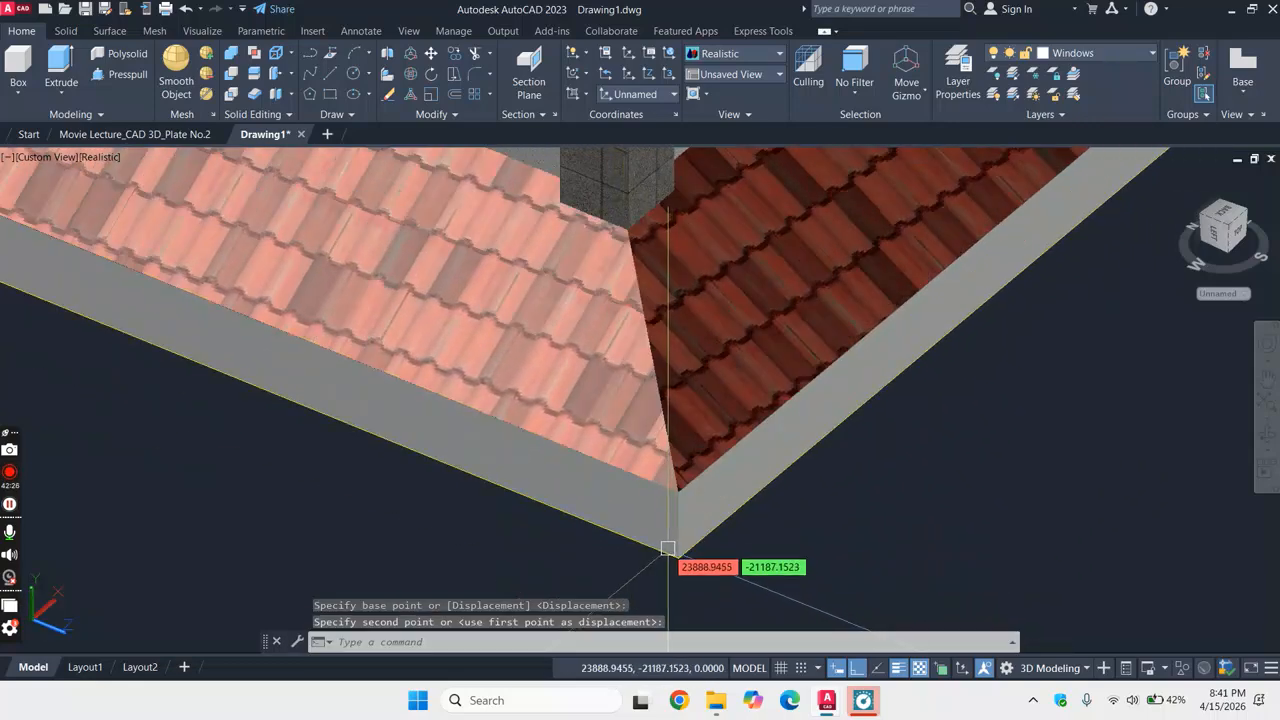
{"action": "scroll", "coordinate": [670, 533], "scroll_direction": "down", "scroll_amount": 8}
{"action": "scroll", "coordinate": [752, 485], "scroll_direction": "up", "scroll_amount": 4}
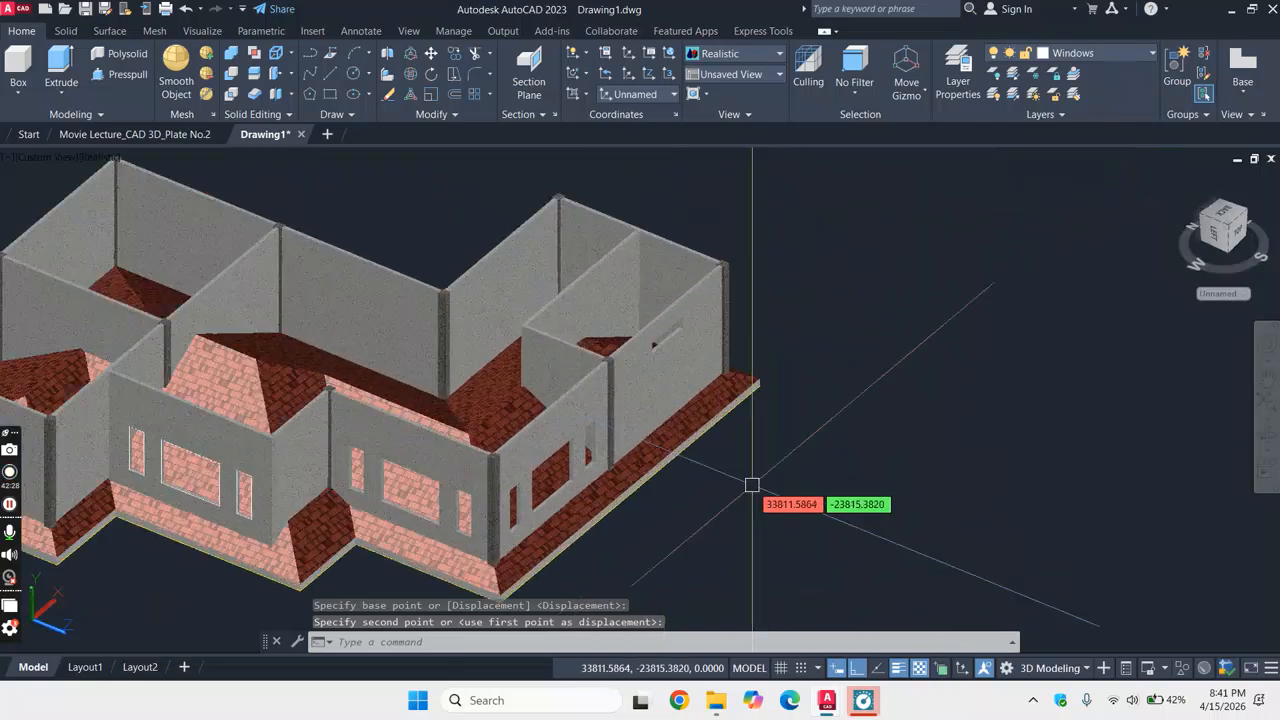
{"action": "scroll", "coordinate": [751, 437], "scroll_direction": "up", "scroll_amount": 2}
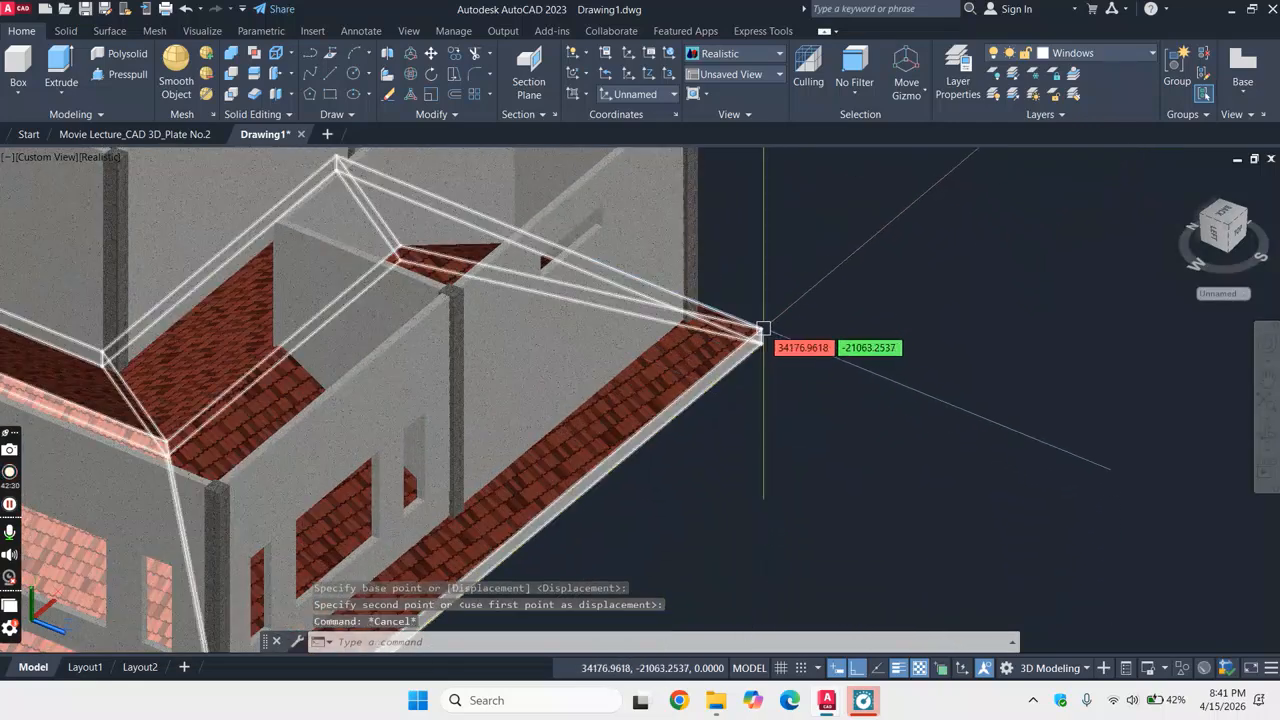
- Move the hollow roof 3500 straight up from its lower eave corner so it sits above the walls
{"action": "key", "text": "Escape"}
{"action": "right_click", "coordinate": [856, 310]}
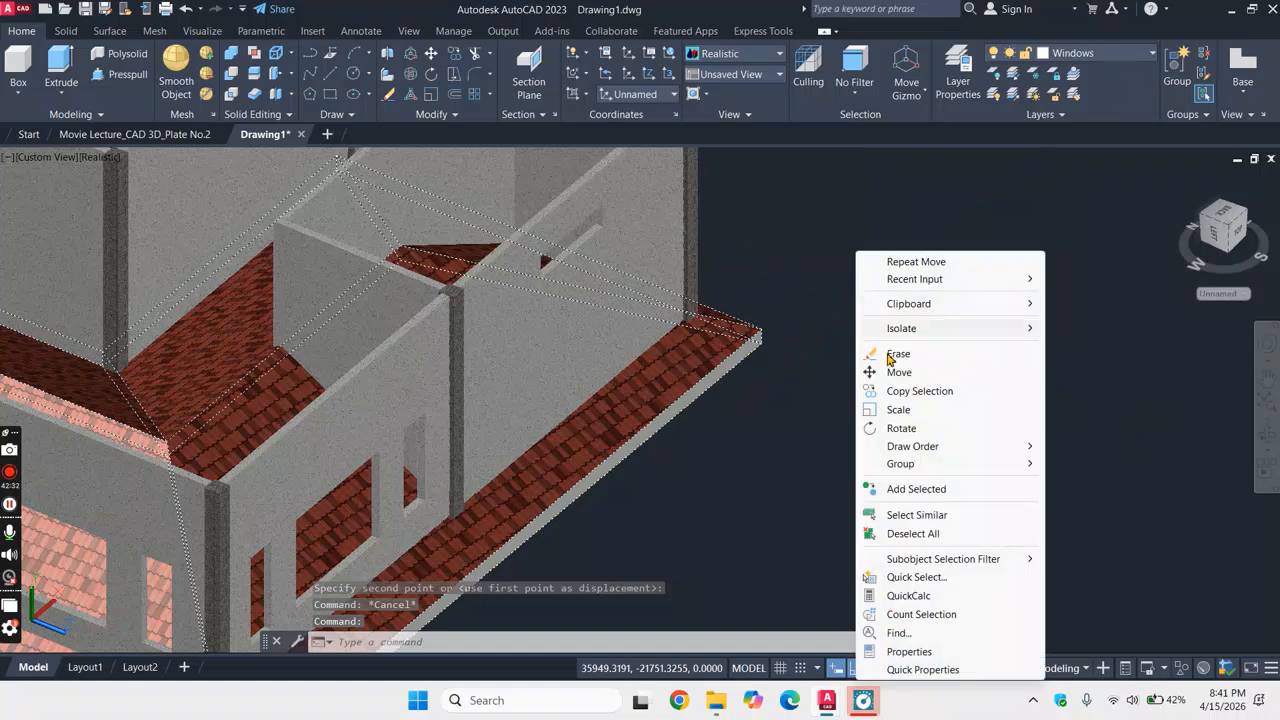
{"action": "left_click", "coordinate": [899, 372]}
{"action": "scroll", "coordinate": [771, 323], "scroll_direction": "up", "scroll_amount": 2}
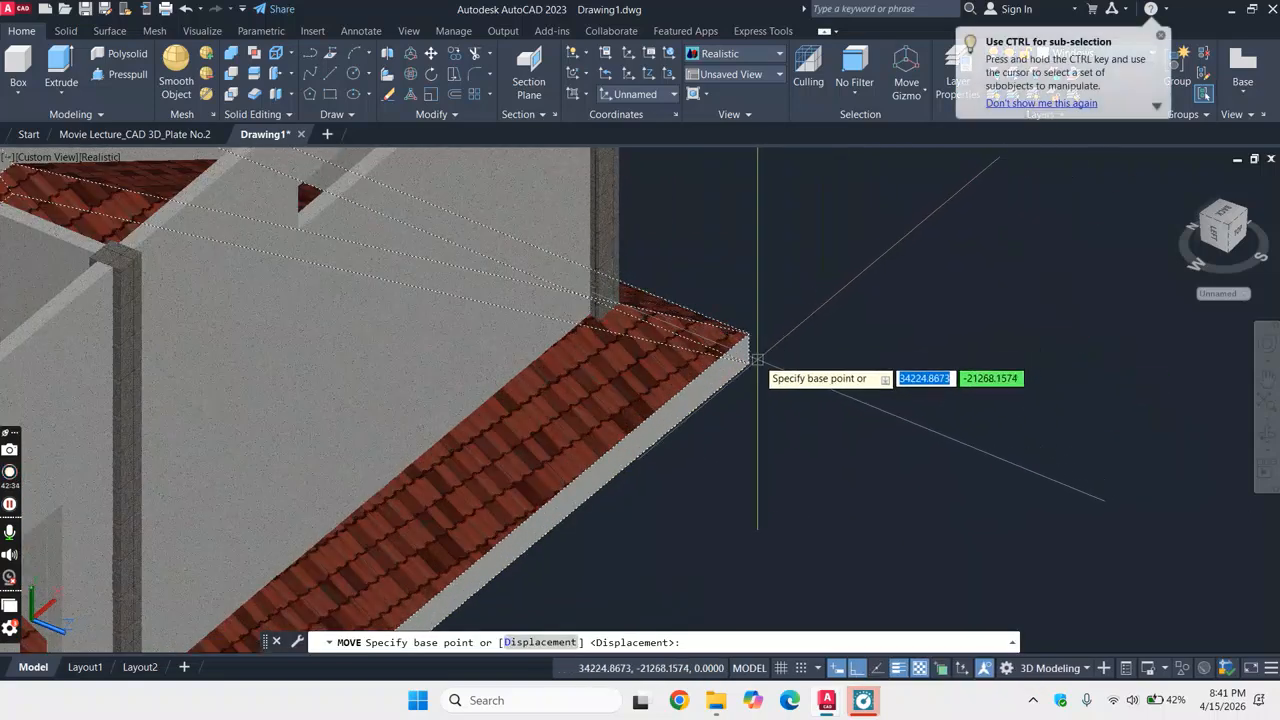
{"action": "left_click", "coordinate": [745, 362]}
{"action": "scroll", "coordinate": [766, 346], "scroll_direction": "down", "scroll_amount": 5}
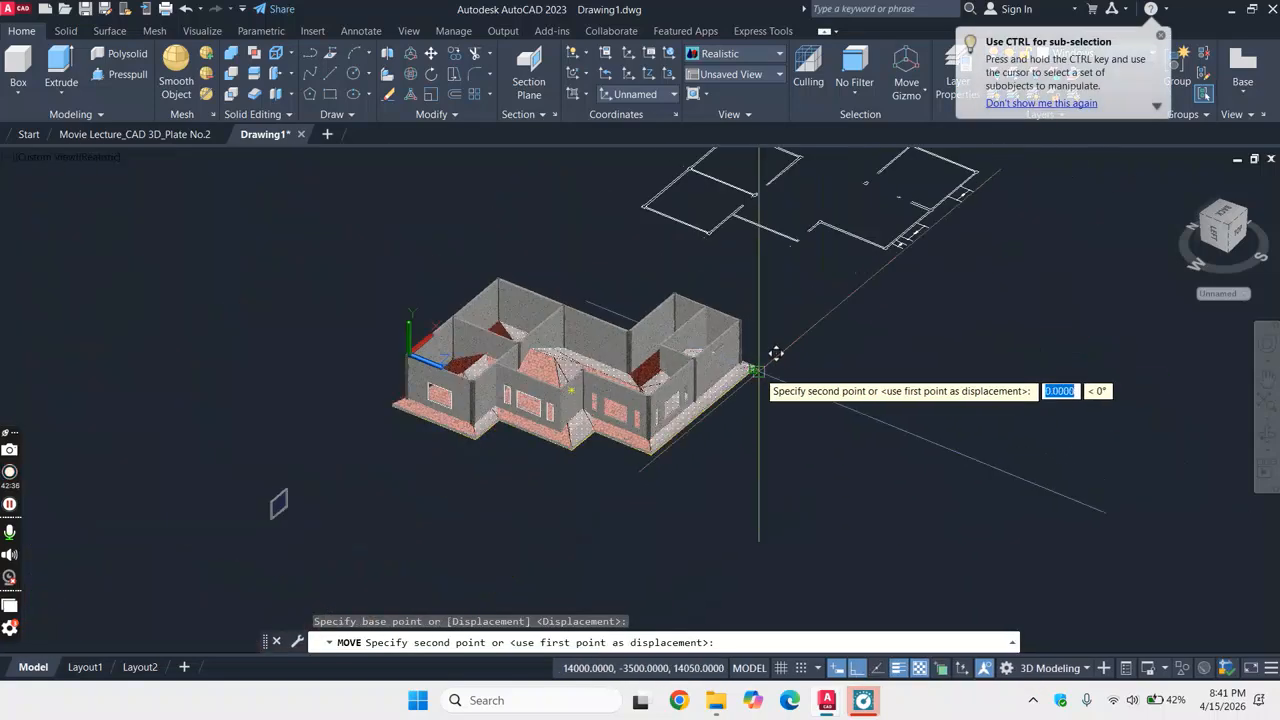
{"action": "type", "text": "3500"}
{"action": "key", "text": "Return"}
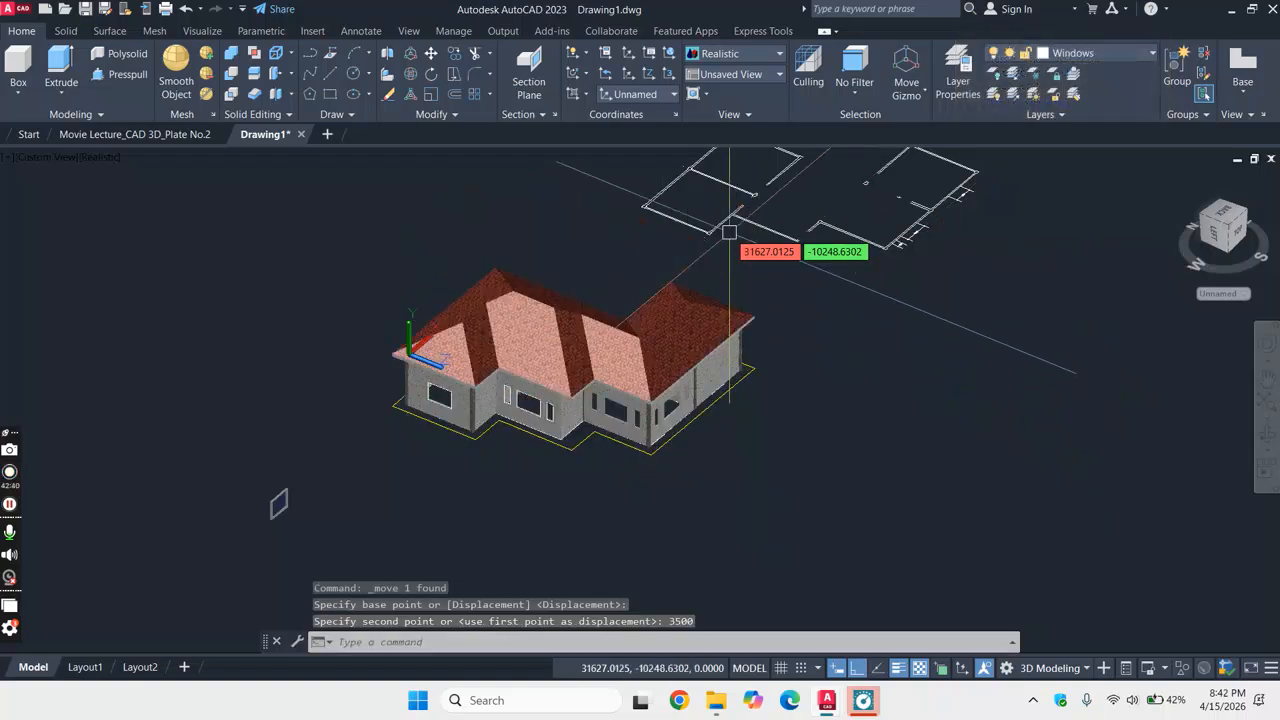
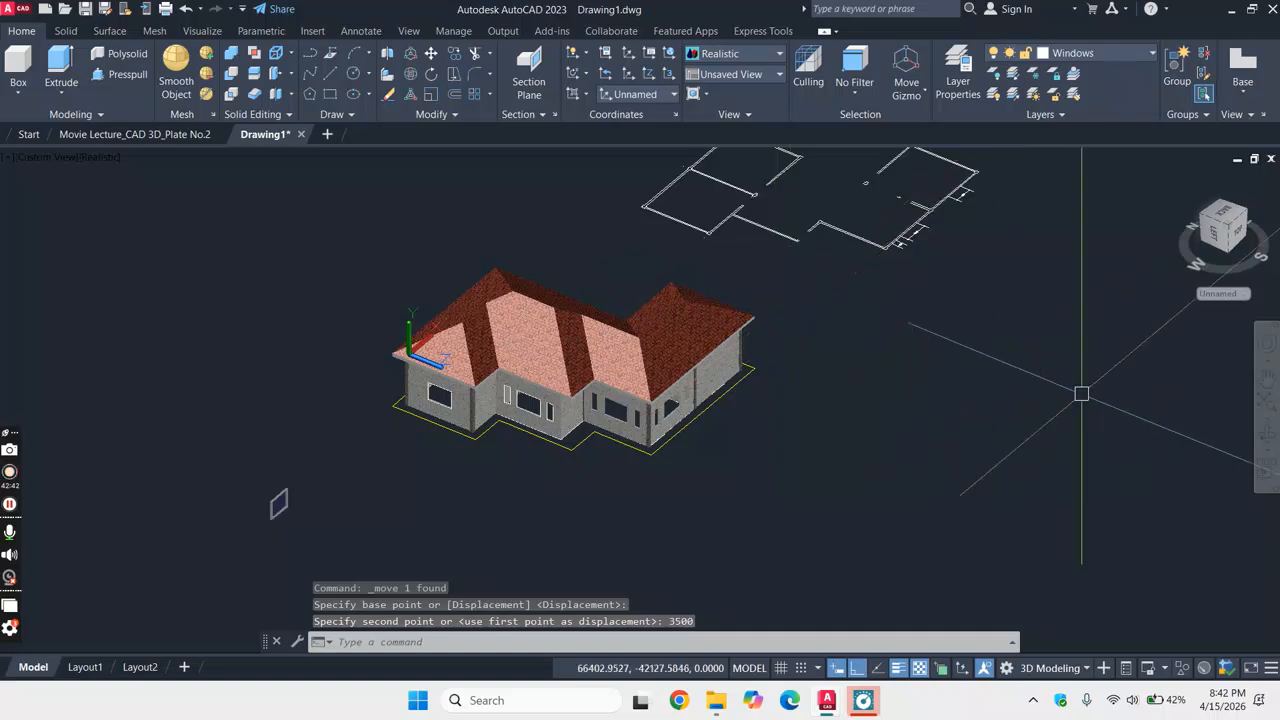
- Inspect the house from several angles to check how the raised roof sits on the walls and columns
{"action": "left_click", "coordinate": [1267, 379]}
{"action": "left_click_drag", "start_coordinate": [791, 371], "coordinate": [759, 341]}
{"action": "key", "text": "Escape"}
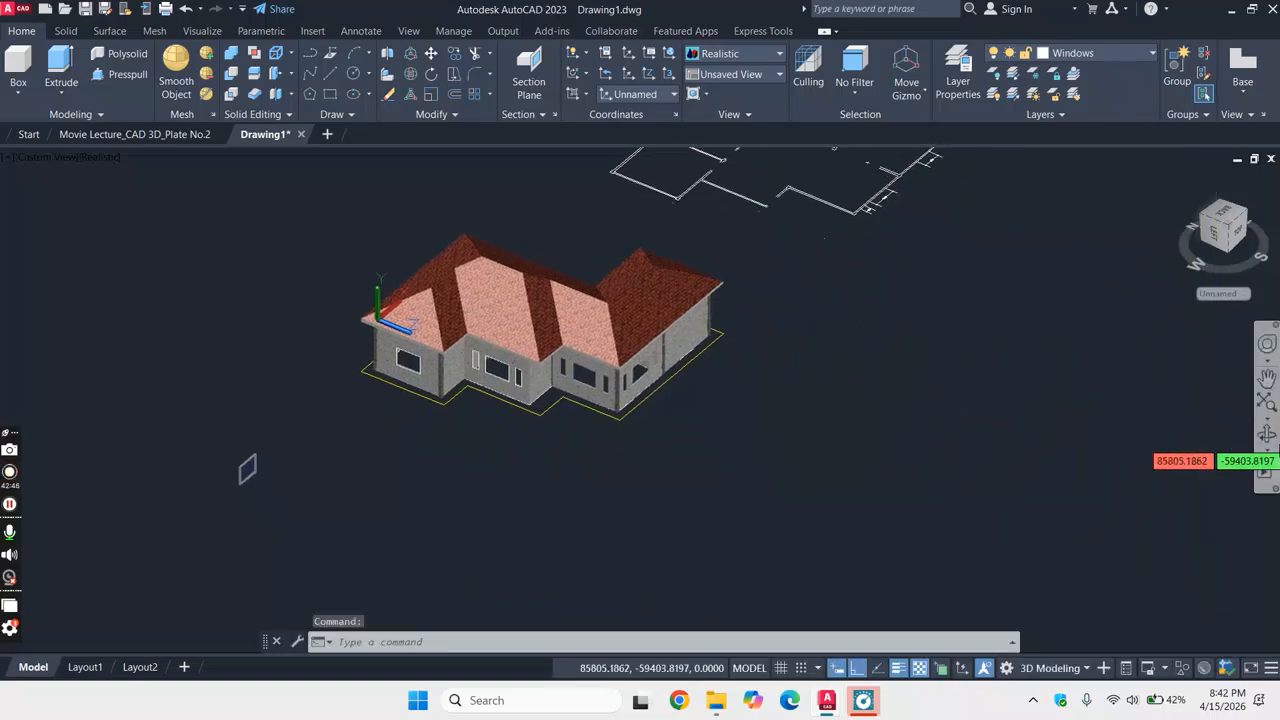
{"action": "left_click", "coordinate": [1267, 434]}
{"action": "left_click_drag", "start_coordinate": [757, 337], "coordinate": [600, 243]}
{"action": "scroll", "coordinate": [606, 249], "scroll_direction": "up", "scroll_amount": 5}
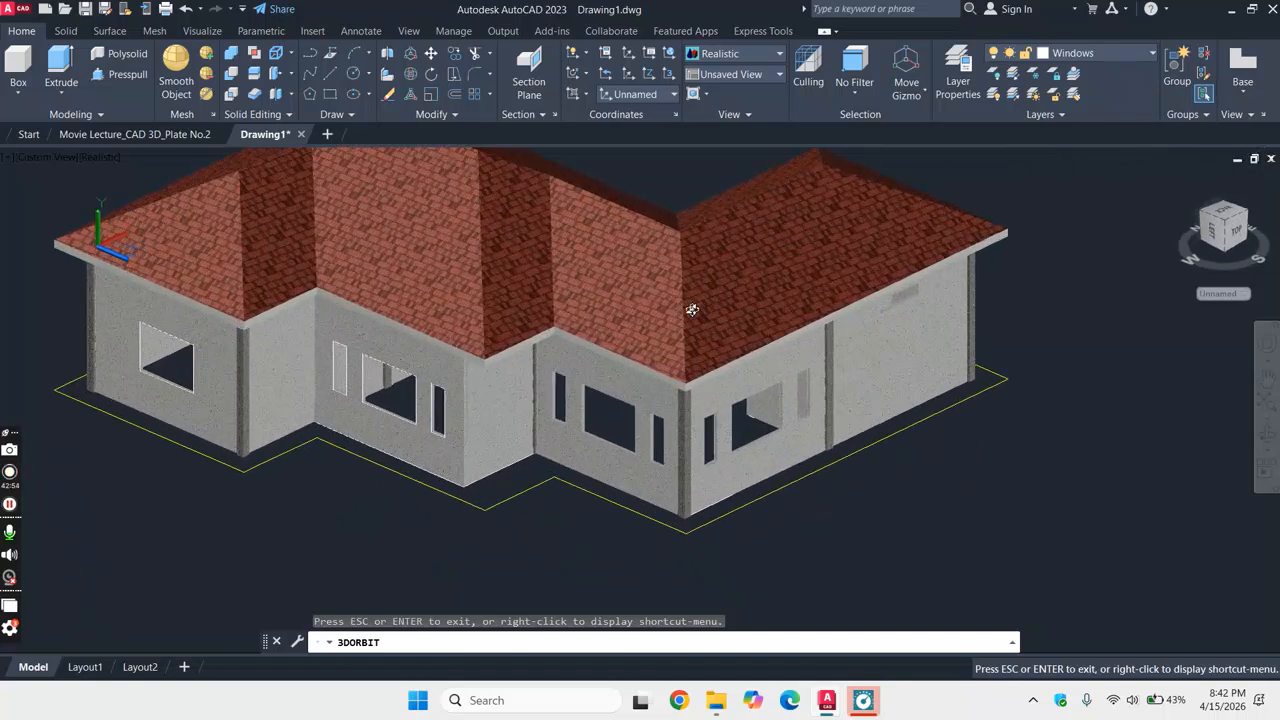
{"action": "left_click_drag", "start_coordinate": [716, 332], "coordinate": [733, 288]}
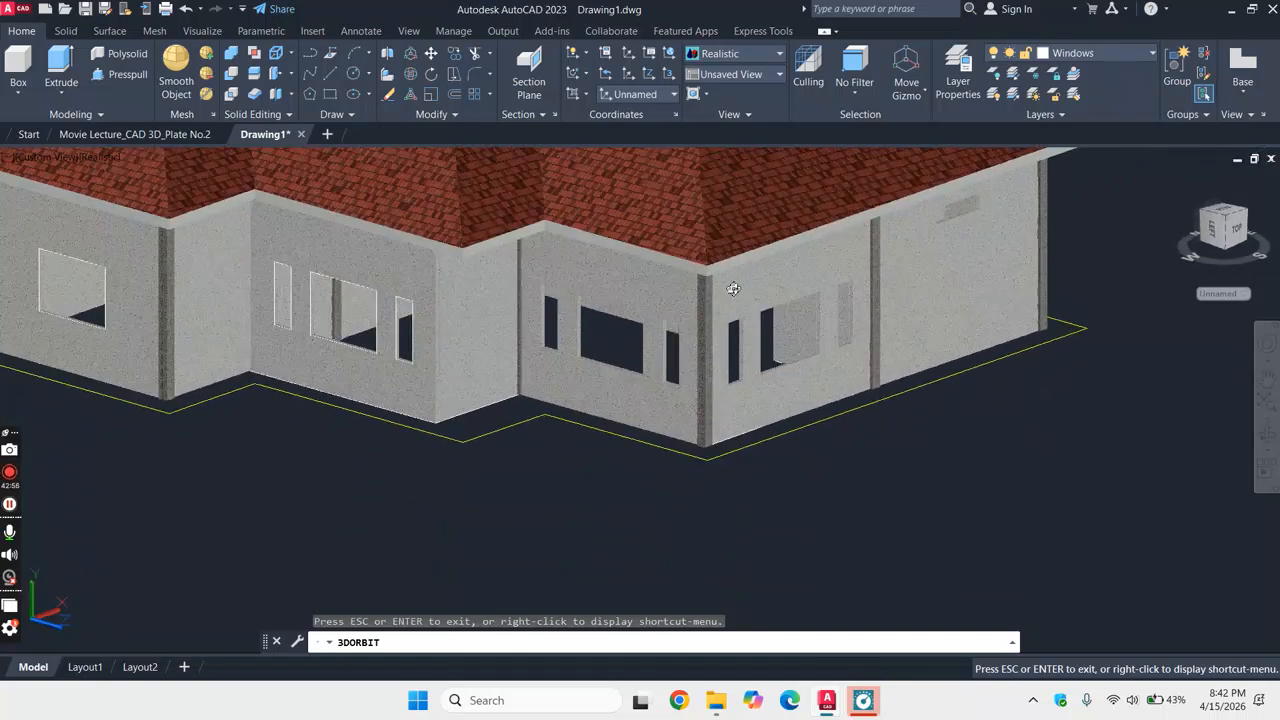
{"action": "scroll", "coordinate": [734, 289], "scroll_direction": "down", "scroll_amount": 3}
{"action": "left_click_drag", "start_coordinate": [607, 237], "coordinate": [608, 291]}
{"action": "scroll", "coordinate": [608, 291], "scroll_direction": "down", "scroll_amount": 5}
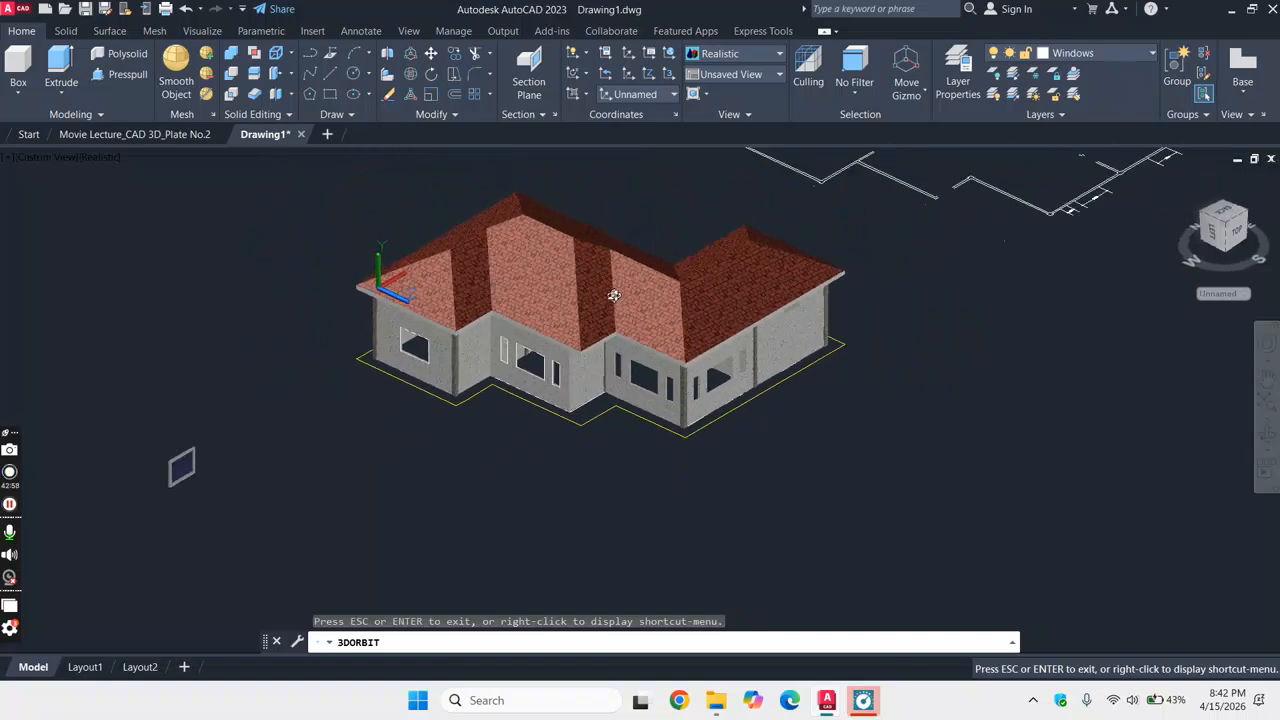
{"action": "scroll", "coordinate": [610, 303], "scroll_direction": "up", "scroll_amount": 5}
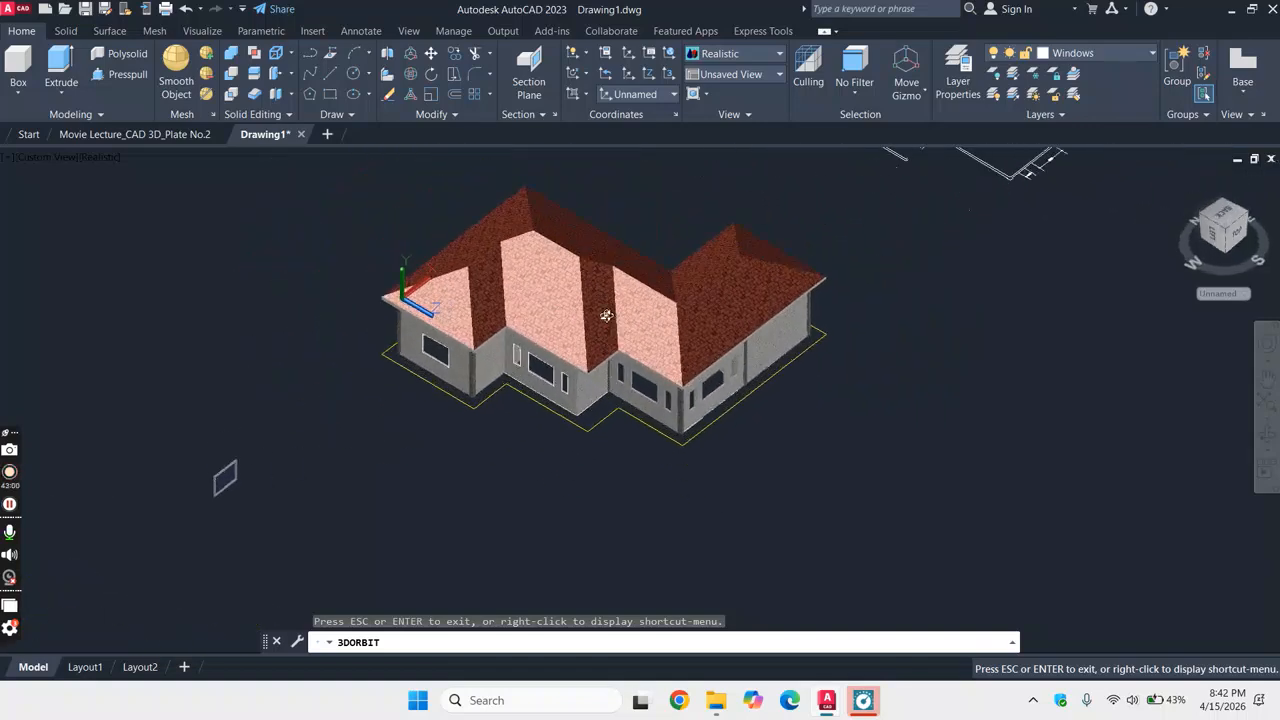
{"action": "left_click_drag", "start_coordinate": [632, 404], "coordinate": [673, 415]}
{"action": "scroll", "coordinate": [665, 399], "scroll_direction": "down", "scroll_amount": 3}
{"action": "scroll", "coordinate": [730, 245], "scroll_direction": "up", "scroll_amount": 3}
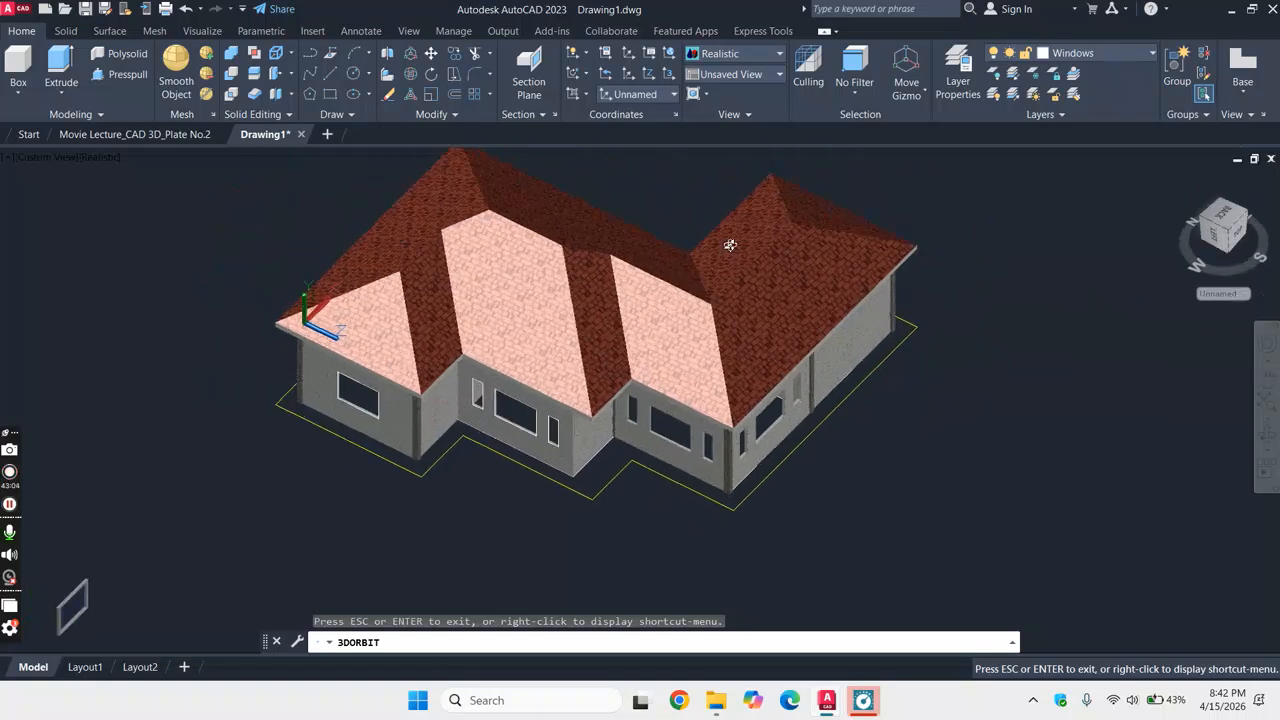
{"action": "key", "text": "Escape"}
- Assign the roof solid to the Roof 3D layer and clear the selection
{"action": "left_click", "coordinate": [525, 305]}
{"action": "right_click", "coordinate": [525, 251]}
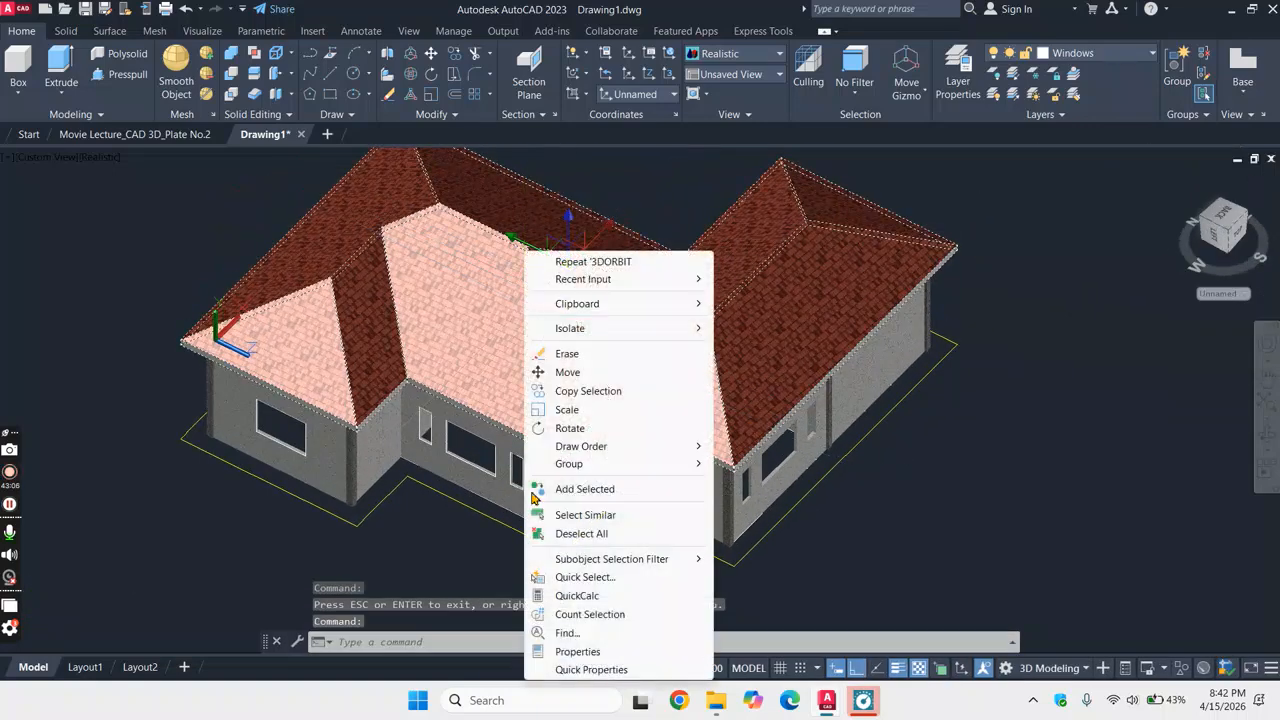
{"action": "left_click", "coordinate": [577, 652]}
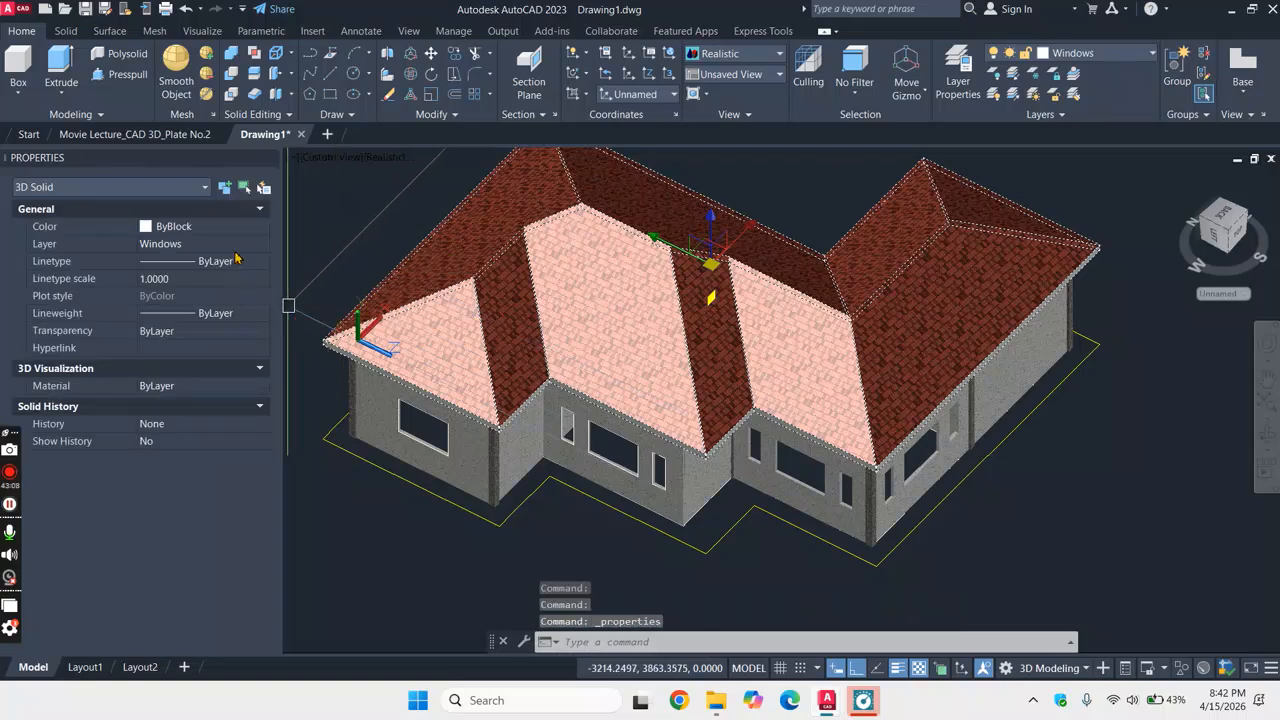
{"action": "left_click", "coordinate": [240, 244]}
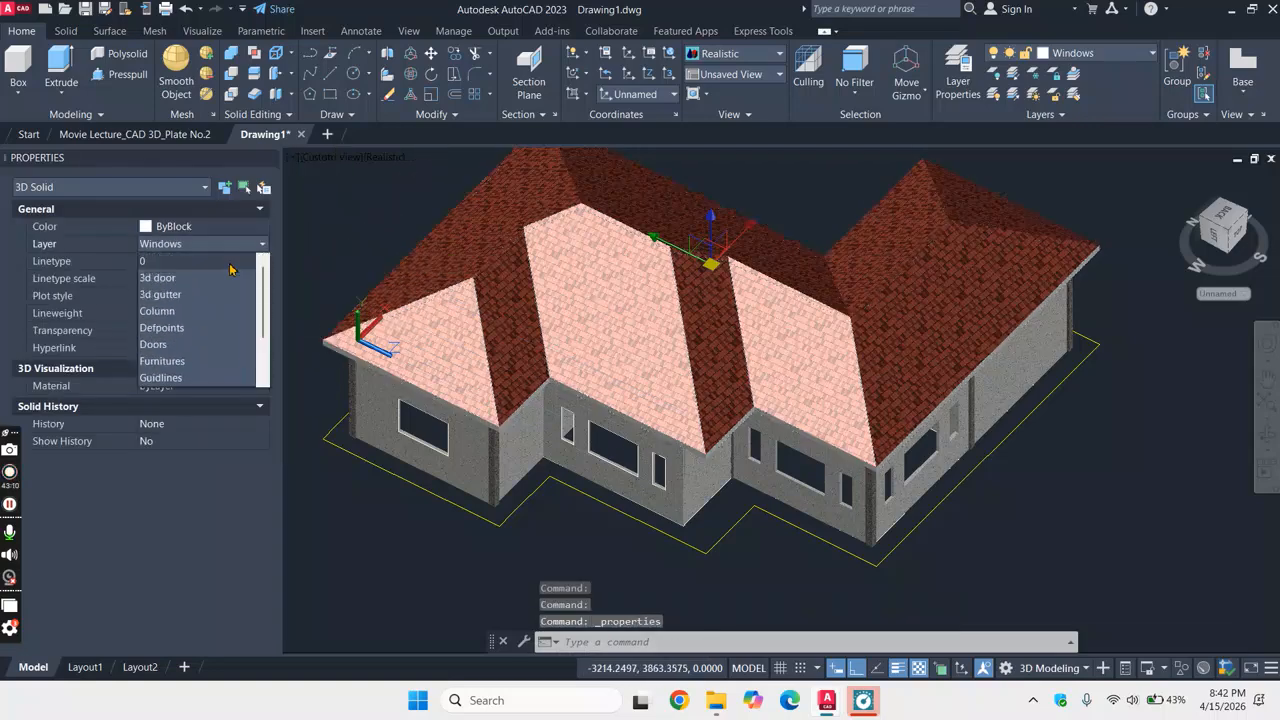
{"action": "left_click", "coordinate": [199, 279]}
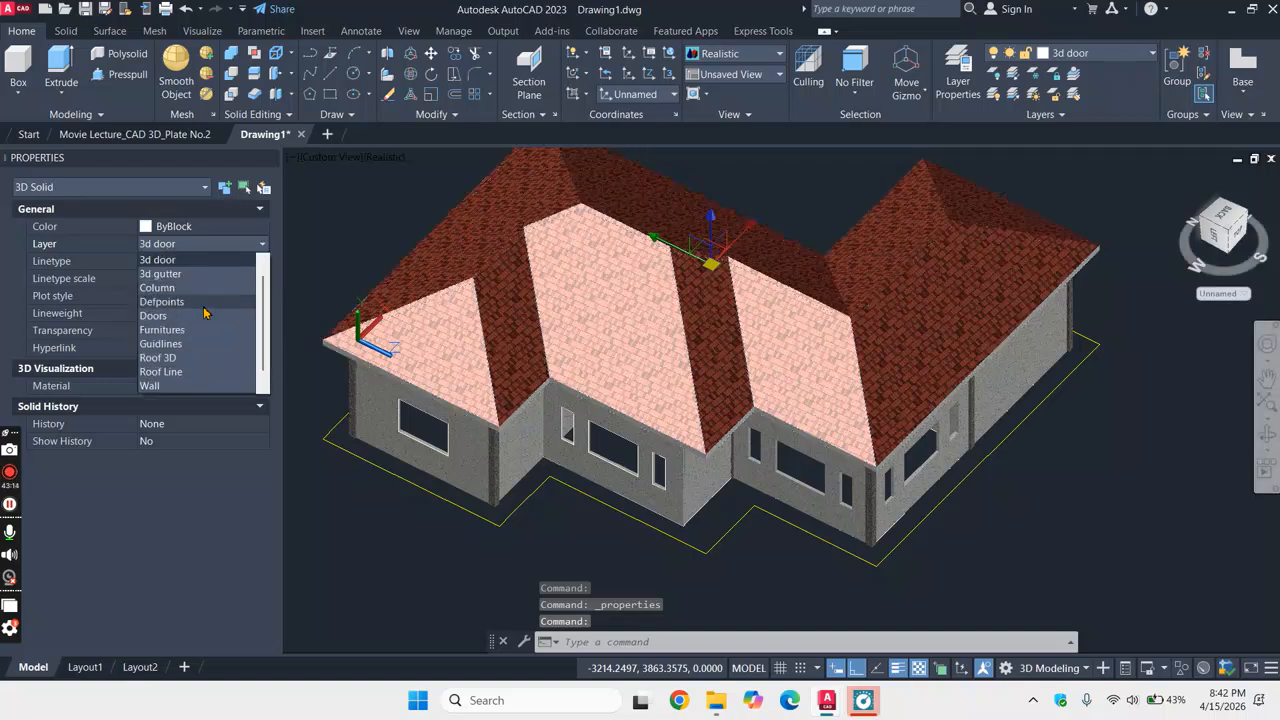
{"action": "left_click", "coordinate": [177, 345]}
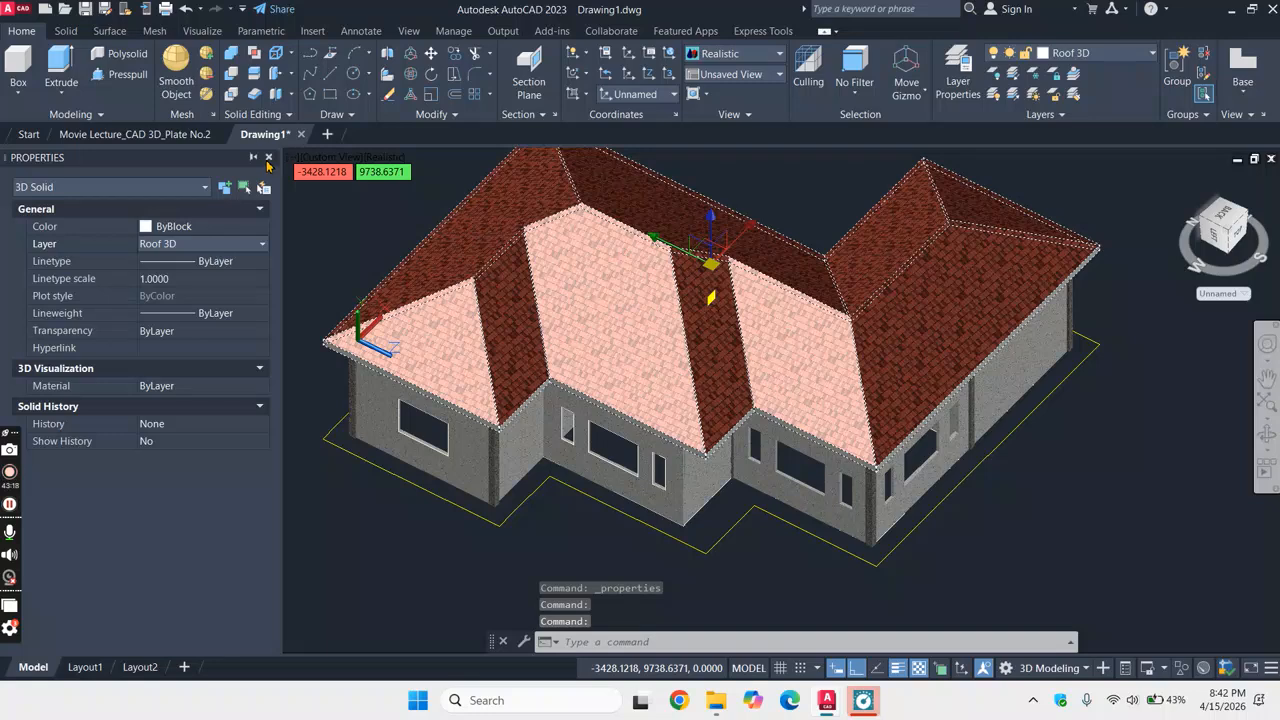
{"action": "left_click", "coordinate": [268, 158]}
{"action": "key", "text": "Escape"}
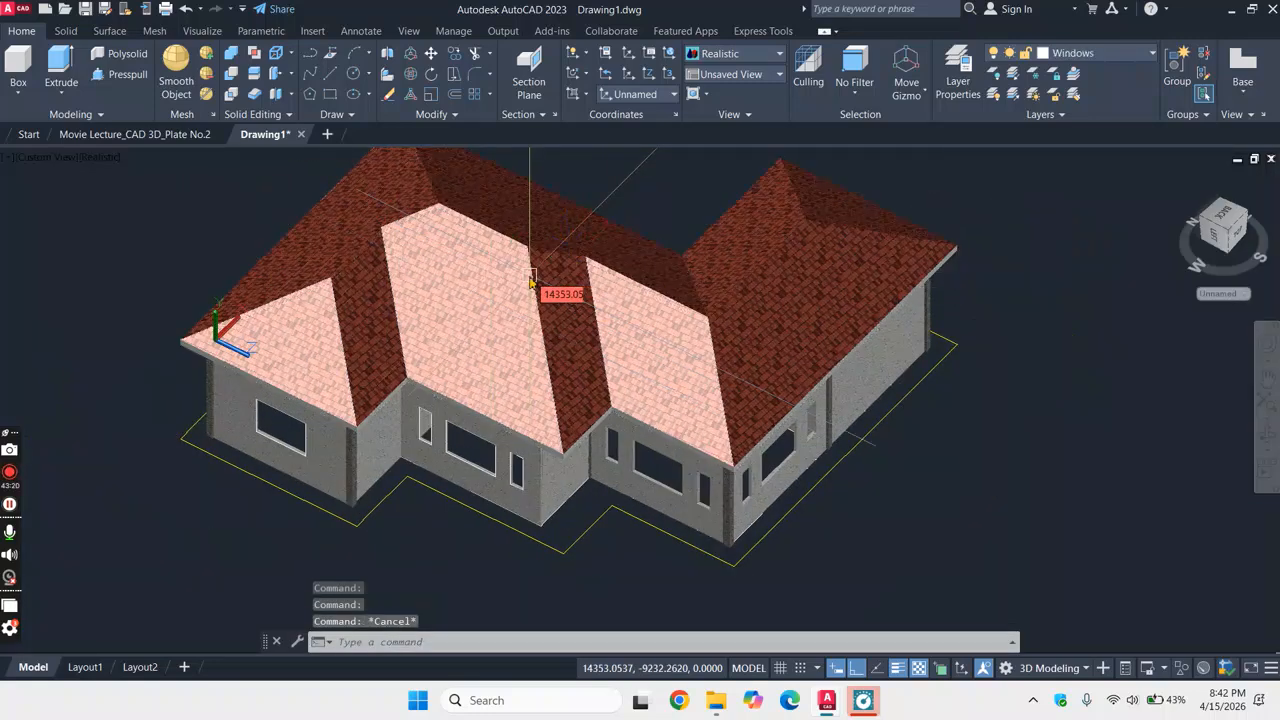
- Turn off the Roof 3D layer to expose the walls and look over the rooms
{"action": "type", "text": "LA"}
{"action": "key", "text": "Return"}
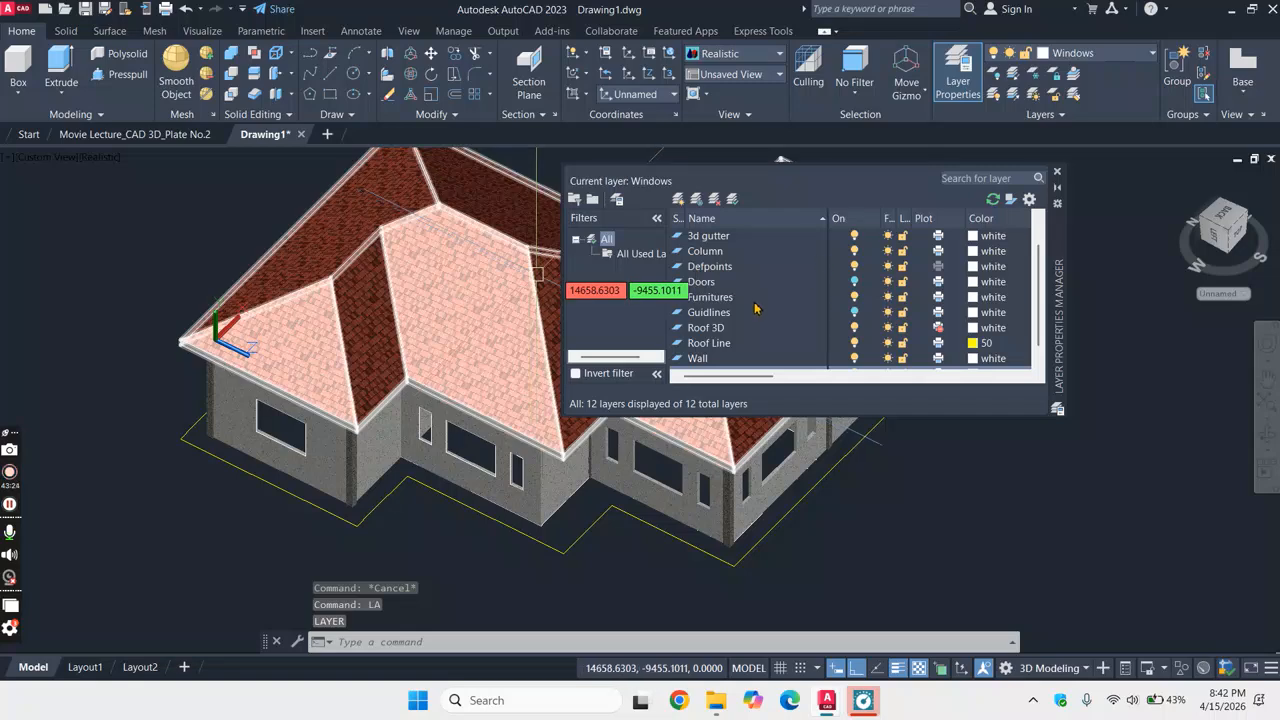
{"action": "left_click", "coordinate": [854, 329]}
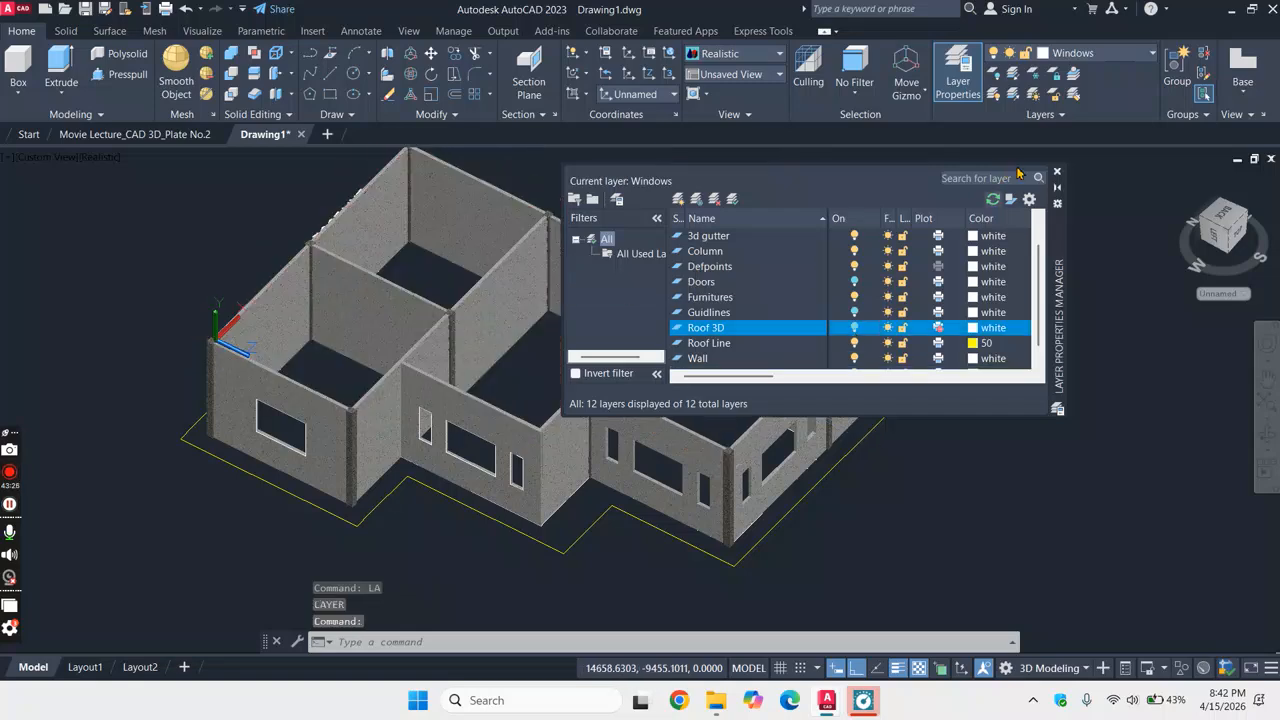
{"action": "left_click", "coordinate": [1058, 176]}
{"action": "scroll", "coordinate": [646, 371], "scroll_direction": "up", "scroll_amount": 4}
{"action": "scroll", "coordinate": [700, 366], "scroll_direction": "down", "scroll_amount": 2}
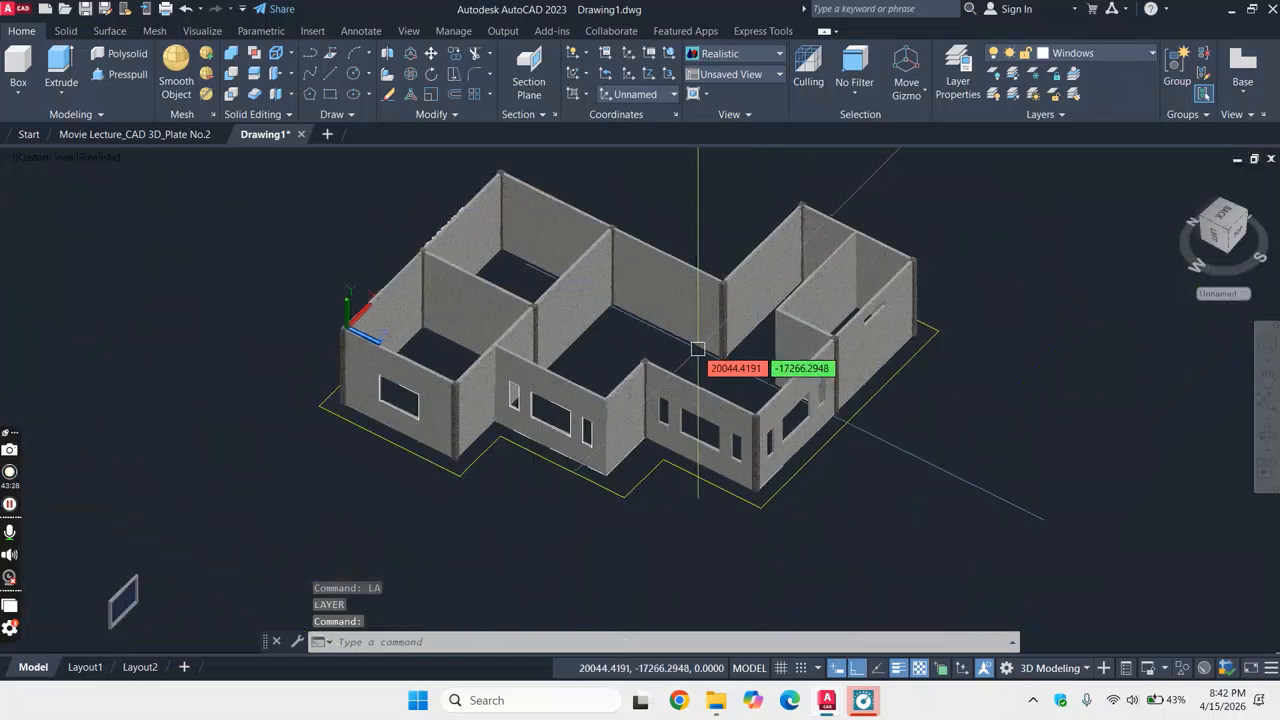
{"action": "scroll", "coordinate": [690, 405], "scroll_direction": "up", "scroll_amount": 1}
{"action": "scroll", "coordinate": [695, 400], "scroll_direction": "up", "scroll_amount": 3}
{"action": "scroll", "coordinate": [540, 460], "scroll_direction": "down", "scroll_amount": 5}
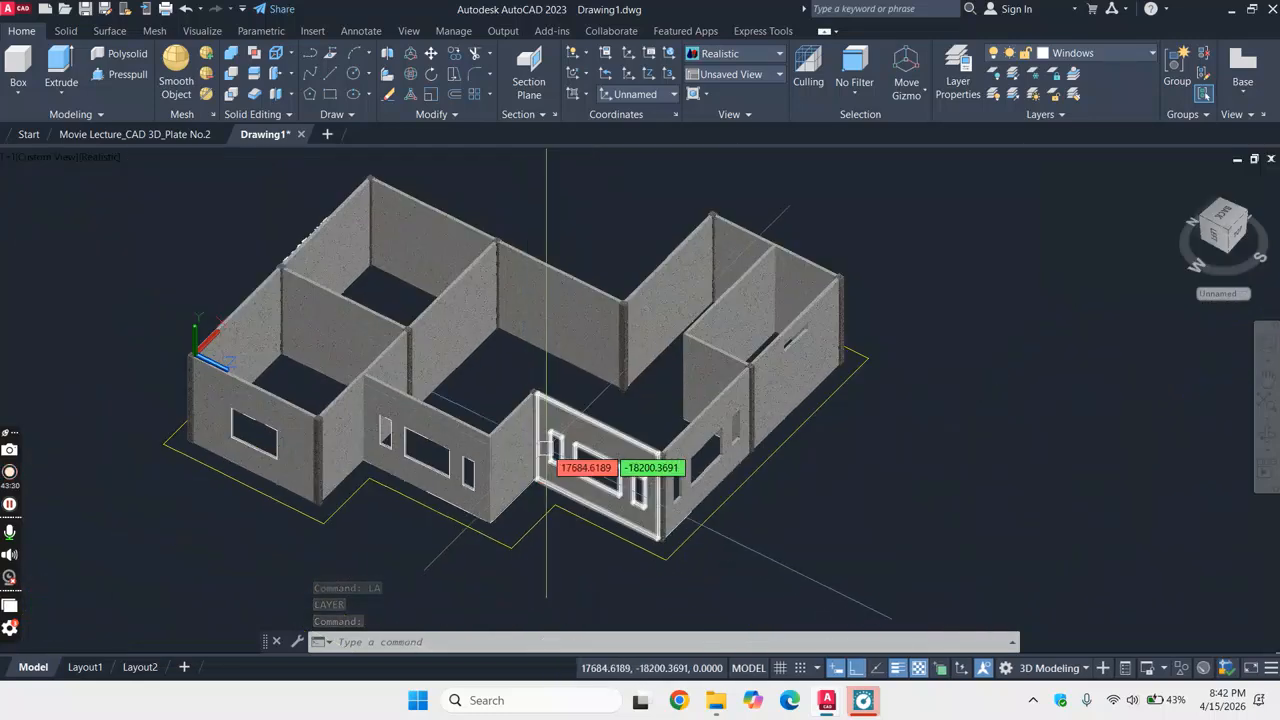
- Turn on the Doors layer and set the visual style to 2D Wireframe
{"action": "type", "text": "LA"}
{"action": "key", "text": "Return"}
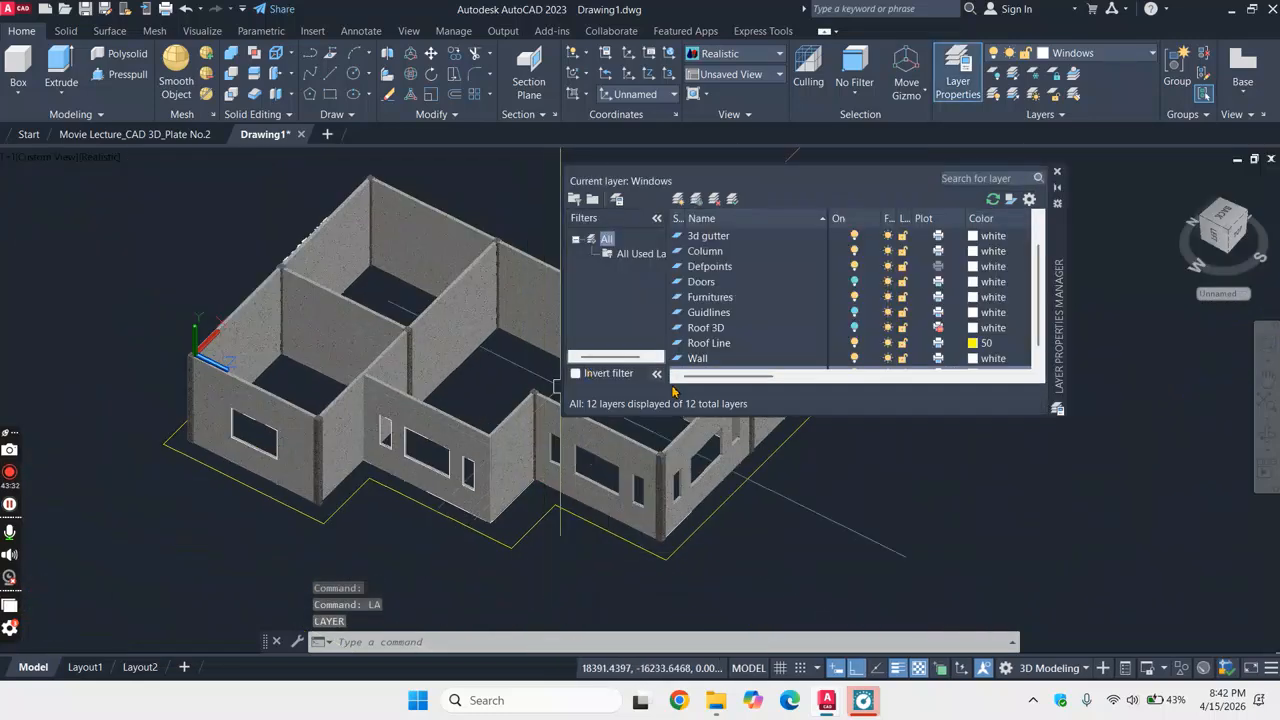
{"action": "left_click", "coordinate": [854, 284]}
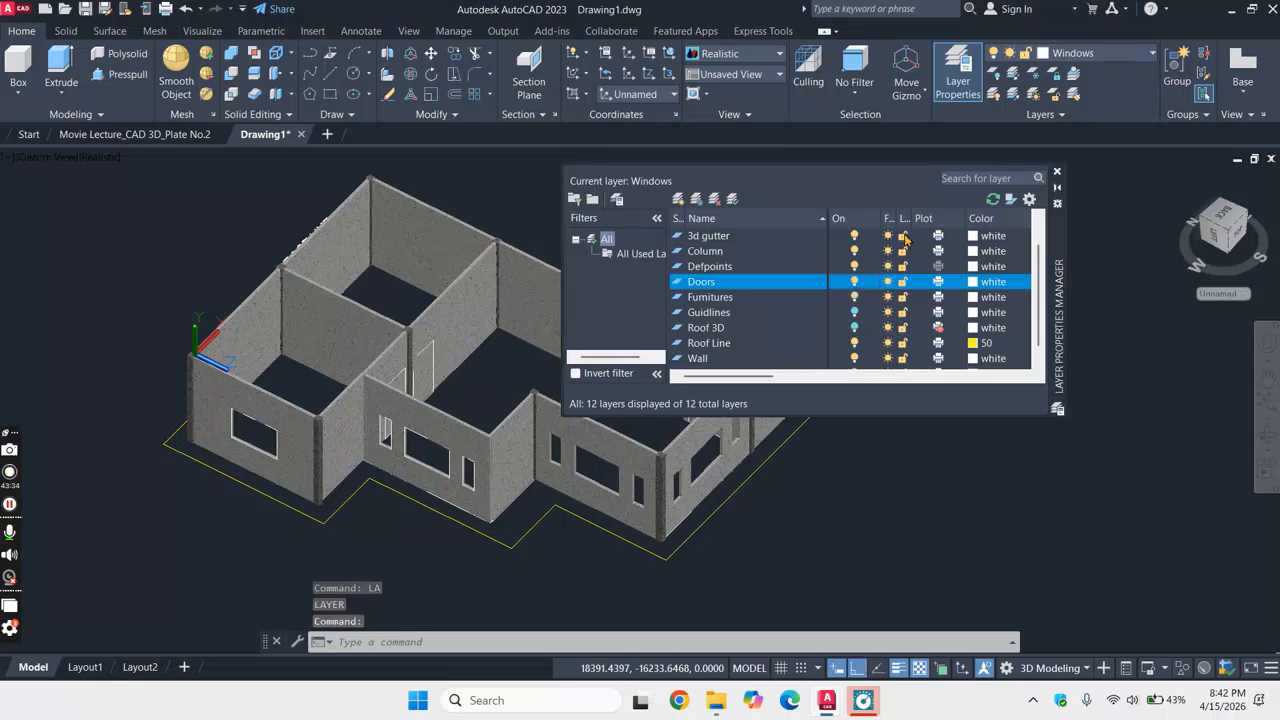
{"action": "left_click", "coordinate": [1058, 173]}
{"action": "scroll", "coordinate": [586, 400], "scroll_direction": "up", "scroll_amount": 5}
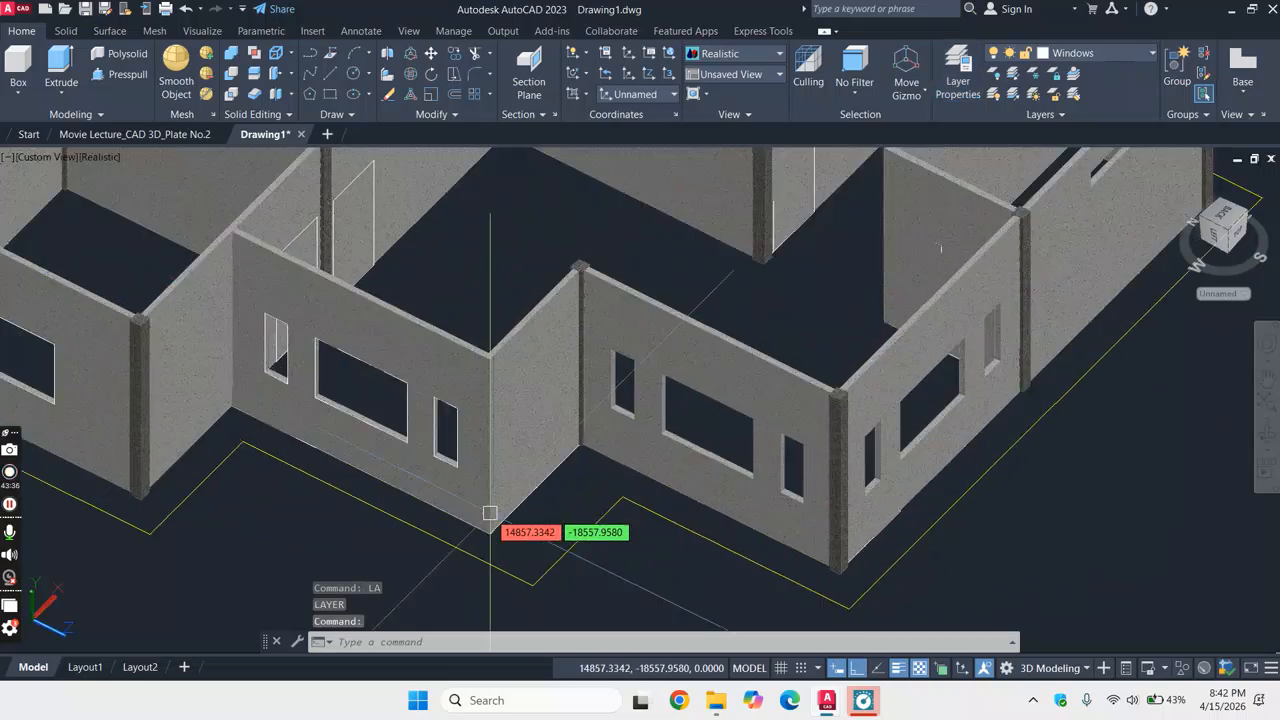
{"action": "left_click", "coordinate": [106, 160]}
{"action": "left_click", "coordinate": [163, 197]}
- Copy the interior door's rectangular outline by its lower corner to the end of the door swing at the projecting front room's side wall
{"action": "scroll", "coordinate": [482, 422], "scroll_direction": "up", "scroll_amount": 5}
{"action": "scroll", "coordinate": [482, 422], "scroll_direction": "down", "scroll_amount": 5}
{"action": "scroll", "coordinate": [450, 320], "scroll_direction": "down", "scroll_amount": 2}
{"action": "scroll", "coordinate": [455, 205], "scroll_direction": "up", "scroll_amount": 6}
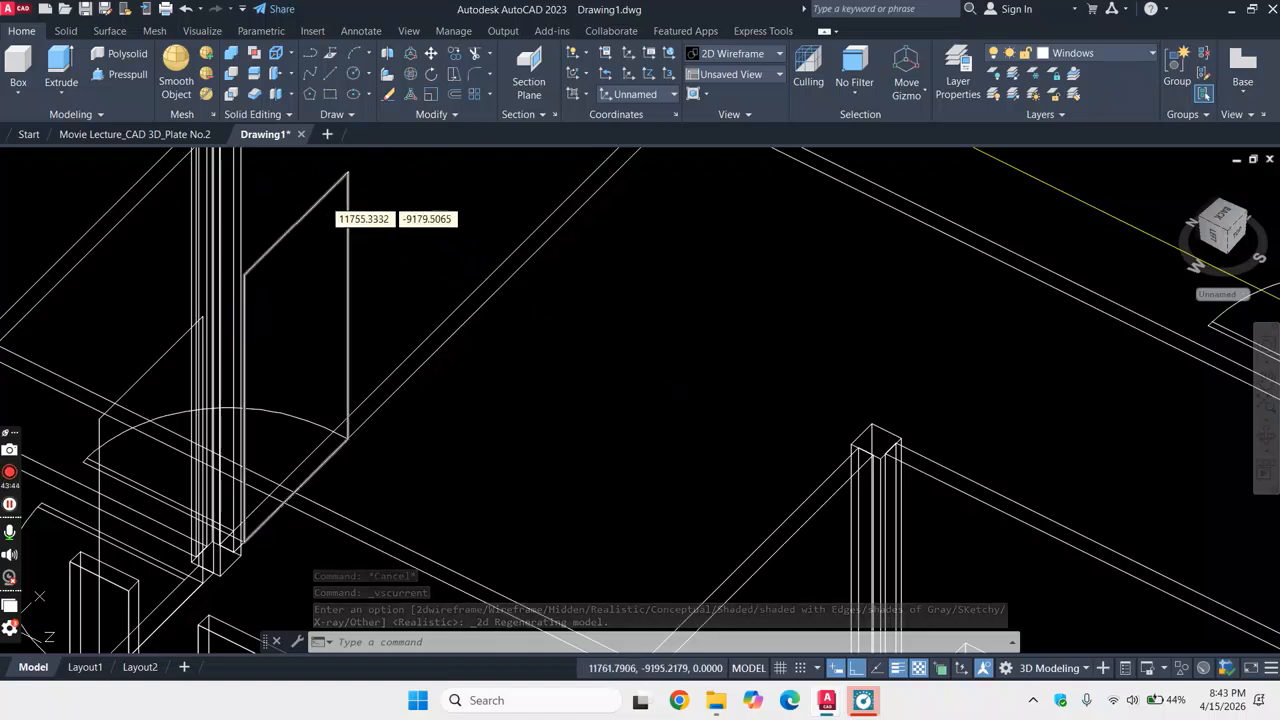
{"action": "left_click", "coordinate": [328, 192]}
{"action": "right_click", "coordinate": [538, 397]}
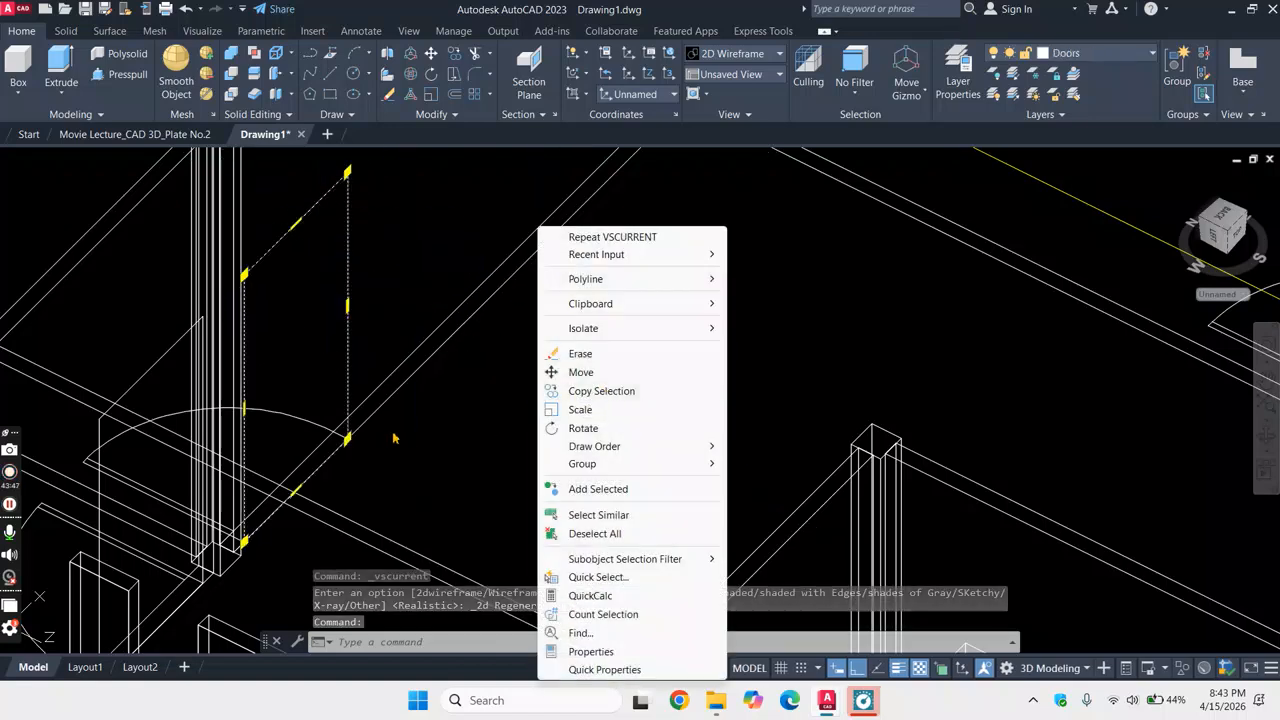
{"action": "left_click", "coordinate": [590, 391]}
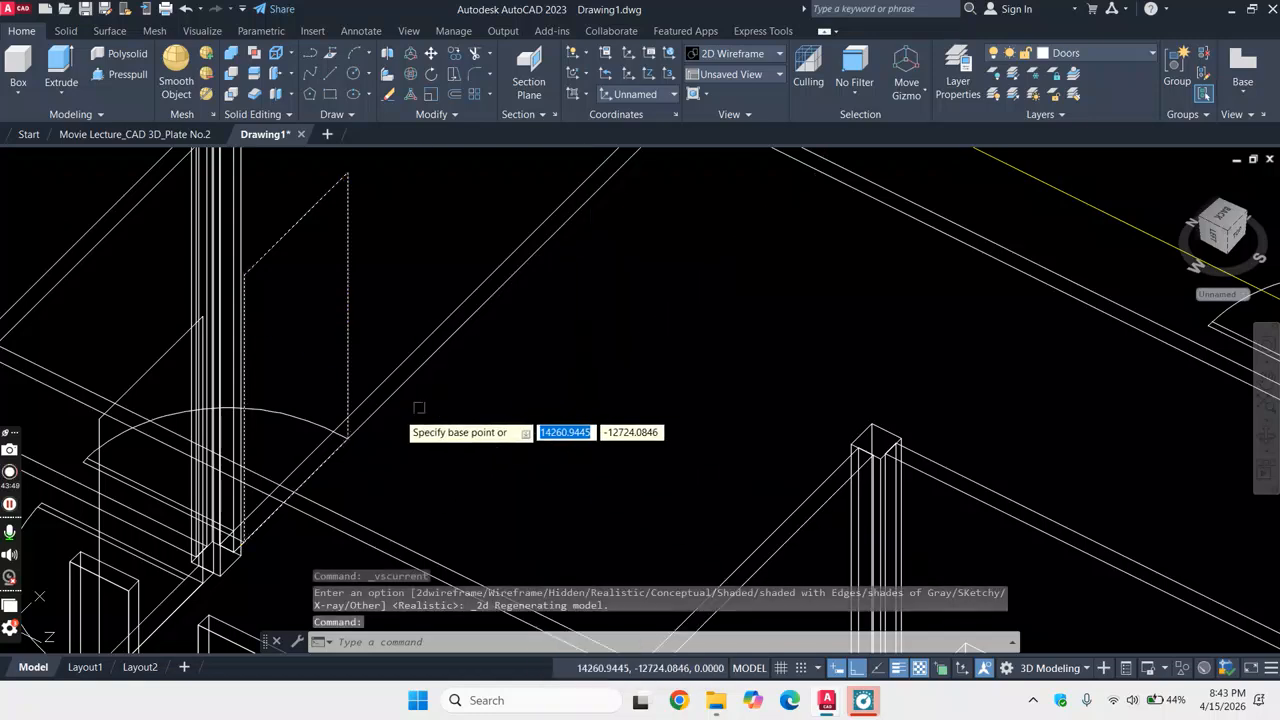
{"action": "left_click", "coordinate": [351, 449]}
{"action": "scroll", "coordinate": [386, 420], "scroll_direction": "down", "scroll_amount": 5}
{"action": "scroll", "coordinate": [447, 456], "scroll_direction": "up", "scroll_amount": 10}
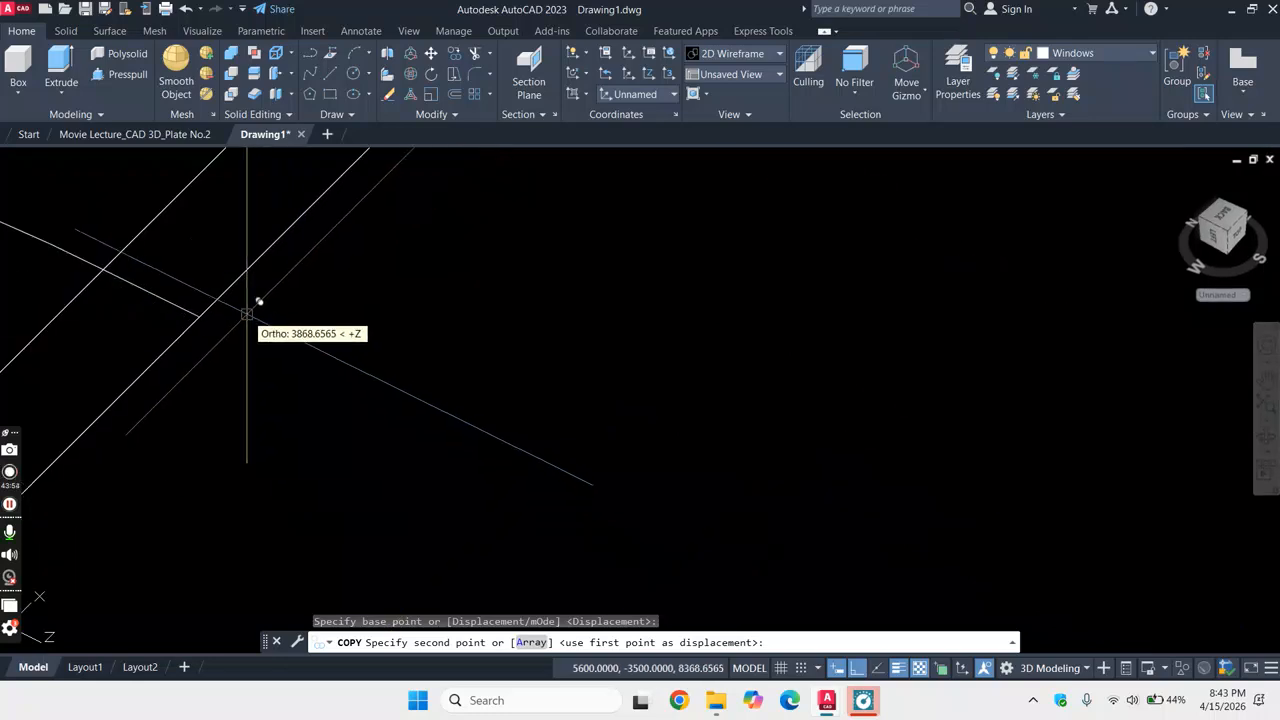
{"action": "left_click", "coordinate": [199, 316]}
{"action": "scroll", "coordinate": [330, 370], "scroll_direction": "down", "scroll_amount": 5}
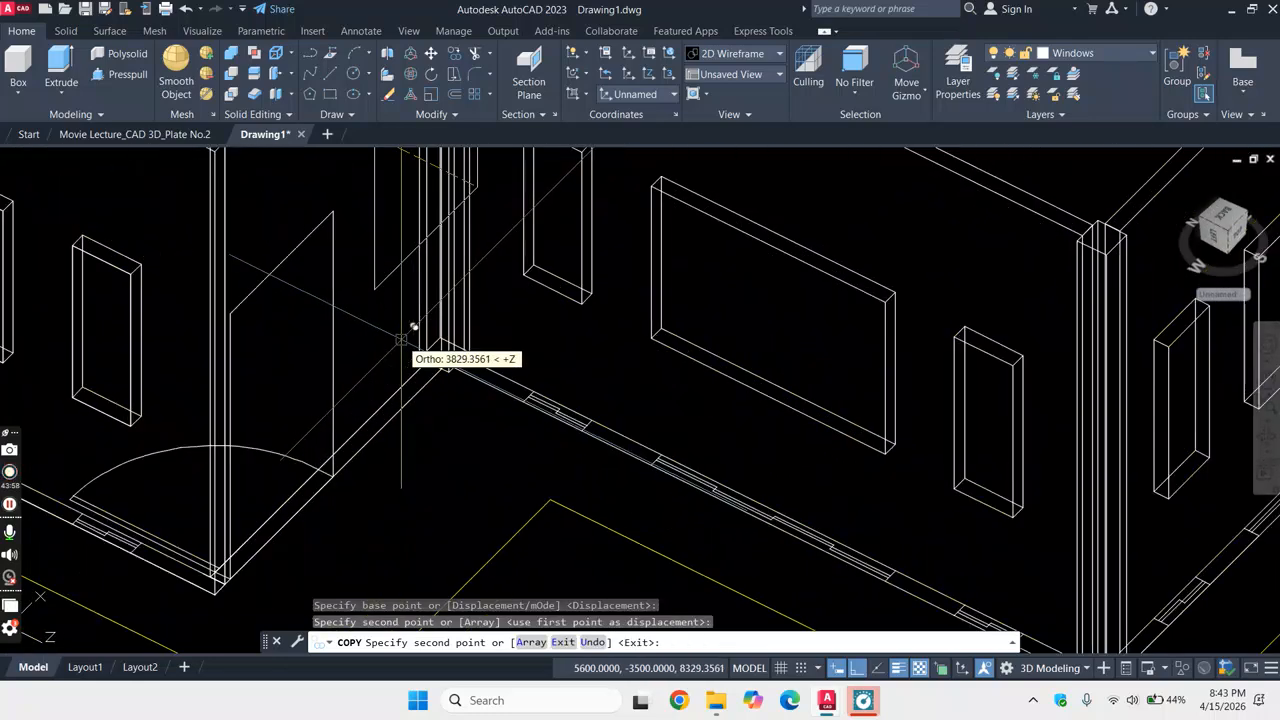
{"action": "scroll", "coordinate": [290, 490], "scroll_direction": "up", "scroll_amount": 3}
{"action": "scroll", "coordinate": [400, 484], "scroll_direction": "down", "scroll_amount": 3}
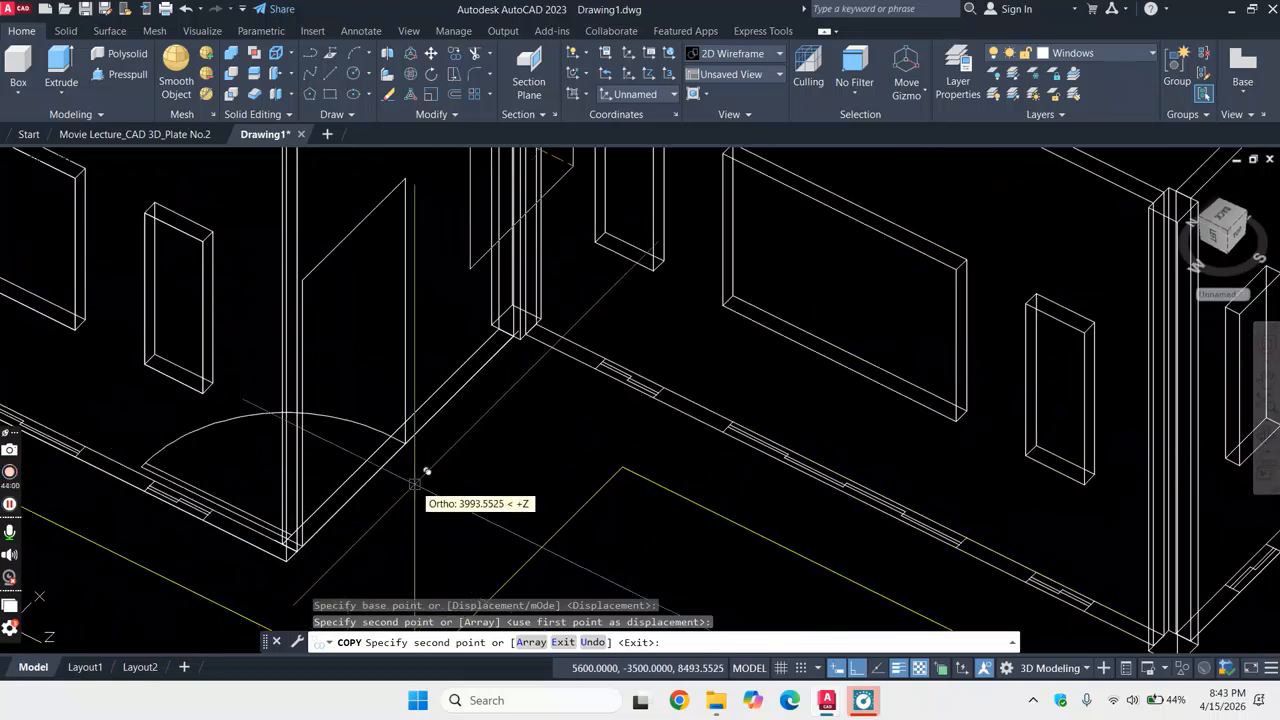
{"action": "key", "text": "Escape"}
- Presspull the copied door outline through the projecting front room's side wall into a solid block
{"action": "scroll", "coordinate": [440, 484], "scroll_direction": "down", "scroll_amount": 5}
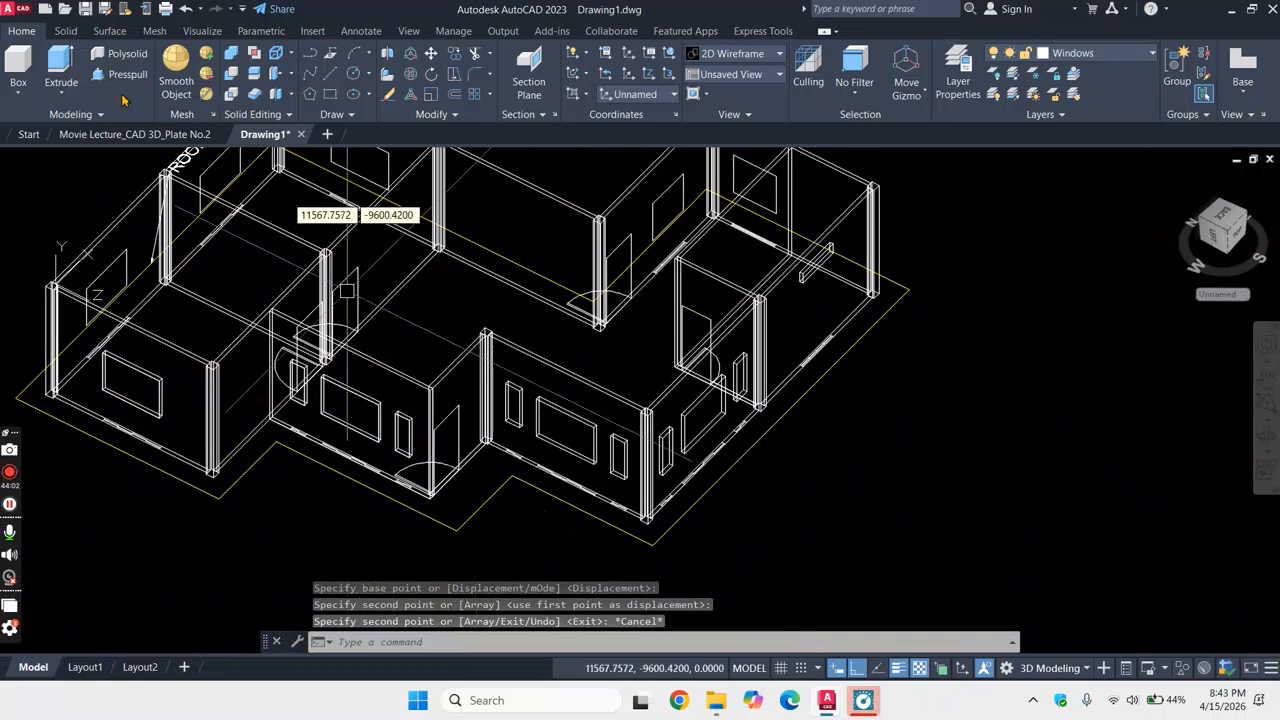
{"action": "left_click", "coordinate": [125, 80]}
{"action": "scroll", "coordinate": [470, 385], "scroll_direction": "up", "scroll_amount": 5}
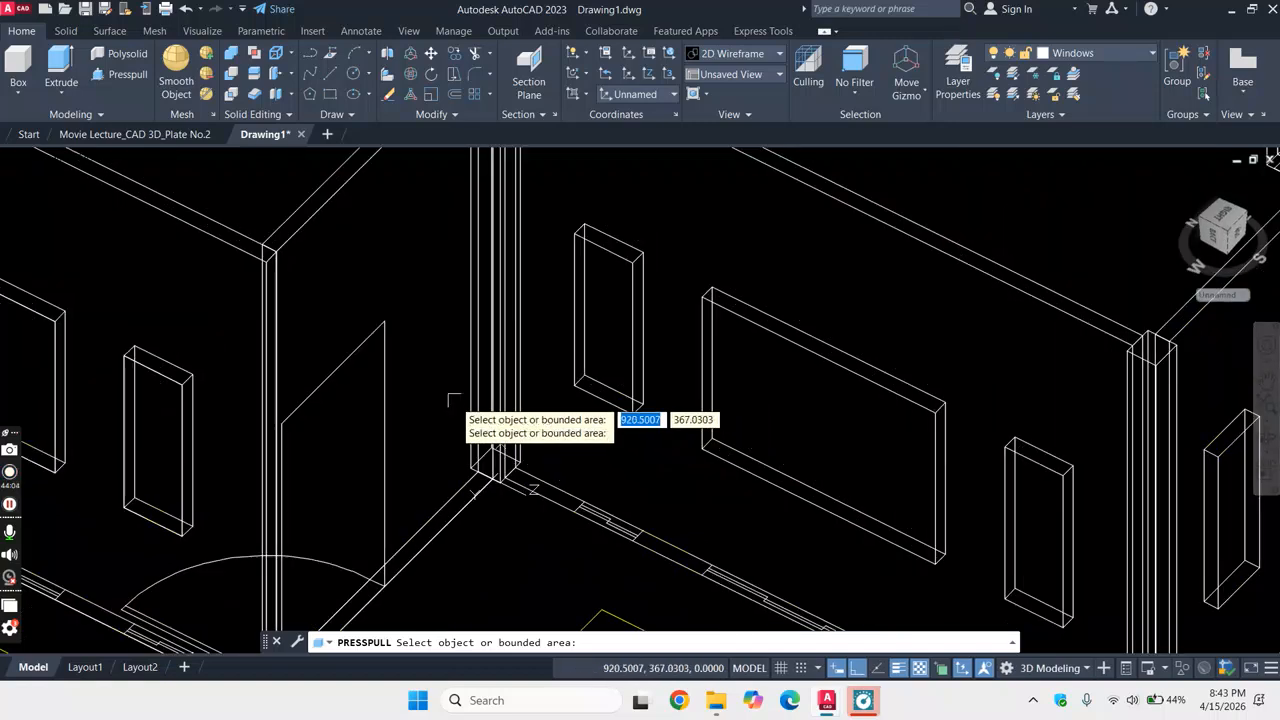
{"action": "left_click", "coordinate": [363, 343]}
{"action": "scroll", "coordinate": [332, 505], "scroll_direction": "down", "scroll_amount": 3}
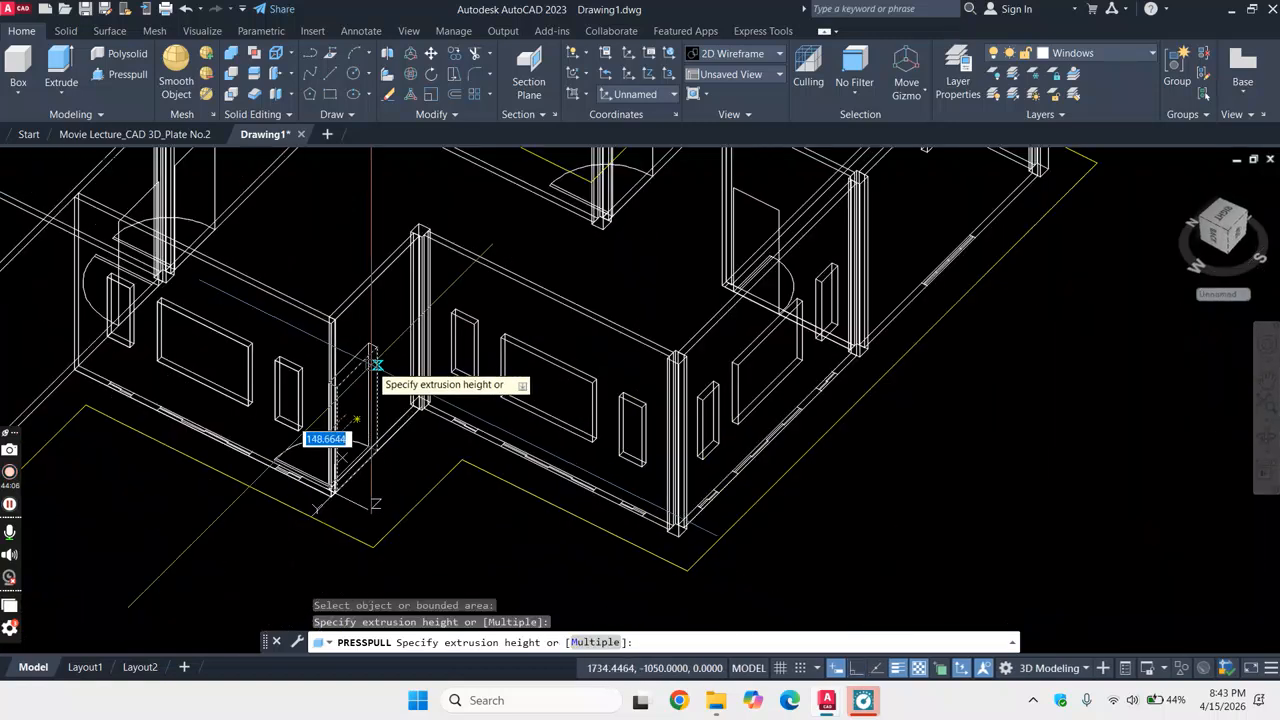
{"action": "left_click", "coordinate": [351, 266]}
{"action": "key", "text": "Return"}
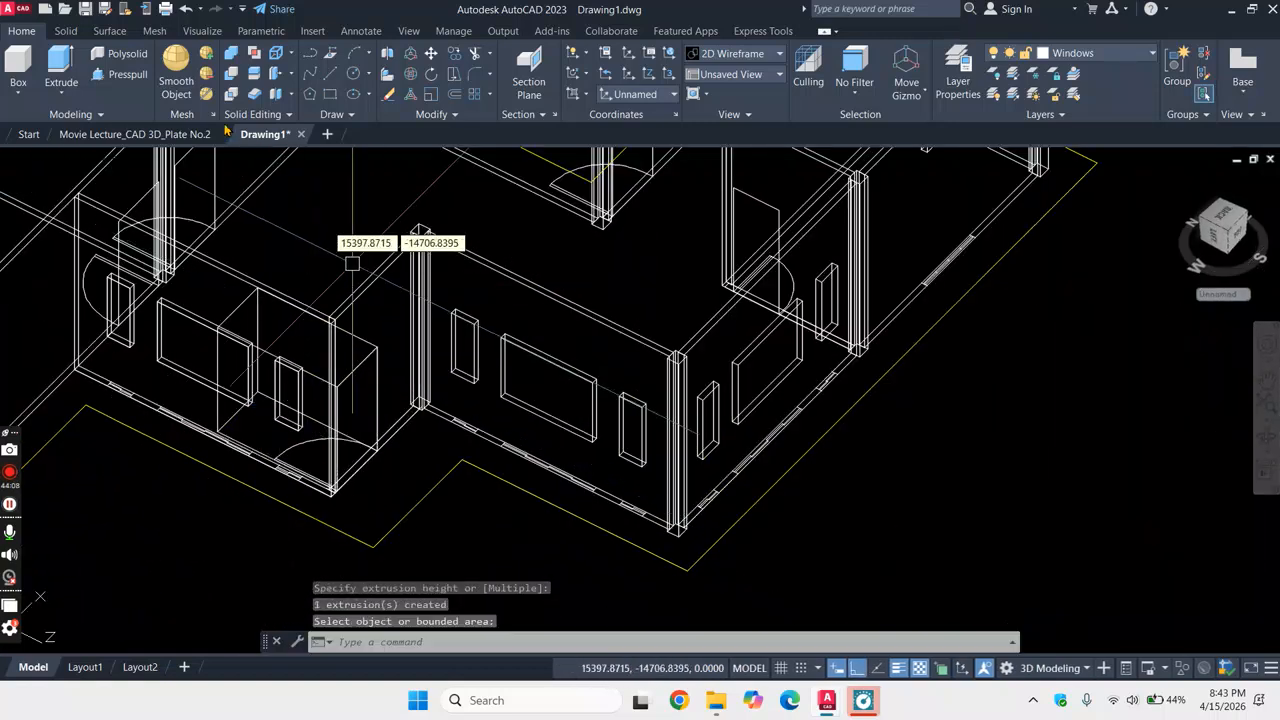
- Subtract the door block from the projecting front room's side wall to cut the door opening
{"action": "left_click", "coordinate": [231, 74]}
{"action": "scroll", "coordinate": [350, 262], "scroll_direction": "up", "scroll_amount": 3}
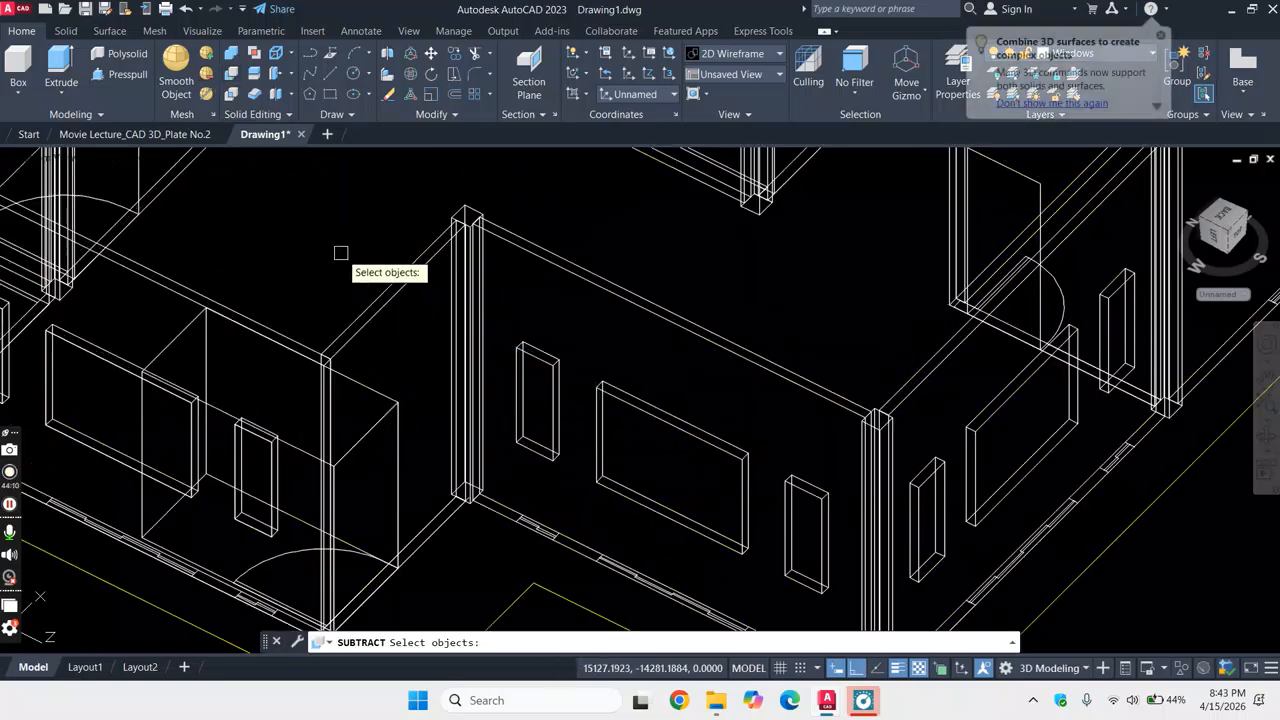
{"action": "left_click", "coordinate": [388, 294]}
{"action": "key", "text": "Return"}
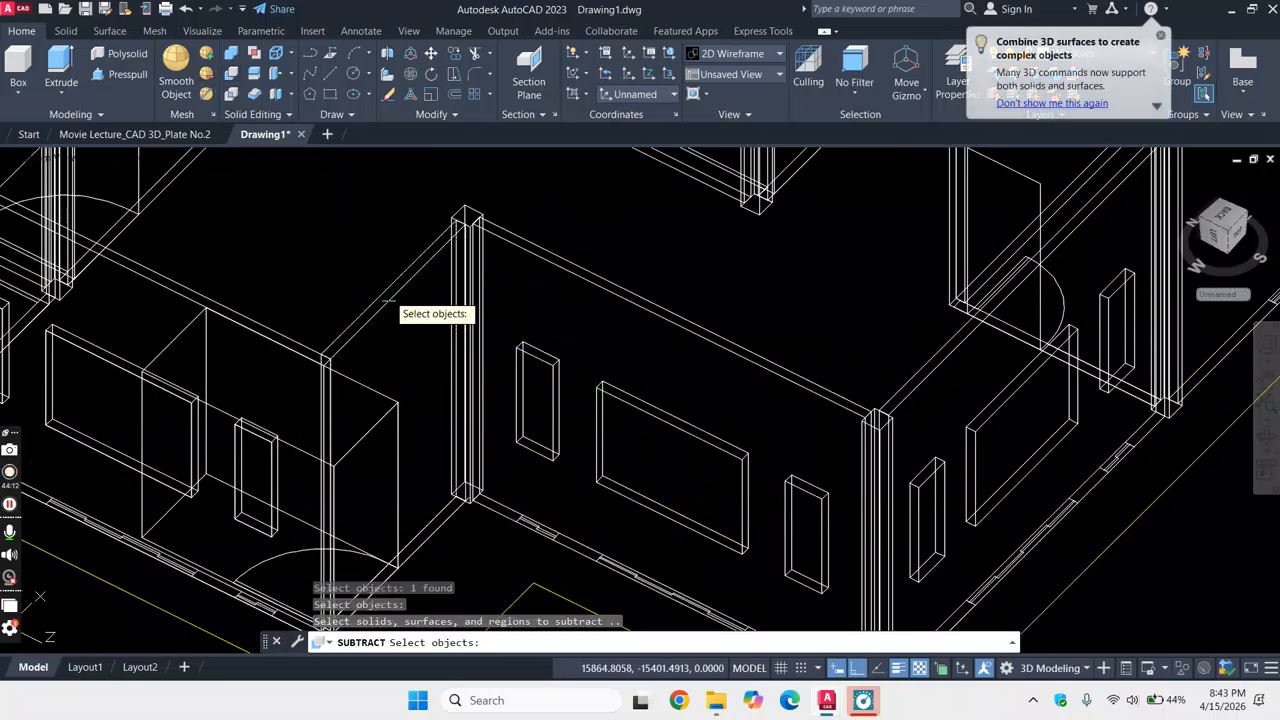
{"action": "scroll", "coordinate": [186, 316], "scroll_direction": "up", "scroll_amount": 3}
{"action": "left_click", "coordinate": [143, 335]}
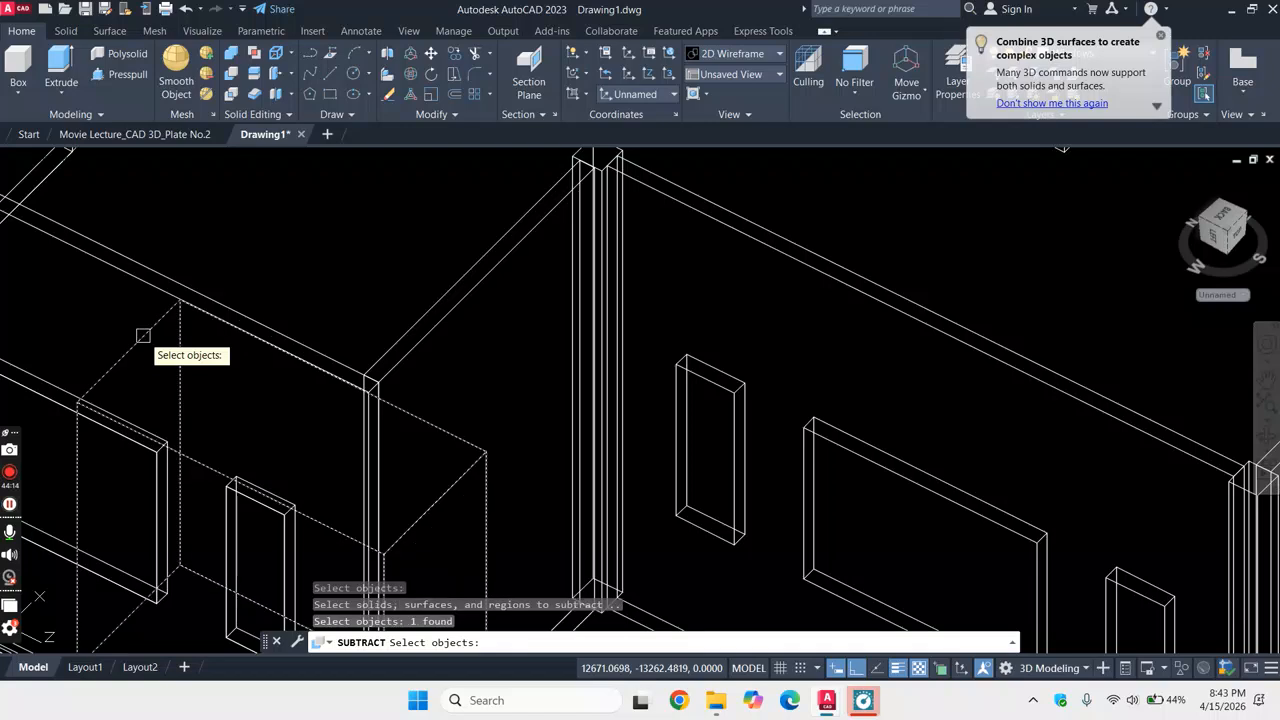
{"action": "key", "text": "Return"}
{"action": "scroll", "coordinate": [157, 331], "scroll_direction": "down", "scroll_amount": 5}
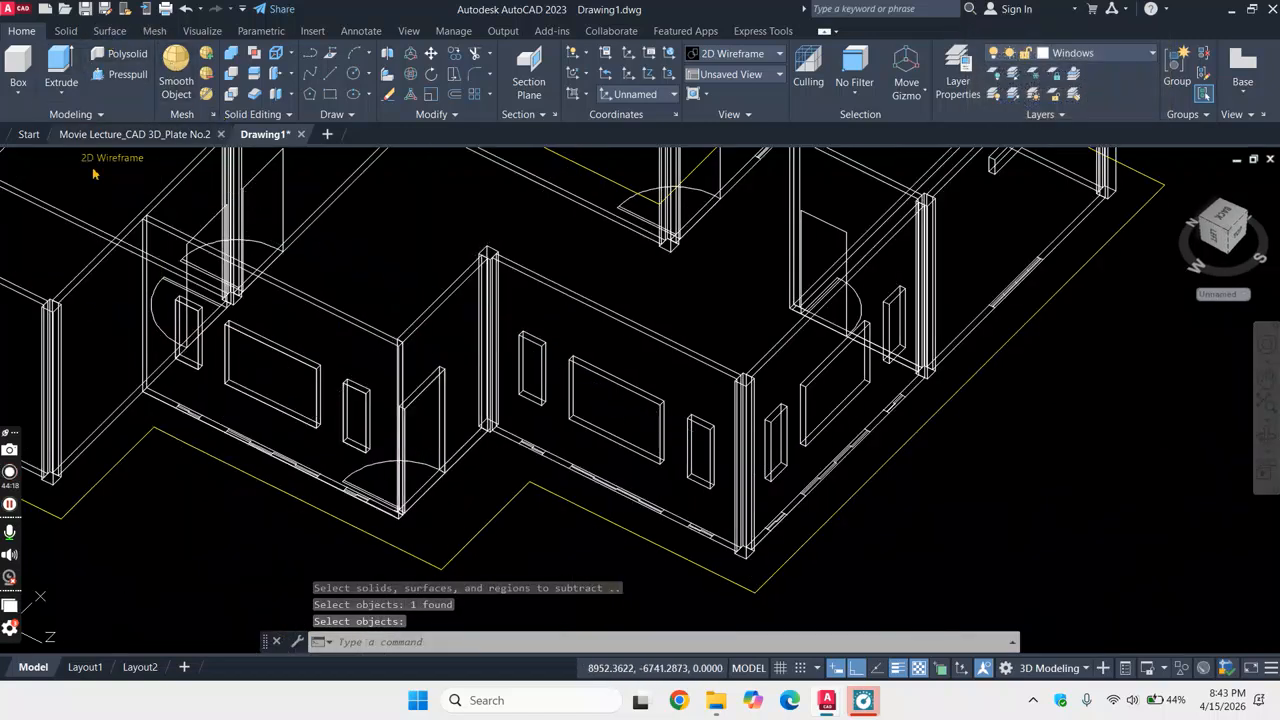
- Set the visual style to Realistic and inspect the new door opening in the projecting front room
{"action": "left_click", "coordinate": [101, 160]}
{"action": "left_click", "coordinate": [173, 254]}
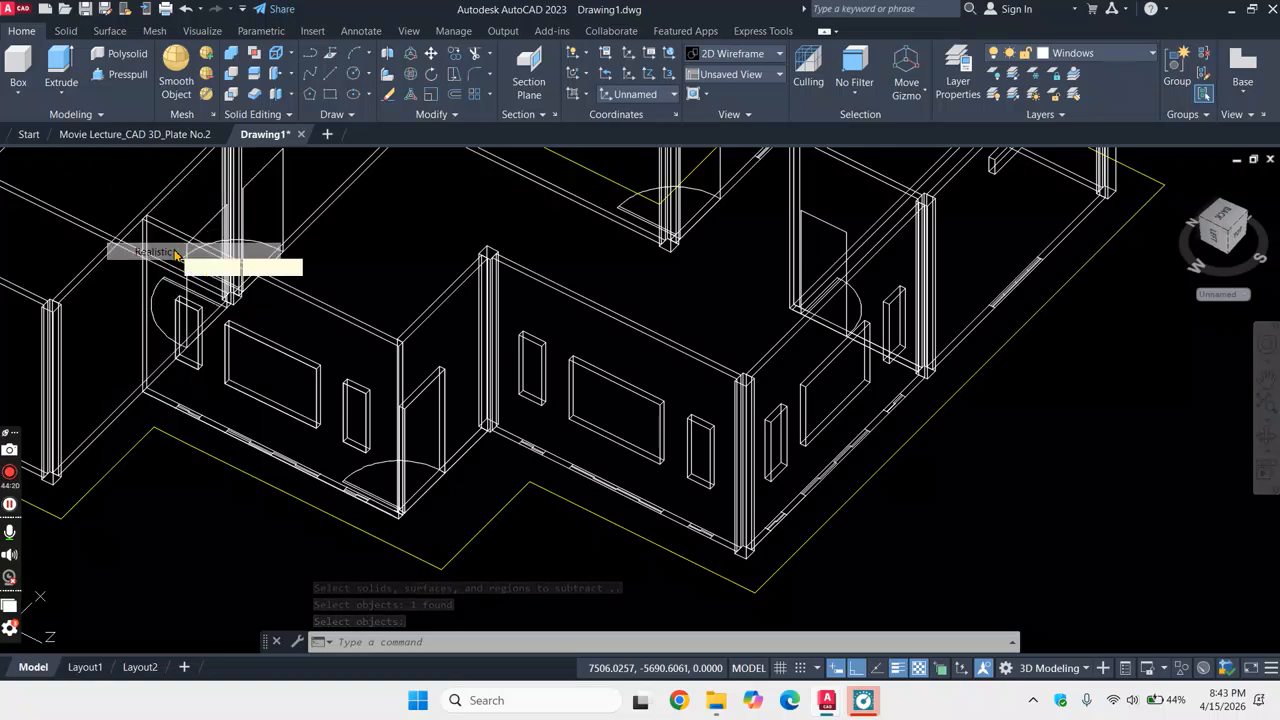
{"action": "scroll", "coordinate": [490, 400], "scroll_direction": "down", "scroll_amount": 4}
{"action": "scroll", "coordinate": [497, 372], "scroll_direction": "up", "scroll_amount": 5}
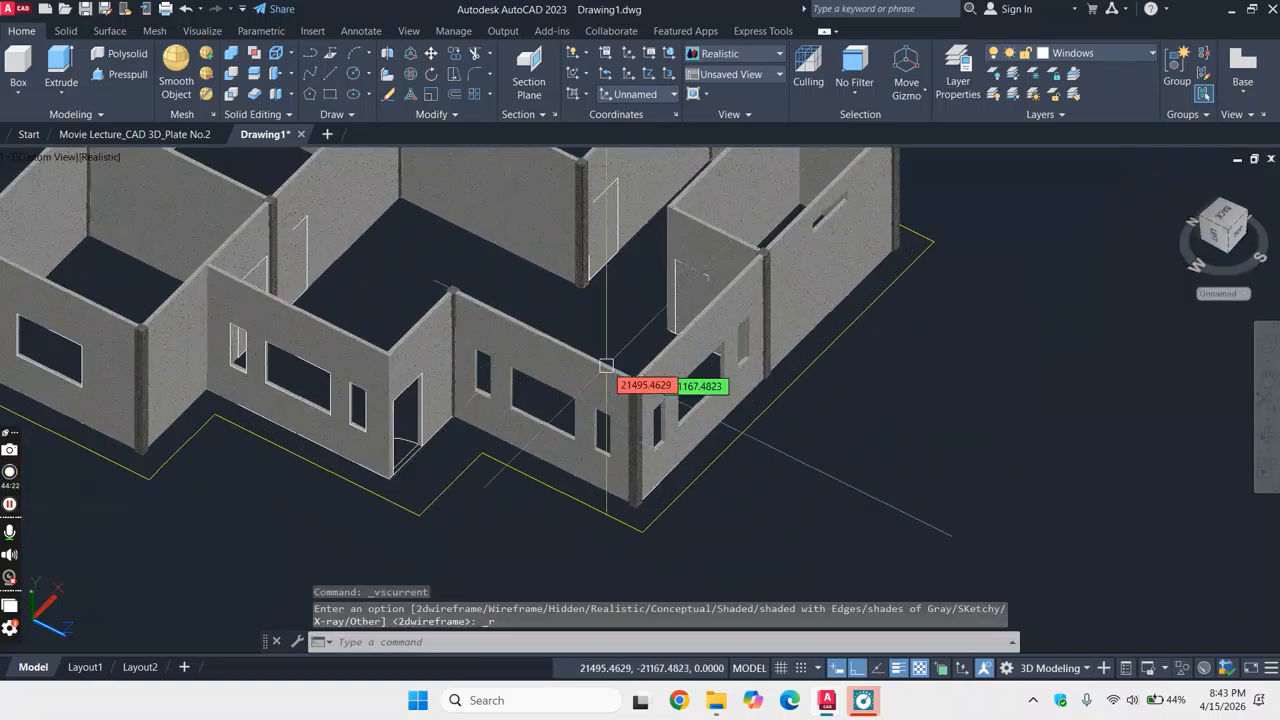
{"action": "scroll", "coordinate": [785, 360], "scroll_direction": "up", "scroll_amount": 1}
{"action": "scroll", "coordinate": [700, 372], "scroll_direction": "down", "scroll_amount": 5}
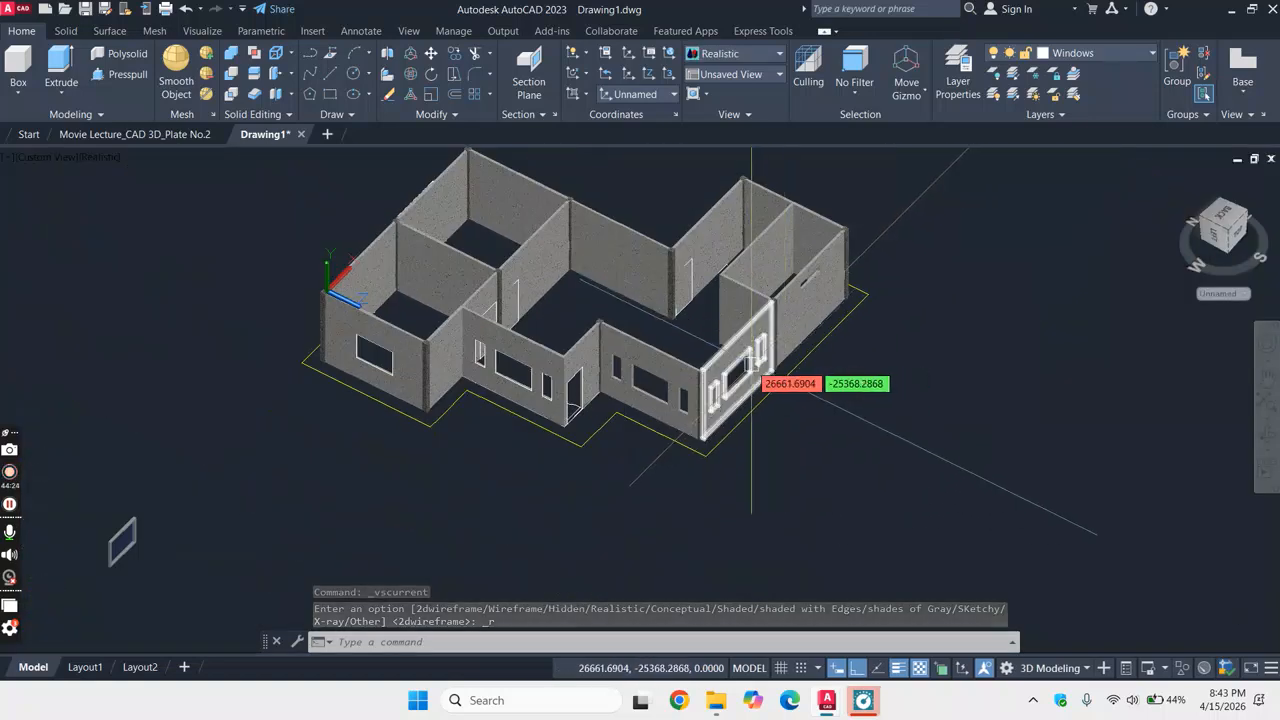
{"action": "scroll", "coordinate": [650, 385], "scroll_direction": "up", "scroll_amount": 6}
{"action": "scroll", "coordinate": [482, 461], "scroll_direction": "up", "scroll_amount": 2}
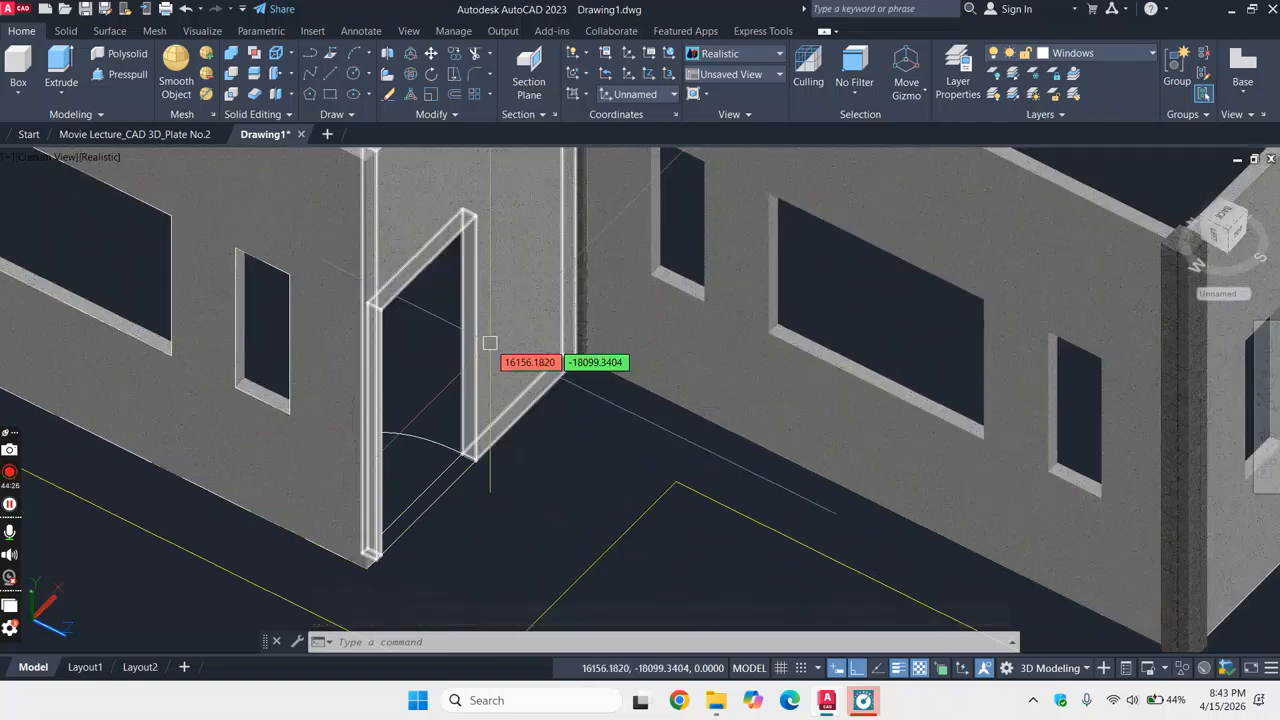
{"action": "left_click", "coordinate": [471, 365]}
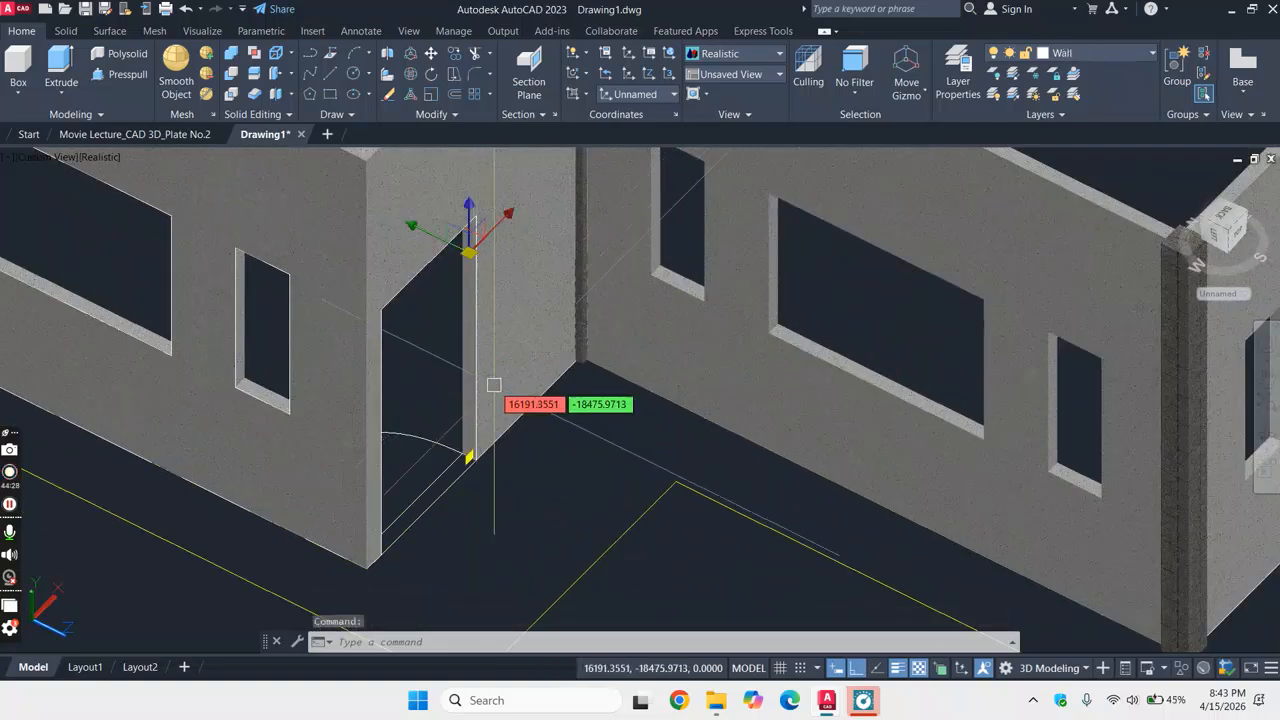
{"action": "scroll", "coordinate": [457, 457], "scroll_direction": "up", "scroll_amount": 5}
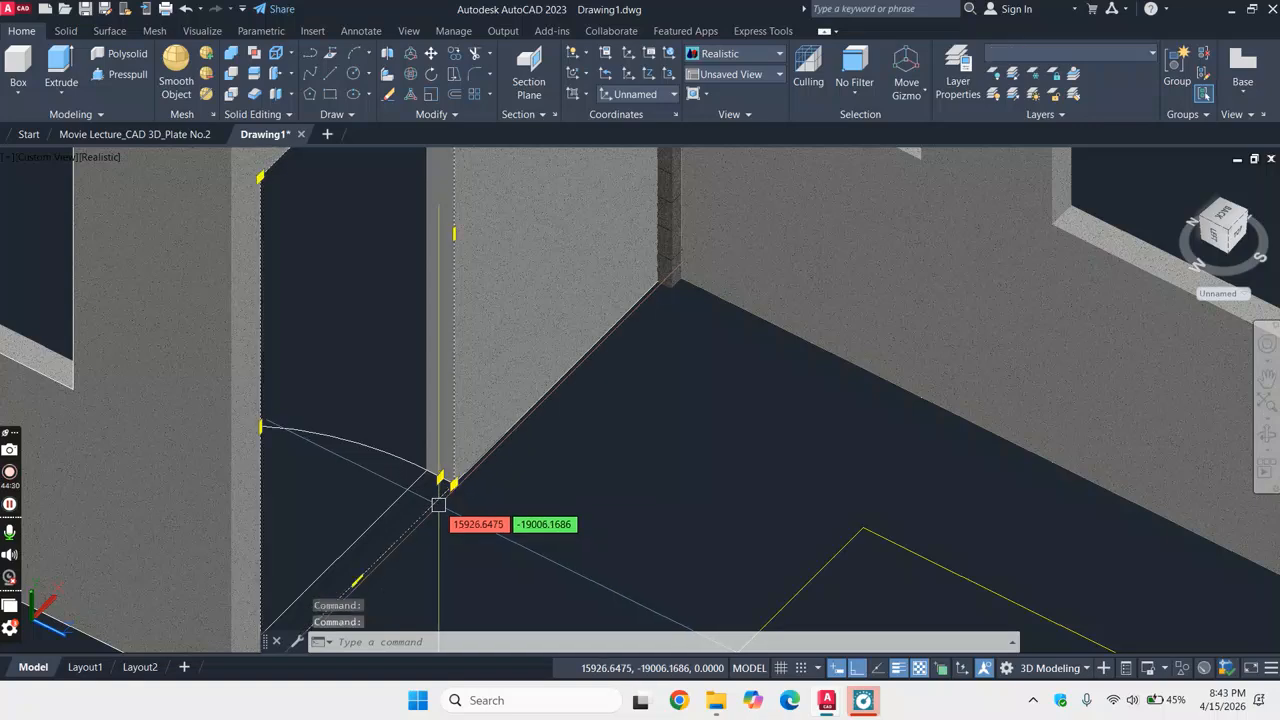
{"action": "right_click", "coordinate": [549, 515]}
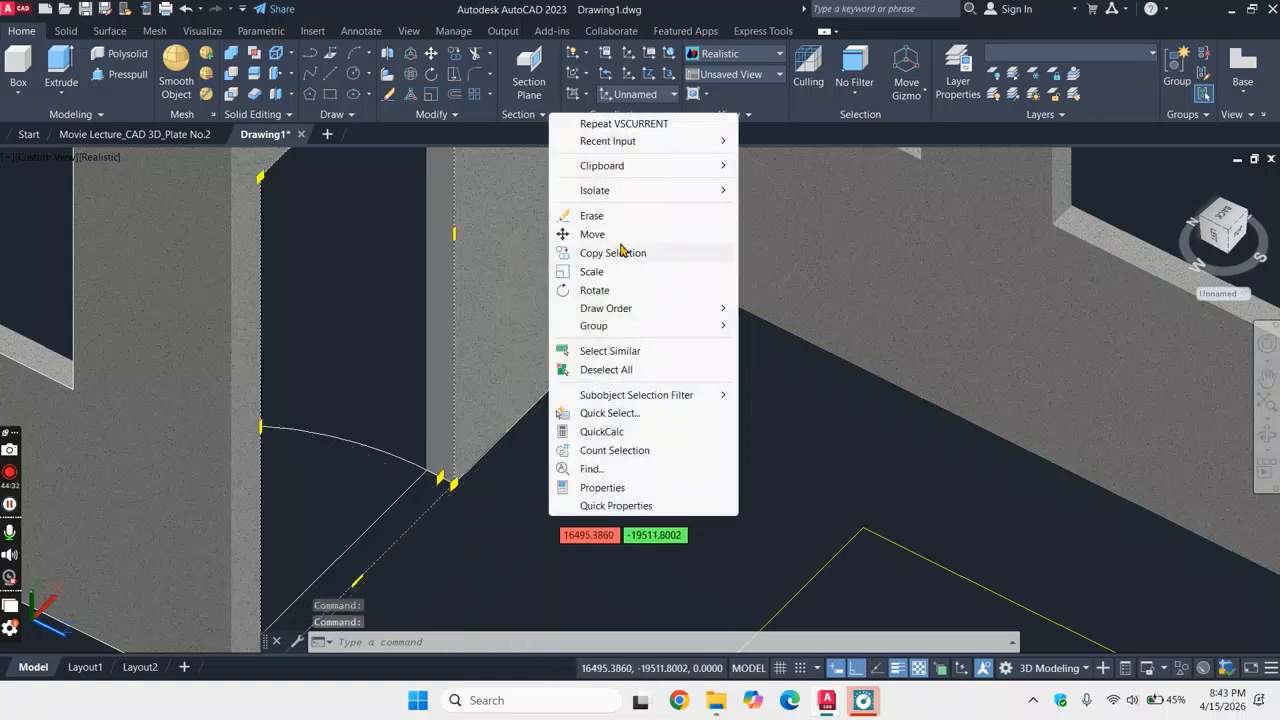
{"action": "left_click", "coordinate": [592, 234]}
{"action": "scroll", "coordinate": [455, 470], "scroll_direction": "up", "scroll_amount": 3}
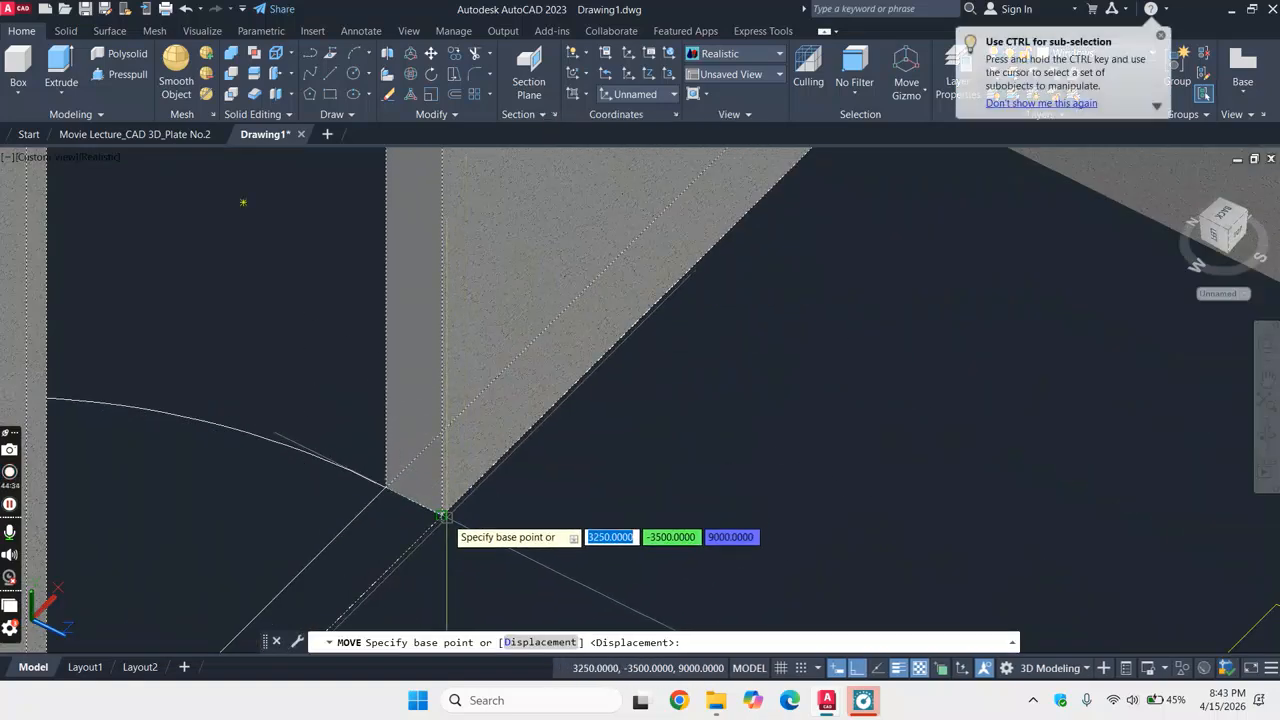
{"action": "left_click", "coordinate": [441, 515]}
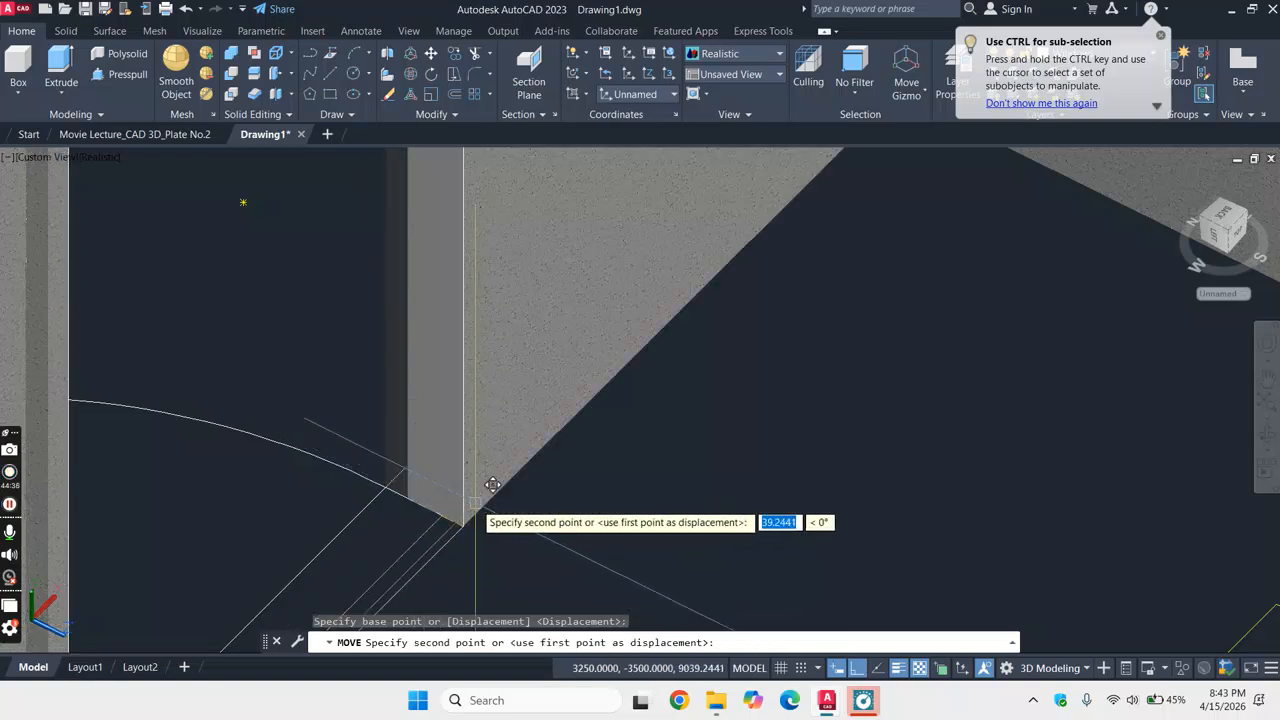
{"action": "key", "text": "Escape"}
- Move the rectangular door outline from the wall's outer corner to the middle of the wall thickness in the opening
{"action": "scroll", "coordinate": [476, 500], "scroll_direction": "down", "scroll_amount": 3}
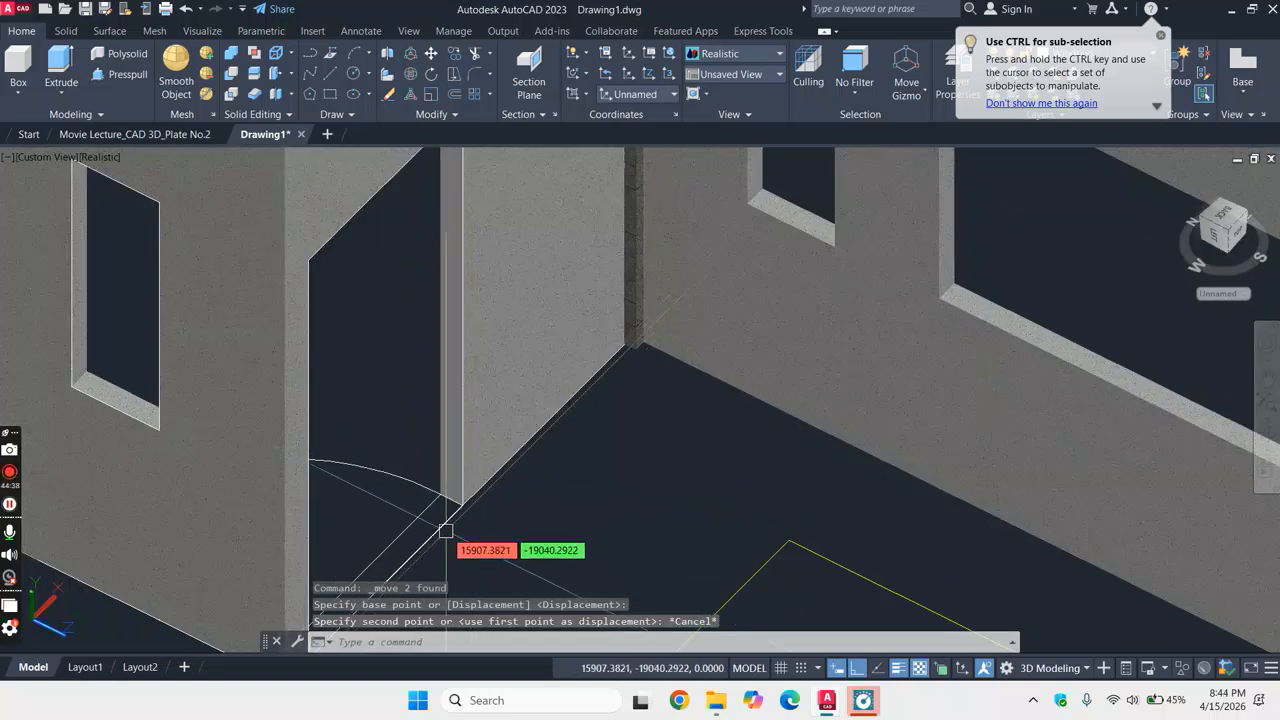
{"action": "left_click", "coordinate": [451, 522]}
{"action": "right_click", "coordinate": [540, 517]}
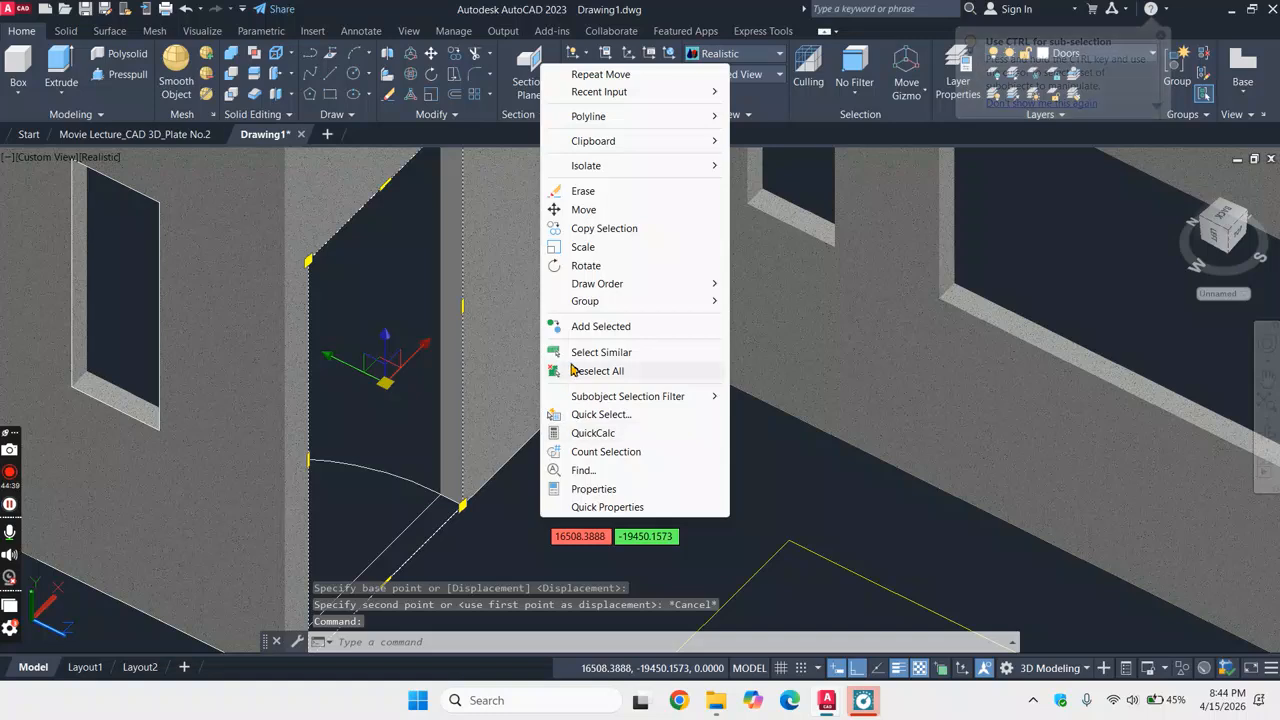
{"action": "left_click", "coordinate": [600, 210]}
{"action": "scroll", "coordinate": [480, 510], "scroll_direction": "up", "scroll_amount": 5}
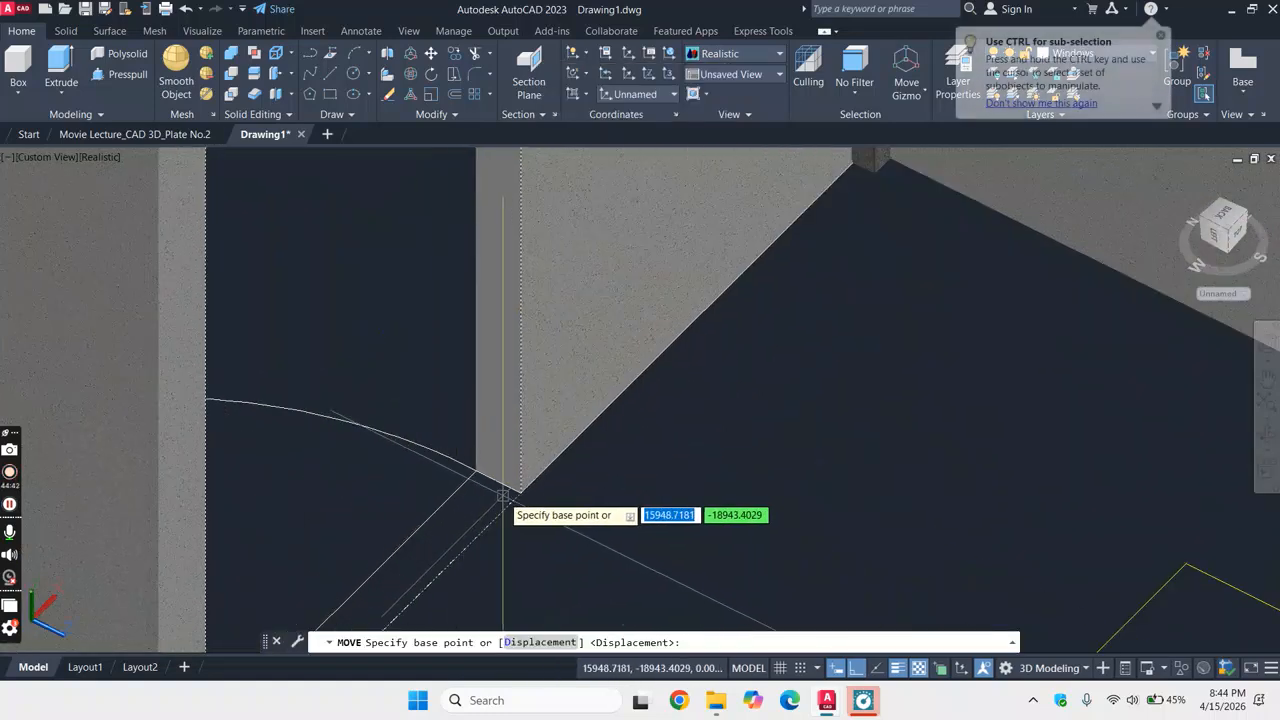
{"action": "left_click", "coordinate": [520, 493]}
{"action": "scroll", "coordinate": [510, 485], "scroll_direction": "down", "scroll_amount": 3}
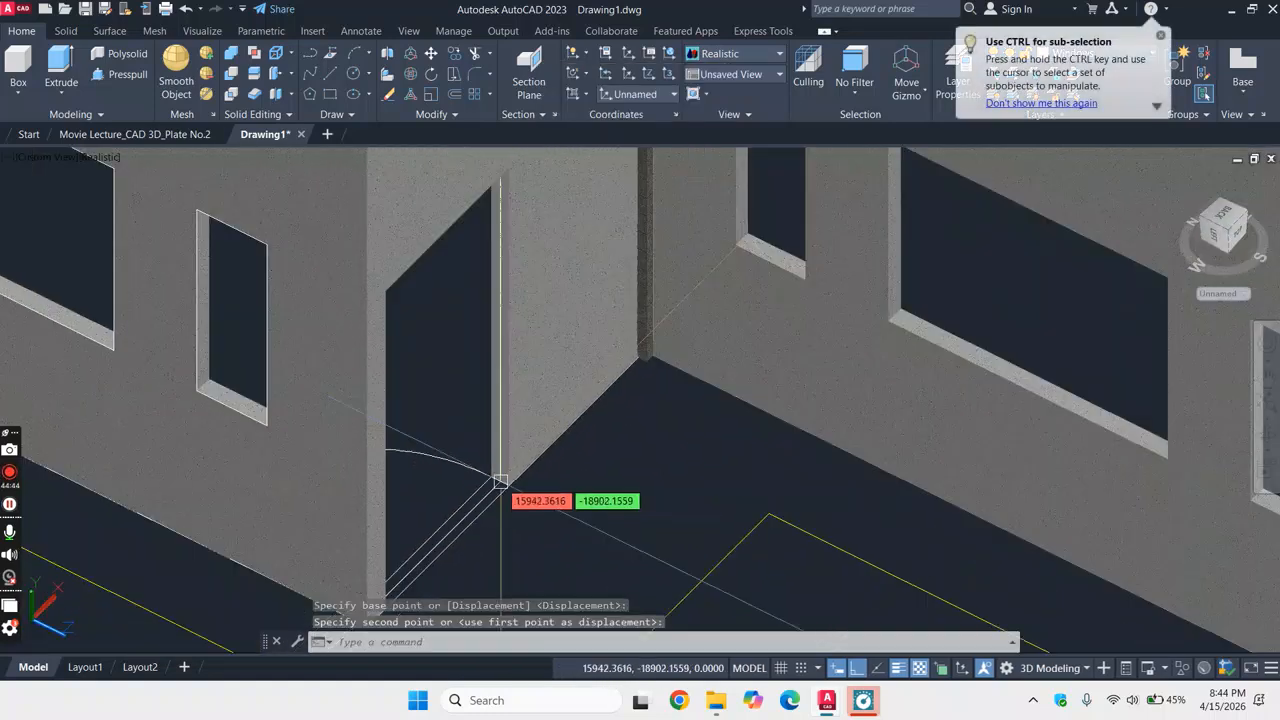
{"action": "key", "text": "Escape"}
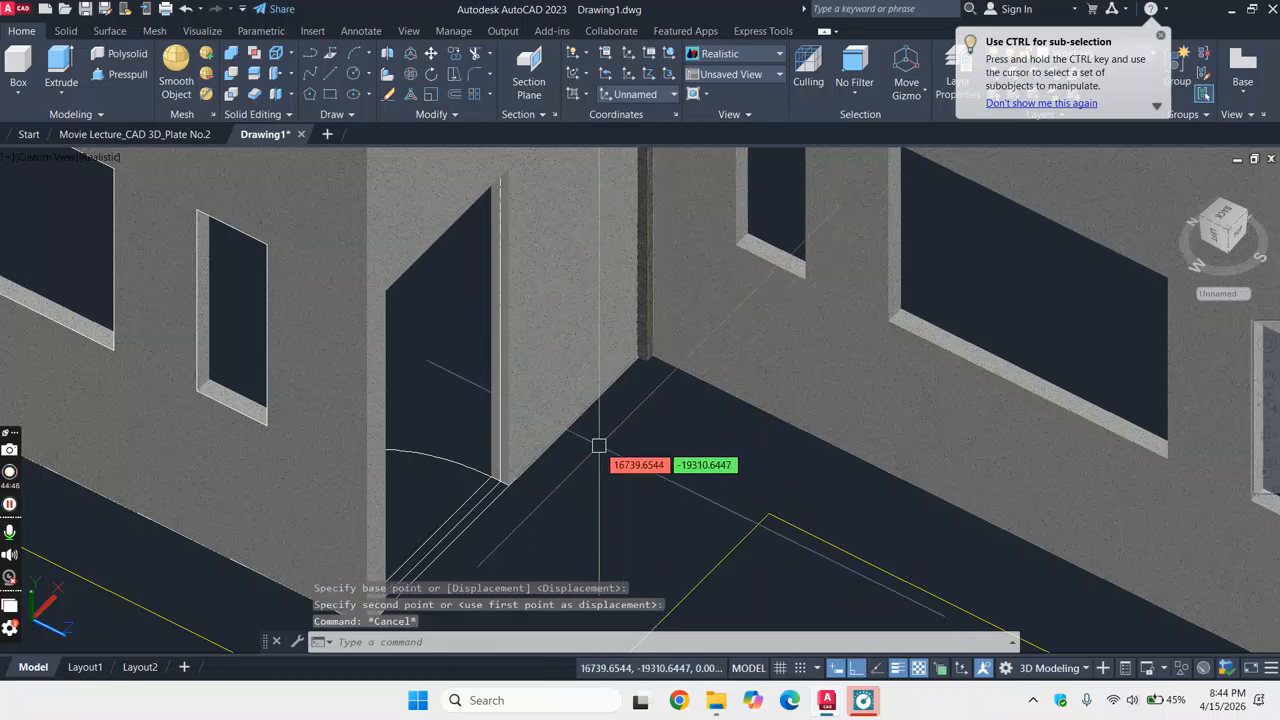
- Extrude the door outline by 38 to form the door panel in the side wall opening
{"action": "scroll", "coordinate": [477, 489], "scroll_direction": "up", "scroll_amount": 3}
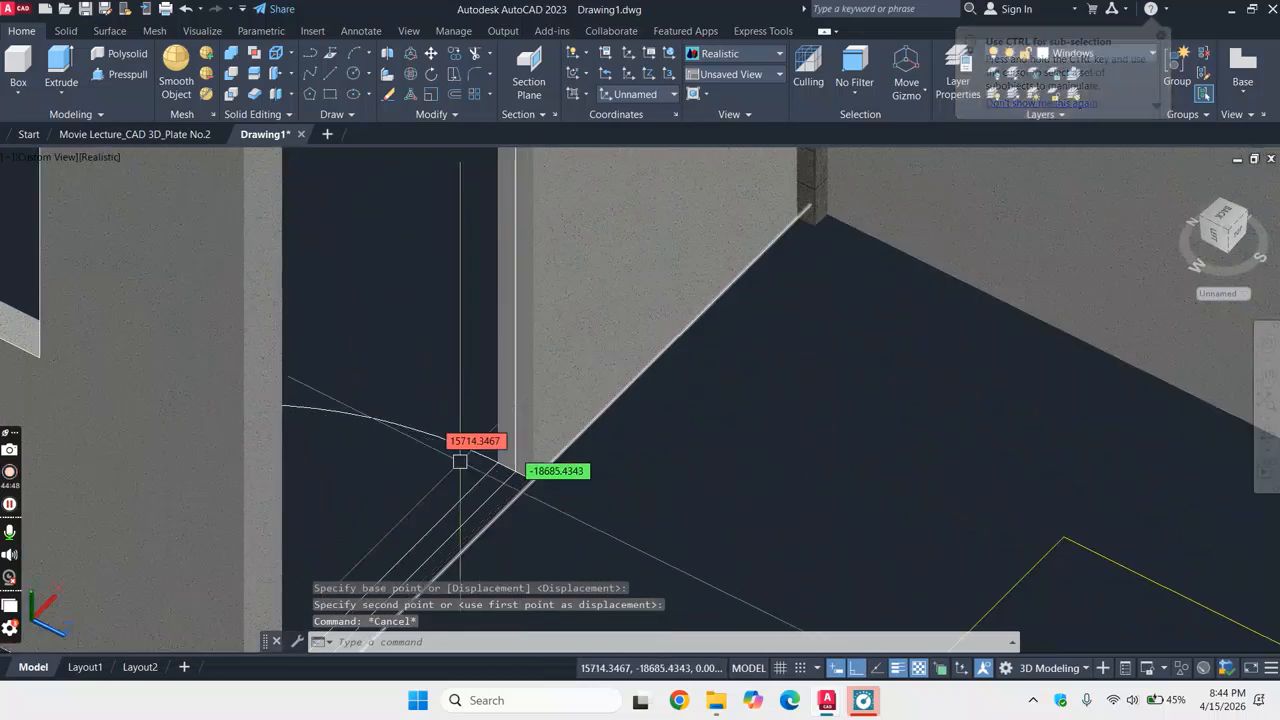
{"action": "left_click", "coordinate": [62, 66]}
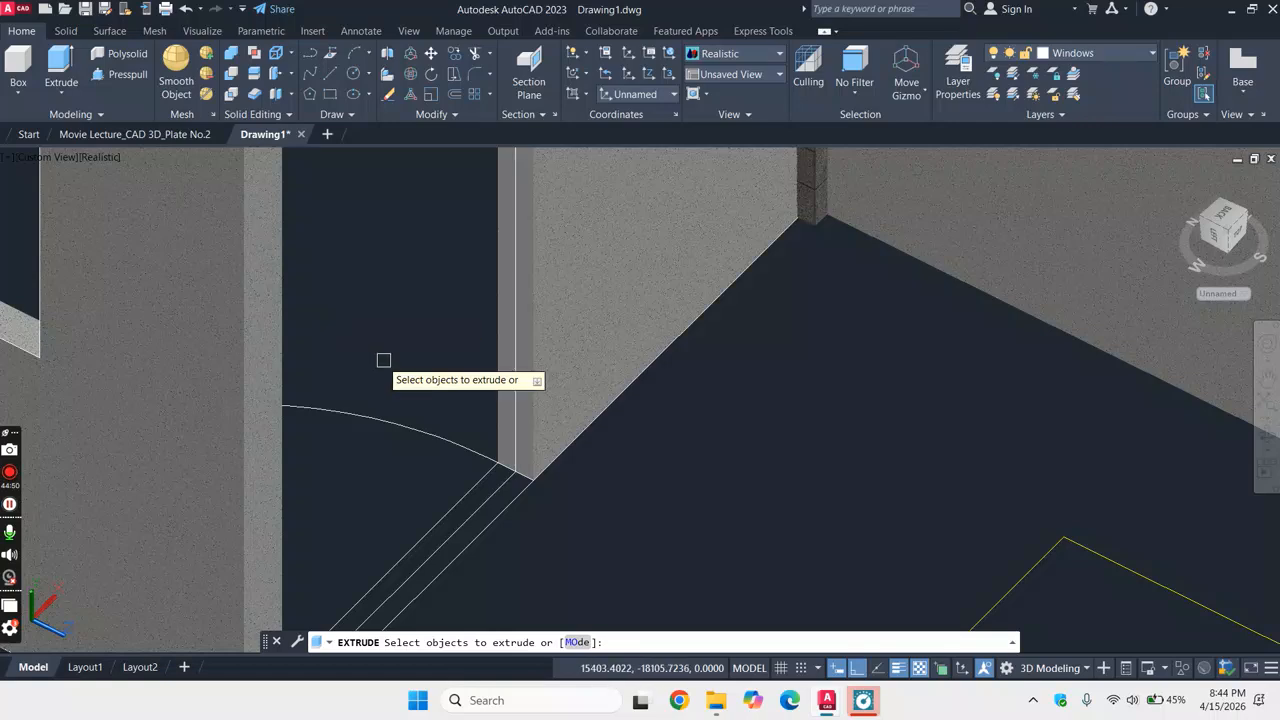
{"action": "left_click", "coordinate": [491, 489]}
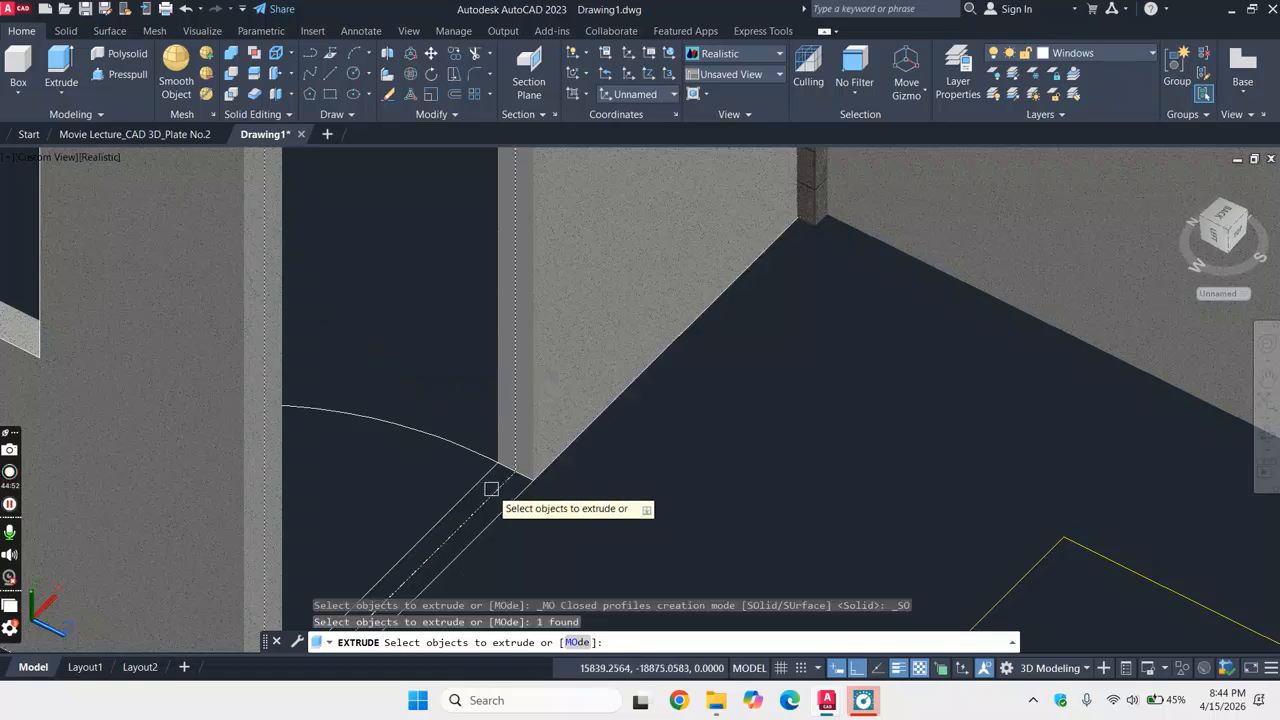
{"action": "key", "text": "Return"}
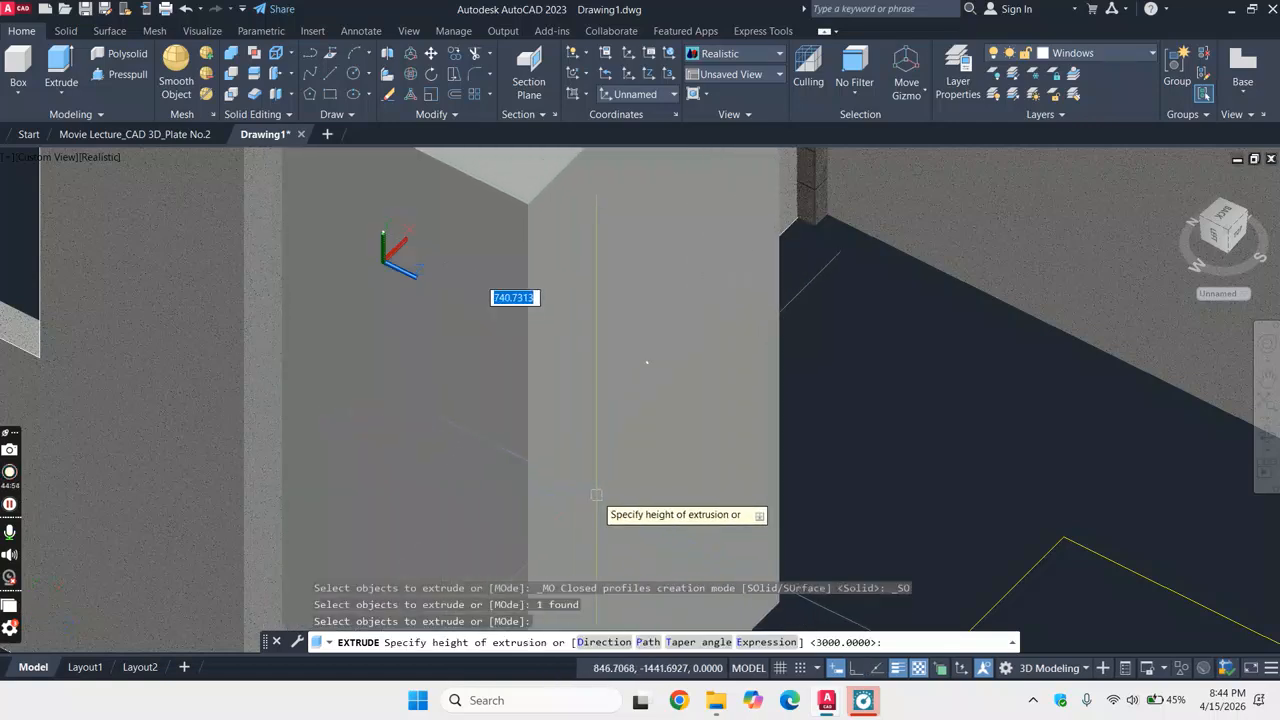
{"action": "type", "text": "38"}
{"action": "key", "text": "Return"}
{"action": "scroll", "coordinate": [597, 494], "scroll_direction": "down", "scroll_amount": 5}
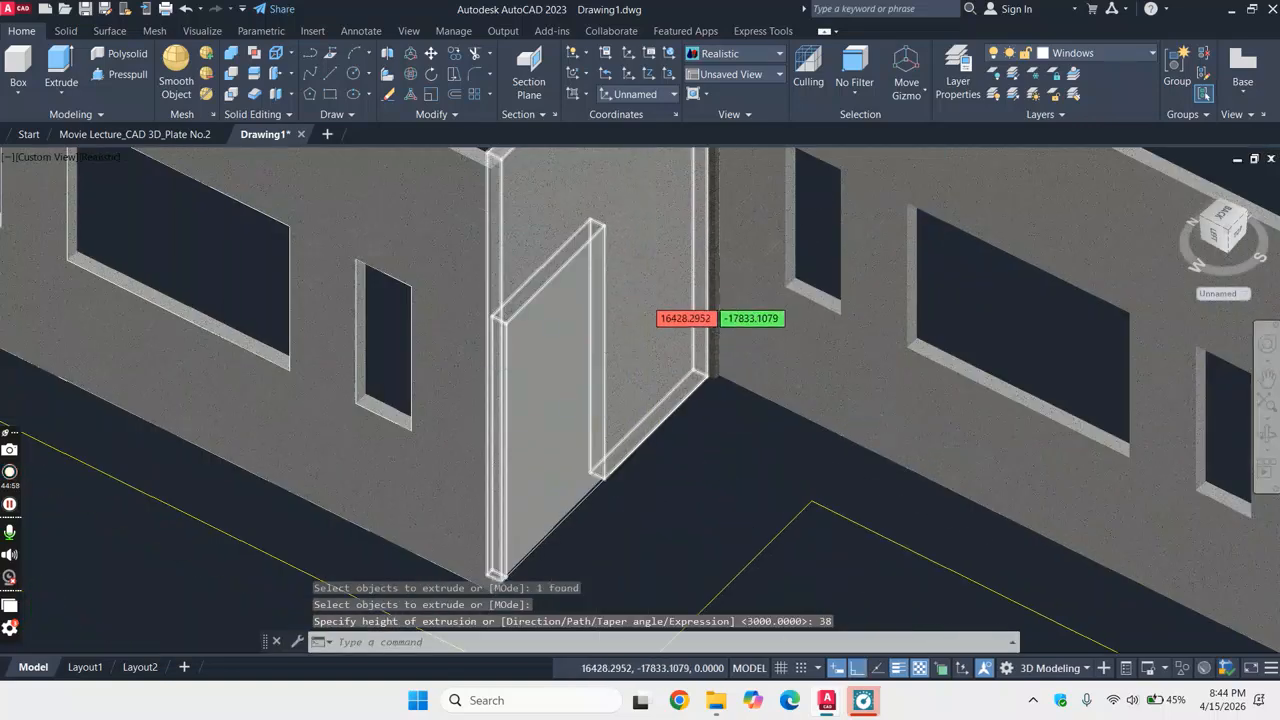
- Open the Materials Browser and show the Wood category of the Autodesk Library
{"action": "scroll", "coordinate": [645, 298], "scroll_direction": "up", "scroll_amount": 2}
{"action": "left_click", "coordinate": [410, 31]}
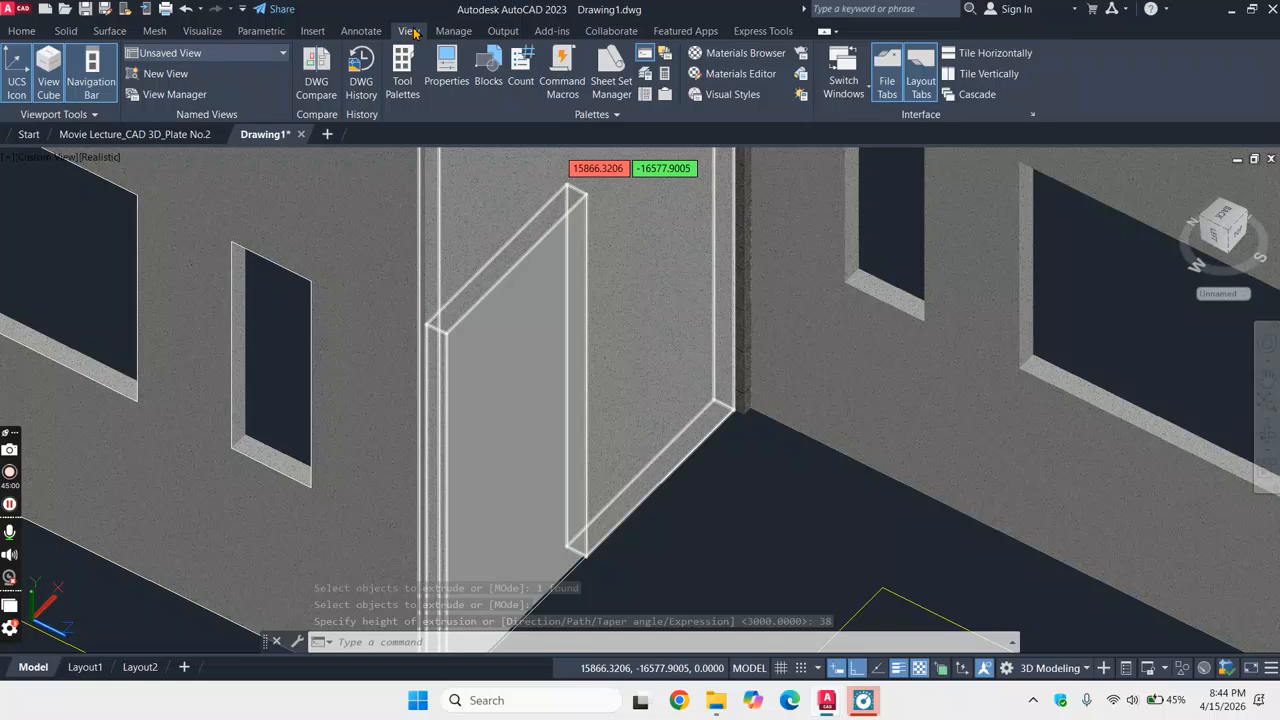
{"action": "left_click", "coordinate": [754, 56]}
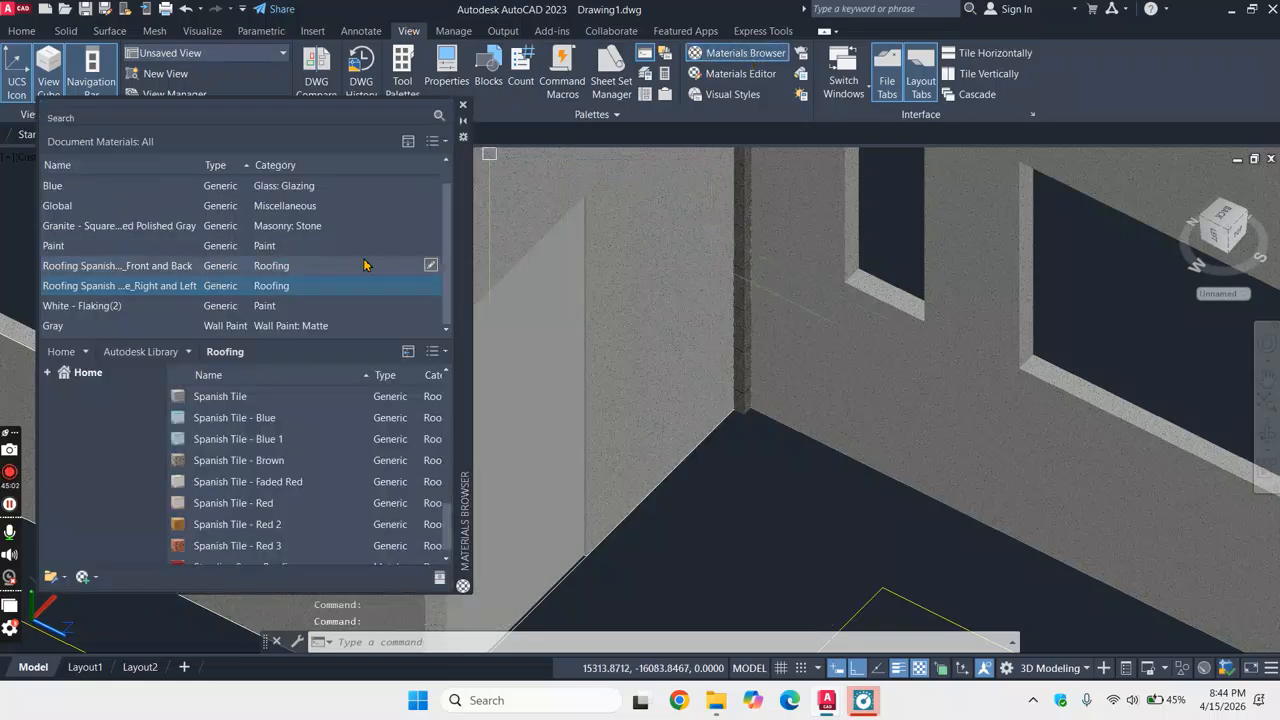
{"action": "scroll", "coordinate": [300, 280], "scroll_direction": "up", "scroll_amount": 1}
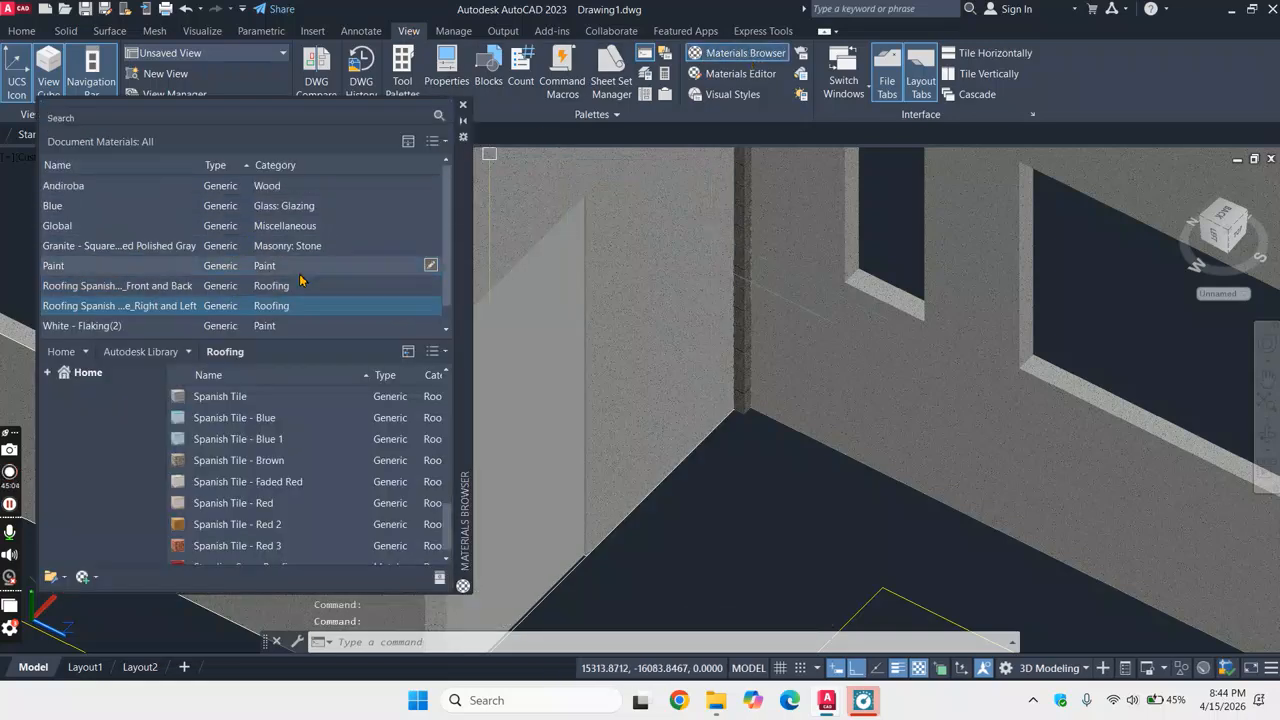
{"action": "left_click", "coordinate": [187, 352]}
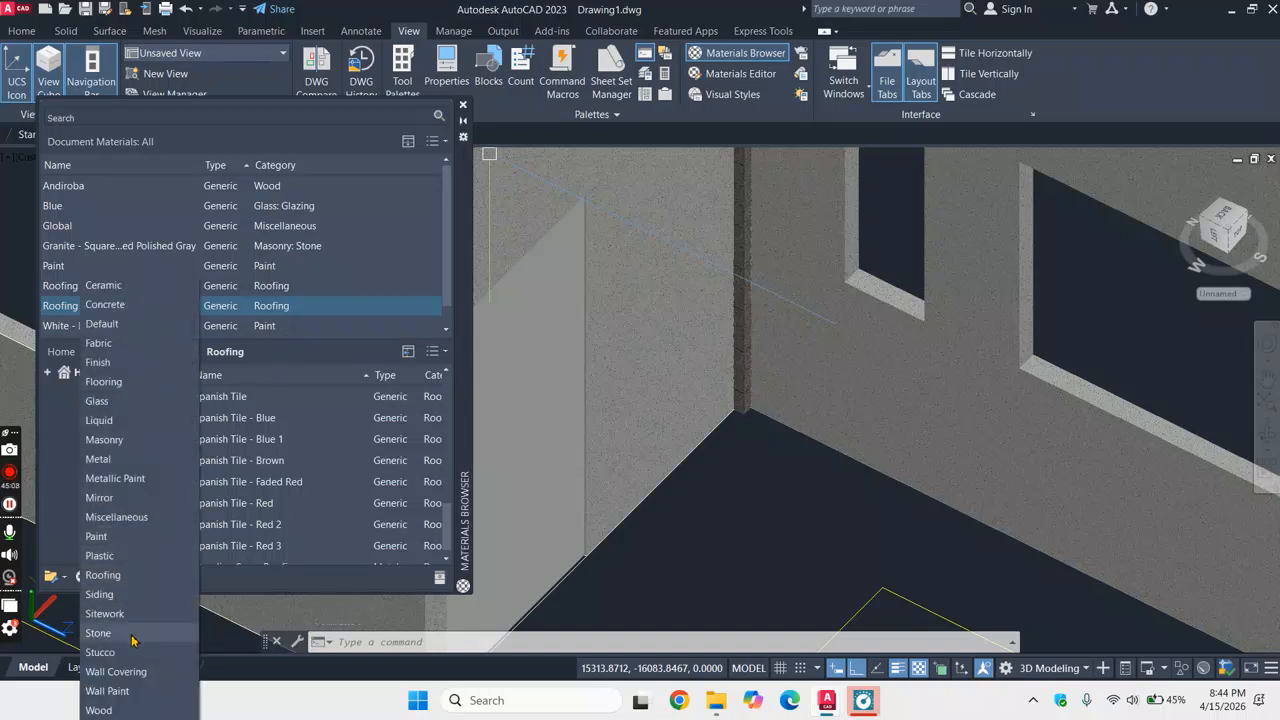
{"action": "left_click", "coordinate": [112, 710]}
- Try Mahogany - Natural Polished and a solid dark medium gloss mahogany on the door panel
{"action": "scroll", "coordinate": [273, 437], "scroll_direction": "down", "scroll_amount": 5}
{"action": "scroll", "coordinate": [273, 437], "scroll_direction": "down", "scroll_amount": 12}
{"action": "scroll", "coordinate": [277, 434], "scroll_direction": "down", "scroll_amount": 5}
{"action": "scroll", "coordinate": [277, 434], "scroll_direction": "up", "scroll_amount": 8}
{"action": "scroll", "coordinate": [276, 434], "scroll_direction": "up", "scroll_amount": 15}
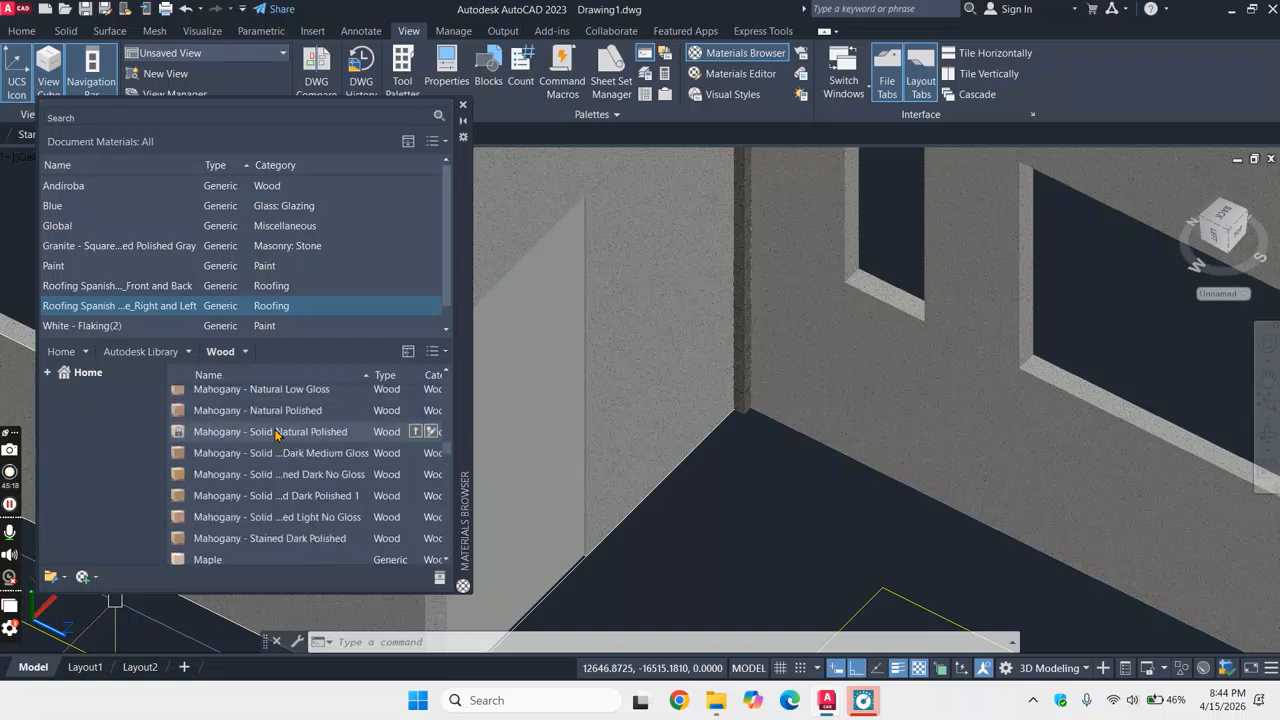
{"action": "left_click_drag", "start_coordinate": [522, 398], "coordinate": [534, 382]}
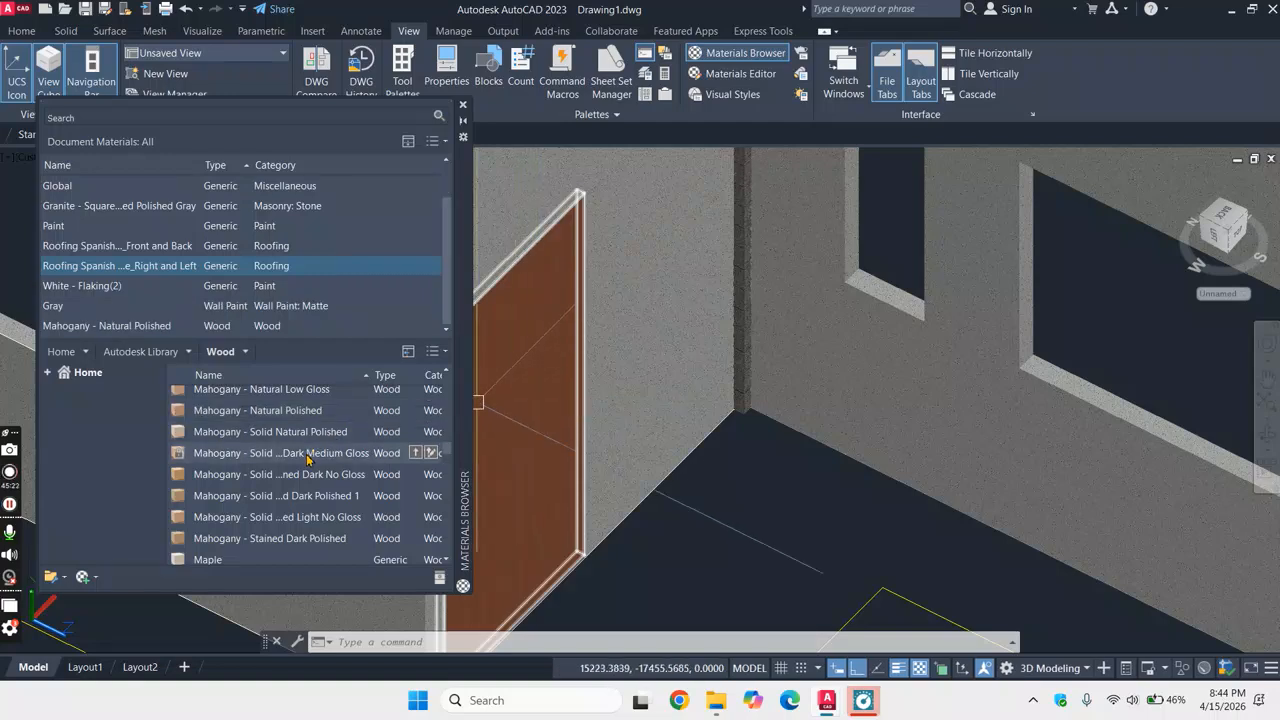
{"action": "left_click_drag", "start_coordinate": [528, 430], "coordinate": [530, 435]}
- Try the Paneling 1 wood material on the door panel
{"action": "scroll", "coordinate": [282, 479], "scroll_direction": "down", "scroll_amount": 8}
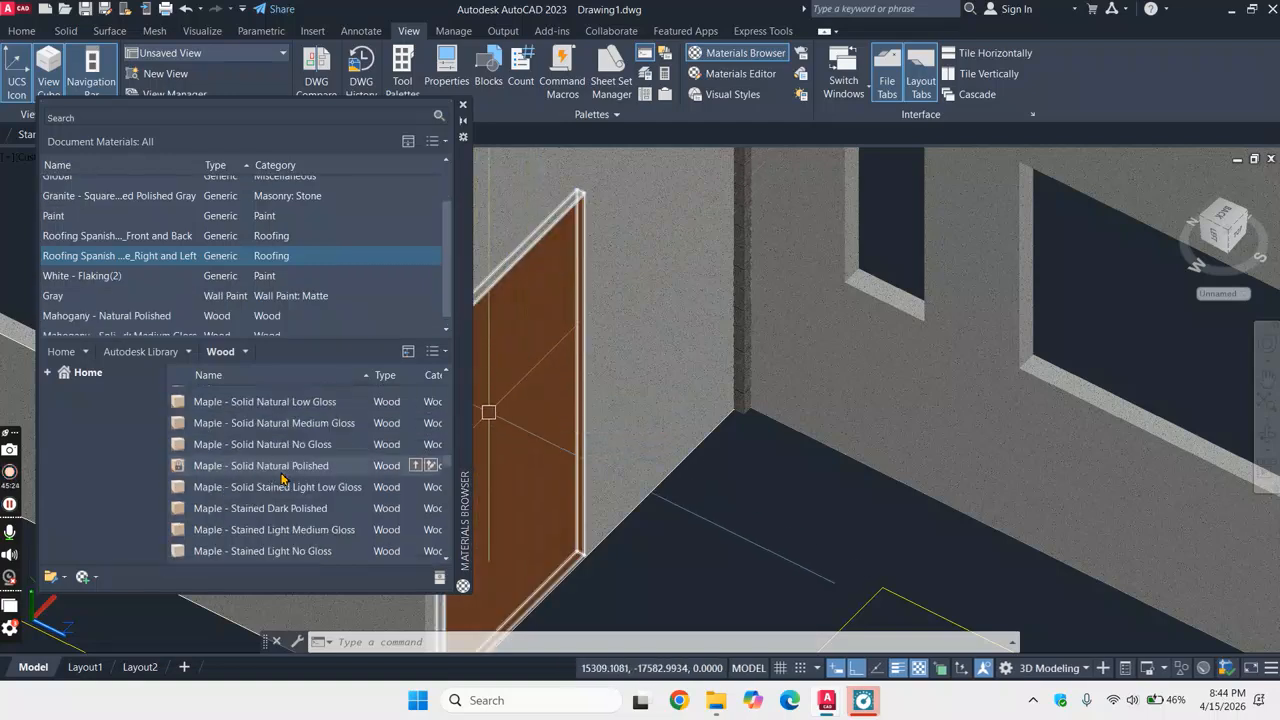
{"action": "left_click_drag", "start_coordinate": [246, 500], "coordinate": [549, 443]}
{"action": "scroll", "coordinate": [307, 454], "scroll_direction": "down", "scroll_amount": 5}
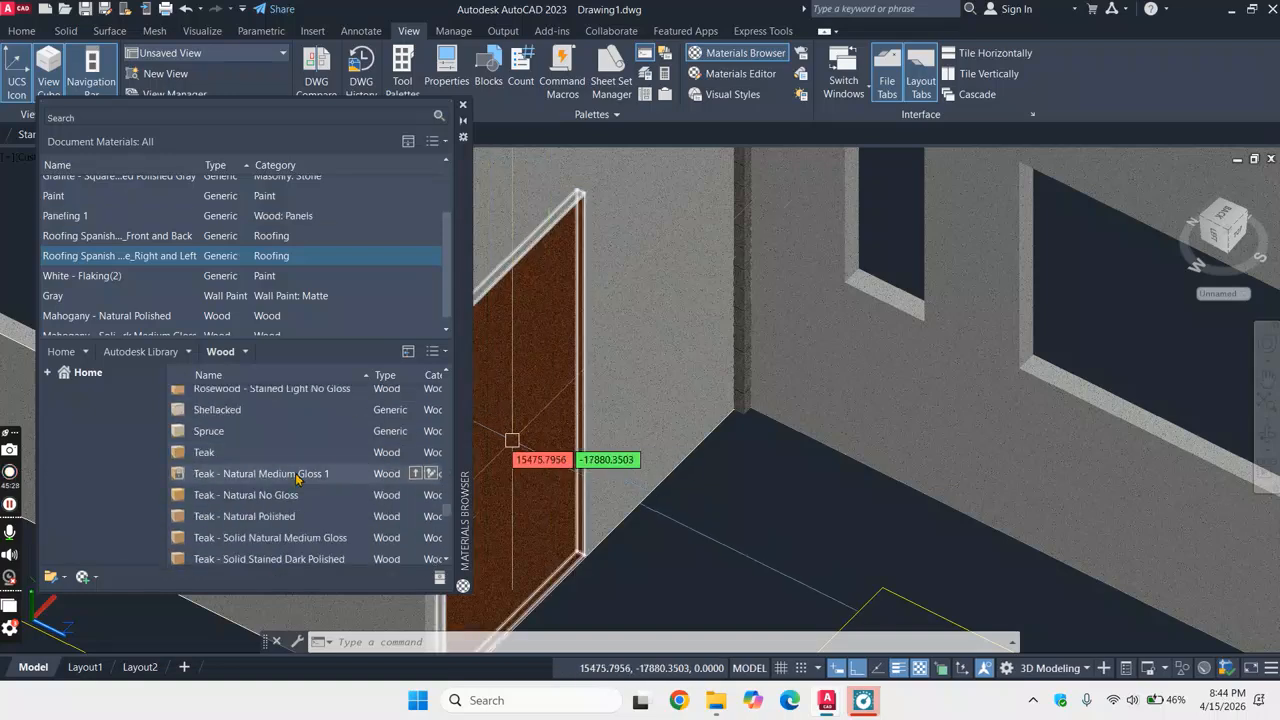
- Apply the Cocobolo wood material to the door panel and inspect its texture up close
{"action": "scroll", "coordinate": [300, 514], "scroll_direction": "down", "scroll_amount": 5}
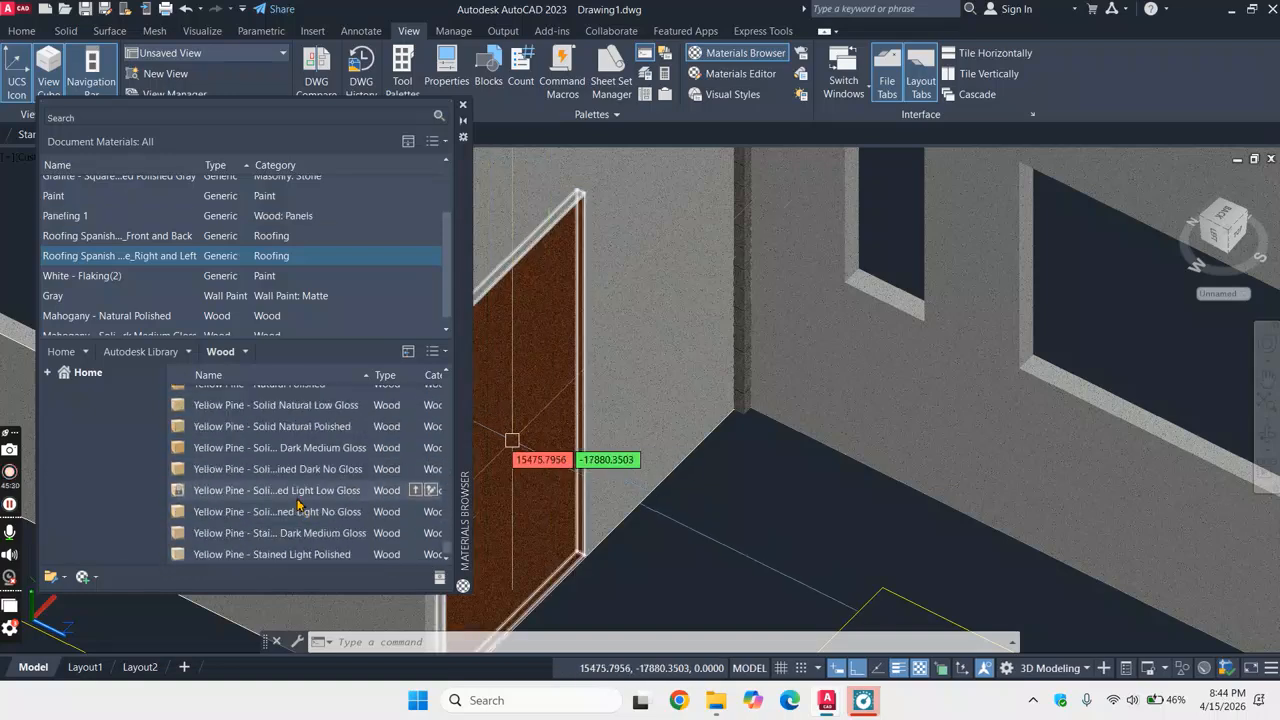
{"action": "scroll", "coordinate": [300, 485], "scroll_direction": "up", "scroll_amount": 10}
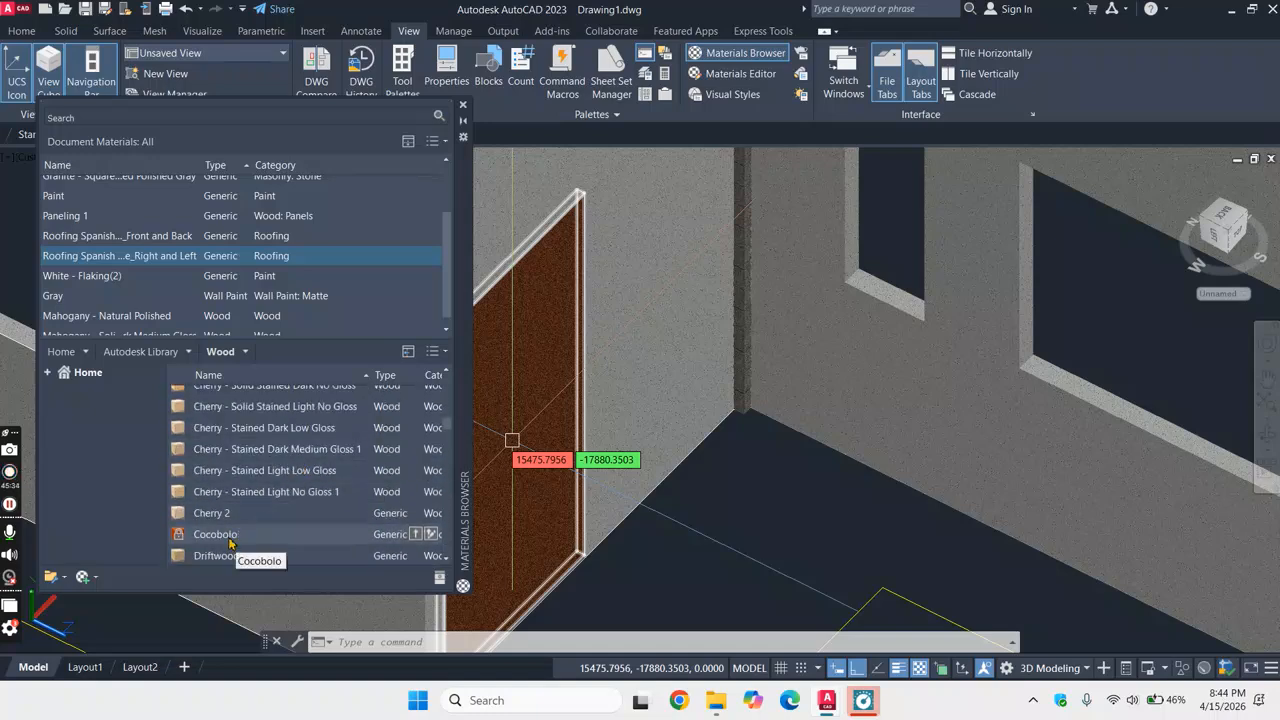
{"action": "left_click_drag", "start_coordinate": [226, 542], "coordinate": [523, 414]}
{"action": "scroll", "coordinate": [577, 325], "scroll_direction": "up", "scroll_amount": 3}
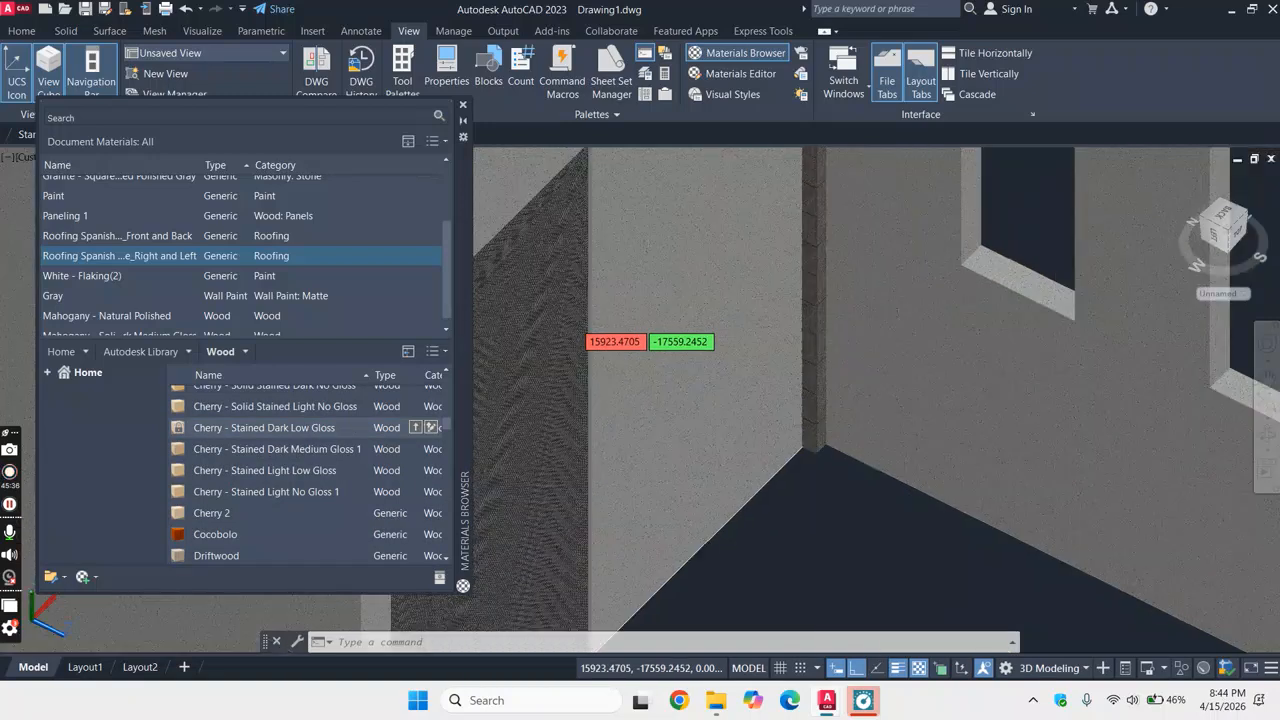
{"action": "scroll", "coordinate": [245, 406], "scroll_direction": "up", "scroll_amount": 6}
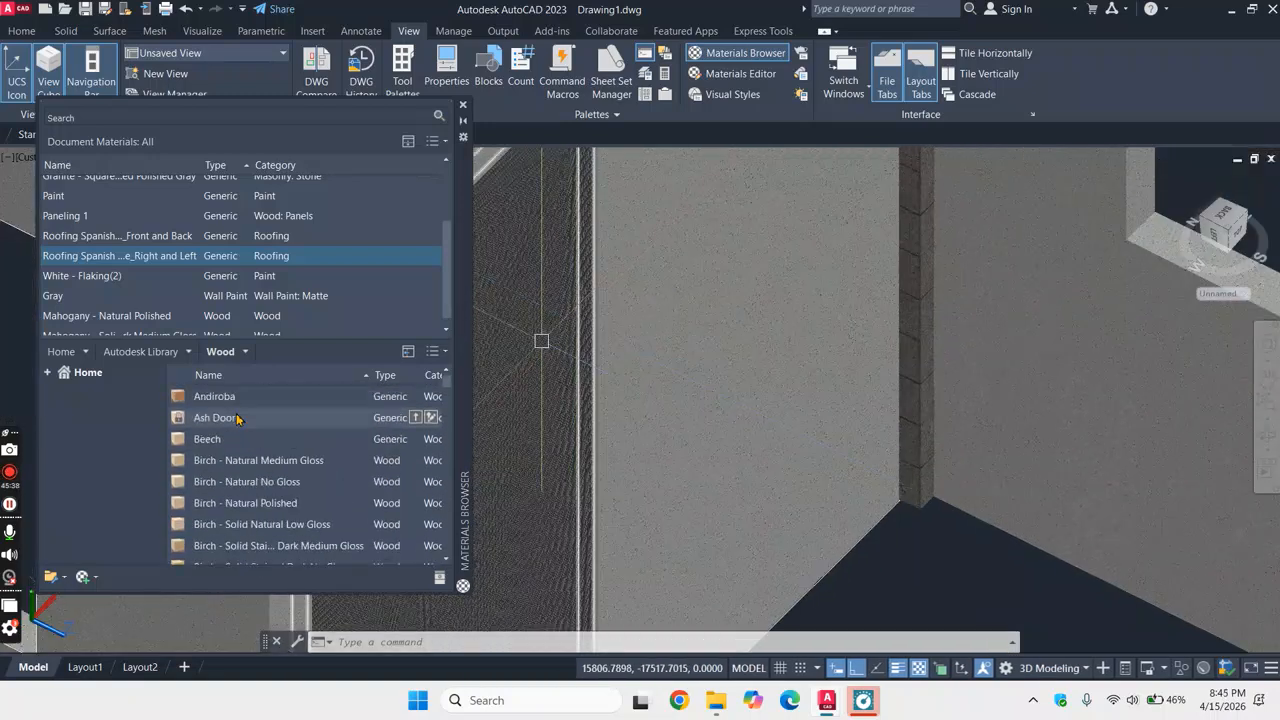
- Try the Elm - Burl Stained Light No Gloss wood material on the door panel
{"action": "left_click_drag", "start_coordinate": [505, 418], "coordinate": [514, 425]}
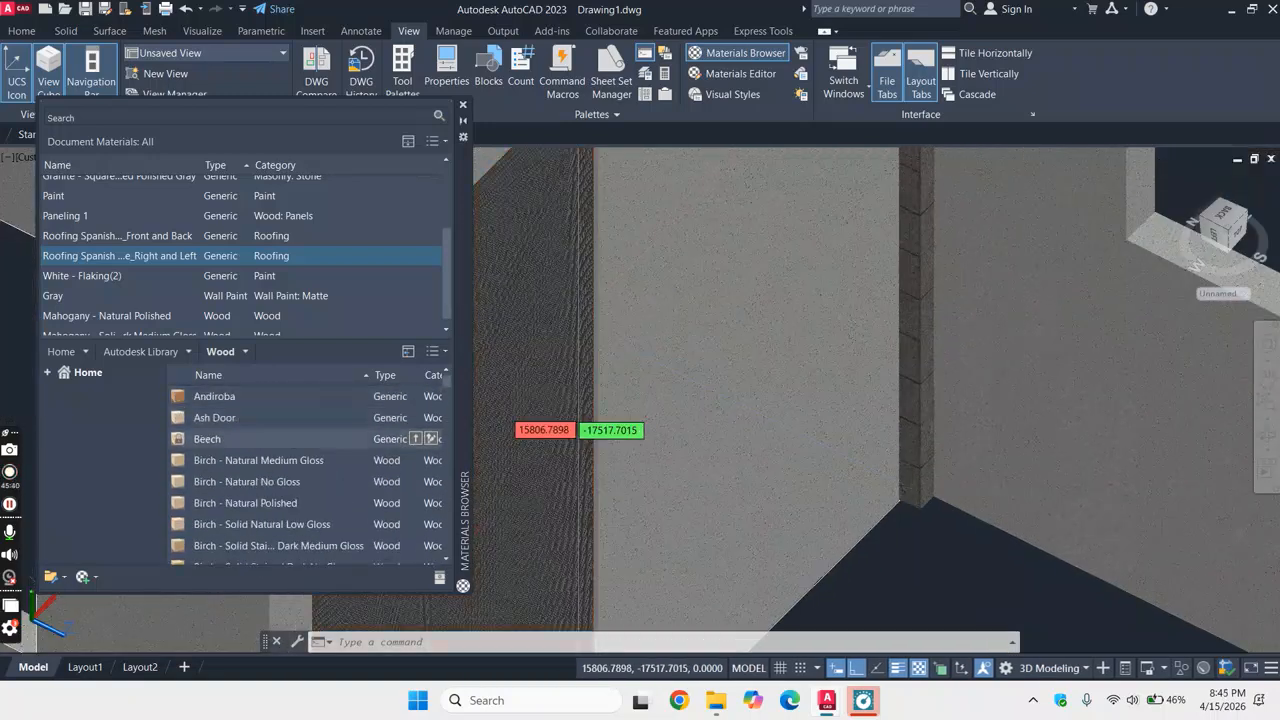
{"action": "scroll", "coordinate": [514, 425], "scroll_direction": "down", "scroll_amount": 5}
{"action": "scroll", "coordinate": [243, 457], "scroll_direction": "down", "scroll_amount": 3}
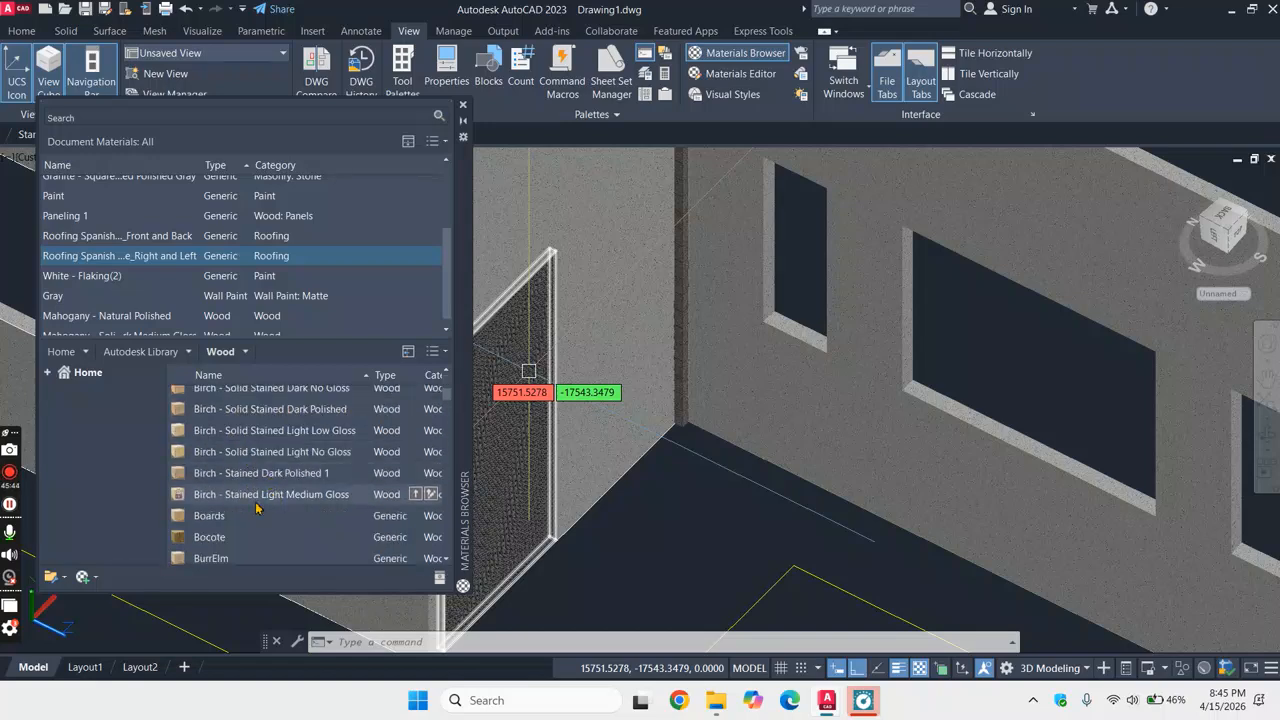
{"action": "scroll", "coordinate": [269, 481], "scroll_direction": "down", "scroll_amount": 3}
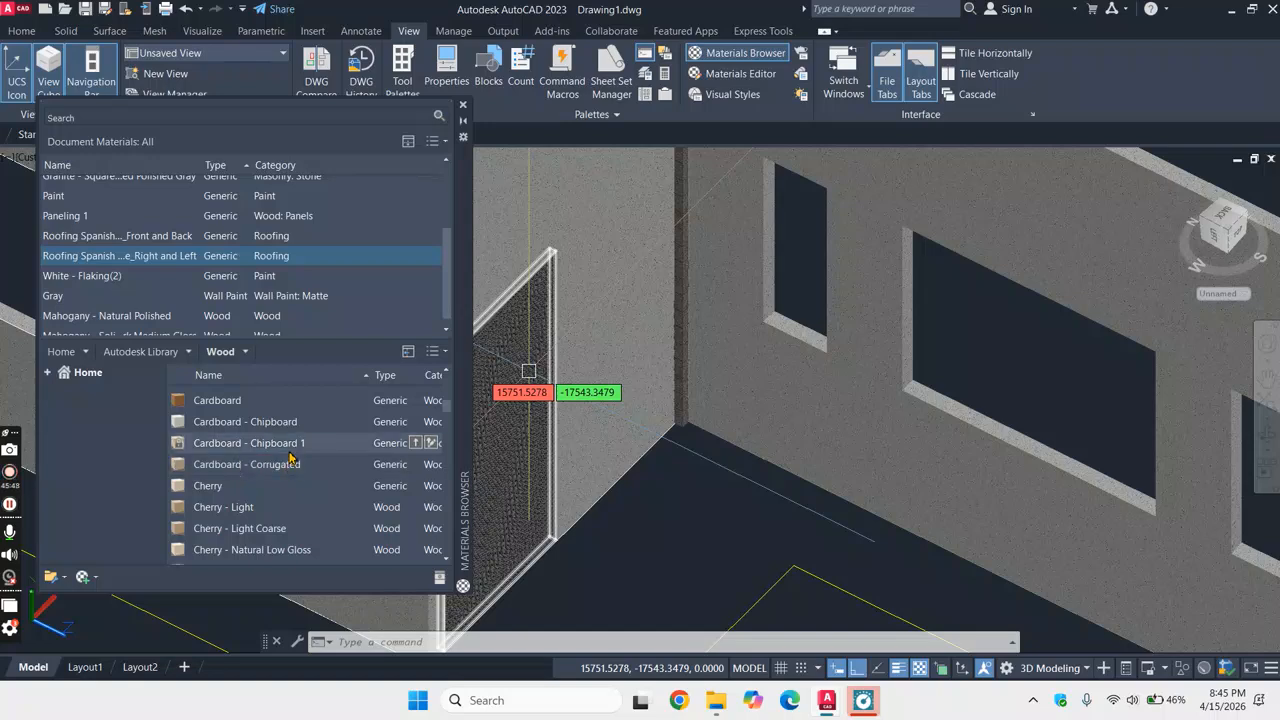
{"action": "scroll", "coordinate": [289, 457], "scroll_direction": "down", "scroll_amount": 3}
{"action": "left_click_drag", "start_coordinate": [270, 447], "coordinate": [530, 437]}
{"action": "scroll", "coordinate": [510, 390], "scroll_direction": "up", "scroll_amount": 5}
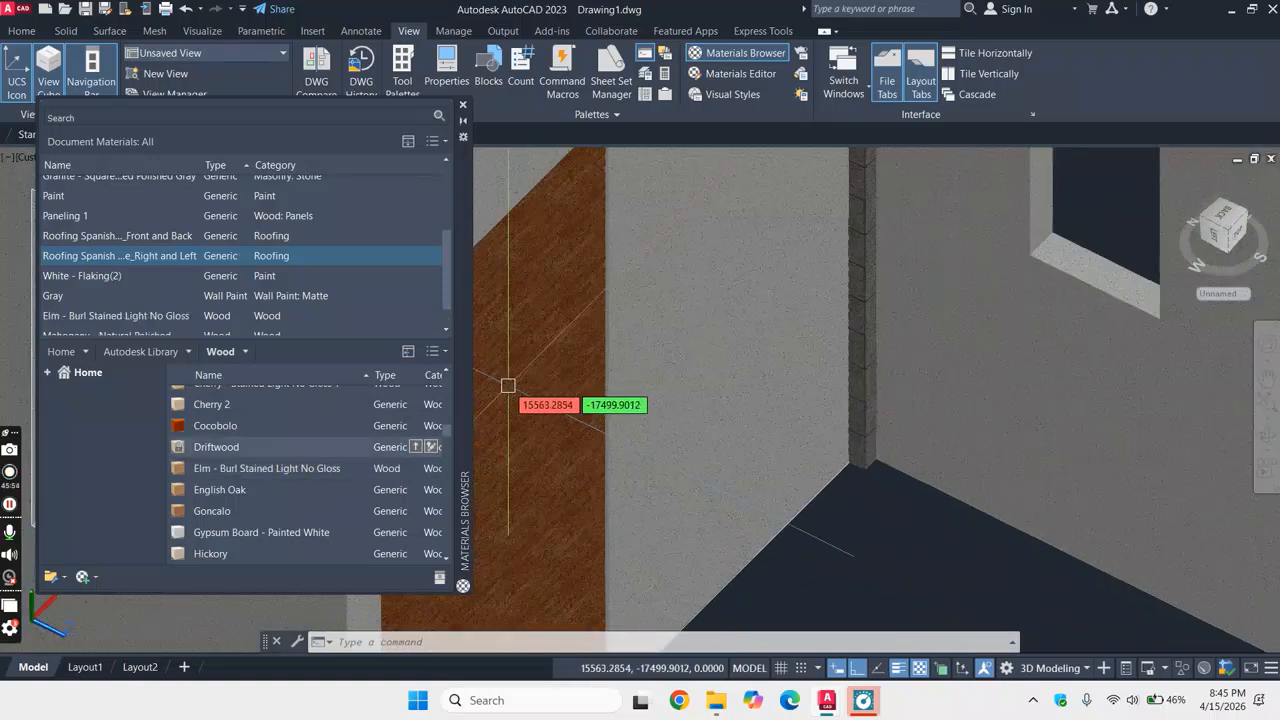
- Try English Oak, Goncalo and another library wood material on the door panel
{"action": "left_click_drag", "start_coordinate": [533, 475], "coordinate": [536, 472]}
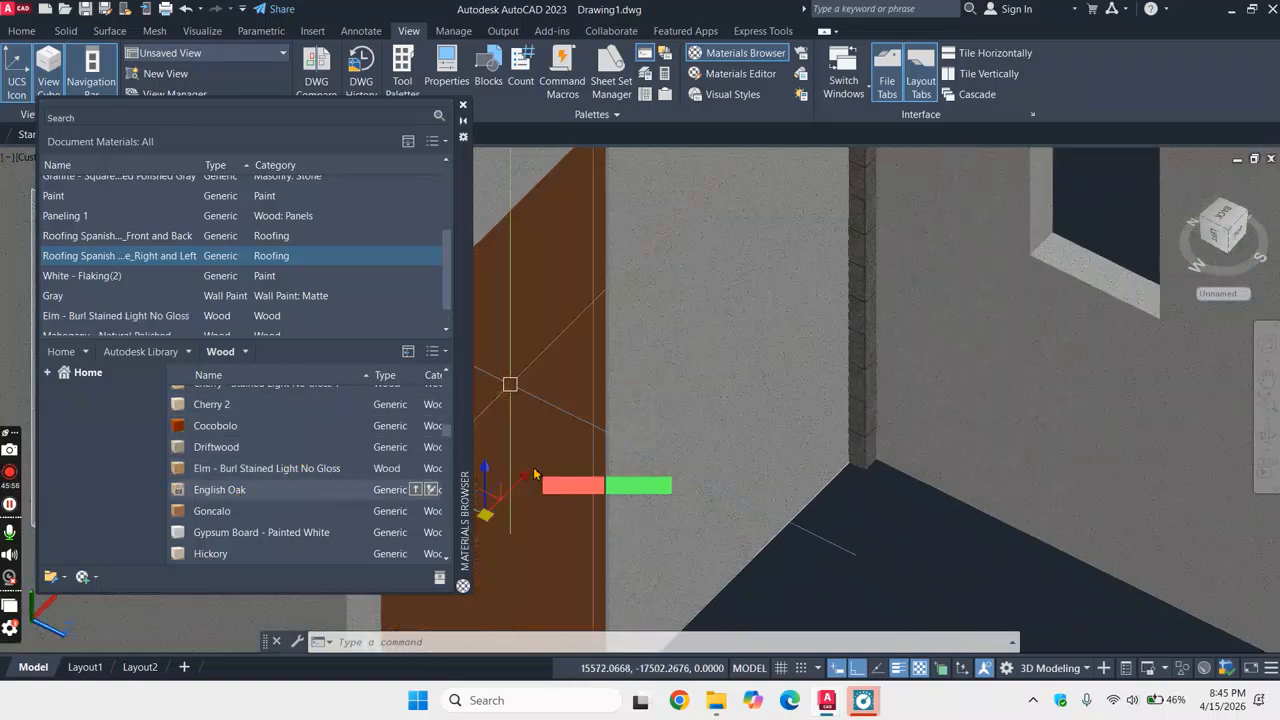
{"action": "left_click_drag", "start_coordinate": [258, 512], "coordinate": [494, 482]}
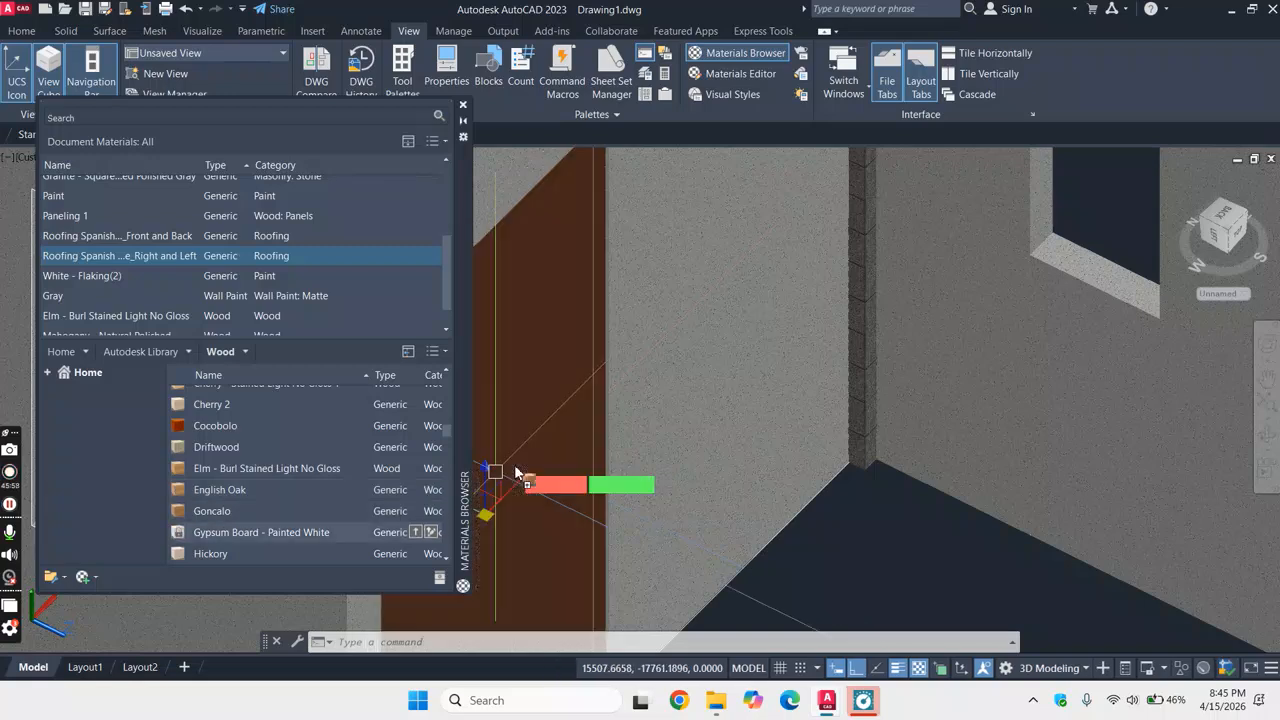
{"action": "scroll", "coordinate": [574, 400], "scroll_direction": "down", "scroll_amount": 5}
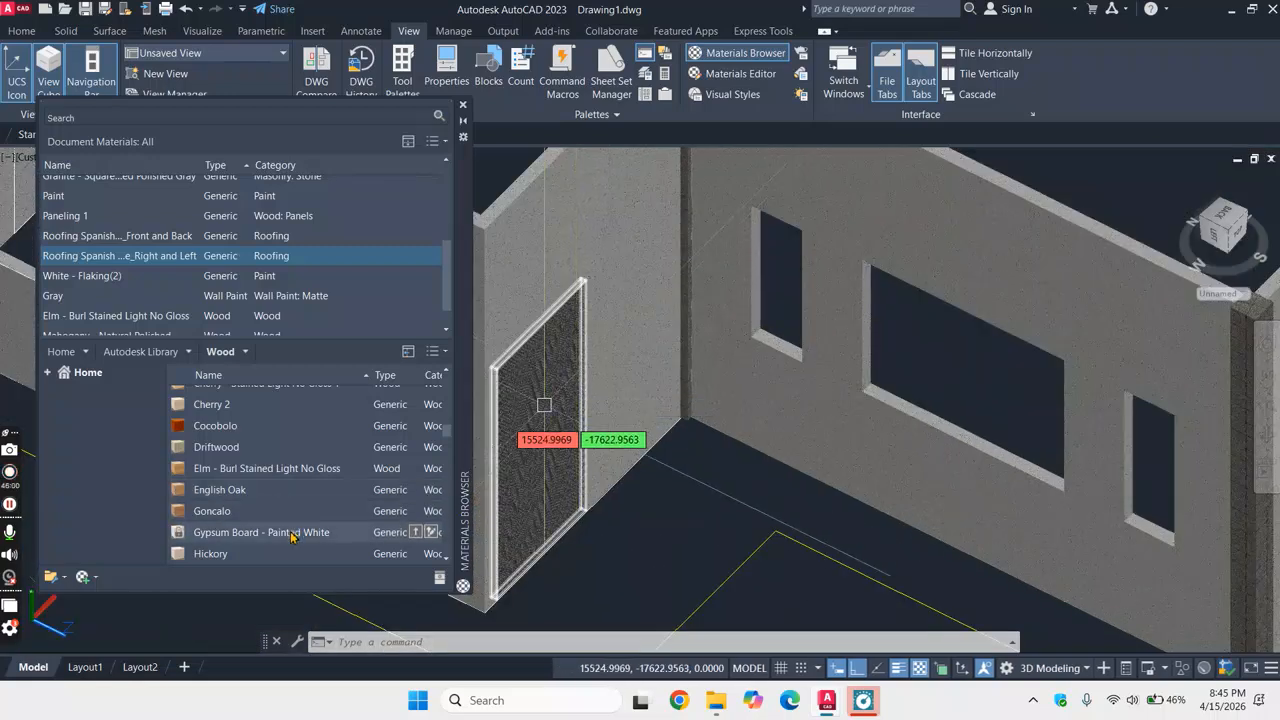
{"action": "scroll", "coordinate": [279, 508], "scroll_direction": "down", "scroll_amount": 5}
{"action": "left_click_drag", "start_coordinate": [300, 515], "coordinate": [566, 493]}
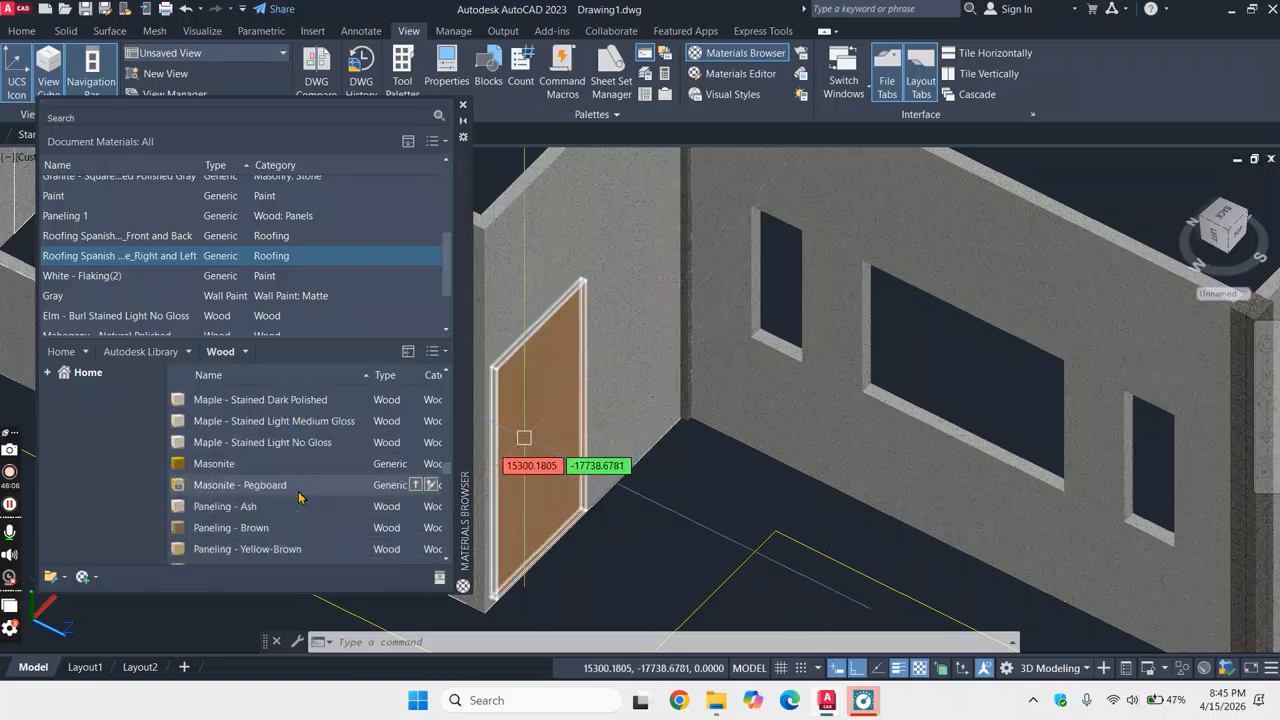
- Find the Teak materials in the Wood category and try one on the door panel
{"action": "scroll", "coordinate": [245, 508], "scroll_direction": "down", "scroll_amount": 5}
{"action": "scroll", "coordinate": [250, 486], "scroll_direction": "down", "scroll_amount": 5}
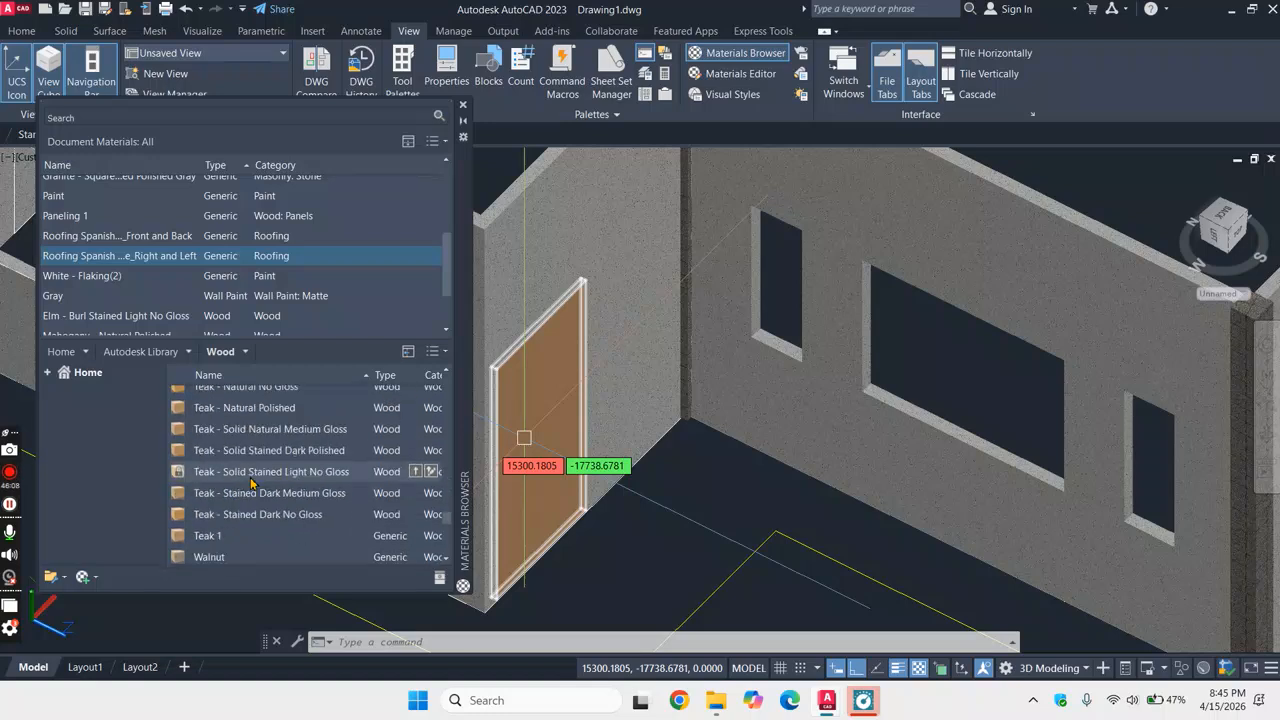
{"action": "scroll", "coordinate": [250, 483], "scroll_direction": "down", "scroll_amount": 10}
{"action": "scroll", "coordinate": [250, 483], "scroll_direction": "up", "scroll_amount": 7}
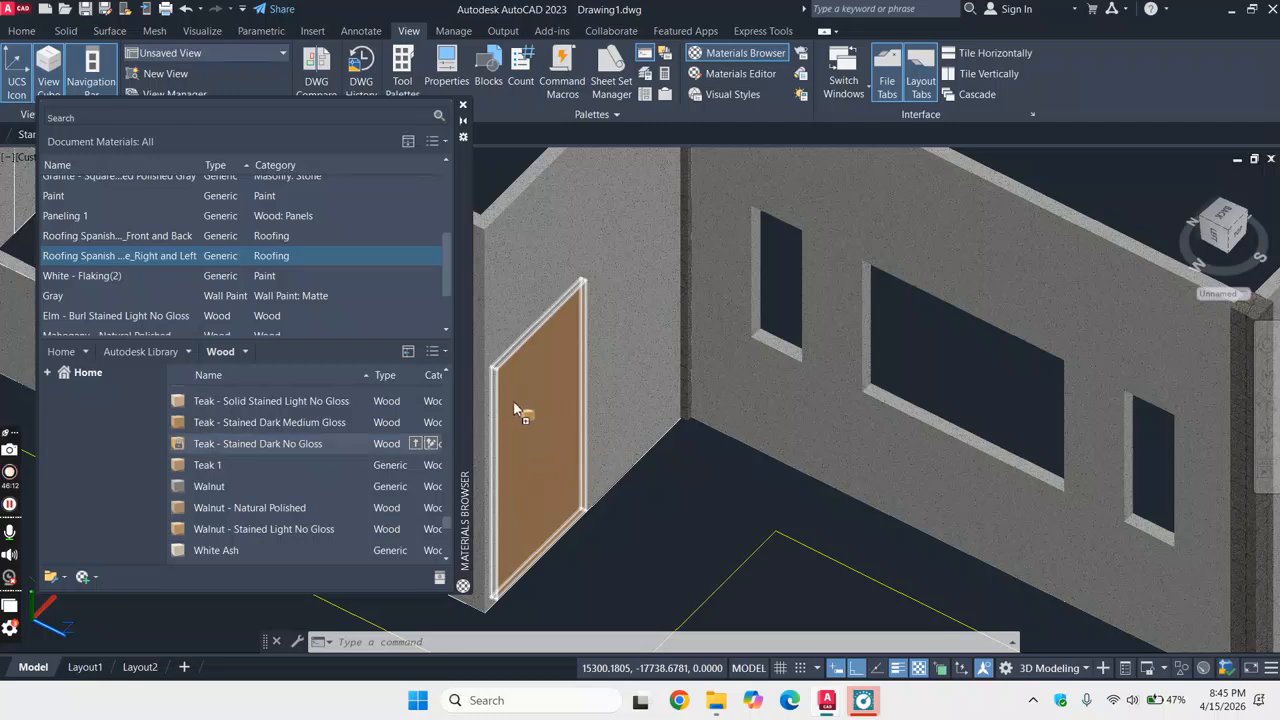
{"action": "left_click_drag", "start_coordinate": [533, 404], "coordinate": [532, 399]}
{"action": "scroll", "coordinate": [574, 385], "scroll_direction": "up", "scroll_amount": 6}
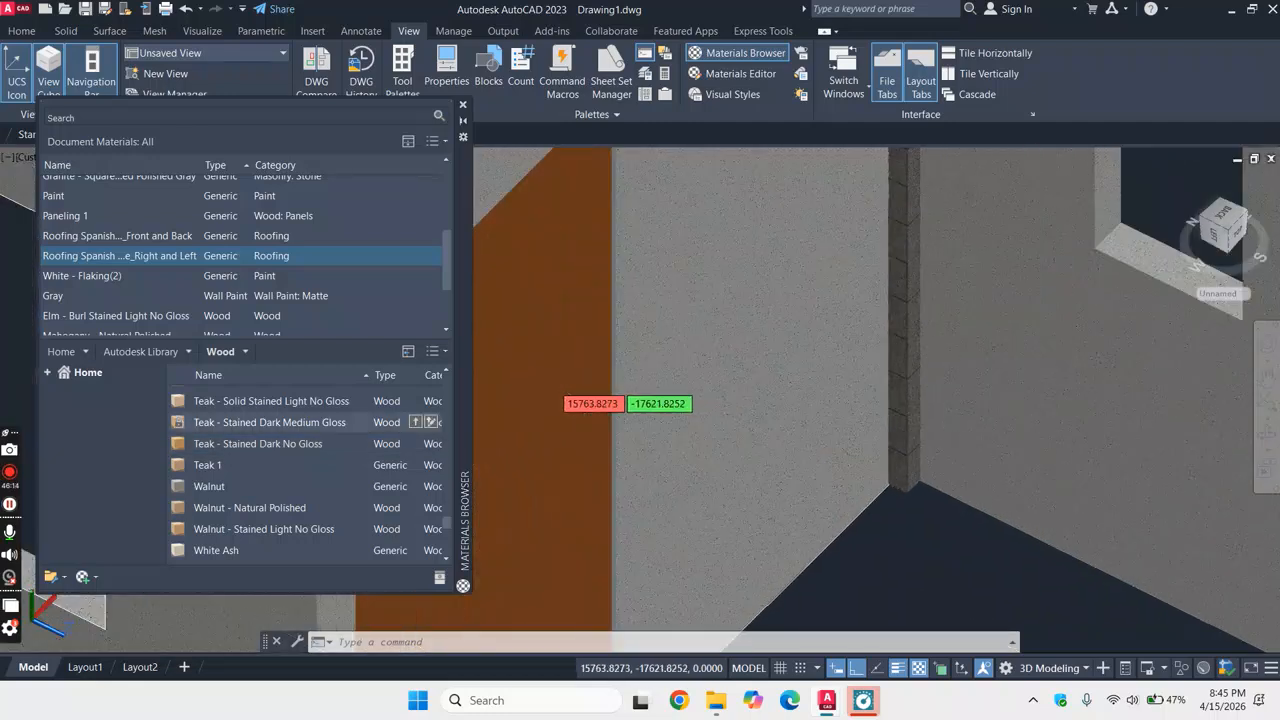
{"action": "scroll", "coordinate": [628, 404], "scroll_direction": "down", "scroll_amount": 6}
- Try Teak 1, Walnut and Walnut - Natural Polished on the door panel
{"action": "left_click_drag", "start_coordinate": [518, 408], "coordinate": [518, 402]}
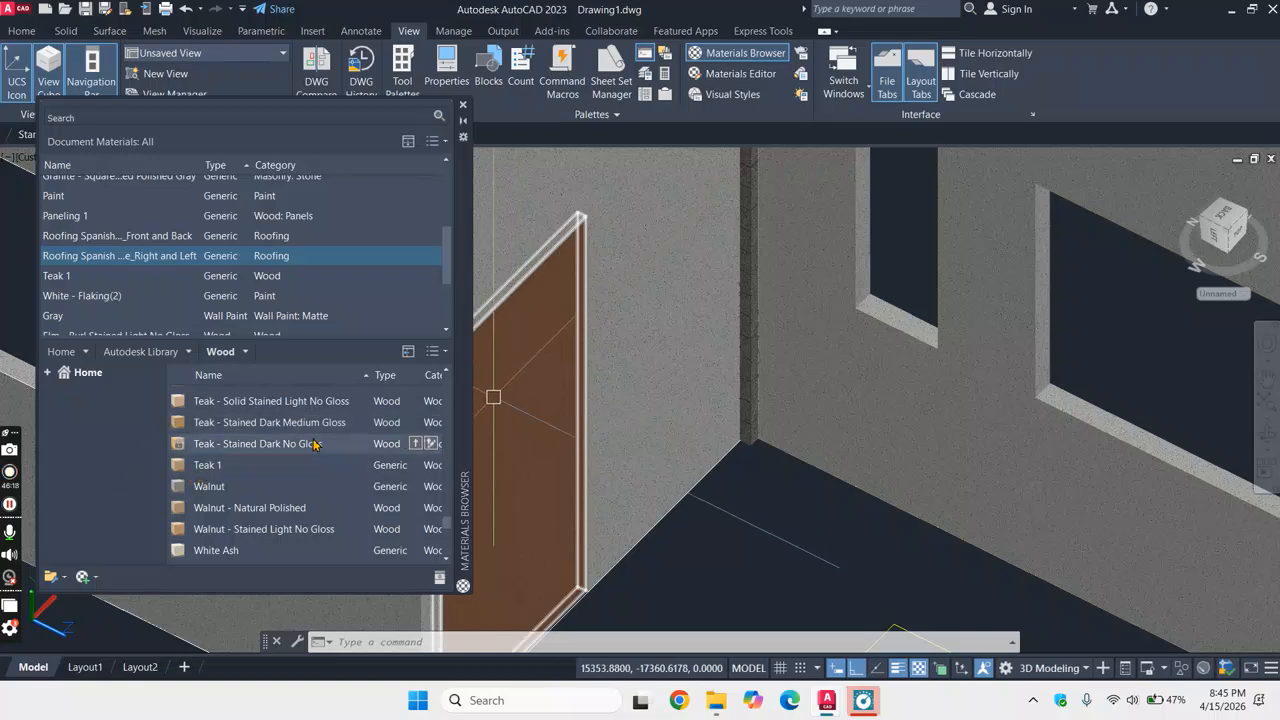
{"action": "left_click_drag", "start_coordinate": [270, 486], "coordinate": [527, 421]}
{"action": "left_click_drag", "start_coordinate": [323, 514], "coordinate": [503, 468]}
- Return to the Mahogany materials in the Wood category and apply one to the door panel
{"action": "scroll", "coordinate": [280, 490], "scroll_direction": "down", "scroll_amount": 5}
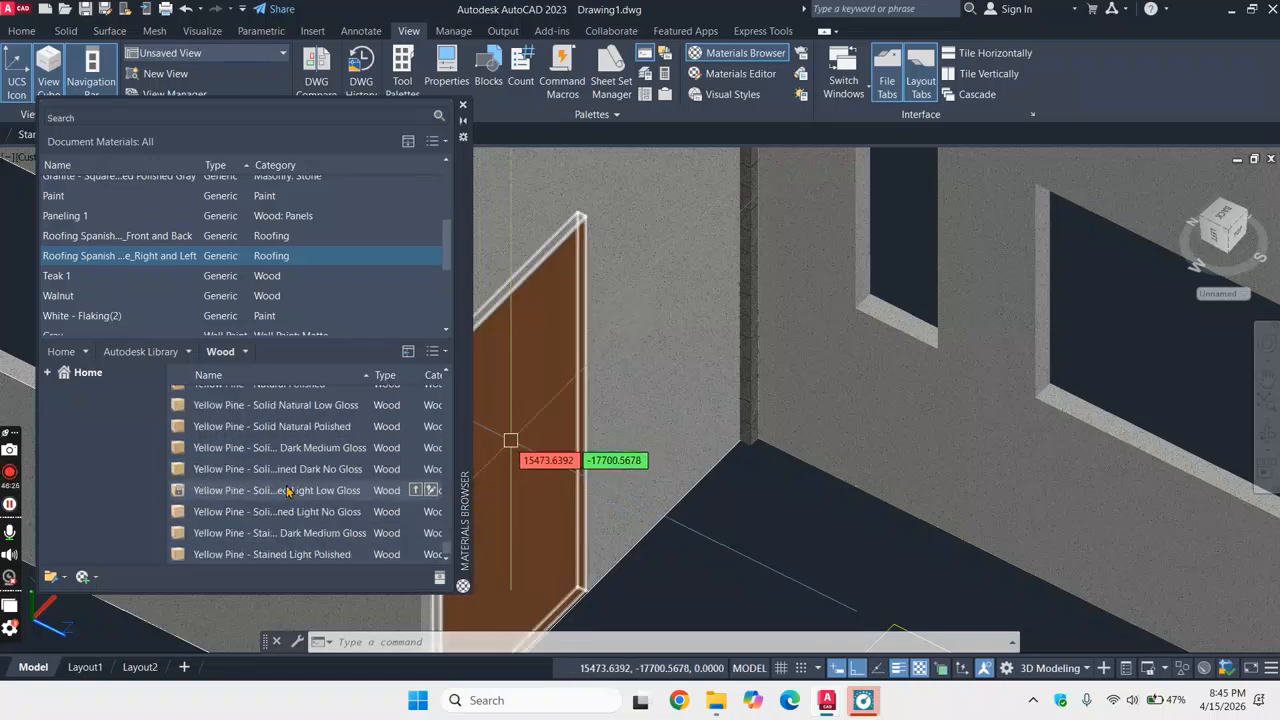
{"action": "scroll", "coordinate": [287, 490], "scroll_direction": "up", "scroll_amount": 5}
{"action": "scroll", "coordinate": [287, 490], "scroll_direction": "up", "scroll_amount": 3}
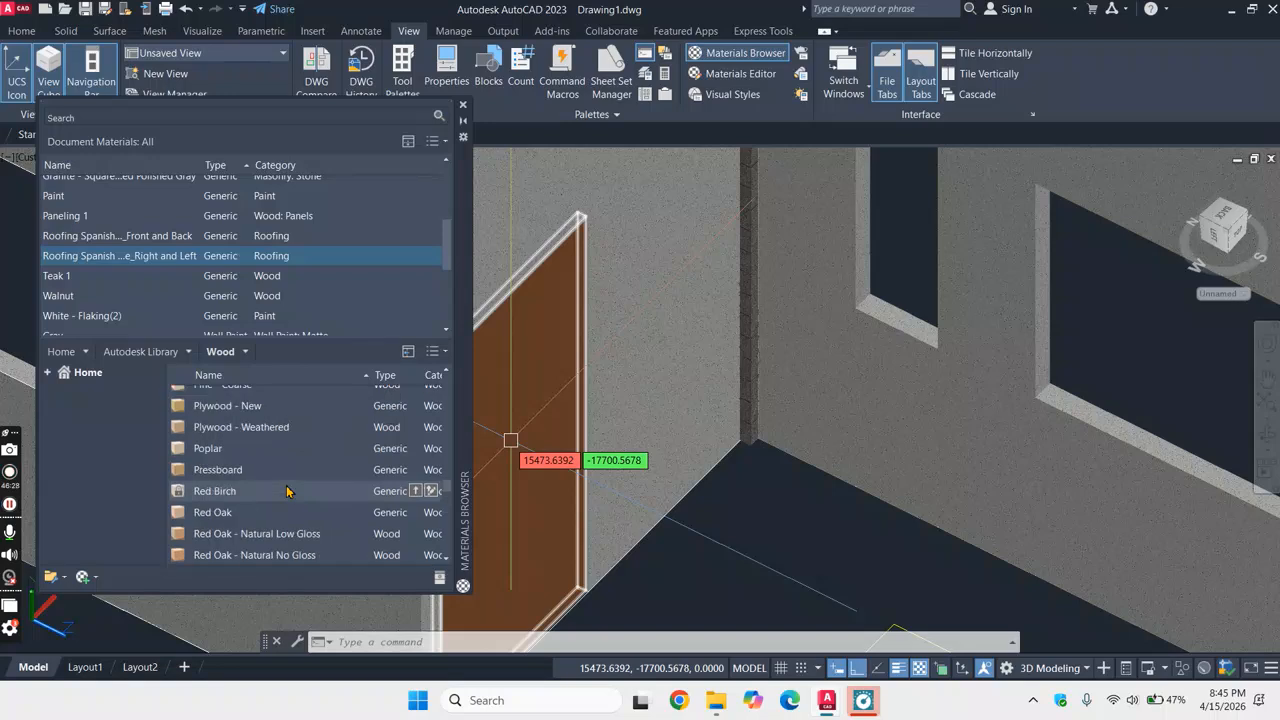
{"action": "scroll", "coordinate": [287, 490], "scroll_direction": "up", "scroll_amount": 3}
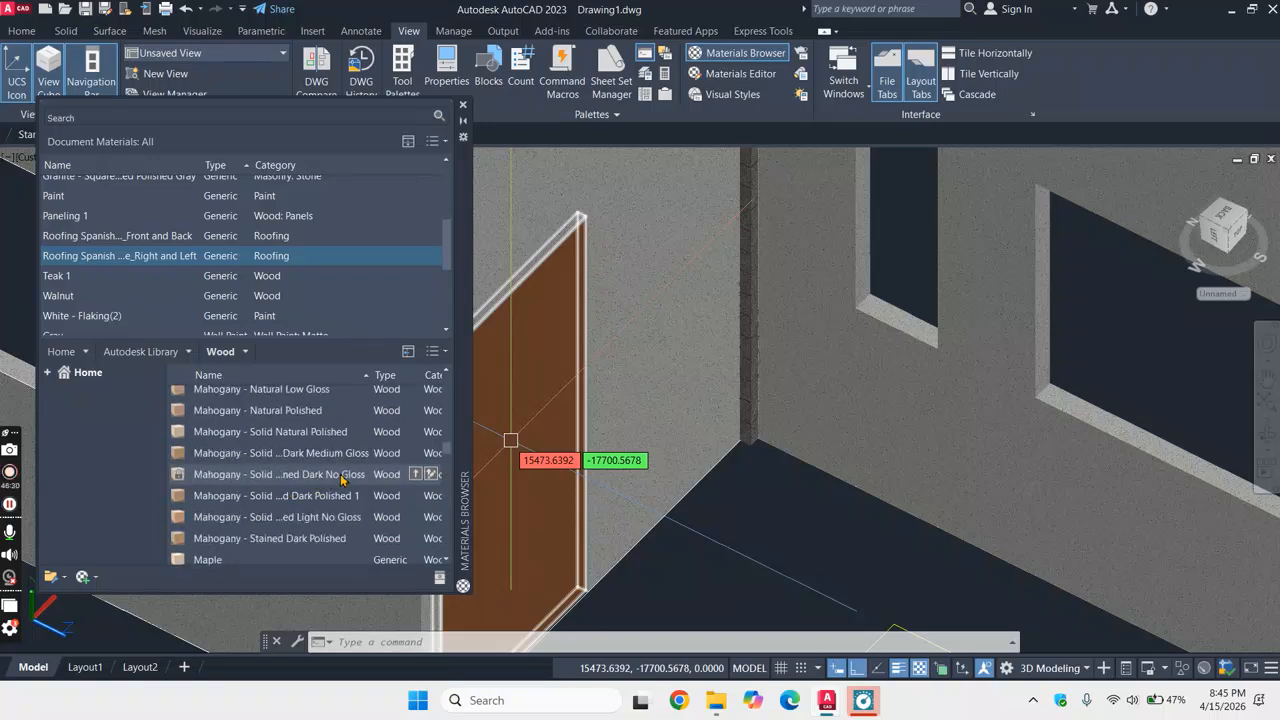
{"action": "left_click_drag", "start_coordinate": [338, 437], "coordinate": [557, 371]}
{"action": "scroll", "coordinate": [591, 428], "scroll_direction": "down", "scroll_amount": 3}
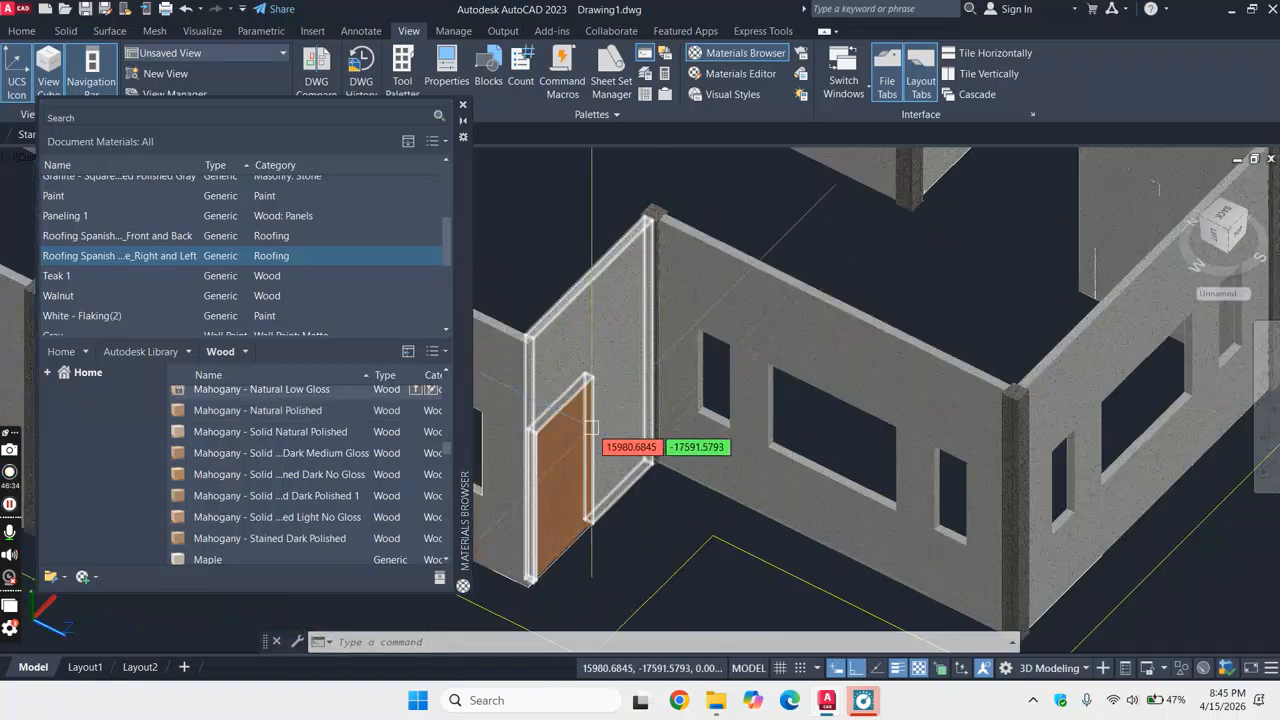
{"action": "scroll", "coordinate": [591, 428], "scroll_direction": "up", "scroll_amount": 5}
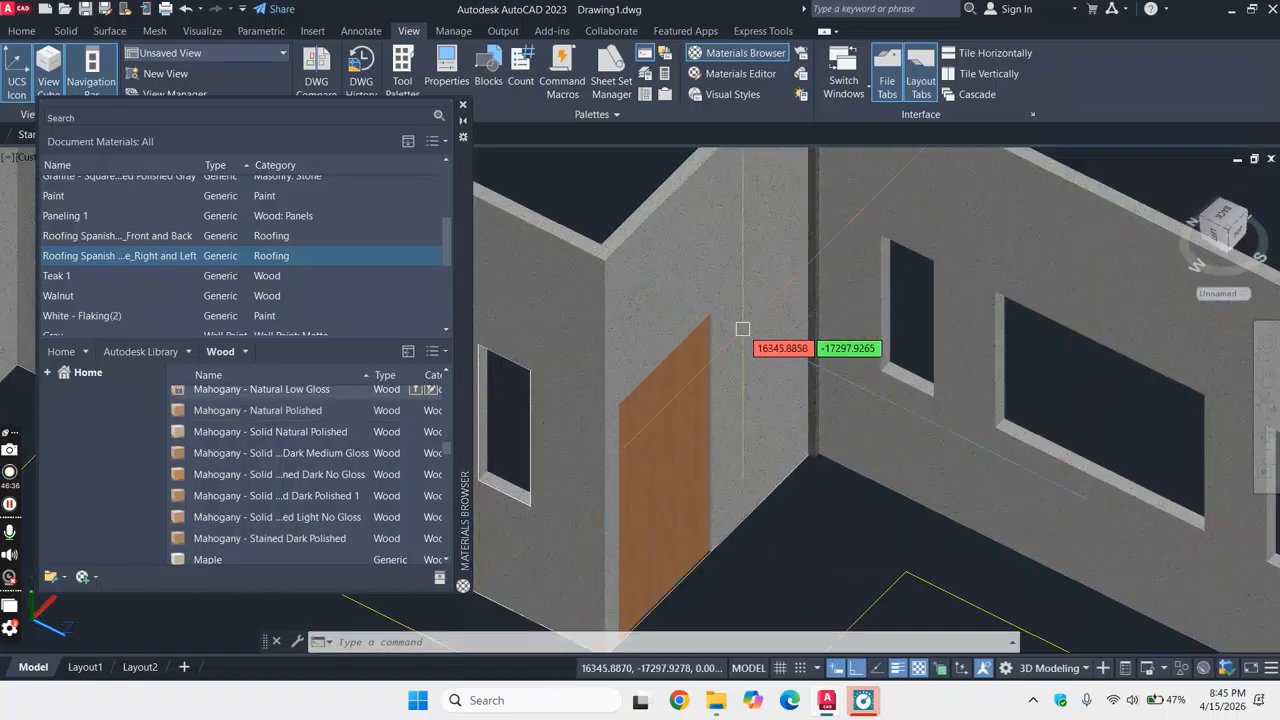
- Erase the leftover line along the wall base between the door and the adjoining column
{"action": "scroll", "coordinate": [722, 630], "scroll_direction": "up", "scroll_amount": 3}
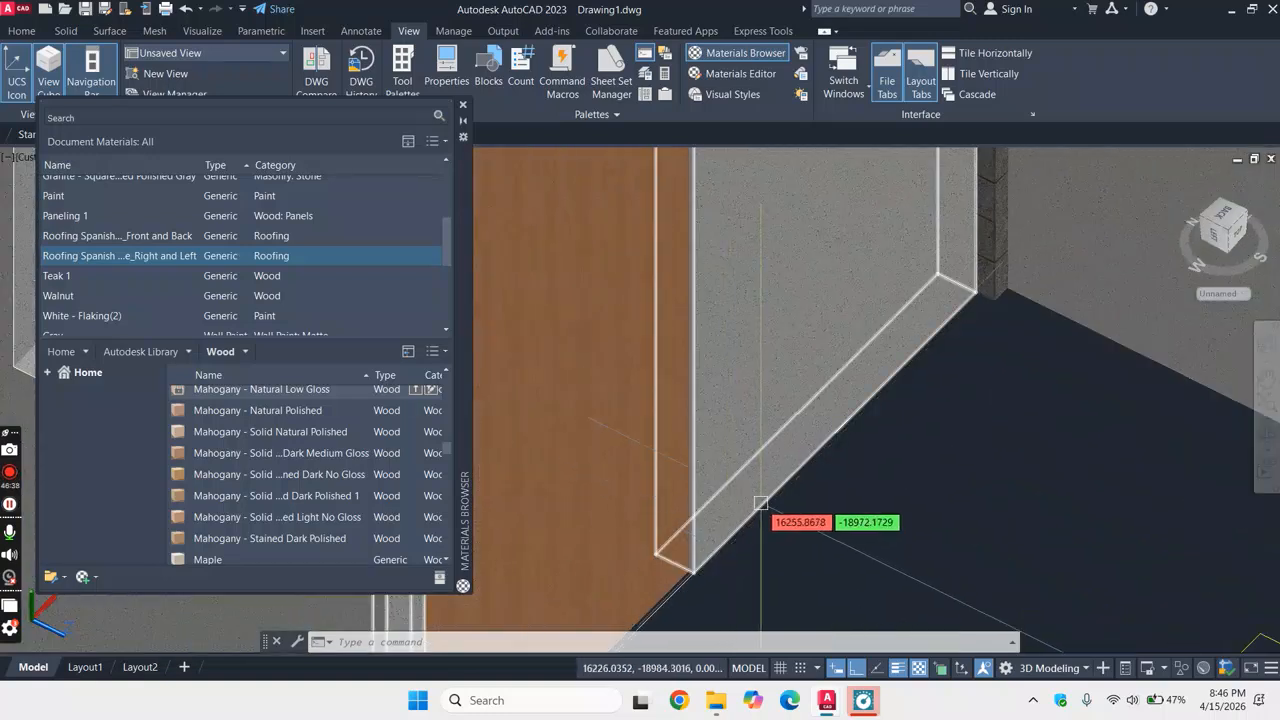
{"action": "scroll", "coordinate": [761, 503], "scroll_direction": "down", "scroll_amount": 3}
{"action": "scroll", "coordinate": [731, 542], "scroll_direction": "up", "scroll_amount": 2}
{"action": "left_click", "coordinate": [722, 537]}
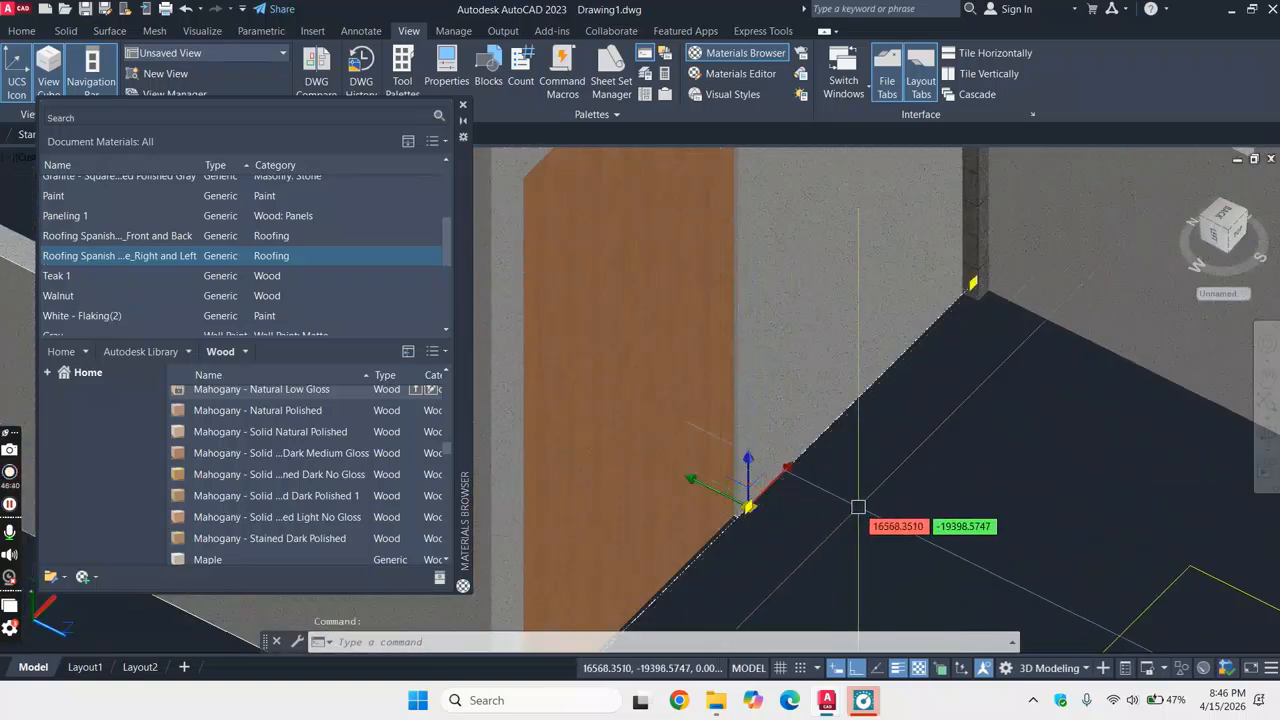
{"action": "key", "text": "Delete"}
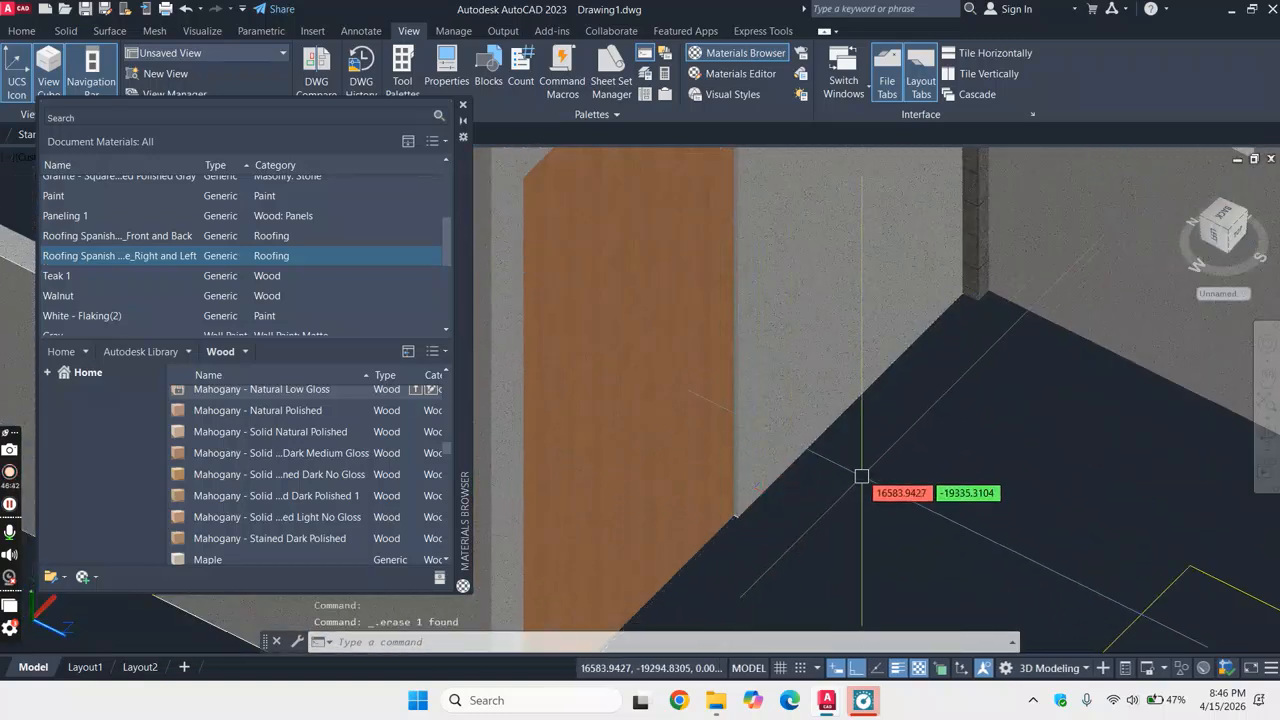
{"action": "scroll", "coordinate": [861, 510], "scroll_direction": "down", "scroll_amount": 3}
{"action": "scroll", "coordinate": [830, 470], "scroll_direction": "up", "scroll_amount": 2}
{"action": "scroll", "coordinate": [820, 435], "scroll_direction": "down", "scroll_amount": 1}
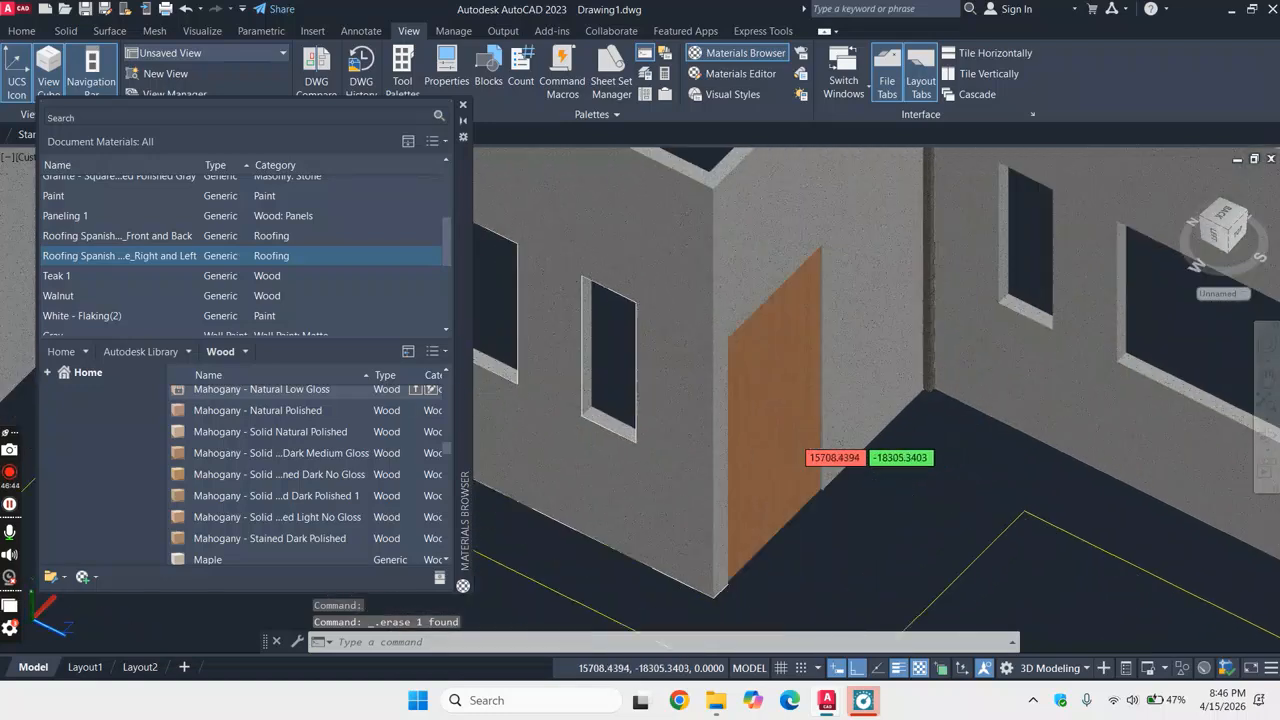
- Close the Materials Browser and switch the model's visual style to 2D Wireframe
{"action": "scroll", "coordinate": [800, 440], "scroll_direction": "up", "scroll_amount": 3}
{"action": "left_click", "coordinate": [795, 460]}
{"action": "right_click", "coordinate": [946, 513]}
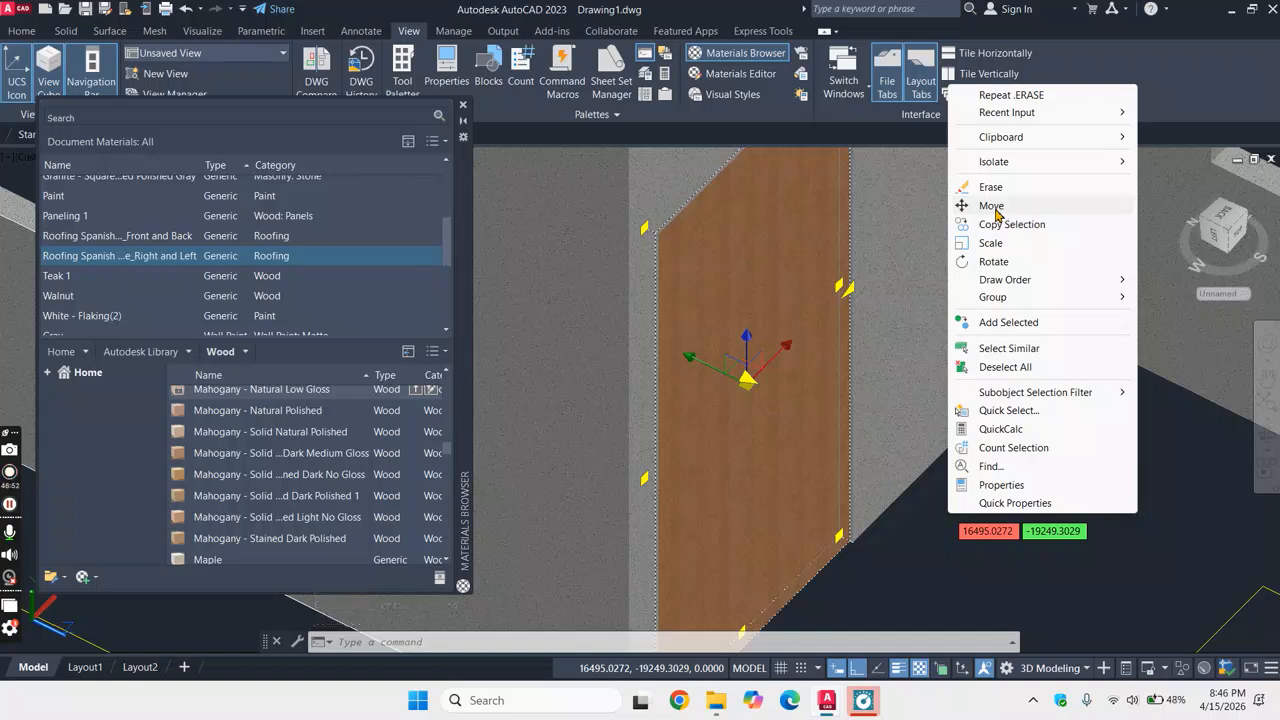
{"action": "left_click", "coordinate": [462, 106]}
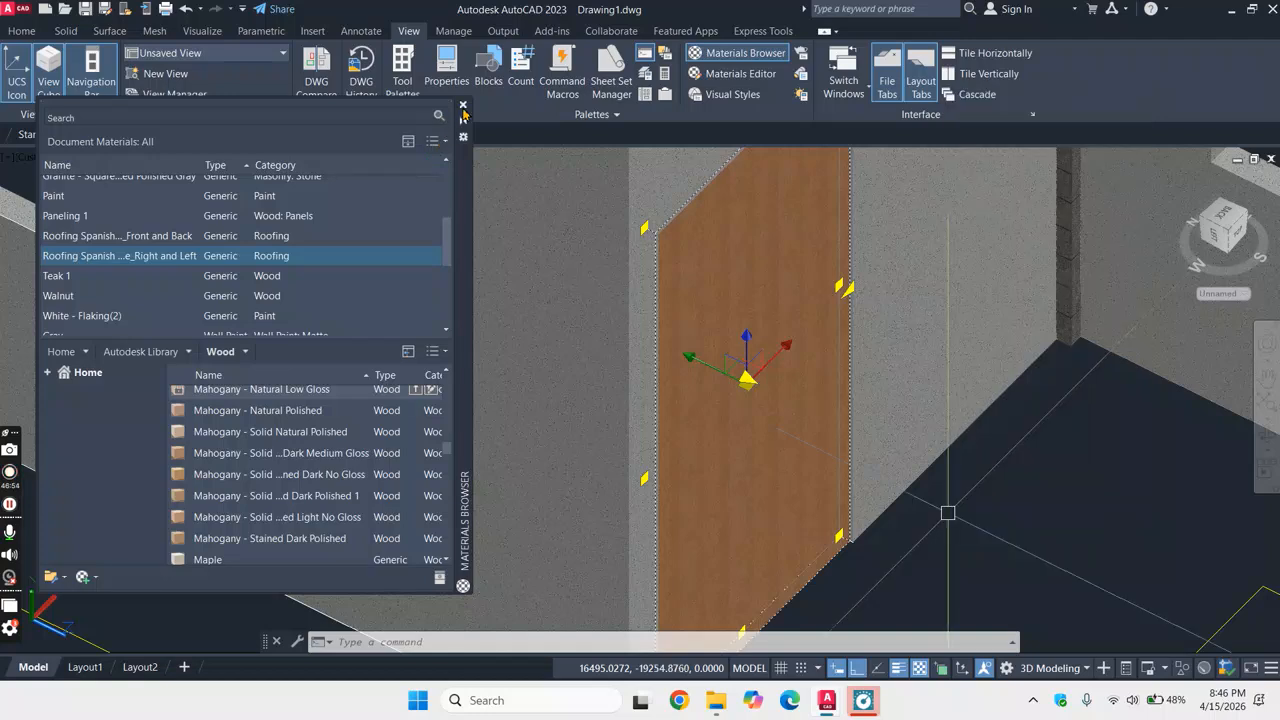
{"action": "left_click", "coordinate": [462, 106]}
{"action": "left_click", "coordinate": [110, 162]}
{"action": "left_click", "coordinate": [157, 197]}
- Move the door panel from its inner bottom corner to the door opening's inner corner at the end of the swing arc
{"action": "scroll", "coordinate": [846, 366], "scroll_direction": "down", "scroll_amount": 3}
{"action": "scroll", "coordinate": [826, 520], "scroll_direction": "up", "scroll_amount": 5}
{"action": "scroll", "coordinate": [700, 455], "scroll_direction": "up", "scroll_amount": 4}
{"action": "left_click", "coordinate": [686, 475]}
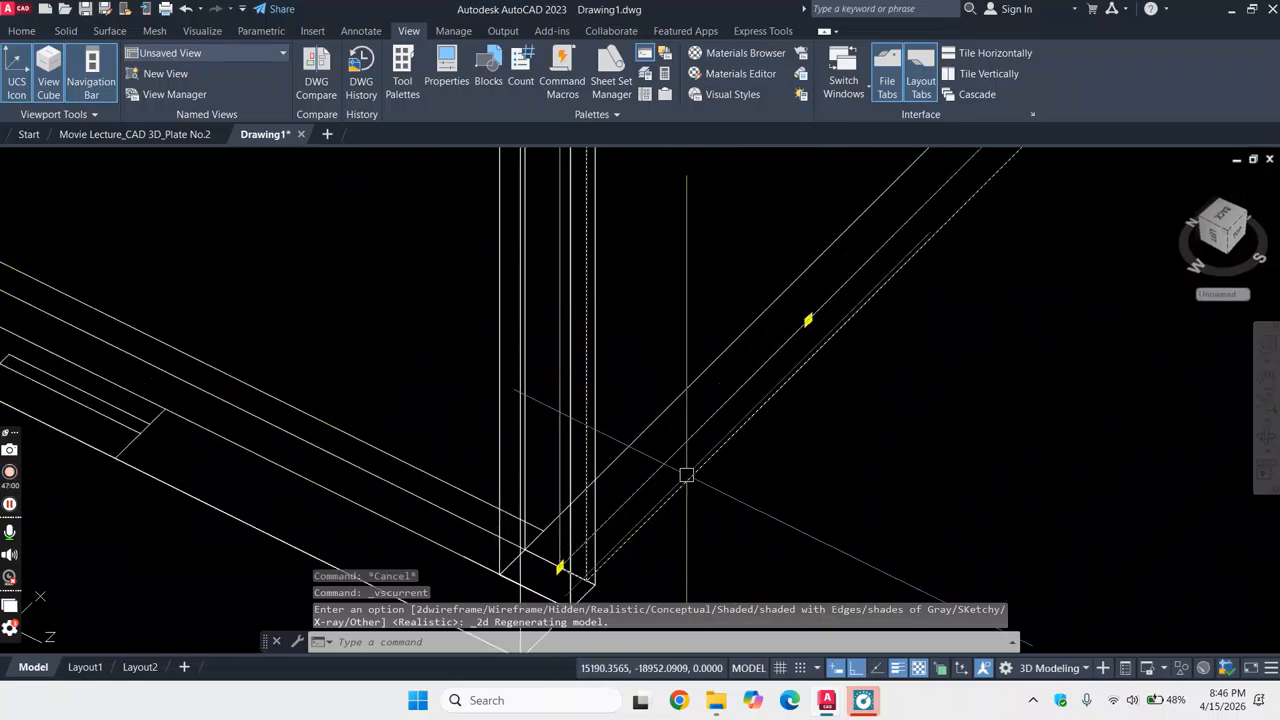
{"action": "scroll", "coordinate": [710, 482], "scroll_direction": "down", "scroll_amount": 2}
{"action": "scroll", "coordinate": [850, 345], "scroll_direction": "up", "scroll_amount": 3}
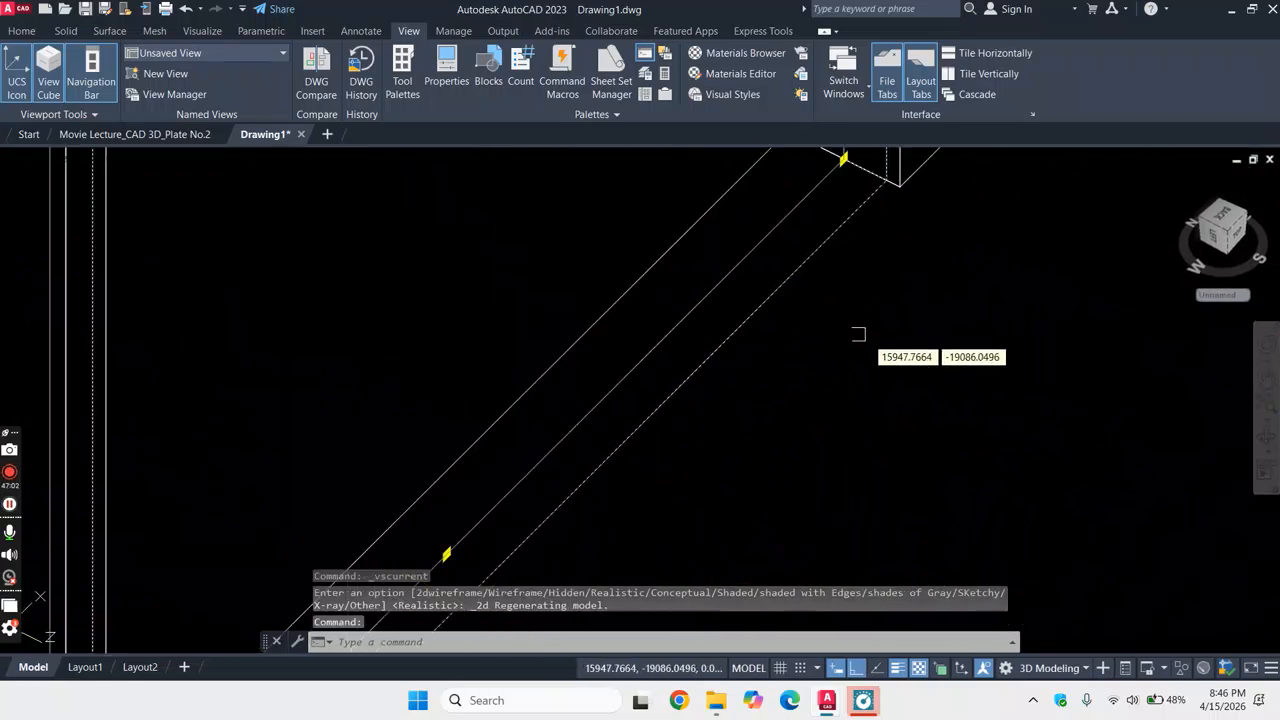
{"action": "scroll", "coordinate": [870, 340], "scroll_direction": "down", "scroll_amount": 3}
{"action": "right_click", "coordinate": [903, 350]}
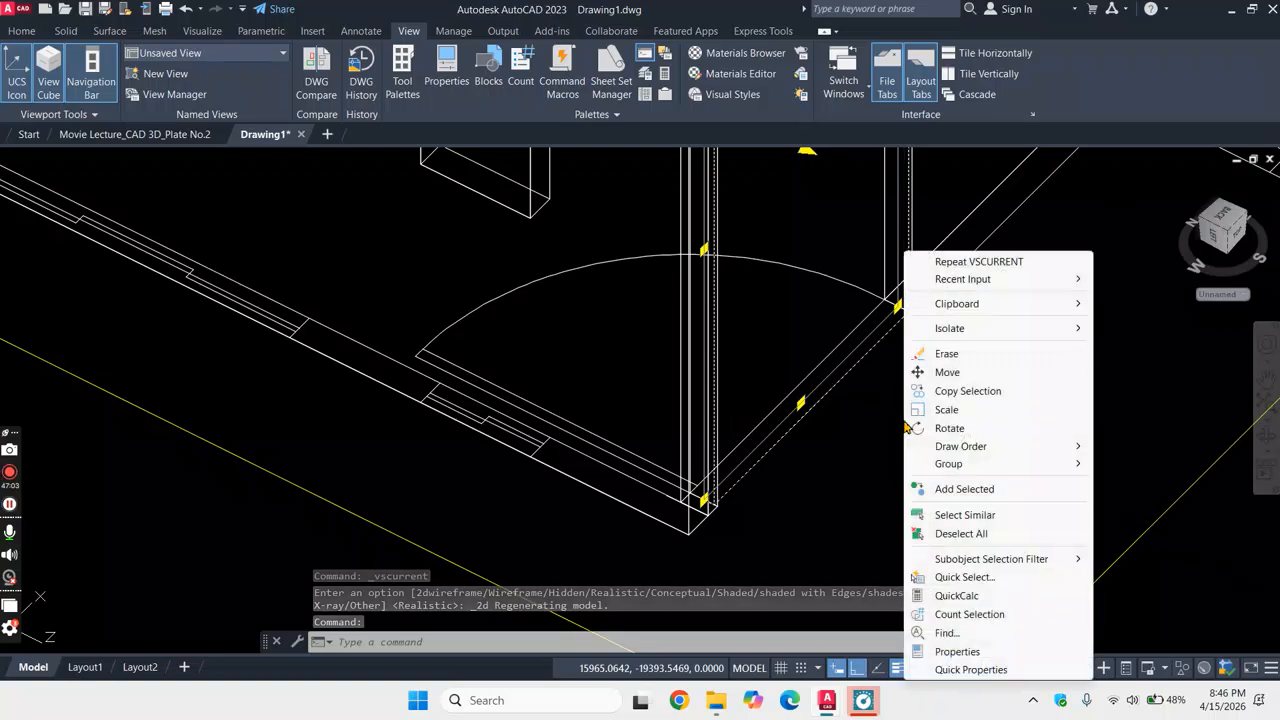
{"action": "left_click", "coordinate": [947, 372]}
{"action": "scroll", "coordinate": [880, 275], "scroll_direction": "up", "scroll_amount": 5}
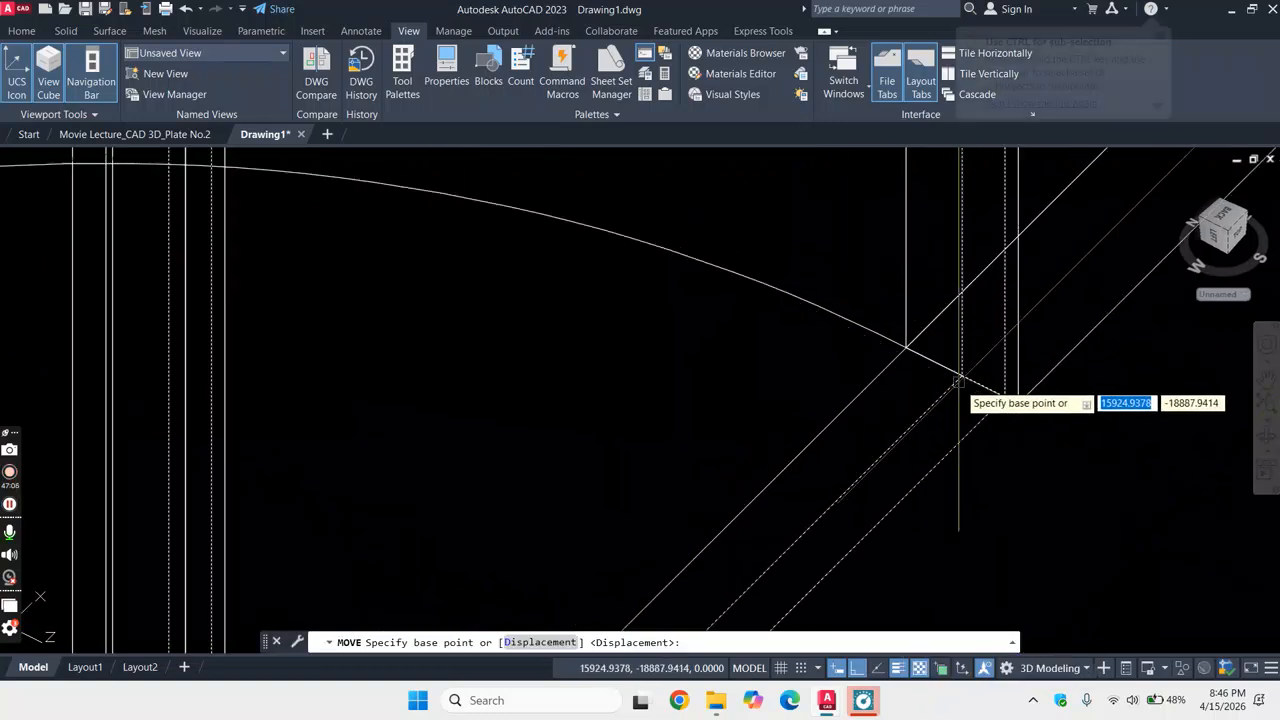
{"action": "left_click", "coordinate": [961, 375]}
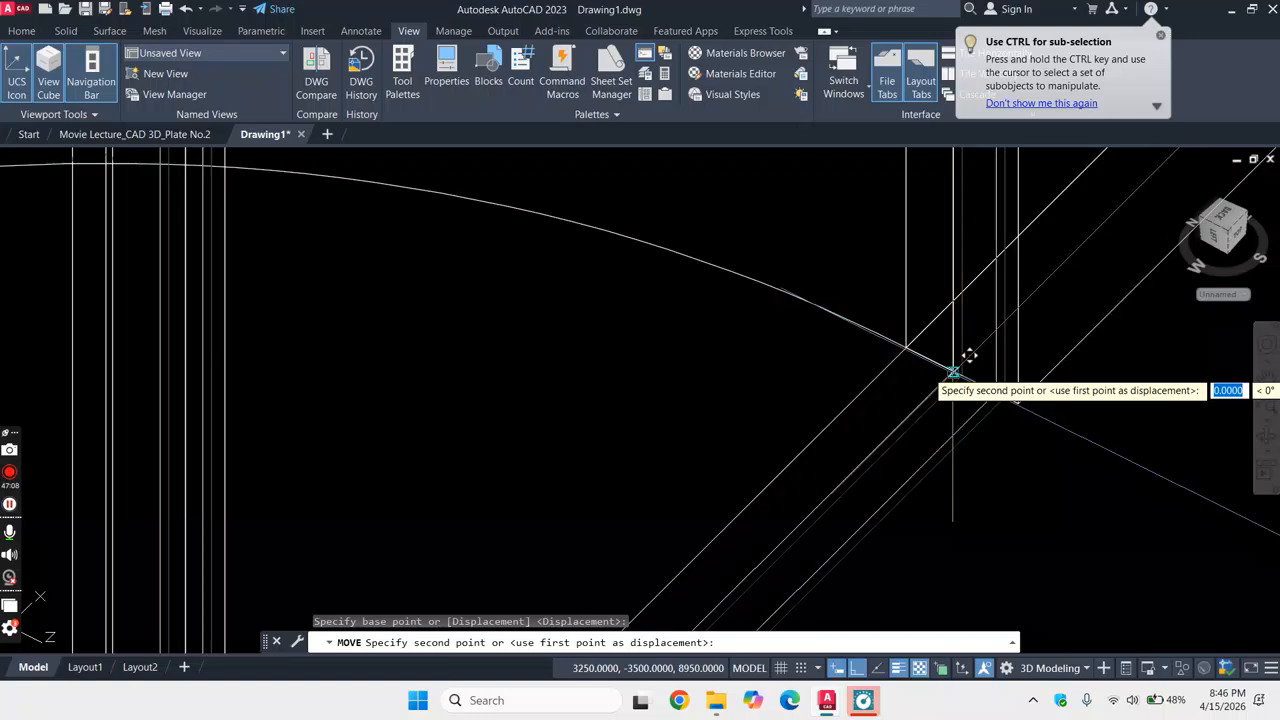
{"action": "left_click", "coordinate": [922, 330]}
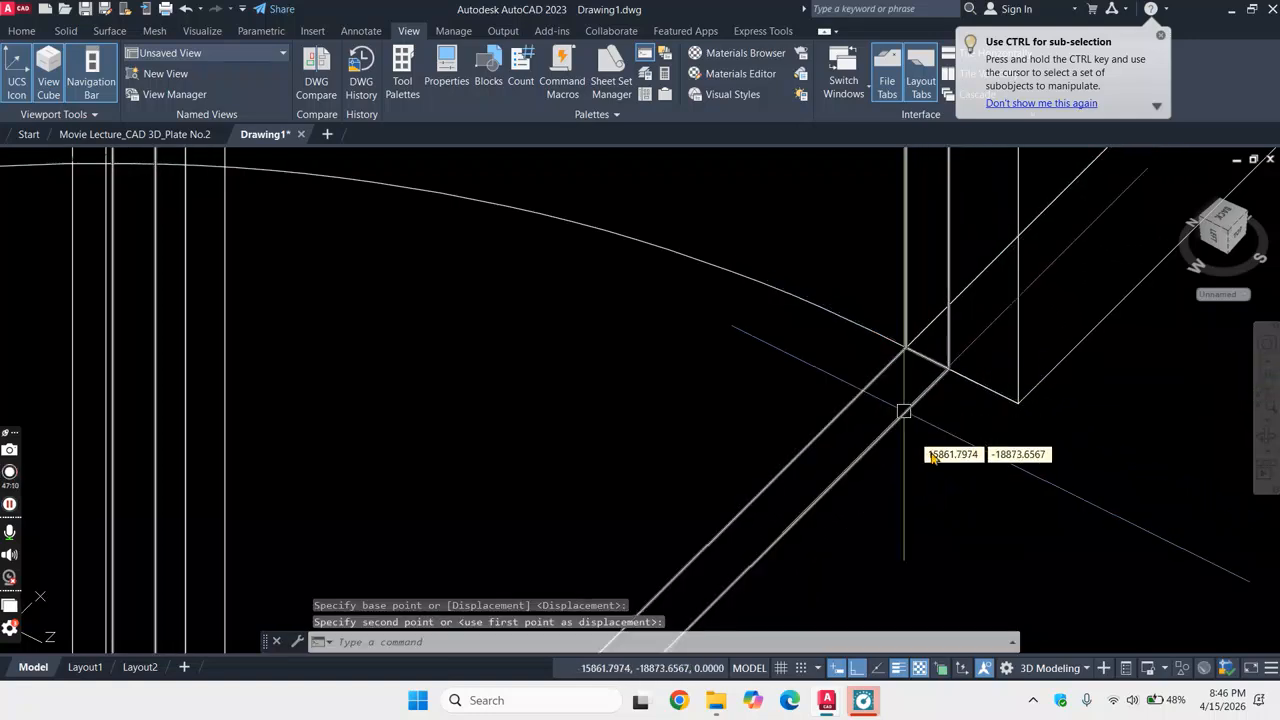
{"action": "scroll", "coordinate": [1048, 520], "scroll_direction": "down", "scroll_amount": 3}
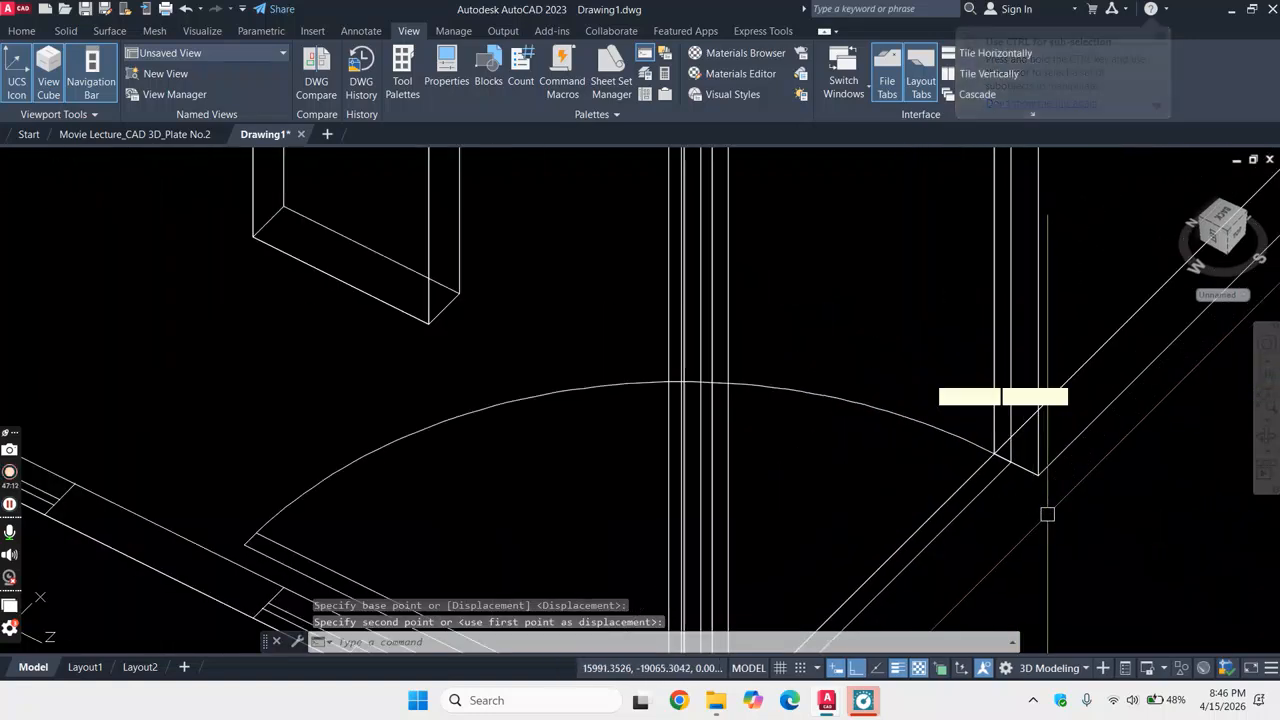
{"action": "key", "text": "Escape"}
- Switch the model's visual style back to Realistic
{"action": "left_click", "coordinate": [118, 158]}
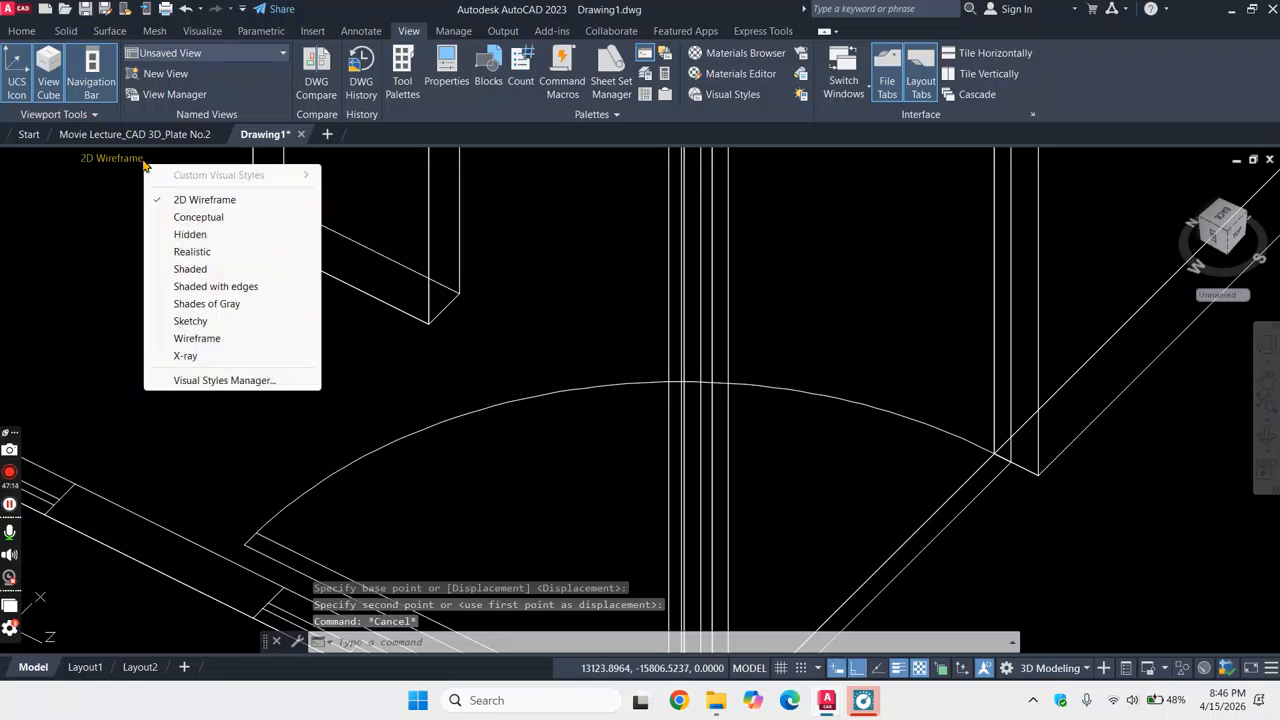
{"action": "left_click", "coordinate": [203, 254]}
{"action": "scroll", "coordinate": [245, 276], "scroll_direction": "down", "scroll_amount": 3}
{"action": "scroll", "coordinate": [514, 251], "scroll_direction": "down", "scroll_amount": 3}
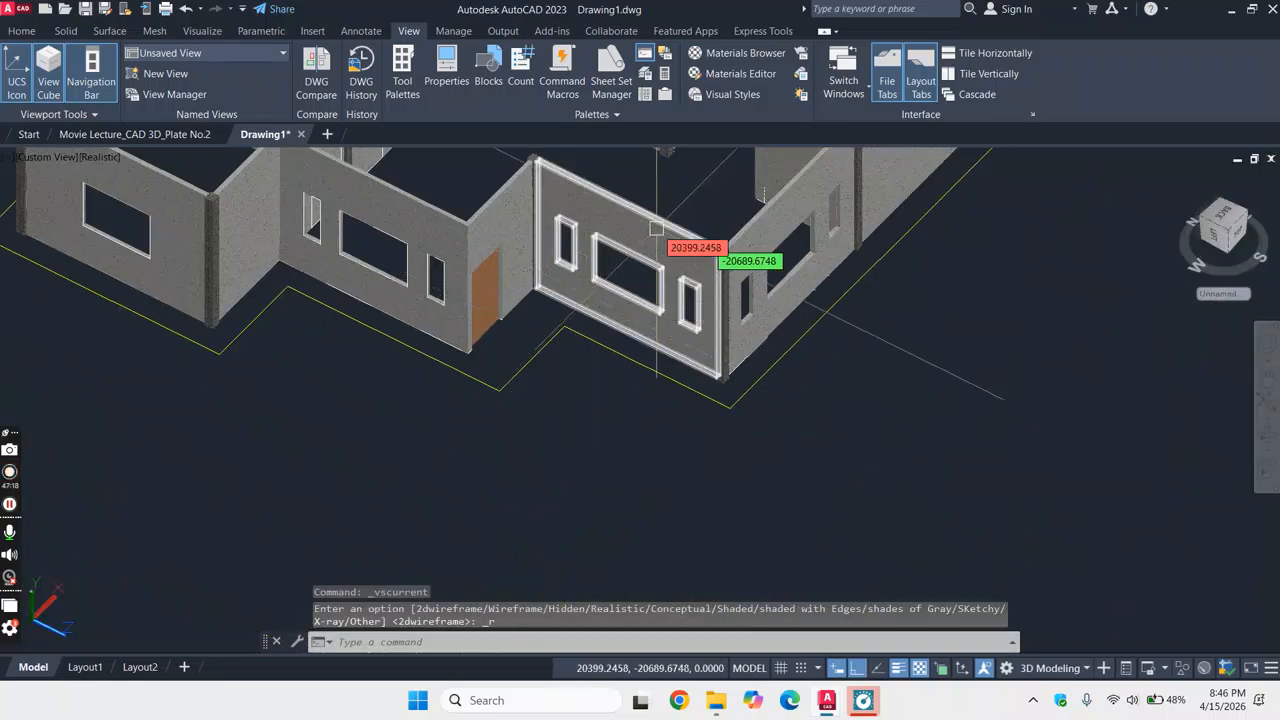
- Turn on the Roof 3D layer and close the layer manager to show the whole house
{"action": "type", "text": "LA"}
{"action": "key", "text": "Return"}
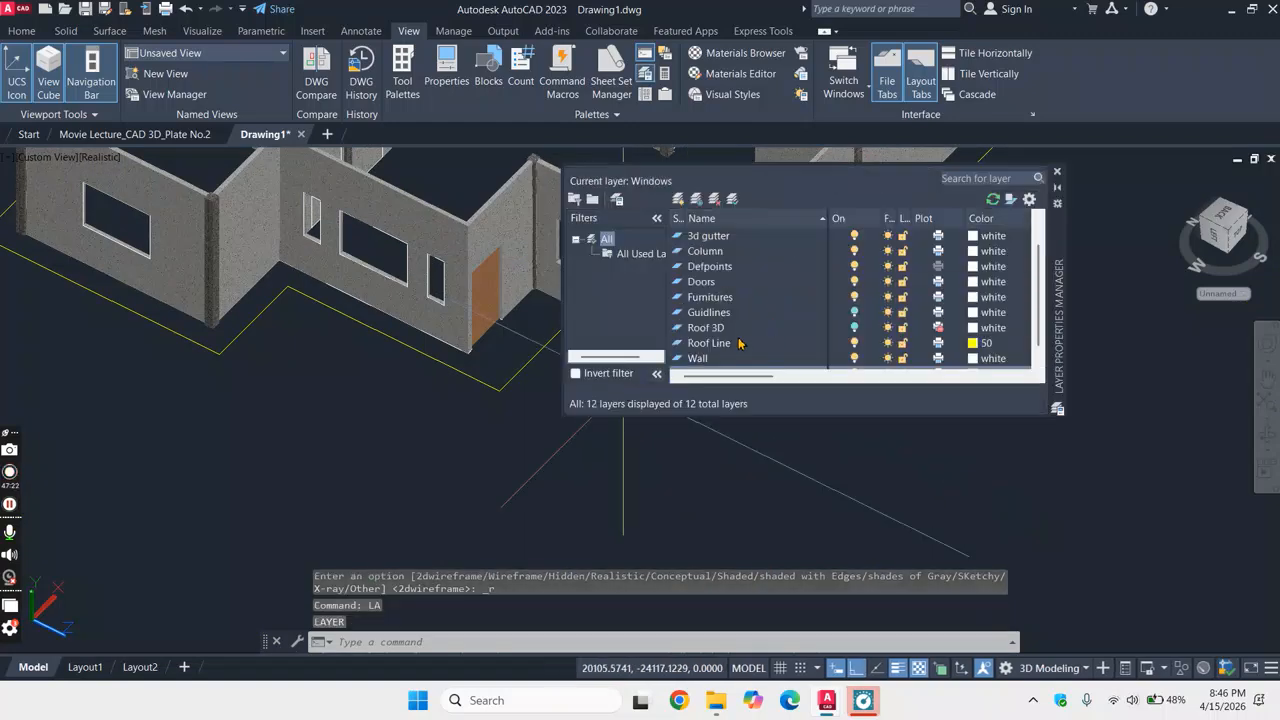
{"action": "left_click", "coordinate": [855, 328]}
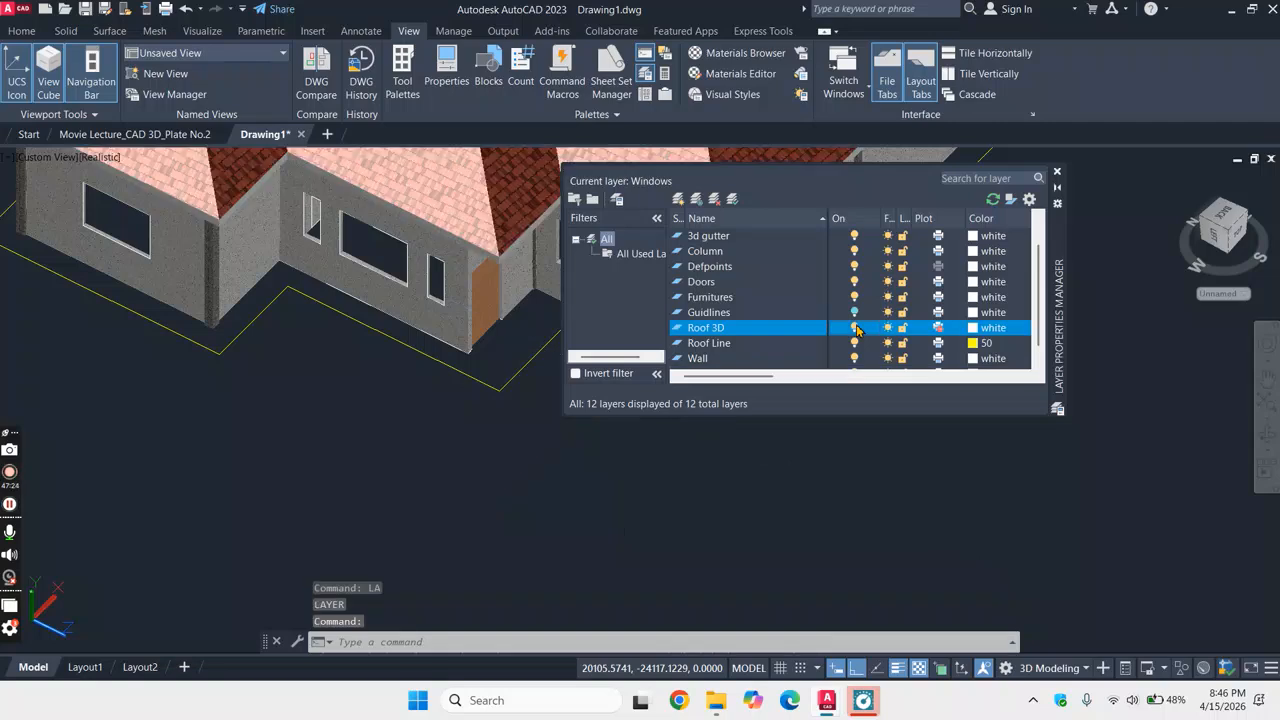
{"action": "left_click", "coordinate": [1057, 172]}
{"action": "scroll", "coordinate": [854, 337], "scroll_direction": "down", "scroll_amount": 4}
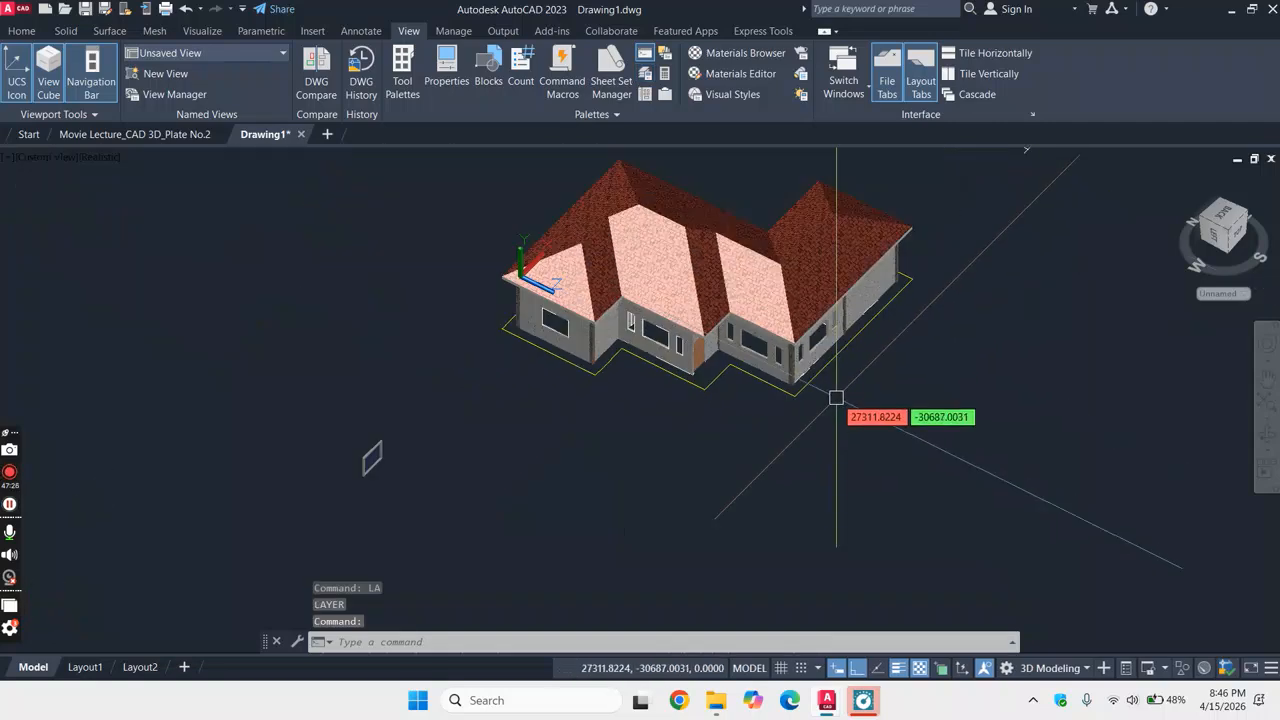
- Orbit around the house and examine its roof, front walls and side wall from several distances
{"action": "scroll", "coordinate": [931, 269], "scroll_direction": "up", "scroll_amount": 3}
{"action": "scroll", "coordinate": [931, 269], "scroll_direction": "down", "scroll_amount": 4}
{"action": "scroll", "coordinate": [931, 269], "scroll_direction": "up", "scroll_amount": 4}
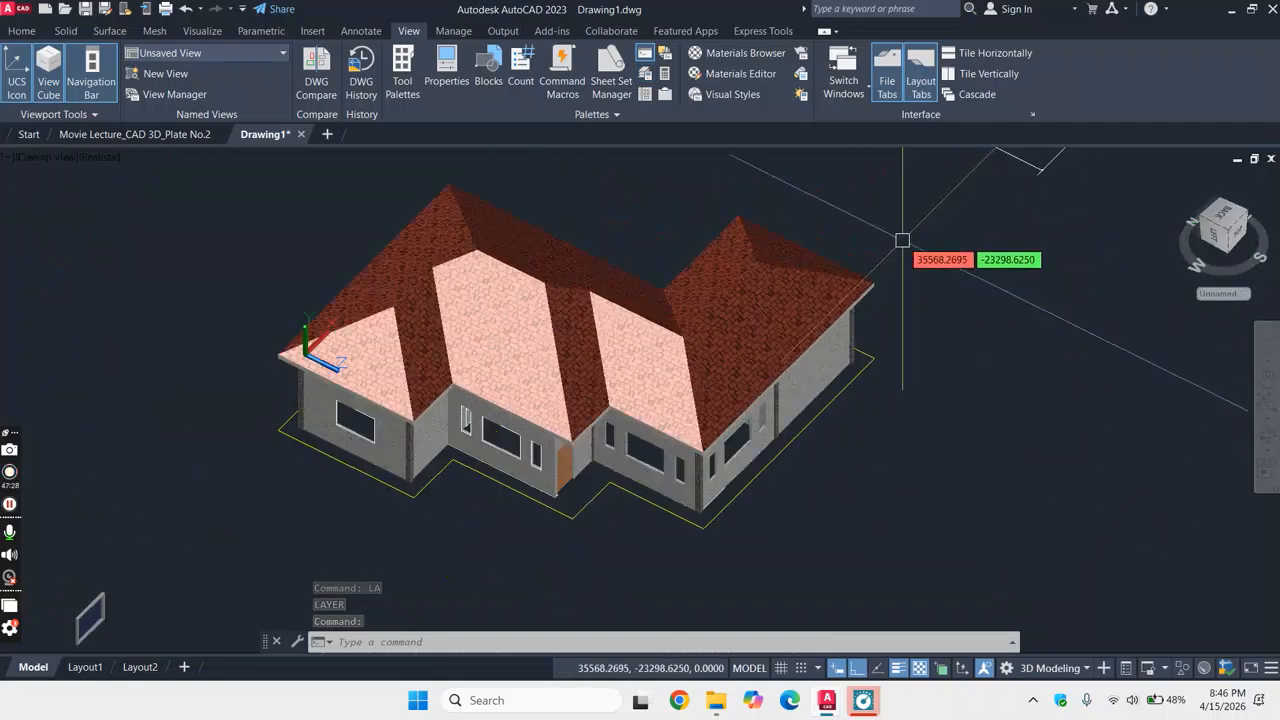
{"action": "scroll", "coordinate": [931, 269], "scroll_direction": "down", "scroll_amount": 4}
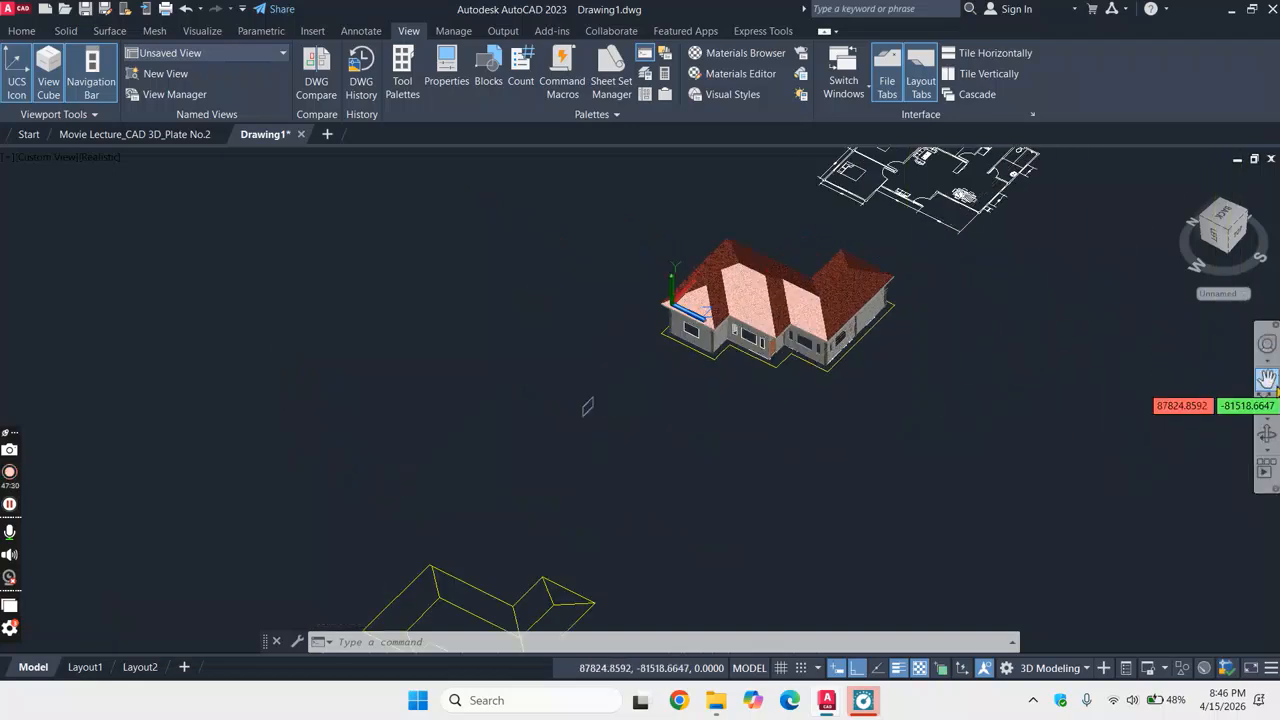
{"action": "left_click", "coordinate": [1267, 438]}
{"action": "left_click_drag", "start_coordinate": [1057, 323], "coordinate": [1022, 299]}
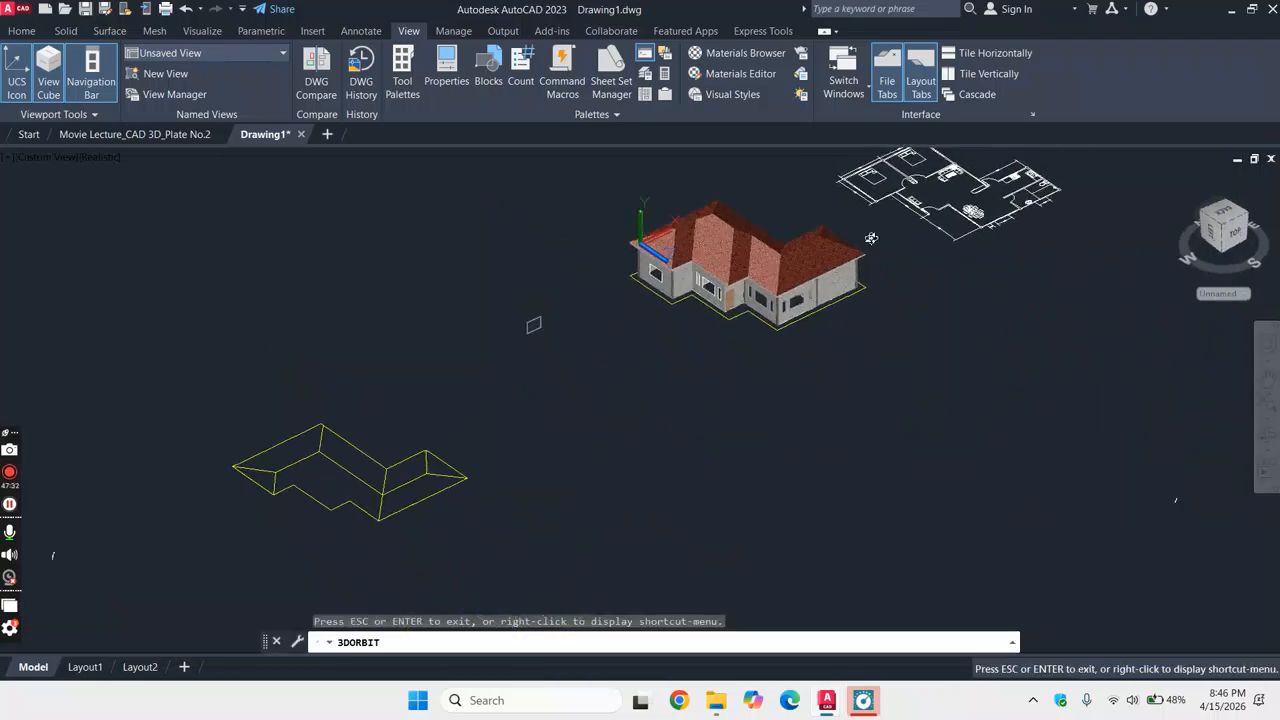
{"action": "scroll", "coordinate": [871, 239], "scroll_direction": "up", "scroll_amount": 2}
{"action": "scroll", "coordinate": [853, 252], "scroll_direction": "up", "scroll_amount": 3}
{"action": "scroll", "coordinate": [853, 252], "scroll_direction": "up", "scroll_amount": 4}
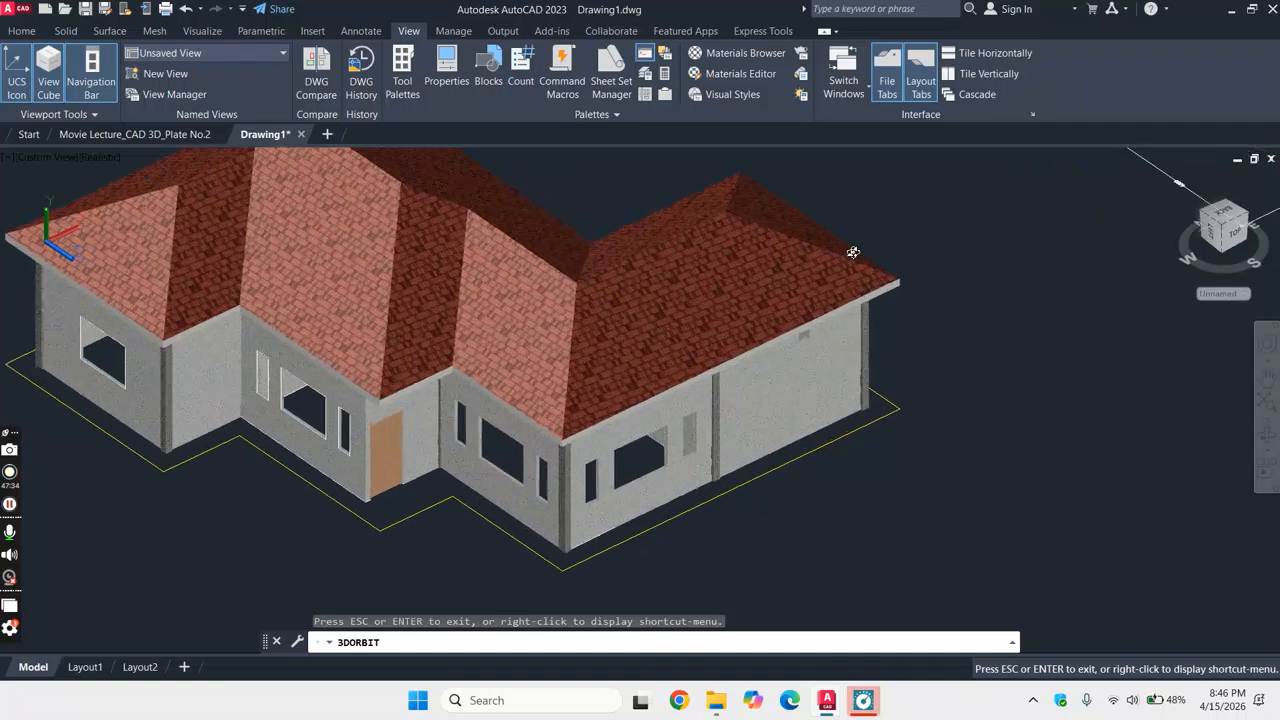
{"action": "scroll", "coordinate": [888, 333], "scroll_direction": "down", "scroll_amount": 2}
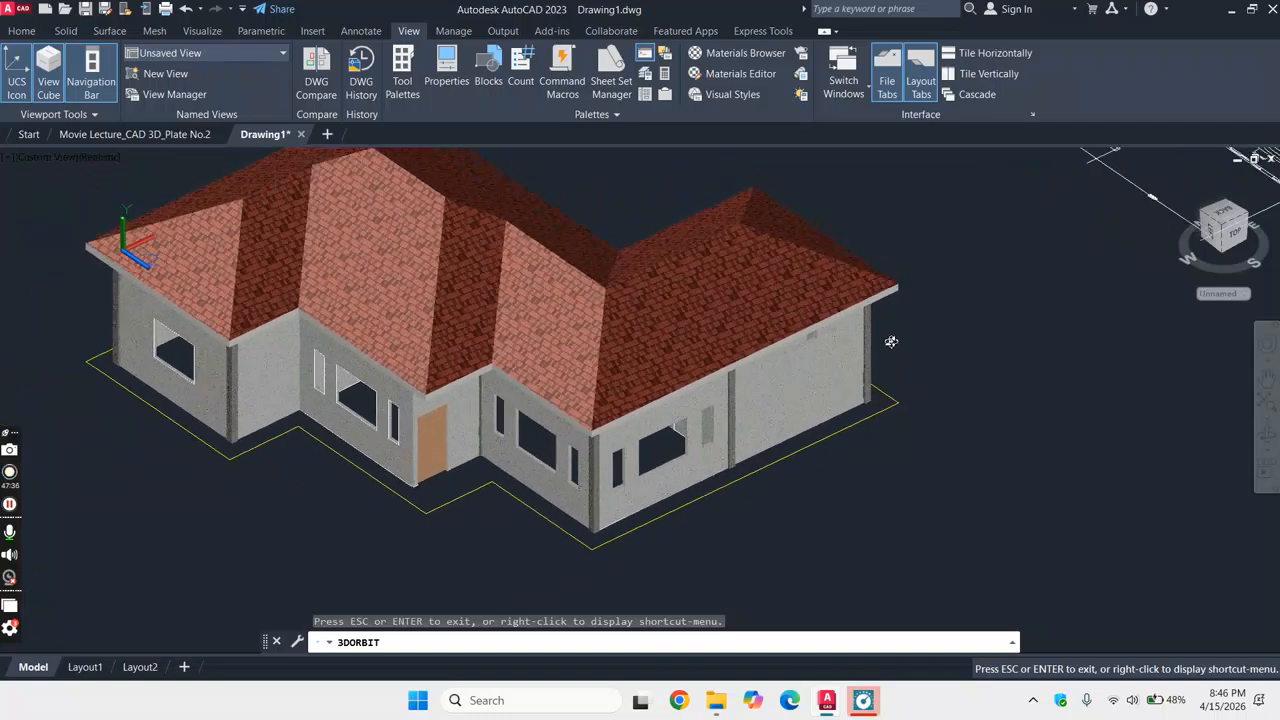
{"action": "scroll", "coordinate": [891, 391], "scroll_direction": "up", "scroll_amount": 2}
{"action": "key", "text": "Escape"}
{"action": "scroll", "coordinate": [940, 366], "scroll_direction": "up", "scroll_amount": 2}
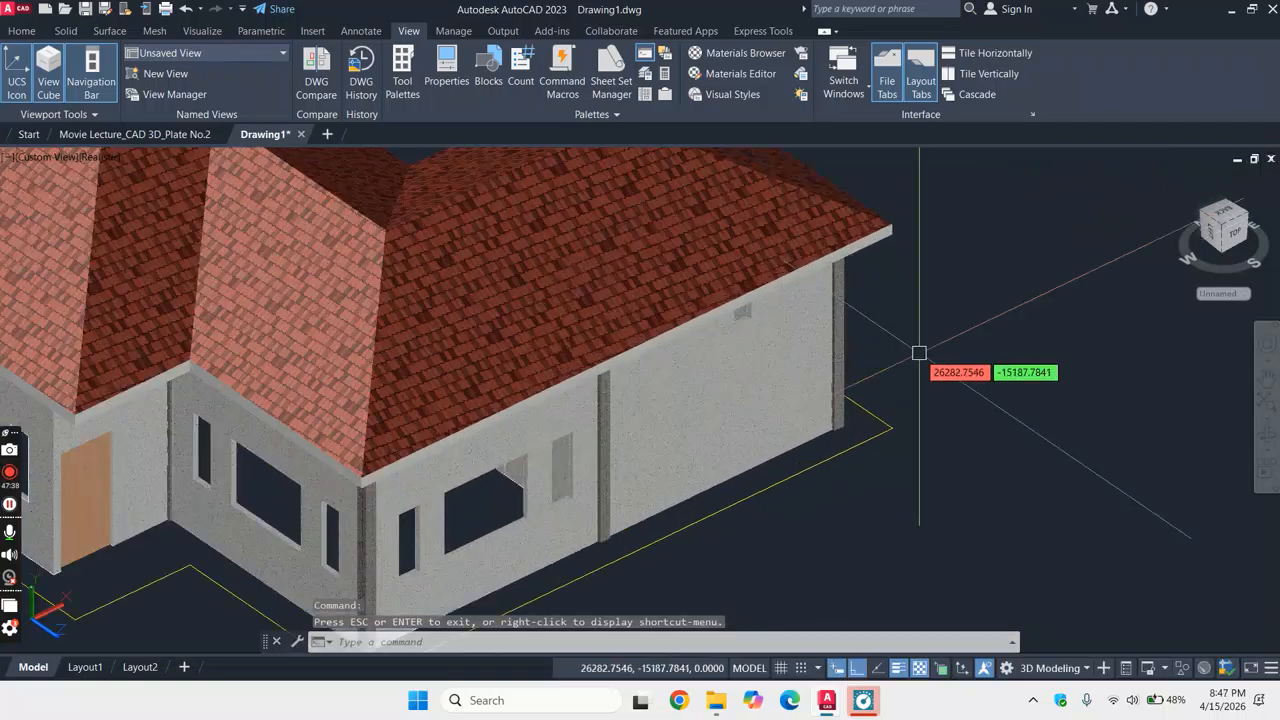
{"action": "scroll", "coordinate": [919, 352], "scroll_direction": "down", "scroll_amount": 4}
{"action": "scroll", "coordinate": [912, 358], "scroll_direction": "down", "scroll_amount": 4}
{"action": "scroll", "coordinate": [909, 369], "scroll_direction": "up", "scroll_amount": 5}
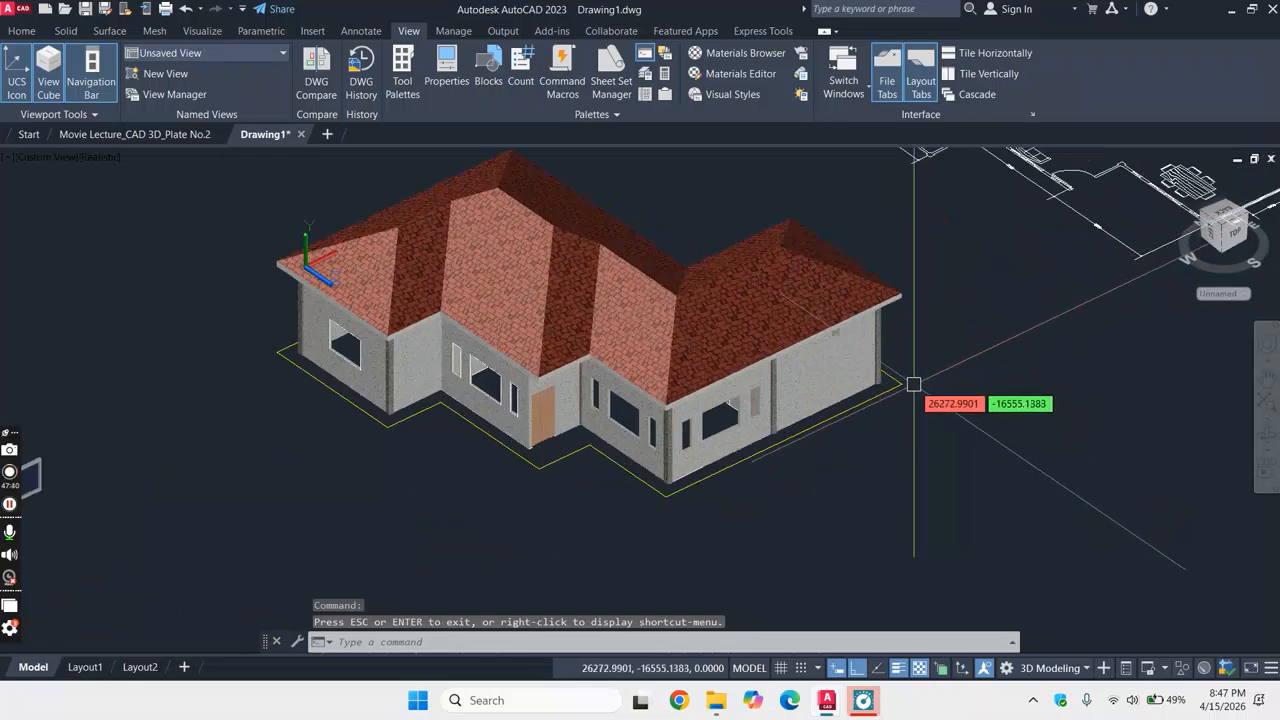
- Copy the yellow outline at the base of the house to the empty area beside the side wall
{"action": "left_click", "coordinate": [905, 385]}
{"action": "right_click", "coordinate": [985, 228]}
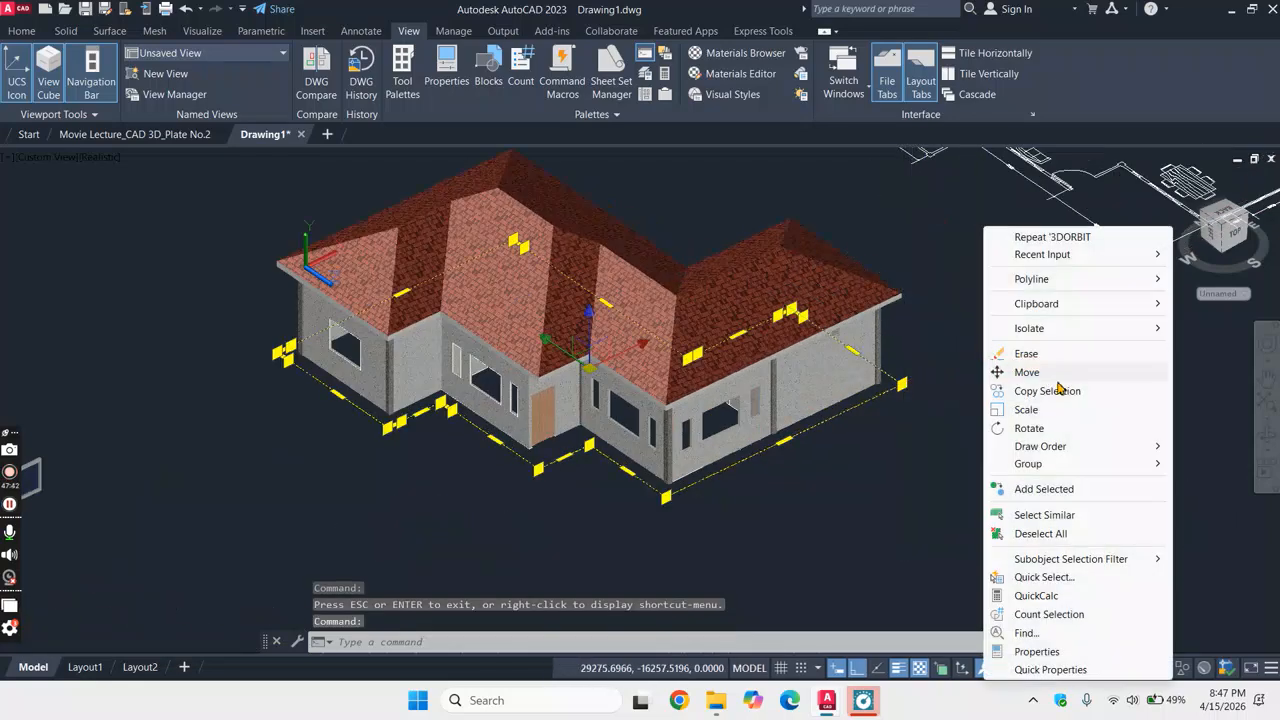
{"action": "left_click", "coordinate": [1062, 395]}
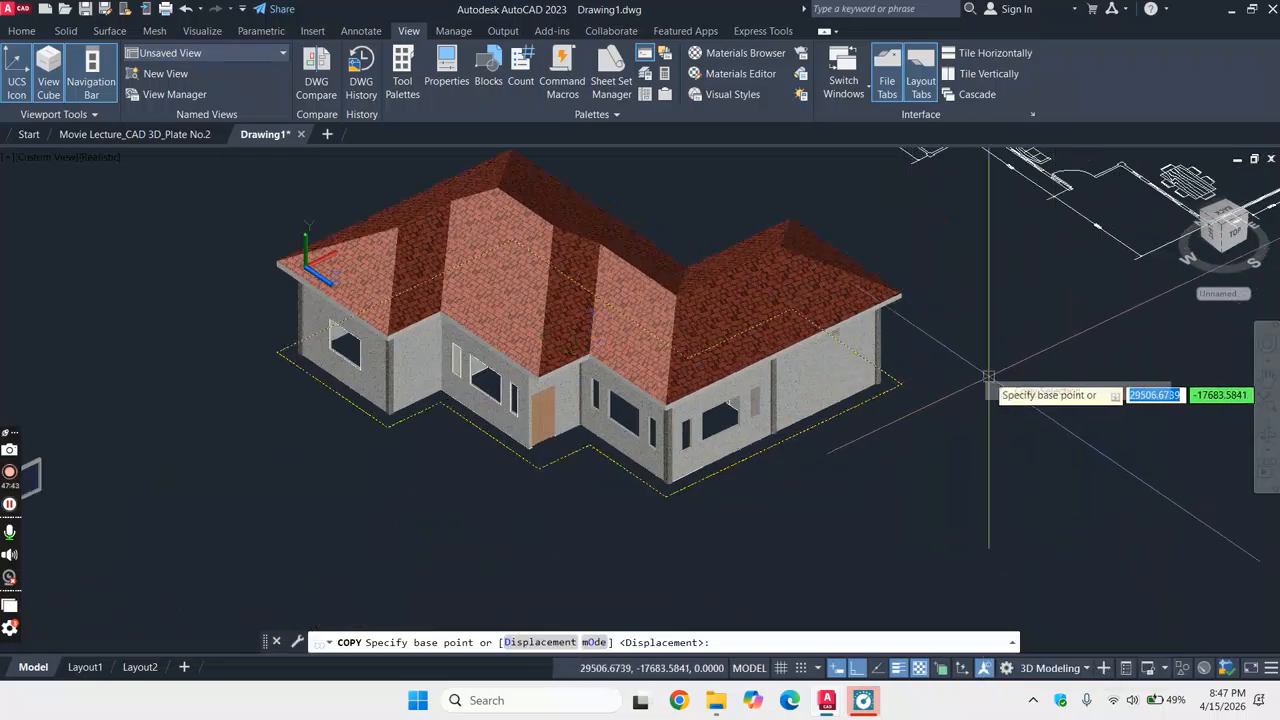
{"action": "left_click", "coordinate": [901, 384]}
{"action": "scroll", "coordinate": [901, 384], "scroll_direction": "down", "scroll_amount": 3}
{"action": "left_click", "coordinate": [982, 468]}
{"action": "key", "text": "Escape"}
{"action": "scroll", "coordinate": [605, 410], "scroll_direction": "up", "scroll_amount": 5}
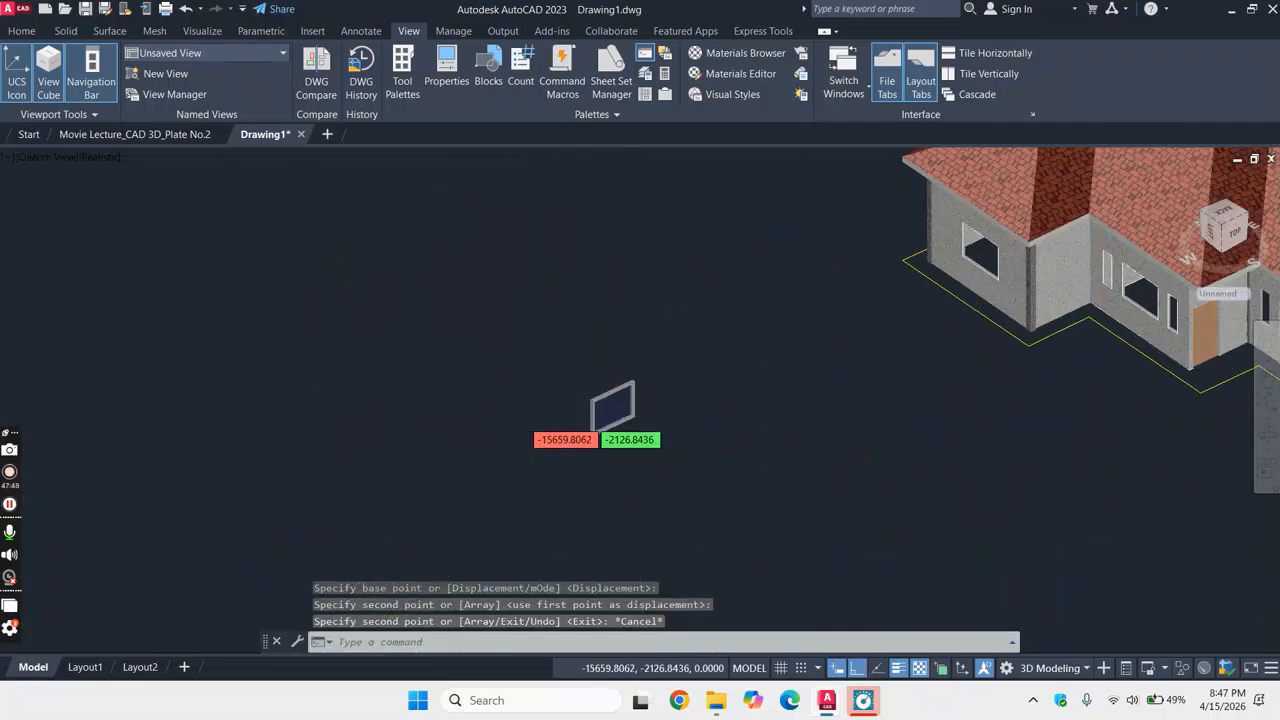
{"action": "scroll", "coordinate": [617, 363], "scroll_direction": "up", "scroll_amount": 3}
{"action": "left_click", "coordinate": [585, 360]}
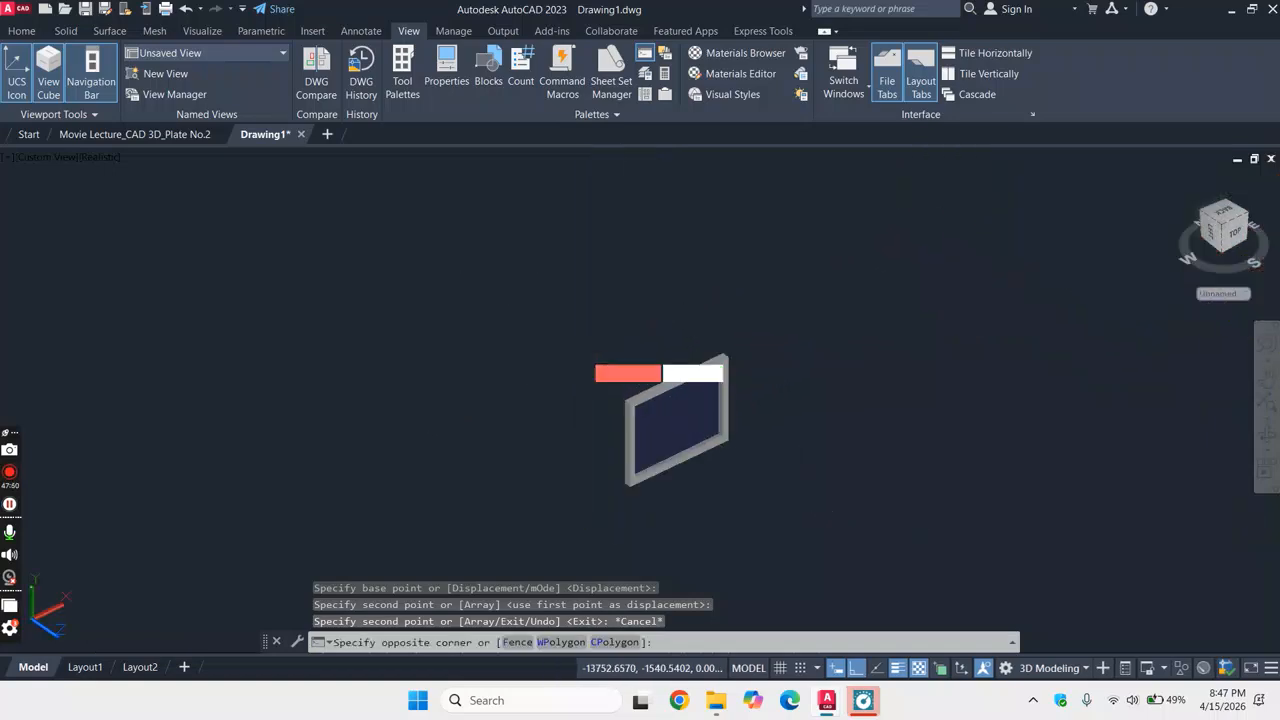
{"action": "left_click", "coordinate": [841, 499]}
{"action": "scroll", "coordinate": [729, 361], "scroll_direction": "up", "scroll_amount": 3}
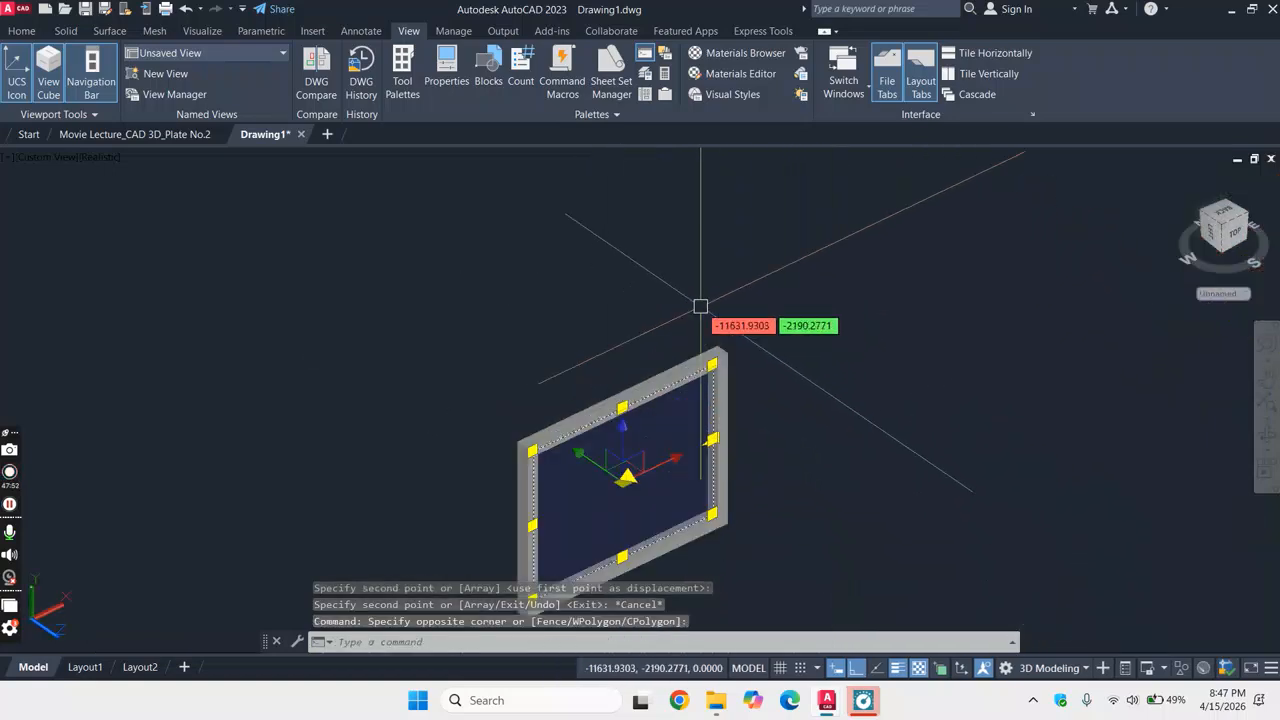
{"action": "key", "text": "Escape"}
{"action": "scroll", "coordinate": [700, 306], "scroll_direction": "down", "scroll_amount": 2}
{"action": "left_click", "coordinate": [490, 293]}
{"action": "left_click", "coordinate": [866, 523]}
{"action": "right_click", "coordinate": [805, 366]}
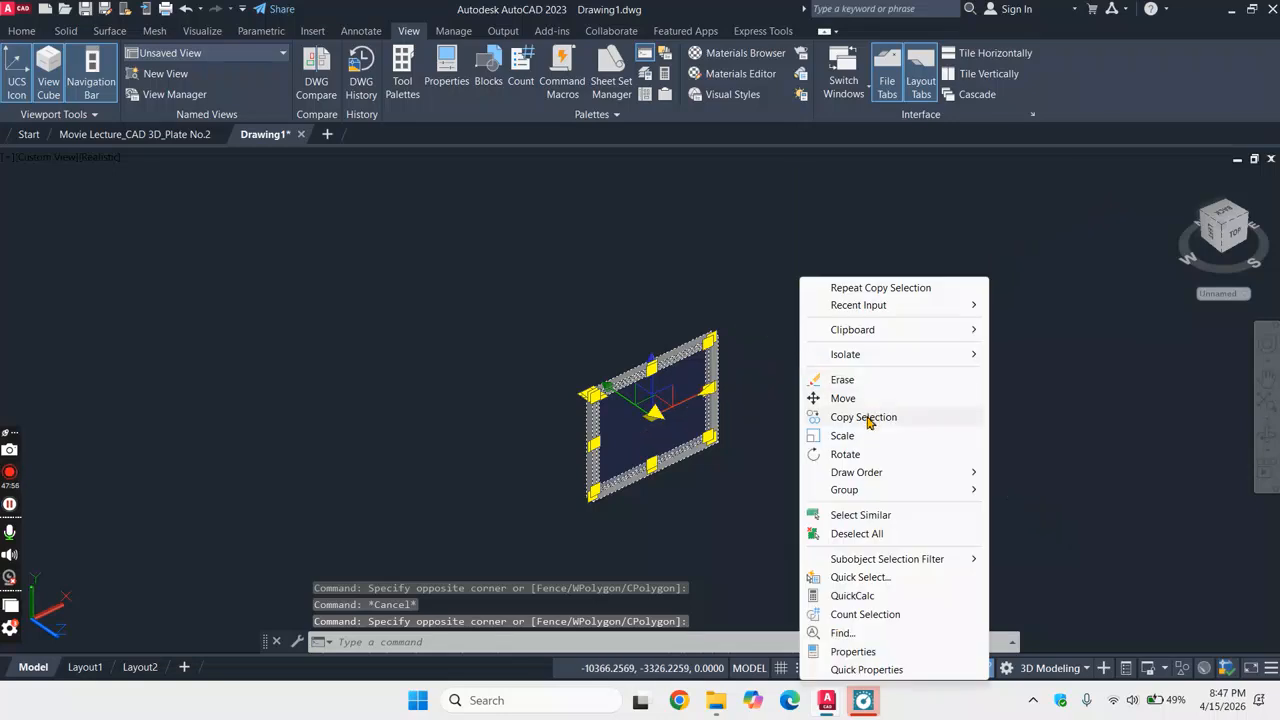
{"action": "left_click", "coordinate": [840, 398]}
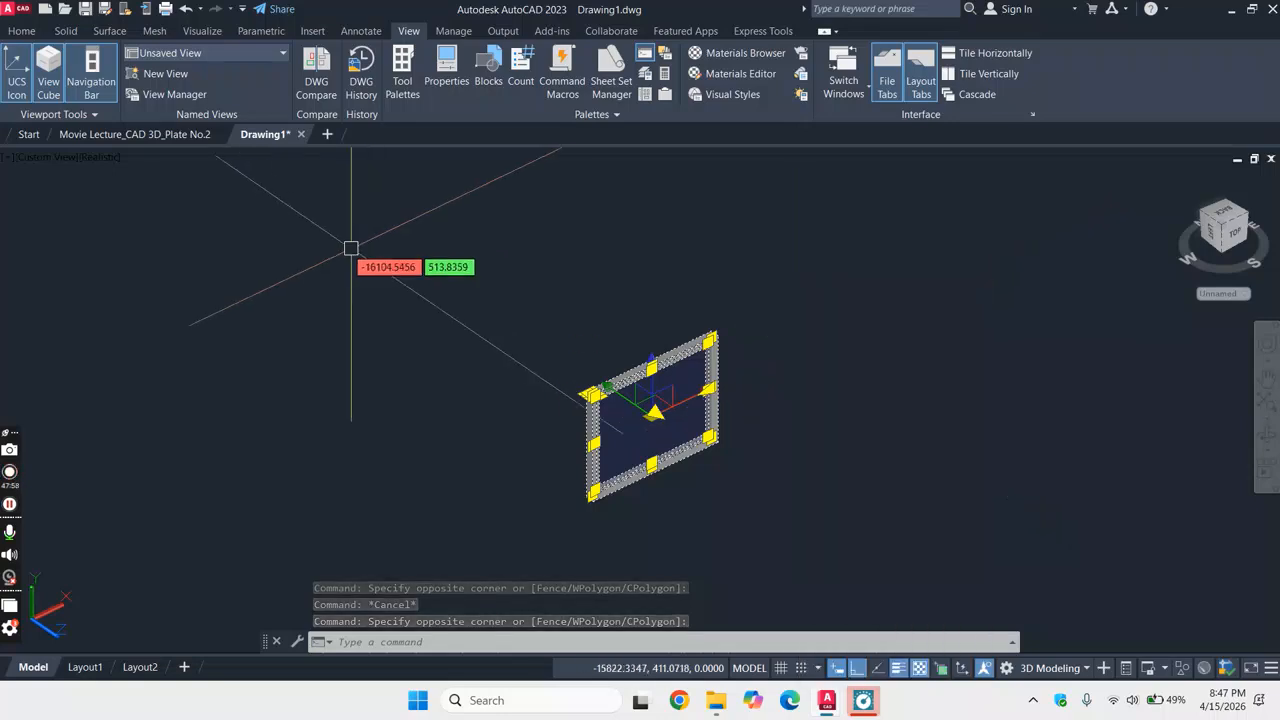
- Switch to 2D Wireframe and move the loose window by its bottom outer corner into the wide opening in the side wall
{"action": "left_click", "coordinate": [106, 158]}
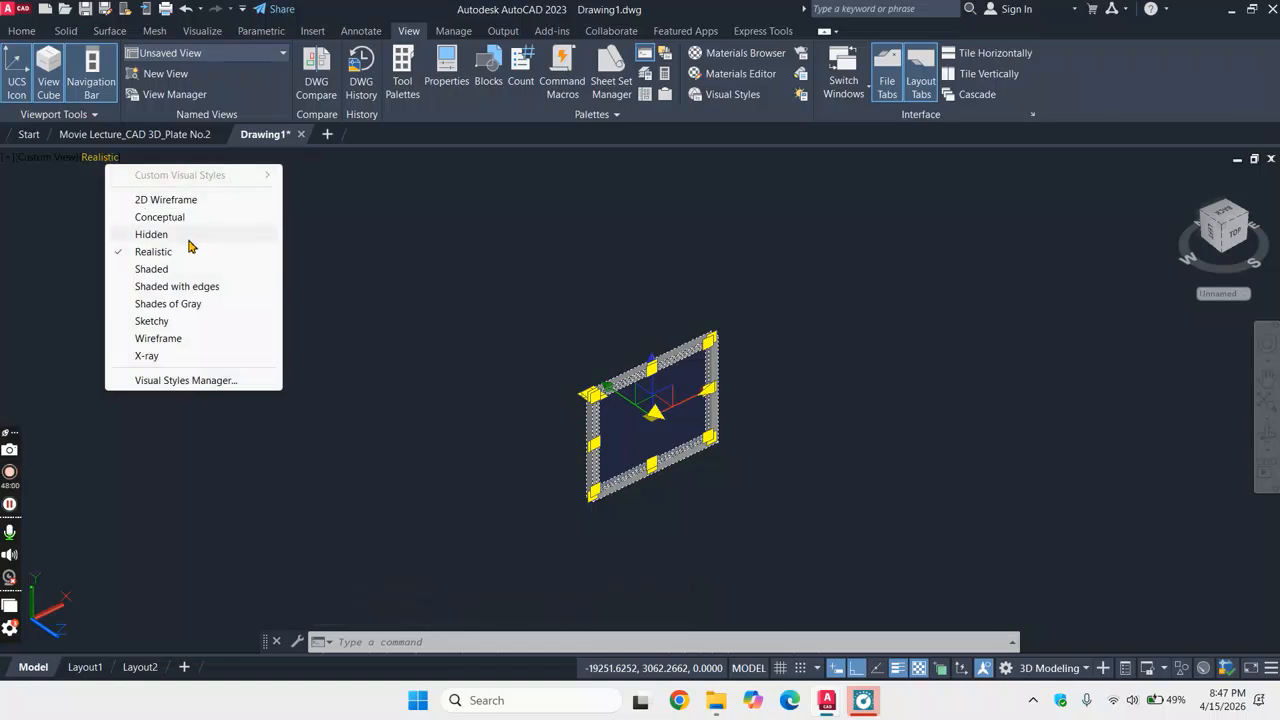
{"action": "left_click", "coordinate": [170, 201]}
{"action": "left_click", "coordinate": [477, 287]}
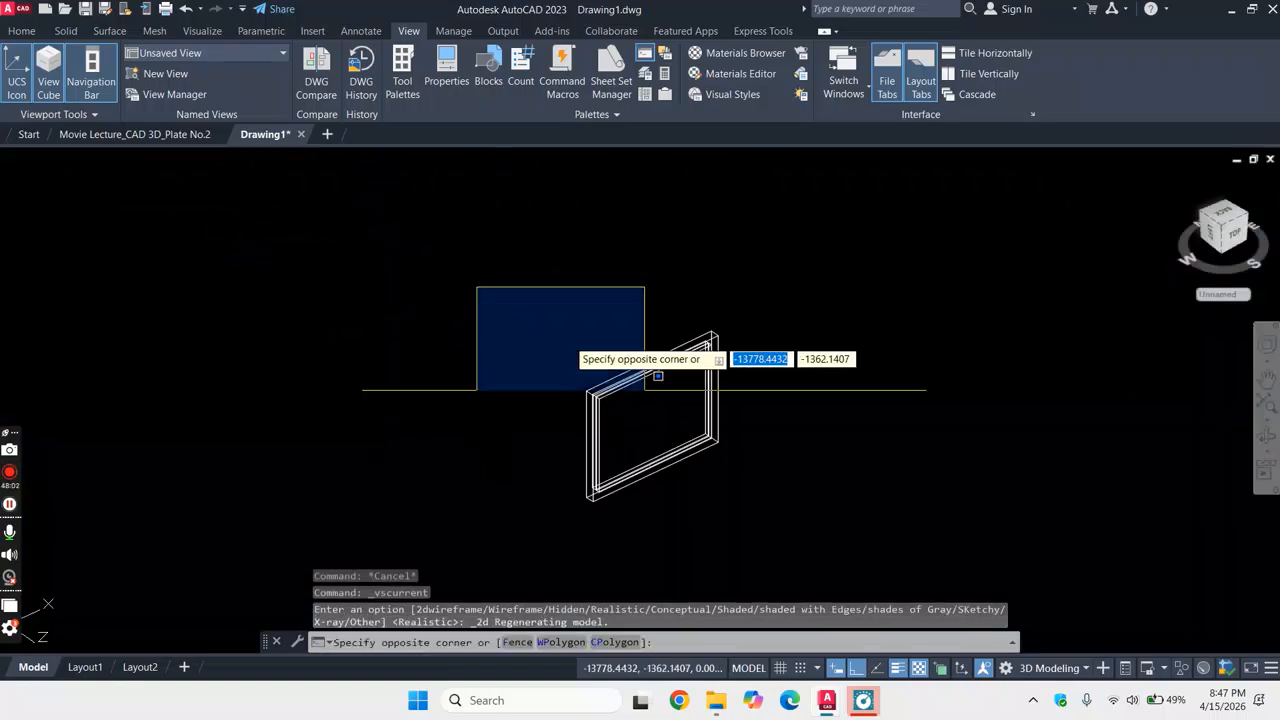
{"action": "left_click", "coordinate": [786, 519]}
{"action": "right_click", "coordinate": [818, 350]}
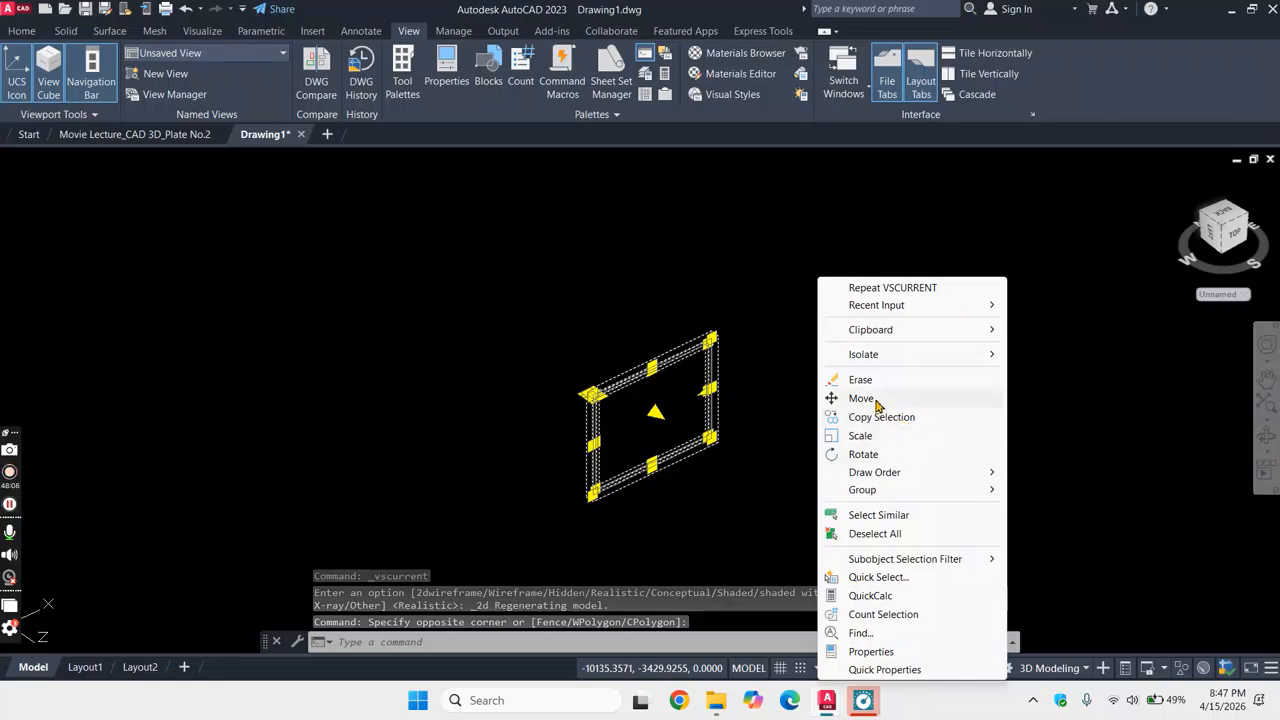
{"action": "left_click", "coordinate": [876, 403]}
{"action": "scroll", "coordinate": [677, 418], "scroll_direction": "up", "scroll_amount": 4}
{"action": "scroll", "coordinate": [677, 418], "scroll_direction": "up", "scroll_amount": 4}
{"action": "scroll", "coordinate": [730, 435], "scroll_direction": "up", "scroll_amount": 2}
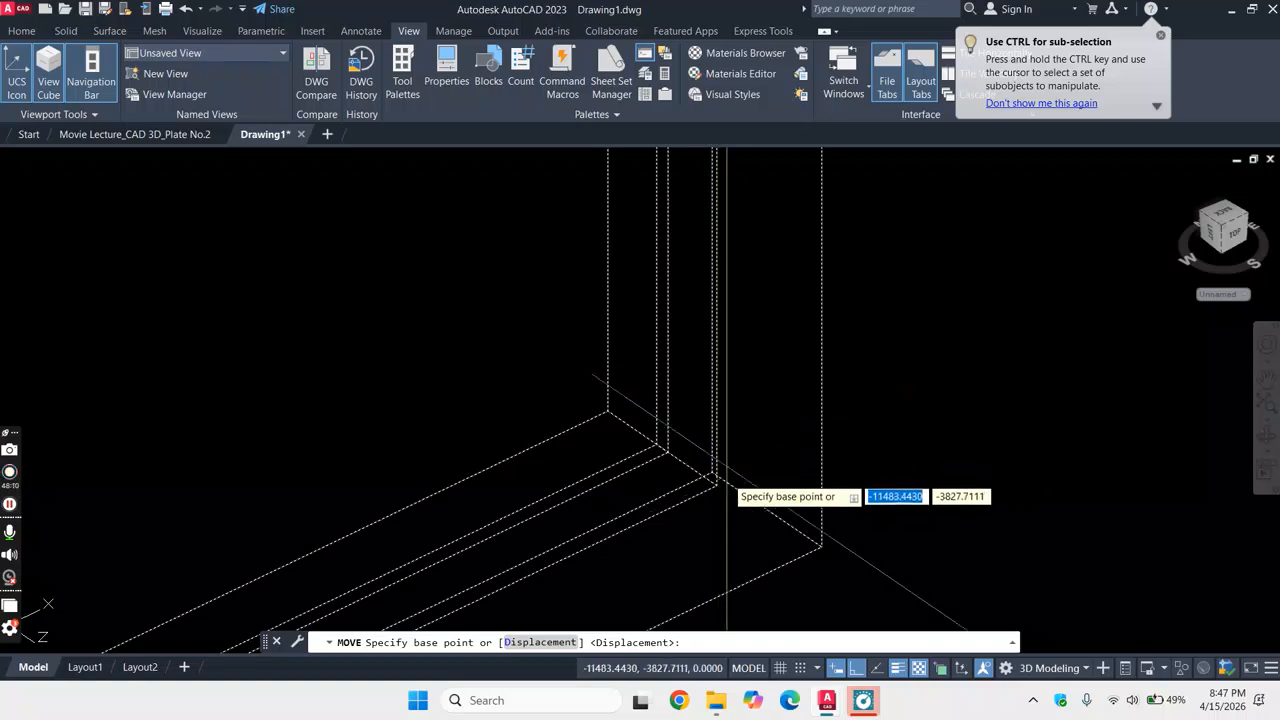
{"action": "left_click", "coordinate": [820, 547]}
{"action": "scroll", "coordinate": [734, 374], "scroll_direction": "down", "scroll_amount": 8}
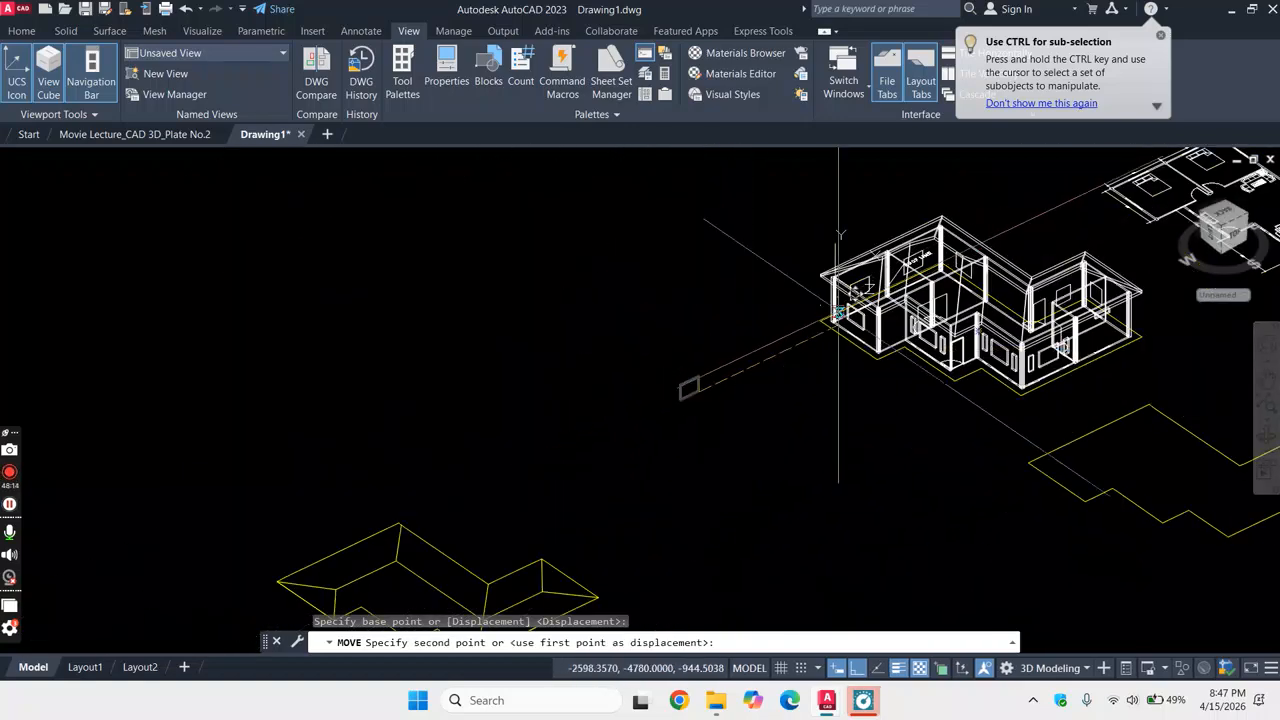
{"action": "scroll", "coordinate": [860, 320], "scroll_direction": "up", "scroll_amount": 6}
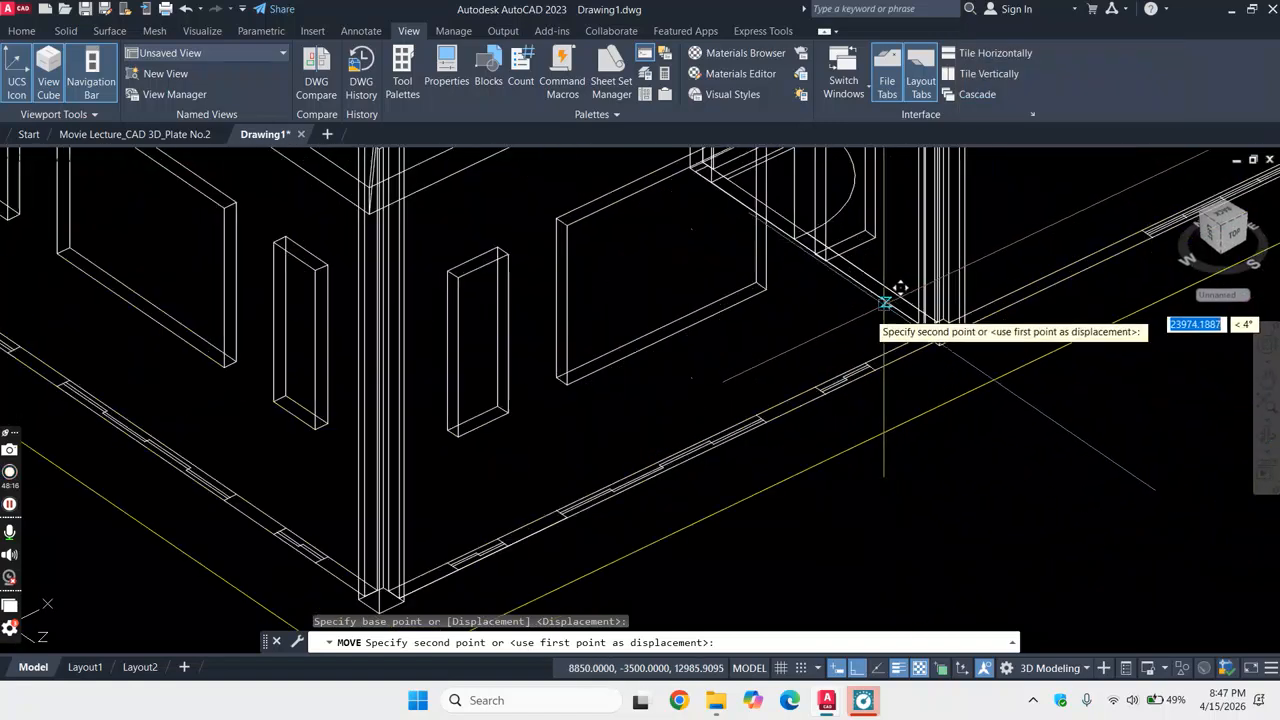
{"action": "scroll", "coordinate": [789, 269], "scroll_direction": "up", "scroll_amount": 5}
{"action": "scroll", "coordinate": [700, 290], "scroll_direction": "down", "scroll_amount": 2}
{"action": "left_click", "coordinate": [706, 300]}
{"action": "scroll", "coordinate": [750, 330], "scroll_direction": "down", "scroll_amount": 4}
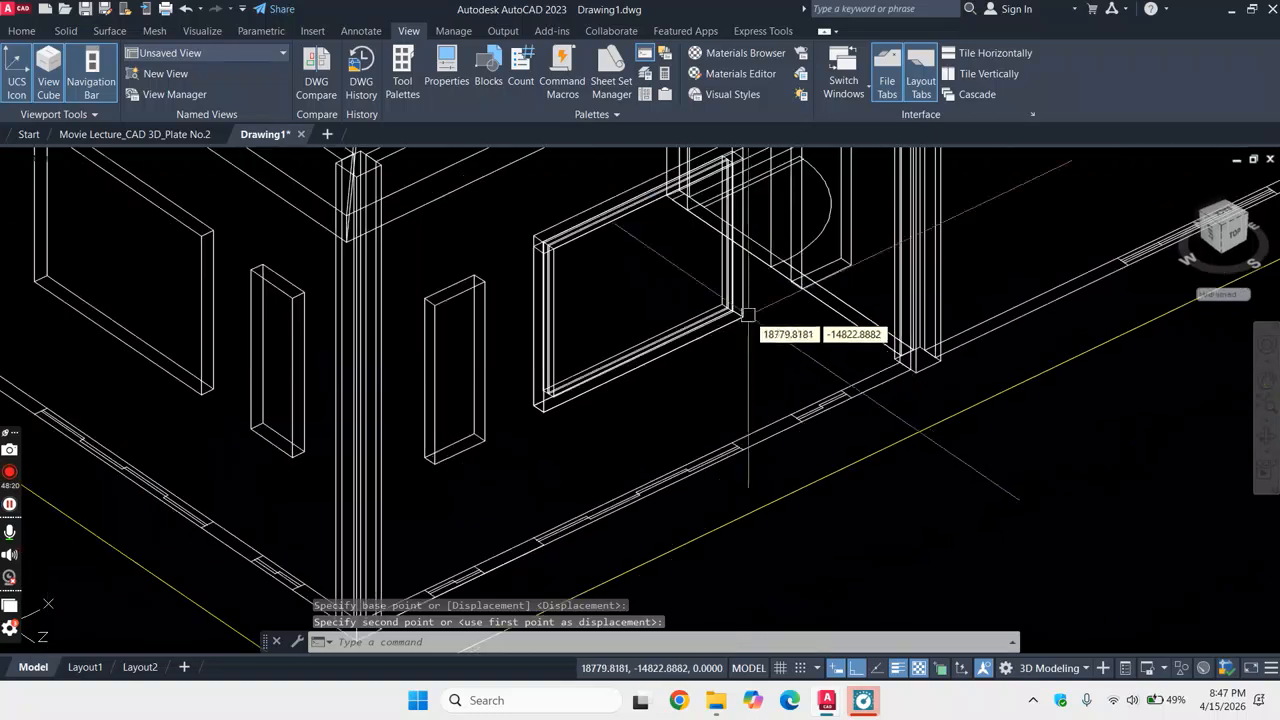
{"action": "scroll", "coordinate": [729, 334], "scroll_direction": "up", "scroll_amount": 4}
{"action": "key", "text": "Escape"}
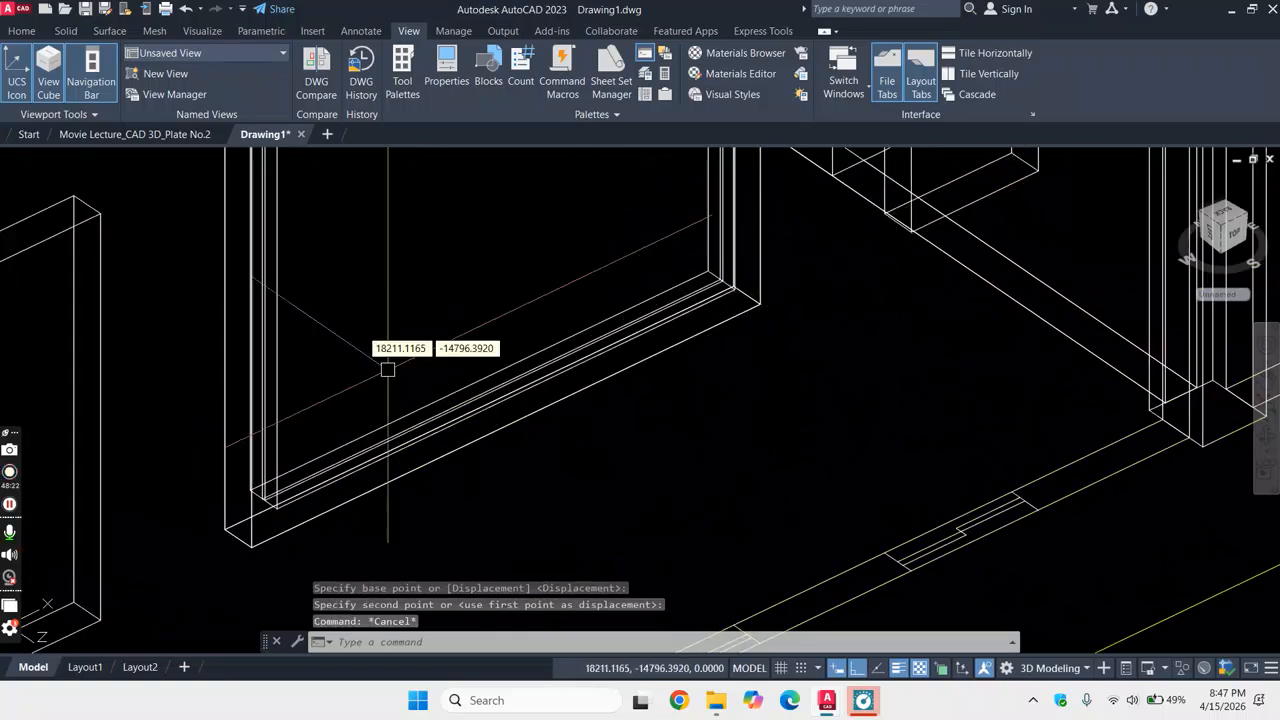
- Set the model's visual style back to Realistic
{"action": "left_click", "coordinate": [112, 158]}
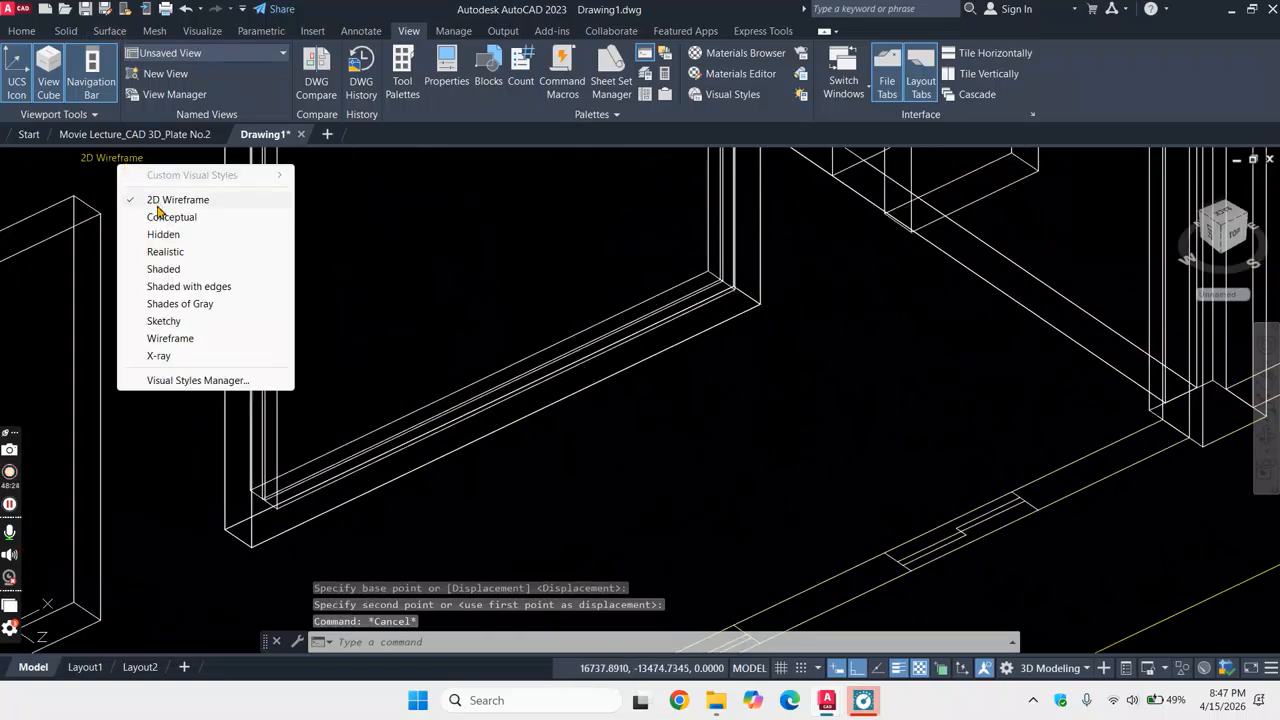
{"action": "left_click", "coordinate": [185, 255]}
{"action": "scroll", "coordinate": [740, 320], "scroll_direction": "down", "scroll_amount": 3}
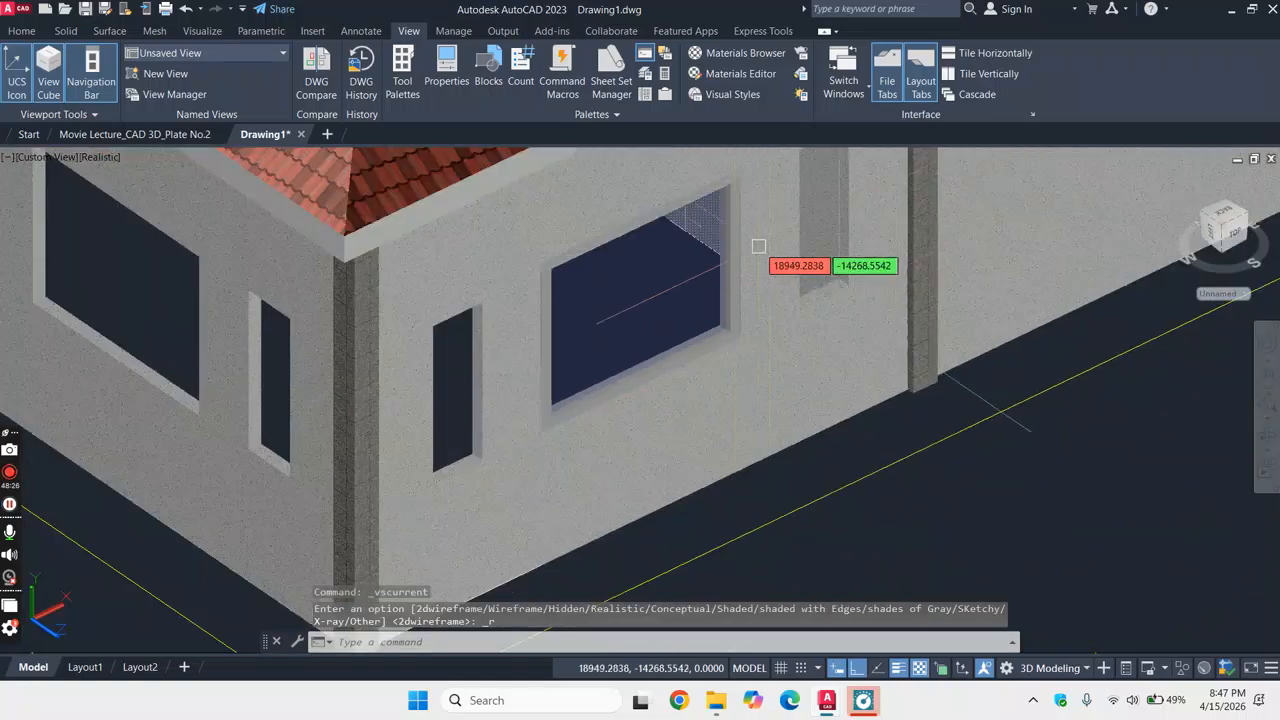
- Examine how the window sits in the side wall opening, and view the house together with the copied outline
{"action": "scroll", "coordinate": [755, 250], "scroll_direction": "up", "scroll_amount": 3}
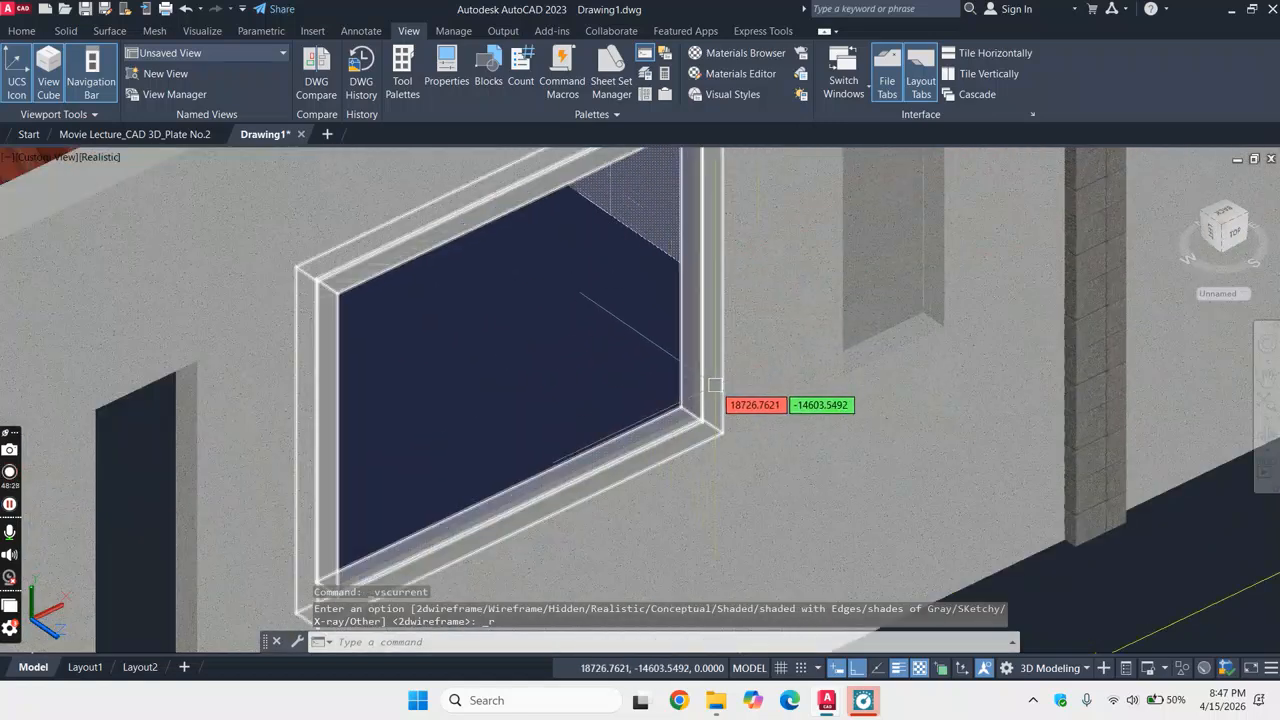
{"action": "scroll", "coordinate": [802, 402], "scroll_direction": "down", "scroll_amount": 5}
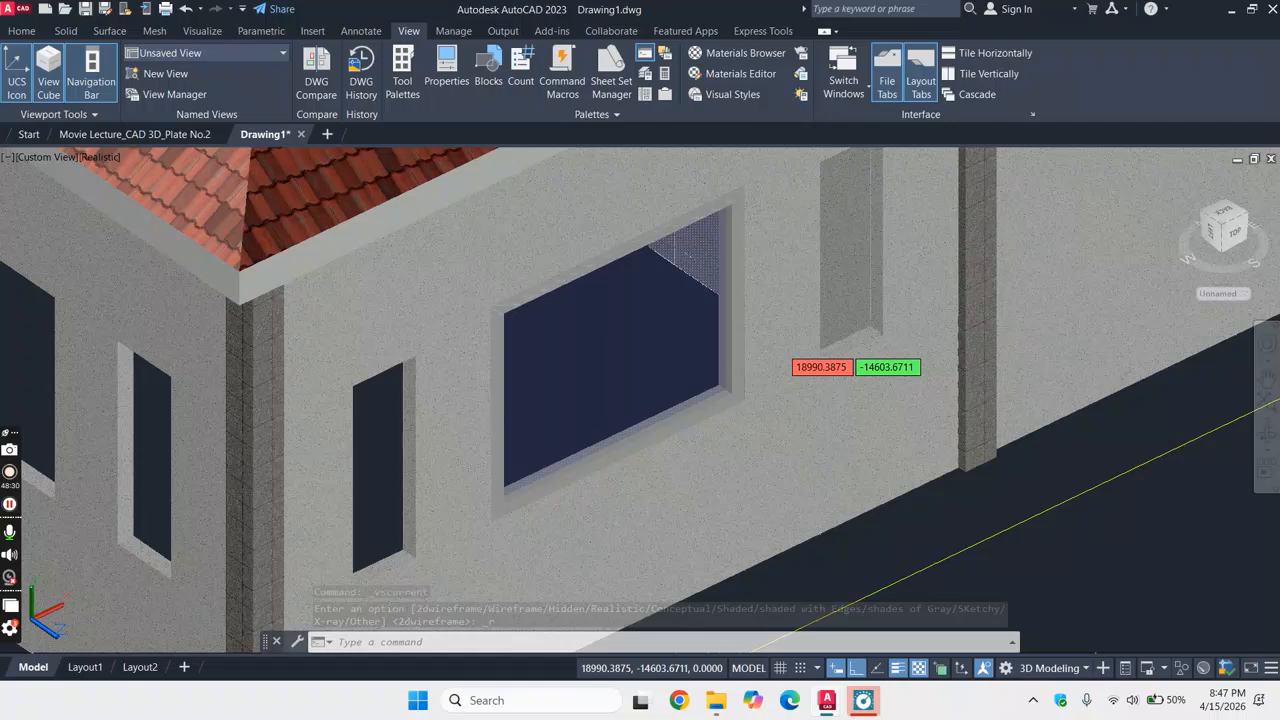
{"action": "scroll", "coordinate": [882, 384], "scroll_direction": "up", "scroll_amount": 2}
{"action": "scroll", "coordinate": [875, 385], "scroll_direction": "down", "scroll_amount": 6}
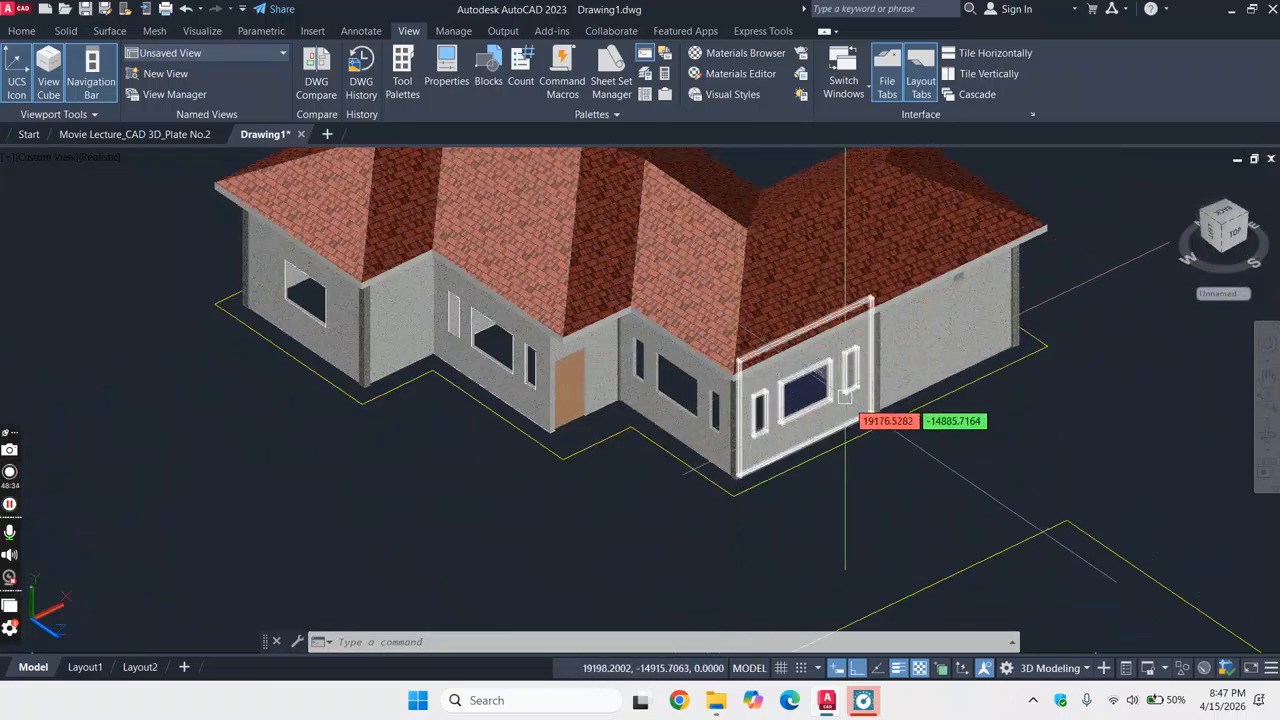
{"action": "scroll", "coordinate": [857, 420], "scroll_direction": "down", "scroll_amount": 4}
{"action": "scroll", "coordinate": [1168, 520], "scroll_direction": "down", "scroll_amount": 2}
{"action": "scroll", "coordinate": [1171, 500], "scroll_direction": "up", "scroll_amount": 7}
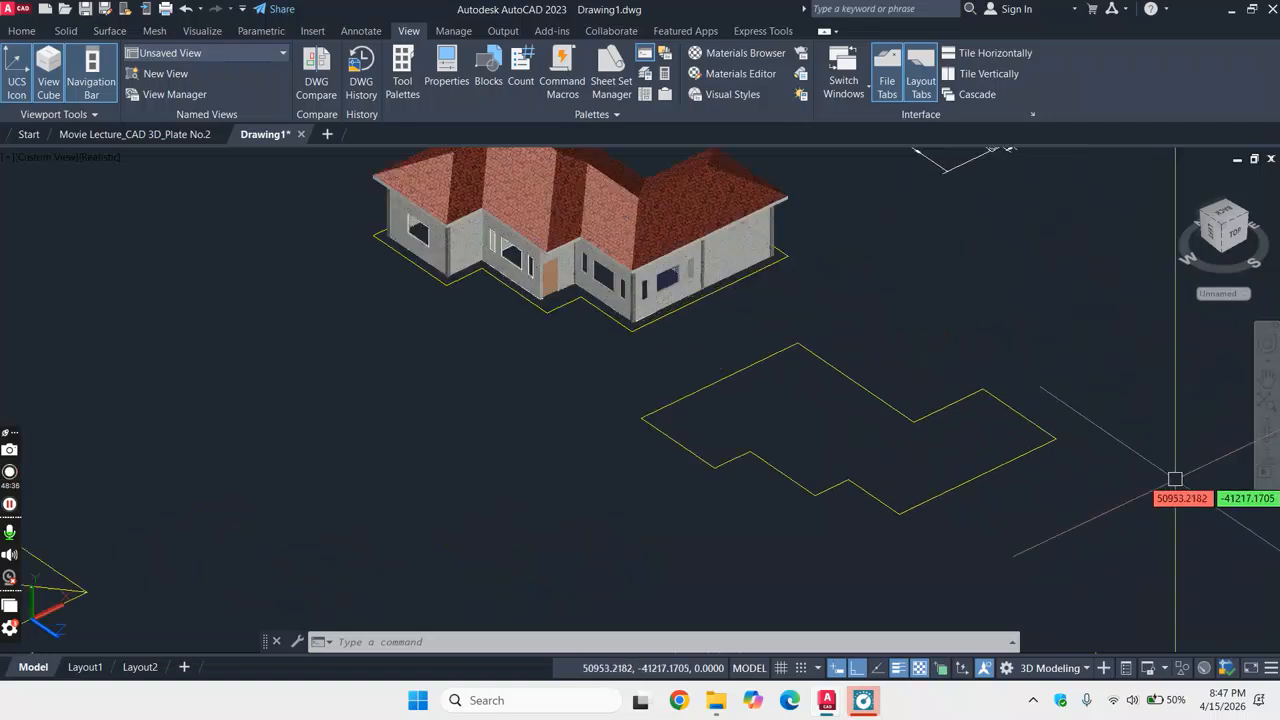
{"action": "scroll", "coordinate": [1099, 470], "scroll_direction": "down", "scroll_amount": 6}
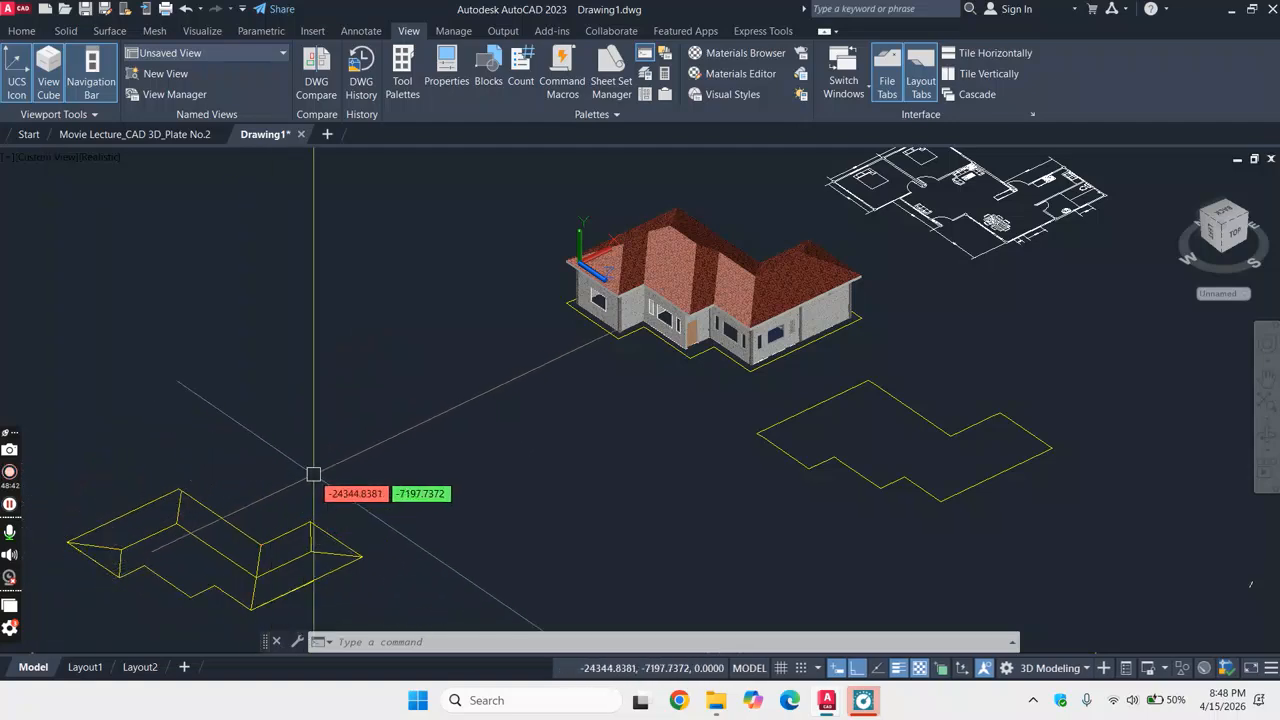
{"action": "key", "text": "Escape"}
{"action": "key", "text": "Escape"}
{"action": "key", "text": "Escape"}
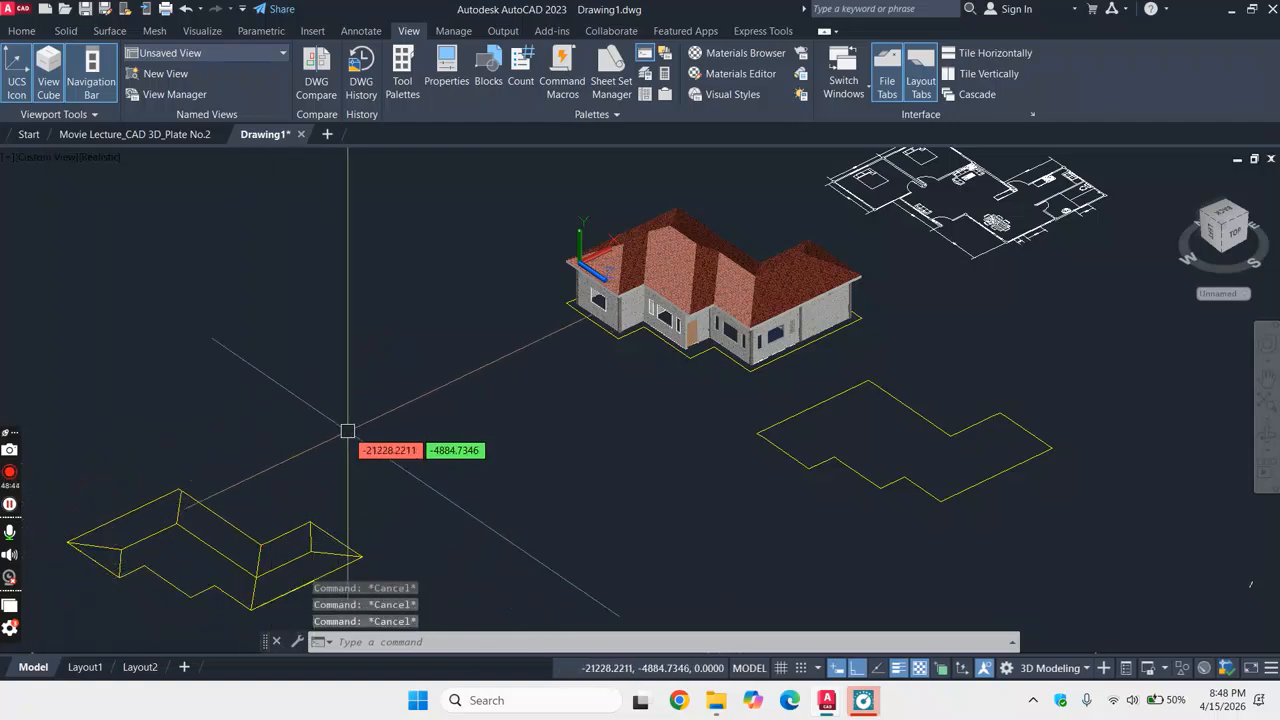
{"action": "type", "text": "ucs"}
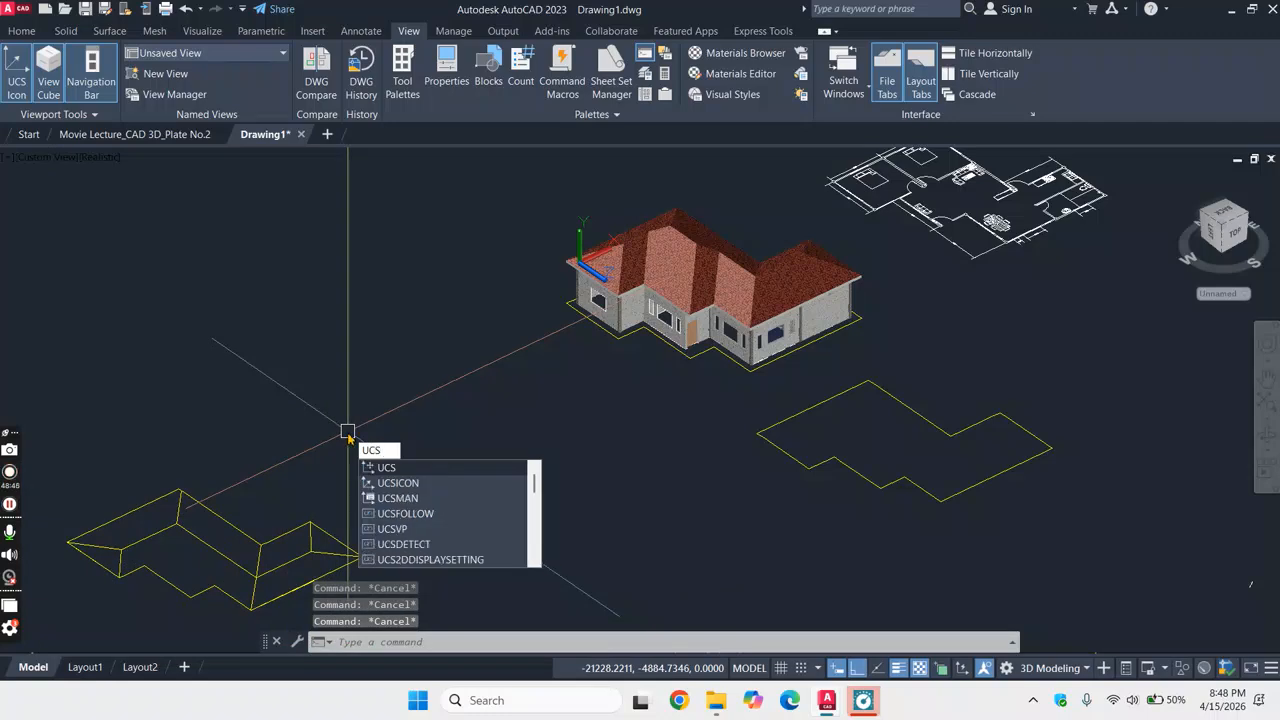
{"action": "key", "text": "Return"}
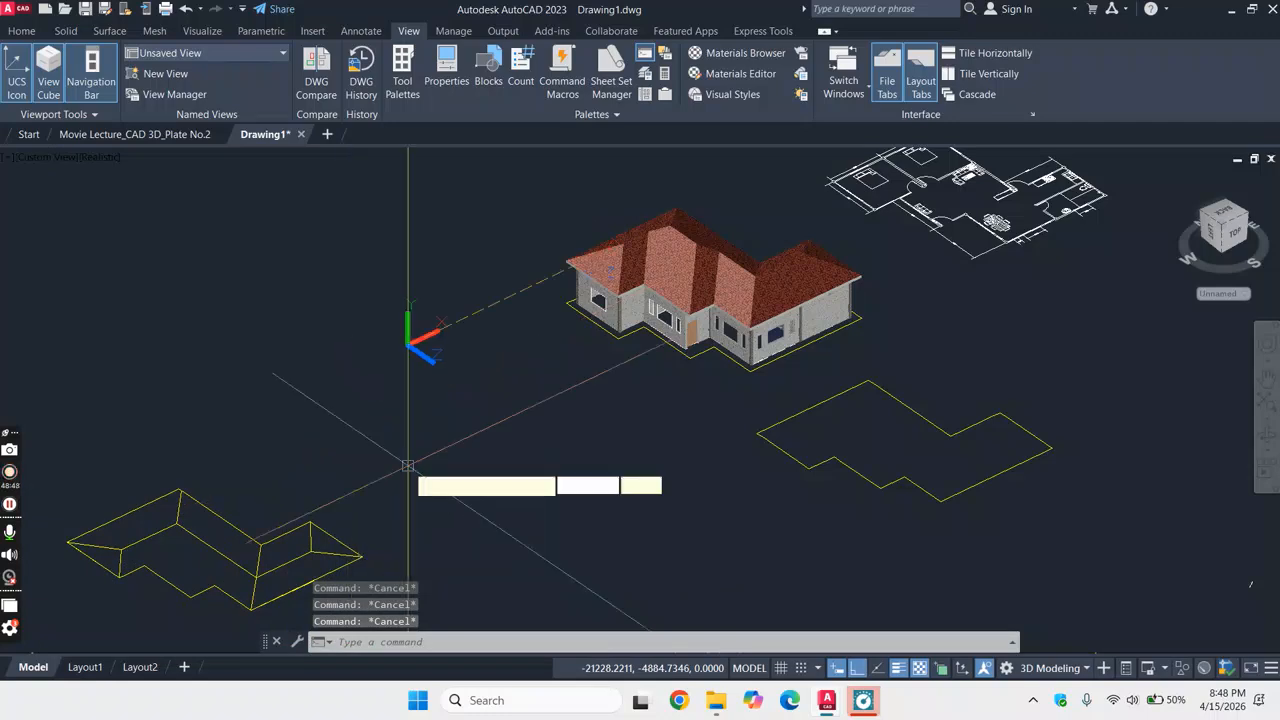
{"action": "left_click", "coordinate": [578, 433]}
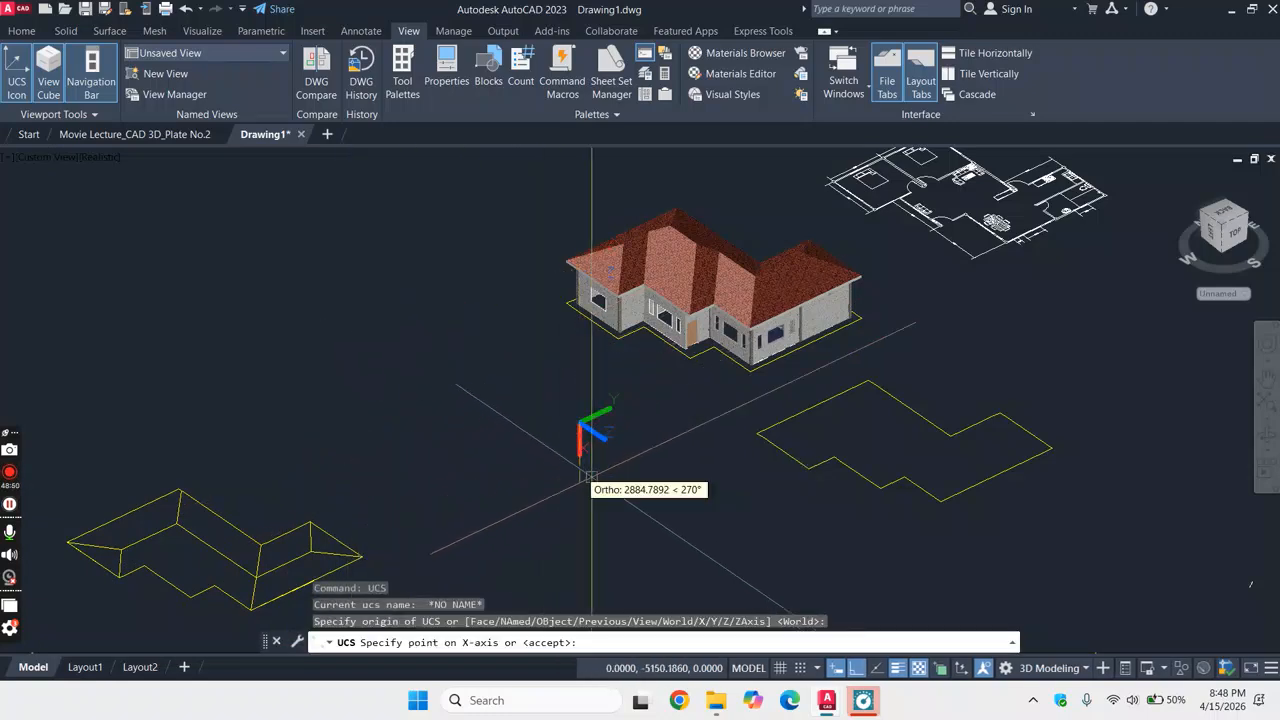
{"action": "left_click", "coordinate": [487, 470]}
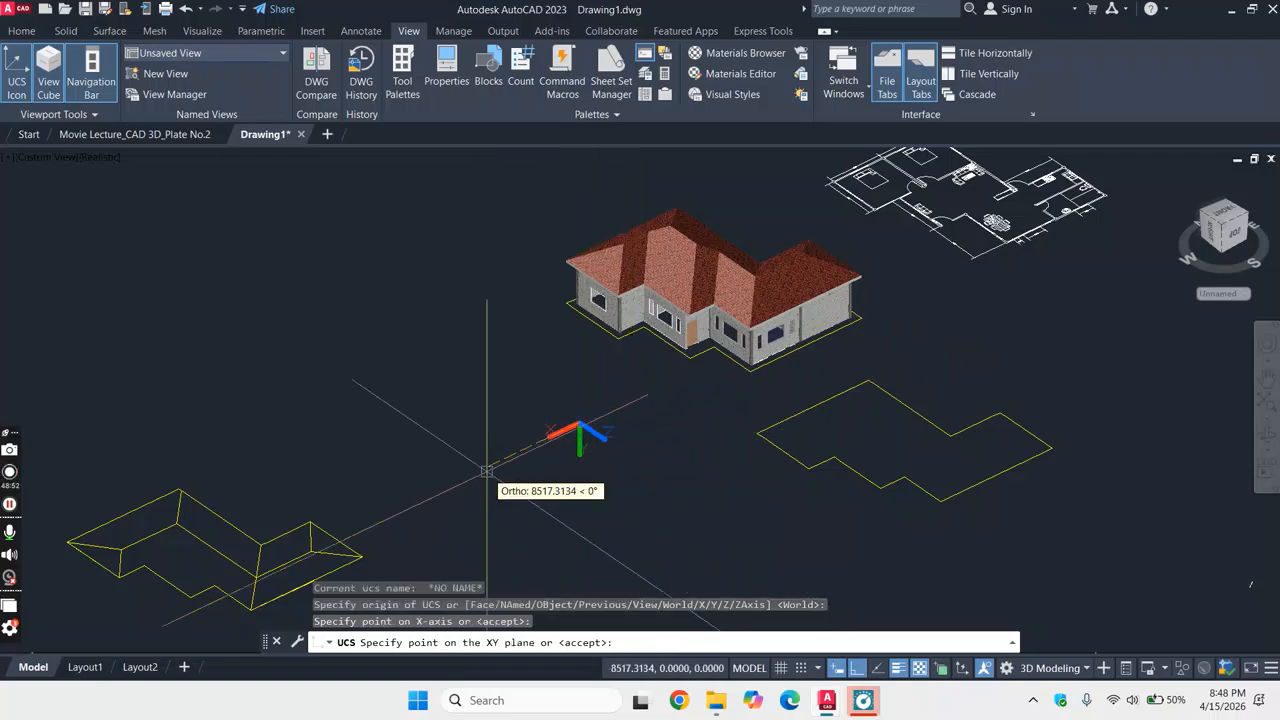
{"action": "key", "text": "Escape"}
{"action": "scroll", "coordinate": [1030, 415], "scroll_direction": "up", "scroll_amount": 3}
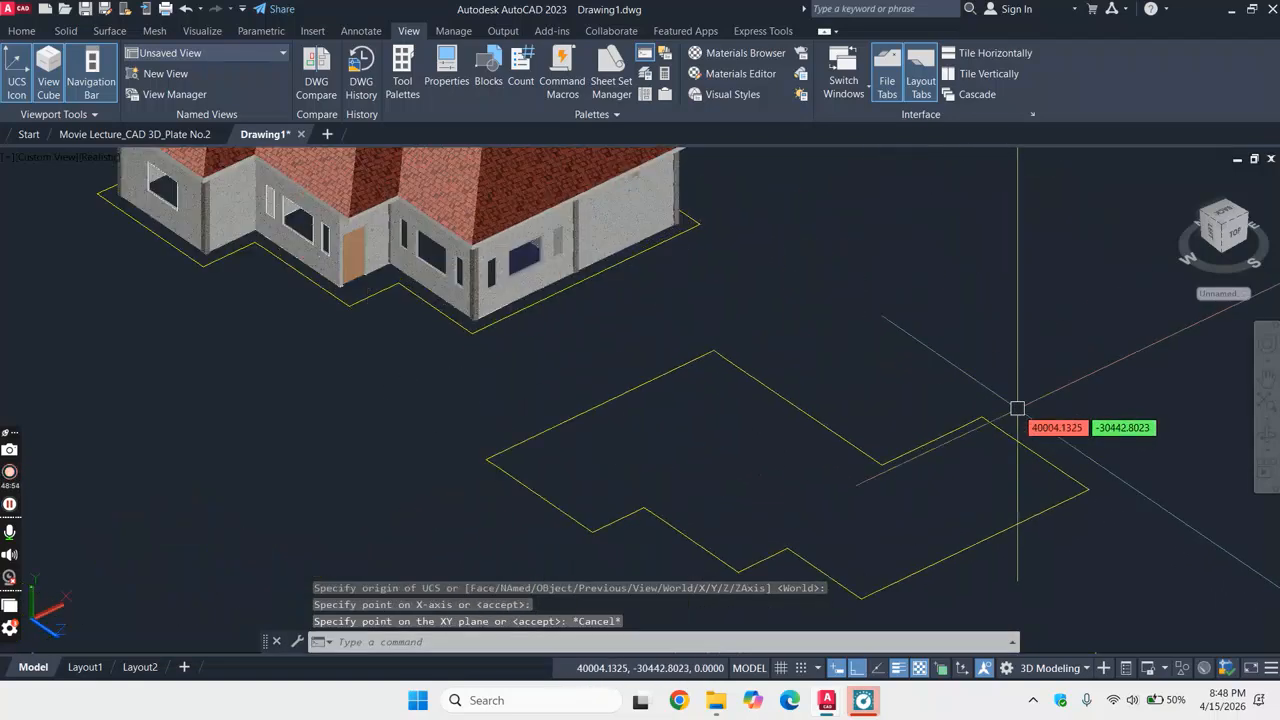
- Draw a line 150 units long outward from the far corner of the copied yellow outline, continuing its long edge
{"action": "left_click", "coordinate": [22, 31]}
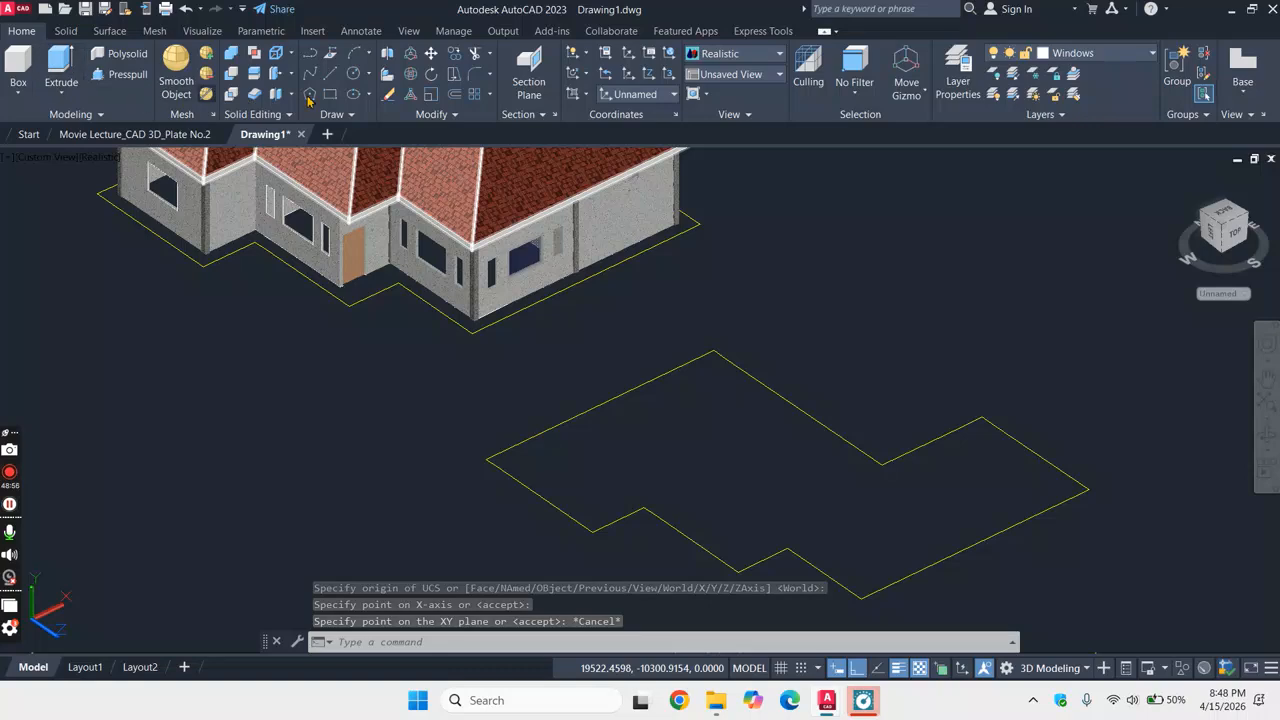
{"action": "left_click", "coordinate": [333, 74]}
{"action": "scroll", "coordinate": [529, 363], "scroll_direction": "down", "scroll_amount": 1}
{"action": "scroll", "coordinate": [943, 472], "scroll_direction": "up", "scroll_amount": 6}
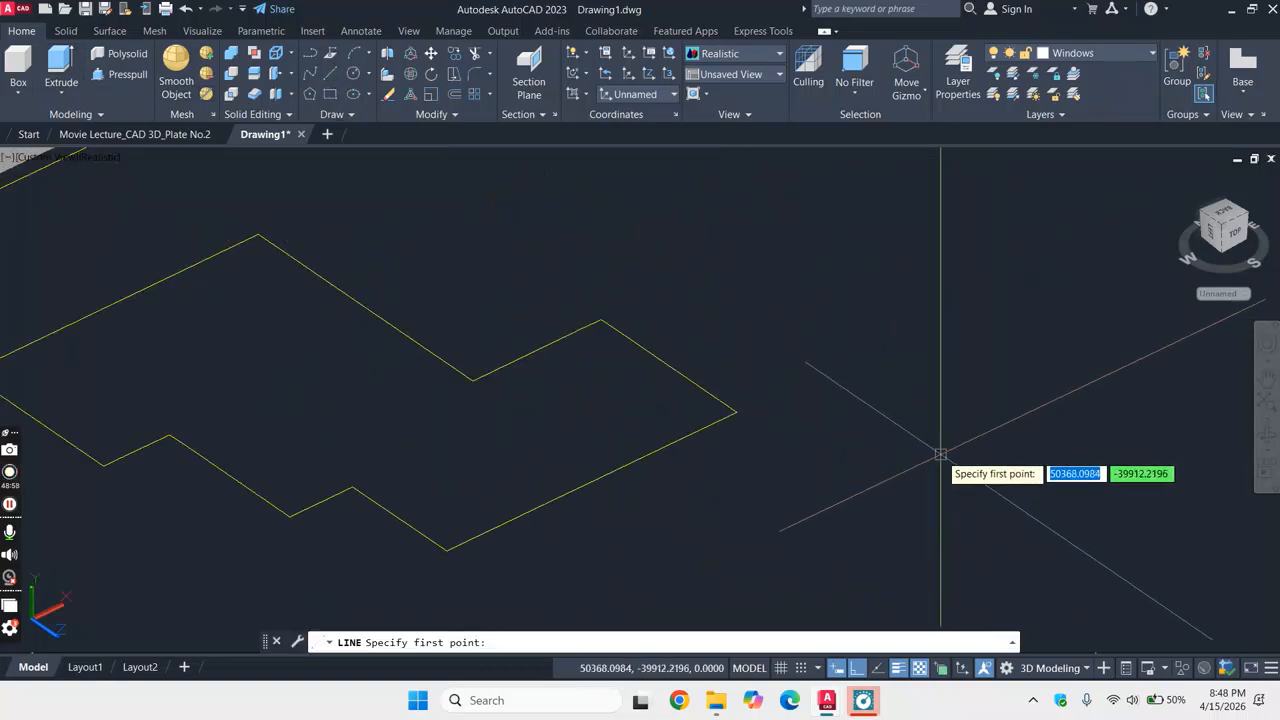
{"action": "scroll", "coordinate": [774, 408], "scroll_direction": "up", "scroll_amount": 3}
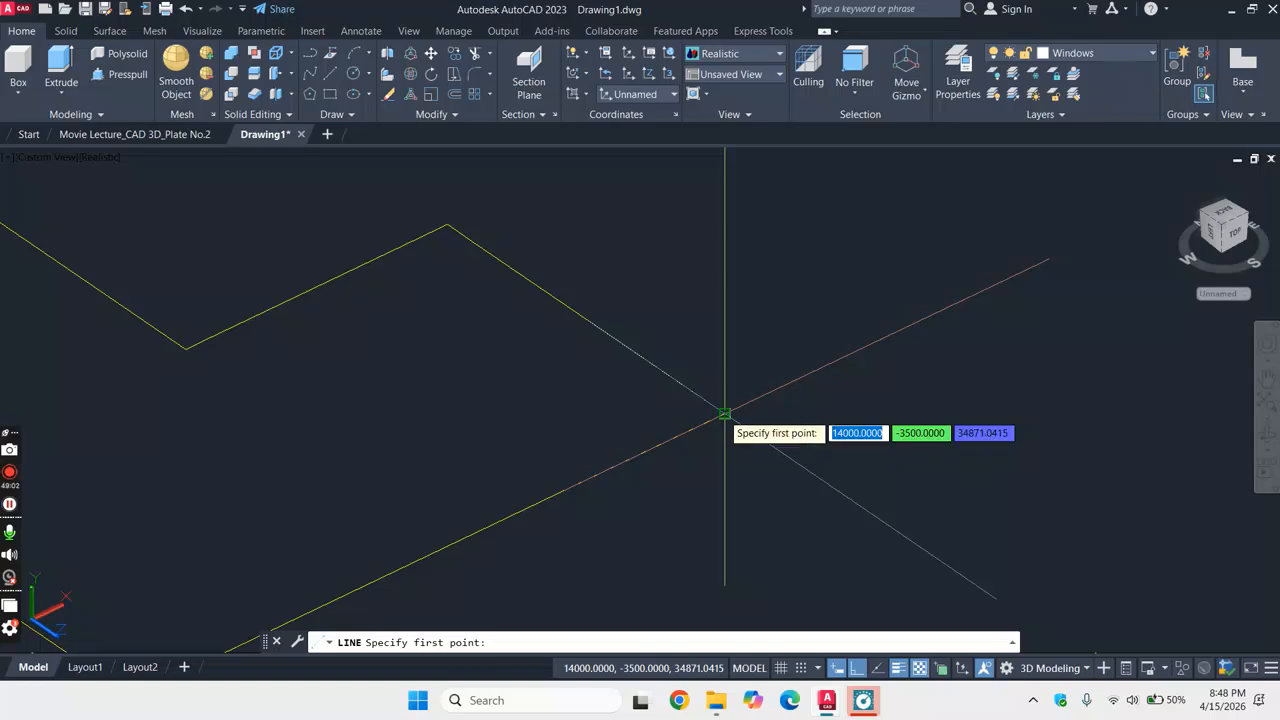
{"action": "left_click", "coordinate": [725, 413]}
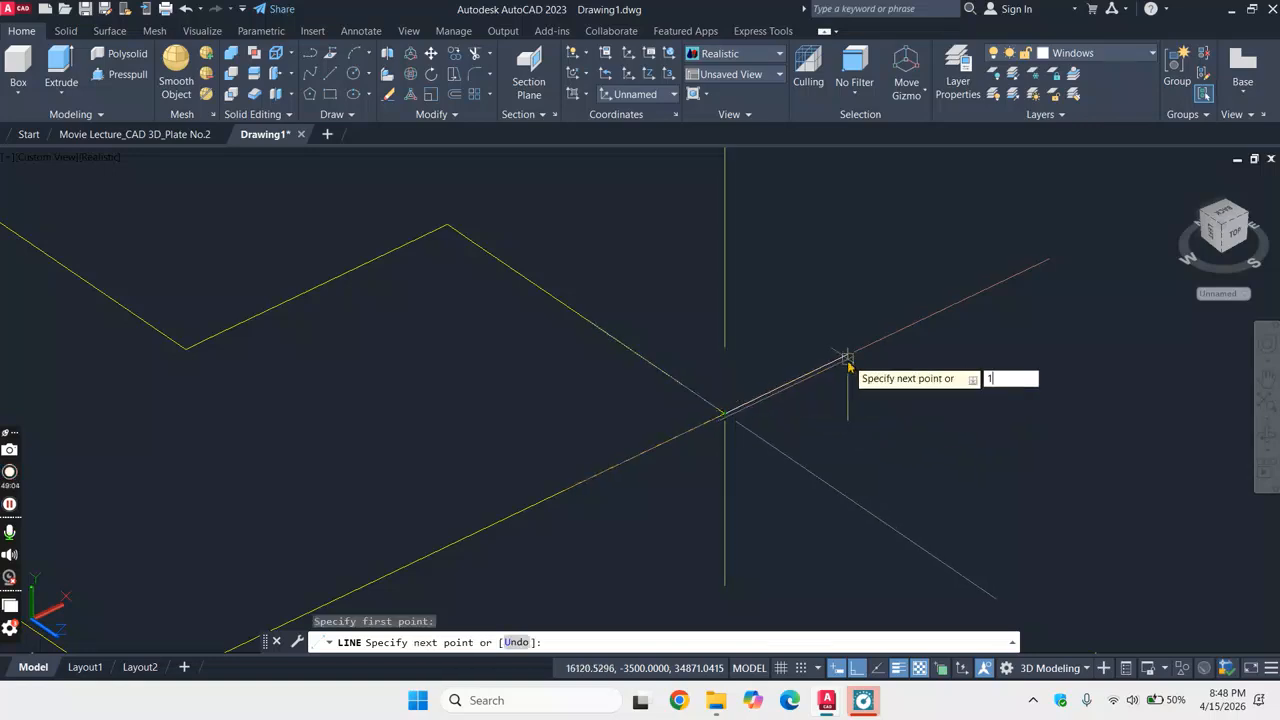
{"action": "type", "text": "150"}
{"action": "key", "text": "Return"}
{"action": "key", "text": "Return"}
- From the free end of the 150-unit line, draw a segment 100 units down and one 50 units back inward
{"action": "scroll", "coordinate": [716, 426], "scroll_direction": "up", "scroll_amount": 3}
{"action": "scroll", "coordinate": [745, 382], "scroll_direction": "up", "scroll_amount": 4}
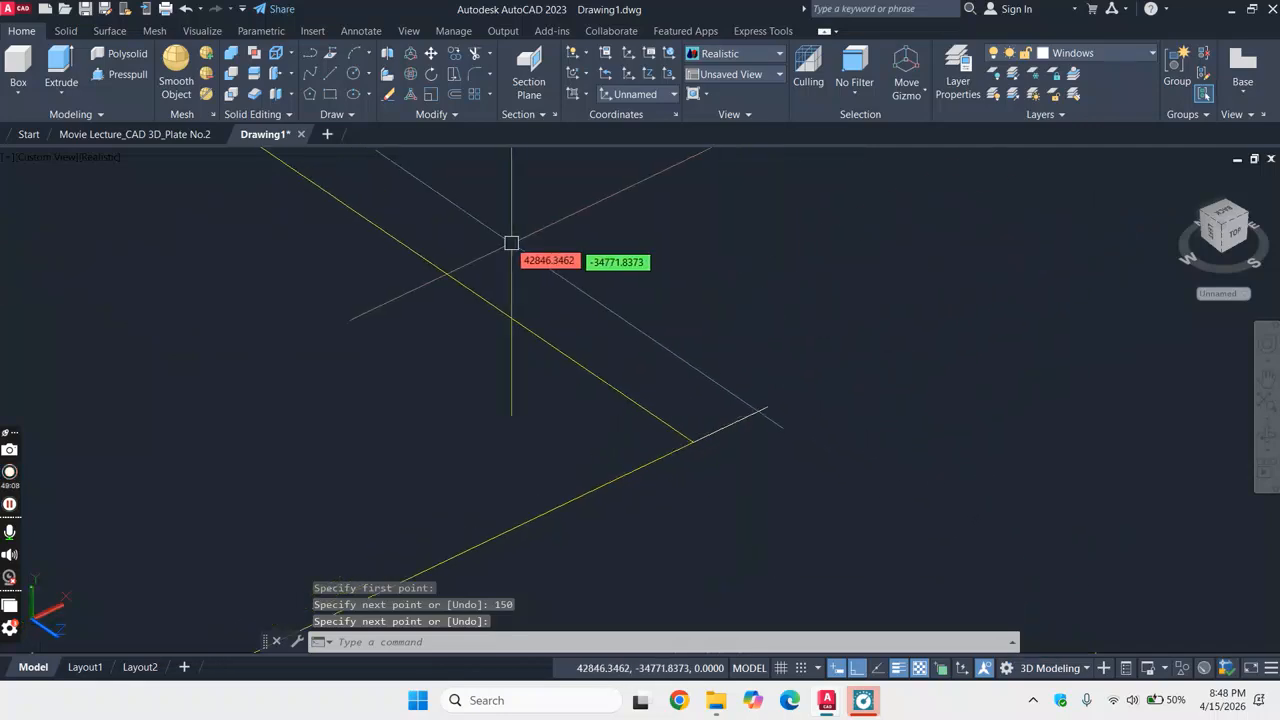
{"action": "left_click", "coordinate": [333, 76]}
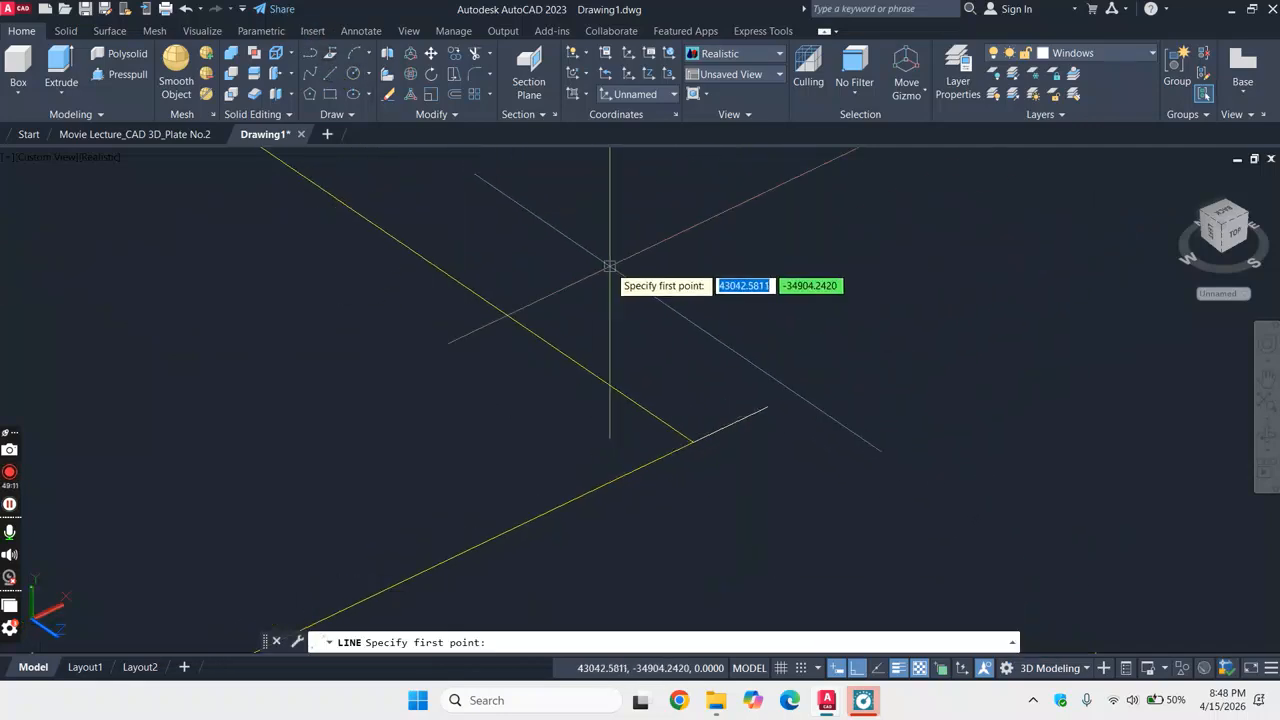
{"action": "left_click", "coordinate": [767, 408]}
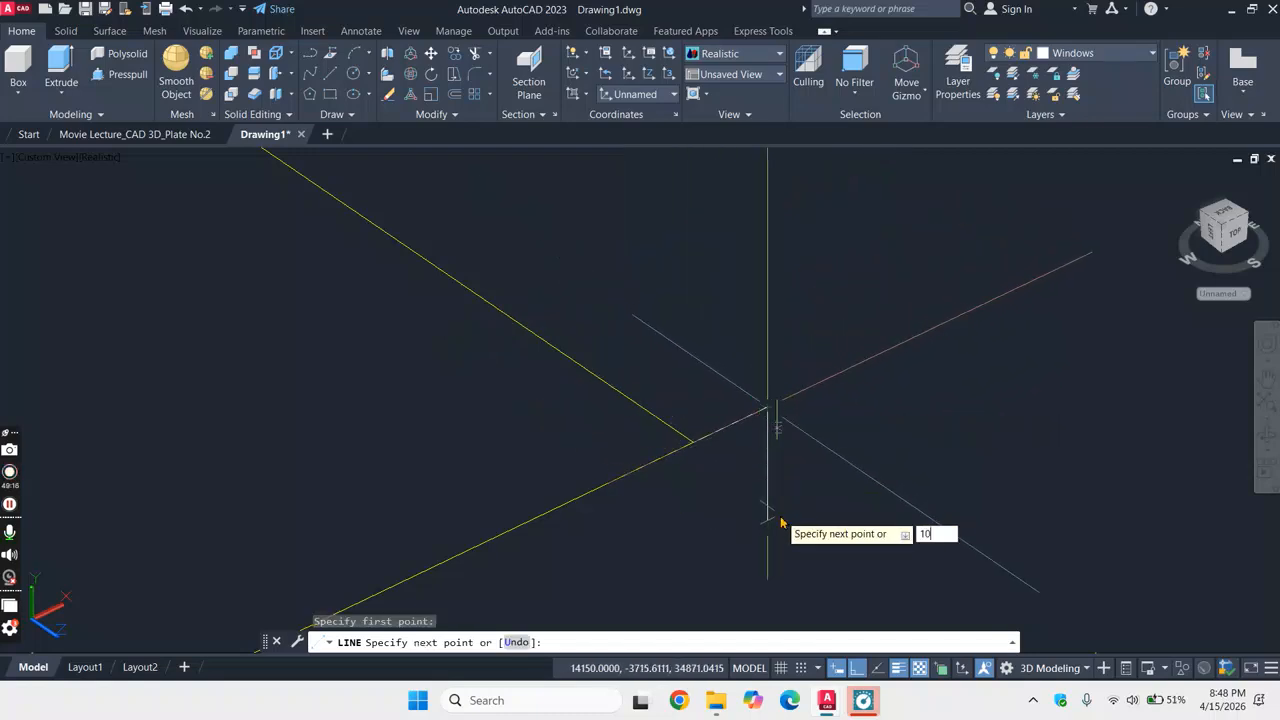
{"action": "key", "text": "Return"}
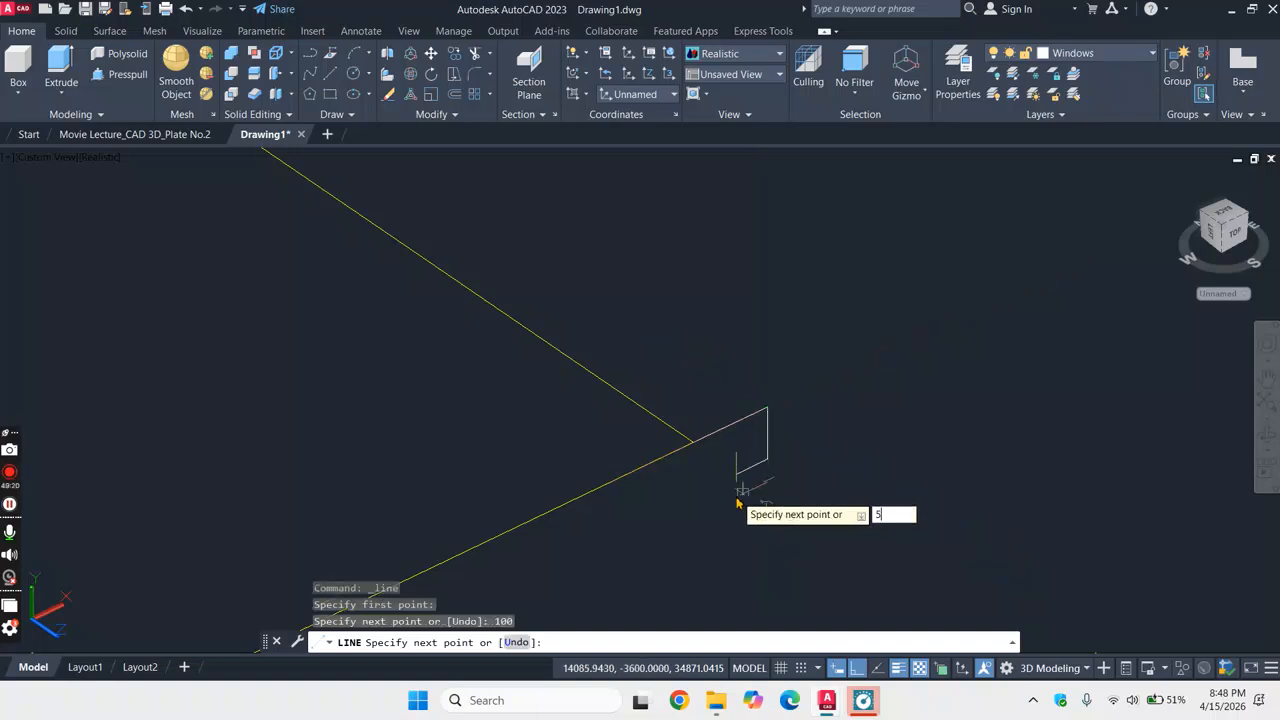
{"action": "key", "text": "Return"}
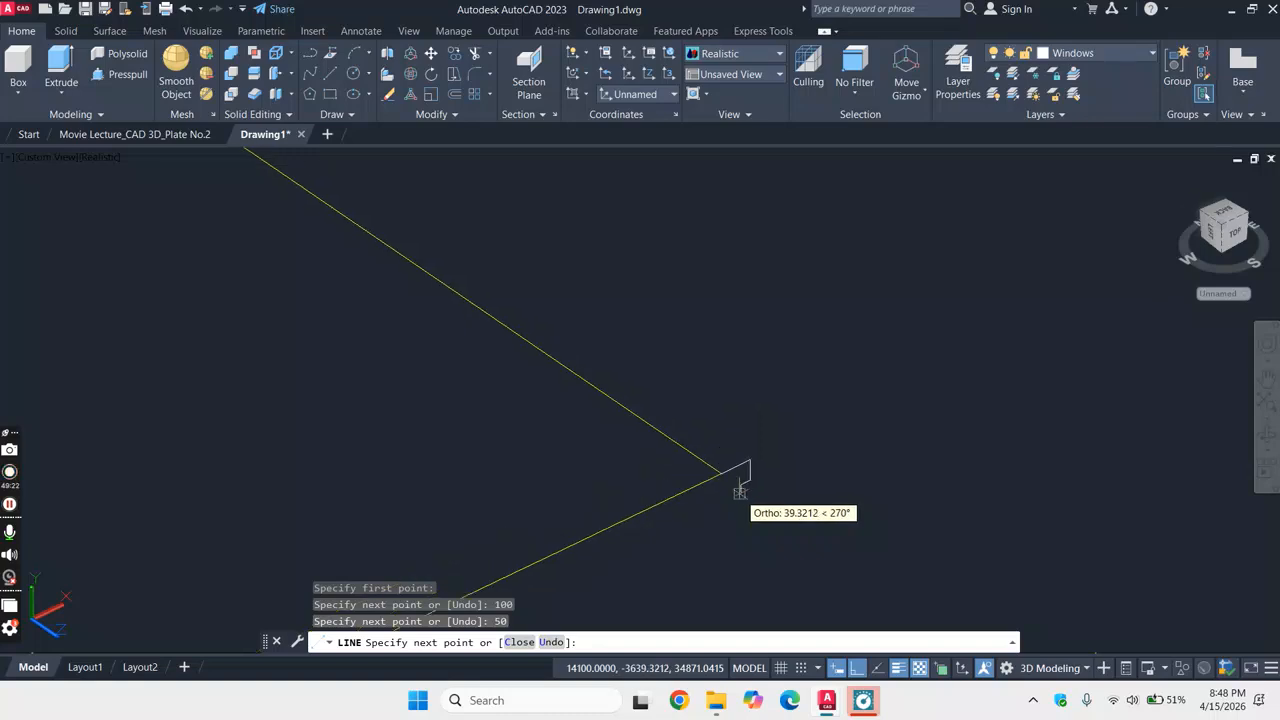
- Try a 150-unit downward segment from the inner end of the 50-unit ledge, and erase it
{"action": "scroll", "coordinate": [755, 530], "scroll_direction": "up", "scroll_amount": 1}
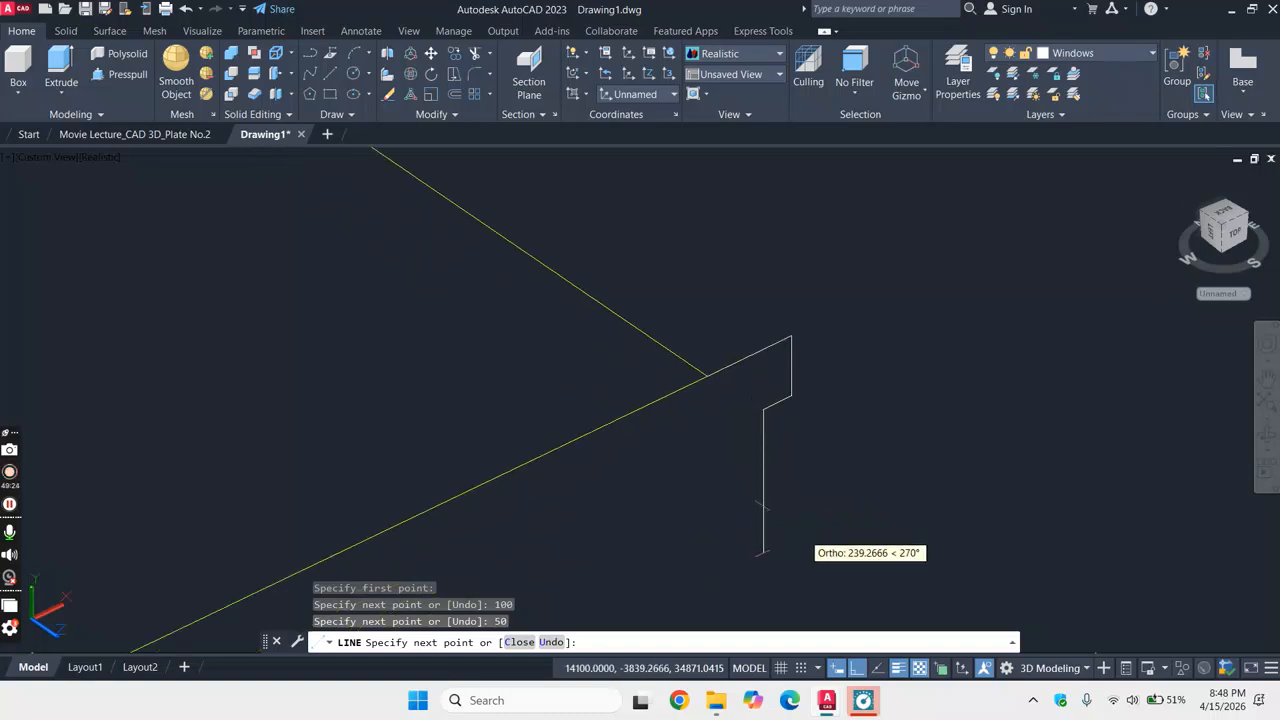
{"action": "key", "text": "Return"}
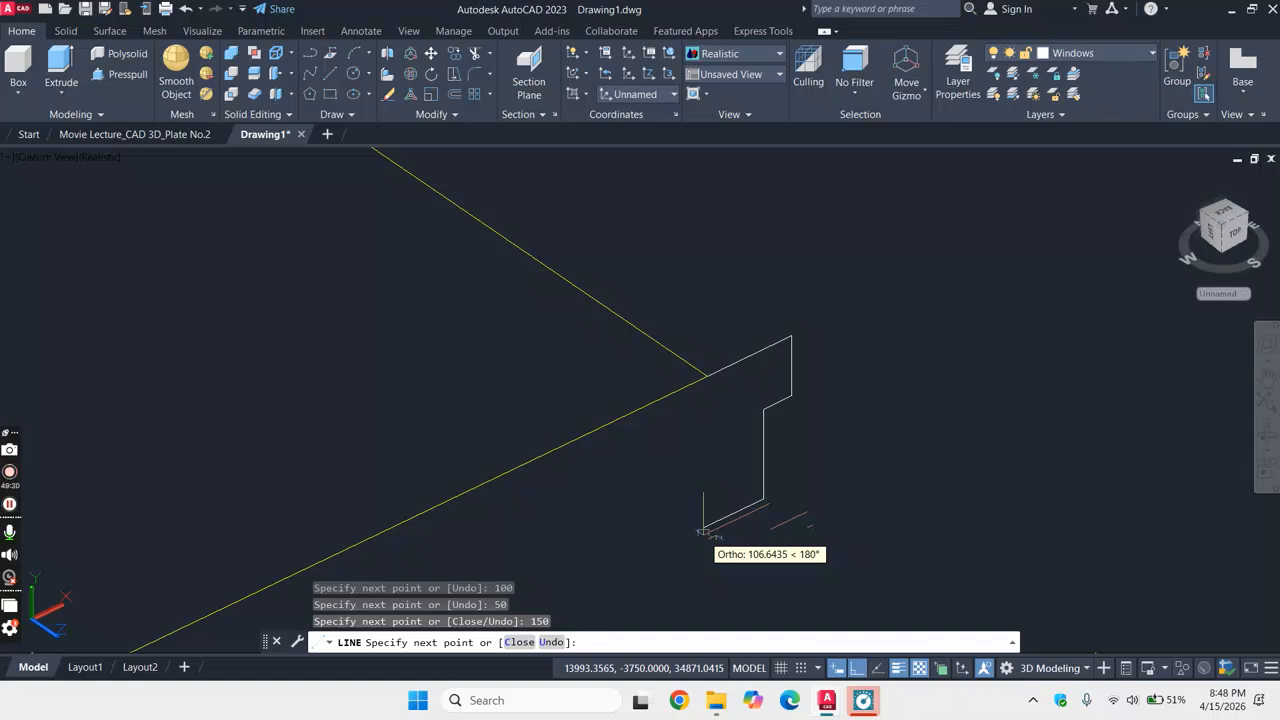
{"action": "key", "text": "Escape"}
{"action": "left_click", "coordinate": [763, 450]}
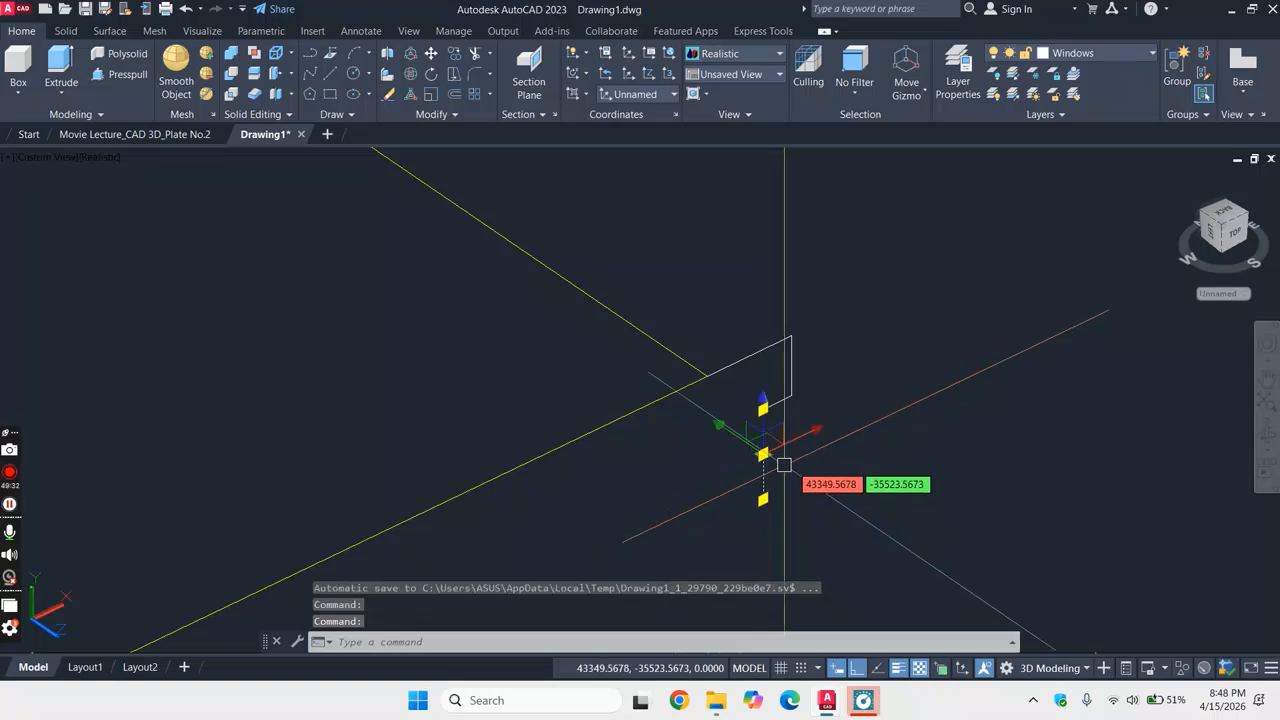
{"action": "key", "text": "Delete"}
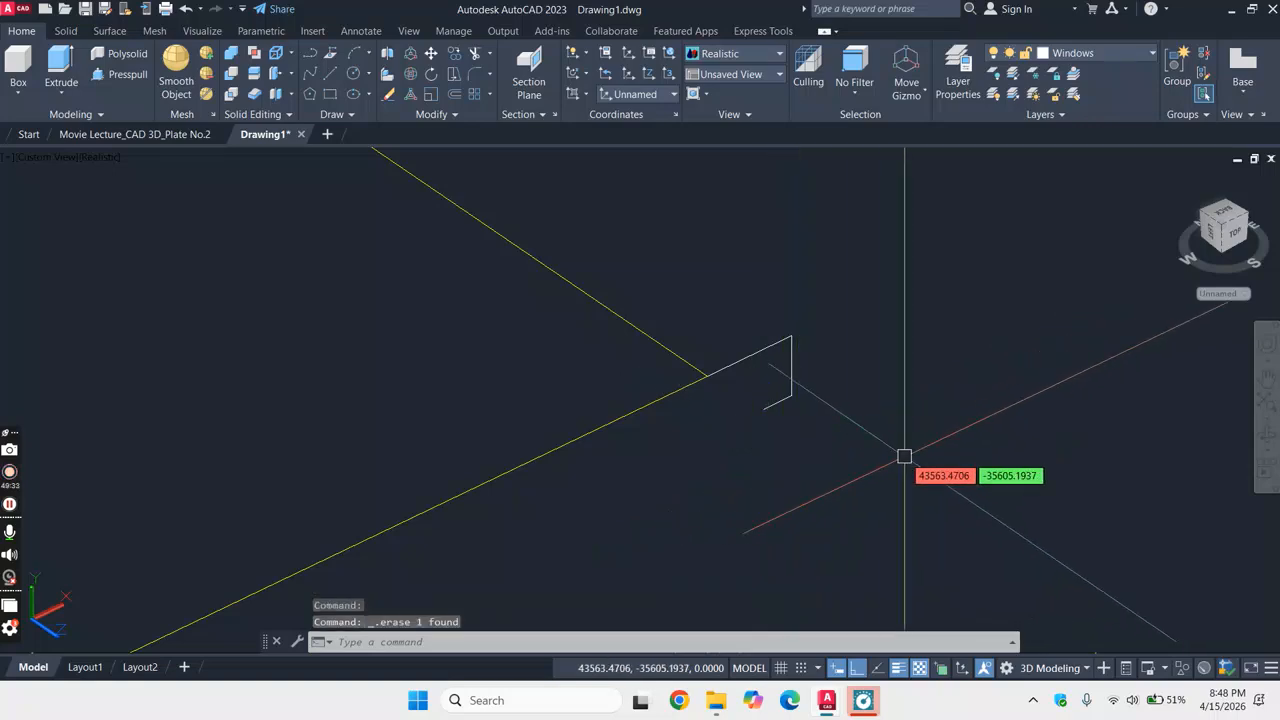
- From the inner end of the 50-unit ledge, draw a segment 100 units down and one 50 units inward
{"action": "left_click", "coordinate": [333, 74]}
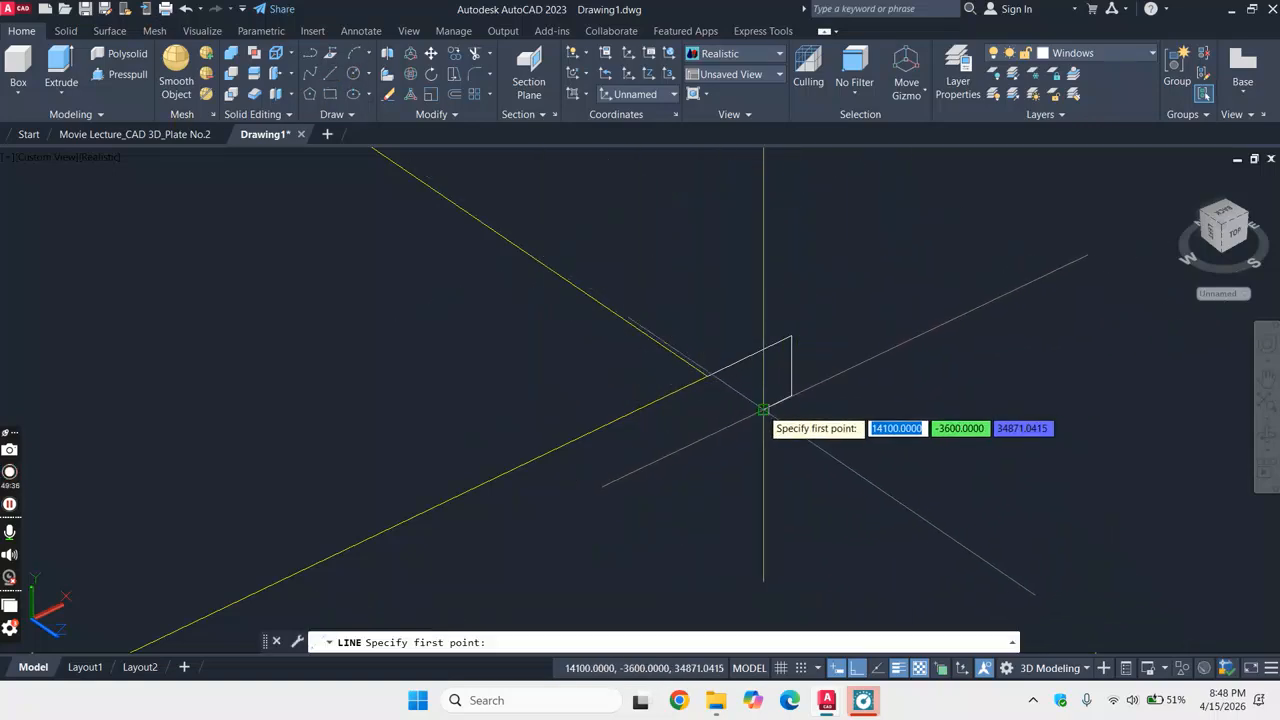
{"action": "left_click", "coordinate": [763, 410]}
{"action": "type", "text": "100"}
{"action": "key", "text": "Return"}
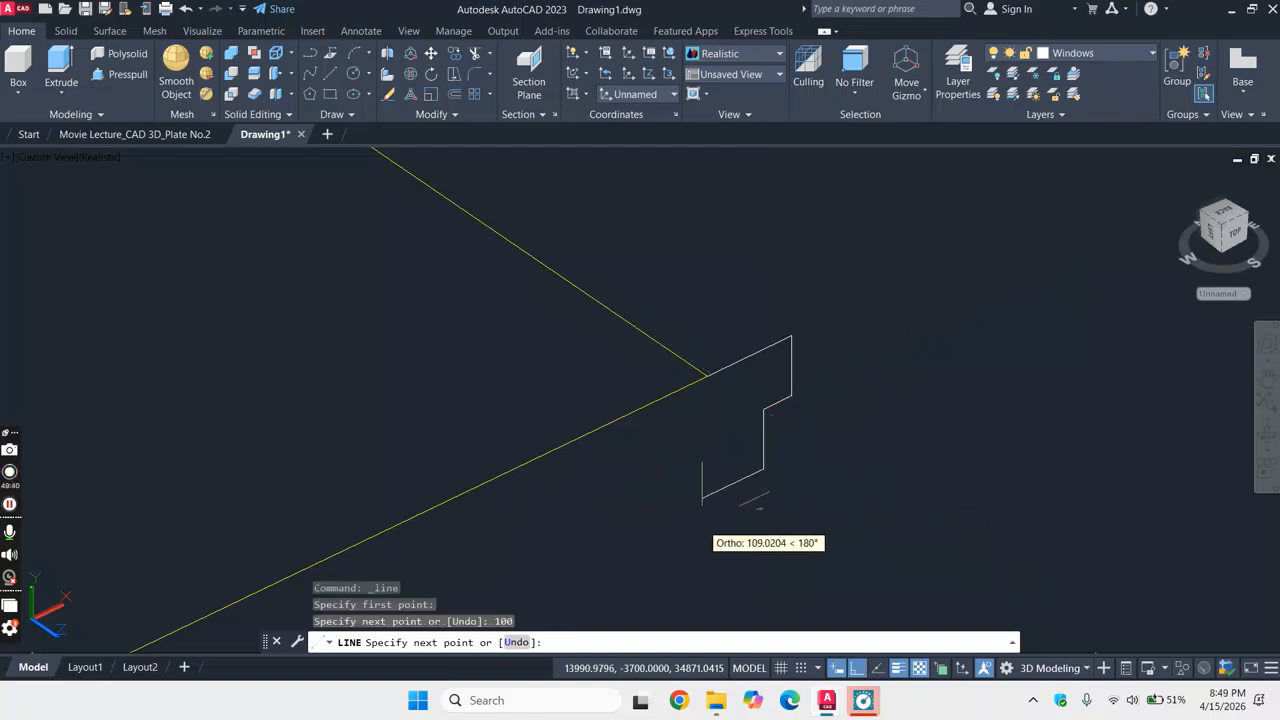
{"action": "key", "text": "Return"}
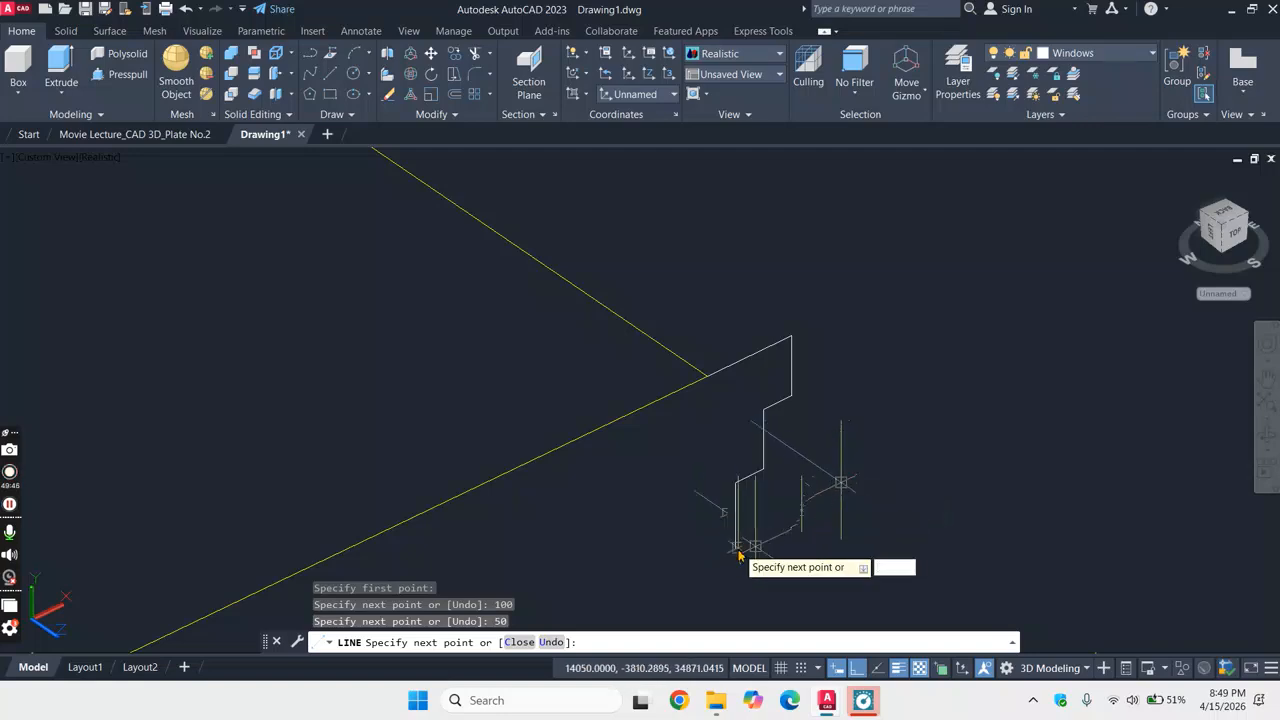
{"action": "key", "text": "Escape"}
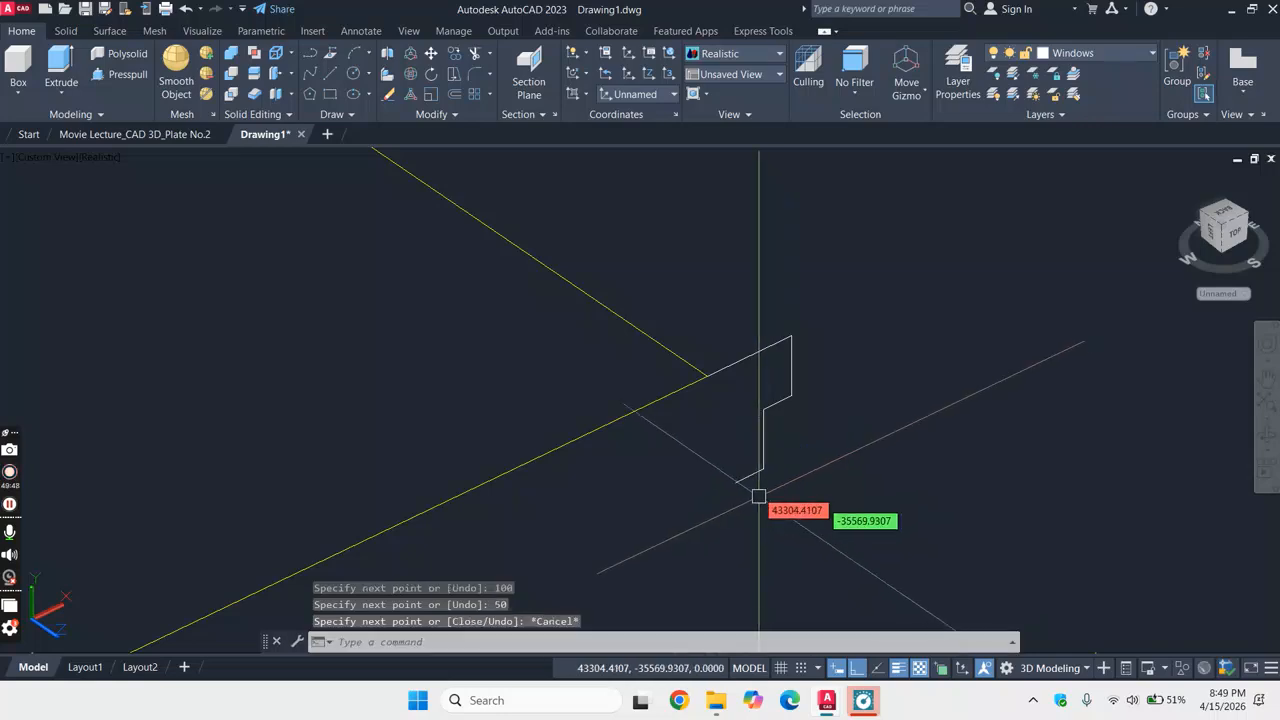
- Continue the stepped profile from its lower end with segments 20 down, 30 inward, 50 down and 50 inward
{"action": "left_click", "coordinate": [331, 76]}
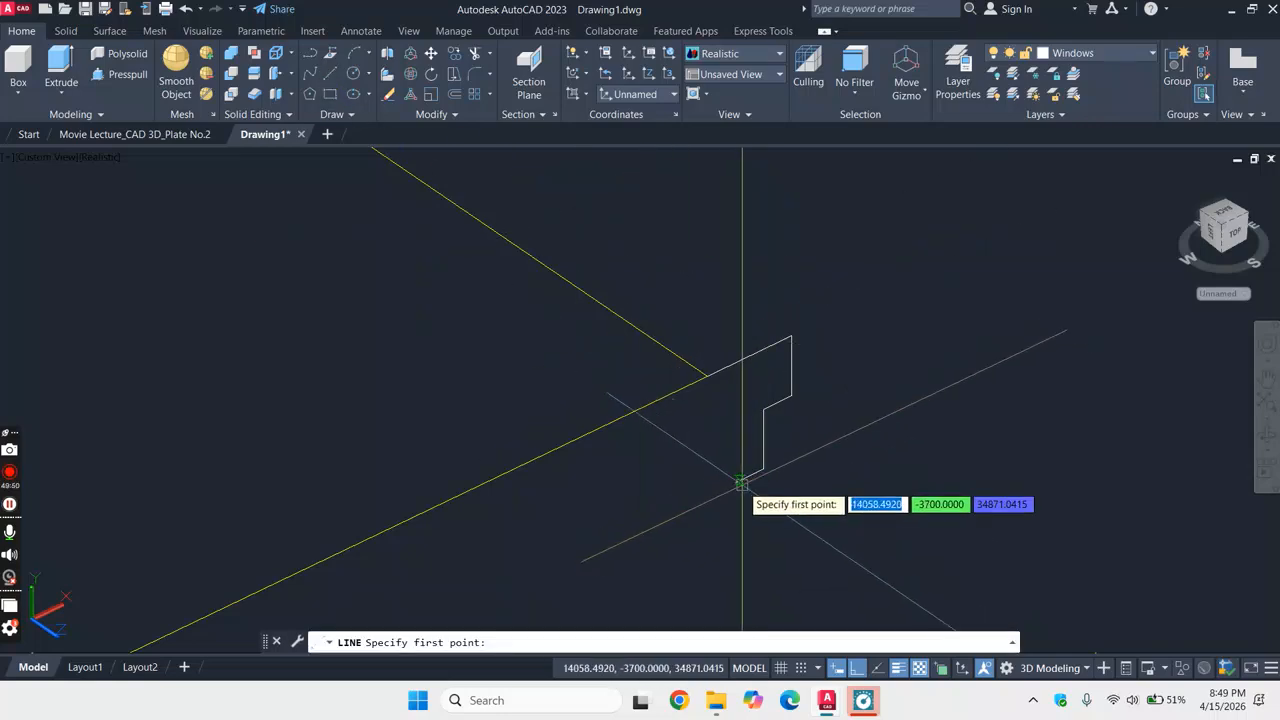
{"action": "left_click", "coordinate": [736, 481]}
{"action": "type", "text": "2"}
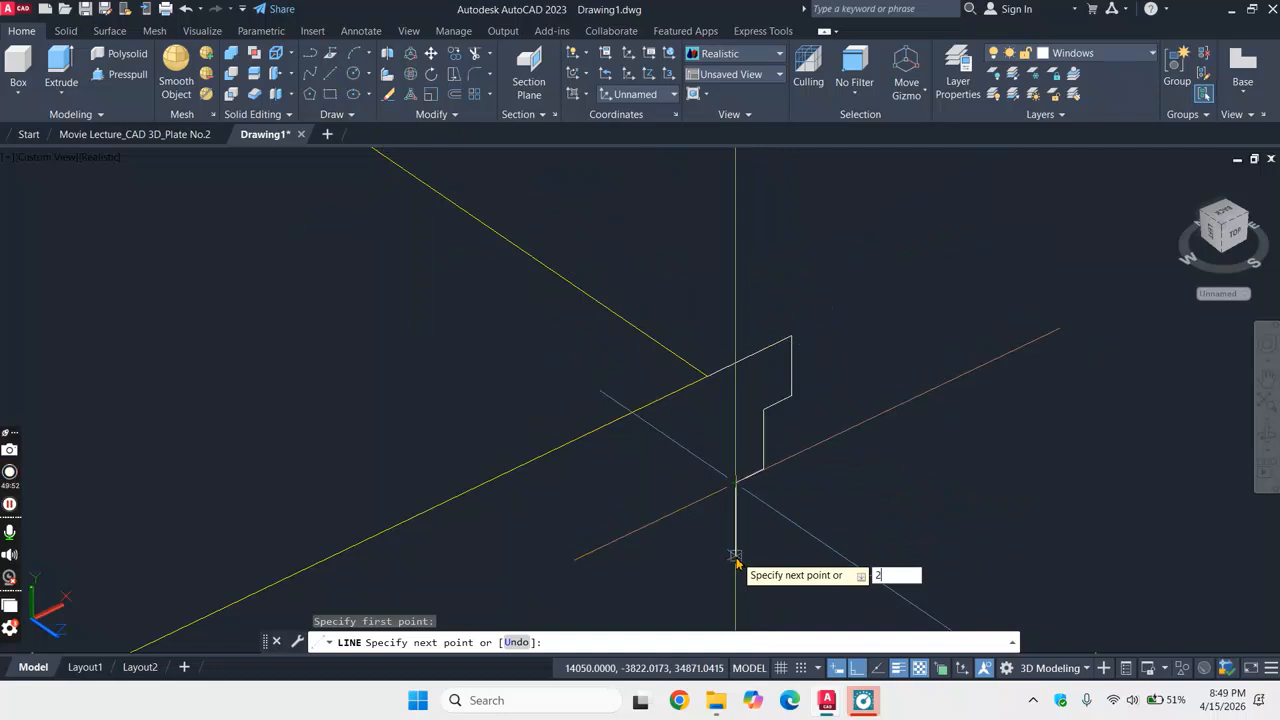
{"action": "type", "text": "0"}
{"action": "key", "text": "Return"}
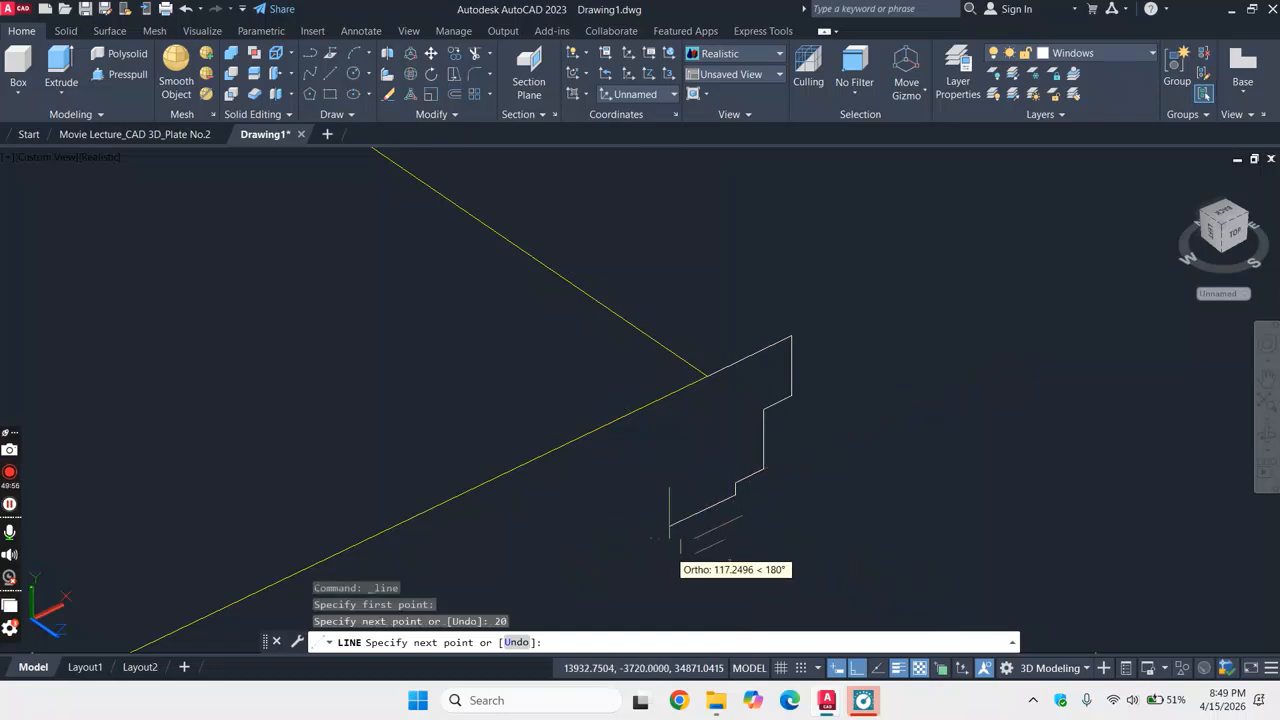
{"action": "type", "text": "3"}
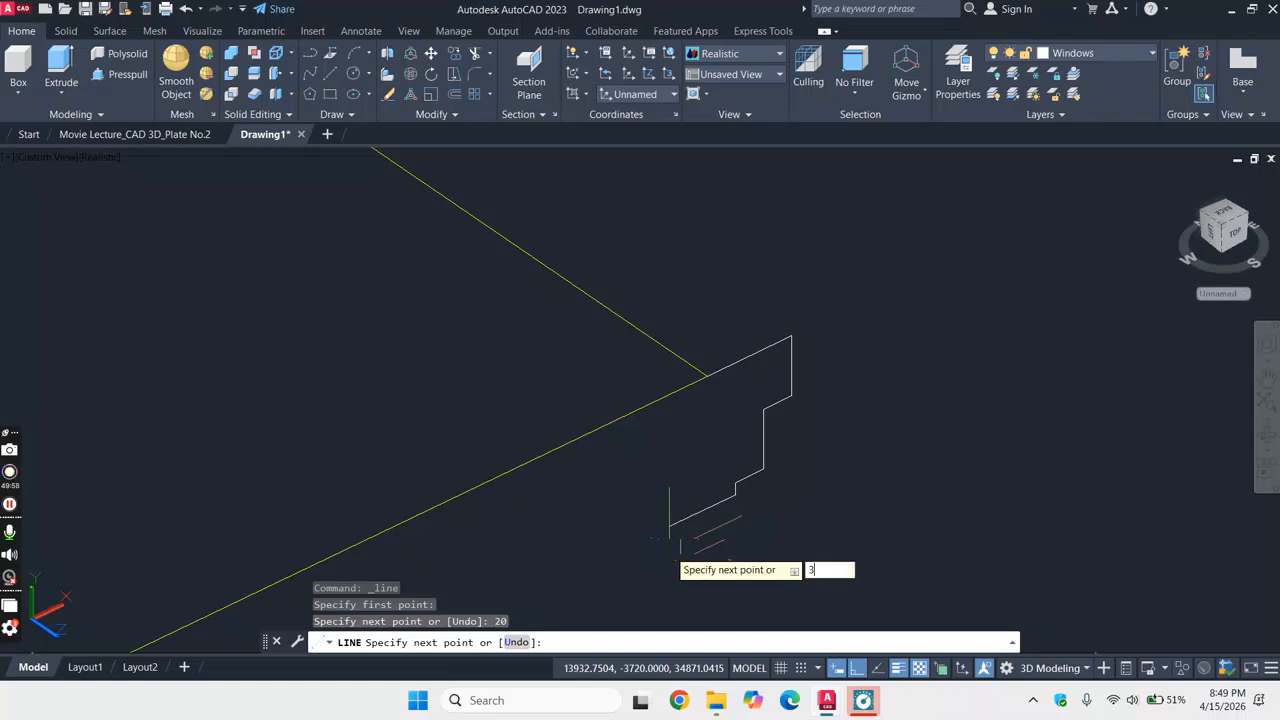
{"action": "type", "text": "0"}
{"action": "key", "text": "Return"}
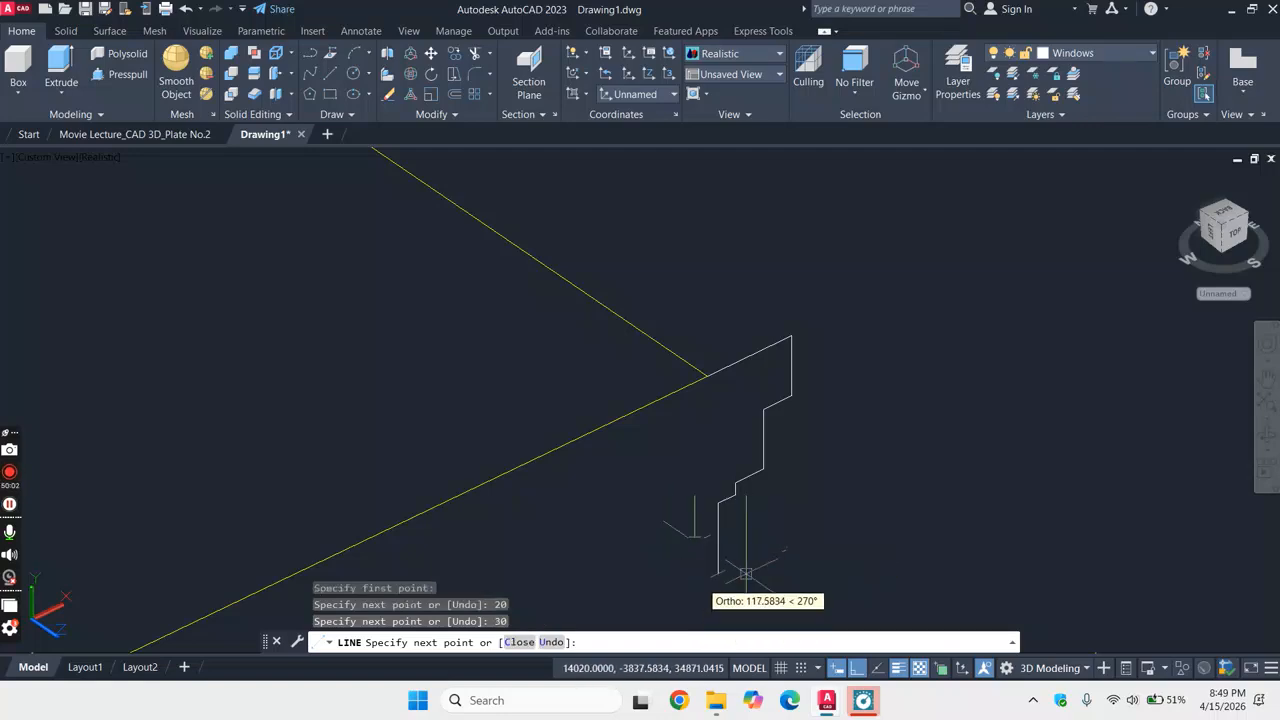
{"action": "key", "text": "Return"}
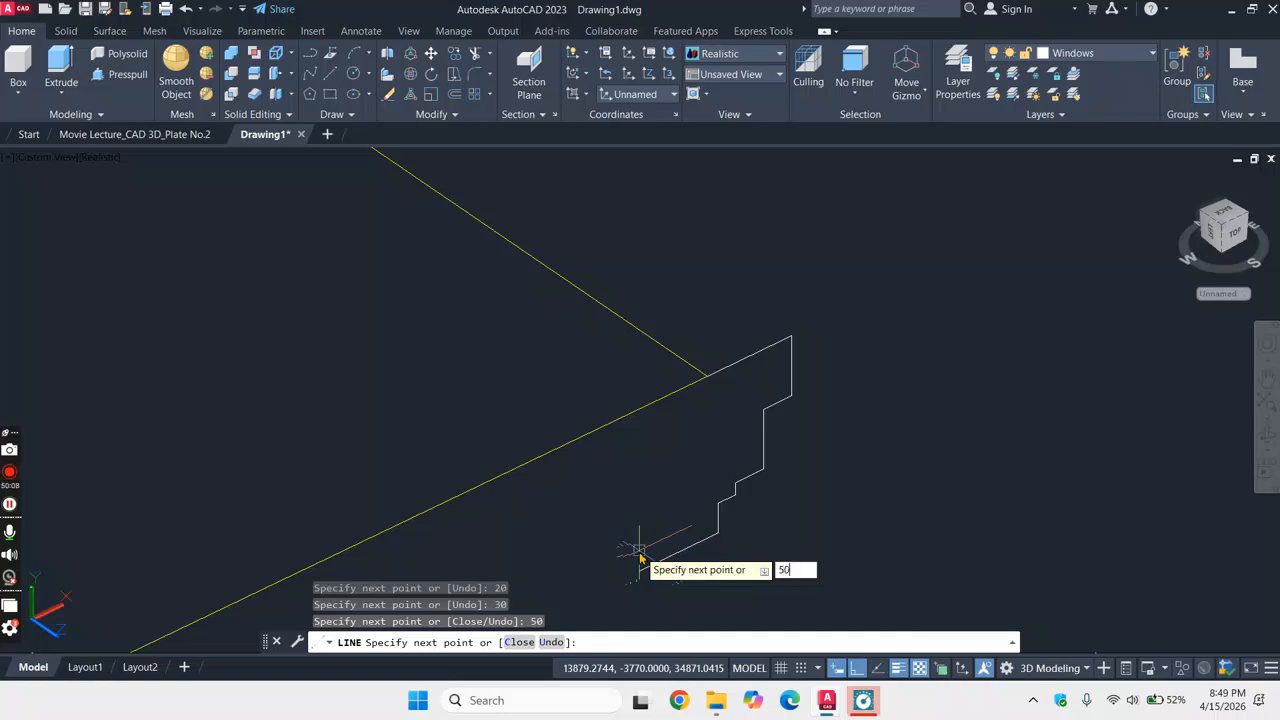
{"action": "key", "text": "Return"}
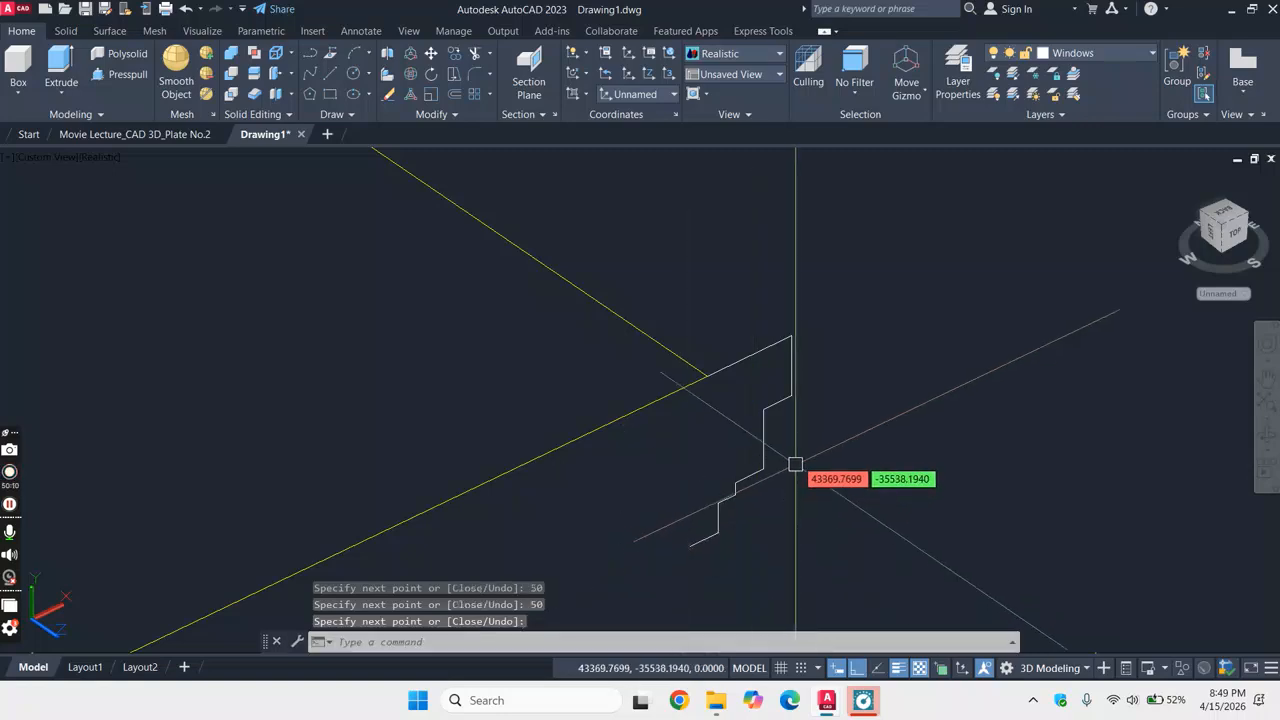
- Draw a 50-unit helper line inward from the midpoint of the profile's second 100-unit vertical segment
{"action": "scroll", "coordinate": [790, 390], "scroll_direction": "up", "scroll_amount": 2}
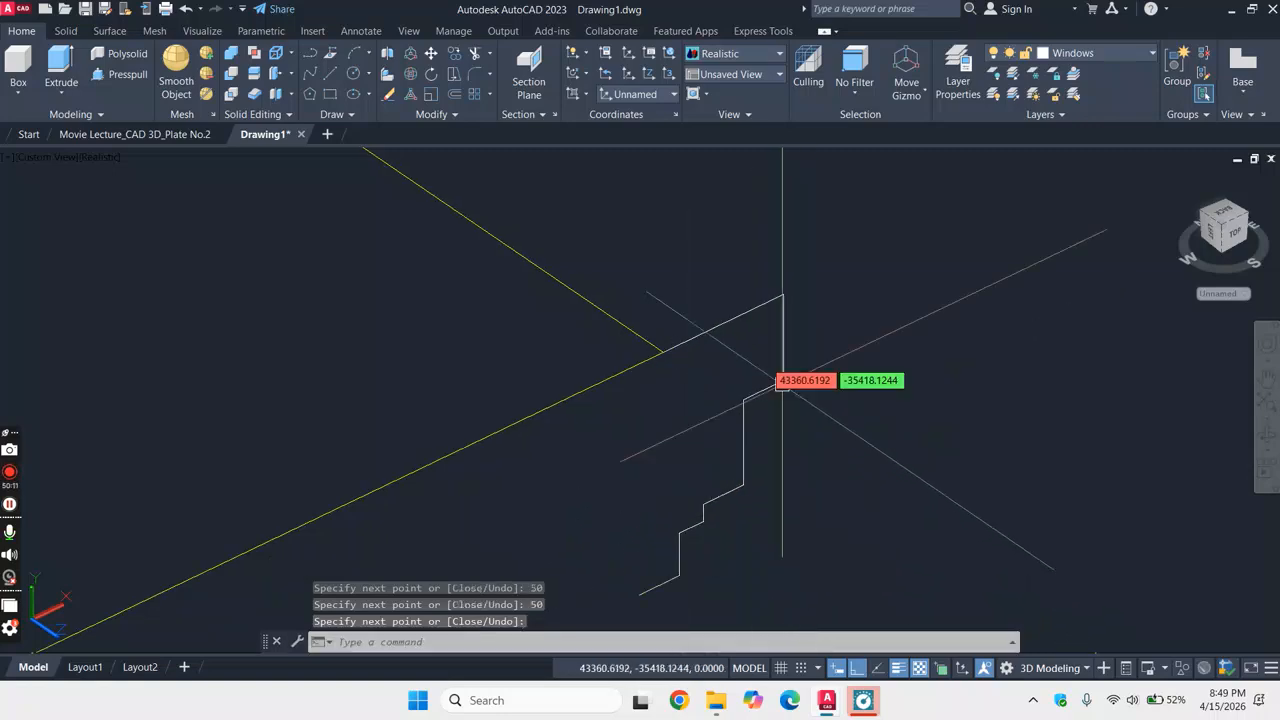
{"action": "left_click", "coordinate": [333, 73]}
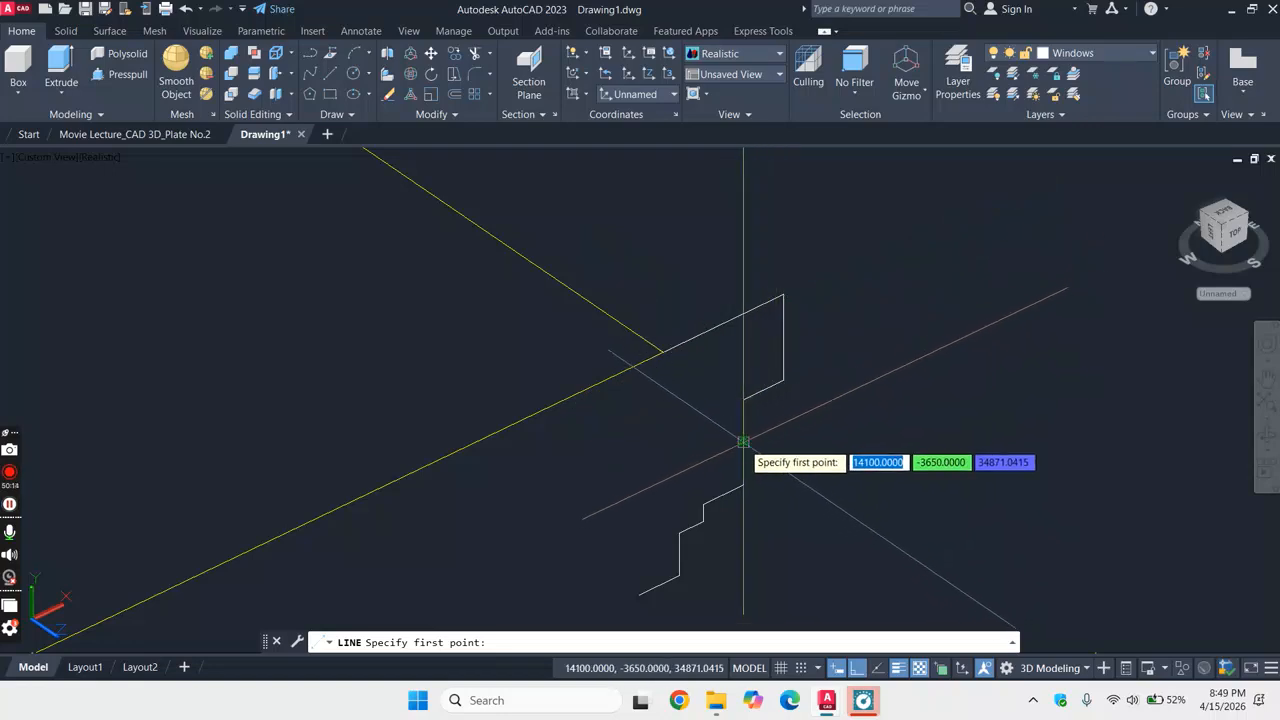
{"action": "left_click", "coordinate": [734, 448]}
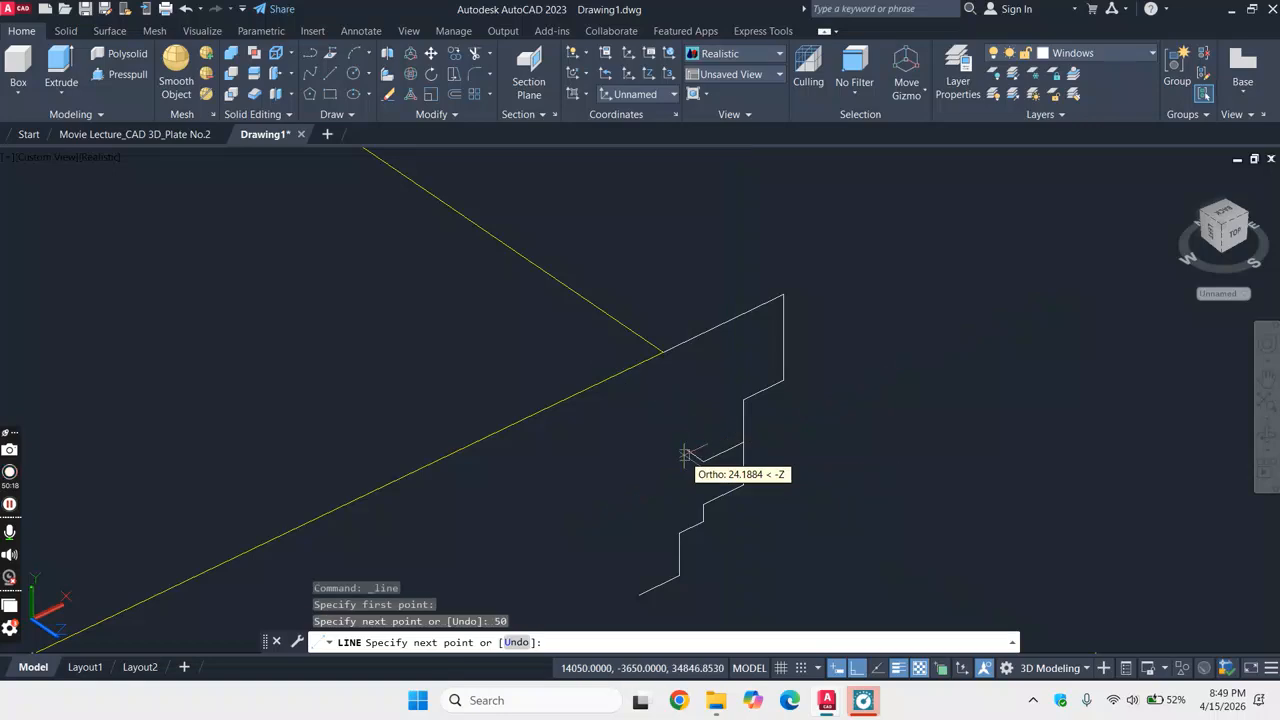
{"action": "key", "text": "Return"}
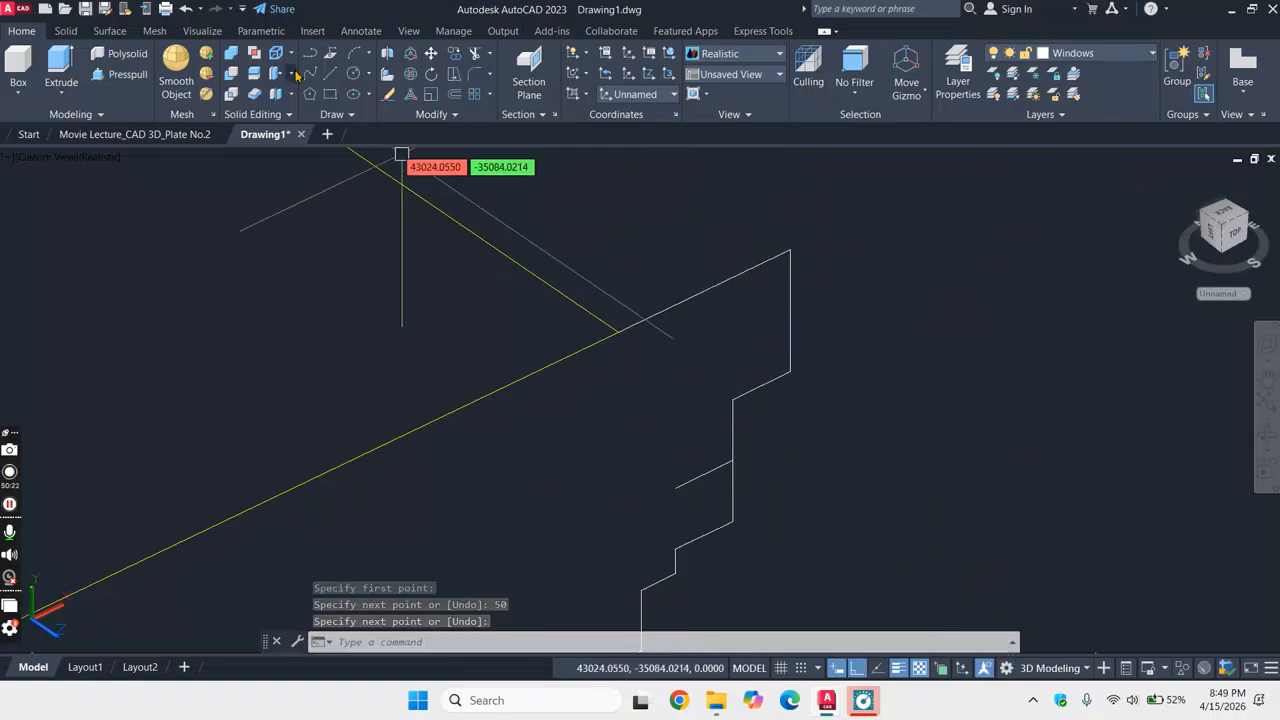
- Draw a three-point arc from the top of the second vertical segment through its midpoint to the inner end of the ledge below
{"action": "left_click", "coordinate": [355, 53]}
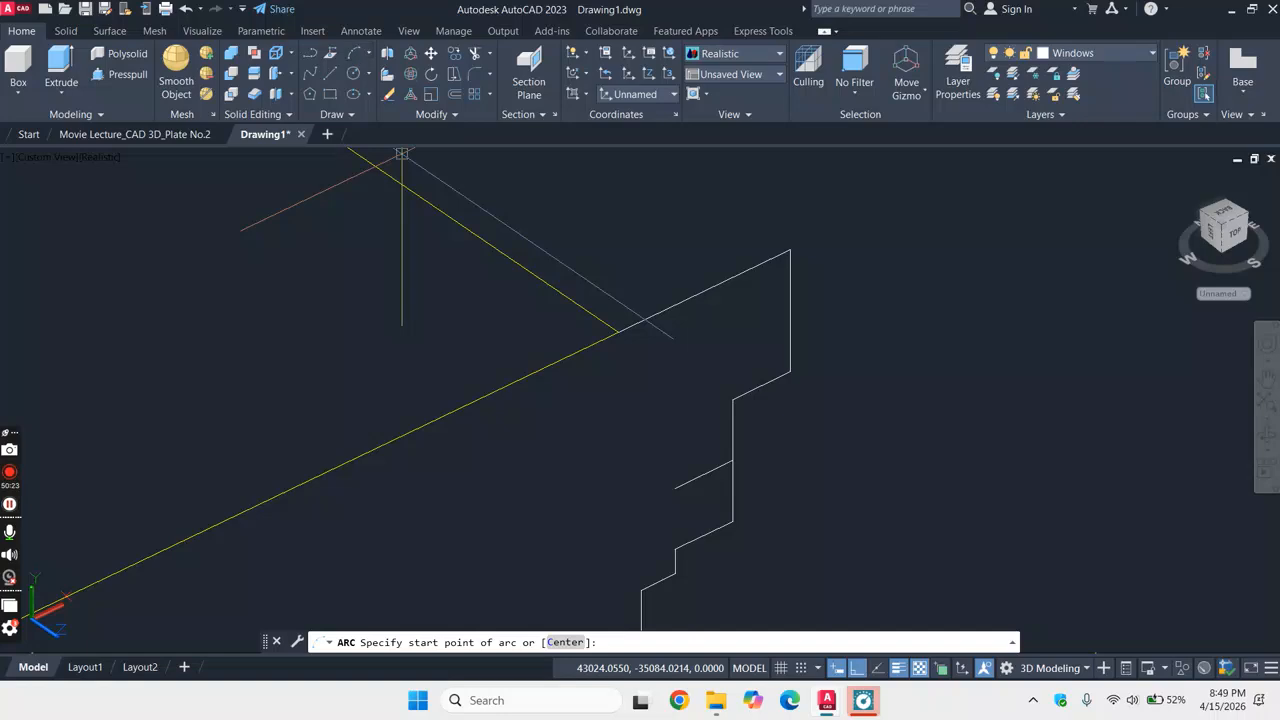
{"action": "left_click", "coordinate": [733, 399]}
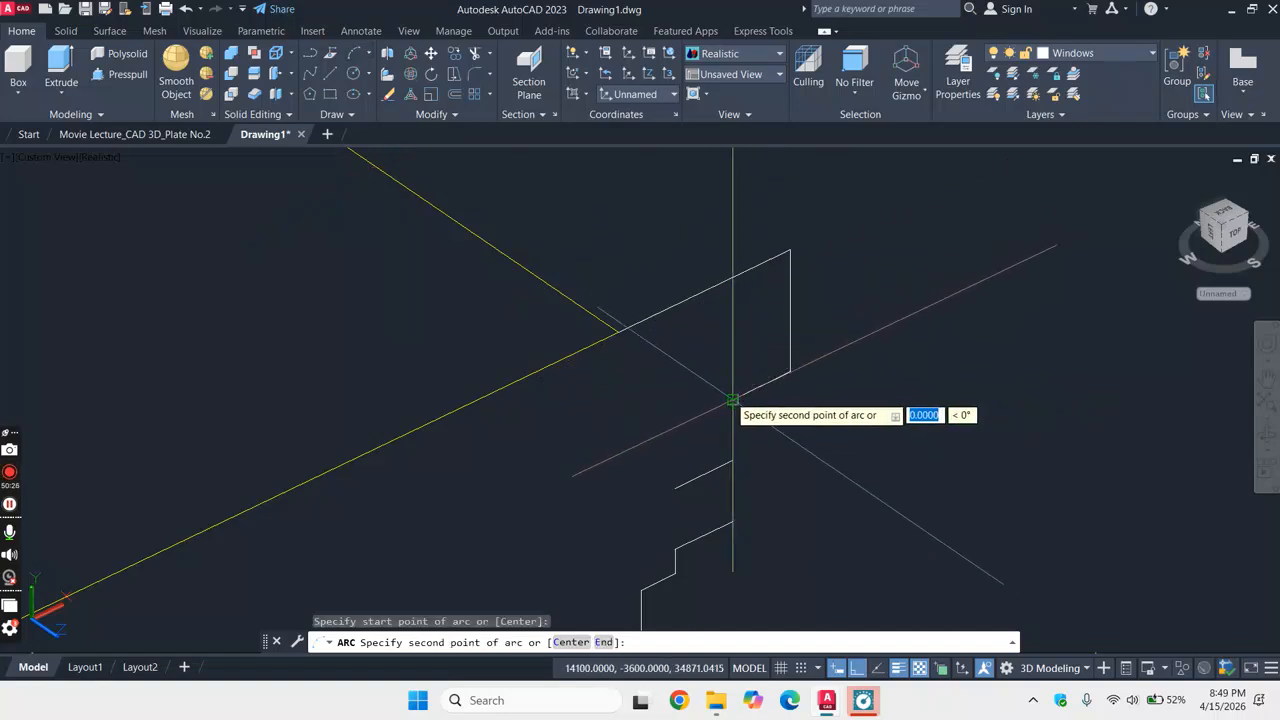
{"action": "left_click", "coordinate": [733, 461]}
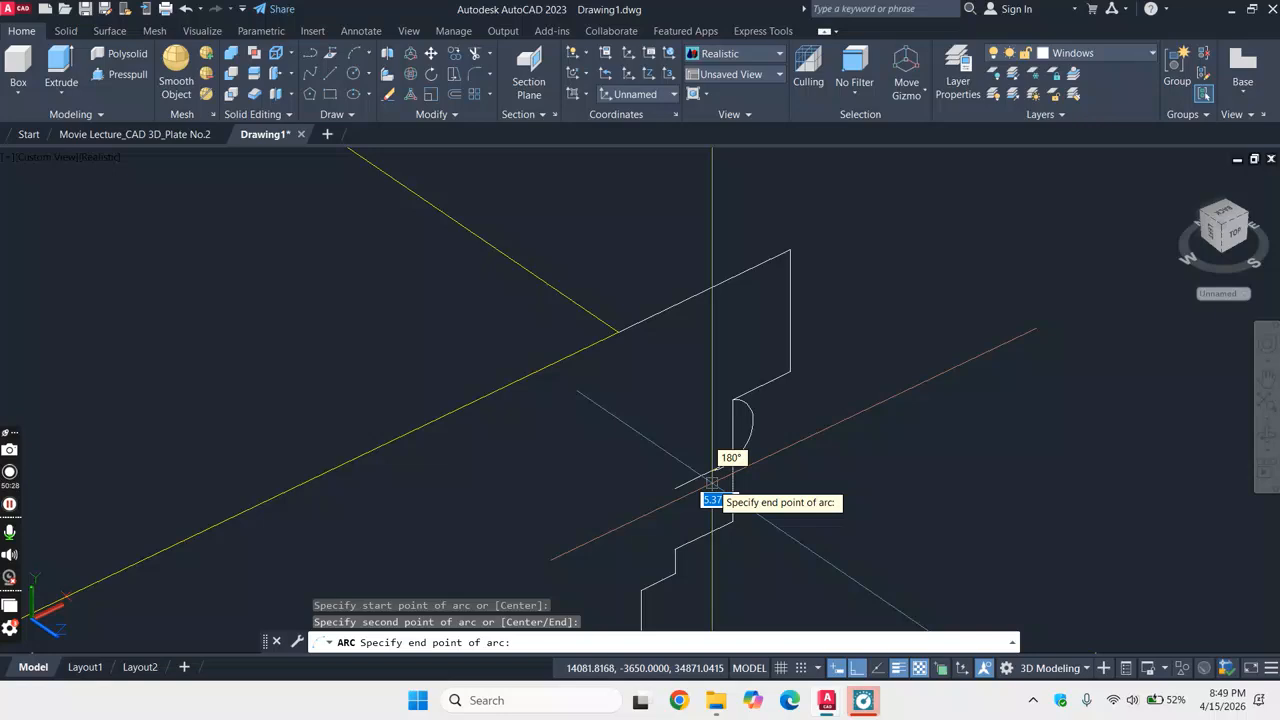
{"action": "left_click", "coordinate": [676, 549]}
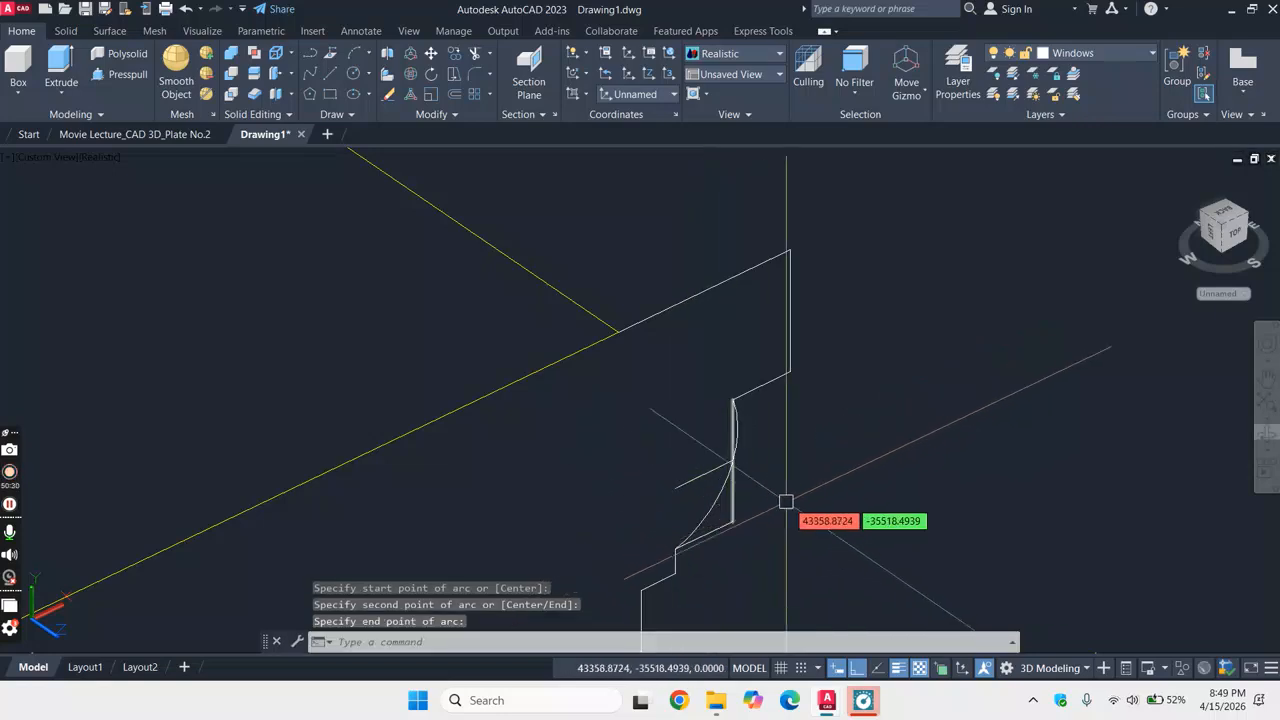
{"action": "key", "text": "Escape"}
- Erase the helper line and the straight vertical and ledge segments behind the arc, leaving the curved profile edge
{"action": "left_click", "coordinate": [722, 466]}
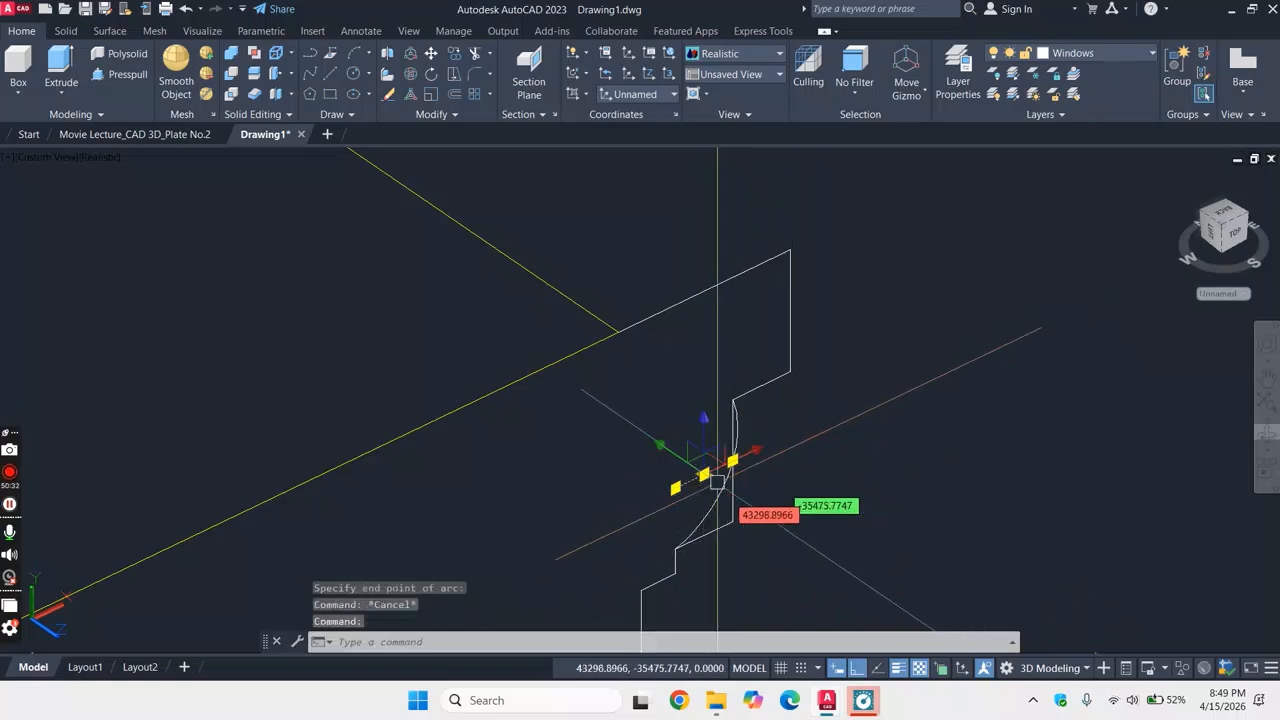
{"action": "key", "text": "Delete"}
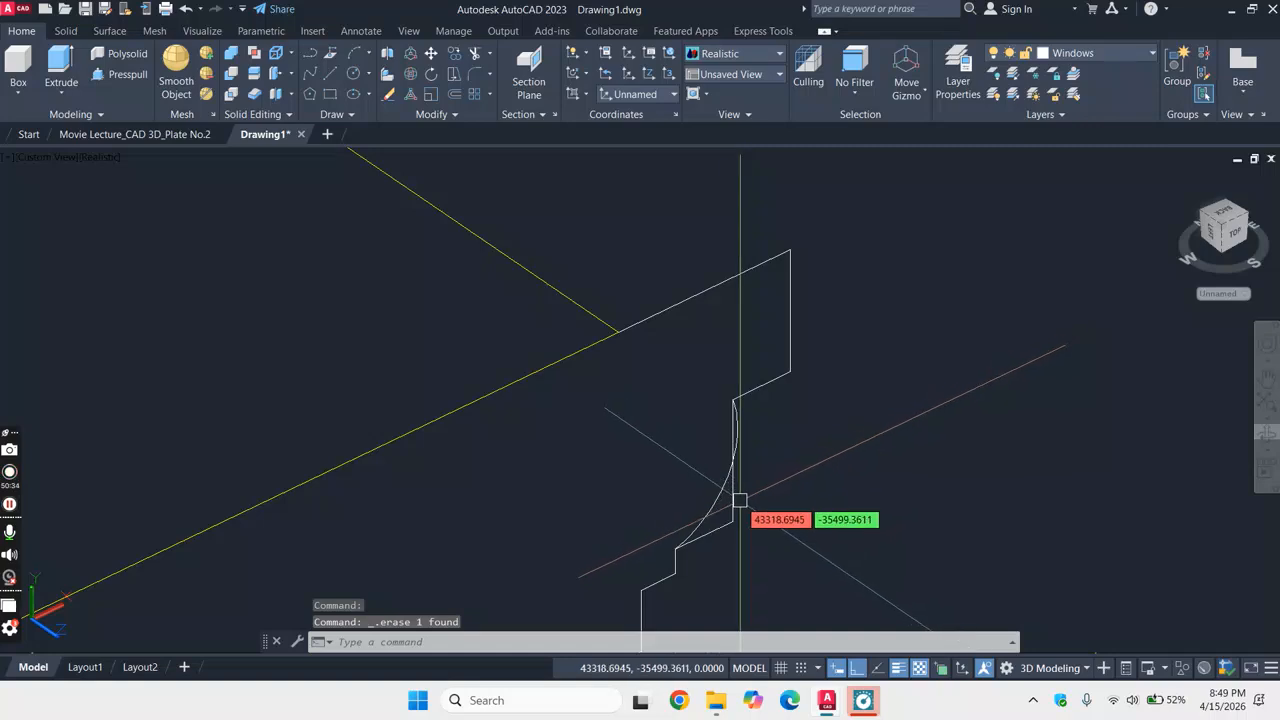
{"action": "left_click", "coordinate": [737, 505]}
{"action": "key", "text": "Delete"}
{"action": "left_click", "coordinate": [729, 518]}
{"action": "key", "text": "Delete"}
{"action": "scroll", "coordinate": [774, 402], "scroll_direction": "down", "scroll_amount": 6}
{"action": "scroll", "coordinate": [813, 373], "scroll_direction": "up", "scroll_amount": 3}
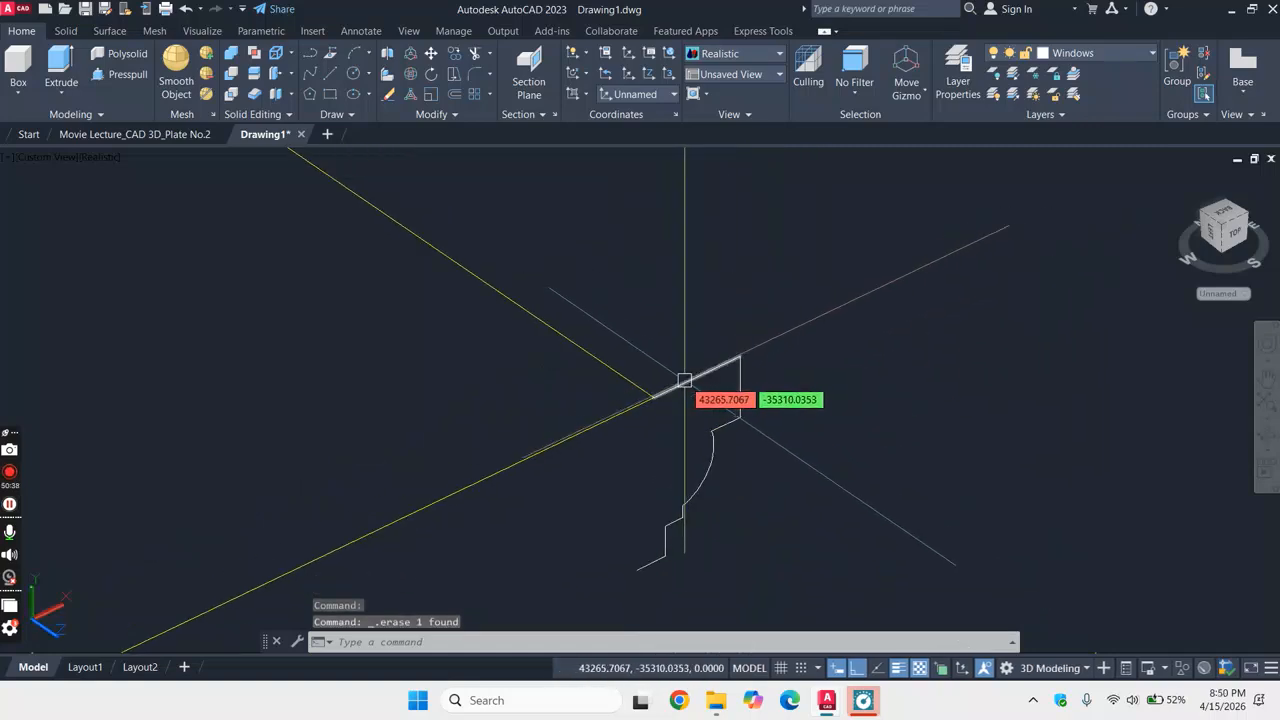
- Erase the top line between the outline corner and the moulding profile, and join the remaining profile segments and arc into one polyline
{"action": "left_click", "coordinate": [685, 379]}
{"action": "key", "text": "Delete"}
{"action": "scroll", "coordinate": [840, 327], "scroll_direction": "down", "scroll_amount": 4}
{"action": "scroll", "coordinate": [733, 338], "scroll_direction": "up", "scroll_amount": 3}
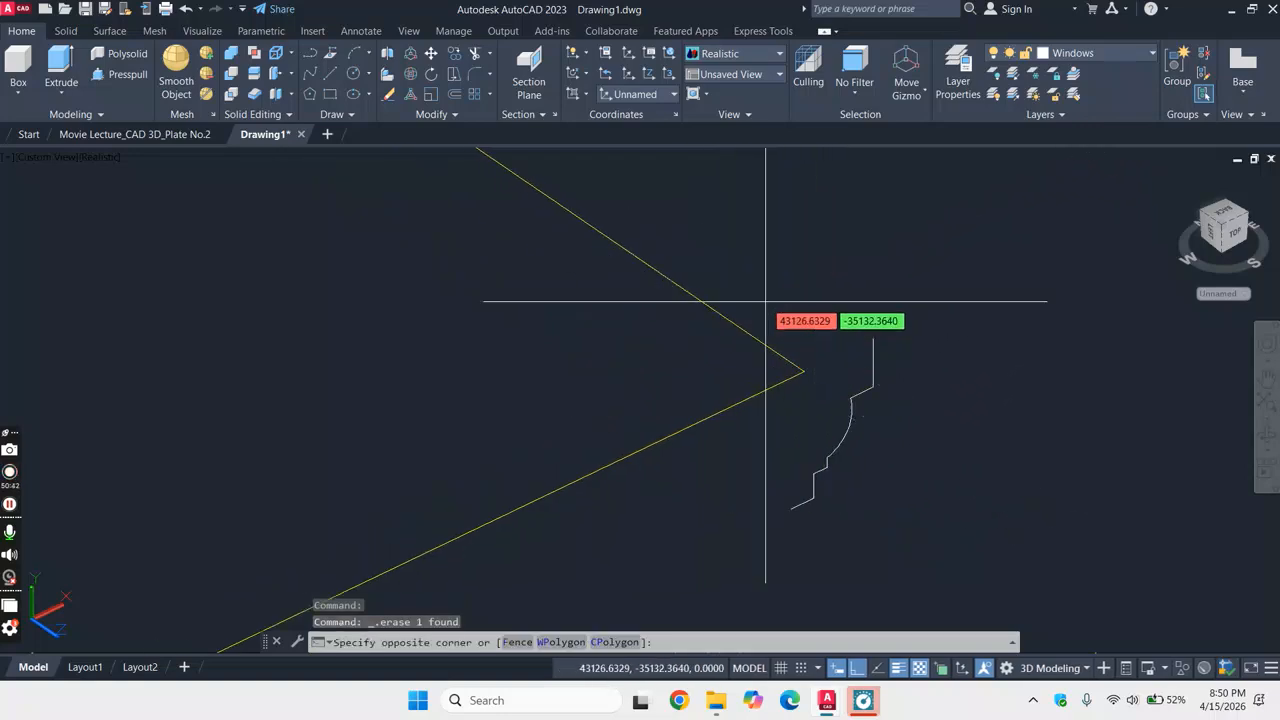
{"action": "left_click", "coordinate": [766, 301]}
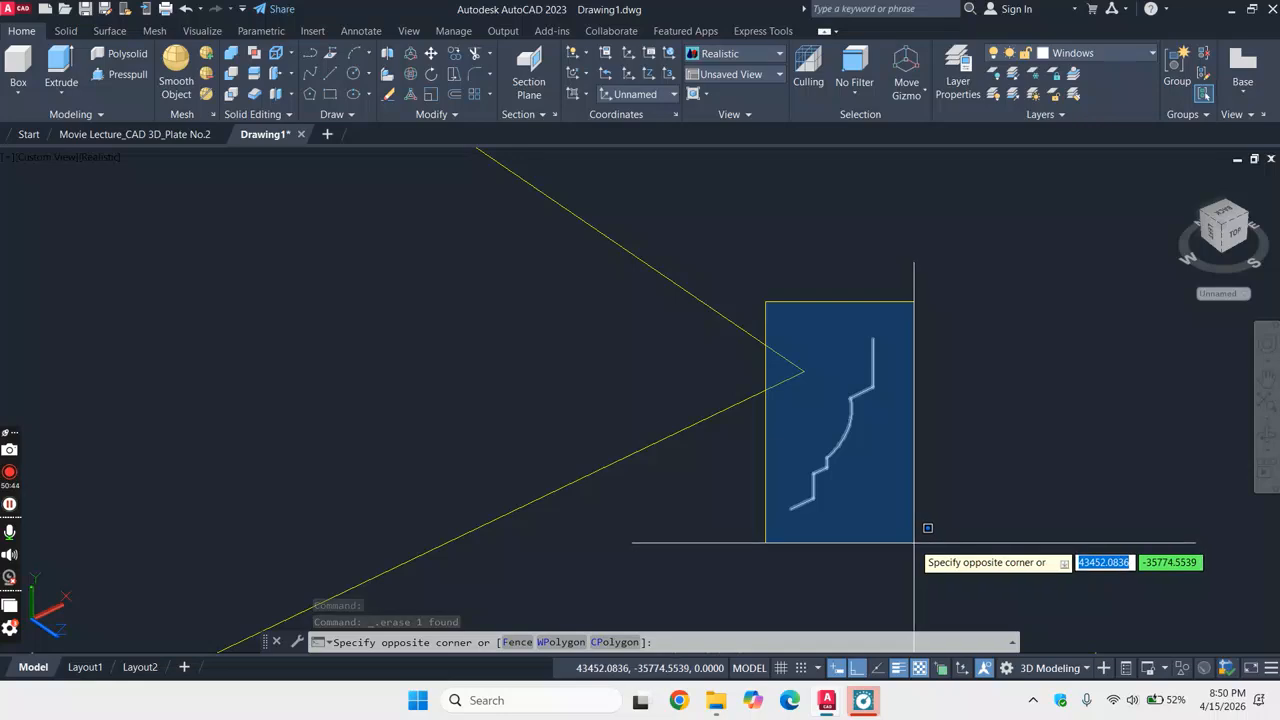
{"action": "left_click", "coordinate": [913, 543]}
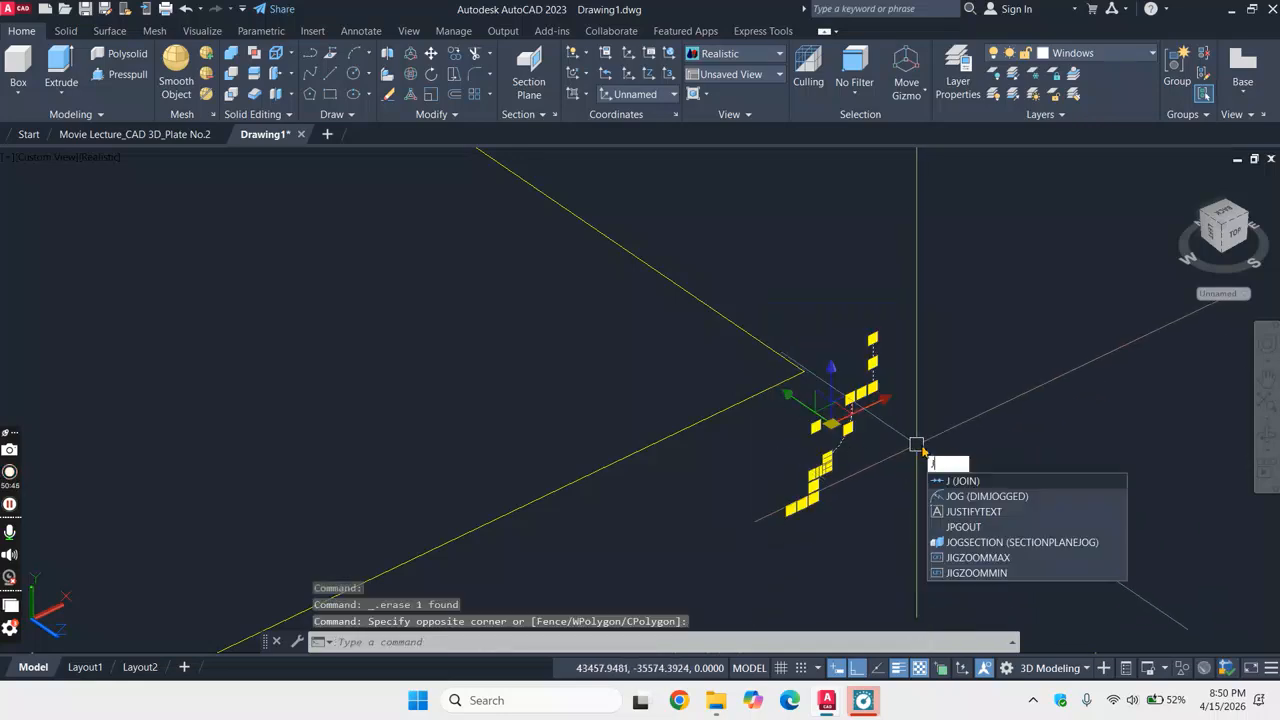
{"action": "key", "text": "Return"}
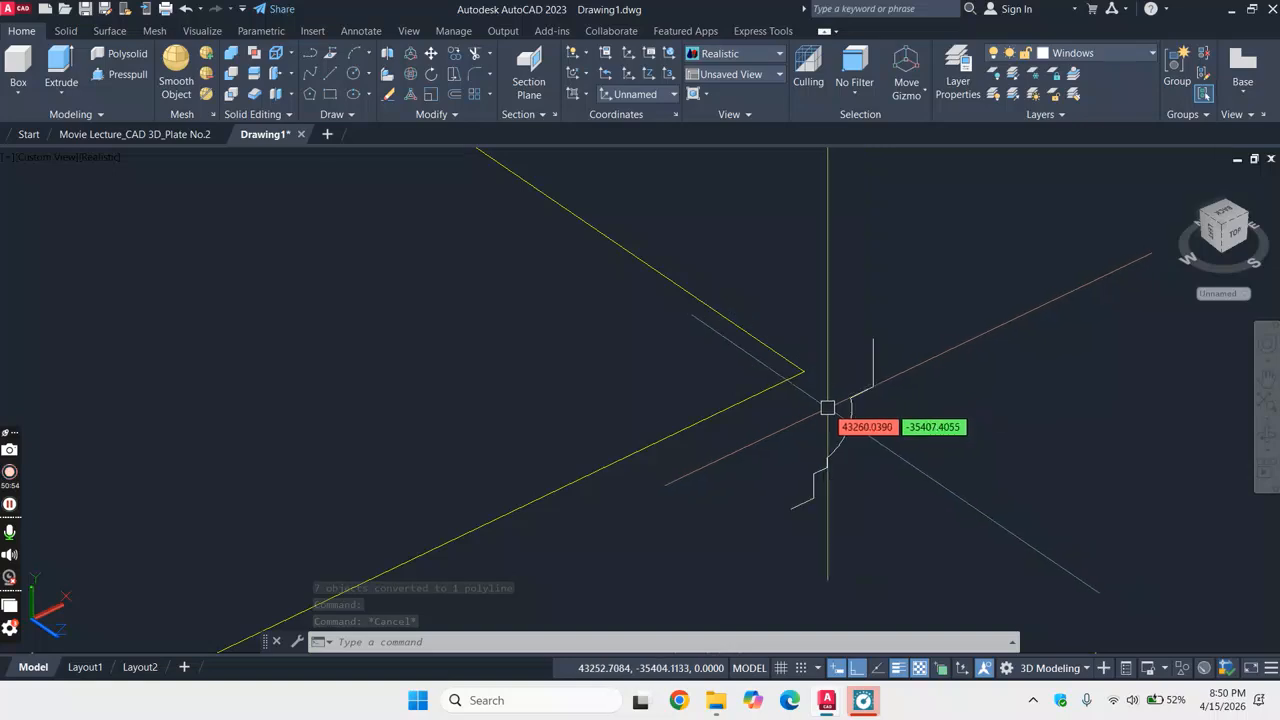
- Sweep the joined moulding profile along the copied yellow house outline
{"action": "left_click", "coordinate": [70, 96]}
{"action": "left_click", "coordinate": [80, 221]}
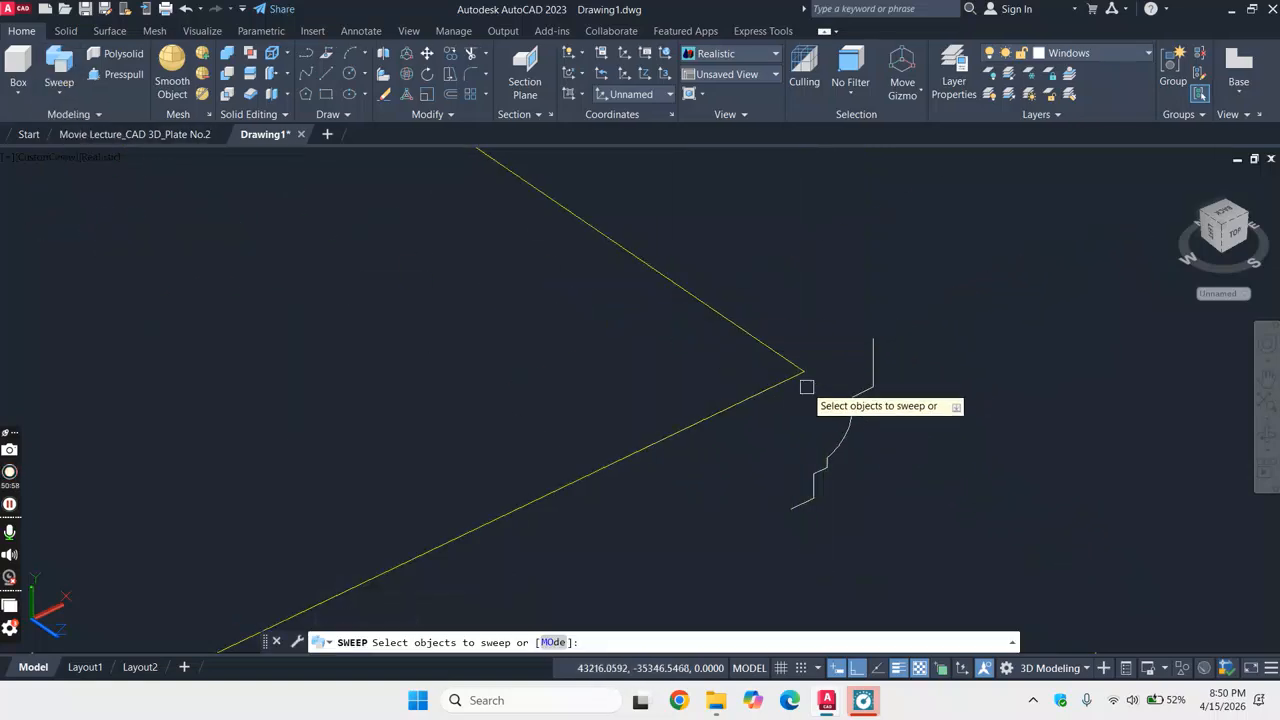
{"action": "left_click", "coordinate": [858, 398]}
{"action": "key", "text": "Return"}
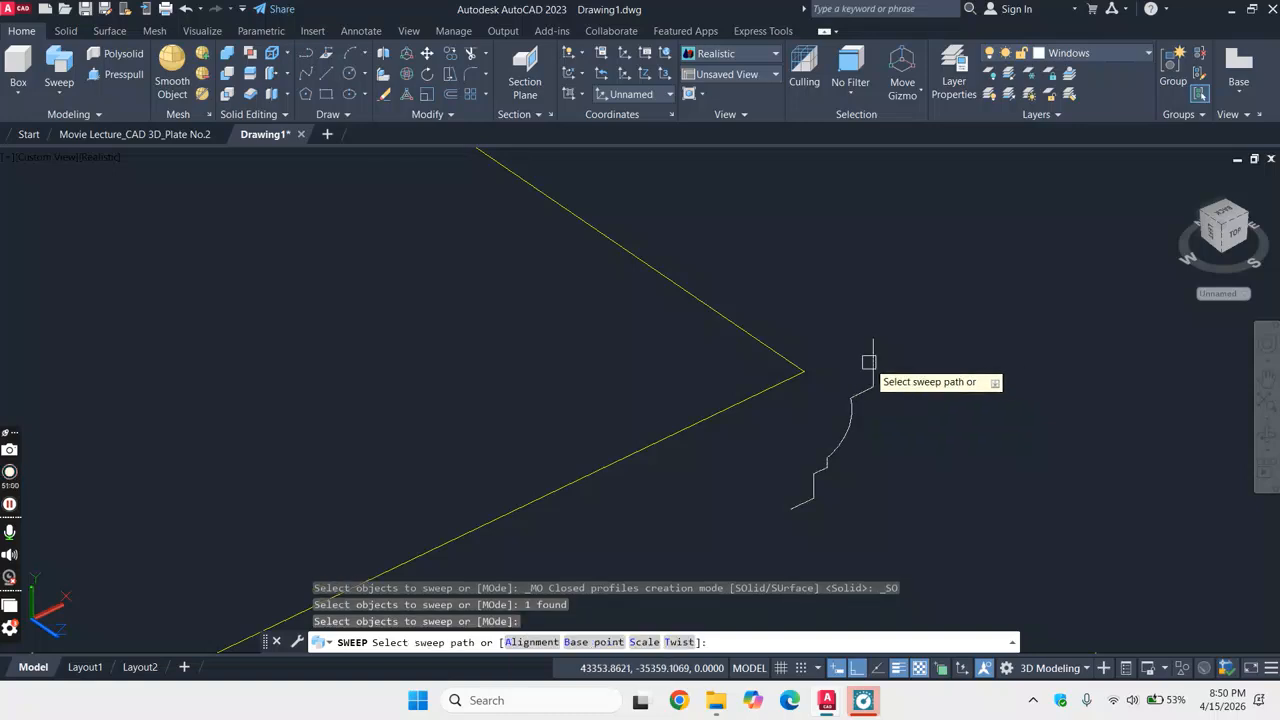
{"action": "scroll", "coordinate": [873, 362], "scroll_direction": "down", "scroll_amount": 6}
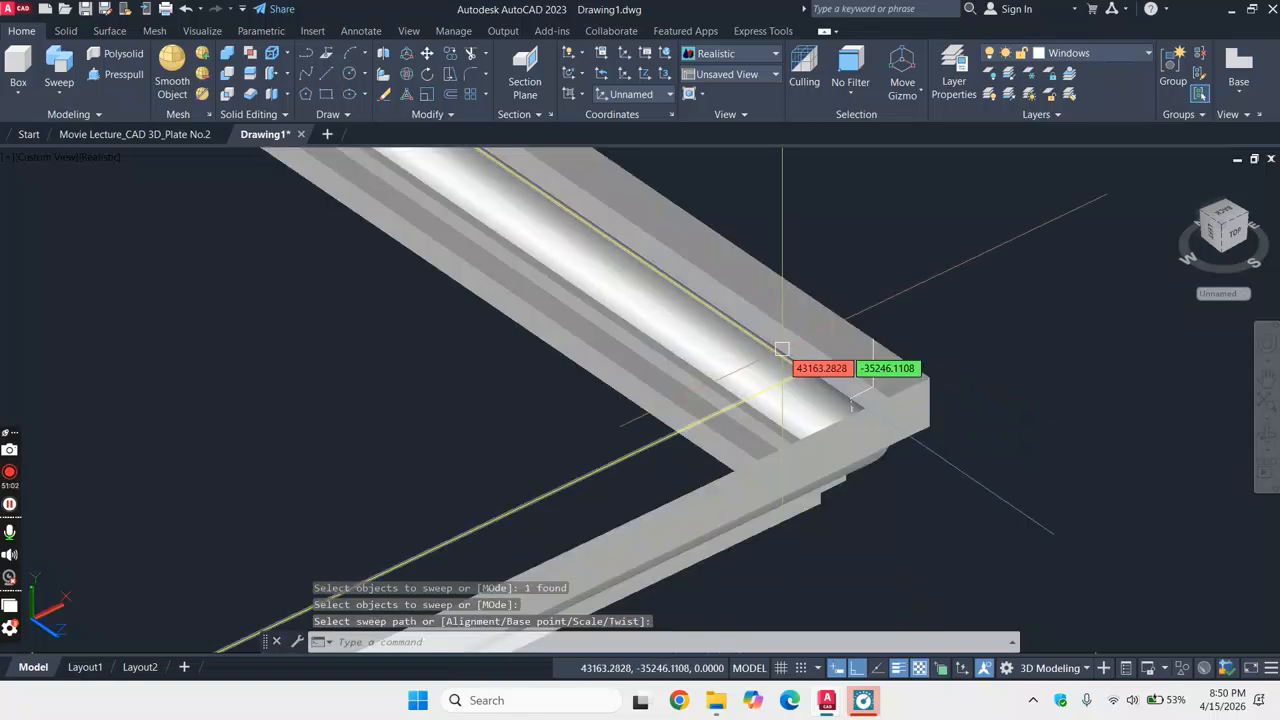
{"action": "scroll", "coordinate": [920, 321], "scroll_direction": "up", "scroll_amount": 8}
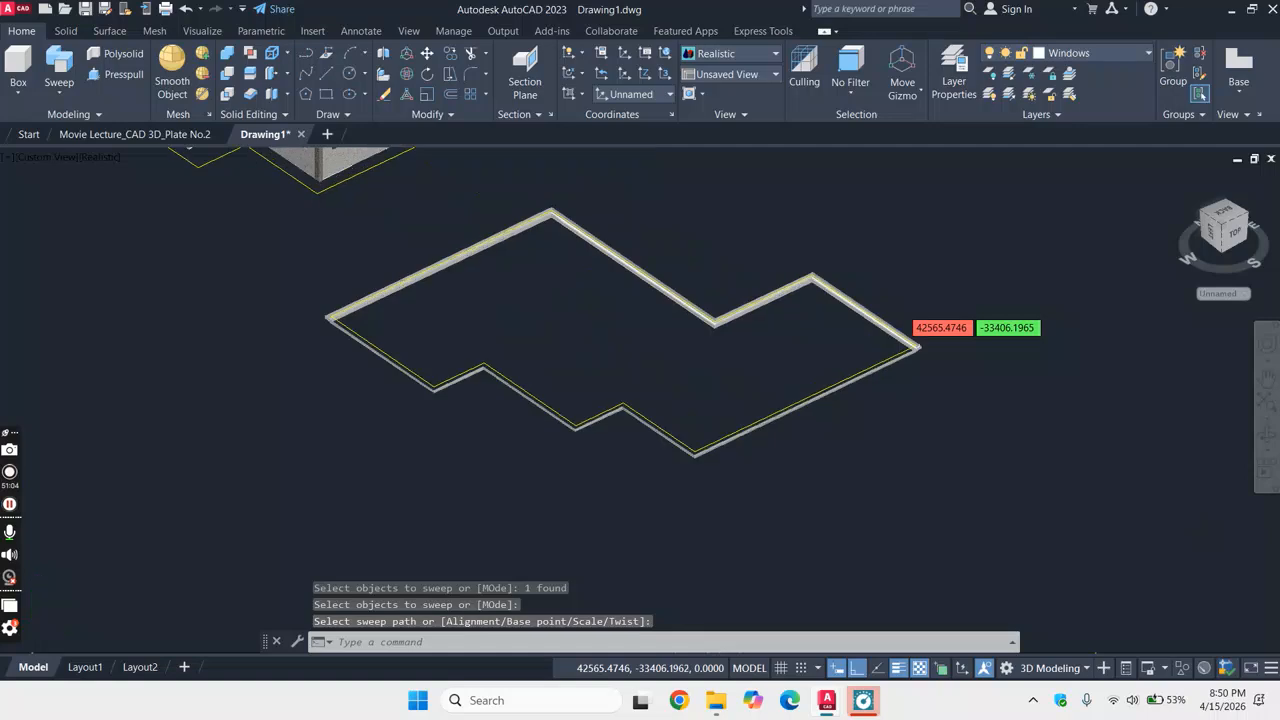
- Draw a 150-unit line outward from the upper corner of the house's roof fascia
{"action": "scroll", "coordinate": [929, 366], "scroll_direction": "down", "scroll_amount": 6}
{"action": "scroll", "coordinate": [930, 378], "scroll_direction": "down", "scroll_amount": 5}
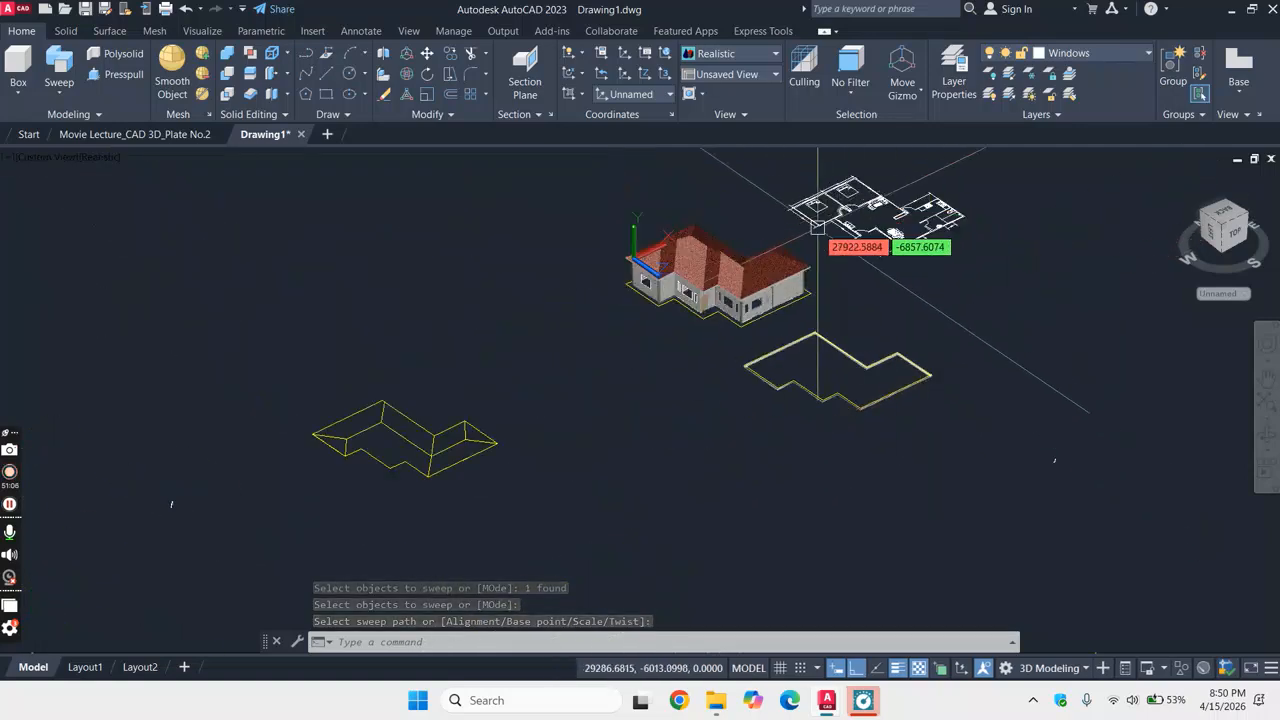
{"action": "scroll", "coordinate": [822, 266], "scroll_direction": "up", "scroll_amount": 8}
{"action": "scroll", "coordinate": [822, 266], "scroll_direction": "down", "scroll_amount": 5}
{"action": "scroll", "coordinate": [780, 309], "scroll_direction": "up", "scroll_amount": 10}
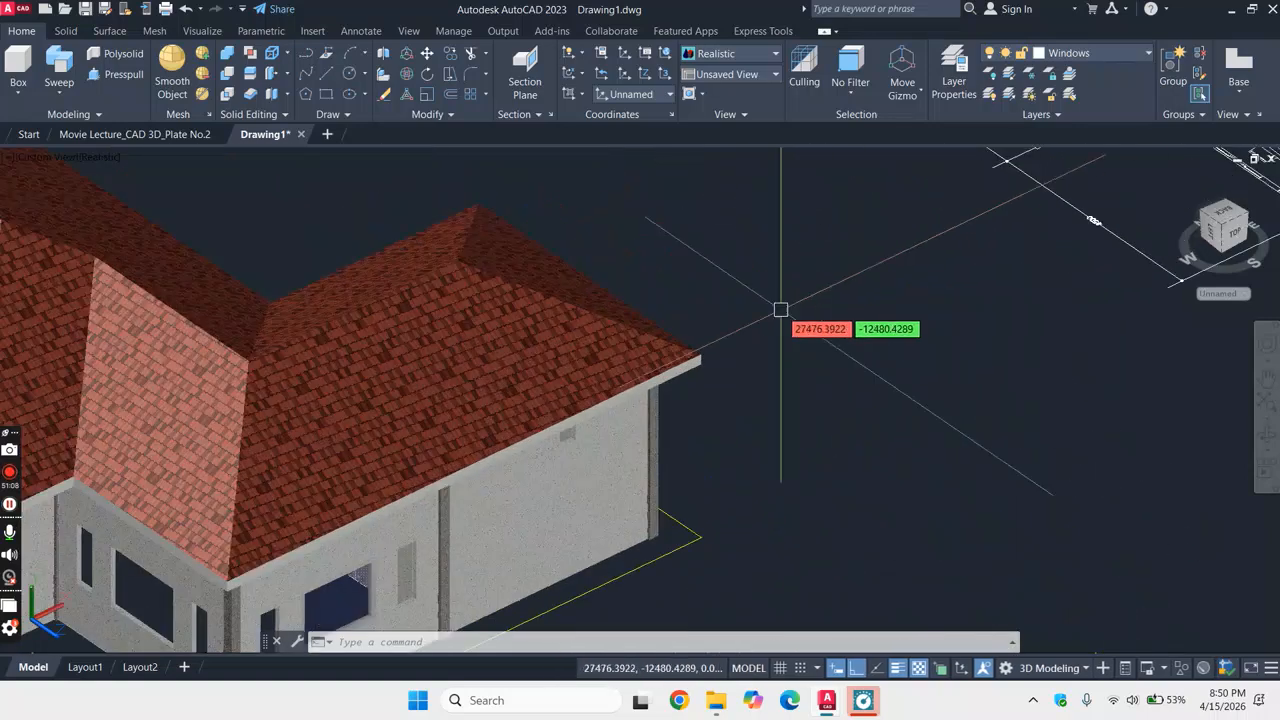
{"action": "left_click", "coordinate": [330, 77]}
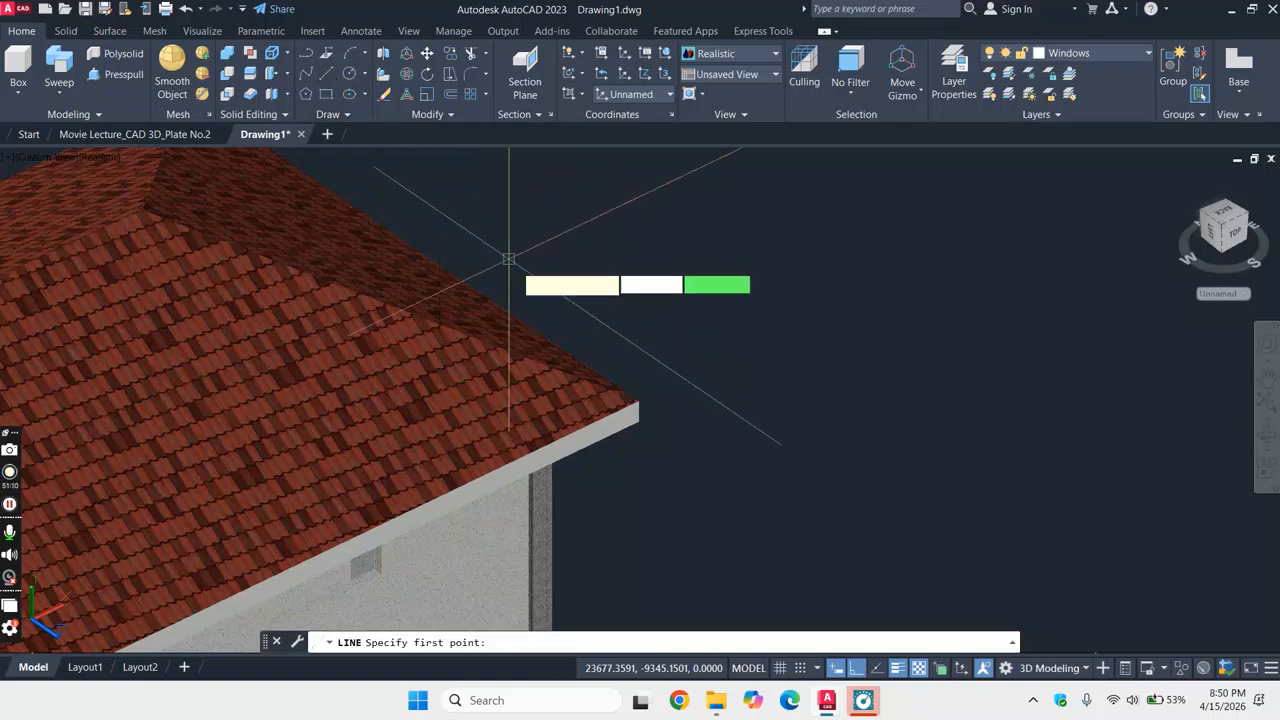
{"action": "scroll", "coordinate": [635, 410], "scroll_direction": "up", "scroll_amount": 3}
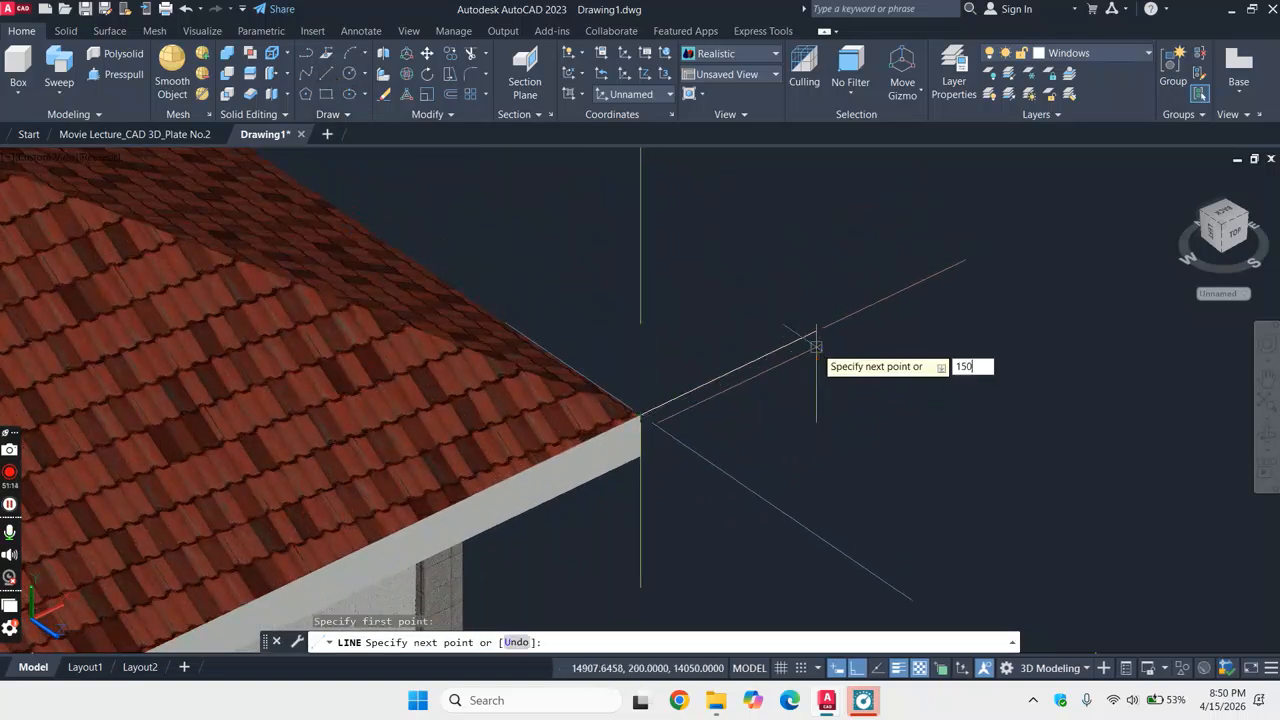
{"action": "key", "text": "Return"}
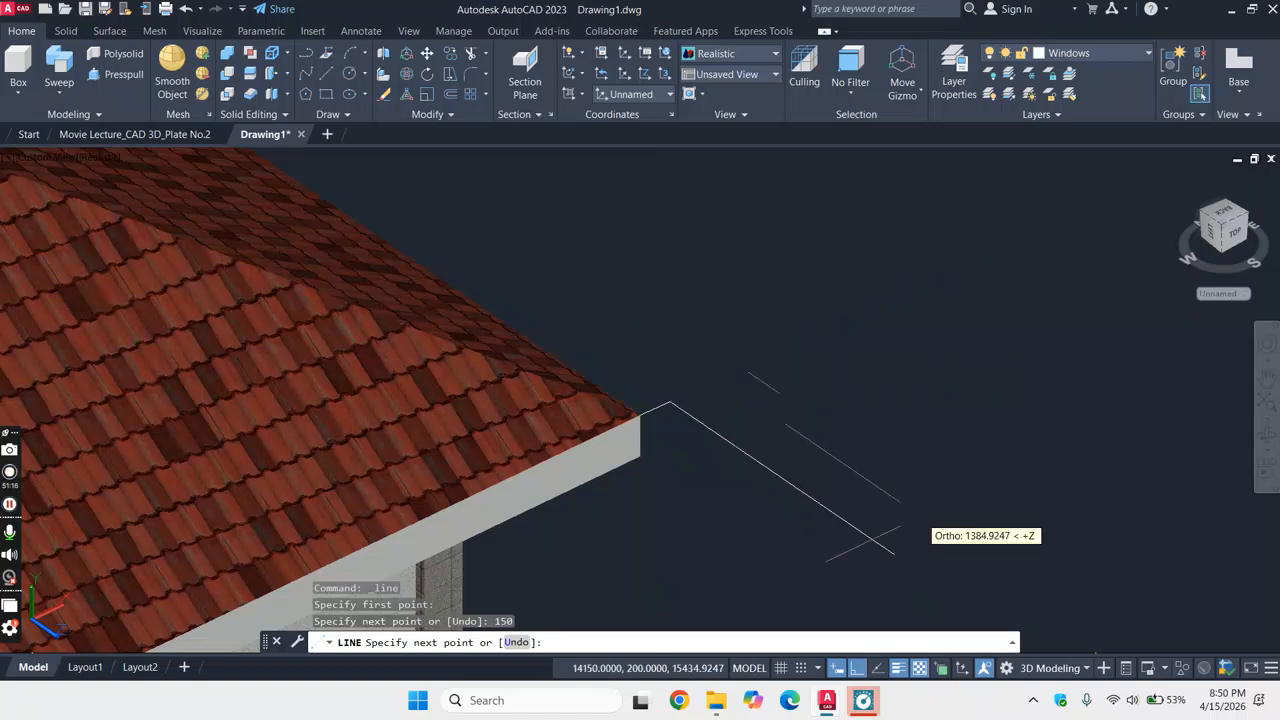
{"action": "scroll", "coordinate": [830, 370], "scroll_direction": "down", "scroll_amount": 8}
{"action": "key", "text": "Escape"}
- Change the visual style to 2D Wireframe at the corner of the swept moulding
{"action": "scroll", "coordinate": [963, 448], "scroll_direction": "up", "scroll_amount": 10}
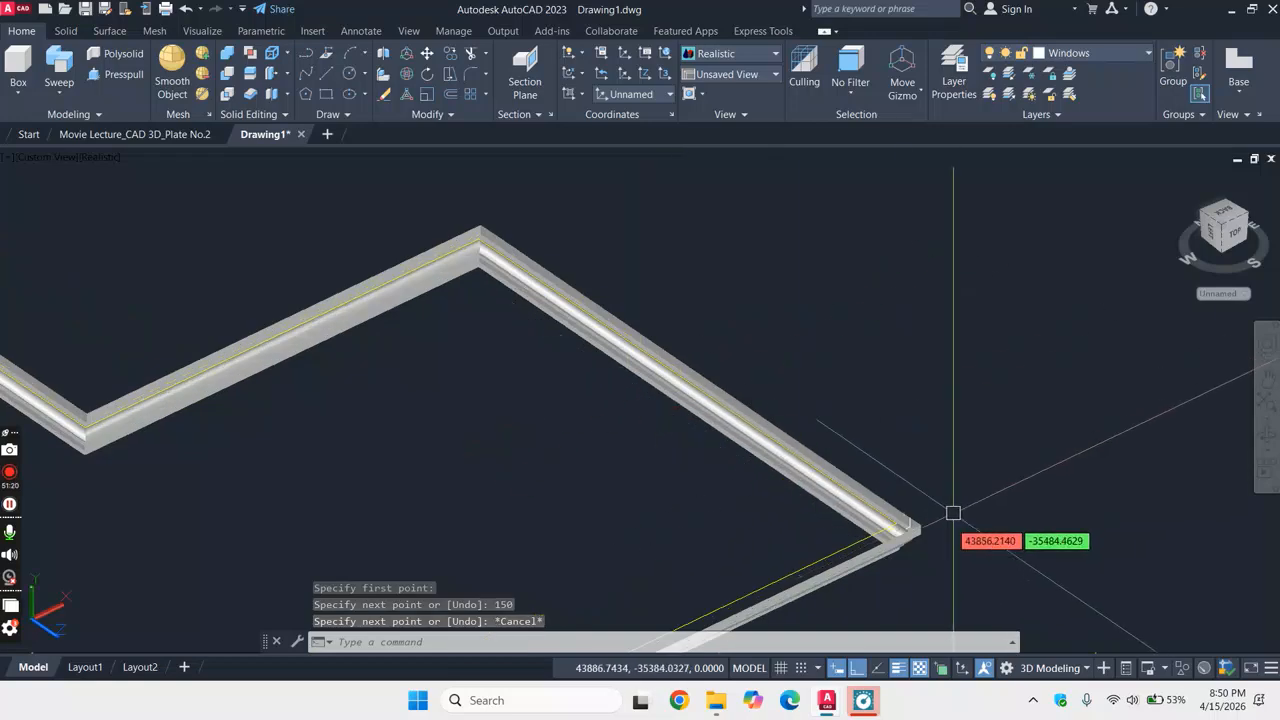
{"action": "scroll", "coordinate": [940, 532], "scroll_direction": "up", "scroll_amount": 2}
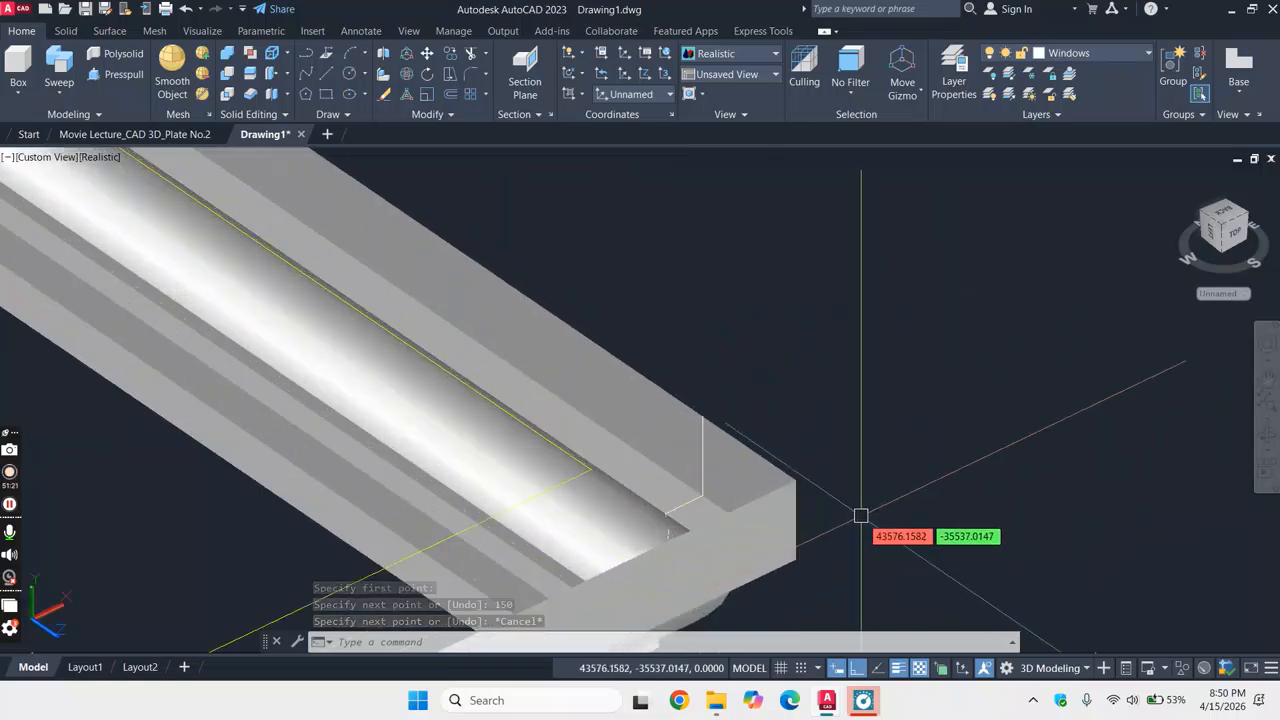
{"action": "left_click", "coordinate": [100, 157]}
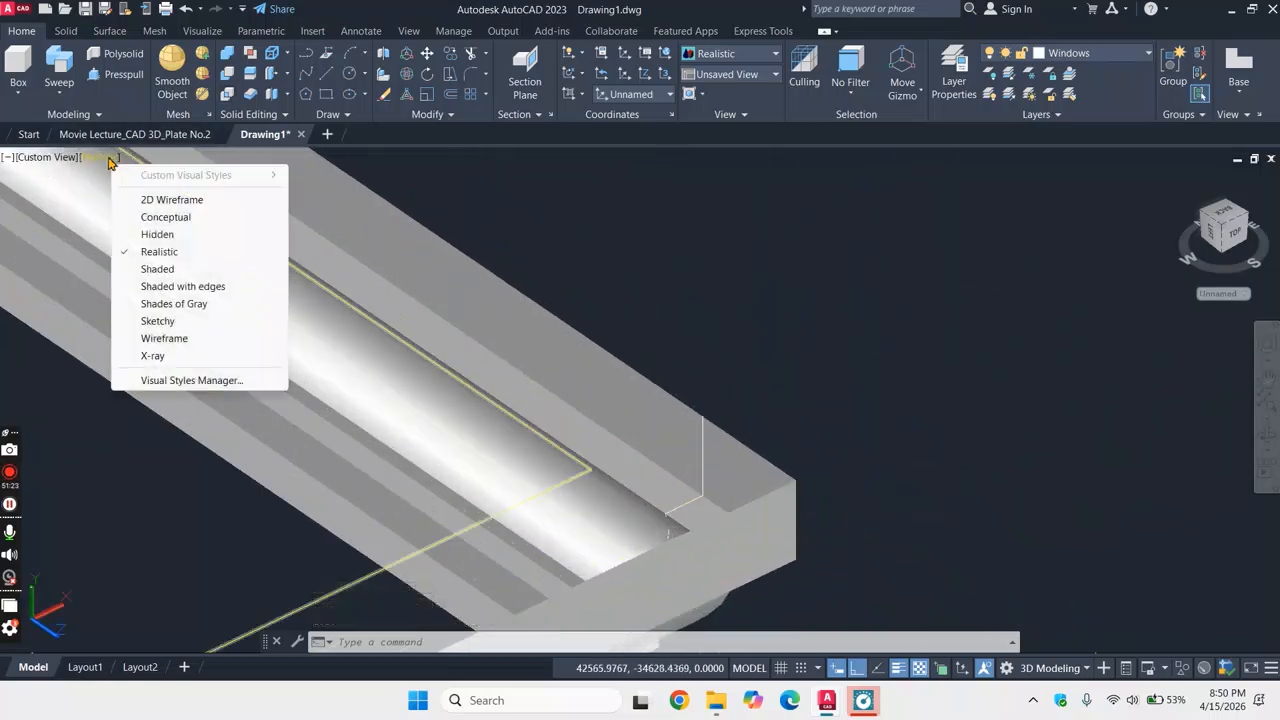
{"action": "left_click", "coordinate": [171, 200]}
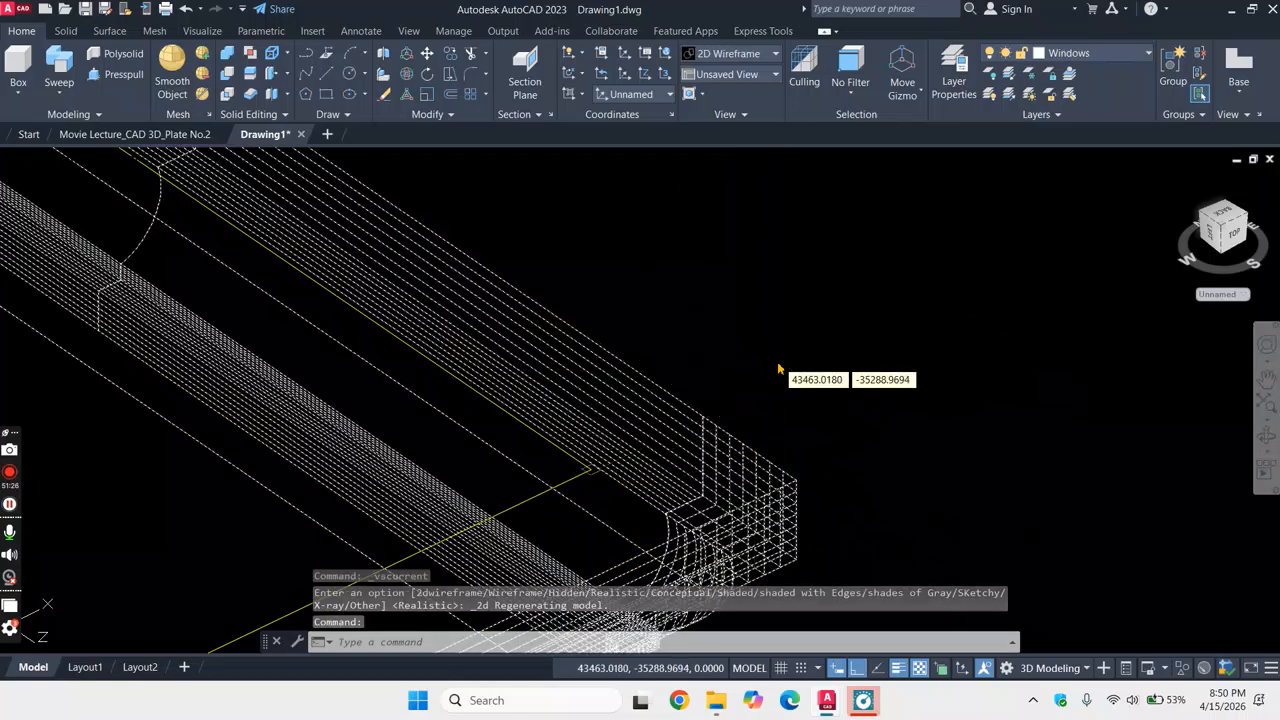
- Move the swept moulding from the upper end of its corner profile to the outer end of the 150-unit line at the roof corner
{"action": "right_click", "coordinate": [778, 369]}
{"action": "left_click", "coordinate": [821, 372]}
{"action": "left_click", "coordinate": [702, 416]}
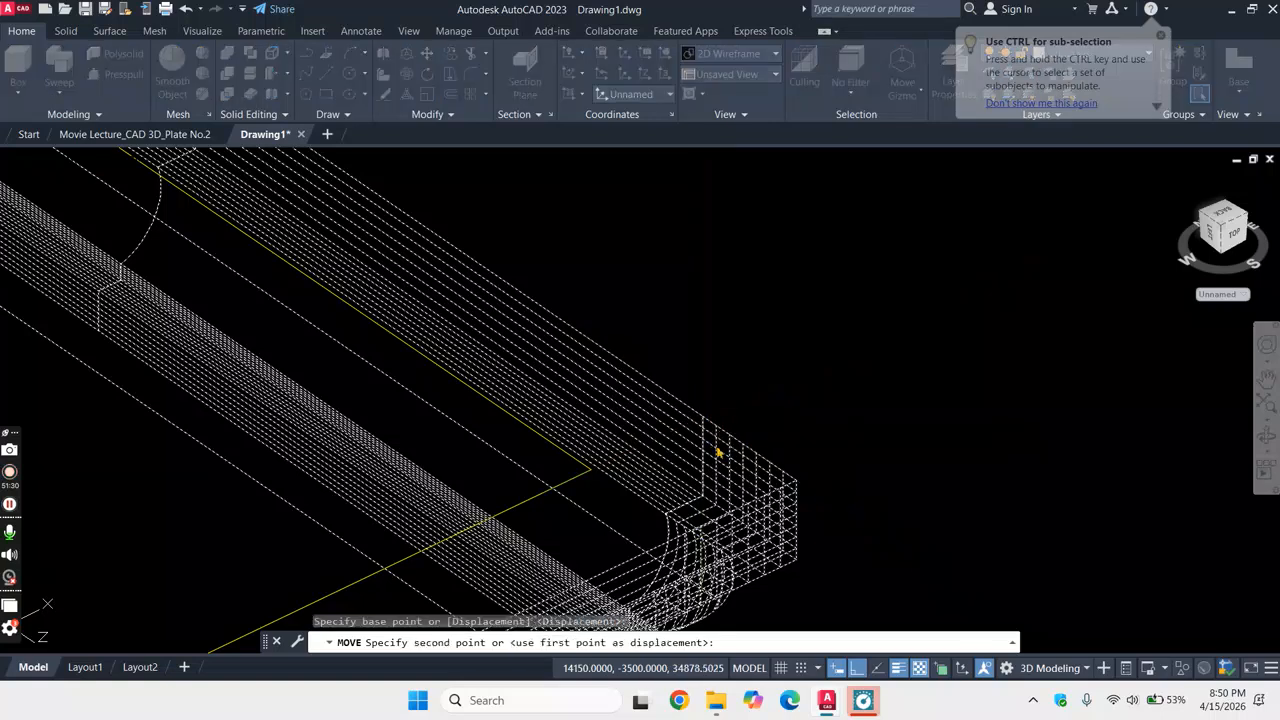
{"action": "left_click", "coordinate": [537, 337]}
{"action": "scroll", "coordinate": [740, 423], "scroll_direction": "down", "scroll_amount": 5}
{"action": "scroll", "coordinate": [910, 370], "scroll_direction": "down", "scroll_amount": 4}
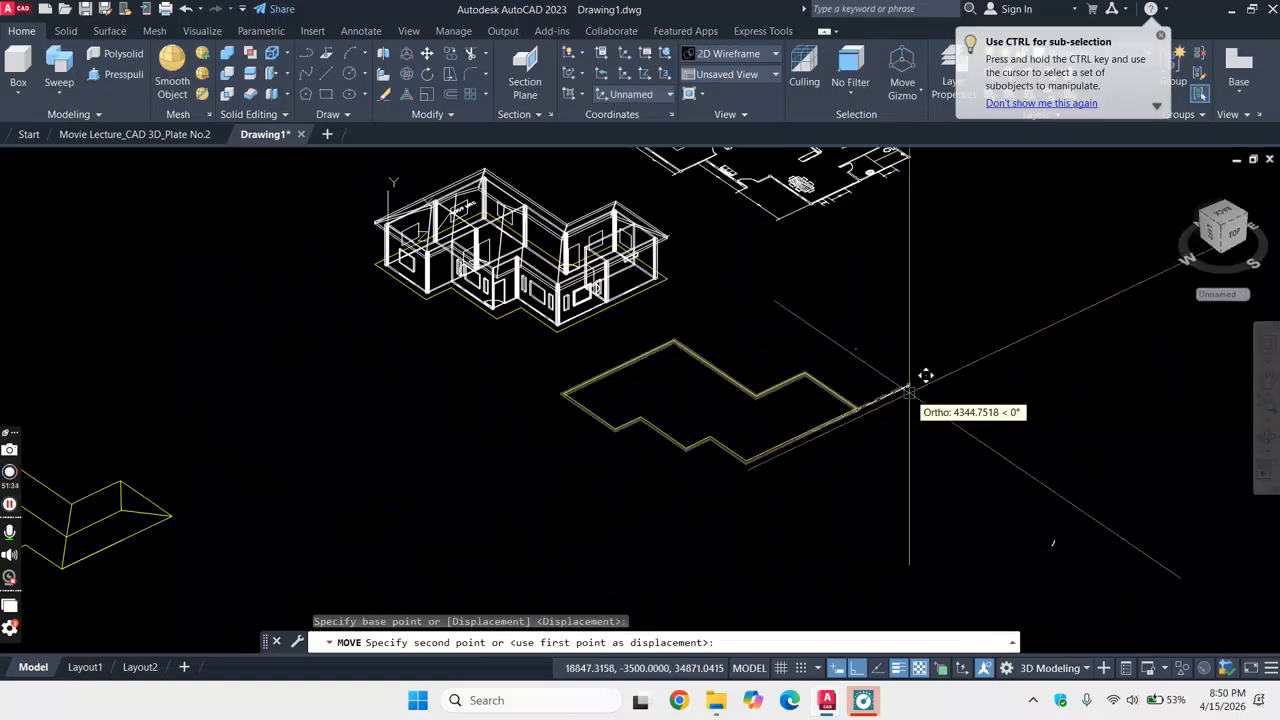
{"action": "scroll", "coordinate": [634, 240], "scroll_direction": "up", "scroll_amount": 6}
{"action": "scroll", "coordinate": [411, 372], "scroll_direction": "up", "scroll_amount": 4}
{"action": "scroll", "coordinate": [728, 192], "scroll_direction": "down", "scroll_amount": 4}
{"action": "scroll", "coordinate": [616, 332], "scroll_direction": "up", "scroll_amount": 6}
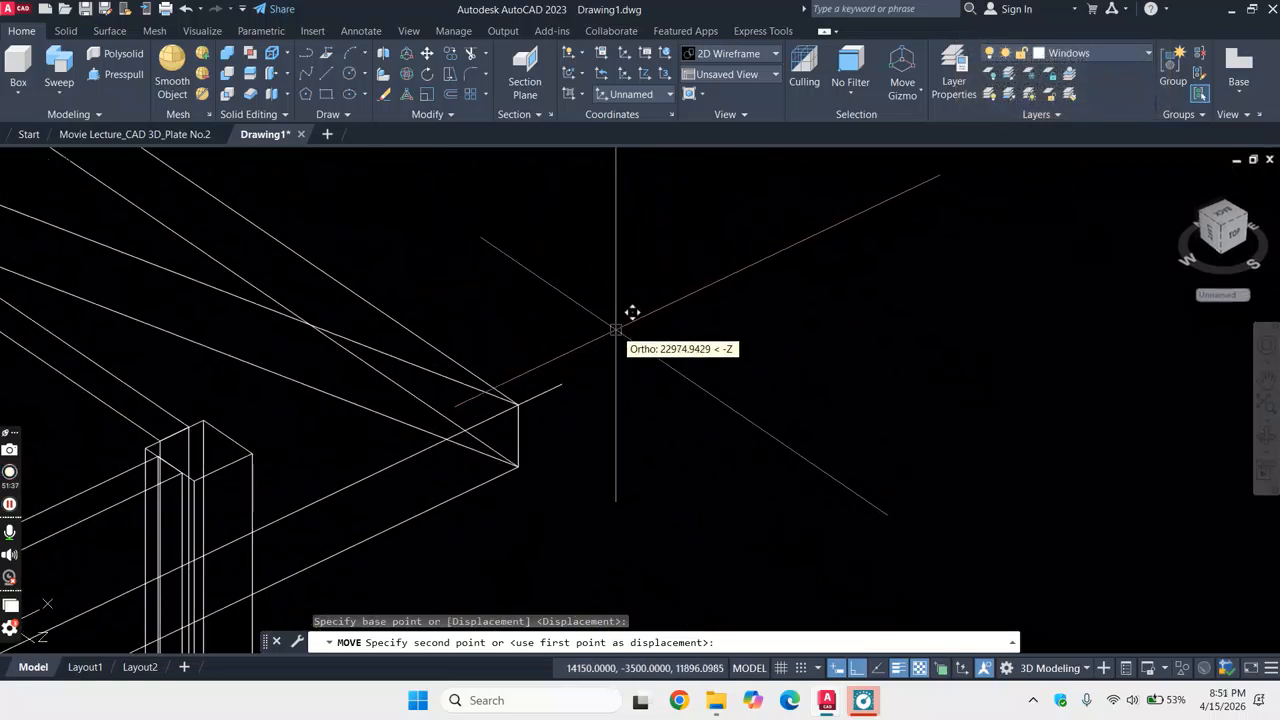
{"action": "left_click", "coordinate": [577, 371]}
{"action": "scroll", "coordinate": [700, 350], "scroll_direction": "up", "scroll_amount": 3}
{"action": "key", "text": "Escape"}
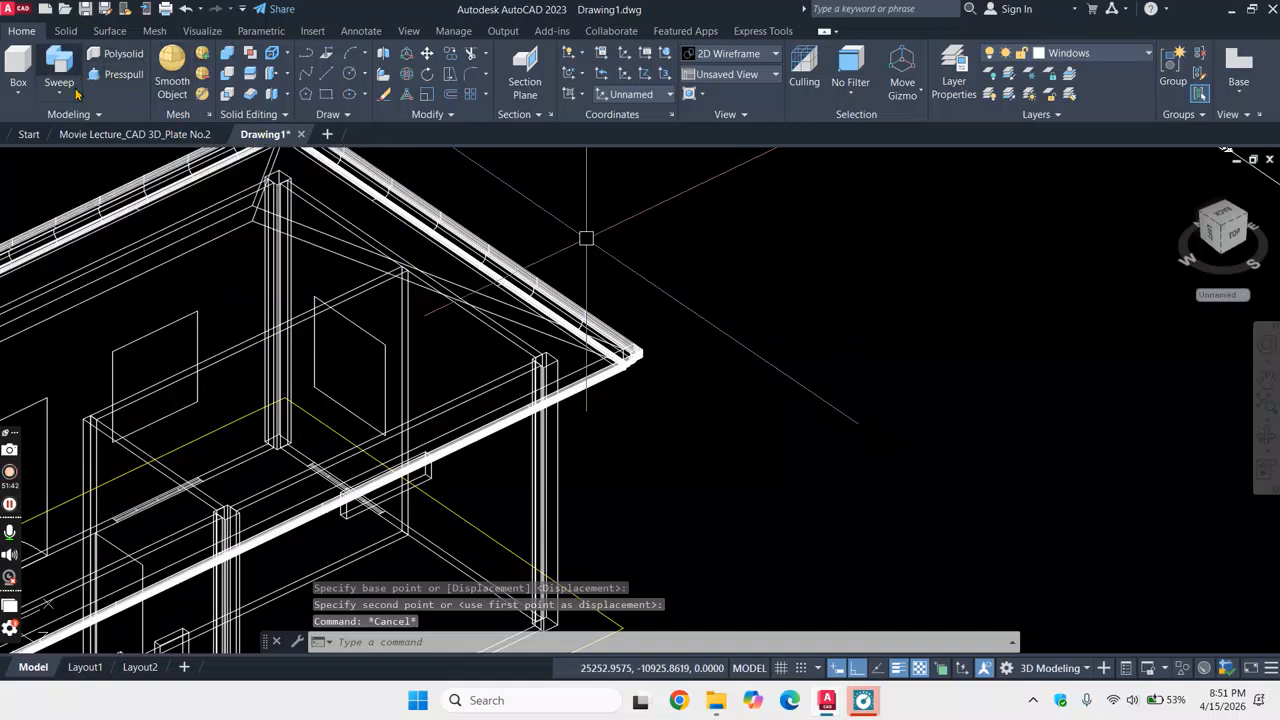
- Change the visual style back to Realistic and show the whole house with its roof moulding
{"action": "left_click", "coordinate": [115, 159]}
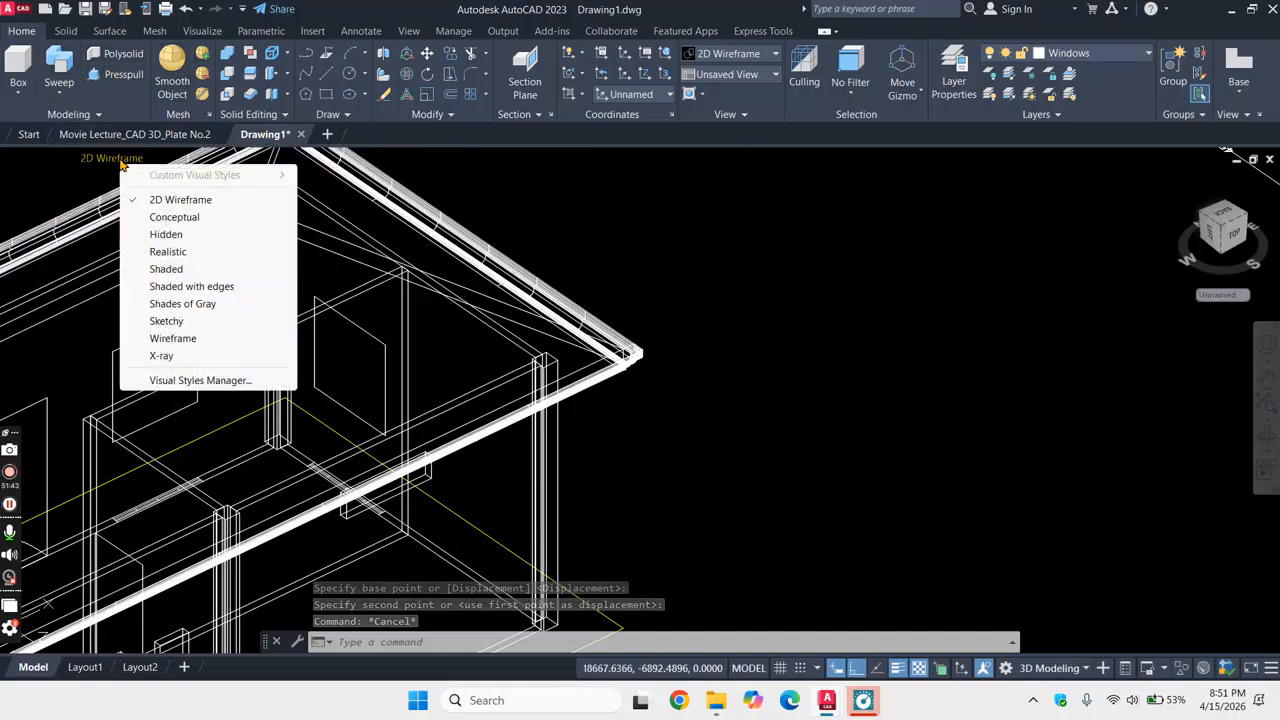
{"action": "left_click", "coordinate": [185, 255]}
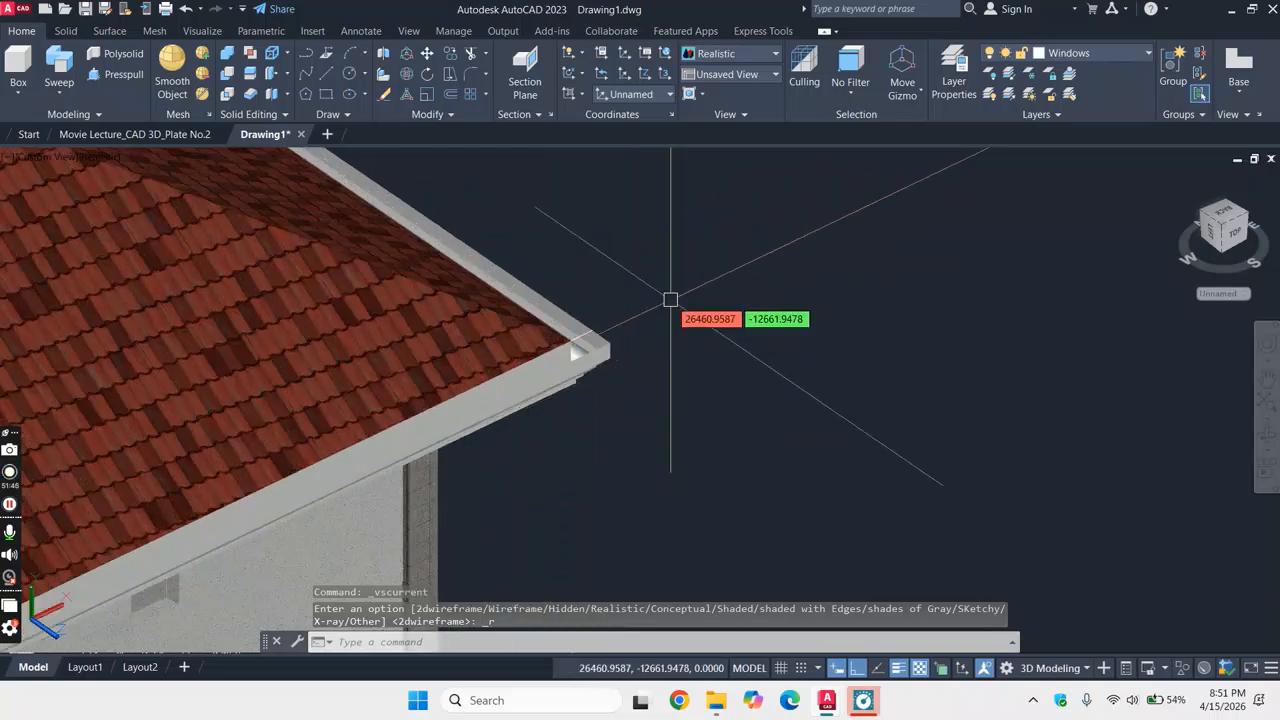
{"action": "scroll", "coordinate": [670, 300], "scroll_direction": "down", "scroll_amount": 5}
{"action": "scroll", "coordinate": [740, 305], "scroll_direction": "up", "scroll_amount": 2}
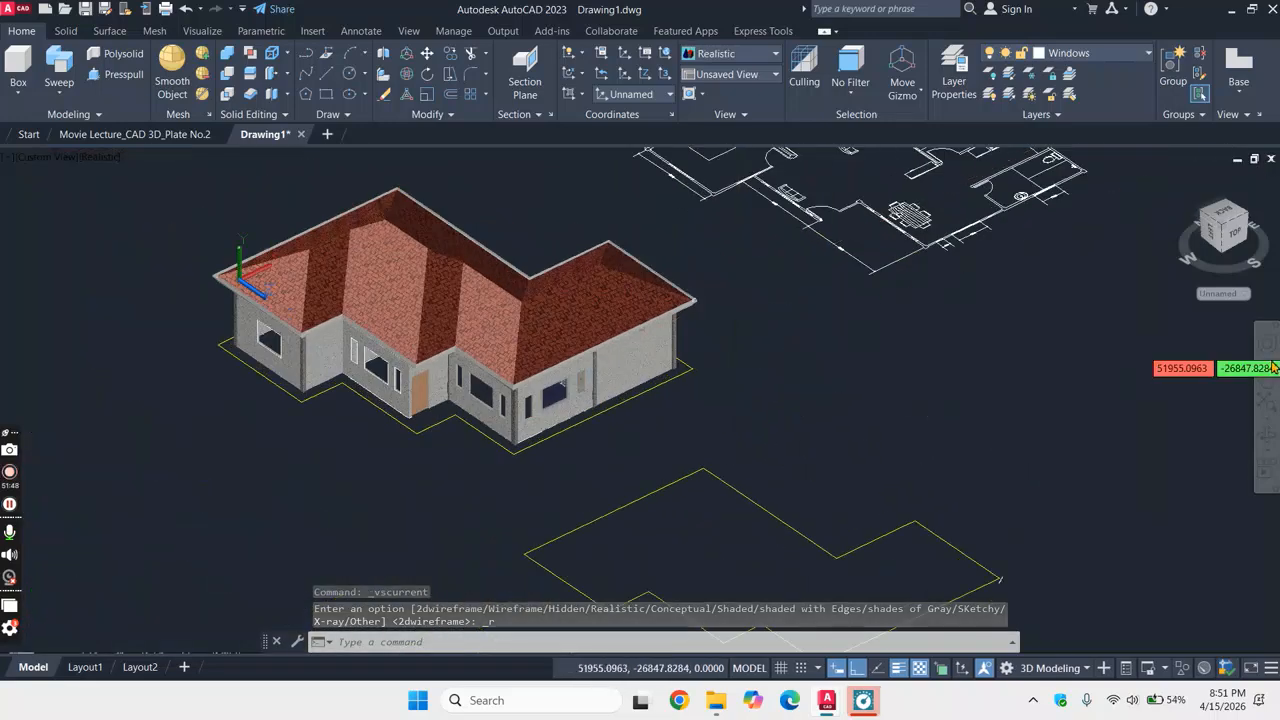
- Orbit around the house to examine the fitted roof moulding from all sides
{"action": "left_click", "coordinate": [1268, 437]}
{"action": "left_click_drag", "start_coordinate": [678, 332], "coordinate": [772, 203]}
{"action": "scroll", "coordinate": [772, 203], "scroll_direction": "up", "scroll_amount": 6}
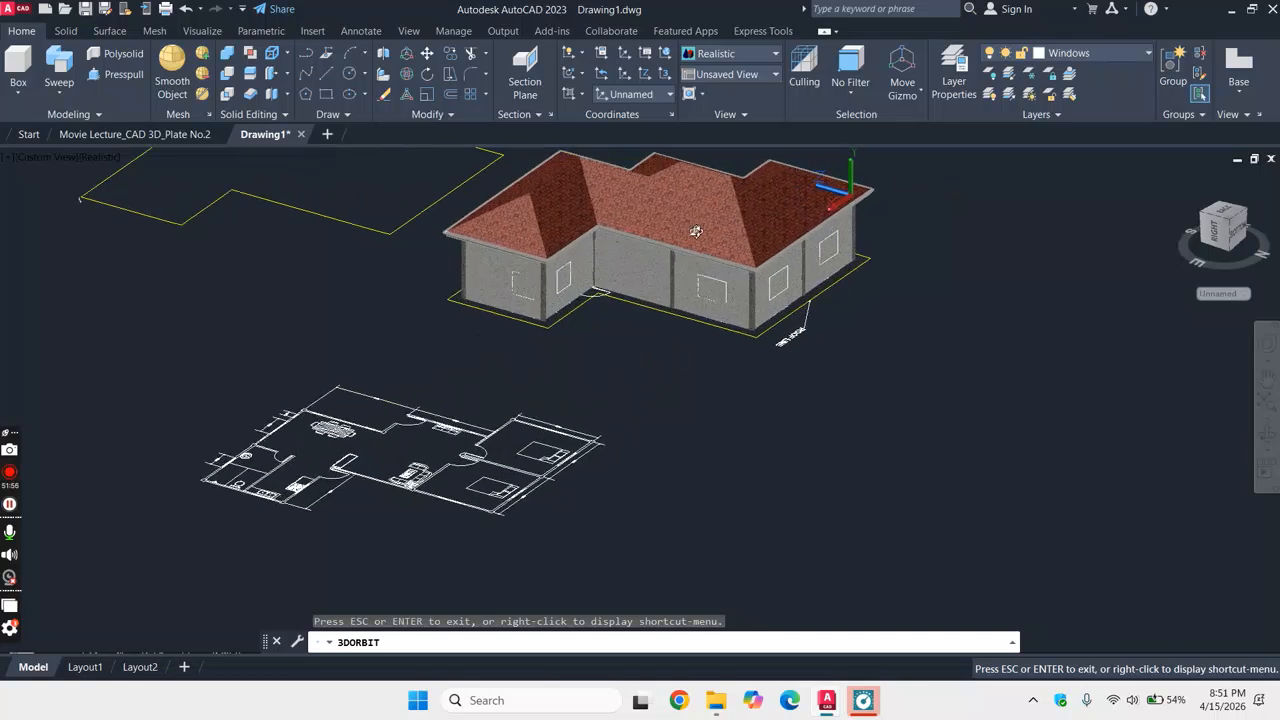
{"action": "scroll", "coordinate": [741, 281], "scroll_direction": "down", "scroll_amount": 2}
{"action": "left_click_drag", "start_coordinate": [836, 232], "coordinate": [254, 376]}
{"action": "left_click_drag", "start_coordinate": [176, 385], "coordinate": [687, 340]}
{"action": "key", "text": "Escape"}
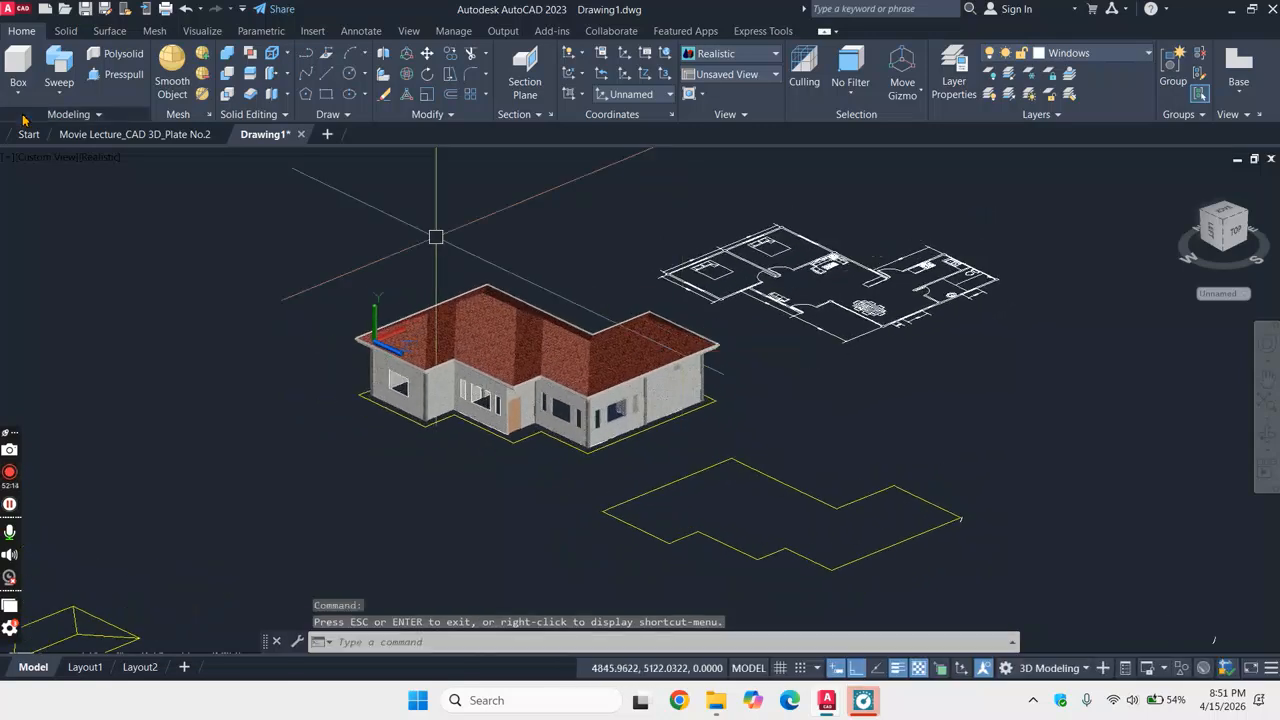
- Set the Top view and copy the complete house model with its roof line label straight upward into the empty space above the original
{"action": "left_click", "coordinate": [40, 157]}
{"action": "left_click", "coordinate": [66, 200]}
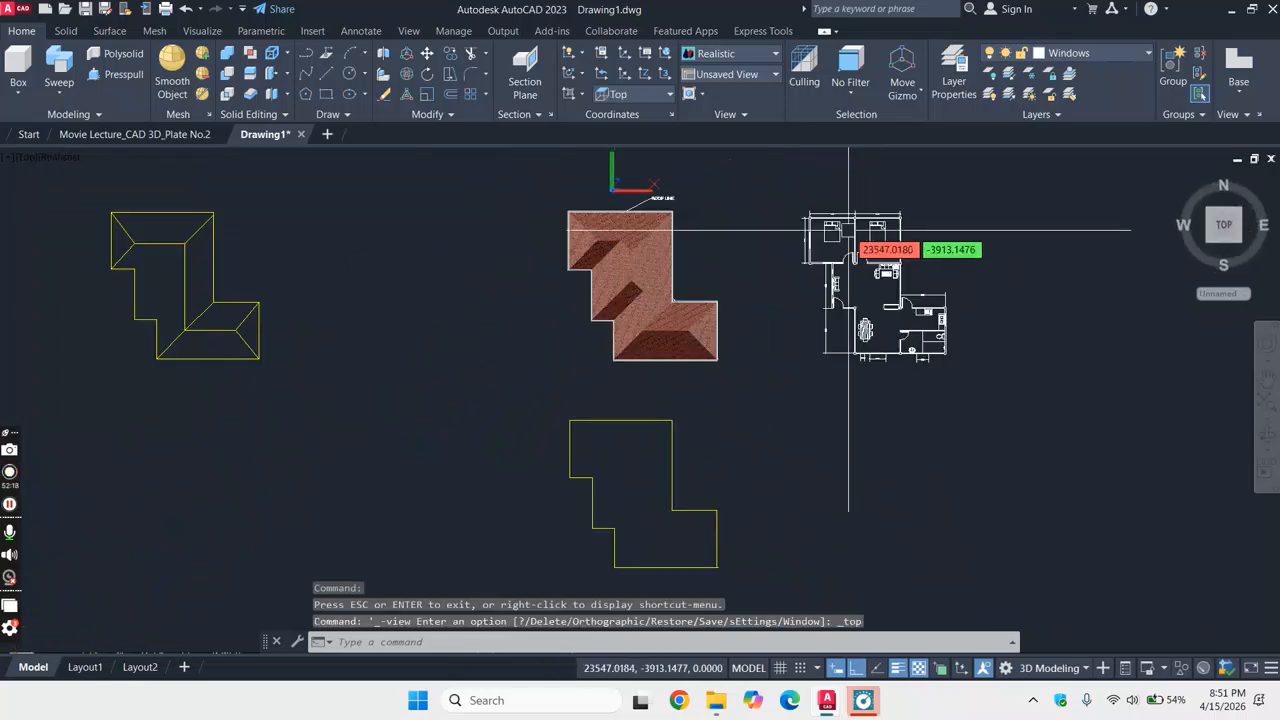
{"action": "left_click", "coordinate": [371, 157]}
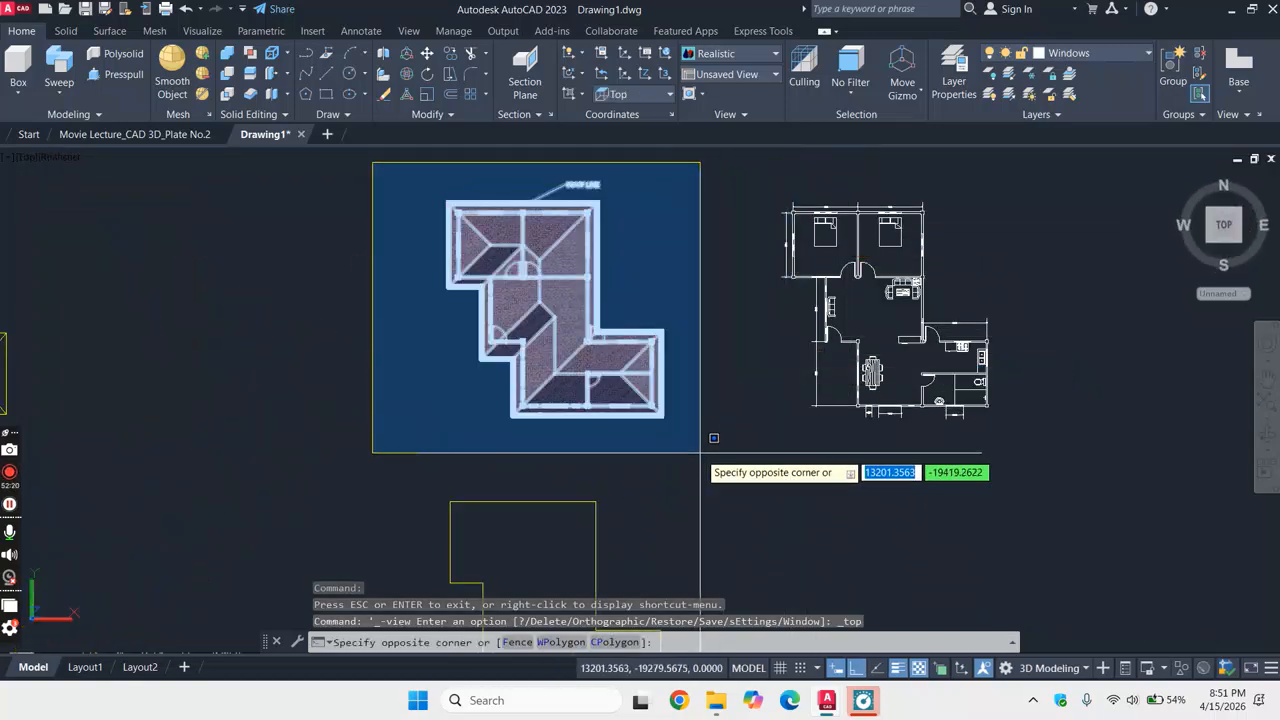
{"action": "left_click", "coordinate": [703, 449]}
{"action": "right_click", "coordinate": [739, 318]}
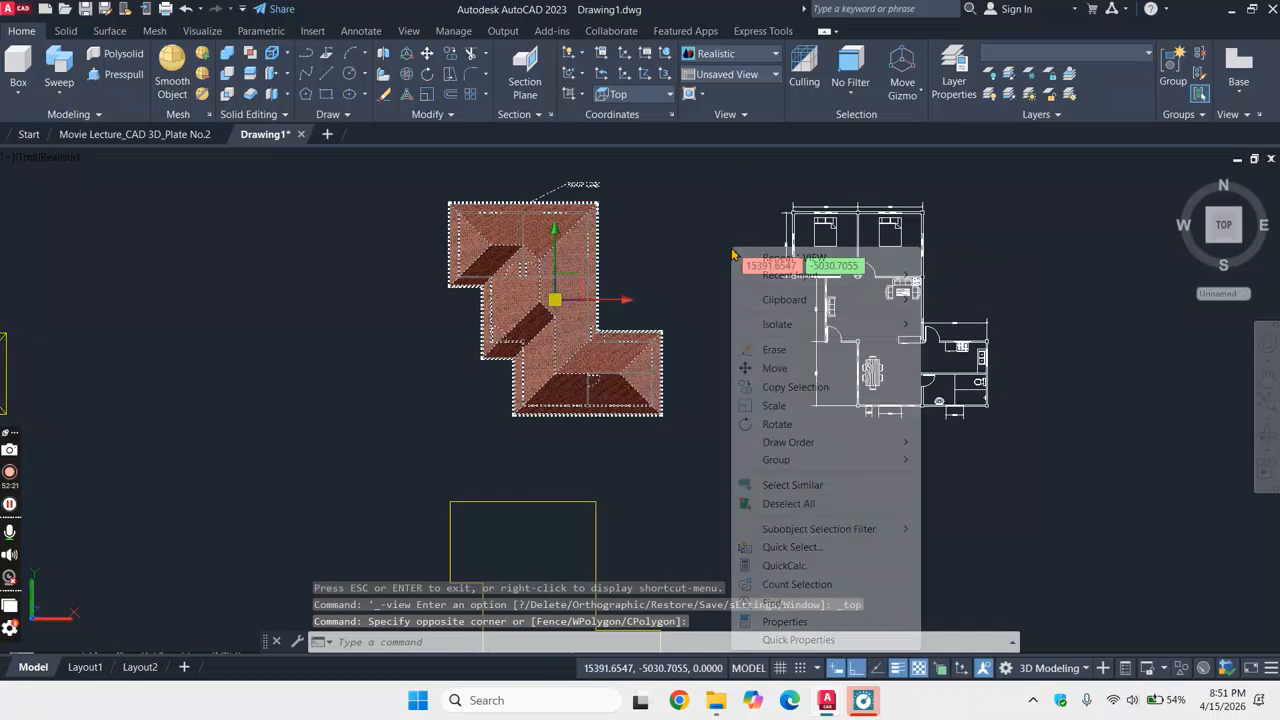
{"action": "left_click", "coordinate": [786, 388]}
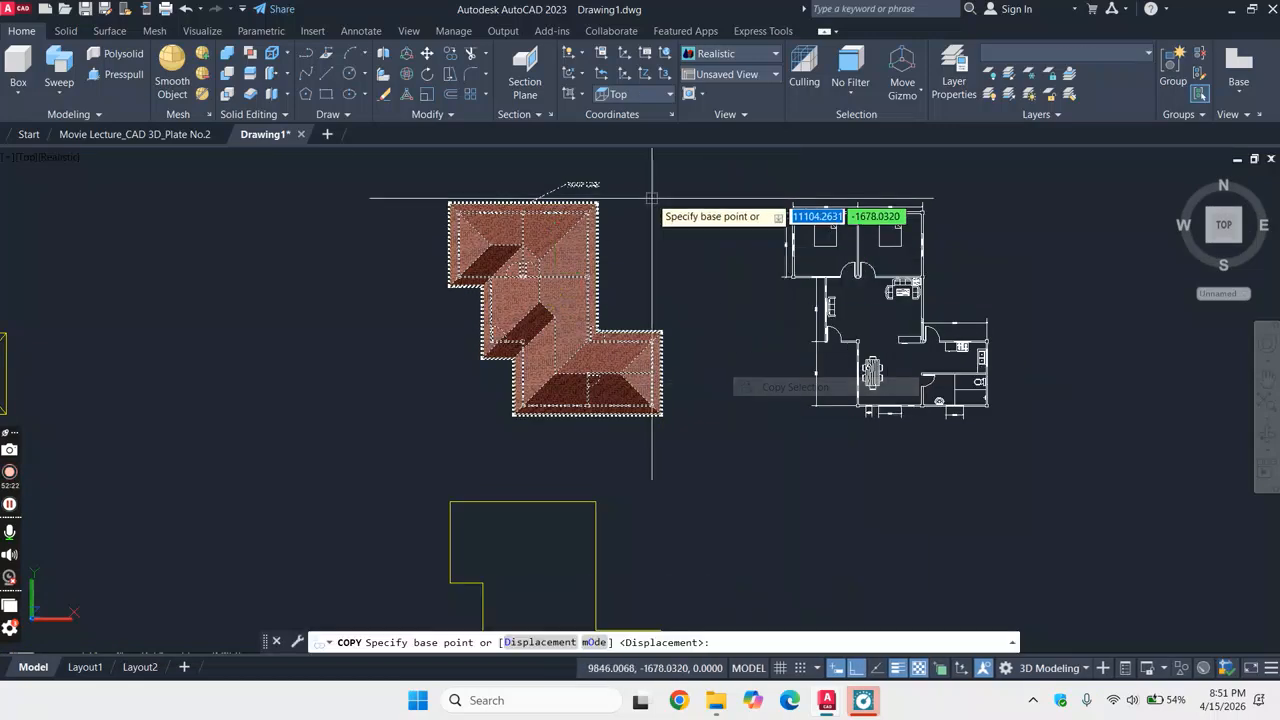
{"action": "left_click", "coordinate": [600, 202]}
{"action": "scroll", "coordinate": [603, 205], "scroll_direction": "down", "scroll_amount": 4}
{"action": "scroll", "coordinate": [520, 240], "scroll_direction": "down", "scroll_amount": 5}
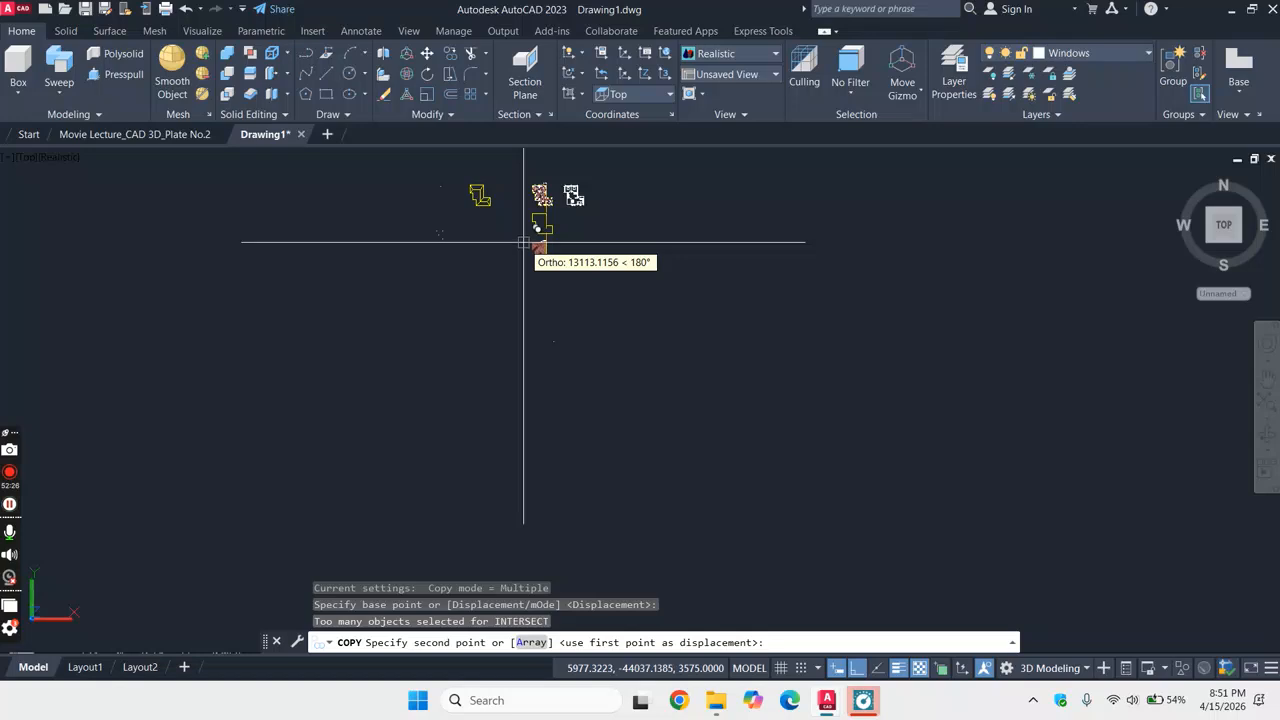
{"action": "scroll", "coordinate": [577, 150], "scroll_direction": "up", "scroll_amount": 4}
{"action": "scroll", "coordinate": [490, 190], "scroll_direction": "up", "scroll_amount": 7}
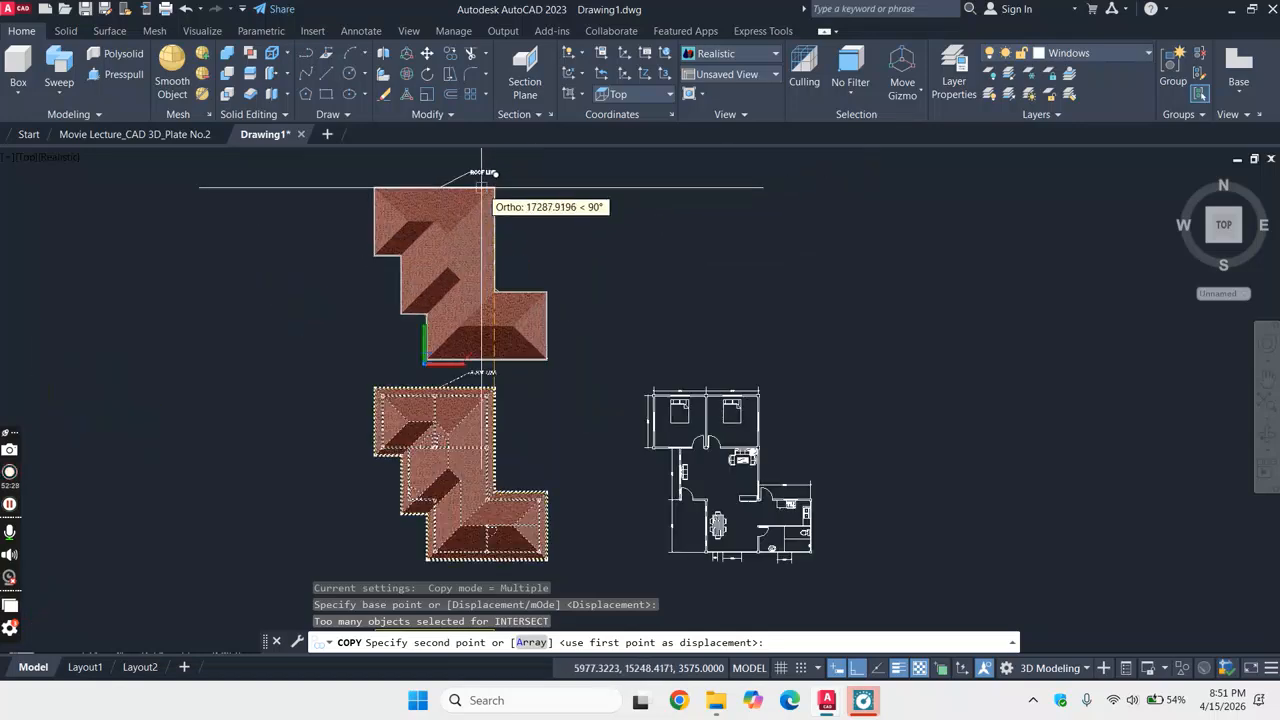
{"action": "scroll", "coordinate": [505, 160], "scroll_direction": "down", "scroll_amount": 3}
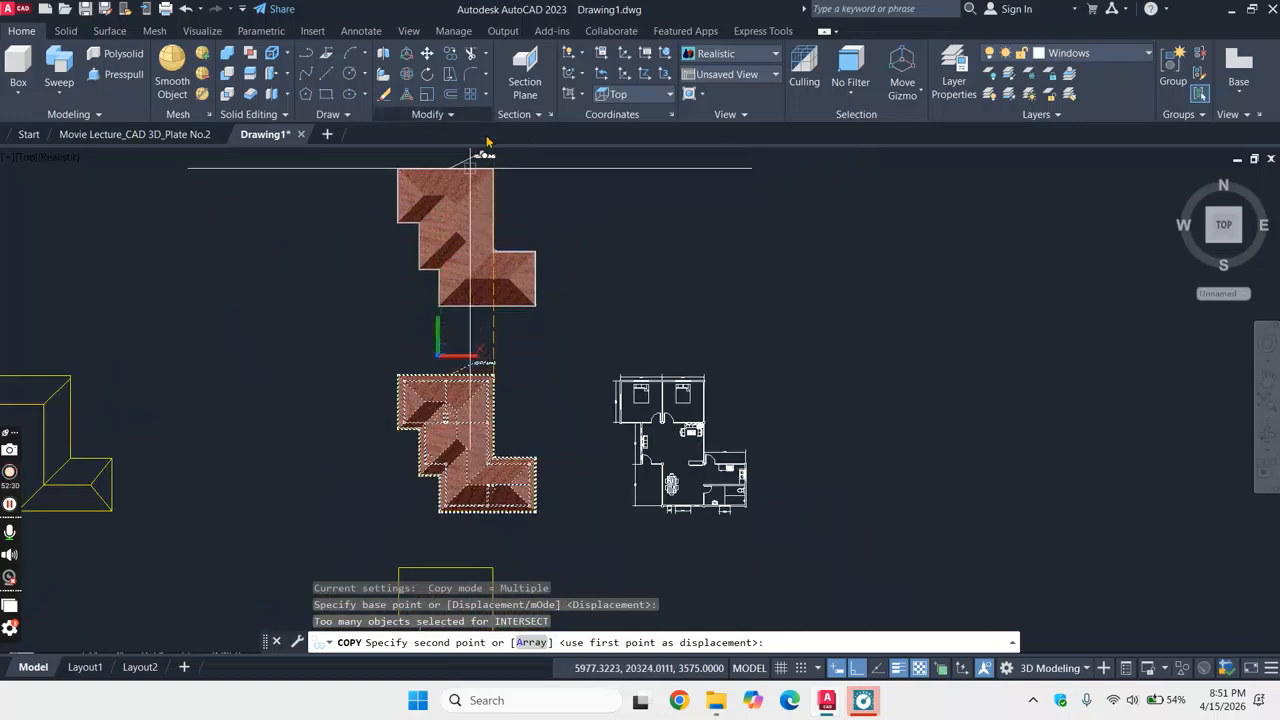
{"action": "scroll", "coordinate": [500, 190], "scroll_direction": "down", "scroll_amount": 5}
{"action": "scroll", "coordinate": [545, 215], "scroll_direction": "up", "scroll_amount": 3}
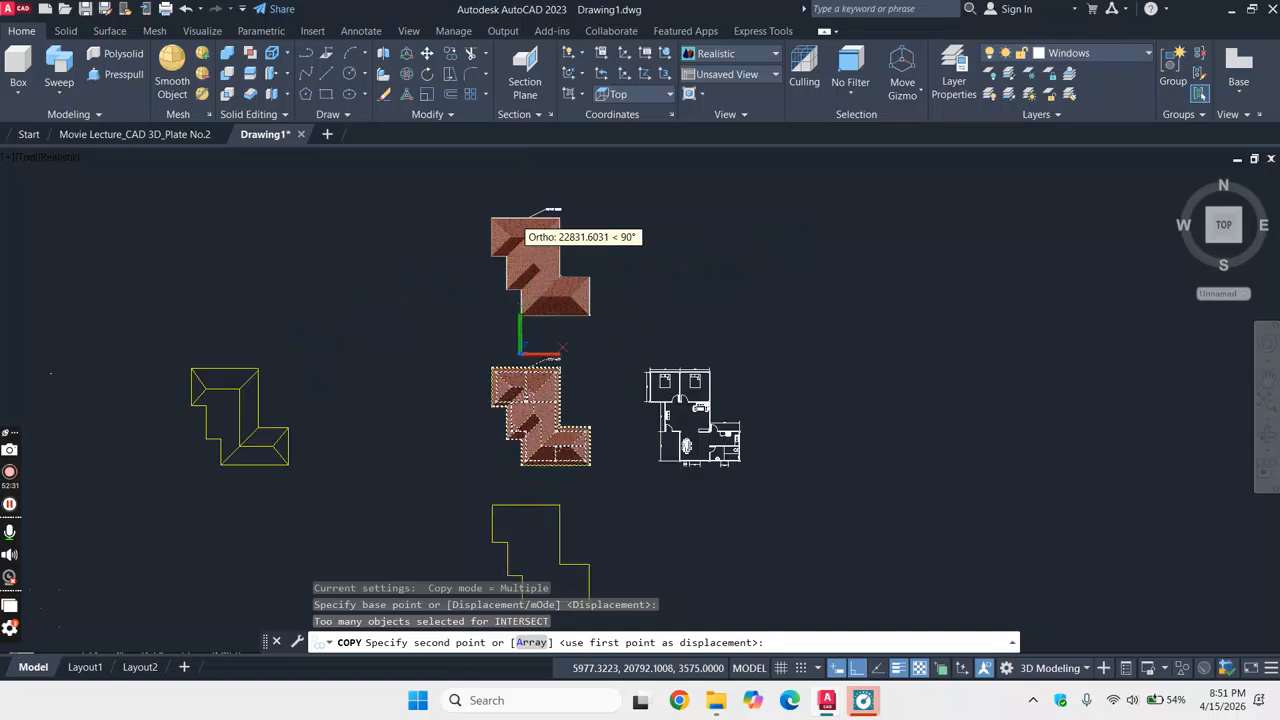
{"action": "left_click", "coordinate": [548, 153]}
{"action": "key", "text": "Escape"}
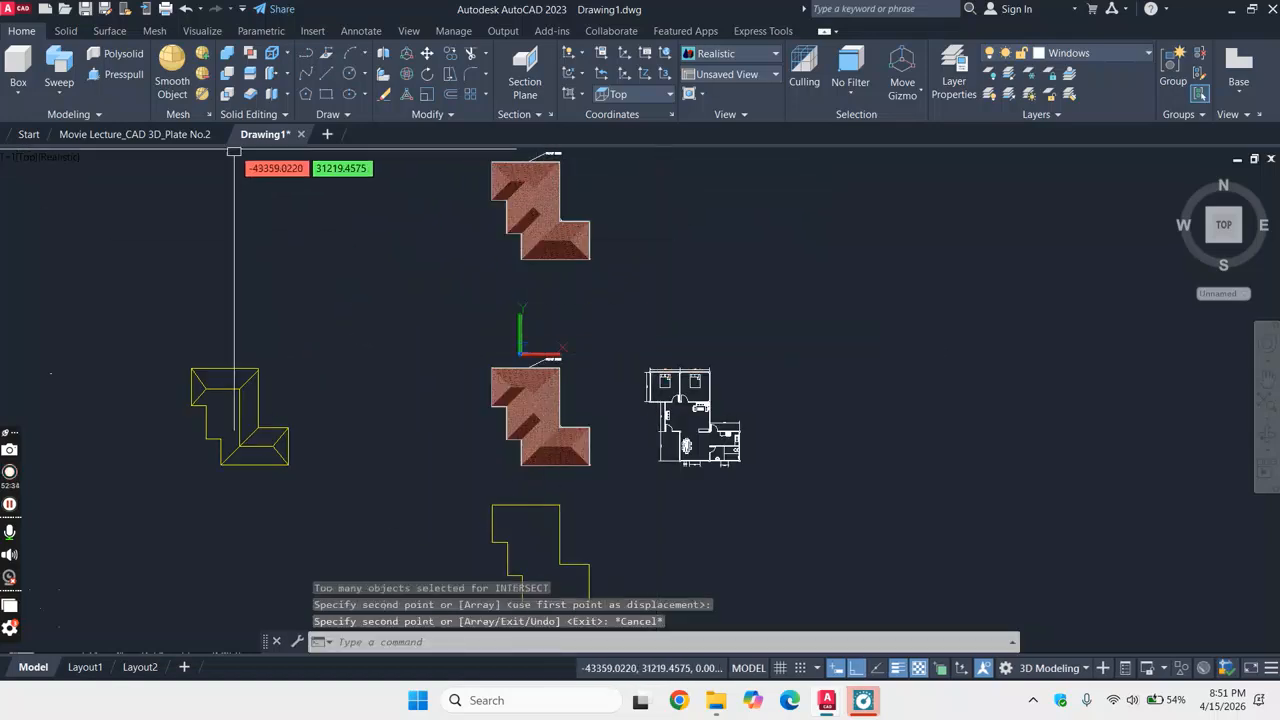
- Set the SW Isometric view and erase the yellow roof outline beneath the copied house
{"action": "left_click", "coordinate": [25, 157]}
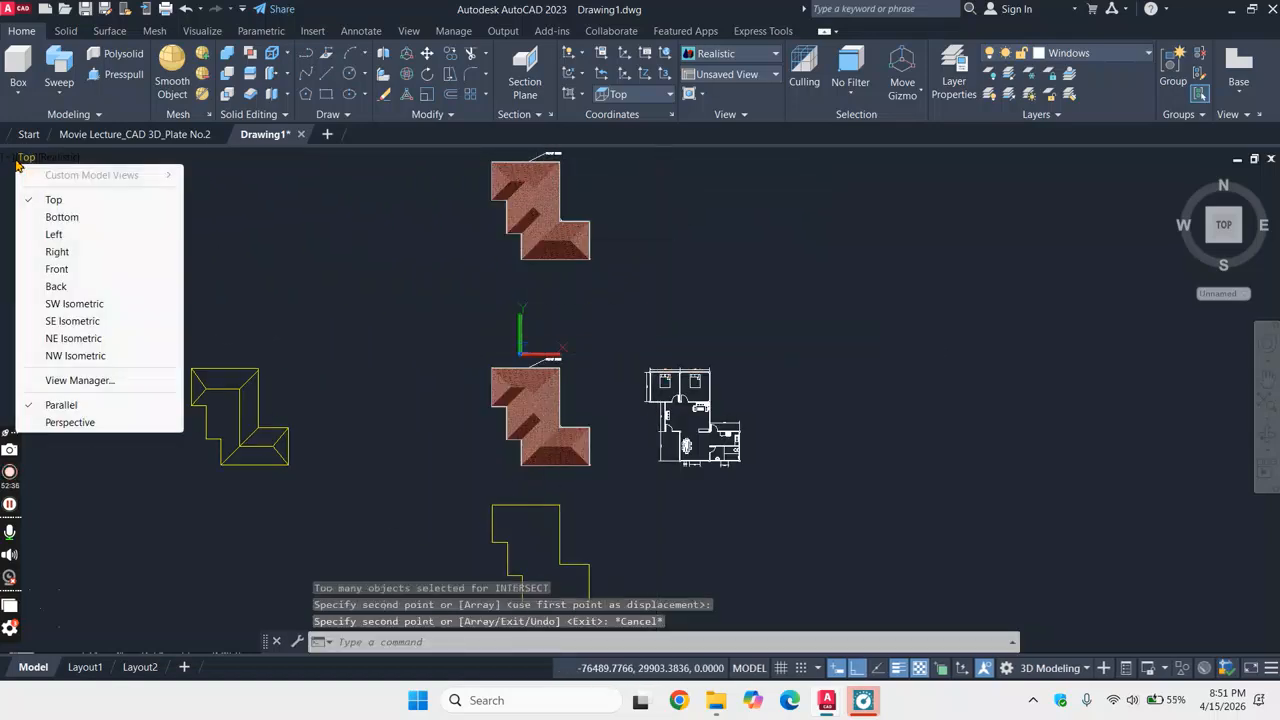
{"action": "left_click", "coordinate": [74, 303]}
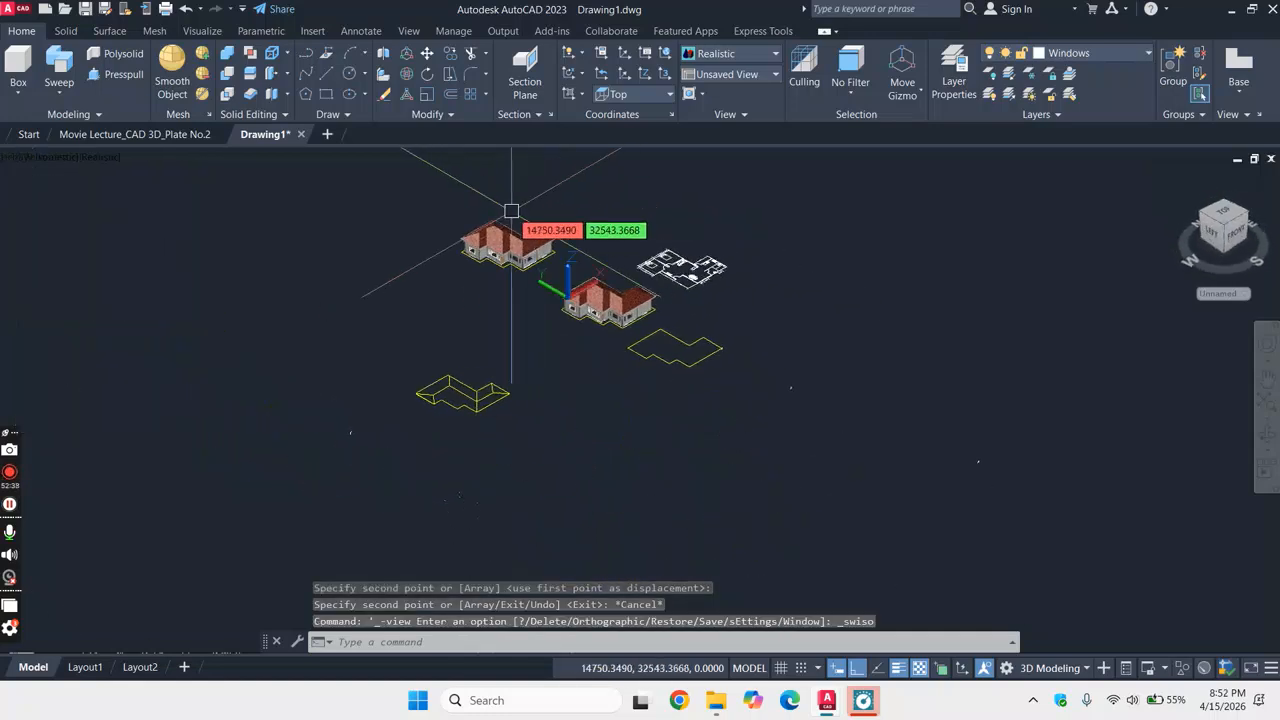
{"action": "scroll", "coordinate": [580, 340], "scroll_direction": "up", "scroll_amount": 6}
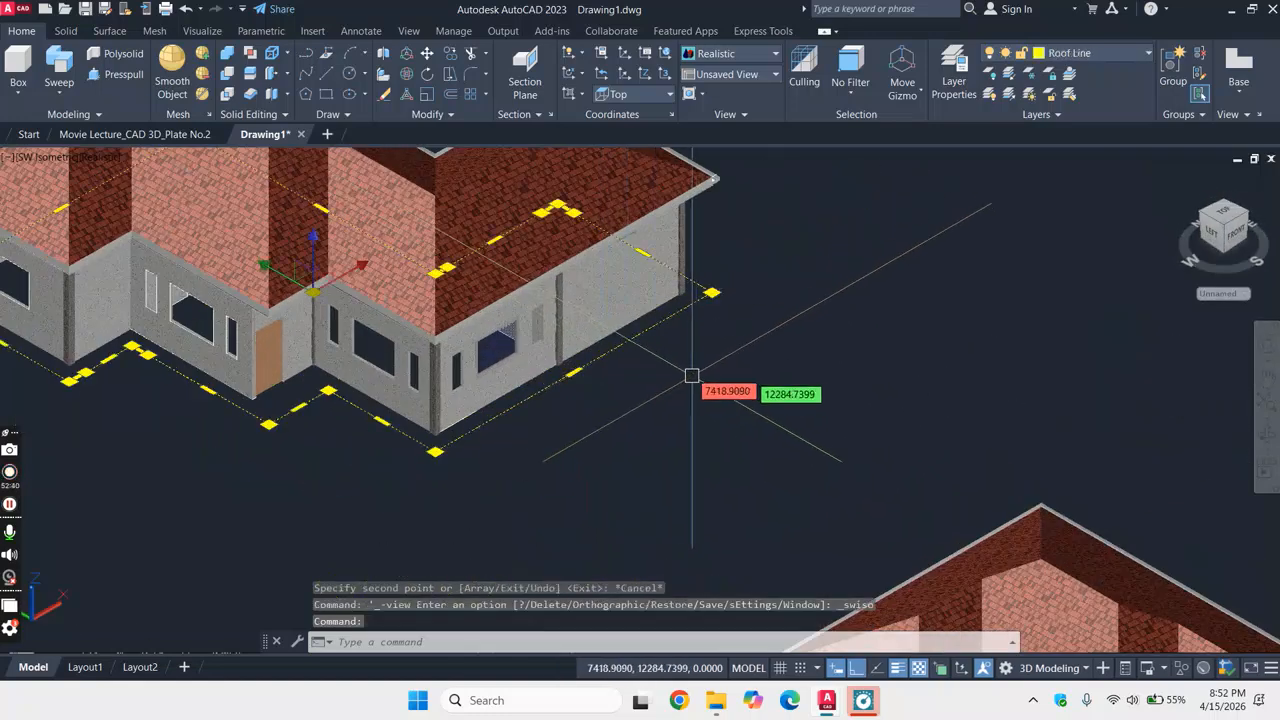
{"action": "key", "text": "Delete"}
{"action": "scroll", "coordinate": [511, 298], "scroll_direction": "down", "scroll_amount": 5}
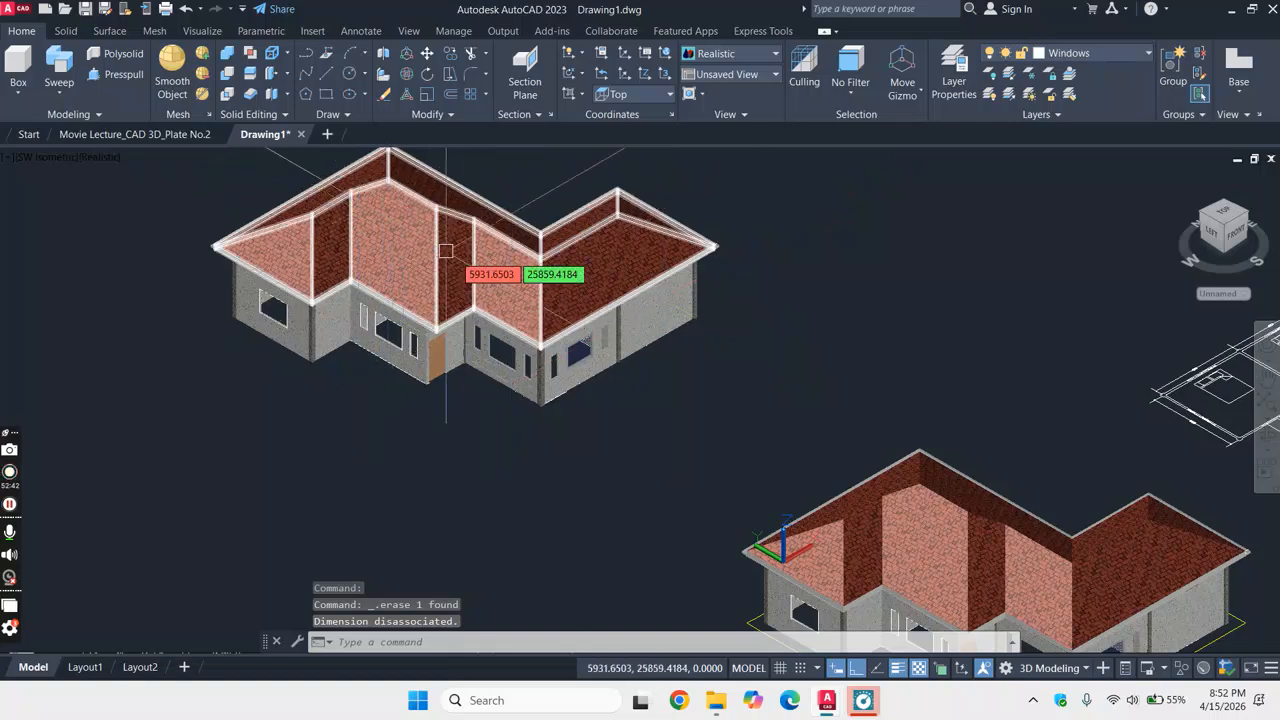
{"action": "scroll", "coordinate": [500, 289], "scroll_direction": "down", "scroll_amount": 4}
{"action": "scroll", "coordinate": [500, 297], "scroll_direction": "up", "scroll_amount": 9}
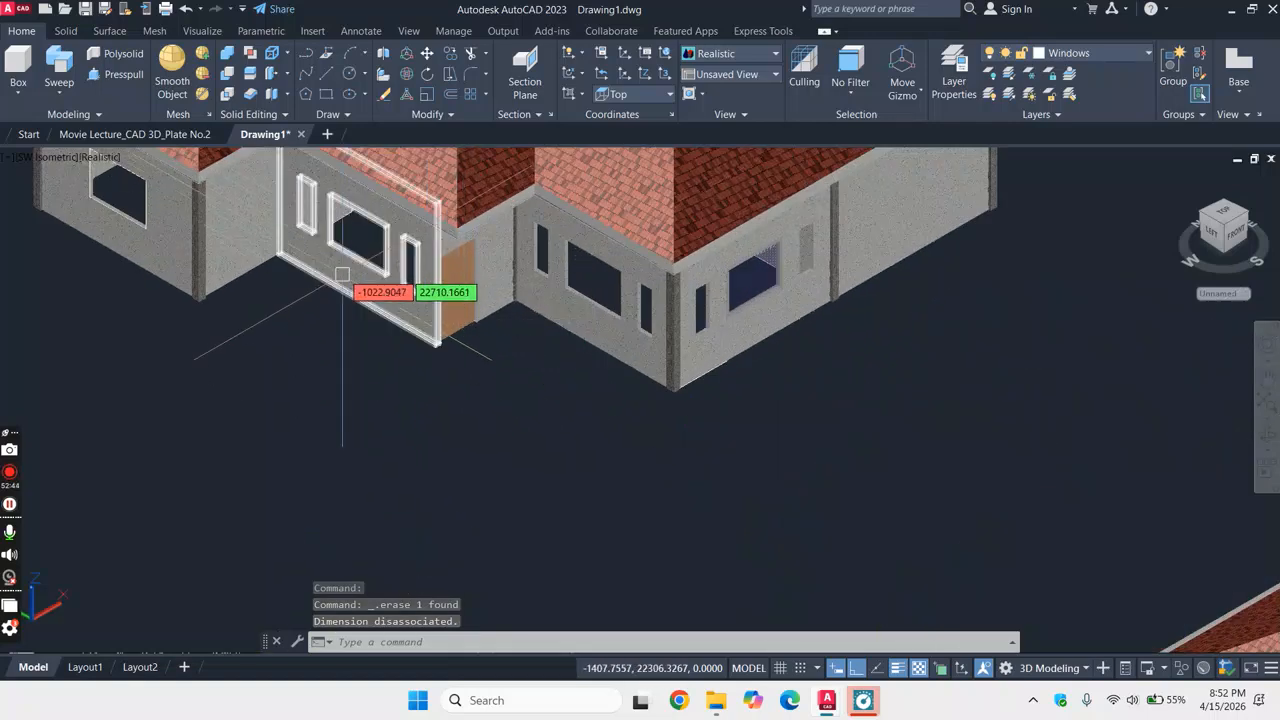
{"action": "scroll", "coordinate": [342, 274], "scroll_direction": "up", "scroll_amount": 3}
{"action": "scroll", "coordinate": [612, 405], "scroll_direction": "down", "scroll_amount": 8}
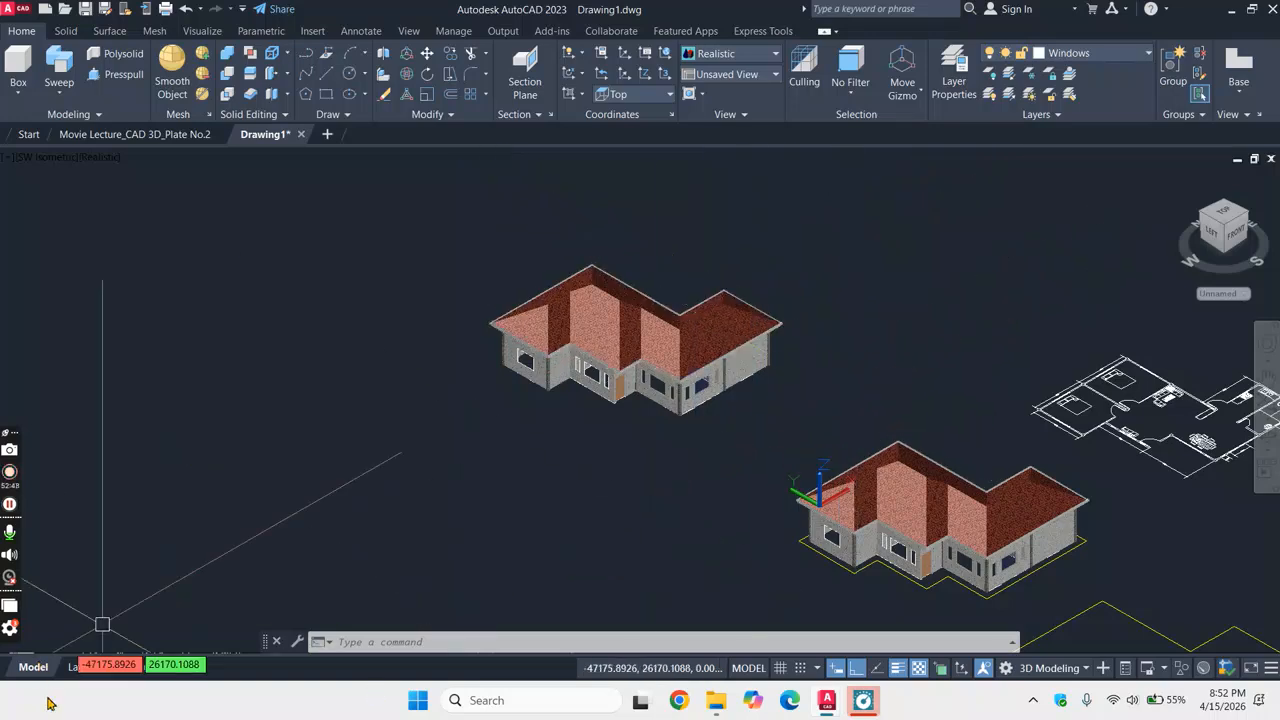
- Switch to Layout1 and frame the whole copied house inside the sheet's viewport
{"action": "left_click", "coordinate": [84, 667]}
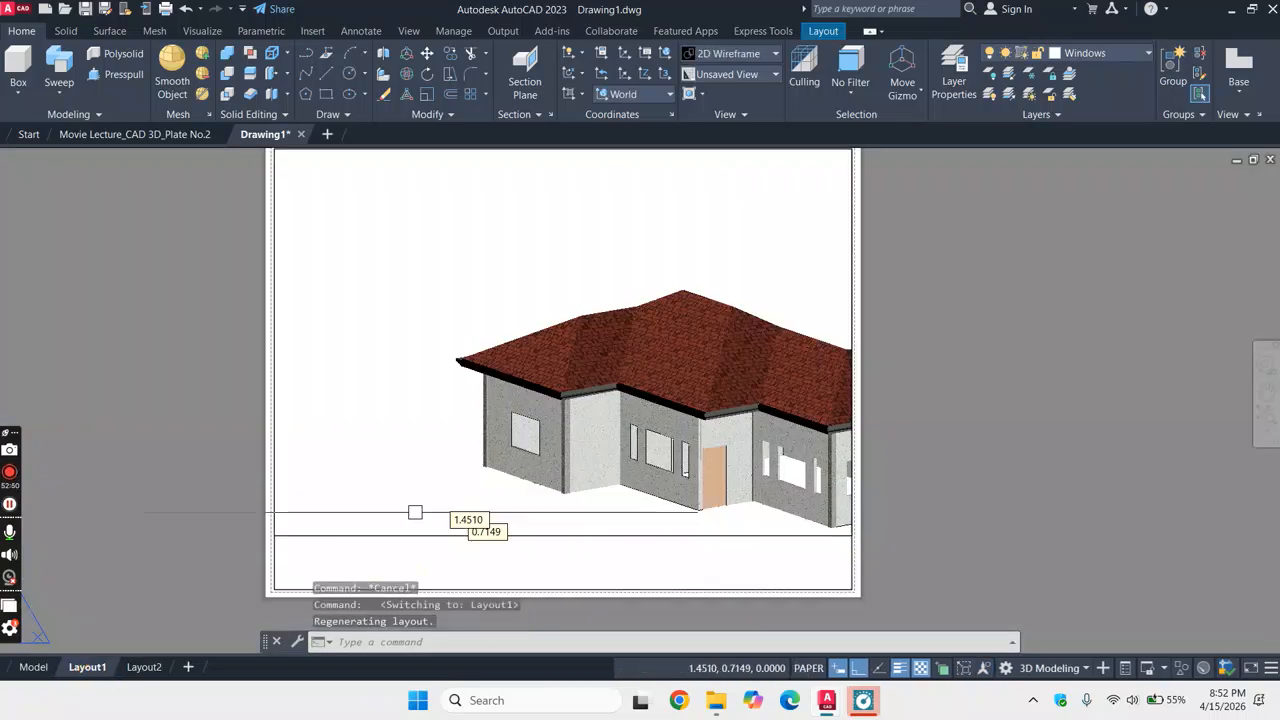
{"action": "scroll", "coordinate": [505, 378], "scroll_direction": "up", "scroll_amount": 5}
{"action": "scroll", "coordinate": [509, 334], "scroll_direction": "down", "scroll_amount": 2}
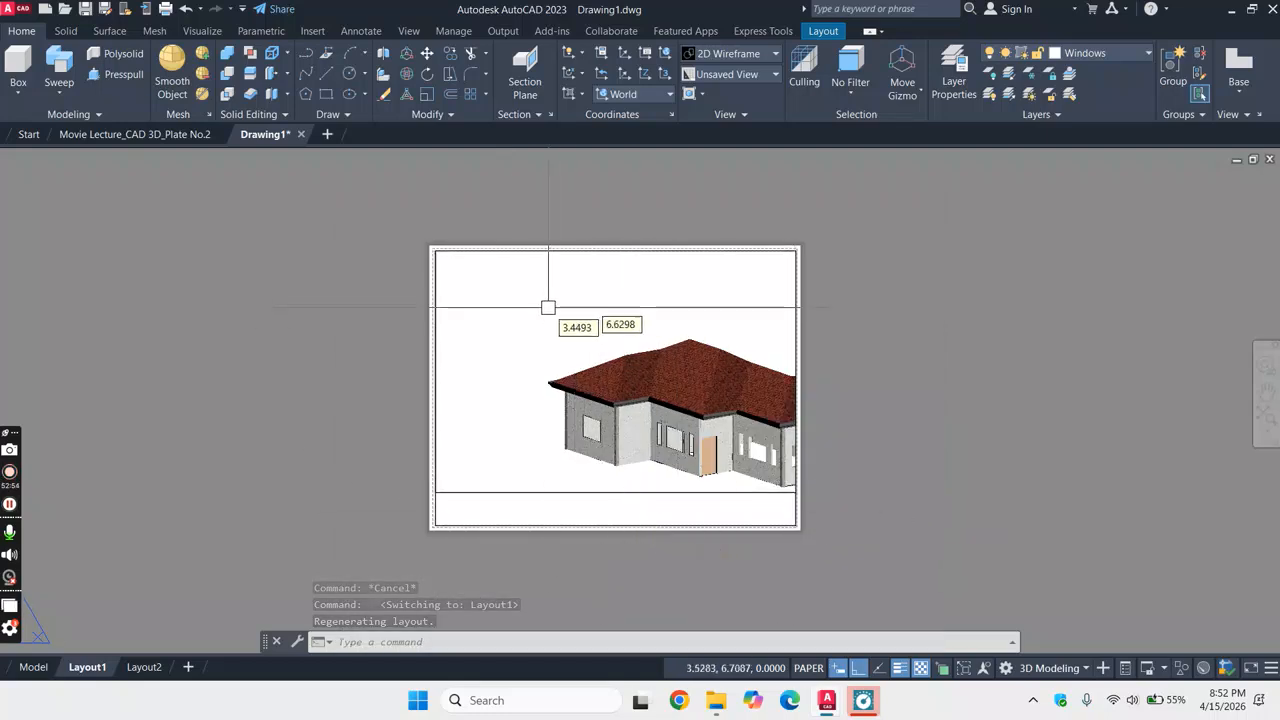
{"action": "double_click", "coordinate": [548, 314]}
{"action": "scroll", "coordinate": [666, 384], "scroll_direction": "up", "scroll_amount": 3}
{"action": "scroll", "coordinate": [666, 384], "scroll_direction": "down", "scroll_amount": 4}
{"action": "scroll", "coordinate": [752, 400], "scroll_direction": "up", "scroll_amount": 3}
{"action": "scroll", "coordinate": [755, 405], "scroll_direction": "down", "scroll_amount": 3}
{"action": "scroll", "coordinate": [622, 377], "scroll_direction": "up", "scroll_amount": 2}
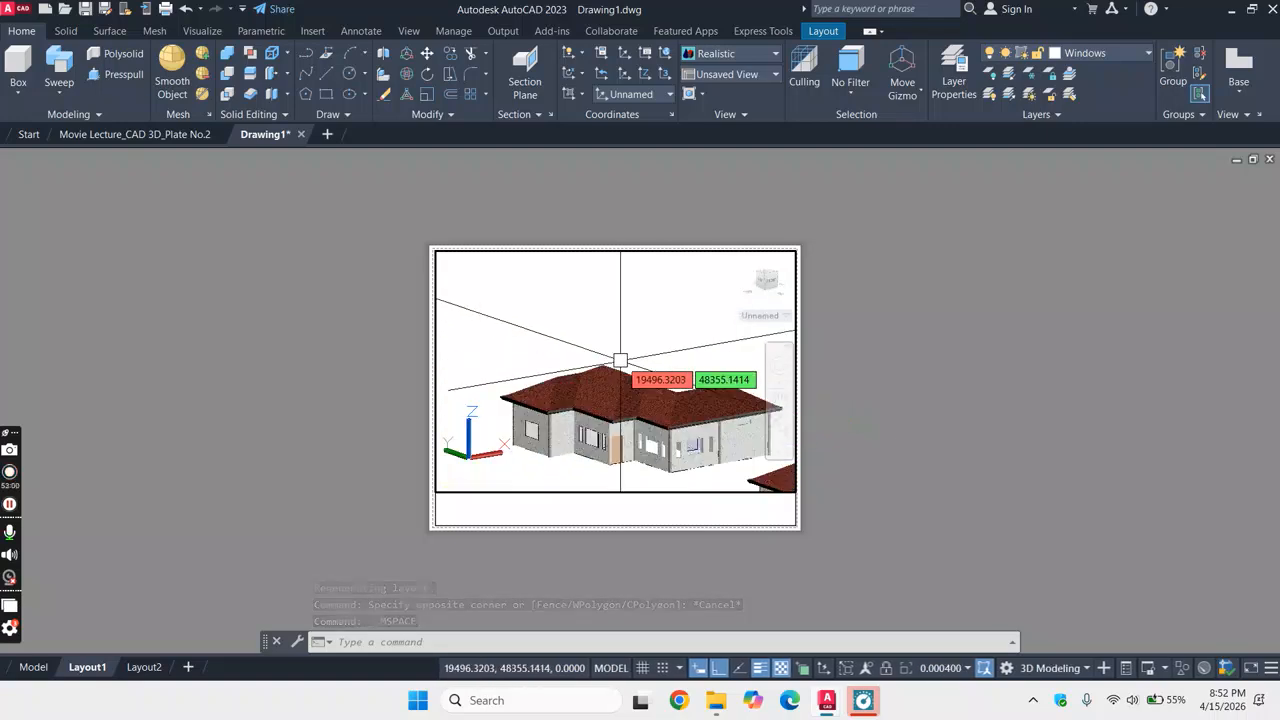
{"action": "scroll", "coordinate": [717, 395], "scroll_direction": "up", "scroll_amount": 2}
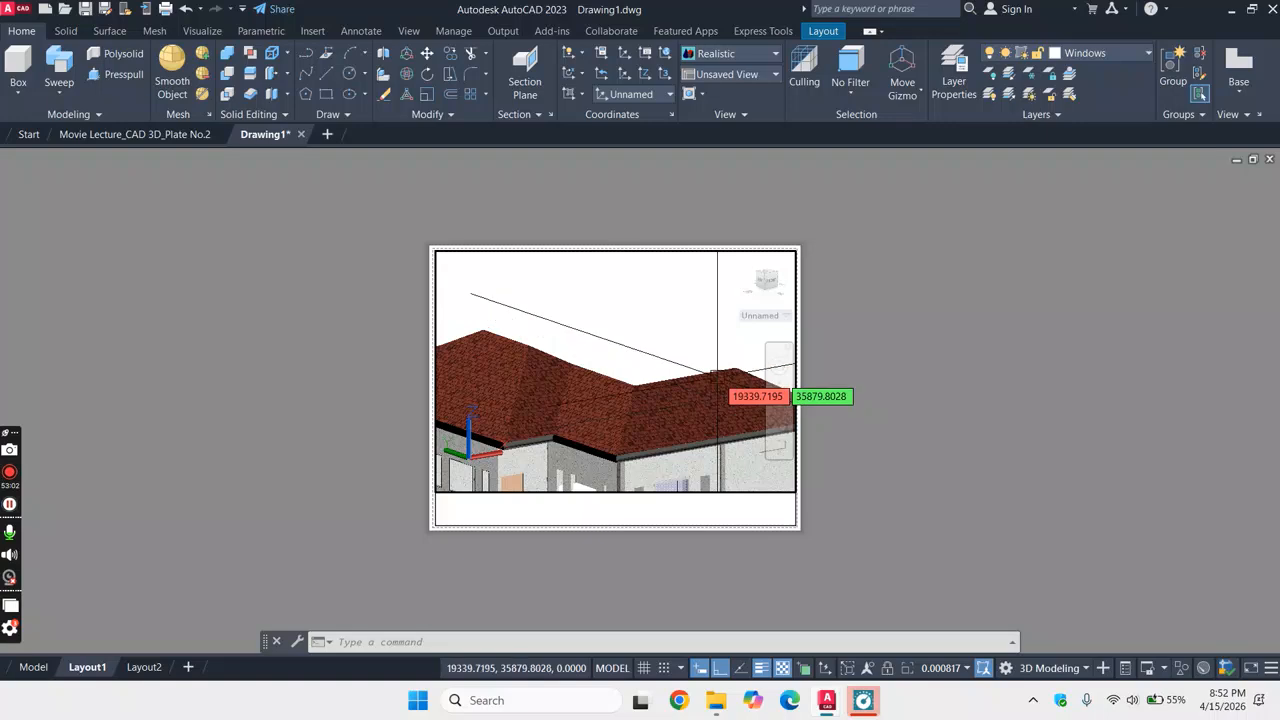
{"action": "scroll", "coordinate": [745, 390], "scroll_direction": "down", "scroll_amount": 3}
{"action": "double_click", "coordinate": [882, 376]}
{"action": "scroll", "coordinate": [774, 397], "scroll_direction": "up", "scroll_amount": 4}
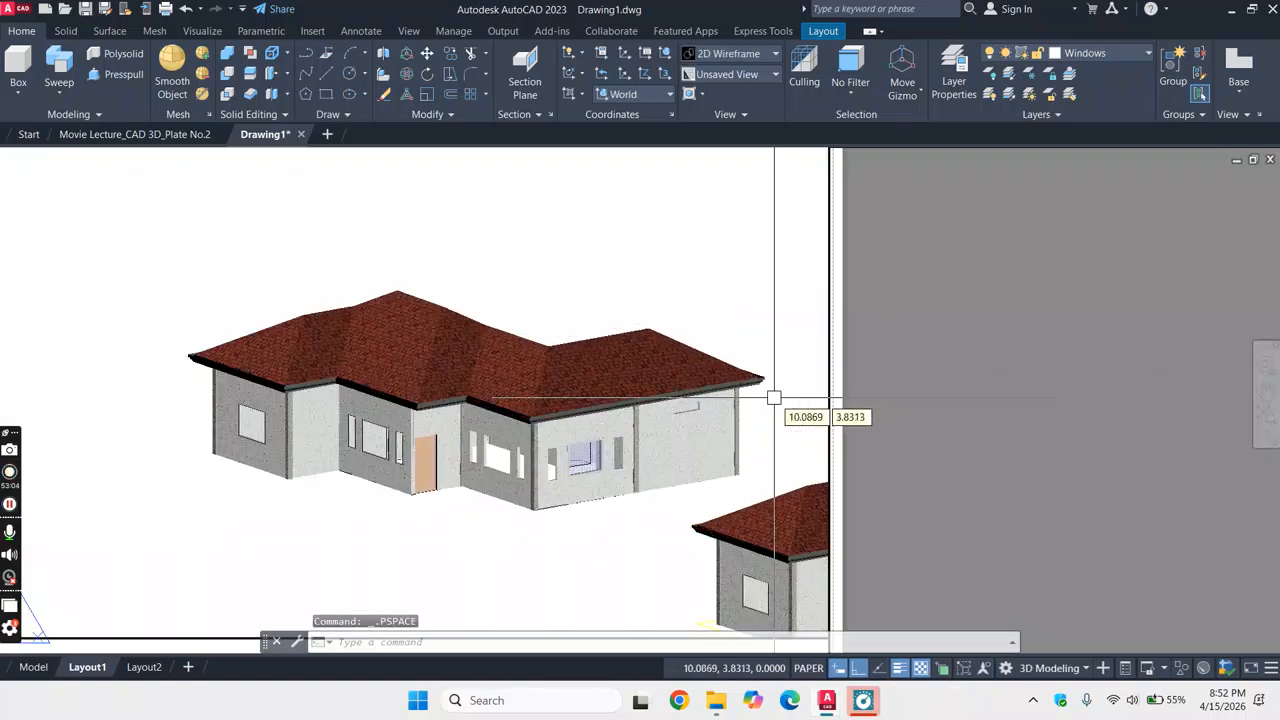
- Orbit the Layout1 viewport to view the copied house from slightly higher, enlarge it in the frame and return to paper space
{"action": "double_click", "coordinate": [593, 268]}
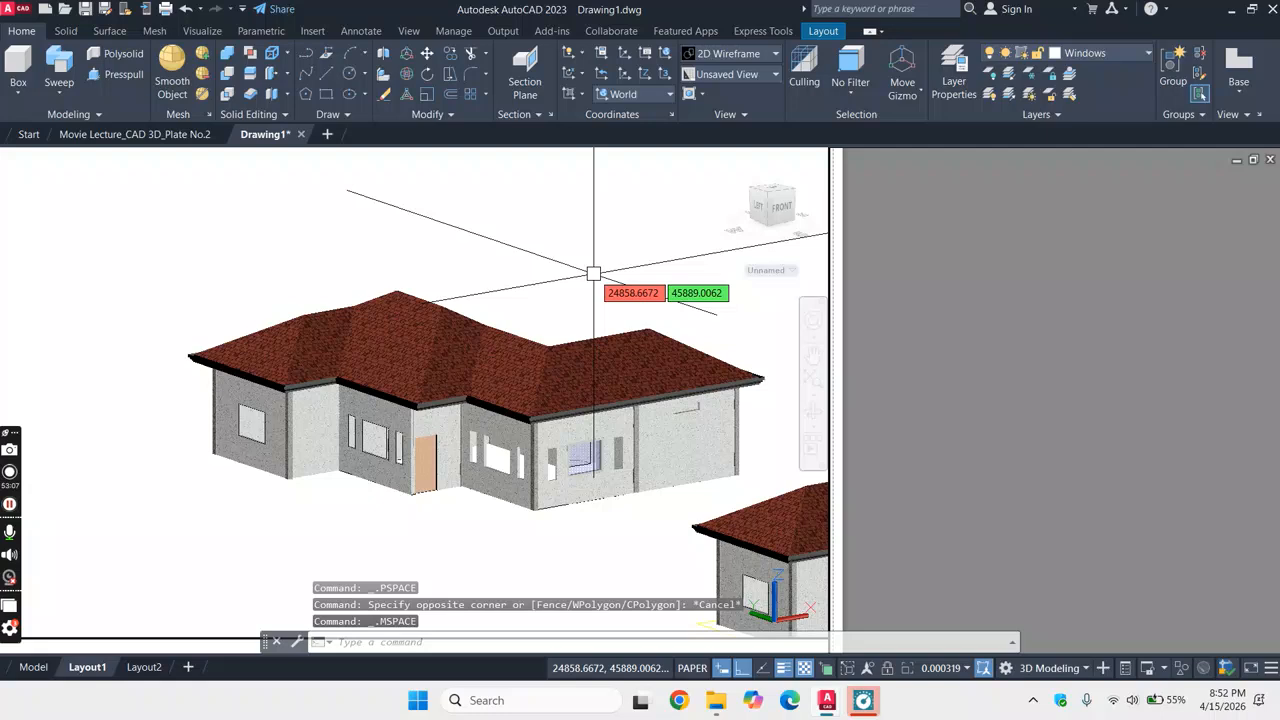
{"action": "left_click", "coordinate": [813, 418]}
{"action": "left_click_drag", "start_coordinate": [760, 420], "coordinate": [656, 421]}
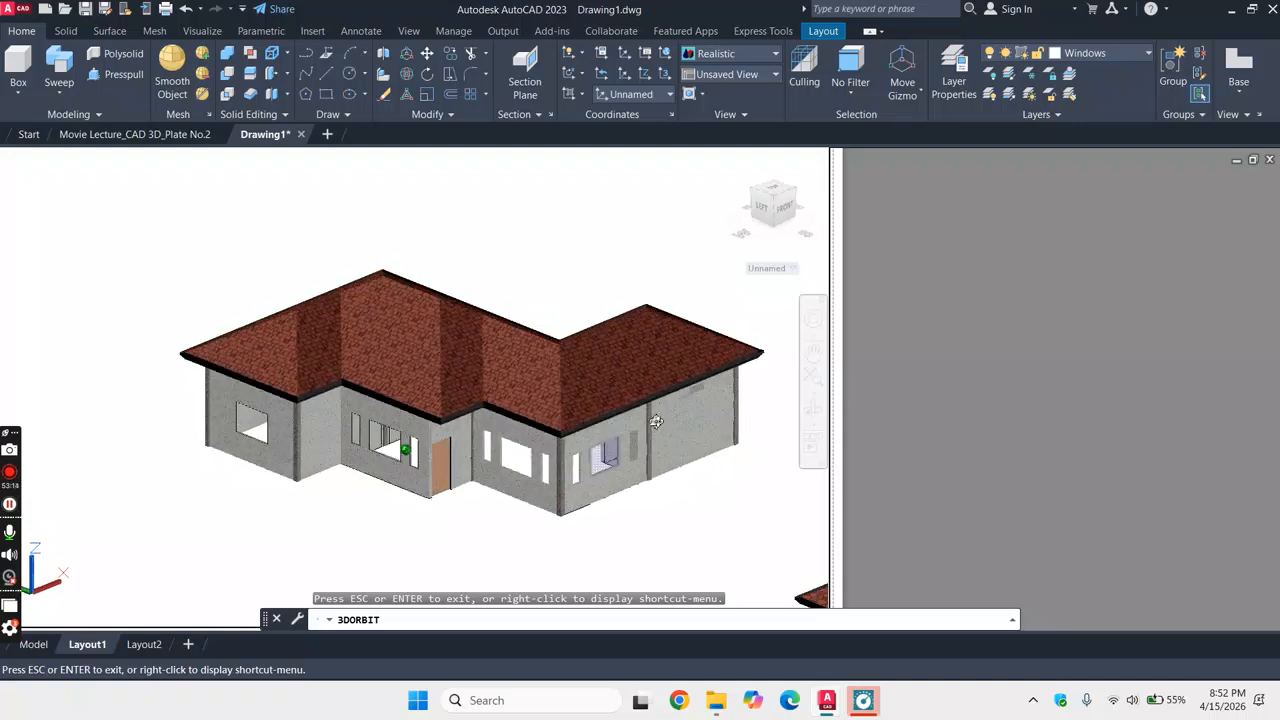
{"action": "scroll", "coordinate": [662, 412], "scroll_direction": "up", "scroll_amount": 2}
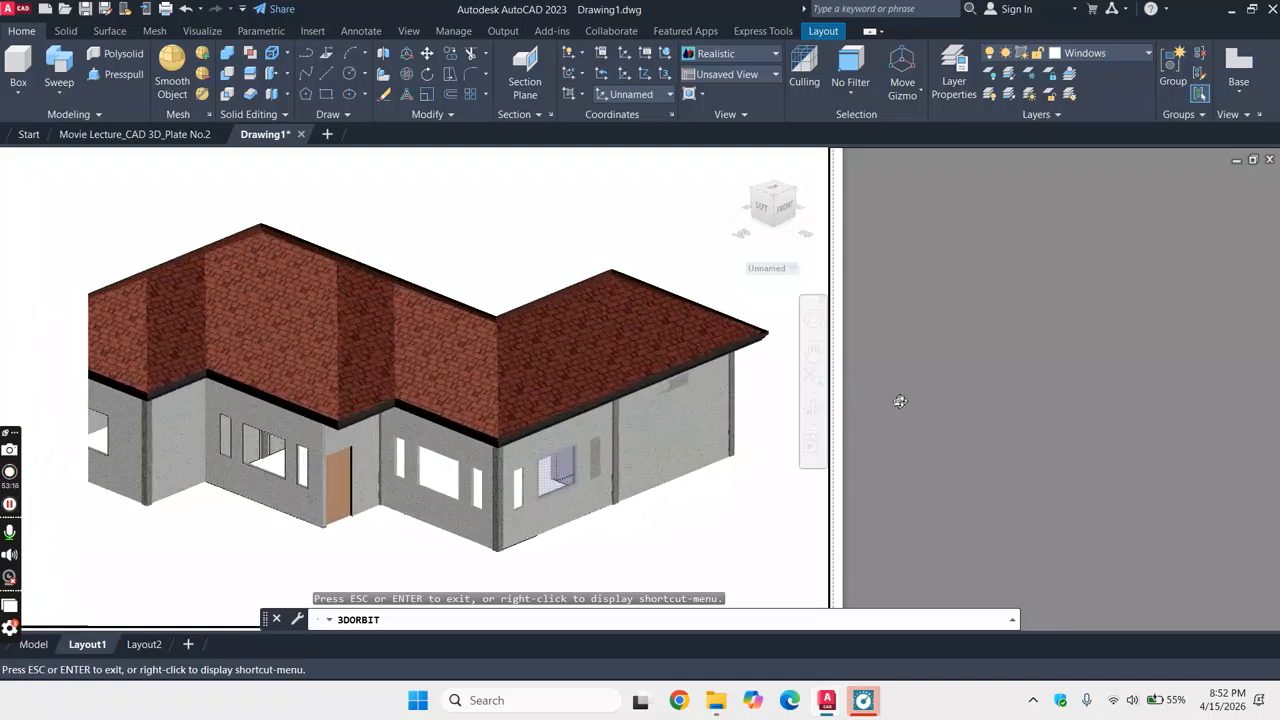
{"action": "scroll", "coordinate": [732, 396], "scroll_direction": "down", "scroll_amount": 1}
{"action": "scroll", "coordinate": [706, 399], "scroll_direction": "up", "scroll_amount": 1}
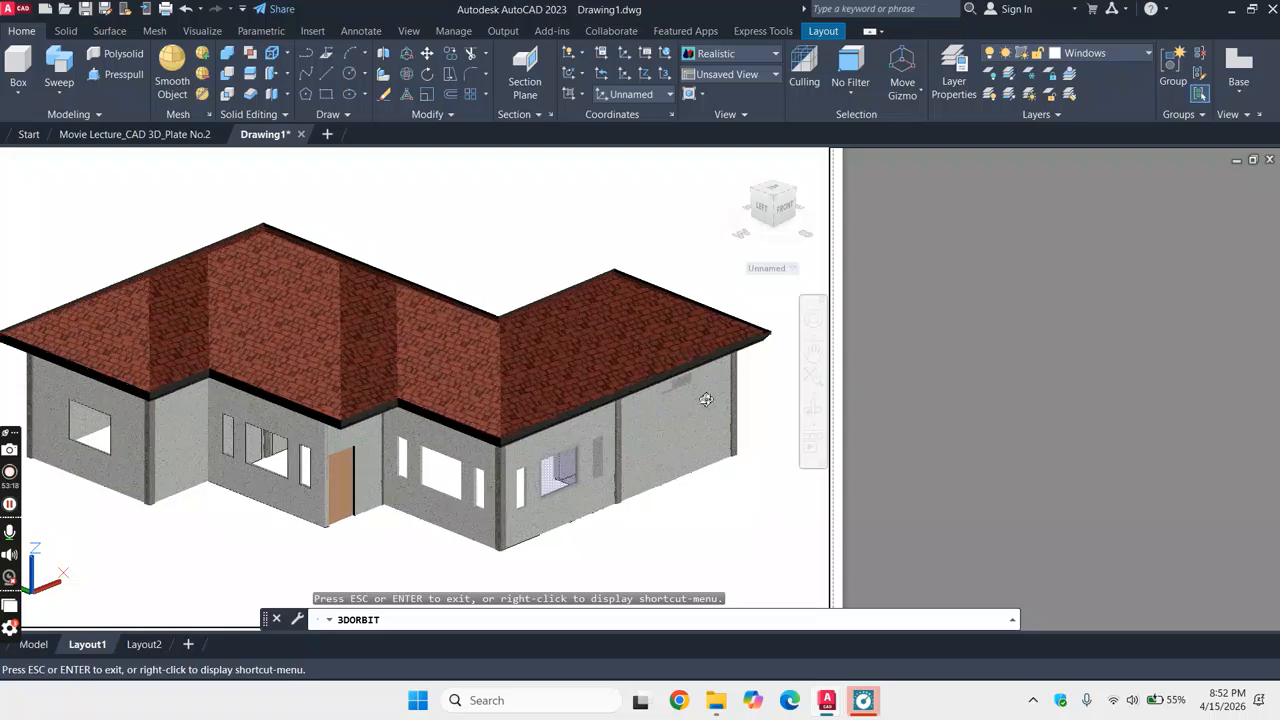
{"action": "key", "text": "Escape"}
{"action": "double_click", "coordinate": [926, 360]}
{"action": "scroll", "coordinate": [926, 359], "scroll_direction": "down", "scroll_amount": 6}
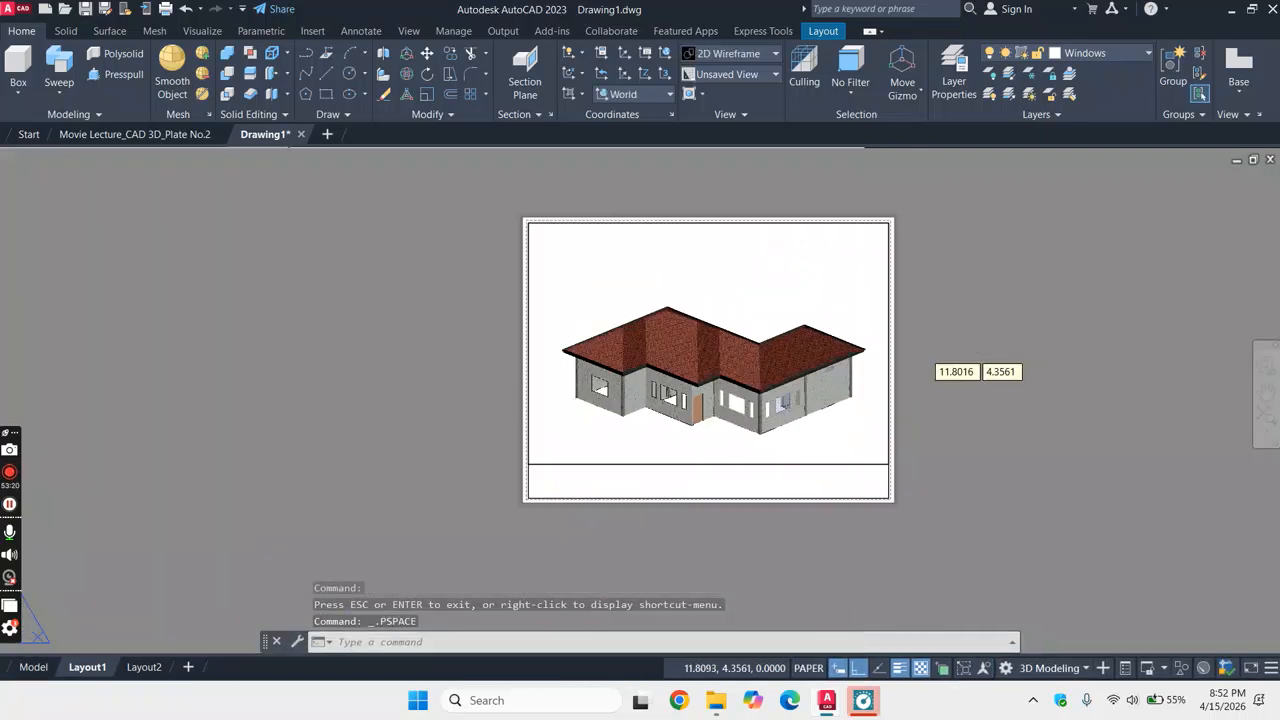
- Check the sheet and enlarge the house slightly within the viewport, finishing in paper space
{"action": "scroll", "coordinate": [885, 363], "scroll_direction": "up", "scroll_amount": 4}
{"action": "scroll", "coordinate": [868, 337], "scroll_direction": "up", "scroll_amount": 2}
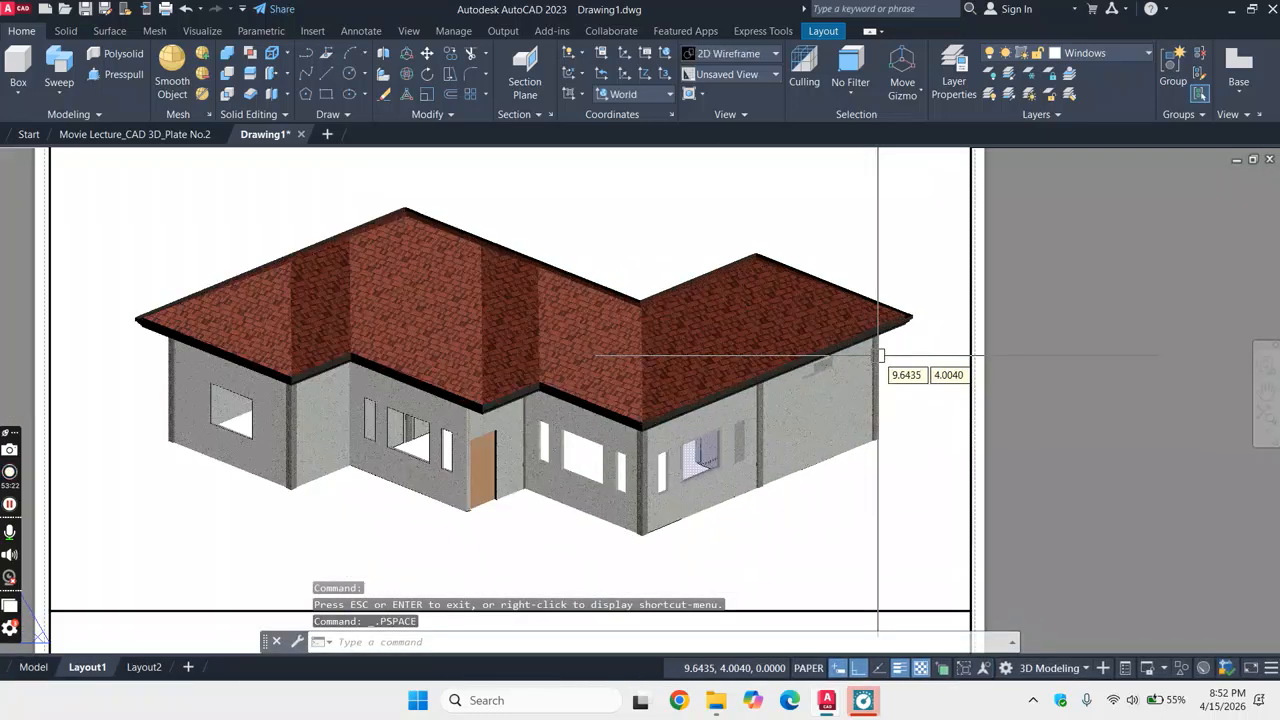
{"action": "scroll", "coordinate": [824, 310], "scroll_direction": "down", "scroll_amount": 2}
{"action": "double_click", "coordinate": [713, 226]}
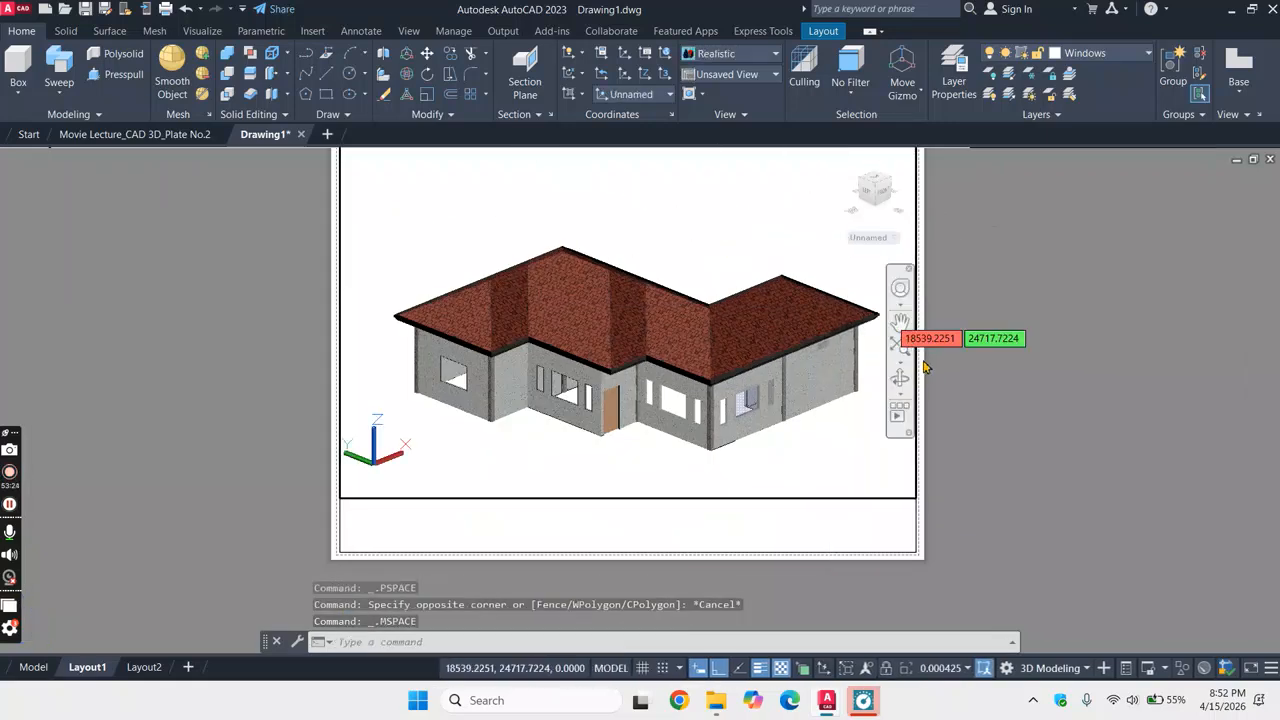
{"action": "left_click", "coordinate": [904, 384]}
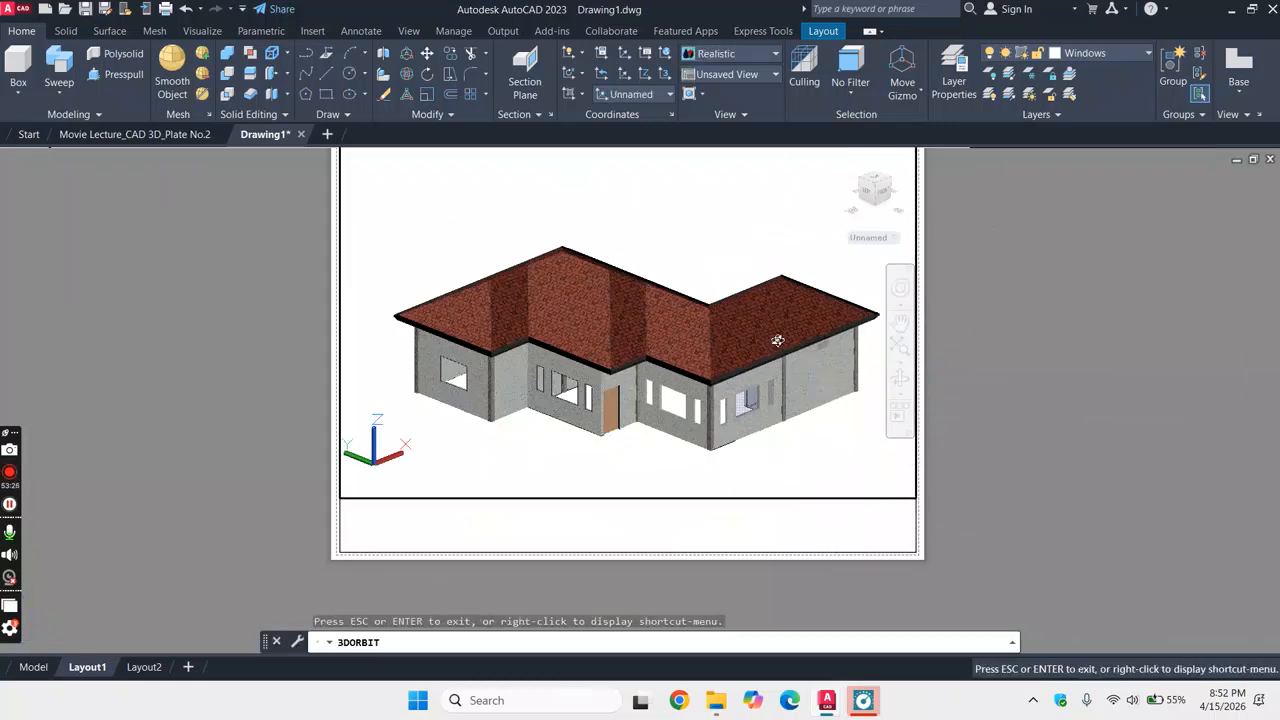
{"action": "scroll", "coordinate": [778, 341], "scroll_direction": "up", "scroll_amount": 1}
{"action": "key", "text": "Escape"}
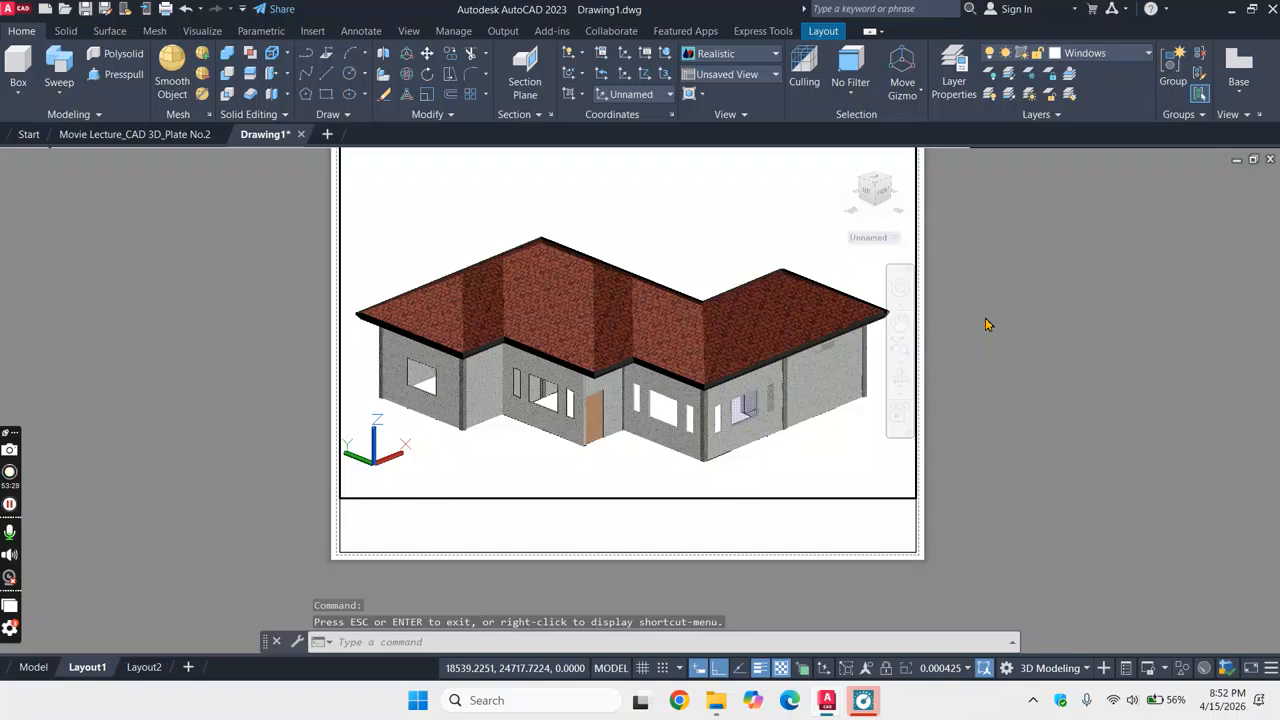
{"action": "double_click", "coordinate": [985, 324]}
- Return to model space, frame the copied house's outer roof corner and open the Materials Browser
{"action": "left_click", "coordinate": [32, 668]}
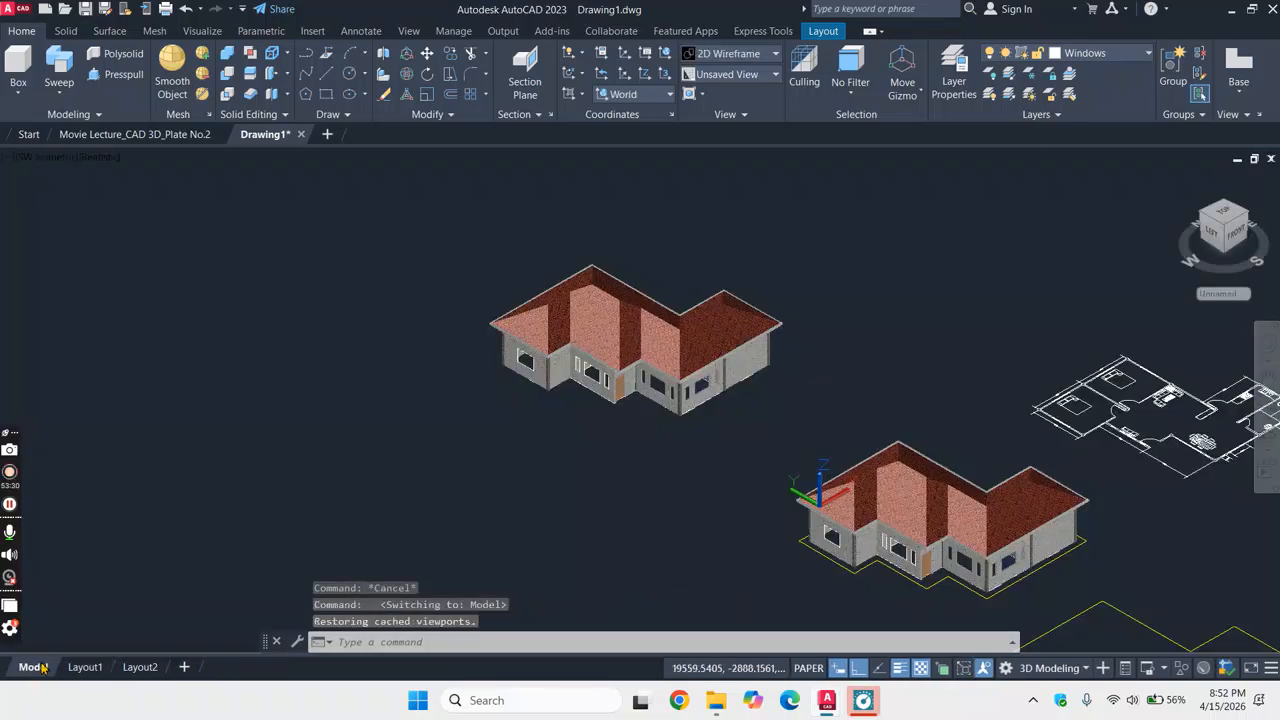
{"action": "scroll", "coordinate": [742, 340], "scroll_direction": "up", "scroll_amount": 5}
{"action": "scroll", "coordinate": [850, 300], "scroll_direction": "up", "scroll_amount": 4}
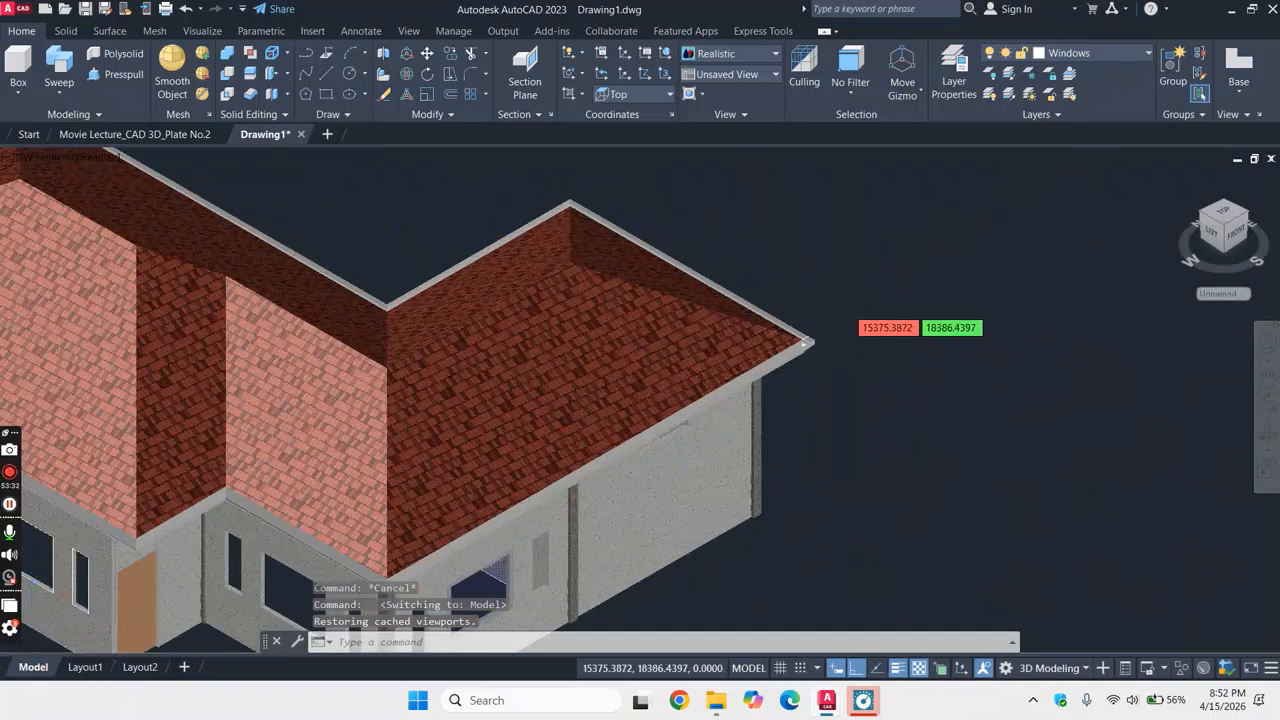
{"action": "left_click", "coordinate": [409, 31]}
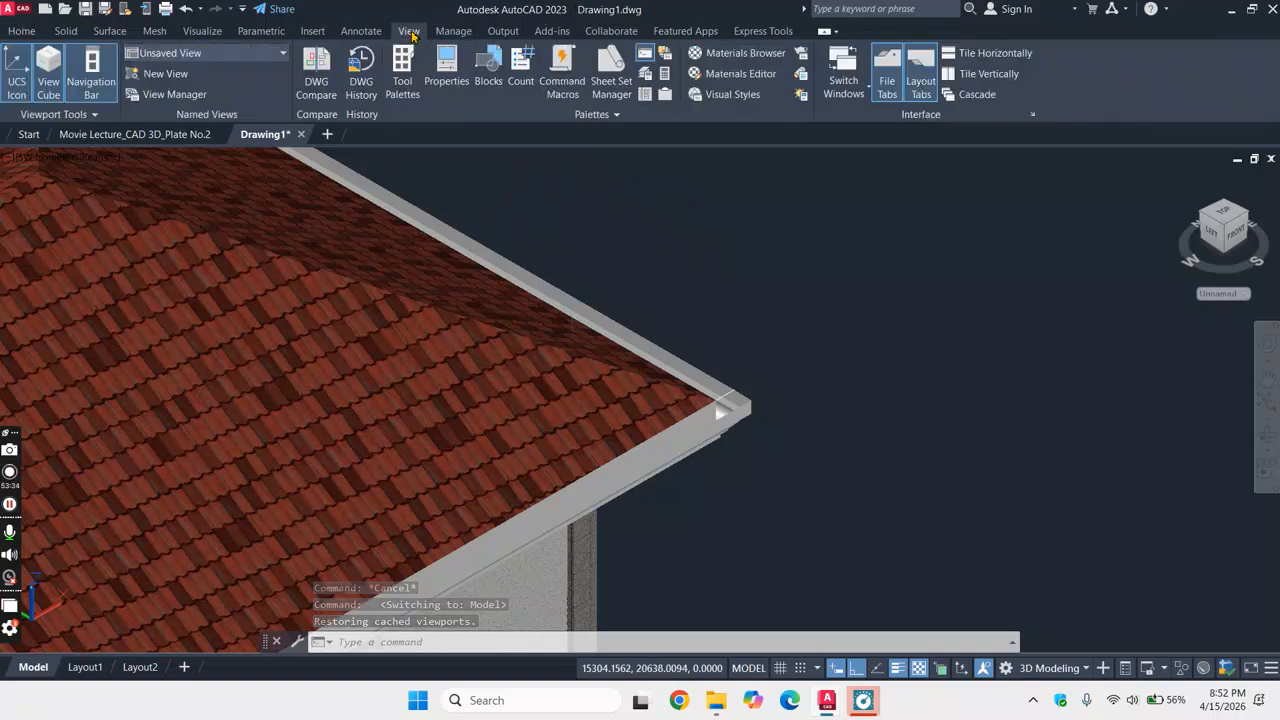
{"action": "left_click", "coordinate": [760, 62]}
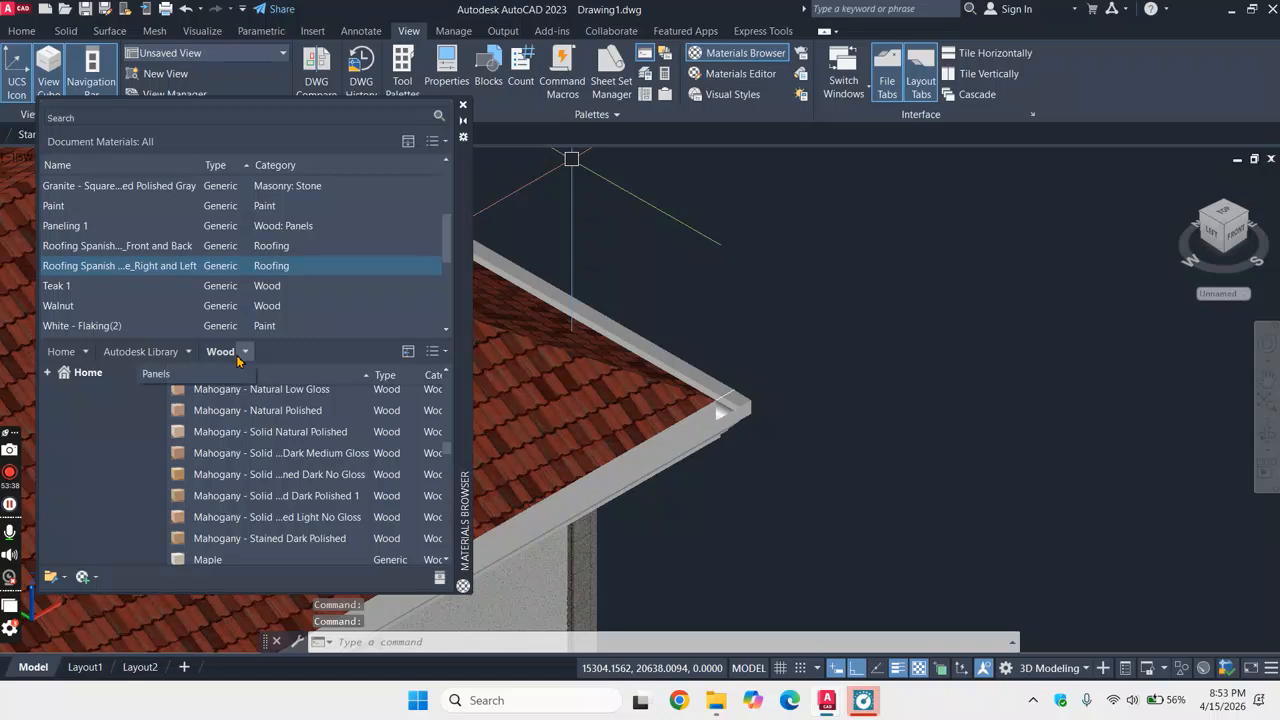
- Try the library's Paint materials Wood - Painted White and Fireproofing on the roof moulding
{"action": "left_click", "coordinate": [186, 353]}
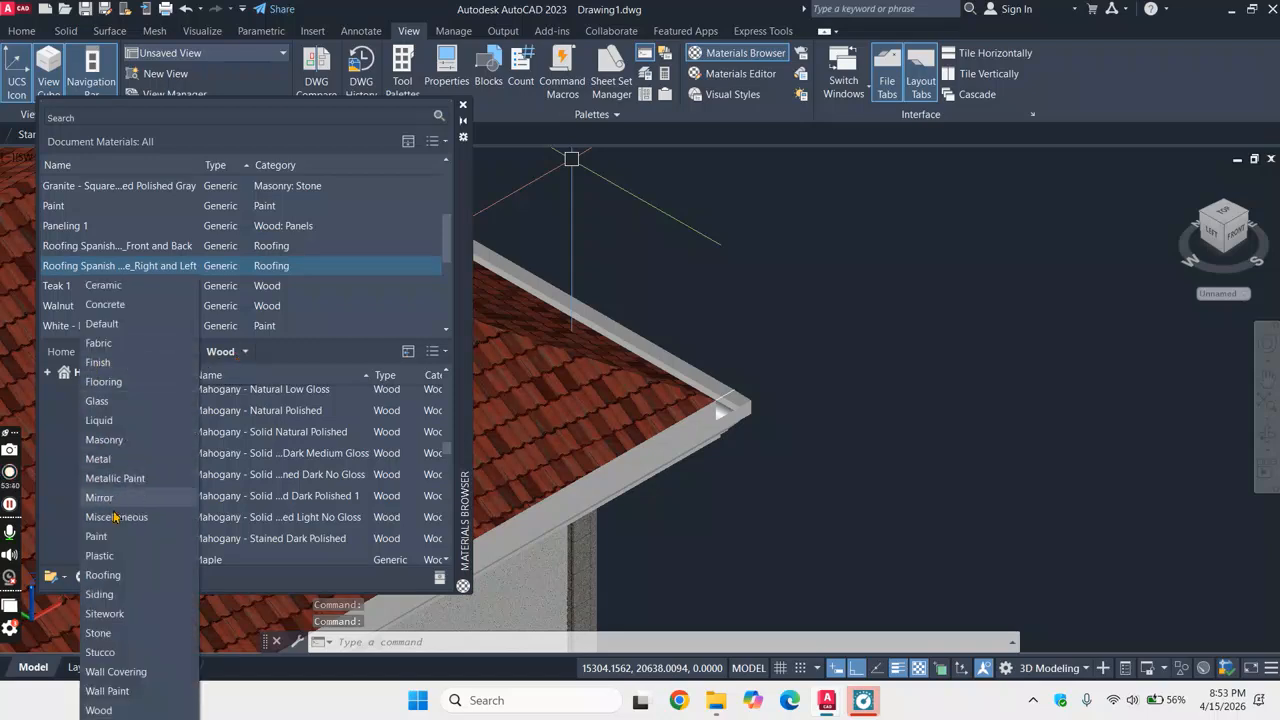
{"action": "left_click", "coordinate": [96, 537]}
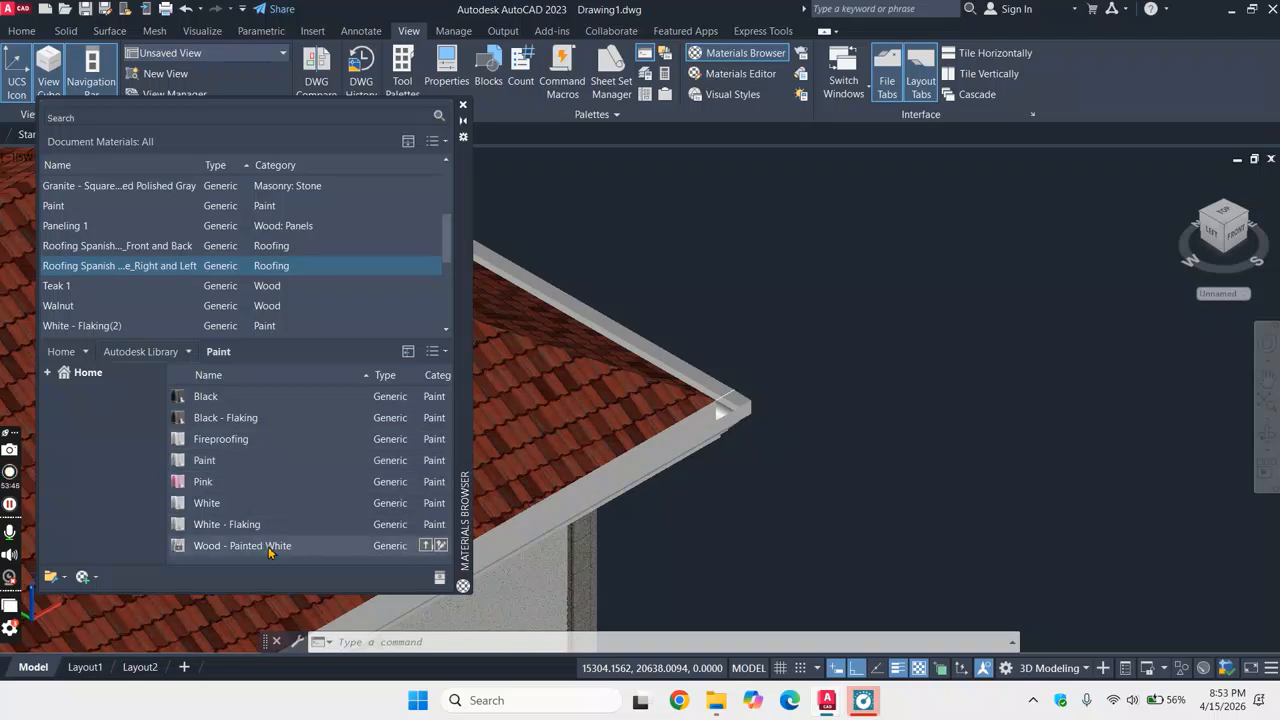
{"action": "left_click_drag", "start_coordinate": [722, 428], "coordinate": [735, 420]}
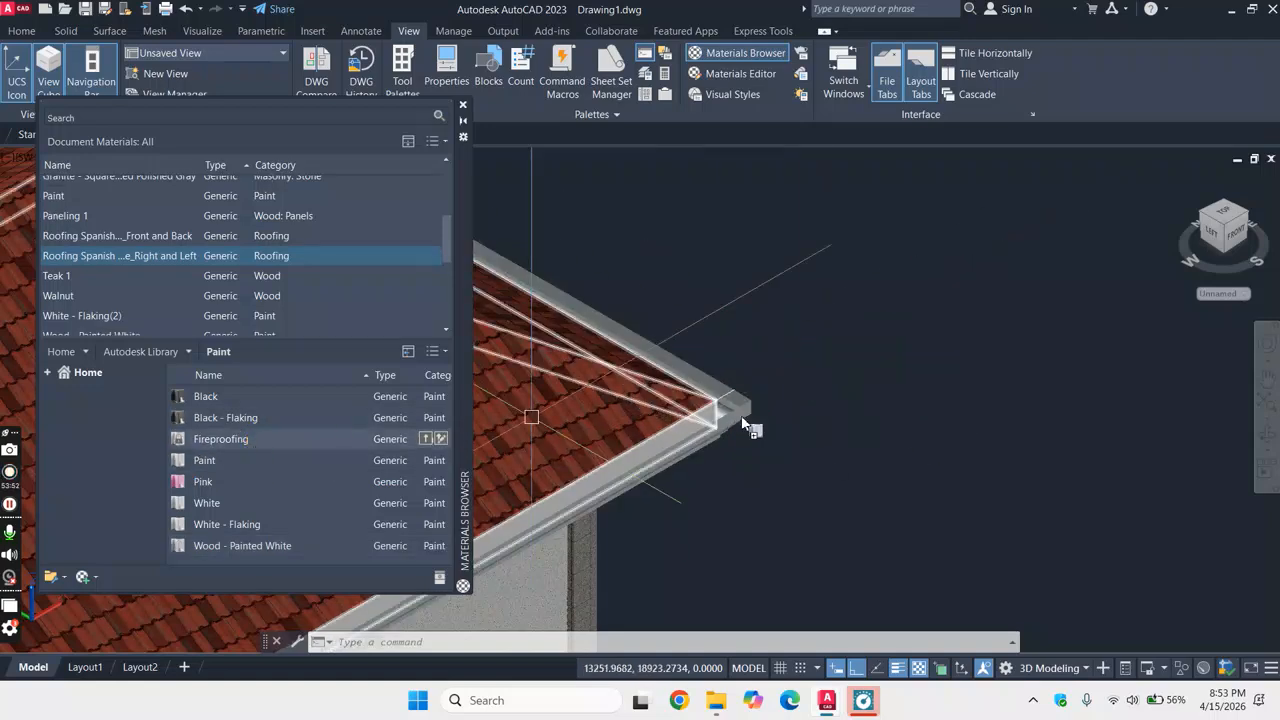
{"action": "left_click_drag", "start_coordinate": [742, 424], "coordinate": [743, 421]}
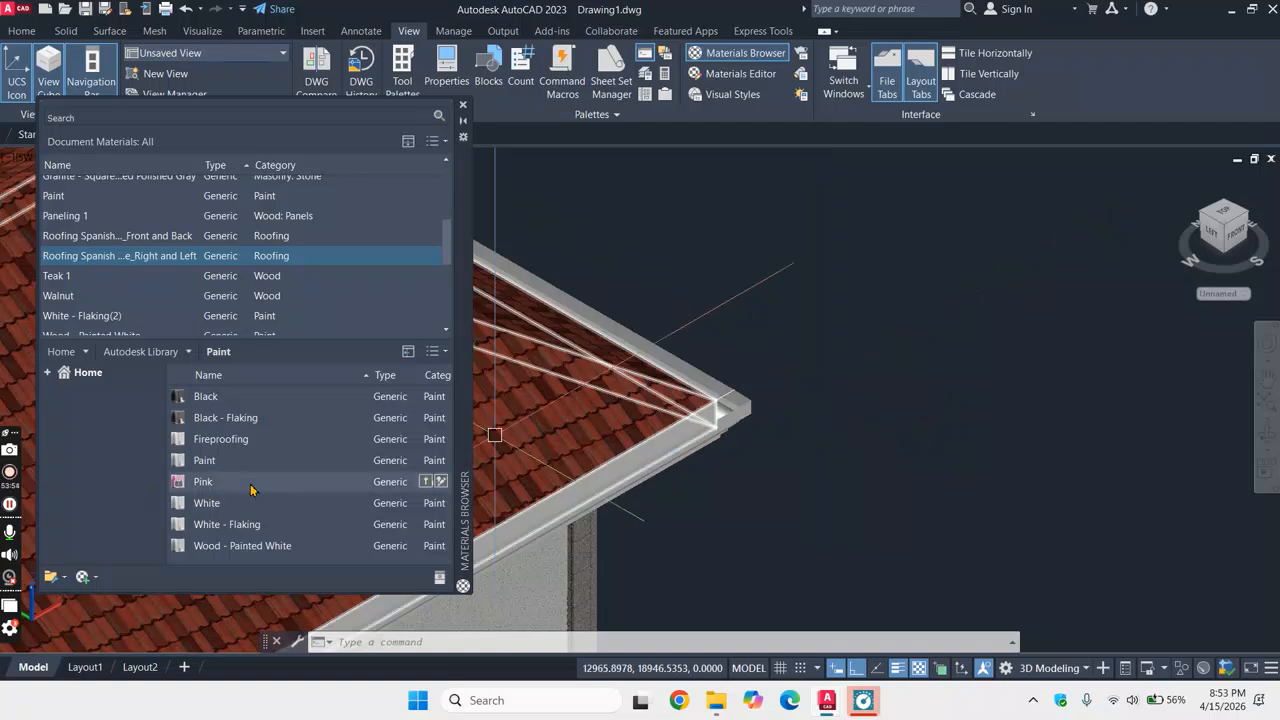
- Show the library's Finish materials and try Wax - Black on Red Wood and Wax - Red on Light Wood on the roof moulding
{"action": "left_click", "coordinate": [187, 352]}
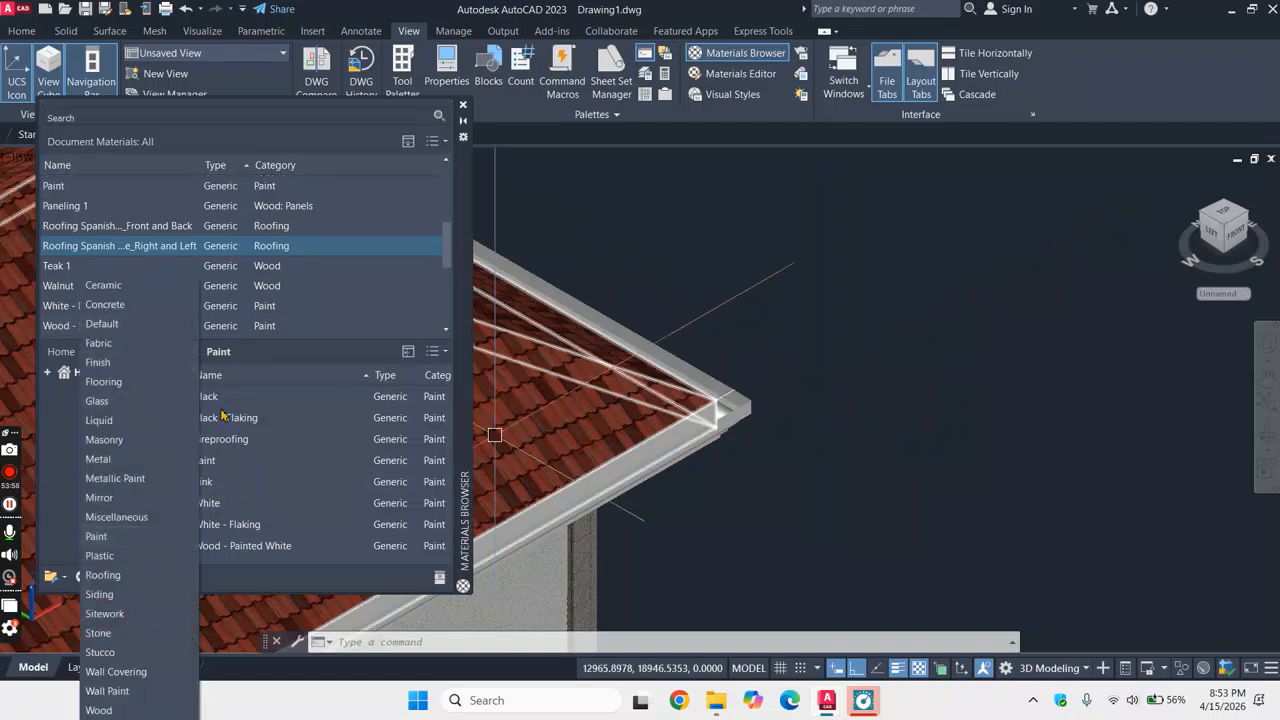
{"action": "left_click", "coordinate": [127, 364]}
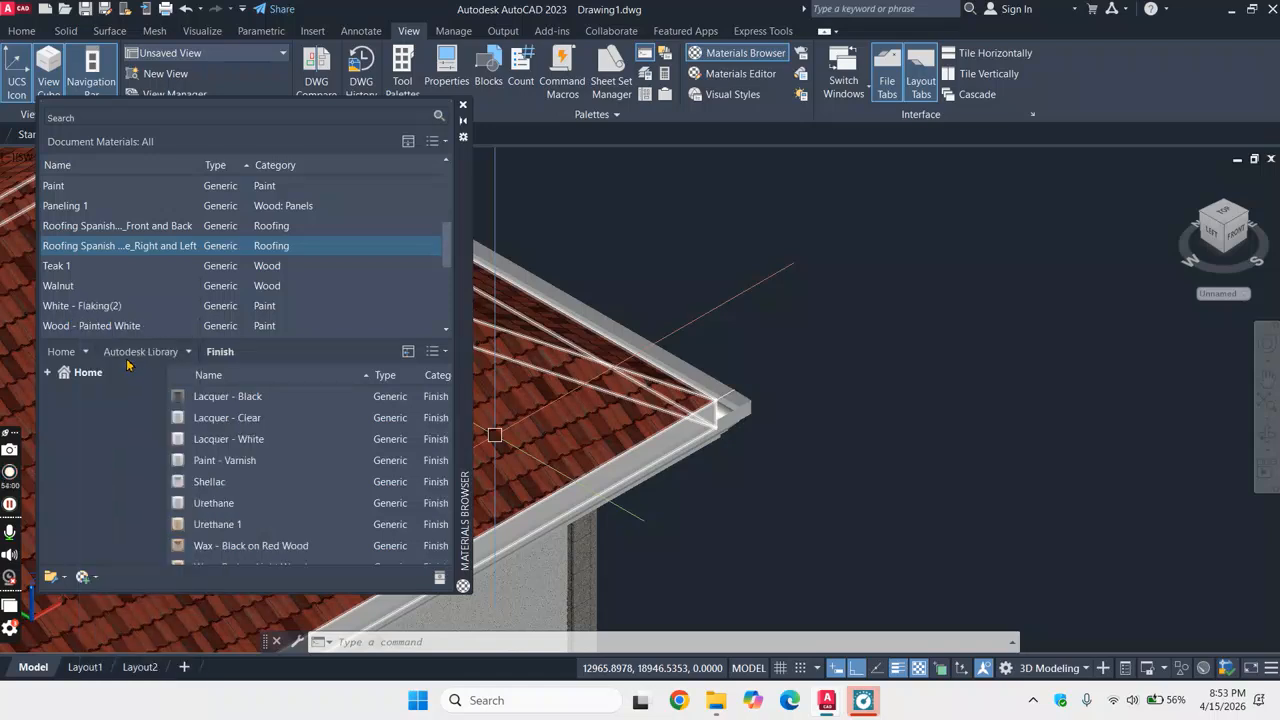
{"action": "scroll", "coordinate": [268, 426], "scroll_direction": "down", "scroll_amount": 3}
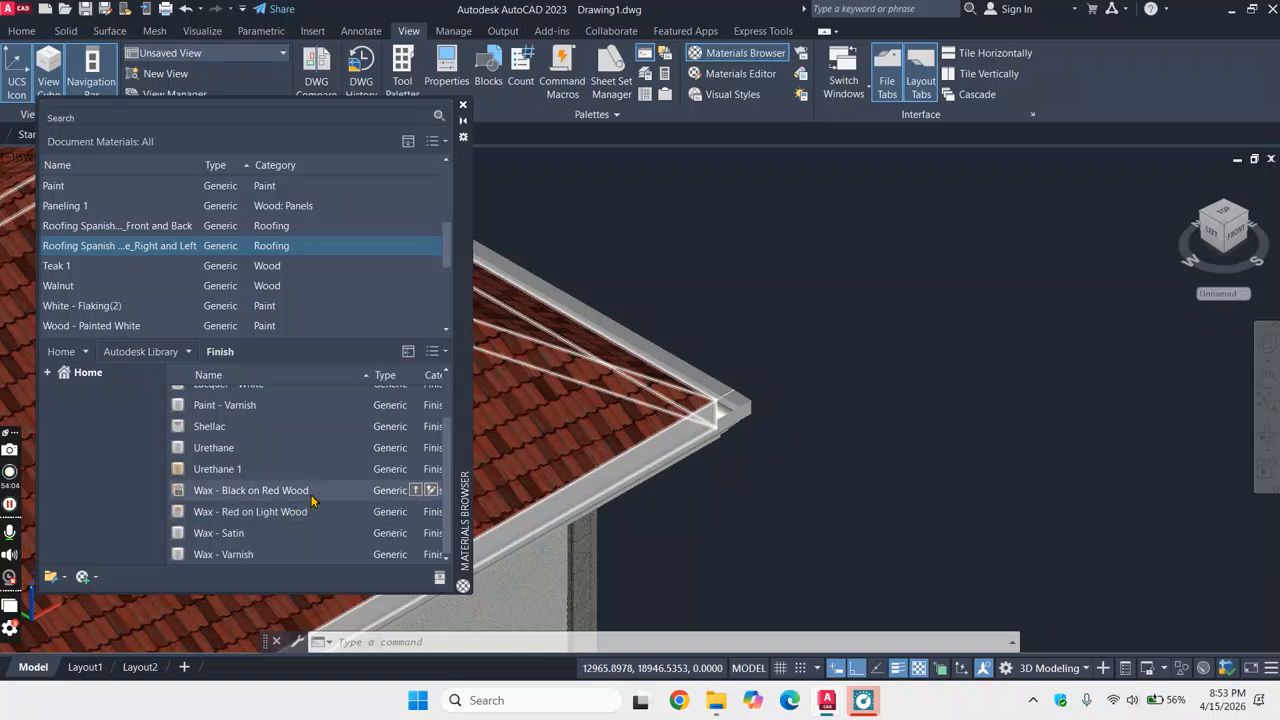
{"action": "left_click_drag", "start_coordinate": [748, 415], "coordinate": [750, 414]}
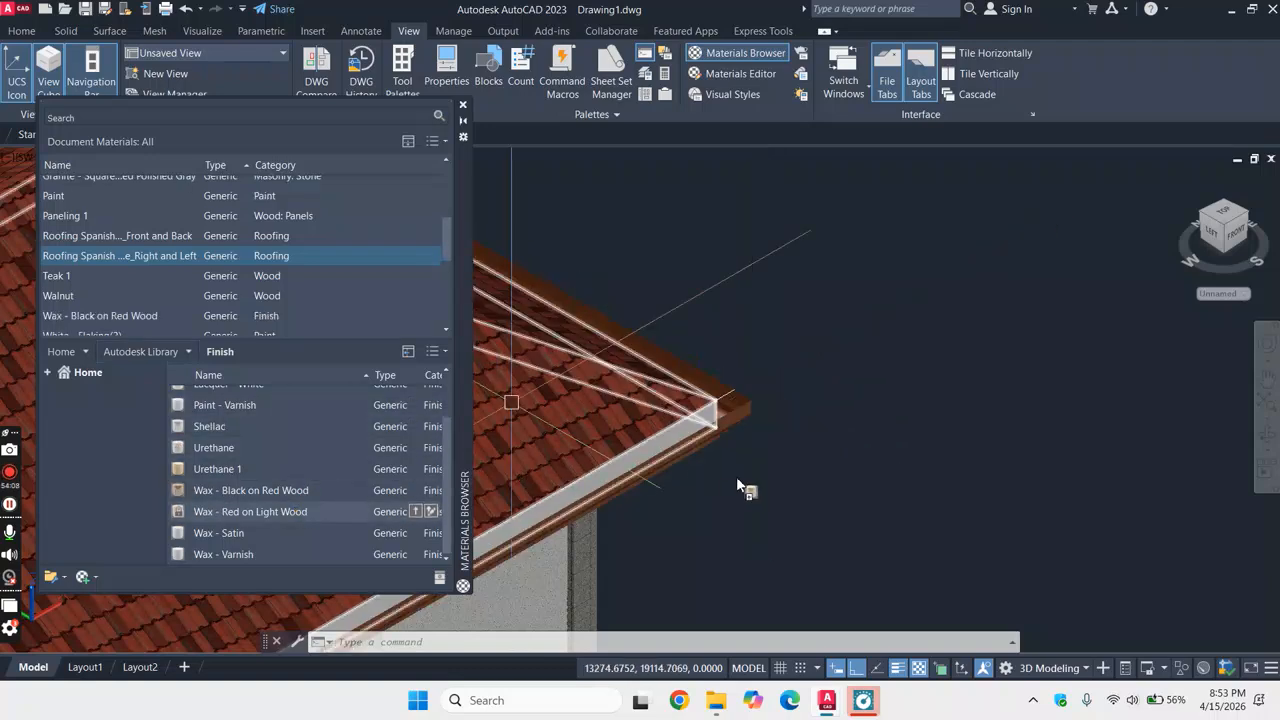
{"action": "left_click_drag", "start_coordinate": [738, 417], "coordinate": [746, 415]}
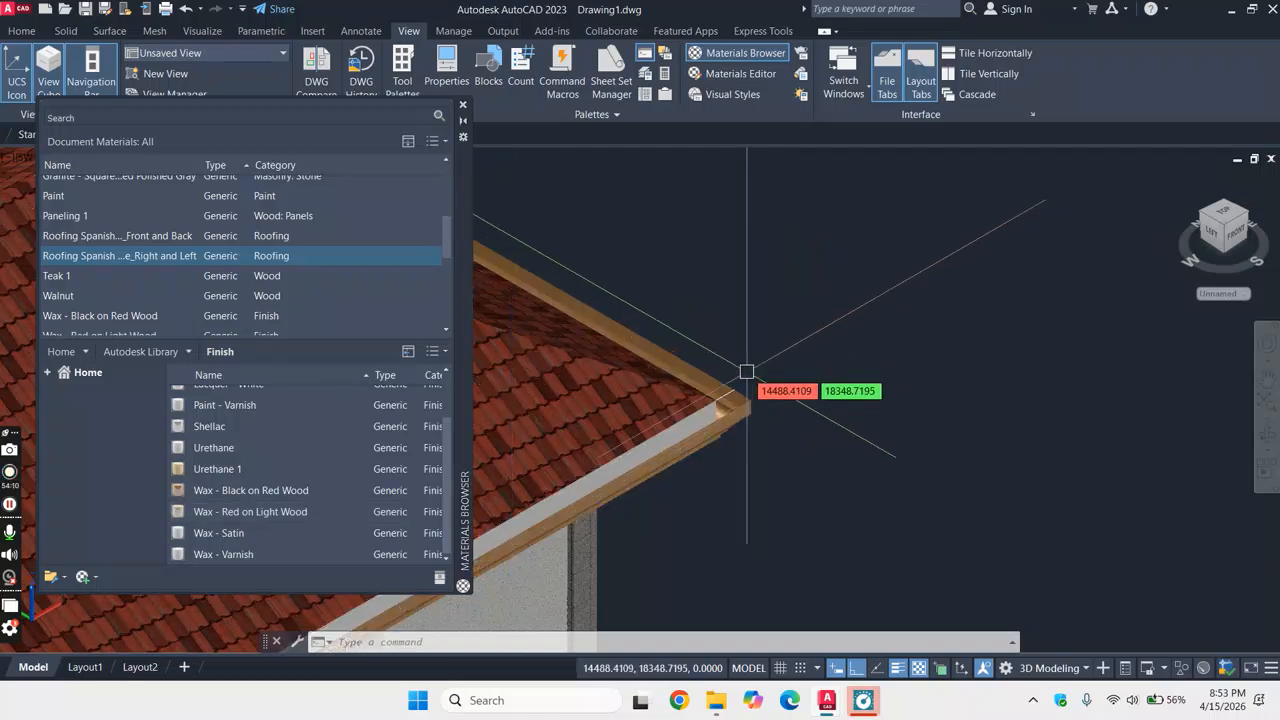
- Apply the Wax - Satin finish to the moulding around the roof edge
{"action": "scroll", "coordinate": [768, 368], "scroll_direction": "up", "scroll_amount": 2}
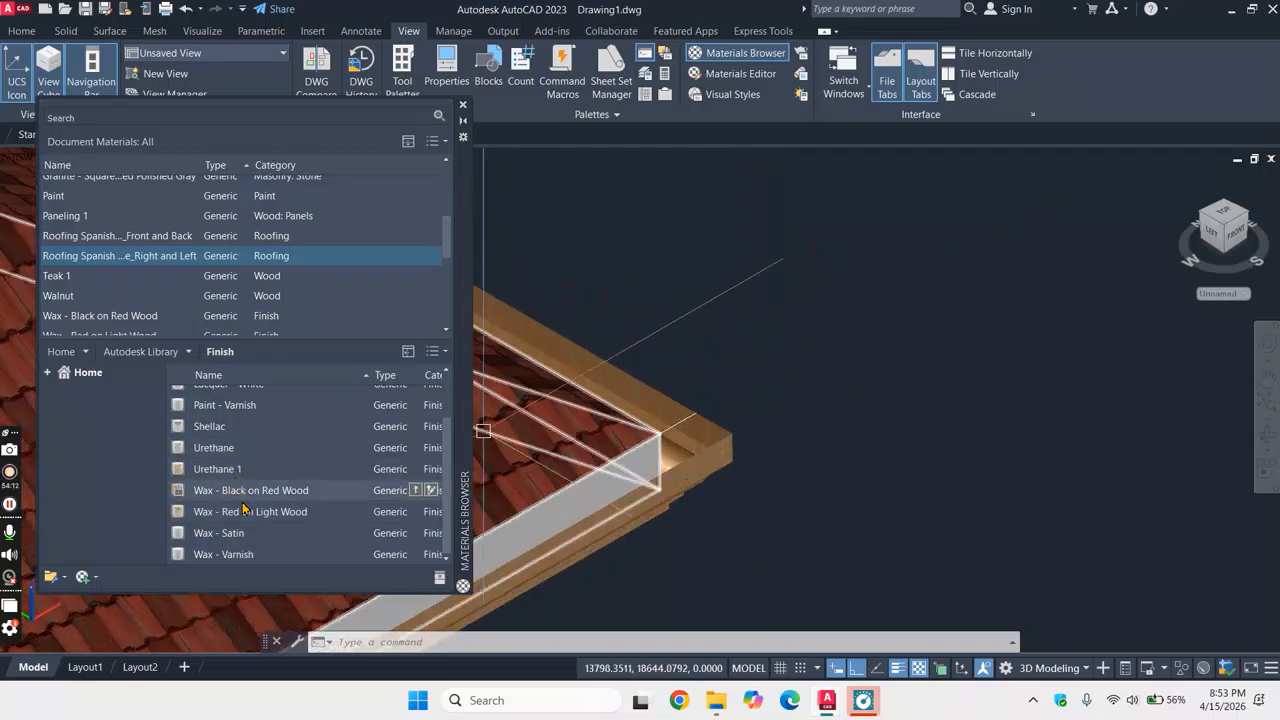
{"action": "left_click_drag", "start_coordinate": [343, 531], "coordinate": [339, 525]}
{"action": "left_click_drag", "start_coordinate": [728, 465], "coordinate": [730, 463]}
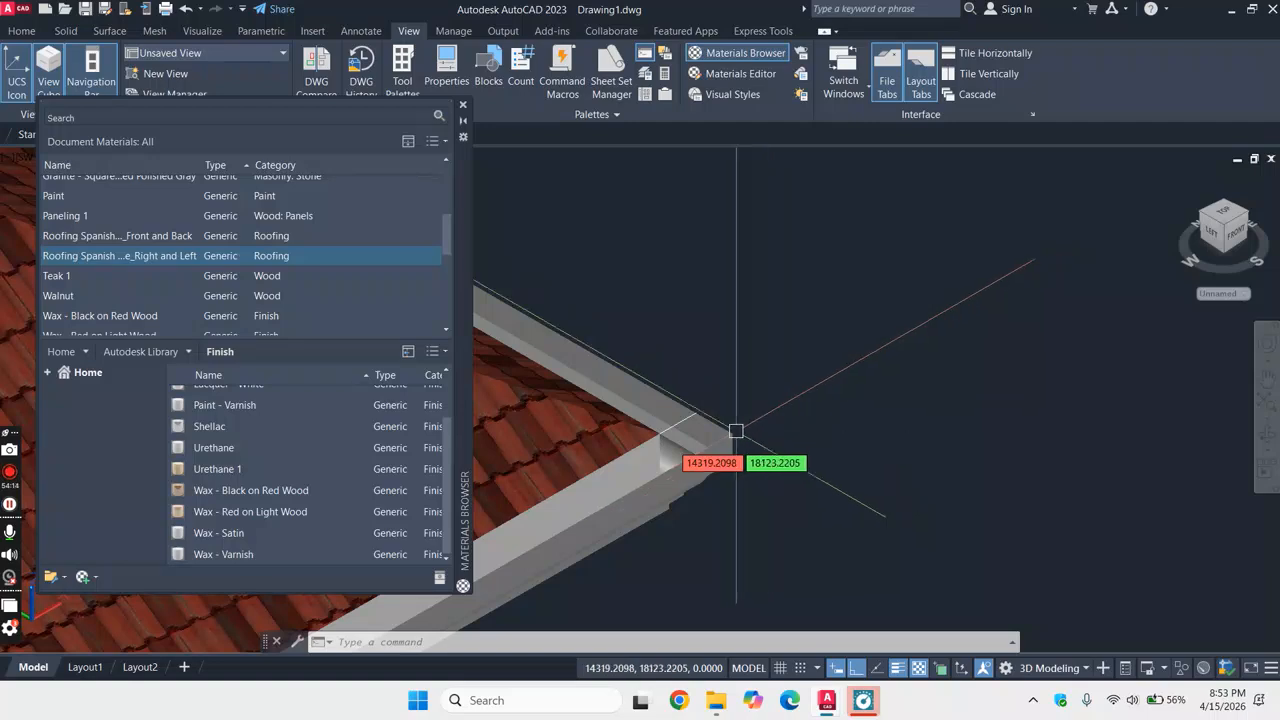
- Try more of the library's Finish materials, including Lacquer - Clear and Paint - Varnish, on the roof moulding
{"action": "left_click_drag", "start_coordinate": [248, 557], "coordinate": [716, 474]}
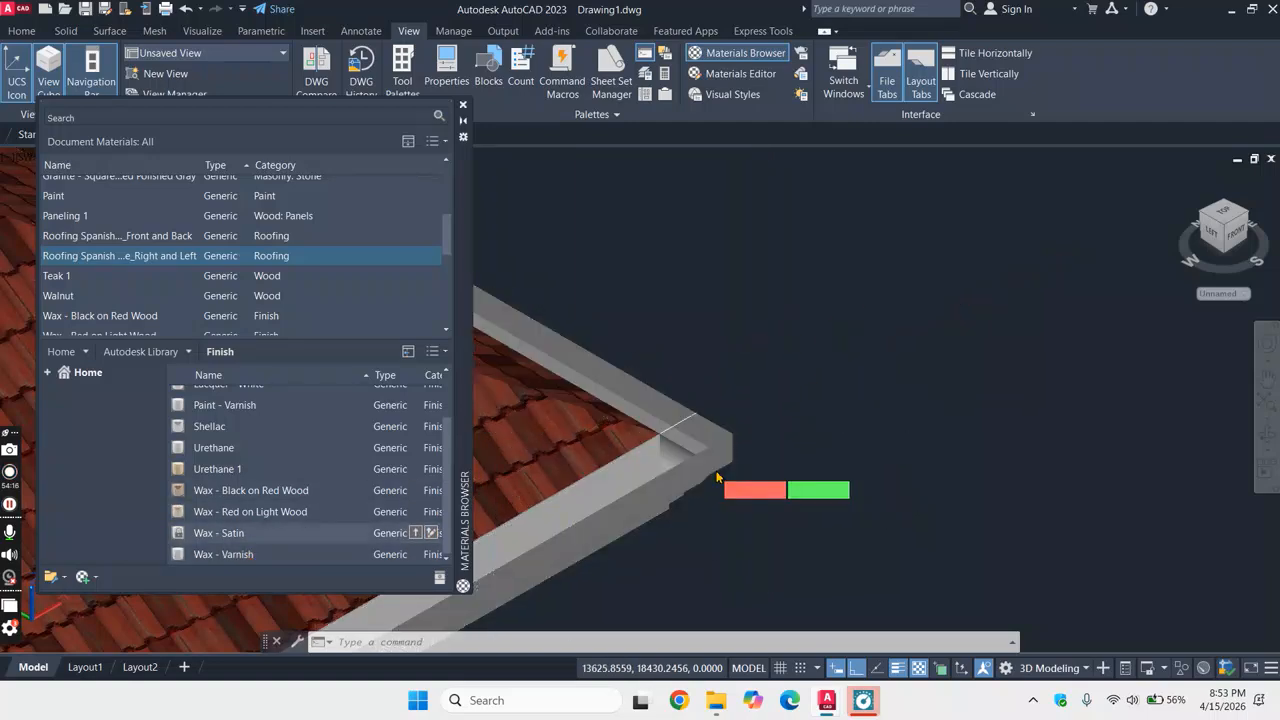
{"action": "scroll", "coordinate": [250, 448], "scroll_direction": "up", "scroll_amount": 1}
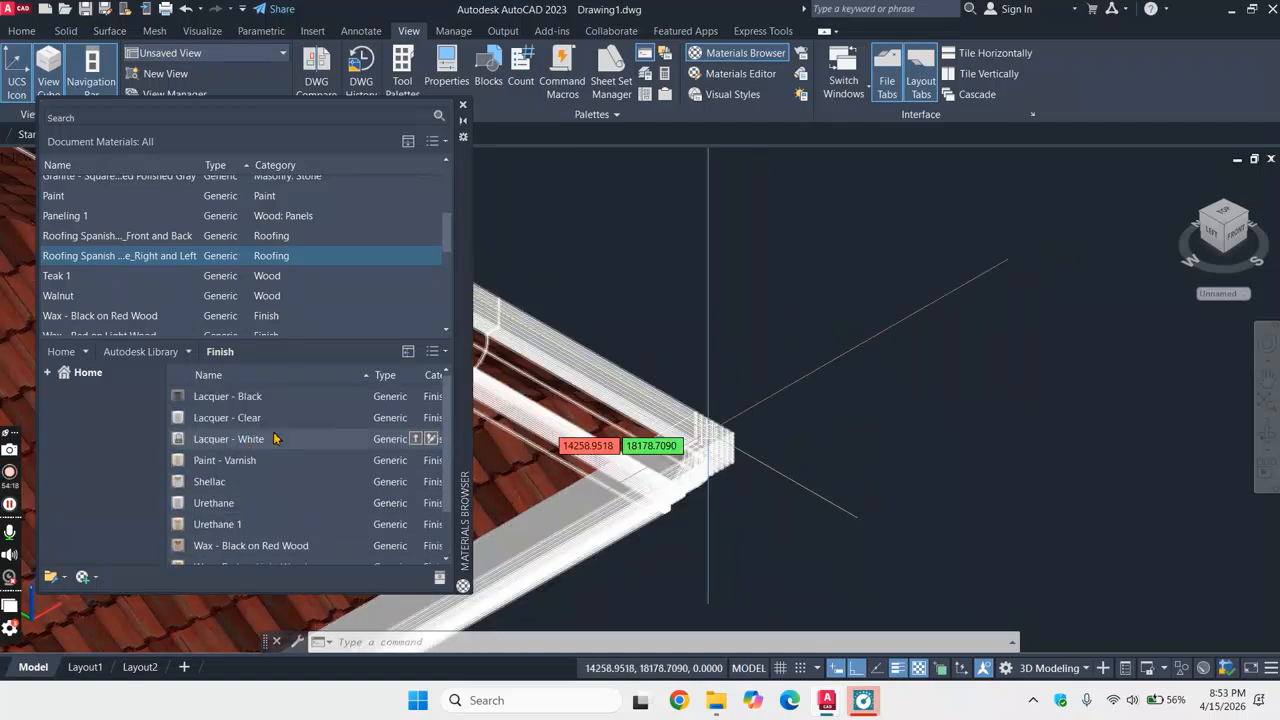
{"action": "left_click_drag", "start_coordinate": [274, 432], "coordinate": [712, 478]}
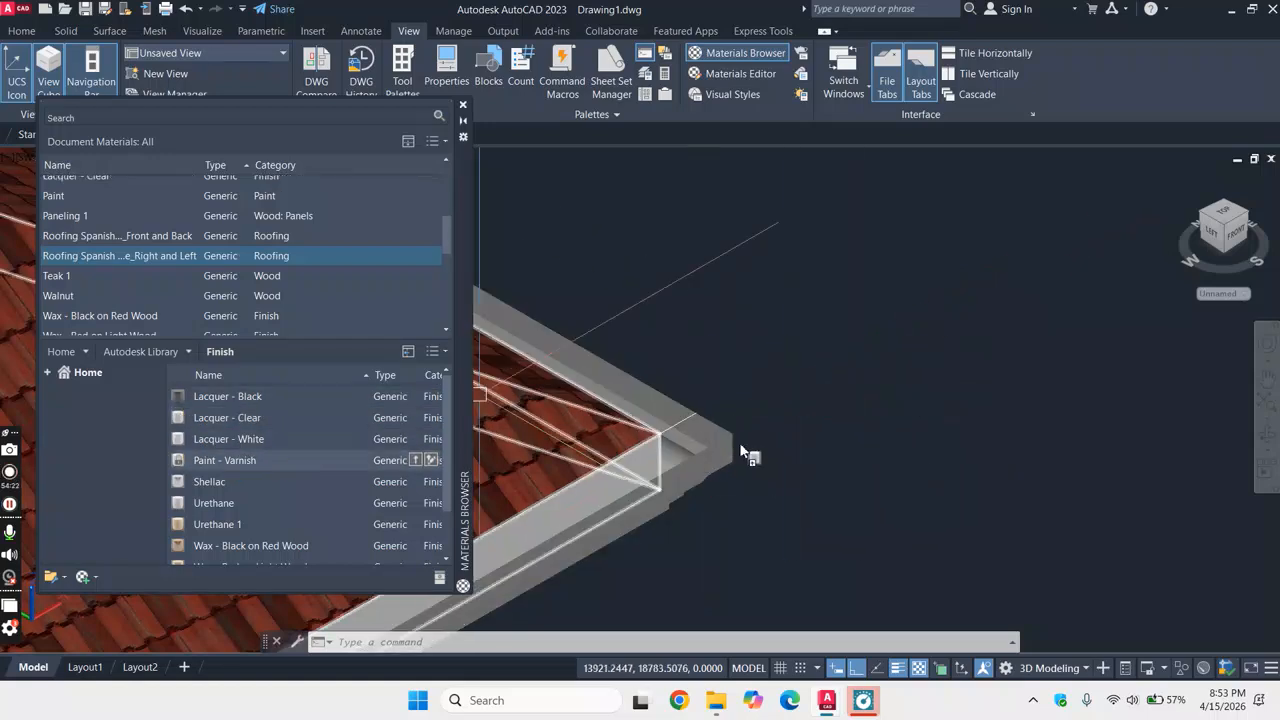
{"action": "left_click_drag", "start_coordinate": [741, 452], "coordinate": [735, 462]}
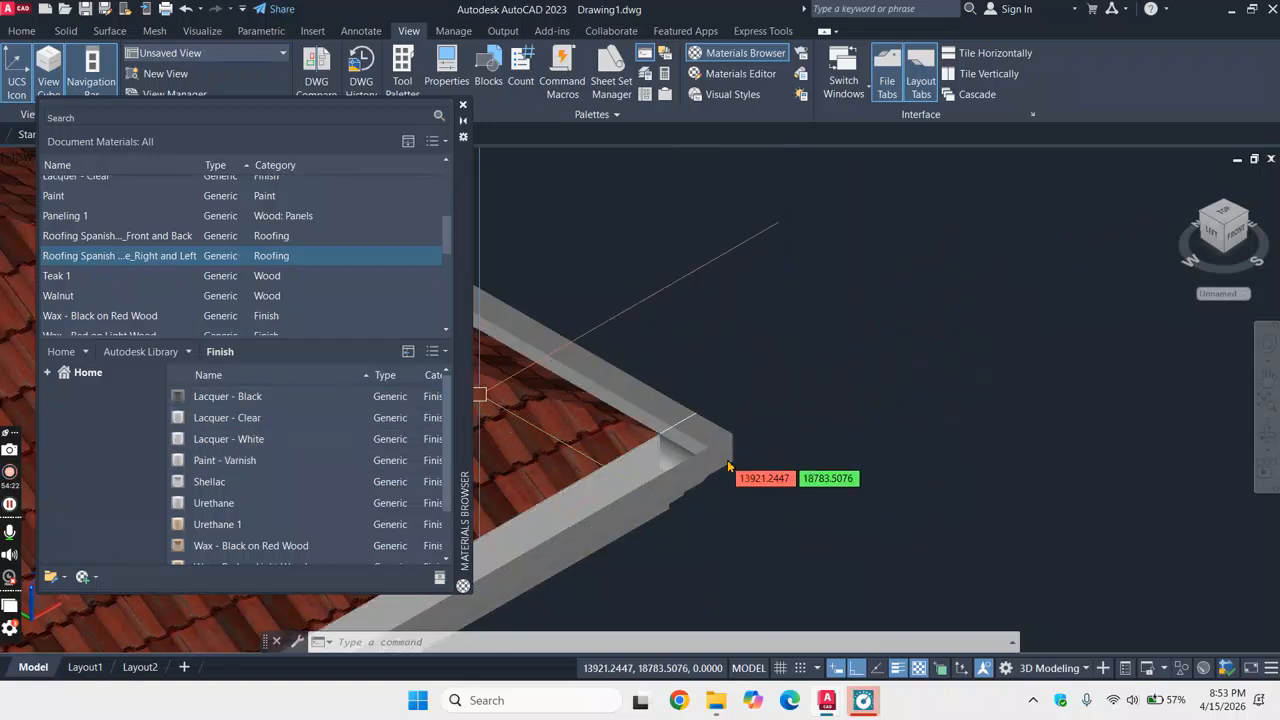
- Show the whole Autodesk Library and try 12in Non-Uniform Soldier - Burgundy and 12in Uniform Running - Gray on the roof moulding
{"action": "left_click", "coordinate": [130, 352]}
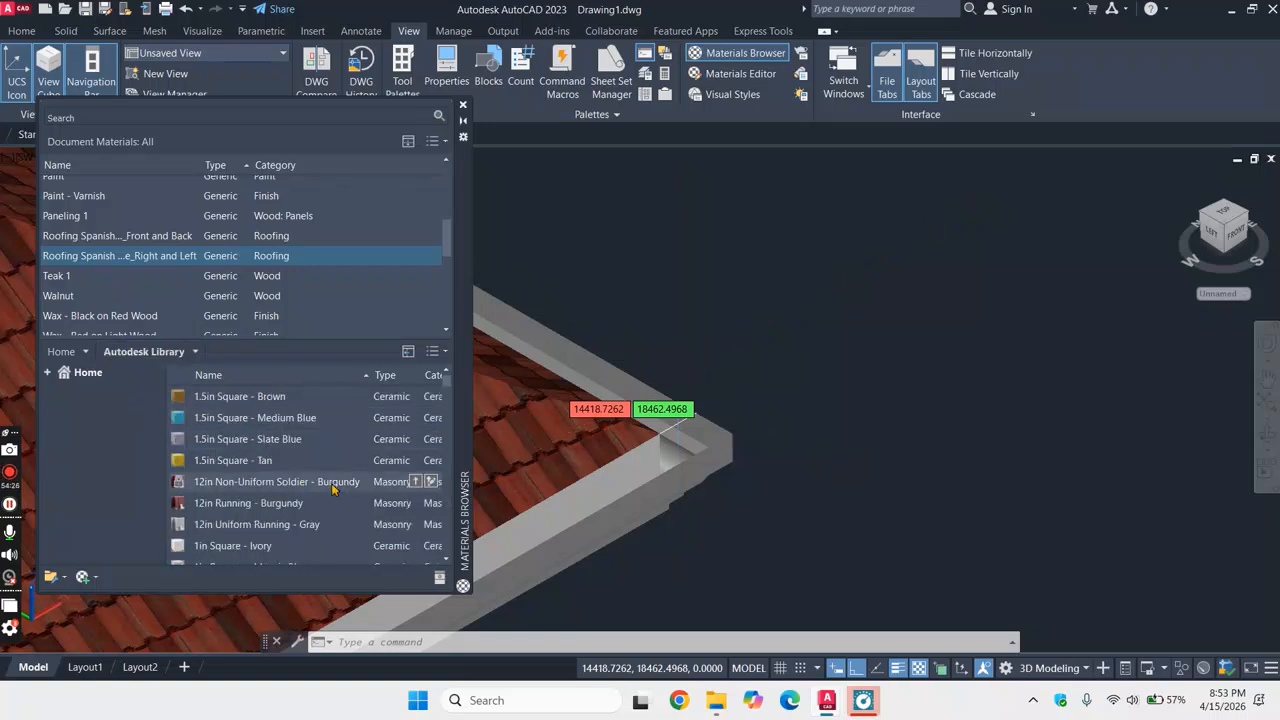
{"action": "left_click_drag", "start_coordinate": [333, 488], "coordinate": [719, 470]}
{"action": "mouse_move", "coordinate": [286, 533]}
{"action": "left_mouse_down"}
{"action": "mouse_move", "coordinate": [759, 478]}
{"action": "mouse_move", "coordinate": [717, 474]}
{"action": "left_mouse_up"}
{"action": "scroll", "coordinate": [785, 397], "scroll_direction": "down", "scroll_amount": 2}
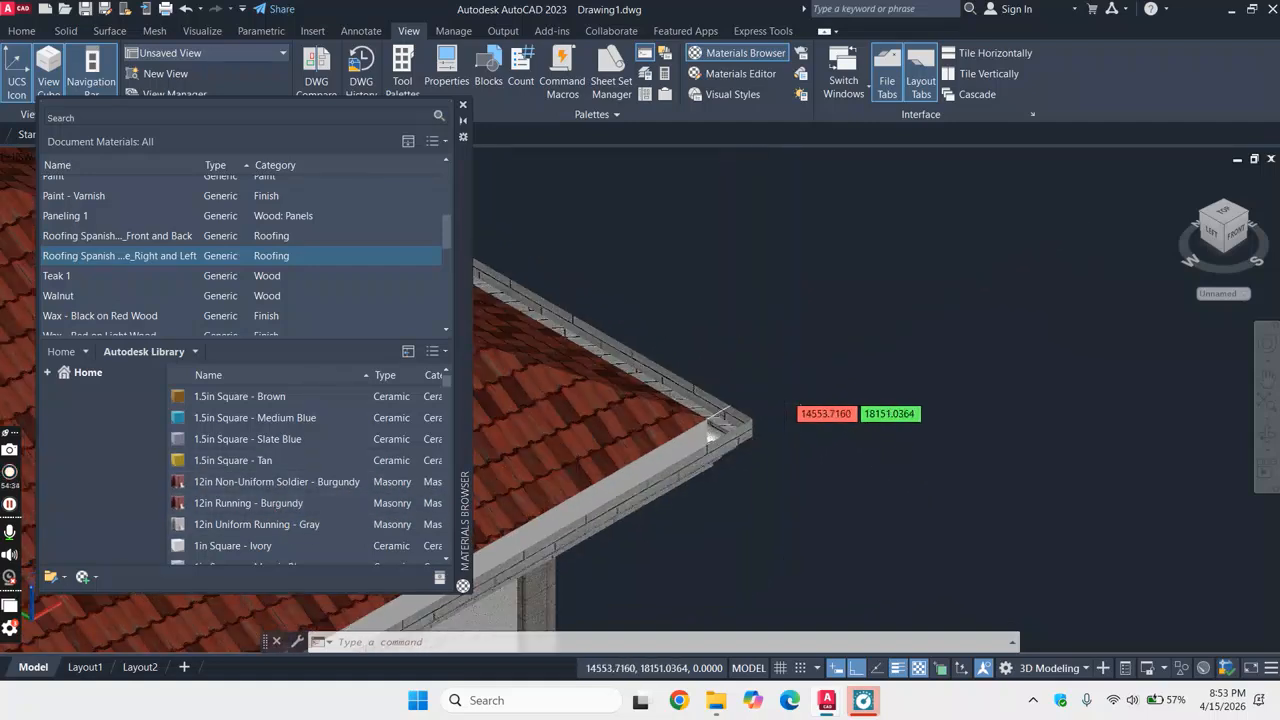
{"action": "scroll", "coordinate": [785, 397], "scroll_direction": "down", "scroll_amount": 2}
- Show the library's Wall Paint materials, try Forest Green on the roof moulding and replace it with Gray
{"action": "left_click", "coordinate": [194, 352]}
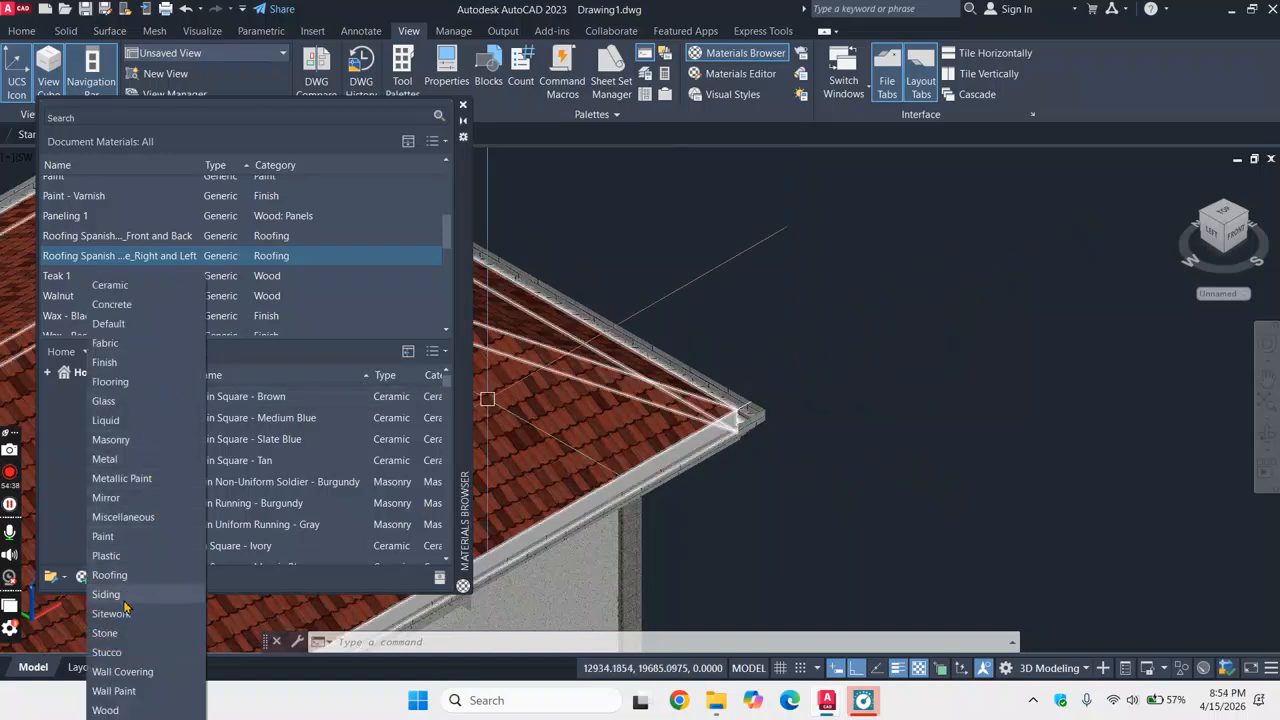
{"action": "left_click", "coordinate": [142, 699]}
{"action": "scroll", "coordinate": [282, 478], "scroll_direction": "down", "scroll_amount": 3}
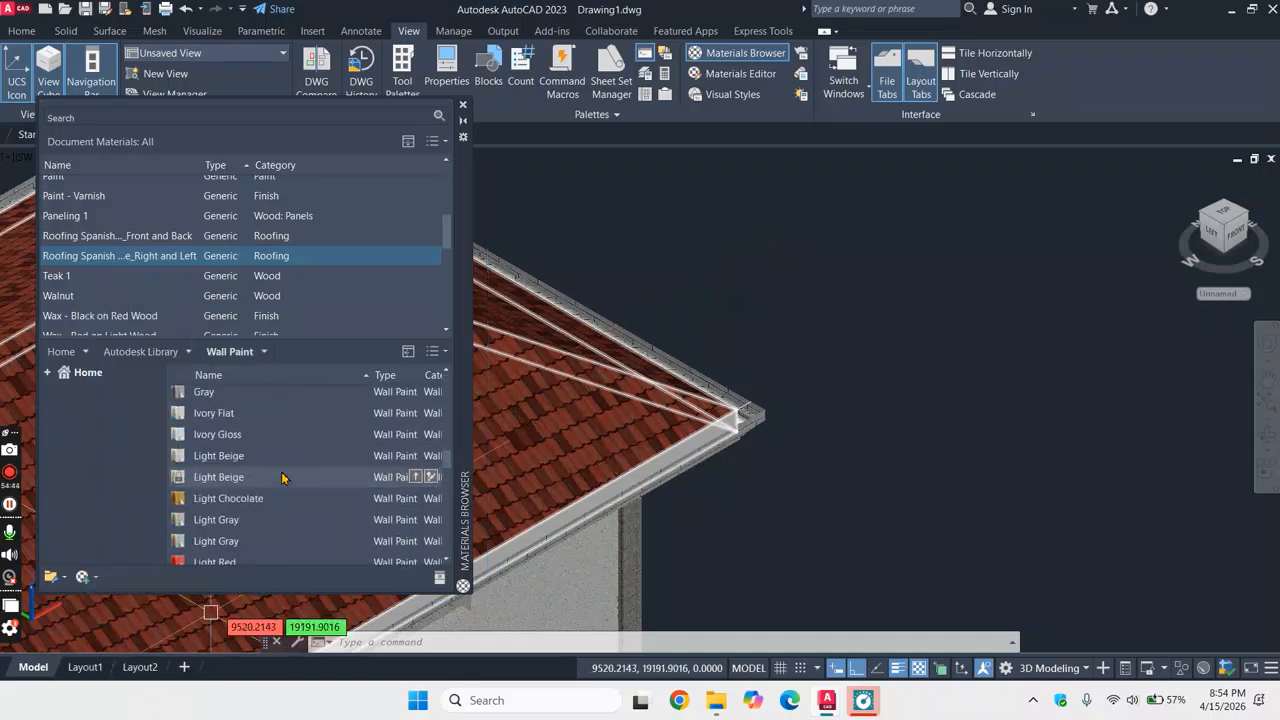
{"action": "scroll", "coordinate": [282, 478], "scroll_direction": "up", "scroll_amount": 3}
{"action": "left_click_drag", "start_coordinate": [763, 419], "coordinate": [770, 430]}
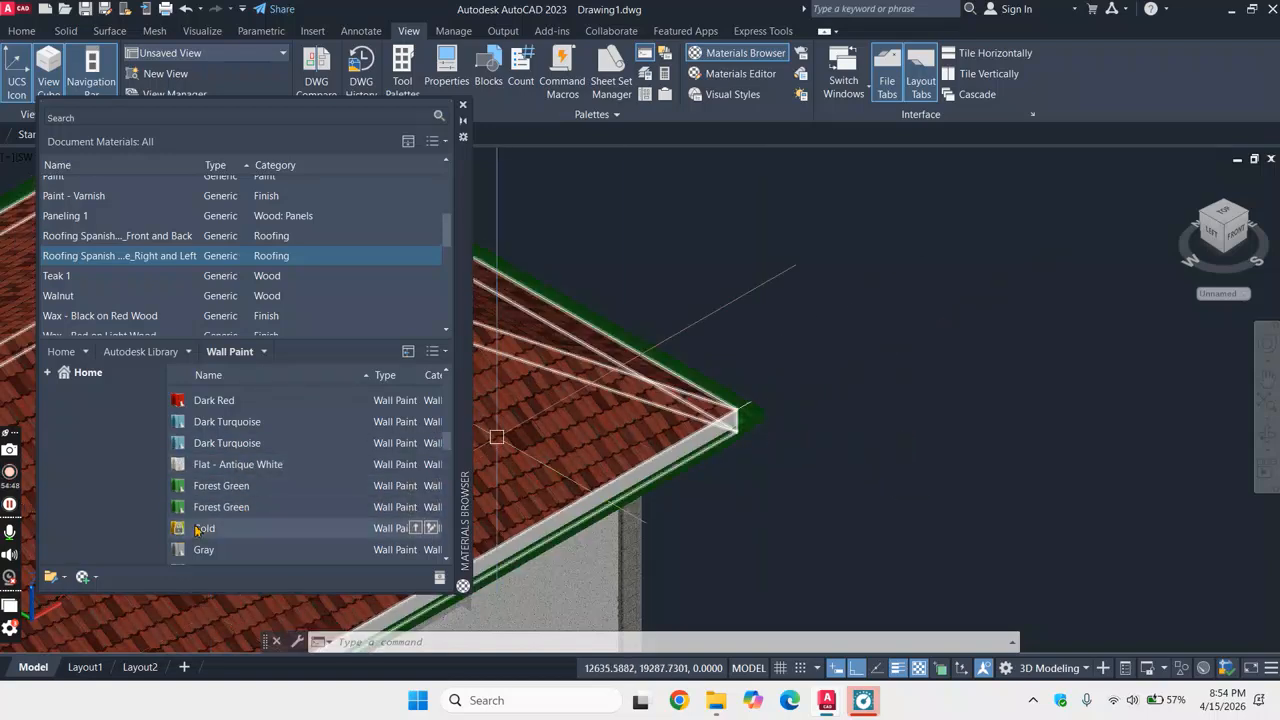
{"action": "mouse_move", "coordinate": [222, 528]}
{"action": "left_mouse_down"}
{"action": "mouse_move", "coordinate": [235, 540]}
{"action": "mouse_move", "coordinate": [741, 458]}
{"action": "mouse_move", "coordinate": [738, 414]}
{"action": "left_mouse_up"}
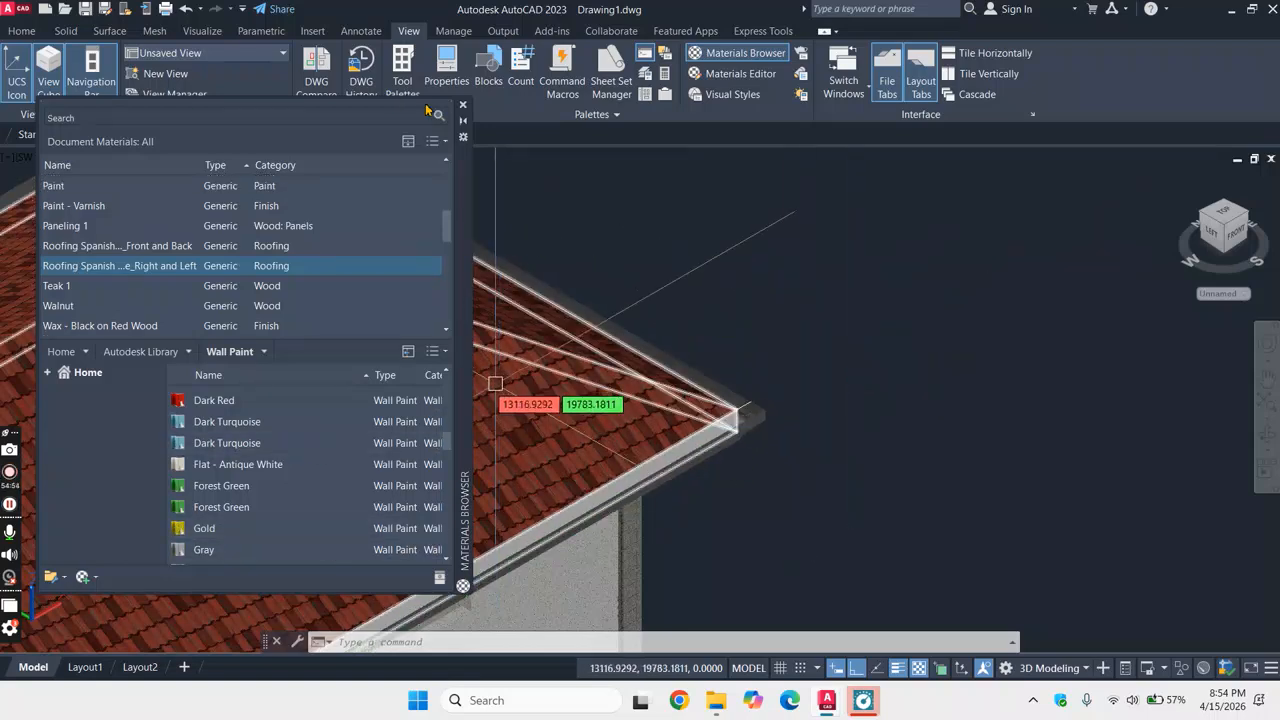
{"action": "scroll", "coordinate": [237, 540], "scroll_direction": "down", "scroll_amount": 1}
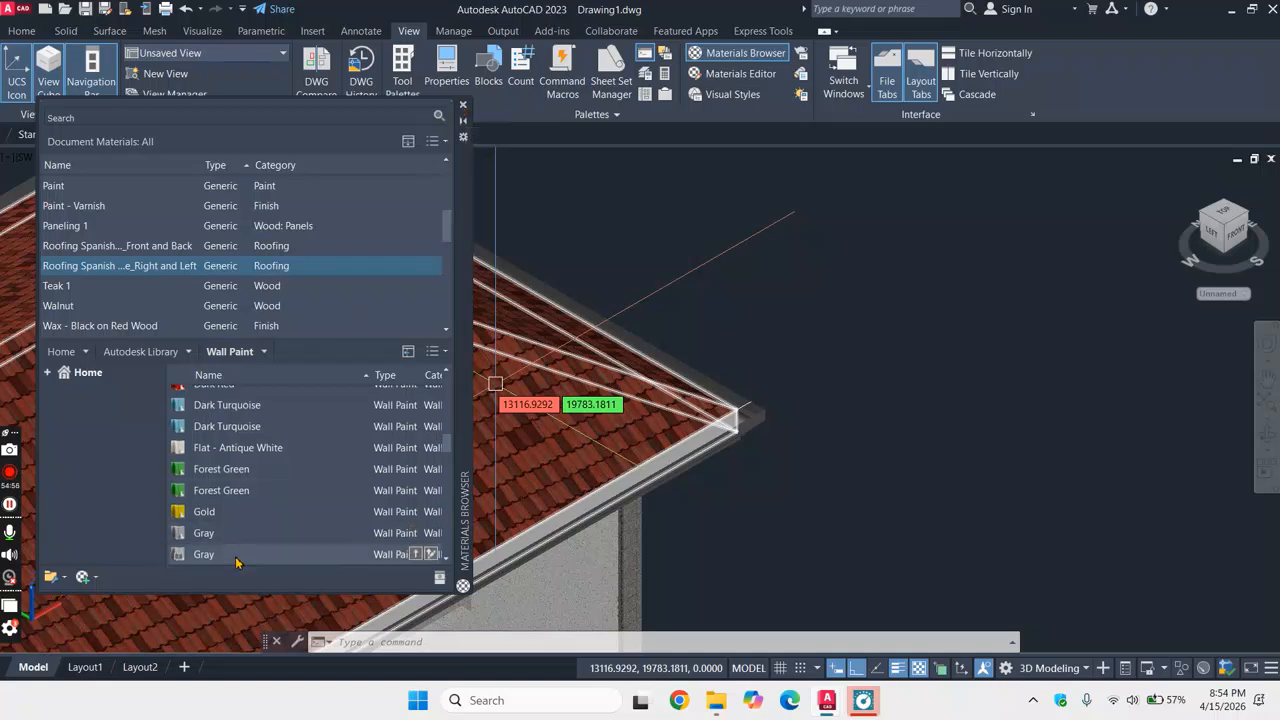
- Purge all unused materials from the document and close the Materials Browser
{"action": "left_click", "coordinate": [446, 142]}
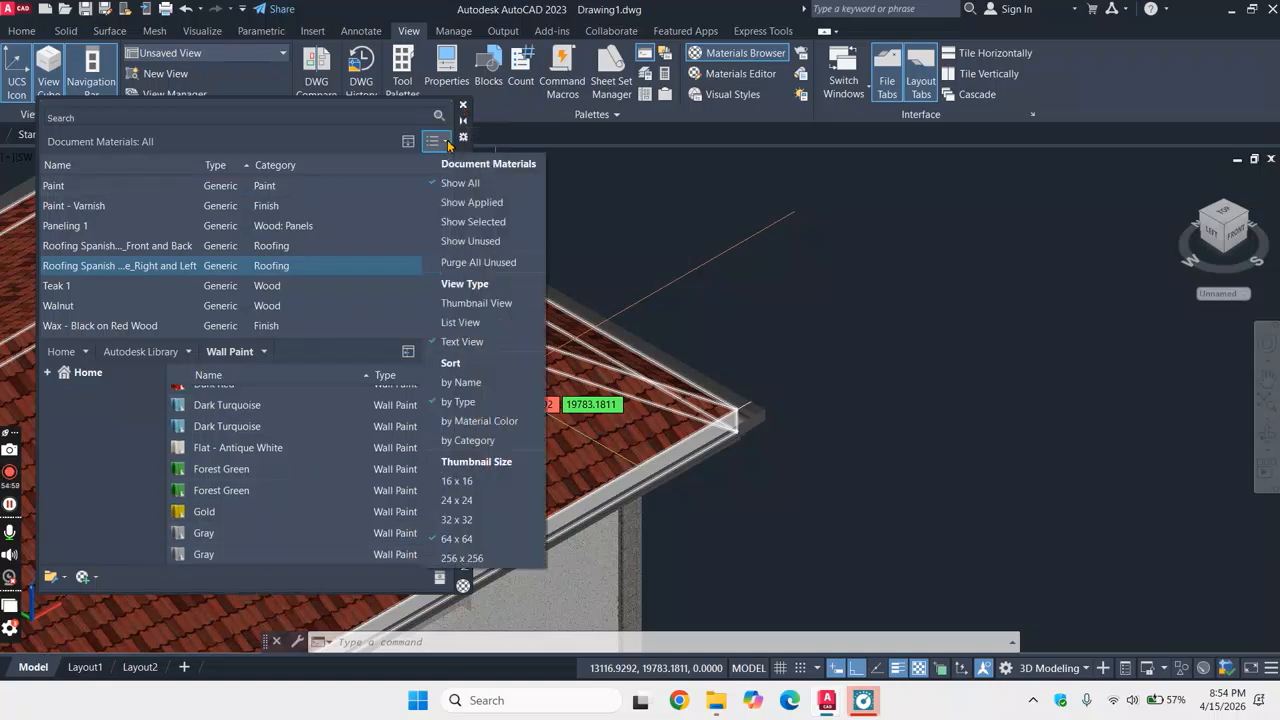
{"action": "left_click", "coordinate": [480, 262]}
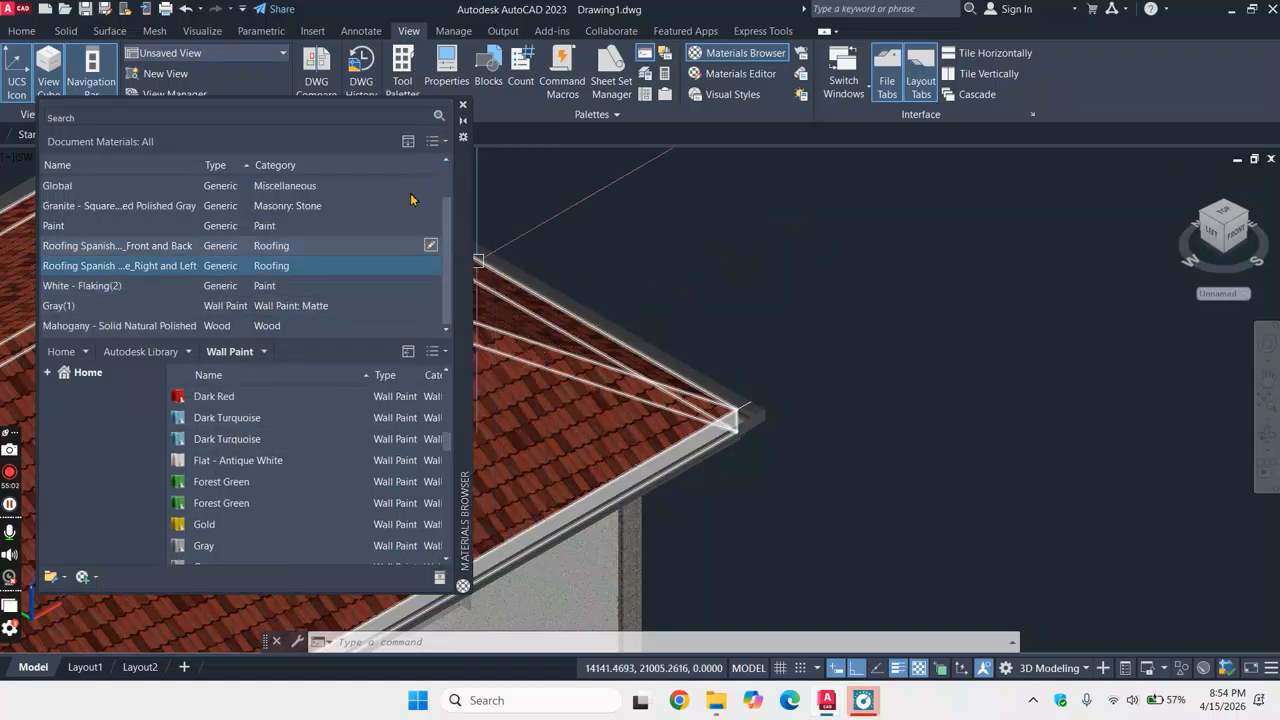
{"action": "left_click", "coordinate": [464, 106]}
- Reopen the Materials Browser and apply the document's Gray(1) wall paint to the house's large side wall with the small high opening
{"action": "scroll", "coordinate": [673, 290], "scroll_direction": "down", "scroll_amount": 6}
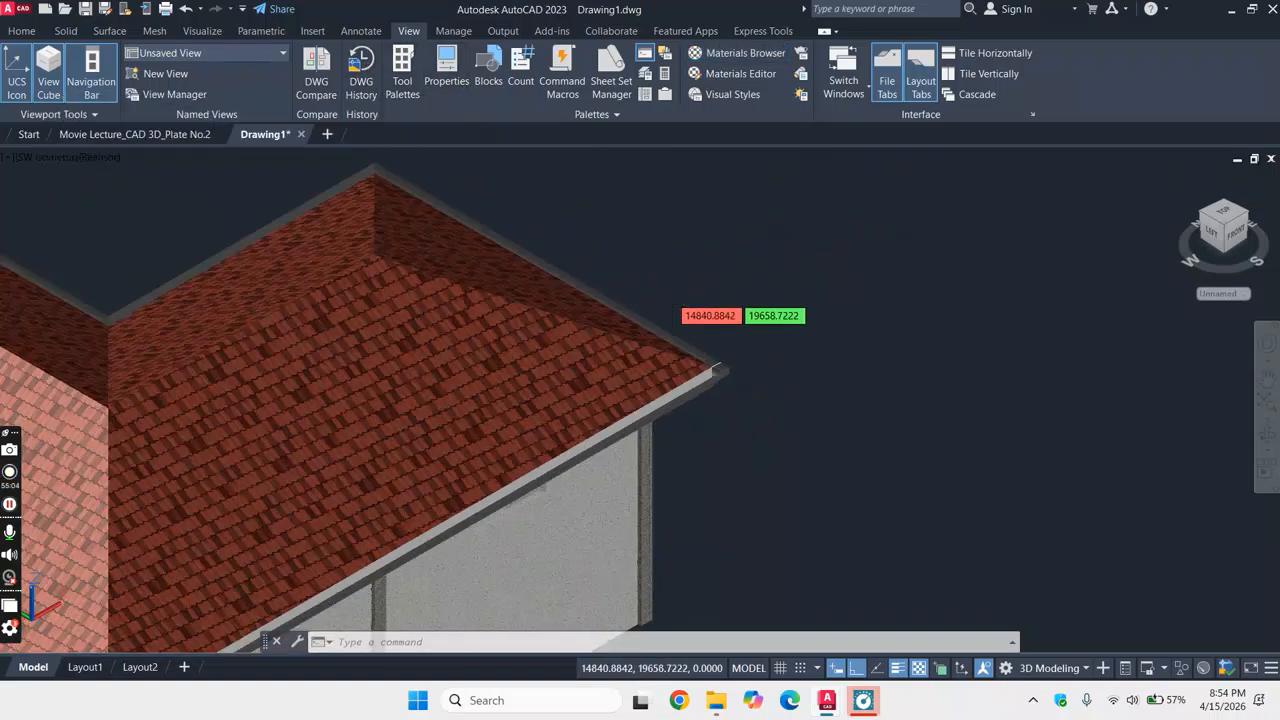
{"action": "scroll", "coordinate": [665, 398], "scroll_direction": "up", "scroll_amount": 3}
{"action": "scroll", "coordinate": [661, 404], "scroll_direction": "up", "scroll_amount": 4}
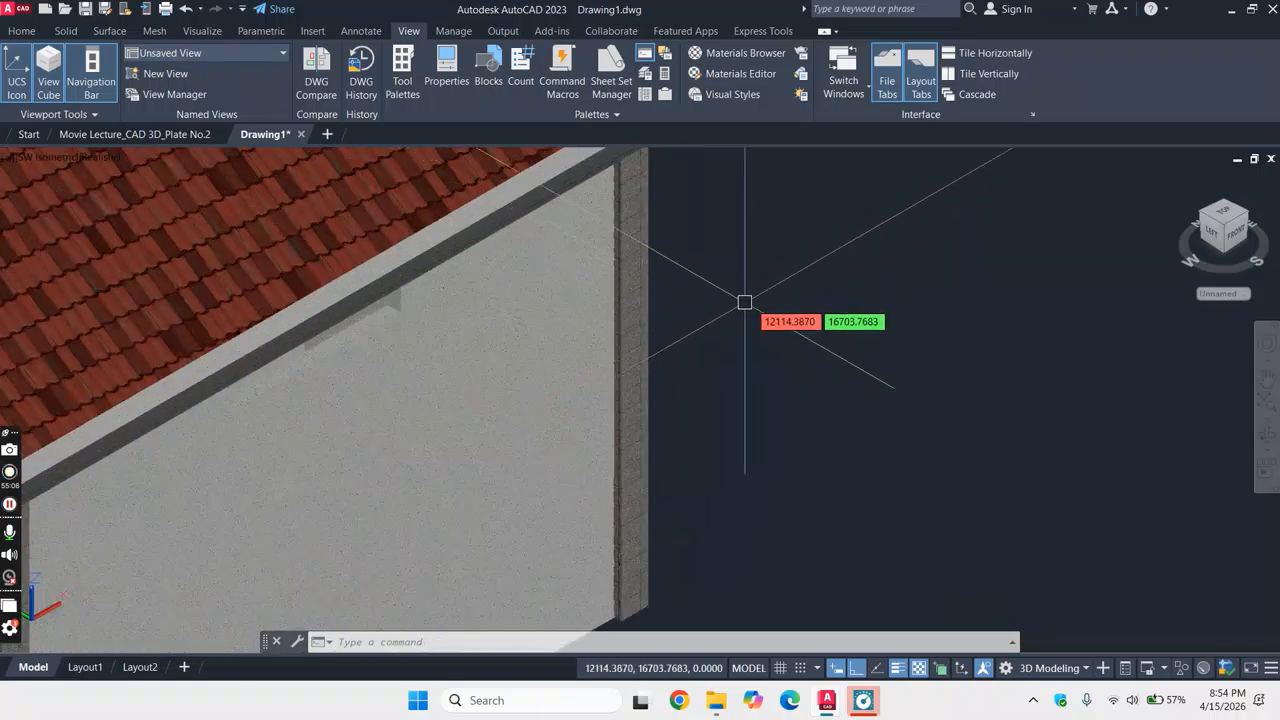
{"action": "scroll", "coordinate": [700, 309], "scroll_direction": "down", "scroll_amount": 4}
{"action": "scroll", "coordinate": [775, 312], "scroll_direction": "down", "scroll_amount": 4}
{"action": "scroll", "coordinate": [700, 346], "scroll_direction": "up", "scroll_amount": 5}
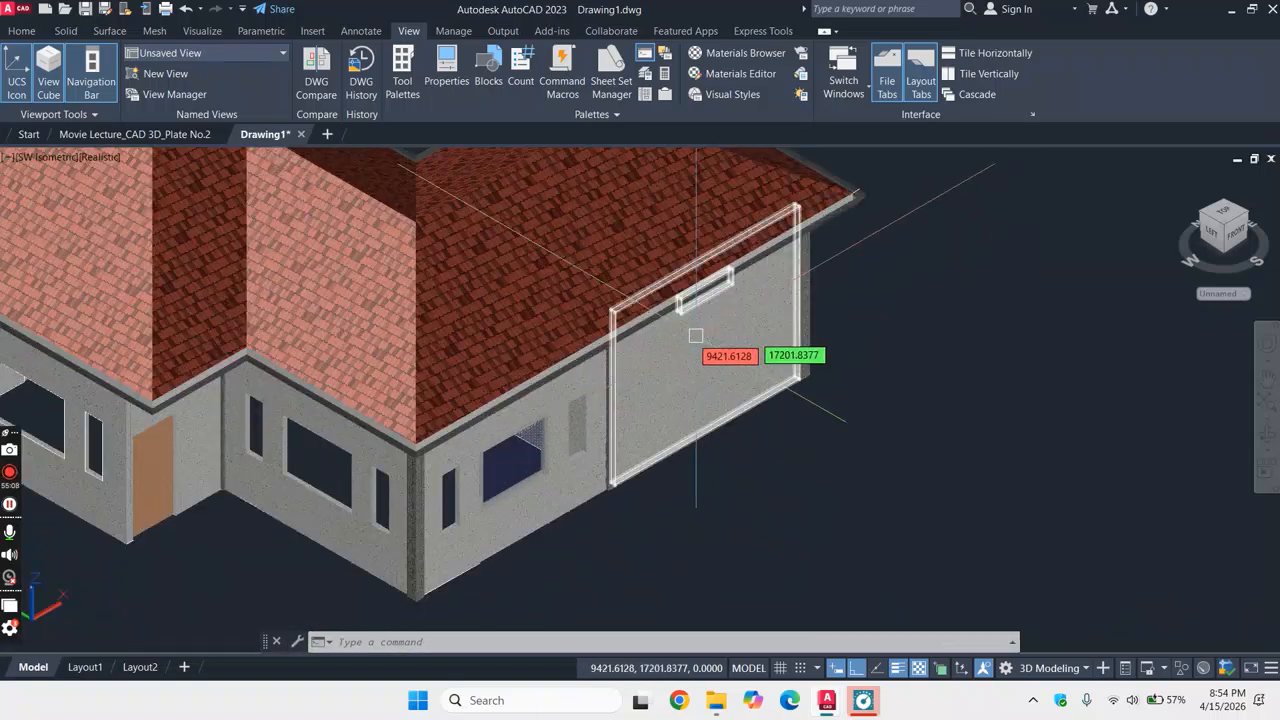
{"action": "left_click", "coordinate": [452, 32]}
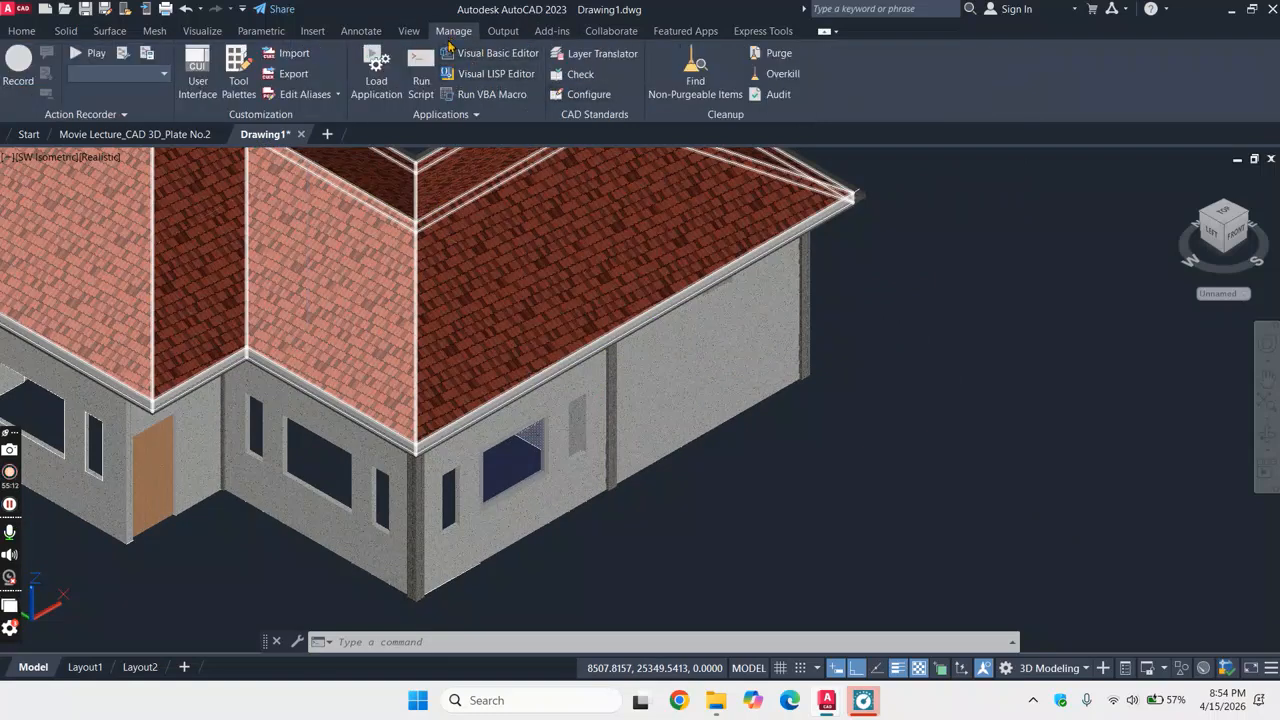
{"action": "left_click", "coordinate": [424, 35]}
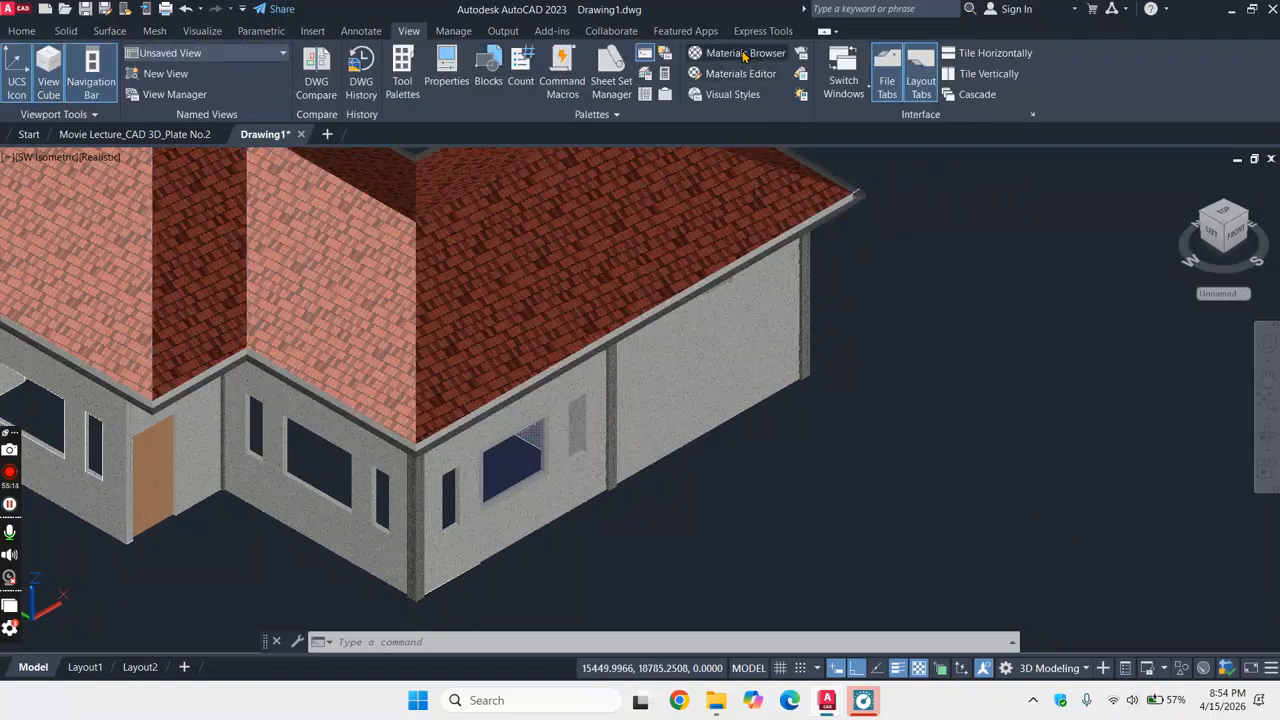
{"action": "left_click", "coordinate": [744, 56]}
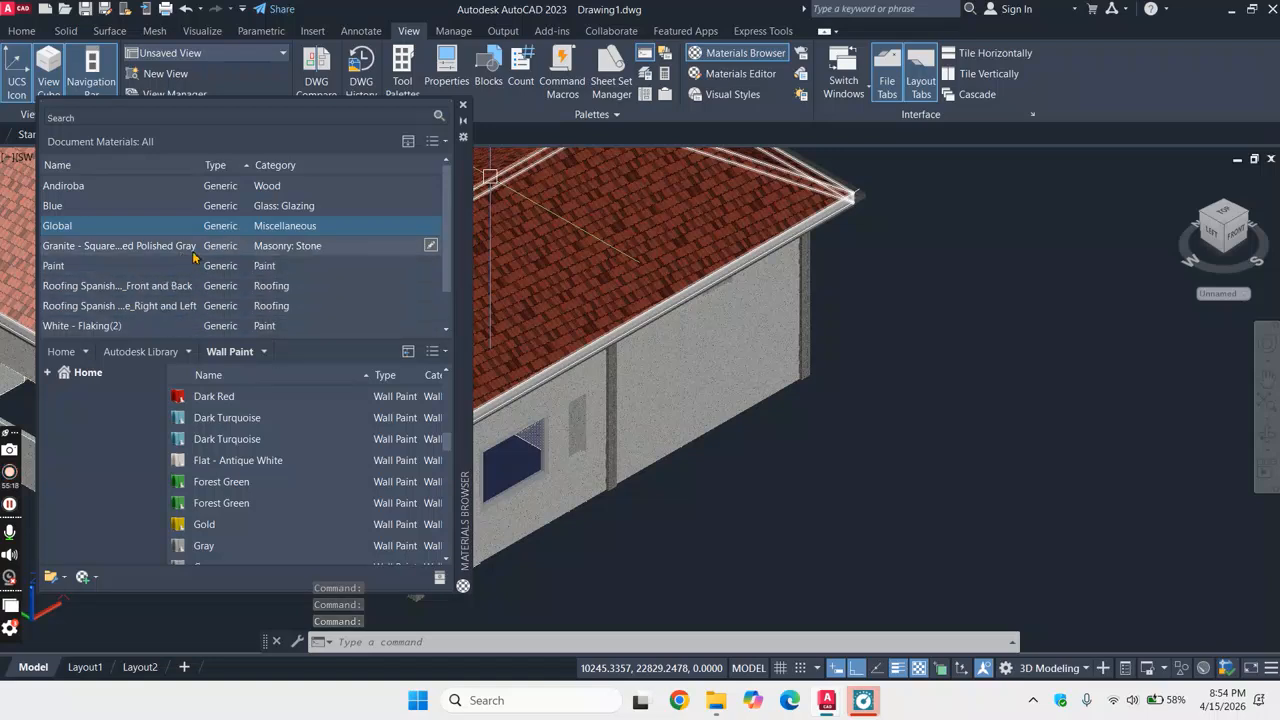
{"action": "scroll", "coordinate": [193, 257], "scroll_direction": "down", "scroll_amount": 1}
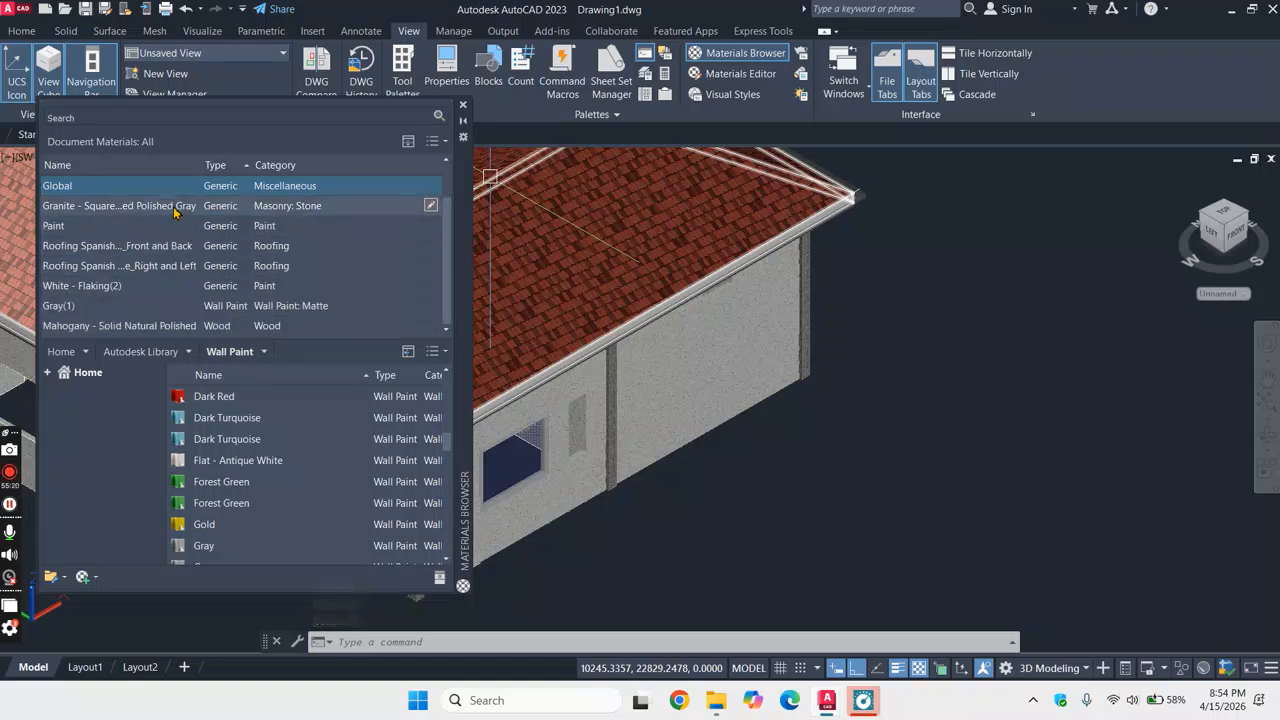
{"action": "left_click_drag", "start_coordinate": [112, 307], "coordinate": [725, 382]}
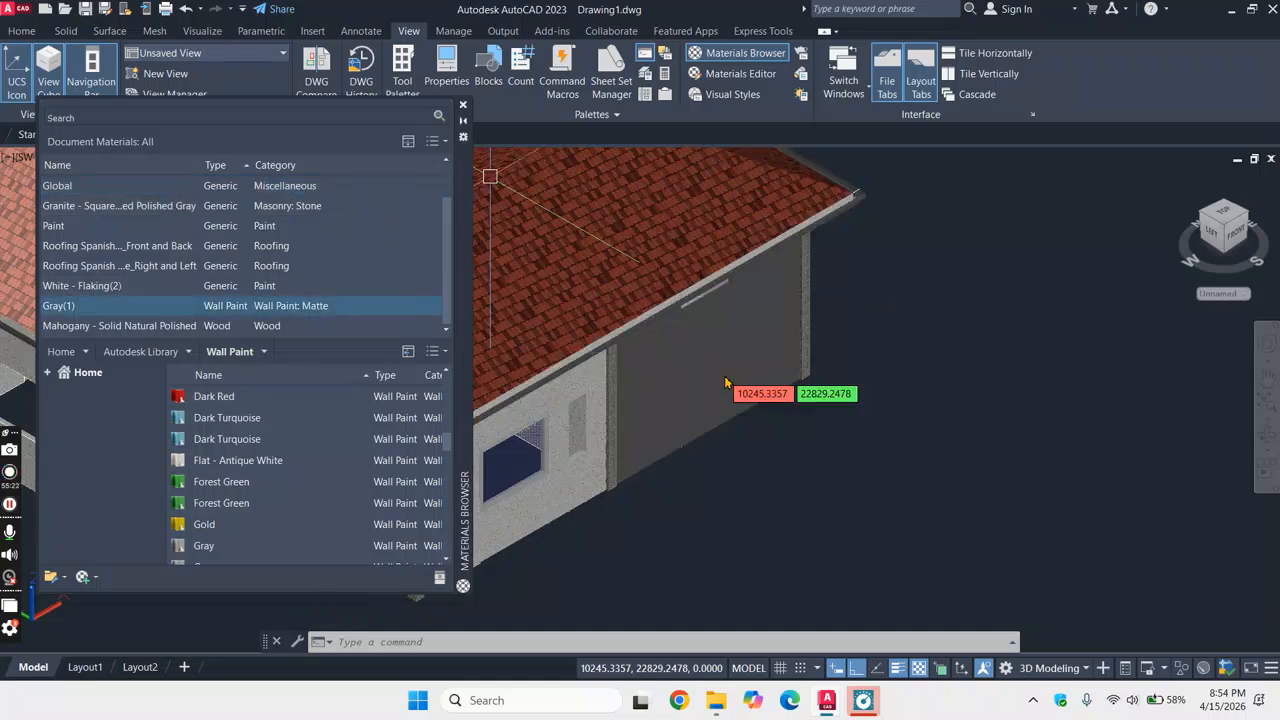
- Apply Gray(1) to the adjoining side wall that holds the blue-glazed window
{"action": "scroll", "coordinate": [735, 380], "scroll_direction": "up", "scroll_amount": 3}
{"action": "scroll", "coordinate": [1007, 238], "scroll_direction": "down", "scroll_amount": 5}
{"action": "scroll", "coordinate": [835, 335], "scroll_direction": "down", "scroll_amount": 2}
{"action": "scroll", "coordinate": [850, 338], "scroll_direction": "up", "scroll_amount": 6}
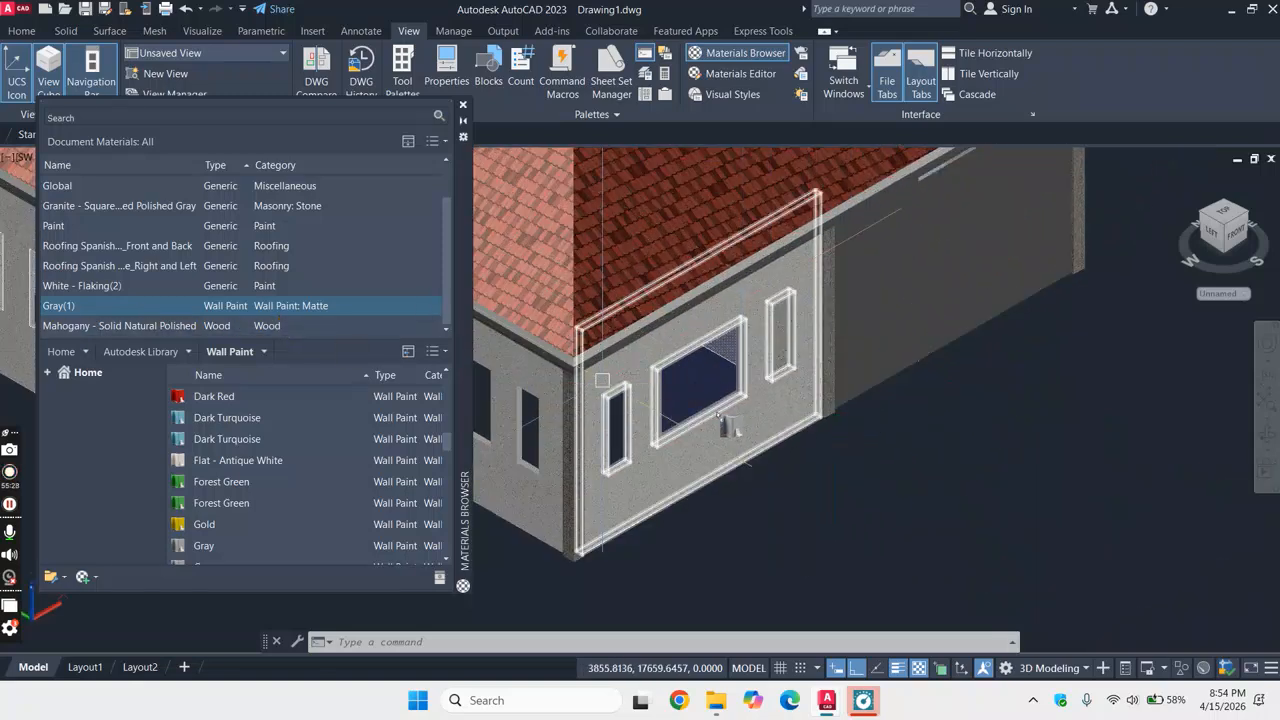
{"action": "left_click_drag", "start_coordinate": [733, 428], "coordinate": [735, 428]}
- Apply Gray(1) to the front wall with three window openings around the corner and to the short wall beside the door
{"action": "scroll", "coordinate": [1218, 345], "scroll_direction": "down", "scroll_amount": 5}
{"action": "scroll", "coordinate": [1206, 335], "scroll_direction": "up", "scroll_amount": 4}
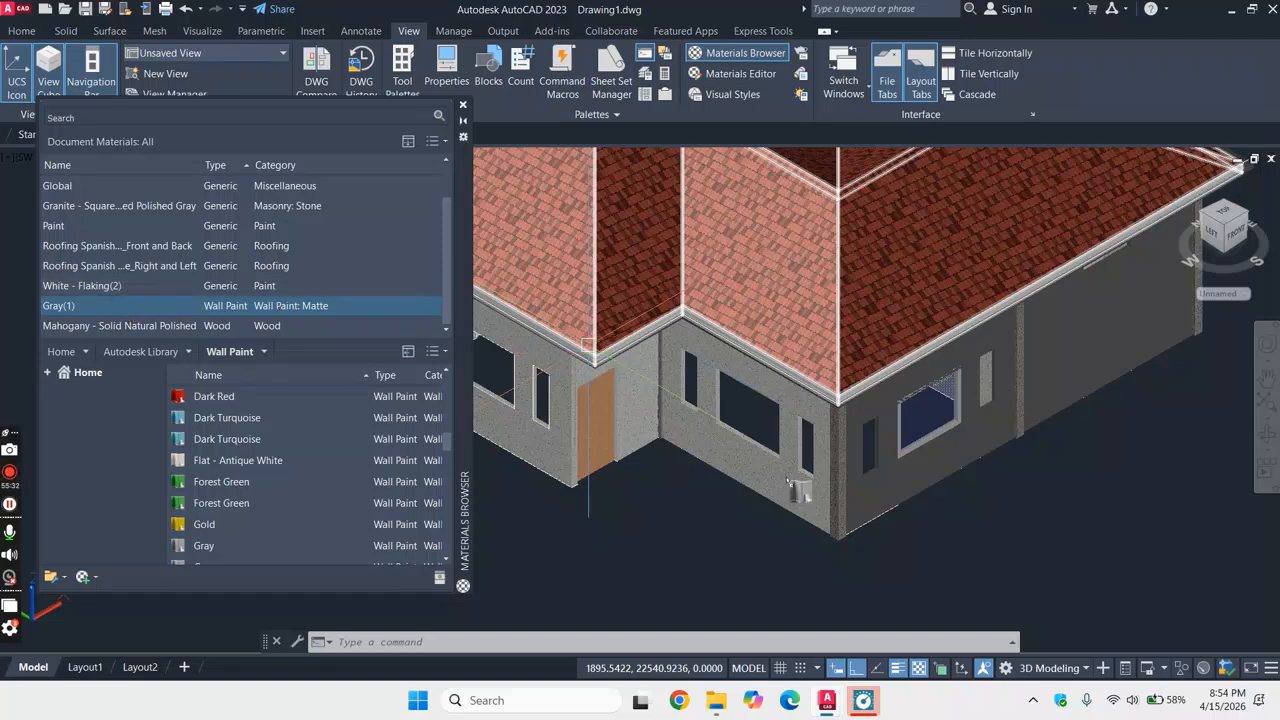
{"action": "scroll", "coordinate": [850, 458], "scroll_direction": "down", "scroll_amount": 5}
{"action": "scroll", "coordinate": [845, 405], "scroll_direction": "up", "scroll_amount": 5}
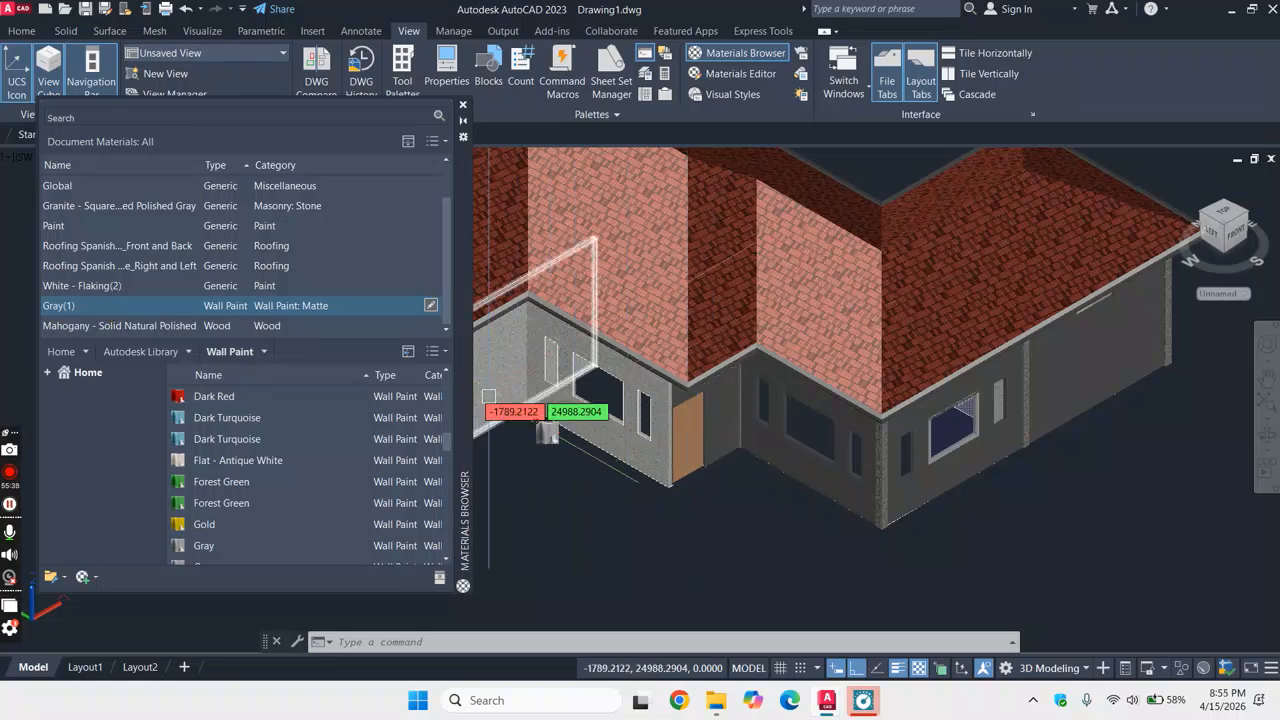
- Apply Gray(1) to the remaining front walls: the one with the door, the short return wall and the single-window wall
{"action": "scroll", "coordinate": [1043, 457], "scroll_direction": "down", "scroll_amount": 4}
{"action": "scroll", "coordinate": [886, 335], "scroll_direction": "up", "scroll_amount": 4}
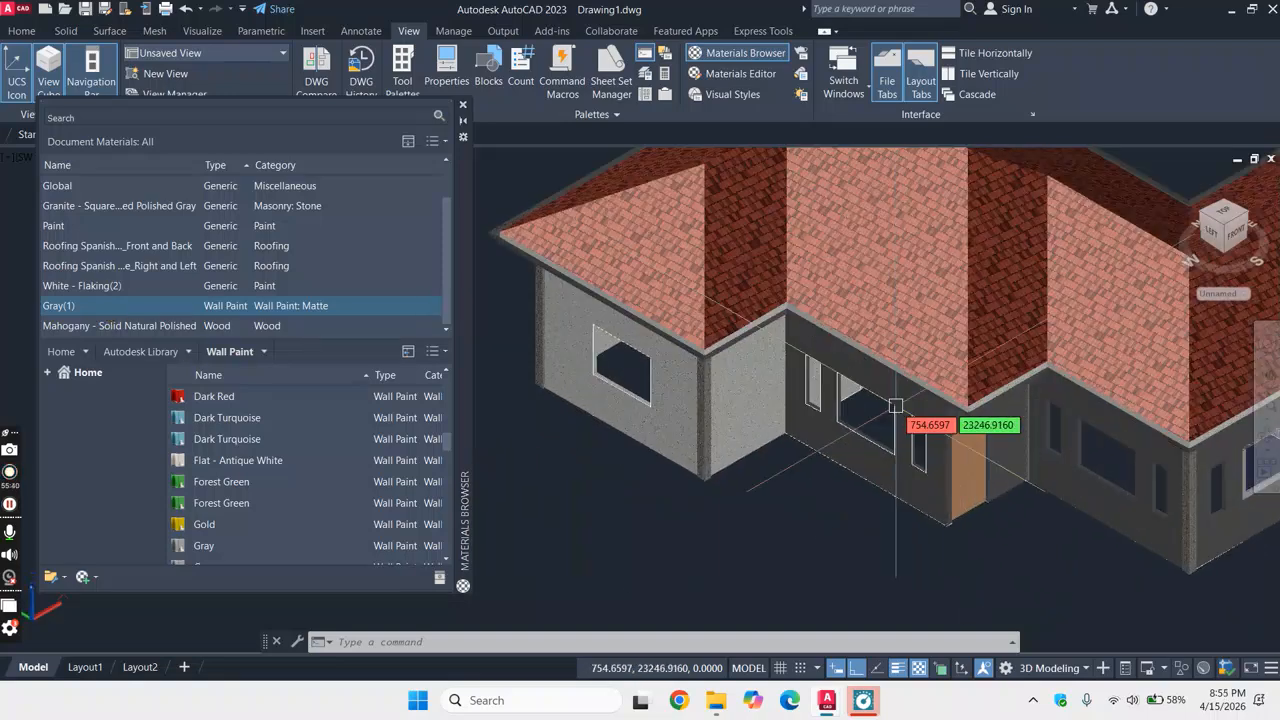
{"action": "left_click_drag", "start_coordinate": [749, 412], "coordinate": [749, 411]}
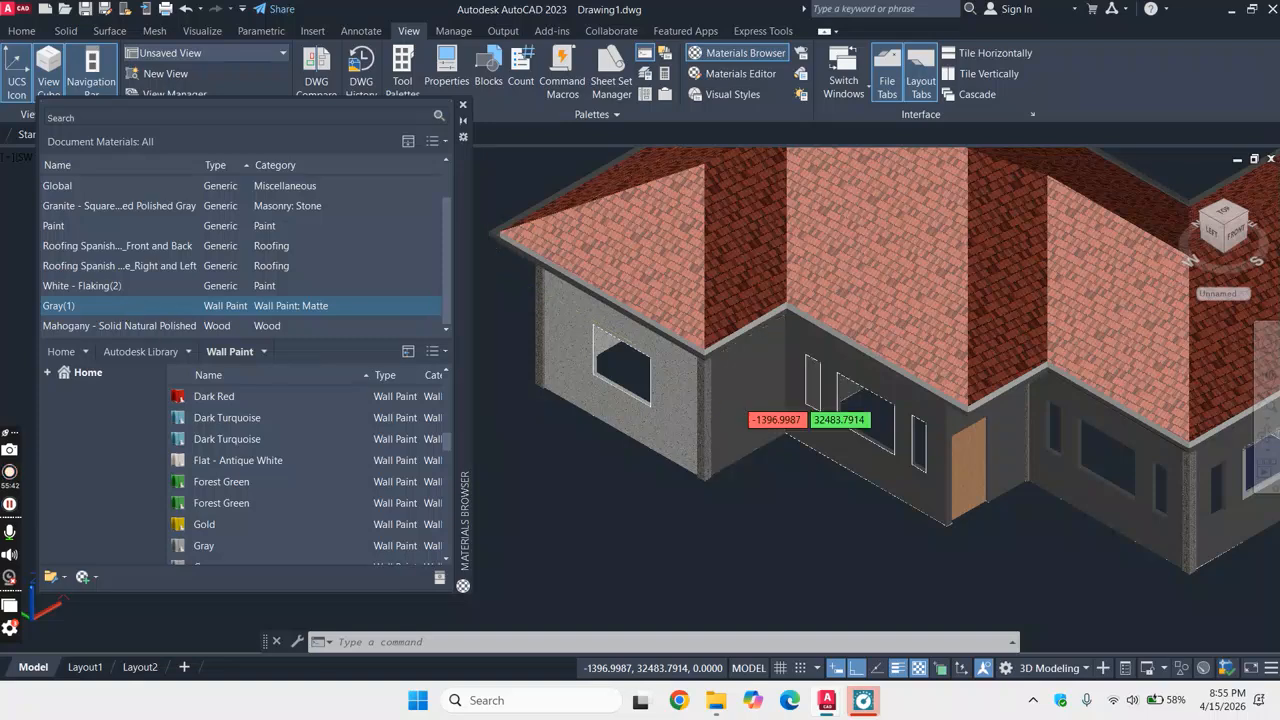
{"action": "left_click_drag", "start_coordinate": [165, 307], "coordinate": [436, 340]}
{"action": "left_click_drag", "start_coordinate": [670, 406], "coordinate": [673, 404]}
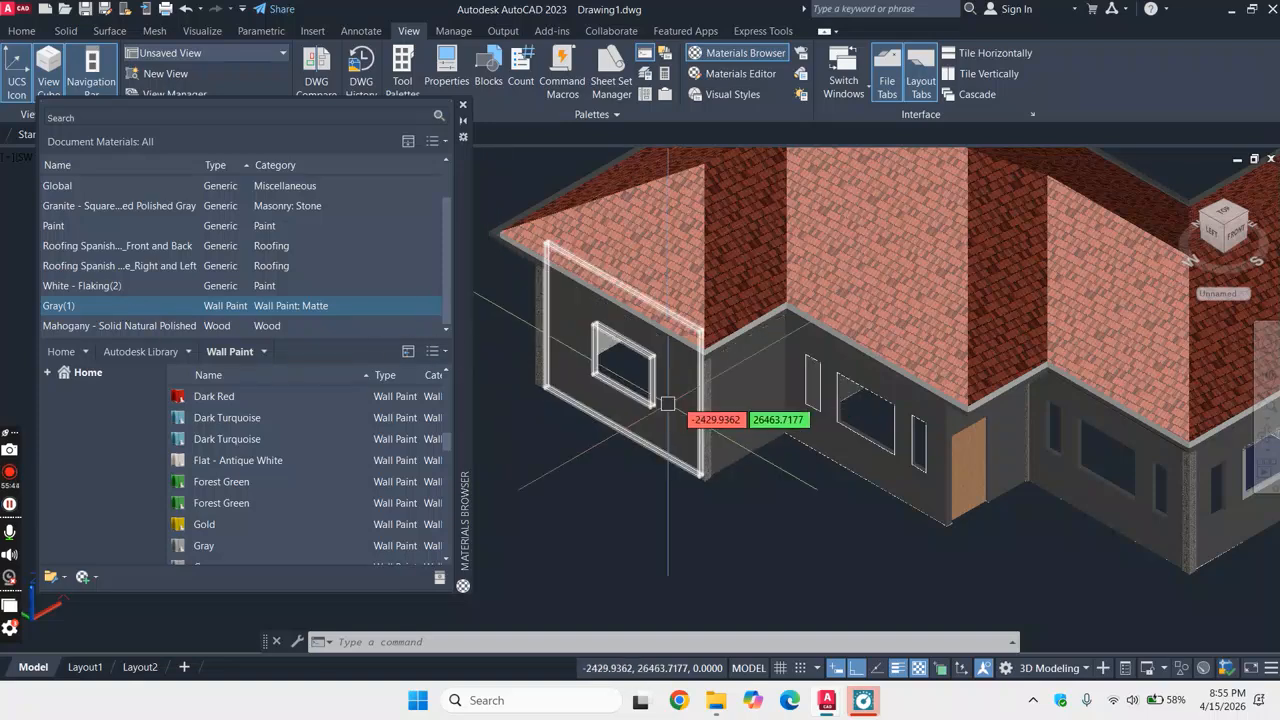
- Switch to Layout1 and examine how the gray-painted house looks in the viewport
{"action": "scroll", "coordinate": [665, 423], "scroll_direction": "down", "scroll_amount": 4}
{"action": "scroll", "coordinate": [960, 366], "scroll_direction": "up", "scroll_amount": 5}
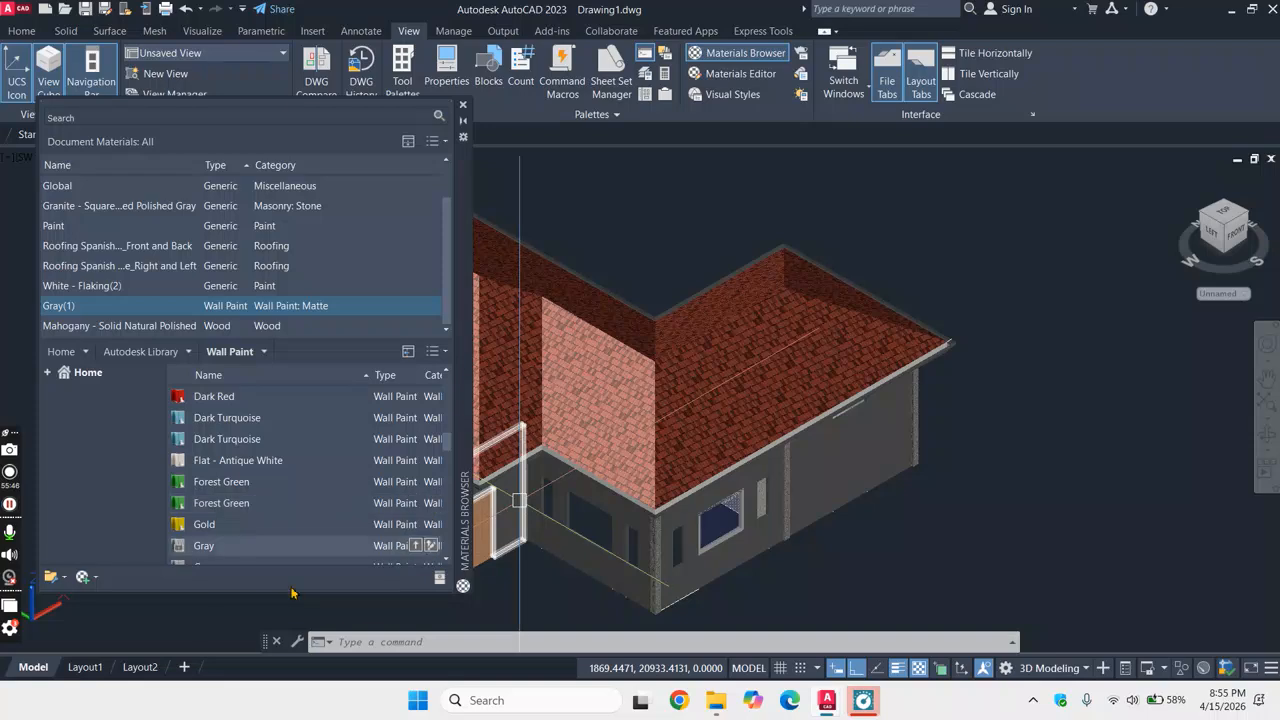
{"action": "left_click", "coordinate": [86, 667]}
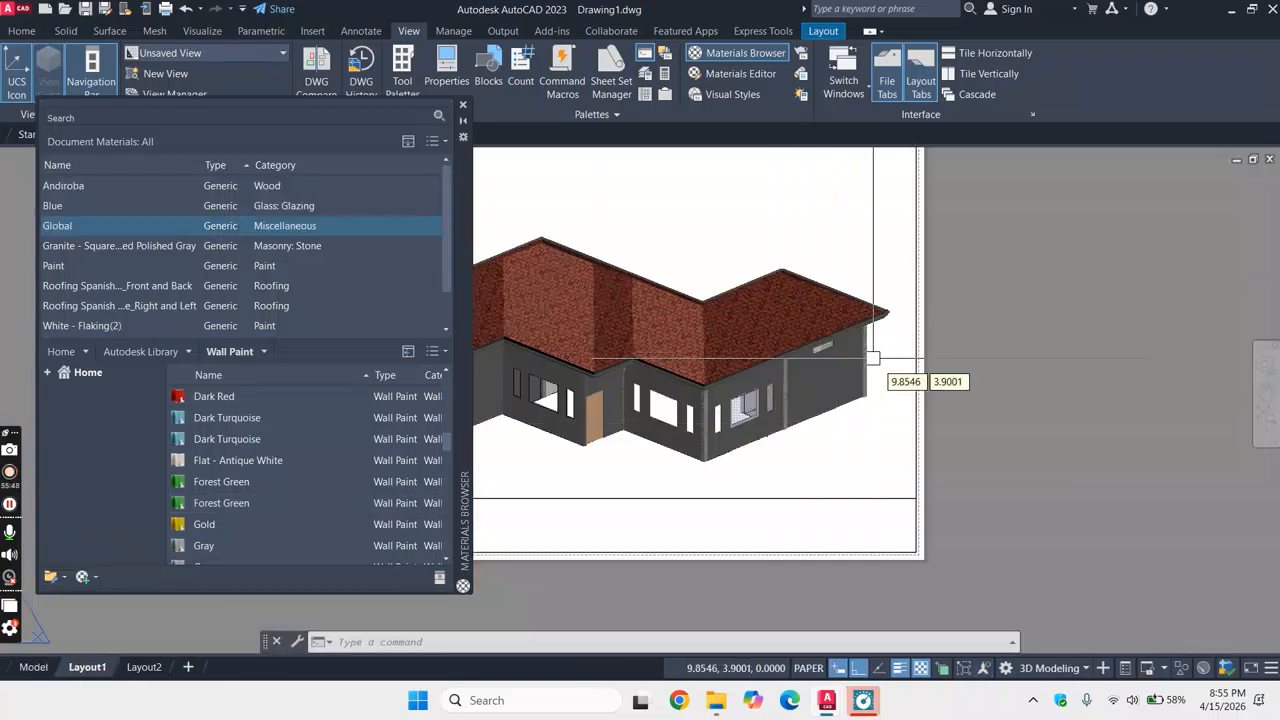
{"action": "scroll", "coordinate": [880, 350], "scroll_direction": "down", "scroll_amount": 3}
{"action": "scroll", "coordinate": [1000, 450], "scroll_direction": "up", "scroll_amount": 5}
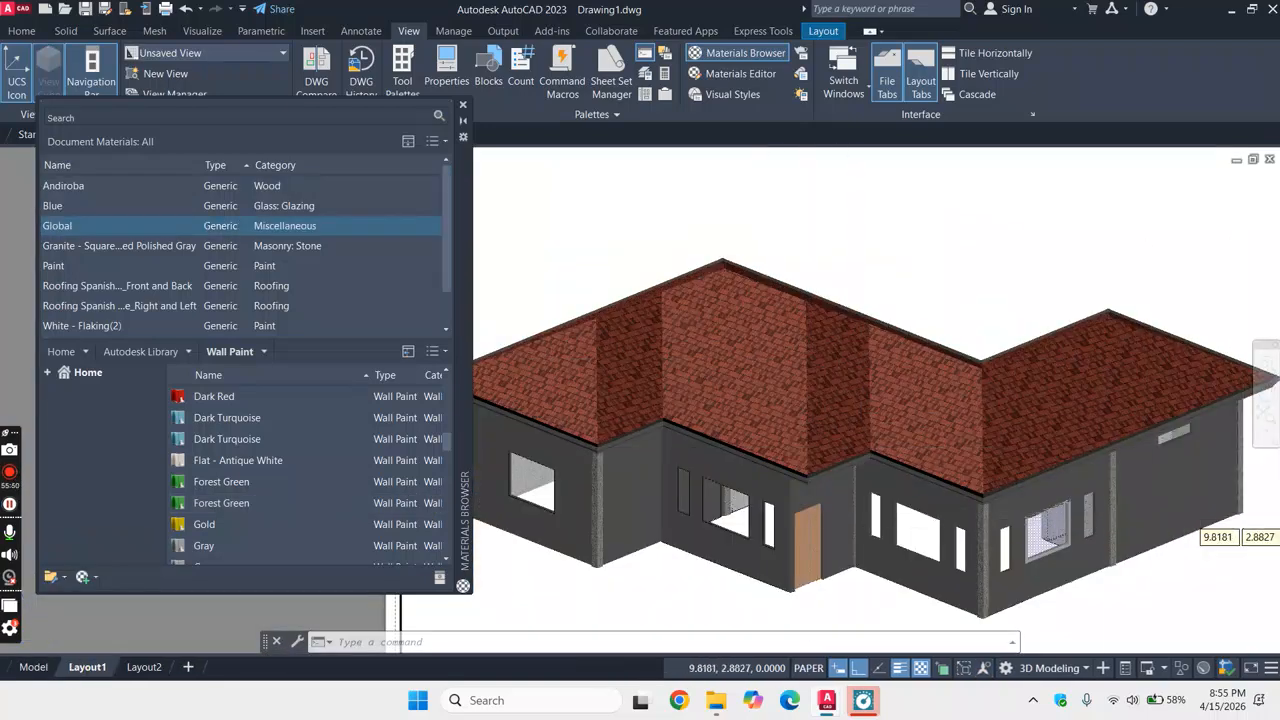
{"action": "scroll", "coordinate": [1200, 500], "scroll_direction": "up", "scroll_amount": 3}
{"action": "scroll", "coordinate": [1040, 470], "scroll_direction": "down", "scroll_amount": 4}
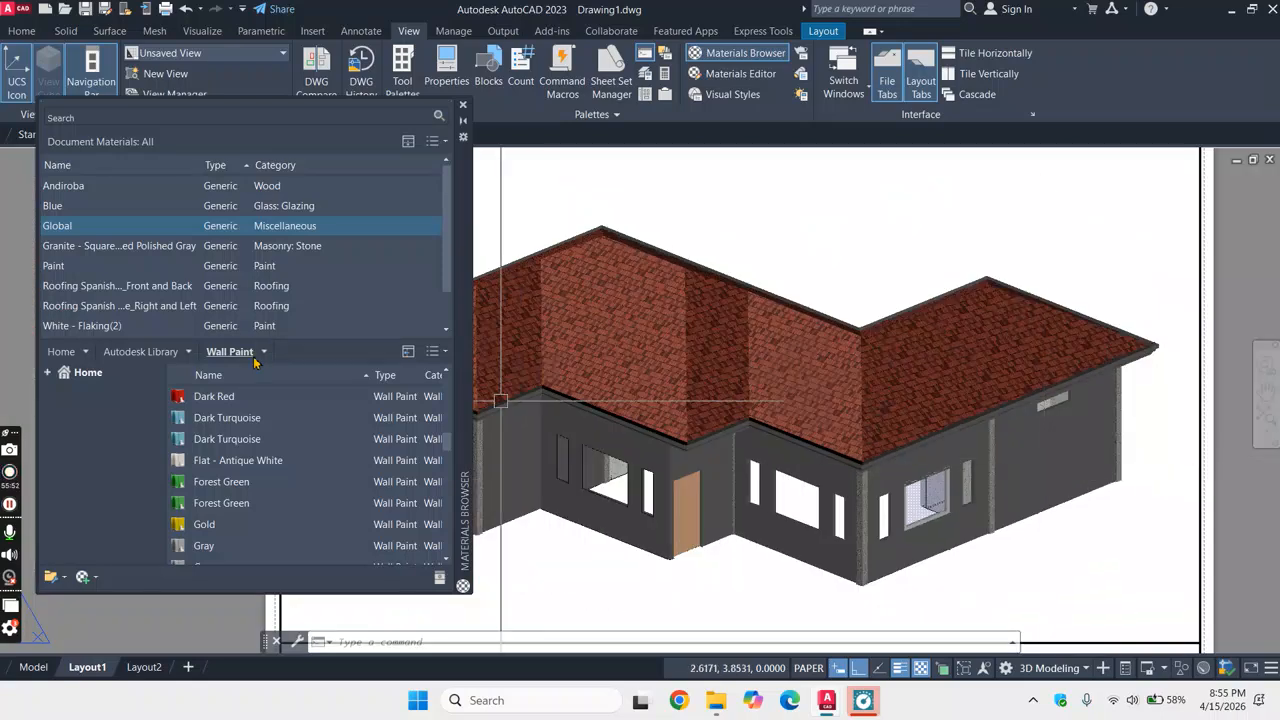
- Try to apply the Linen White wall paint to the house in the Layout1 viewport
{"action": "scroll", "coordinate": [308, 488], "scroll_direction": "down", "scroll_amount": 4}
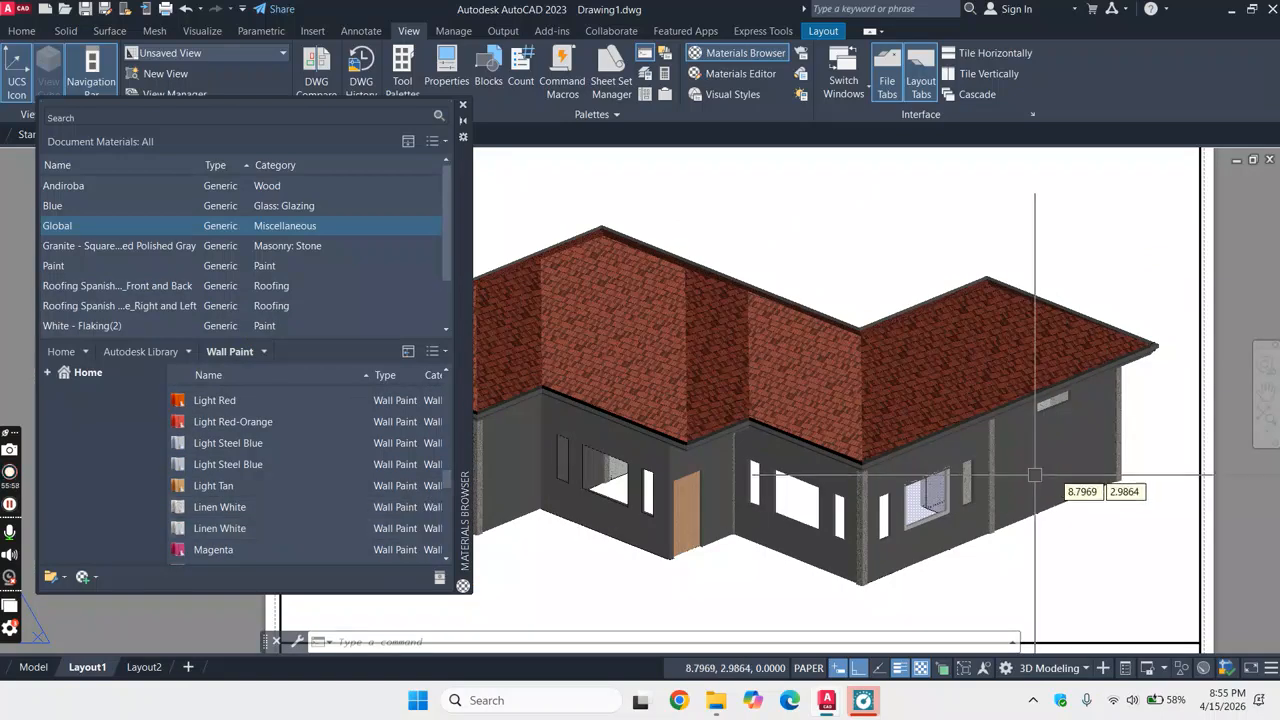
{"action": "left_click_drag", "start_coordinate": [219, 507], "coordinate": [928, 467]}
{"action": "left_click_drag", "start_coordinate": [1062, 480], "coordinate": [1040, 478]}
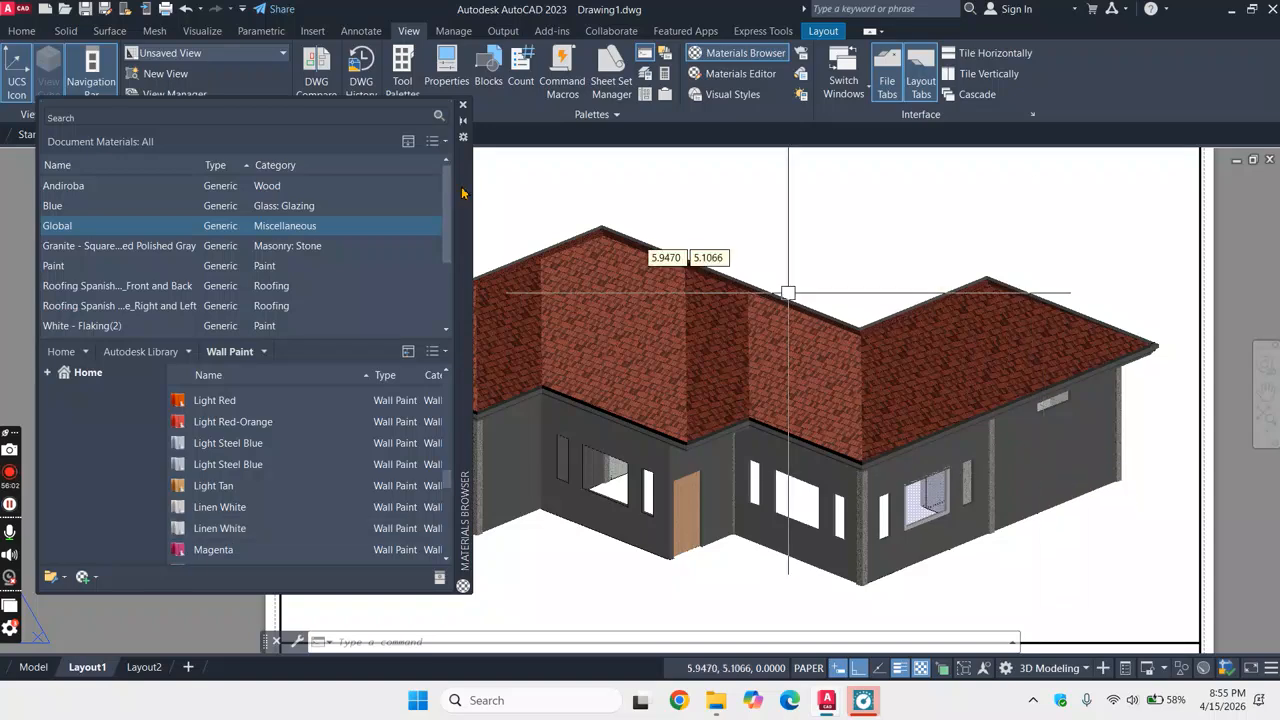
- Return to model space and apply Linen White wall paint to the large side wall with the small high opening
{"action": "left_click", "coordinate": [33, 667]}
{"action": "left_click_drag", "start_coordinate": [263, 526], "coordinate": [665, 490]}
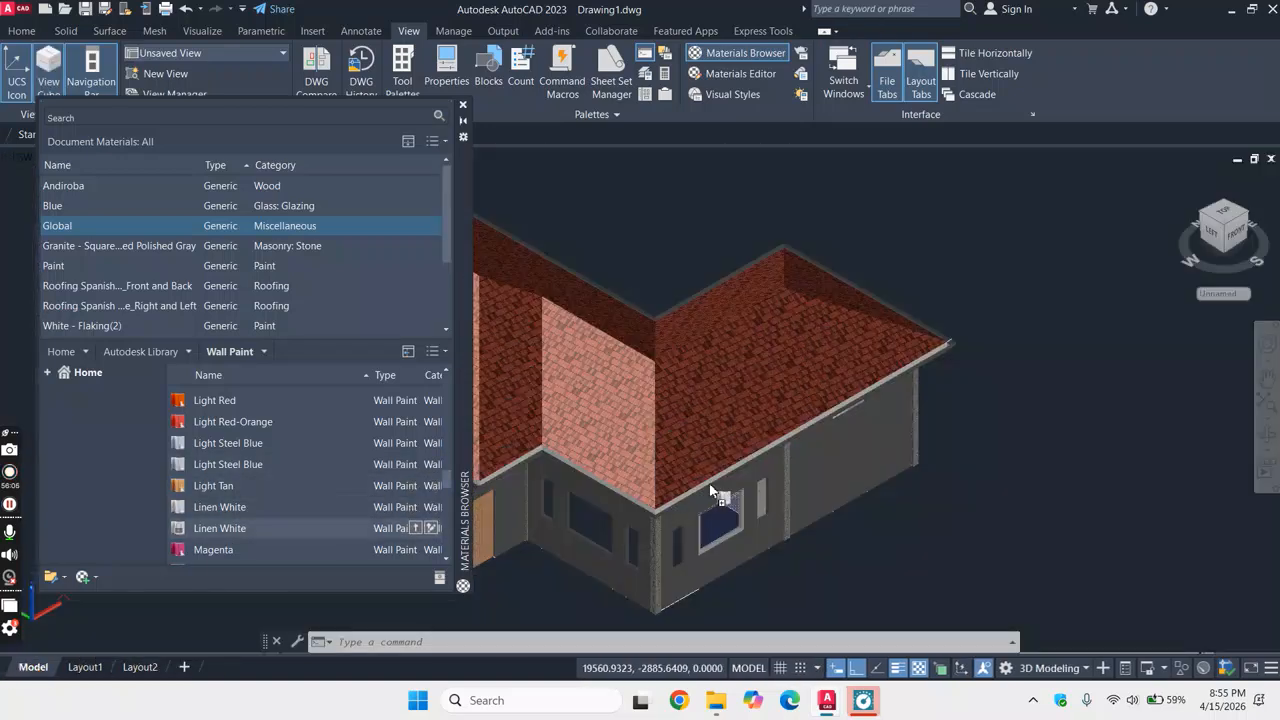
{"action": "left_click_drag", "start_coordinate": [855, 478], "coordinate": [870, 480]}
{"action": "scroll", "coordinate": [894, 457], "scroll_direction": "up", "scroll_amount": 3}
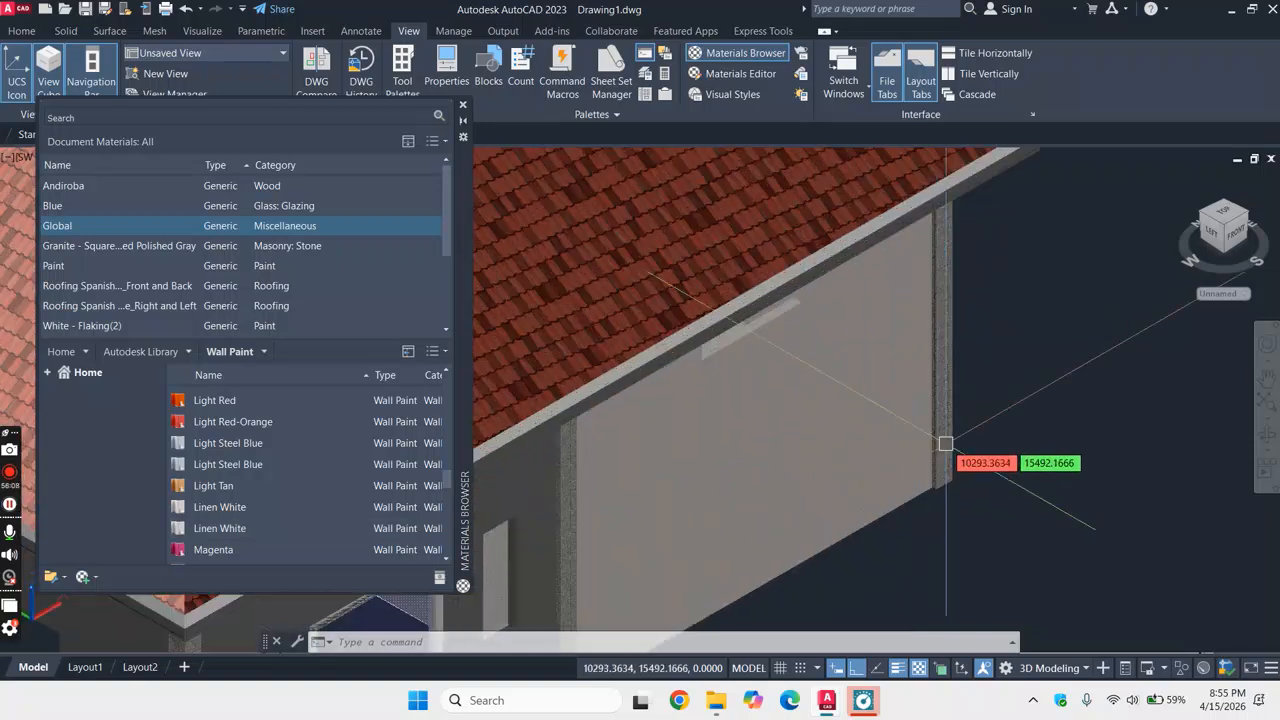
- Apply Linen White wall paint to the windowed side wall and the adjoining three-window front wall at the house's near corner
{"action": "scroll", "coordinate": [943, 443], "scroll_direction": "down", "scroll_amount": 3}
{"action": "left_click_drag", "start_coordinate": [279, 525], "coordinate": [746, 543]}
{"action": "scroll", "coordinate": [952, 523], "scroll_direction": "down", "scroll_amount": 2}
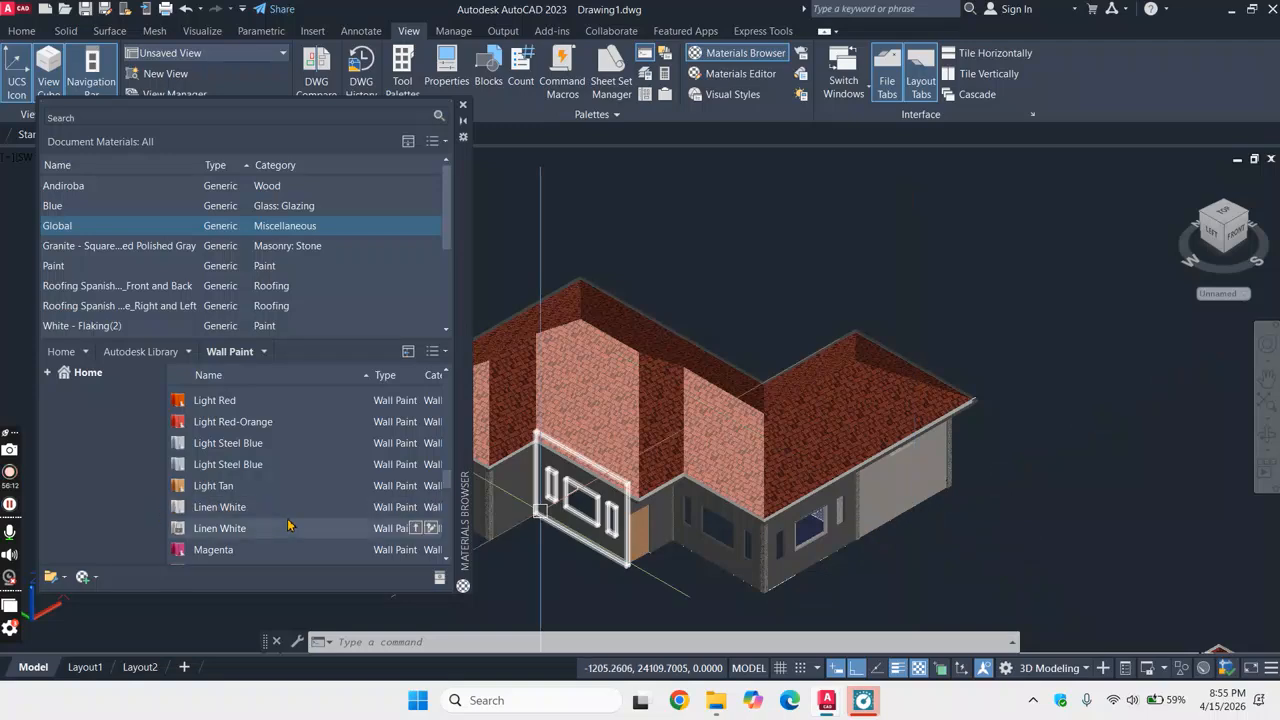
{"action": "left_click_drag", "start_coordinate": [289, 522], "coordinate": [670, 549]}
{"action": "left_click_drag", "start_coordinate": [808, 572], "coordinate": [735, 568]}
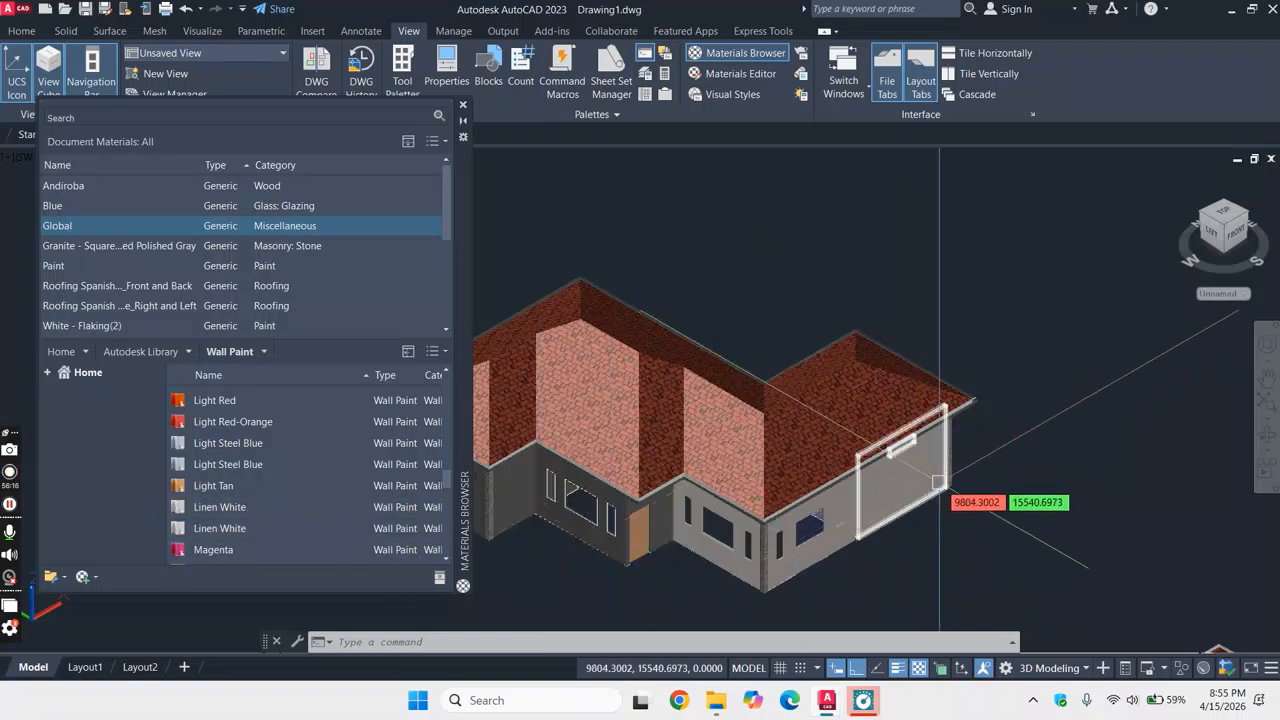
- Apply Linen White to the remaining front walls, including the door, three-window, single-window and short return walls, and close the Materials Browser
{"action": "scroll", "coordinate": [860, 495], "scroll_direction": "down", "scroll_amount": 2}
{"action": "scroll", "coordinate": [720, 530], "scroll_direction": "up", "scroll_amount": 5}
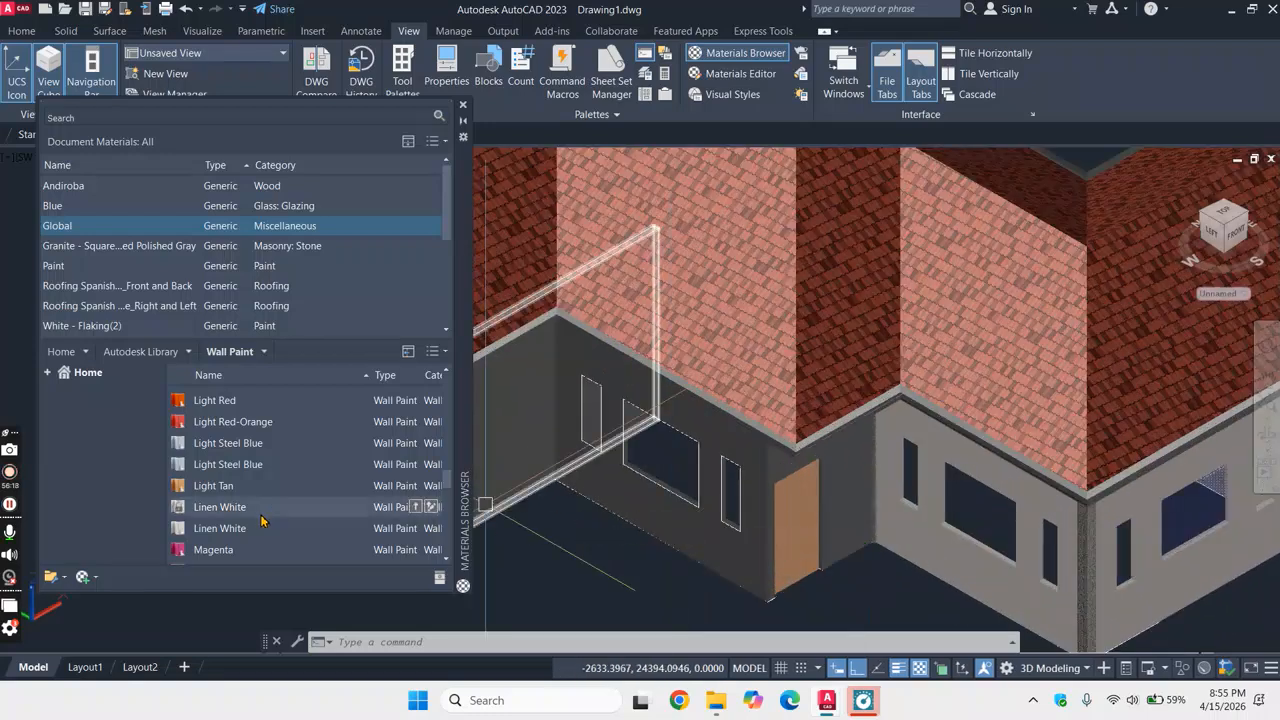
{"action": "left_click_drag", "start_coordinate": [261, 508], "coordinate": [857, 530]}
{"action": "left_click_drag", "start_coordinate": [259, 523], "coordinate": [759, 566]}
{"action": "scroll", "coordinate": [860, 525], "scroll_direction": "down", "scroll_amount": 5}
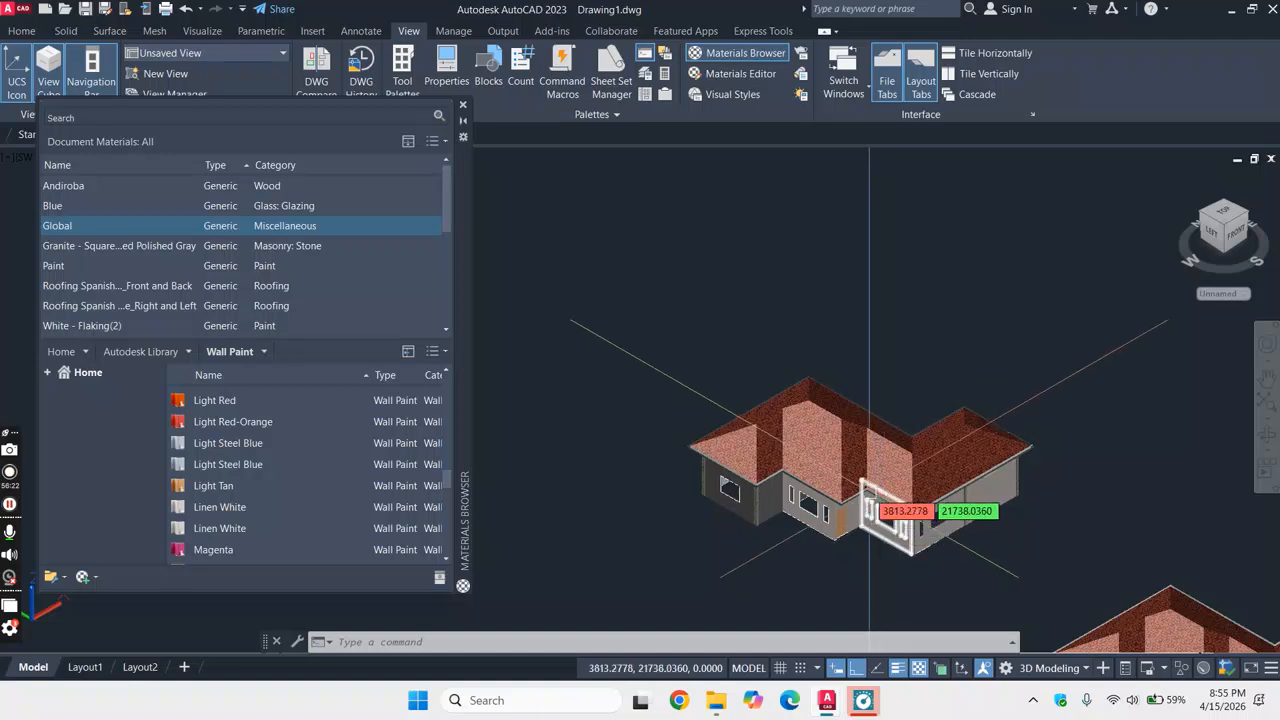
{"action": "scroll", "coordinate": [740, 508], "scroll_direction": "up", "scroll_amount": 2}
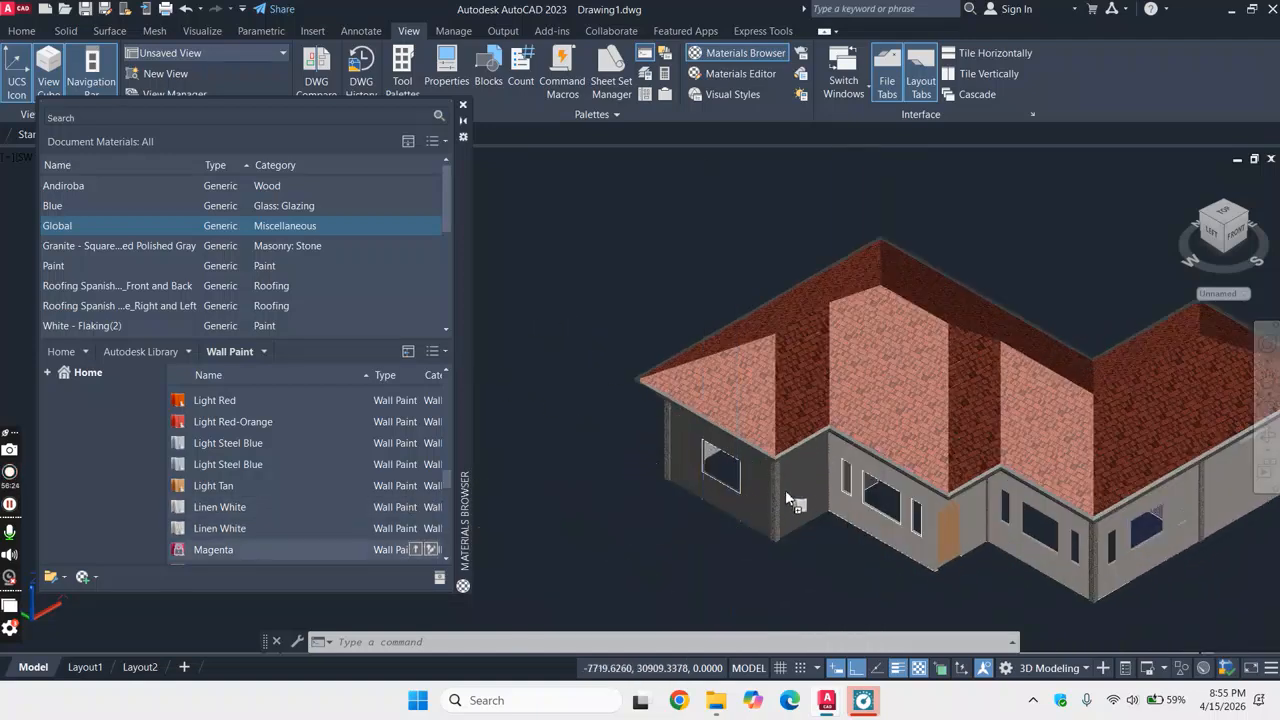
{"action": "left_click_drag", "start_coordinate": [250, 527], "coordinate": [758, 520]}
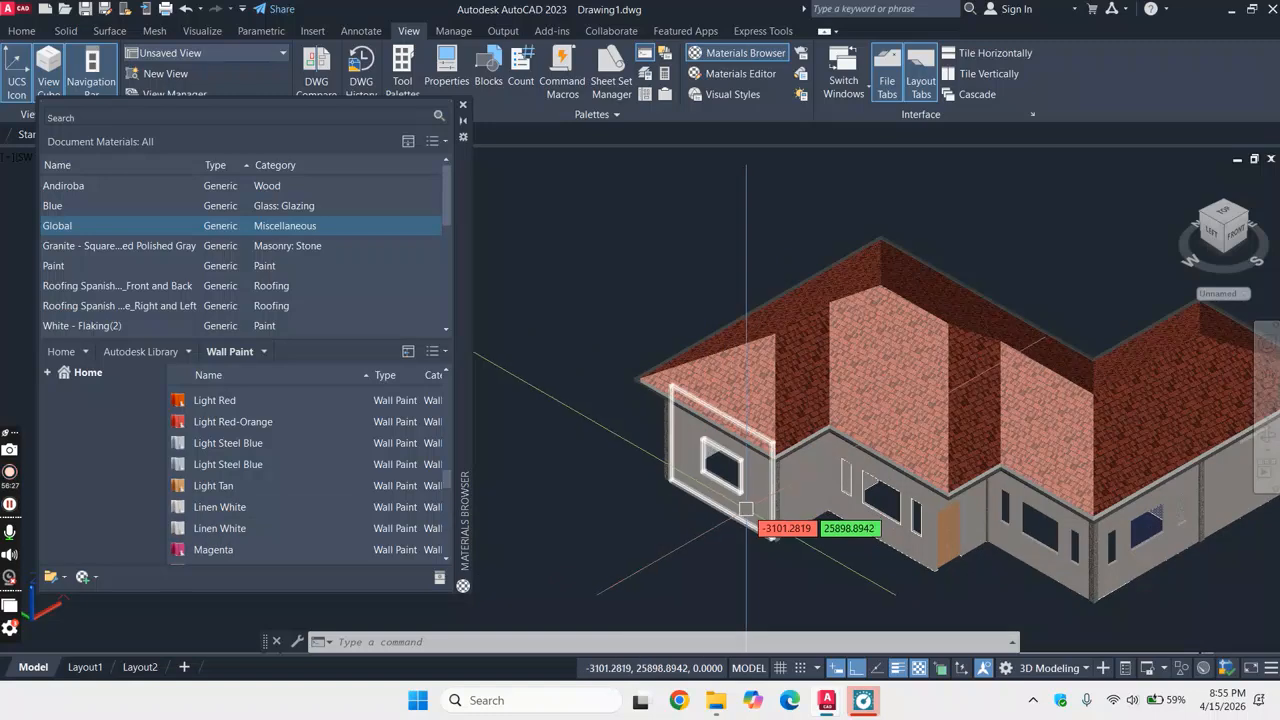
{"action": "left_click", "coordinate": [462, 105]}
{"action": "scroll", "coordinate": [571, 337], "scroll_direction": "down", "scroll_amount": 3}
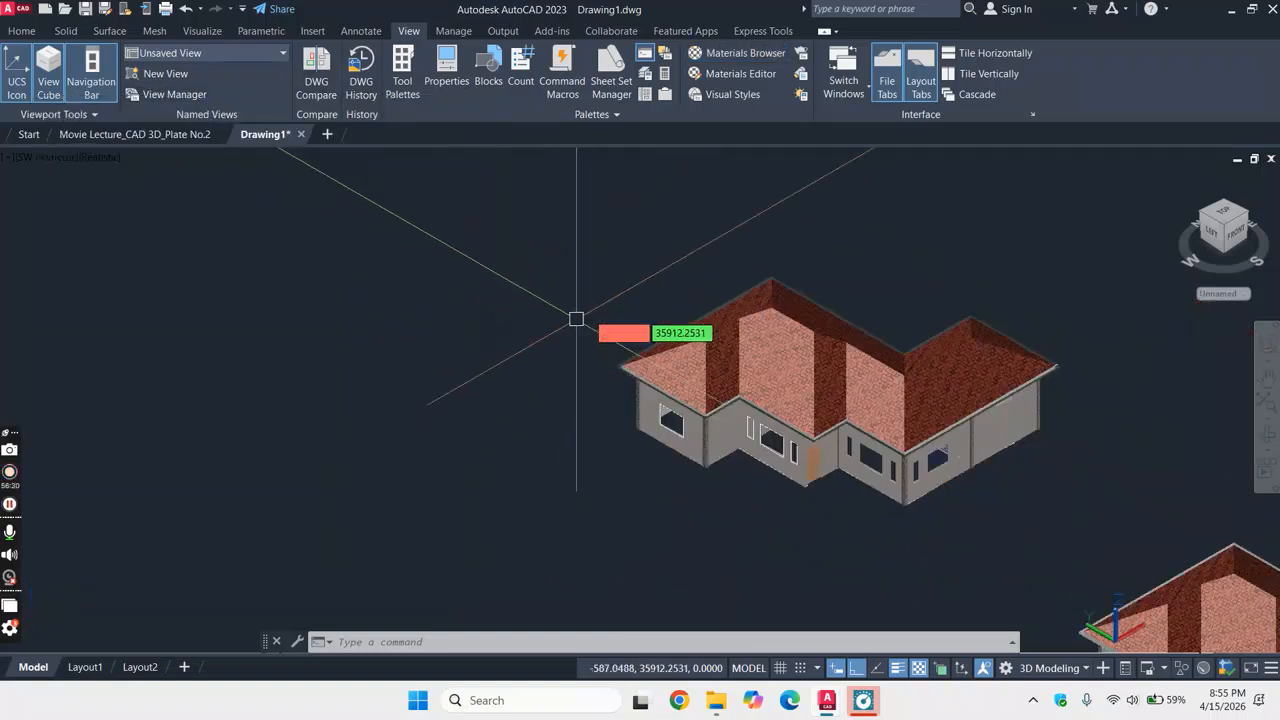
- Switch to Layout1 and examine the Linen White walls of the house on the sheet
{"action": "left_click", "coordinate": [86, 666]}
{"action": "double_click", "coordinate": [119, 614]}
{"action": "scroll", "coordinate": [720, 352], "scroll_direction": "down", "scroll_amount": 2}
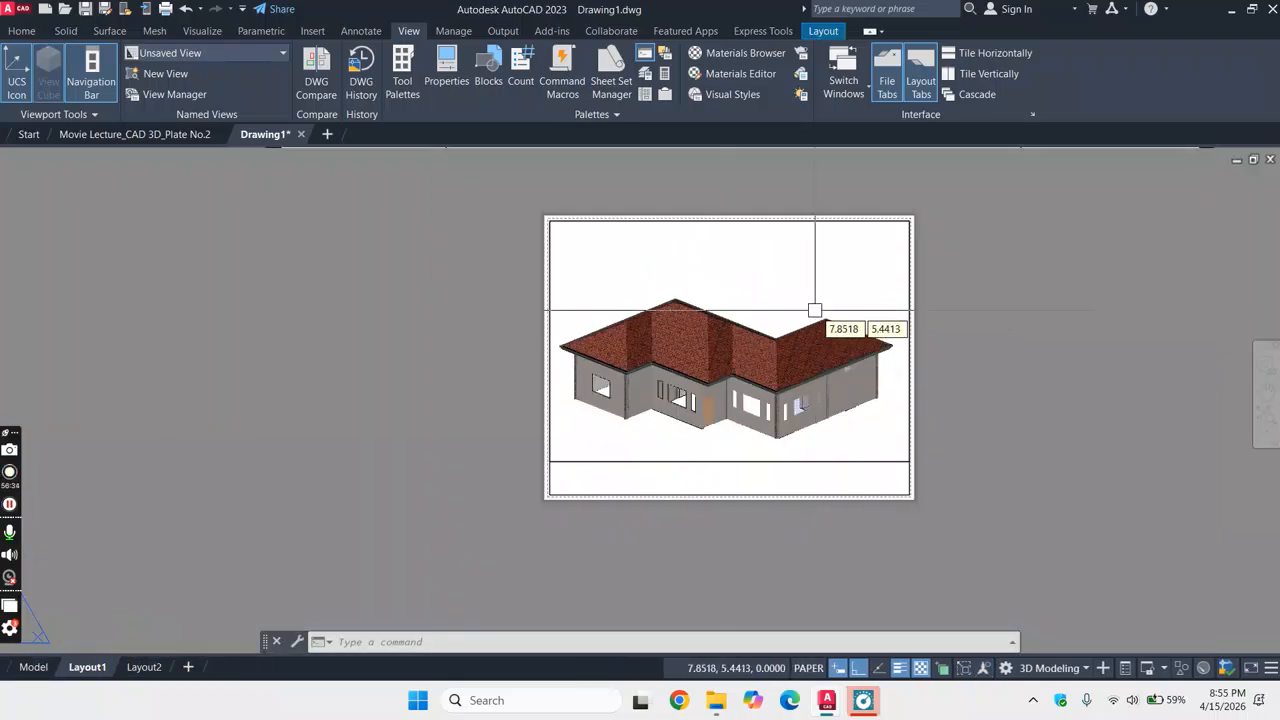
{"action": "scroll", "coordinate": [777, 344], "scroll_direction": "up", "scroll_amount": 1}
{"action": "scroll", "coordinate": [782, 343], "scroll_direction": "up", "scroll_amount": 1}
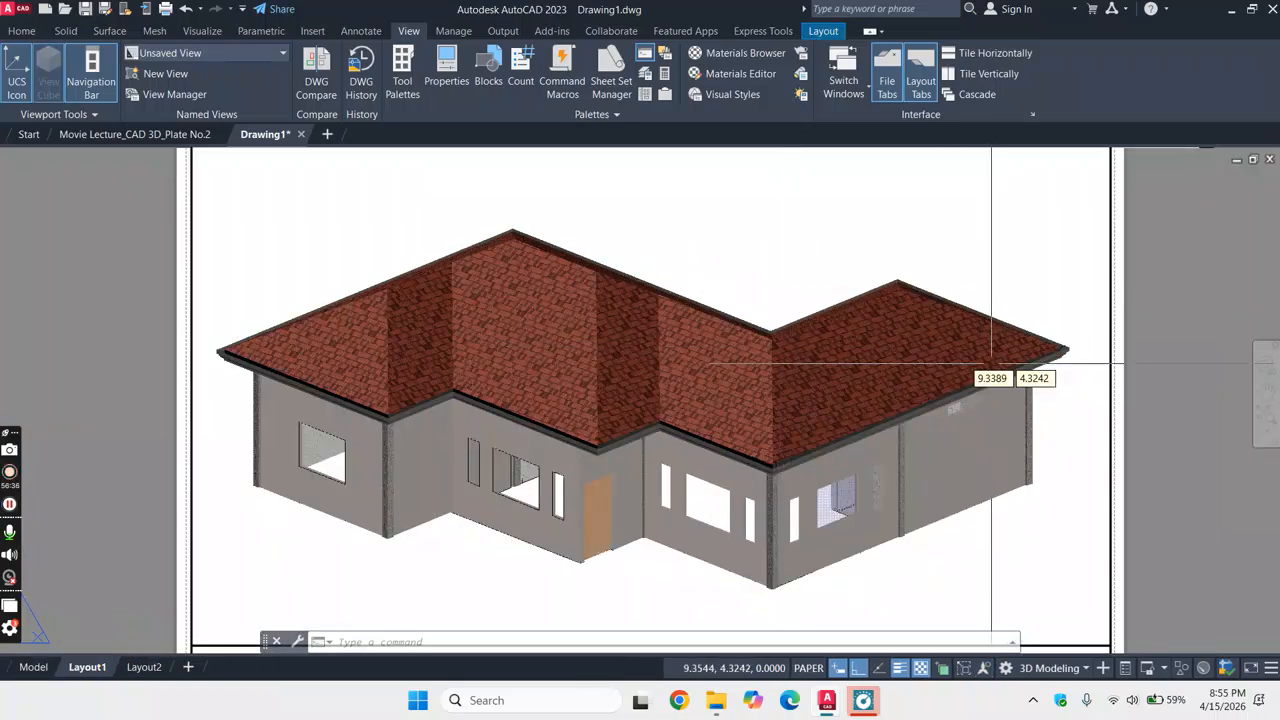
{"action": "scroll", "coordinate": [848, 345], "scroll_direction": "down", "scroll_amount": 1}
- Activate the Layout1 viewport, orbit the house to a lower viewing angle and pan it higher in the frame
{"action": "double_click", "coordinate": [780, 229]}
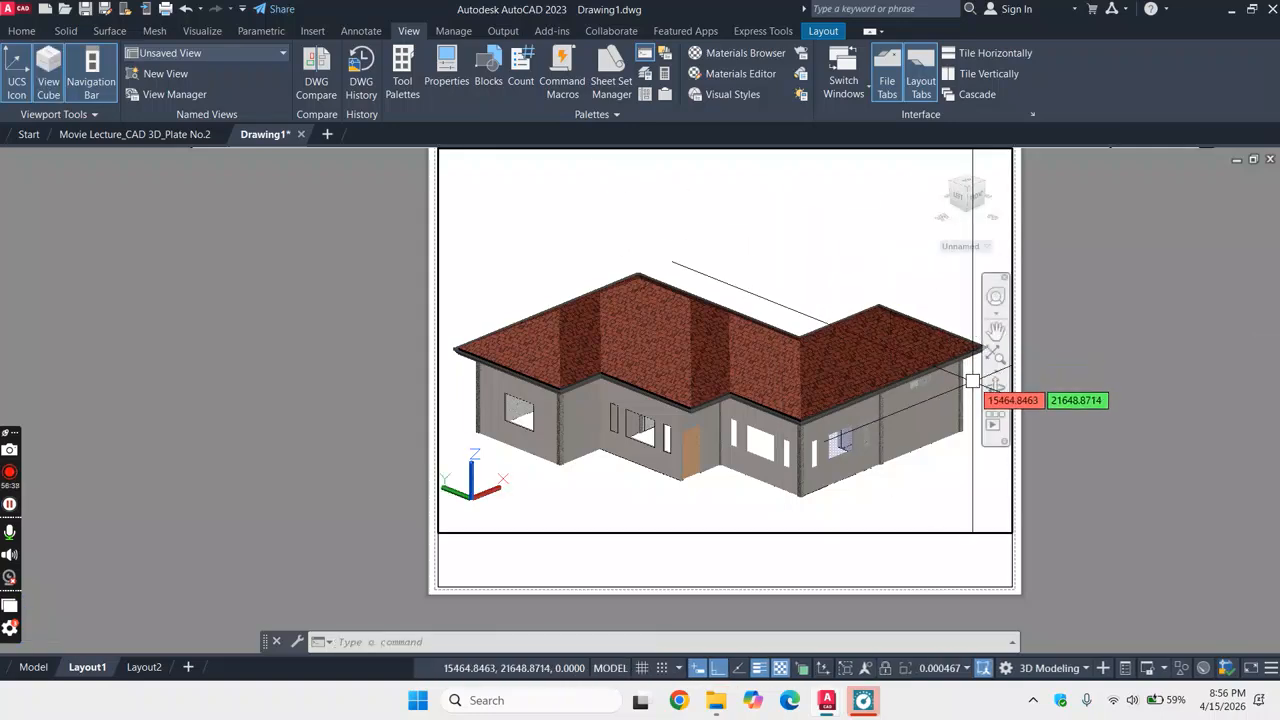
{"action": "left_click", "coordinate": [994, 390]}
{"action": "mouse_move", "coordinate": [910, 362]}
{"action": "left_mouse_down"}
{"action": "mouse_move", "coordinate": [903, 354]}
{"action": "mouse_move", "coordinate": [932, 357]}
{"action": "mouse_move", "coordinate": [949, 335]}
{"action": "mouse_move", "coordinate": [920, 352]}
{"action": "mouse_move", "coordinate": [924, 364]}
{"action": "mouse_move", "coordinate": [921, 348]}
{"action": "left_mouse_up"}
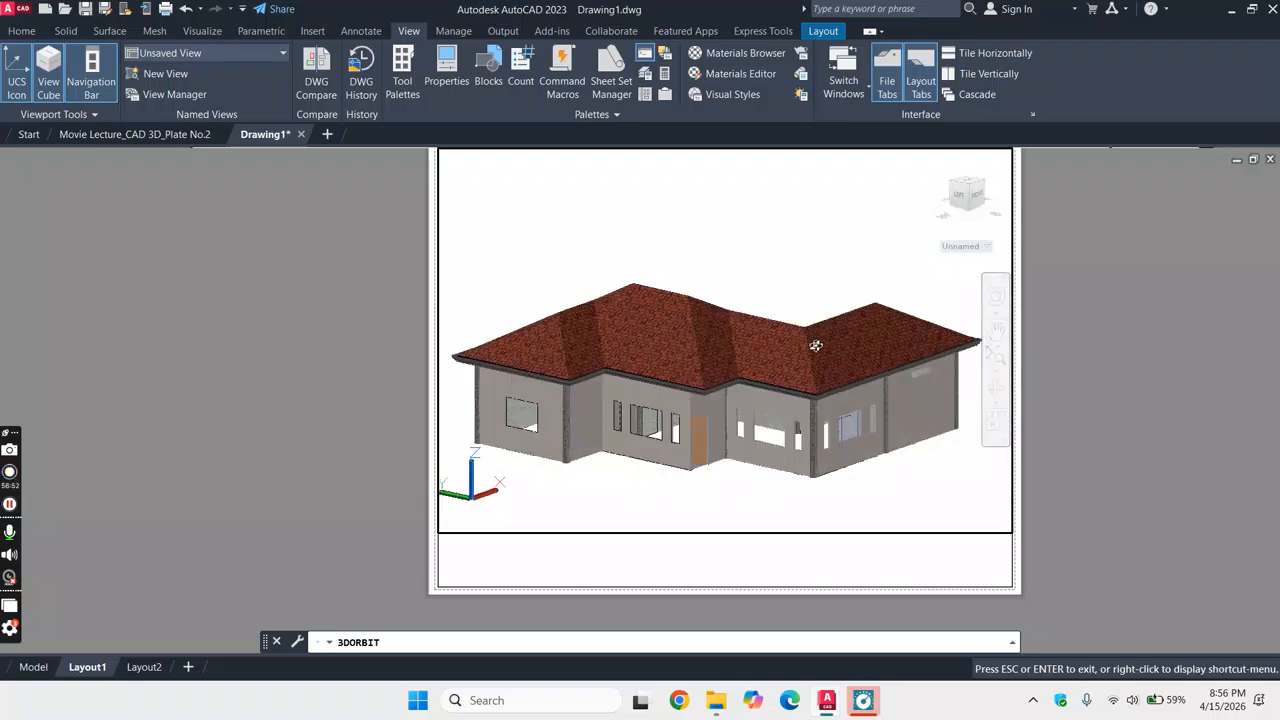
{"action": "left_click_drag", "start_coordinate": [891, 343], "coordinate": [739, 352]}
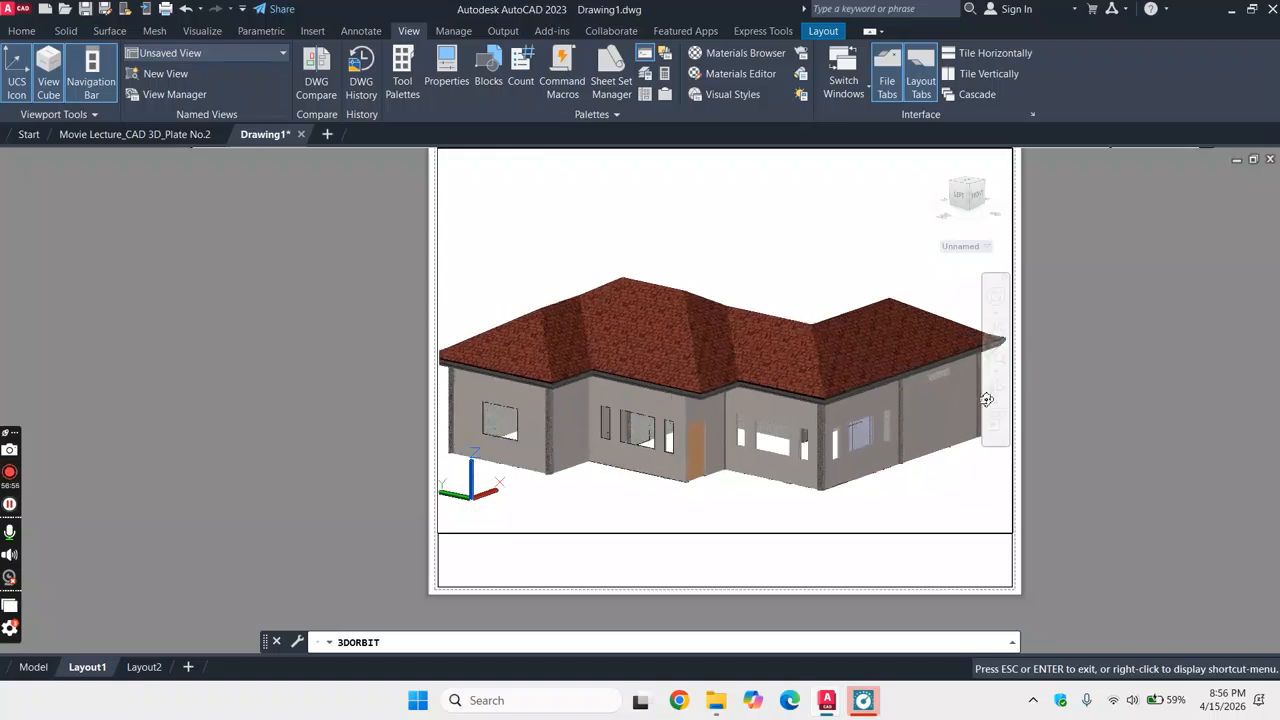
{"action": "left_click", "coordinate": [996, 336]}
{"action": "left_click_drag", "start_coordinate": [857, 329], "coordinate": [860, 274]}
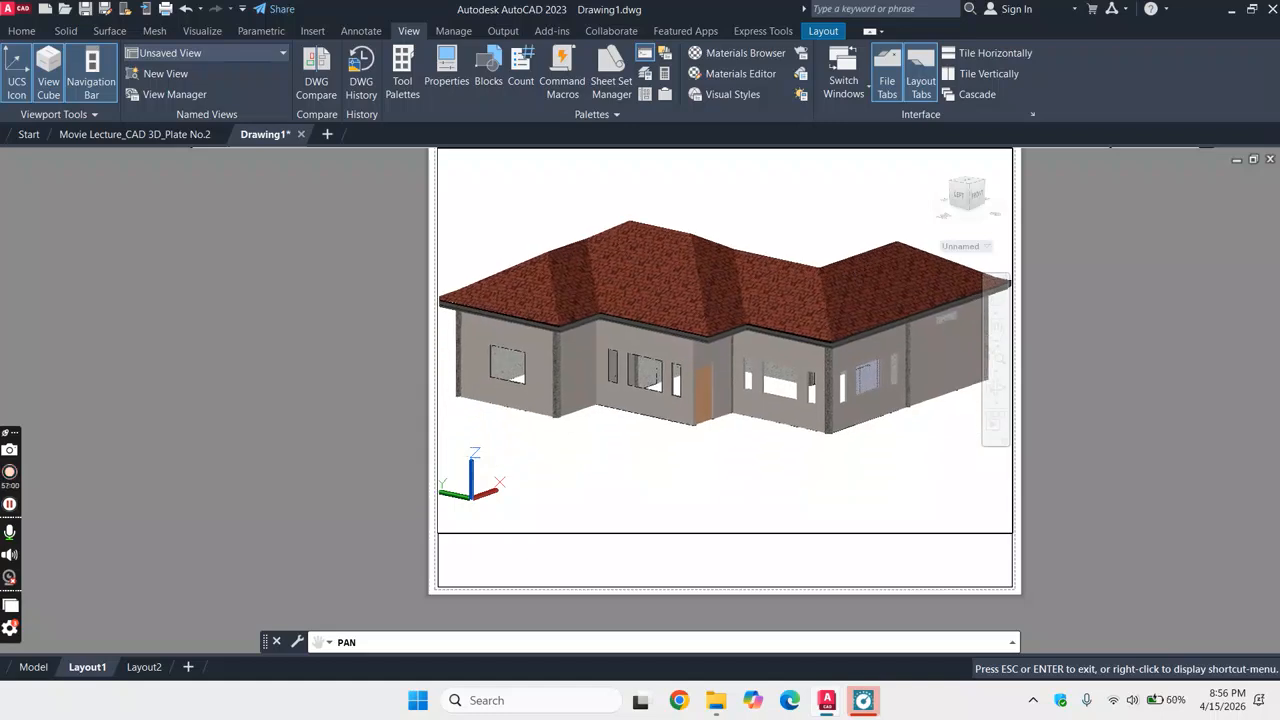
{"action": "key", "text": "Escape"}
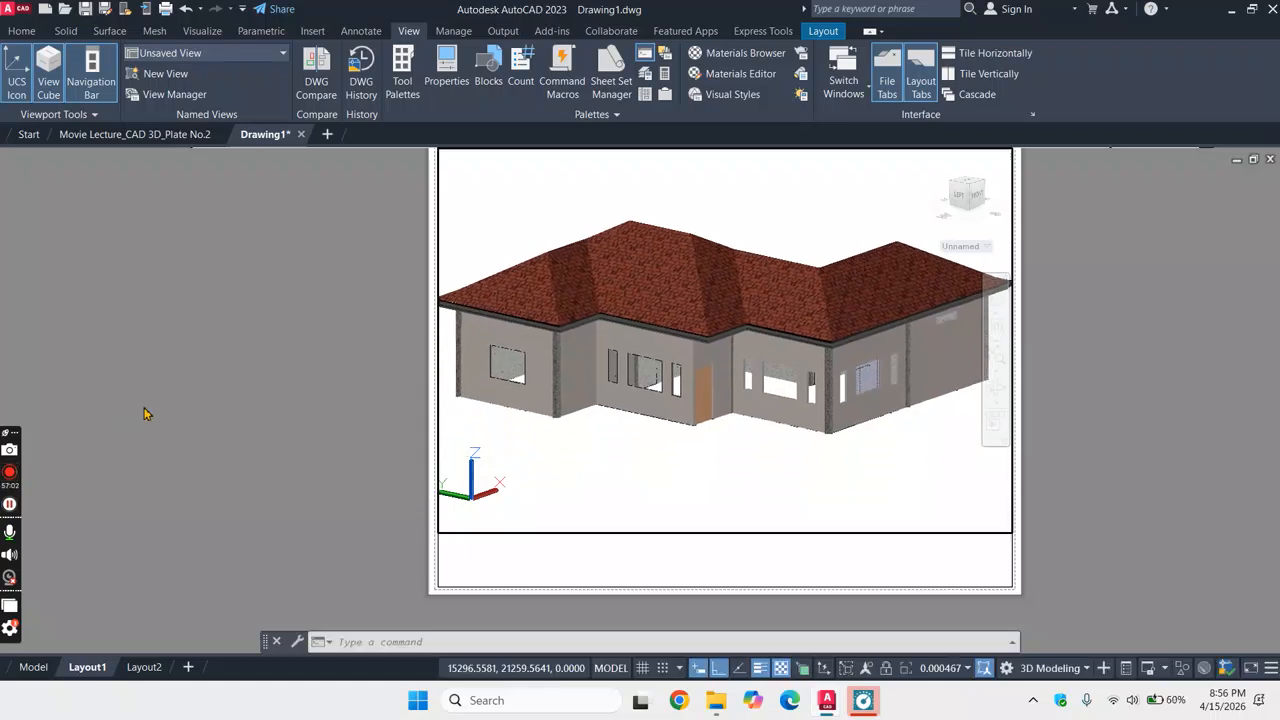
- Return to paper space and examine the reoriented house on the Layout1 sheet
{"action": "double_click", "coordinate": [152, 376]}
{"action": "scroll", "coordinate": [248, 420], "scroll_direction": "down", "scroll_amount": 6}
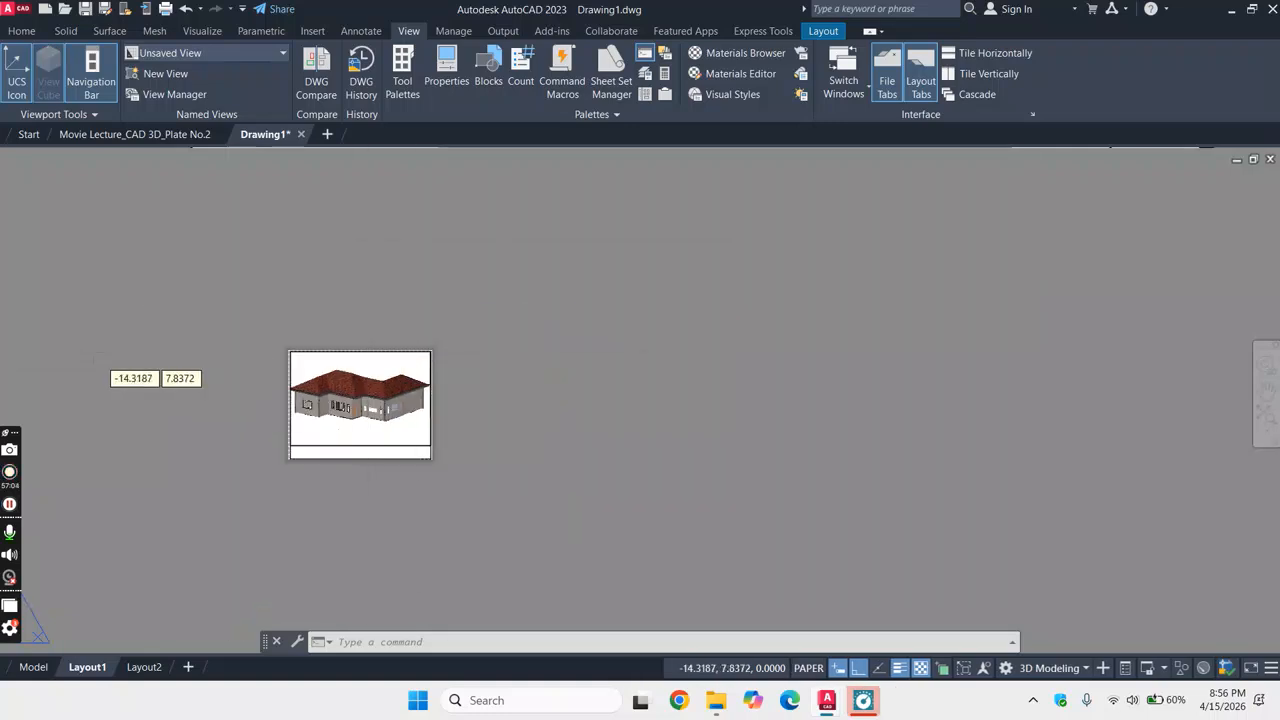
{"action": "scroll", "coordinate": [130, 374], "scroll_direction": "up", "scroll_amount": 2}
{"action": "scroll", "coordinate": [497, 394], "scroll_direction": "up", "scroll_amount": 3}
{"action": "scroll", "coordinate": [862, 385], "scroll_direction": "down", "scroll_amount": 3}
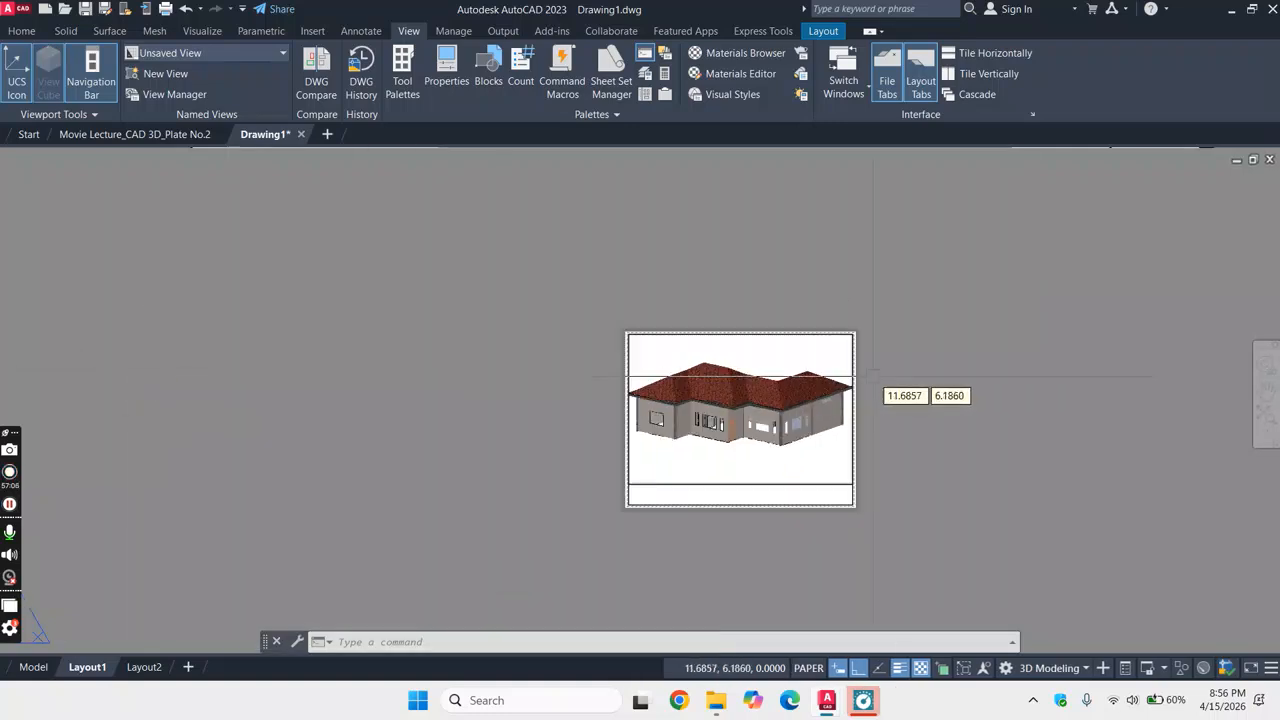
{"action": "scroll", "coordinate": [858, 417], "scroll_direction": "up", "scroll_amount": 4}
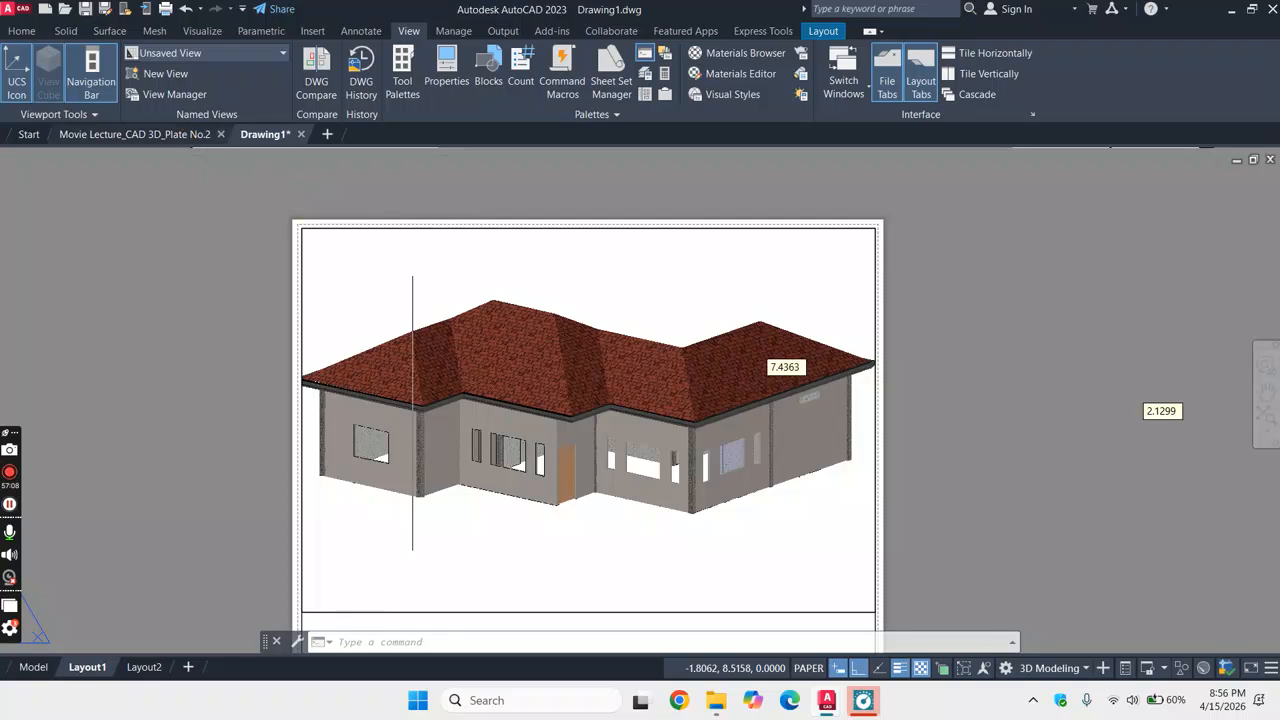